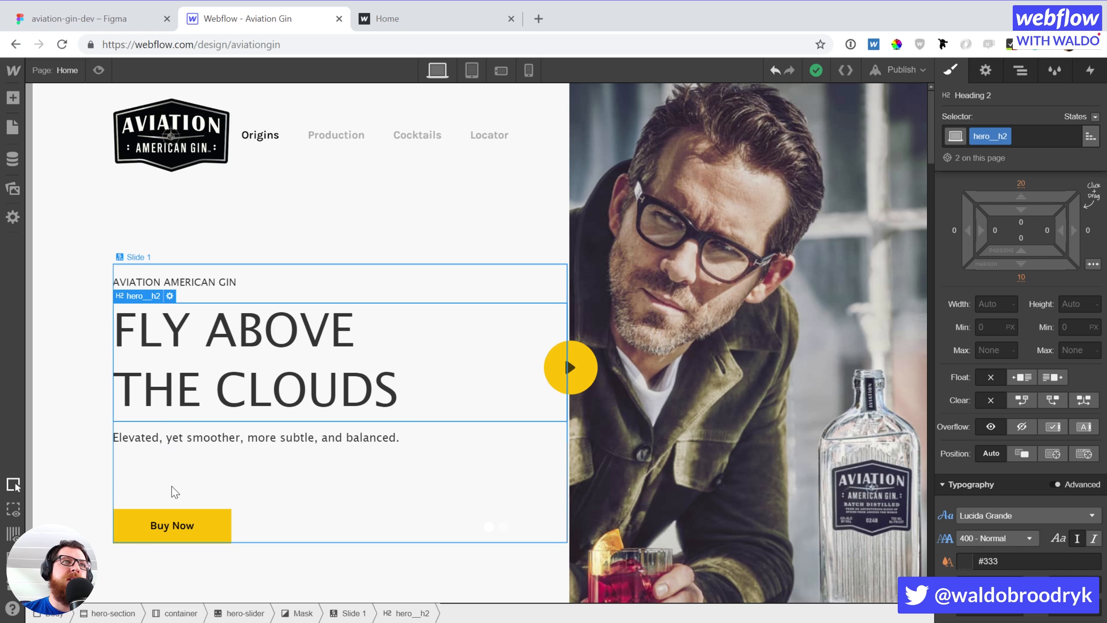
Select the hero__right-side-image block on the home page canvas to show its styles
scroll(545, 498, down, 3)
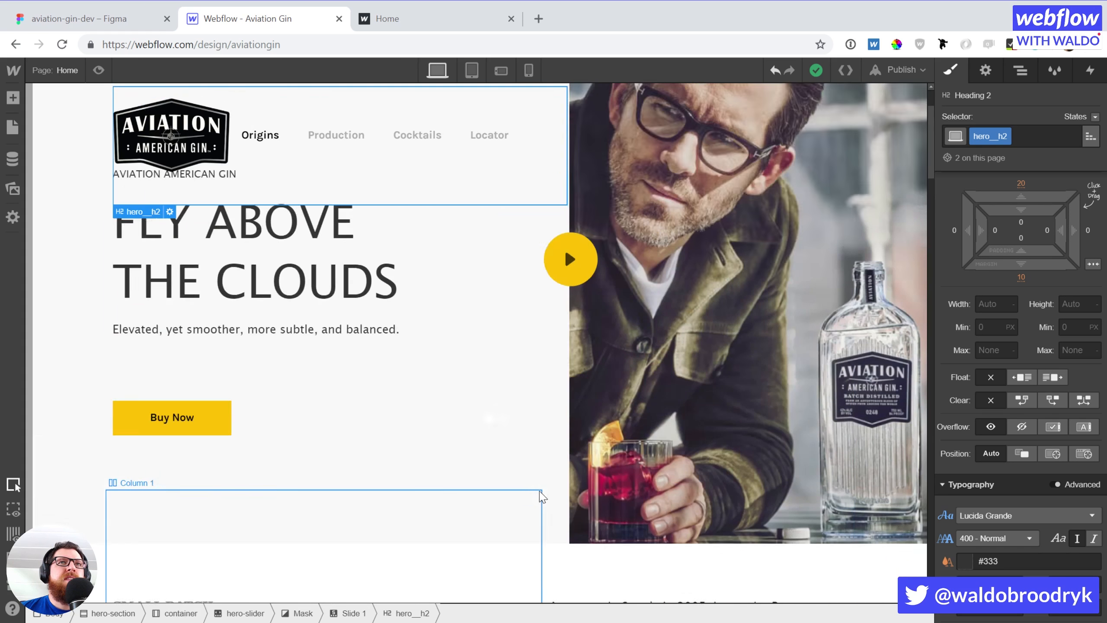
scroll(545, 498, up, 3)
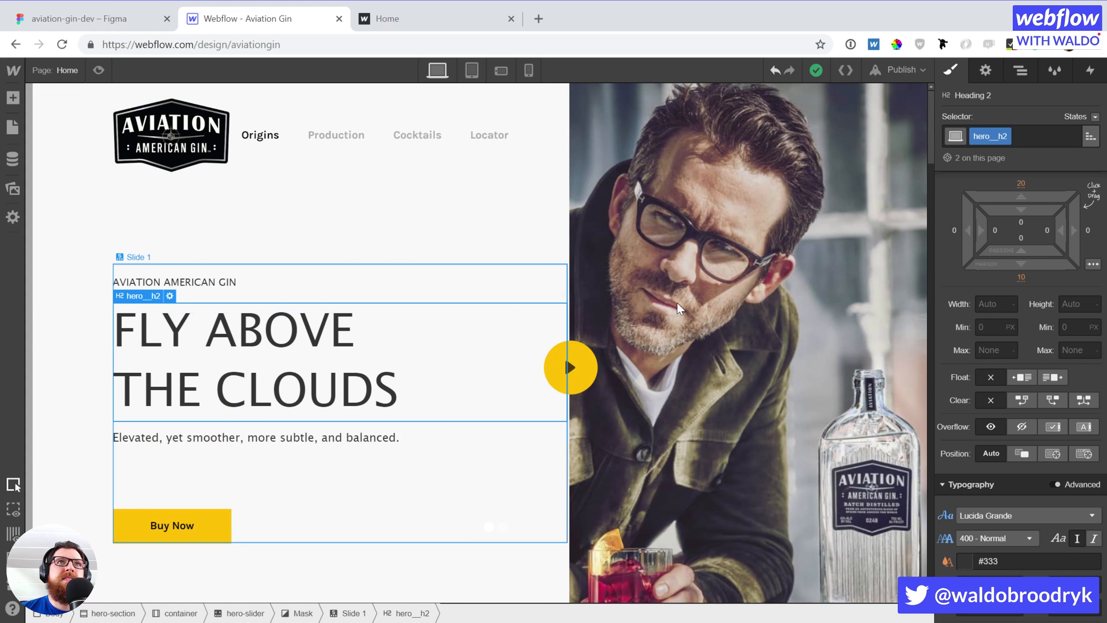
click(580, 305)
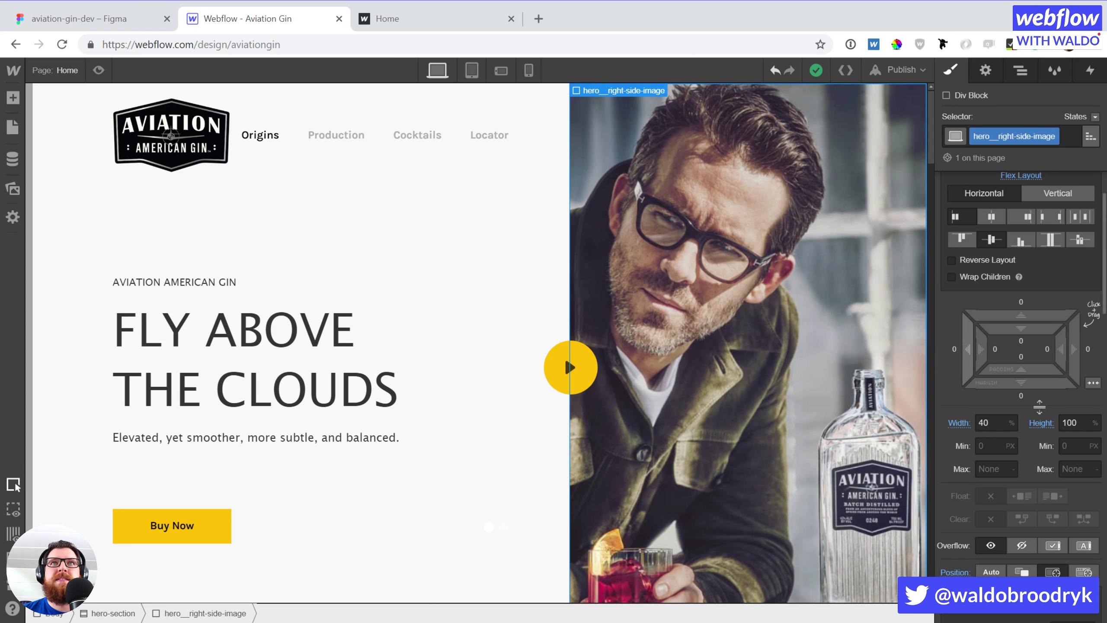
Change the transform origin of the hero right-side image in its Transforms settings
scroll(1047, 402, down, 10)
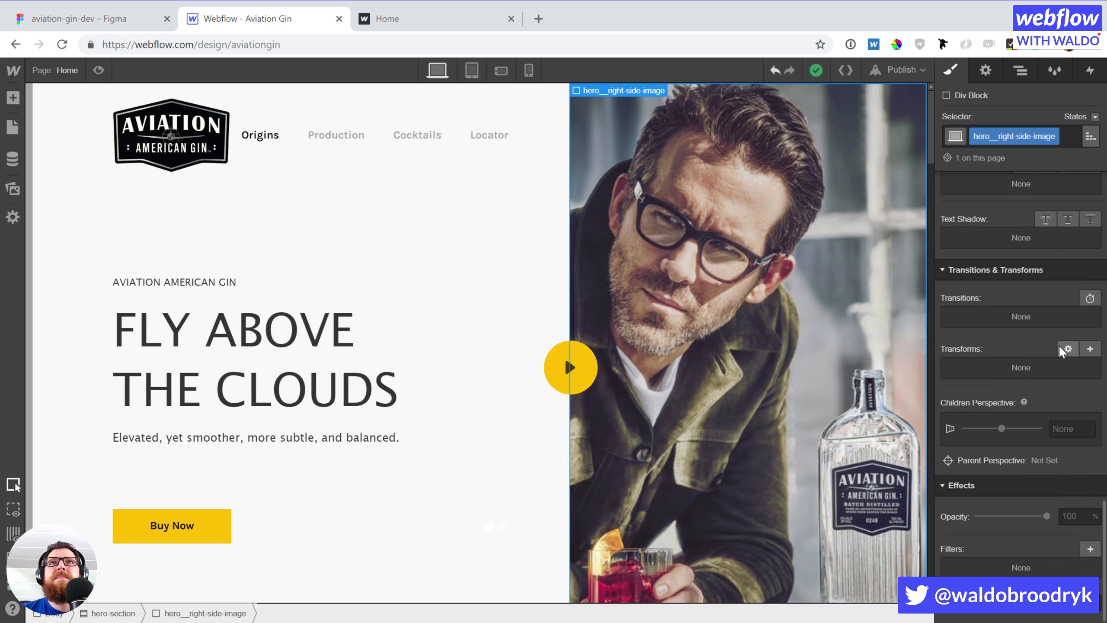
click(1067, 349)
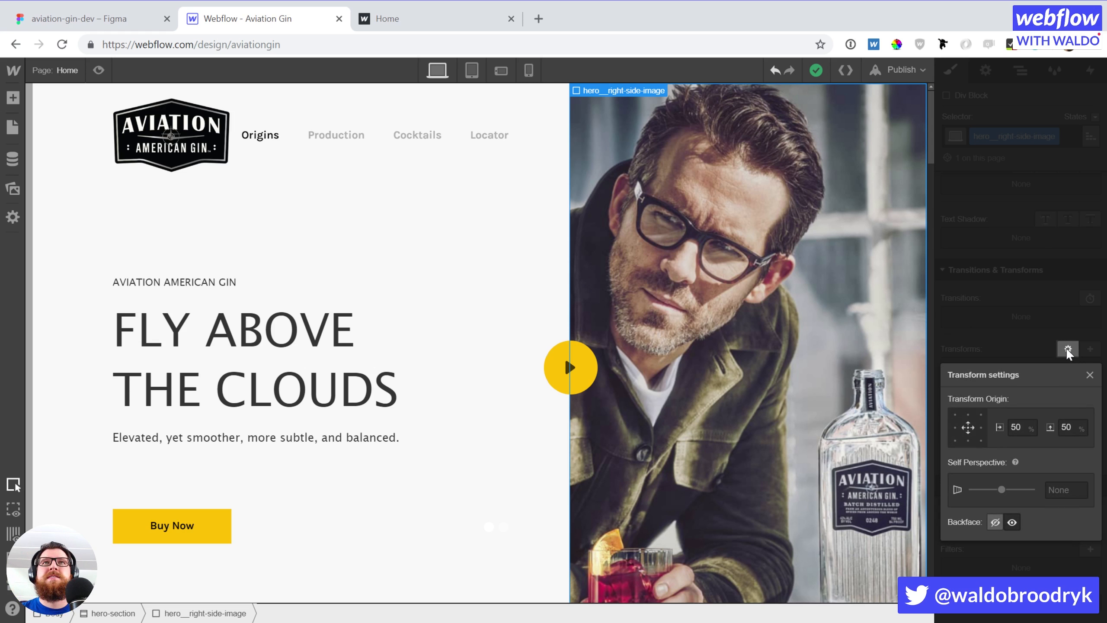
click(981, 427)
click(1013, 294)
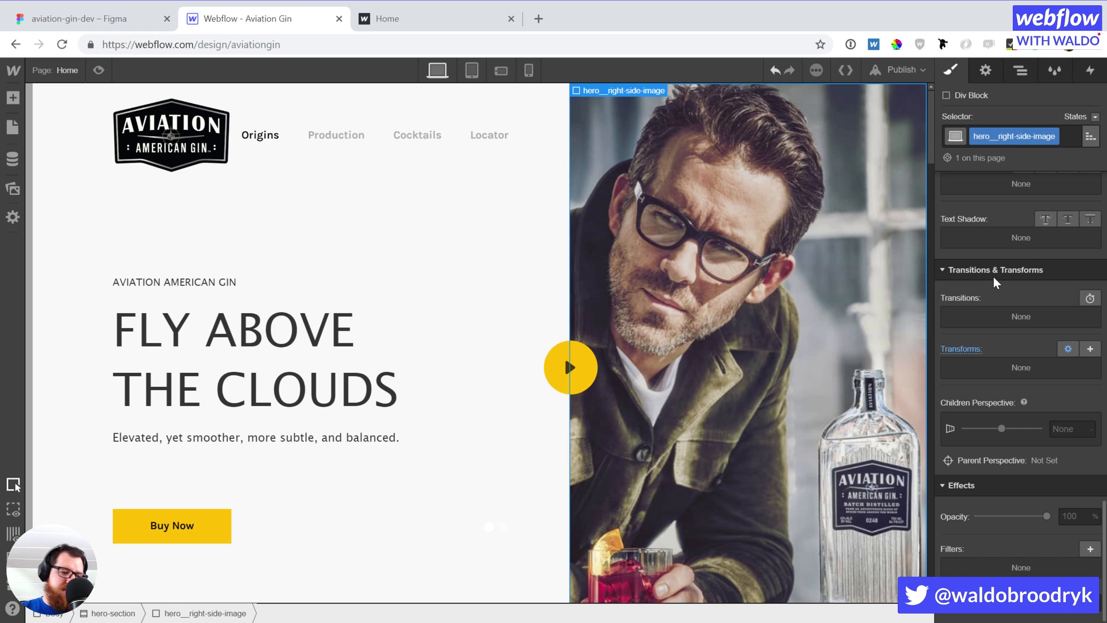
Reload the Designer, reselect the image, then select its container and the whole hero section
click(61, 45)
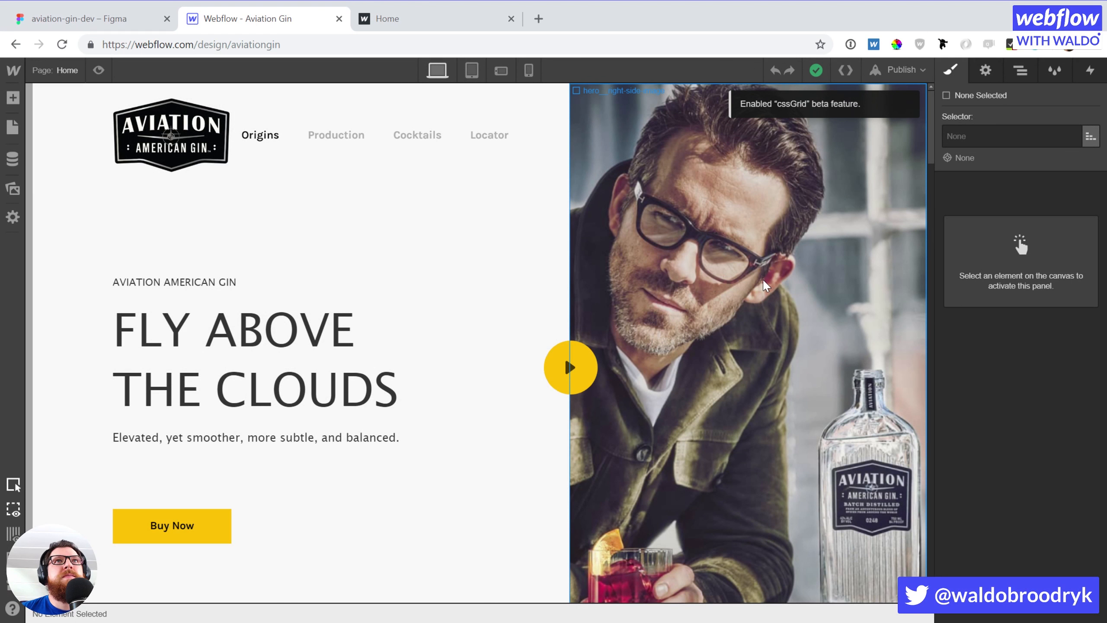
click(763, 279)
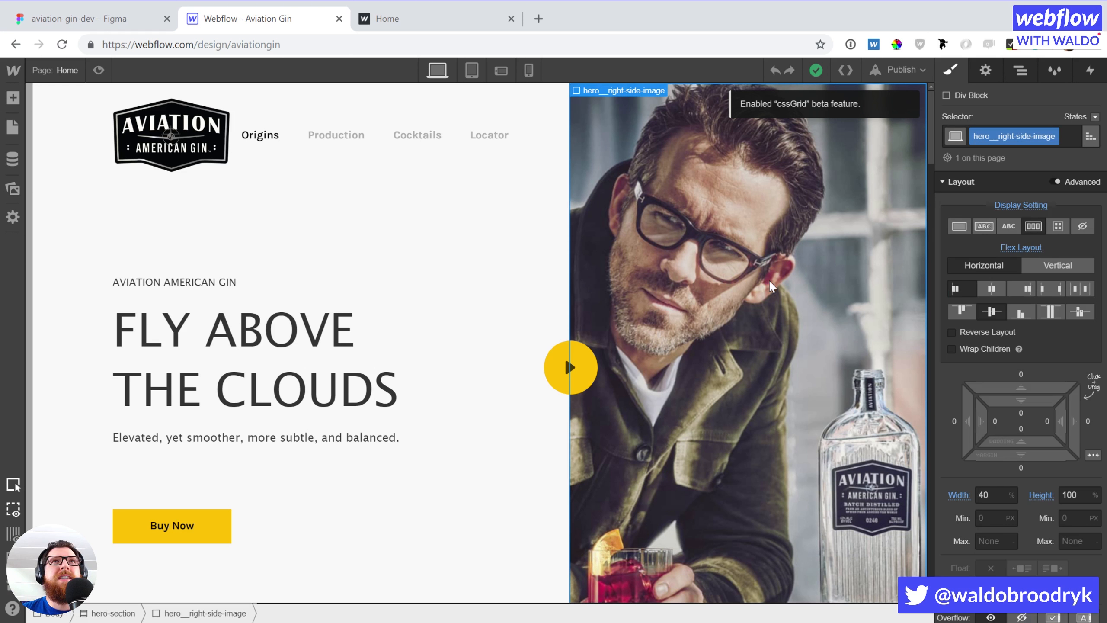
scroll(1002, 445, down, 10)
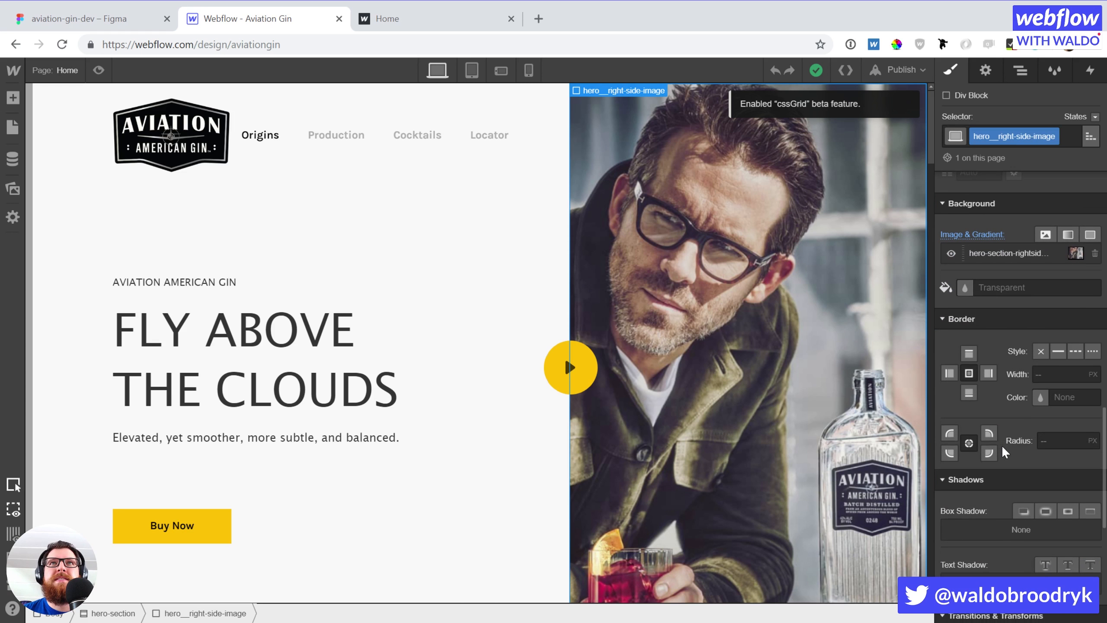
scroll(1001, 445, down, 6)
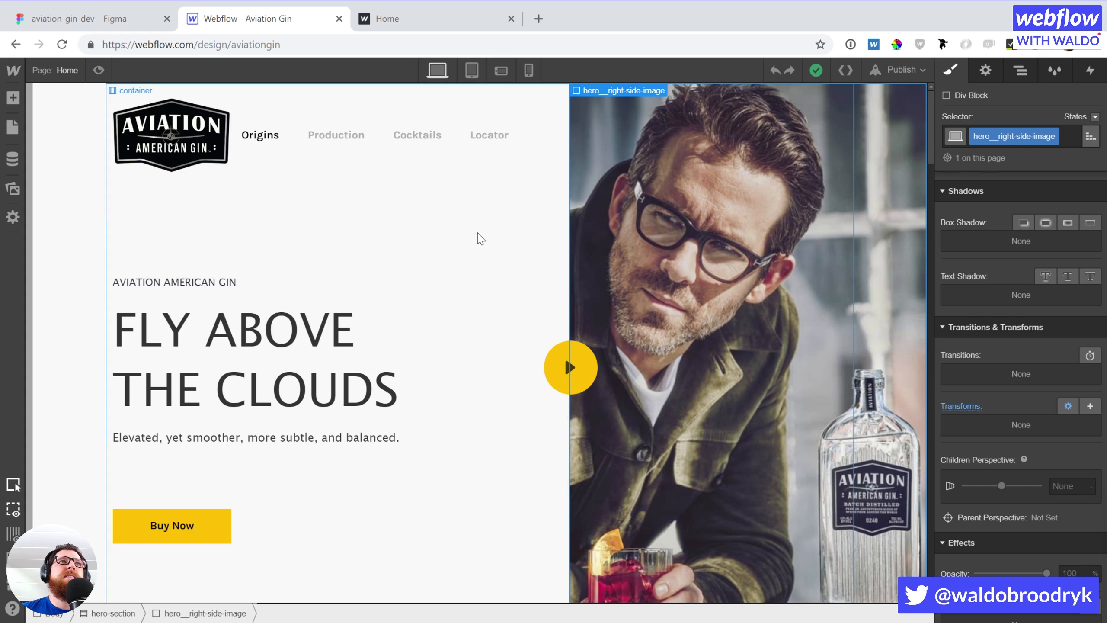
click(219, 235)
click(69, 241)
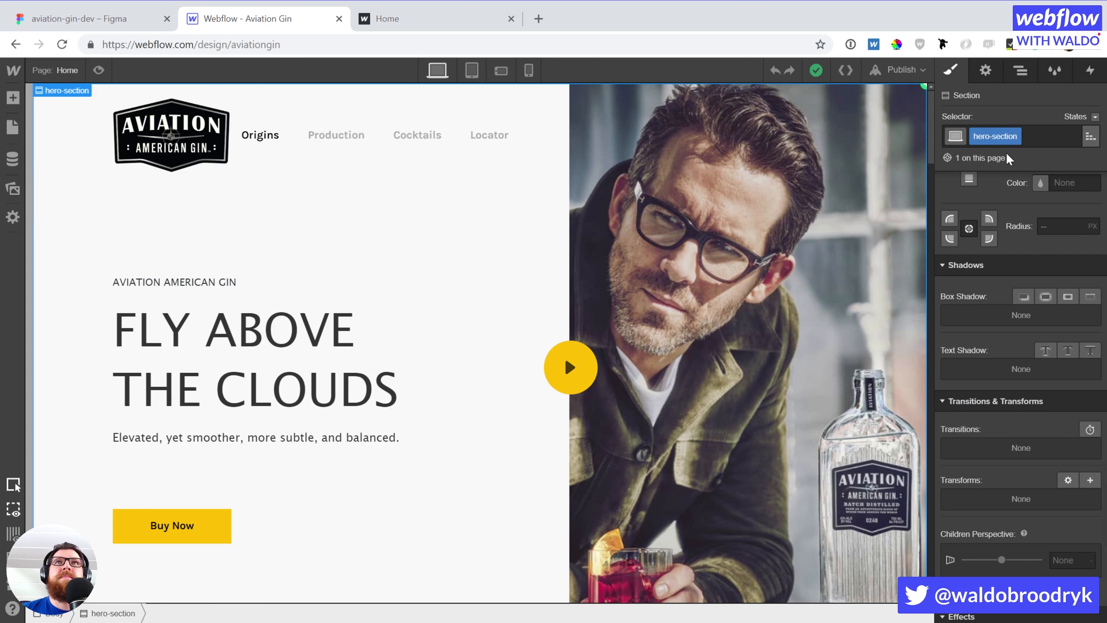
Review the hero section's Page Trigger options in Interactions without adding one, then start a new browser tab
click(1087, 72)
click(1096, 174)
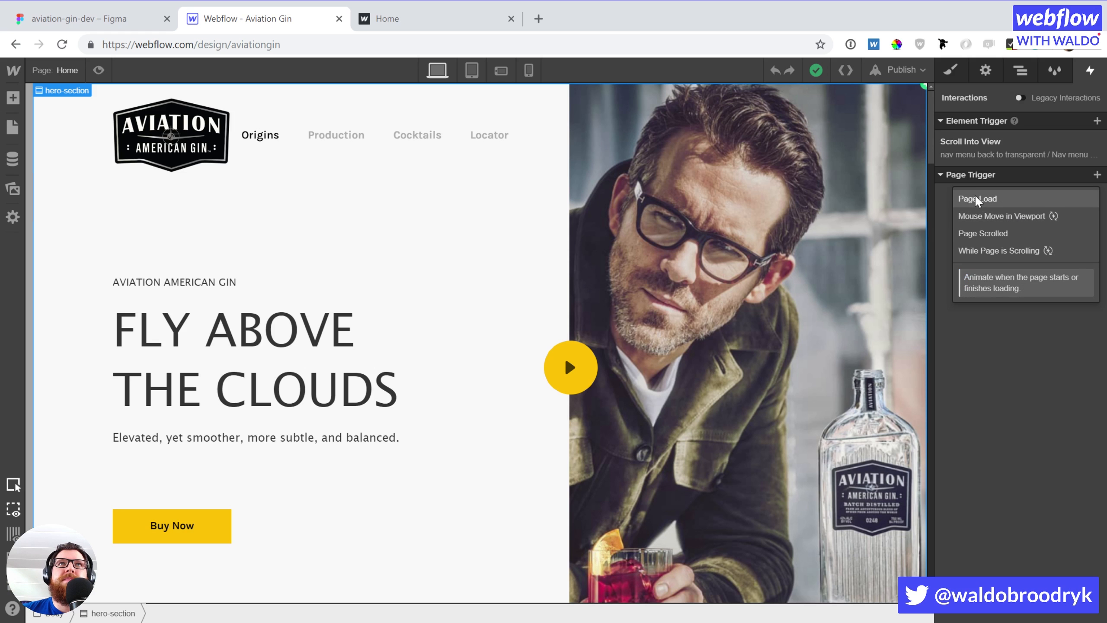
click(964, 347)
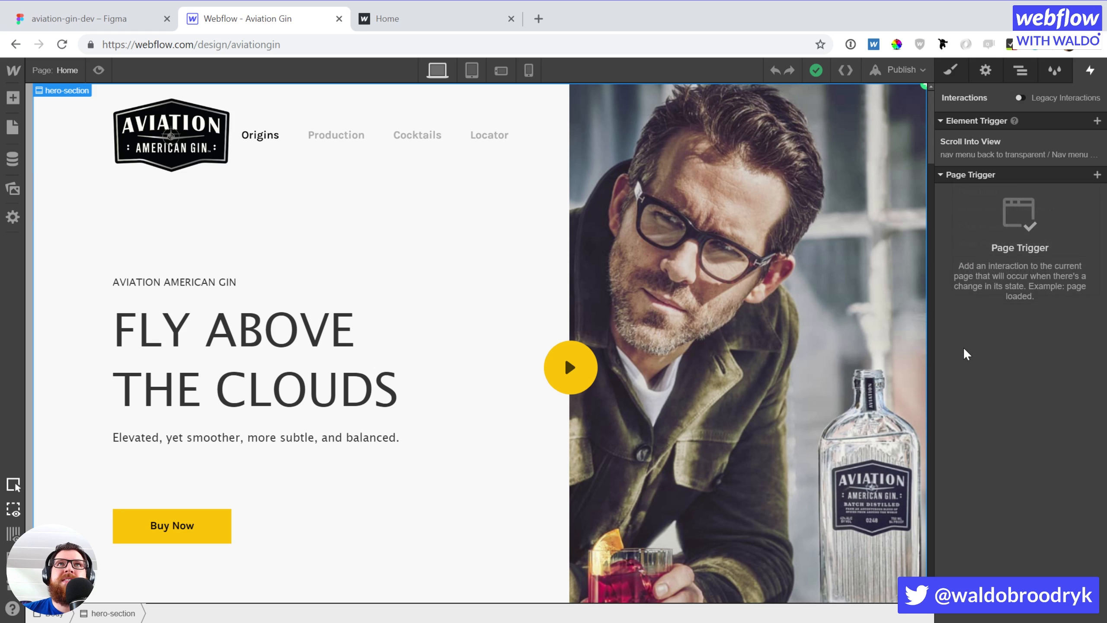
click(539, 19)
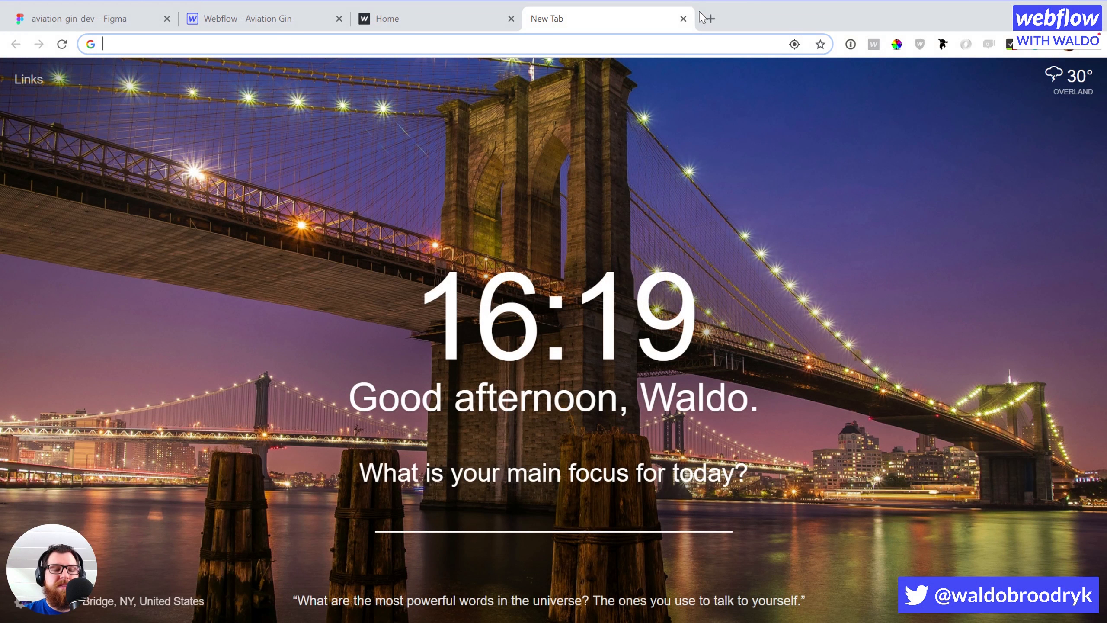
Load aviationgin.com from 'avi', scroll through and reload it, then return to the Webflow tab
text(aviationgin.com)
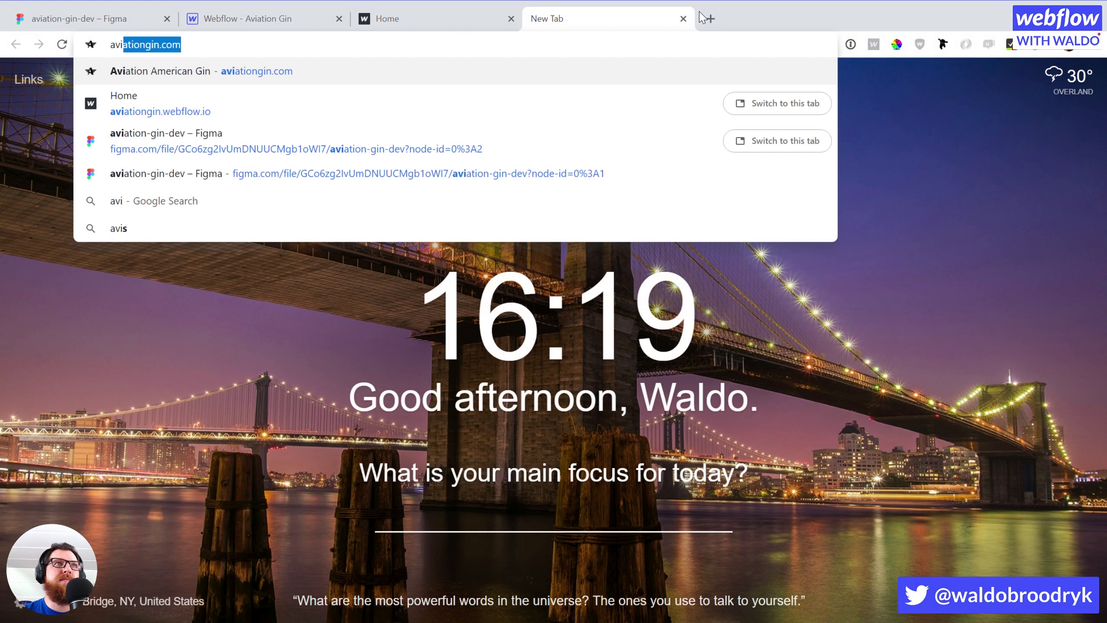
key(Return)
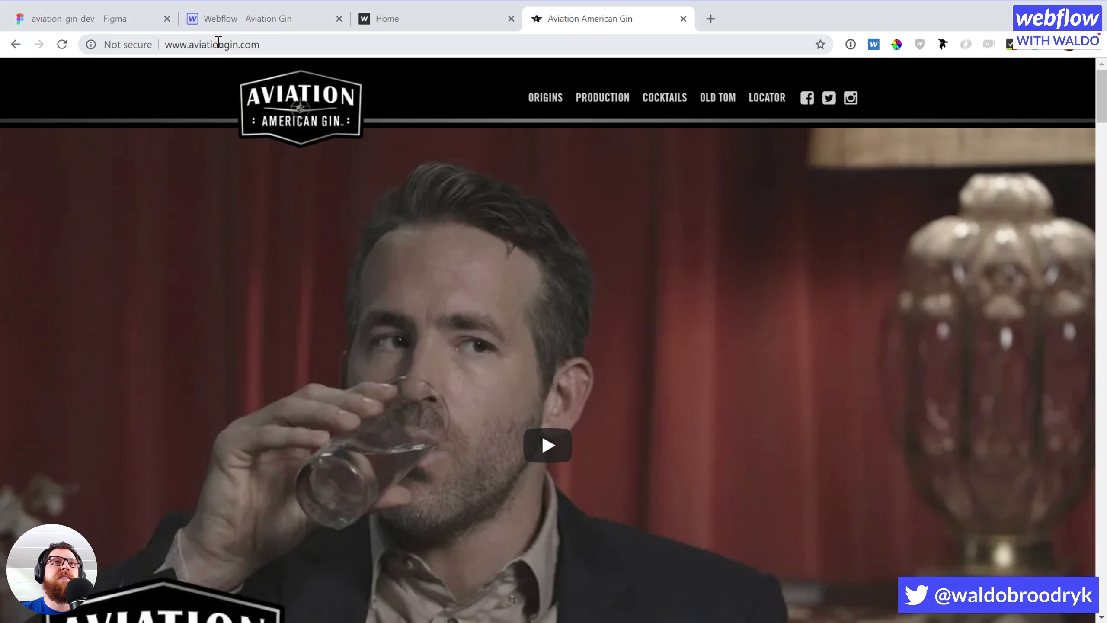
scroll(305, 258, down, 10)
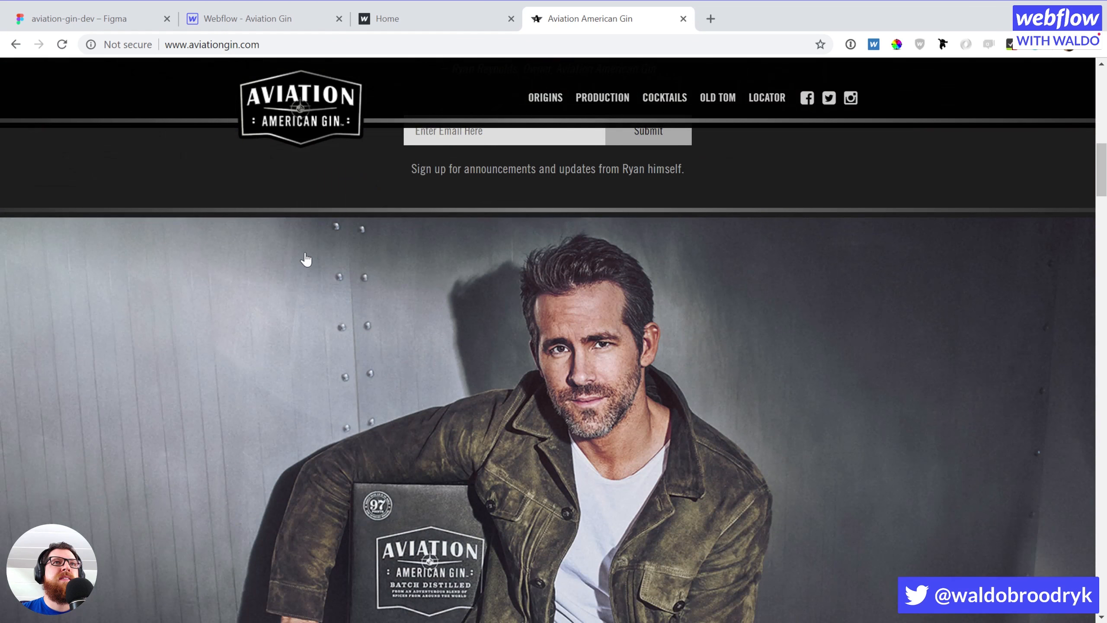
scroll(305, 253, up, 5)
scroll(305, 251, down, 20)
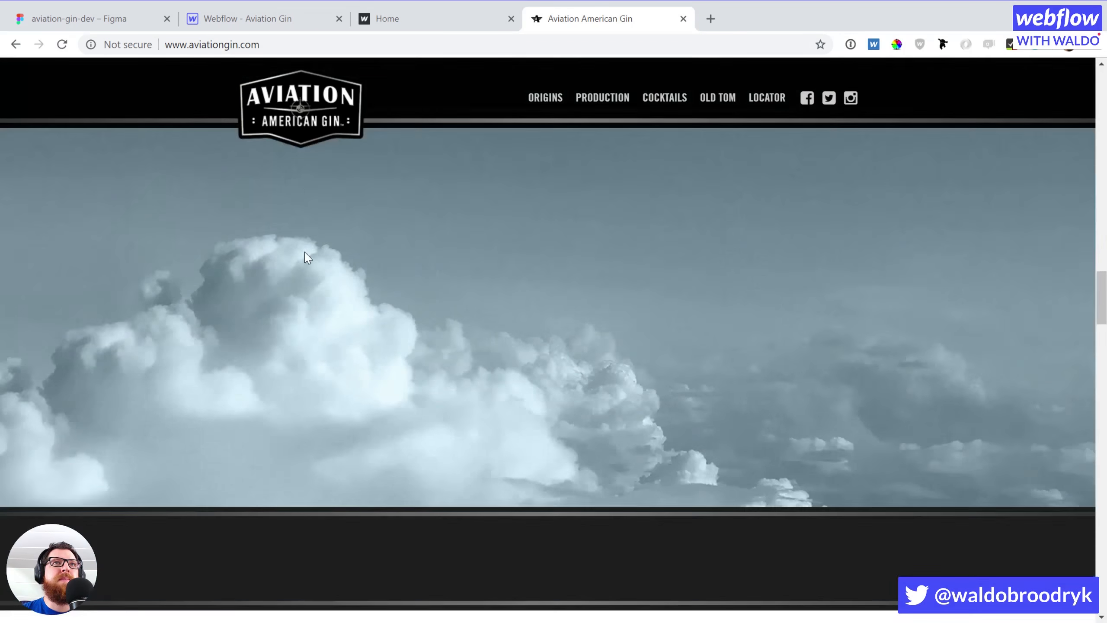
scroll(305, 256, down, 20)
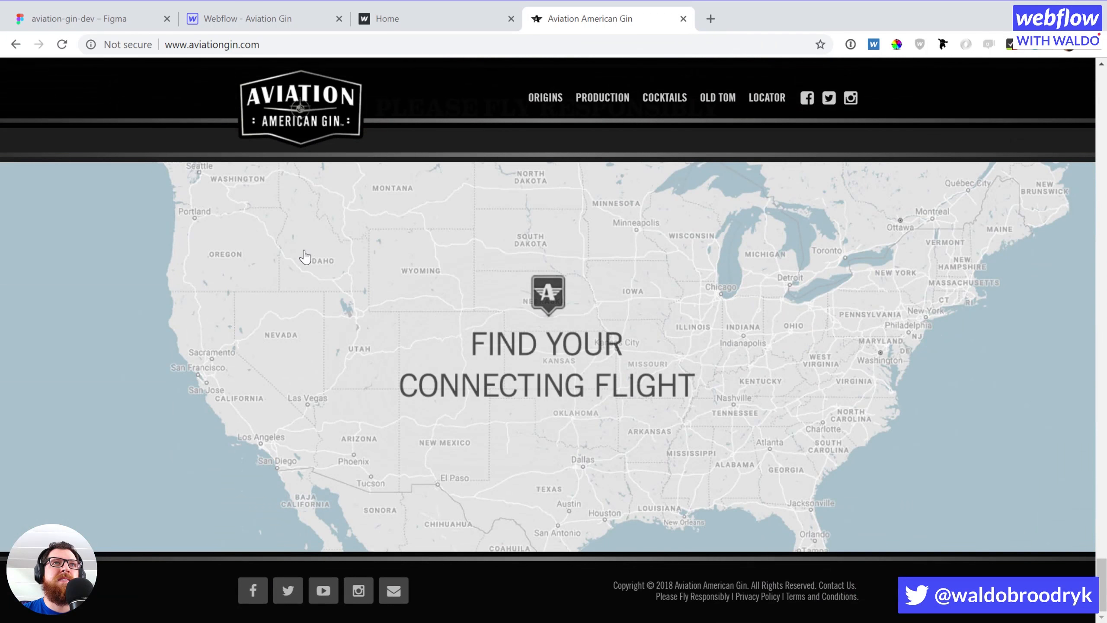
scroll(305, 256, up, 20)
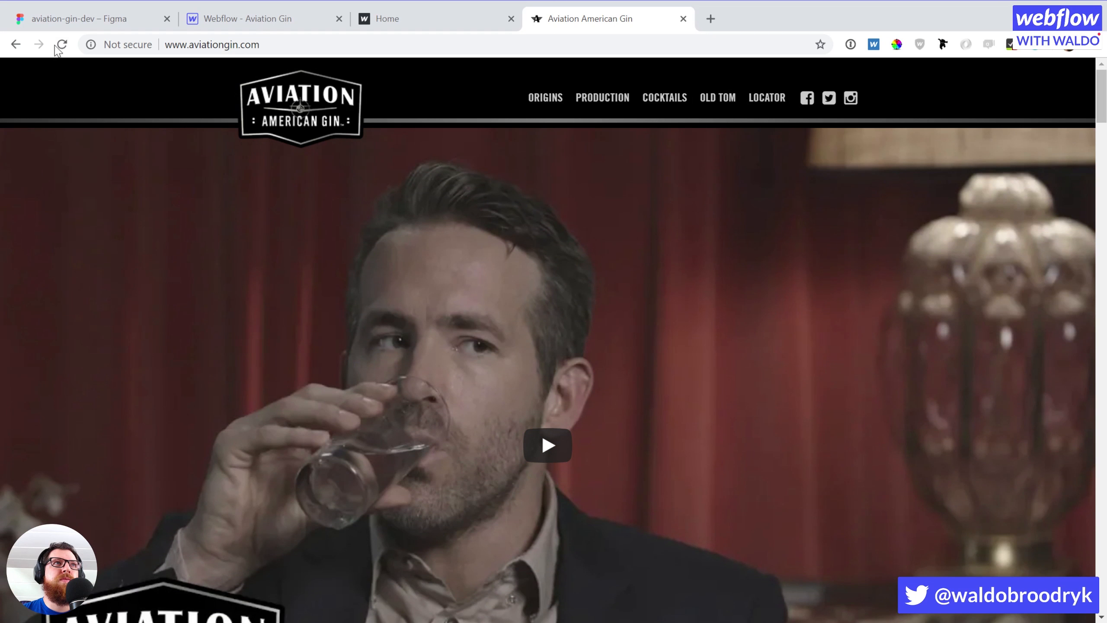
click(63, 44)
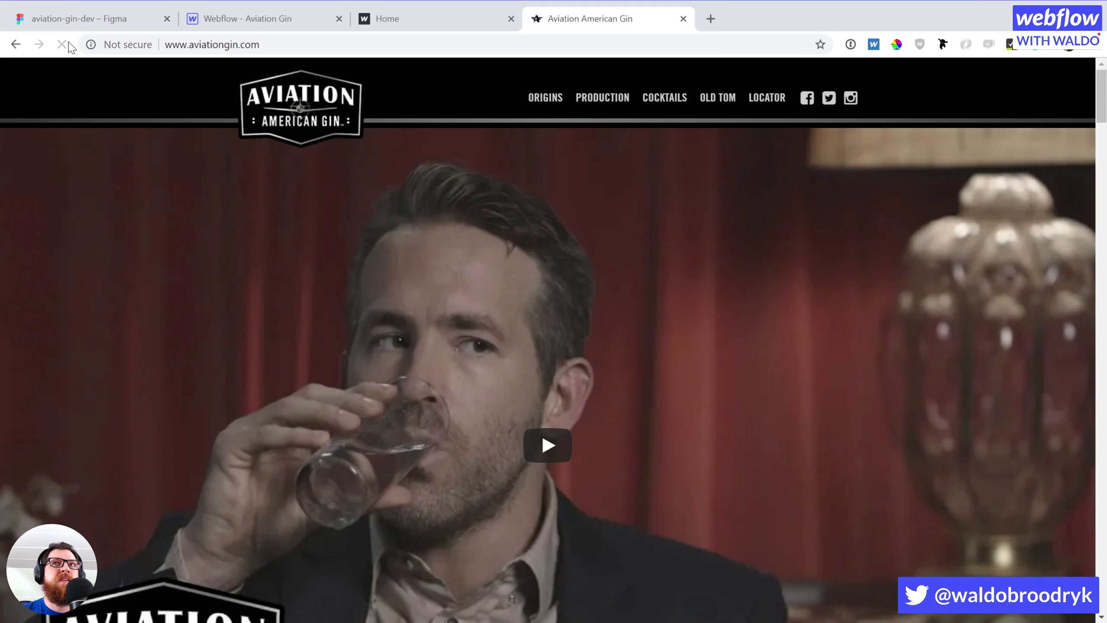
click(292, 31)
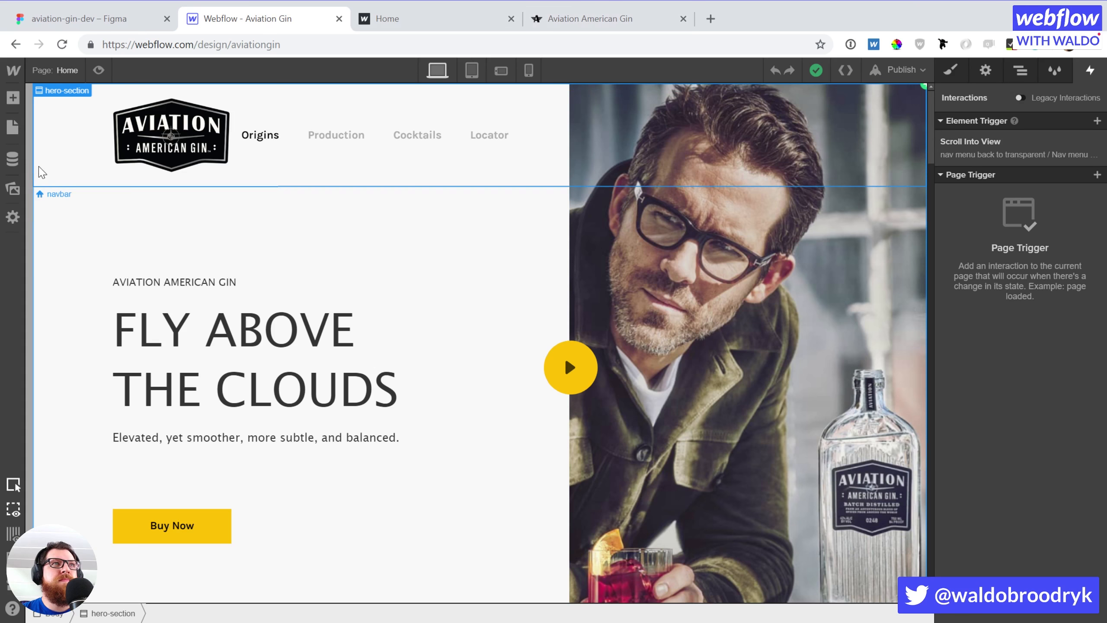
Narrow the design canvas and select the dark absolute-right block in the Cocktails section
drag(36, 168, 9, 213)
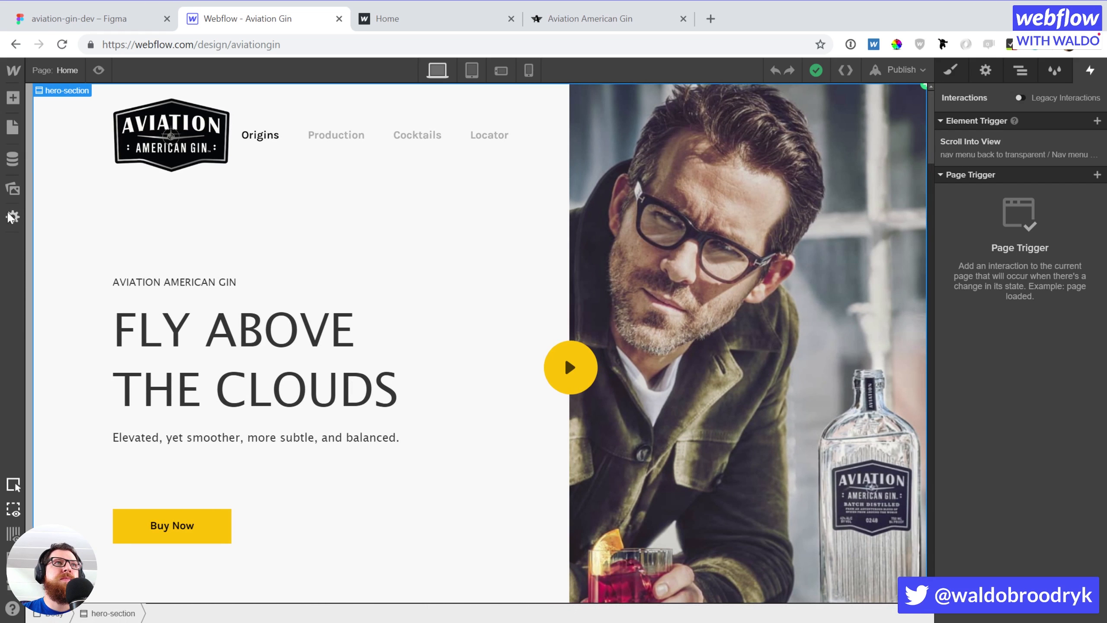
scroll(105, 223, down, 10)
scroll(104, 221, down, 12)
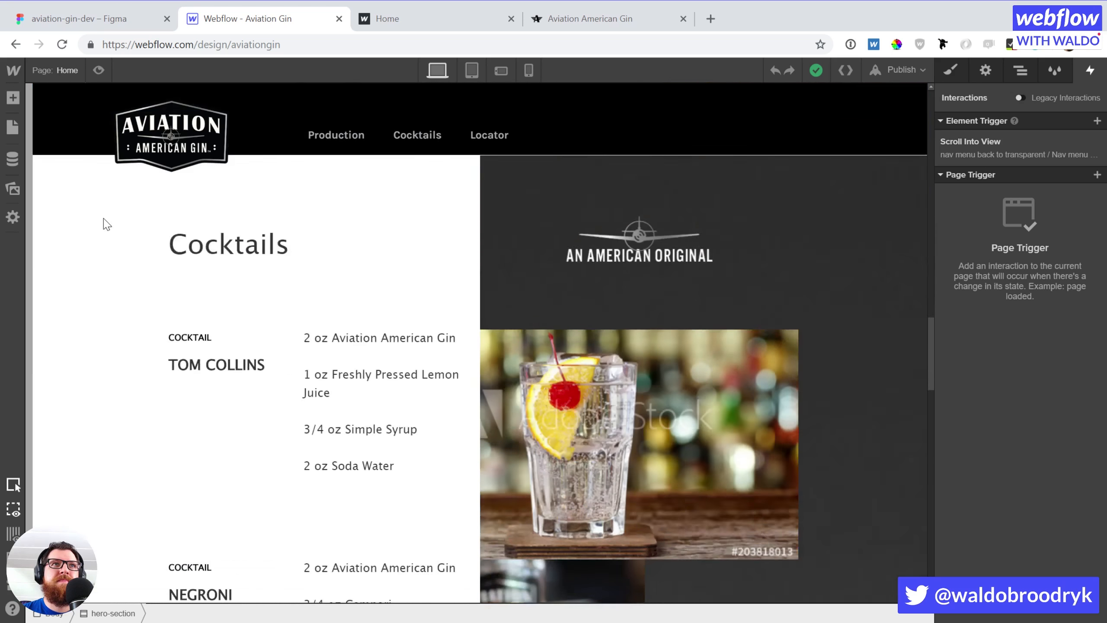
scroll(105, 221, up, 14)
scroll(104, 221, up, 3)
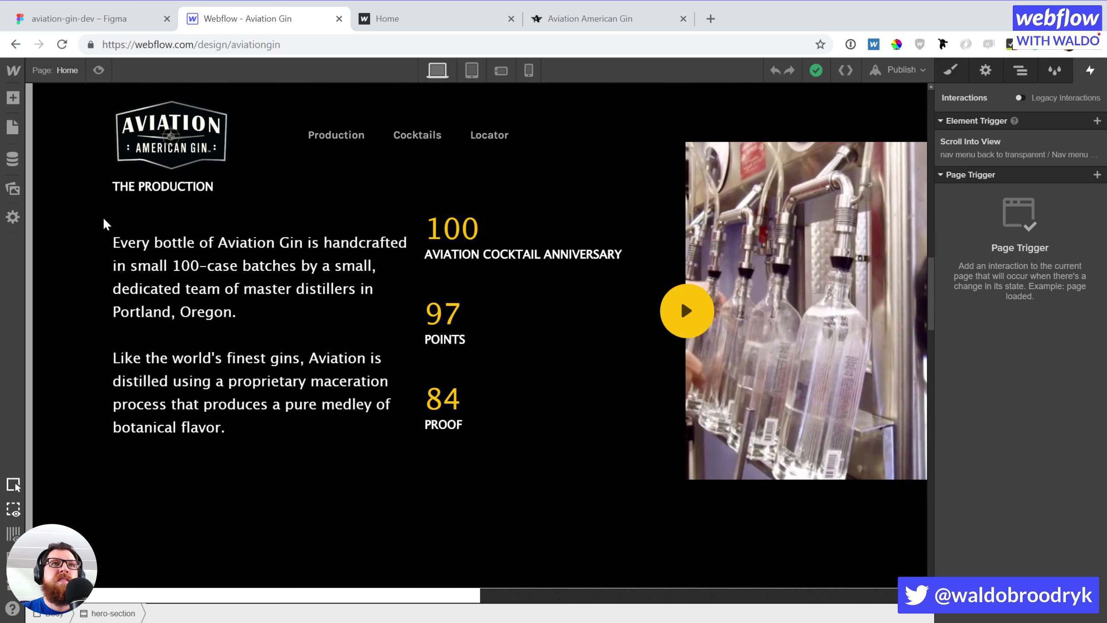
scroll(104, 220, down, 5)
click(826, 427)
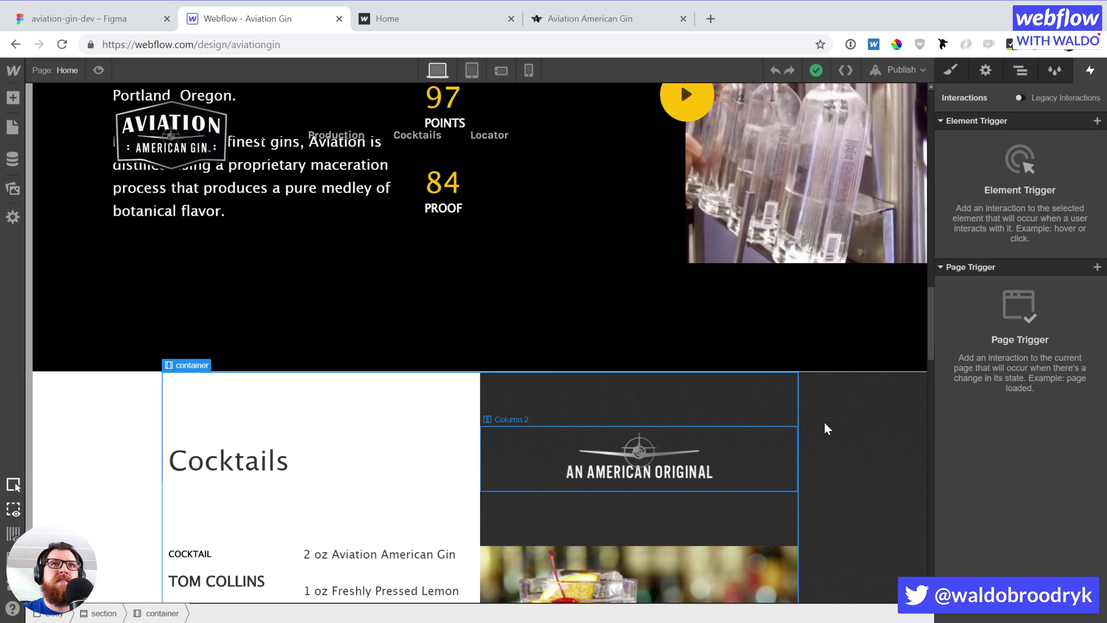
Select the Cocktails section, show its 'section' class styles, and scroll back to the hero
scroll(842, 413, down, 3)
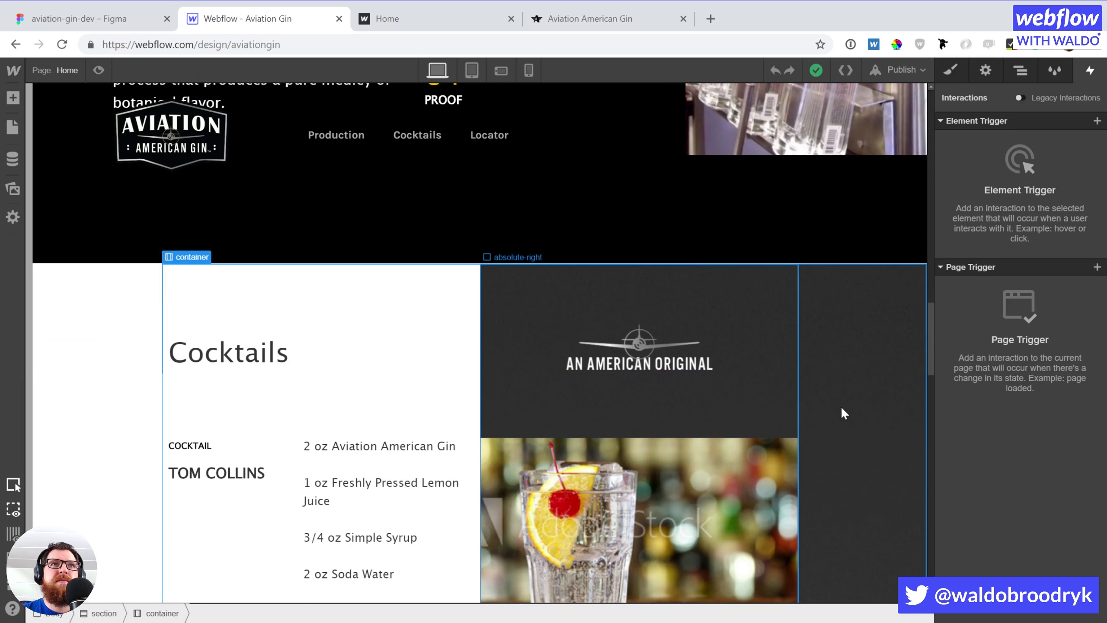
click(109, 317)
key(s)
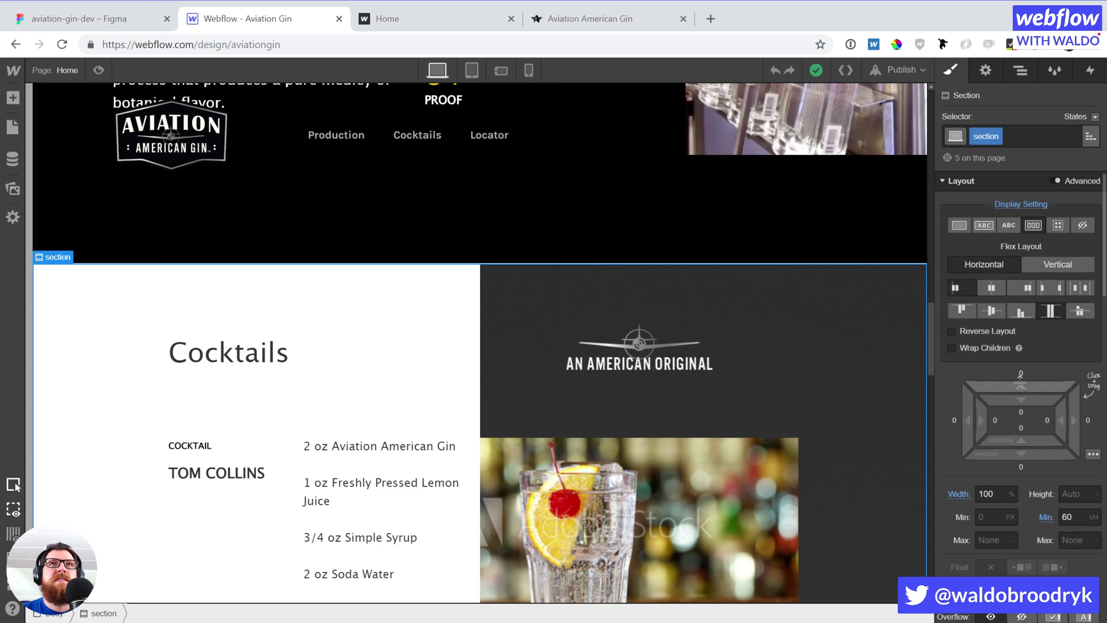
scroll(1020, 381, down, 10)
scroll(362, 303, up, 10)
scroll(360, 302, up, 8)
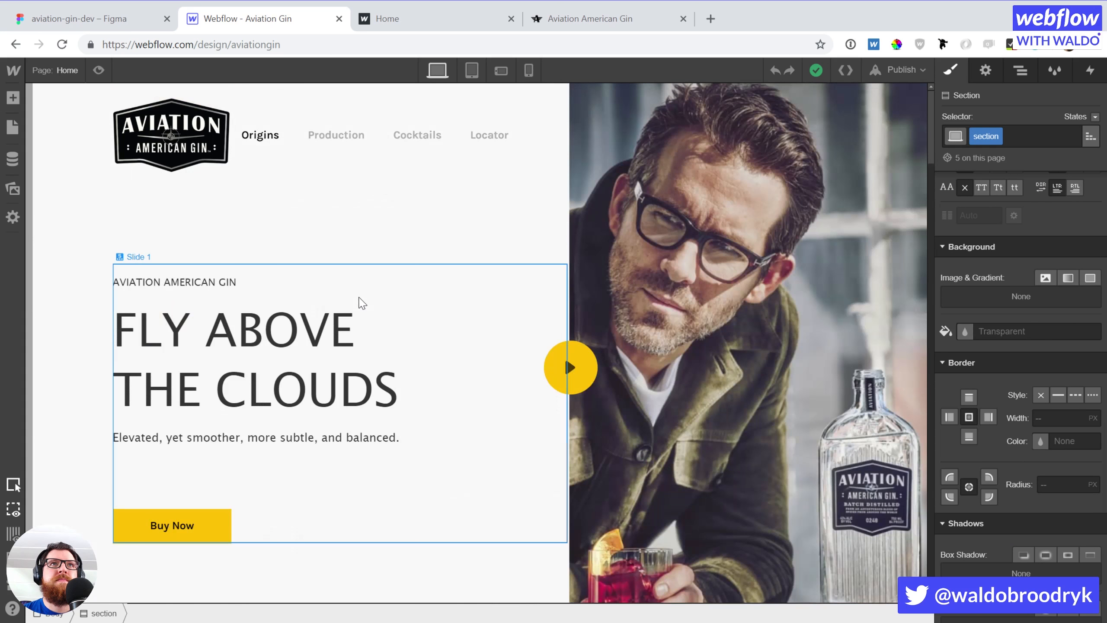
Open the projects Dashboard in a new tab, search for 'modal', then clear the search
click(11, 75)
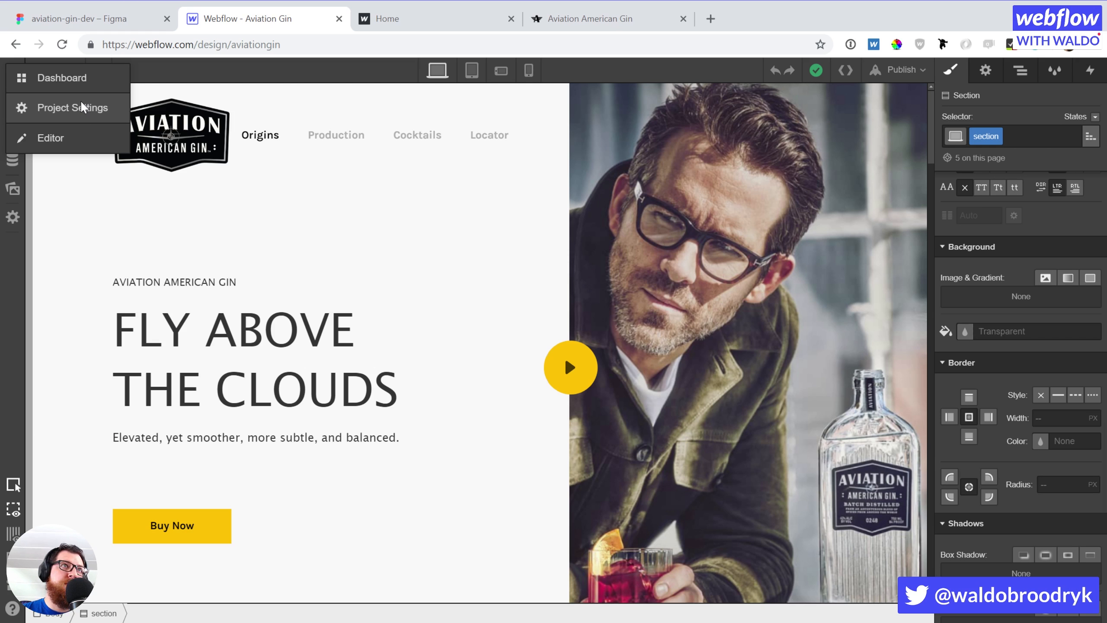
click(67, 73)
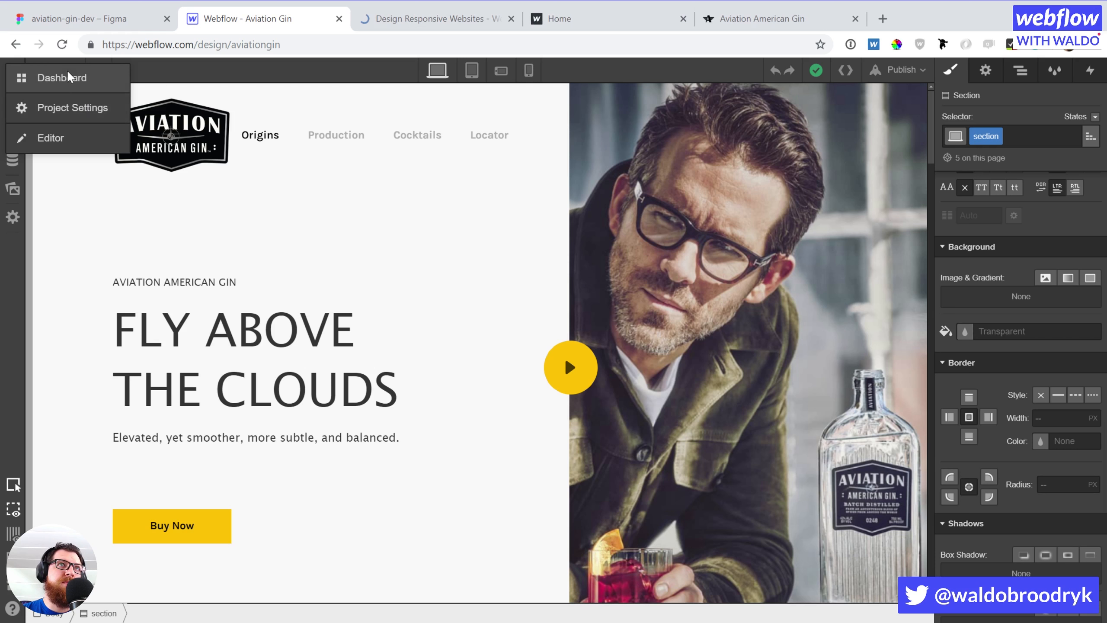
click(394, 19)
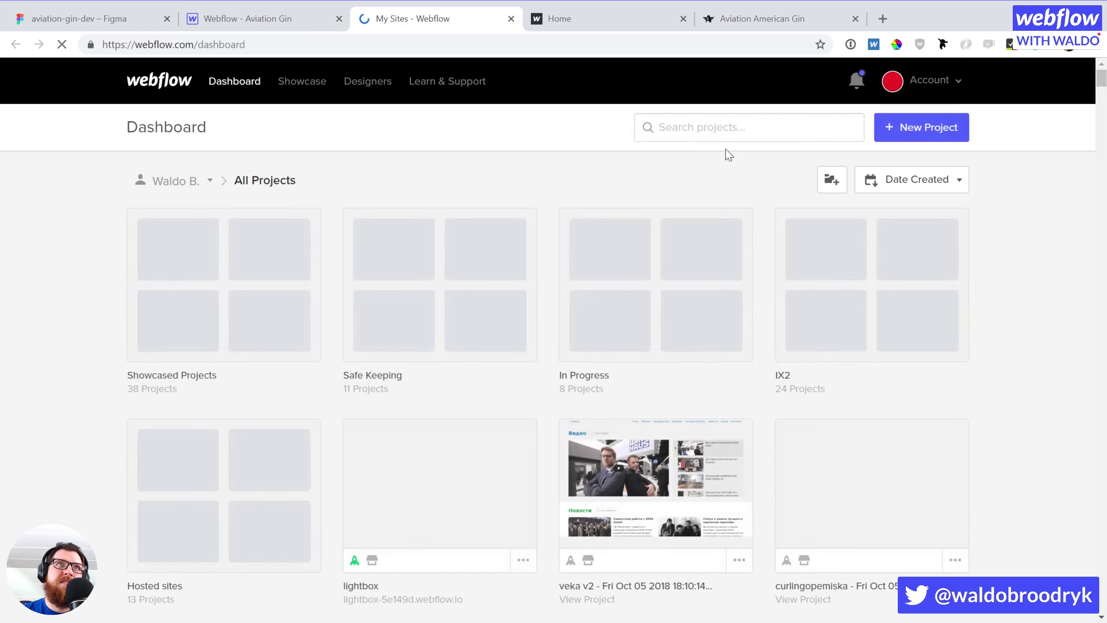
click(714, 127)
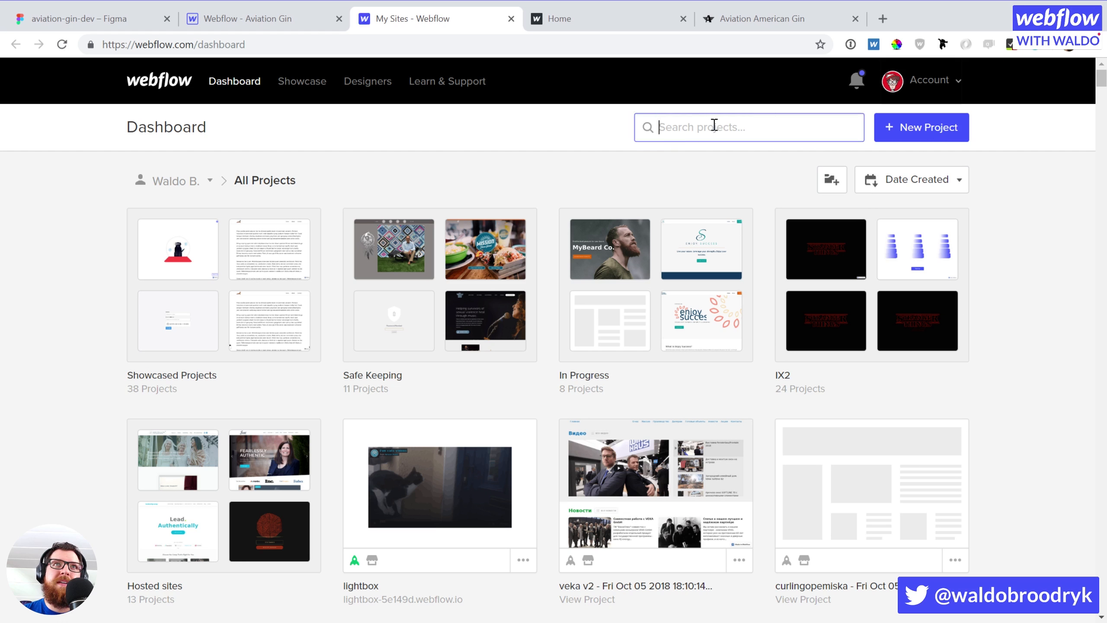
text(modal)
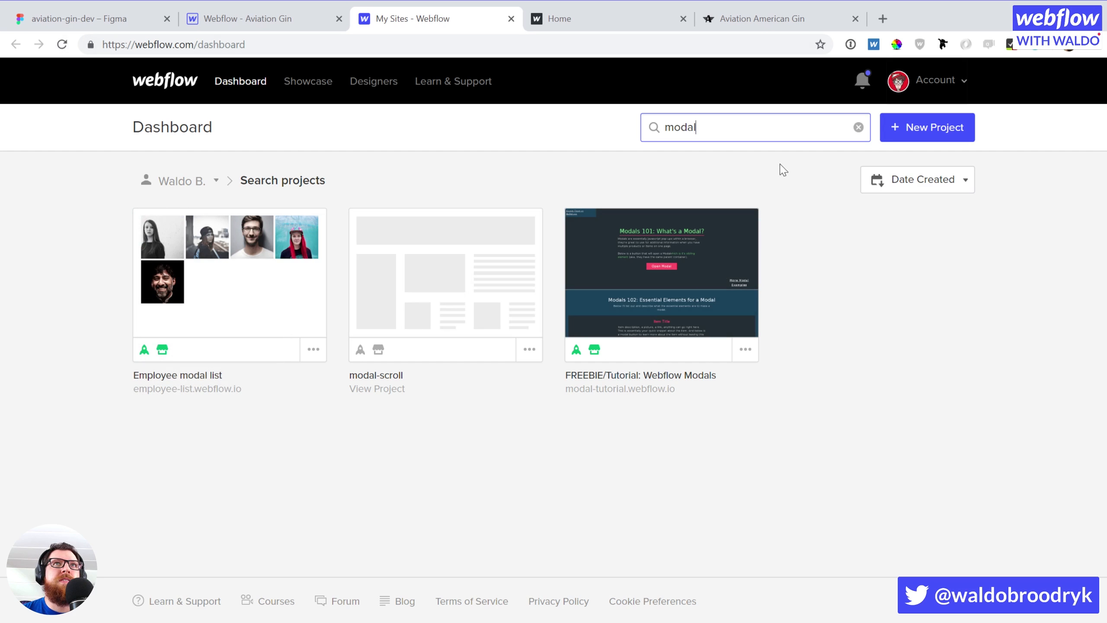
click(858, 129)
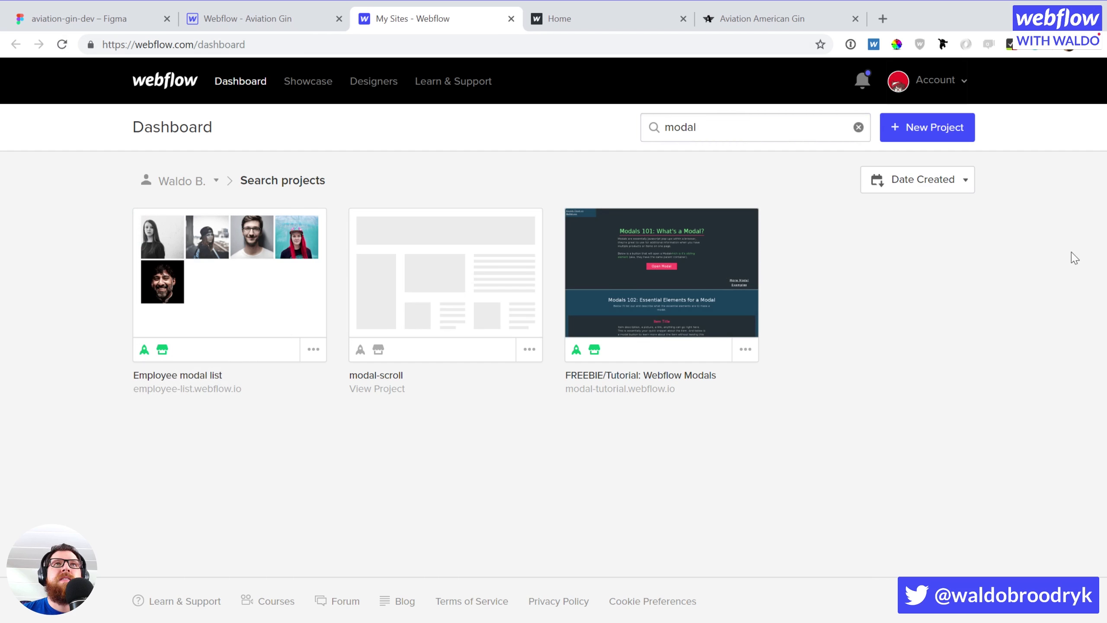
click(858, 127)
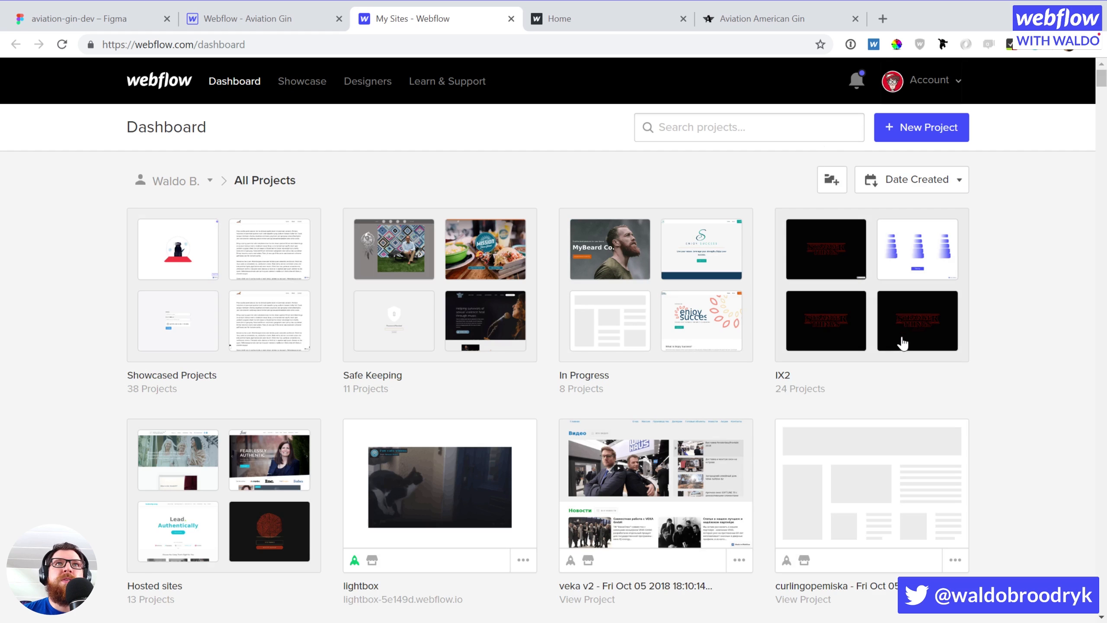
Browse the IX2 folder, then search projects for 'sp'
click(894, 314)
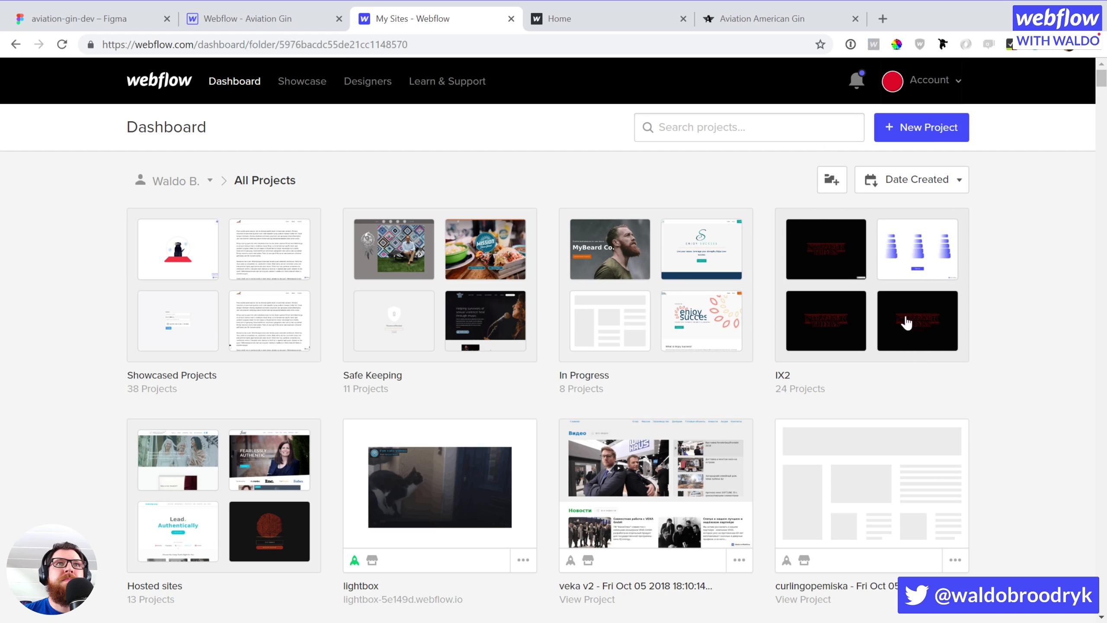
scroll(1033, 401, down, 5)
scroll(1033, 402, down, 10)
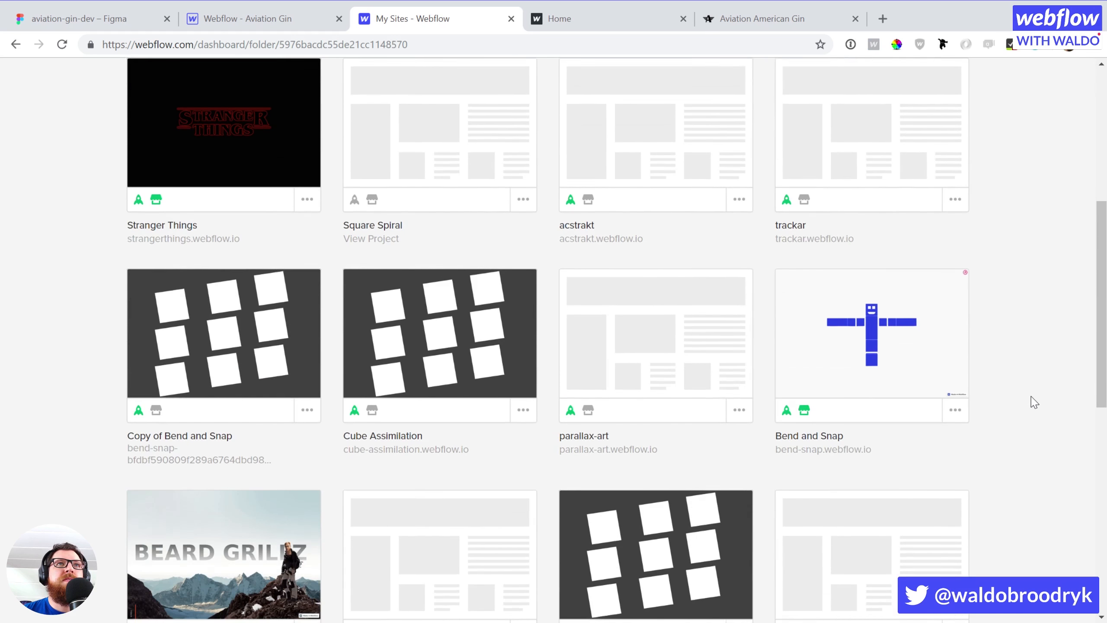
scroll(1034, 402, down, 7)
scroll(1034, 399, up, 18)
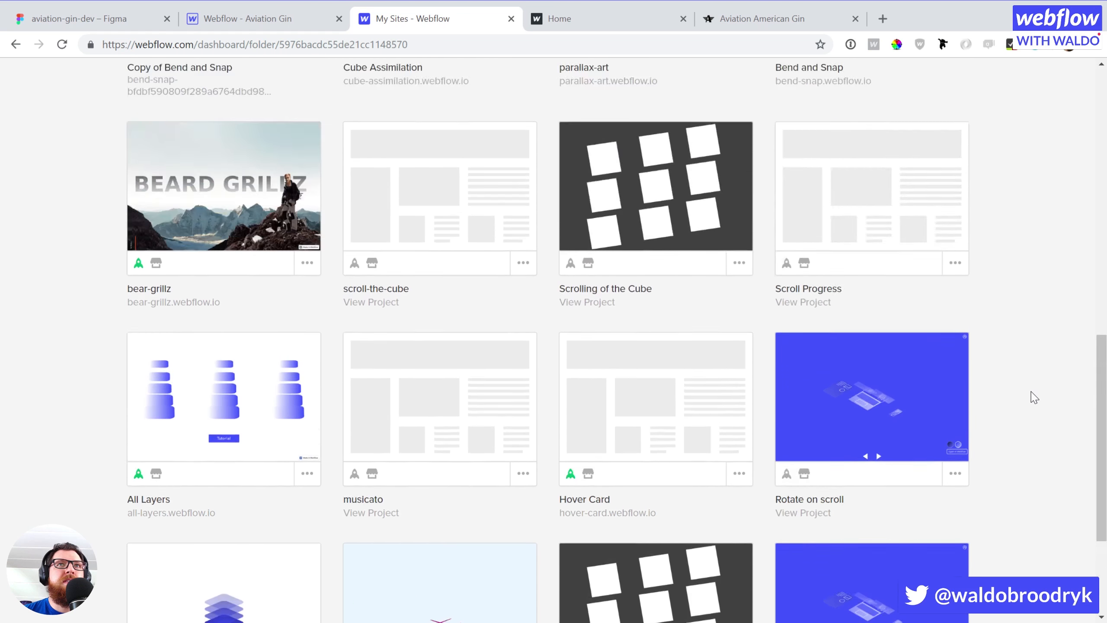
click(675, 132)
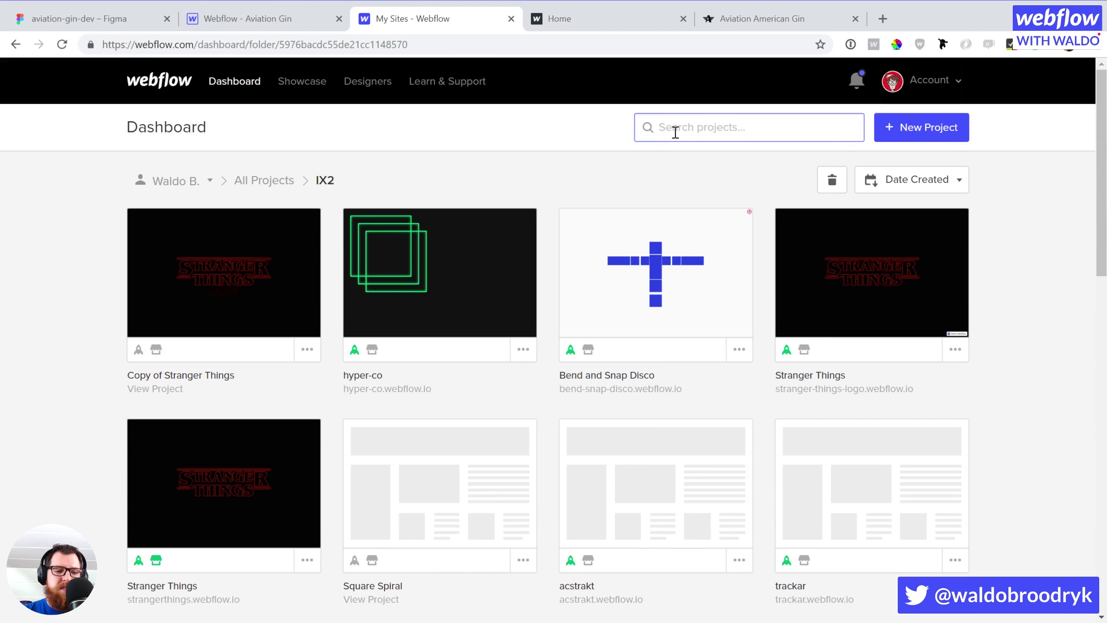
text(sp)
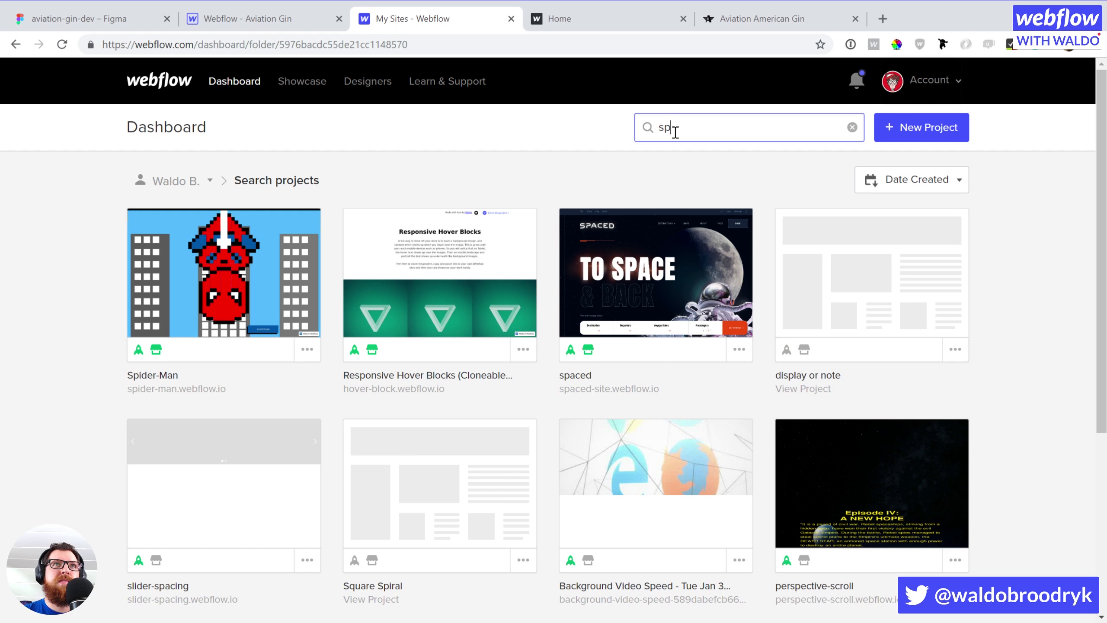
Open the 'spaced' project from the 'sp' results via its Open Designer overlay
mouse_move(658, 271)
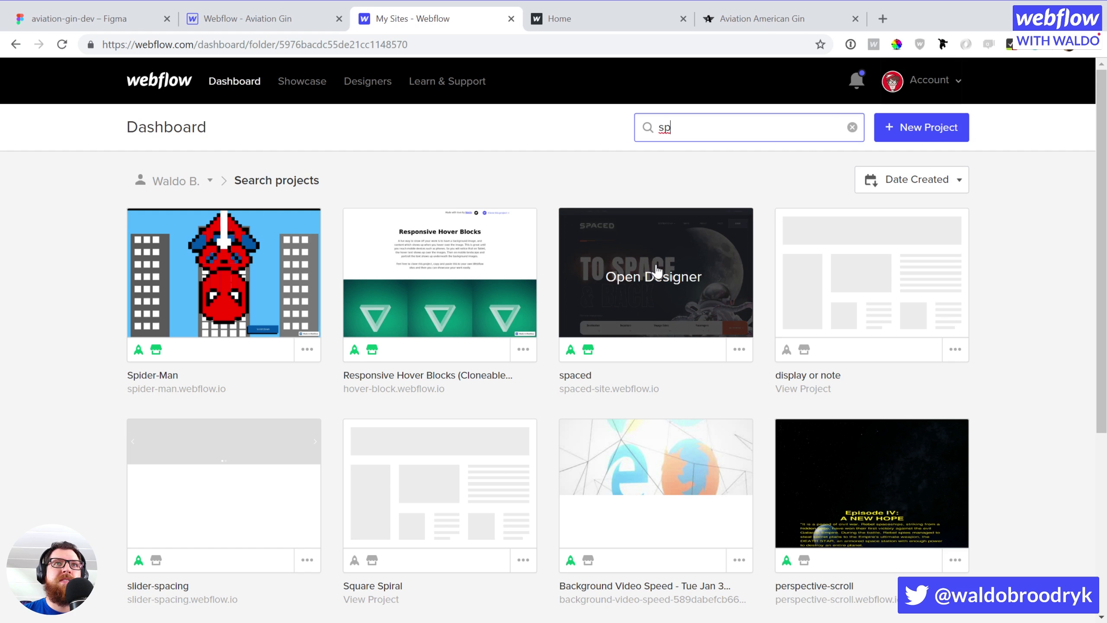
click(658, 270)
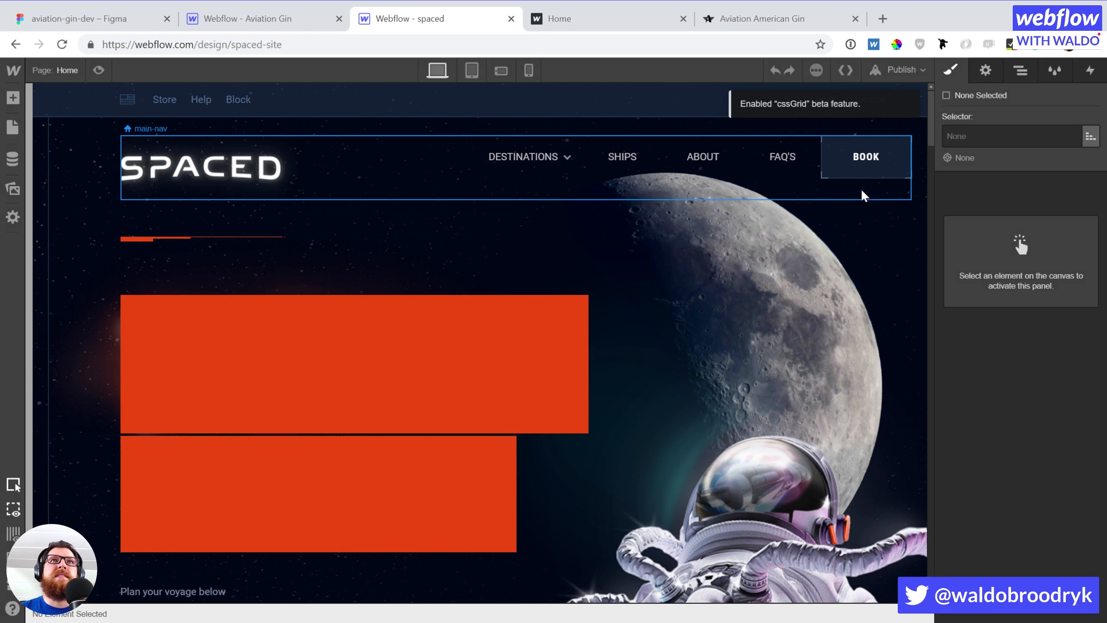
Select the BOOK link block and open its Mouse Click (Tap) interaction
click(855, 163)
click(830, 163)
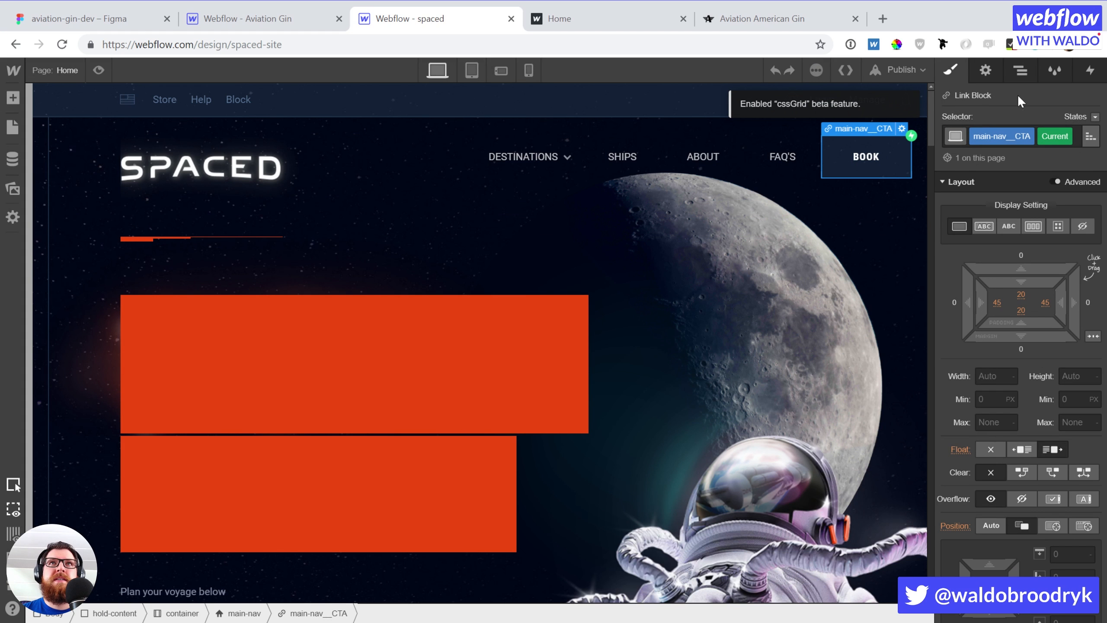
click(1089, 70)
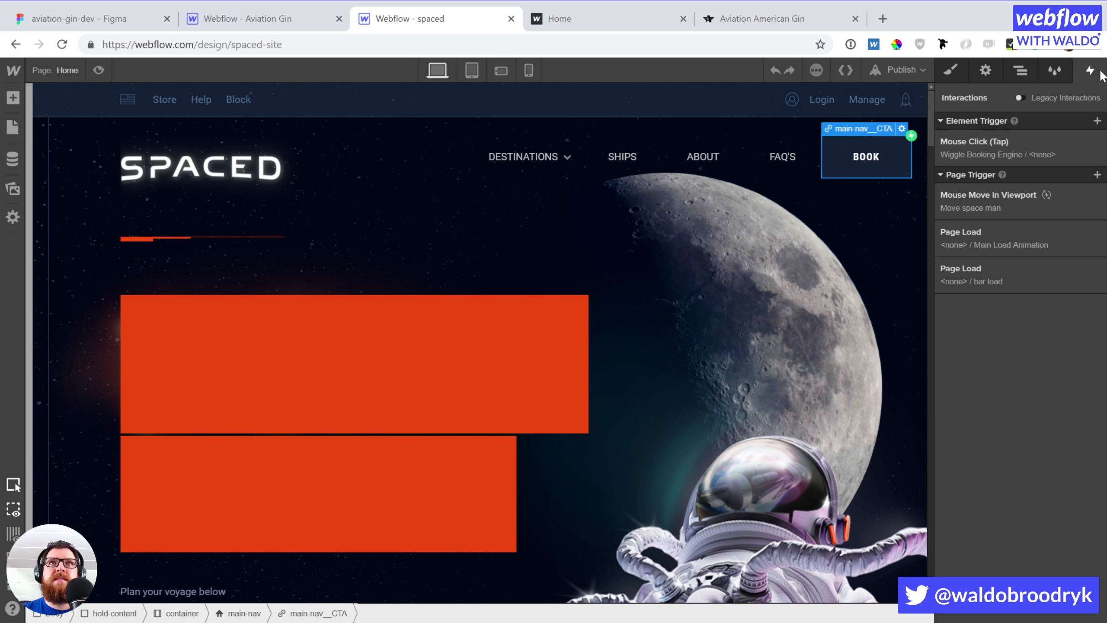
click(991, 152)
Preview the Wiggle Booking Engine animation, close it, and scroll the canvas to the booking bar
scroll(993, 374, down, 4)
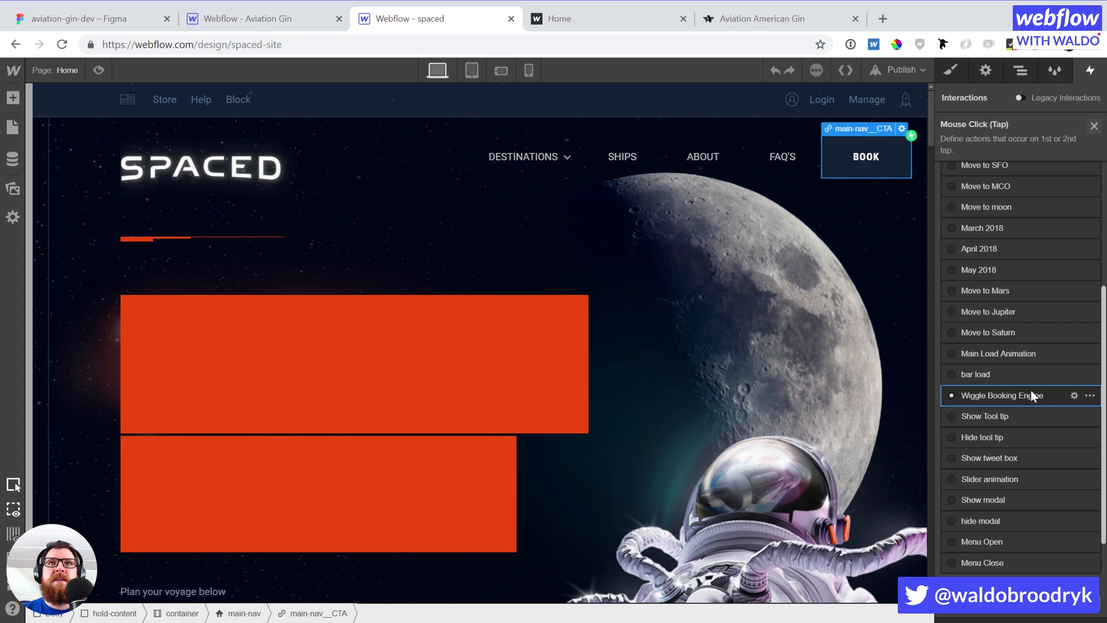
click(1073, 396)
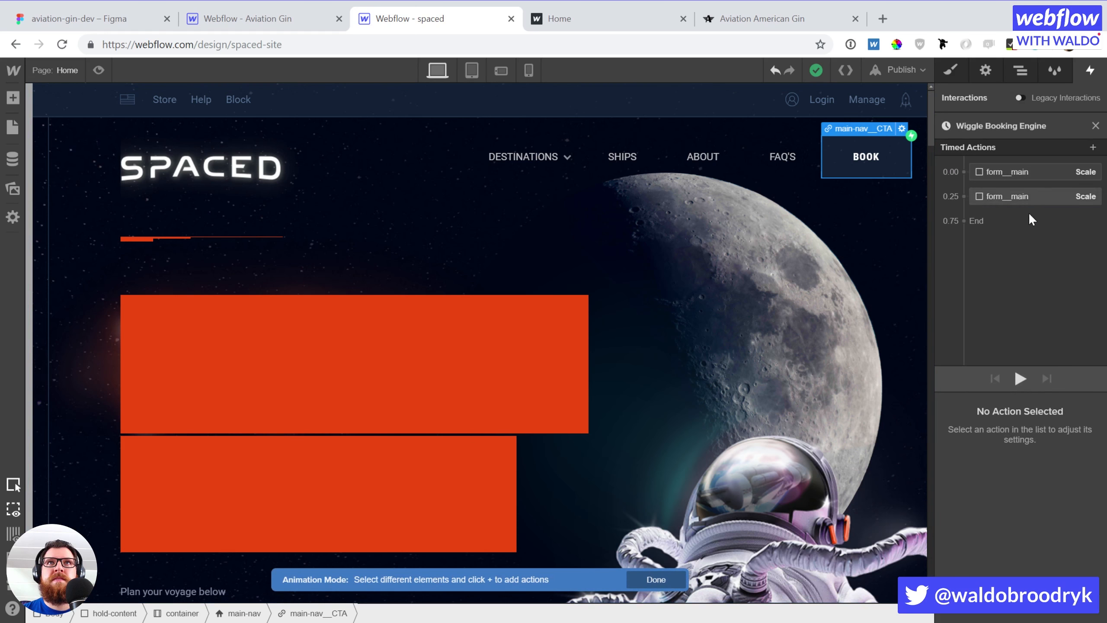
click(1018, 377)
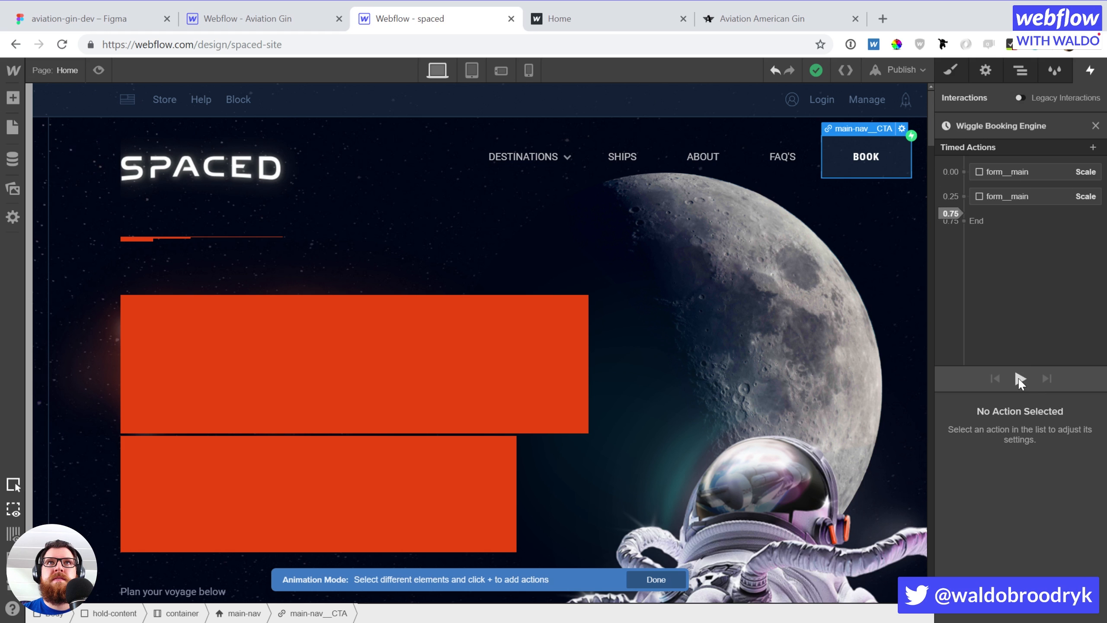
click(1095, 125)
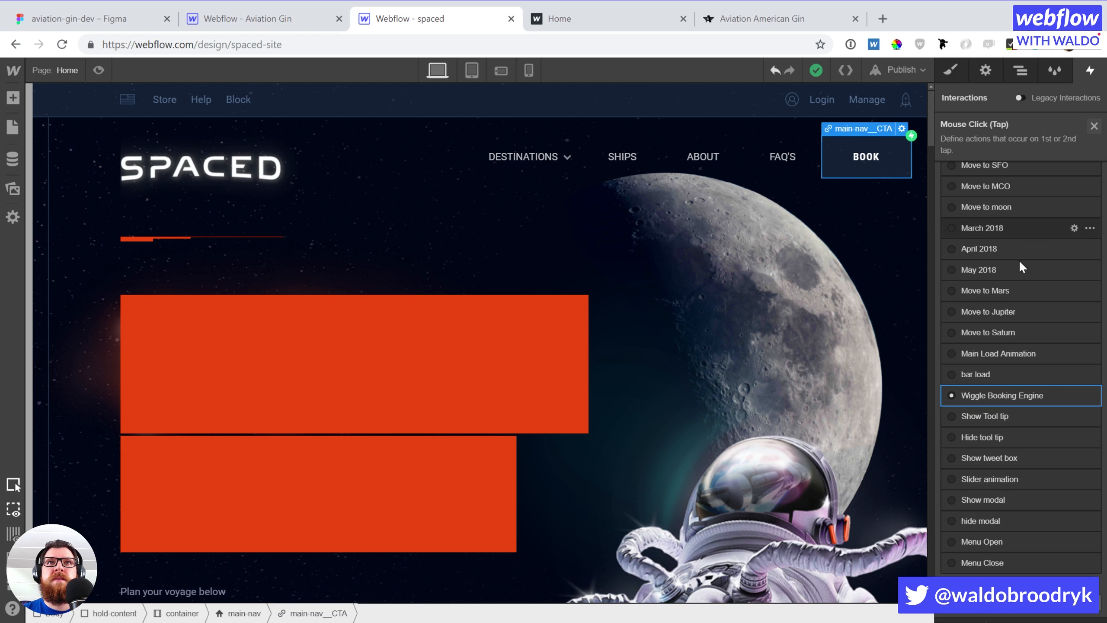
scroll(1027, 320, down, 3)
scroll(1027, 319, up, 8)
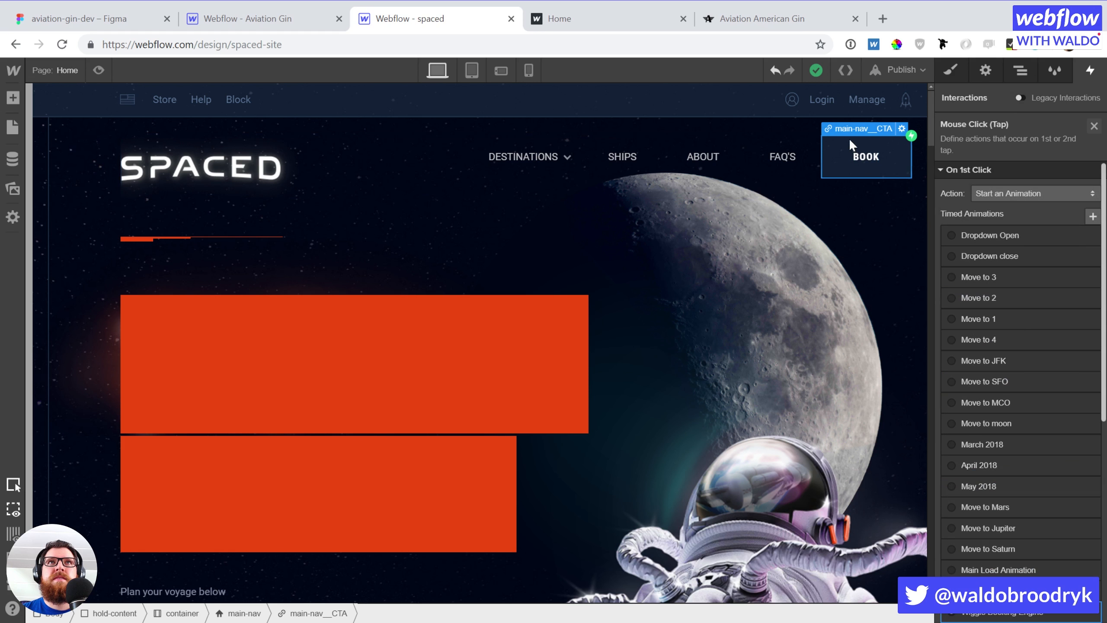
scroll(583, 306, down, 8)
scroll(526, 364, up, 3)
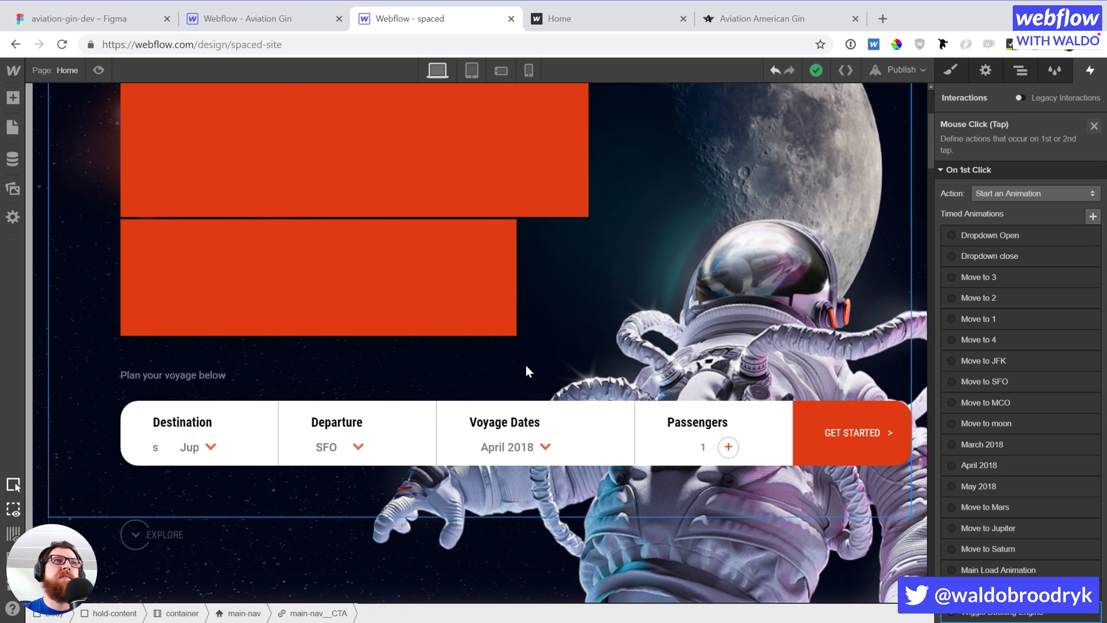
Preview the GET STARTED button's Mouse Click Show modal animation
click(807, 410)
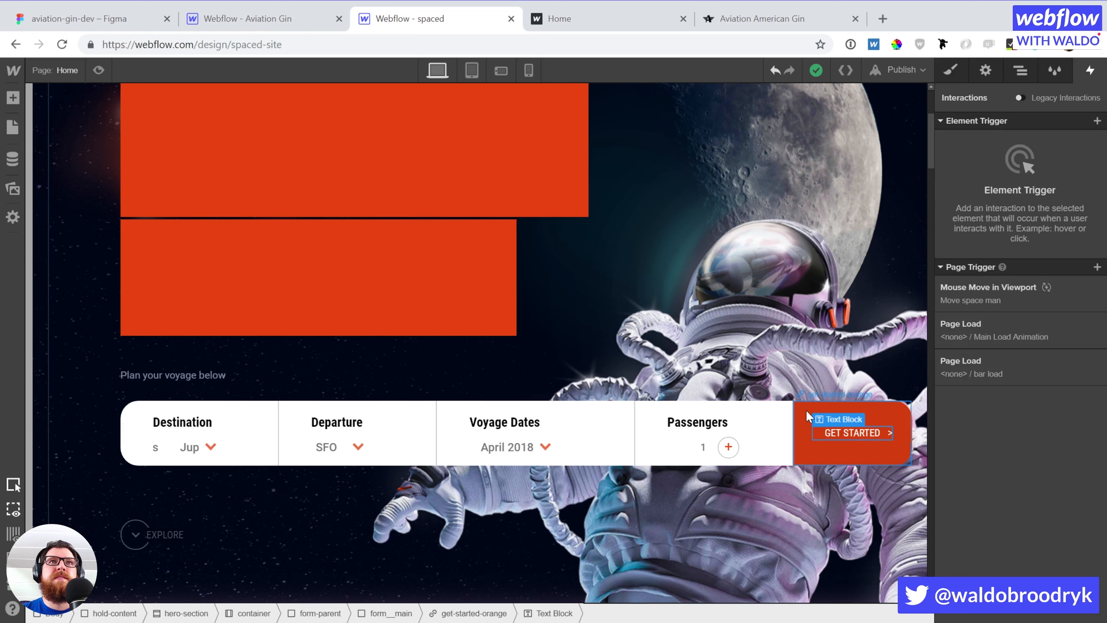
click(984, 146)
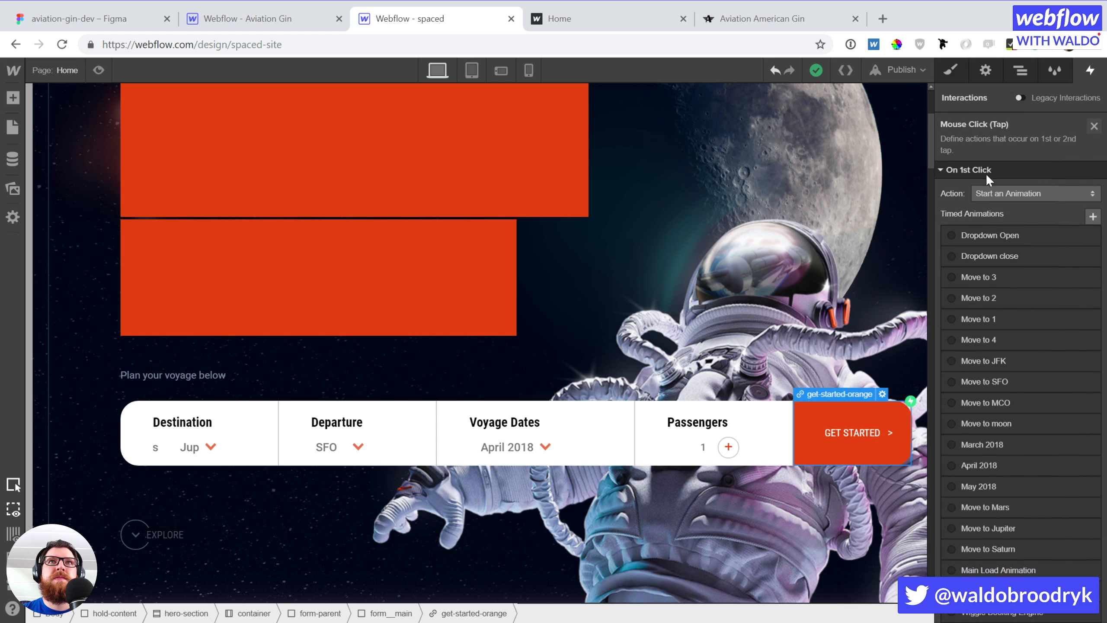
scroll(968, 401, down, 5)
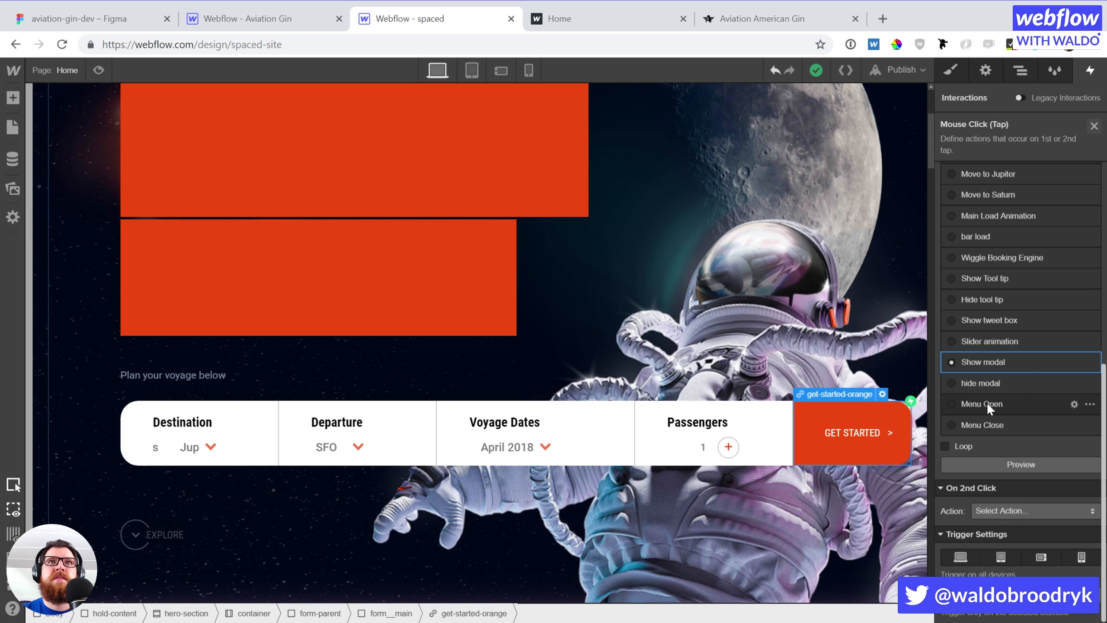
click(1008, 464)
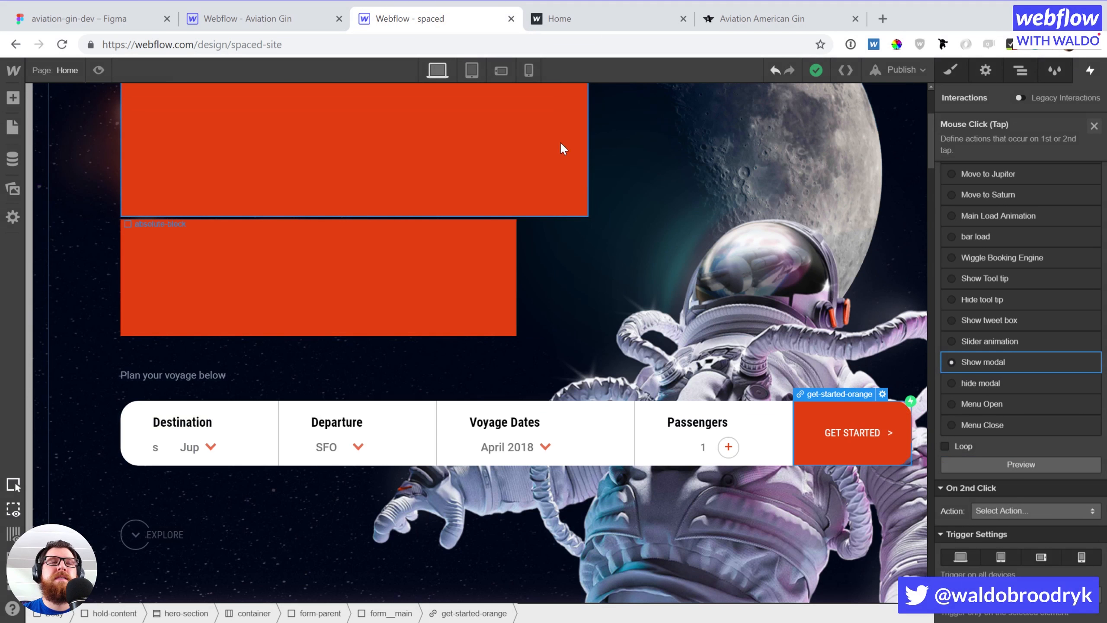
Collapse the Navigator tree and select the modal__parent element beside GET STARTED
click(1019, 71)
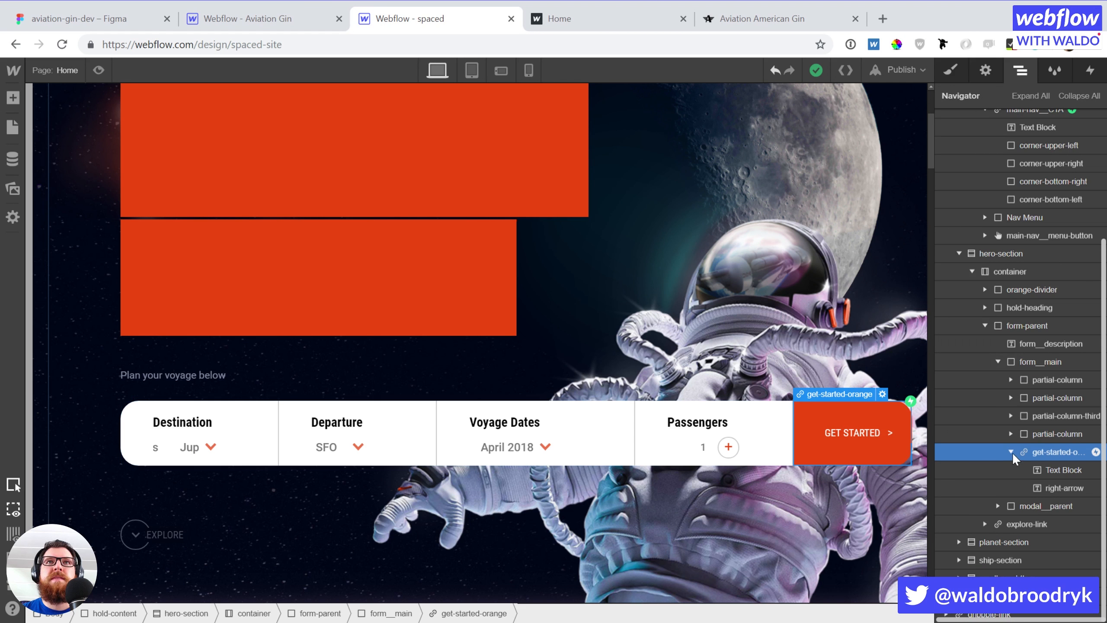
click(1022, 537)
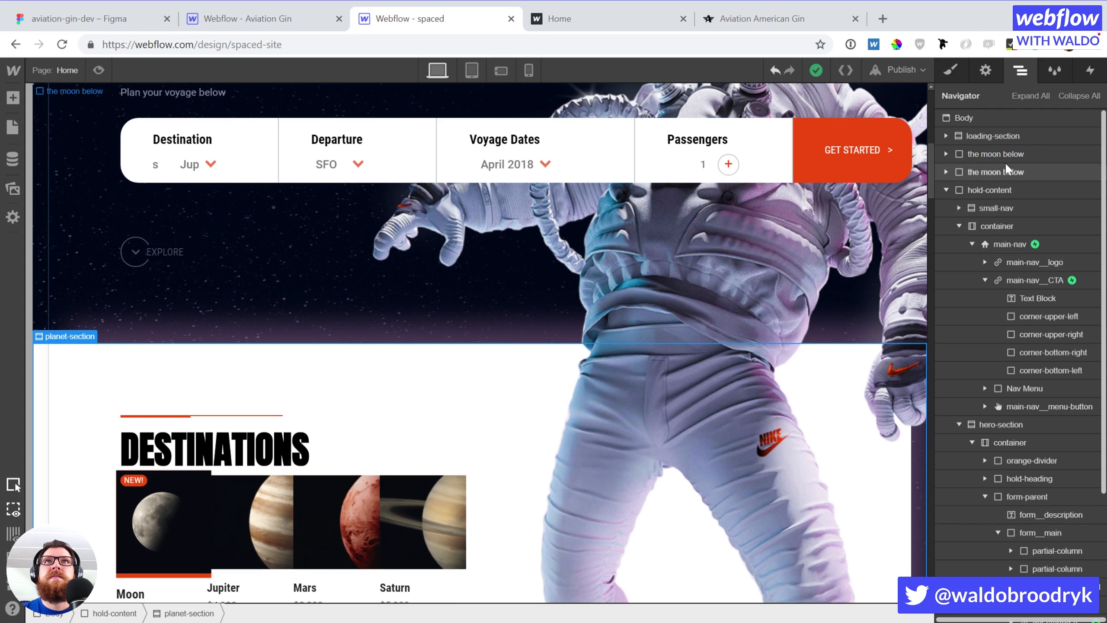
click(1078, 96)
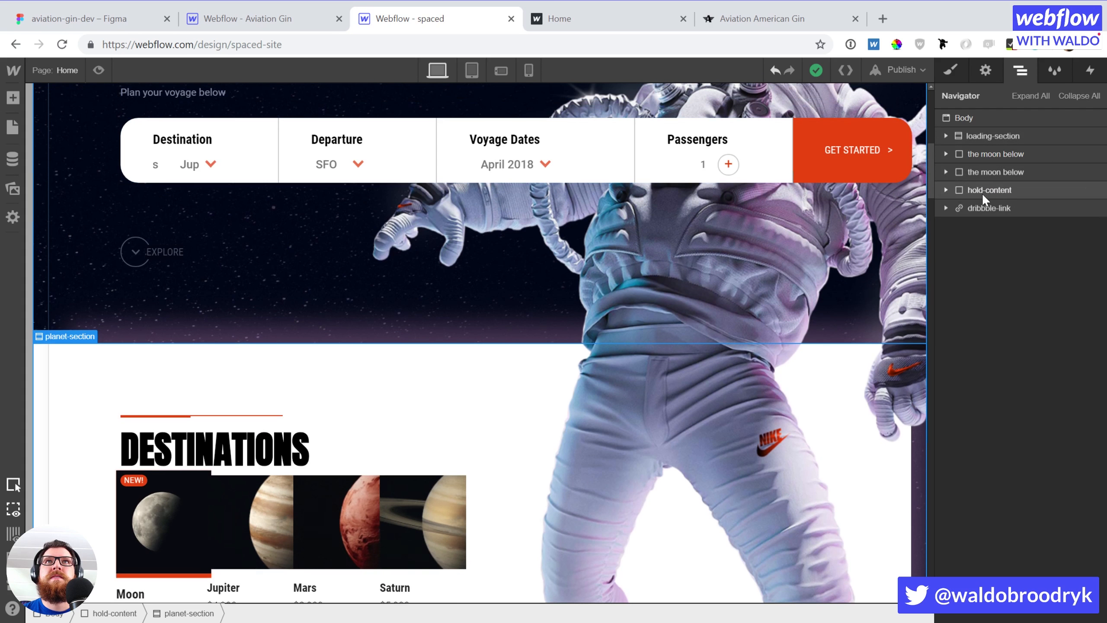
click(832, 170)
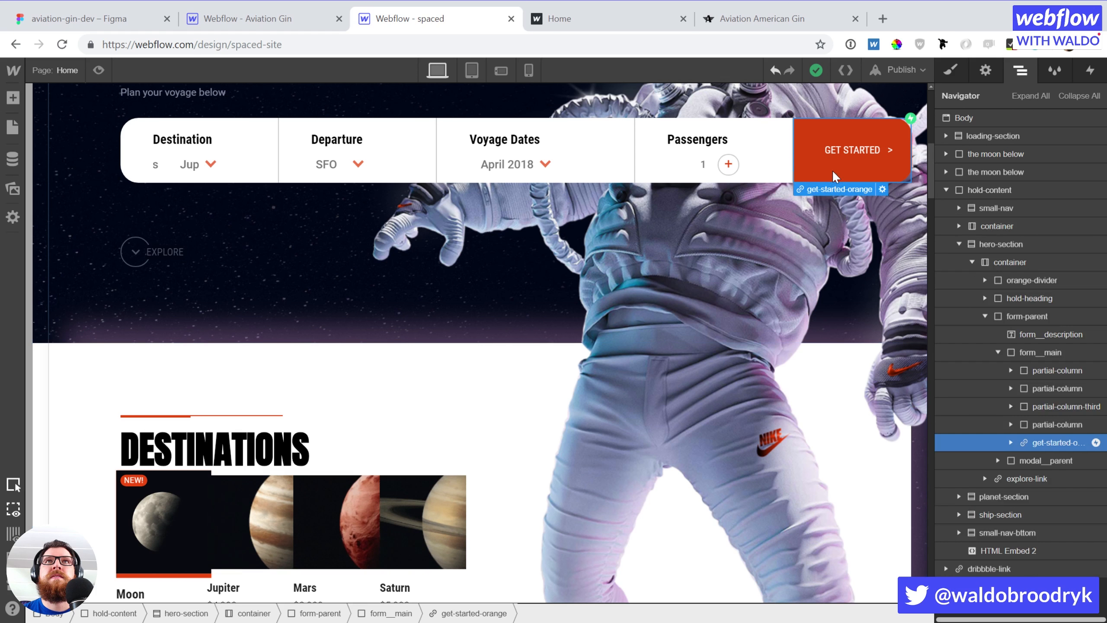
click(1044, 458)
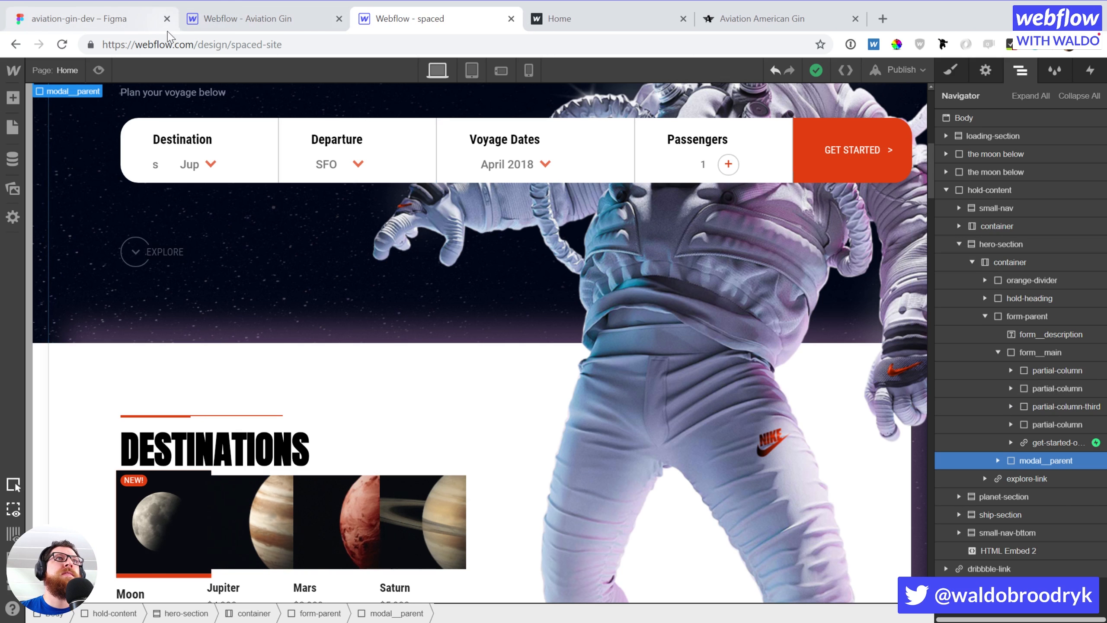
Paste the copied modal element after the Buy Now button in the Aviation Gin hero
click(228, 15)
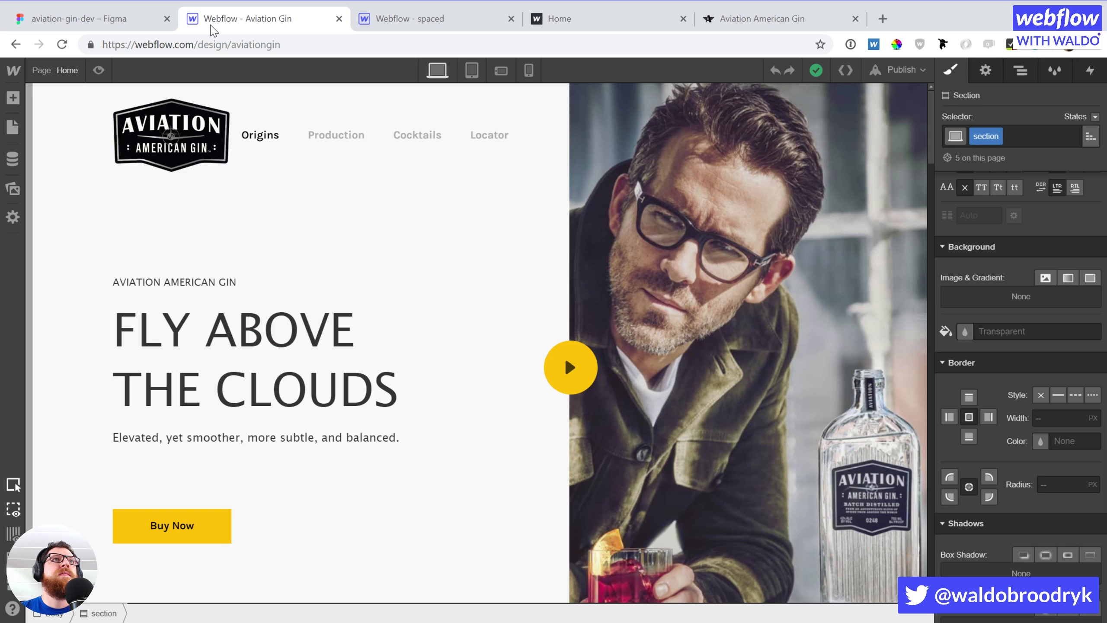
click(211, 523)
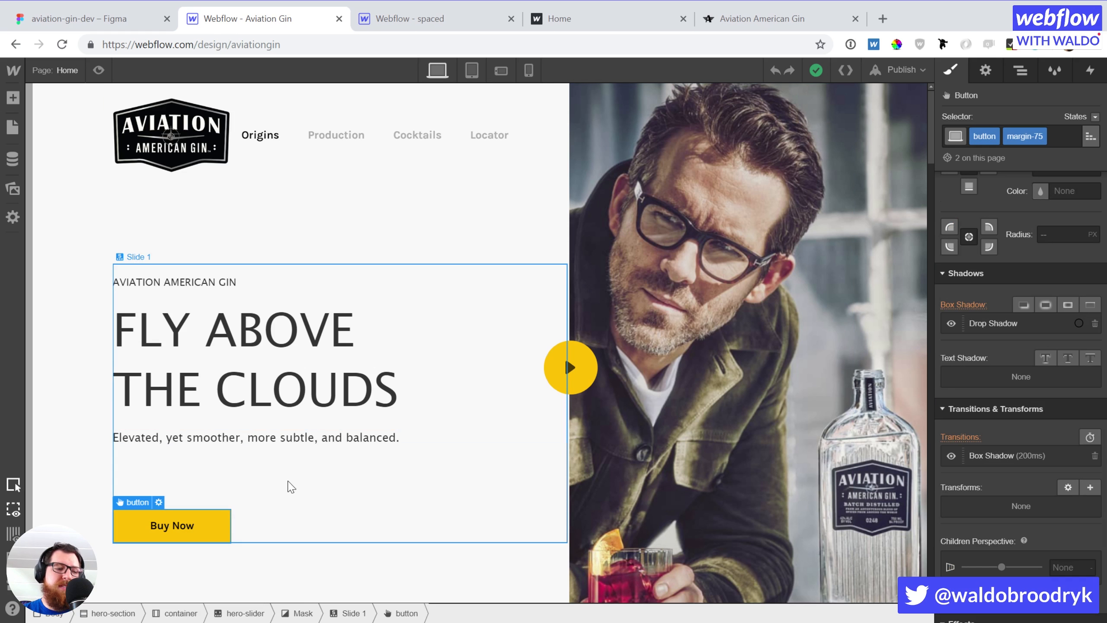
key(ctrl+v)
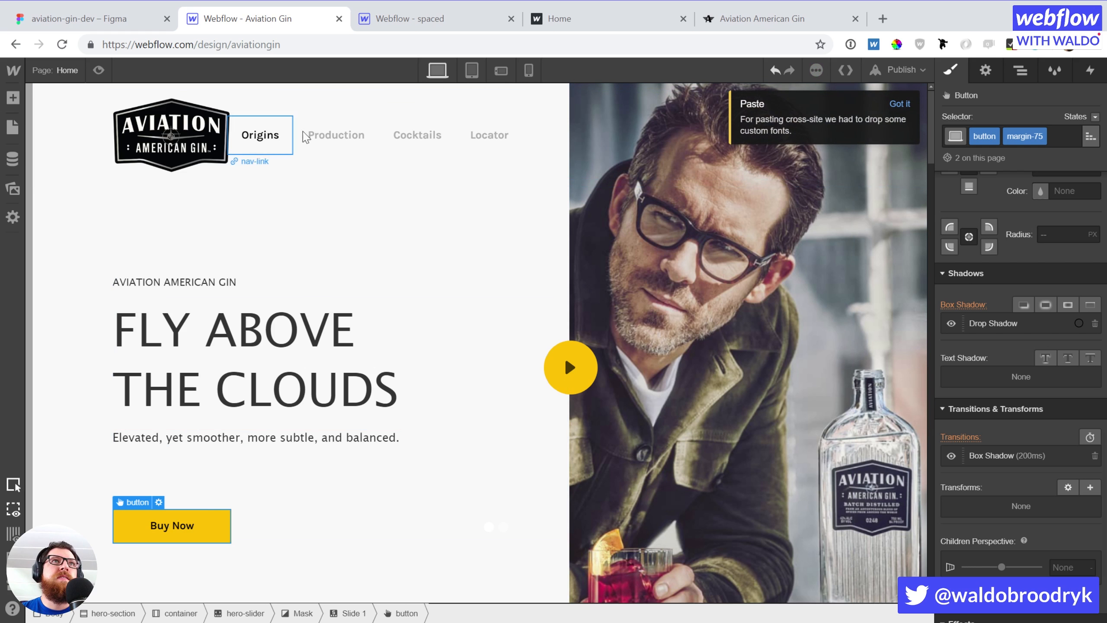
Copy spaced's GET STARTED block, test-paste it beside Buy Now, then delete it
click(372, 18)
click(850, 168)
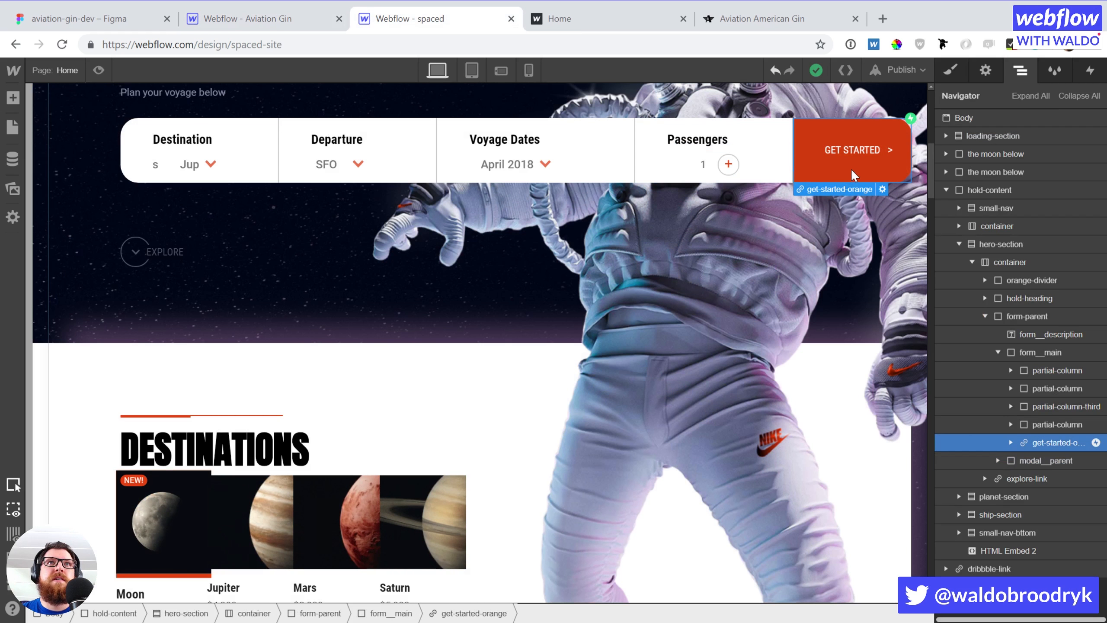
click(233, 20)
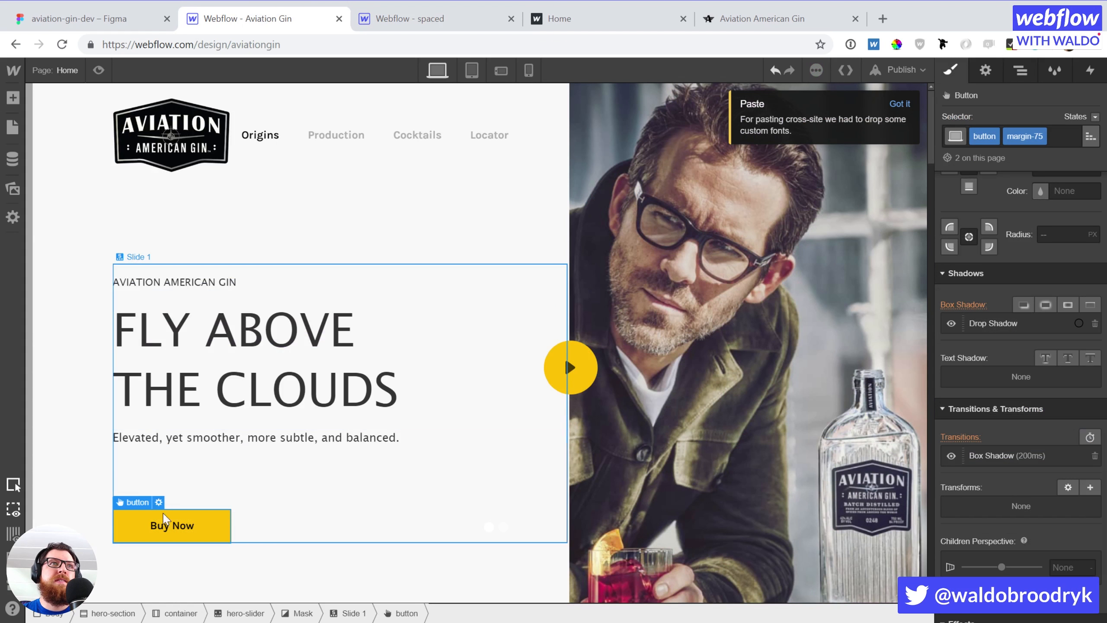
click(237, 529)
click(209, 530)
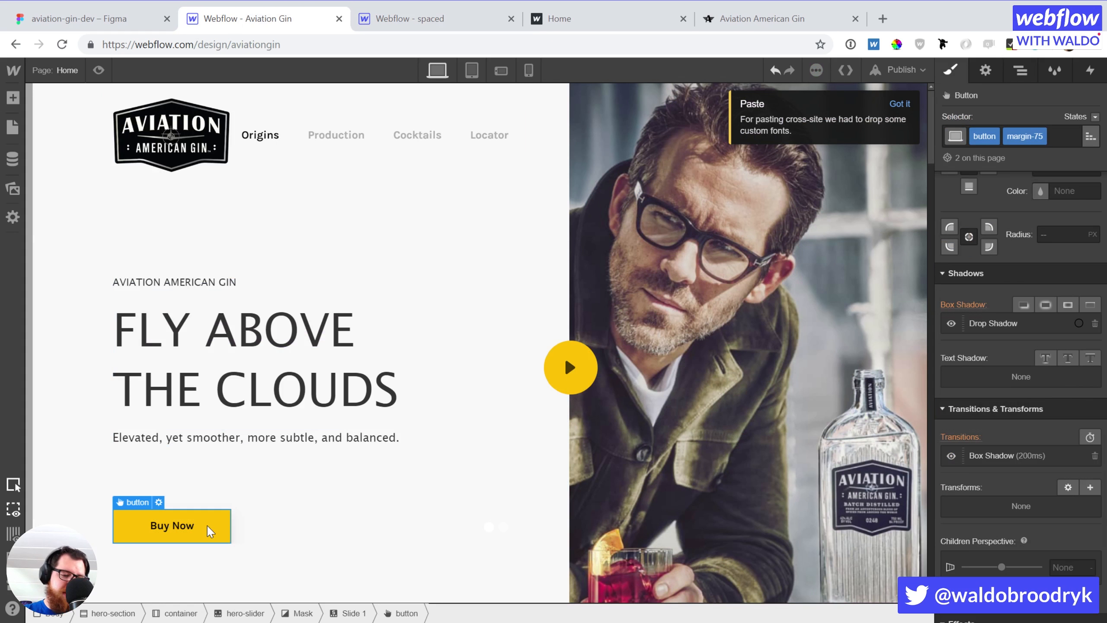
key(ctrl+v)
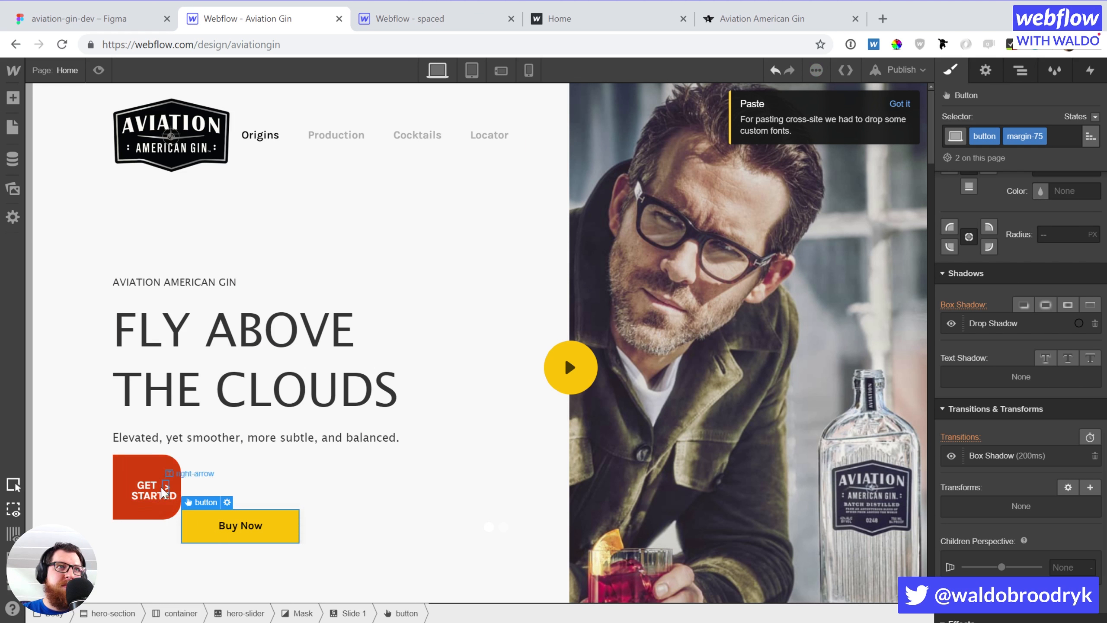
click(151, 465)
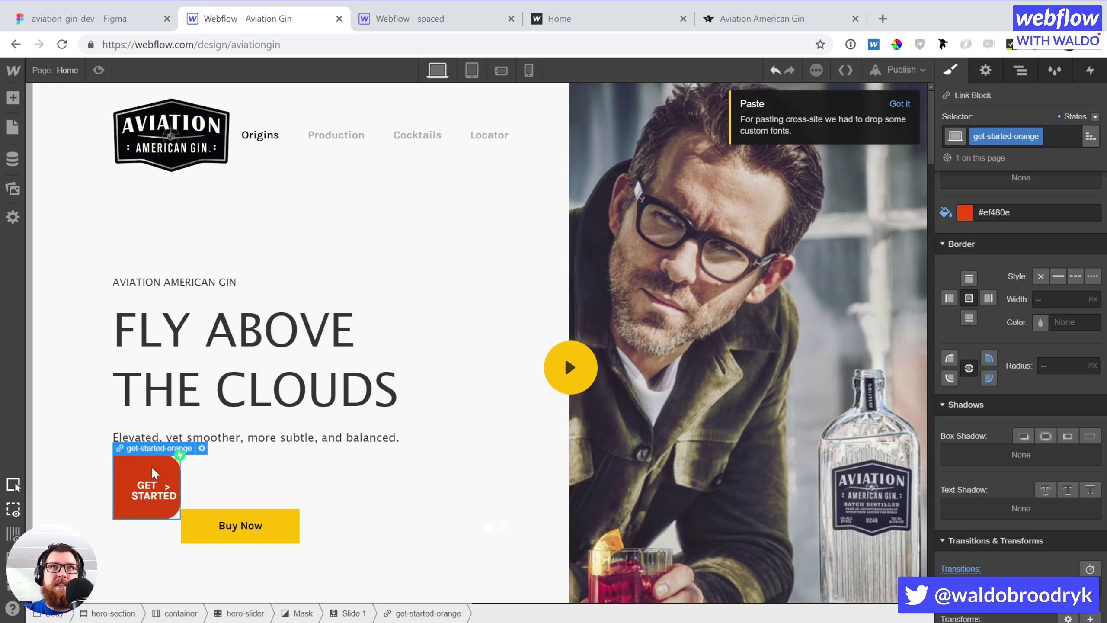
key(Delete)
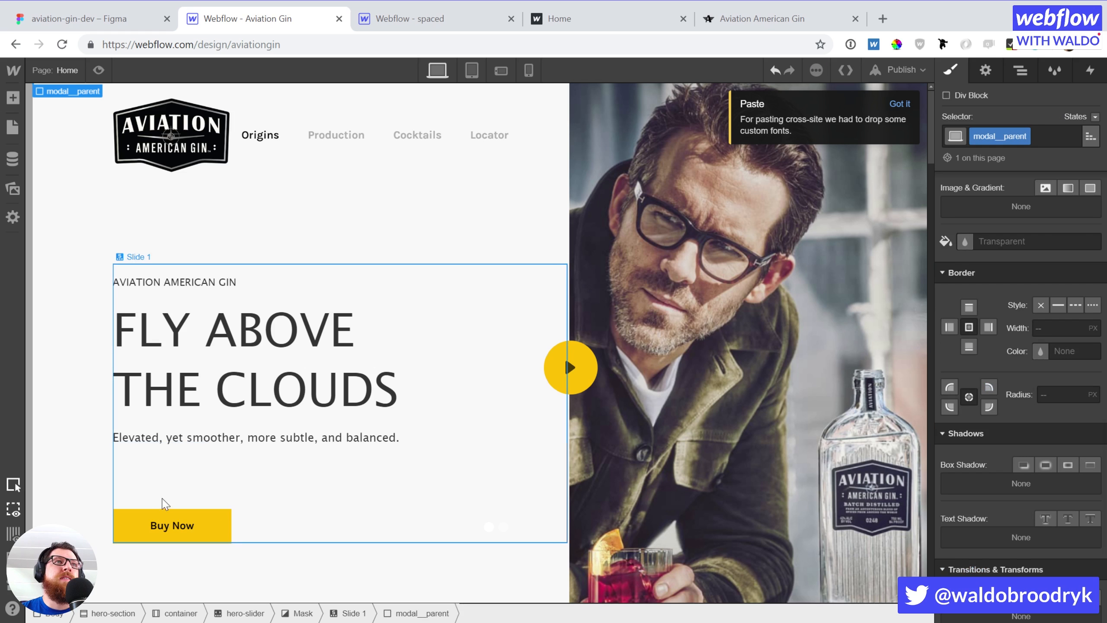
click(172, 525)
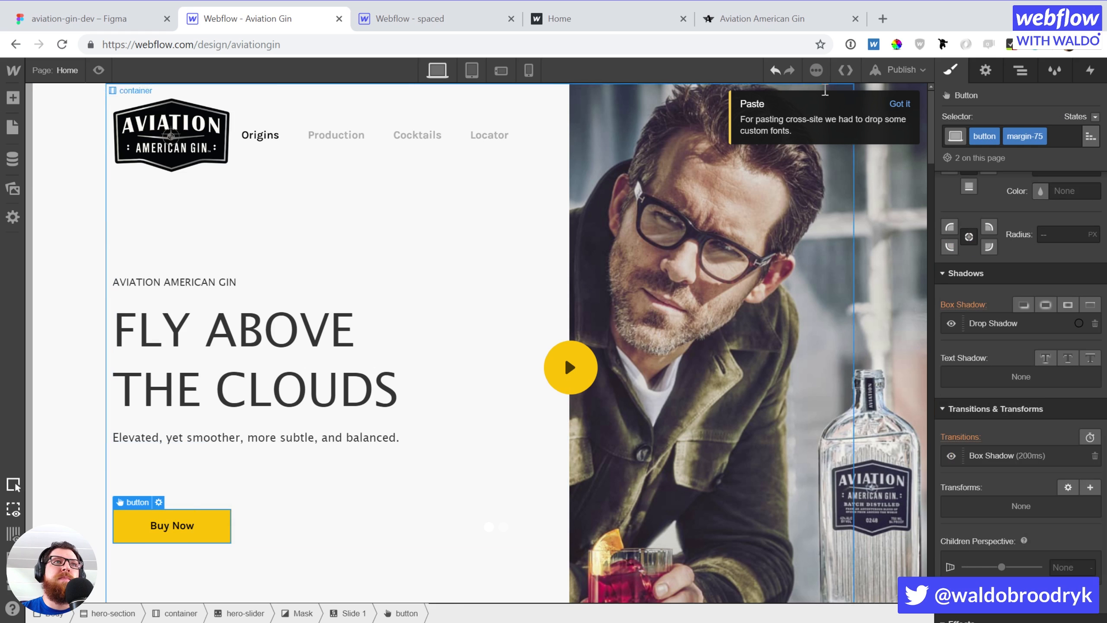
Add a Mouse Click trigger to Buy Now that starts Show modal on first click
click(1088, 71)
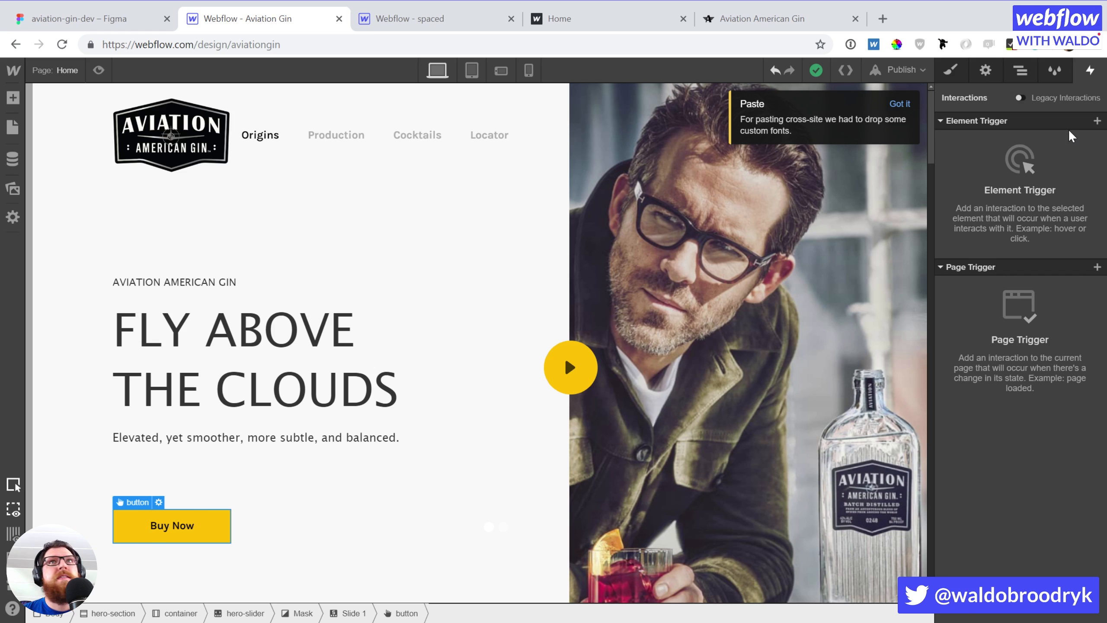
click(1097, 120)
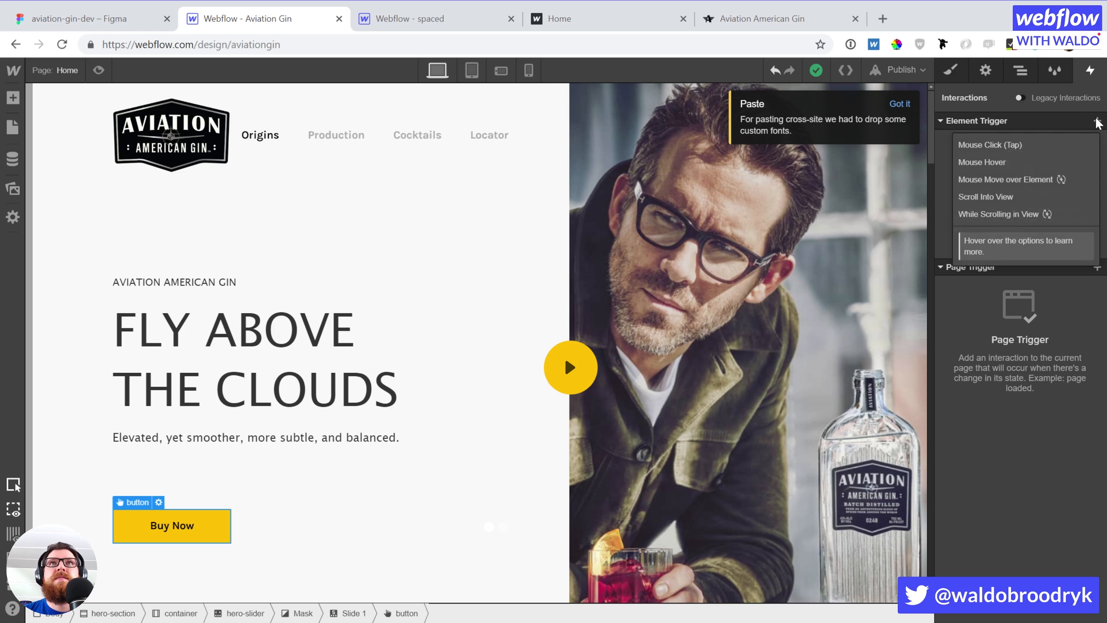
click(1030, 153)
click(996, 195)
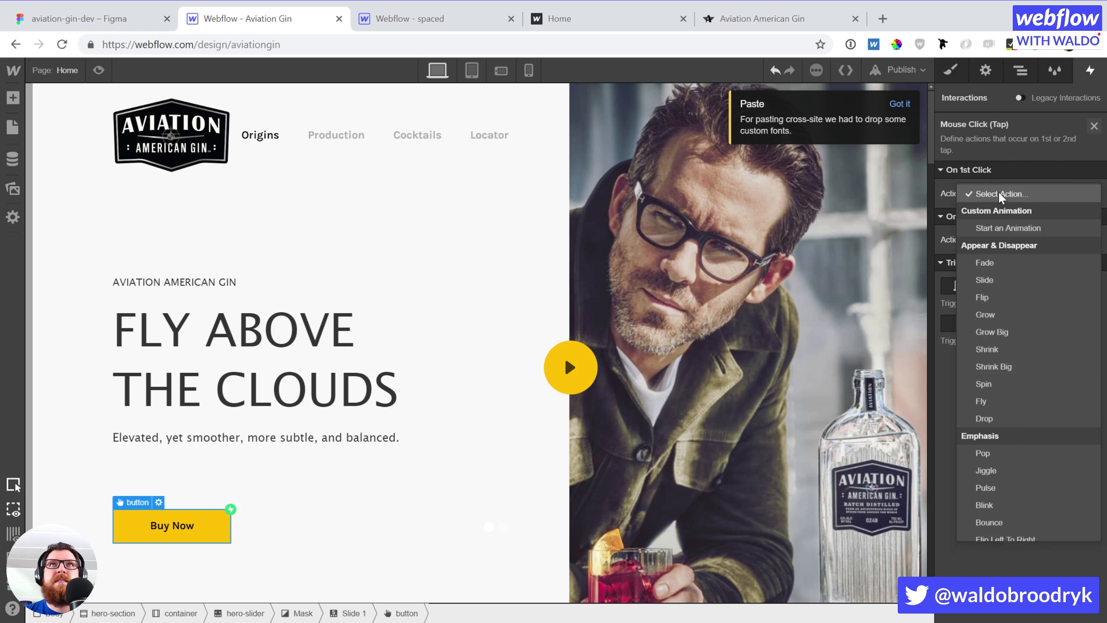
click(1002, 230)
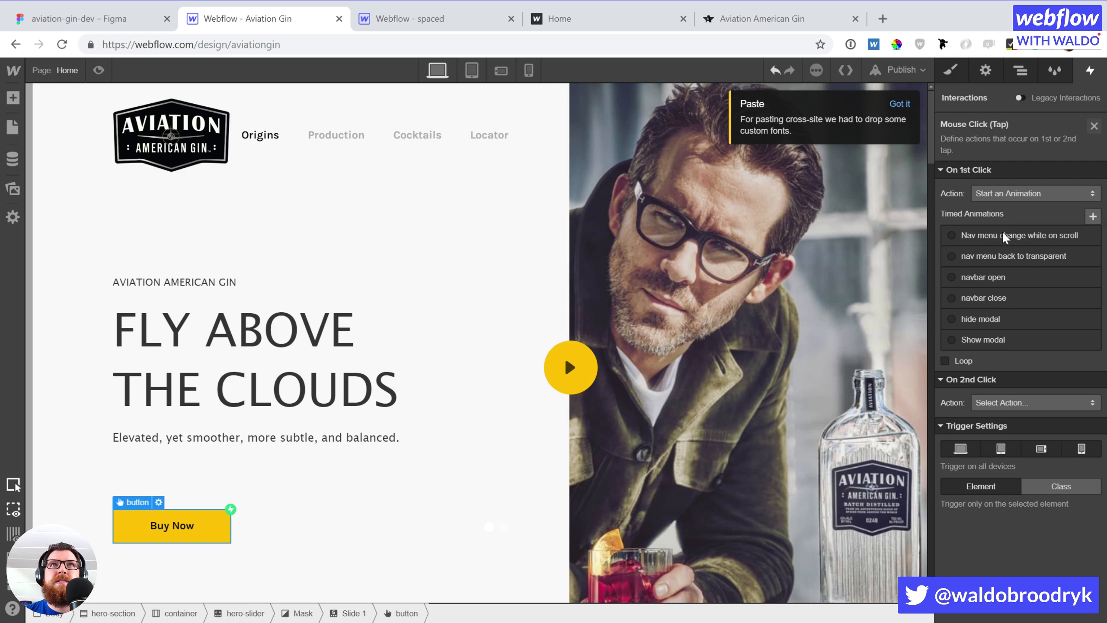
click(996, 335)
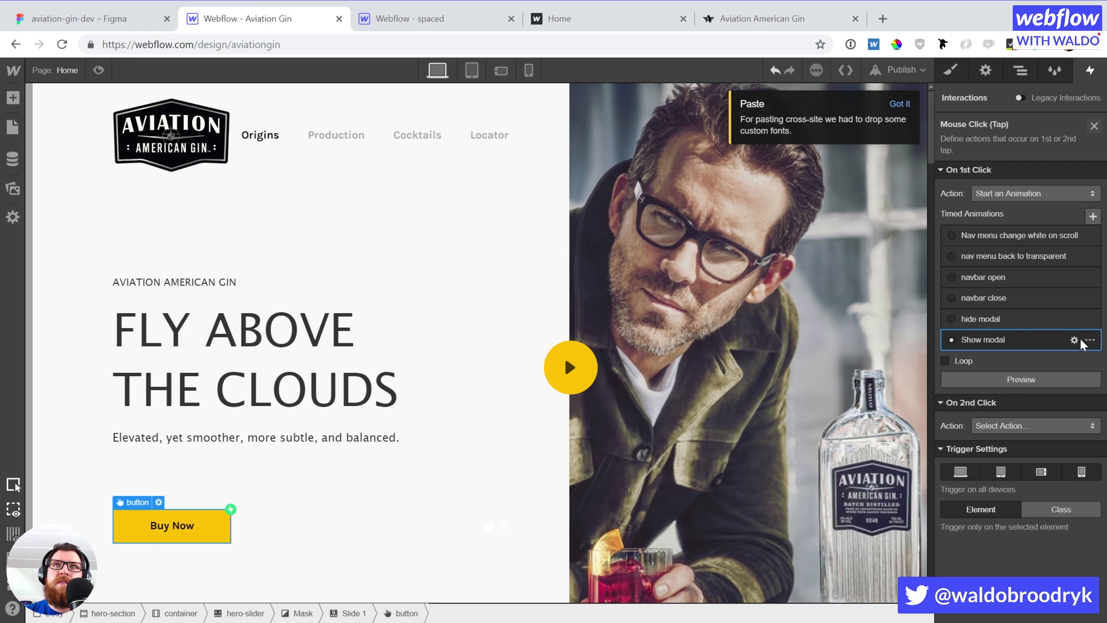
Open the Show modal timed actions, select the first Hide/Show action and show the Navigator
click(1071, 339)
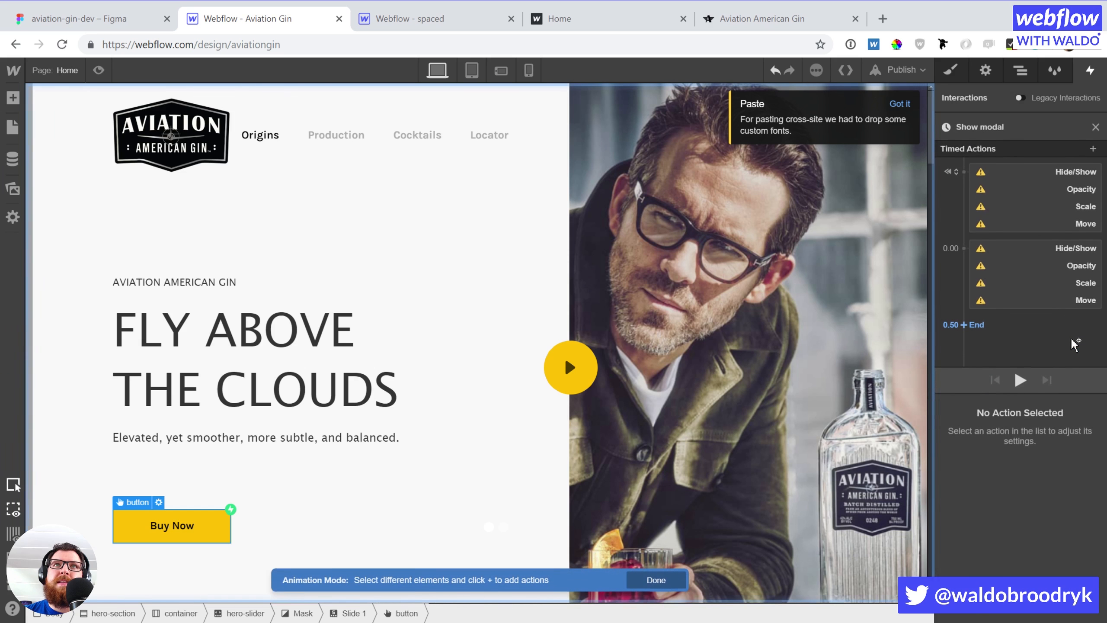
click(1022, 167)
key(z)
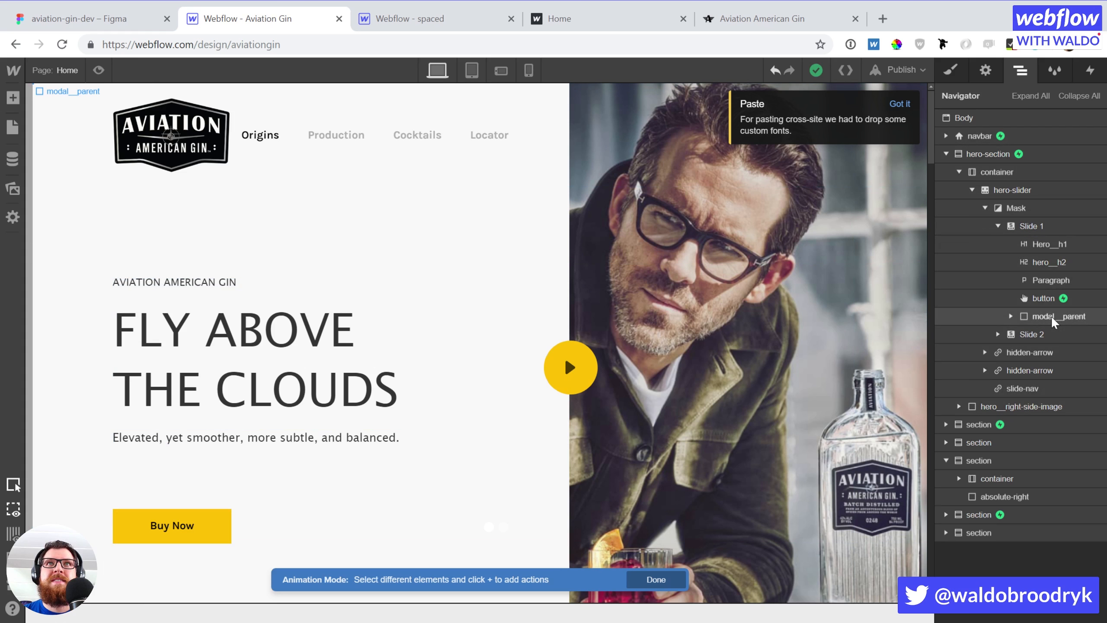
Move modal__parent to the end of the body and reopen Buy Now's Show modal actions
drag(1050, 315, 980, 541)
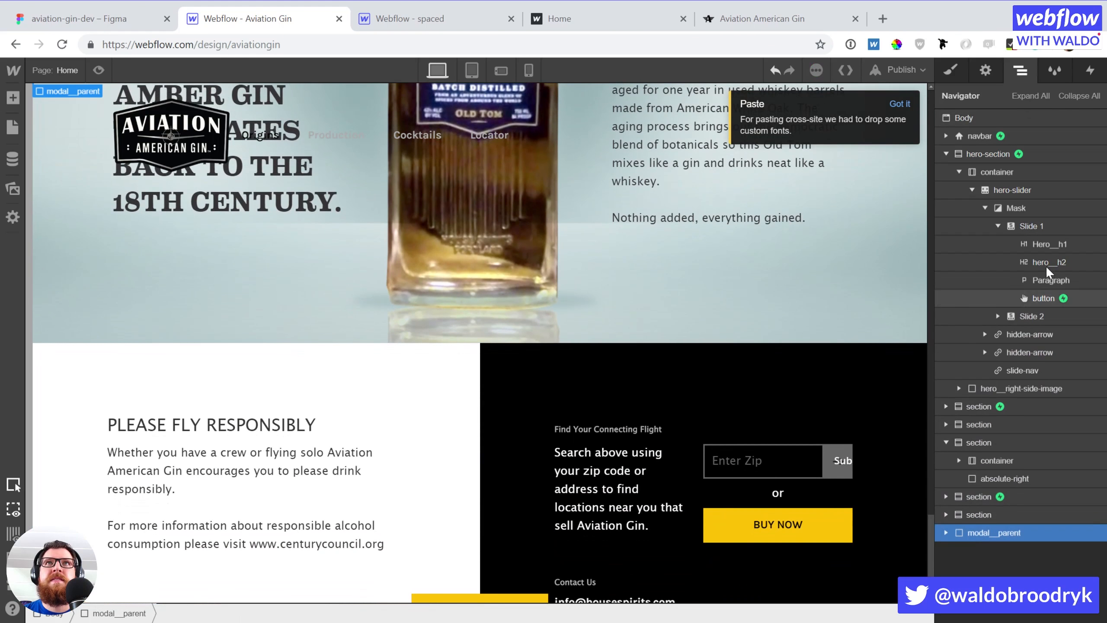
click(1036, 299)
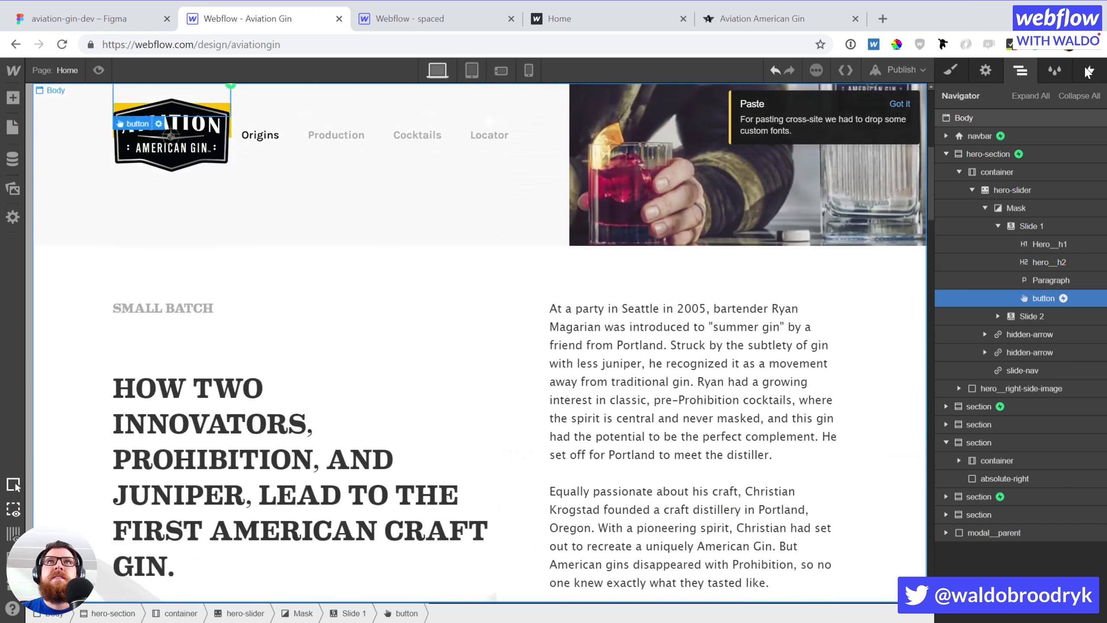
click(1088, 71)
click(999, 148)
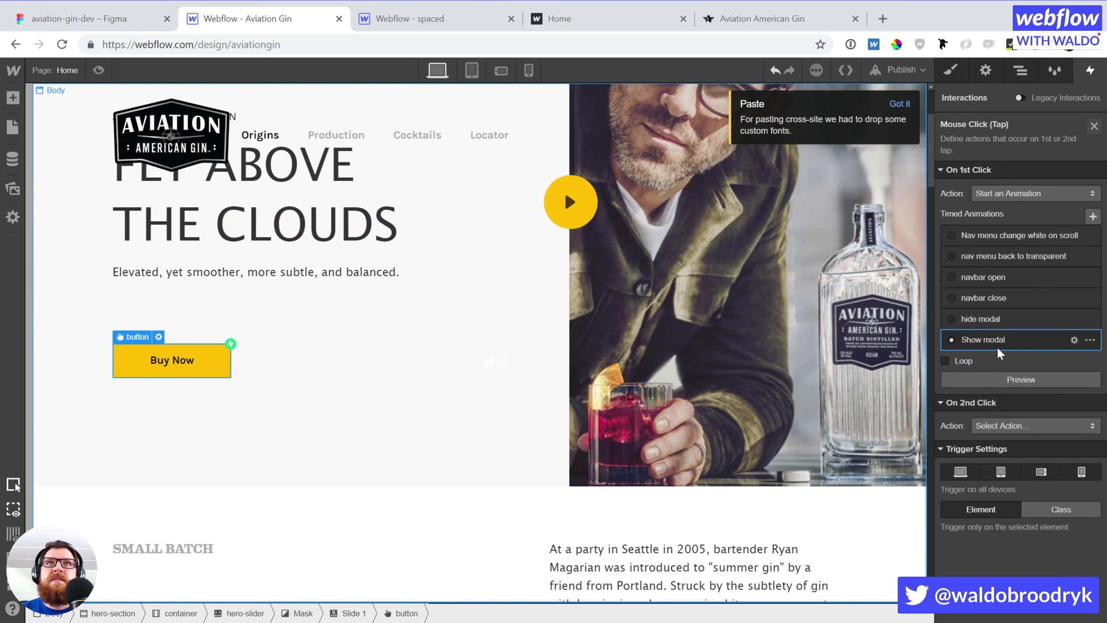
click(1074, 337)
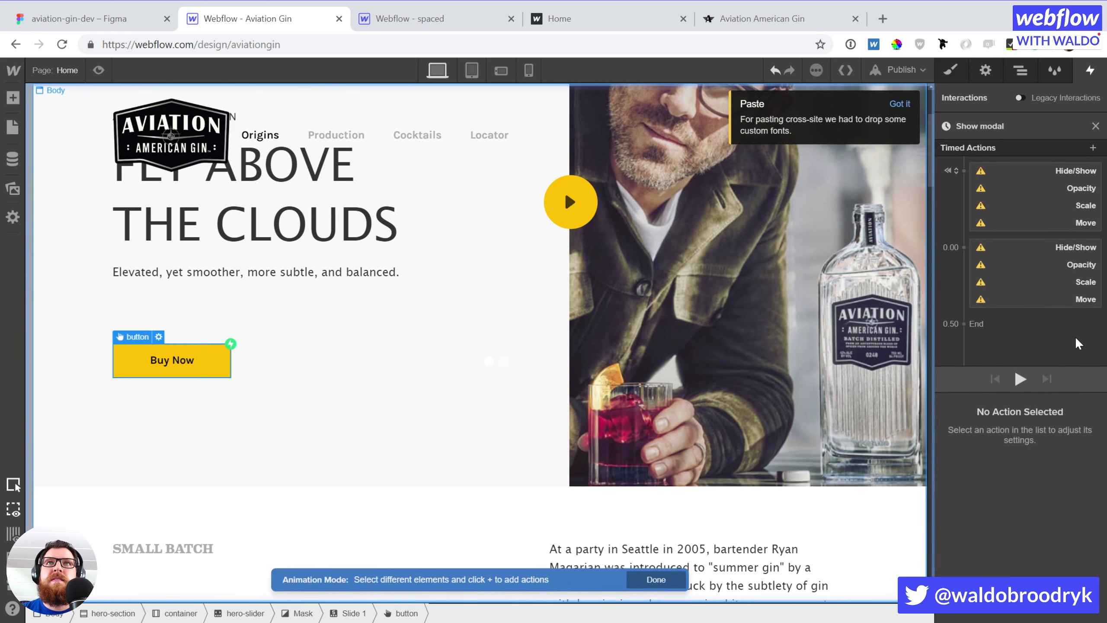
click(1041, 170)
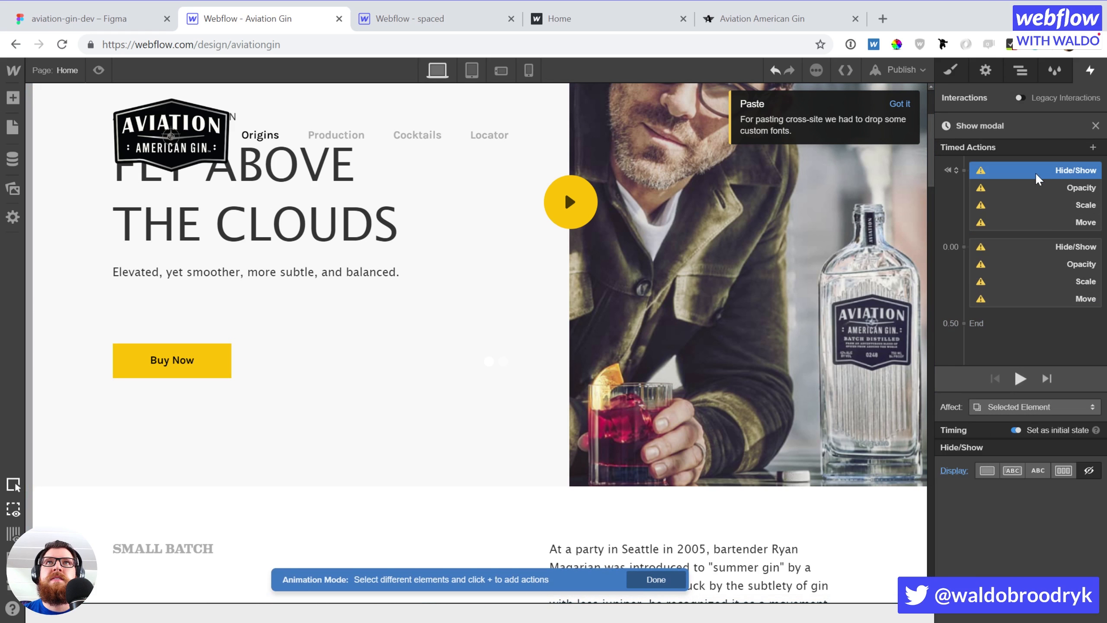
key(z)
click(987, 529)
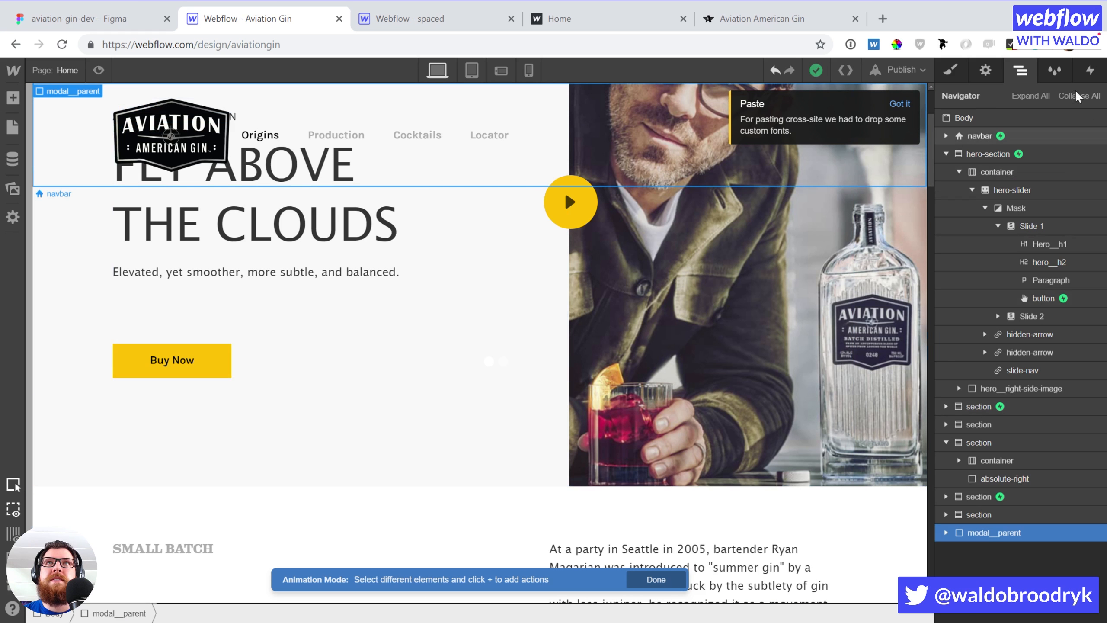
Attempt retargeting the first Hide/Show, then set modal__parent's Display to Block
click(1090, 70)
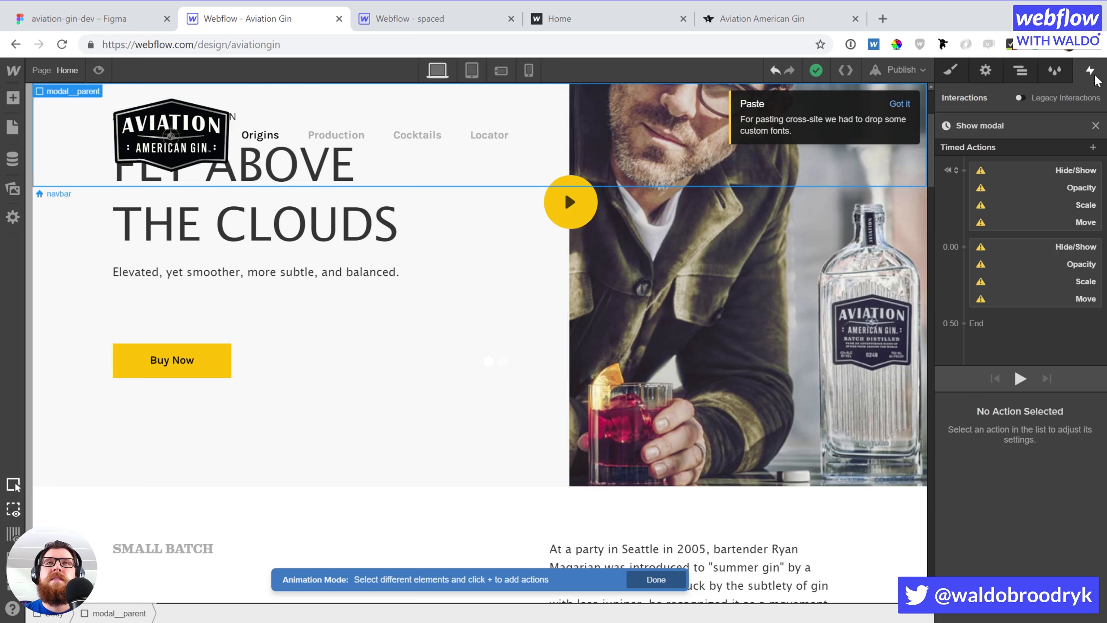
click(1014, 173)
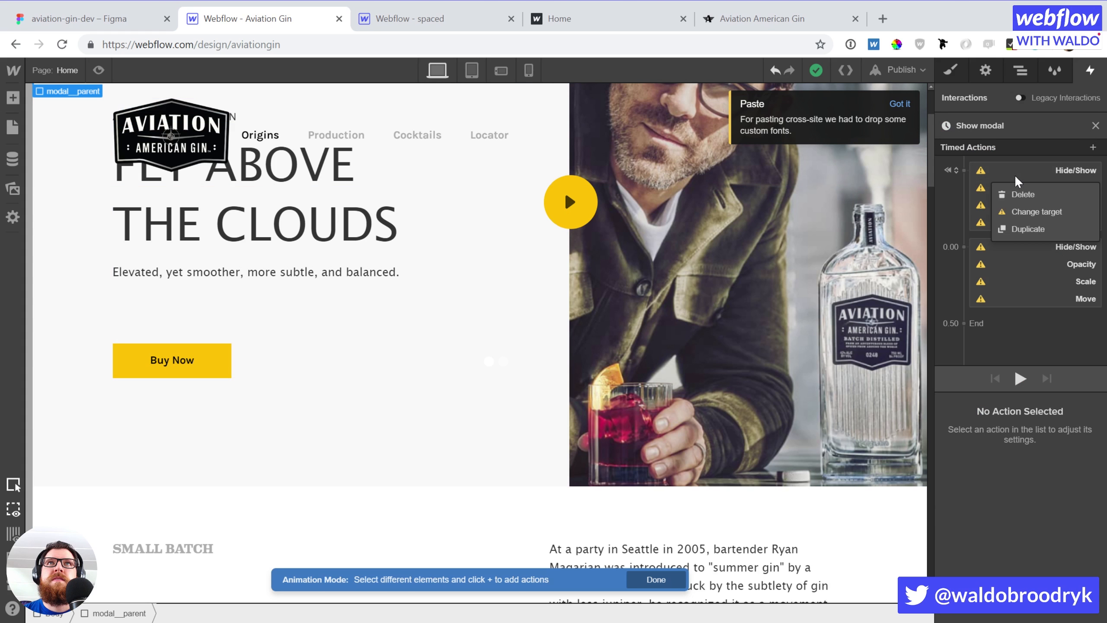
click(1025, 213)
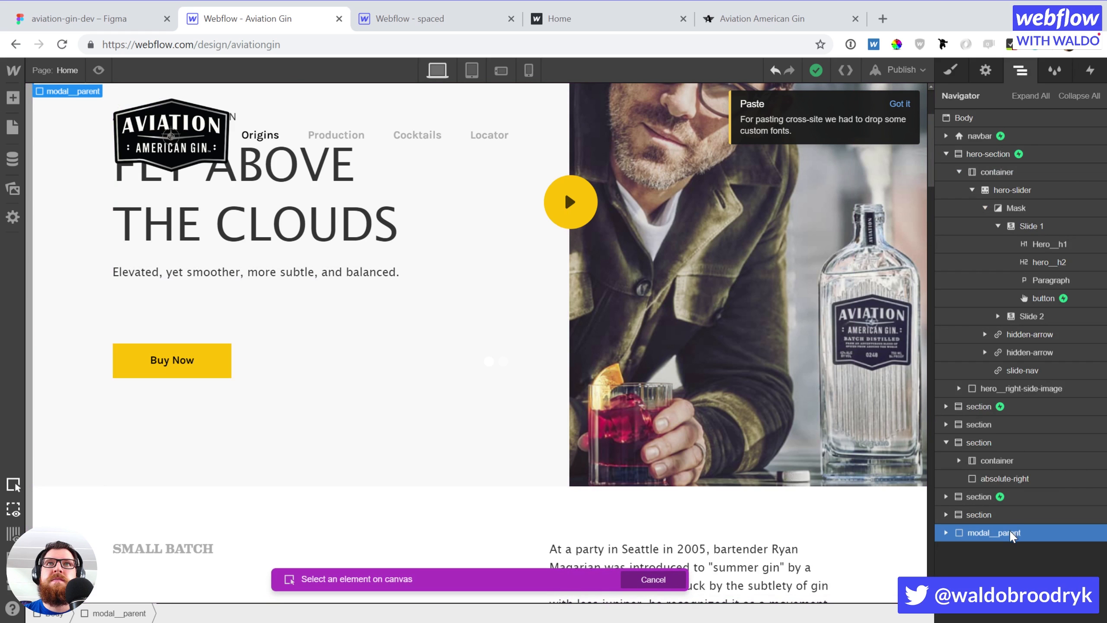
click(1091, 70)
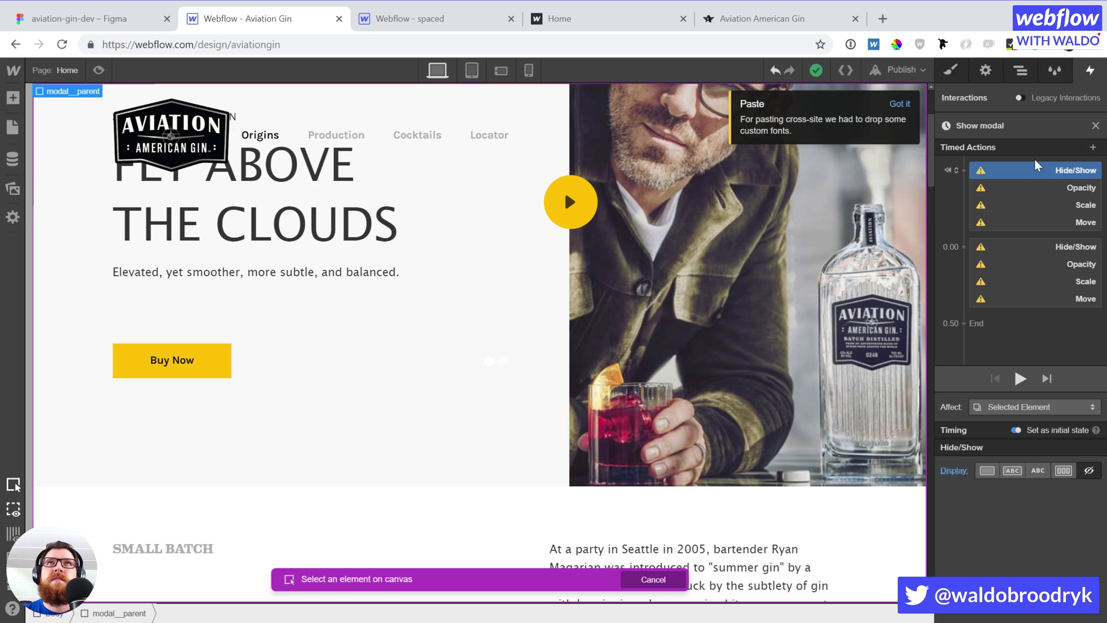
click(1020, 70)
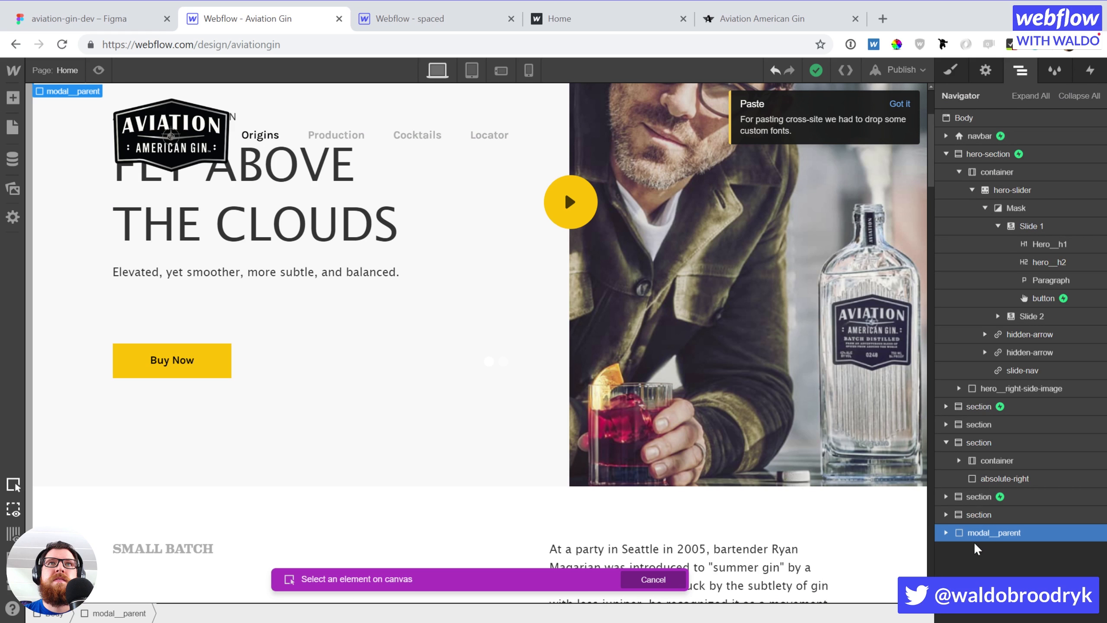
click(944, 532)
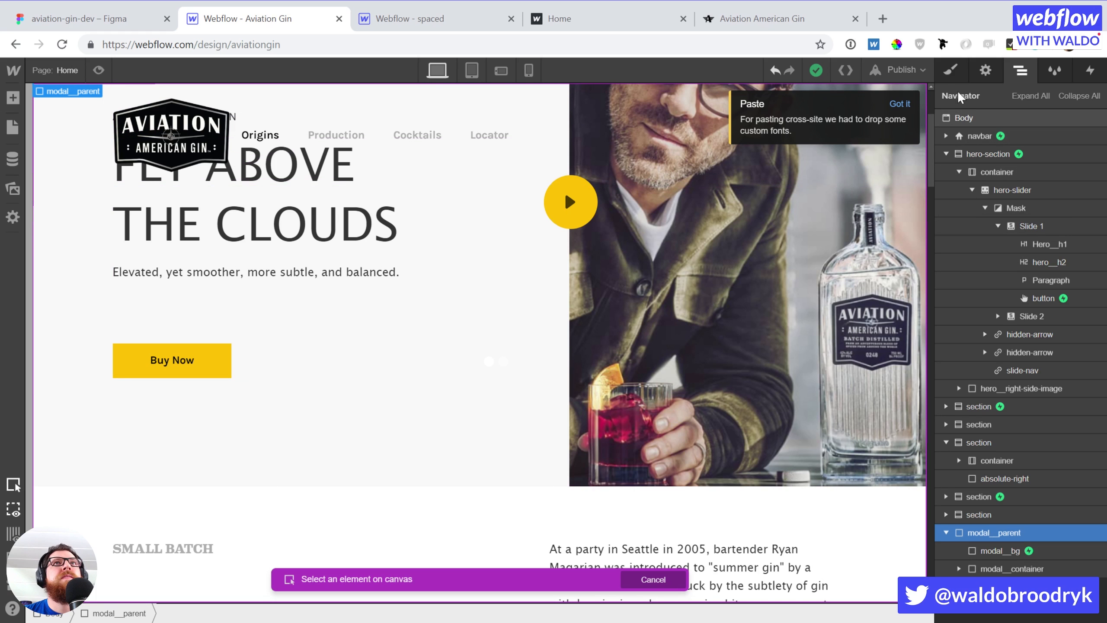
click(954, 72)
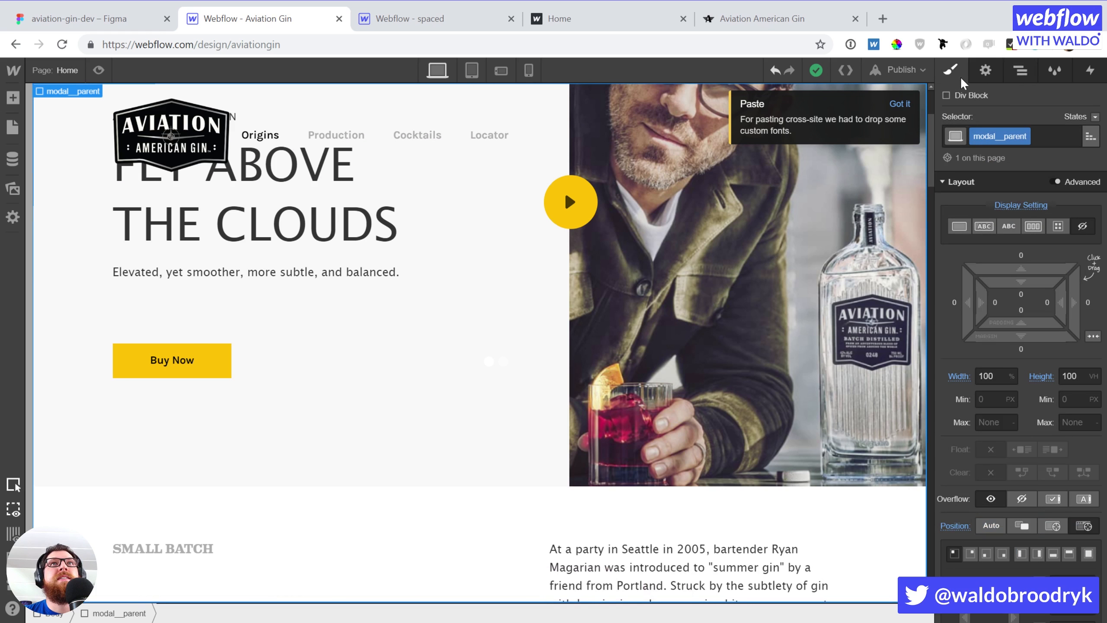
click(961, 225)
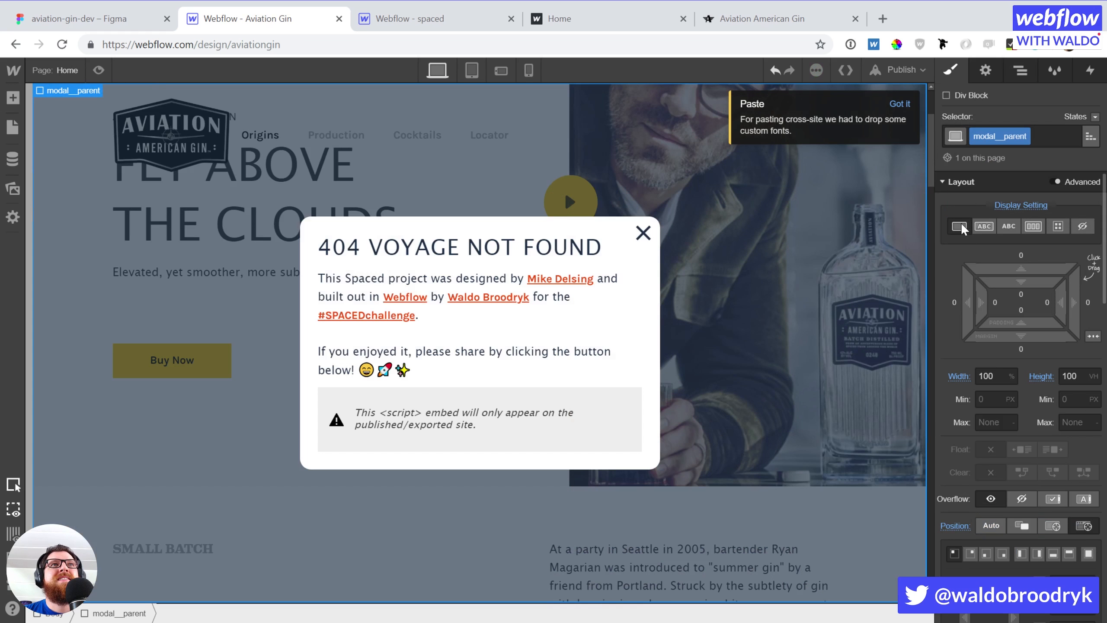
Retarget the first Hide/Show action of Show modal to modal__parent
click(1020, 70)
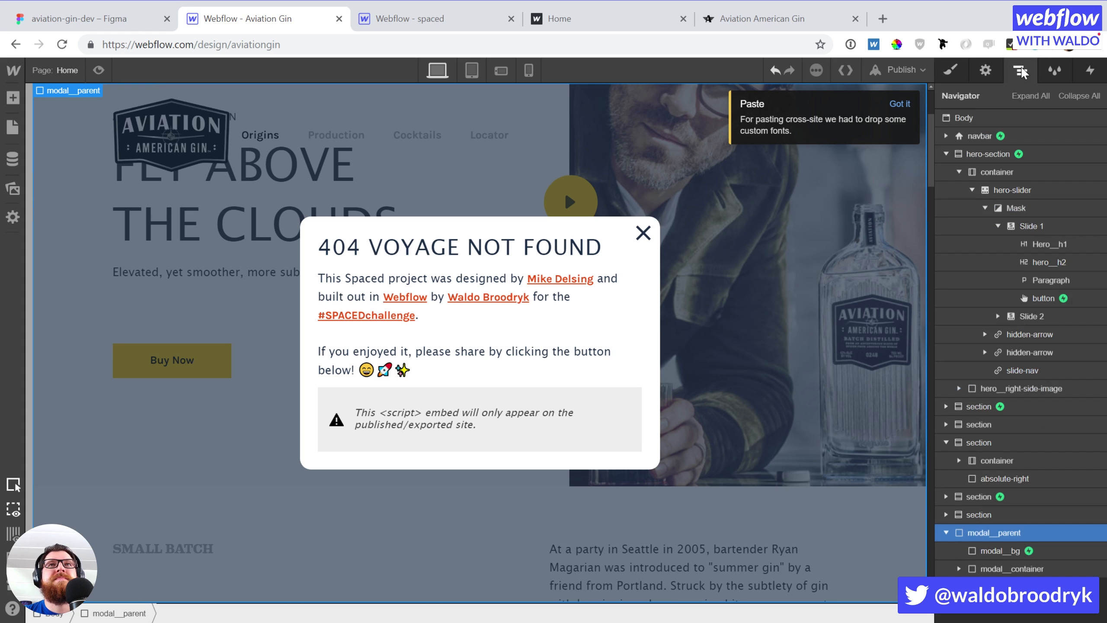
click(1043, 298)
click(1089, 70)
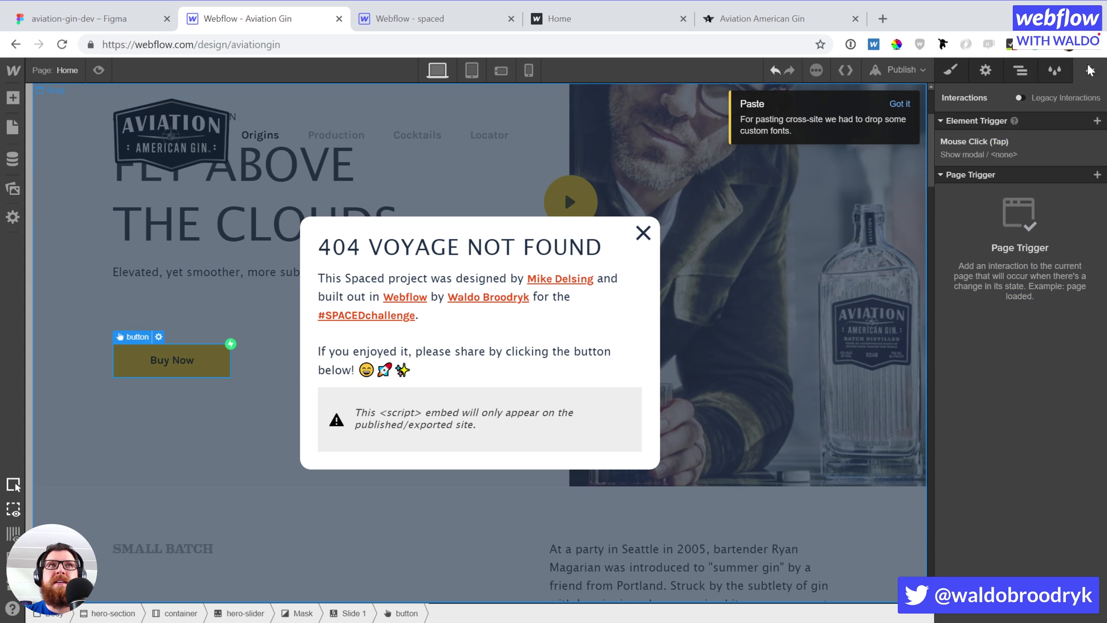
click(1015, 148)
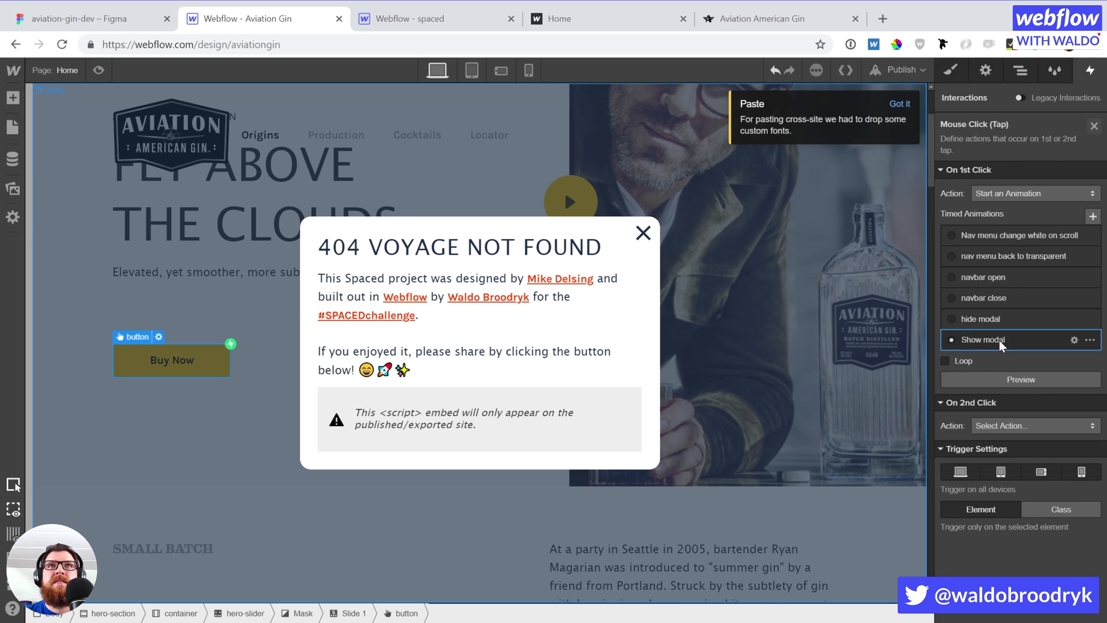
click(998, 345)
click(1017, 171)
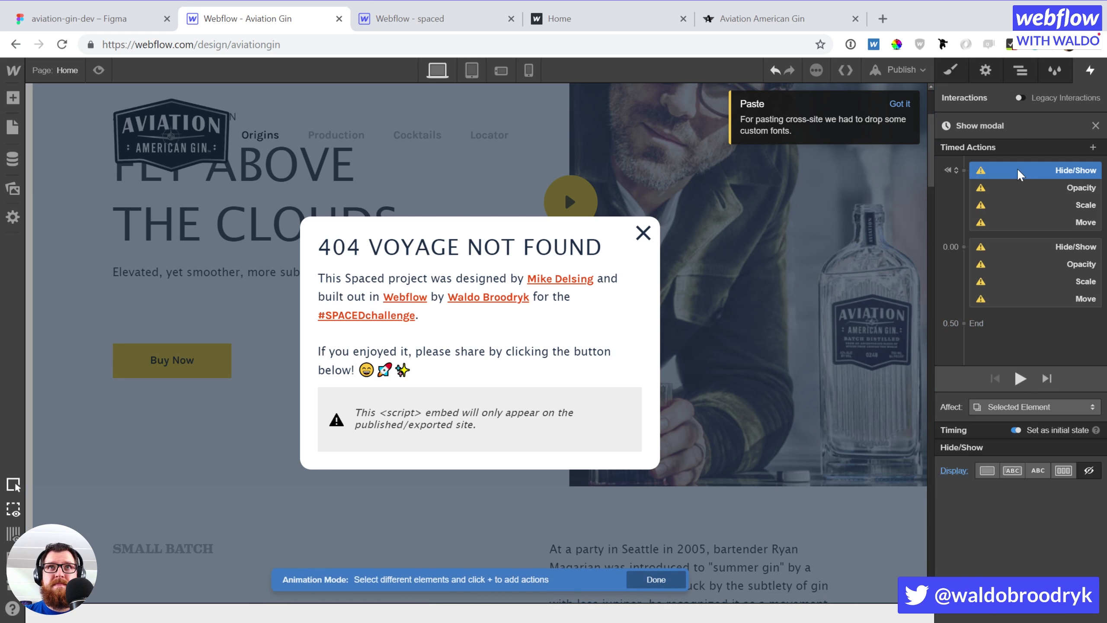
right_click(1019, 172)
click(1035, 205)
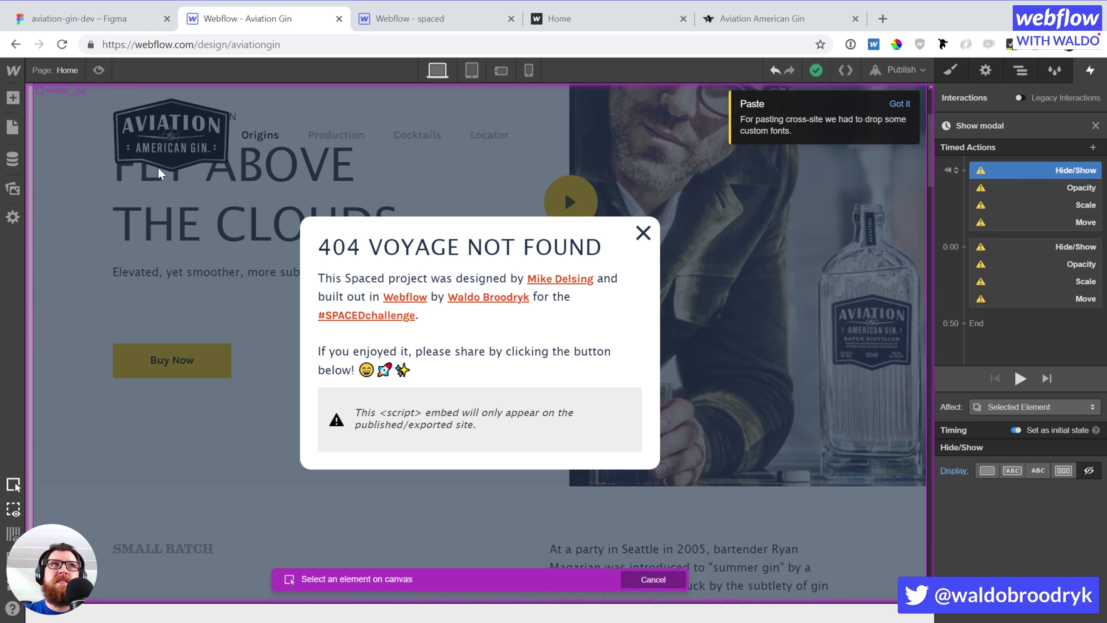
click(1019, 70)
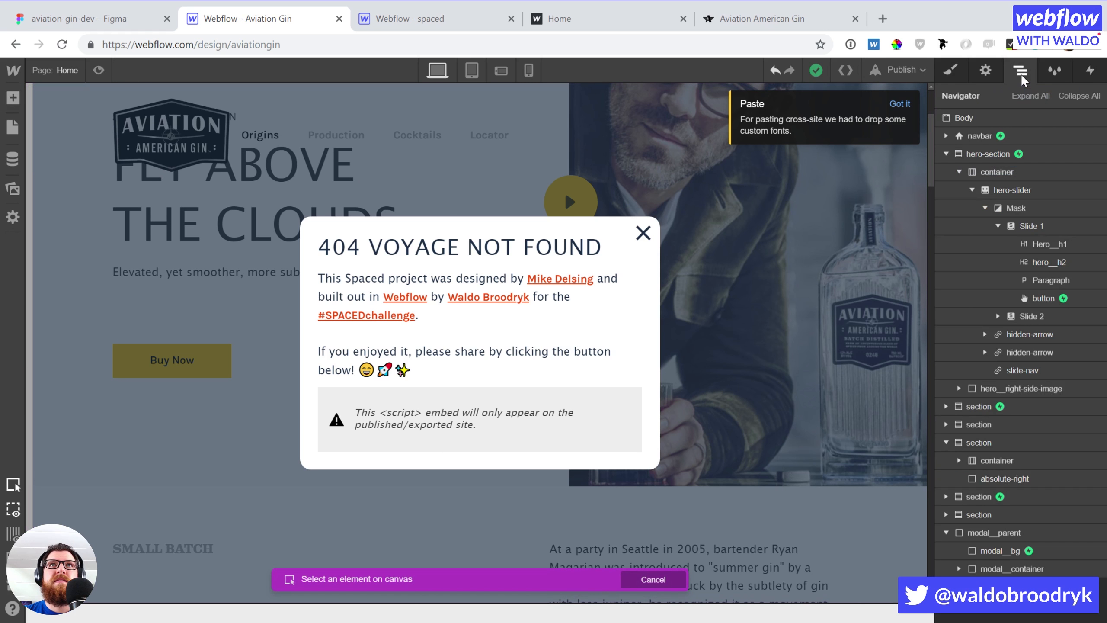
click(1001, 531)
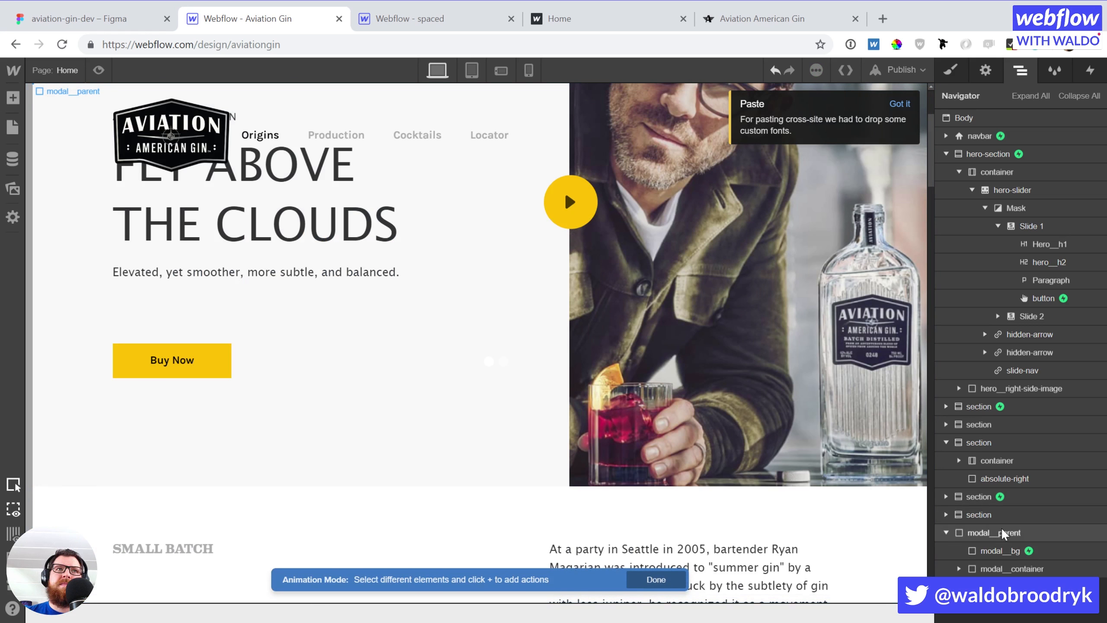
click(1089, 76)
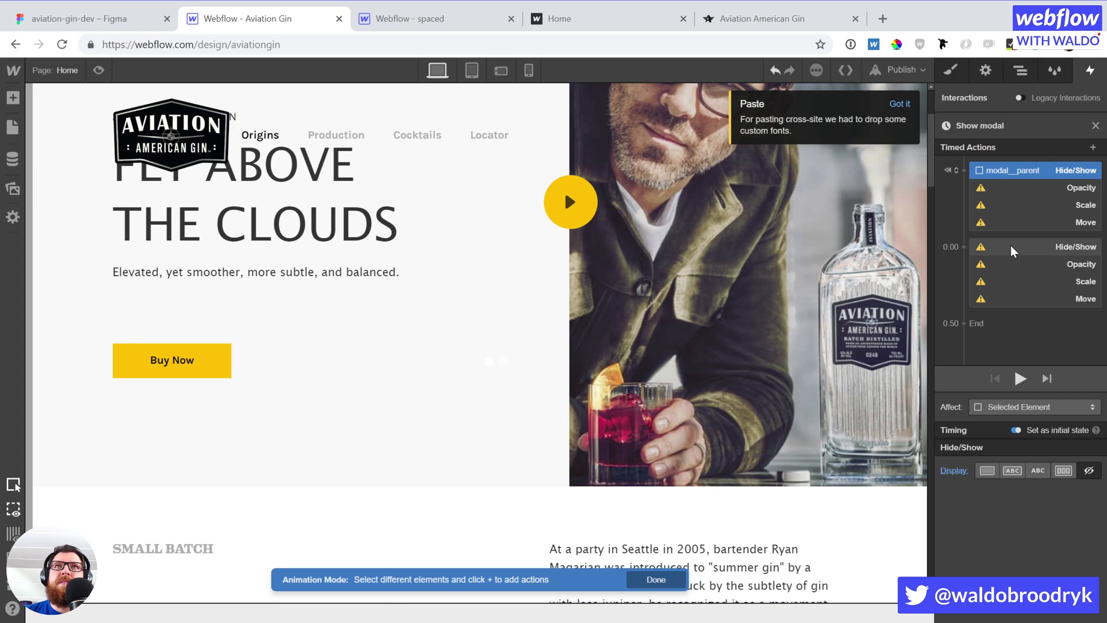
Retarget the second Hide/Show action to modal__parent as well
right_click(1010, 244)
click(1014, 284)
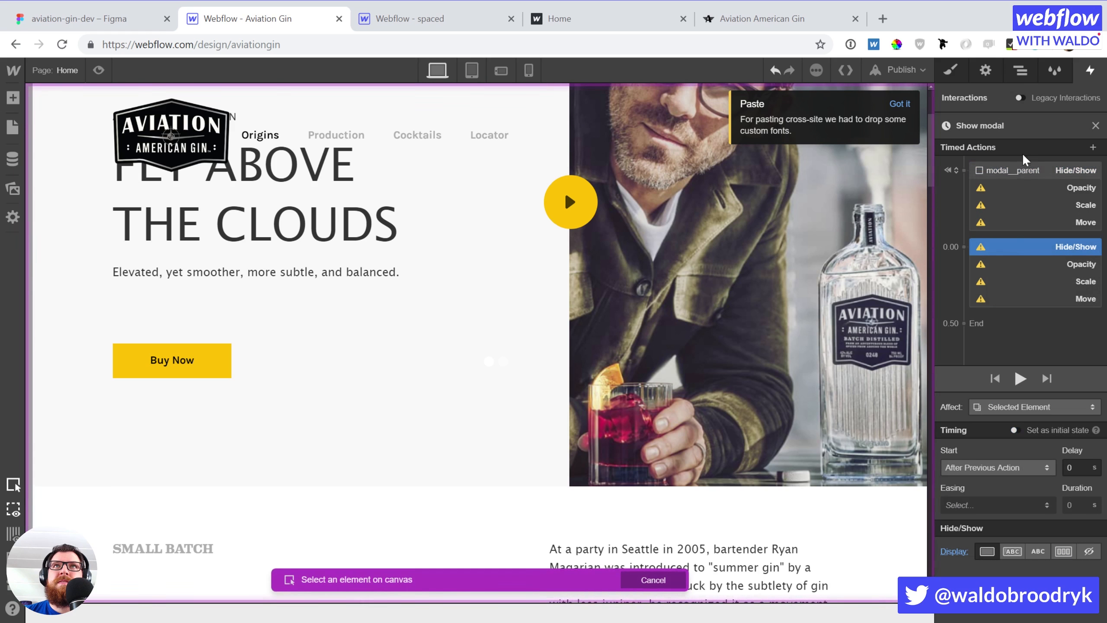
click(1017, 71)
click(1039, 533)
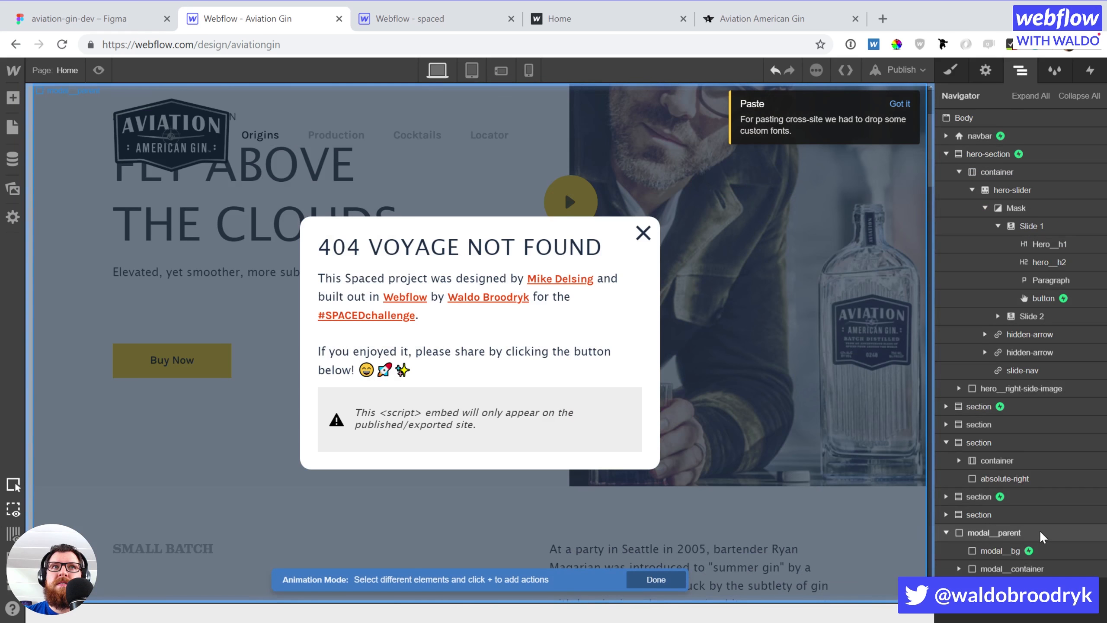
click(1096, 83)
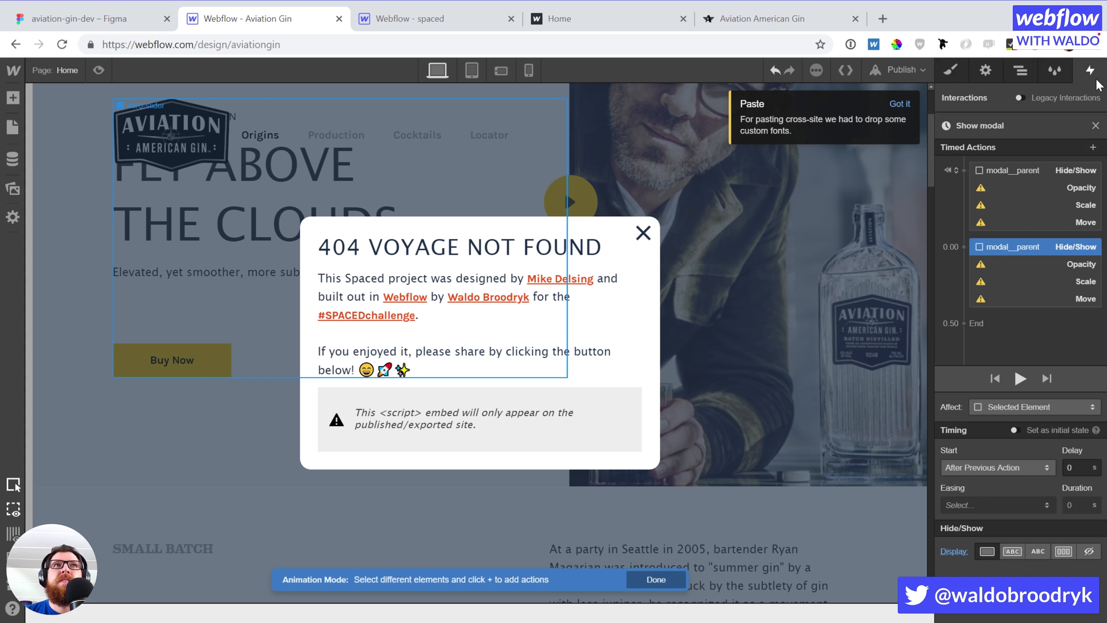
click(1015, 193)
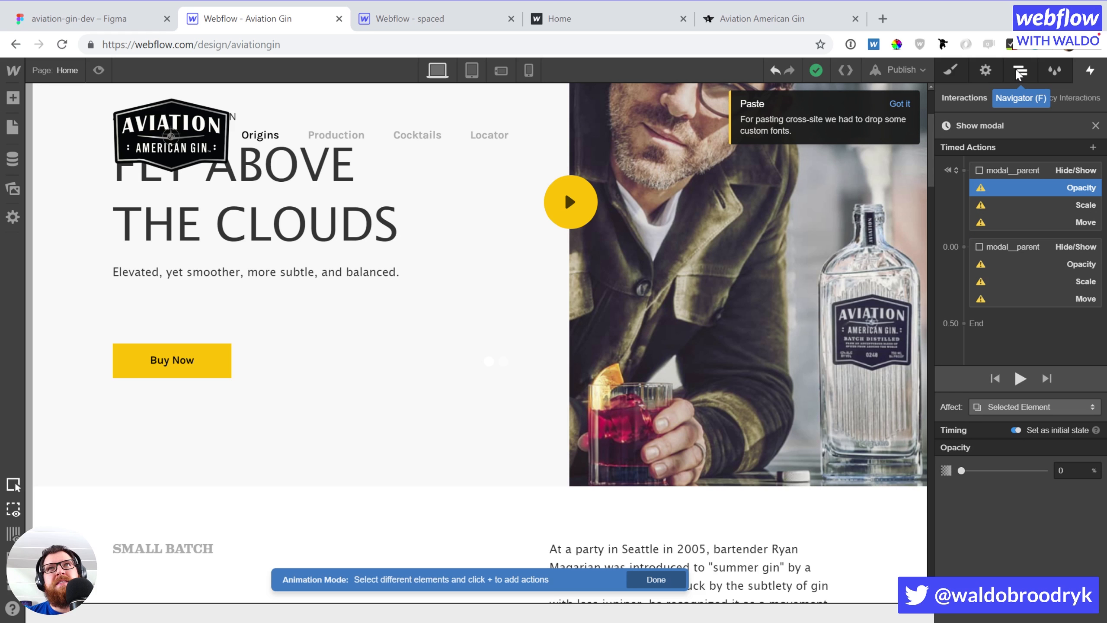
Retarget both Opacity actions of Show modal to modal__bg
right_click(1031, 187)
click(1031, 221)
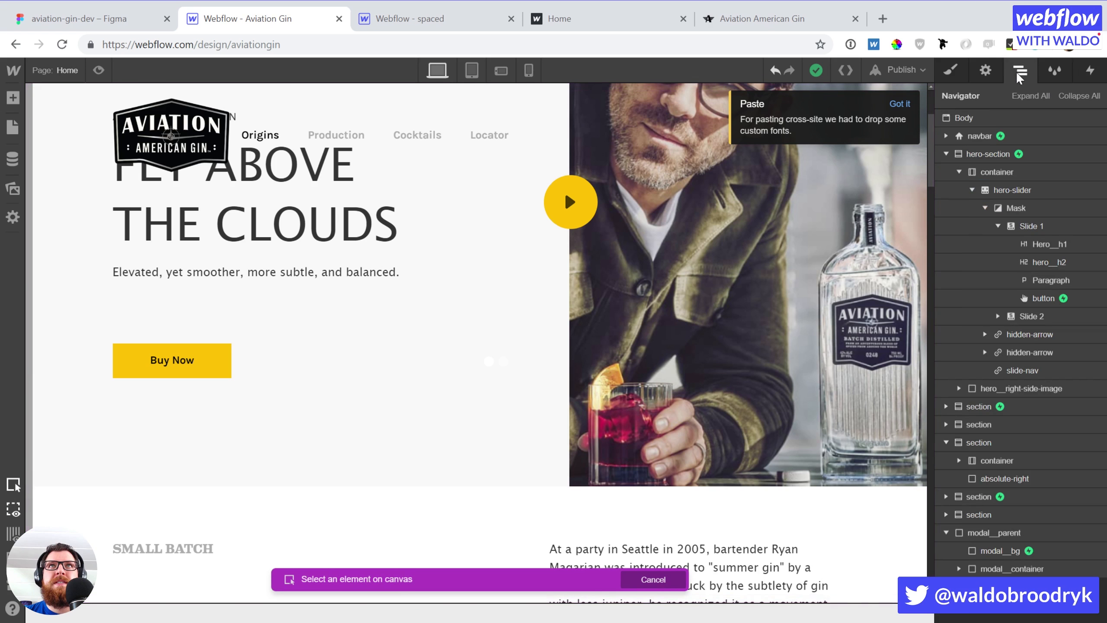
click(1011, 552)
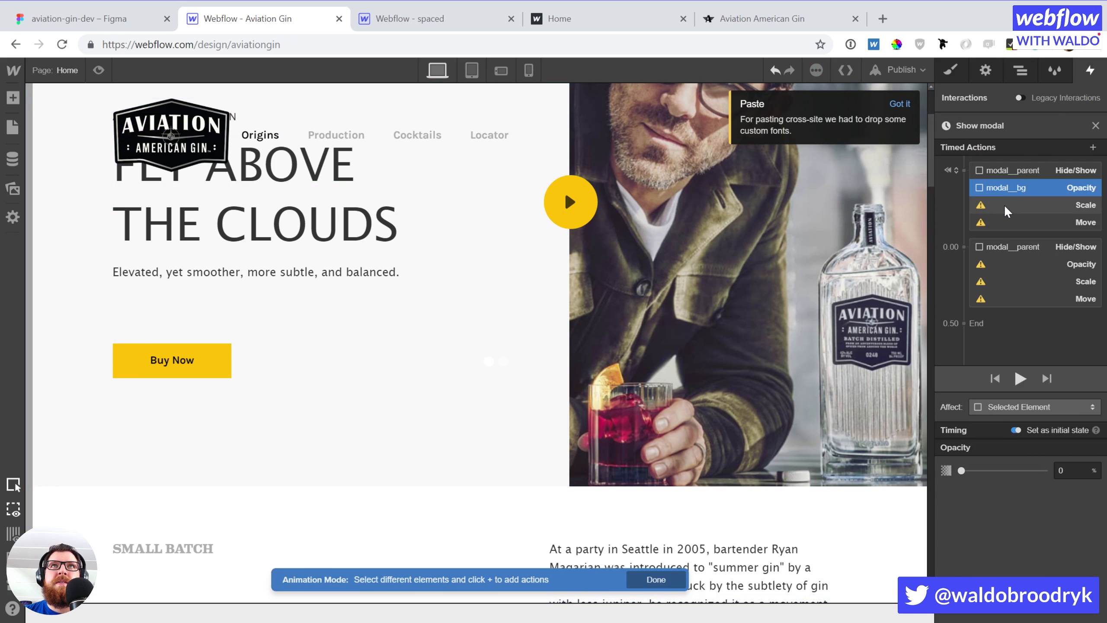
click(998, 268)
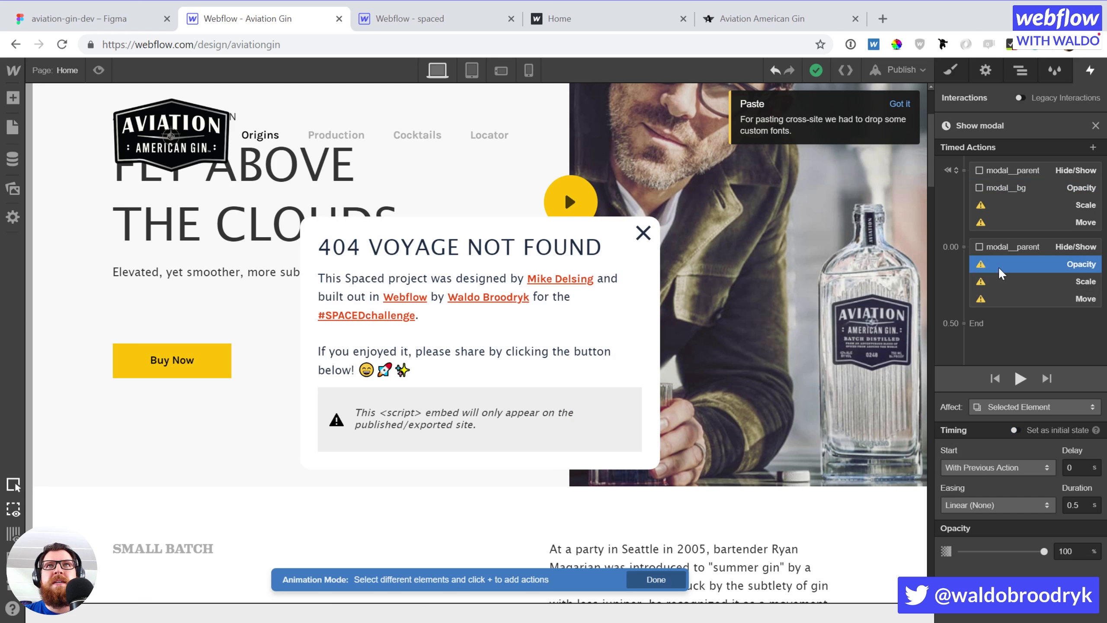
right_click(999, 268)
click(1018, 304)
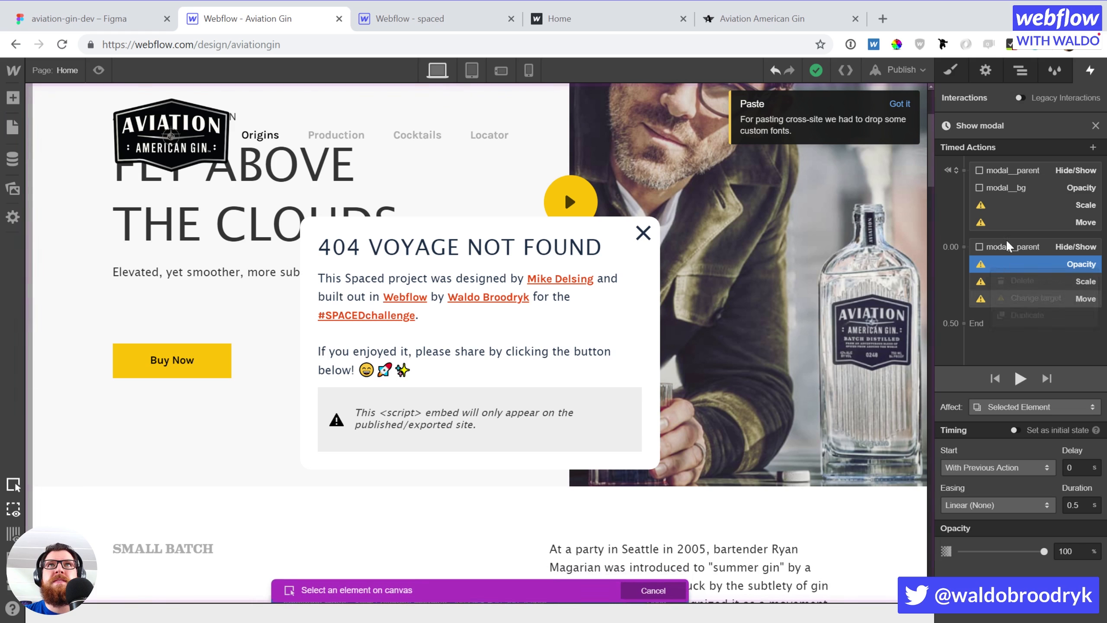
click(1019, 71)
click(1040, 552)
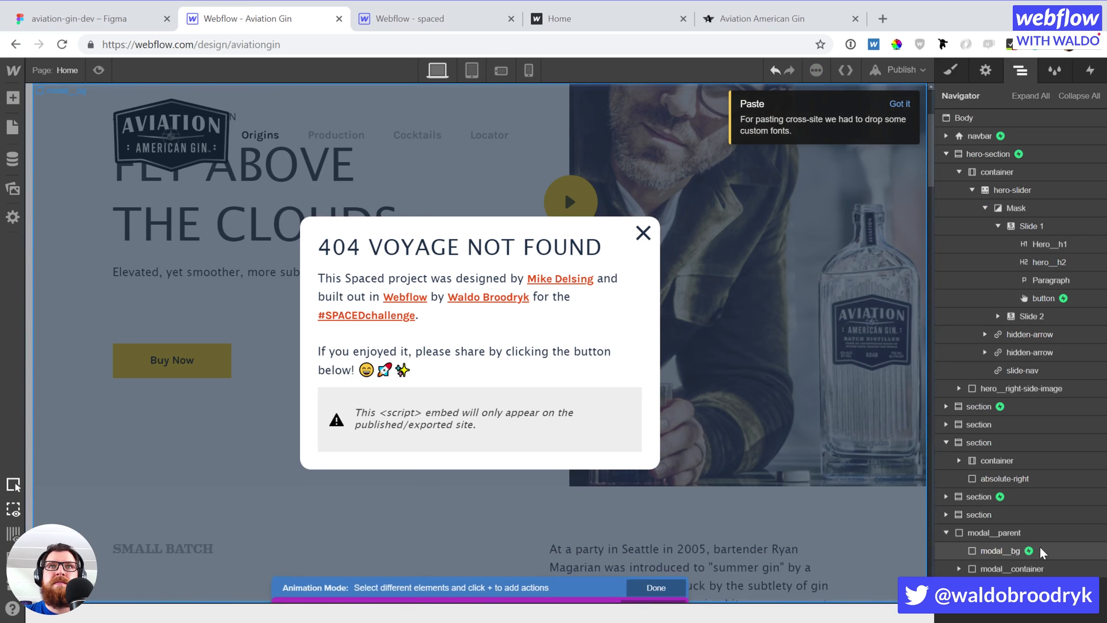
click(1089, 70)
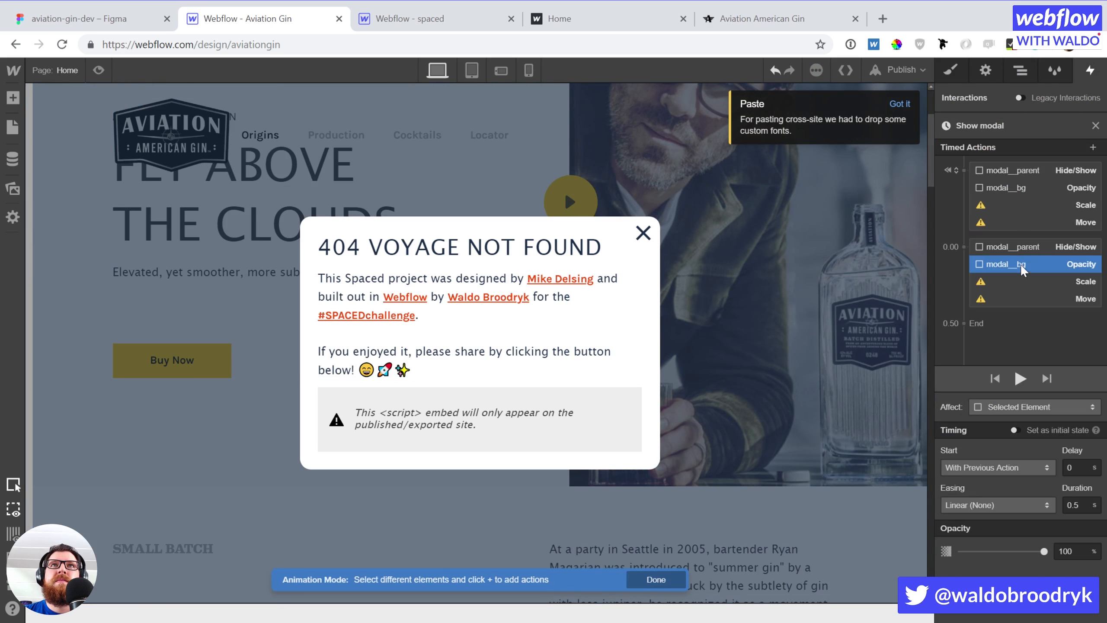
Retarget both Scale actions to modal__container
click(1022, 213)
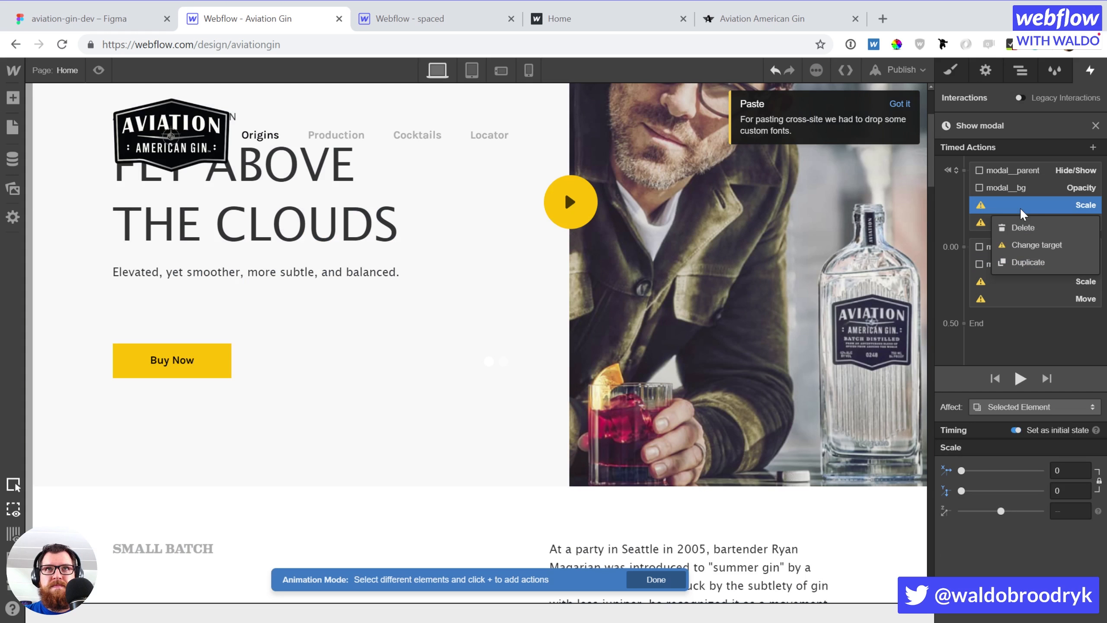
click(1019, 245)
click(1019, 70)
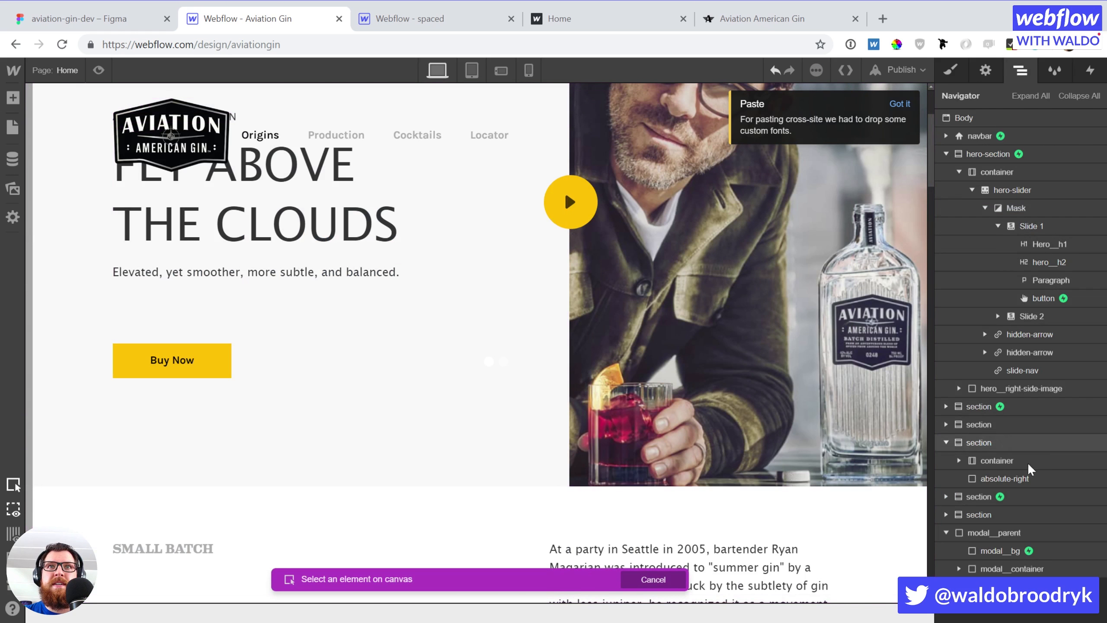
click(1037, 568)
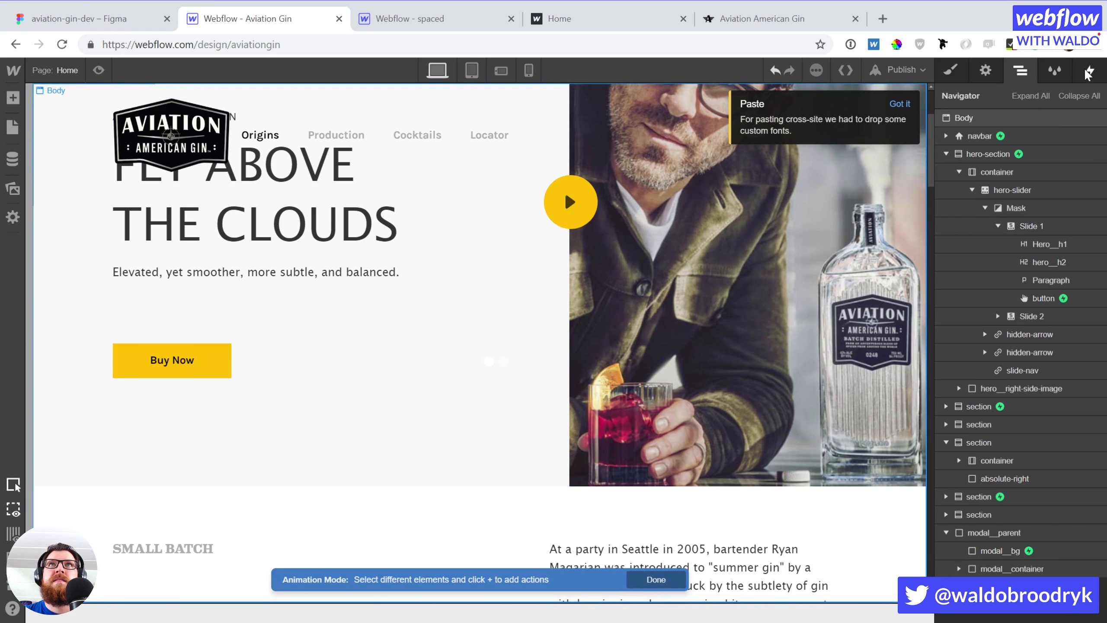
click(988, 287)
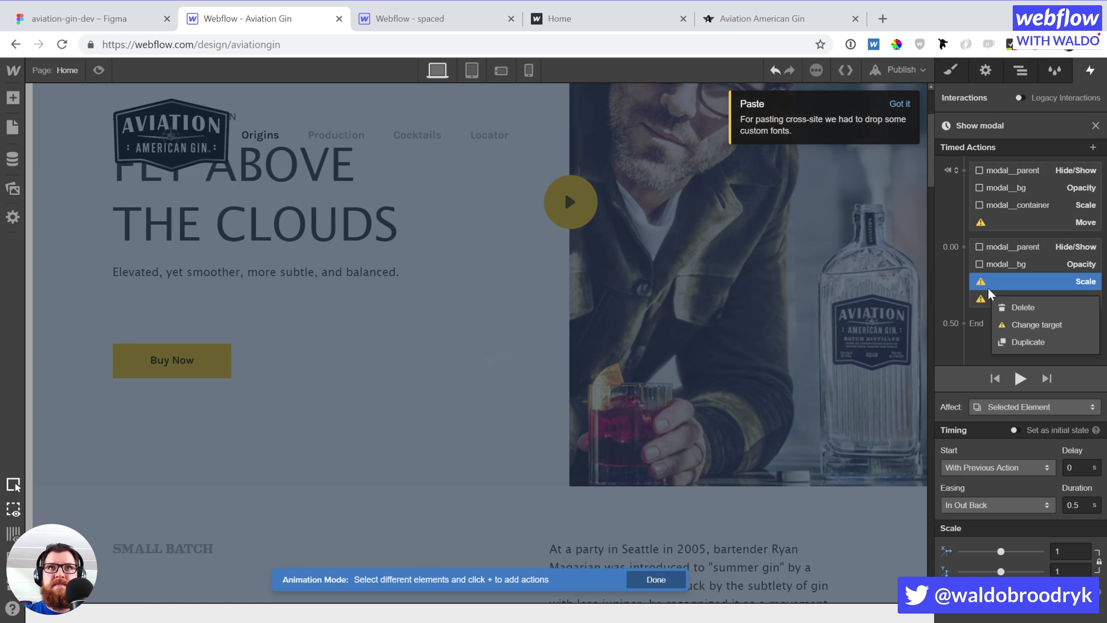
click(1010, 324)
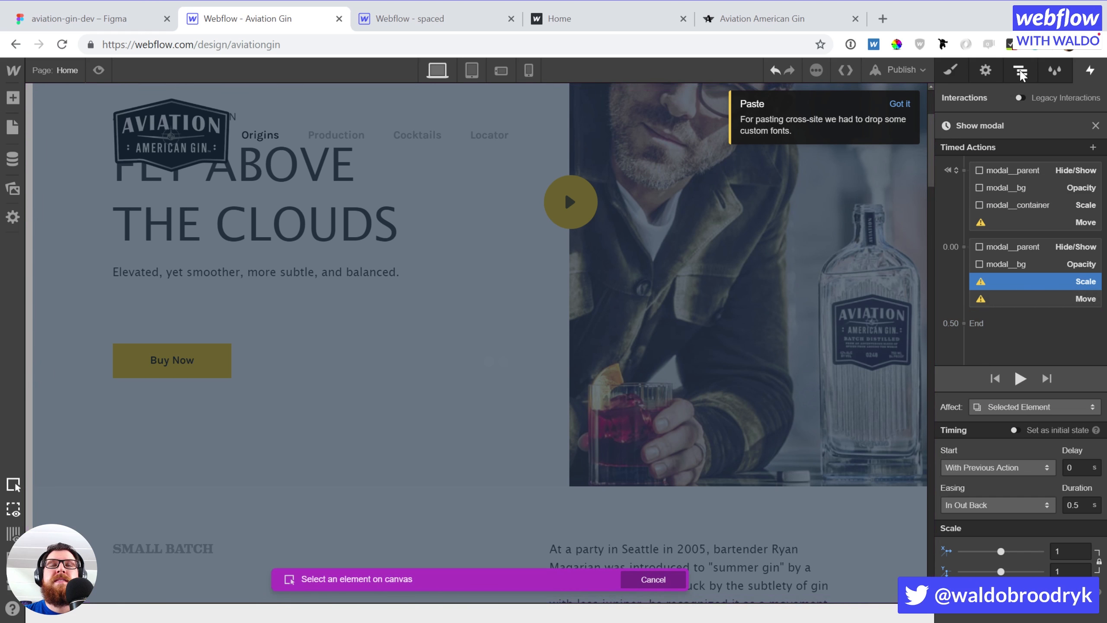
click(1019, 70)
click(1058, 569)
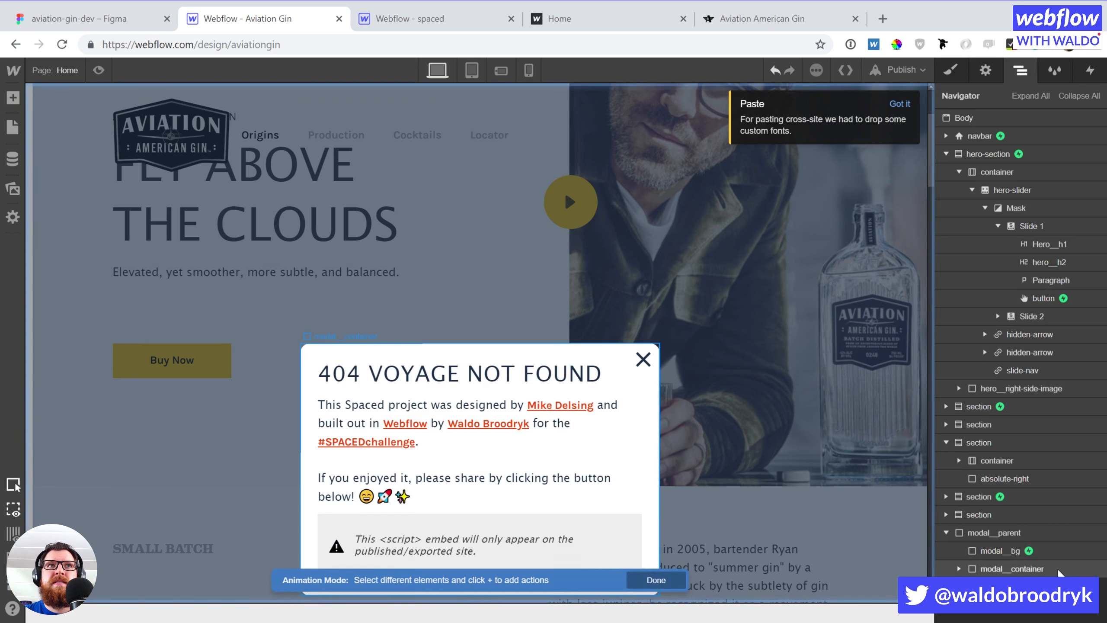
click(1090, 70)
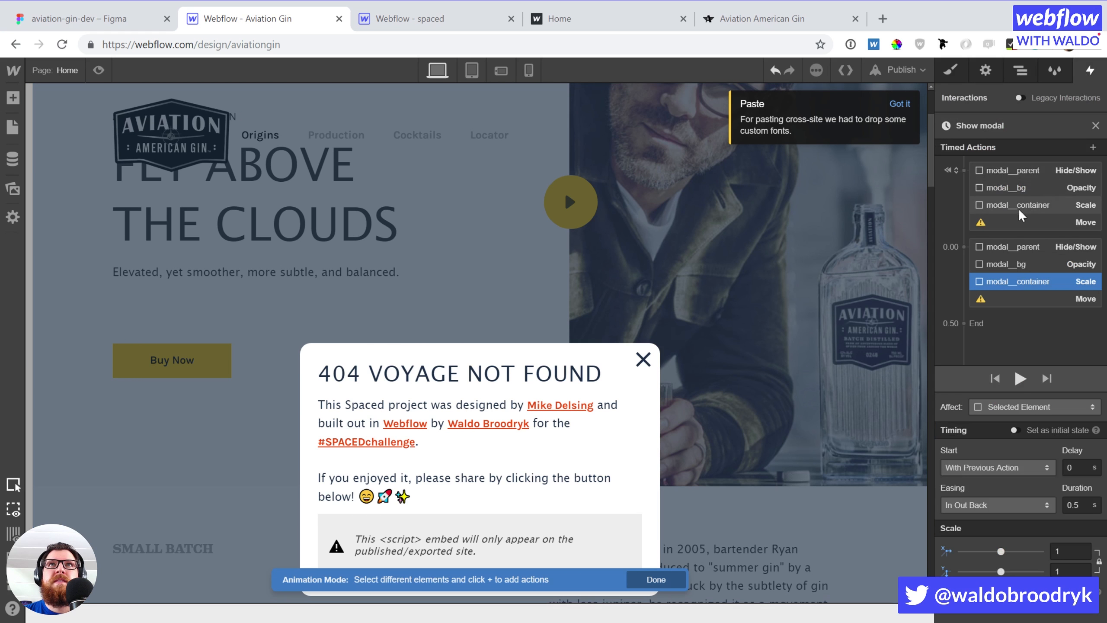
Point the first Move action at modal__container and the second at Slide 1
right_click(1011, 223)
click(1037, 260)
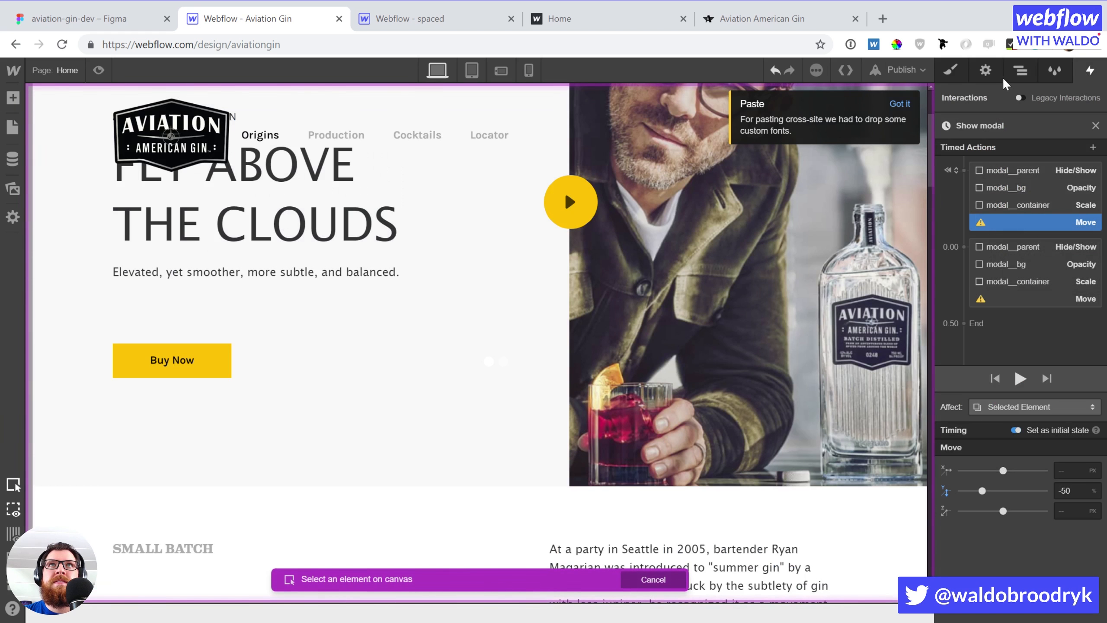
click(1052, 569)
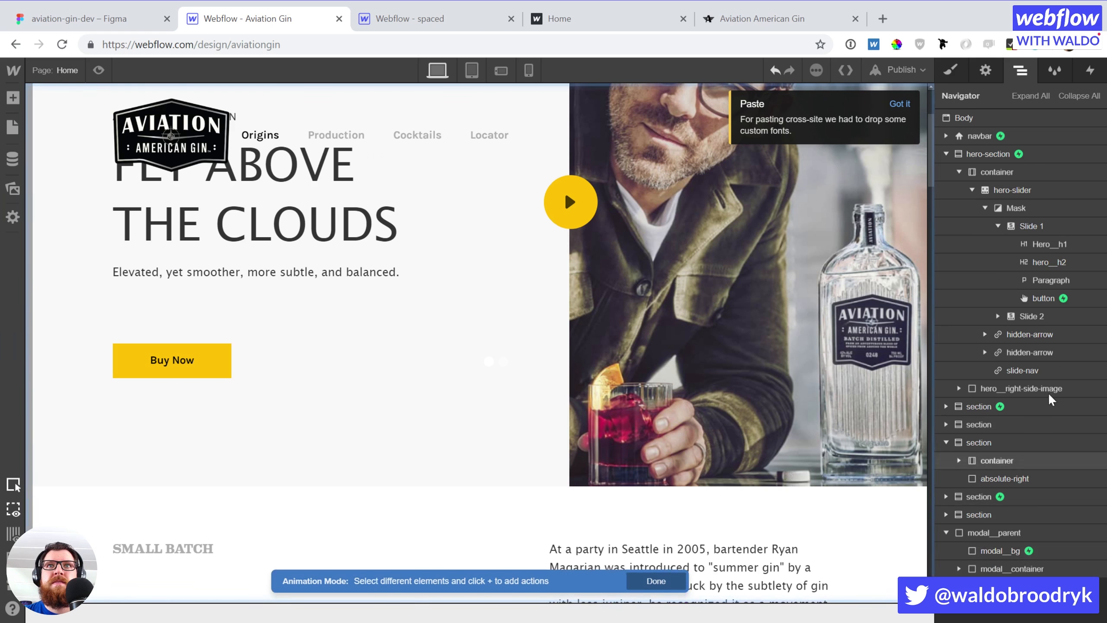
click(1090, 70)
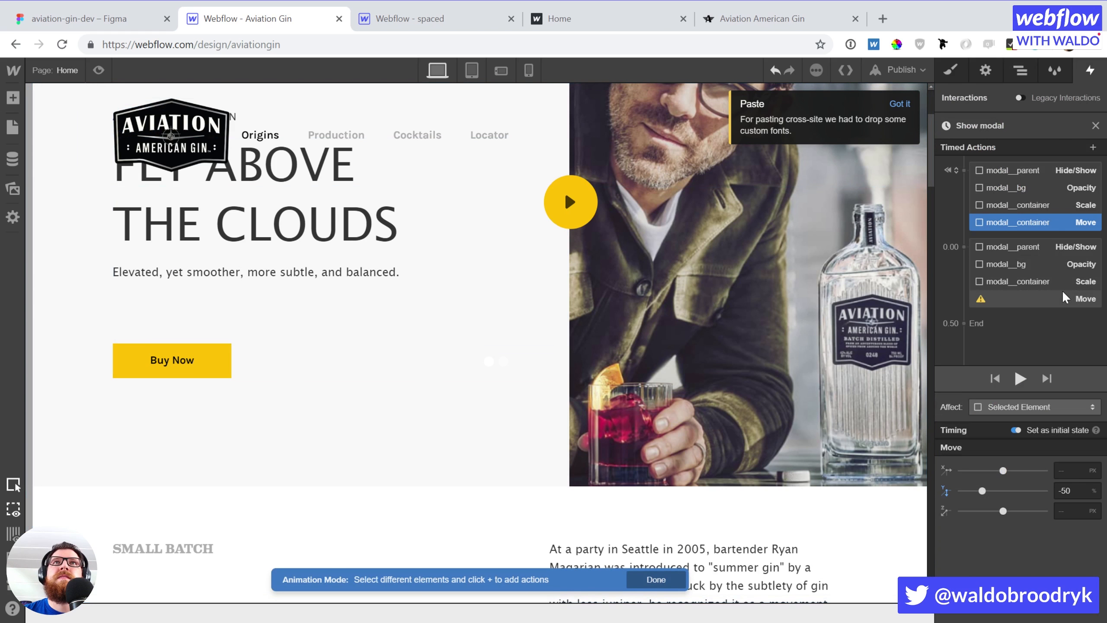
right_click(1046, 298)
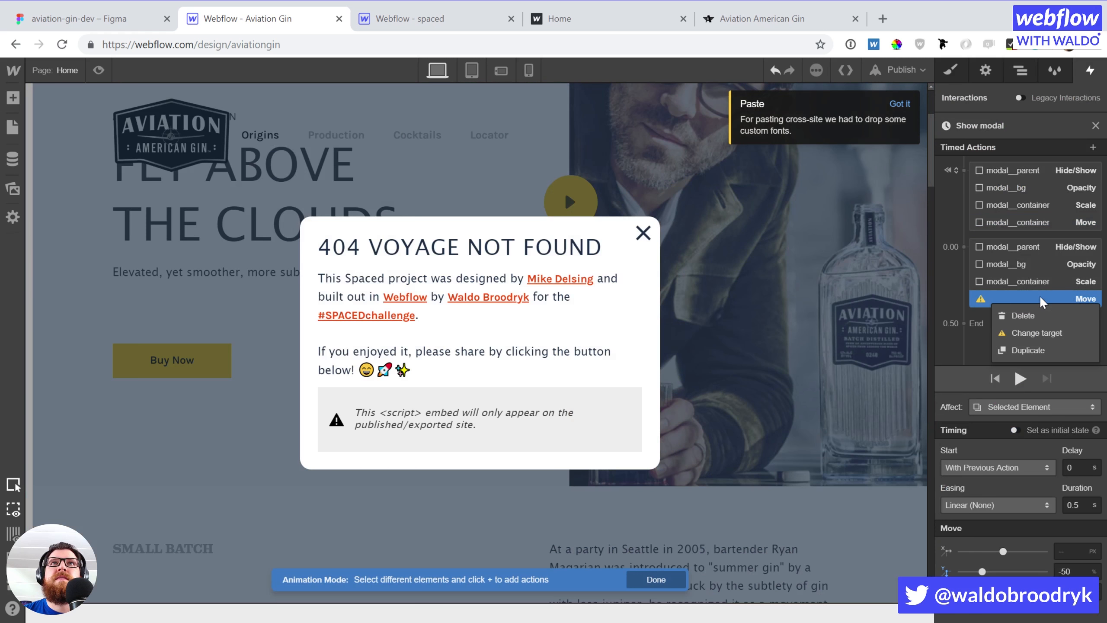
click(1046, 335)
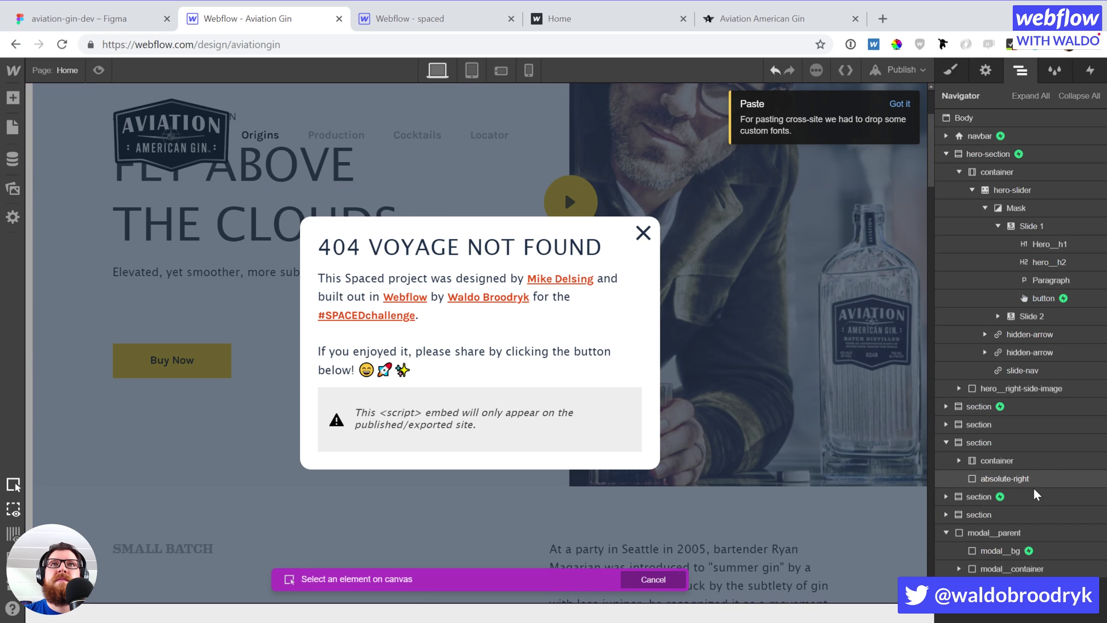
click(959, 226)
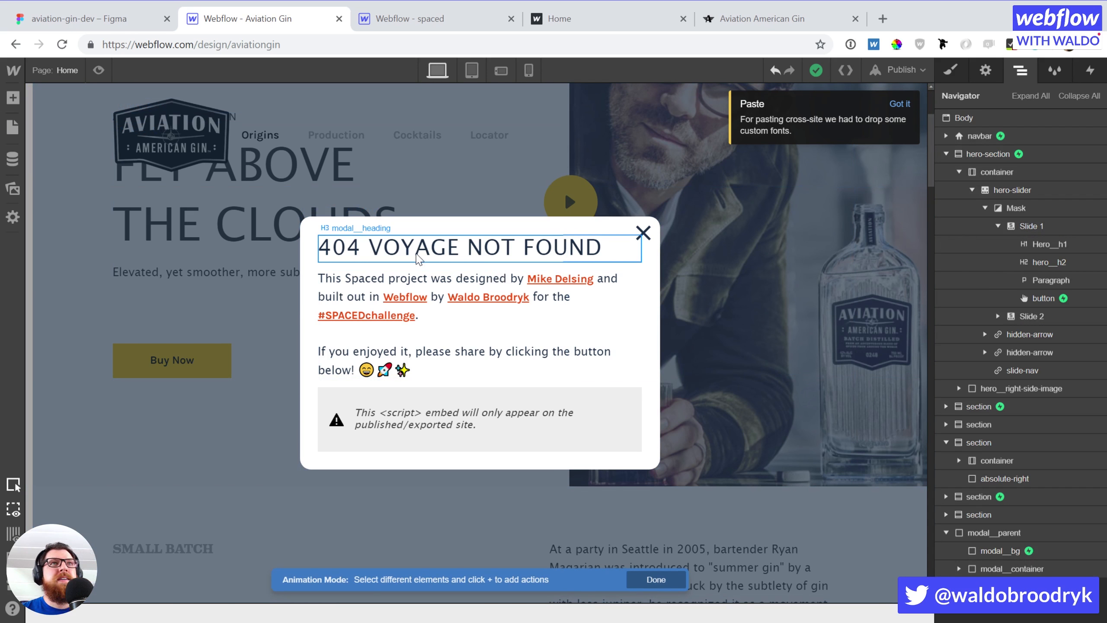
Finish picking targets and retitle the modal heading 'THIS IS JUST A CONCEPT'
double_click(418, 259)
click(560, 316)
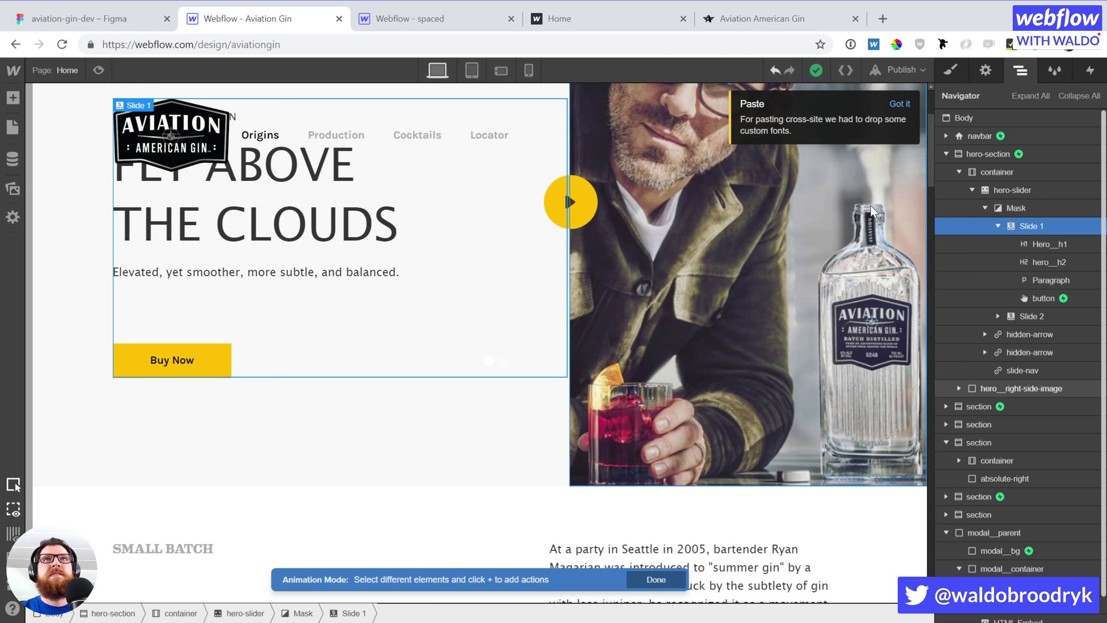
click(656, 579)
click(389, 246)
double_click(389, 245)
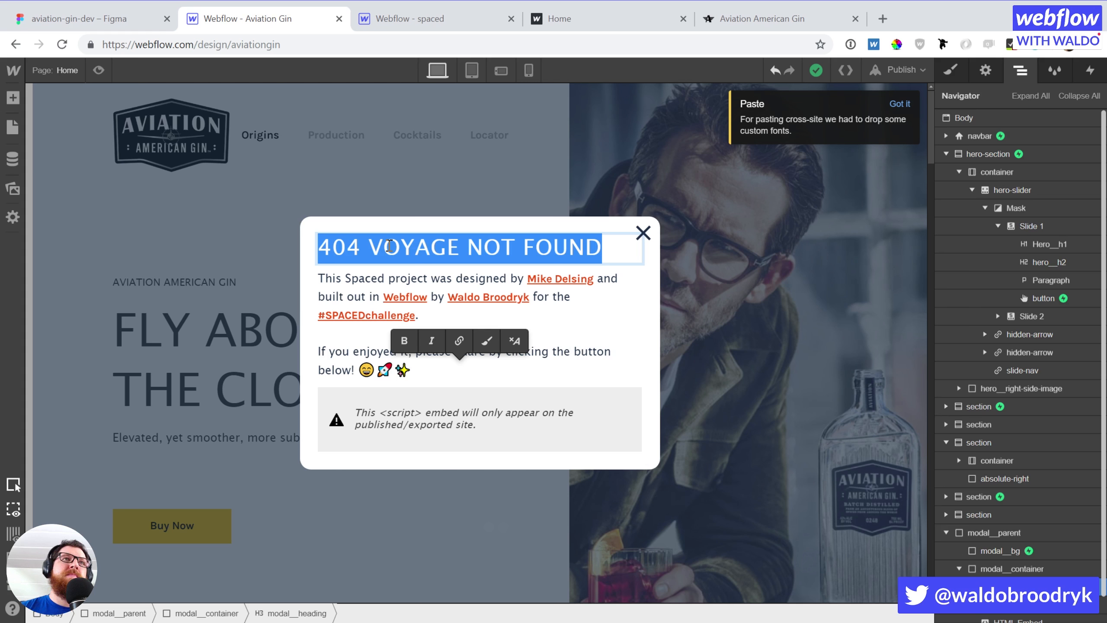
text(SORRY THIS IS JU)
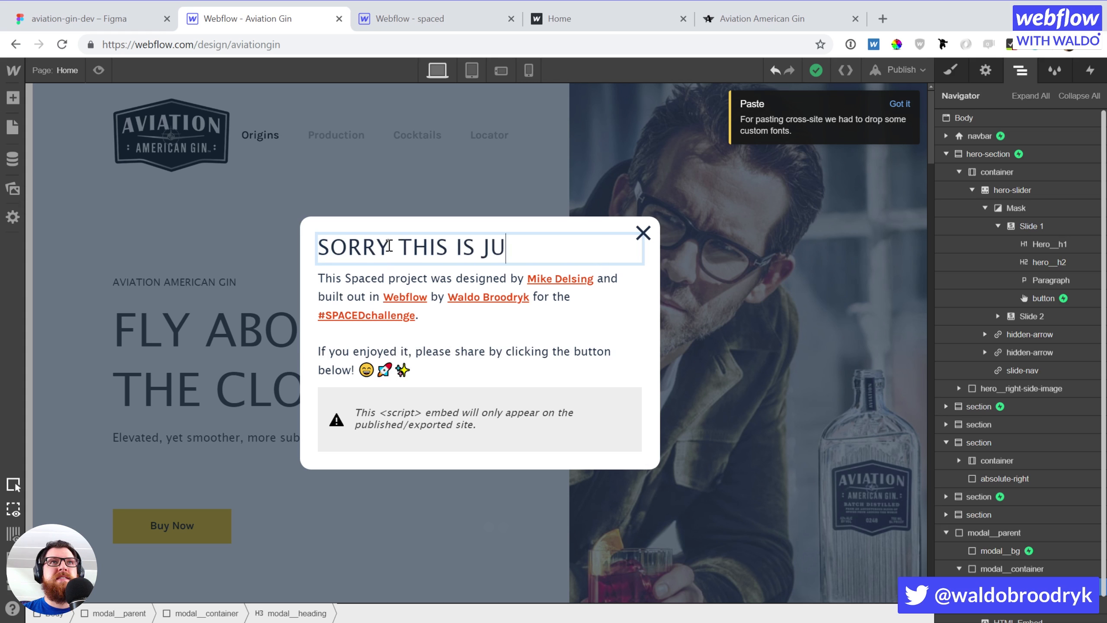
key(ctrl+a)
text(THIS IS JU)
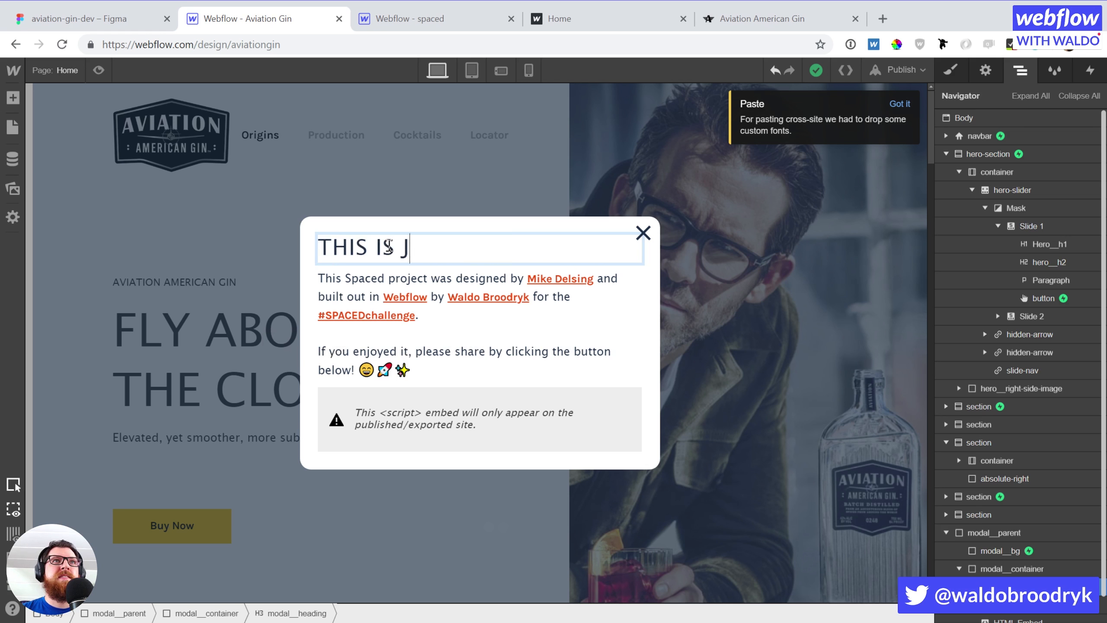
text(ST A )
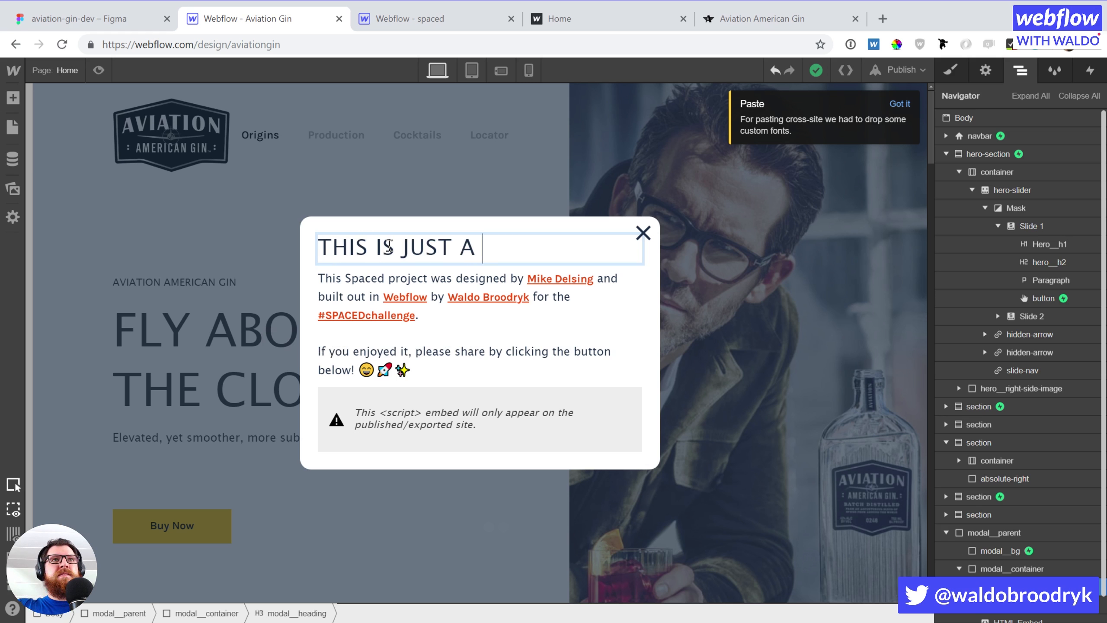
text(MODEL)
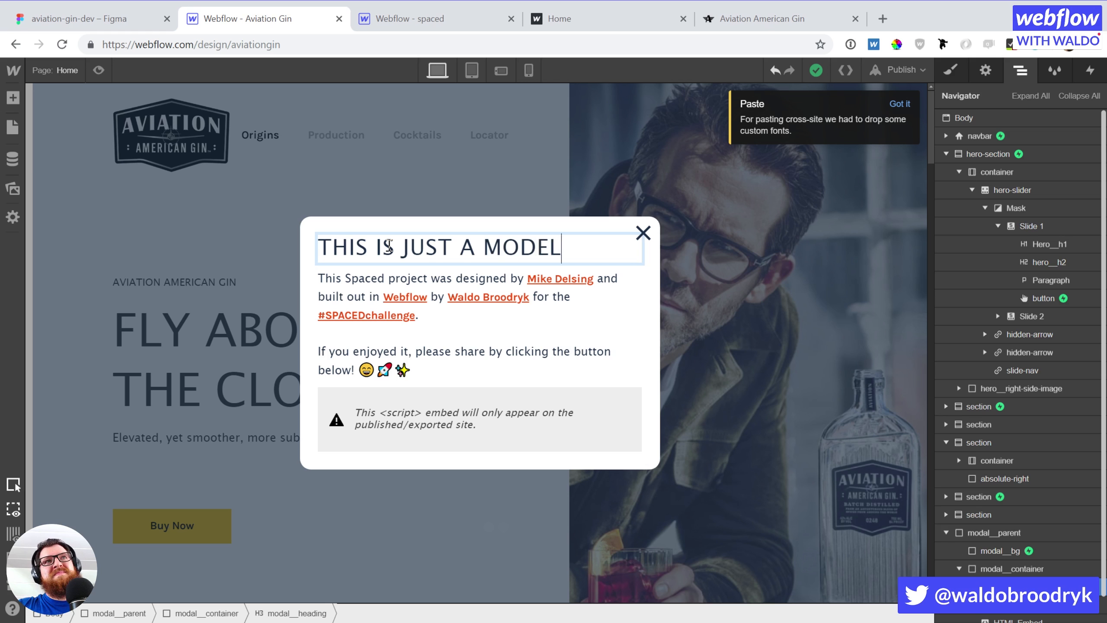
key(BackSpace)
key(BackSpace)
key(BackSpace)
key(BackSpace)
key(BackSpace)
text(CONCEPT)
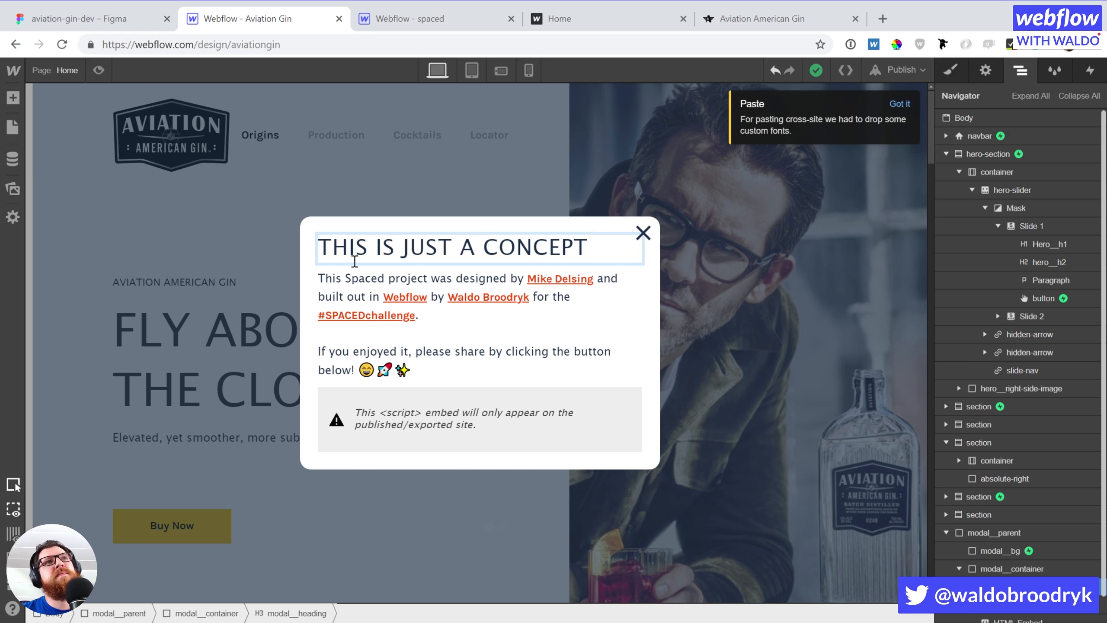
Replace 'Spaced' with 'Aviation Gin' in the paragraph and swap in the new designer's name
click(339, 279)
triple_click(338, 279)
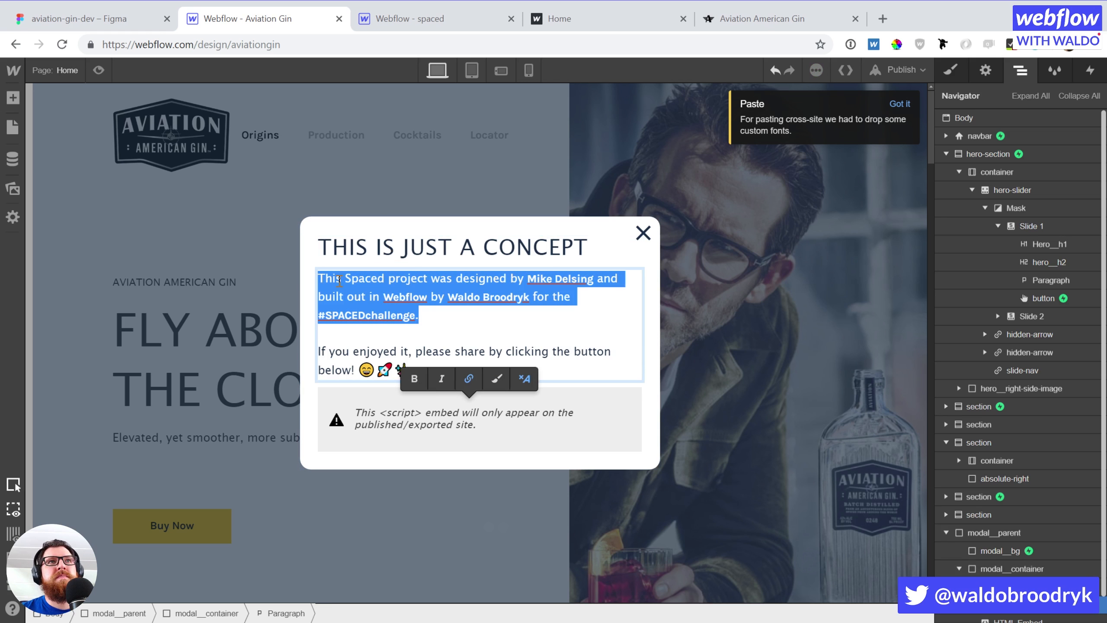
key(ctrl+a)
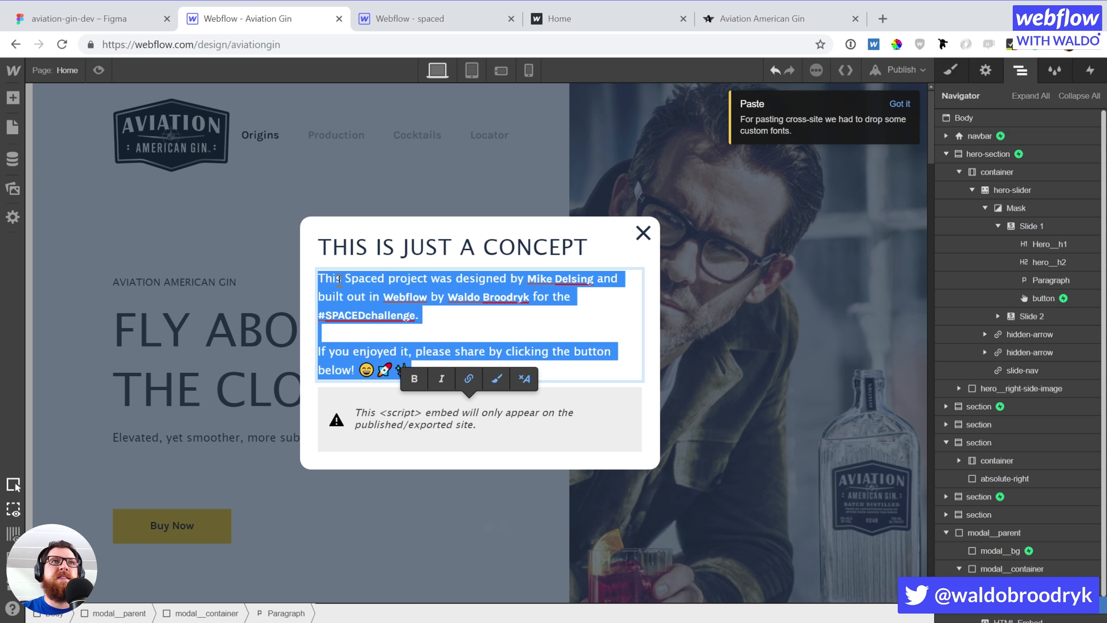
click(474, 332)
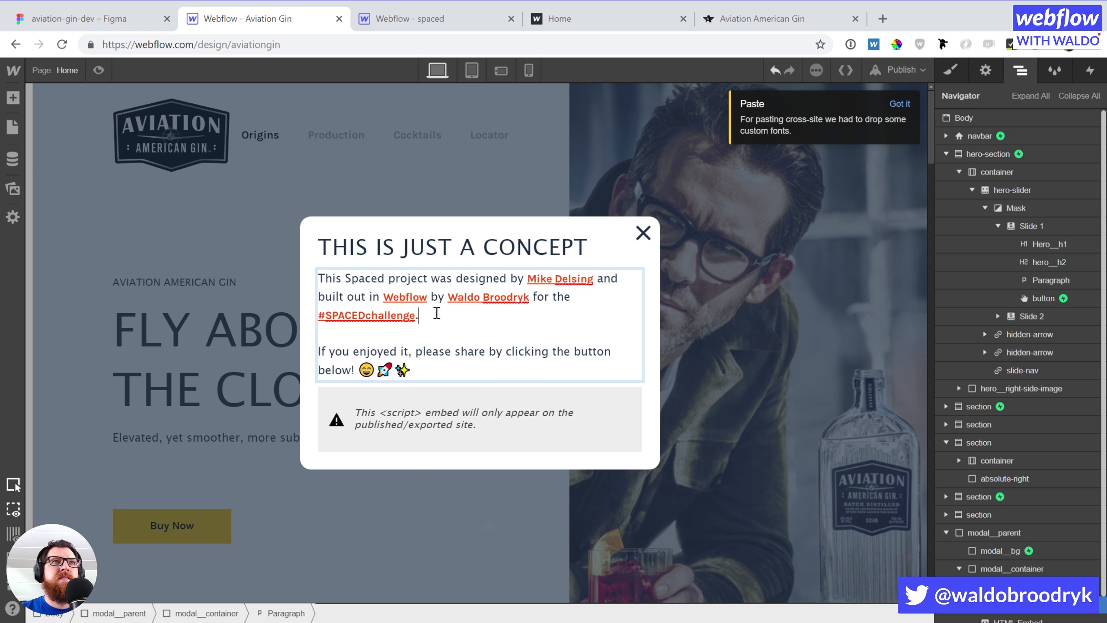
drag(344, 278, 387, 279)
text(Aviation G)
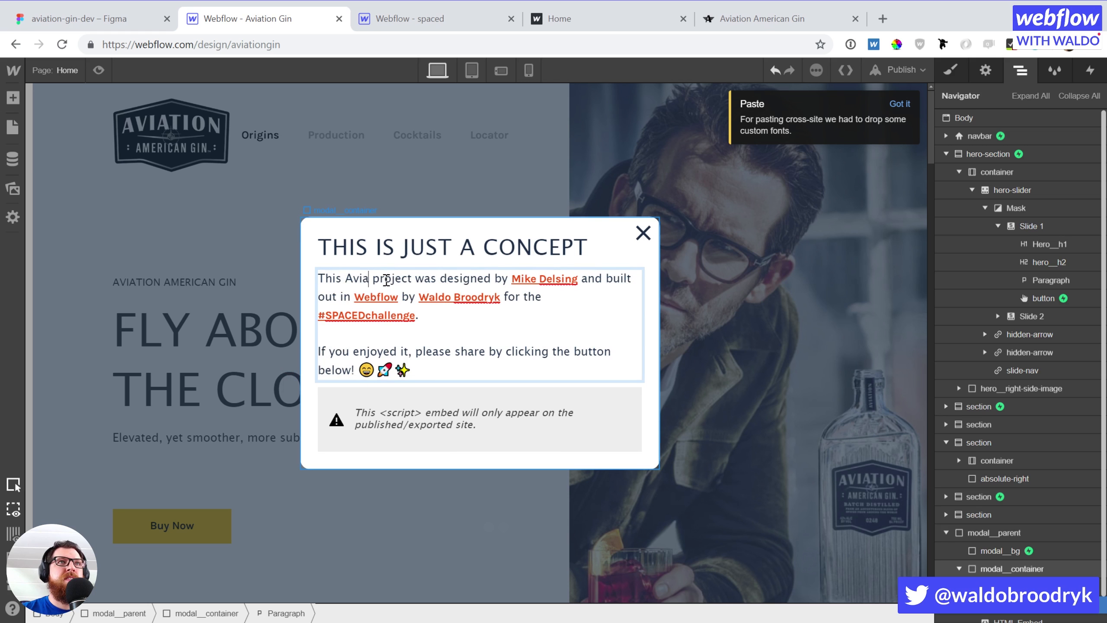
text(in)
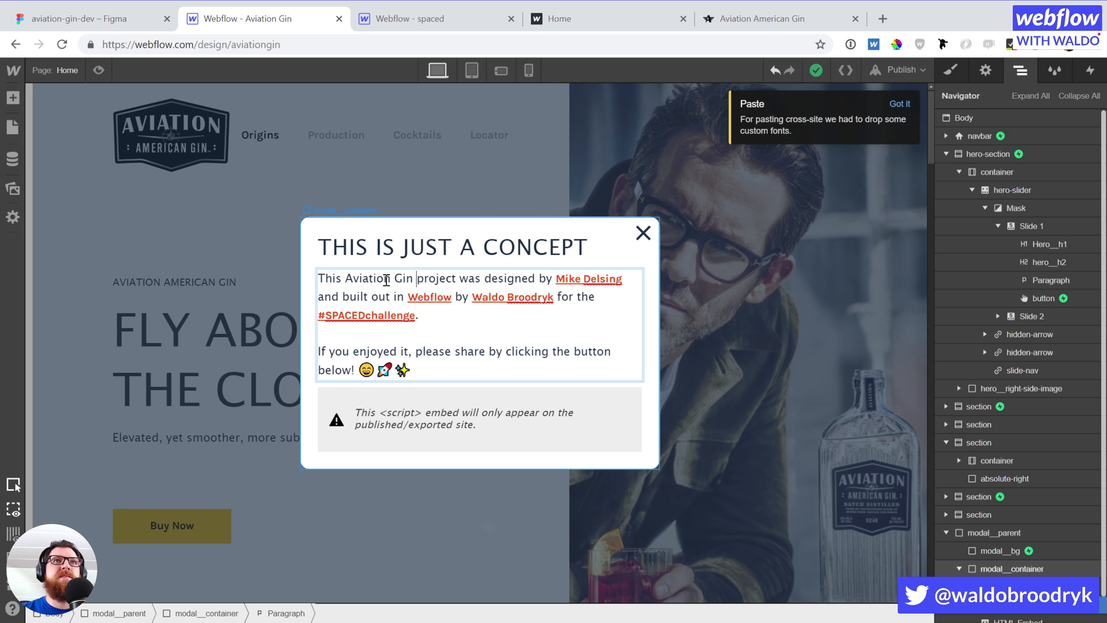
drag(556, 286, 624, 284)
text(Jeff Black)
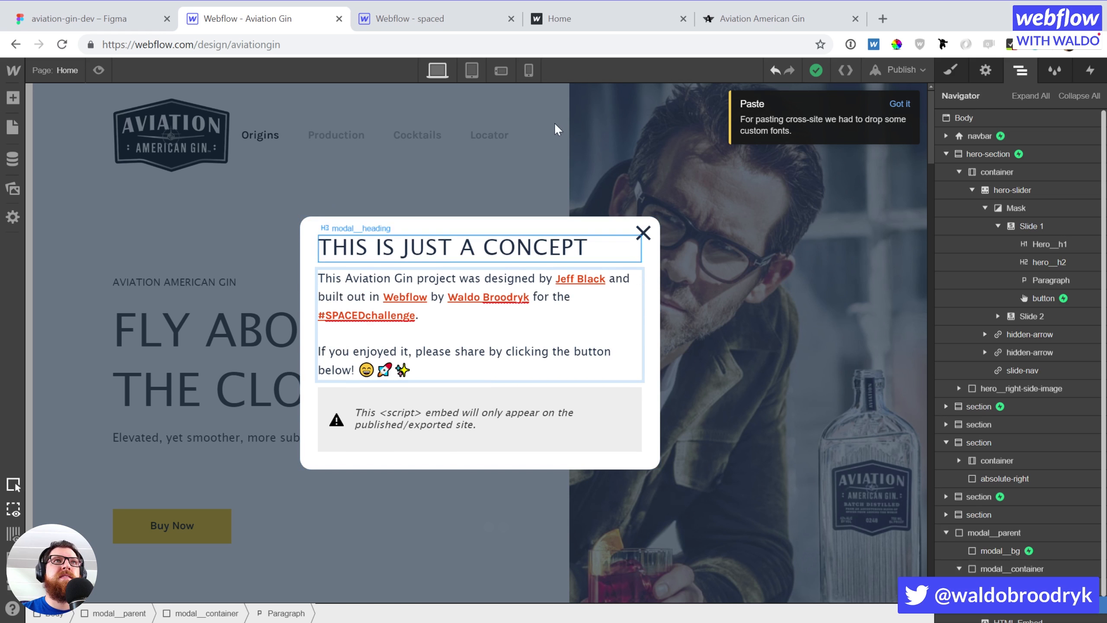
click(562, 18)
Search Dribbble for the credited designer and copy his profile's web address
click(548, 42)
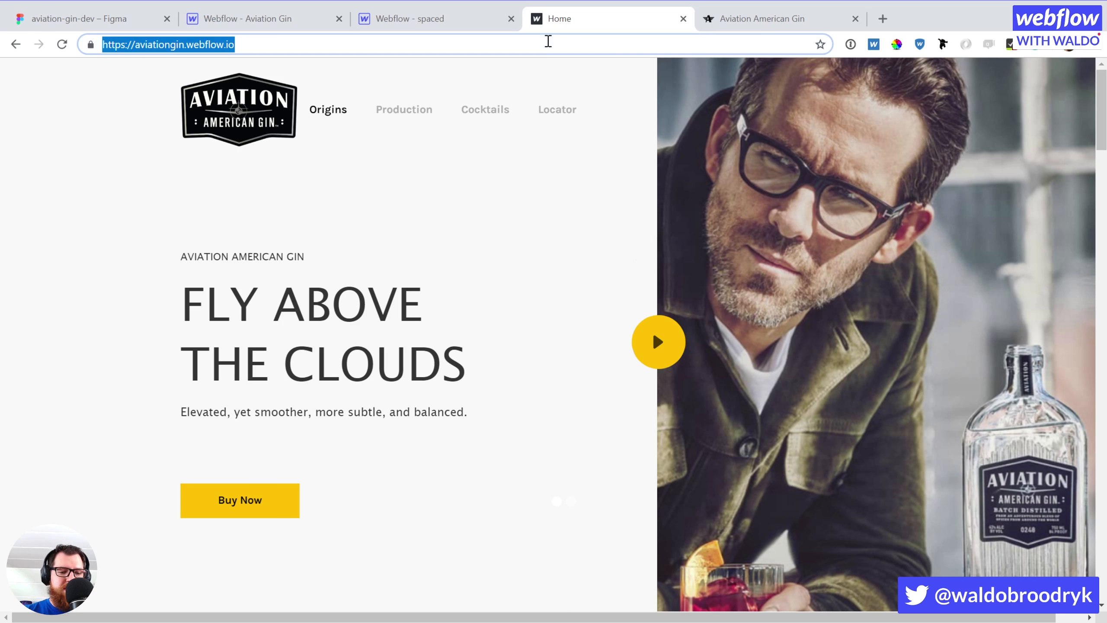
text(dribbble.com/waldo)
key(Return)
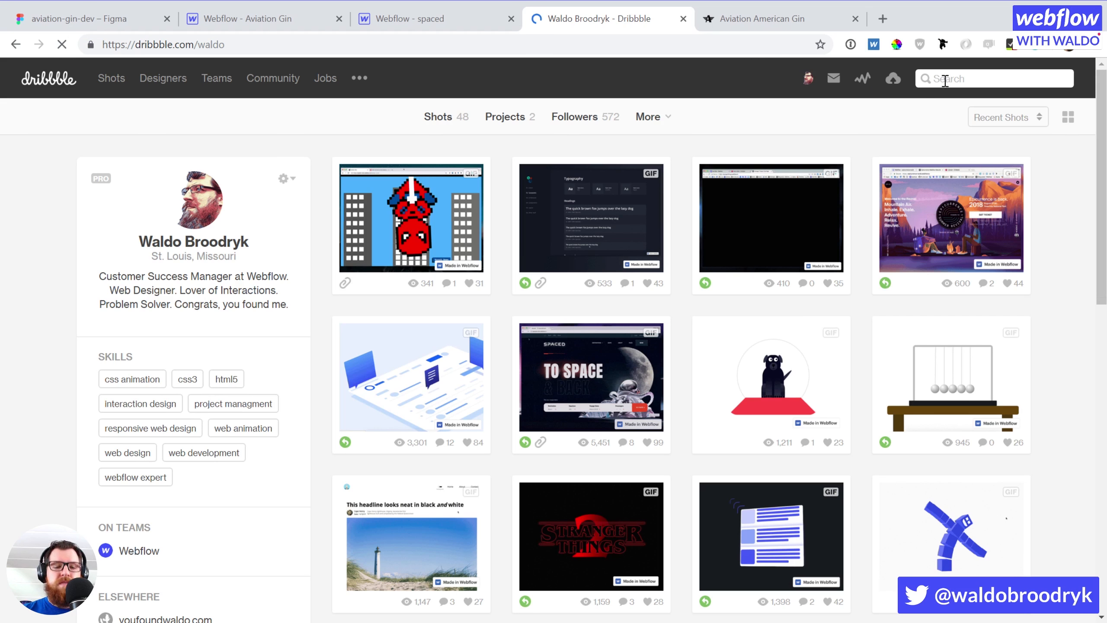
click(944, 81)
text(jeff black)
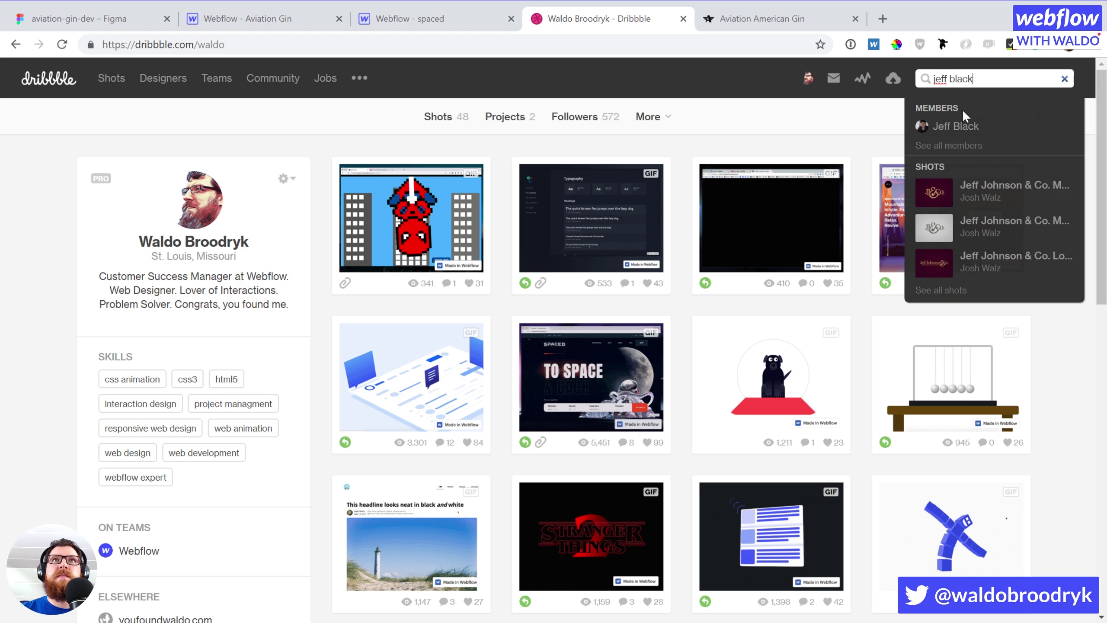
click(957, 127)
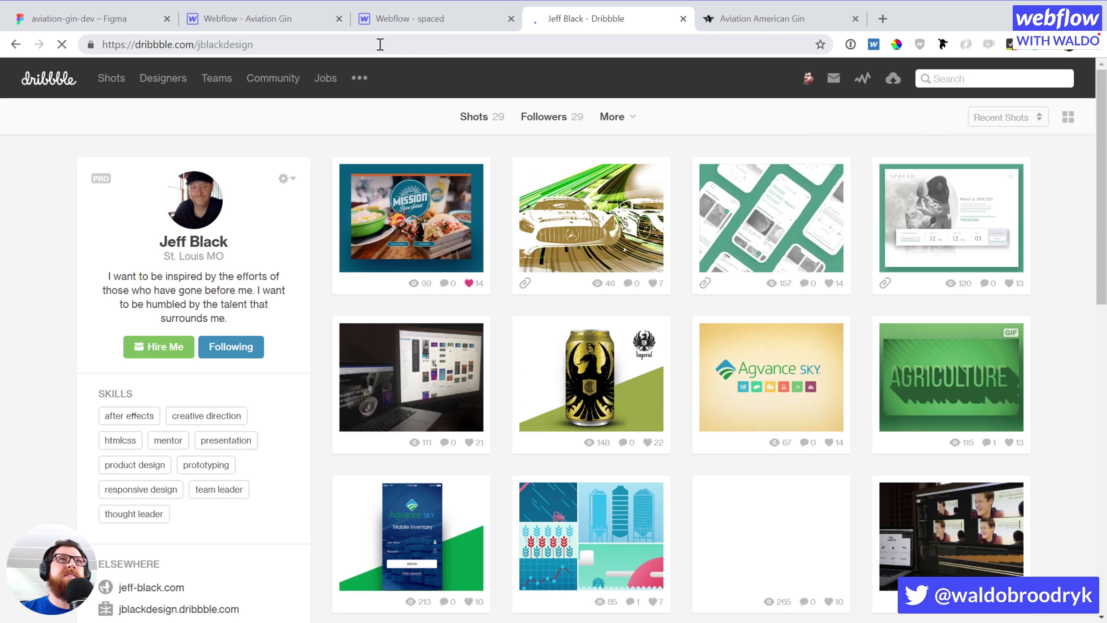
click(380, 44)
key(ctrl+c)
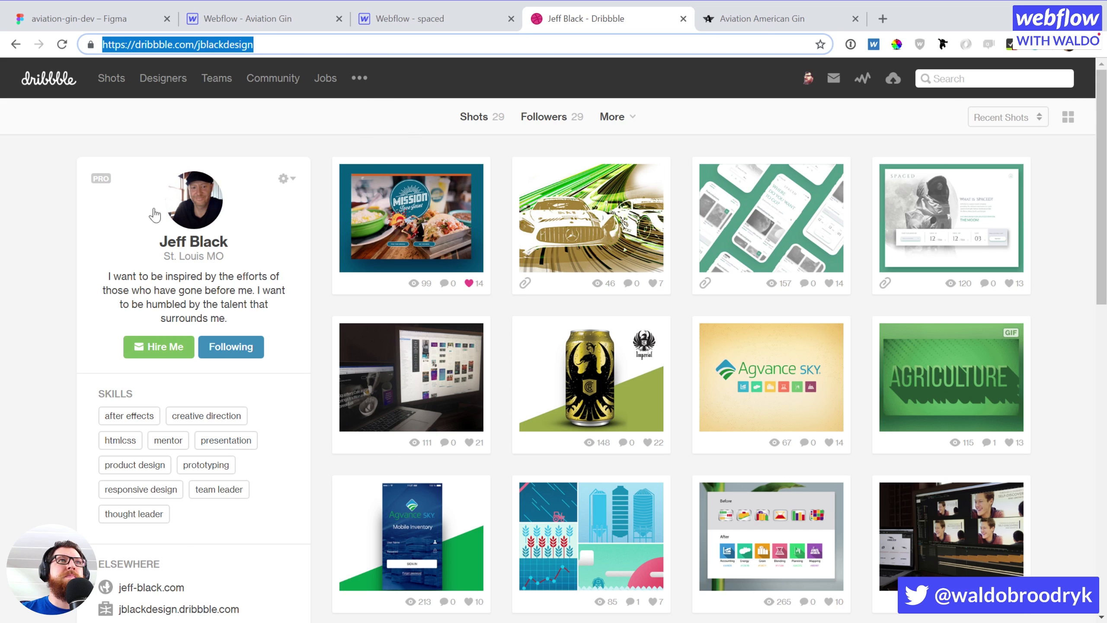
click(235, 30)
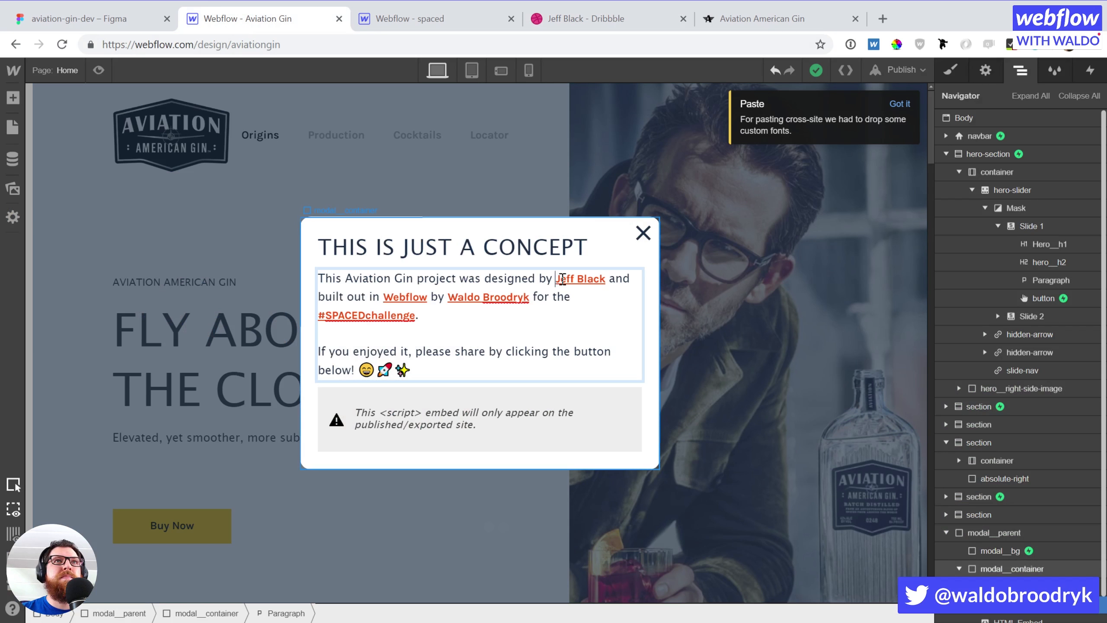
Link the designer's name in the paragraph to his Dribbble profile address
drag(605, 278, 555, 278)
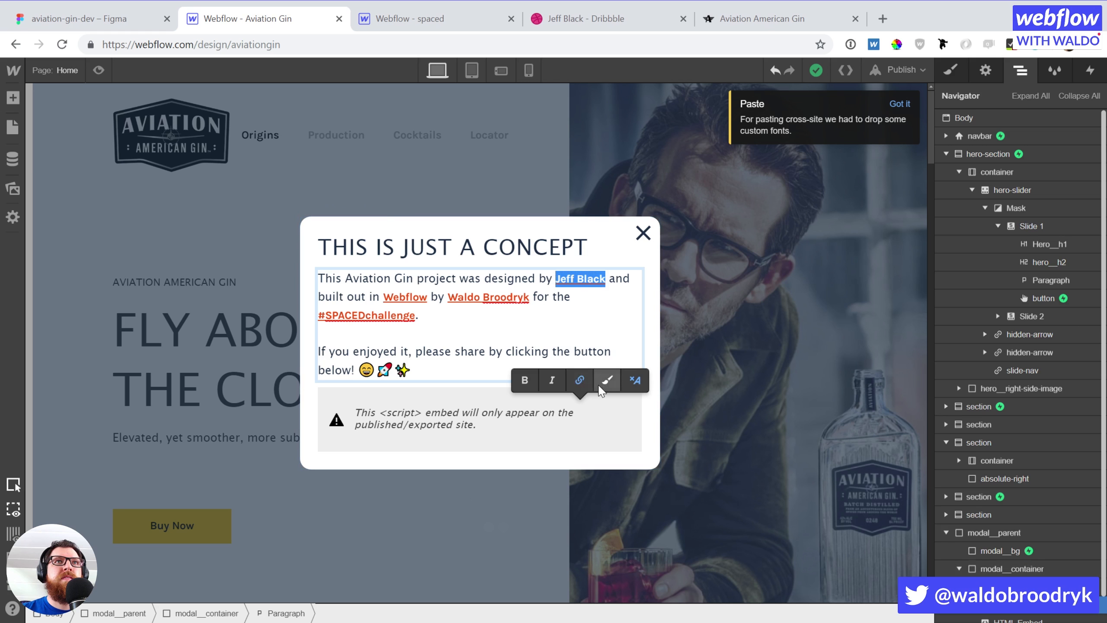
click(578, 379)
triple_click(1017, 252)
key(ctrl+v)
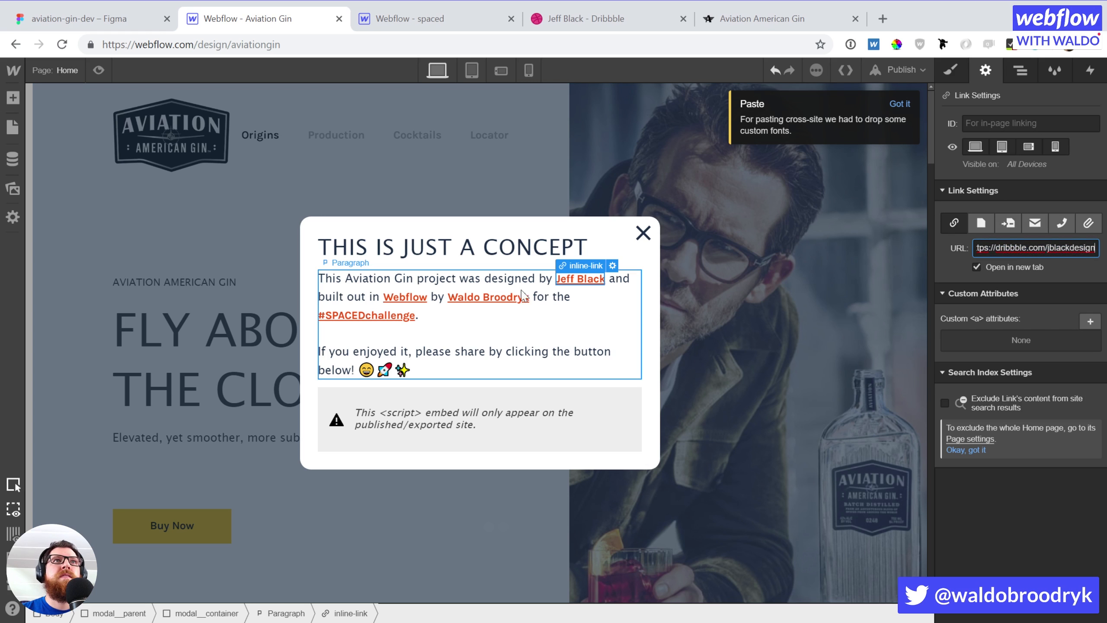
Replace 'the #SPACEDchallenge.' with 'fun' followed by a smiling emoji
click(346, 288)
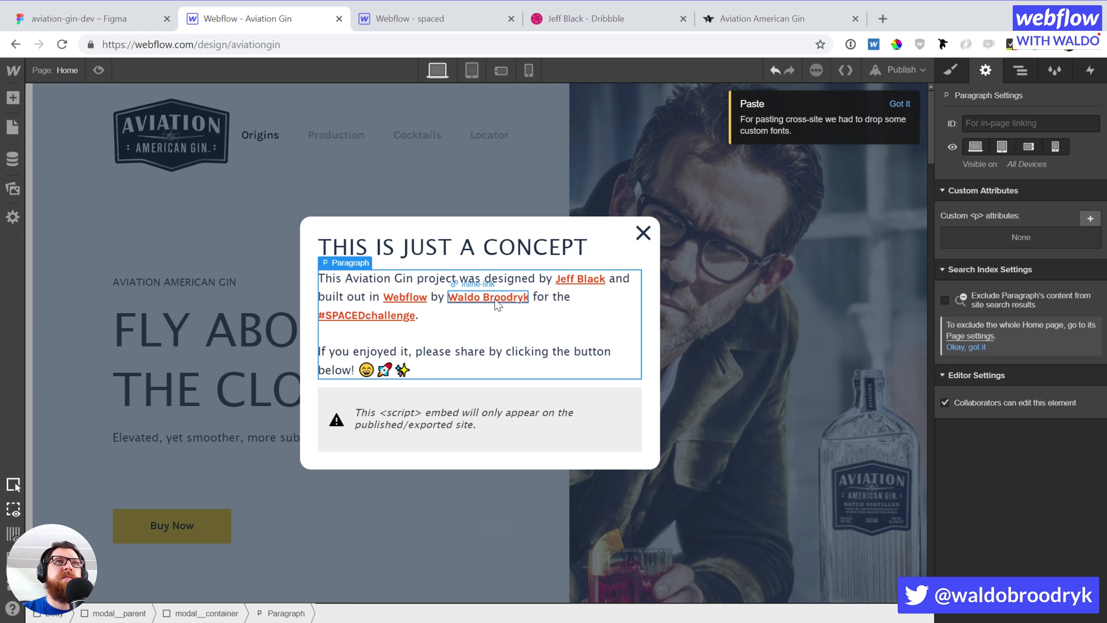
double_click(550, 297)
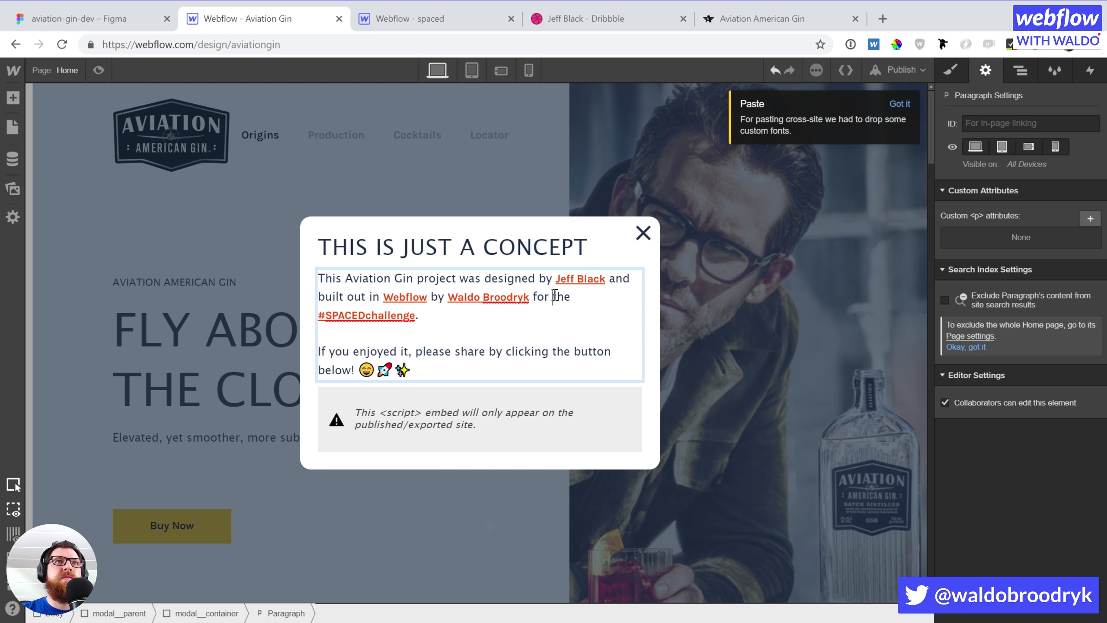
drag(554, 297, 589, 309)
key(BackSpace)
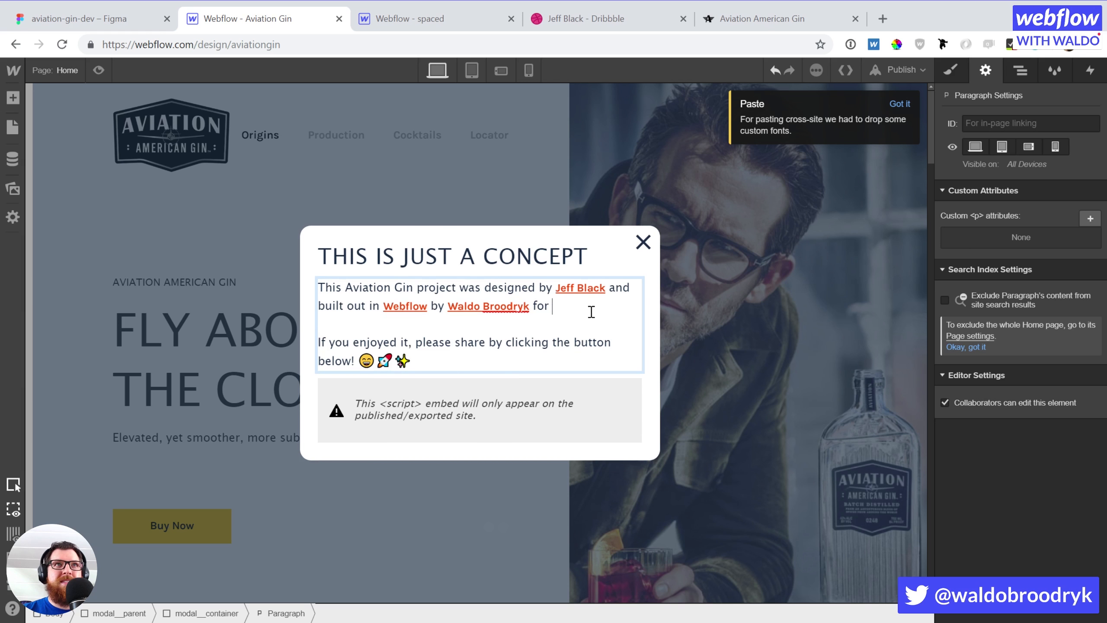
text(fun :smi)
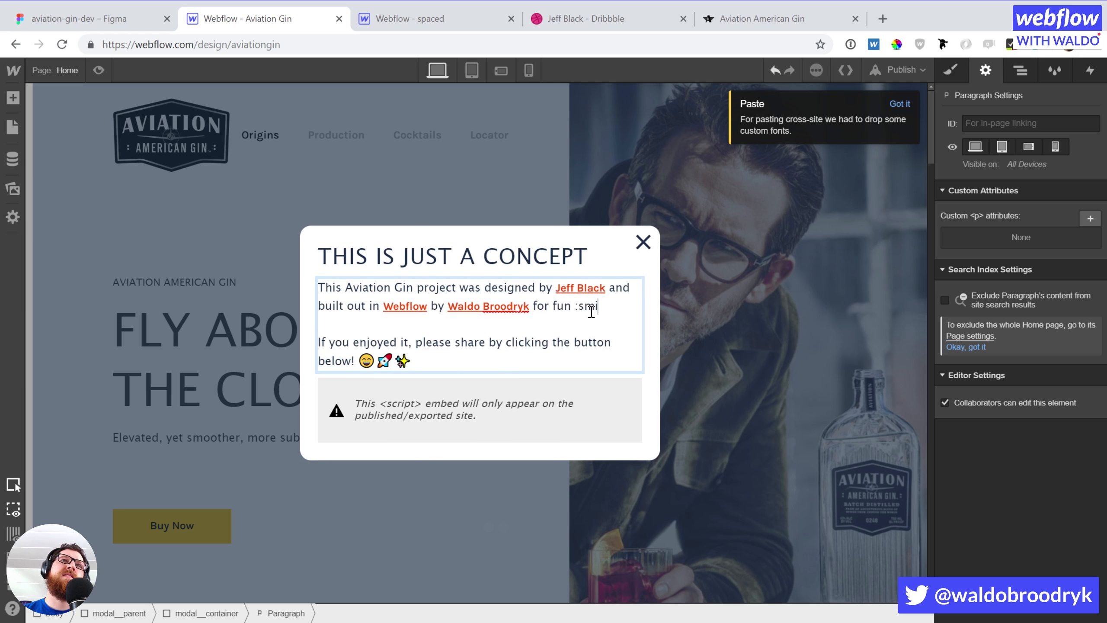
text(l)
key(BackSpace)
key(BackSpace)
key(BackSpace)
key(BackSpace)
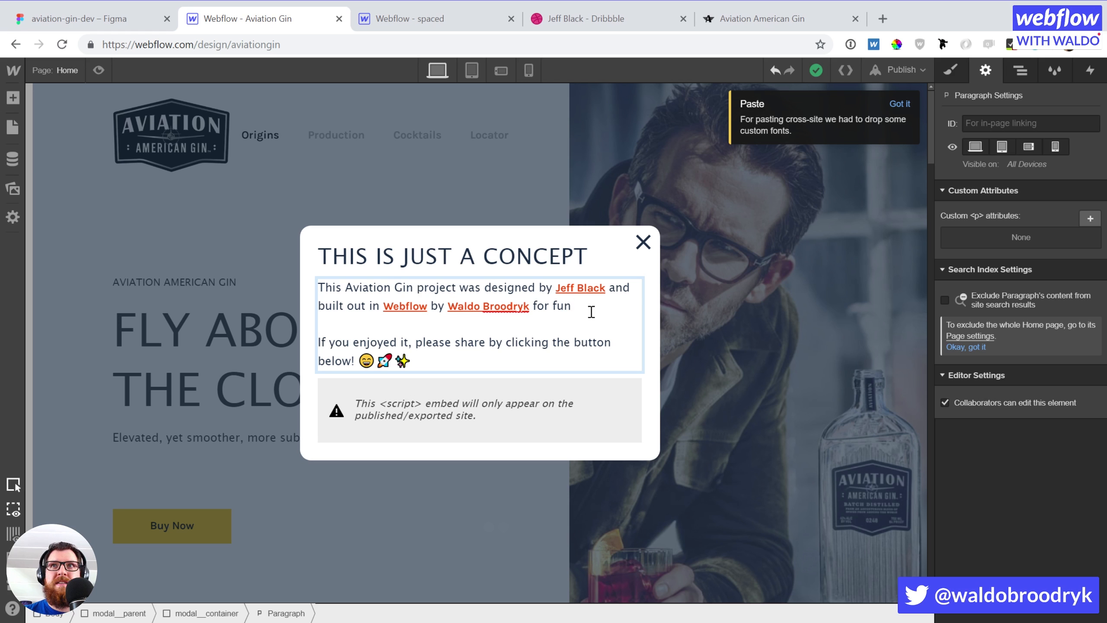
text(sm)
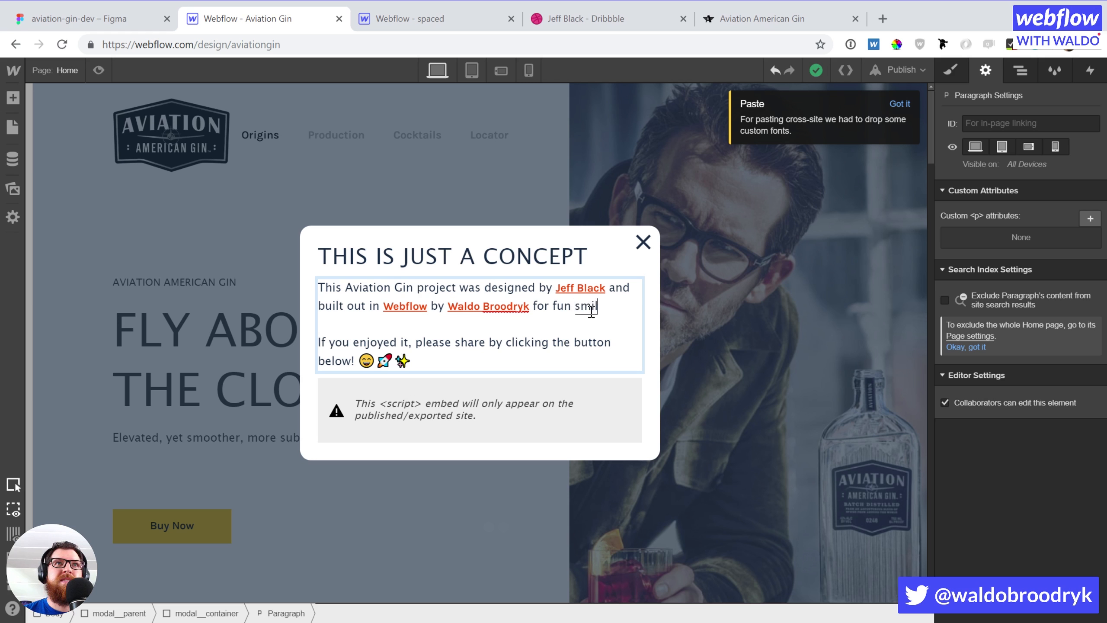
text(il)
key(Return)
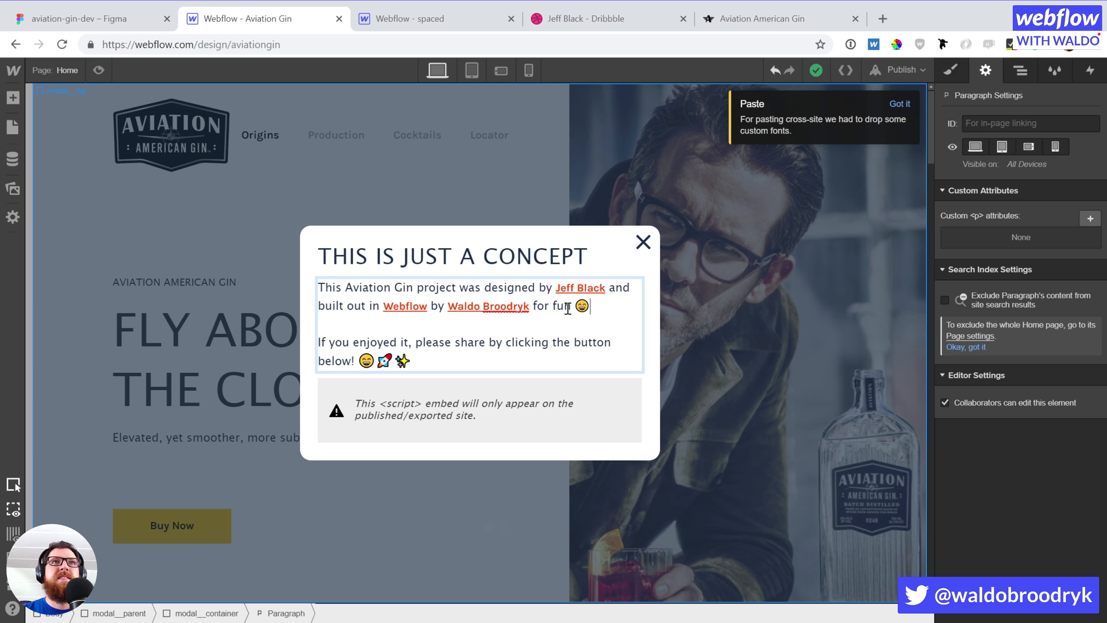
Replace the rocket emoji after 'below!' with a cocktail-glass emoji
click(442, 359)
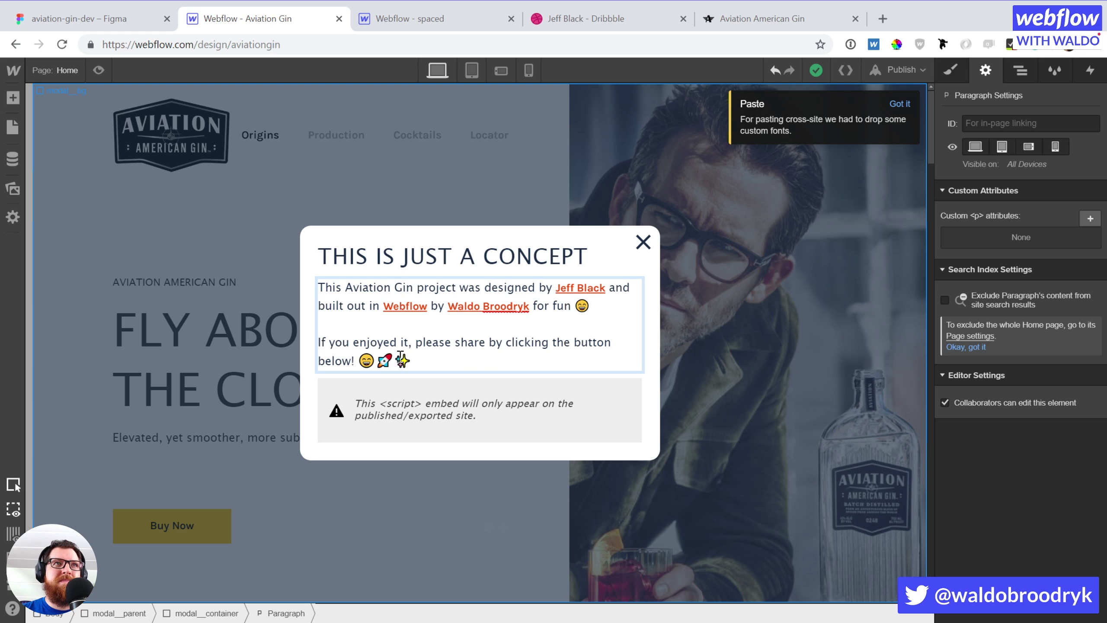
drag(399, 356, 377, 356)
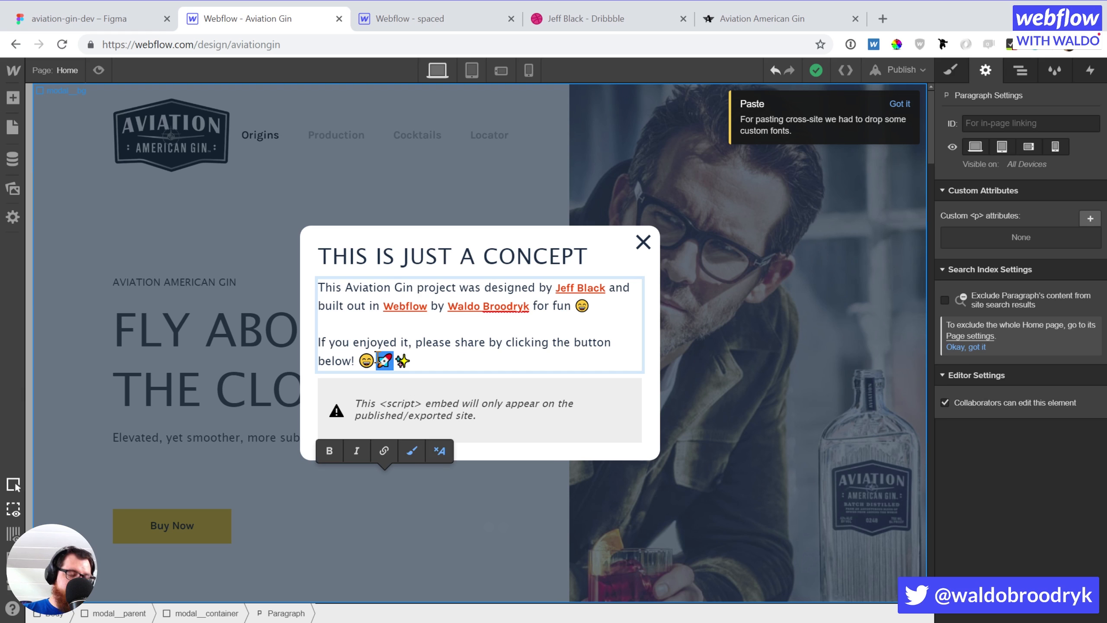
text(drink)
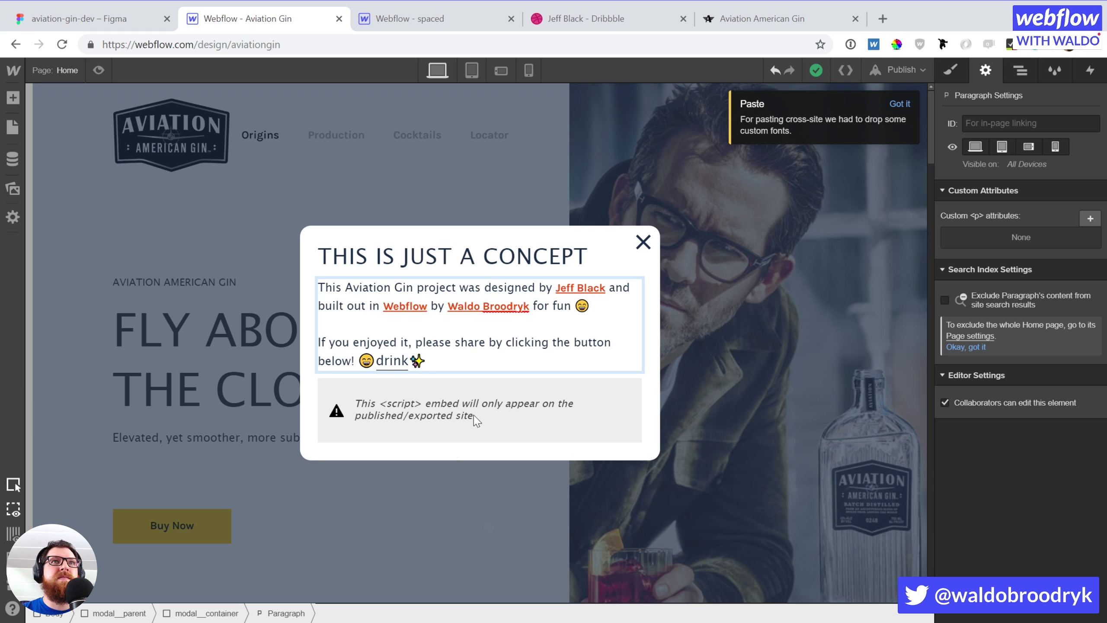
key(Return)
click(423, 360)
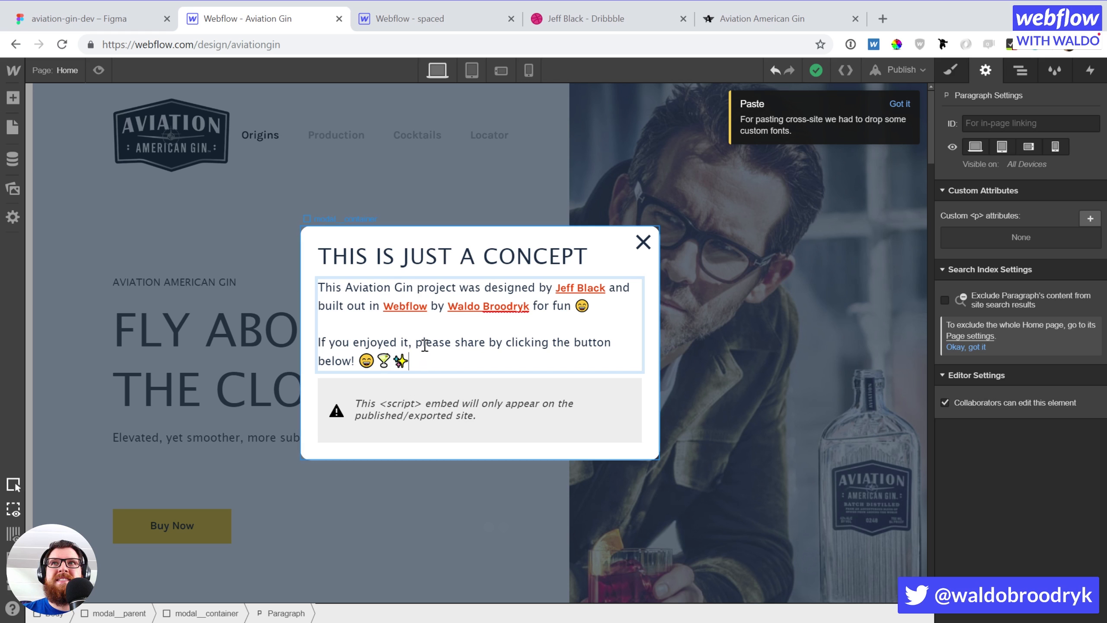
click(355, 403)
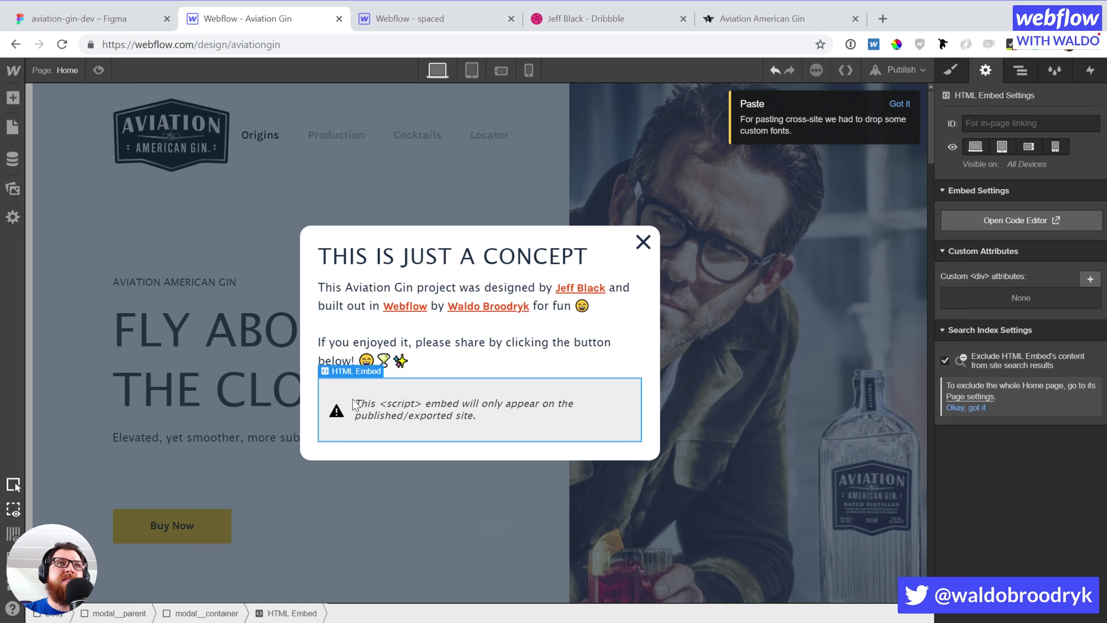
double_click(426, 408)
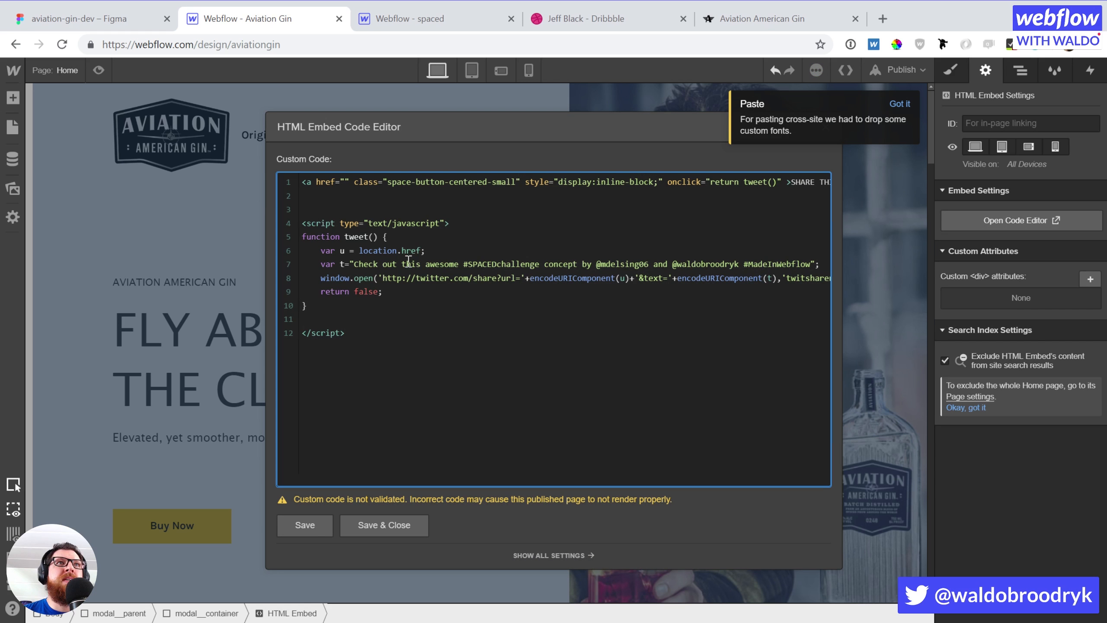
drag(427, 264, 537, 261)
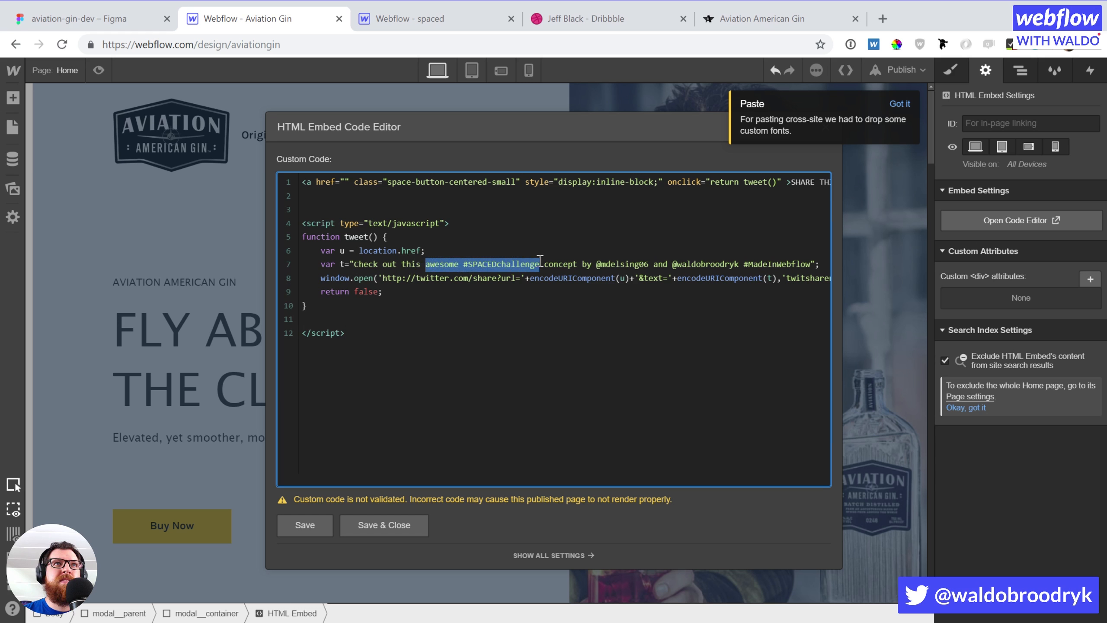
text(@)
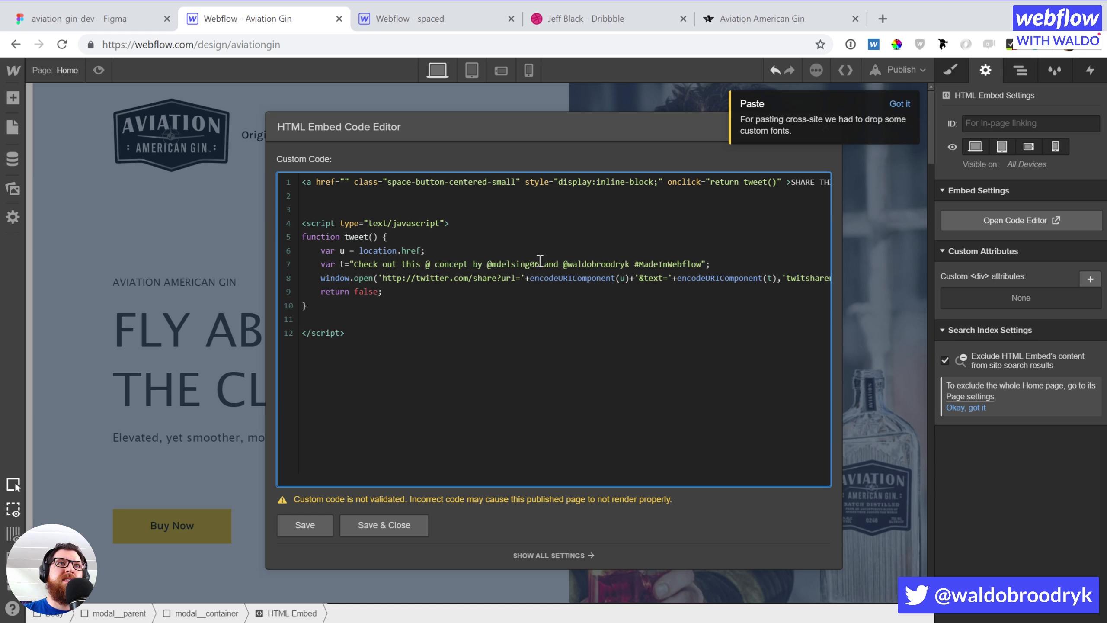
text(aviationgin)
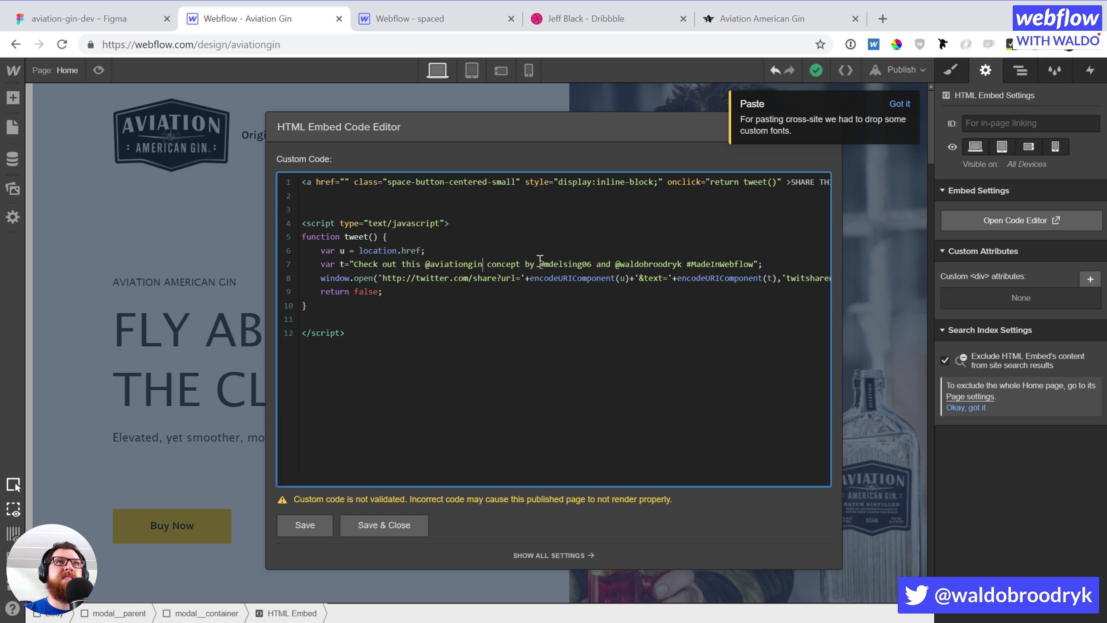
Load twitter.com in the spare browser tab
click(440, 17)
click(482, 42)
text(tw)
key(Return)
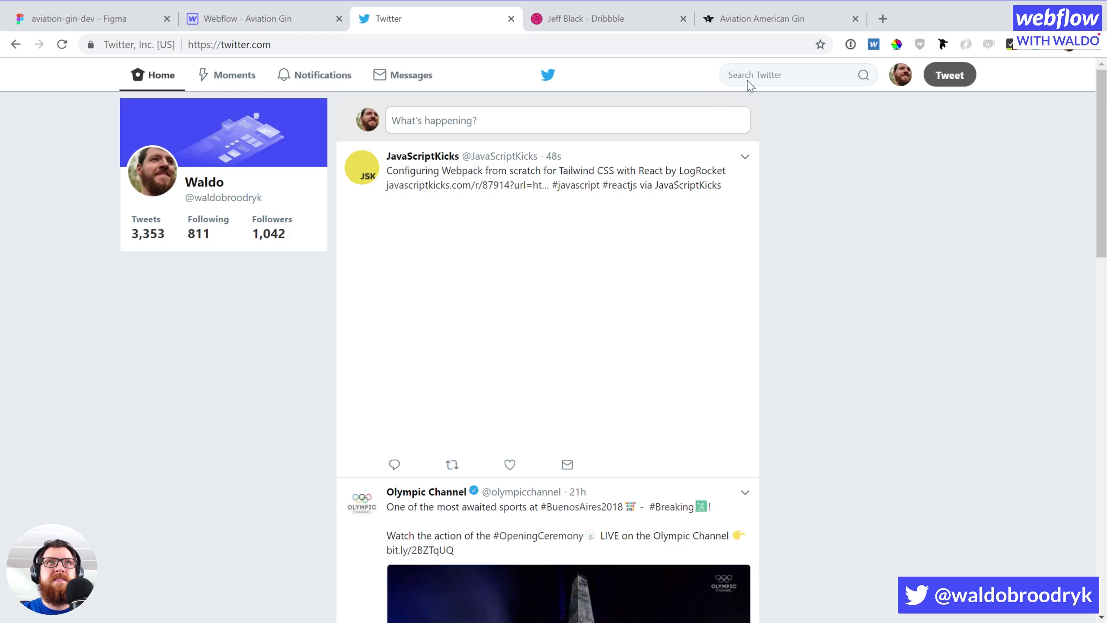
click(754, 73)
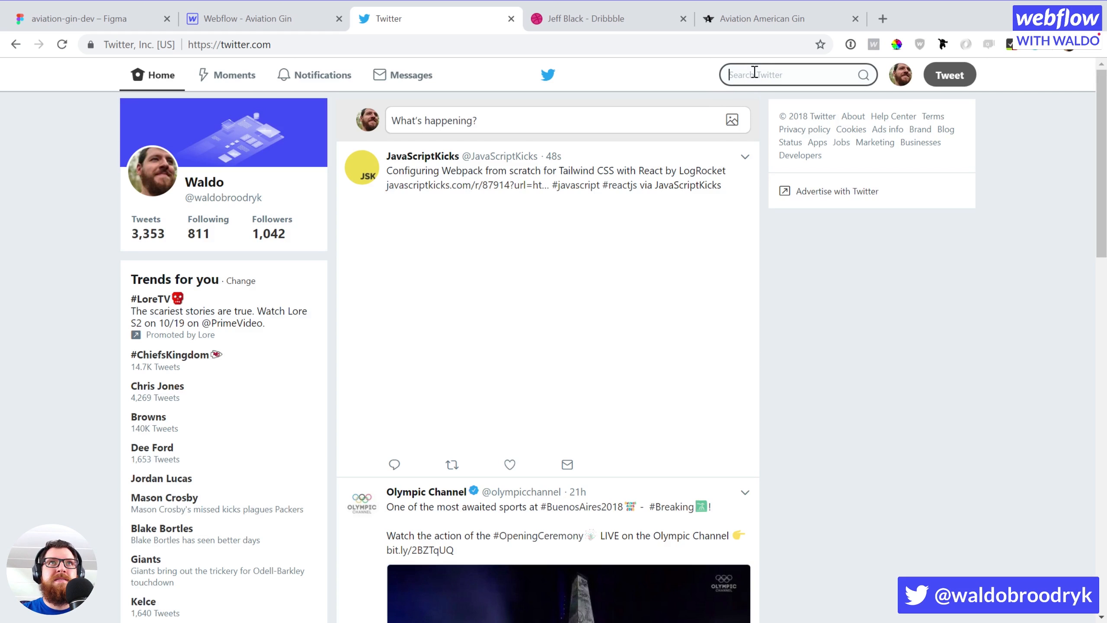
text(aviati)
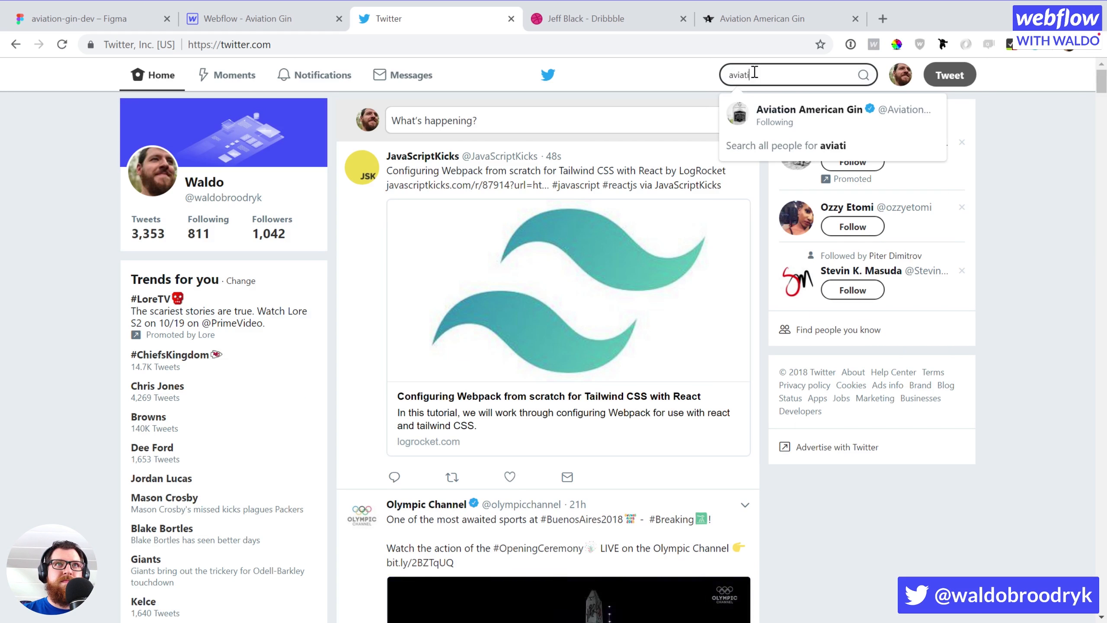
click(821, 254)
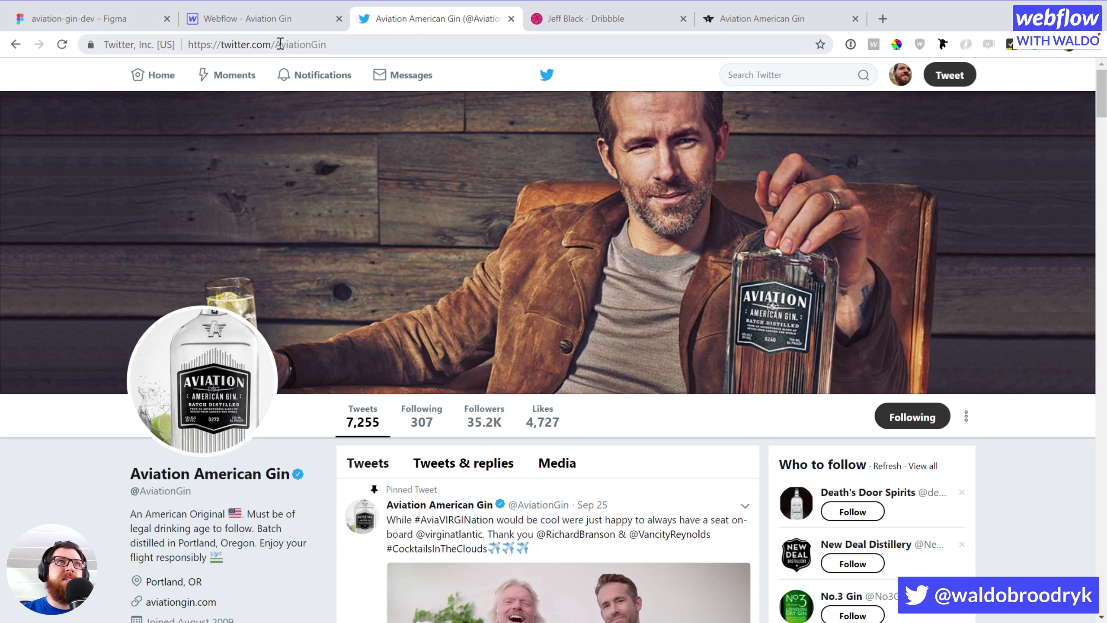
double_click(277, 44)
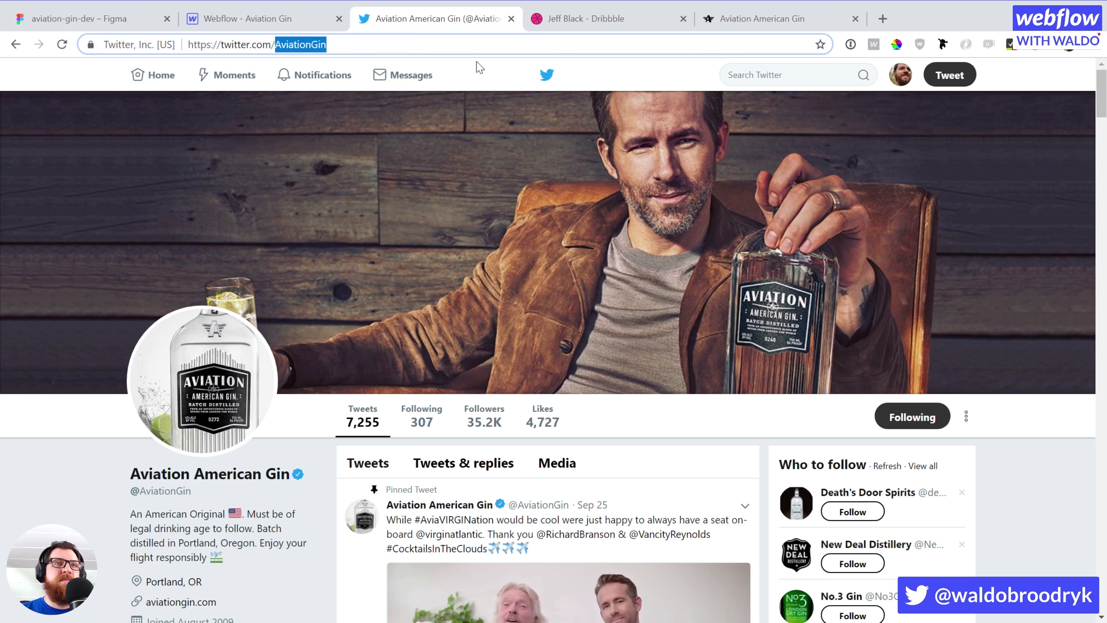
click(246, 18)
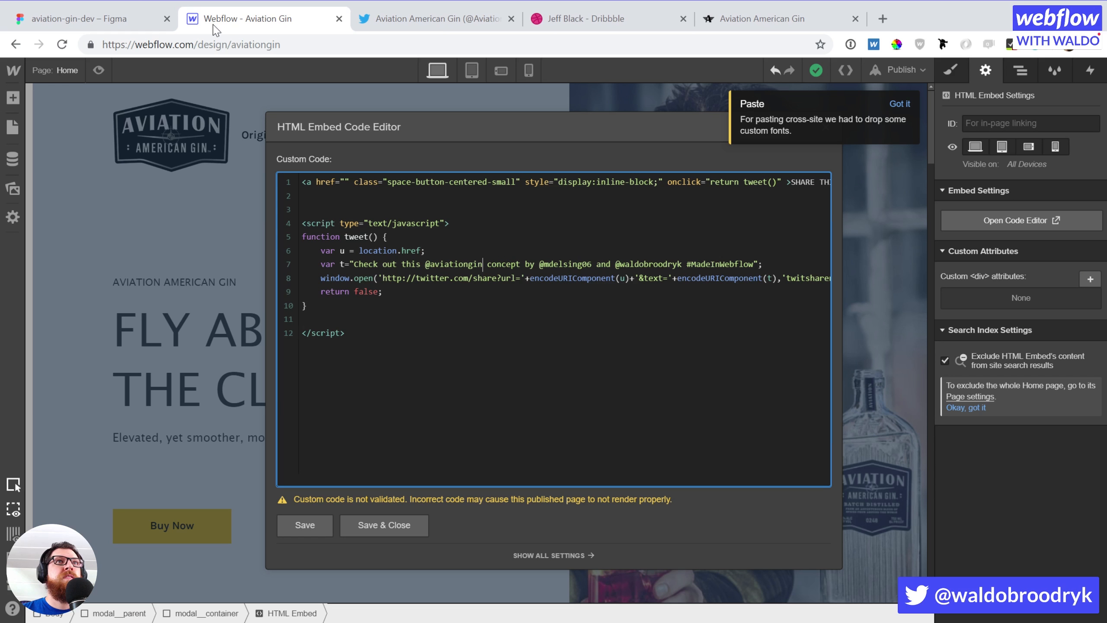
double_click(431, 264)
text(AviationGin)
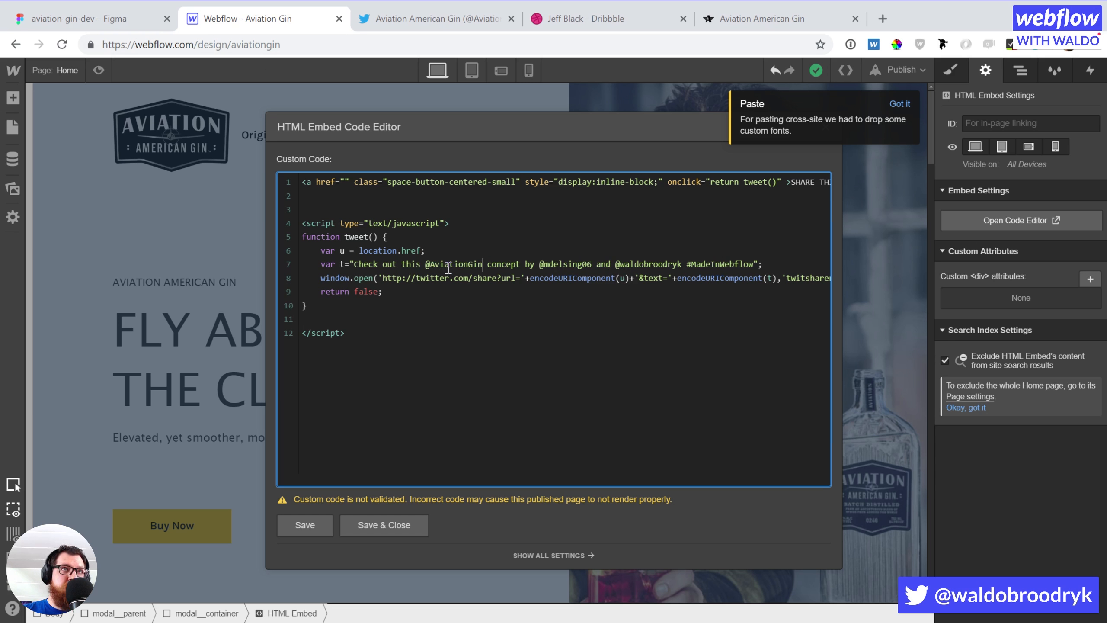
click(488, 266)
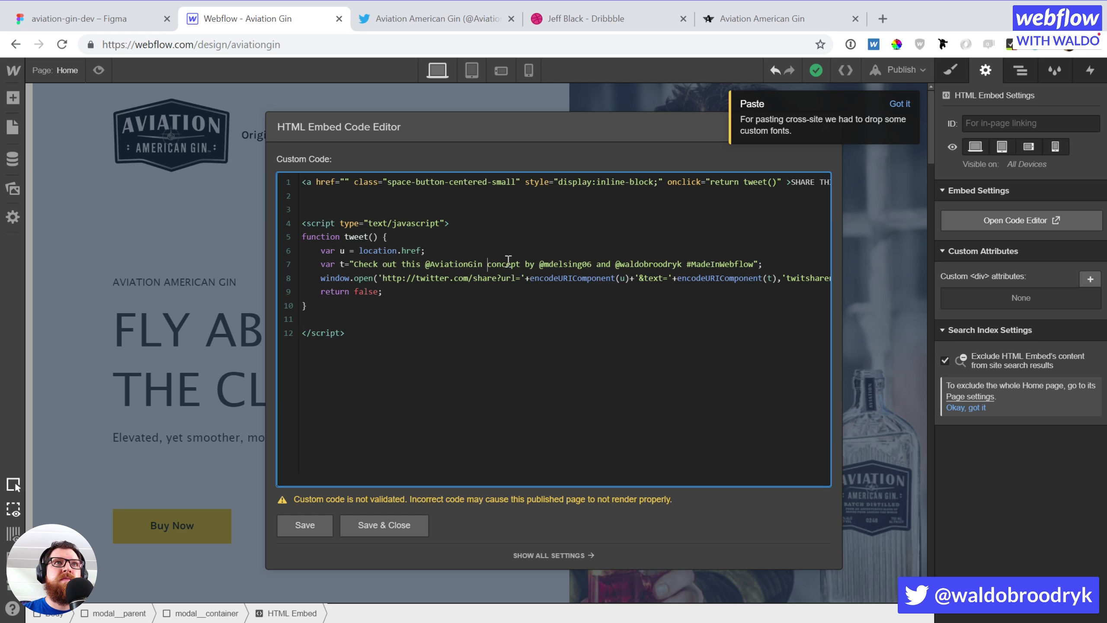
text(website concept )
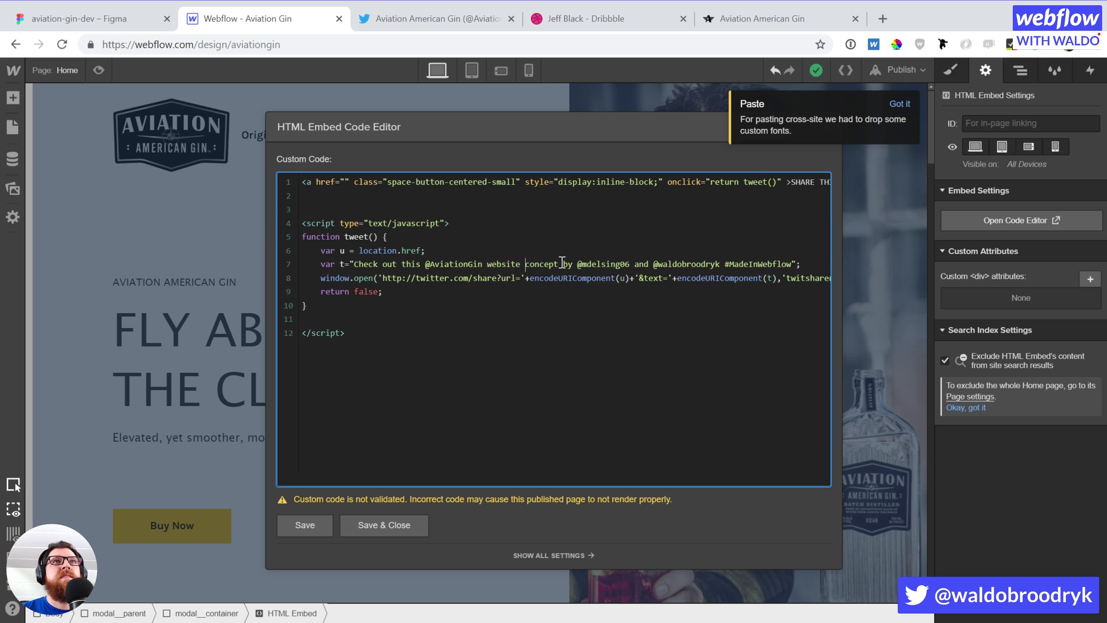
text(design by)
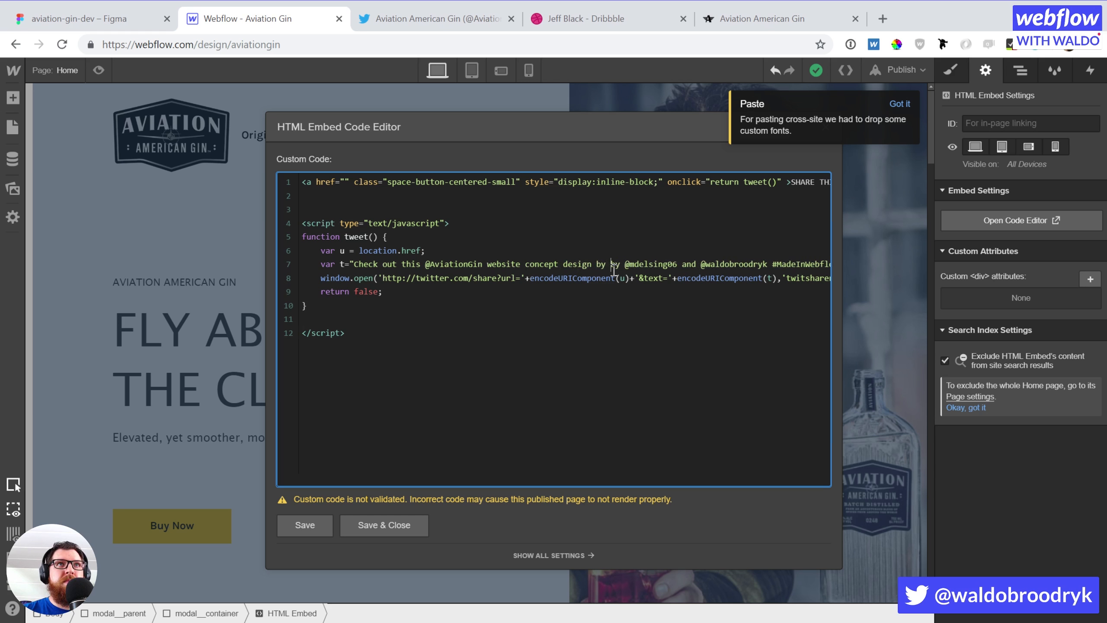
key(BackSpace)
key(BackSpace)
key(BackSpace)
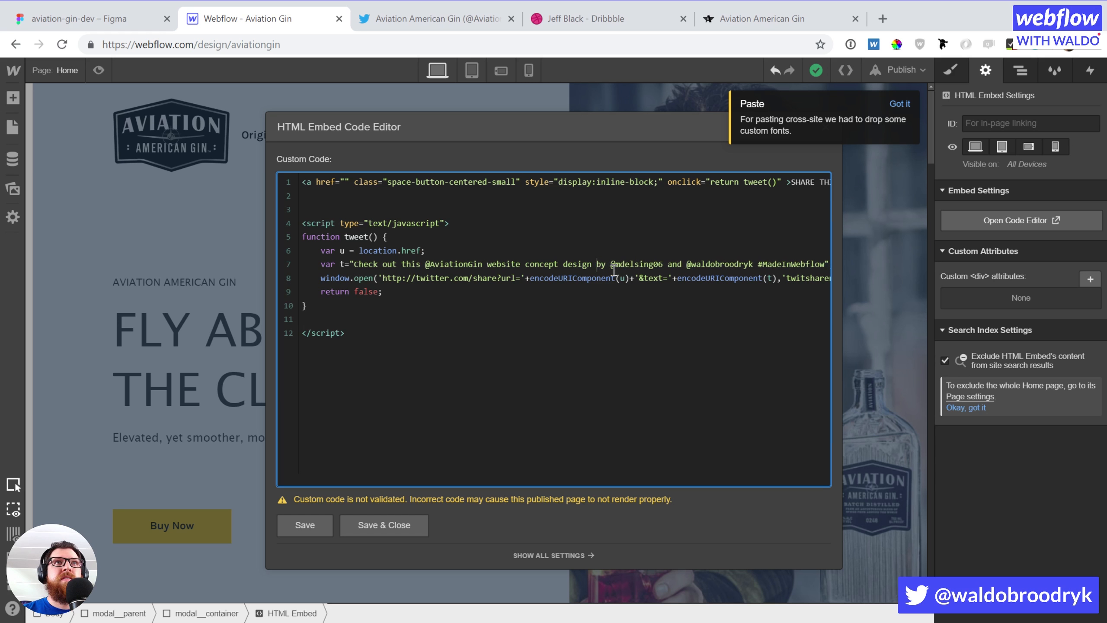
click(449, 19)
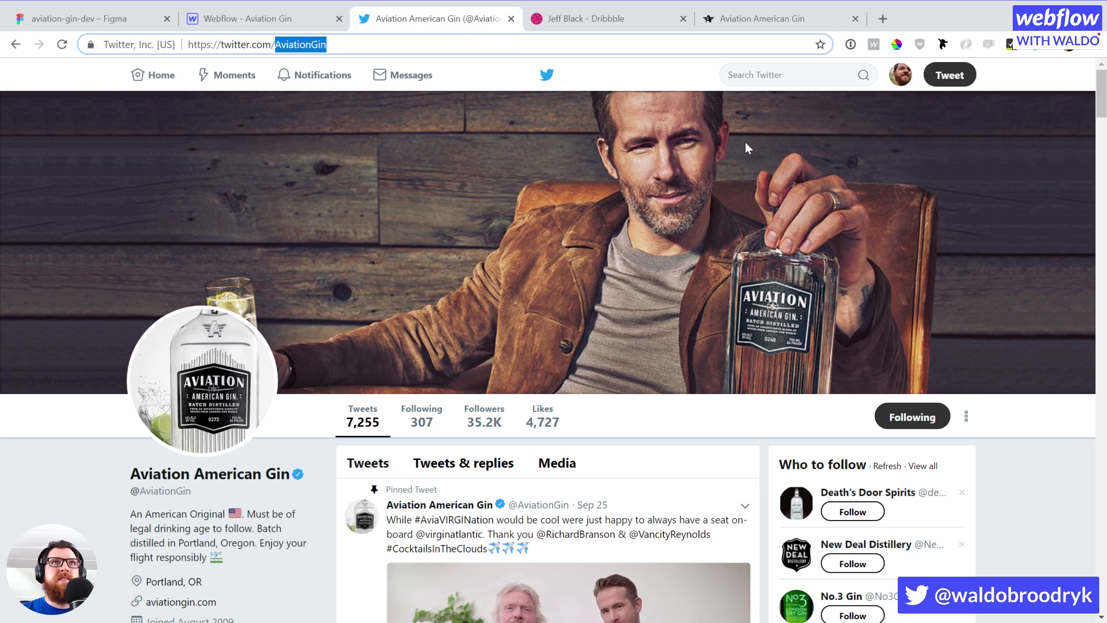
Find the credited designer's Twitter profile and copy his handle from the address bar
click(754, 78)
text(jeff b)
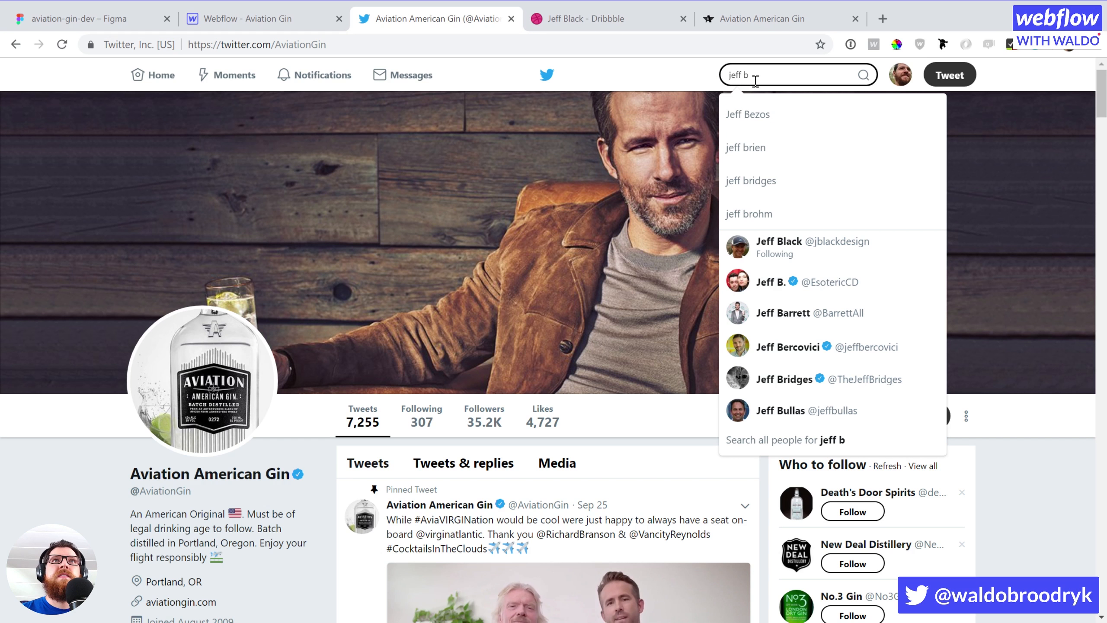
click(874, 264)
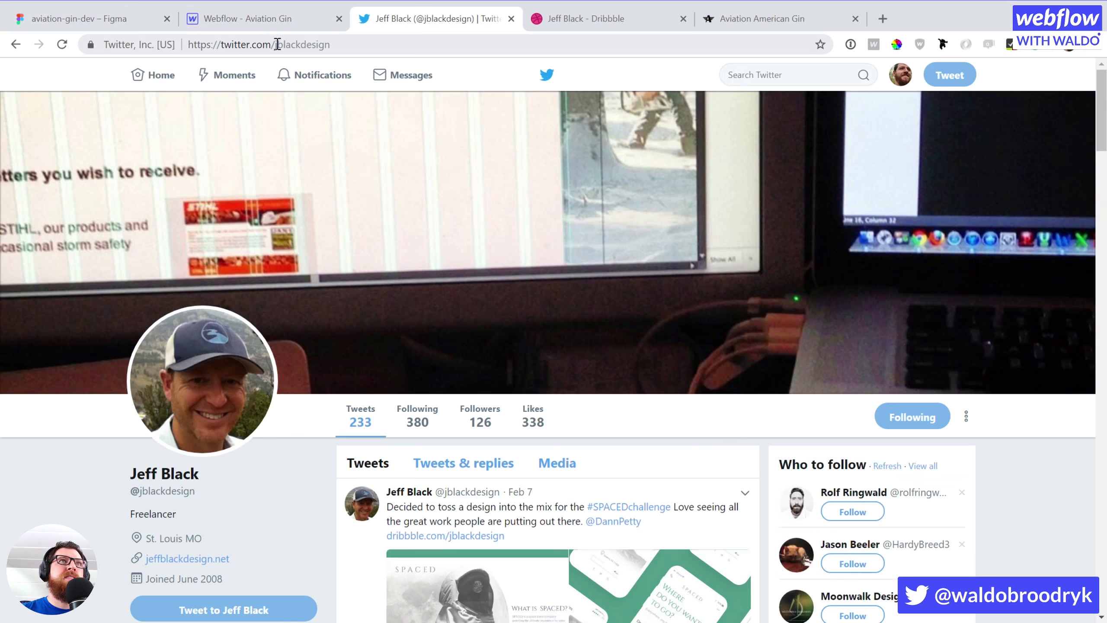
drag(277, 44, 348, 44)
key(ctrl+c)
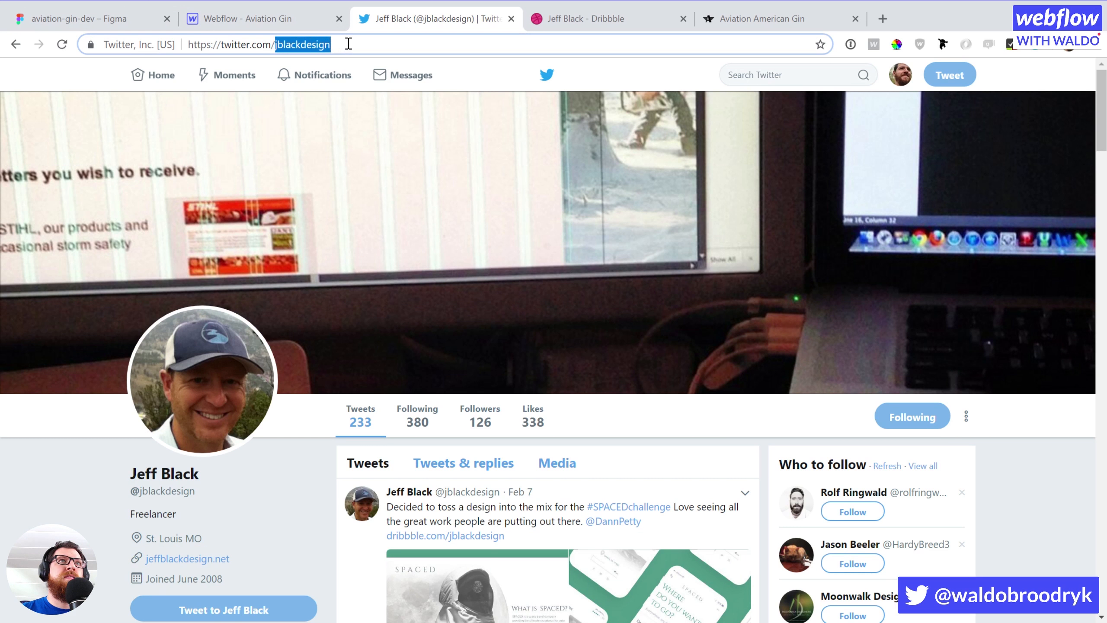
click(271, 19)
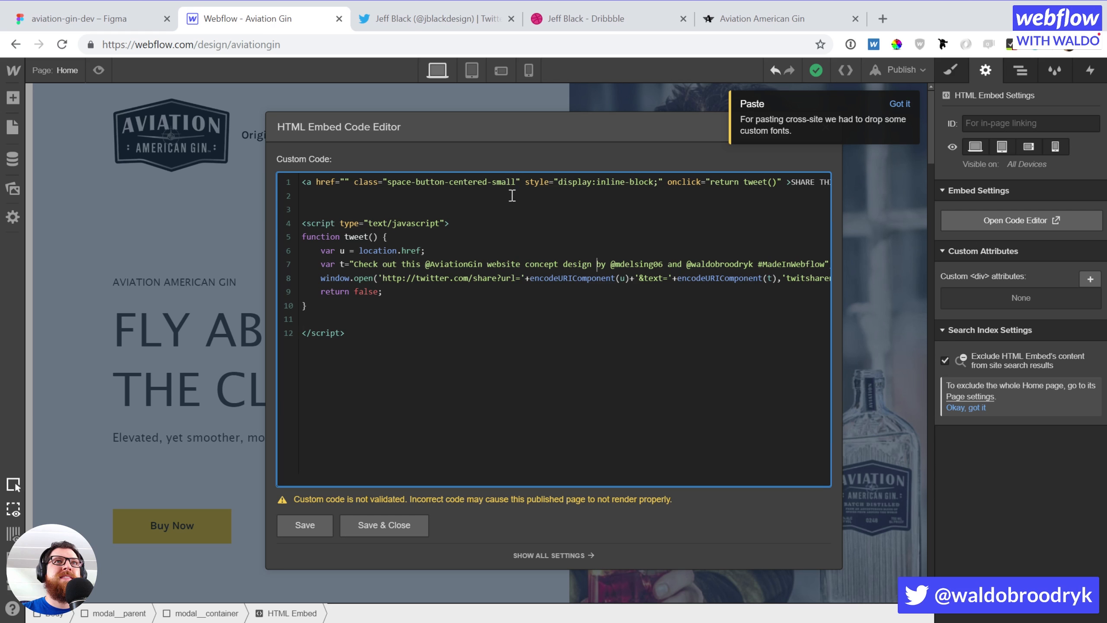
Replace the old handle on line 7 of the tweet with the designer's Twitter handle, then save the embed code
drag(621, 262, 664, 267)
key(BackSpace)
key(BackSpace)
key(ctrl+v)
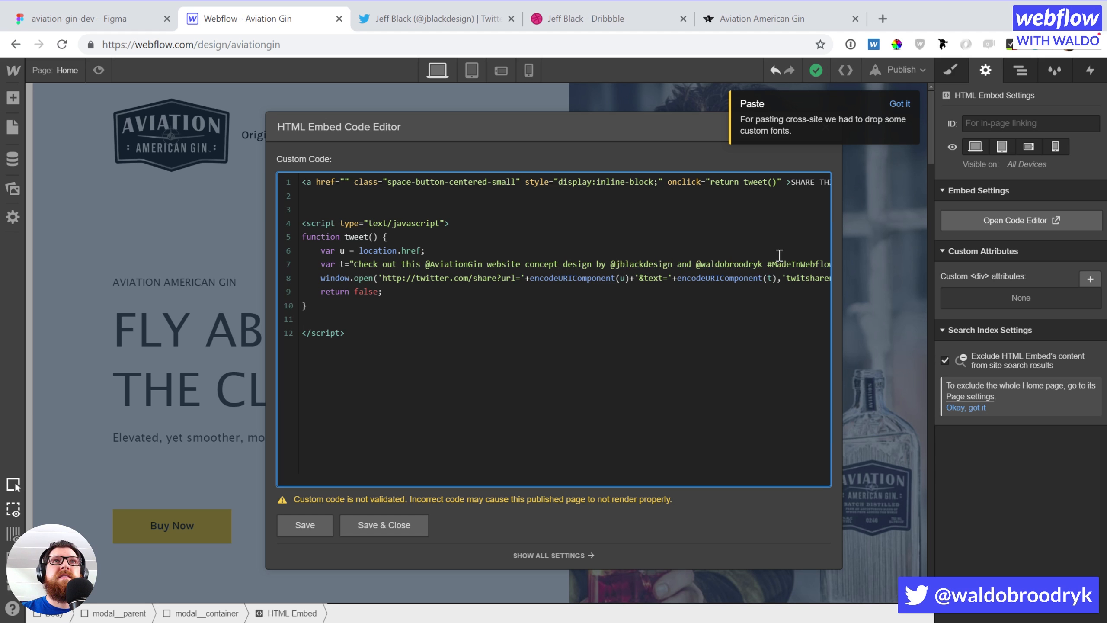
drag(768, 265, 830, 265)
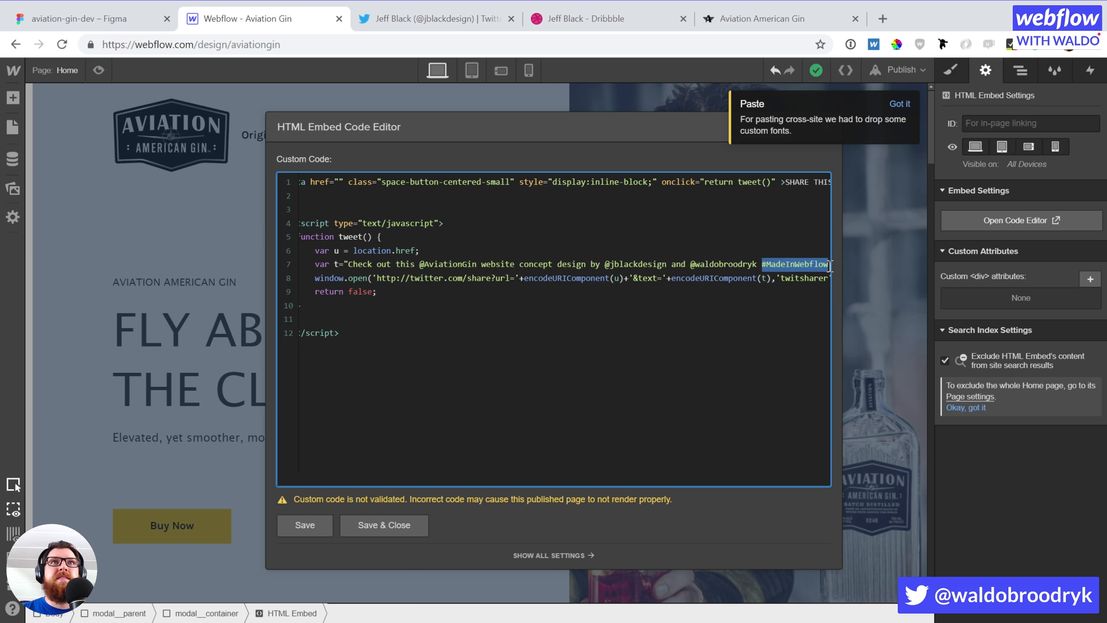
click(797, 265)
click(556, 227)
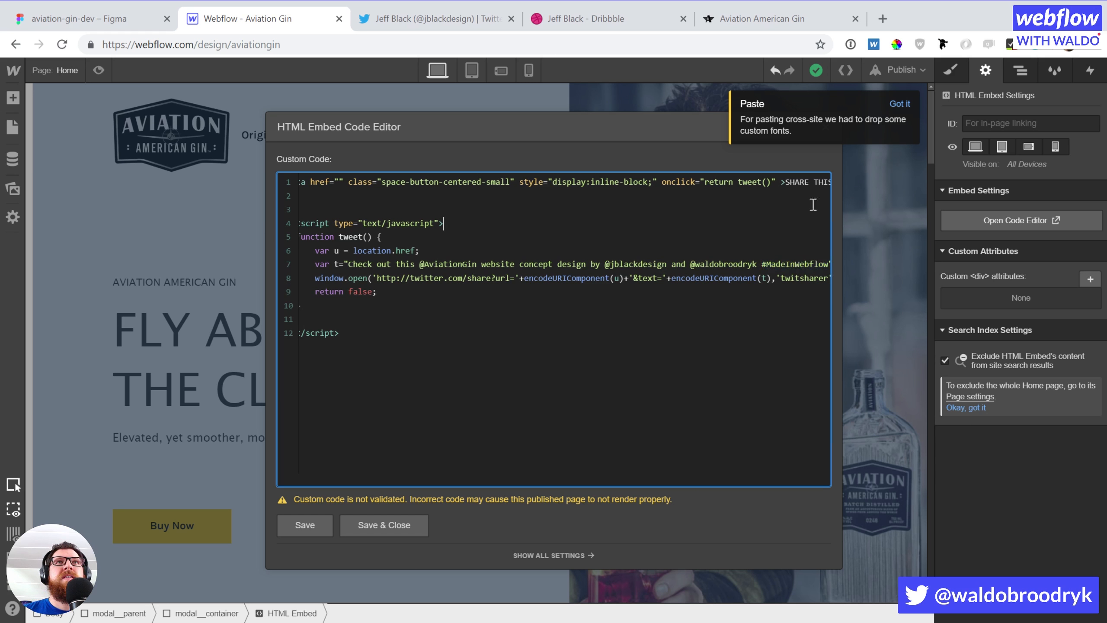
drag(785, 181, 827, 179)
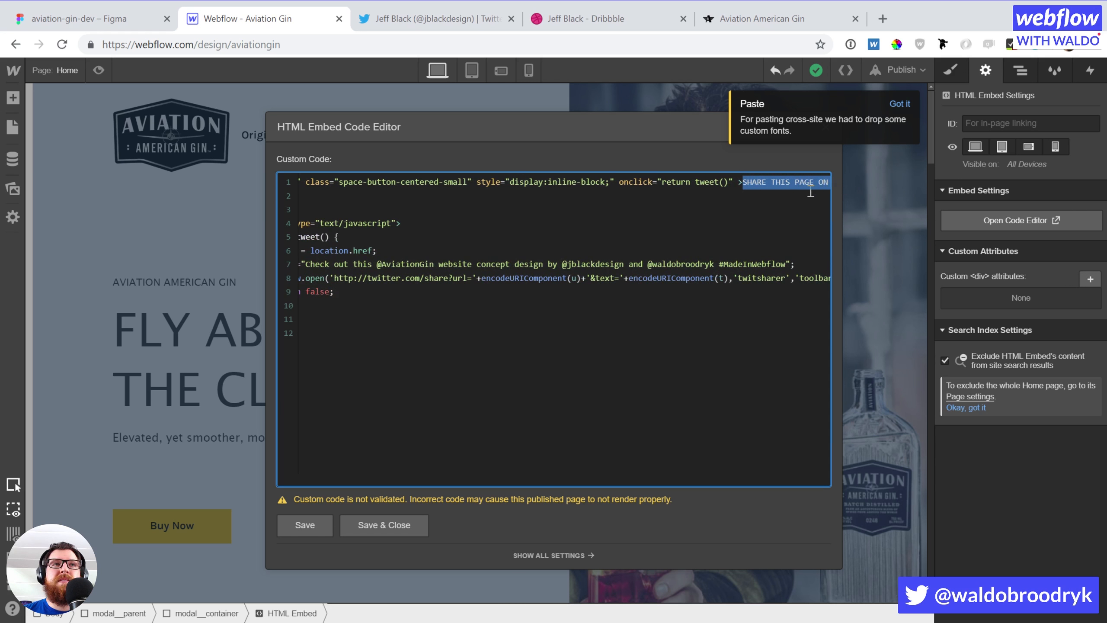
click(414, 522)
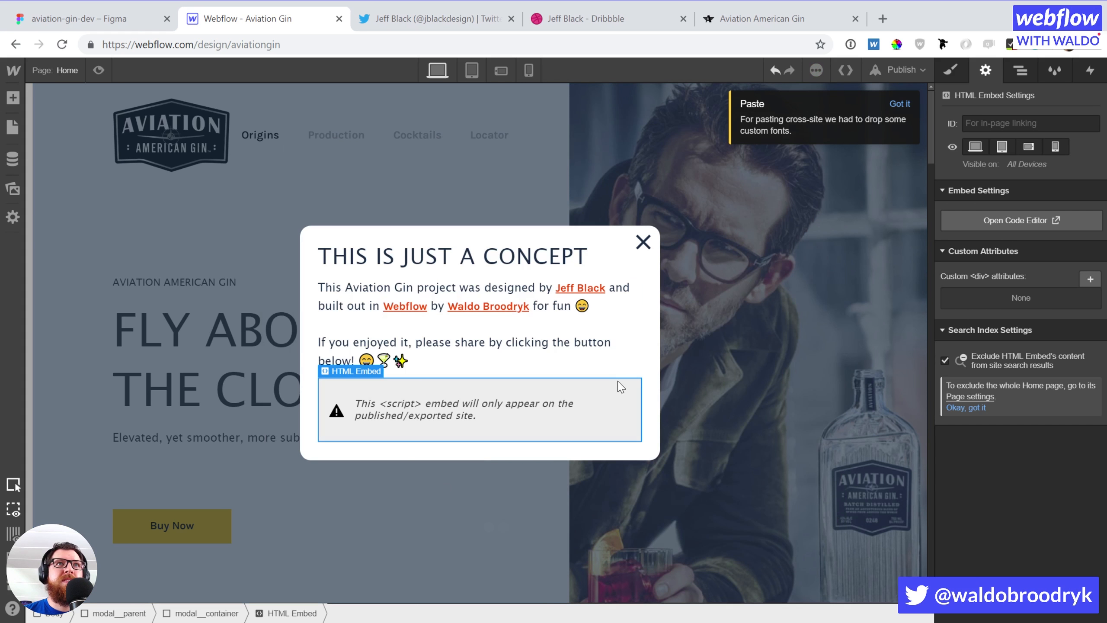
Change the share link's class in the embed code from space-button-centered-small to 'button'
double_click(557, 420)
drag(387, 185, 515, 177)
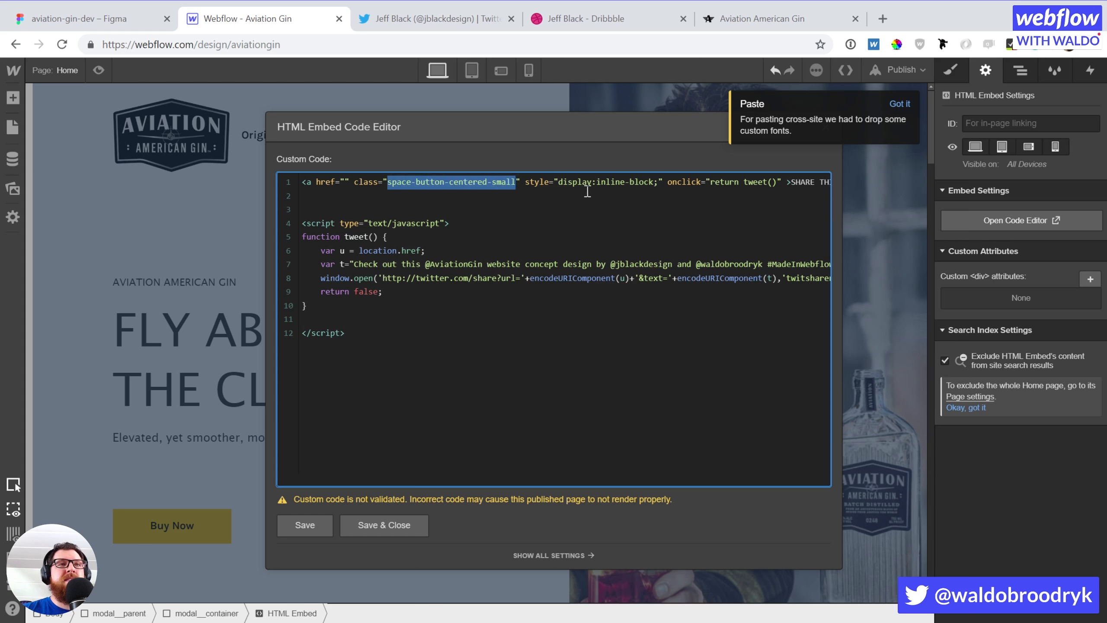
text(button)
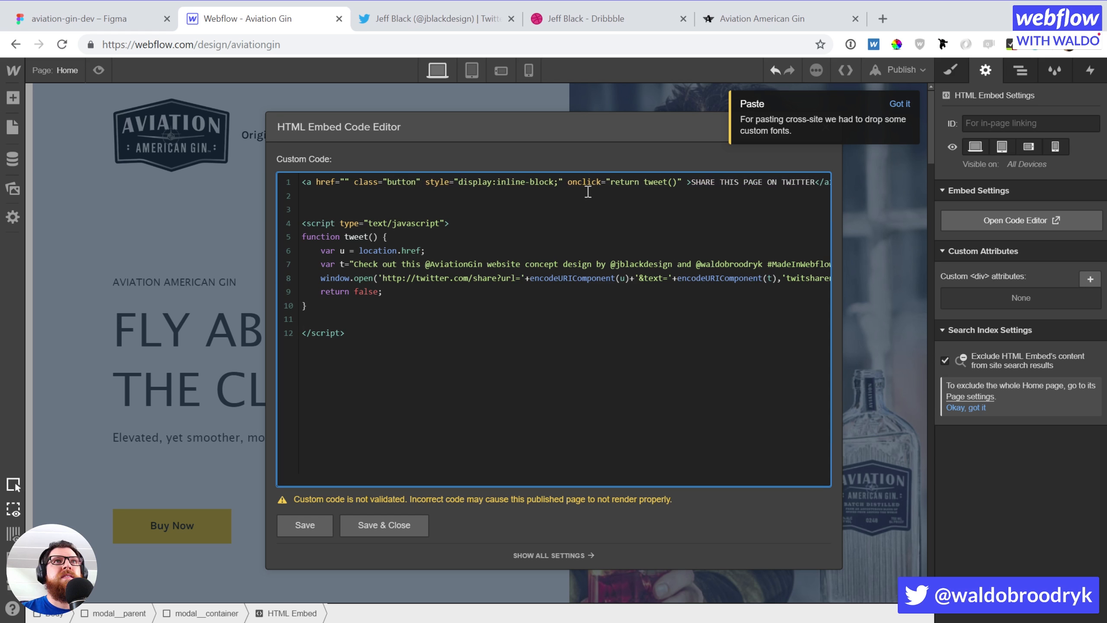
click(374, 525)
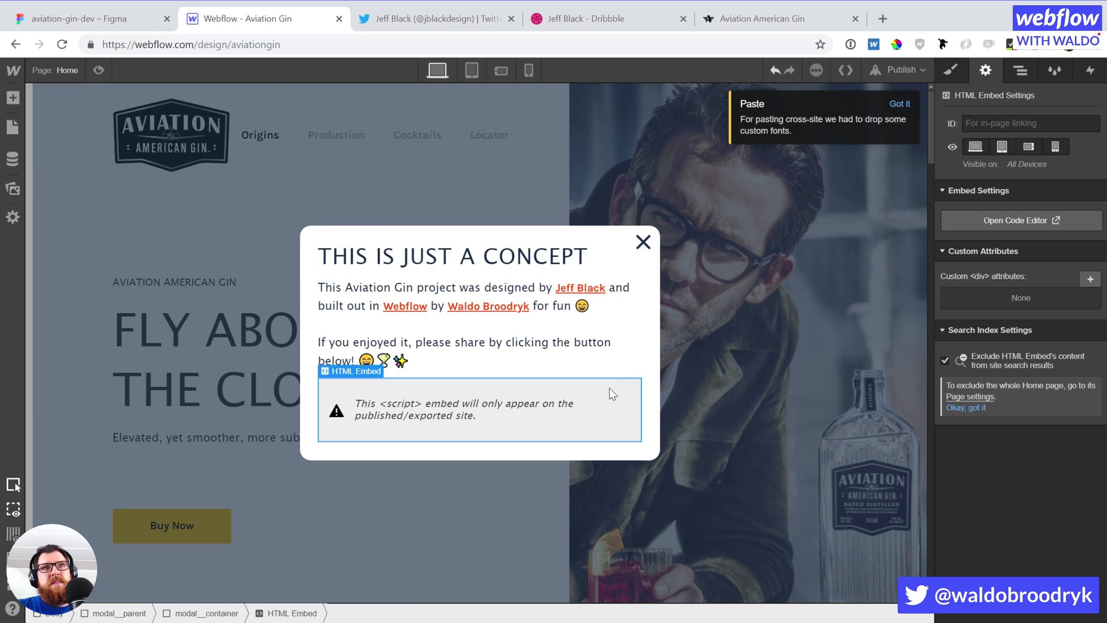
Add a test Button below the embed with the classes 'button' and 'full'
key(a)
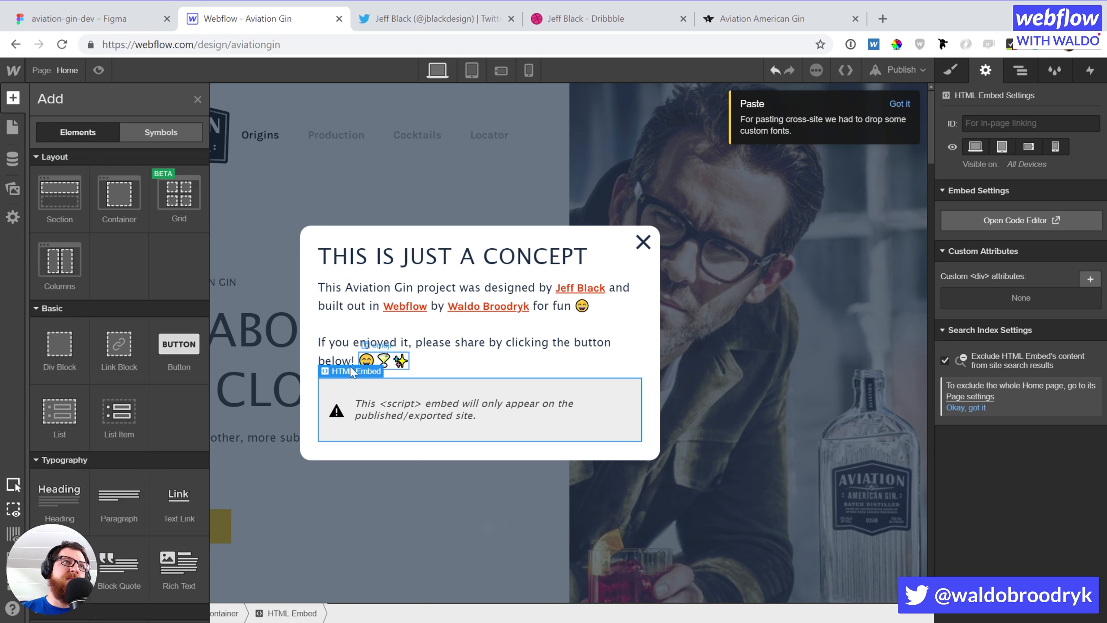
click(180, 364)
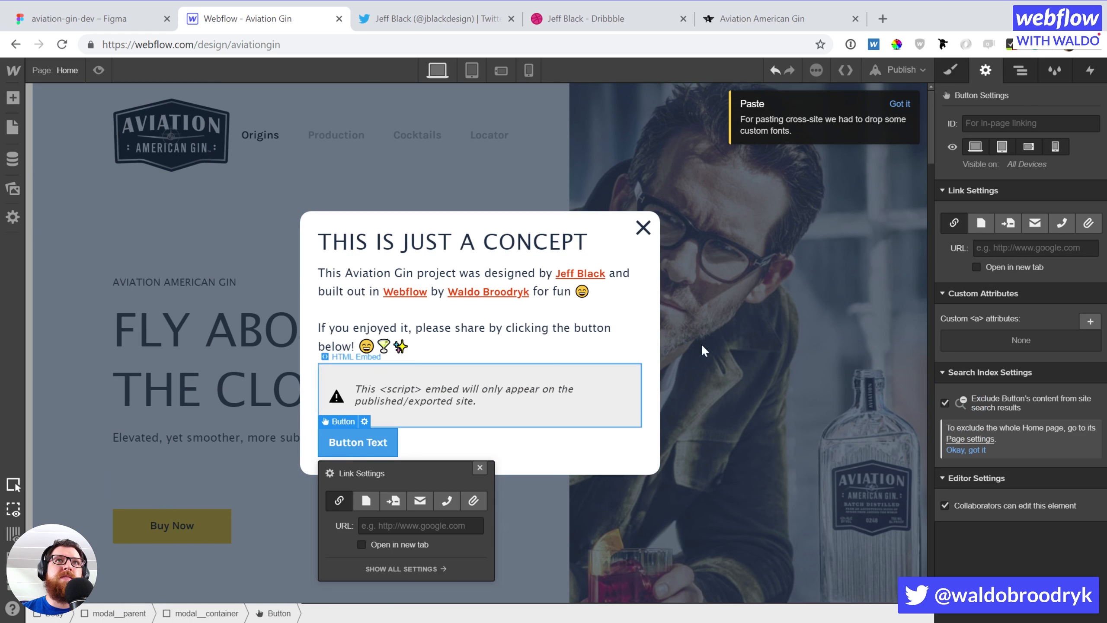
click(997, 136)
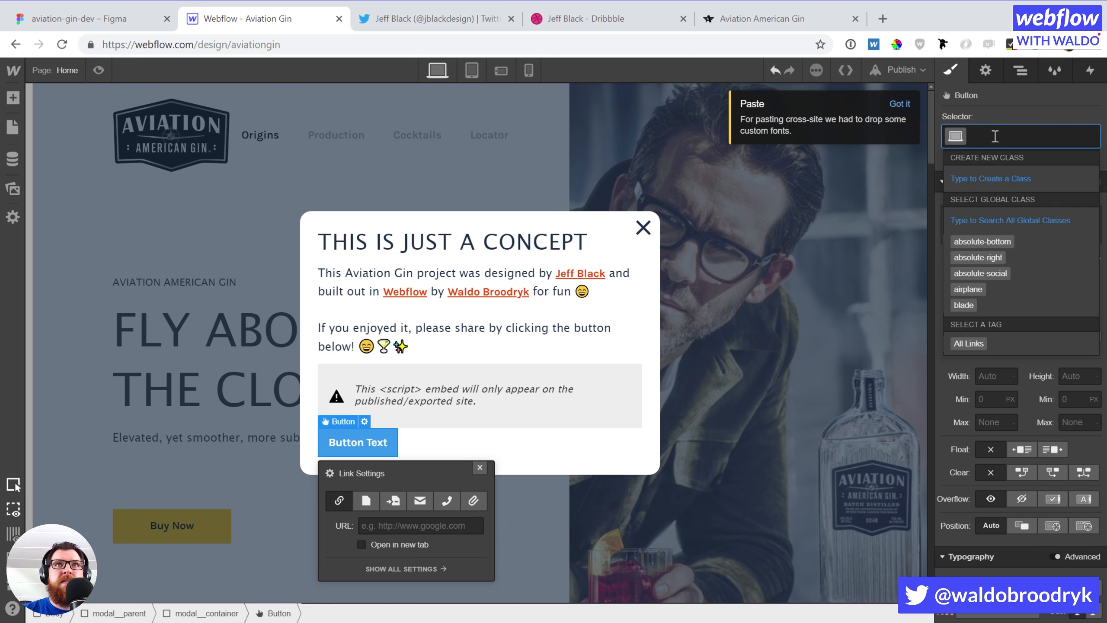
text(button)
key(Return)
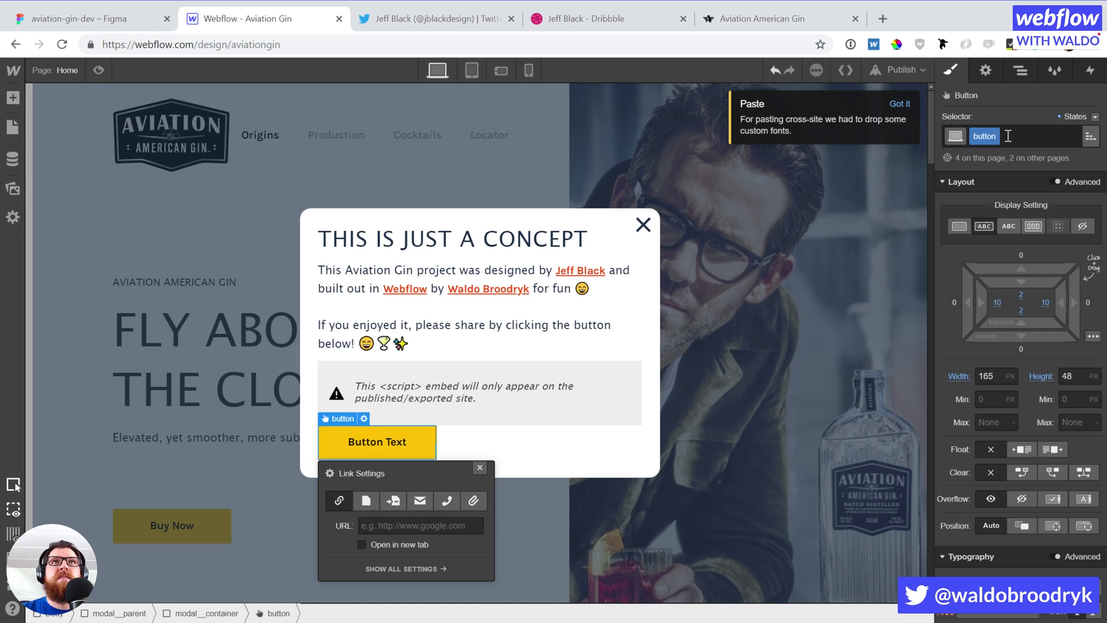
click(1017, 136)
text(full)
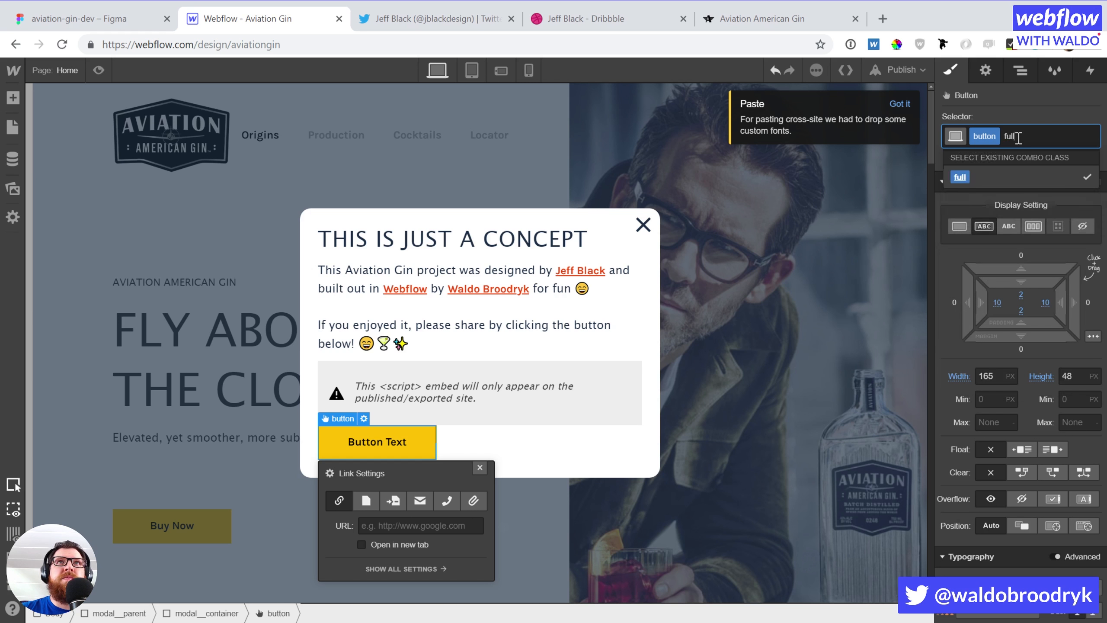
key(Return)
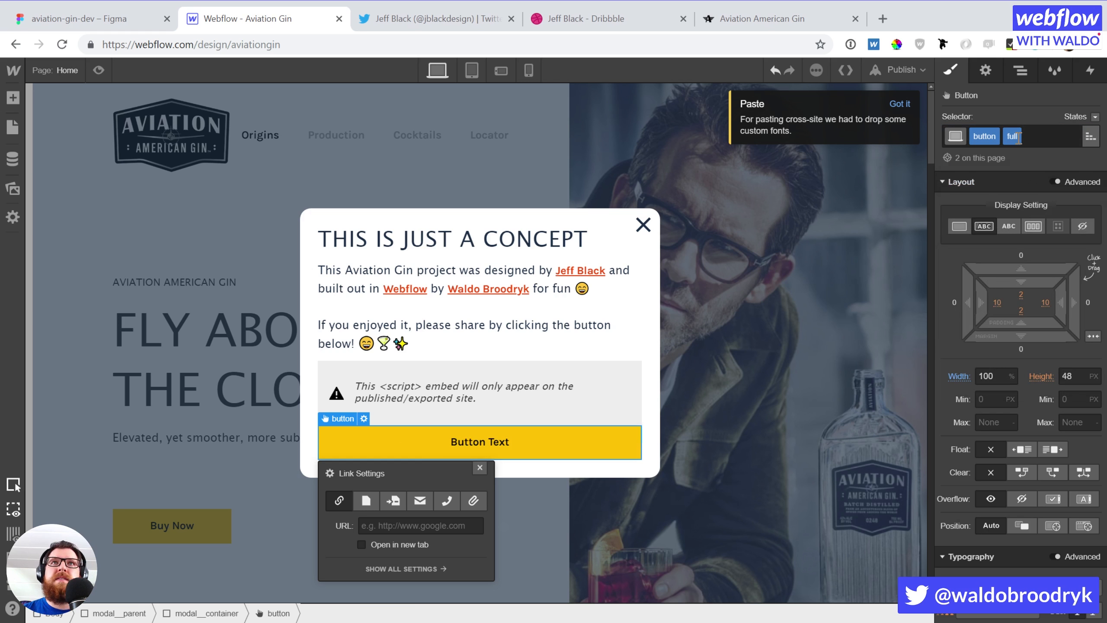
Add 'full' to the embed link's class, save the code, and select the test button
double_click(416, 389)
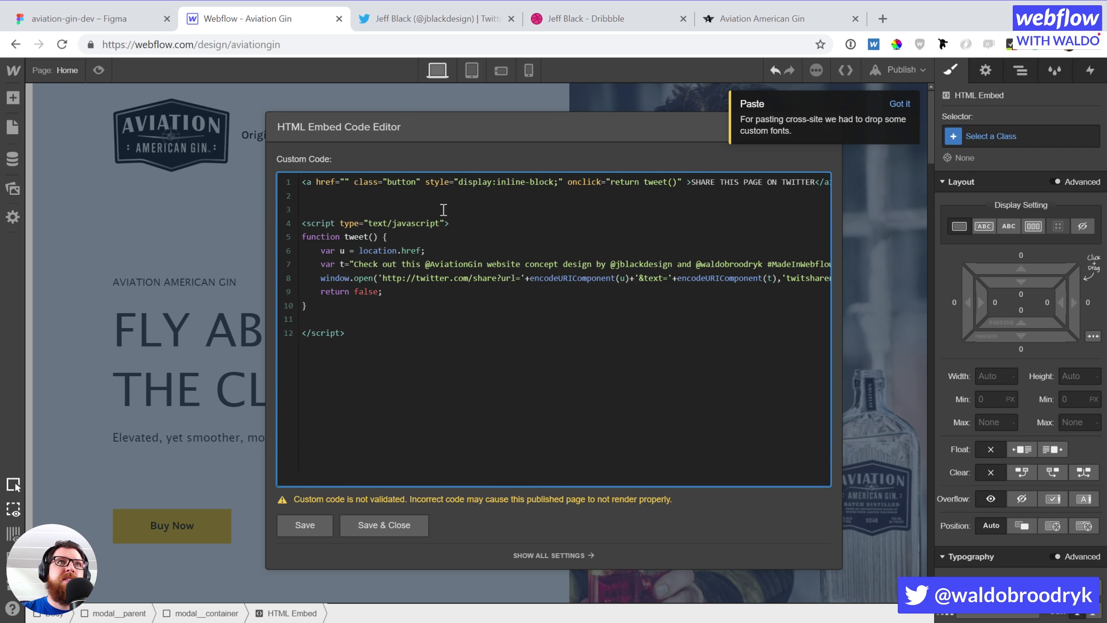
text(full)
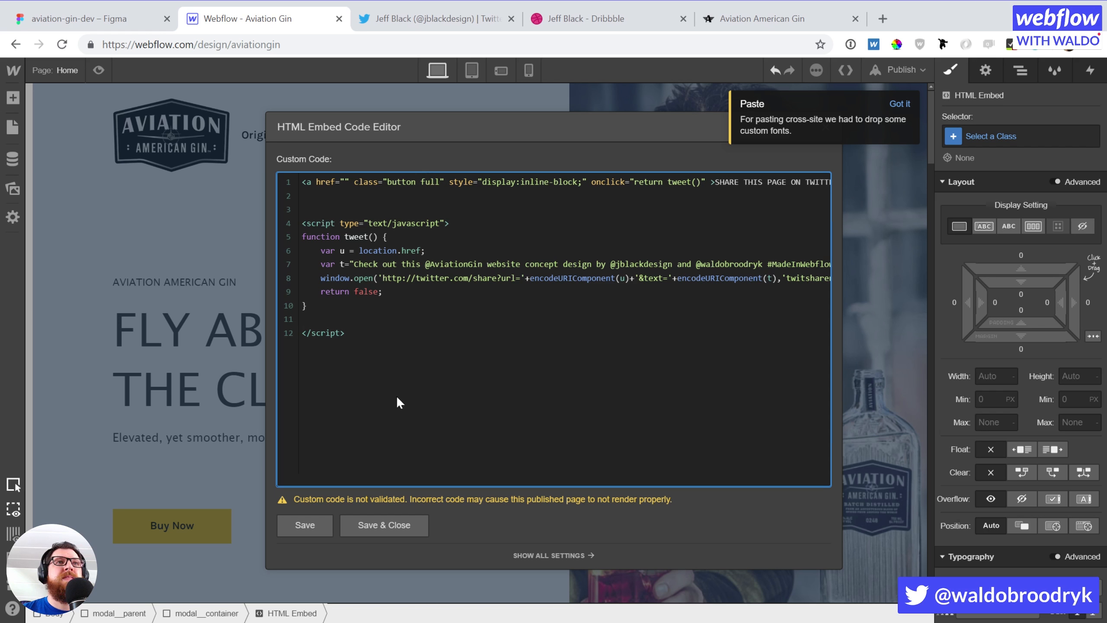
click(366, 527)
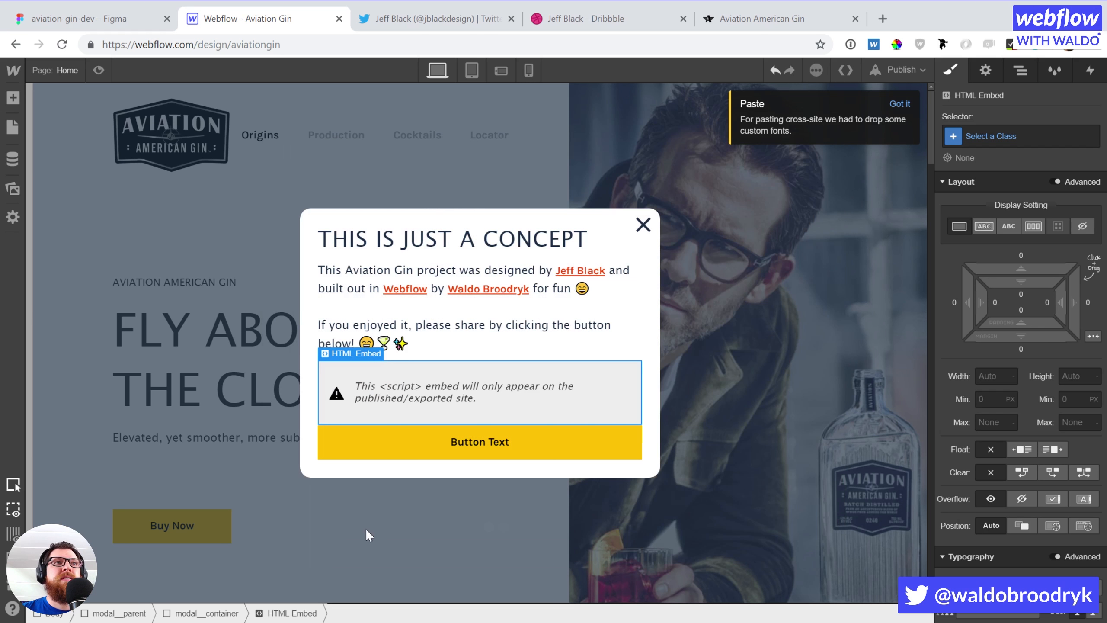
click(443, 443)
Delete the test button and remove the close button's modal_parent and modal_container click-trigger replacements
key(Delete)
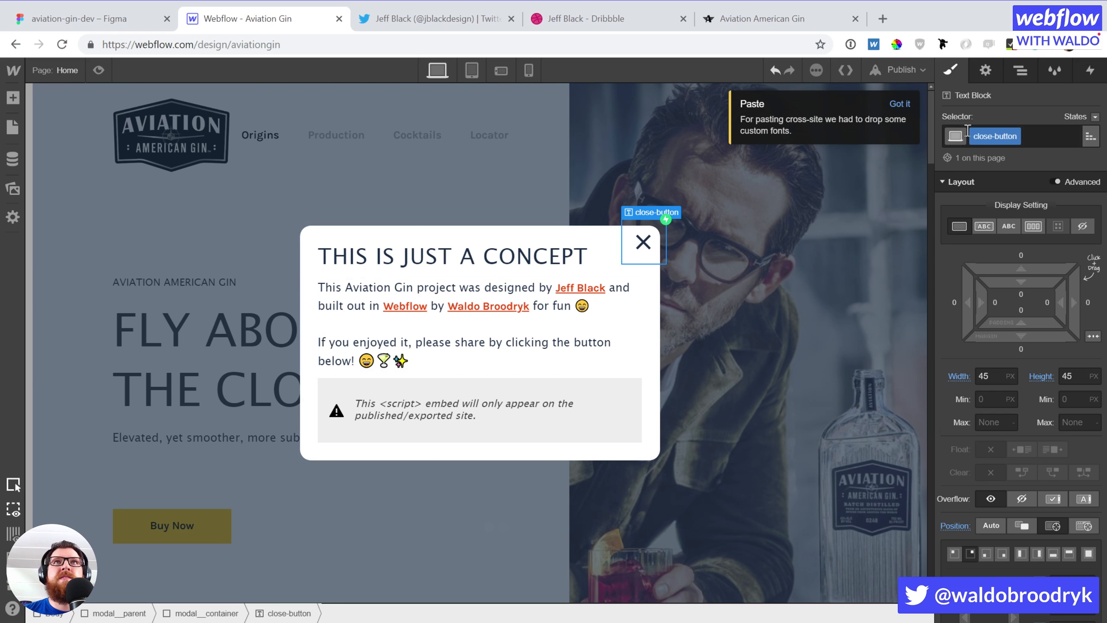
click(1090, 71)
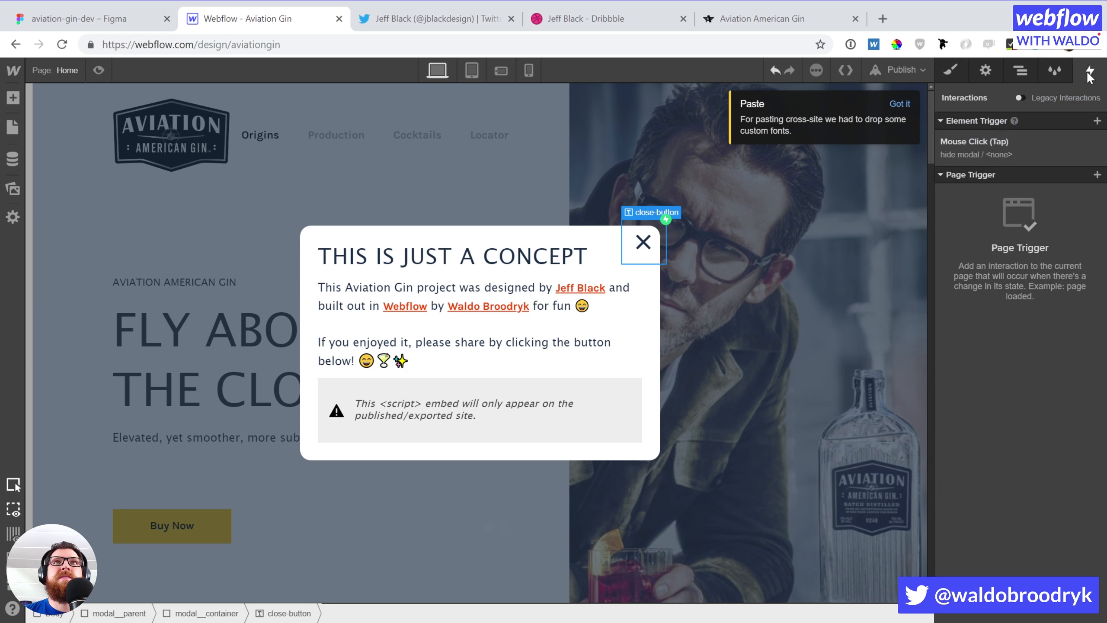
click(1006, 139)
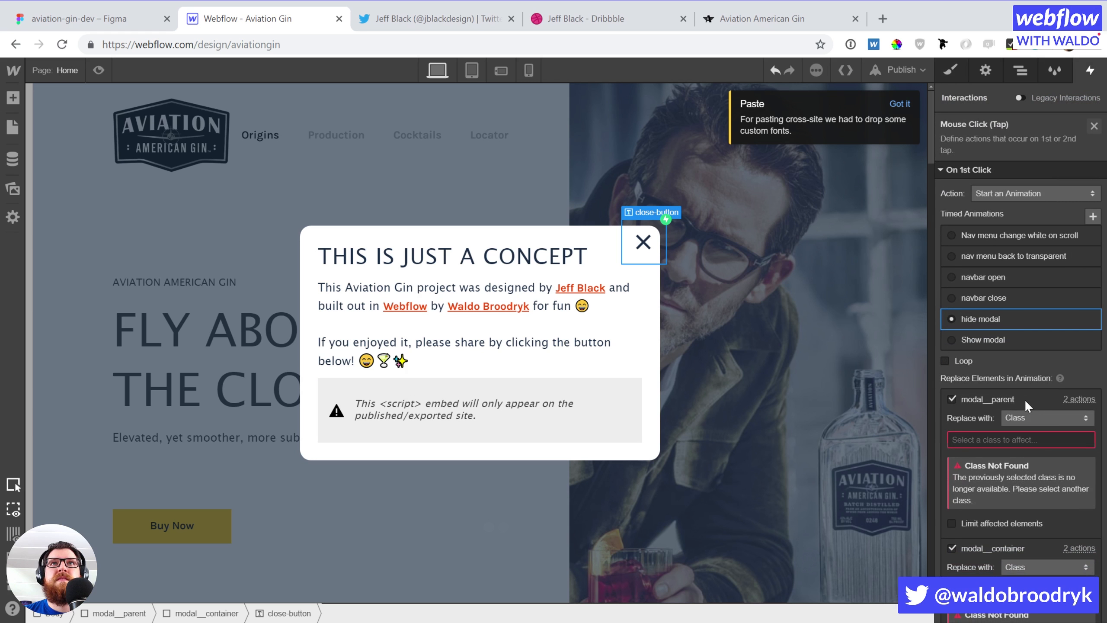
click(952, 398)
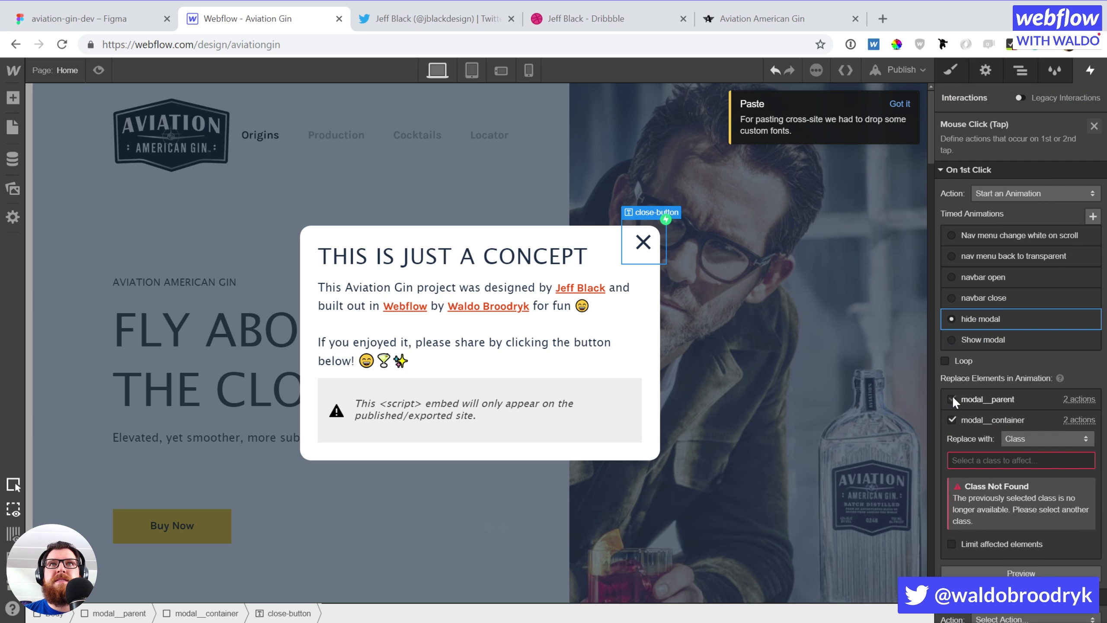
click(951, 419)
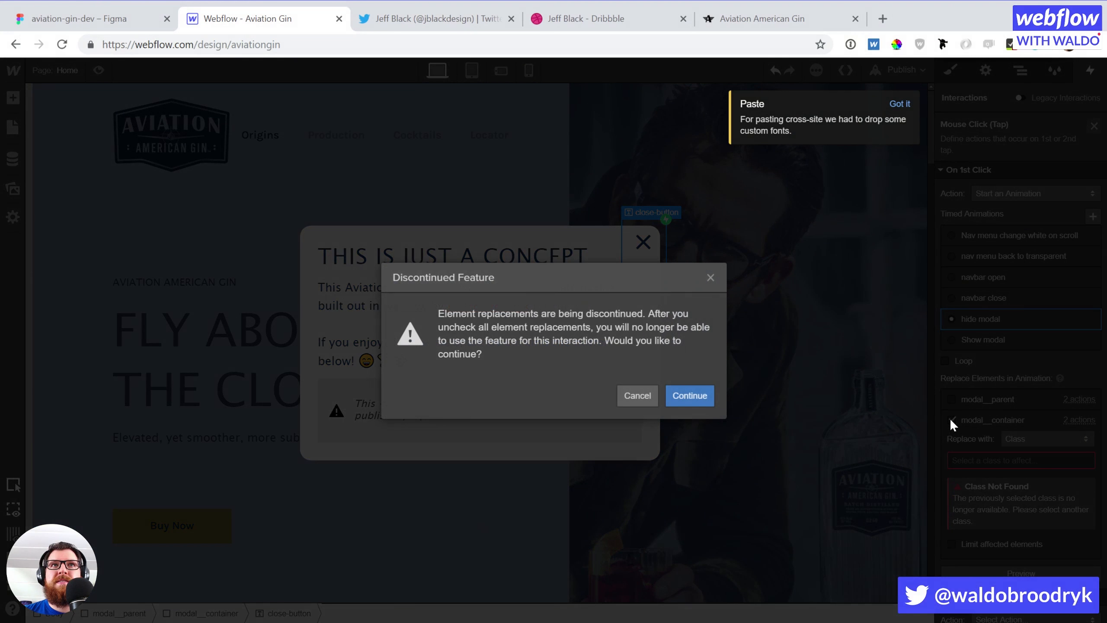
click(689, 396)
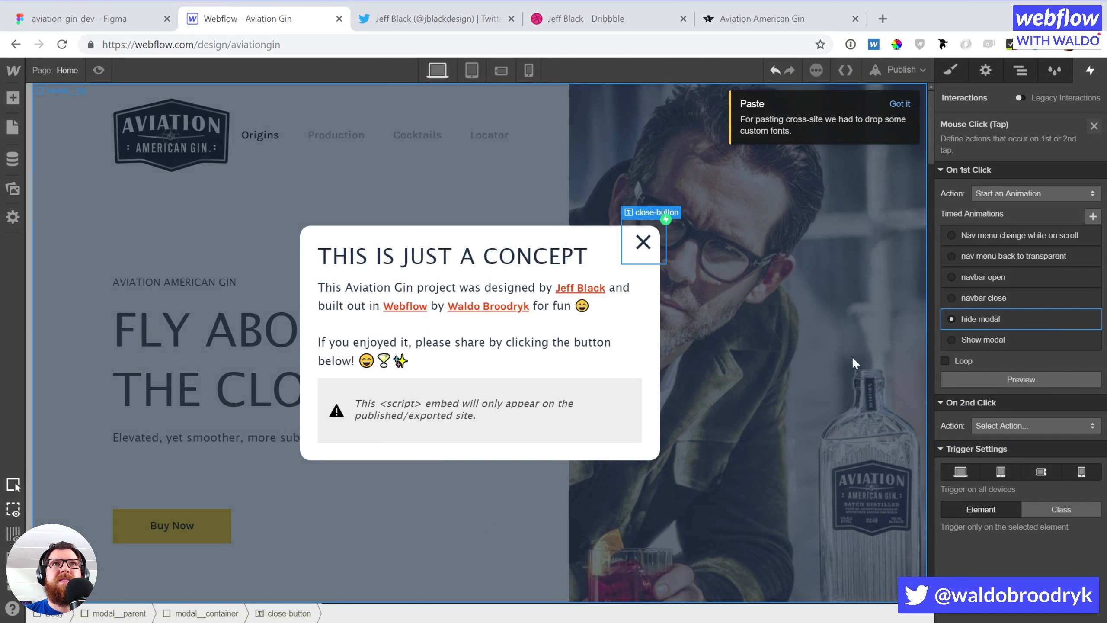
click(1010, 324)
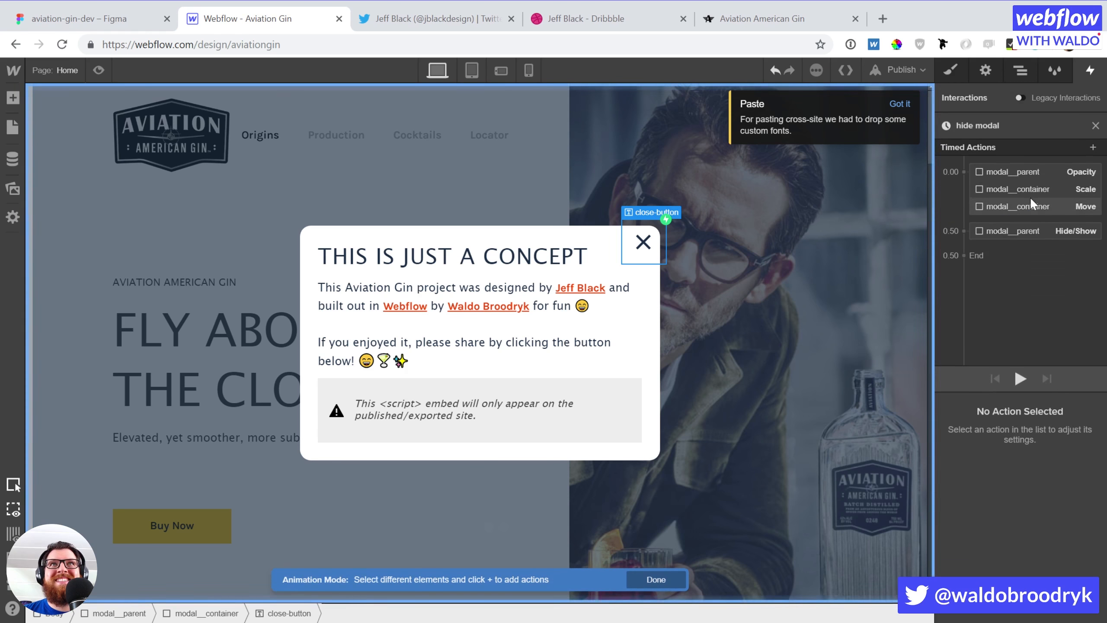
Review the hide modal's Opacity, Move and Hide/Show actions and play a preview
click(1016, 171)
click(1014, 206)
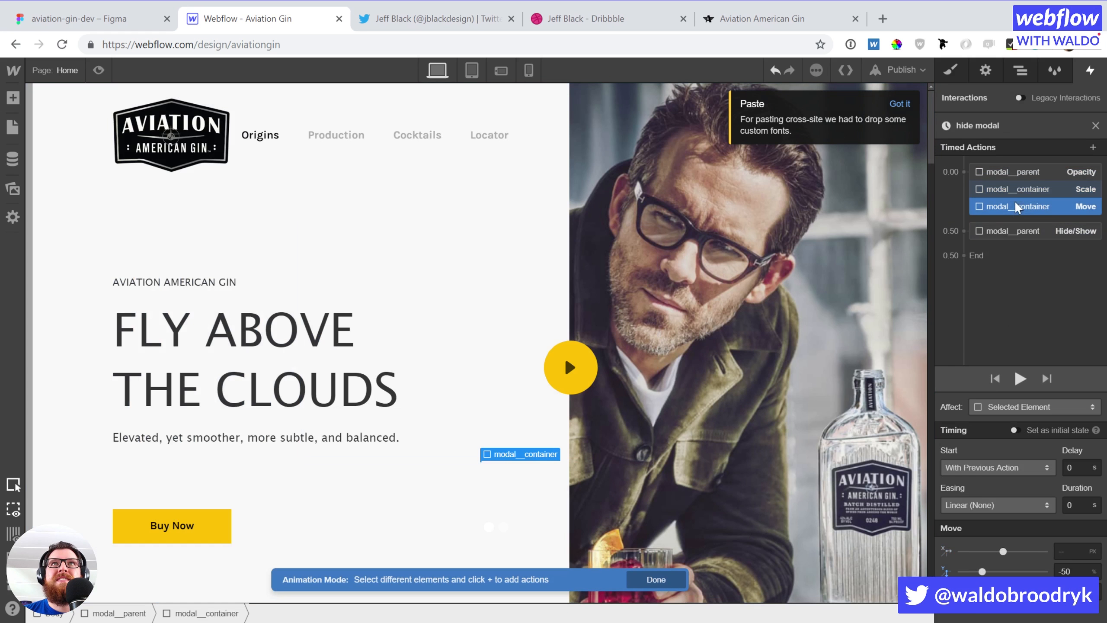
click(1006, 231)
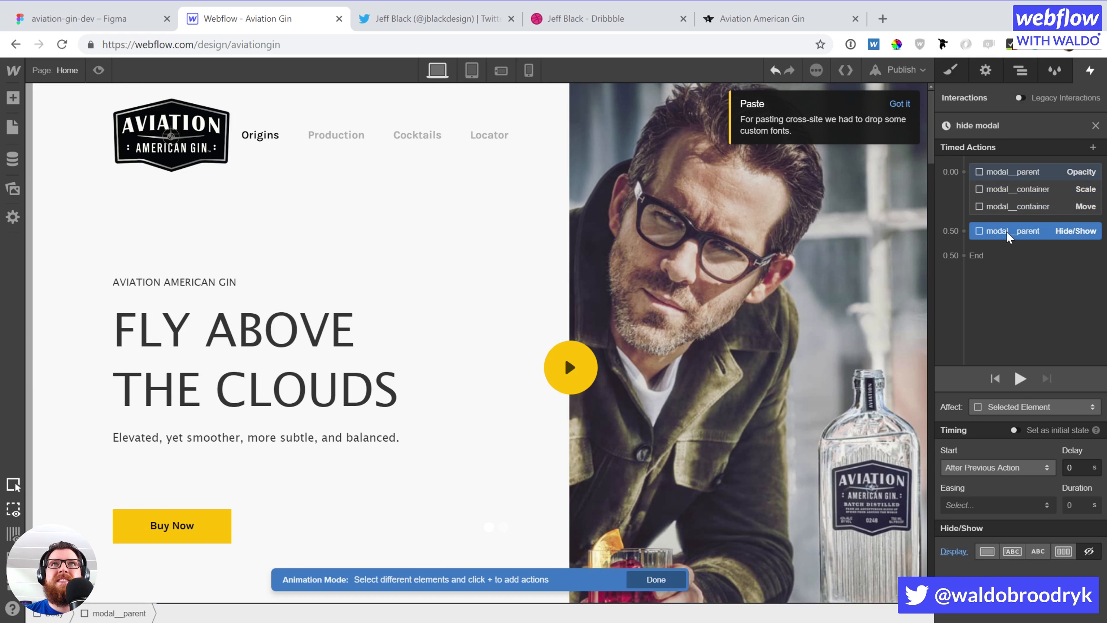
click(1012, 174)
click(1020, 377)
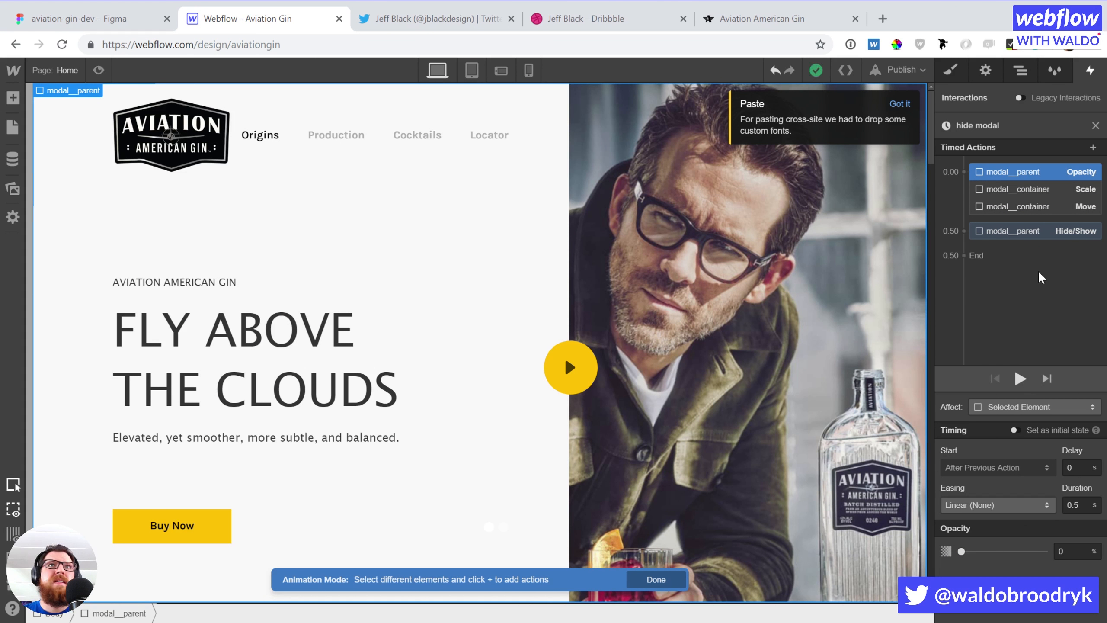
Exit animation editing with the Navigator open and modal_parent selected, the modal visible
click(1024, 74)
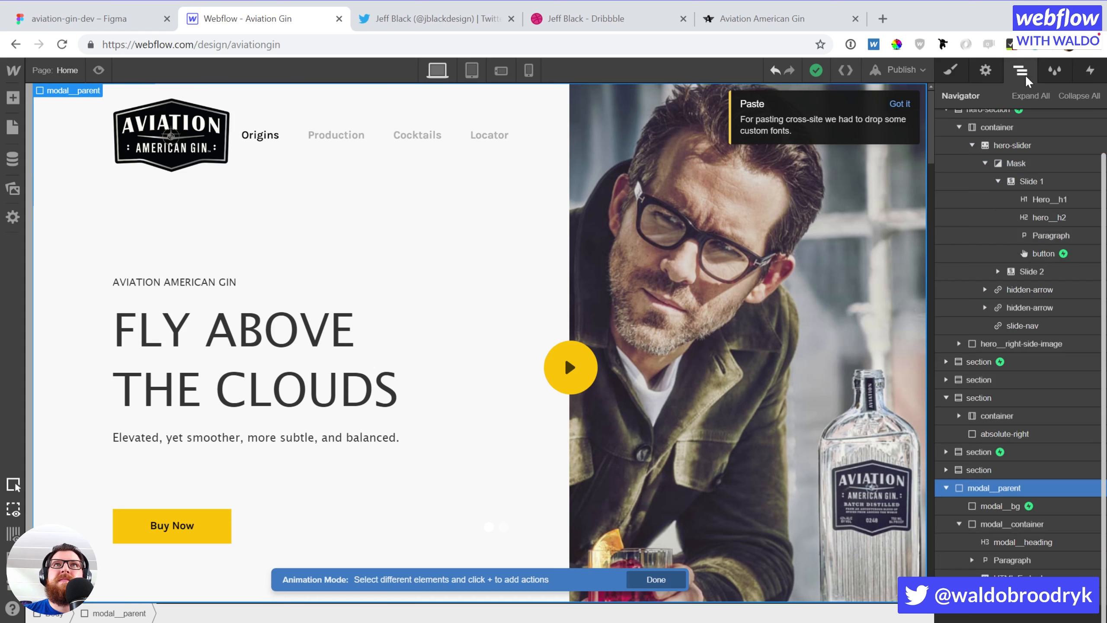
click(946, 488)
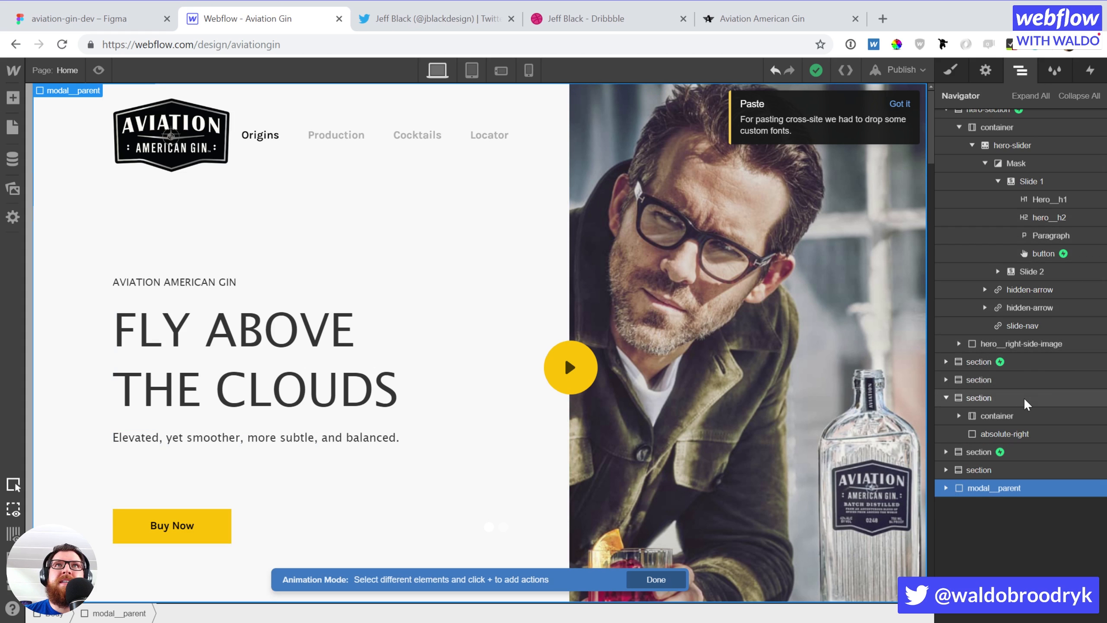
click(594, 392)
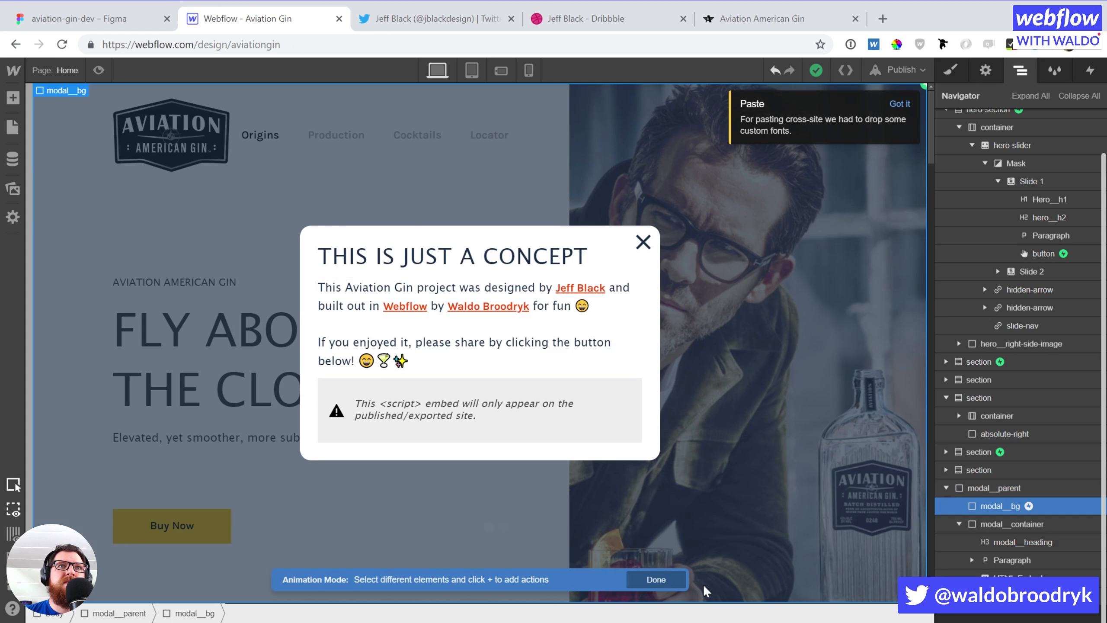
click(669, 580)
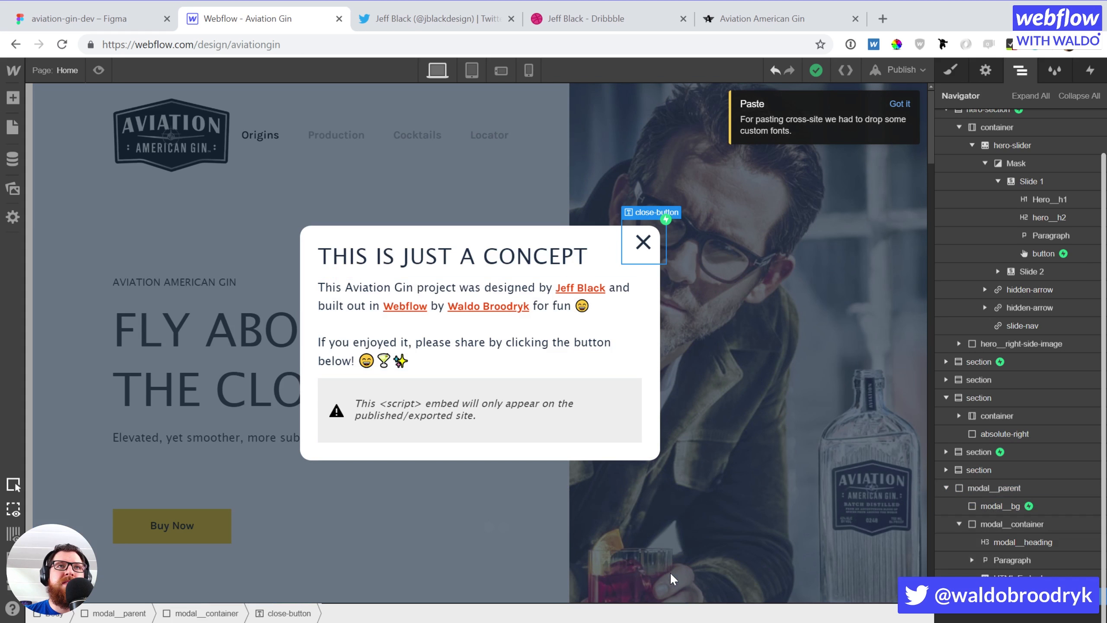
click(190, 172)
key(Up)
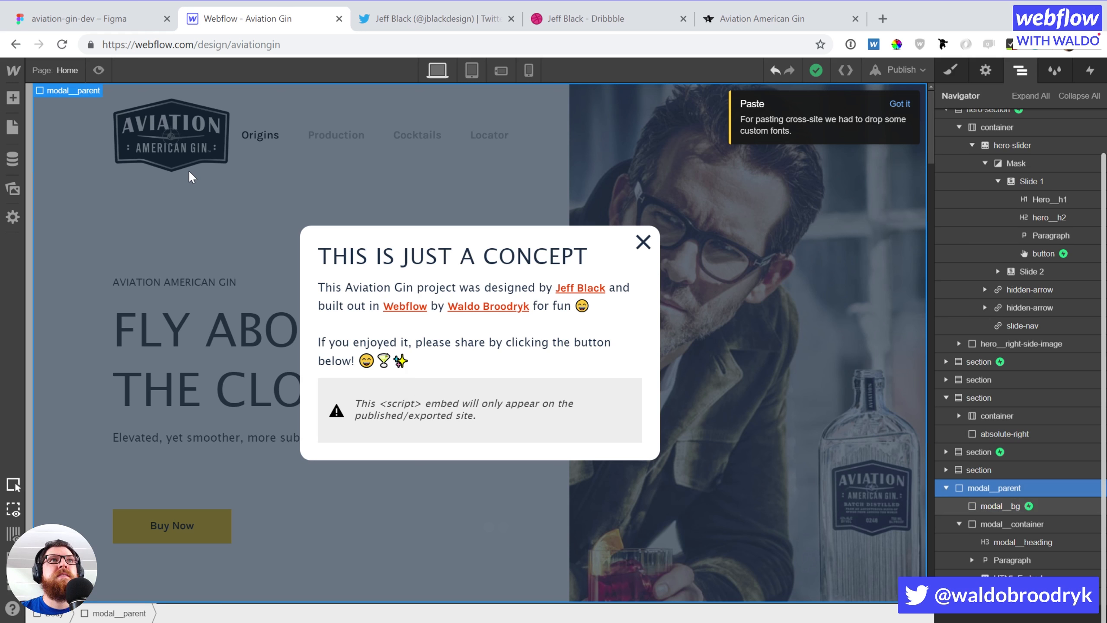
Set modal_parent's Display to None so the concept modal is hidden
double_click(450, 263)
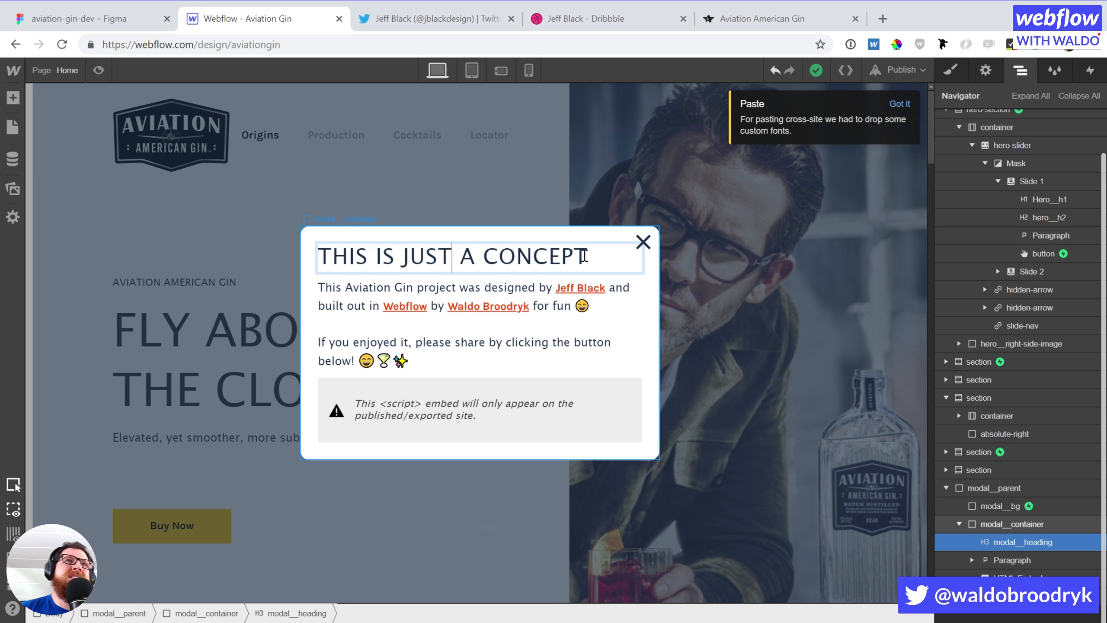
key(Escape)
click(725, 361)
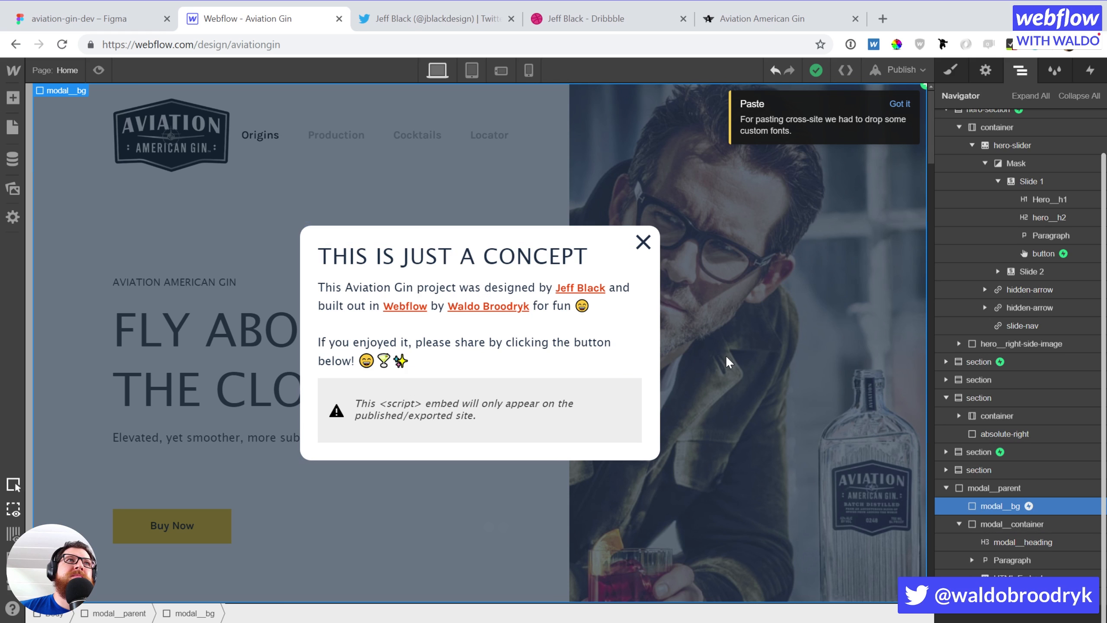
key(Up)
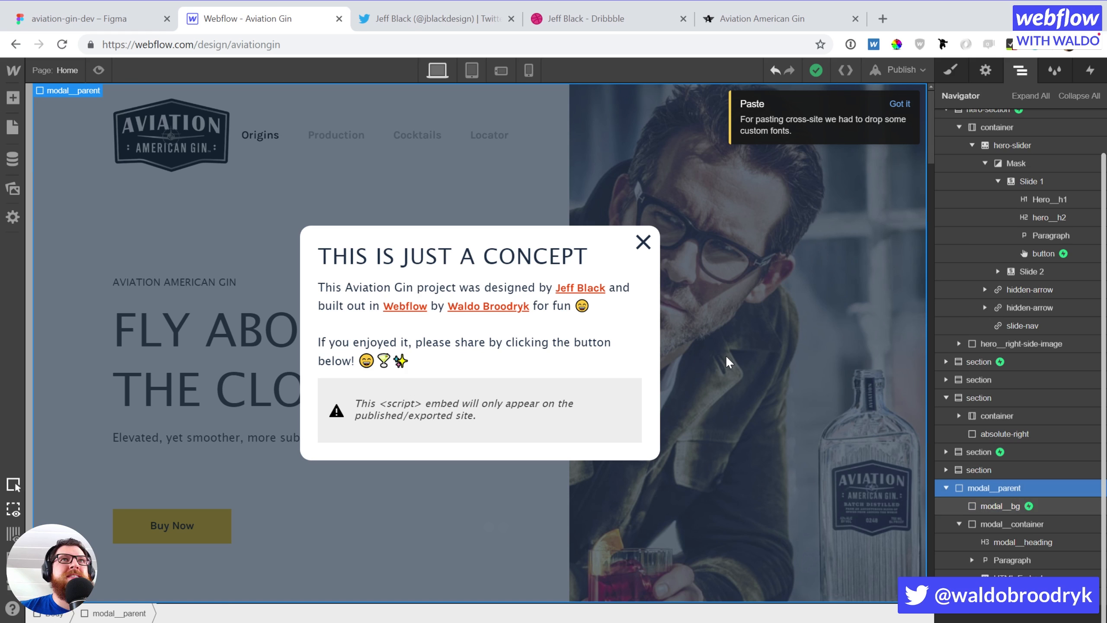
click(950, 72)
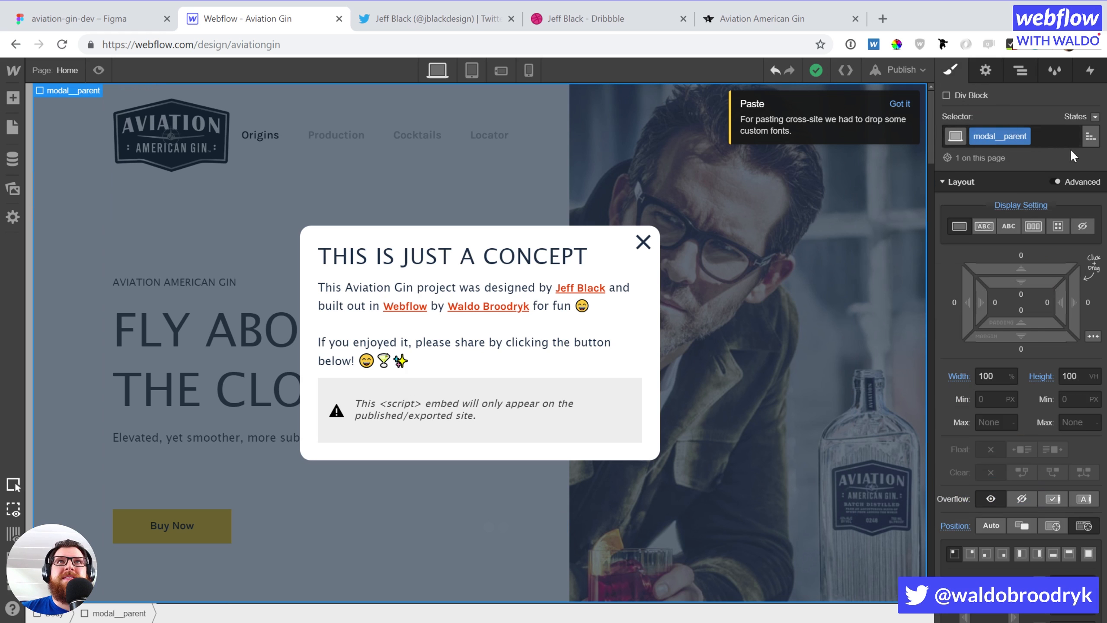
click(1082, 227)
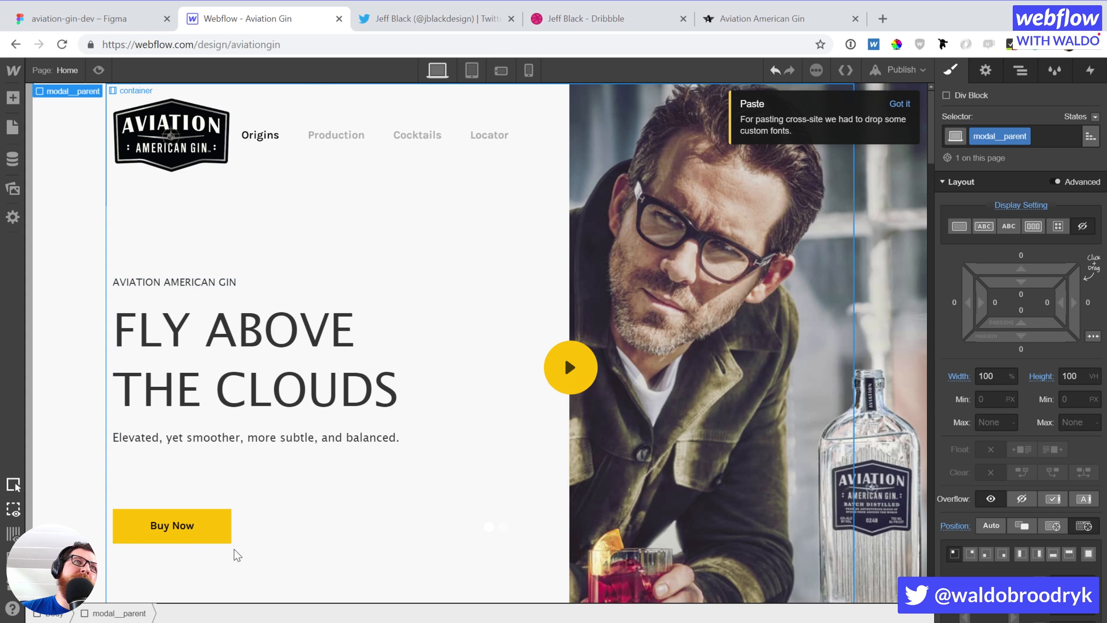
Move to the second slide and select its Buy Now button
click(192, 529)
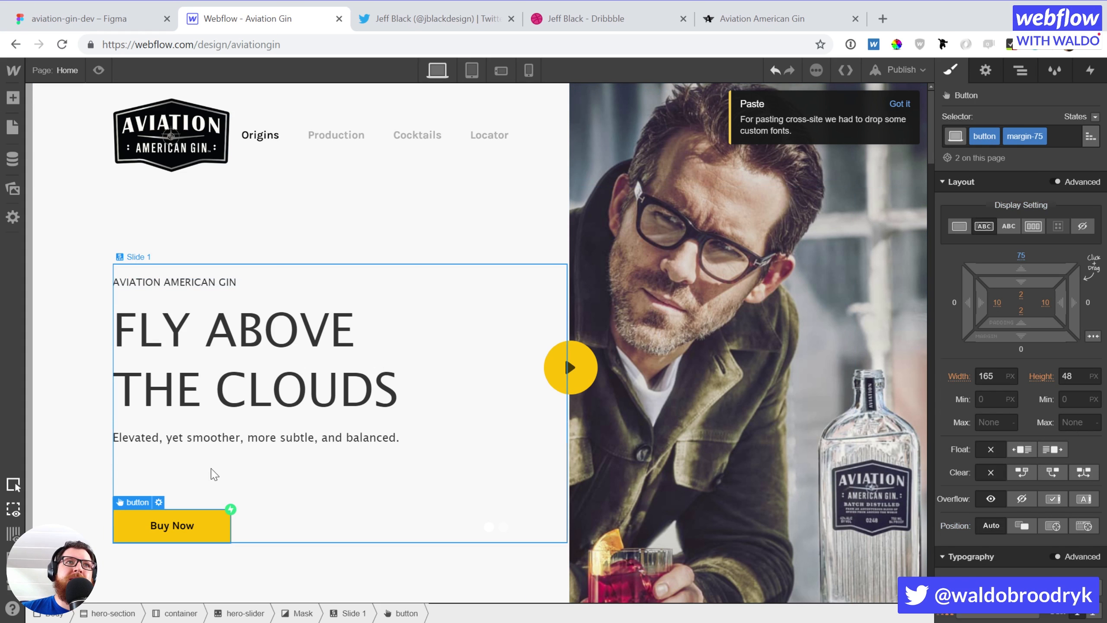
click(254, 485)
key(Right)
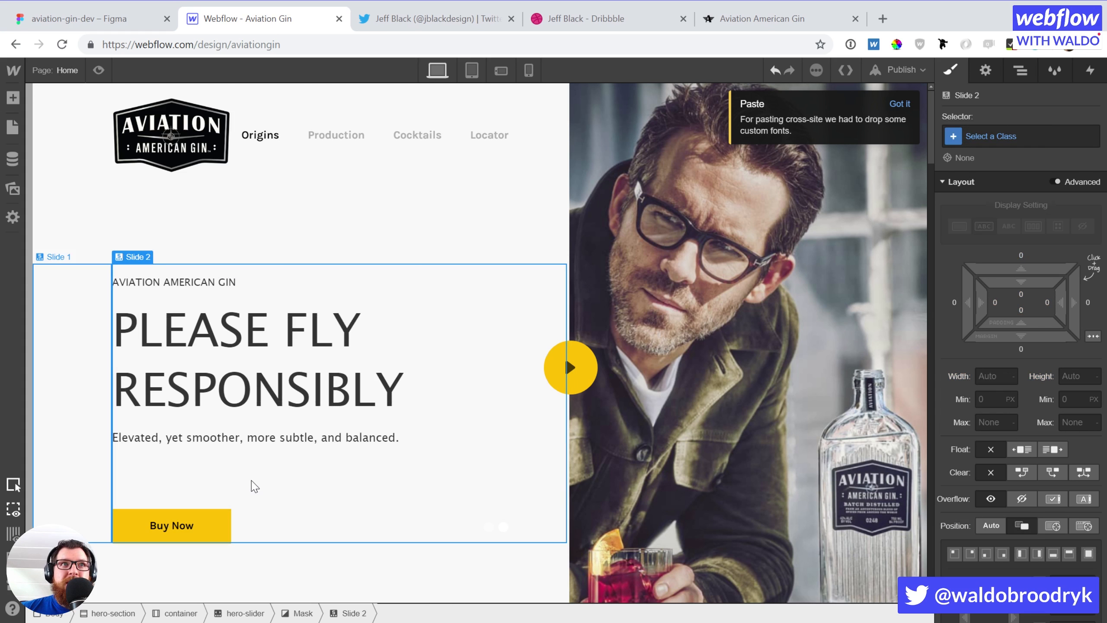
click(227, 526)
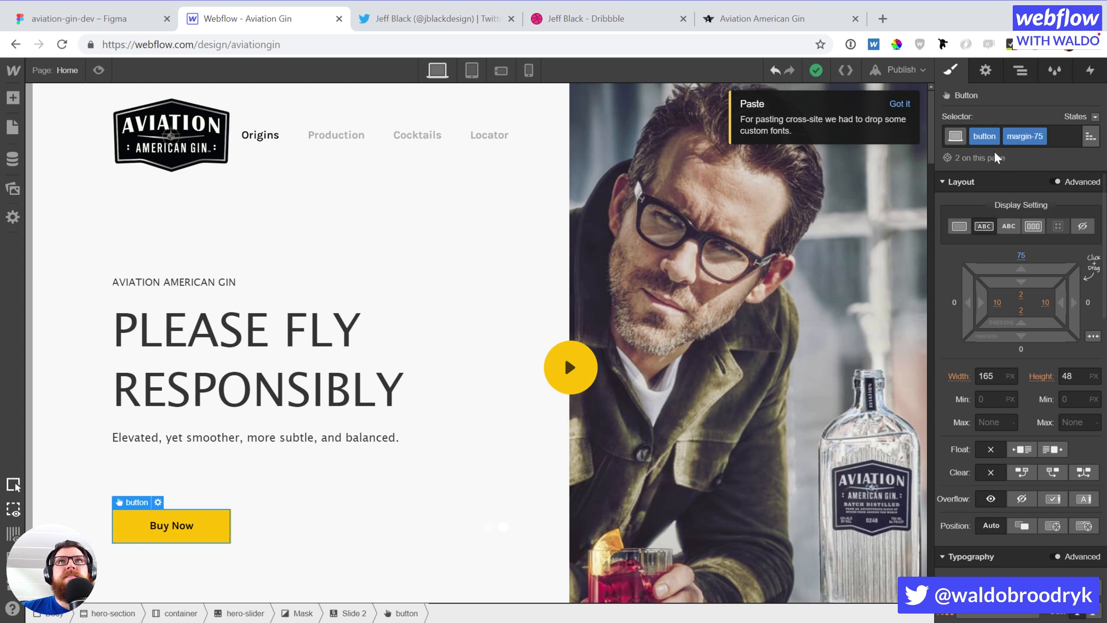
Give Buy Now a Mouse Click trigger whose first click starts the Show modal animation
click(1085, 79)
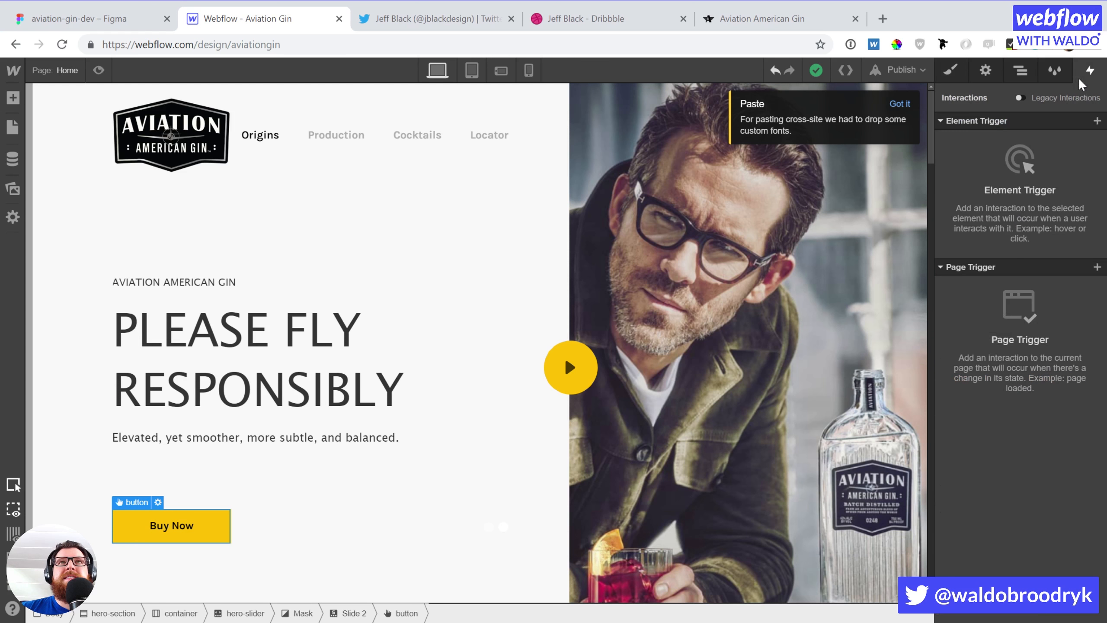
click(1097, 121)
click(1024, 144)
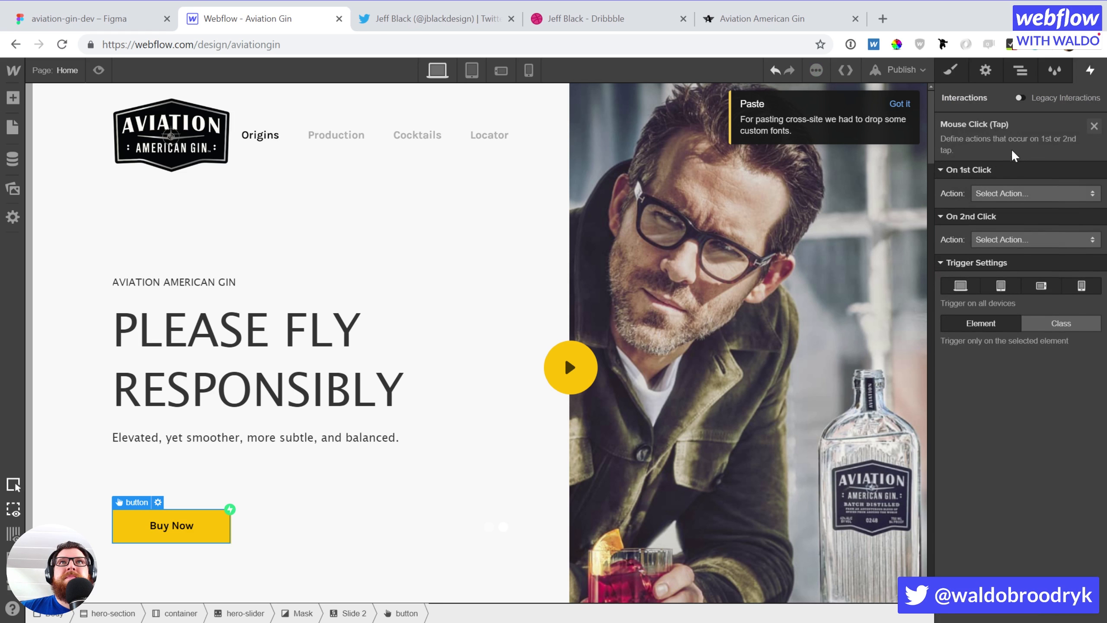
click(991, 197)
click(992, 219)
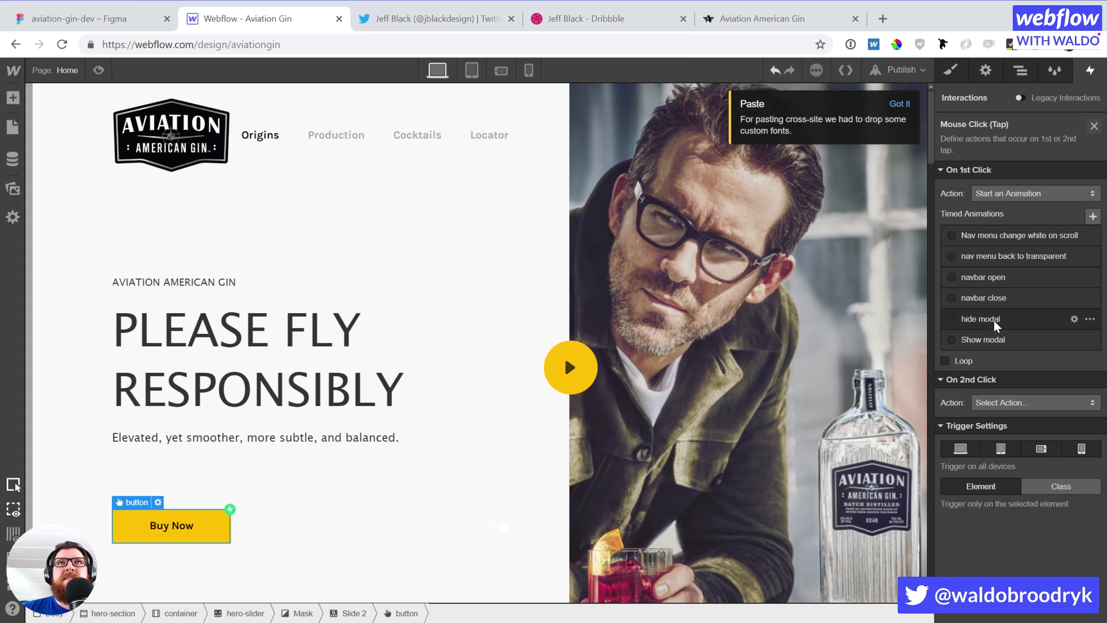
click(992, 338)
click(1006, 370)
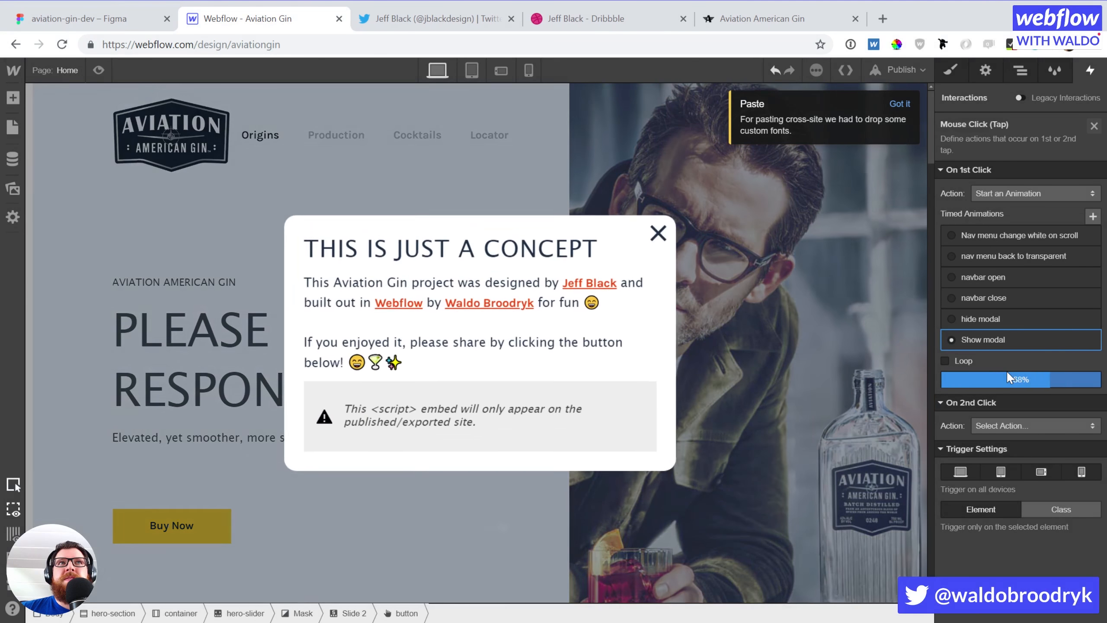
click(1094, 126)
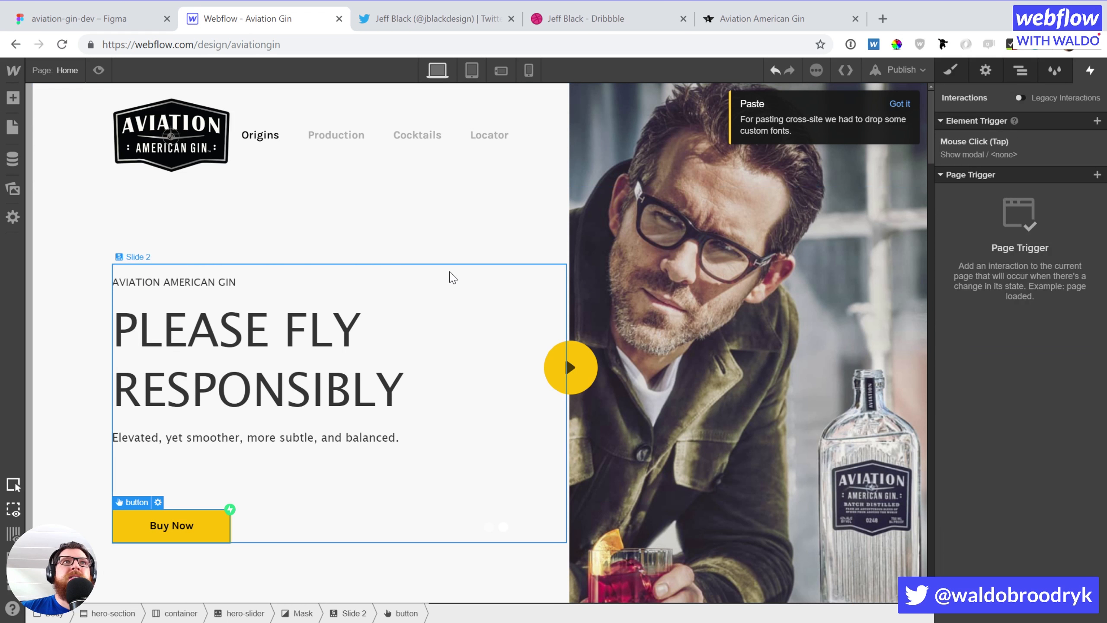
scroll(450, 271, down, 20)
Scroll the canvas to the Cocktails section, then switch to the Figma design file
scroll(450, 266, up, 3)
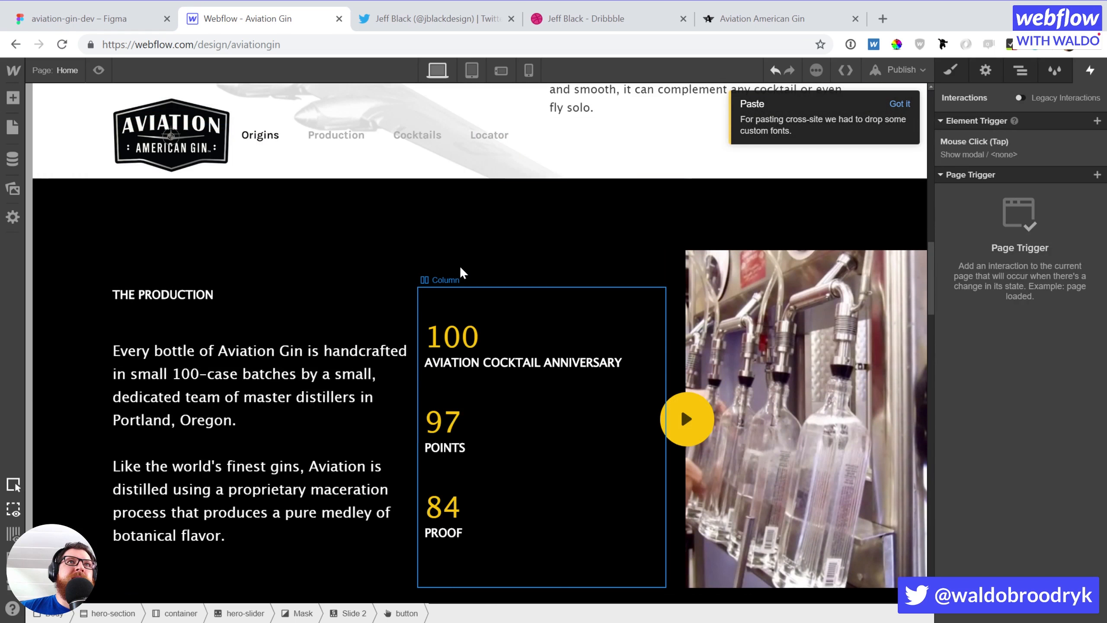
scroll(461, 268, down, 15)
scroll(463, 272, up, 8)
scroll(460, 272, up, 6)
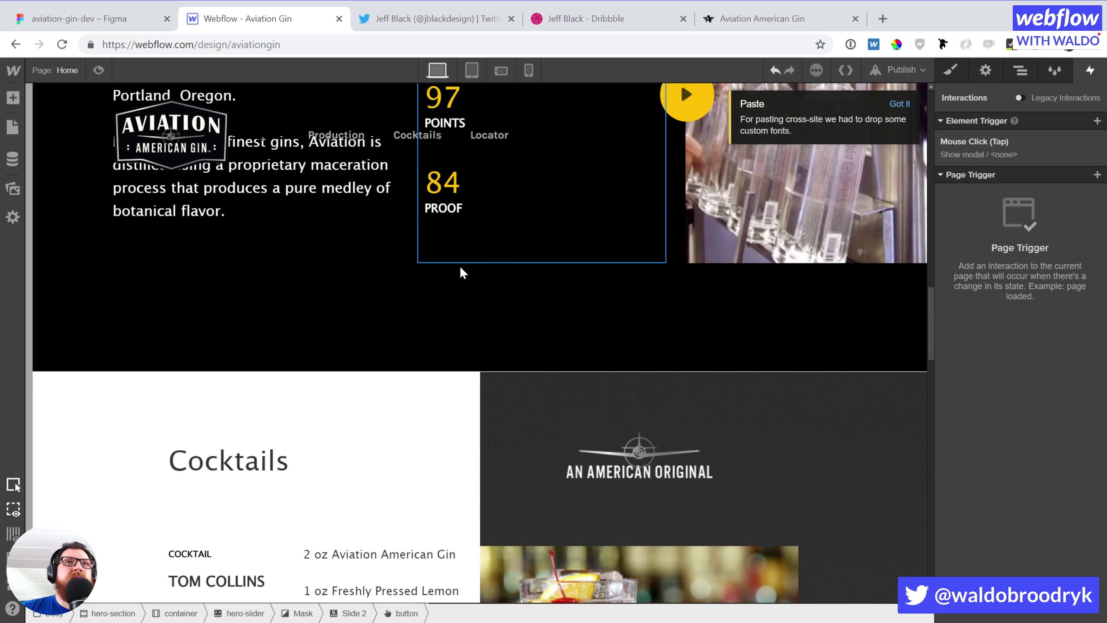
scroll(465, 272, down, 5)
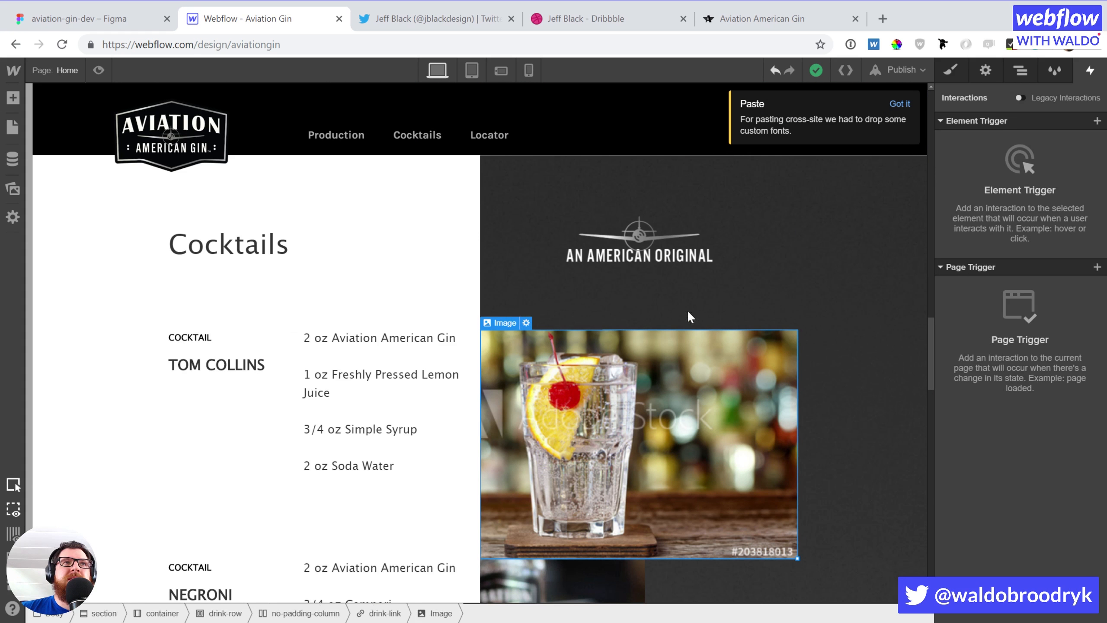
click(101, 24)
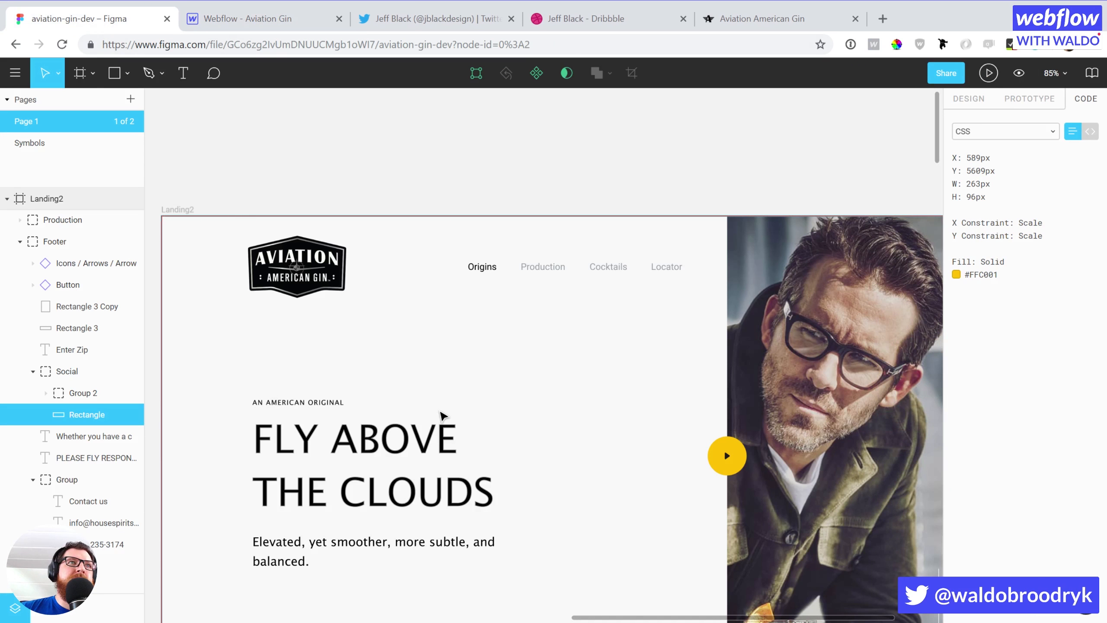
Scroll the Figma design down to the Cocktails photo's VIEW button, then return to Webflow
scroll(443, 411, down, 5)
scroll(443, 410, down, 20)
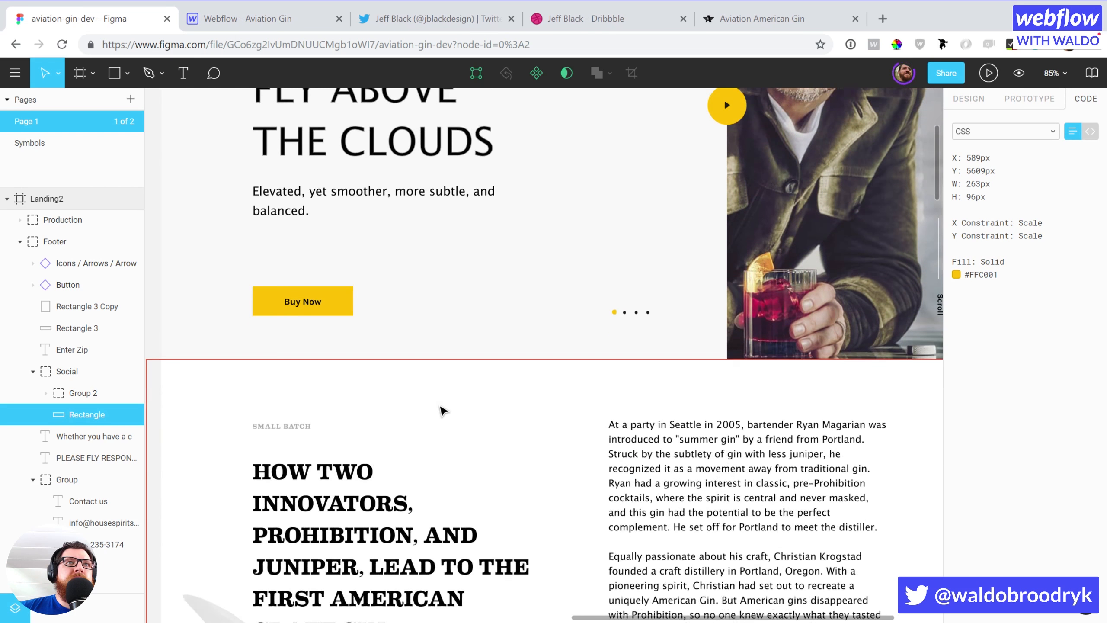
scroll(443, 411, down, 15)
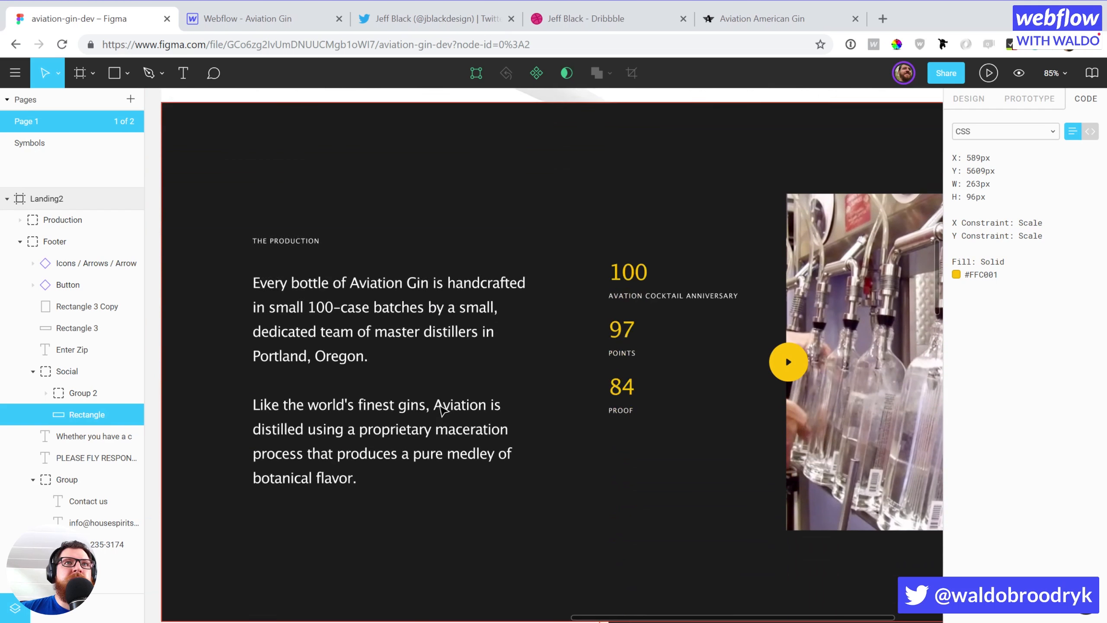
scroll(443, 411, down, 1)
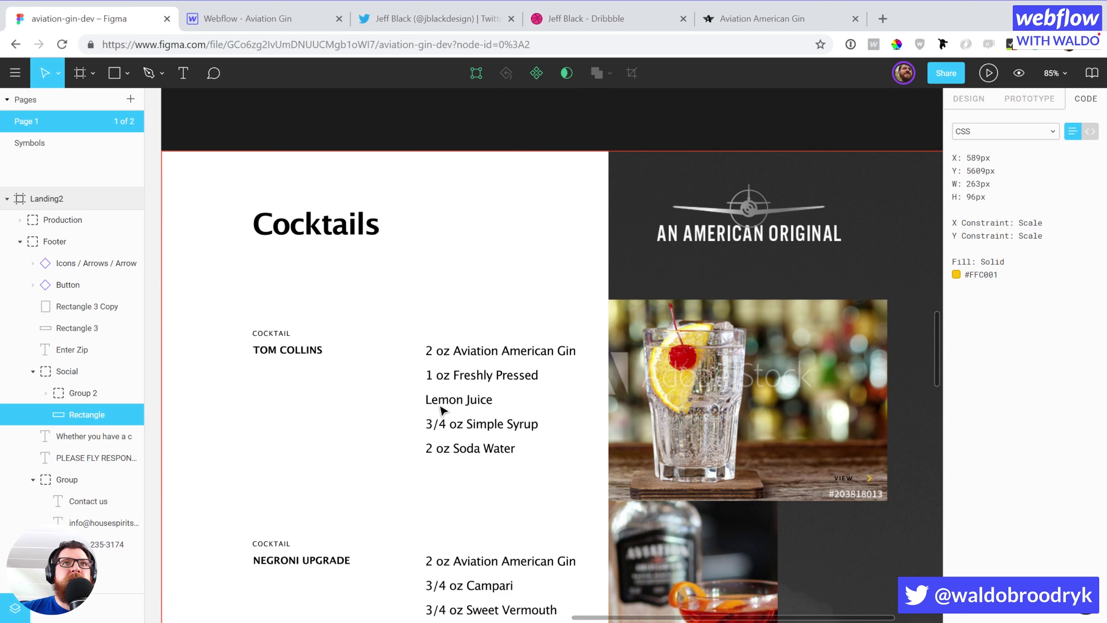
click(288, 20)
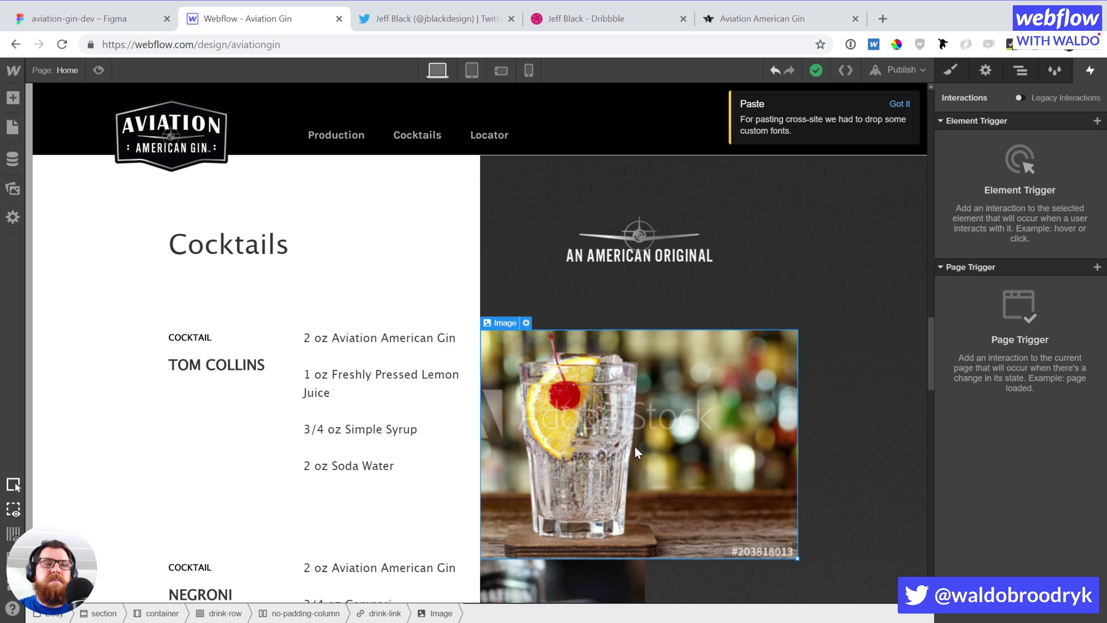
Place a Div Block below the drink photo and give it the class view-button
key(a)
drag(106, 355, 339, 413)
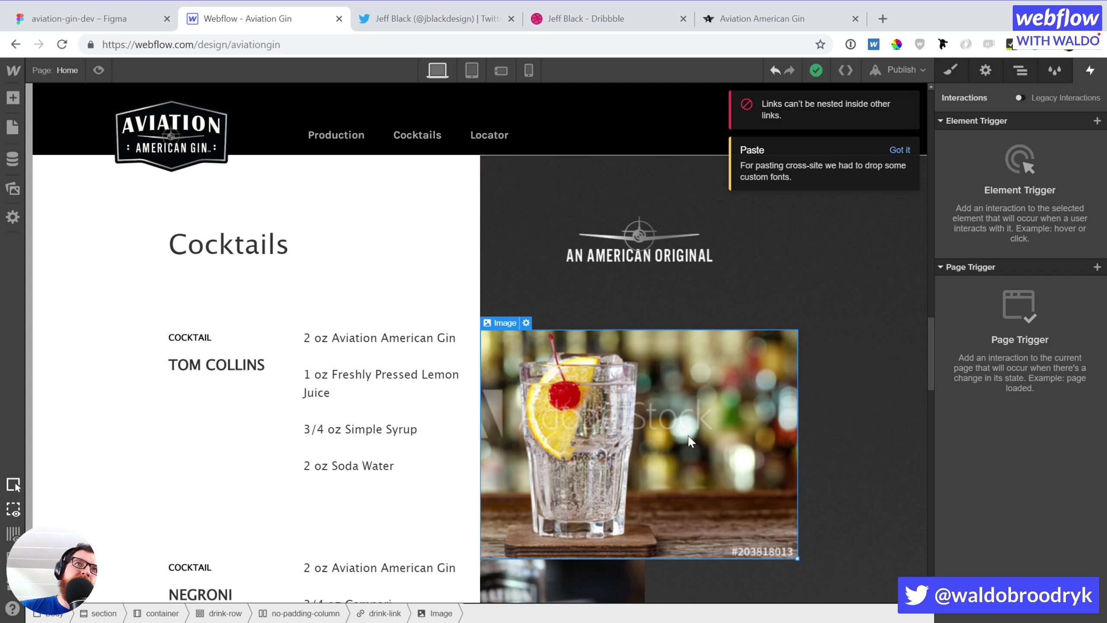
key(a)
drag(65, 354, 698, 556)
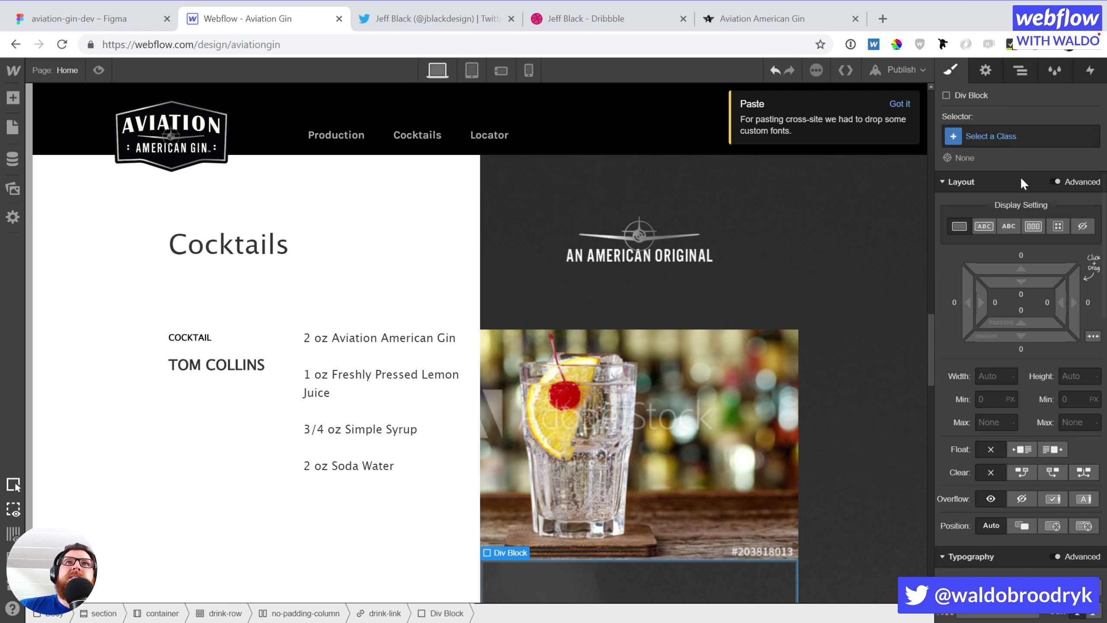
click(1007, 137)
text(view-button)
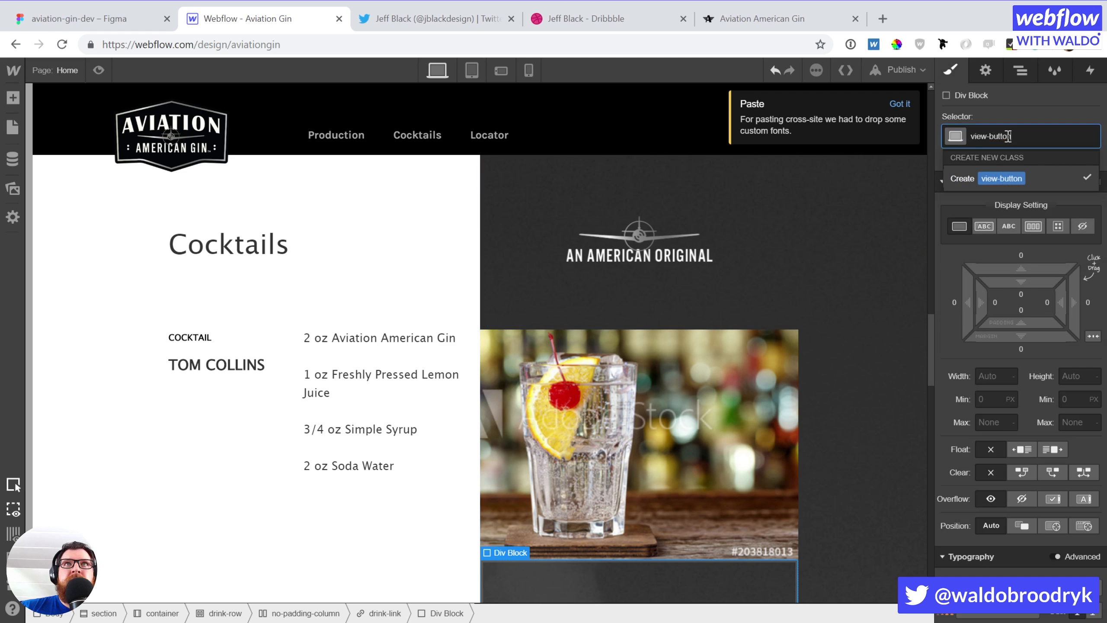
key(Return)
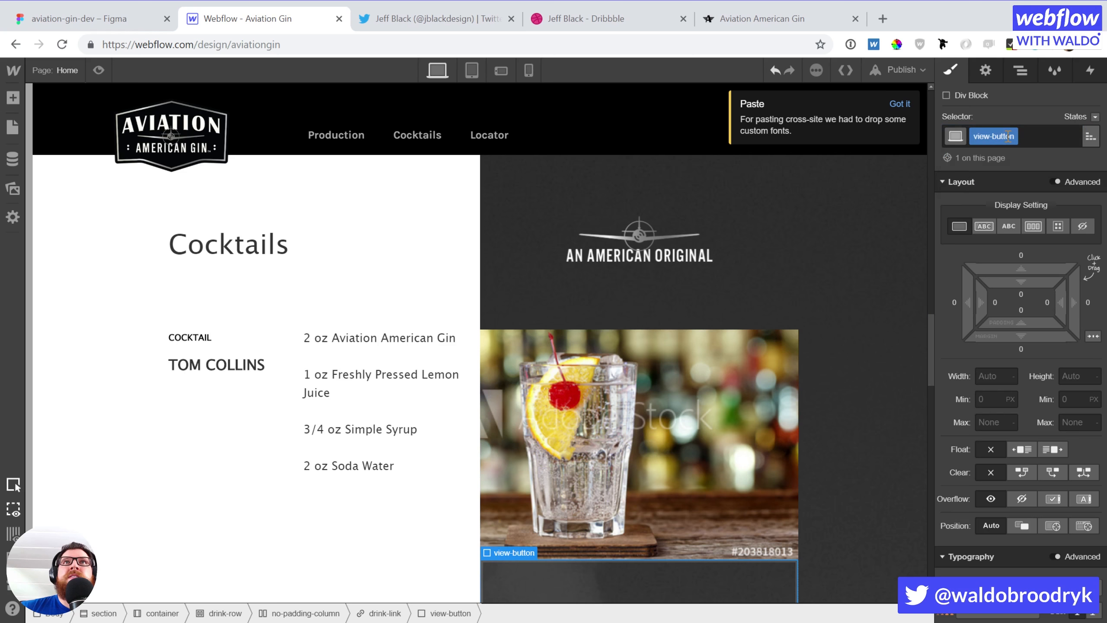
Position view-button absolute at the bottom-right, with 20 px padding and a 25 px bottom offset
click(1055, 522)
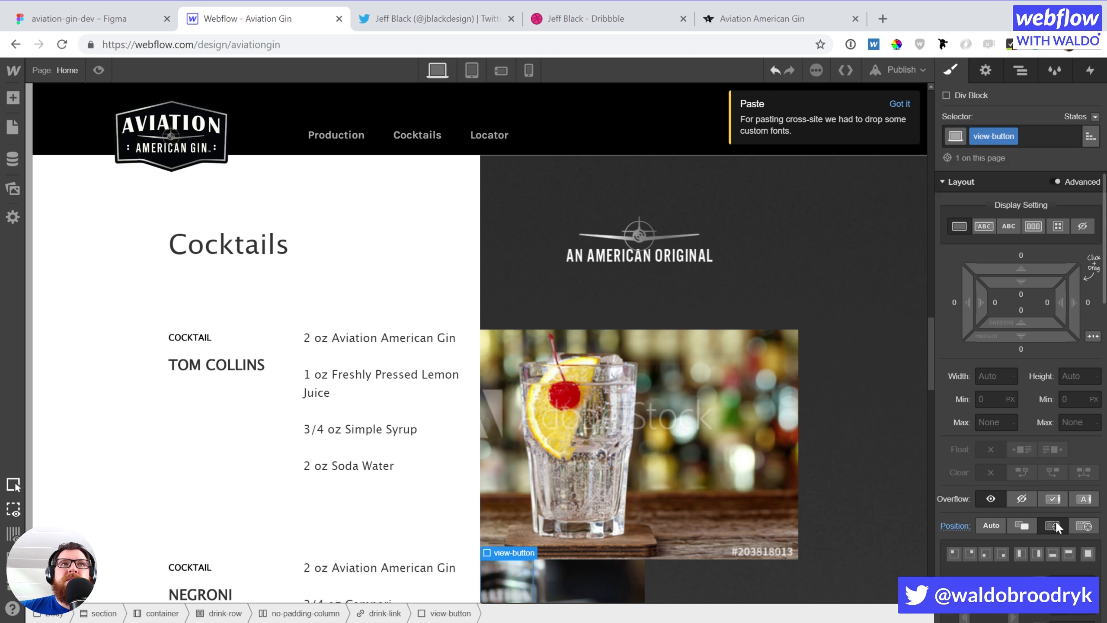
click(1001, 554)
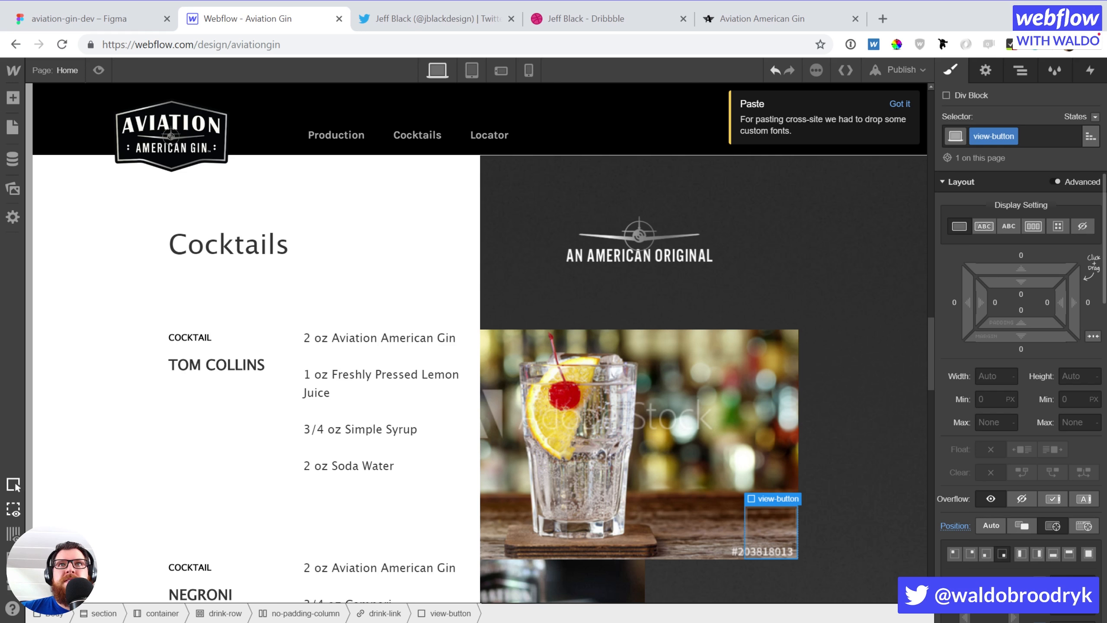
scroll(1019, 306, down, 3)
scroll(1020, 305, up, 3)
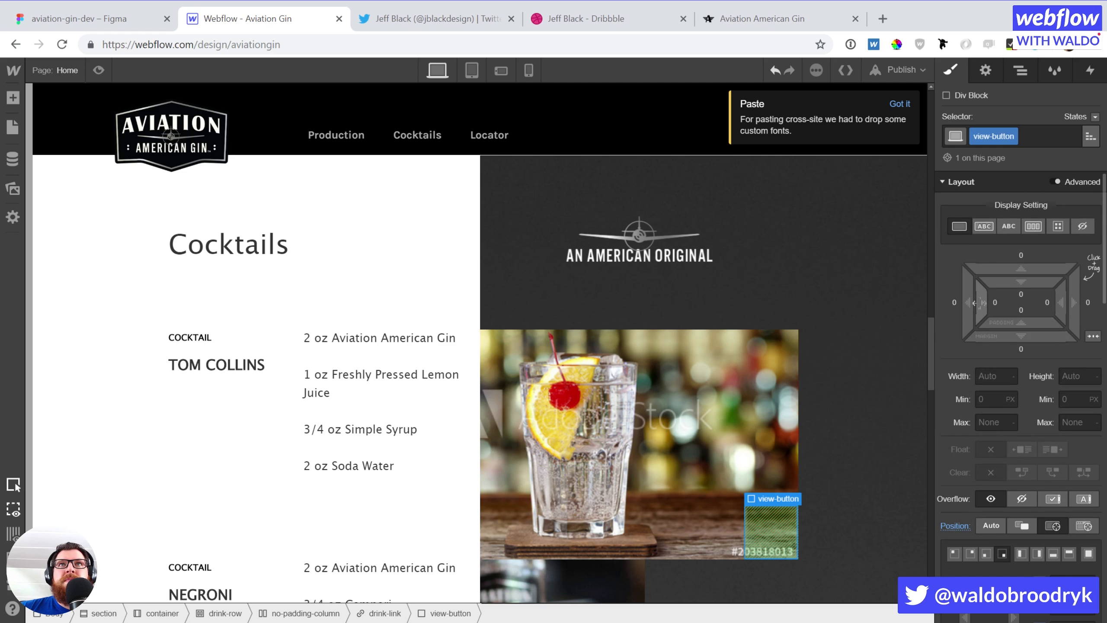
drag(986, 302, 1022, 304)
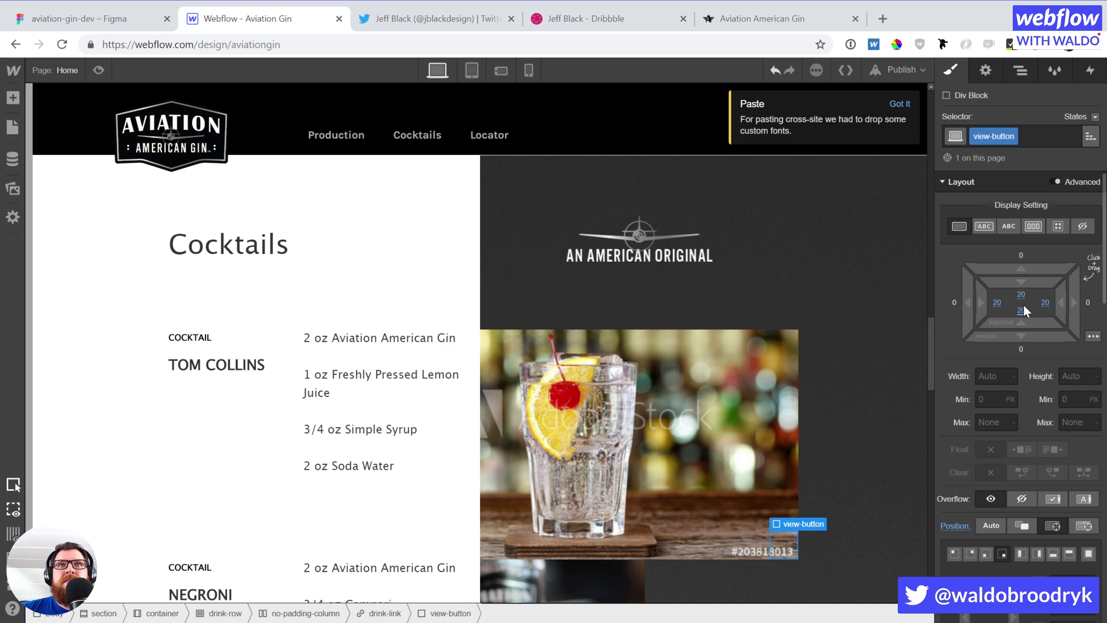
scroll(1058, 528, down, 3)
click(1066, 507)
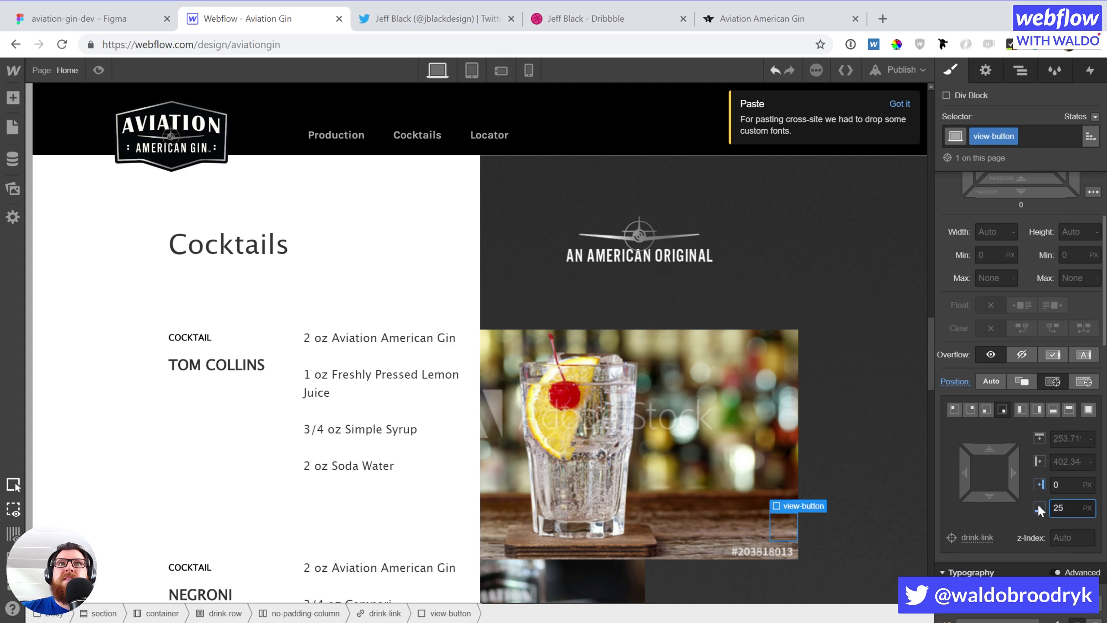
scroll(1019, 392, up, 3)
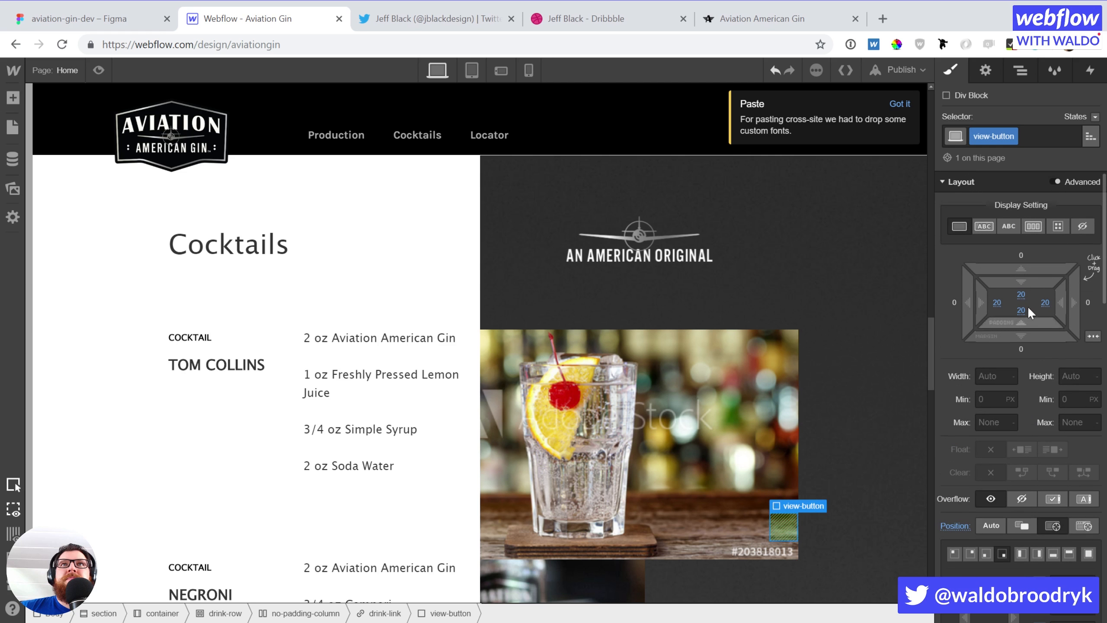
scroll(1054, 295, down, 3)
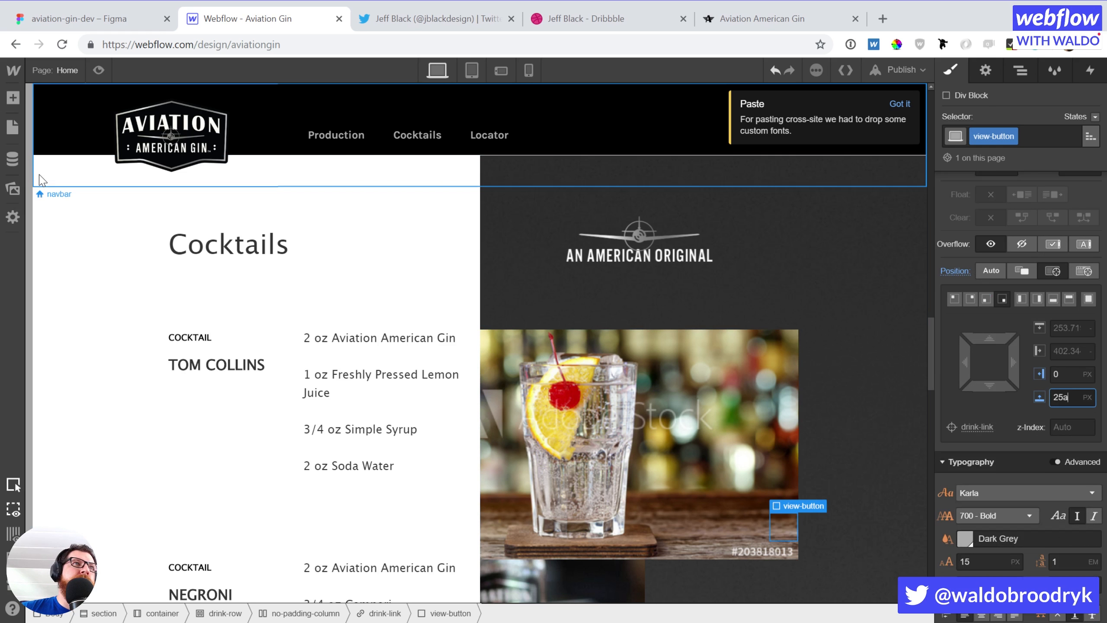
Add a text block reading 'View' inside view-button and compare it with the Figma design
click(13, 98)
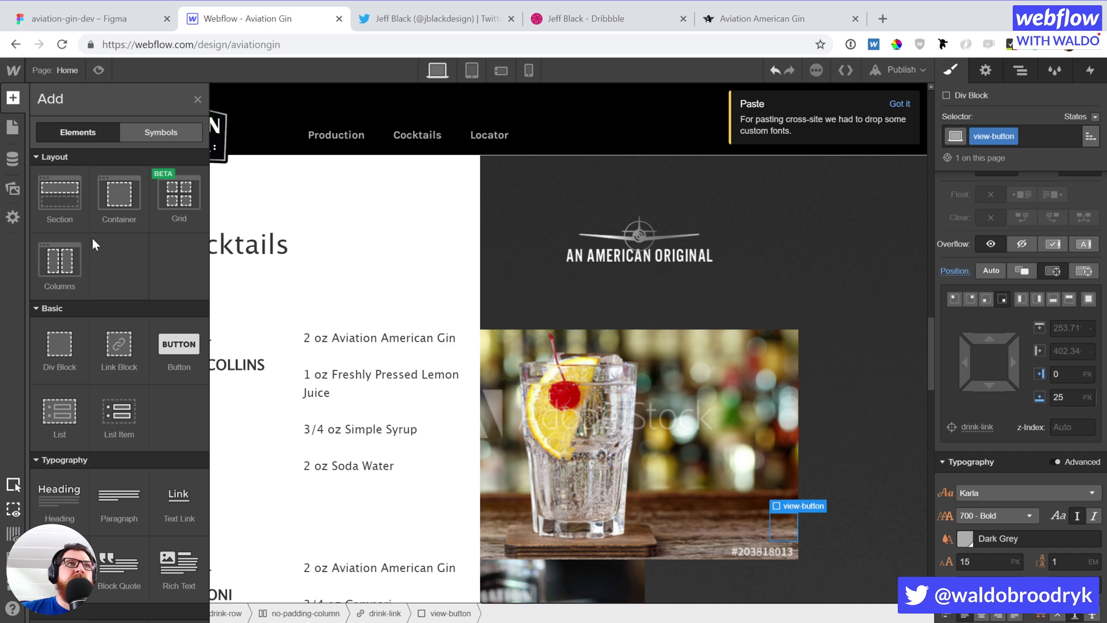
drag(59, 567, 724, 518)
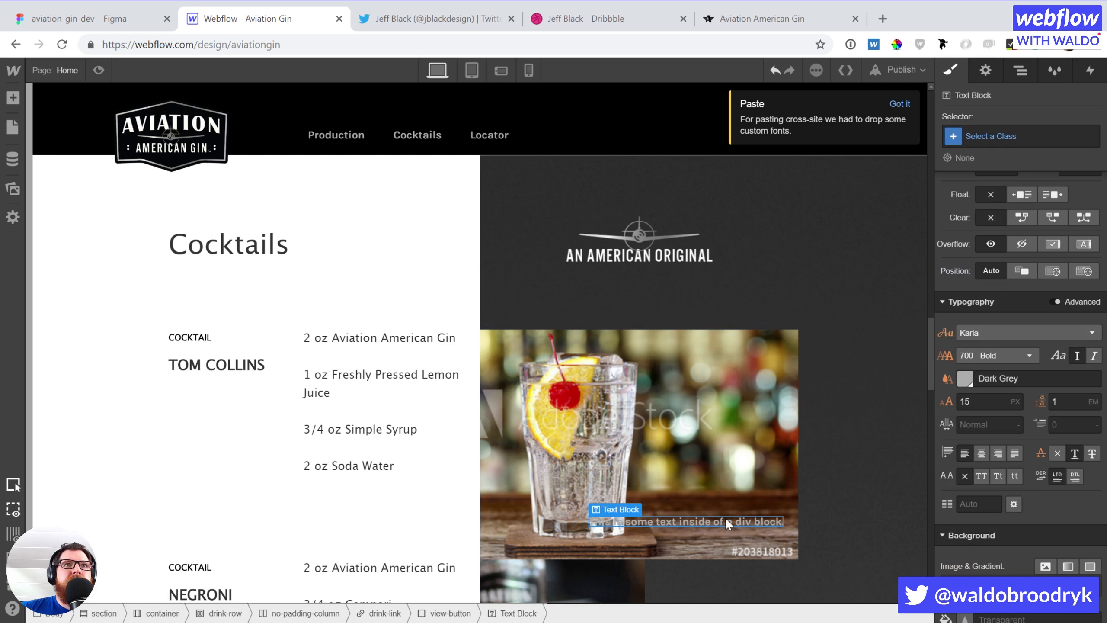
double_click(725, 519)
text(View)
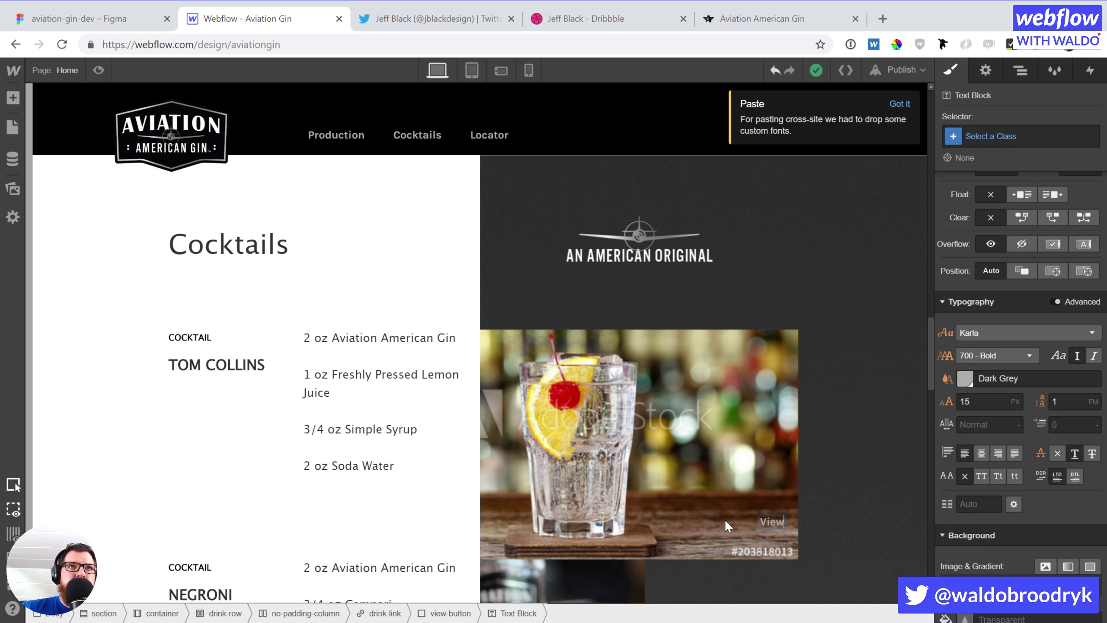
text( ->)
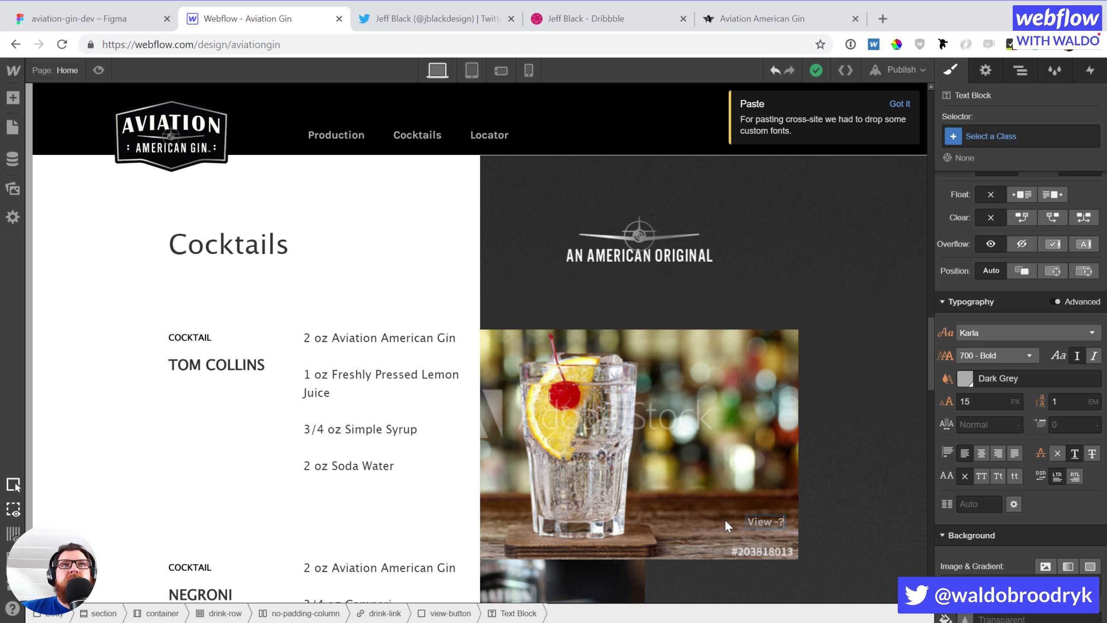
key(BackSpace)
key(BackSpace)
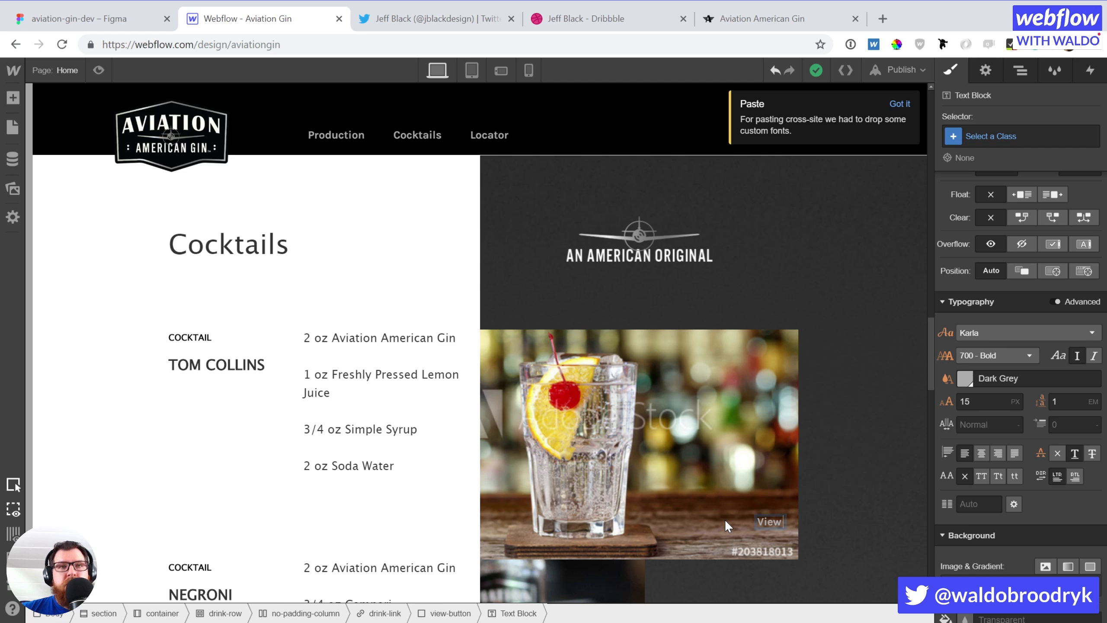
click(98, 22)
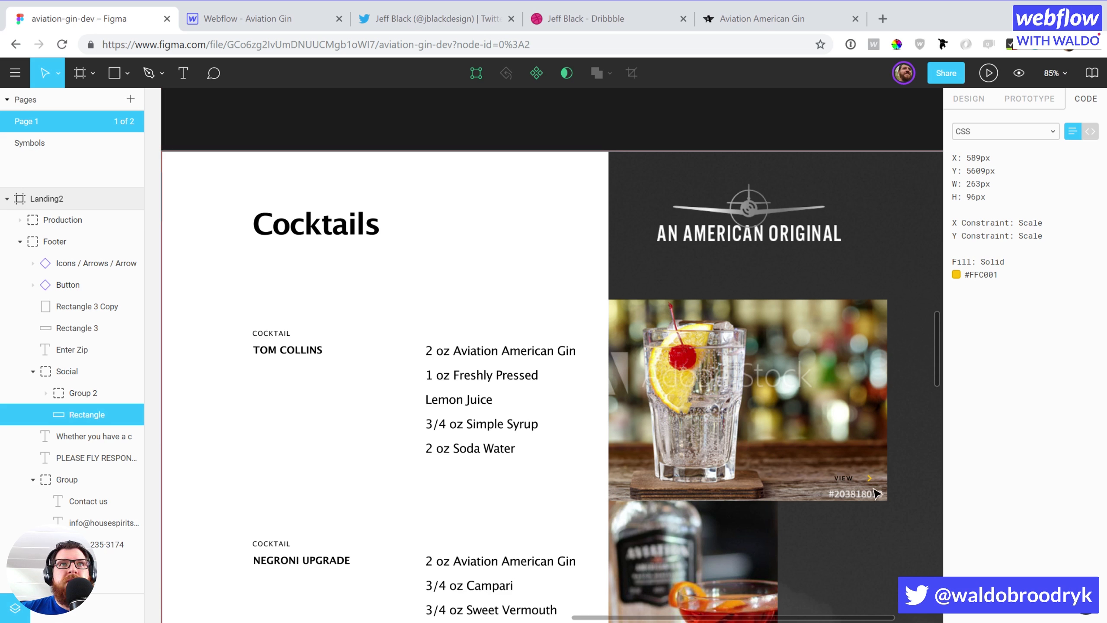
click(236, 16)
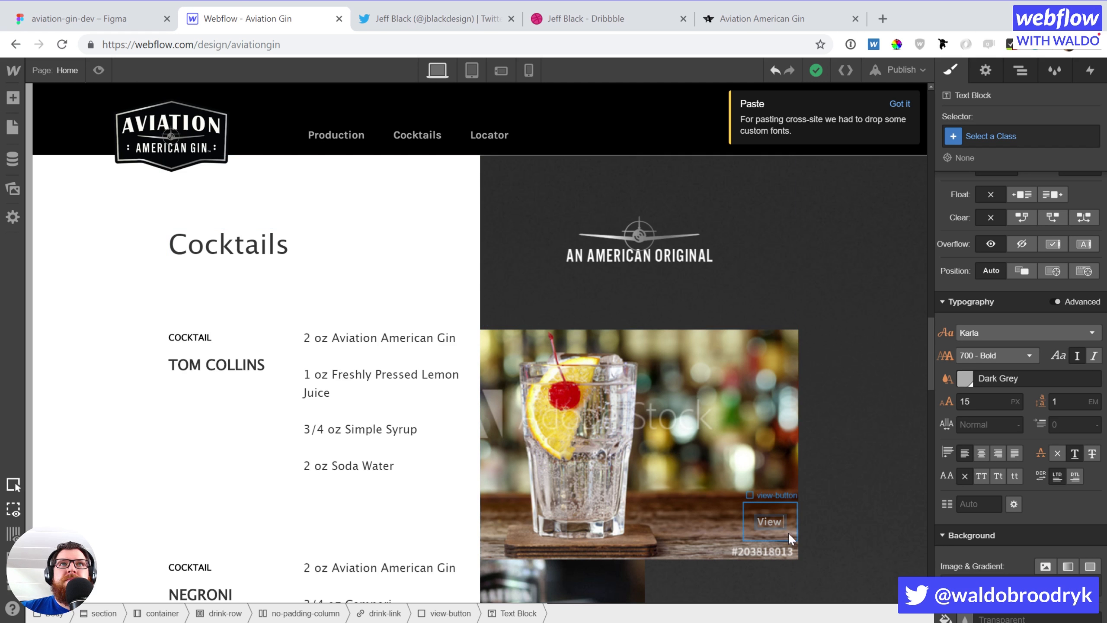
Select the view-button and give it 45 px right padding
click(788, 532)
scroll(1056, 450, down, 5)
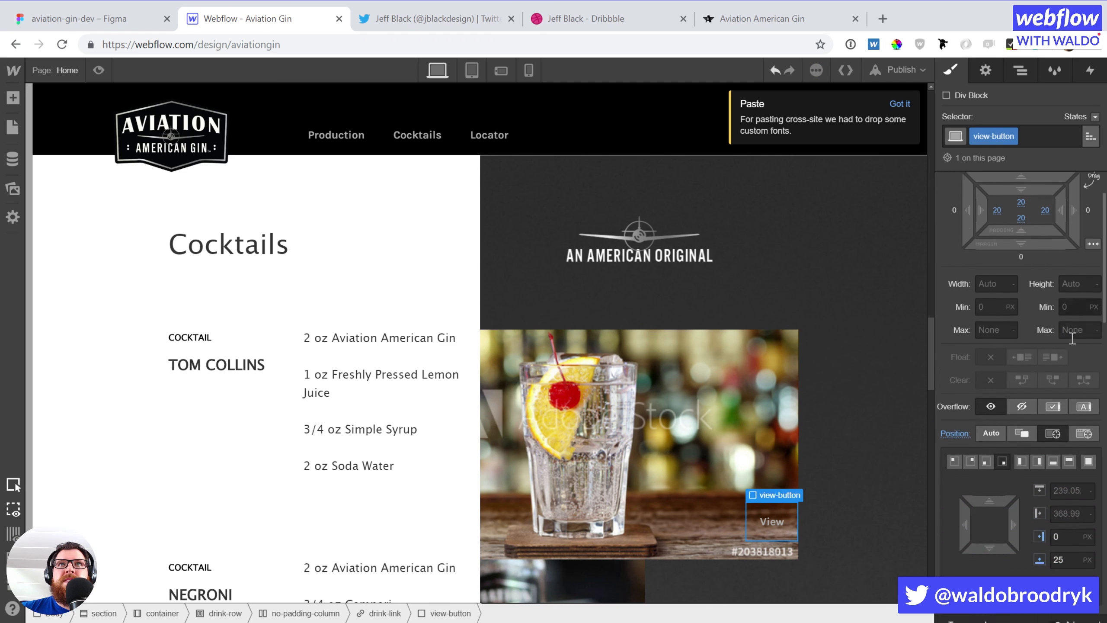
scroll(1044, 400, up, 5)
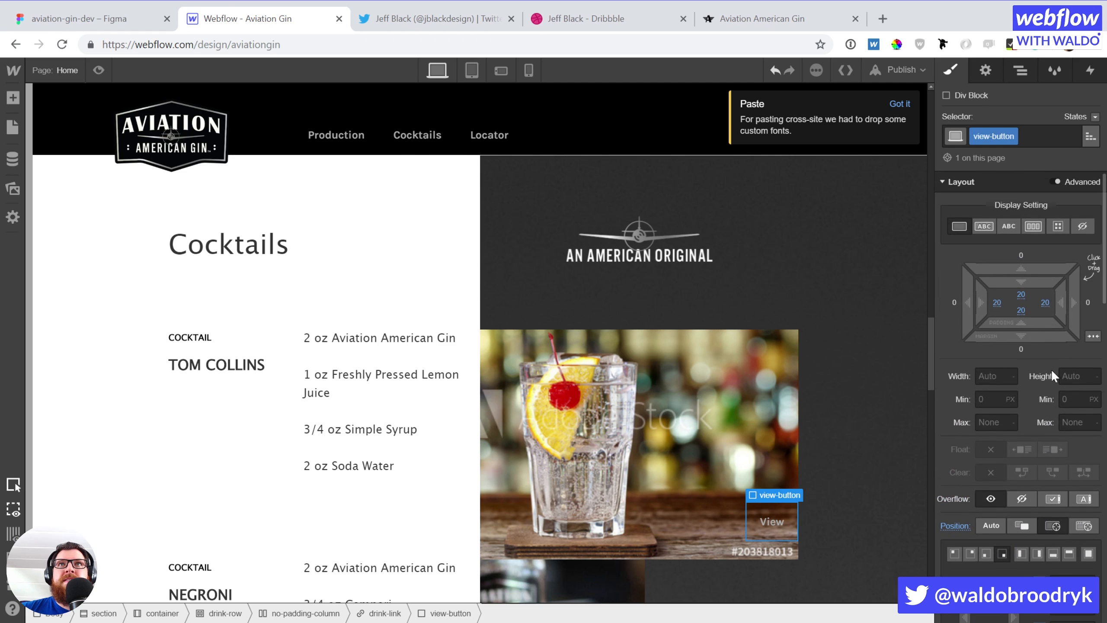
click(1044, 300)
text(45)
key(Return)
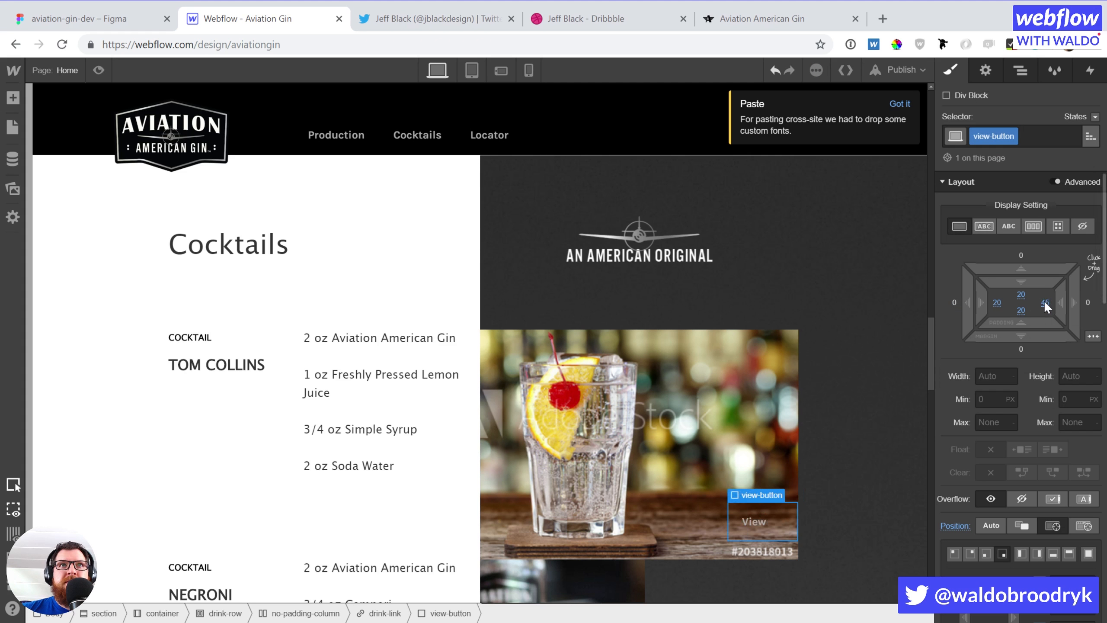
Make the button text black and uppercase
scroll(1060, 470, down, 5)
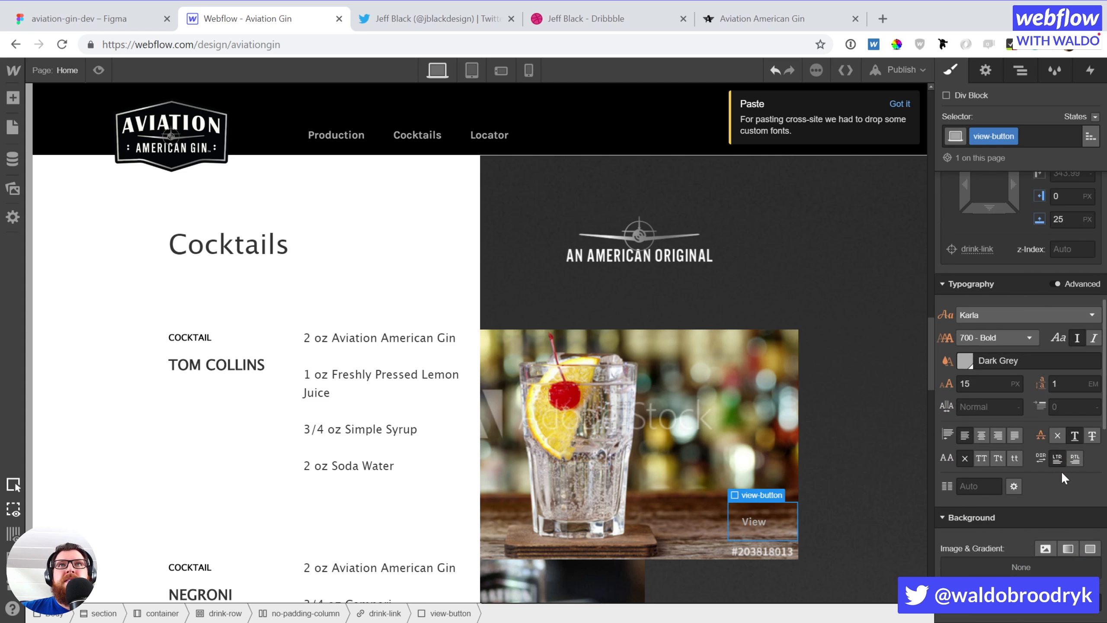
click(966, 360)
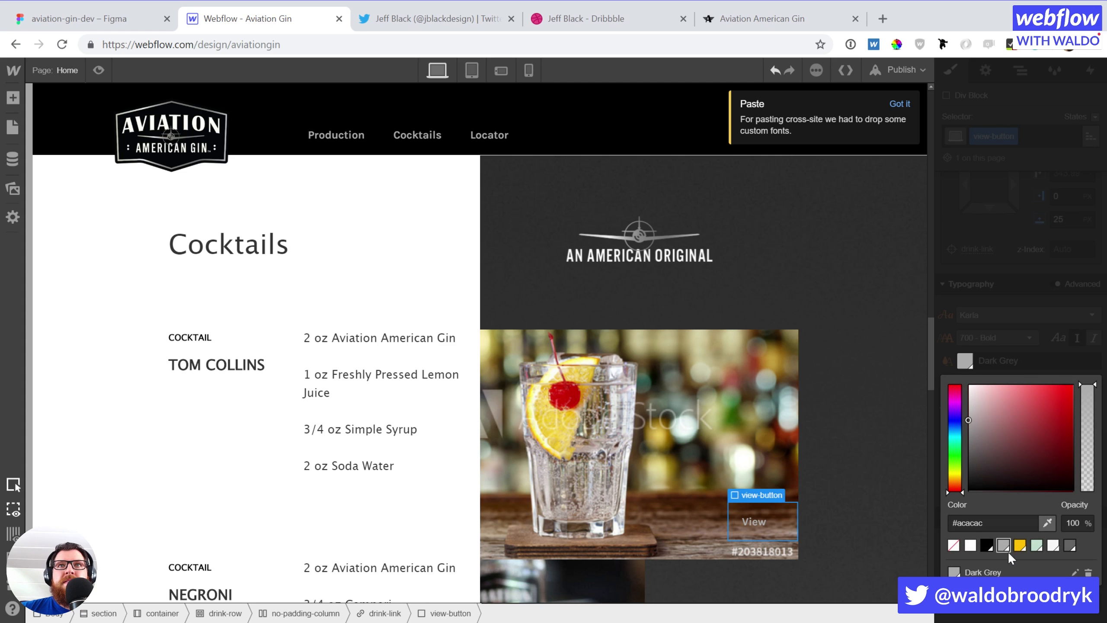
click(986, 544)
click(1001, 337)
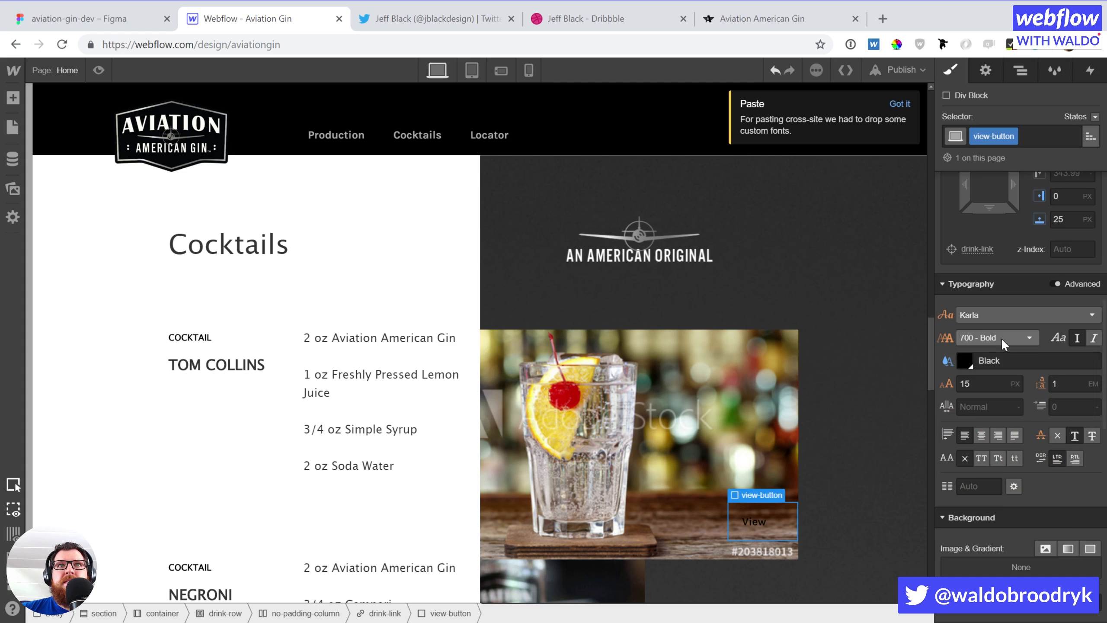
click(980, 458)
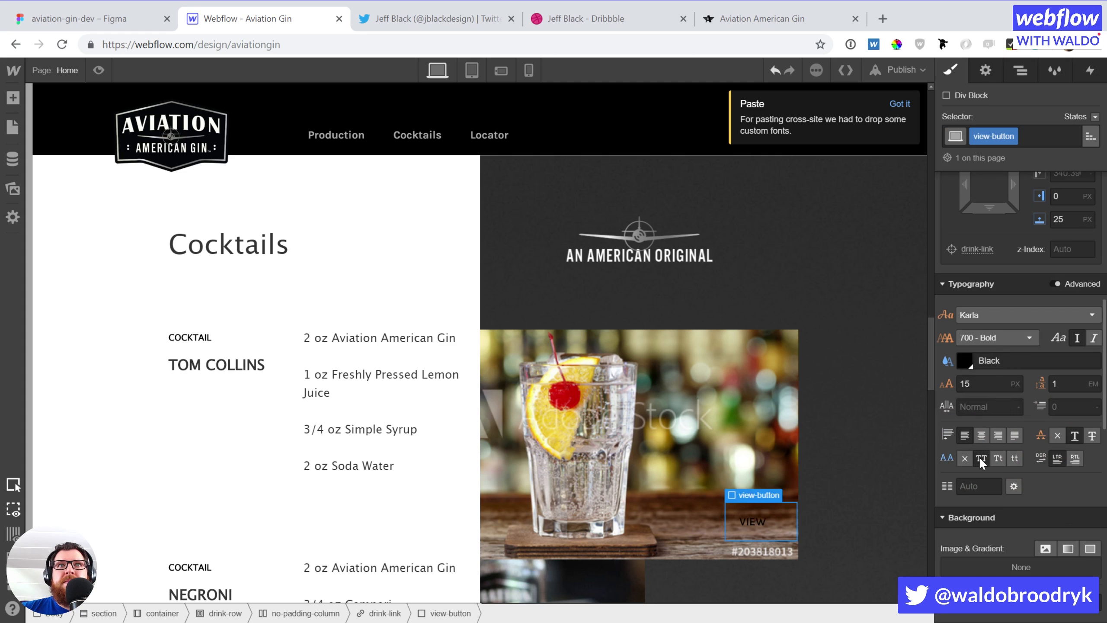
Set the button's background colour to white
scroll(1033, 548, down, 6)
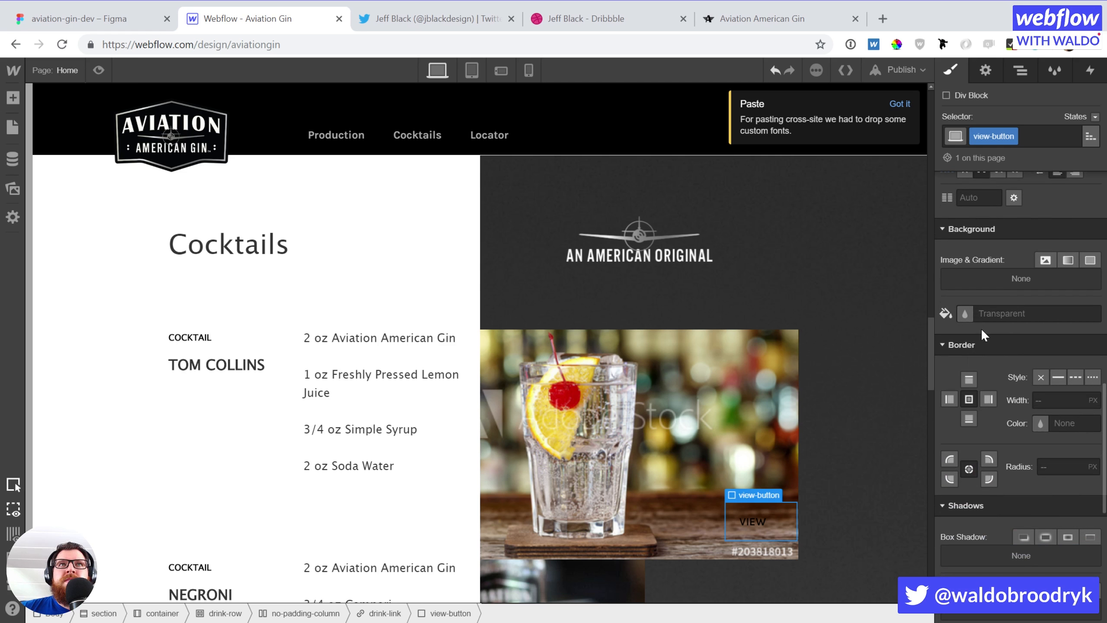
scroll(970, 311, up, 3)
scroll(980, 483, up, 2)
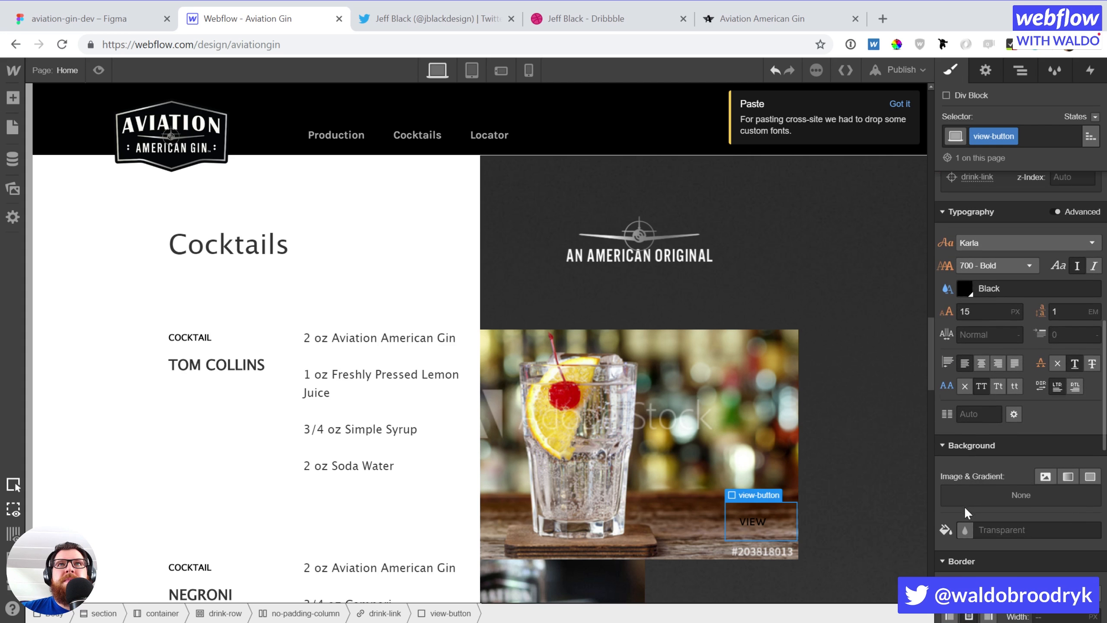
click(964, 531)
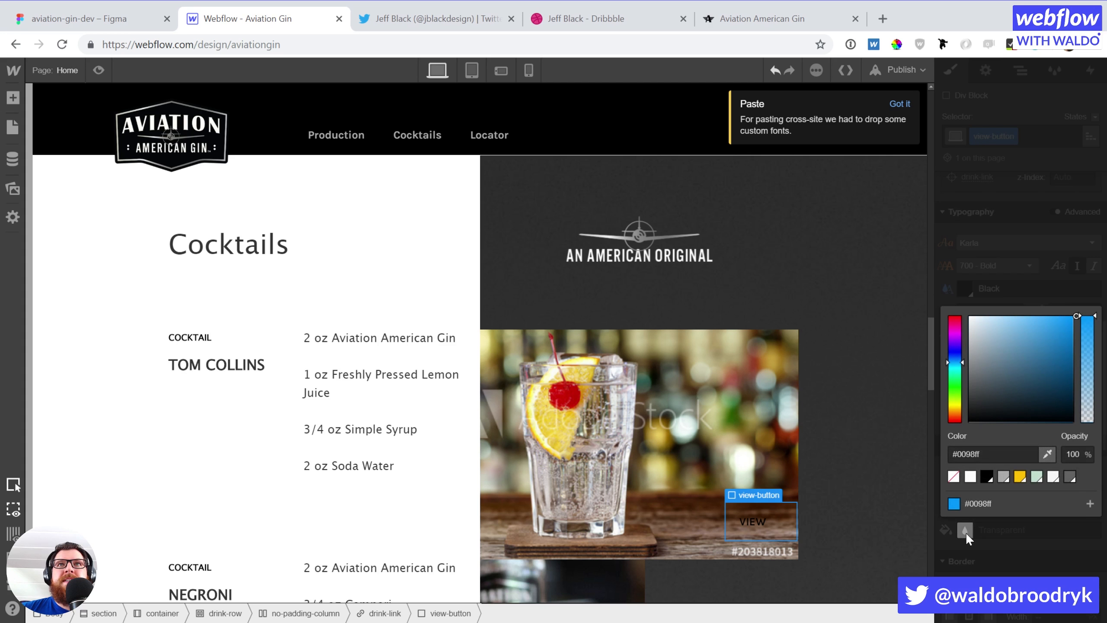
click(970, 476)
click(993, 543)
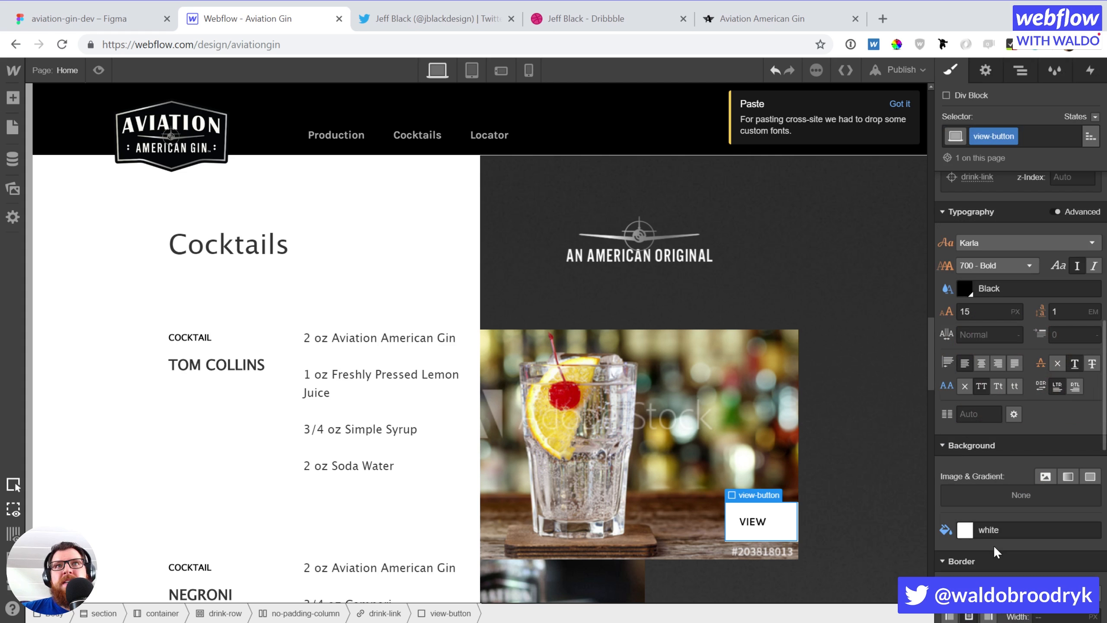
scroll(992, 545, down, 3)
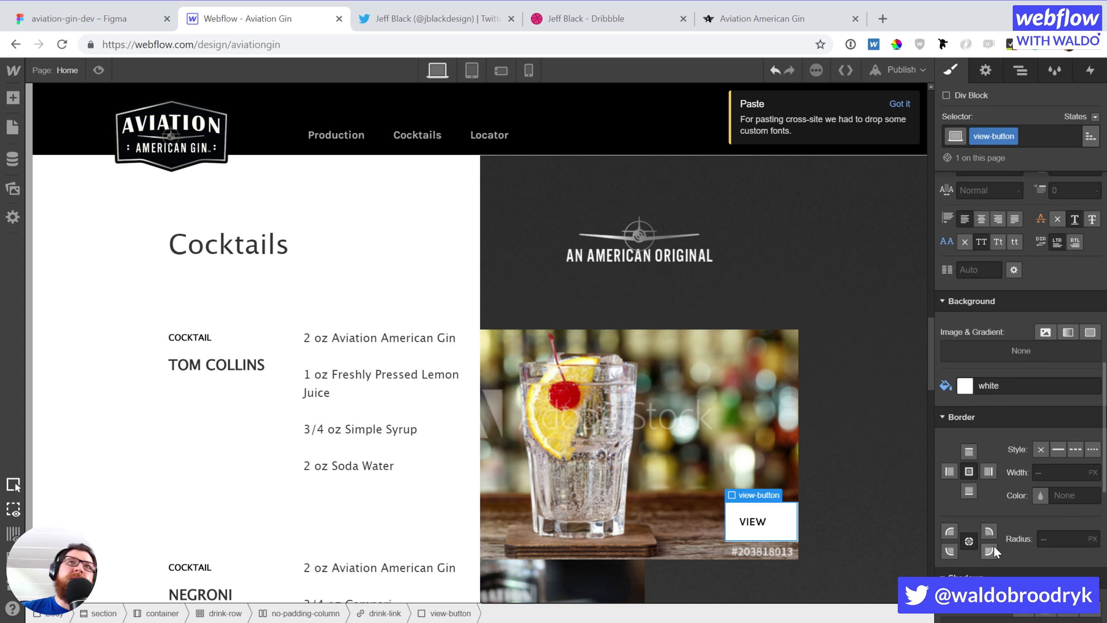
Add a right-centre, no-repeat background image layer to the view-button
click(1045, 332)
click(985, 453)
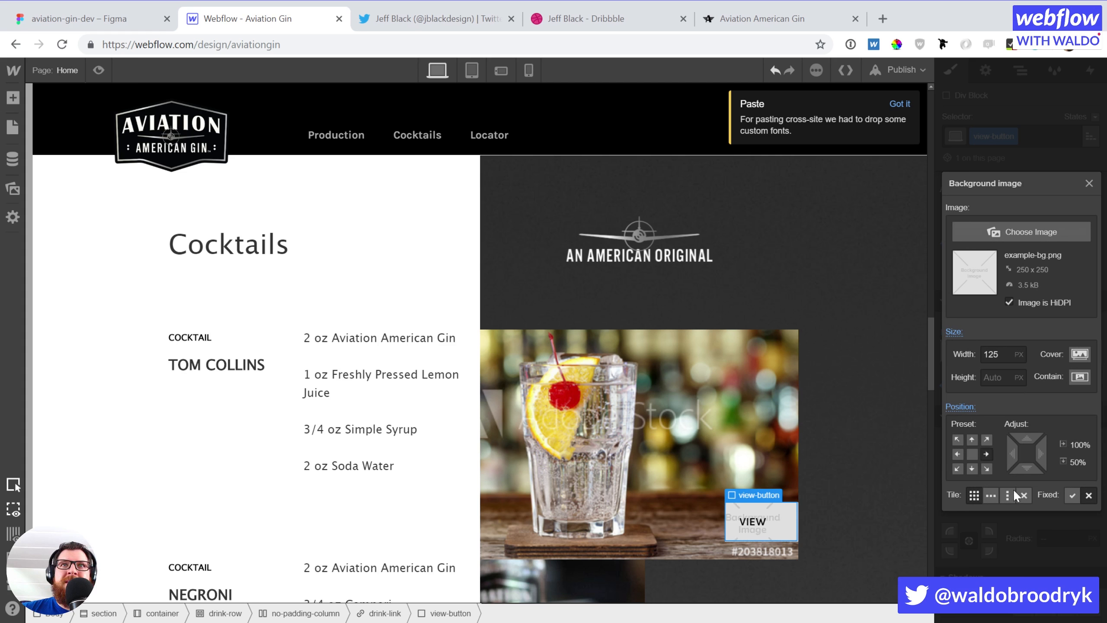
click(1022, 495)
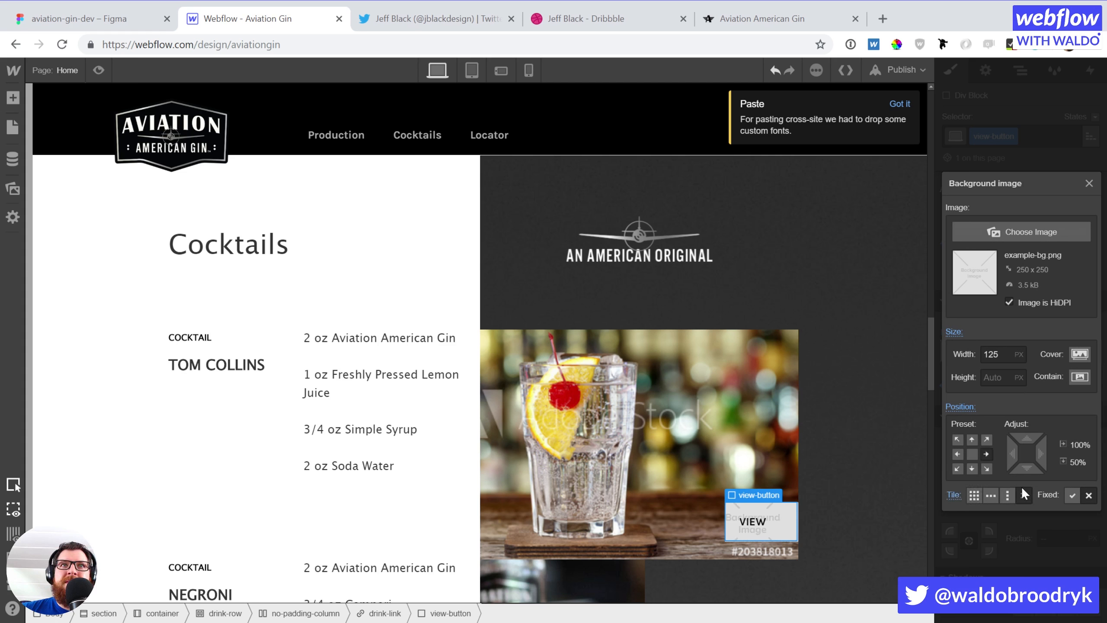
click(1008, 235)
scroll(68, 378, down, 10)
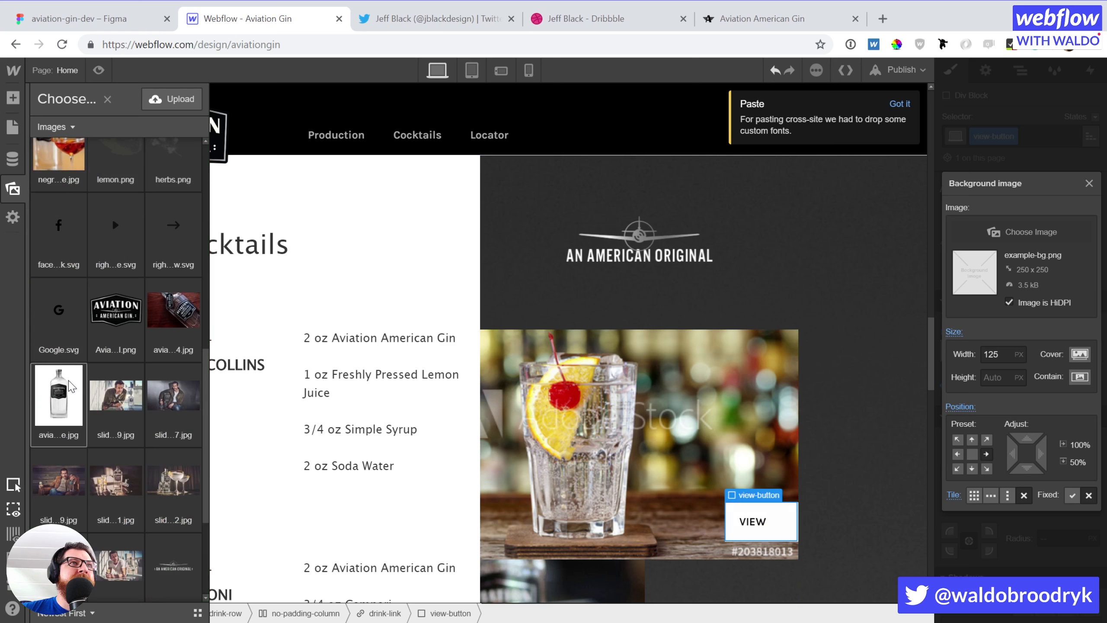
scroll(68, 379, up, 10)
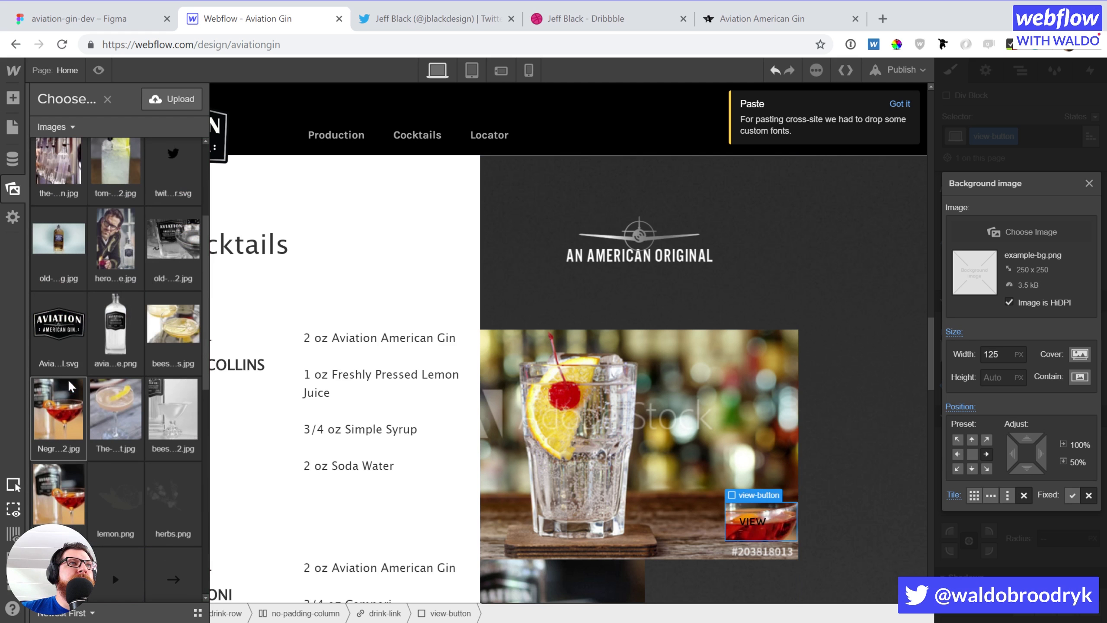
key(Escape)
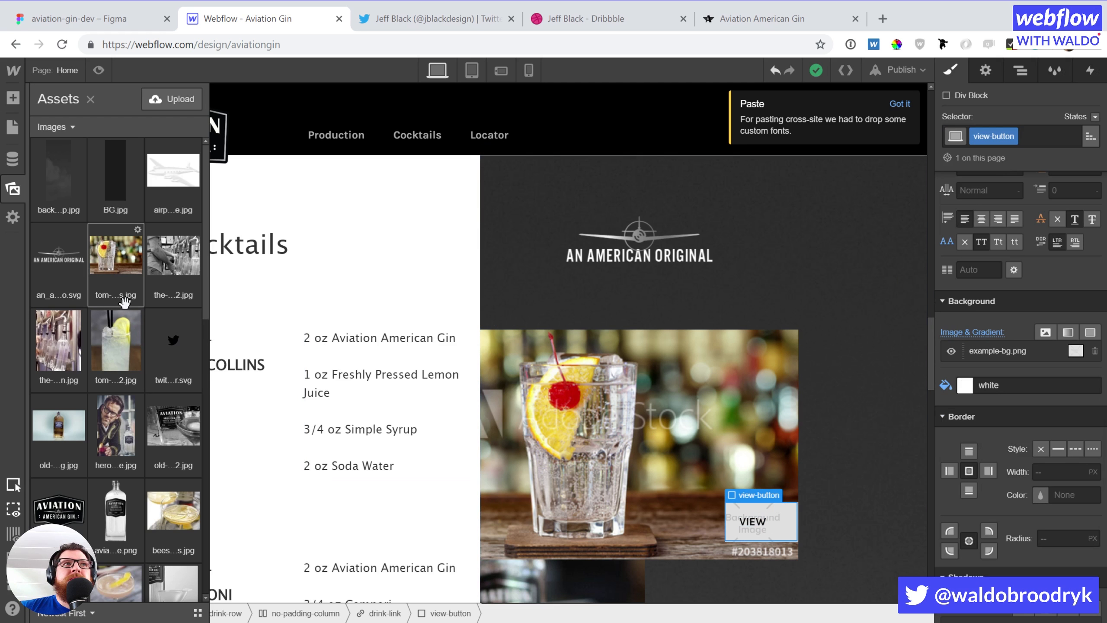
scroll(120, 360, down, 5)
scroll(120, 360, down, 2)
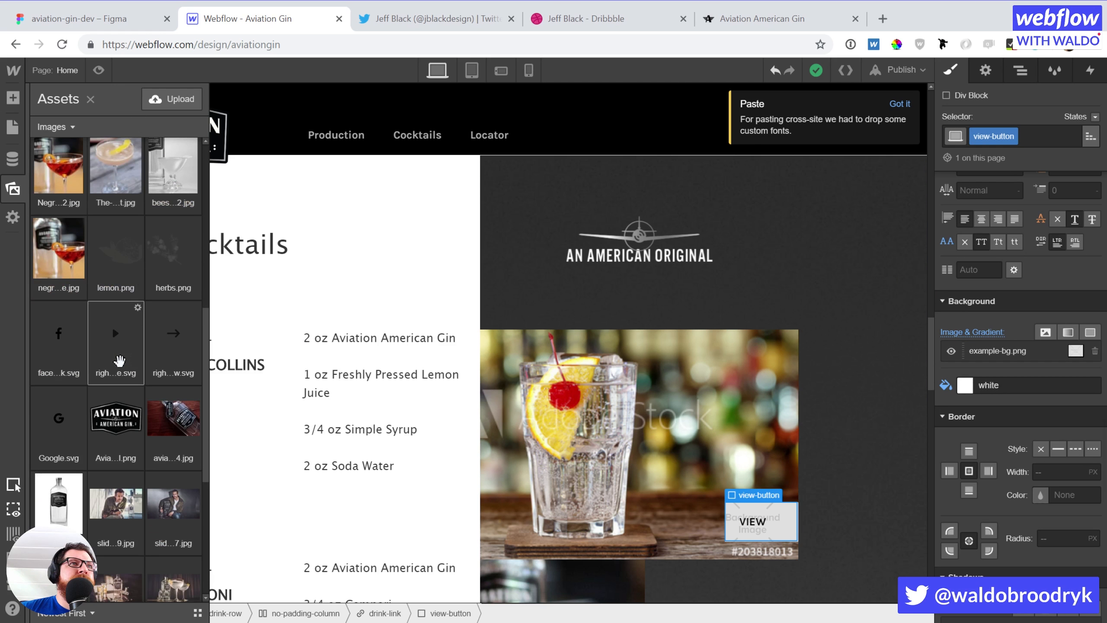
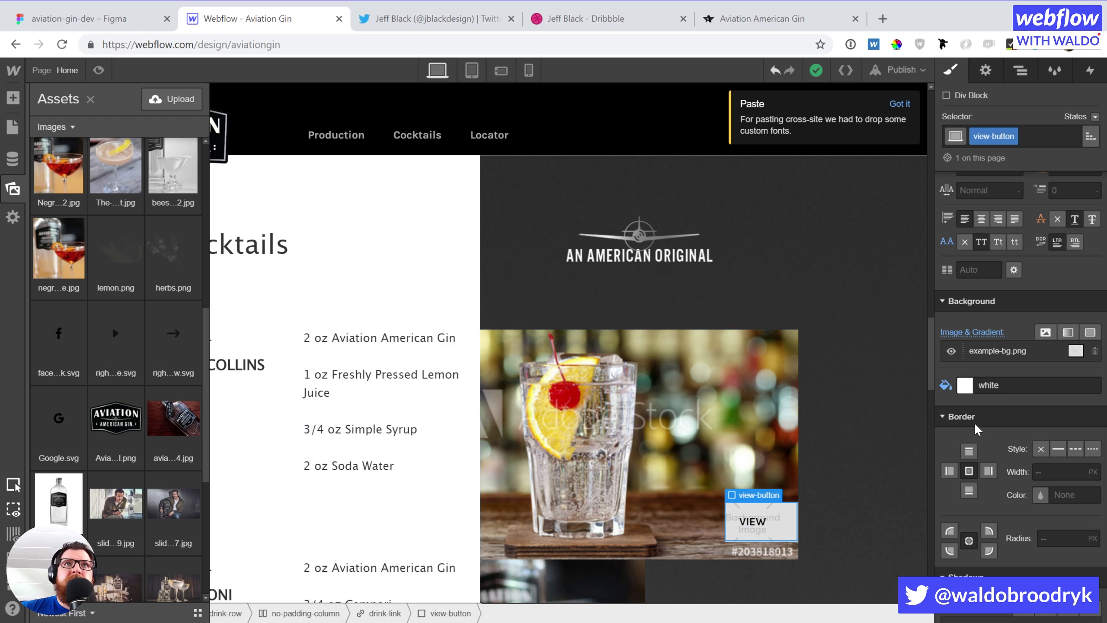
Swap the view-button background to right-arrow.svg, 17 px wide, at about 79% horizontally
click(986, 351)
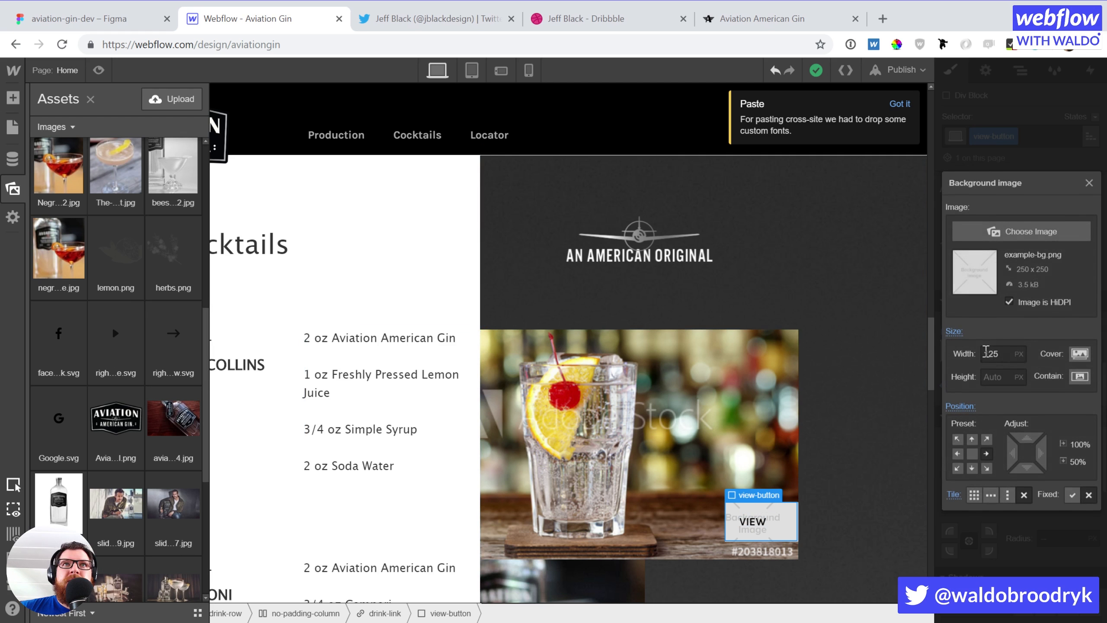
click(1033, 231)
click(166, 354)
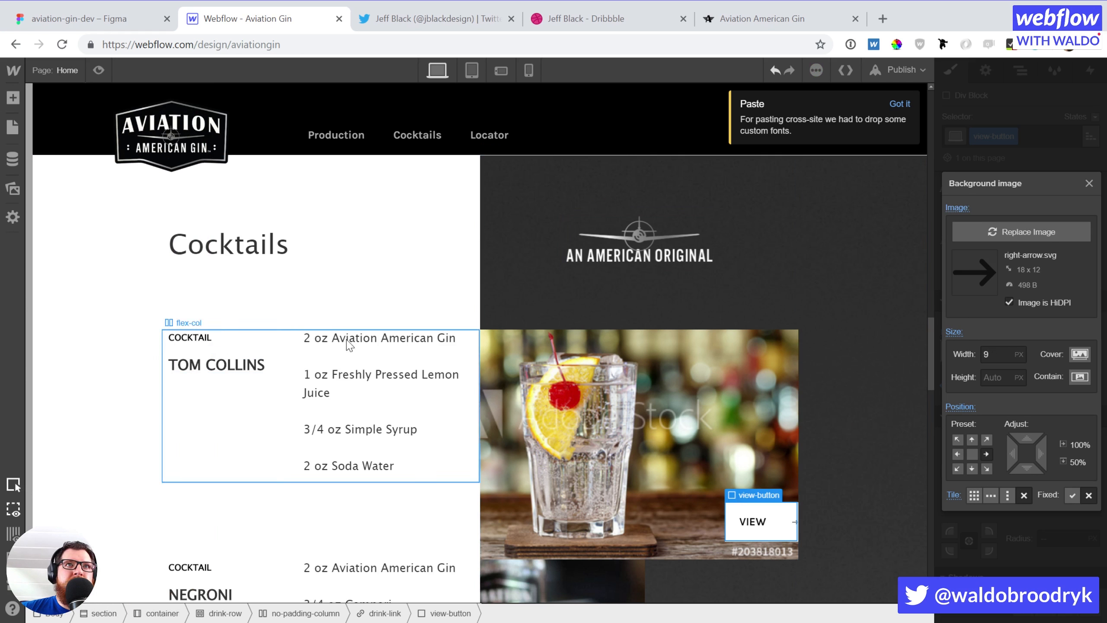
click(991, 351)
text(90)
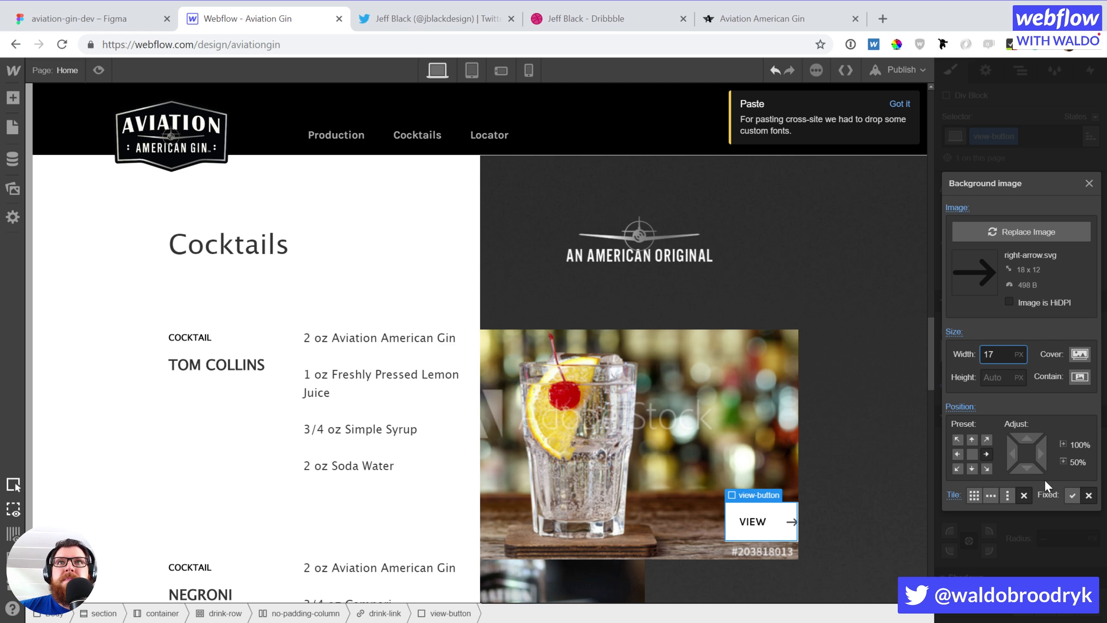
drag(1036, 457, 998, 455)
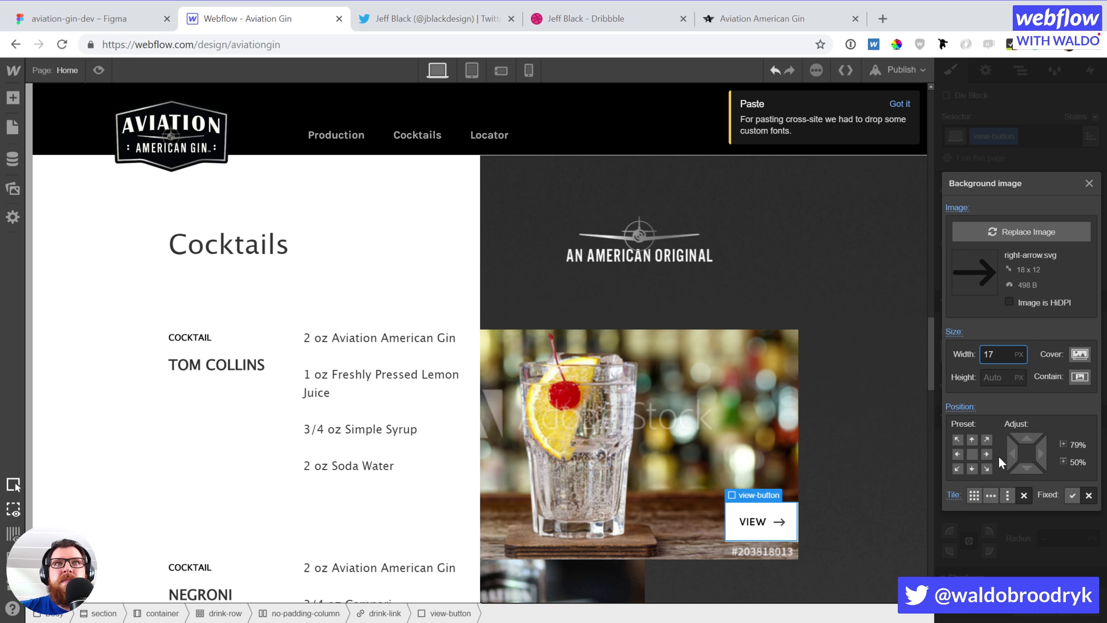
click(1024, 554)
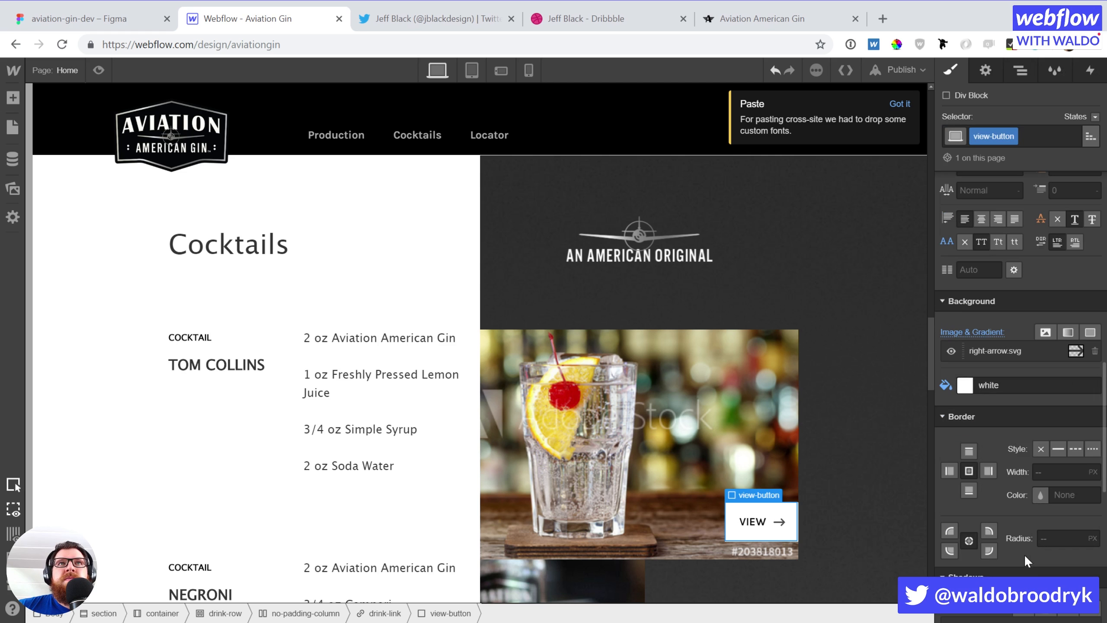
In the view-button's Hover state, set the background colour to Gold
click(1095, 116)
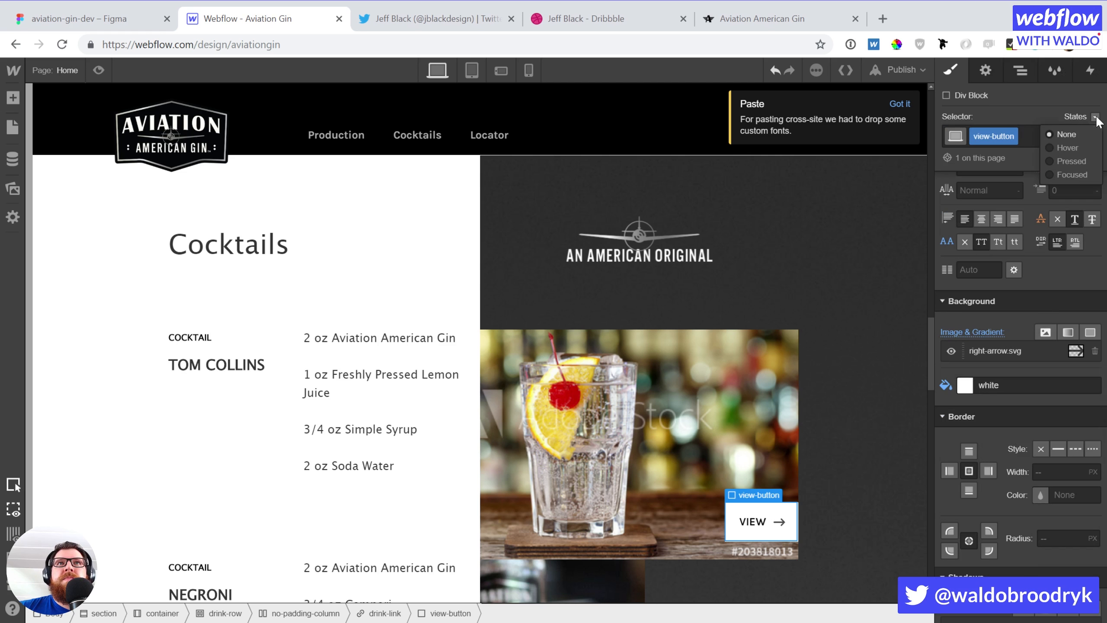
click(1072, 147)
click(964, 384)
click(1020, 569)
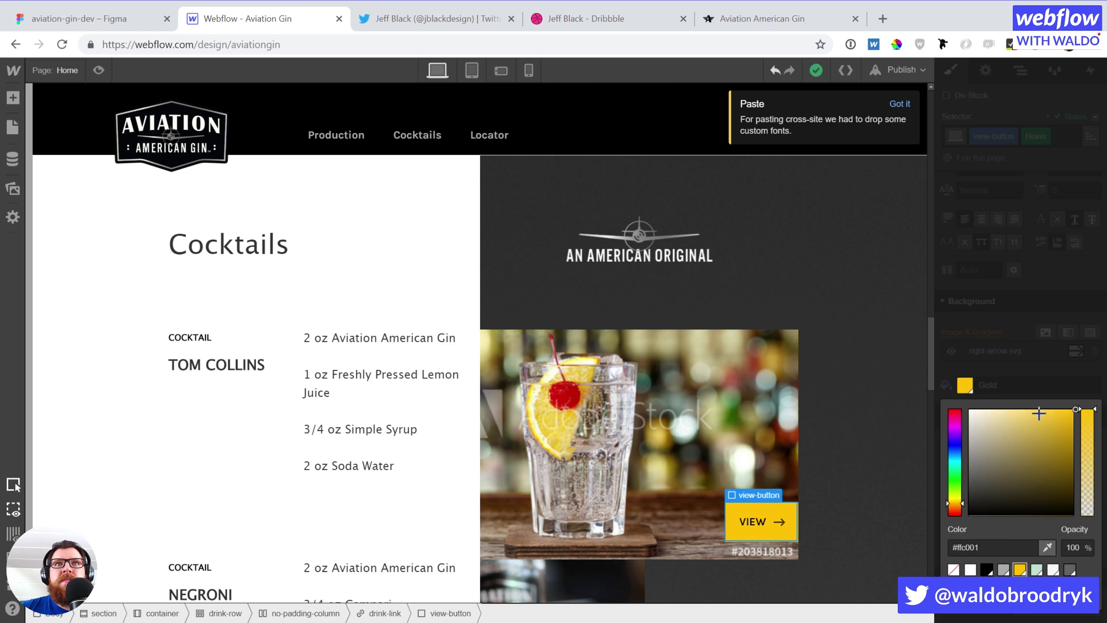
click(1040, 356)
Move the hover arrow to the right-middle, nudged to about 93%
click(1005, 350)
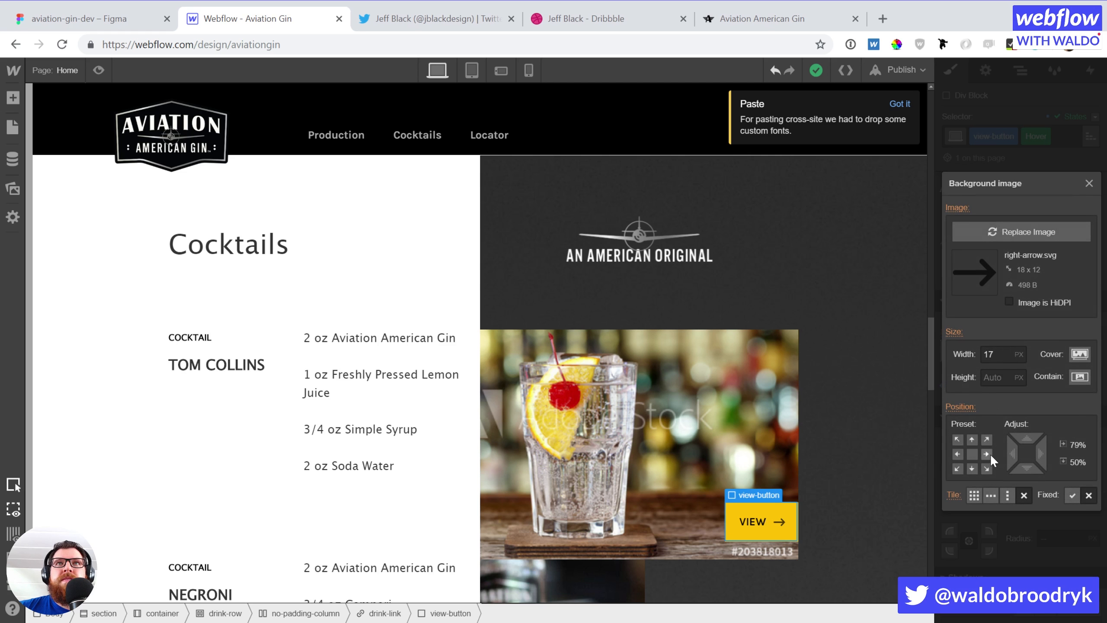
click(987, 454)
drag(1043, 453, 1036, 458)
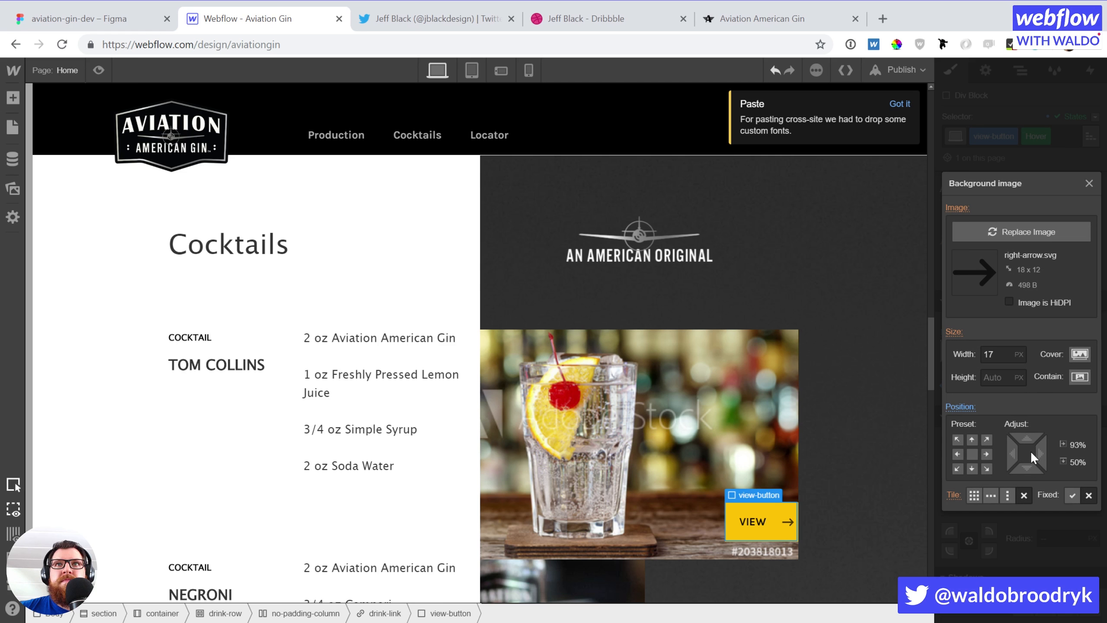
click(1037, 521)
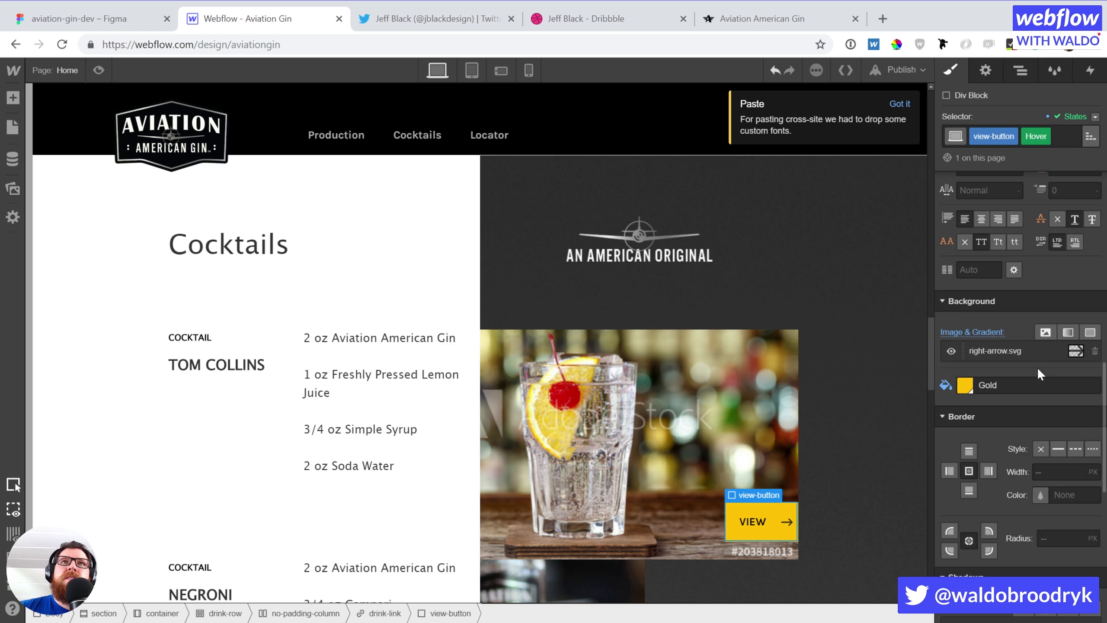
Widen the hover right padding to 55 px, then return to the normal state
scroll(1036, 363, up, 5)
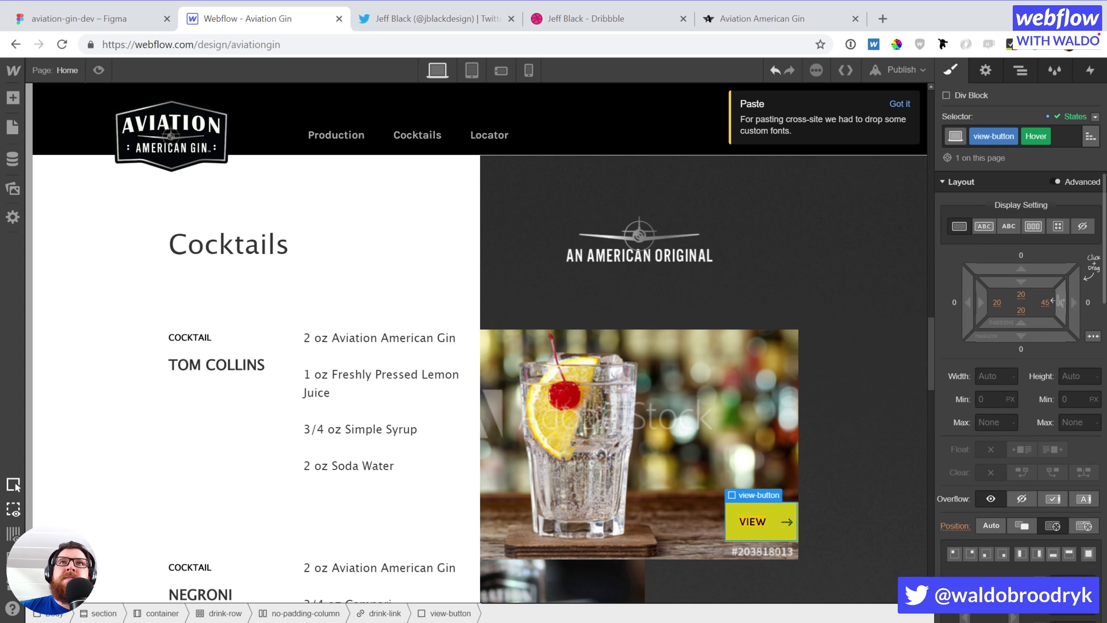
drag(1052, 302, 1037, 301)
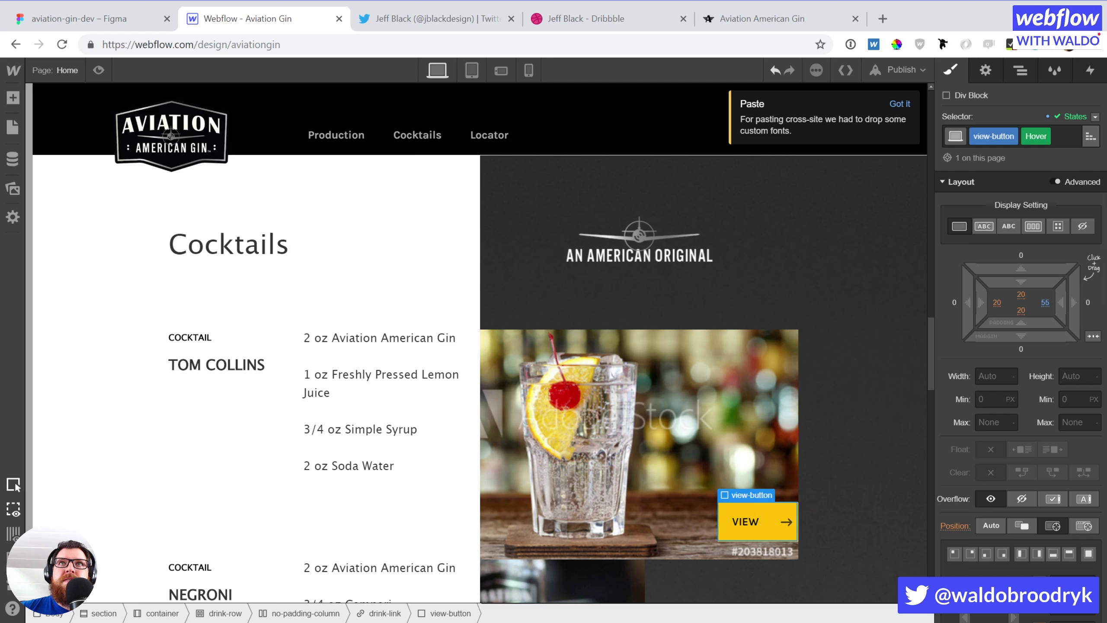
click(1095, 117)
click(1072, 133)
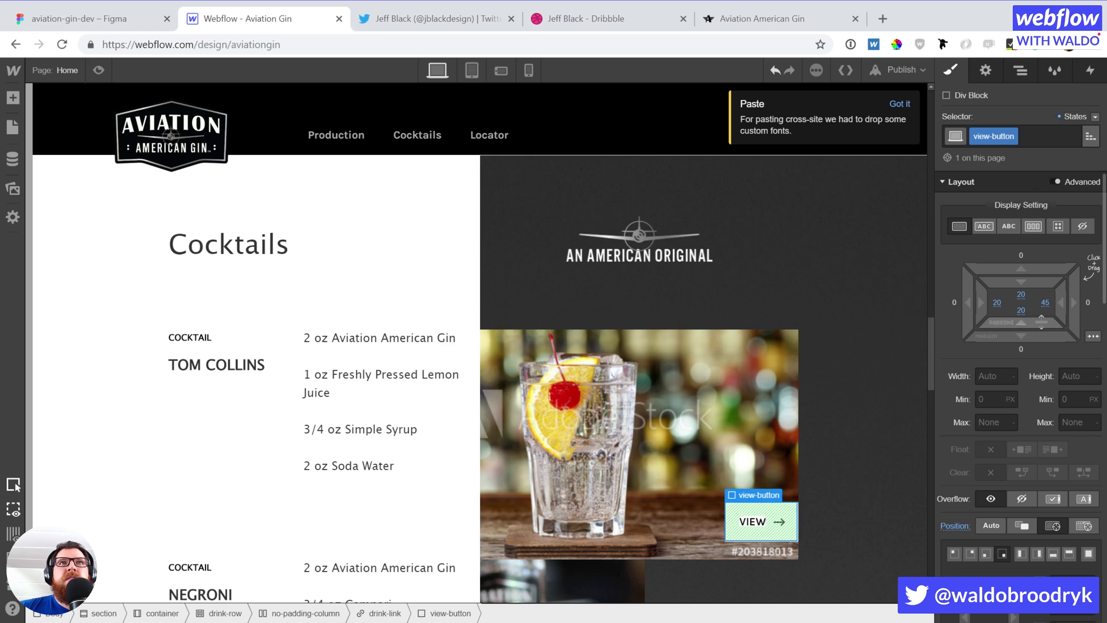
Add a 200 ms ease Padding transition to the view-button
scroll(1041, 320, down, 15)
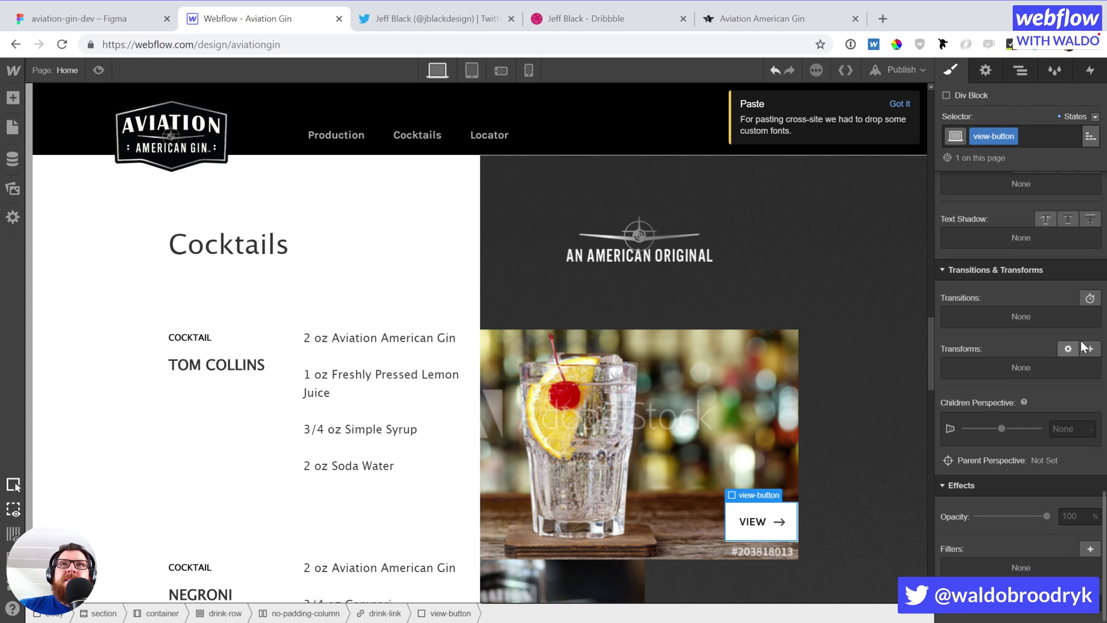
click(1090, 298)
click(1039, 233)
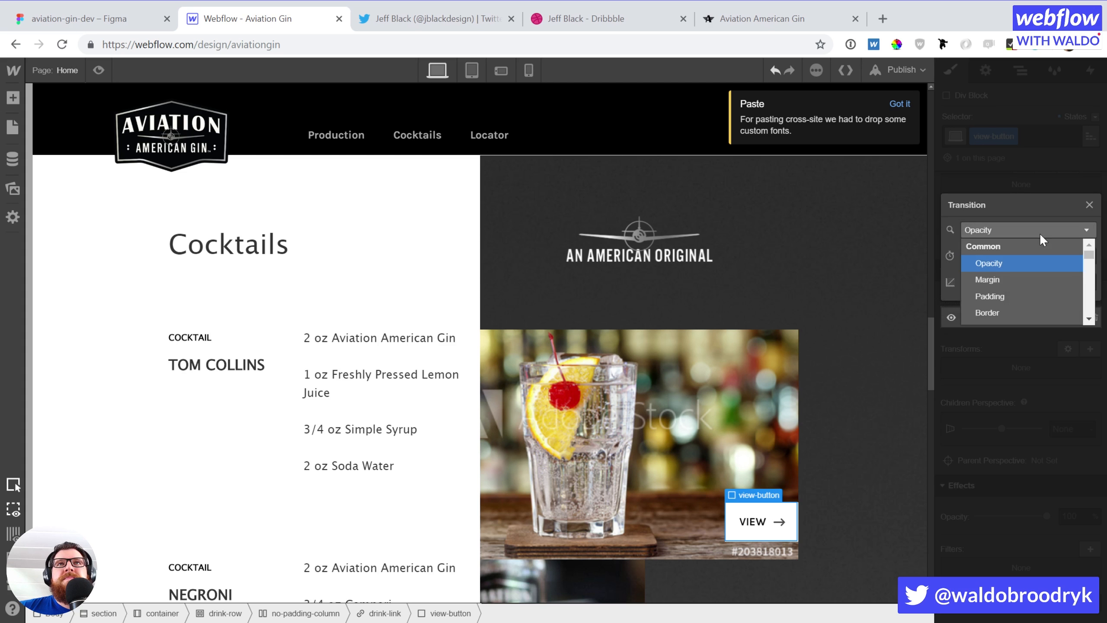
scroll(1026, 292, down, 2)
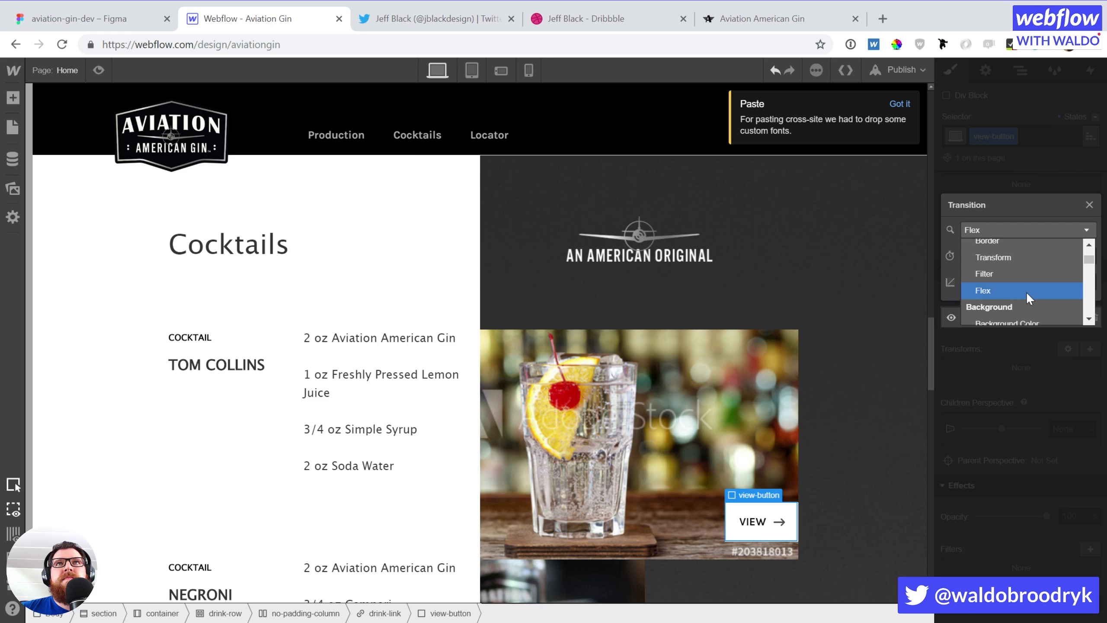
scroll(1025, 292, up, 2)
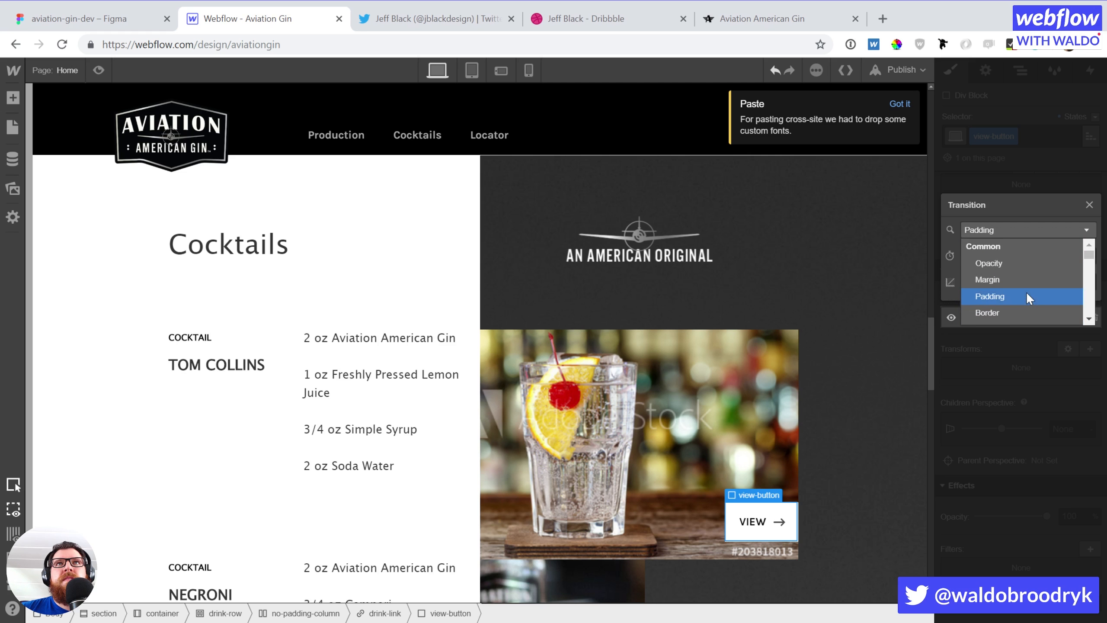
click(1027, 296)
click(1023, 357)
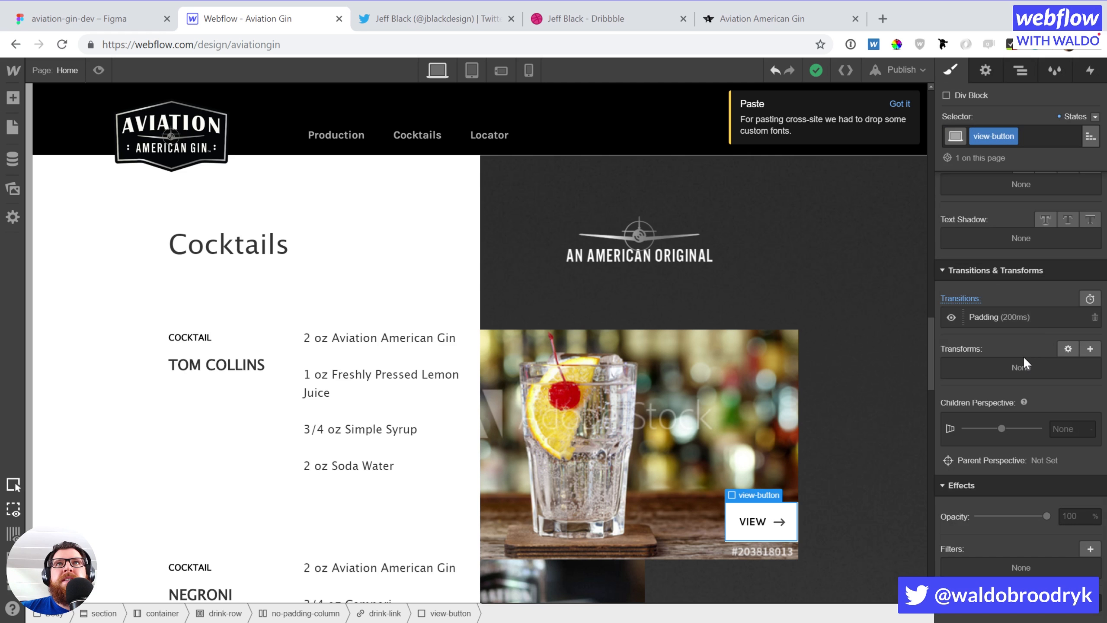
Add a 200 ms ease Background Color transition
click(1089, 299)
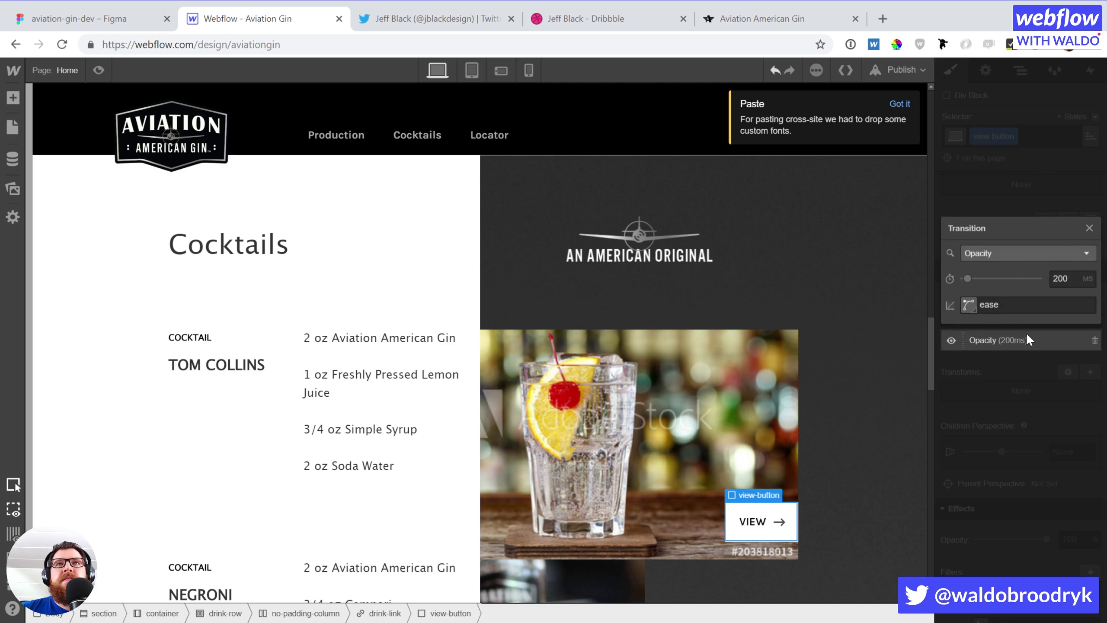
click(1022, 258)
scroll(1014, 323, down, 3)
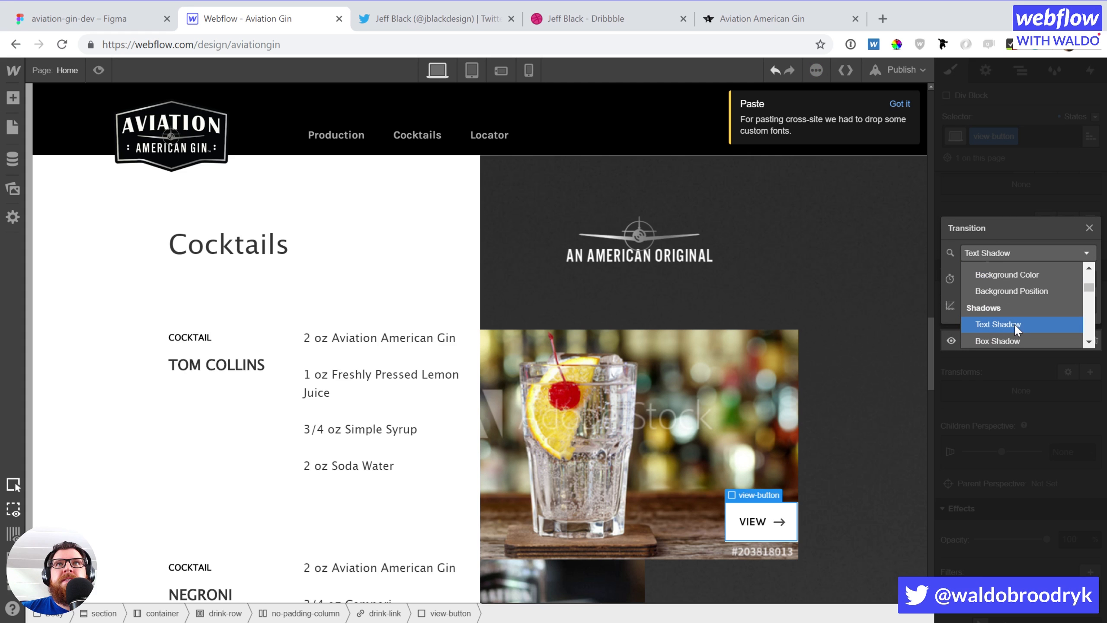
click(1017, 275)
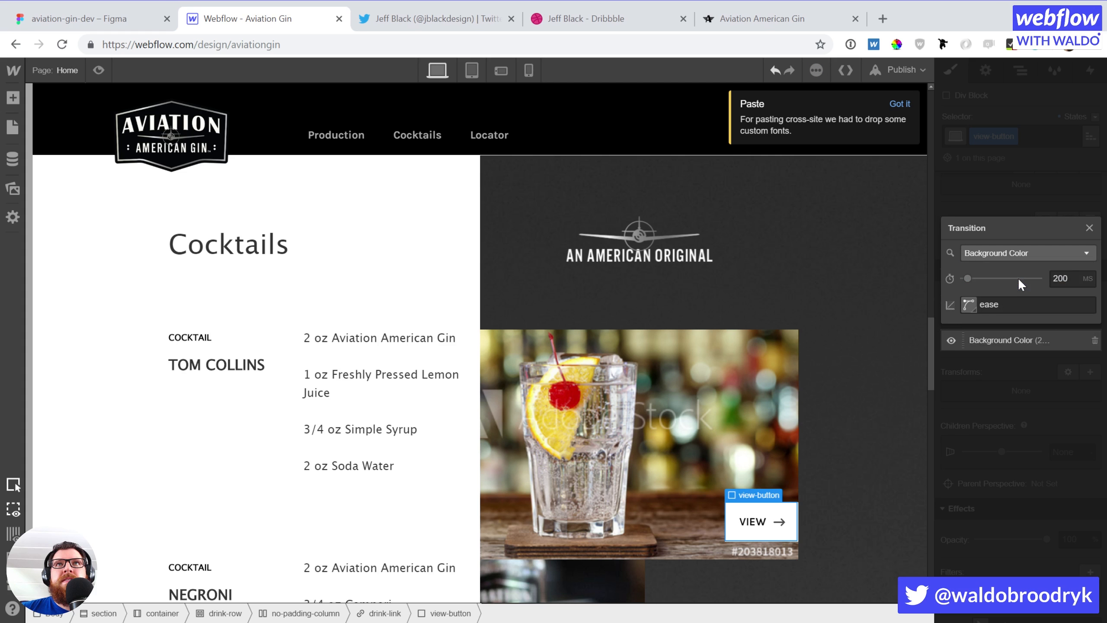
click(1024, 381)
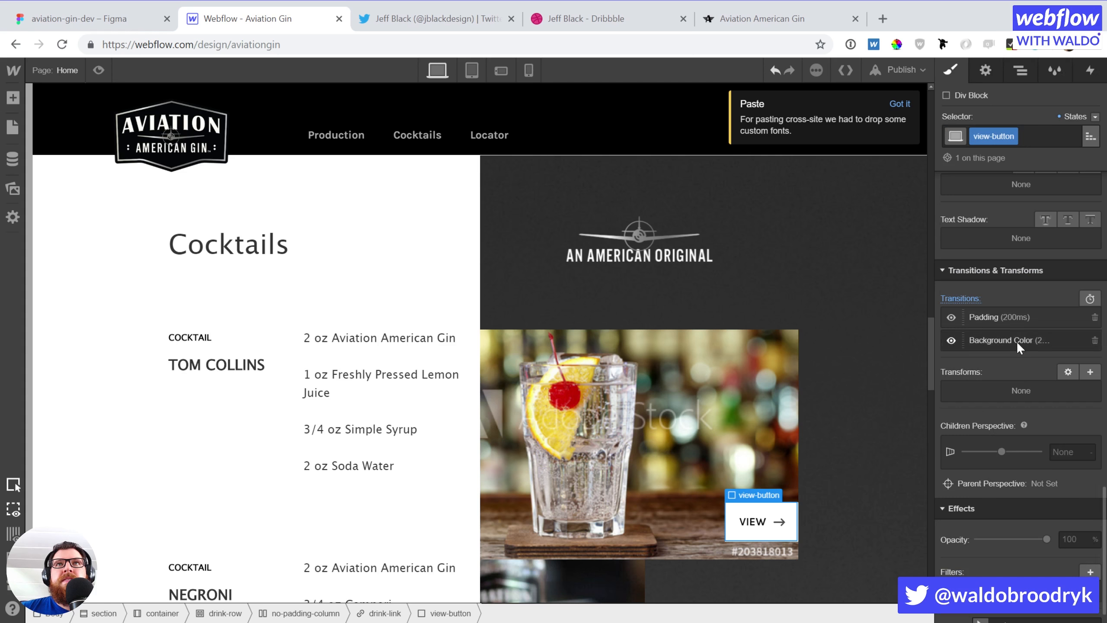
Add a 200 ms ease Background Position transition
click(1082, 299)
click(1015, 275)
scroll(1012, 338, down, 2)
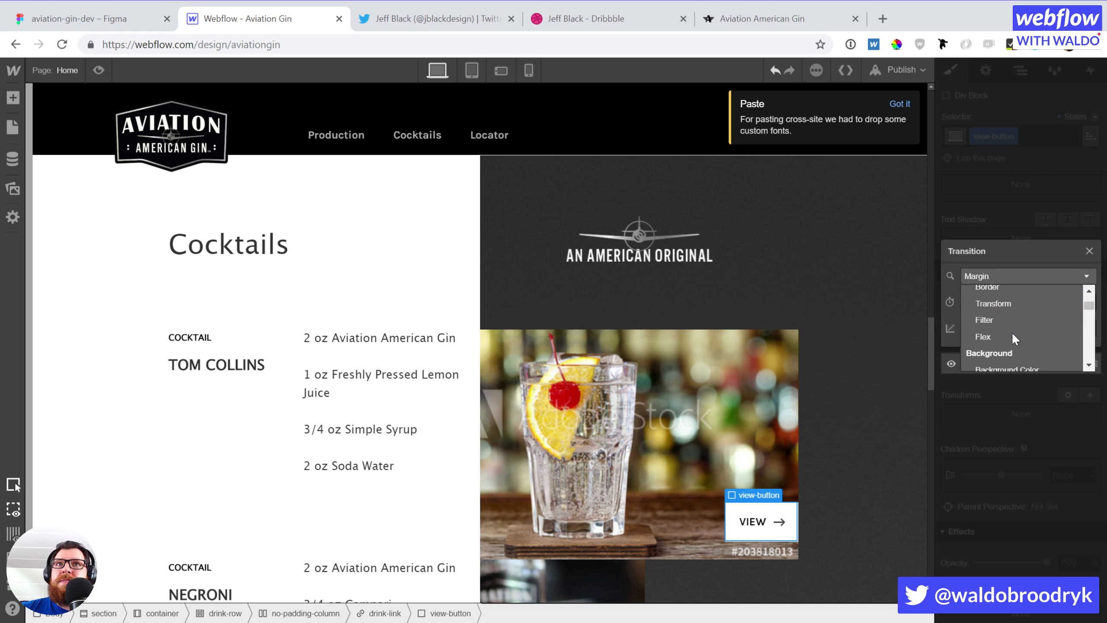
scroll(1011, 332, down, 3)
click(1013, 317)
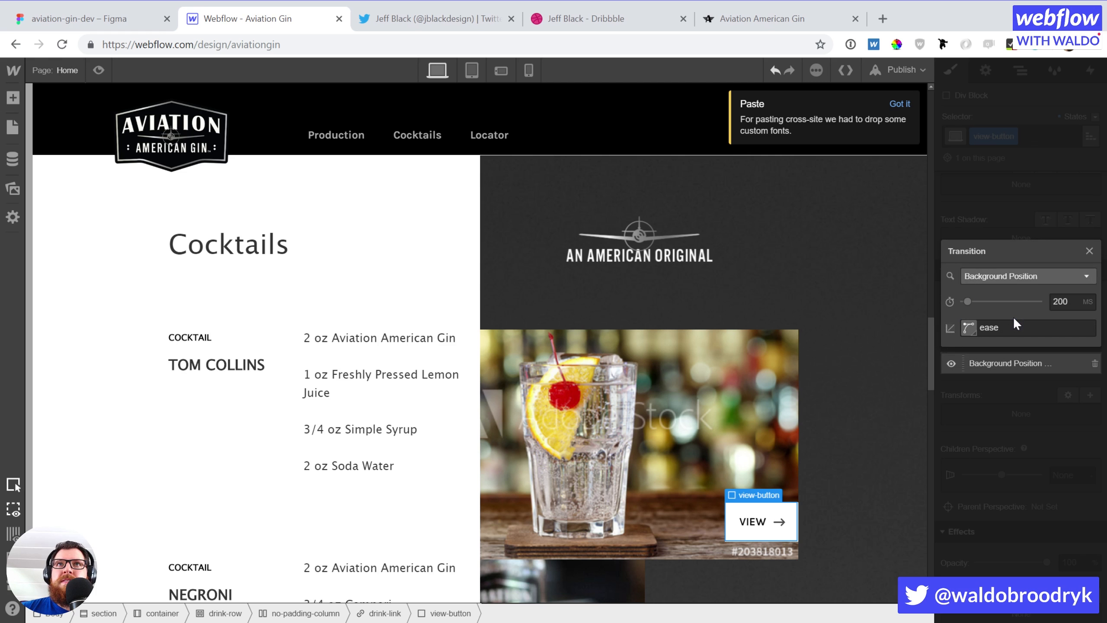
click(983, 430)
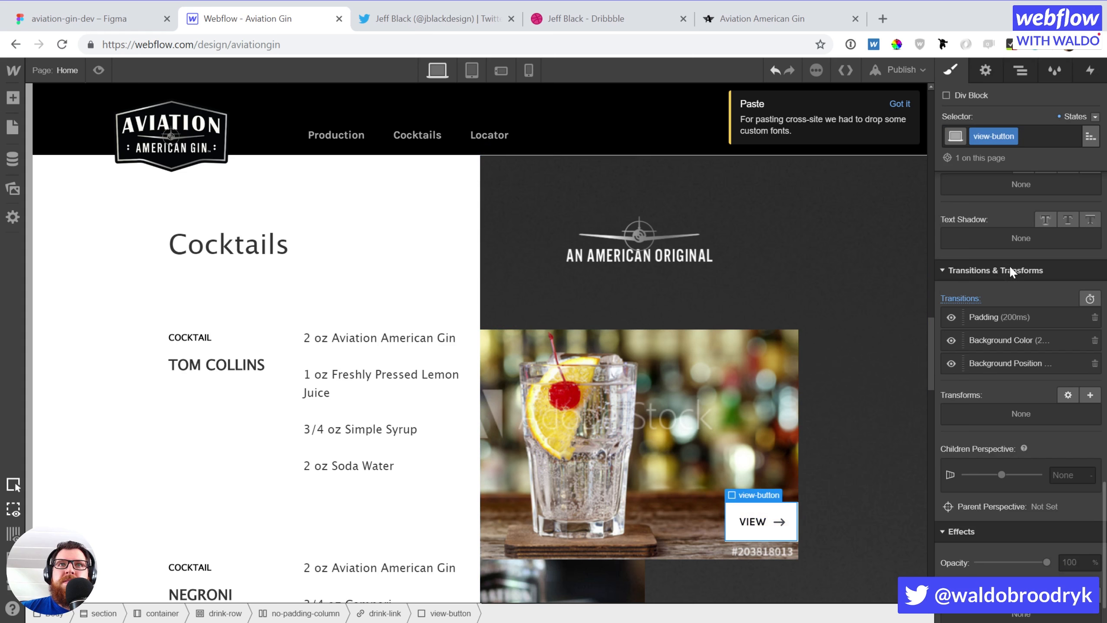
scroll(1015, 282, up, 10)
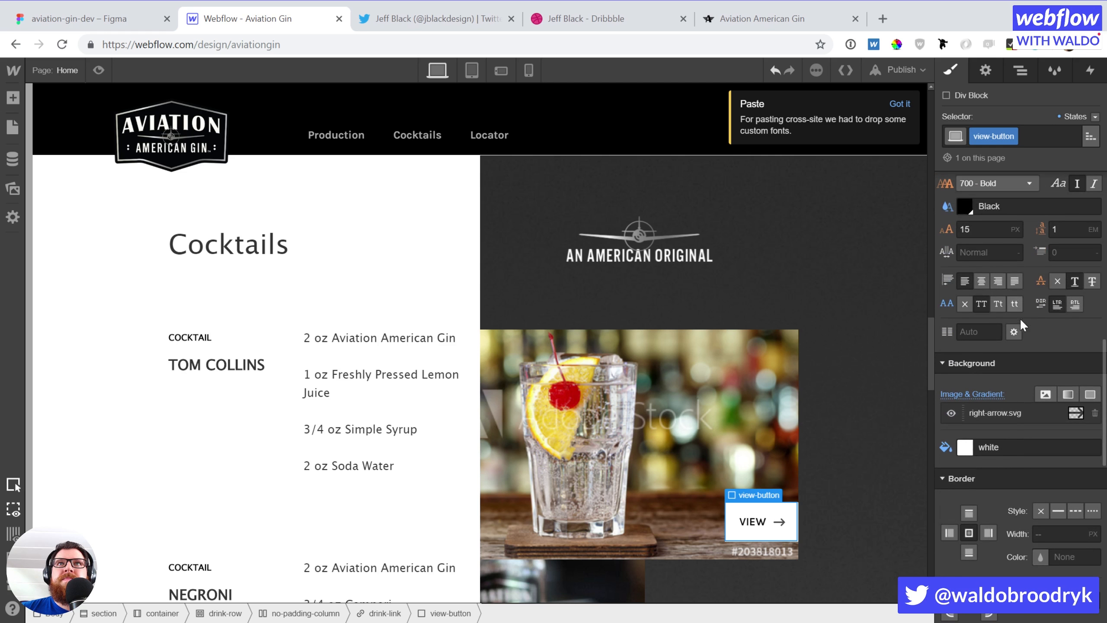
In the Hover state, pin the right-arrow.svg background to right-middle at 99% horizontally
scroll(1020, 318, up, 4)
click(1008, 556)
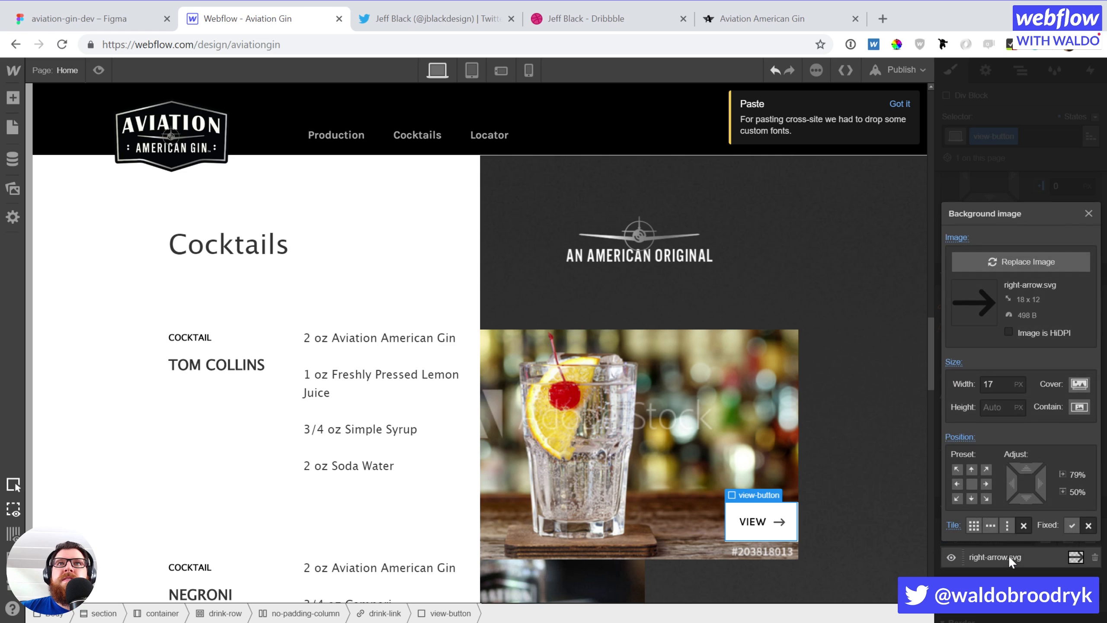
click(1008, 556)
click(1069, 116)
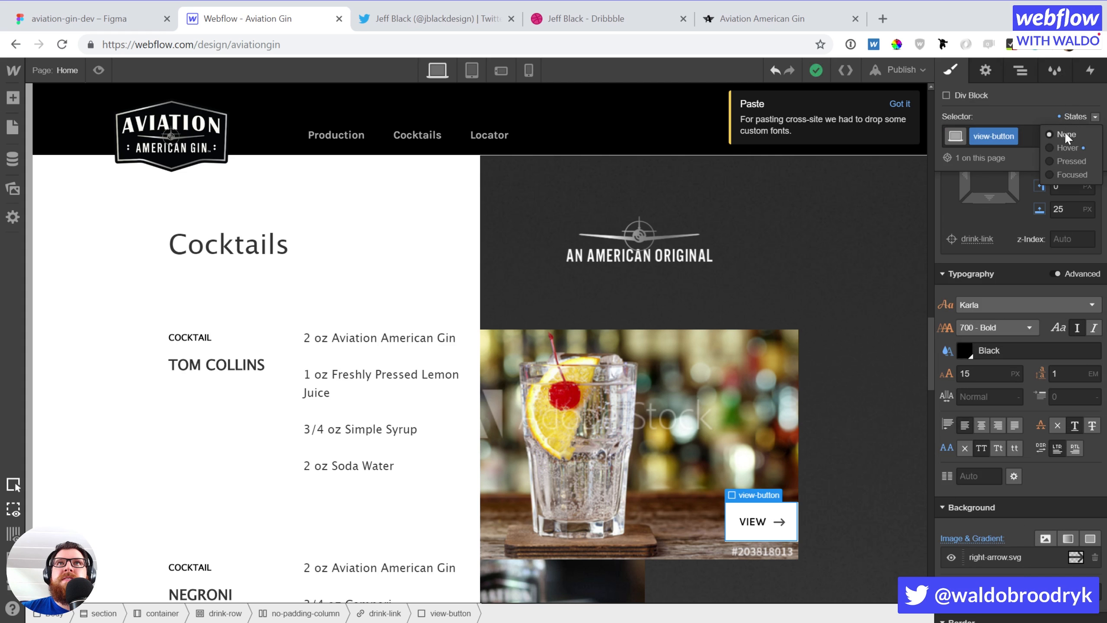
click(1066, 147)
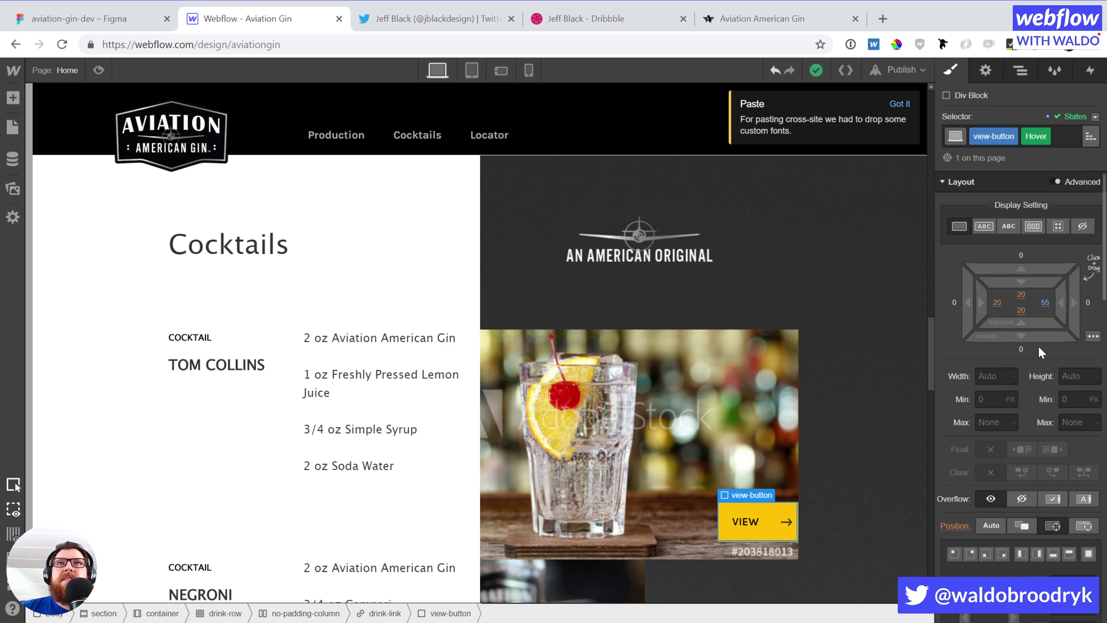
scroll(1039, 440, down, 2)
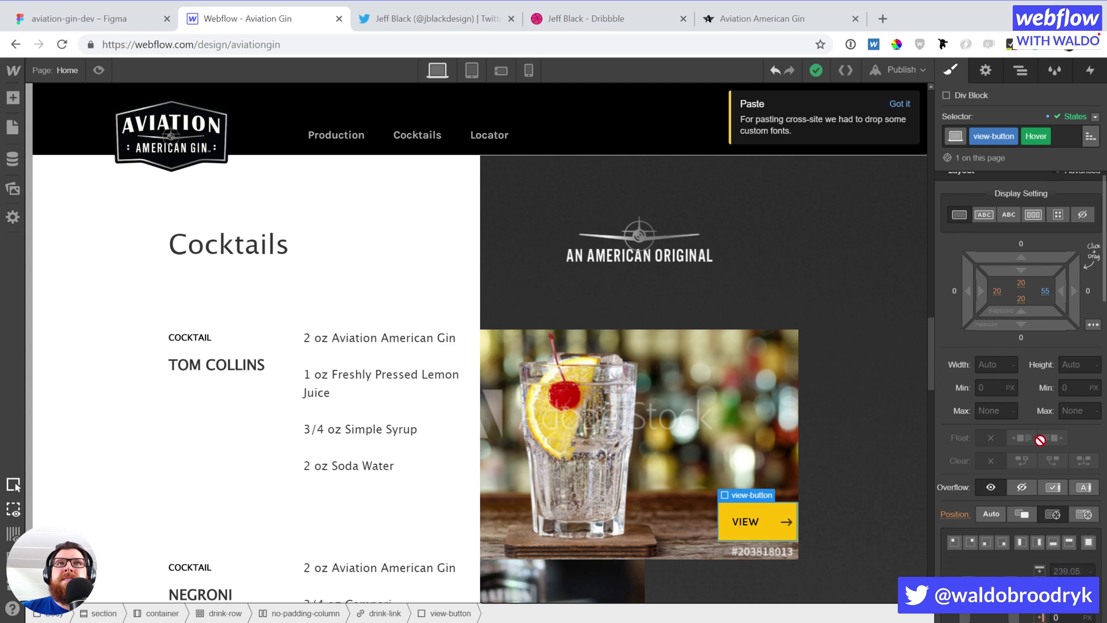
scroll(1039, 439, down, 10)
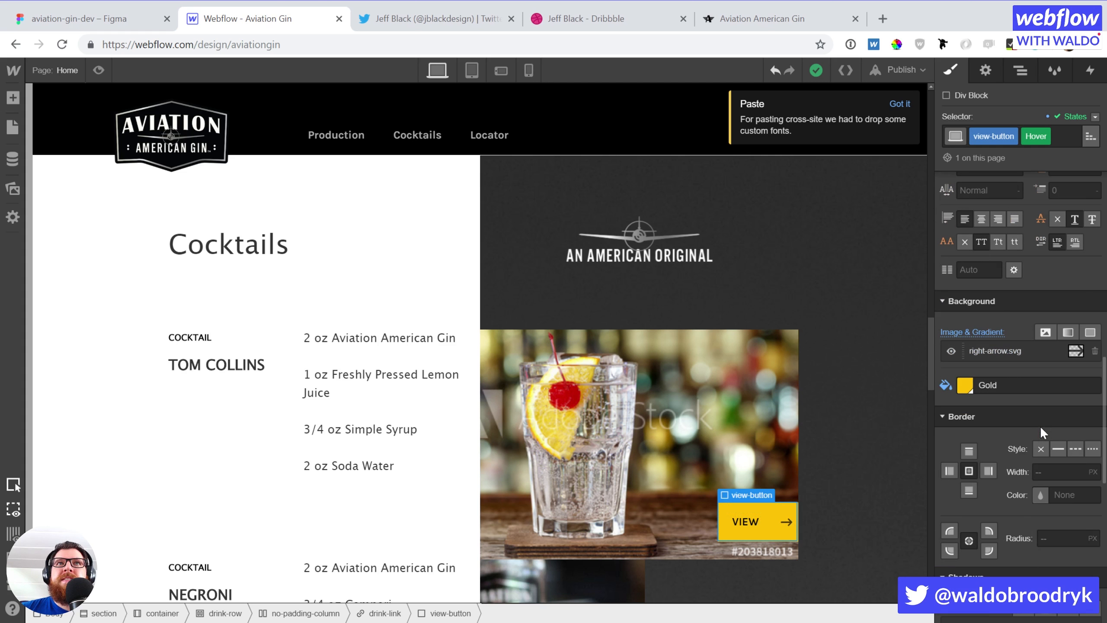
scroll(1040, 426, down, 4)
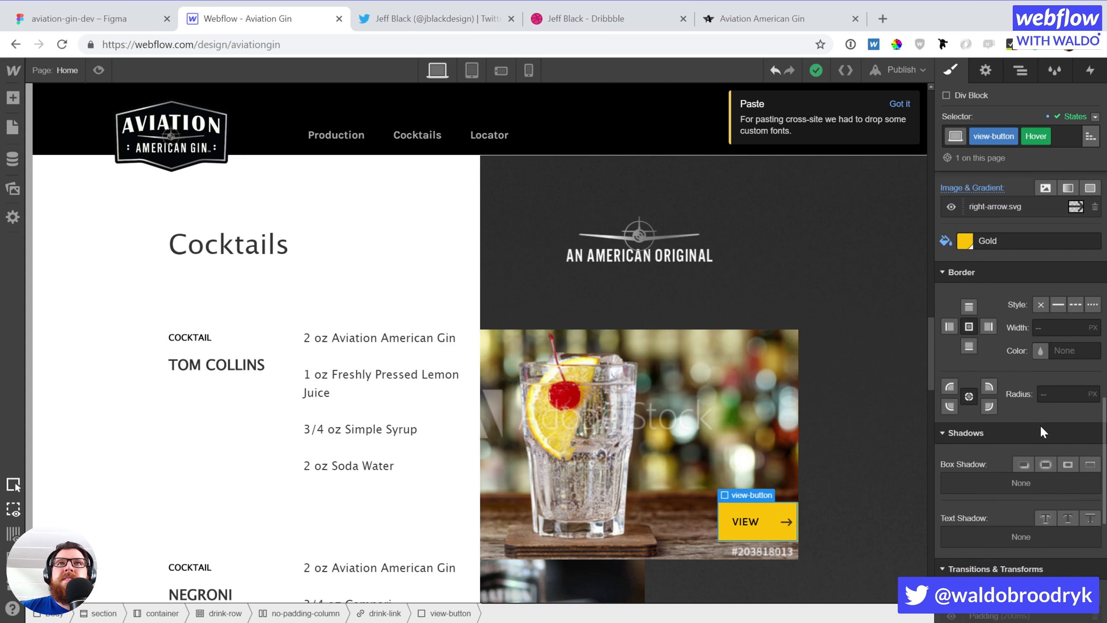
click(1010, 207)
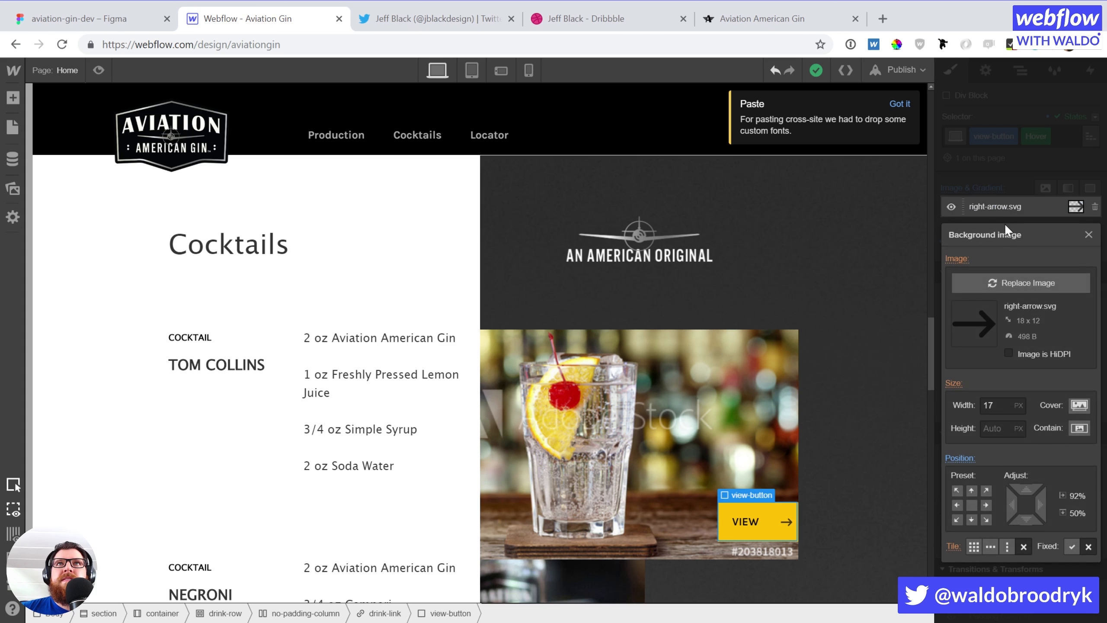
click(985, 505)
drag(1049, 509, 1015, 505)
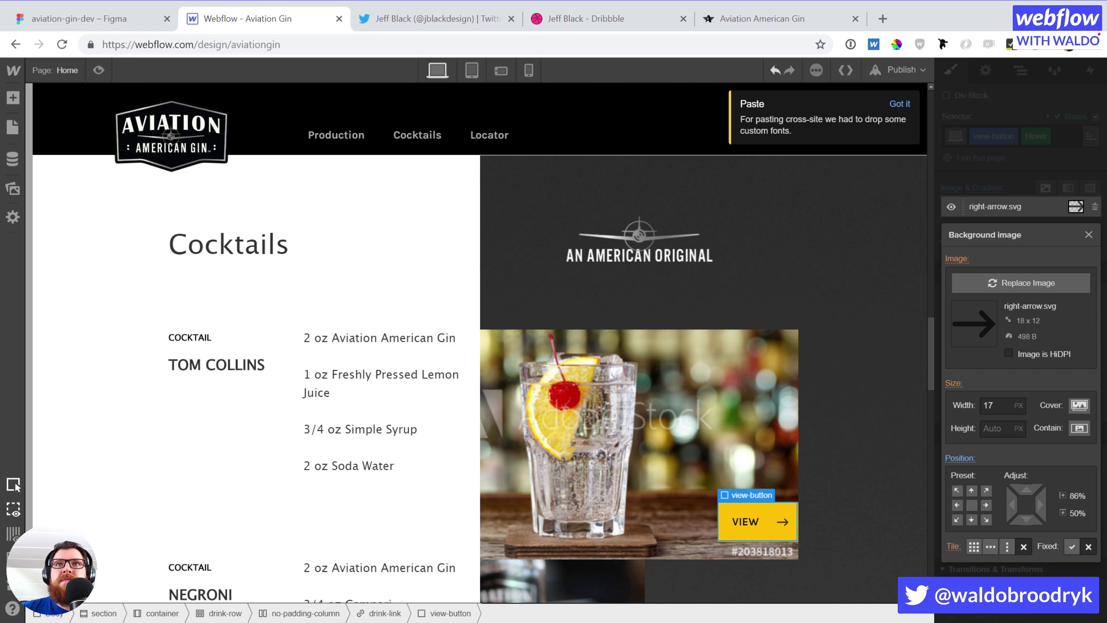
key(Escape)
Trim the hover right padding from 55 to 50 px
scroll(1032, 469, up, 12)
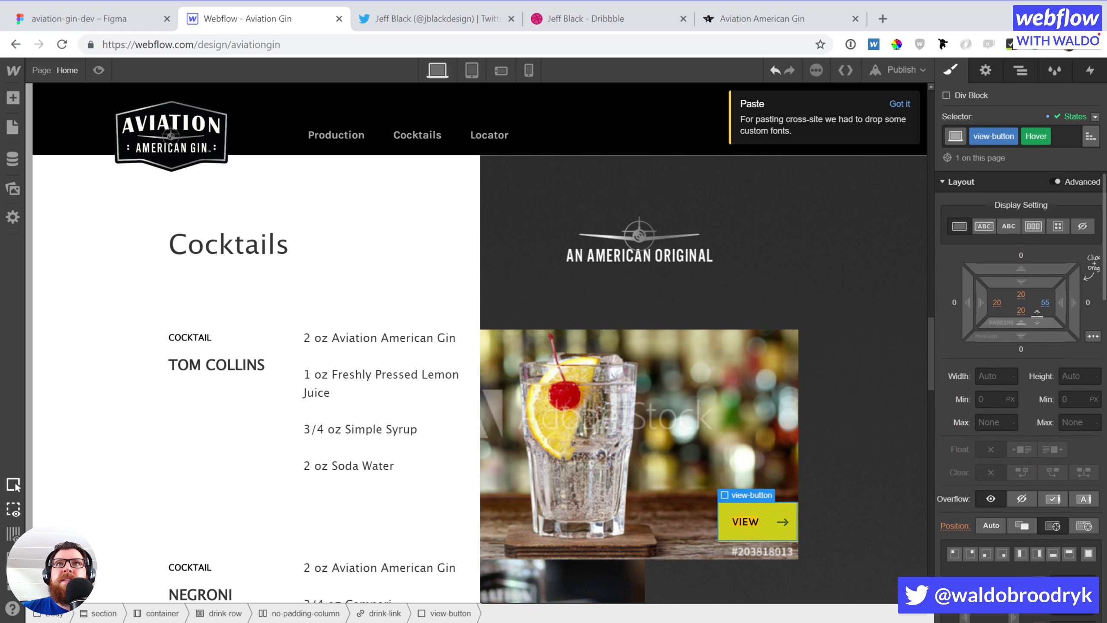
click(1045, 302)
key(Down)
key(Down)
key(Down)
key(Down)
key(Down)
key(Down)
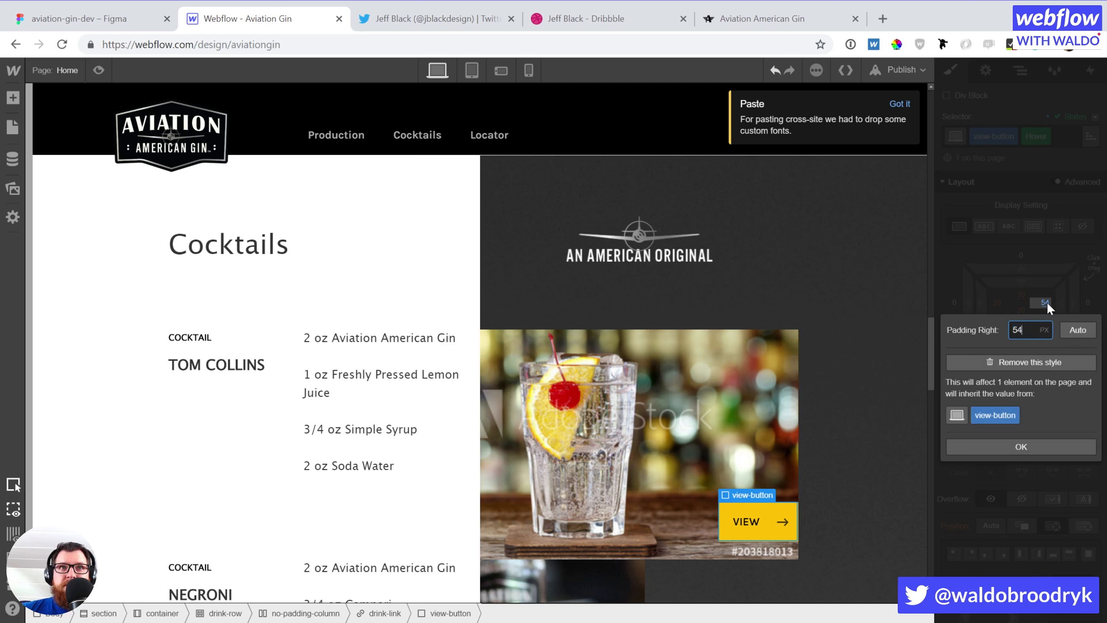
key(Up)
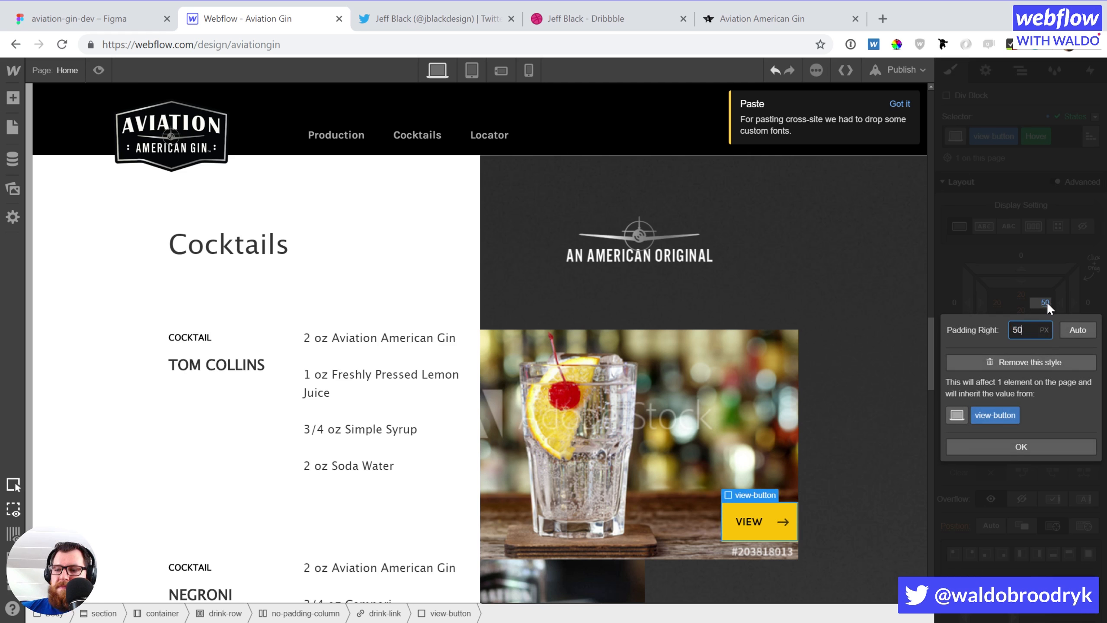
key(Return)
click(857, 384)
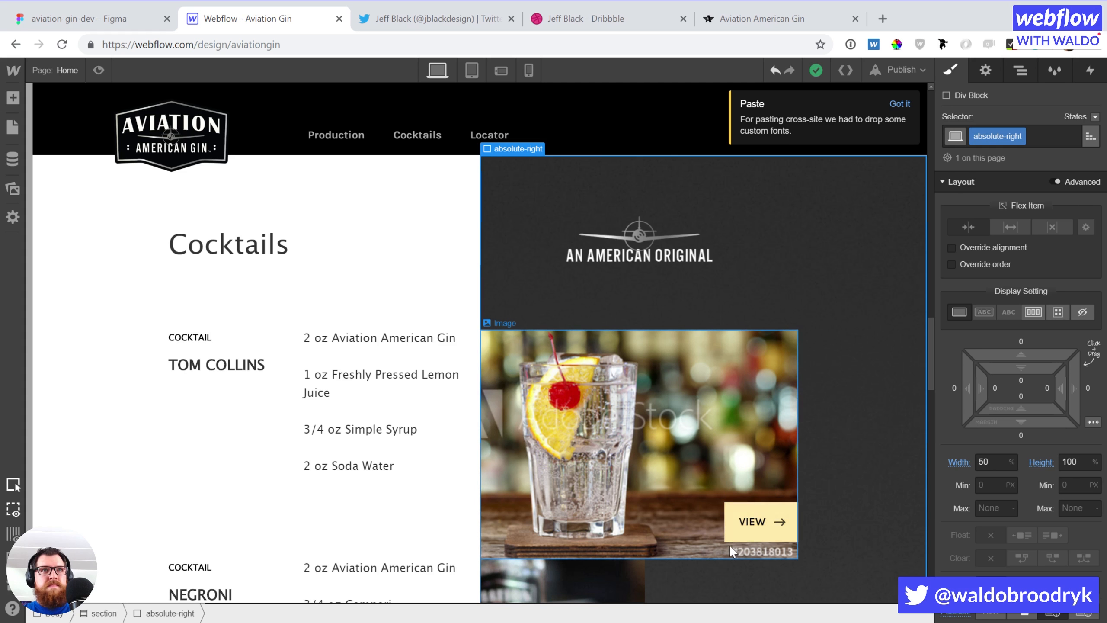
Paste VIEW buttons onto the Negroni, Bee's Knees and Amelia Earhart cocktail images
click(740, 535)
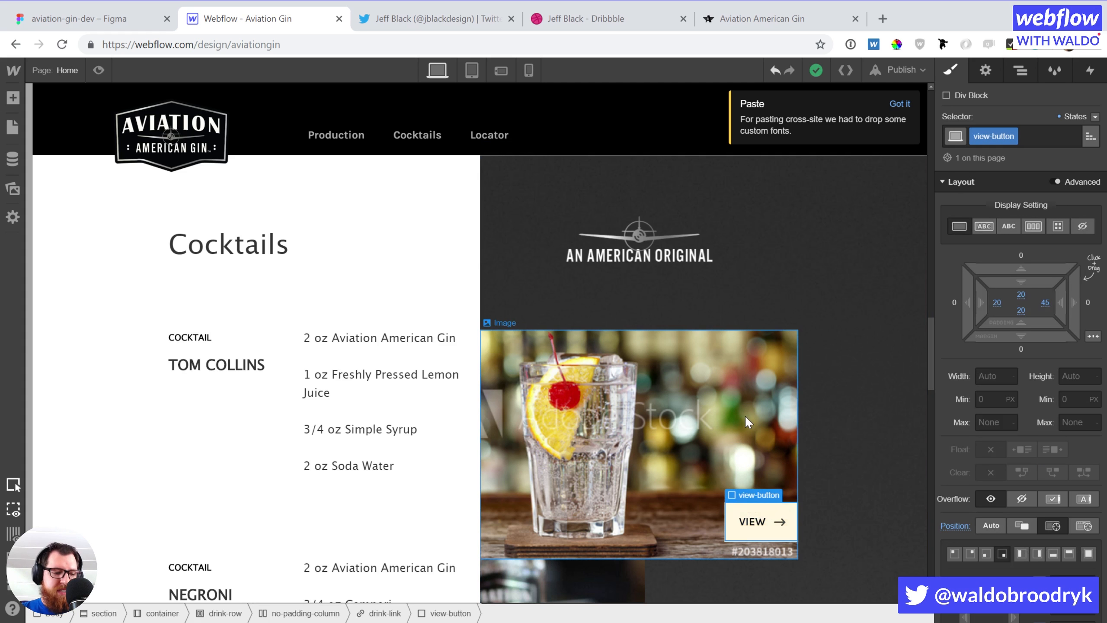
scroll(745, 415, down, 10)
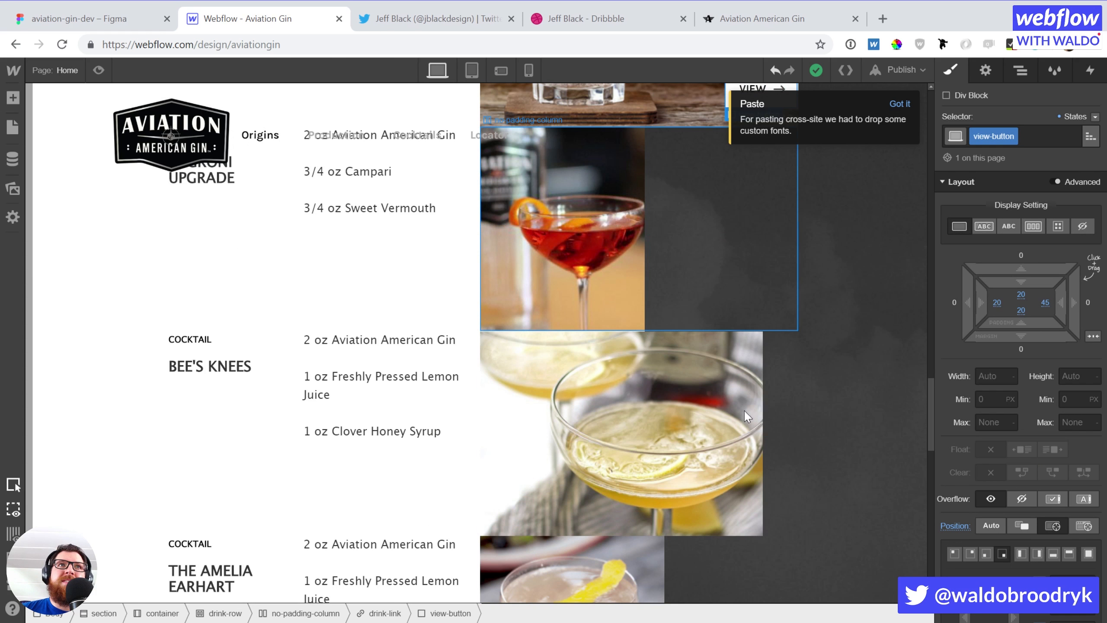
scroll(743, 410, up, 10)
scroll(659, 452, down, 6)
click(562, 319)
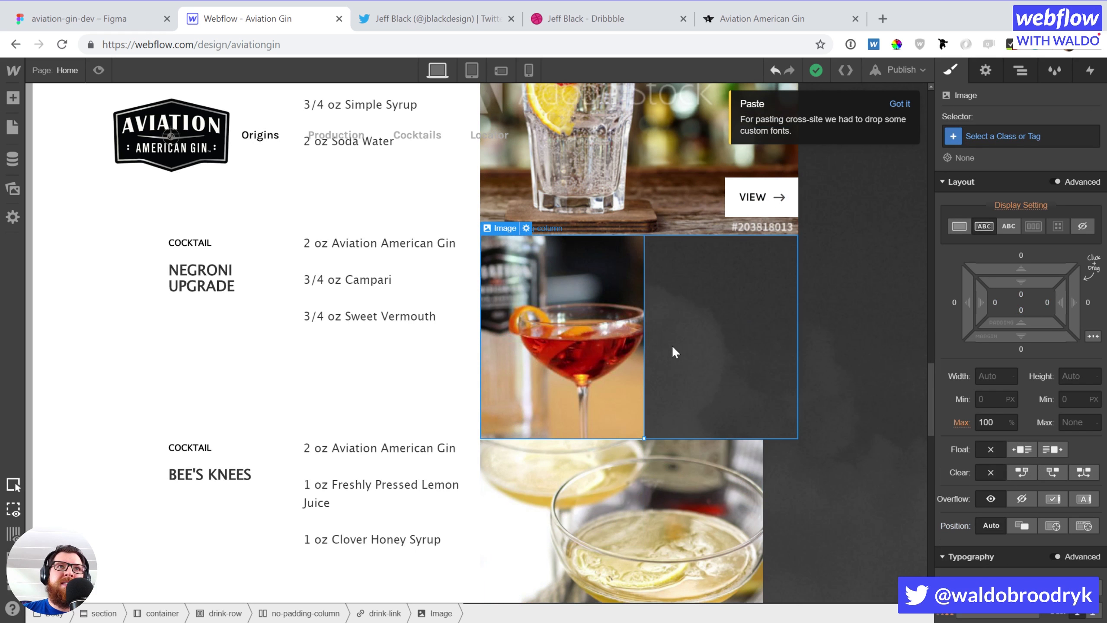
key(ctrl+v)
click(723, 529)
key(ctrl+v)
scroll(721, 527, down, 10)
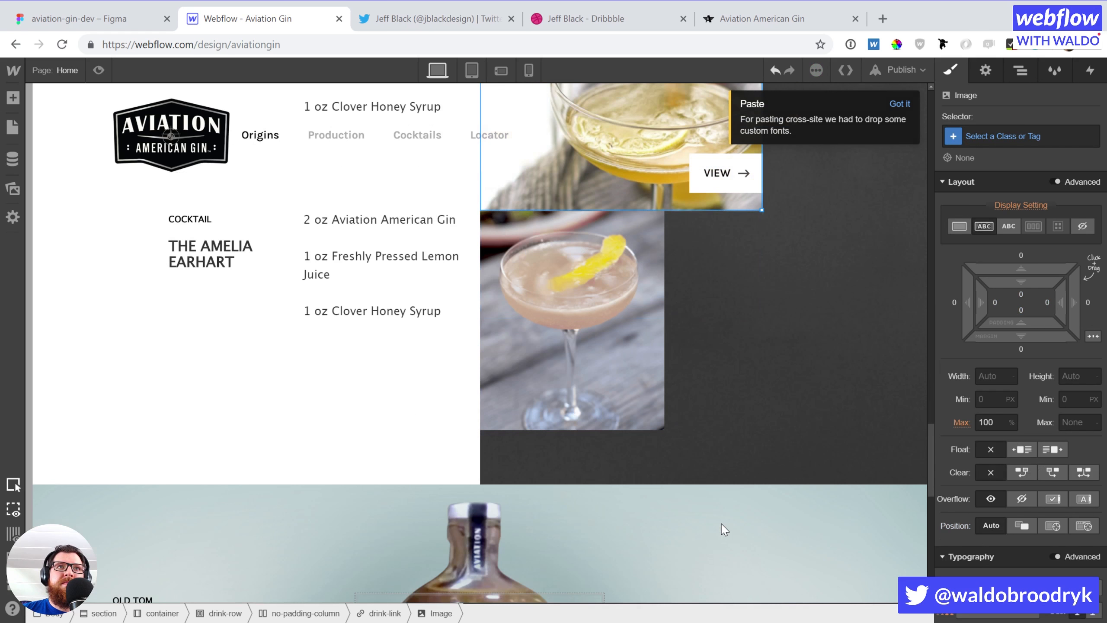
scroll(615, 459, up, 5)
click(608, 488)
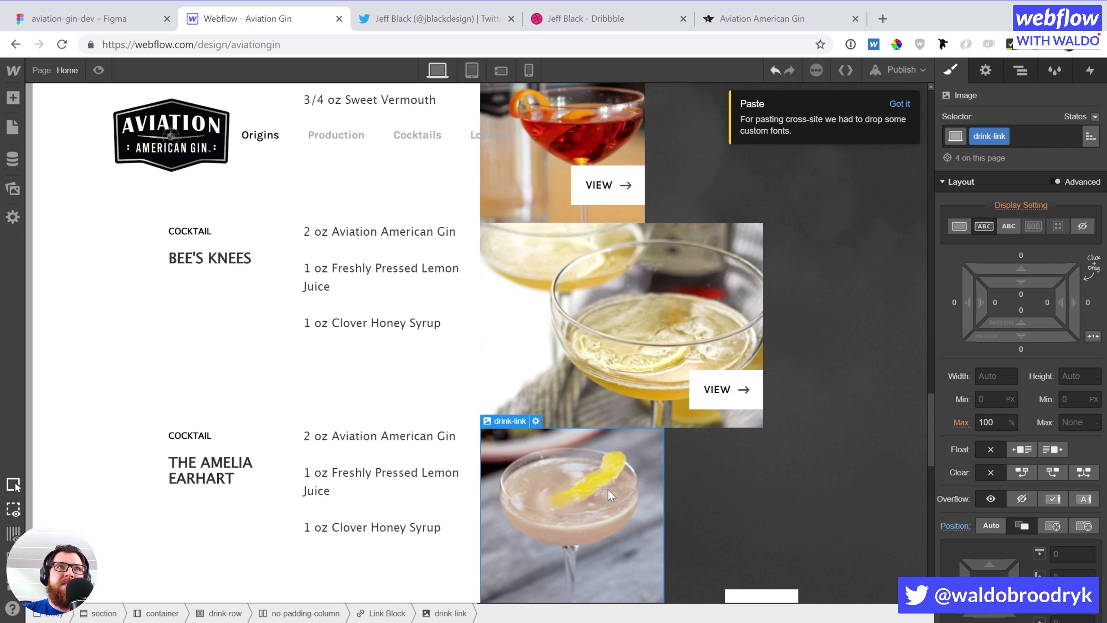
key(ctrl+v)
scroll(665, 443, down, 5)
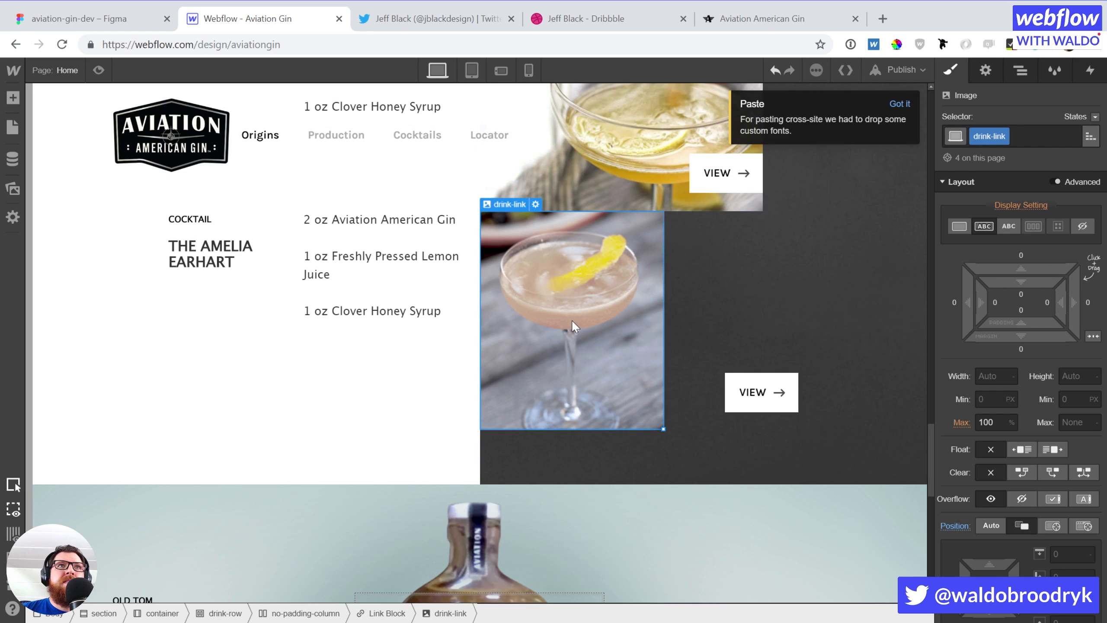
Remove the drink-link class from the Amelia Earhart image via the Navigator
key(z)
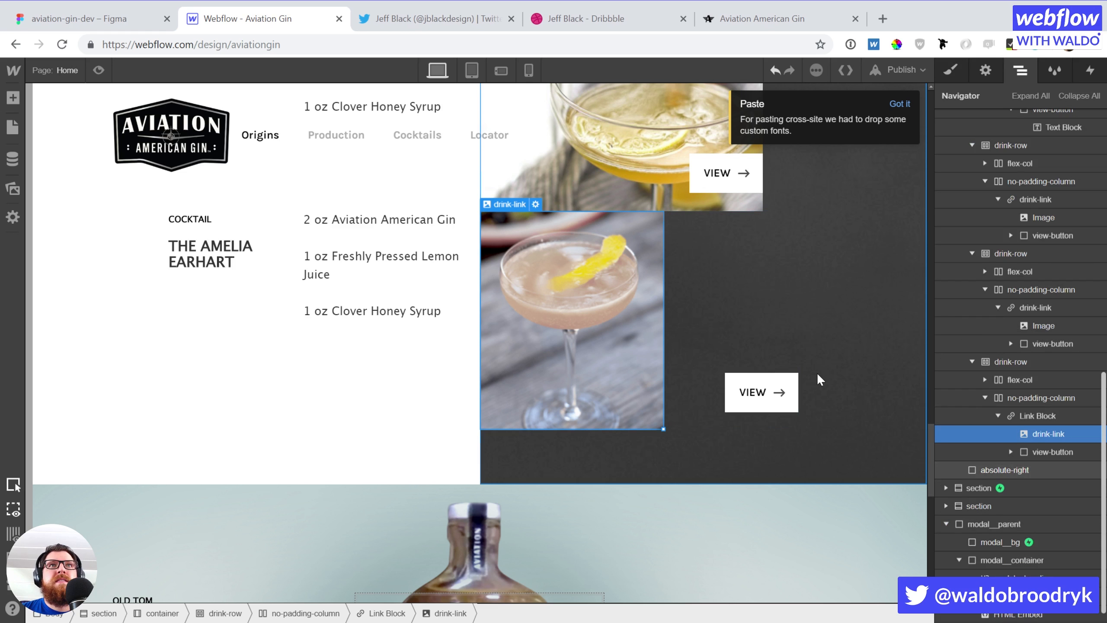
click(1032, 417)
click(1033, 434)
key(s)
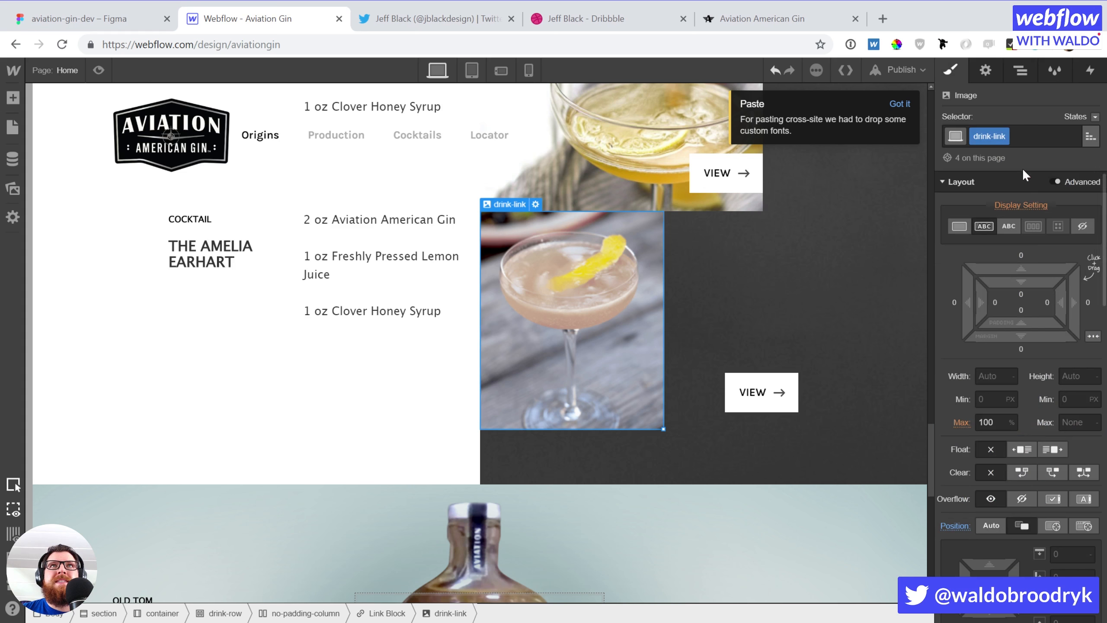
click(1018, 136)
key(BackSpace)
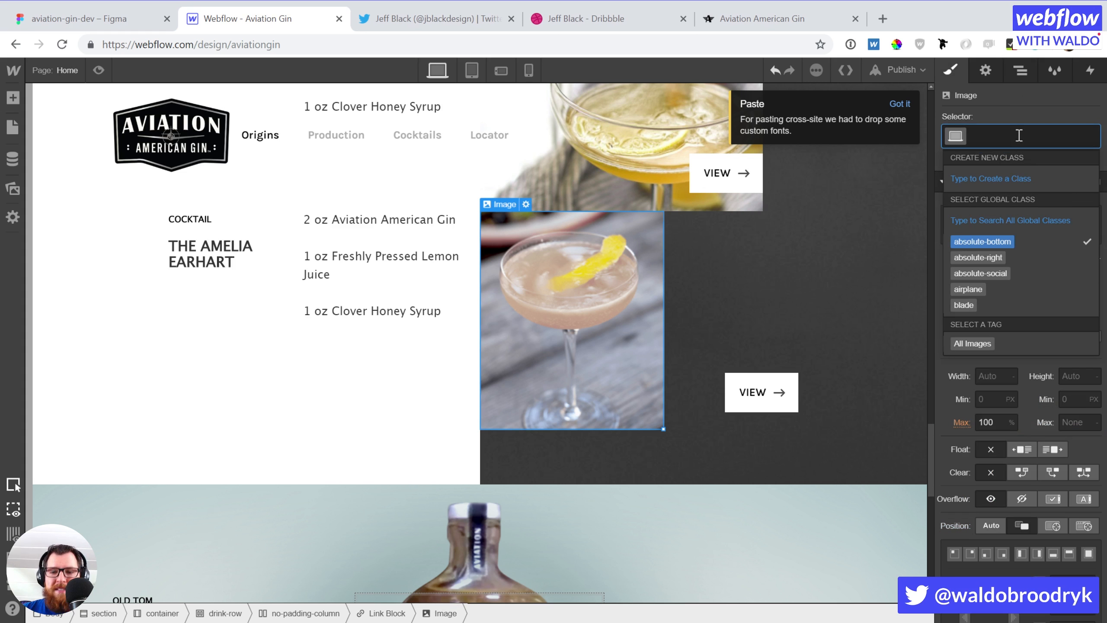
click(1014, 105)
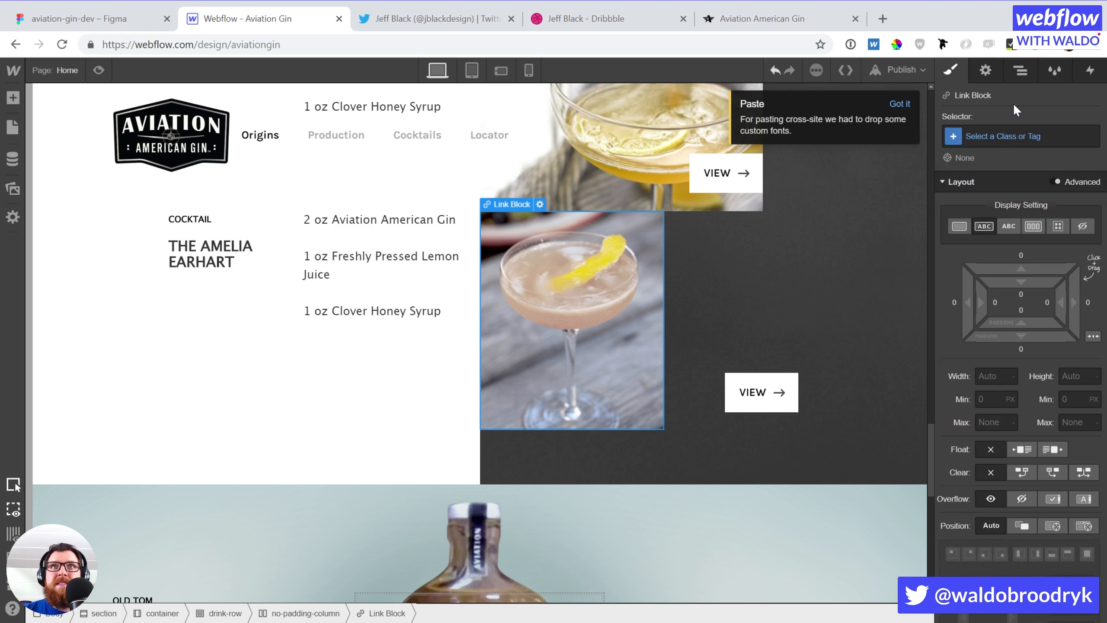
Apply the drink-link class to the Earhart link block
click(1002, 136)
text(drink)
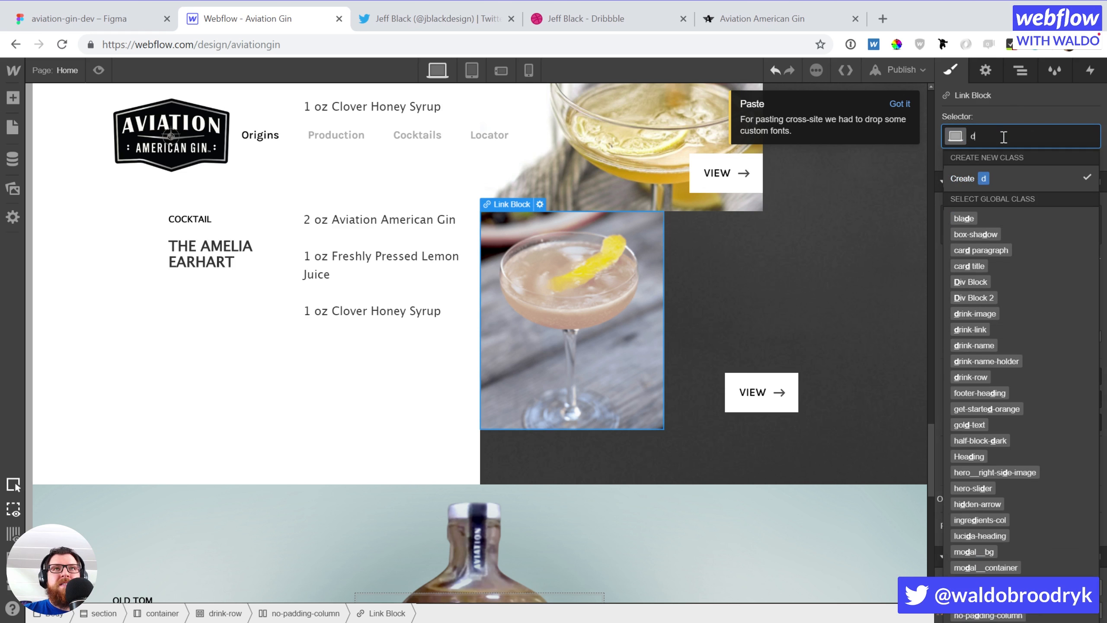
key(Down)
key(Down)
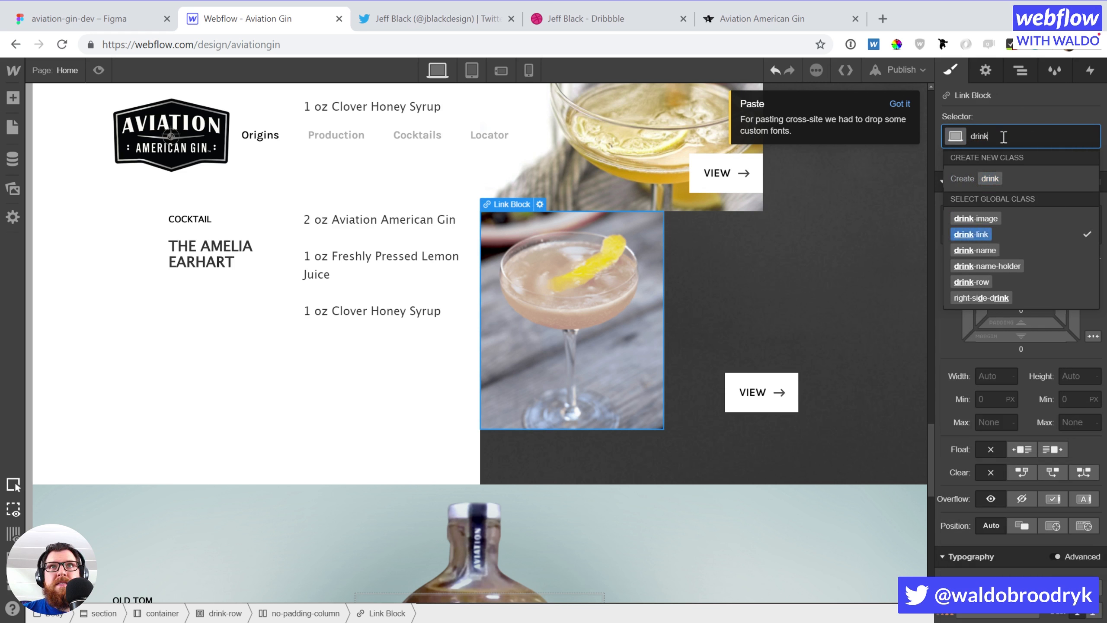
key(Return)
scroll(736, 362, up, 8)
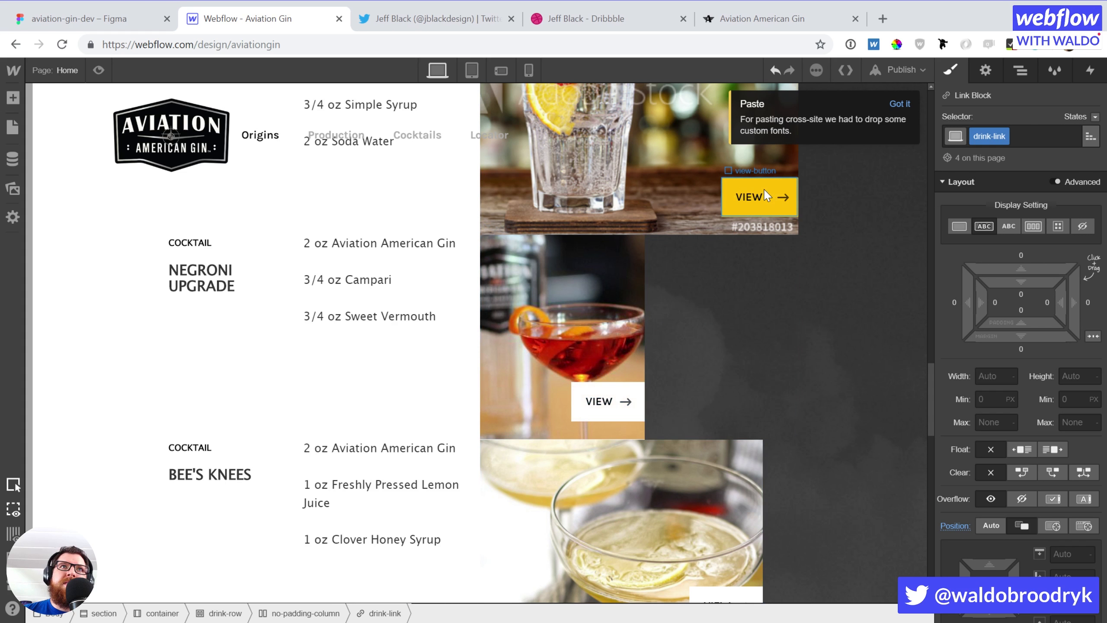
Scroll down to the Please Fly Responsibly section and select its white half block
scroll(893, 406, up, 8)
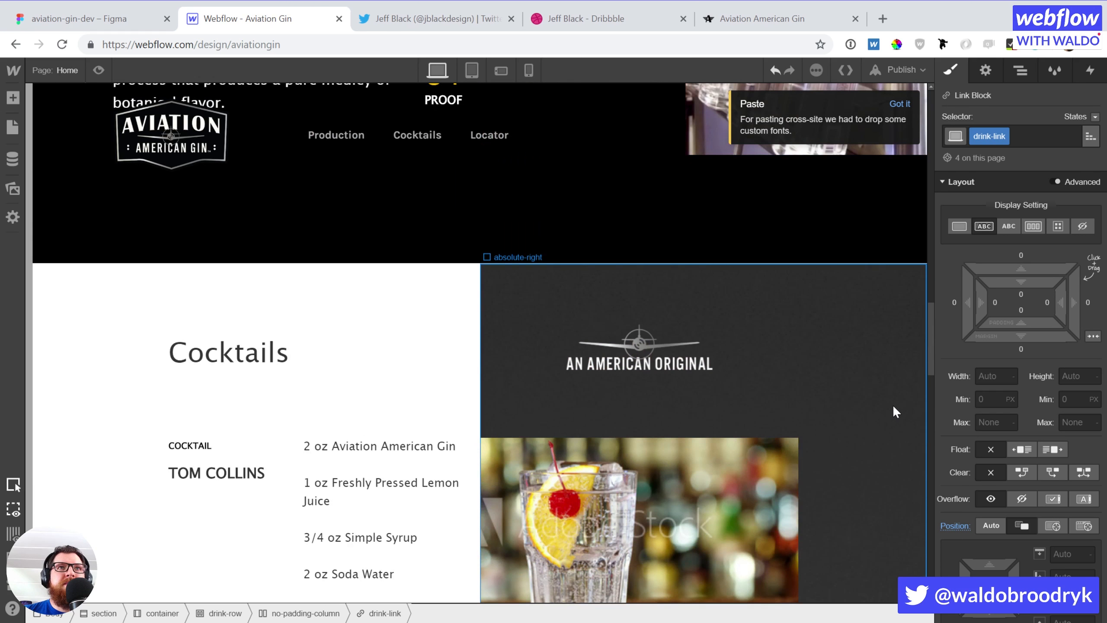
scroll(865, 443, down, 7)
scroll(865, 443, down, 6)
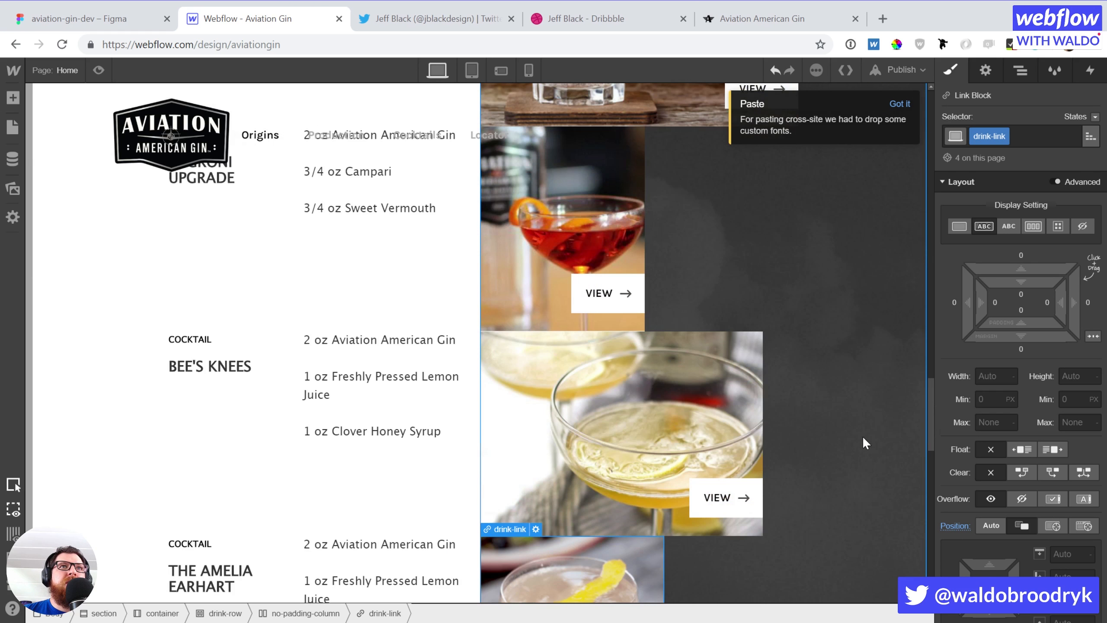
scroll(865, 442, down, 10)
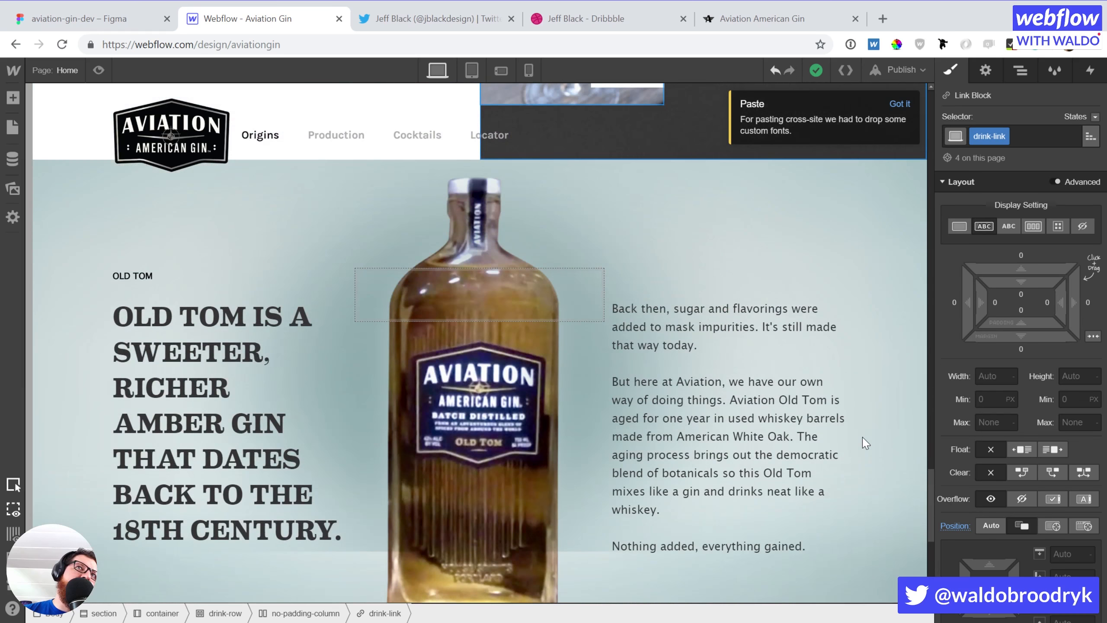
scroll(865, 443, down, 9)
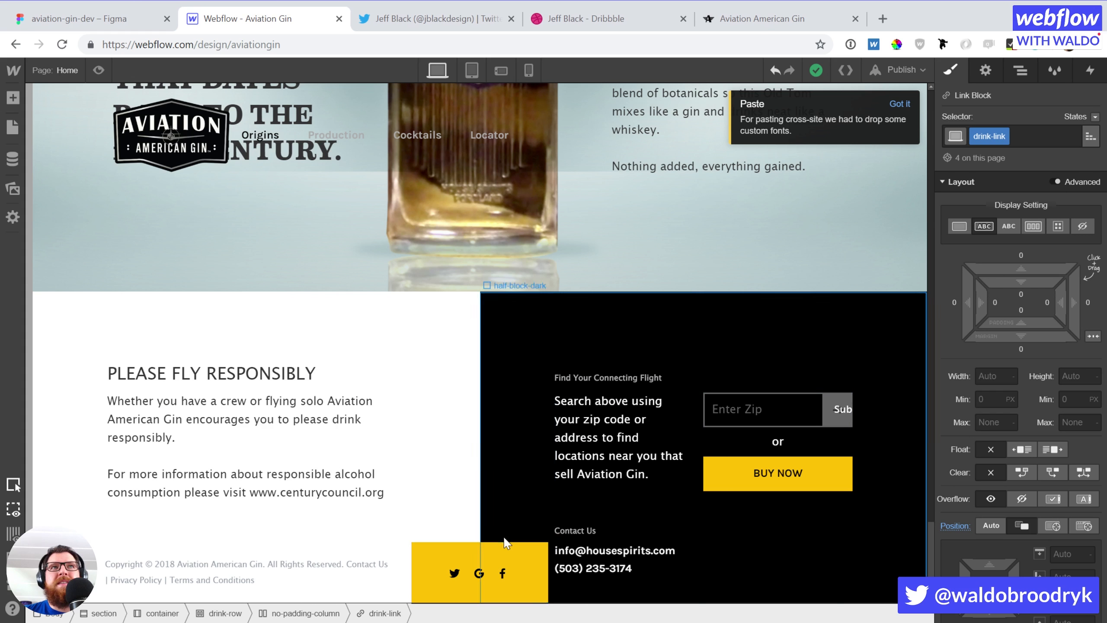
click(457, 438)
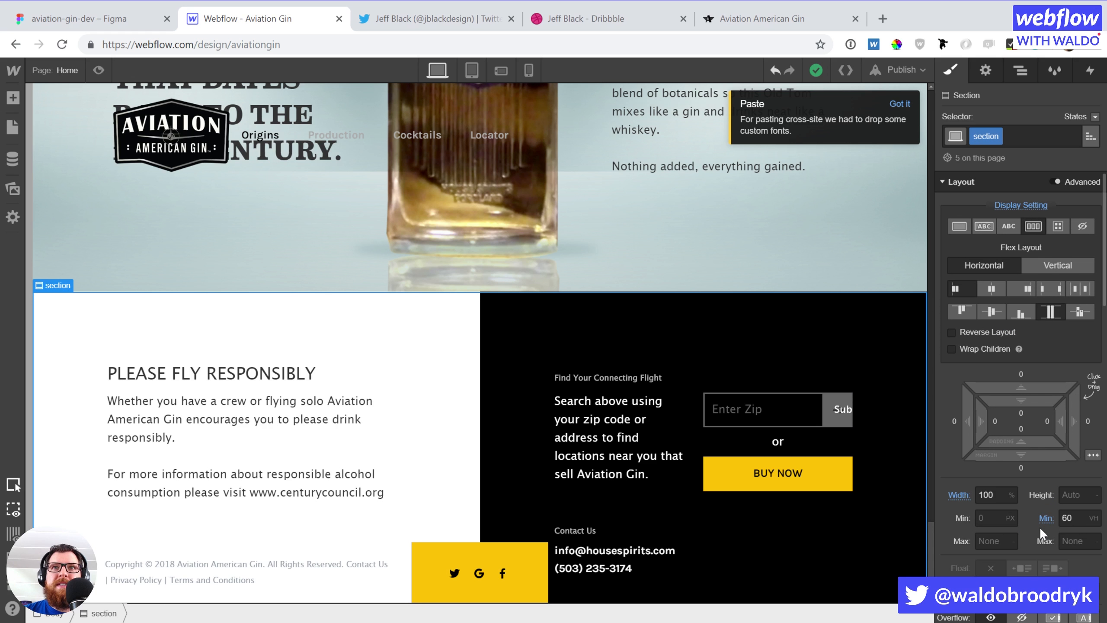
Set the footer section's minimum height to 45 VW
click(1085, 518)
text(60)
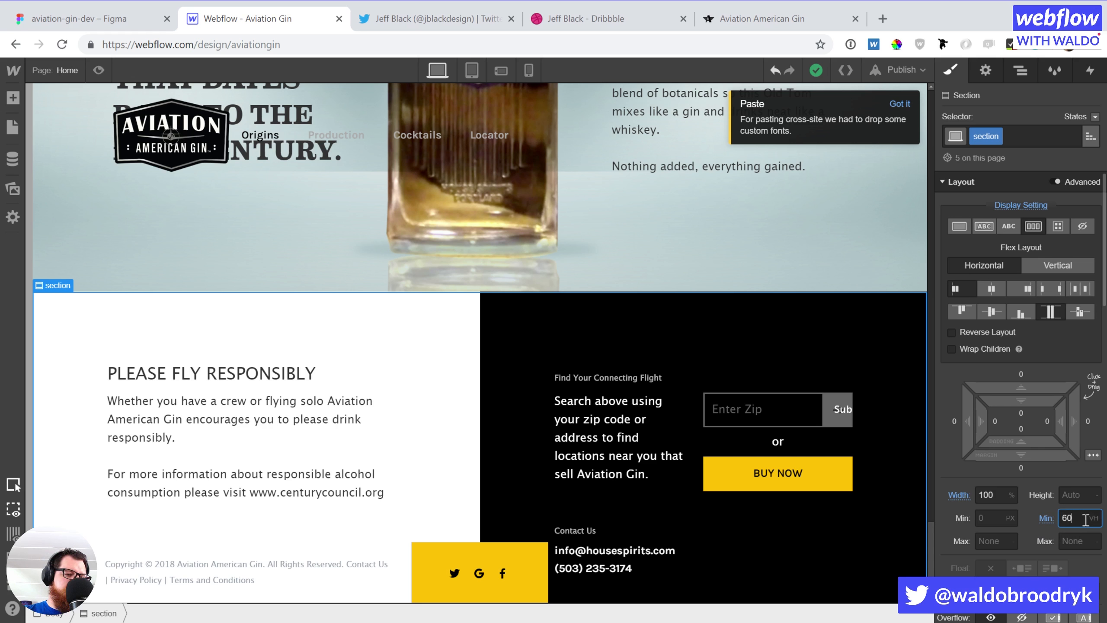
key(Return)
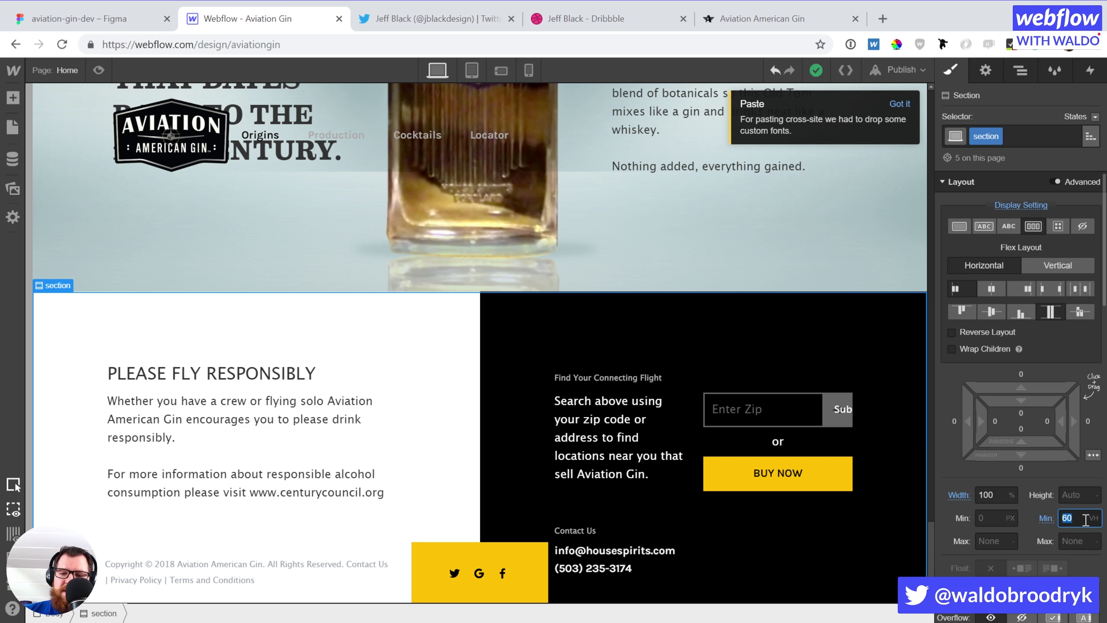
text(40vw)
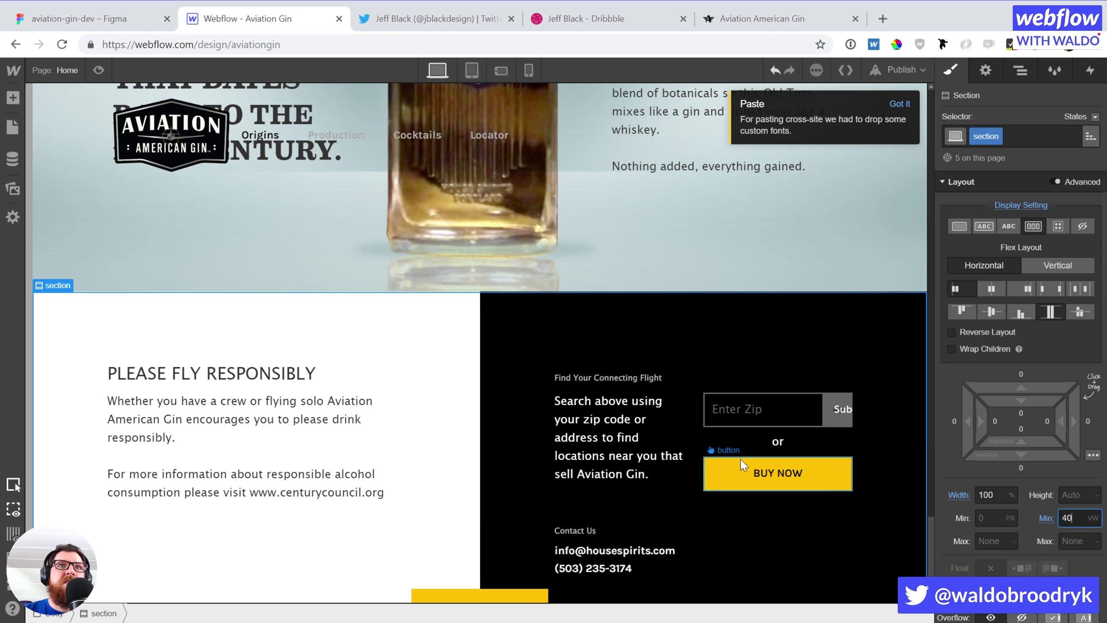
scroll(743, 464, down, 1)
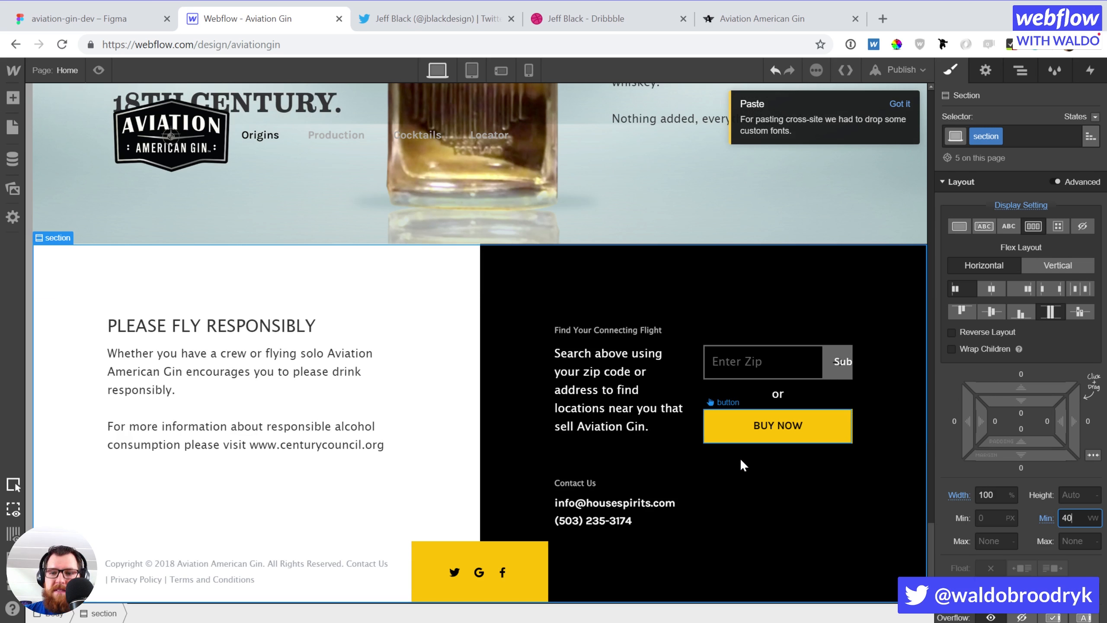
key(shift+Up)
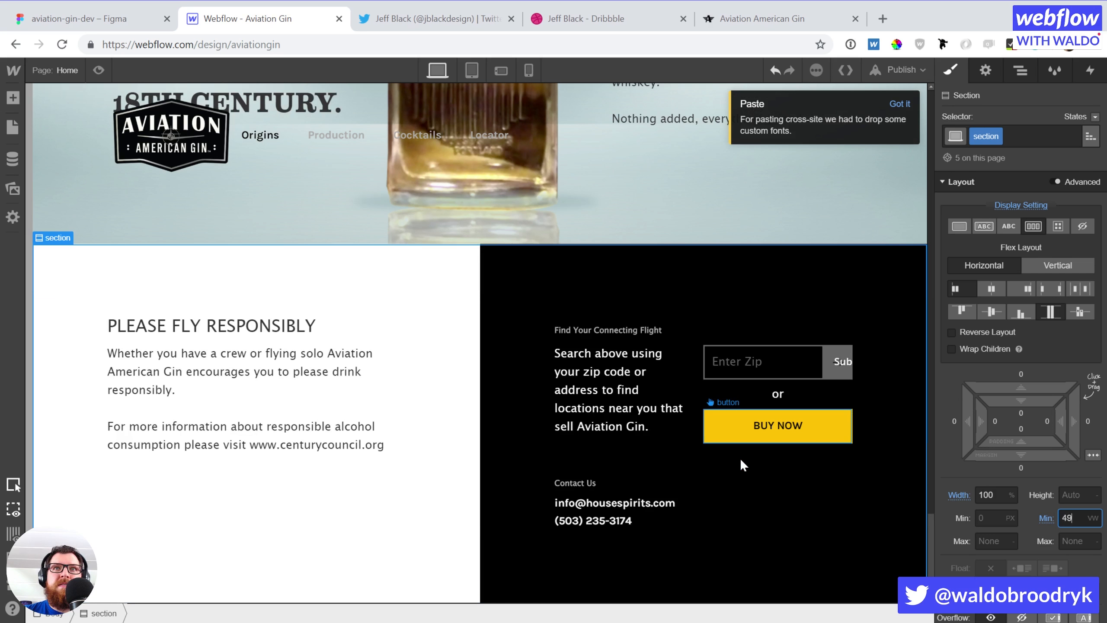
key(Down)
key(Down)
key(Down)
key(Down)
scroll(740, 458, down, 1)
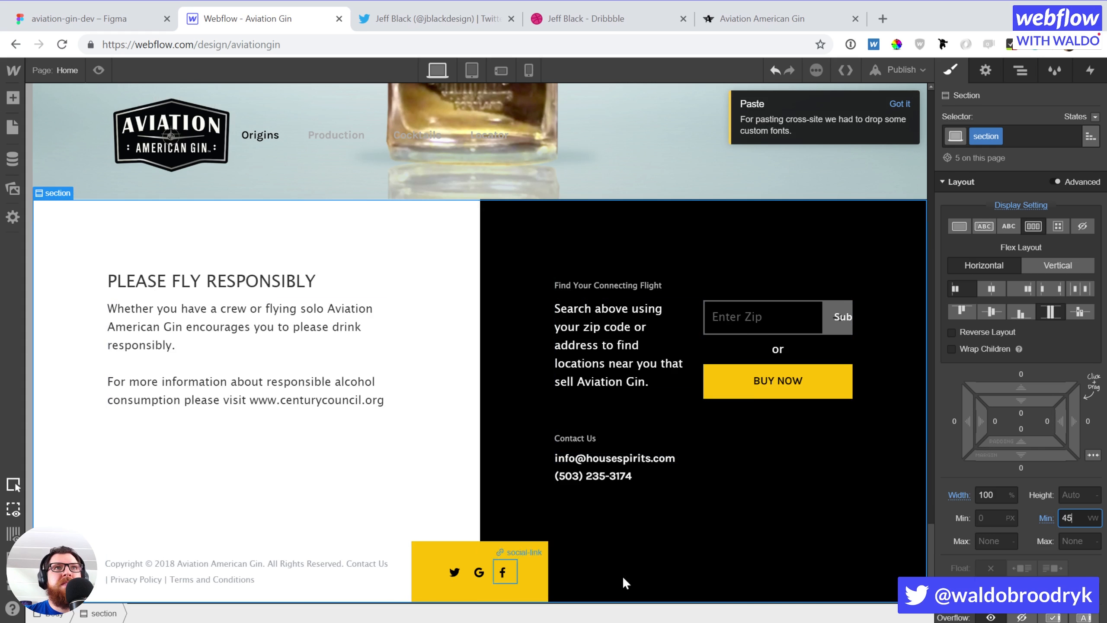
scroll(836, 530, up, 10)
scroll(840, 561, up, 20)
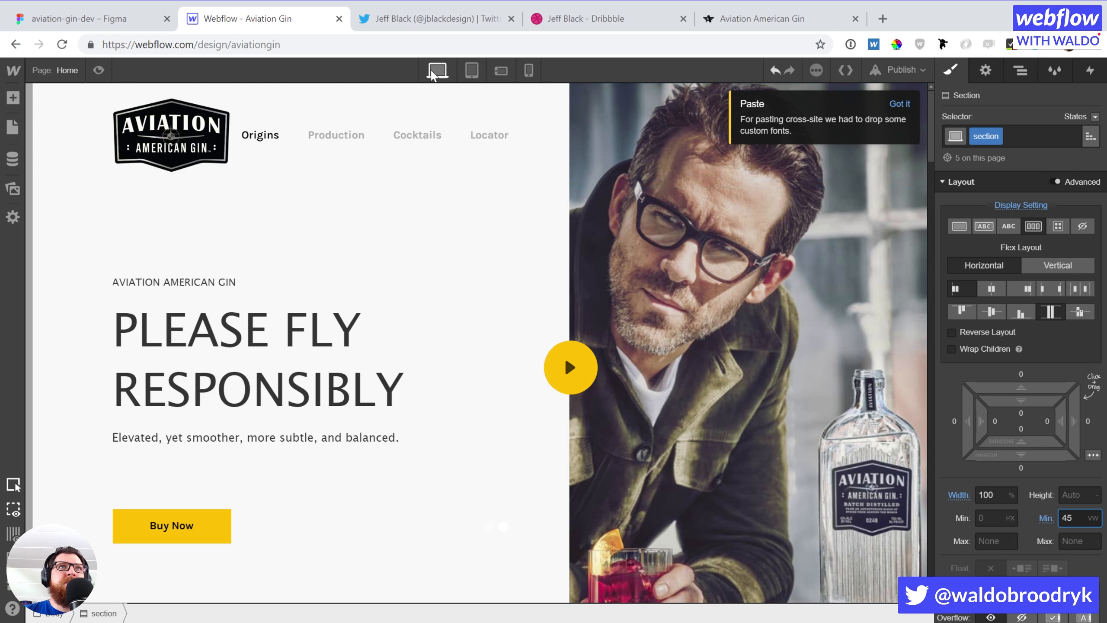
Select the hero image block and content container with the interactions panel open
click(734, 290)
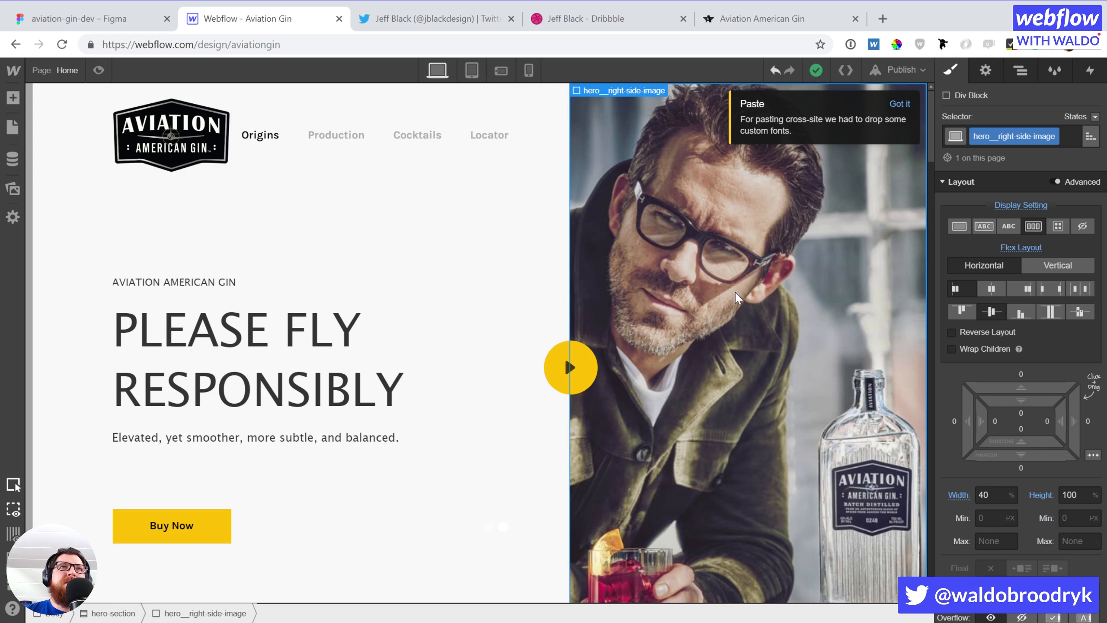
click(1090, 70)
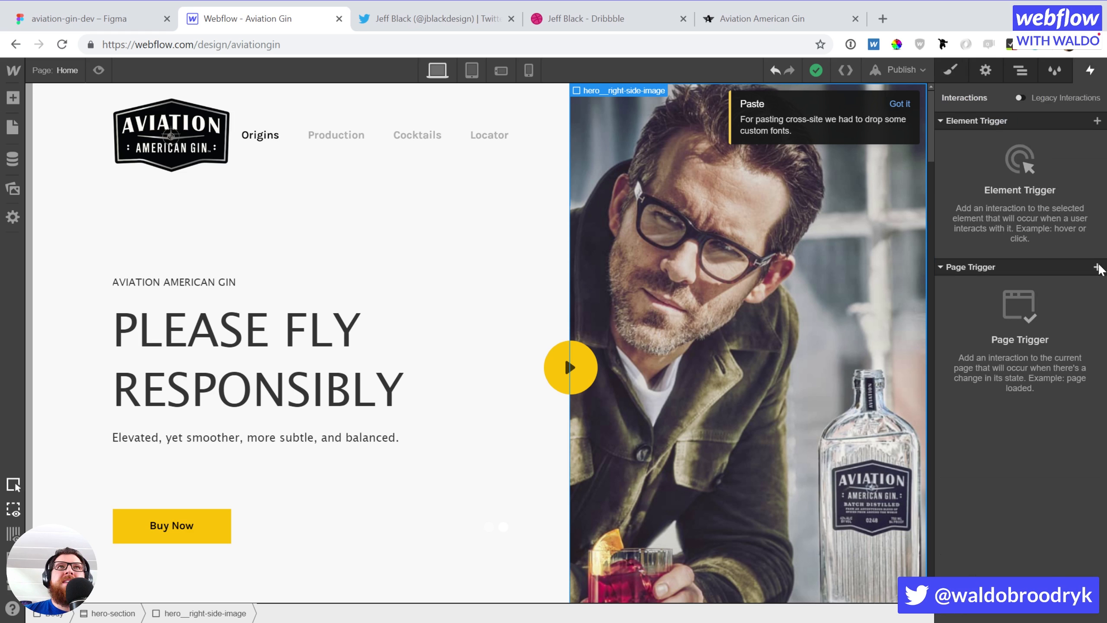
click(412, 210)
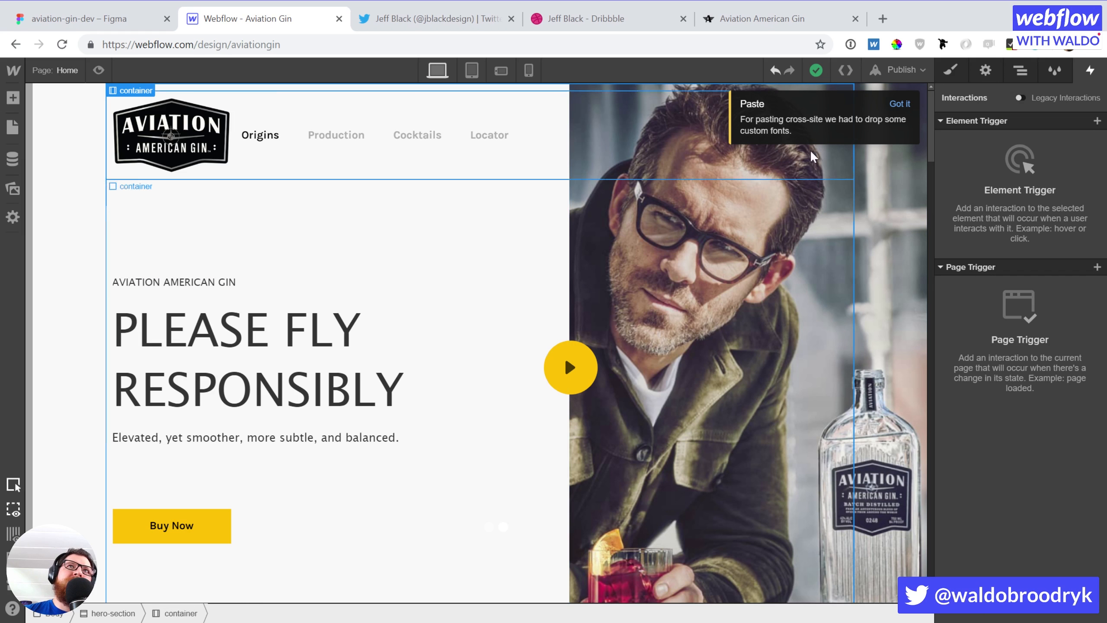
Duplicate the modal__parent wrapper from the Navigator
click(1011, 81)
scroll(1010, 433, down, 10)
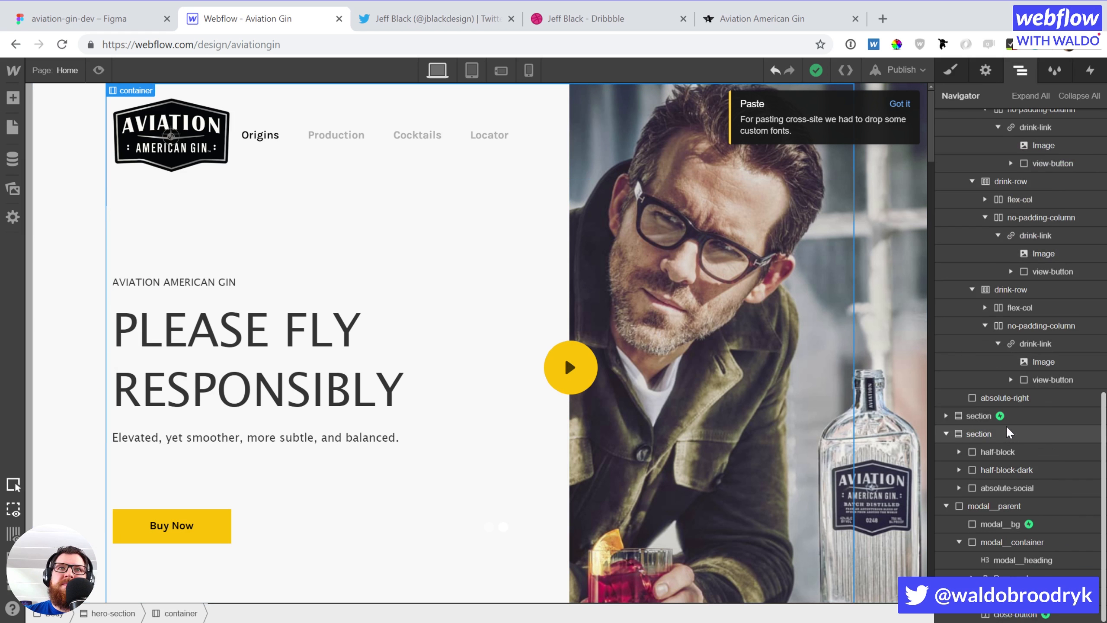
click(960, 504)
click(945, 505)
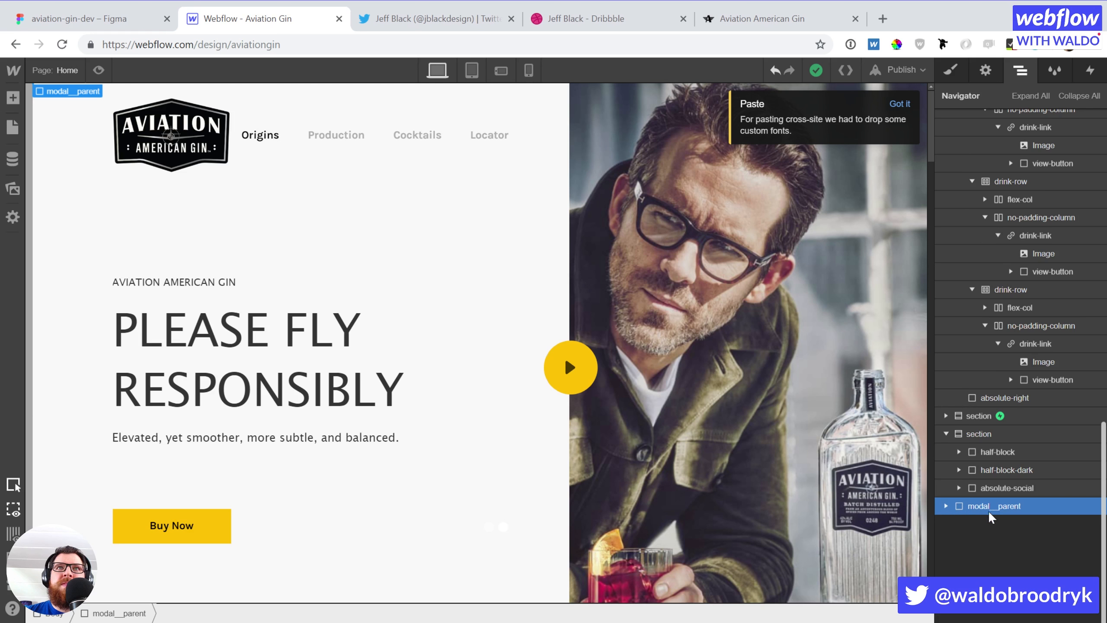
key(ctrl+v)
click(975, 519)
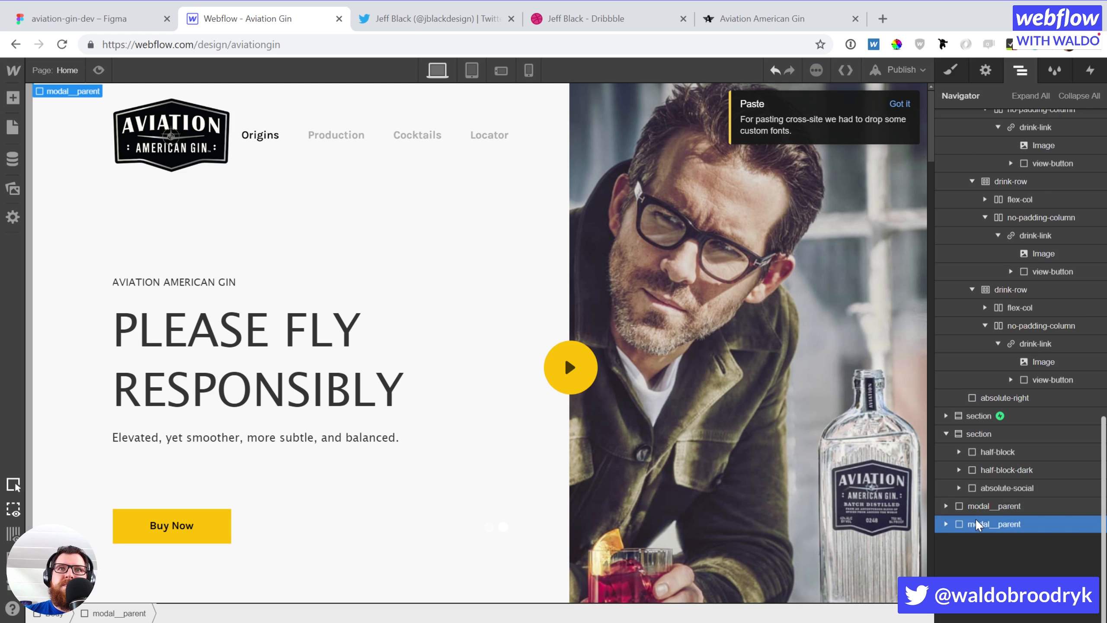
key(s)
Give the copy a new modal-on-page-load class and set its display to Block
click(1025, 138)
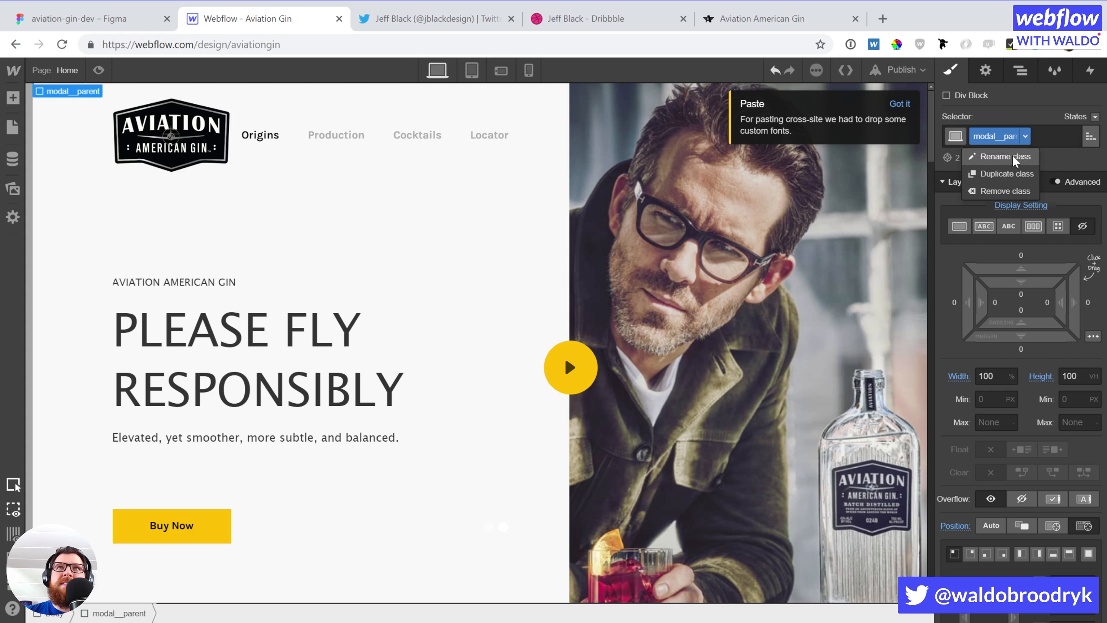
click(1001, 172)
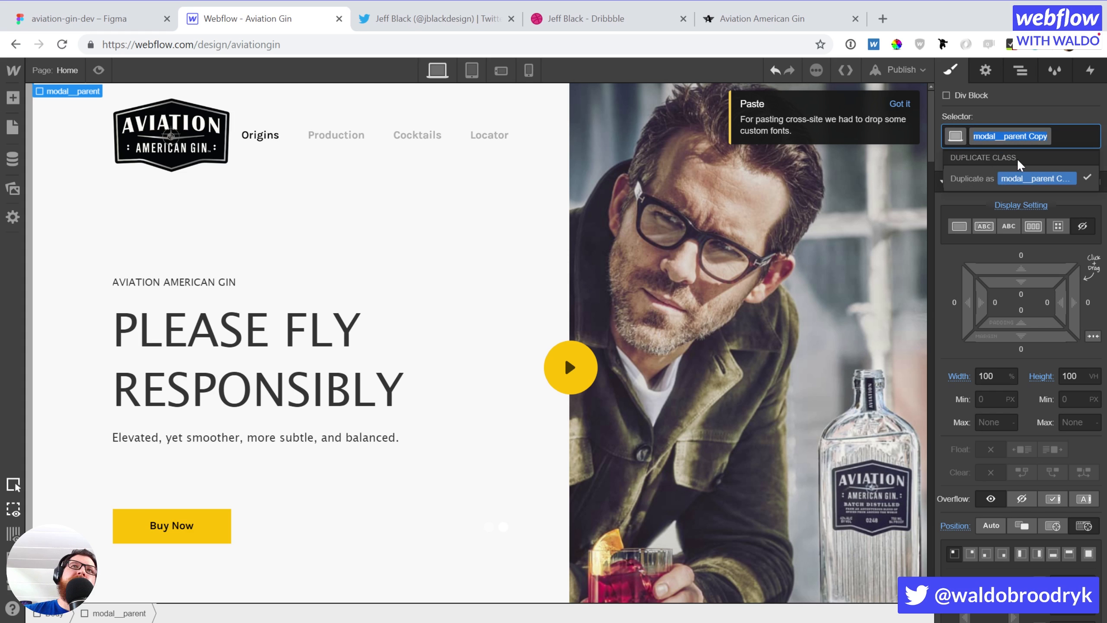
text(modal-)
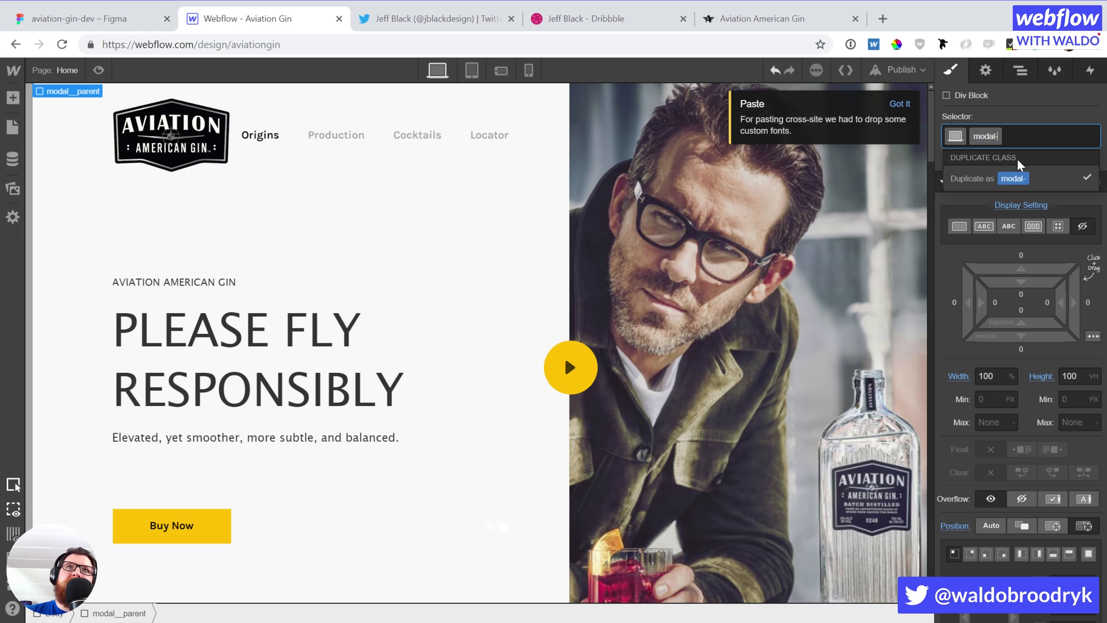
text(on-page-load)
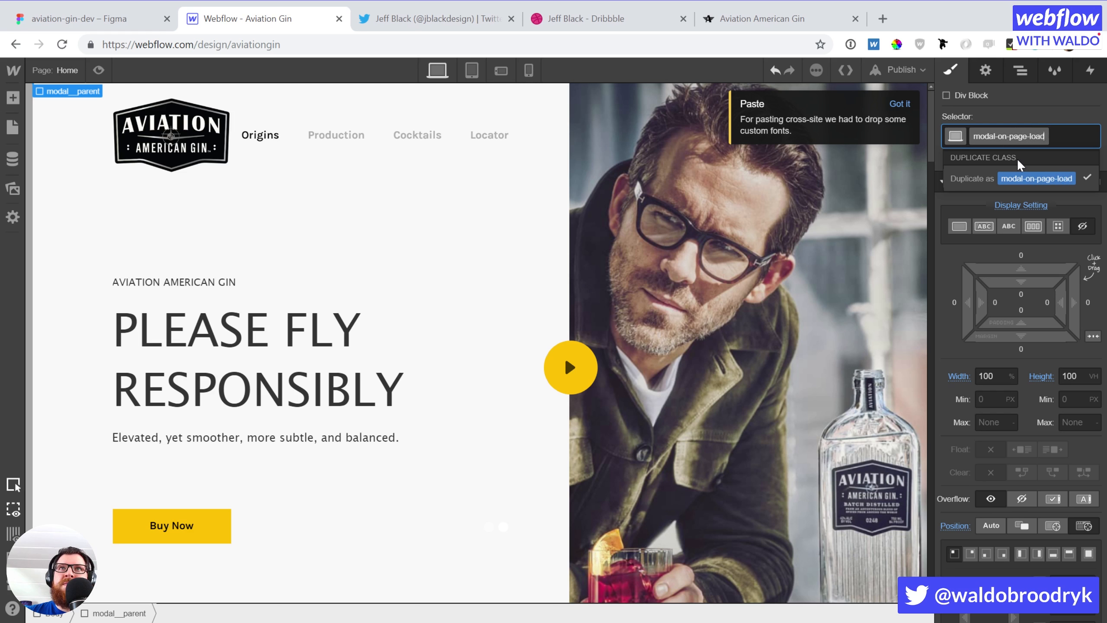
key(Return)
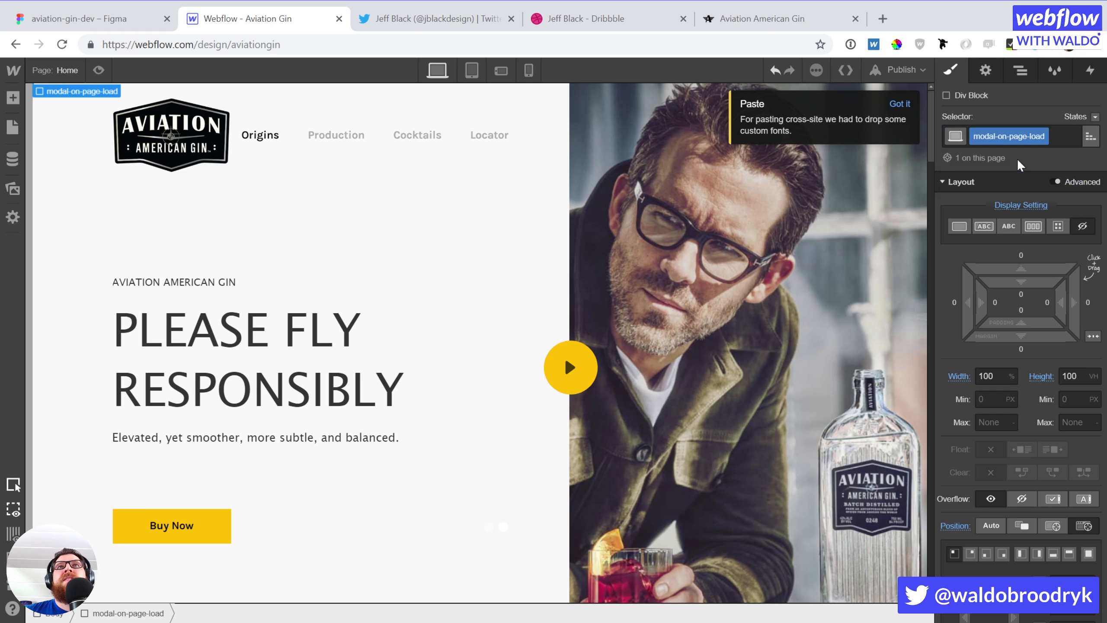
click(960, 226)
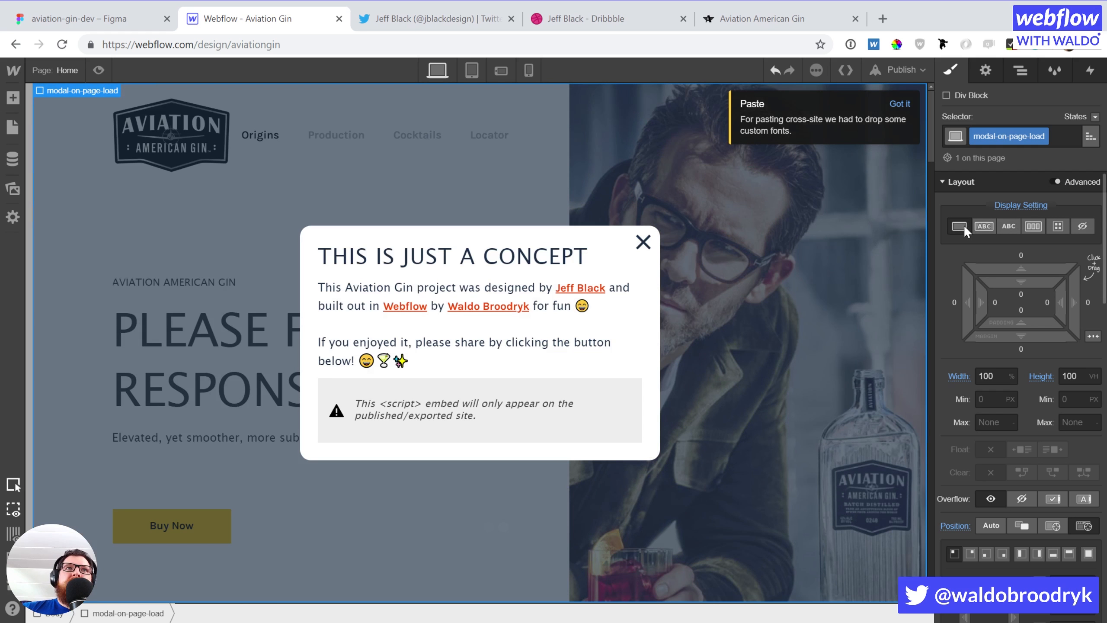
Retitle the modal heading 'PLEASE VERIFY YOUR AGE'
click(419, 266)
double_click(422, 255)
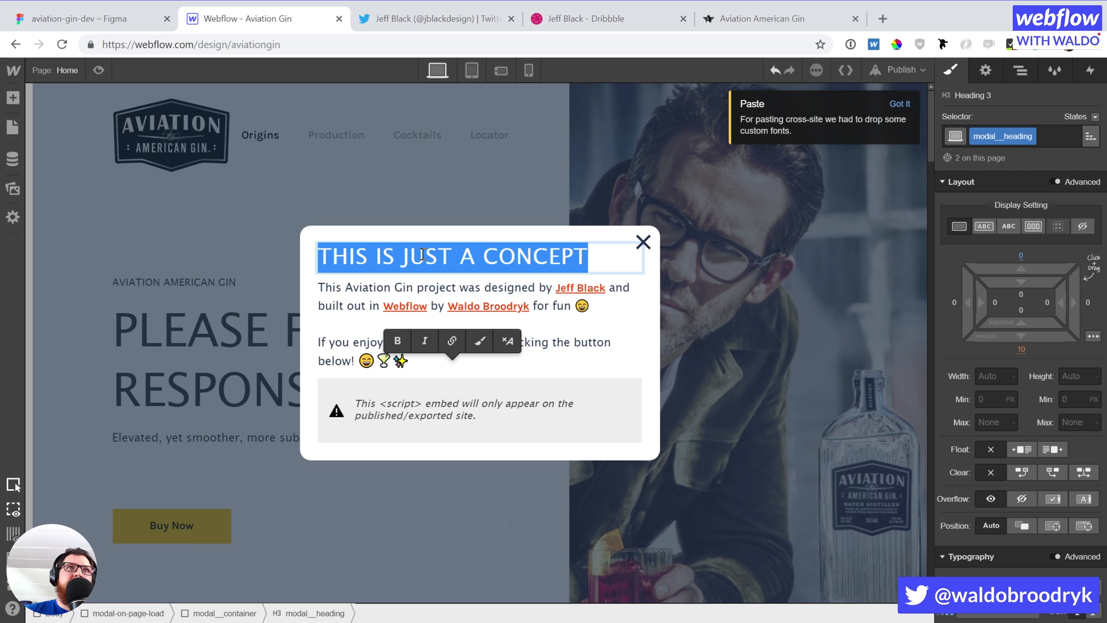
text(PLEASE VERIF)
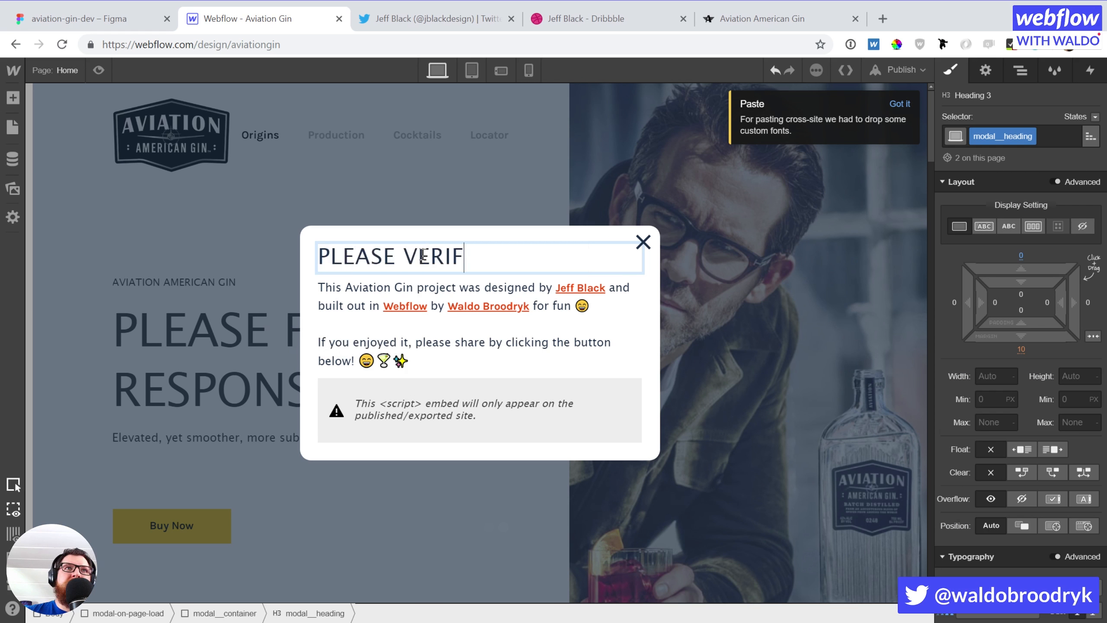
text(Y YOUR AGE)
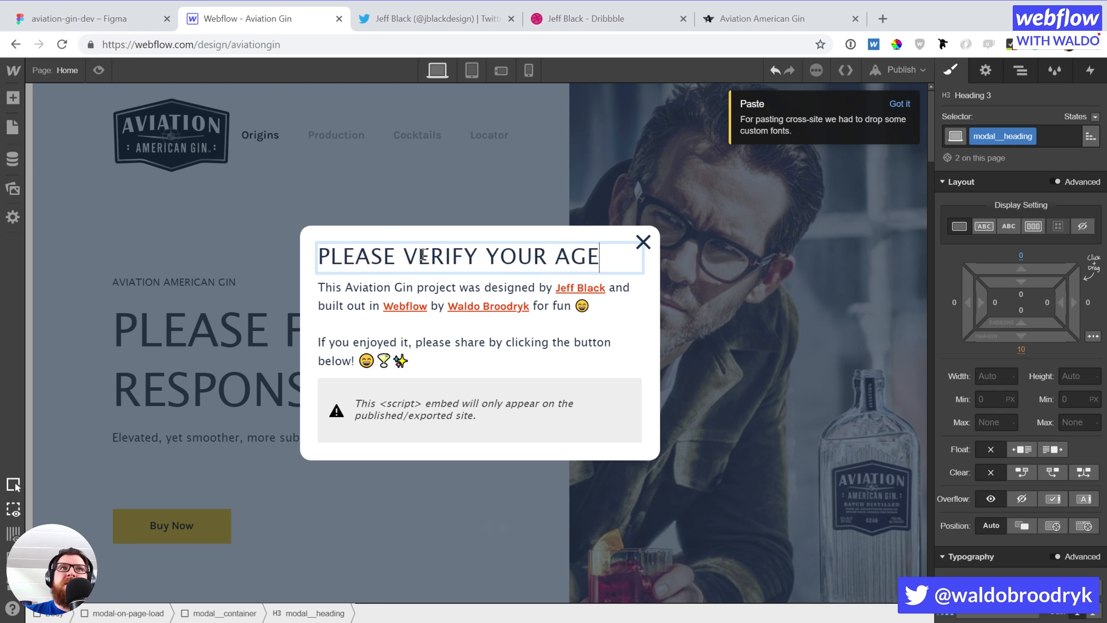
Replace the paragraph with 'By entering this website, you verify that you're over the age of 21 years old.'
click(352, 306)
triple_click(351, 303)
key(ctrl+a)
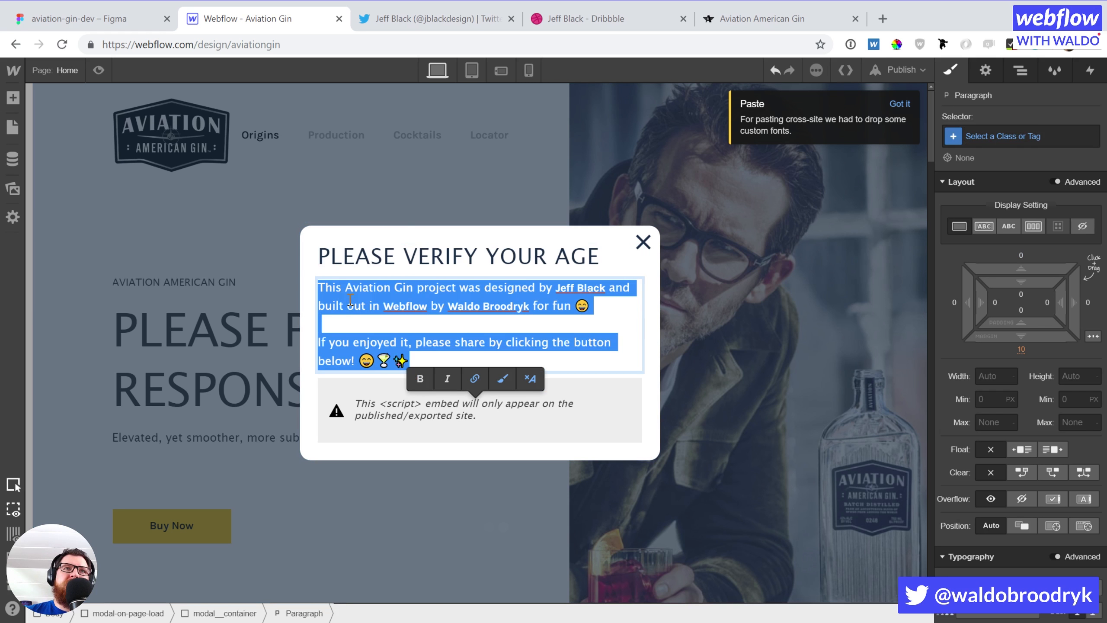
text(B)
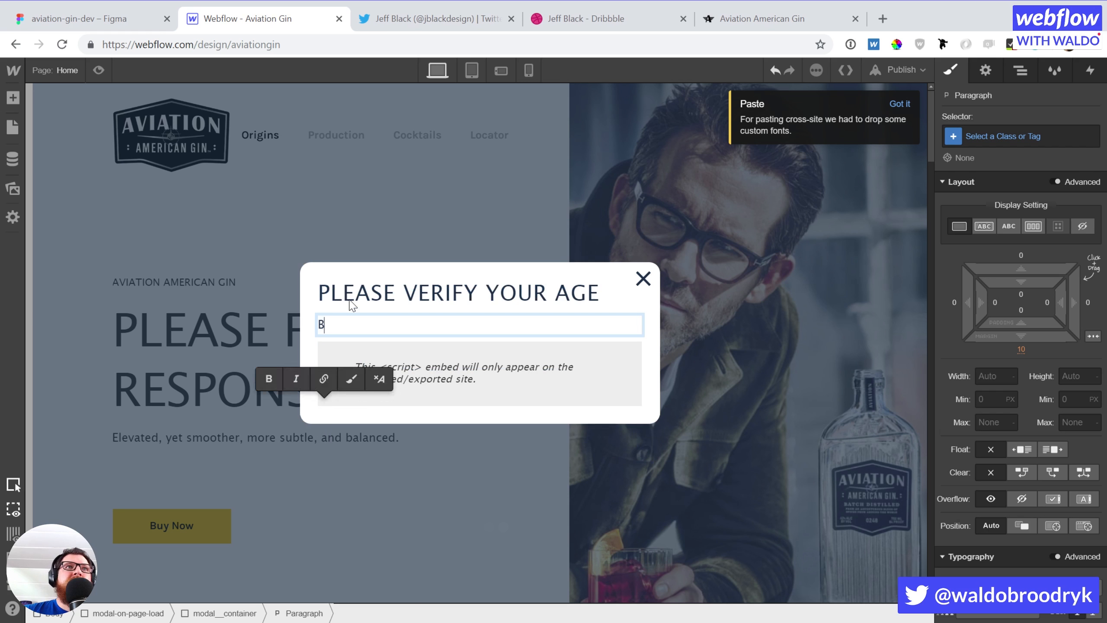
text(y entering this website)
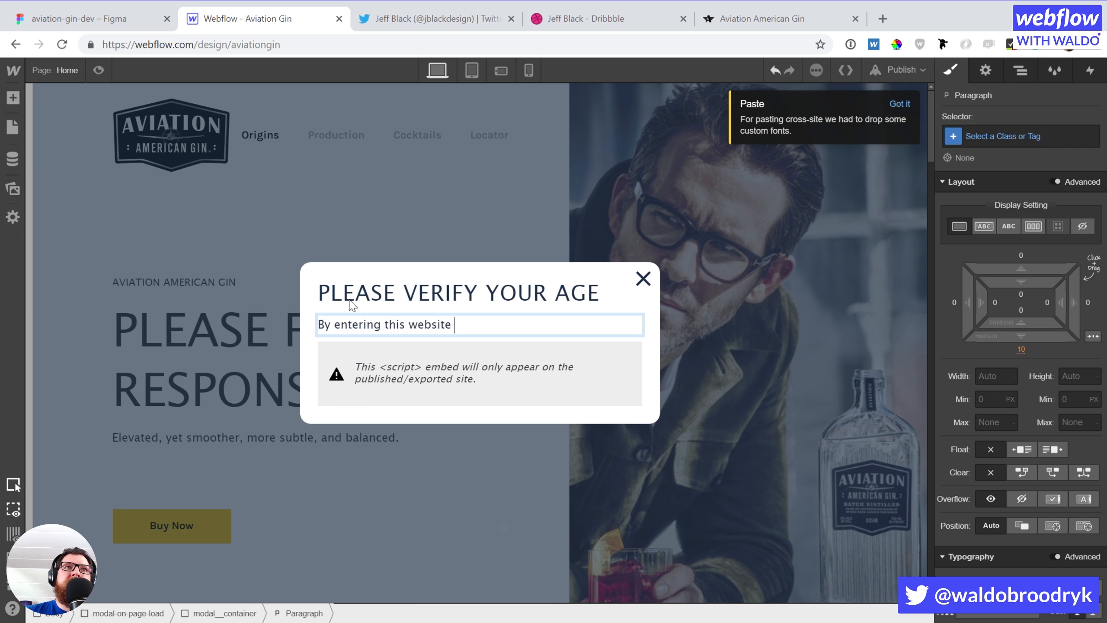
key(BackSpace)
text(, you ve)
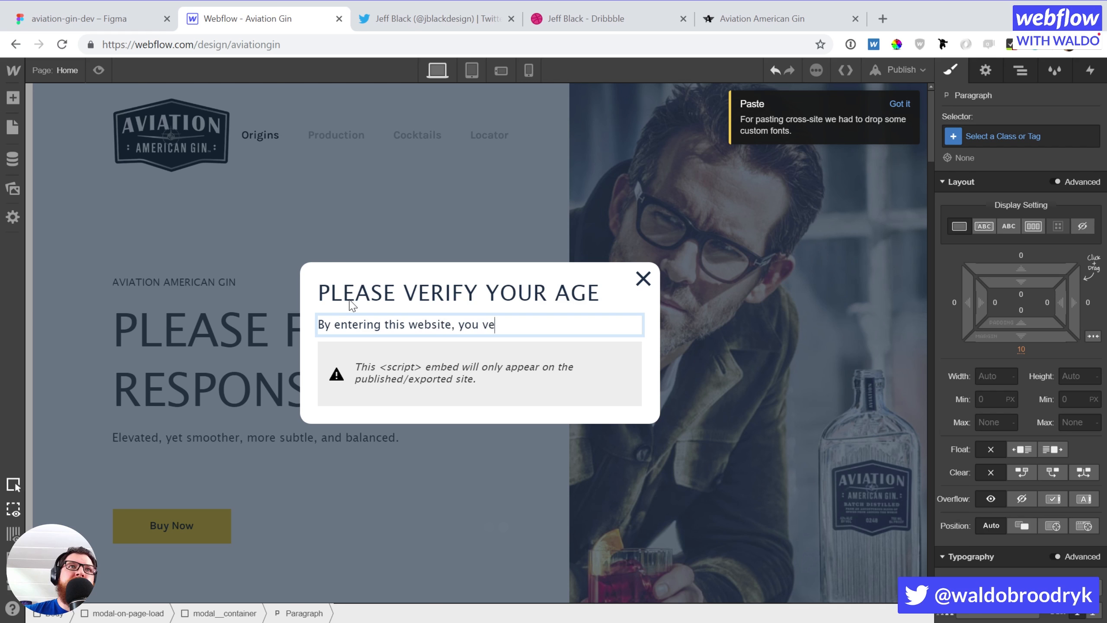
text(rify that you're over the )
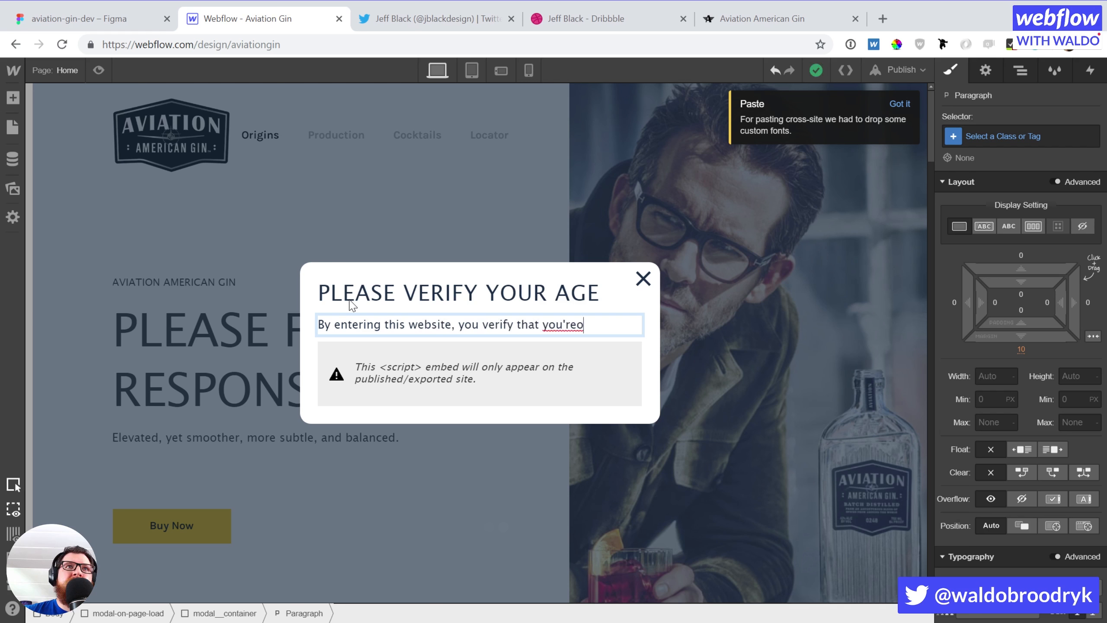
text(age of 2)
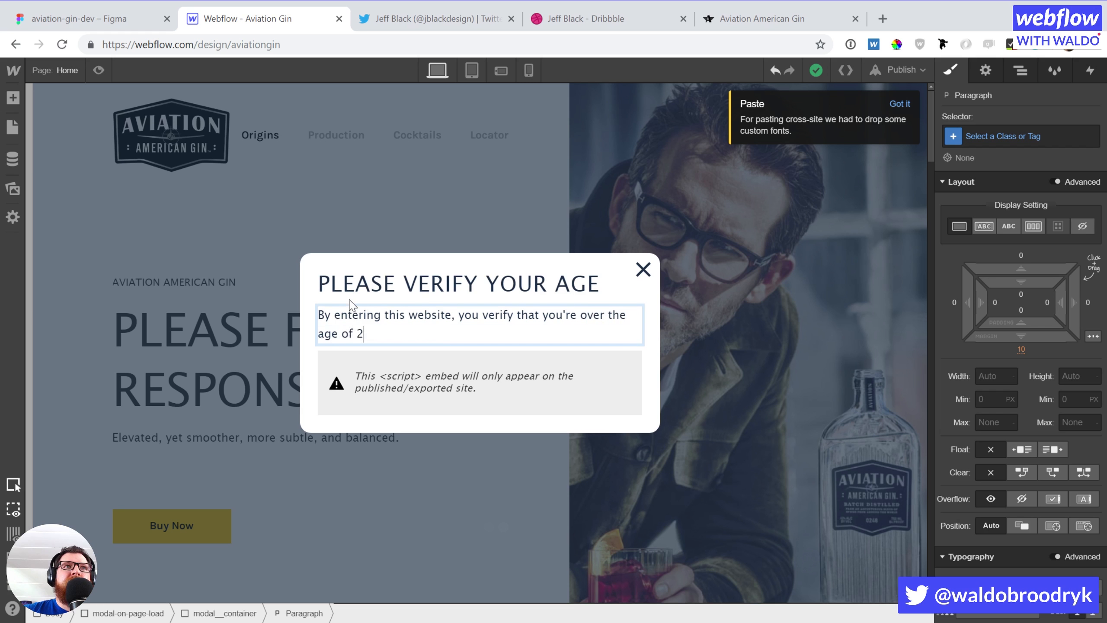
text(1 years old.)
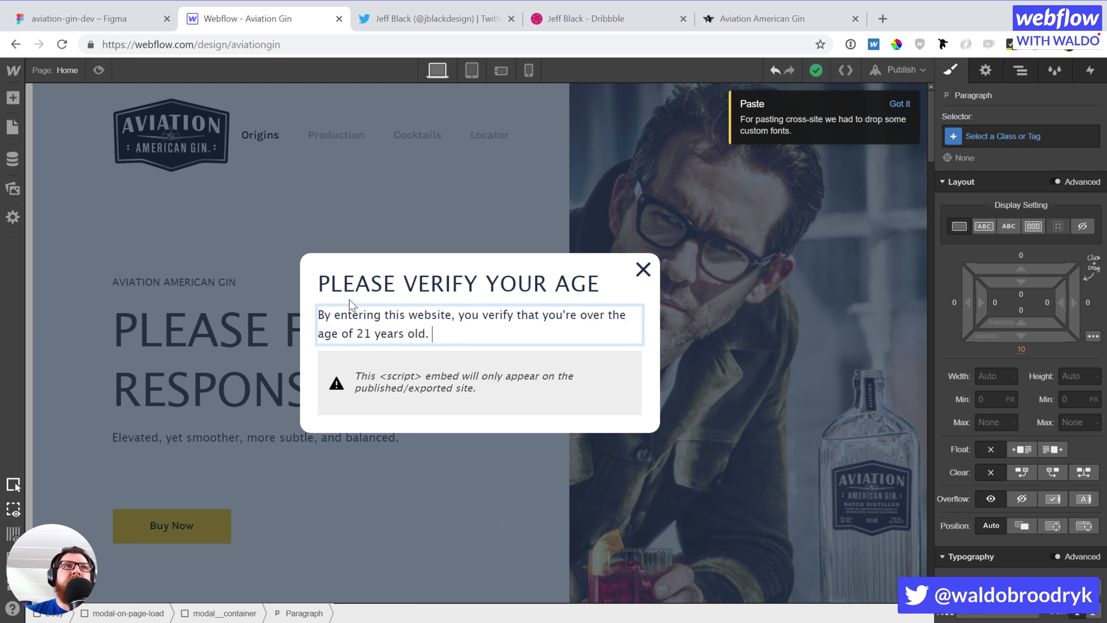
click(751, 21)
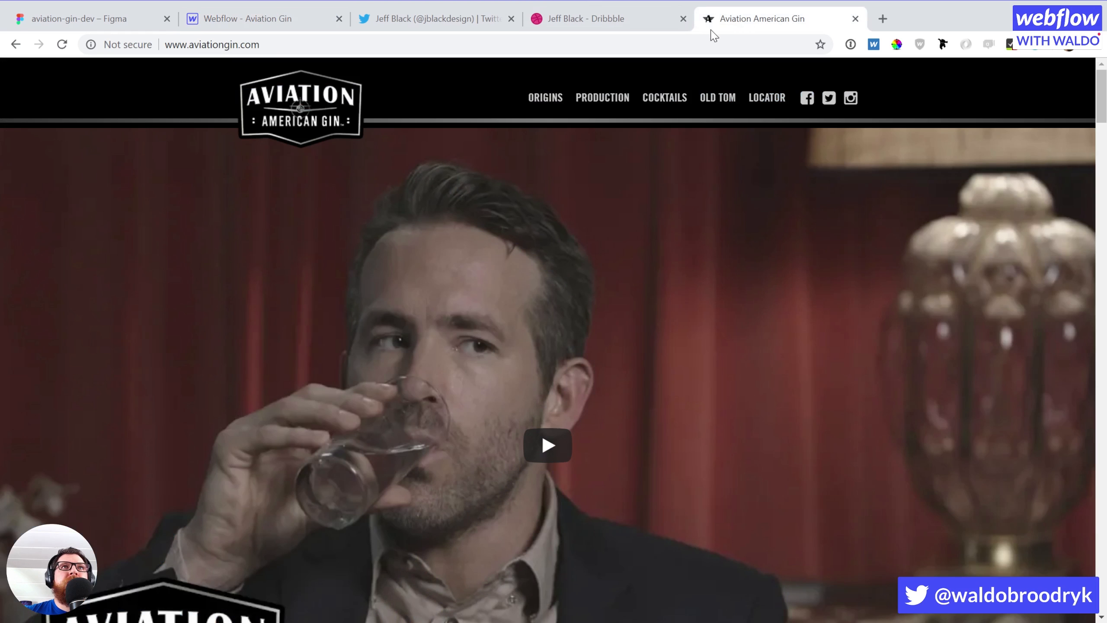
Check the live Aviation American Gin site's address, then return to the Webflow modal
click(678, 48)
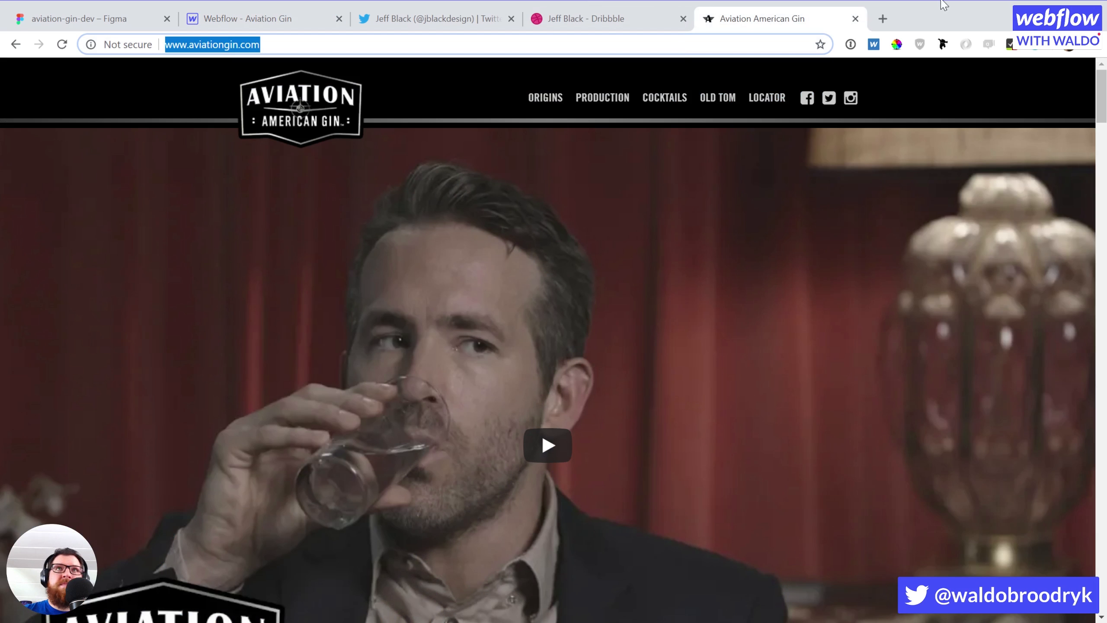
click(1049, 97)
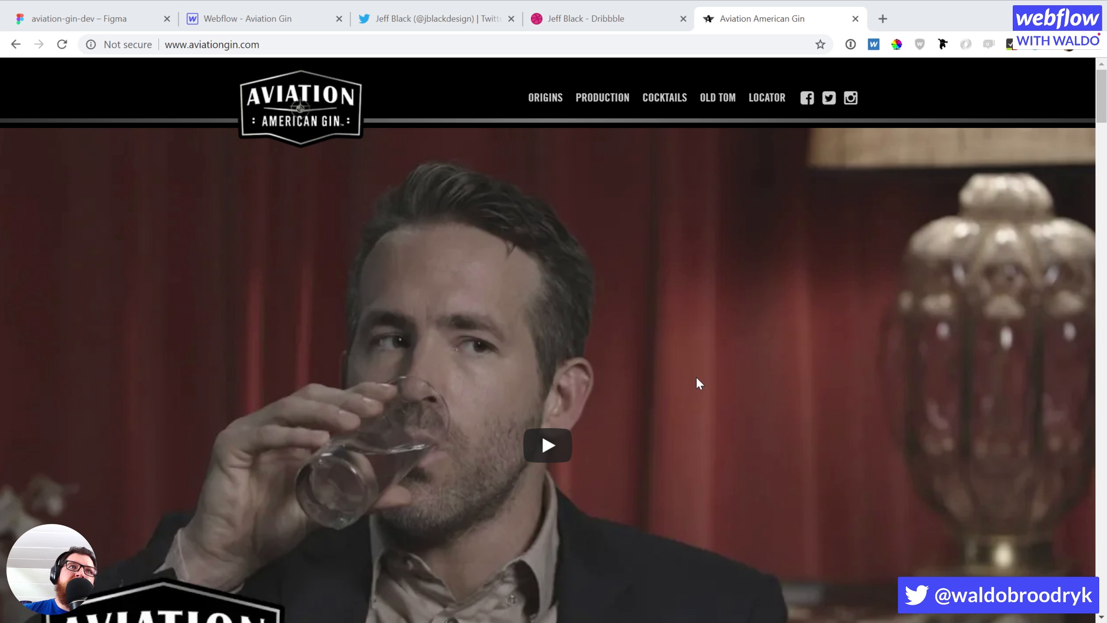
click(919, 25)
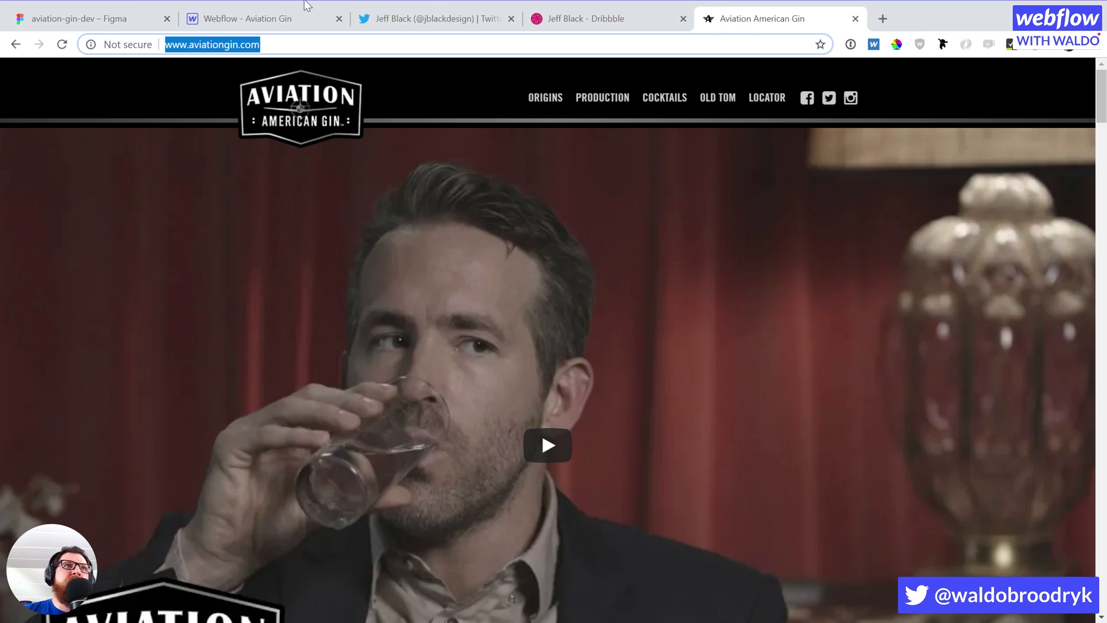
click(235, 19)
click(449, 291)
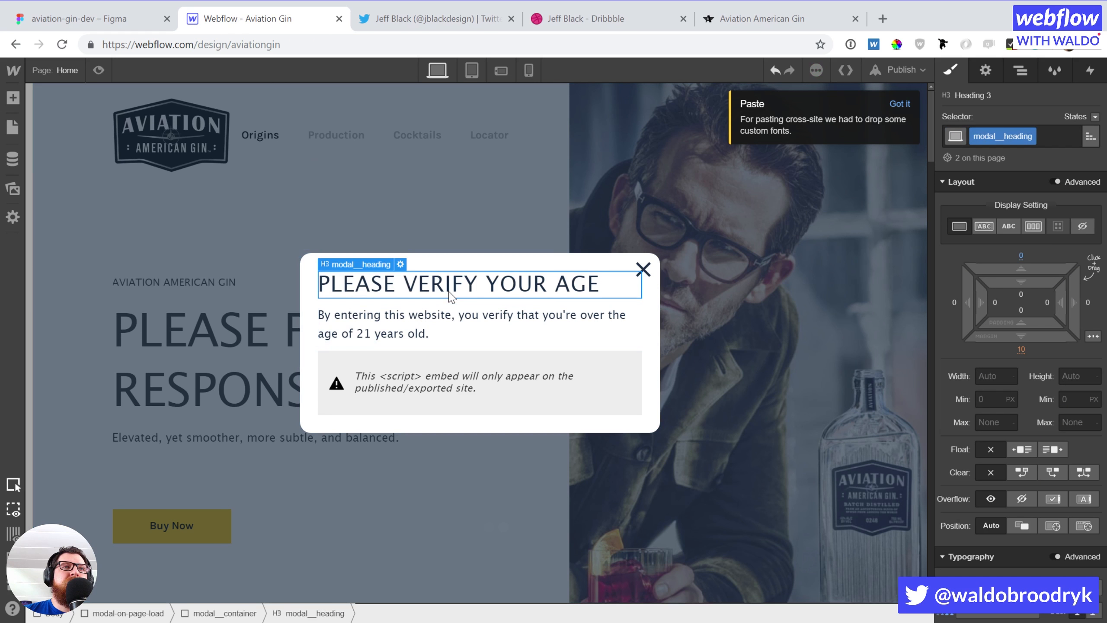
Paste 'Are you of legal drinking age to board this flight?' as heading, plus the new paragraph sentence
double_click(449, 291)
text(ARE YOU OF LEGAL DRINKING AGE TO BOARD THIS FLIGHT?)
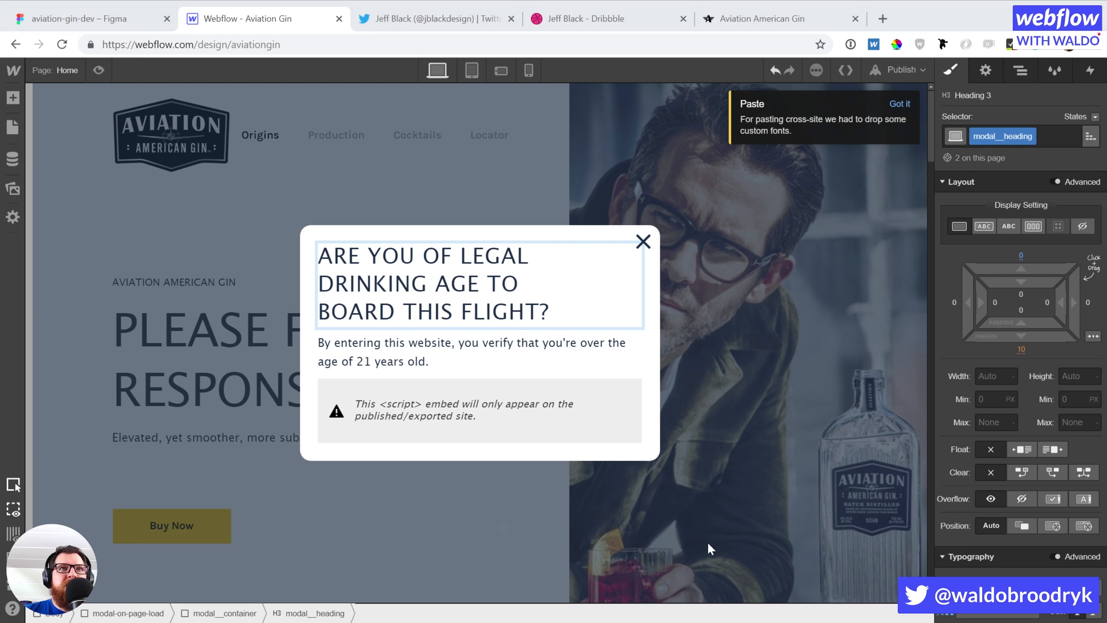
key(Escape)
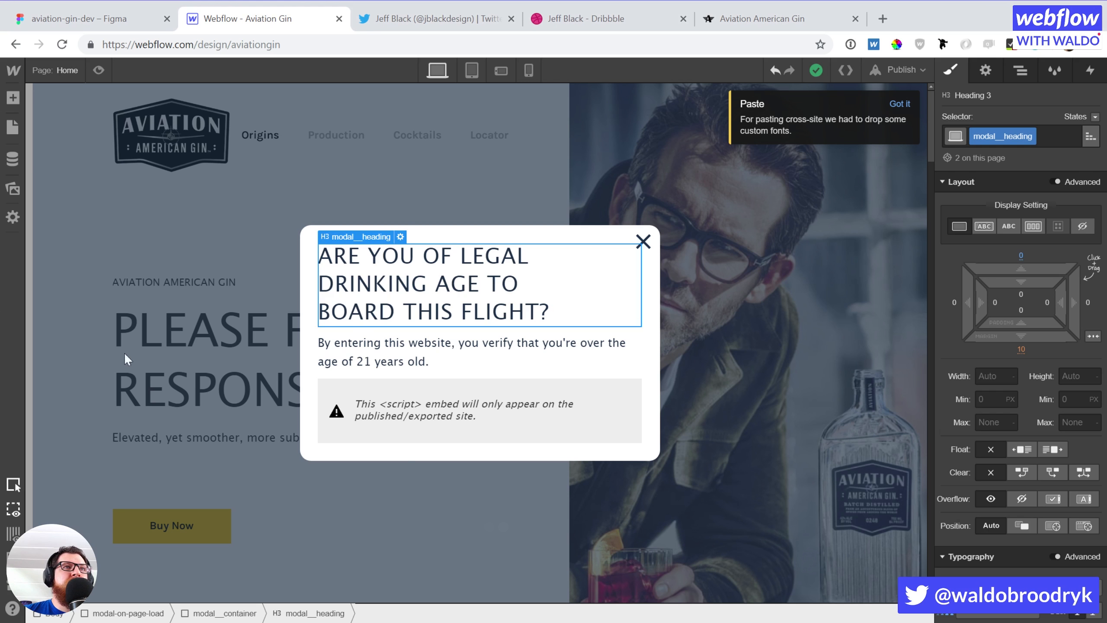
triple_click(409, 357)
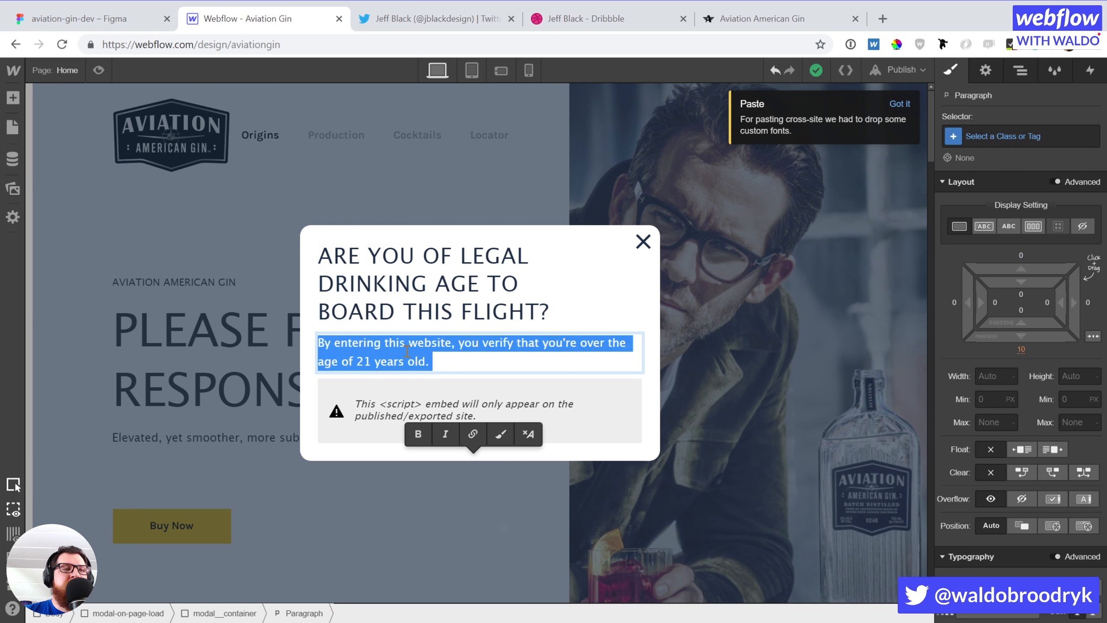
text(You must be of legal drinking age in your country to view this website. Please Fly Responsibly.)
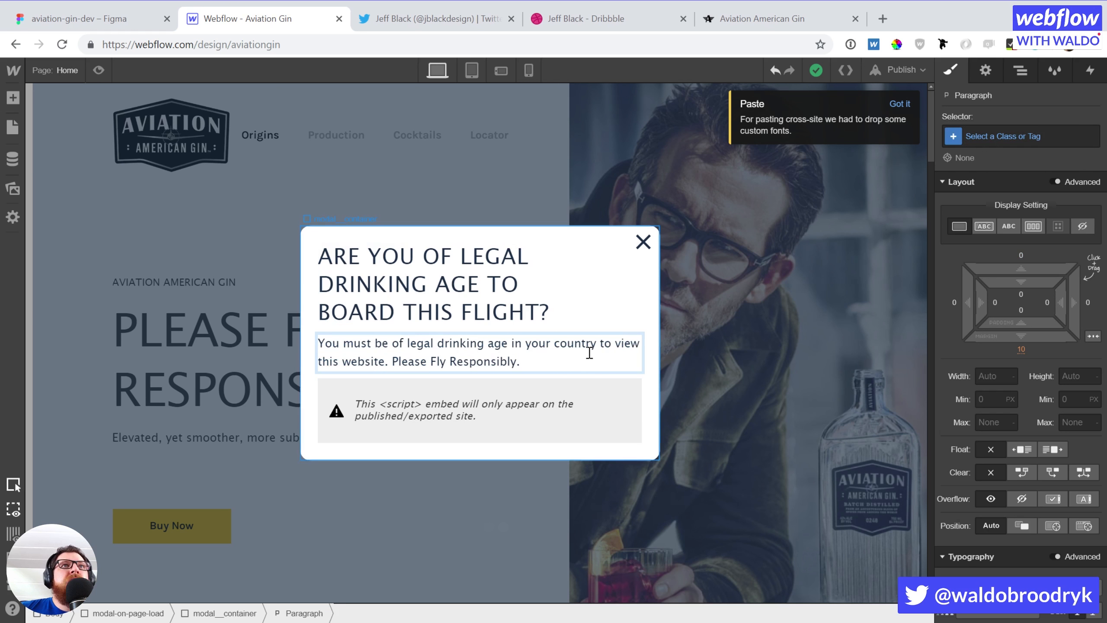
key(Escape)
Delete the script embed from the modal and select its paragraph
click(549, 433)
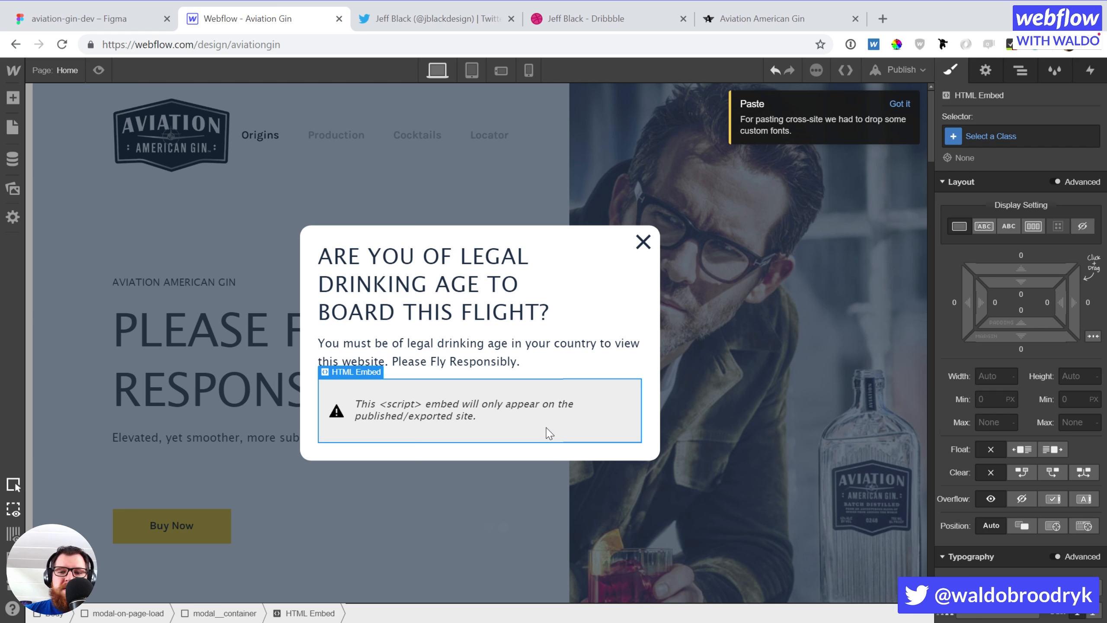
key(Delete)
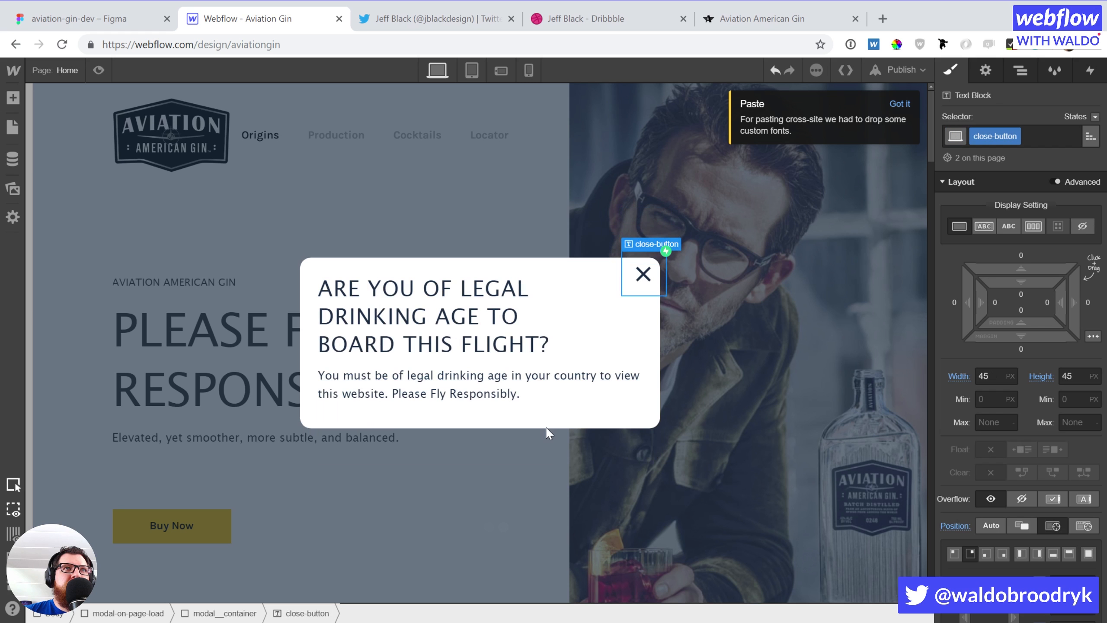
scroll(540, 418, down, 2)
click(505, 395)
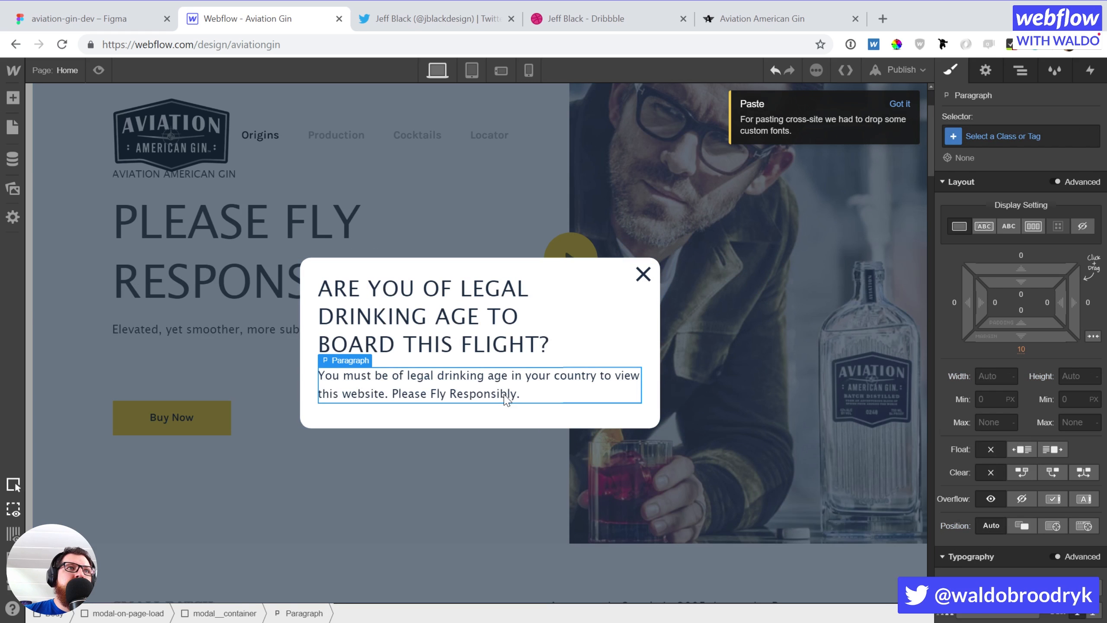
Add a button below the modal paragraph and give it the existing 'button' class
key(a)
click(166, 351)
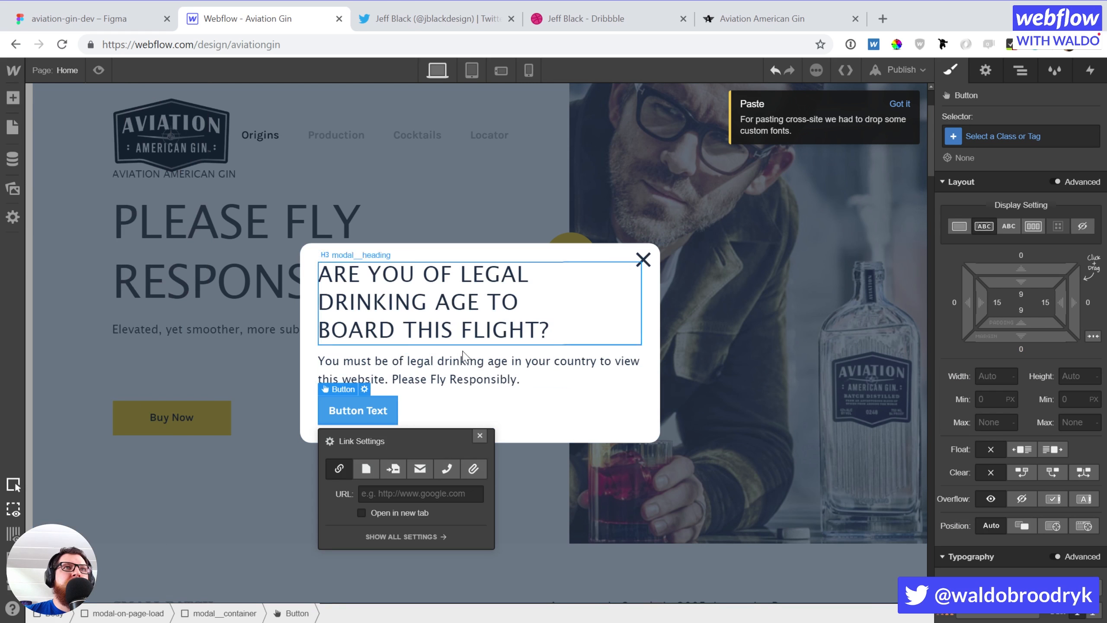
click(1008, 136)
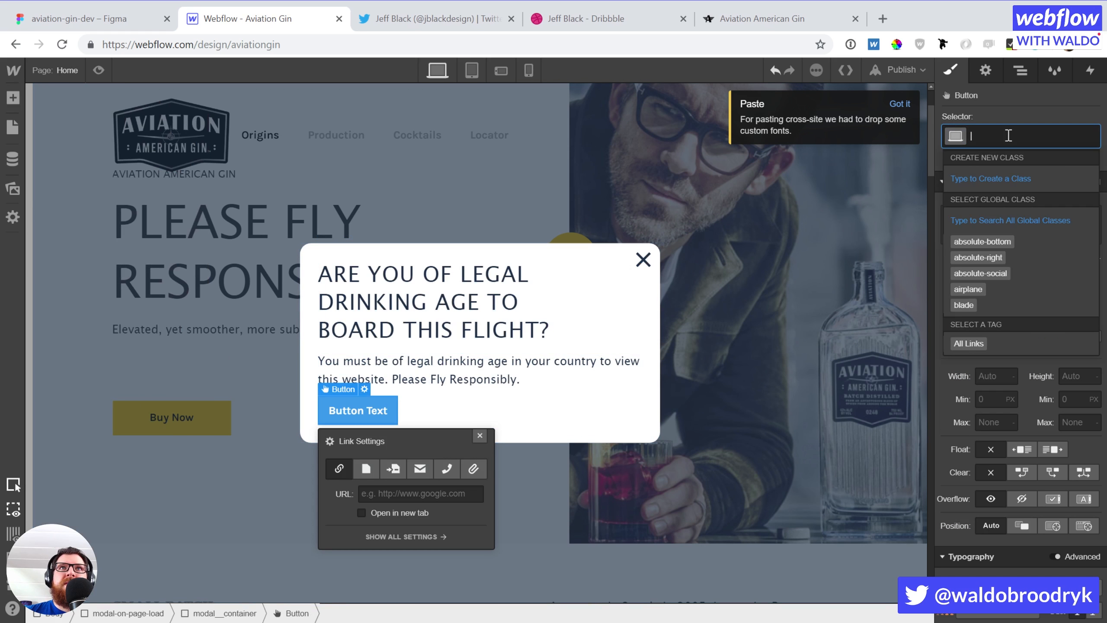
text(button)
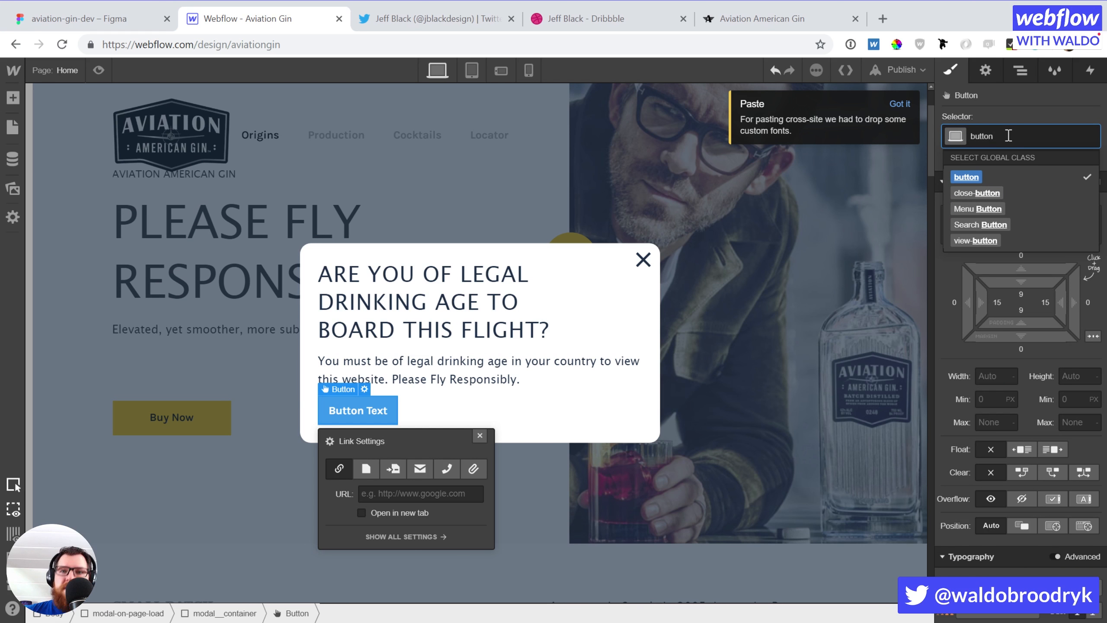
key(Return)
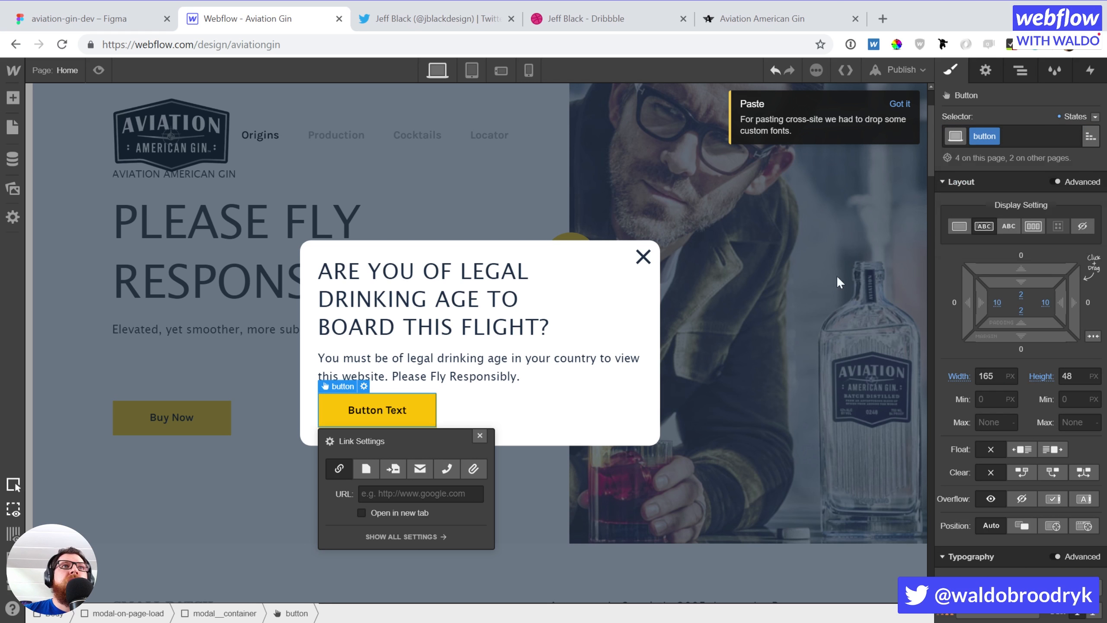
Relabel the button 'Yes' and paste a duplicate beside it
double_click(409, 411)
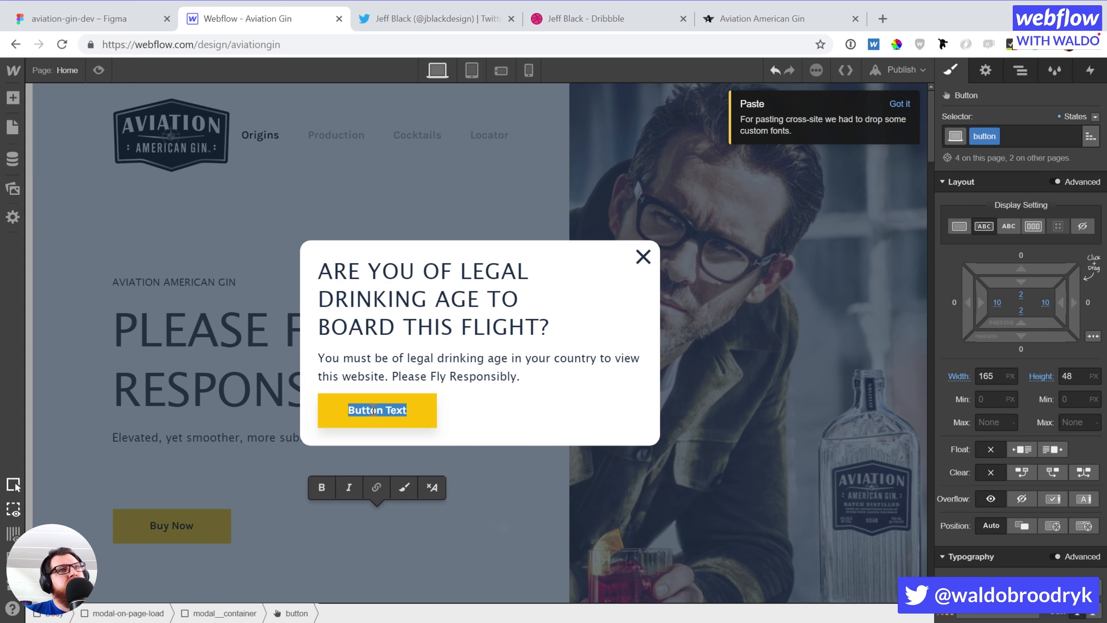
text(Yes)
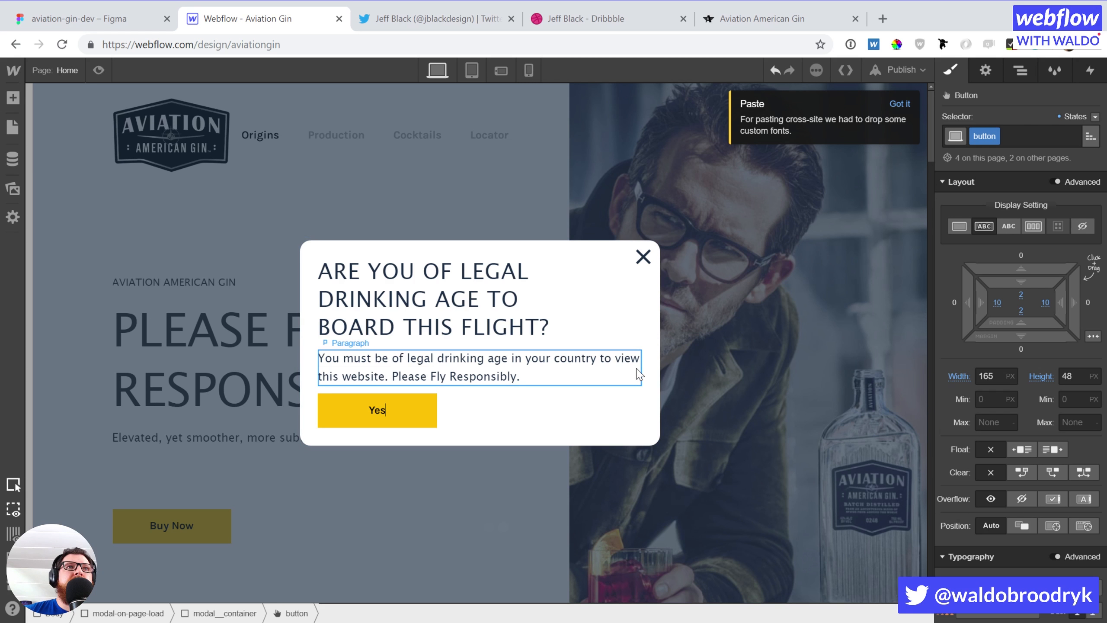
click(494, 409)
click(374, 417)
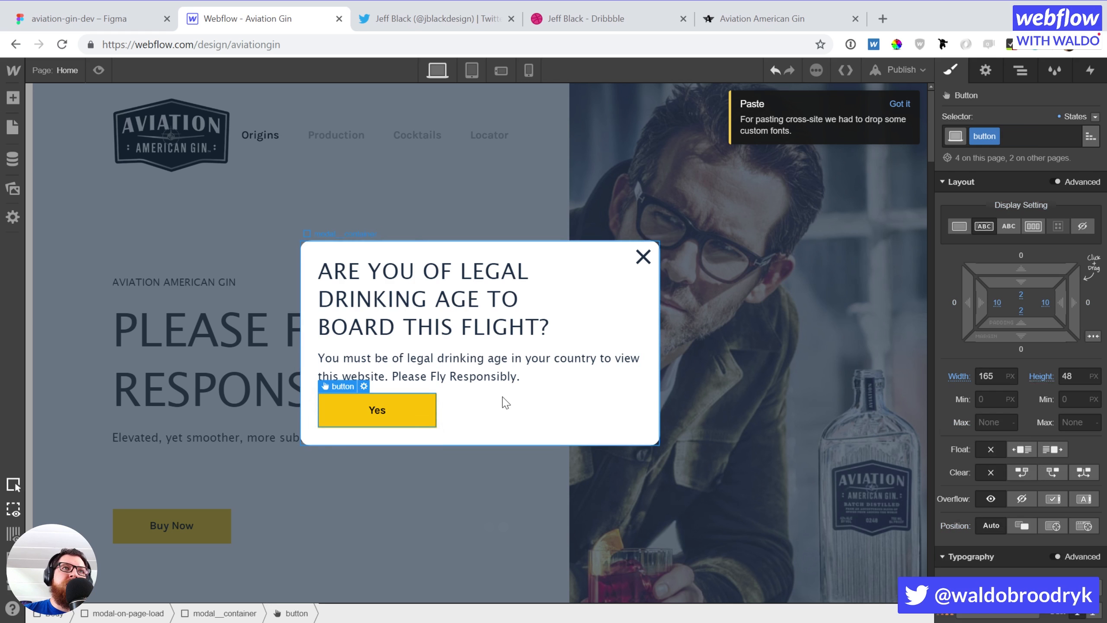
key(ctrl+v)
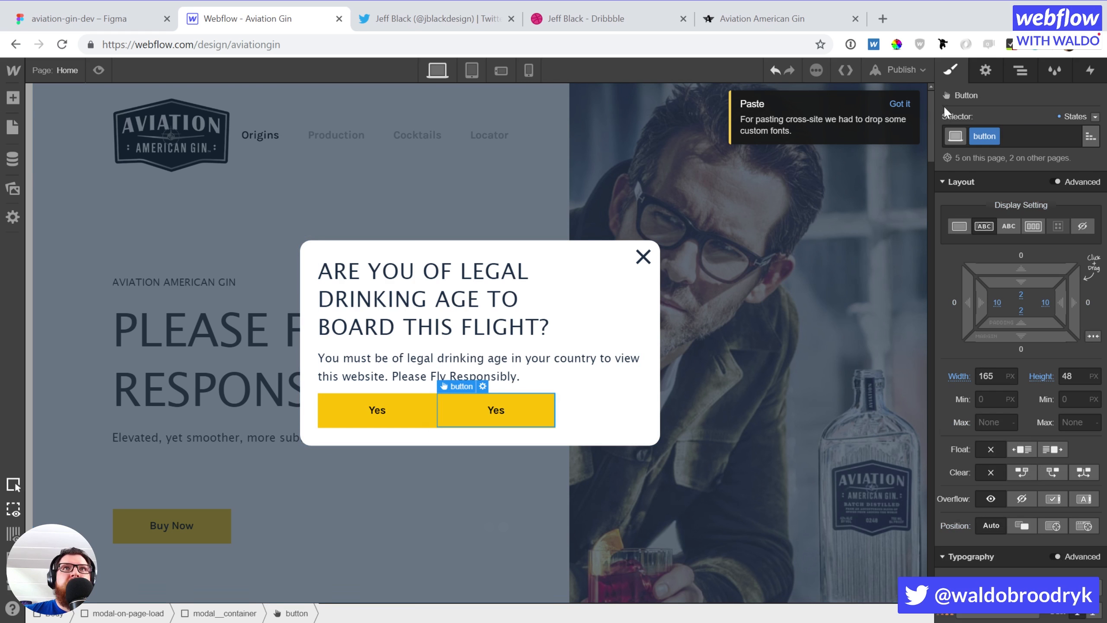
Give the copied button an 'outline' combo class, a 10 px left margin and the label 'No'
click(1039, 127)
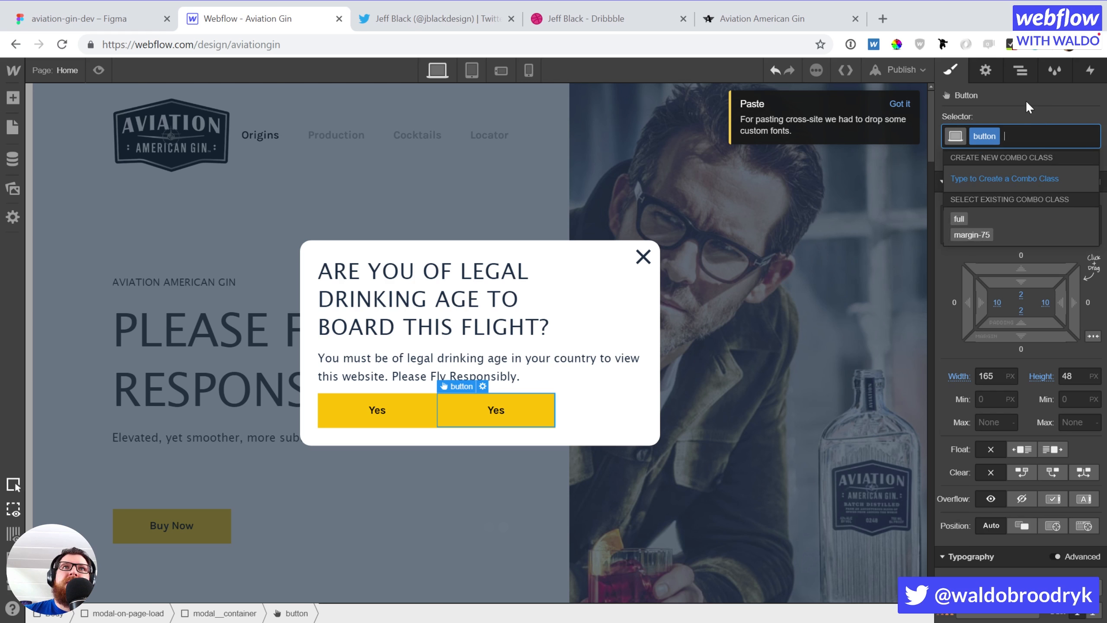
text(outline)
key(Return)
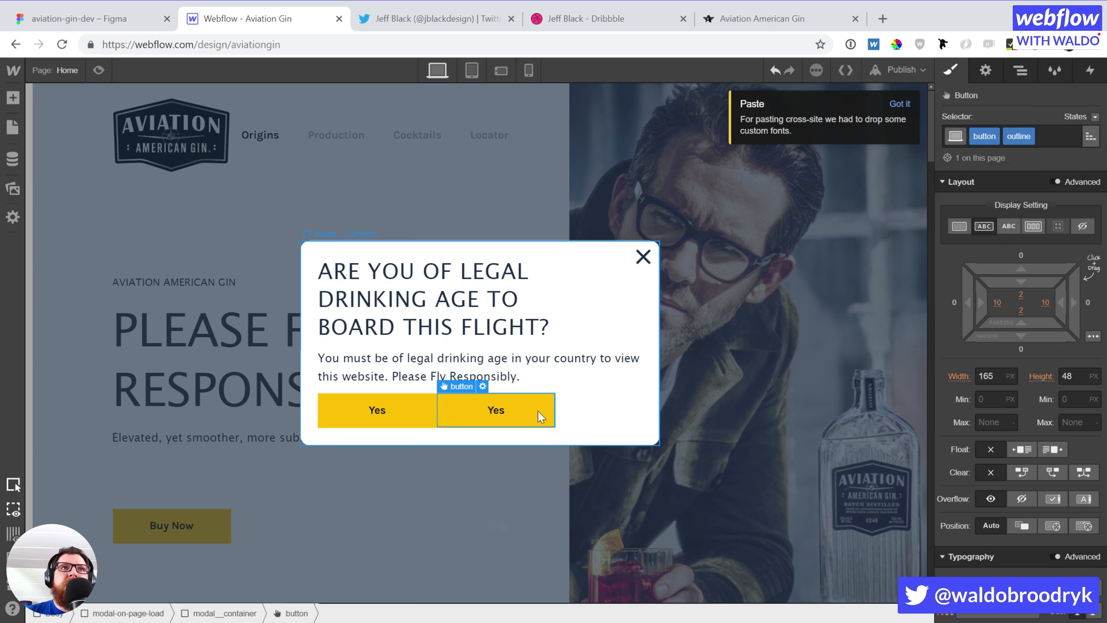
click(955, 304)
text(1)
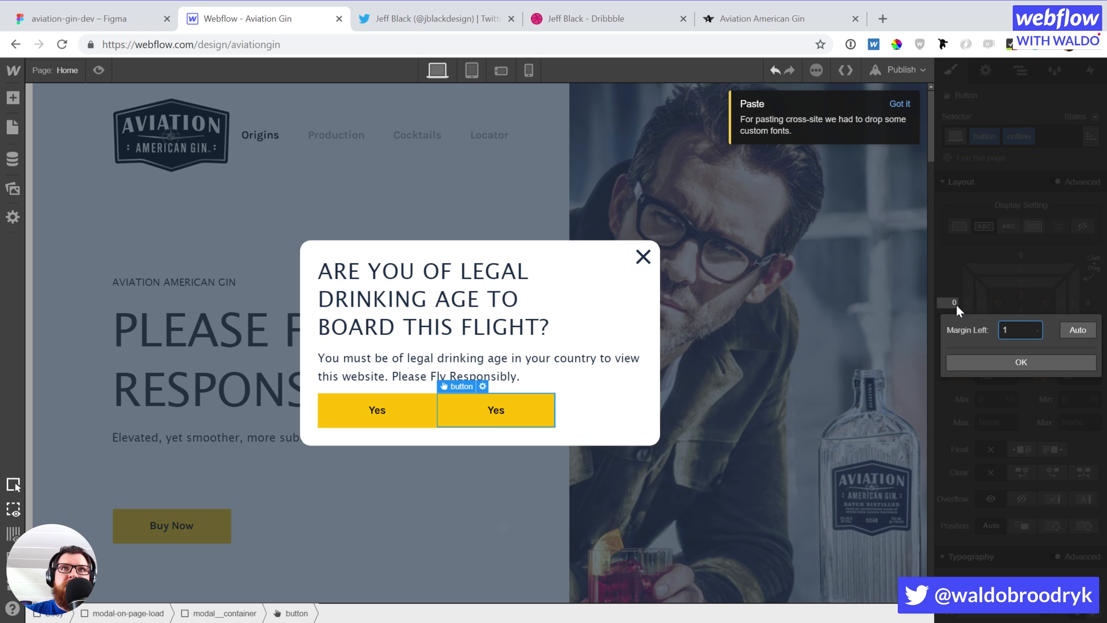
text(0)
key(Return)
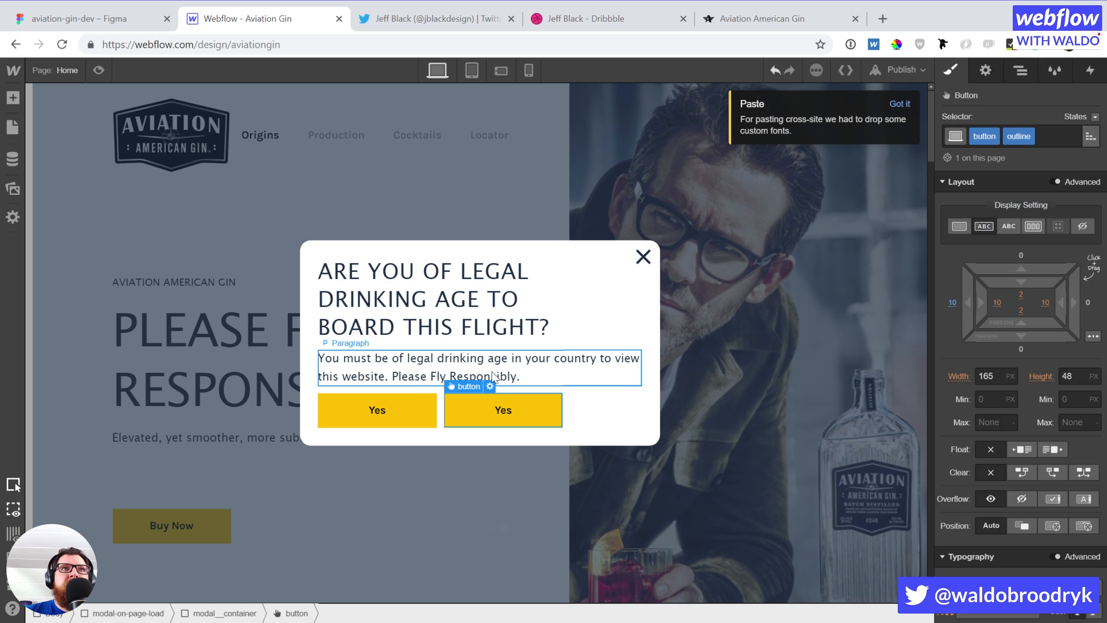
double_click(508, 411)
text(No)
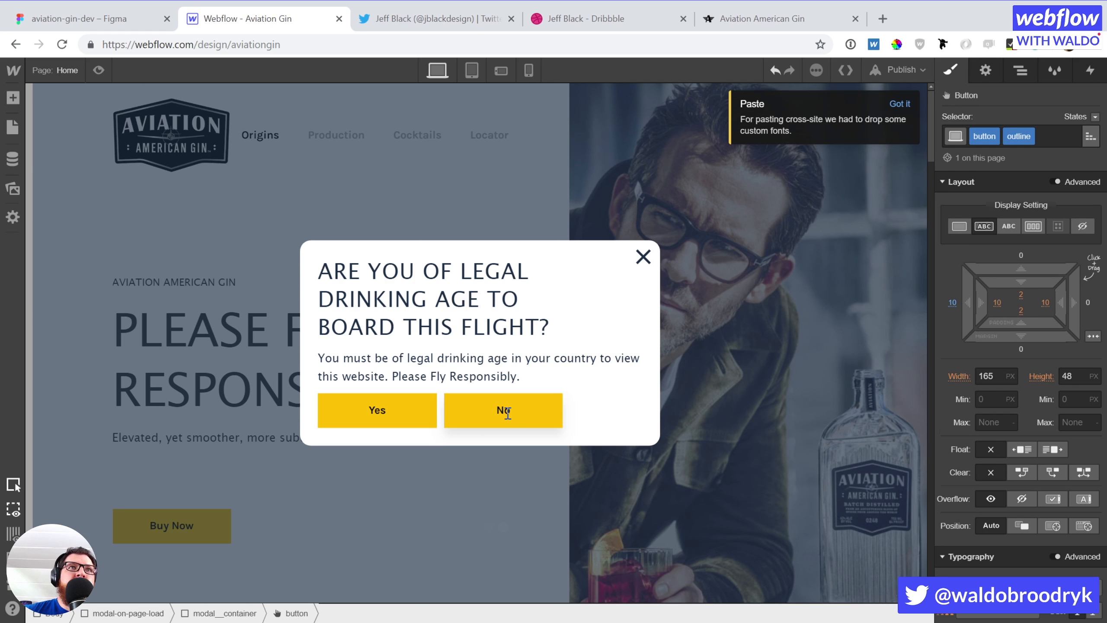
key(Escape)
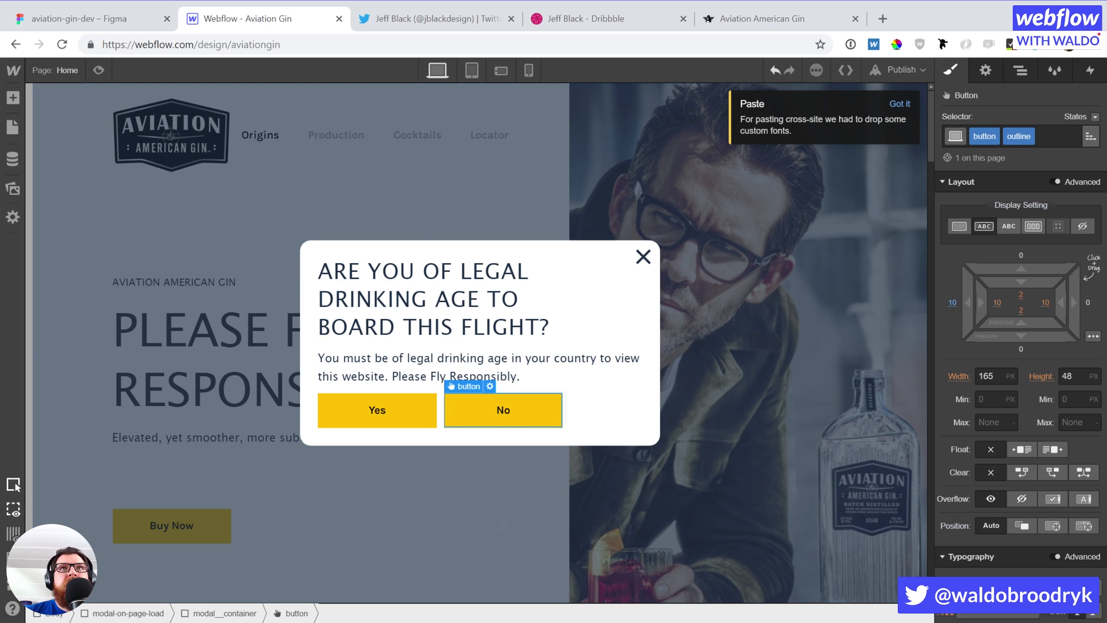
Give the No button a 2 px solid black border and a white background
scroll(1049, 341, down, 10)
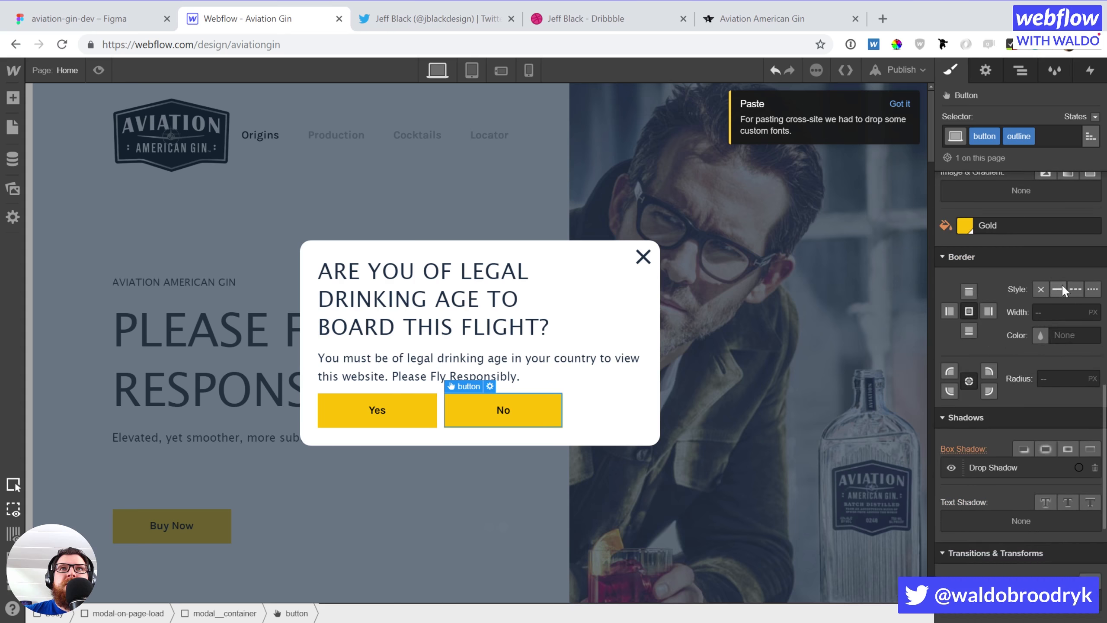
click(1061, 289)
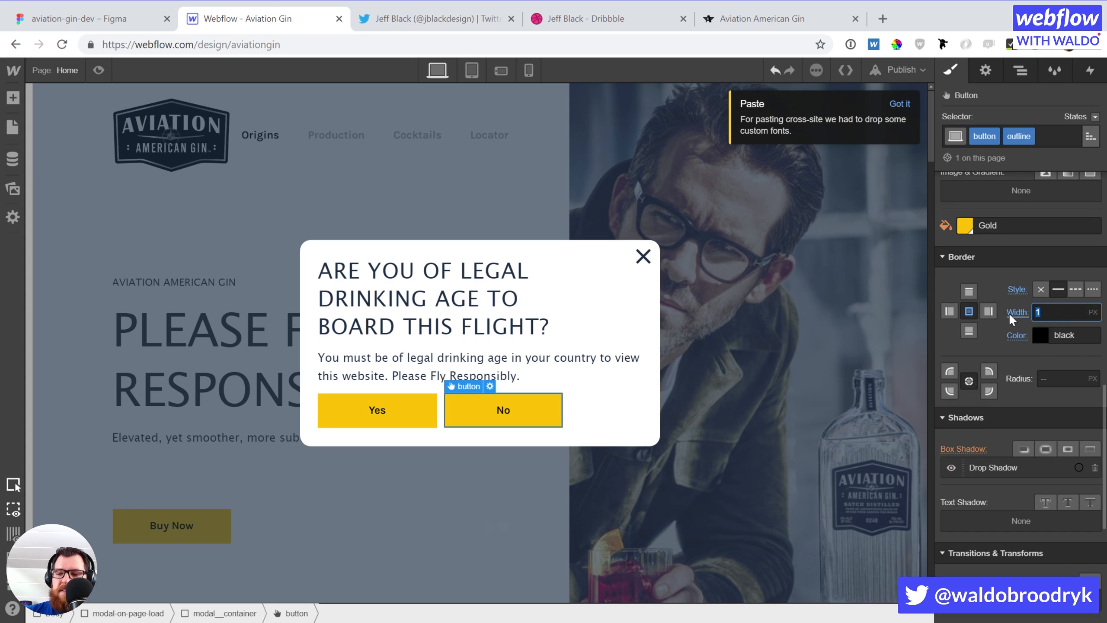
text(2)
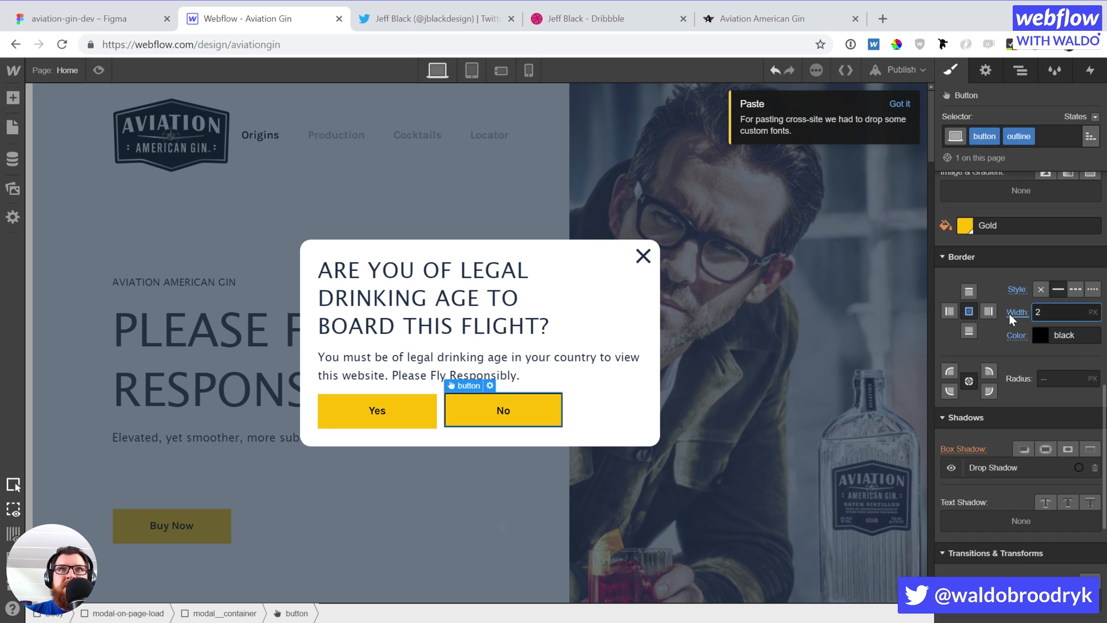
click(964, 226)
click(970, 410)
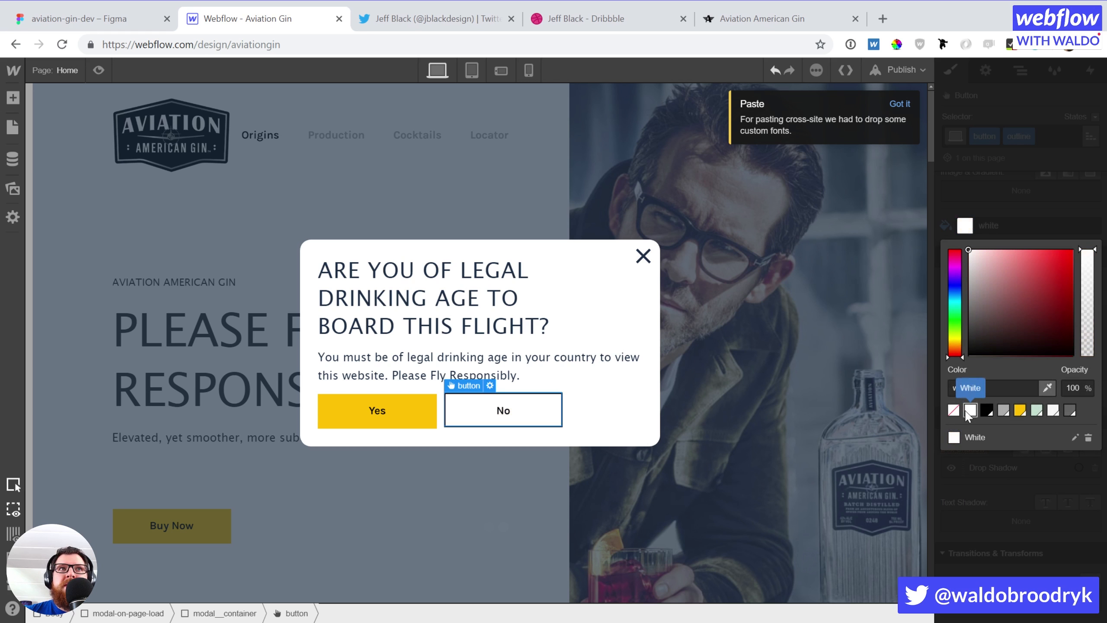
click(962, 228)
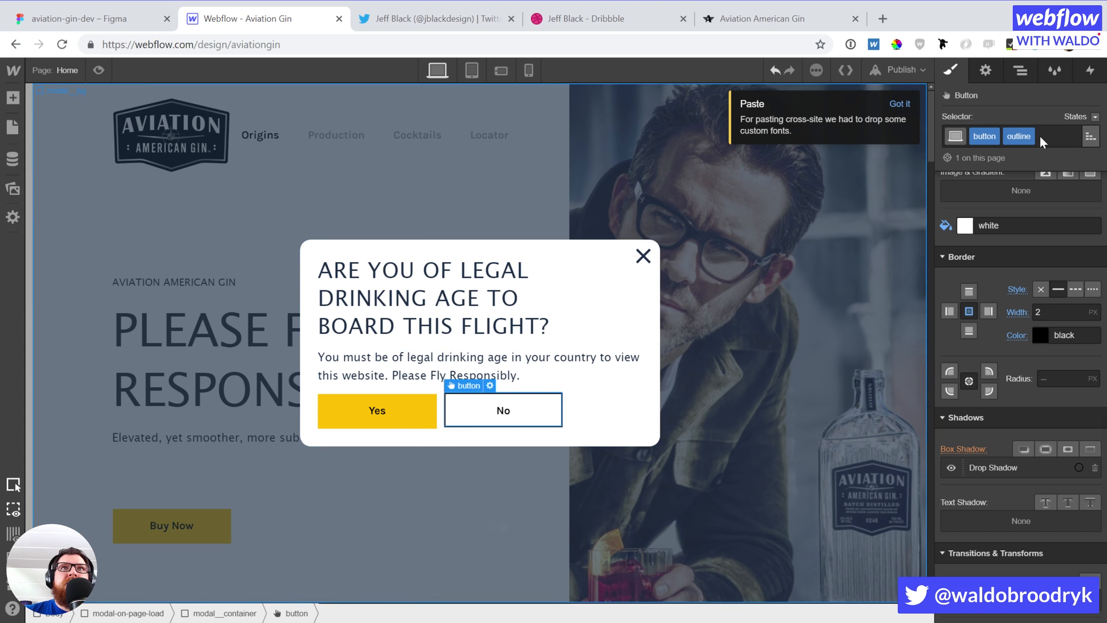
Review the No button's link type options, then delete the modal's close X
click(985, 70)
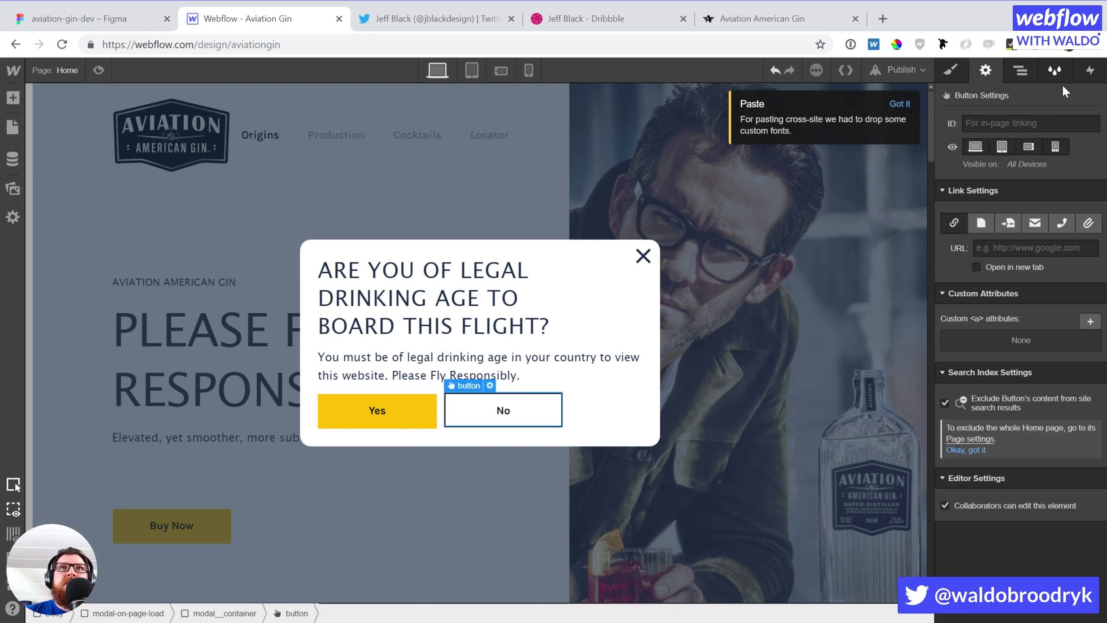
click(987, 222)
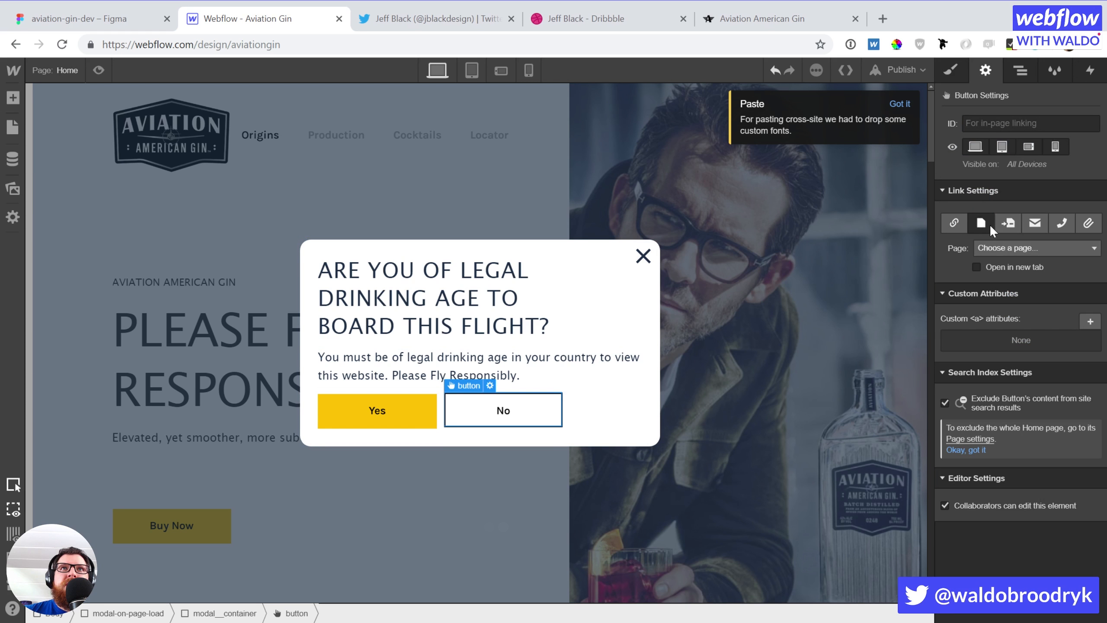
click(950, 221)
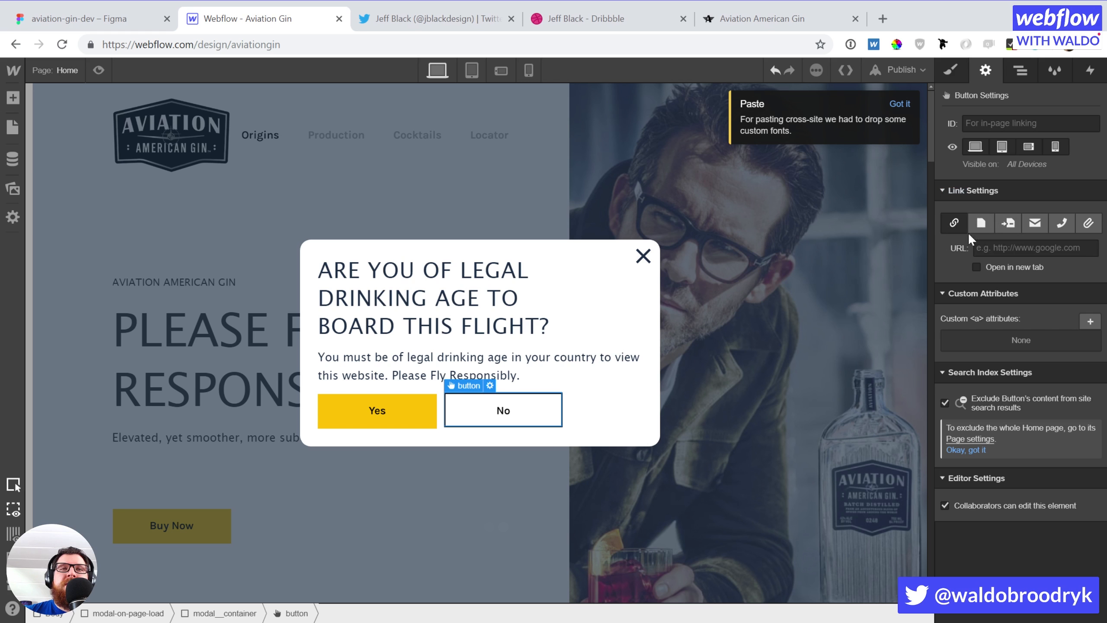
click(1043, 244)
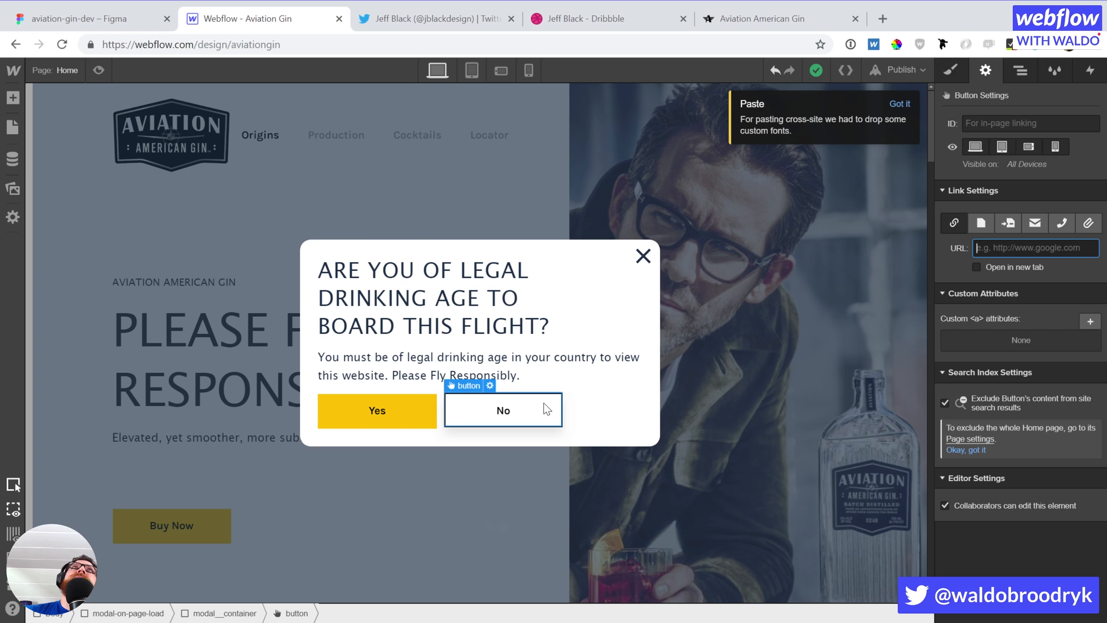
click(639, 267)
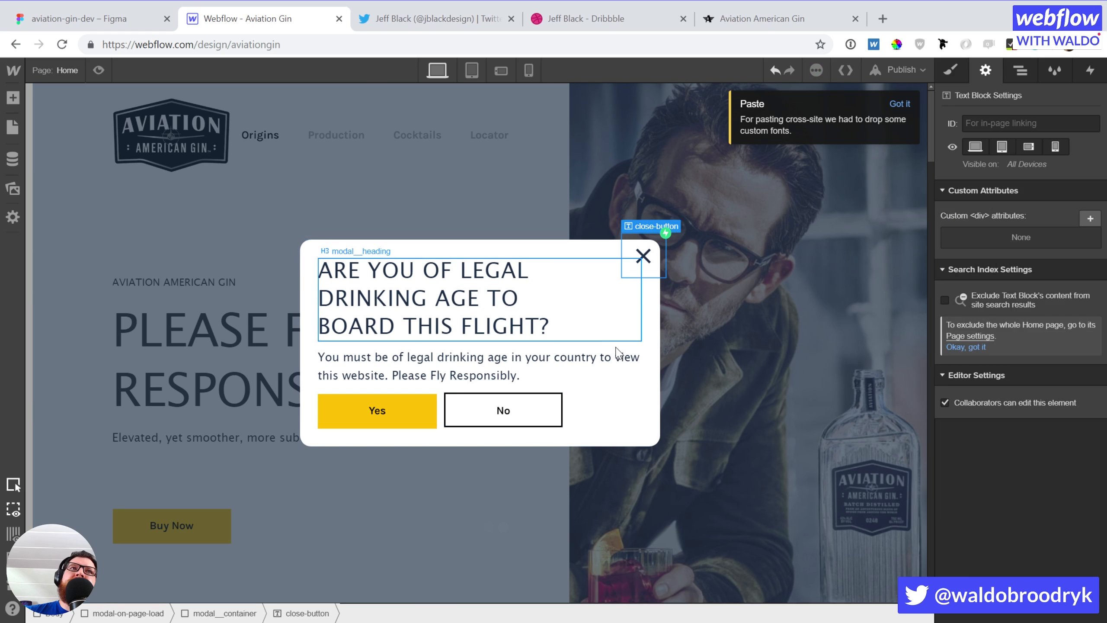
key(Delete)
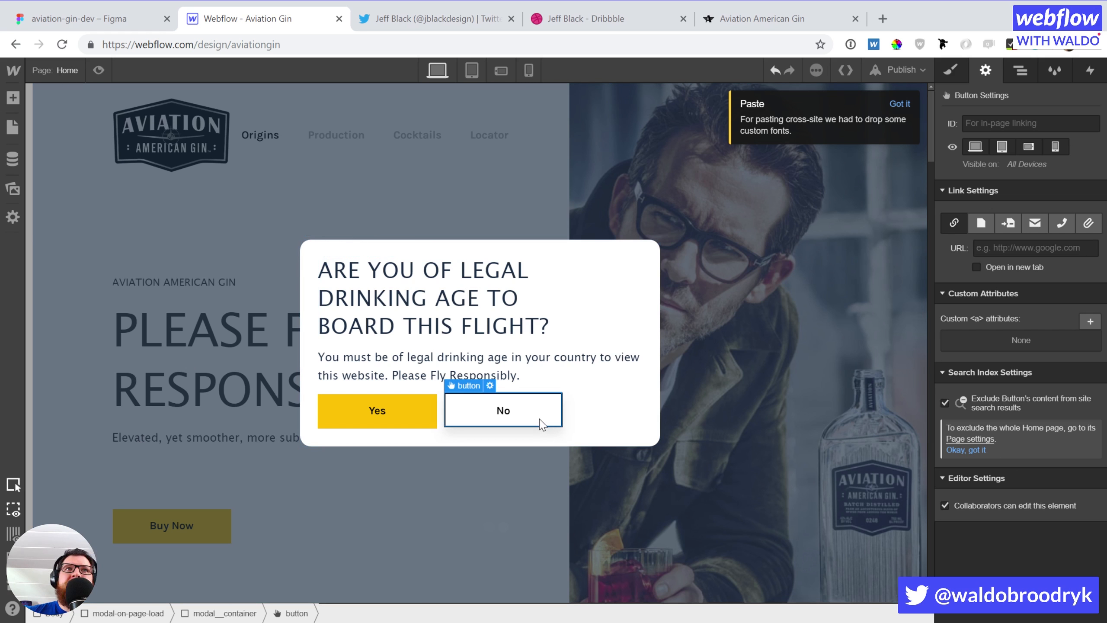
click(453, 21)
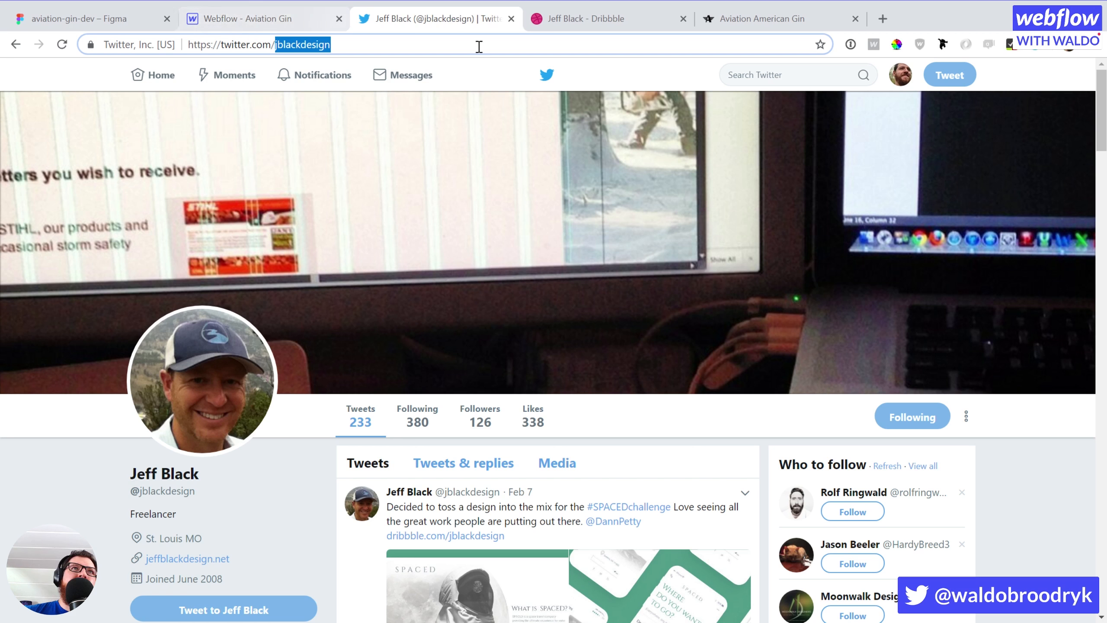
click(272, 27)
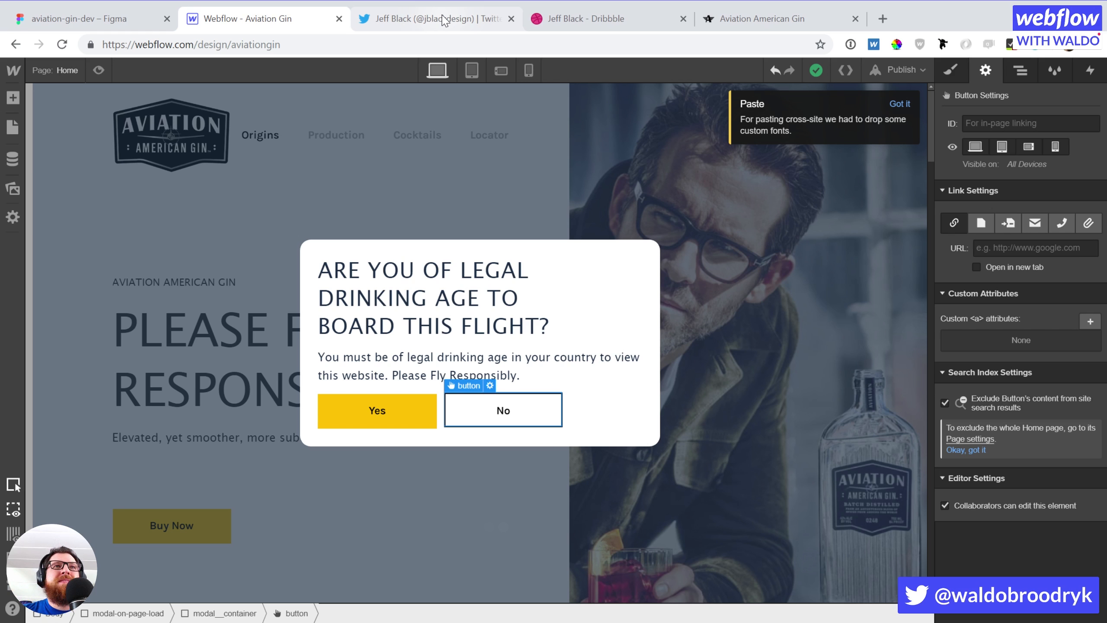
Search Google for 'la croix', open the LaCroix Sparkling Water homepage and copy its address
click(606, 15)
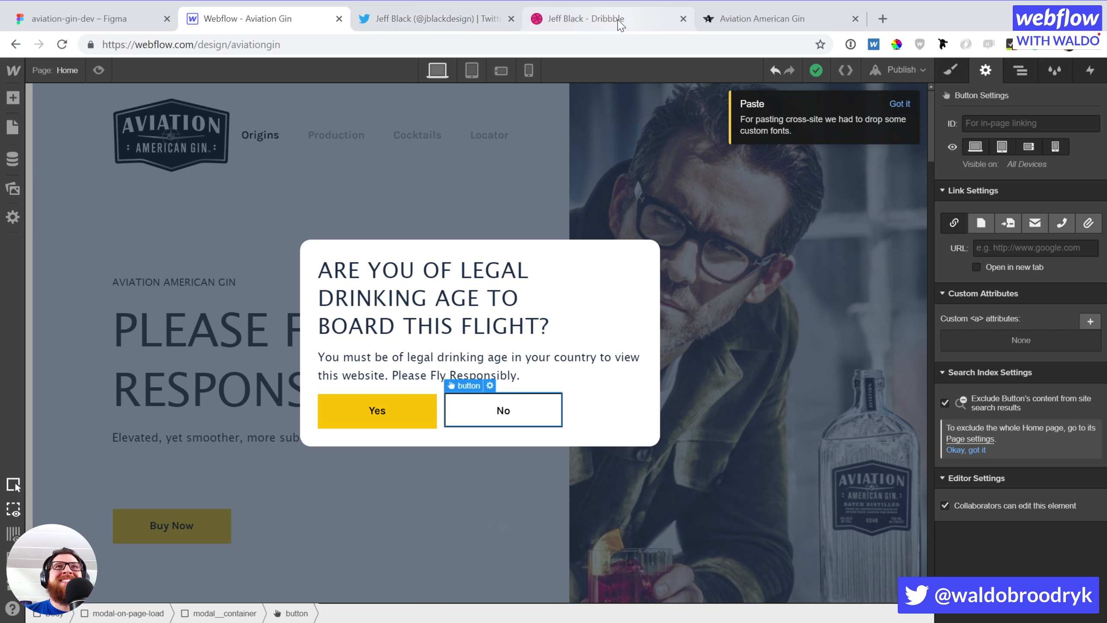
click(596, 46)
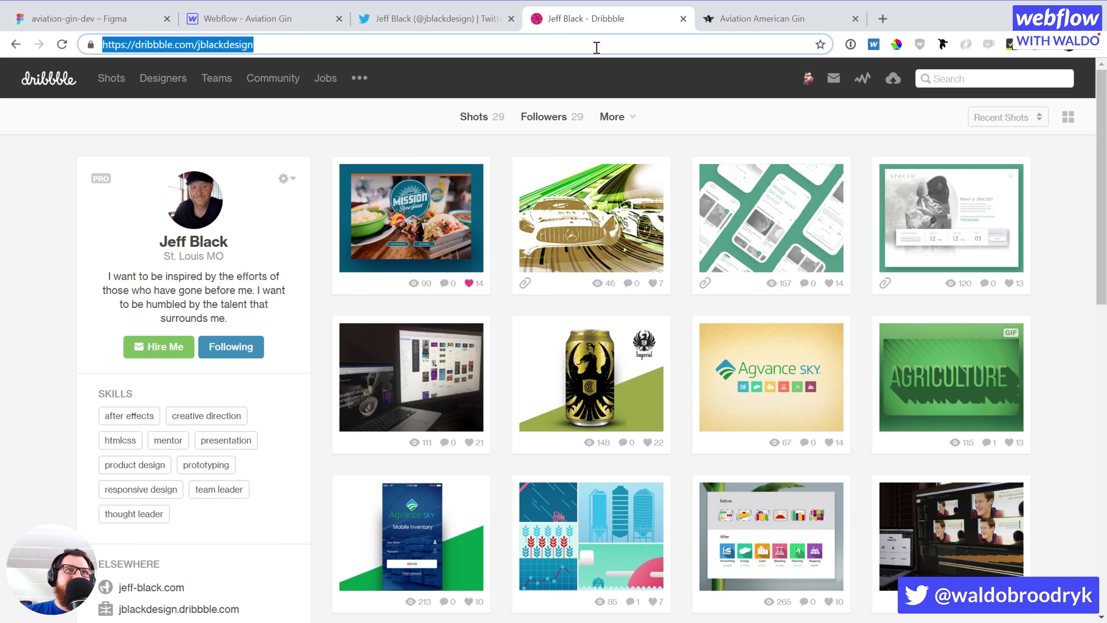
text(la croix)
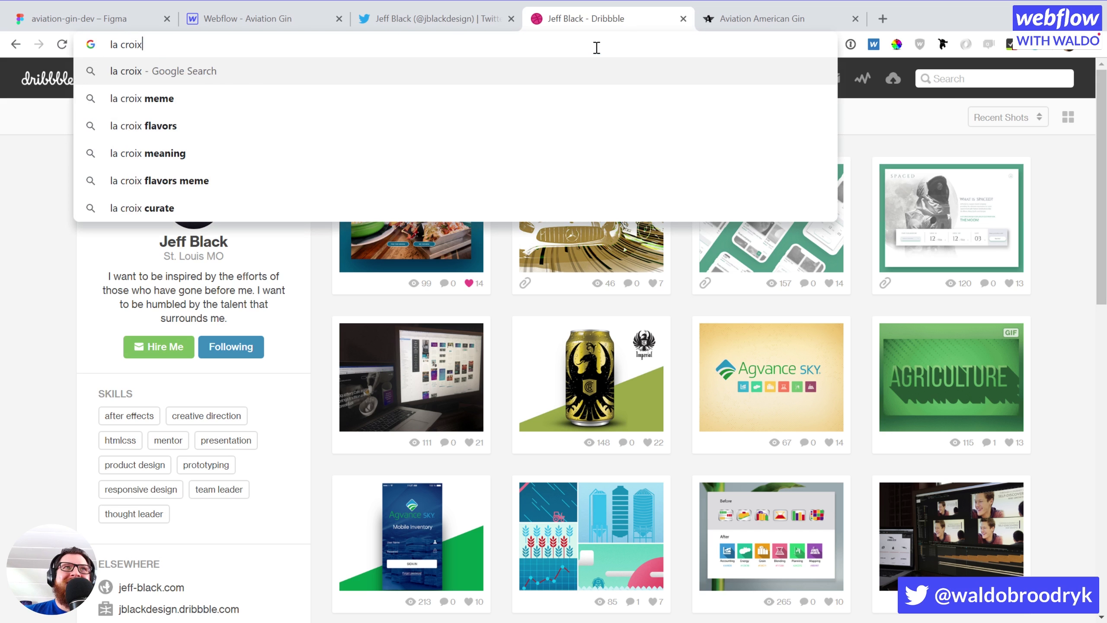
key(Return)
scroll(437, 426, down, 3)
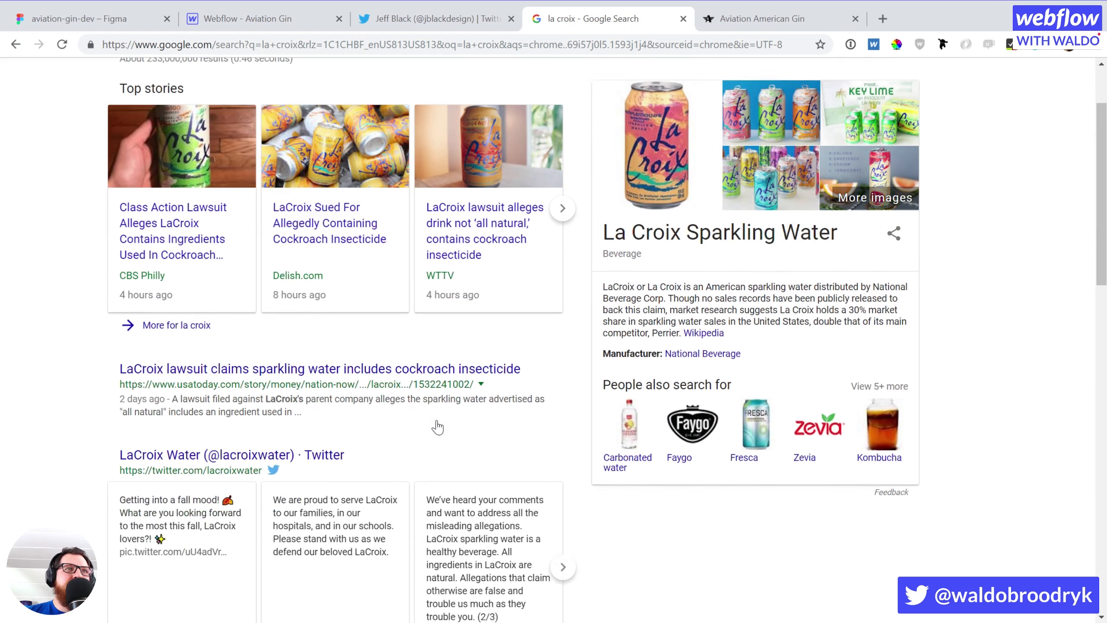
scroll(437, 427, down, 8)
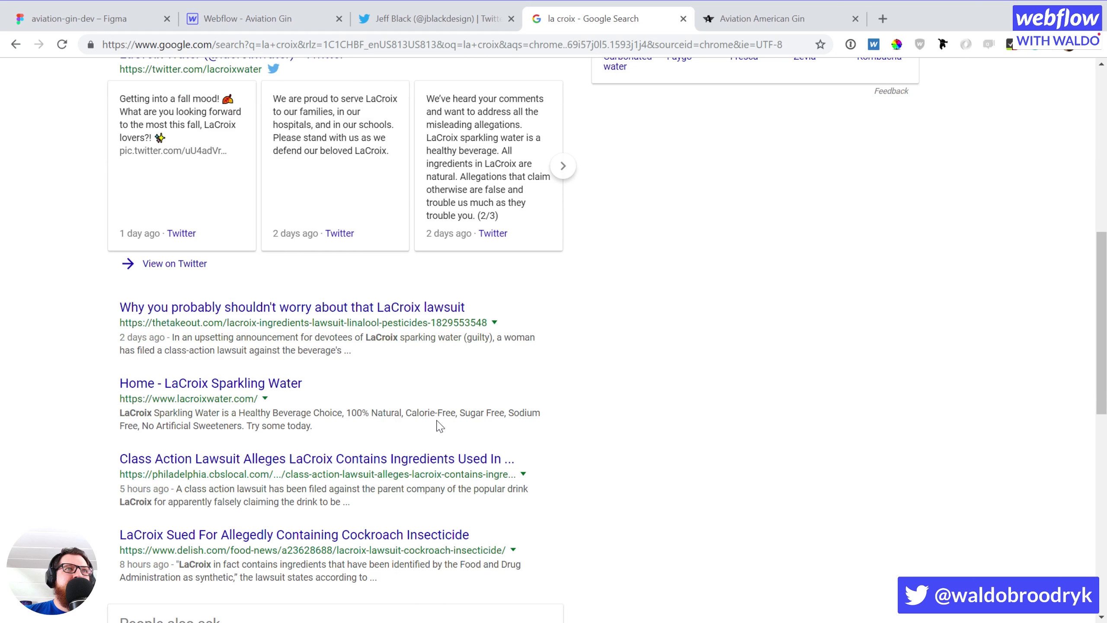
scroll(188, 371, down, 2)
click(198, 312)
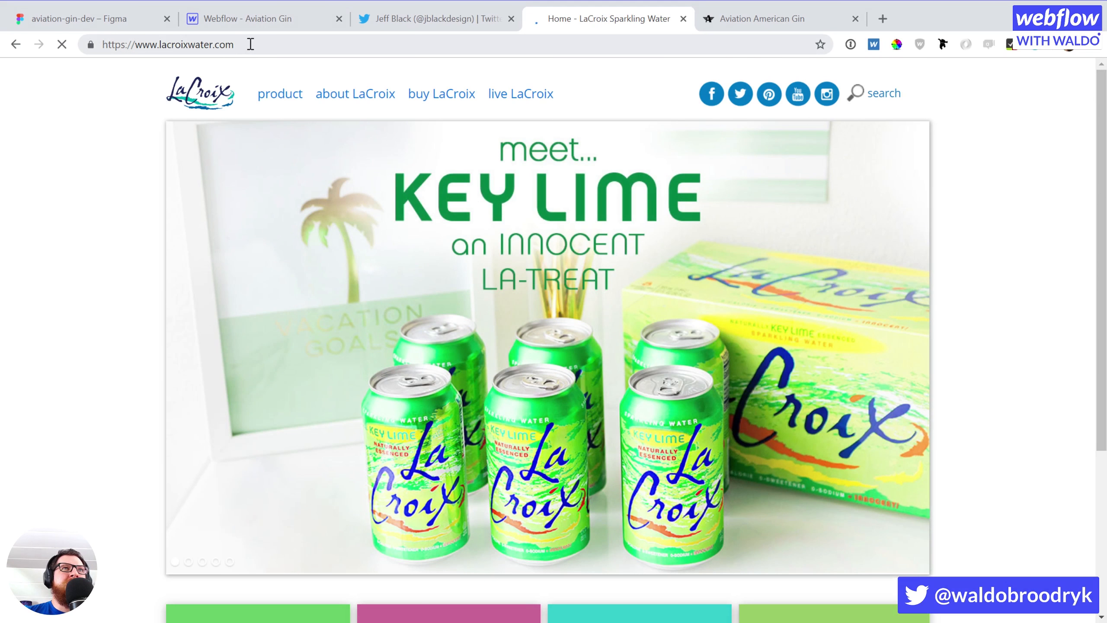
click(262, 43)
key(ctrl+c)
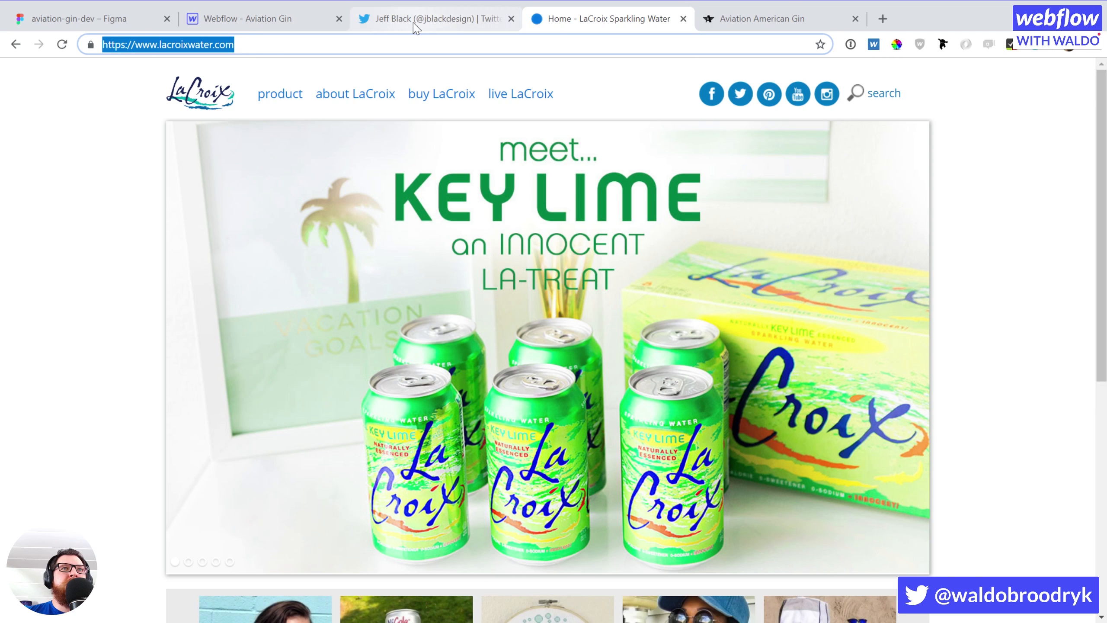
Back in the Aviation Gin Webflow project, paste the LaCroix address into the No button's link field
click(413, 25)
click(266, 24)
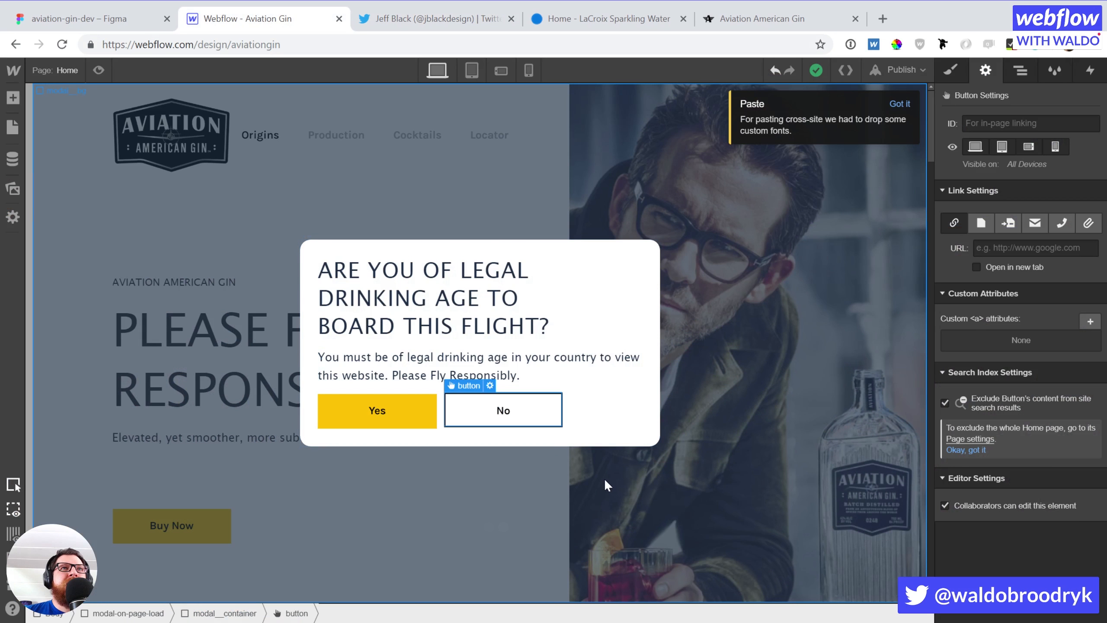
click(1032, 247)
key(ctrl+v)
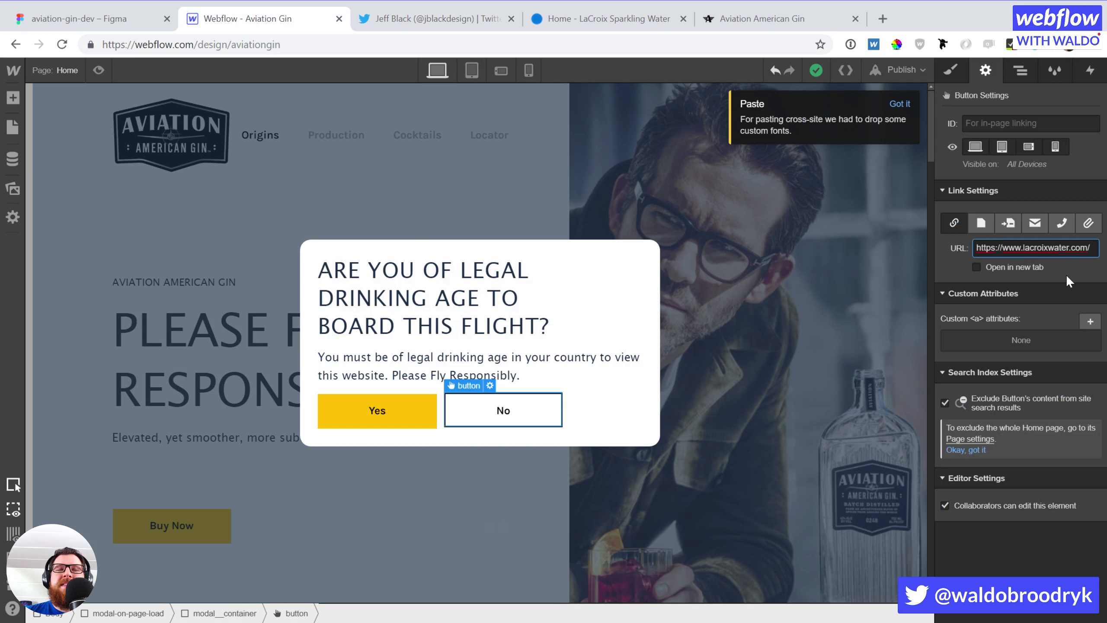
Confirm the No button's link to the LaCroix site and select the modal background
key(Return)
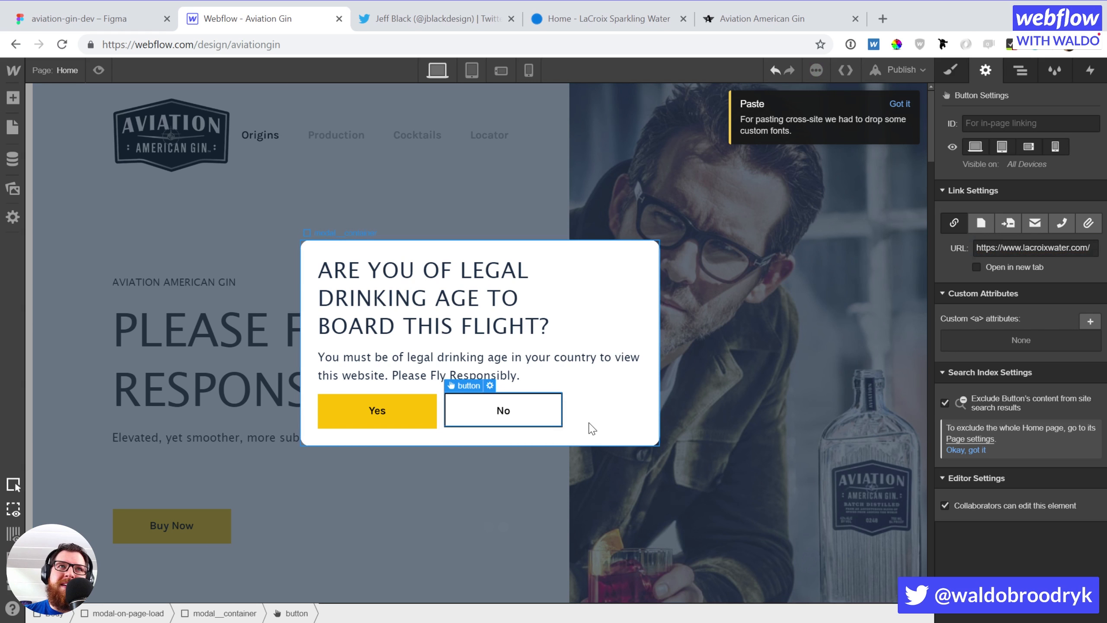
click(565, 407)
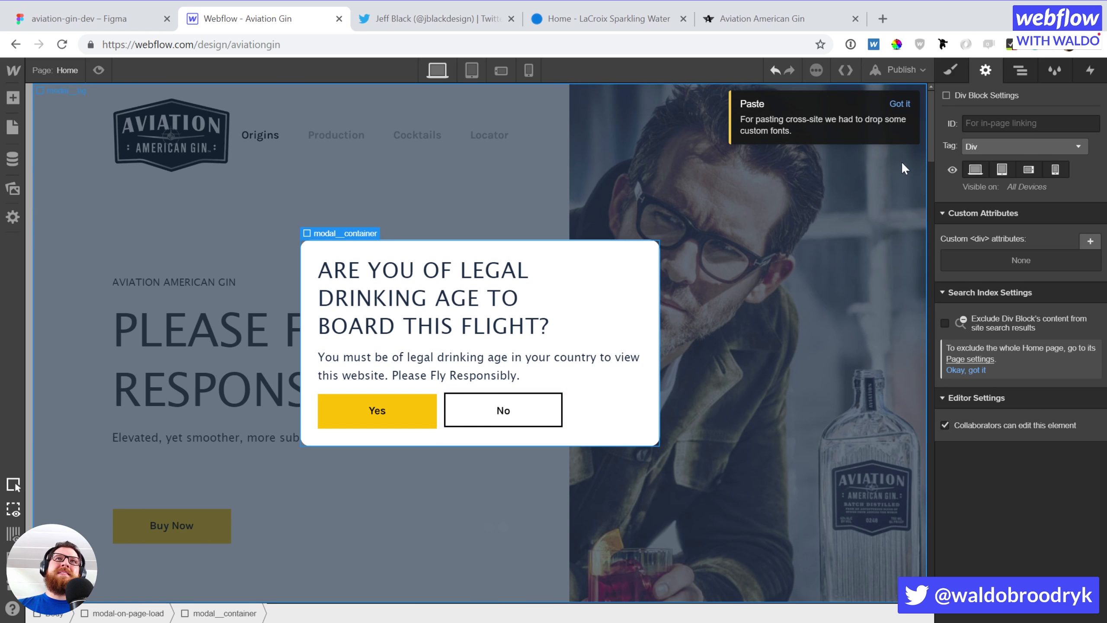
click(794, 238)
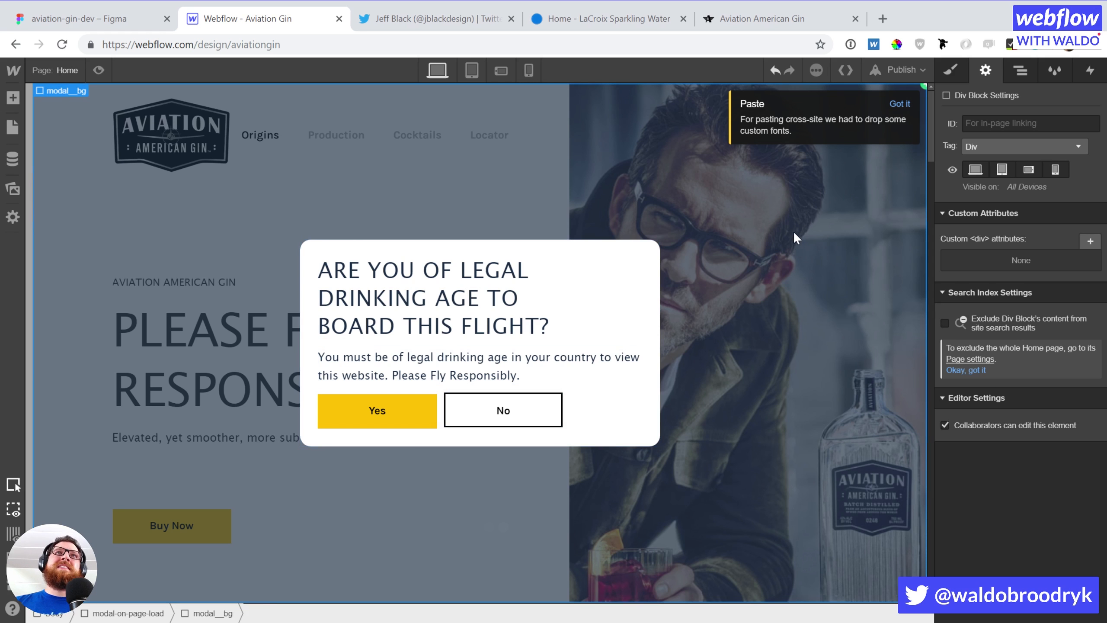
scroll(819, 209, down, 2)
click(892, 104)
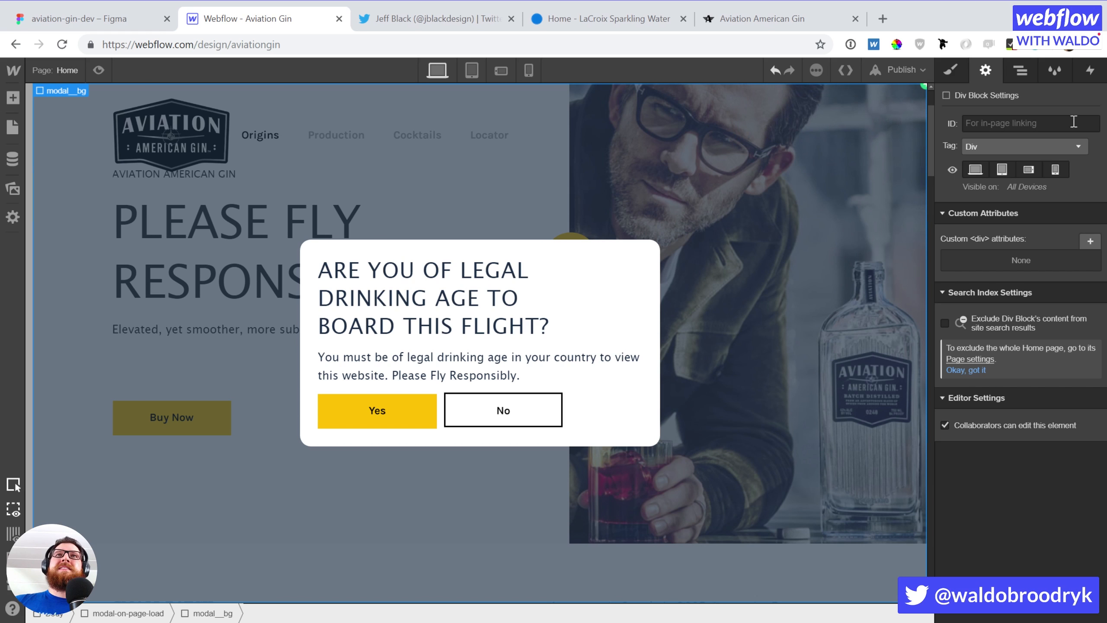
Delete the modal background's click-to-hide interaction trigger, then select the Yes button
click(1089, 71)
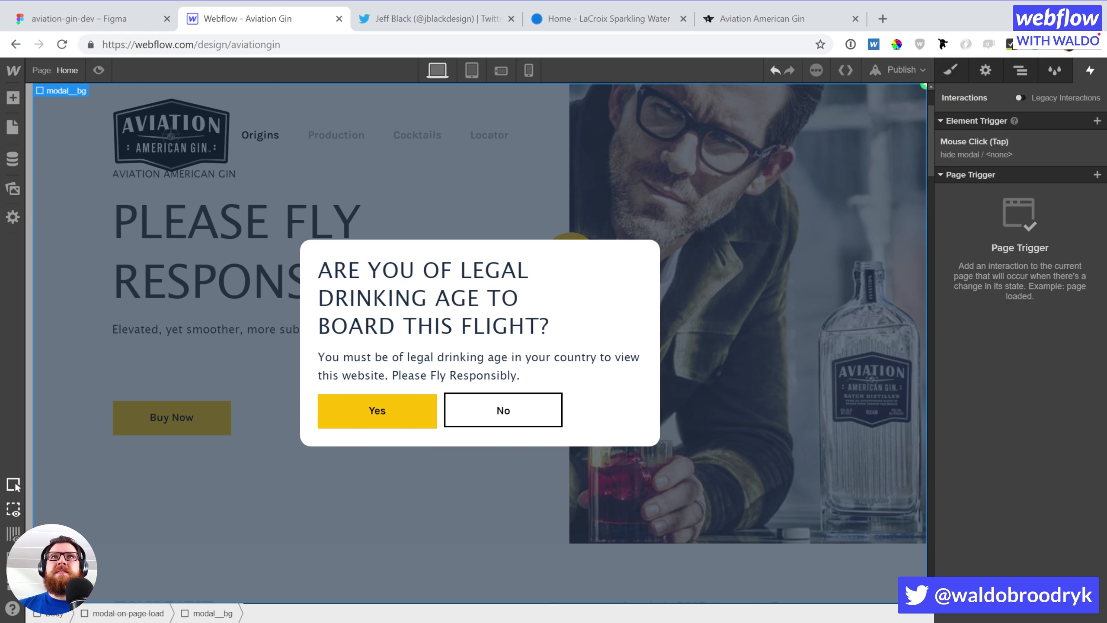
click(1096, 143)
click(376, 409)
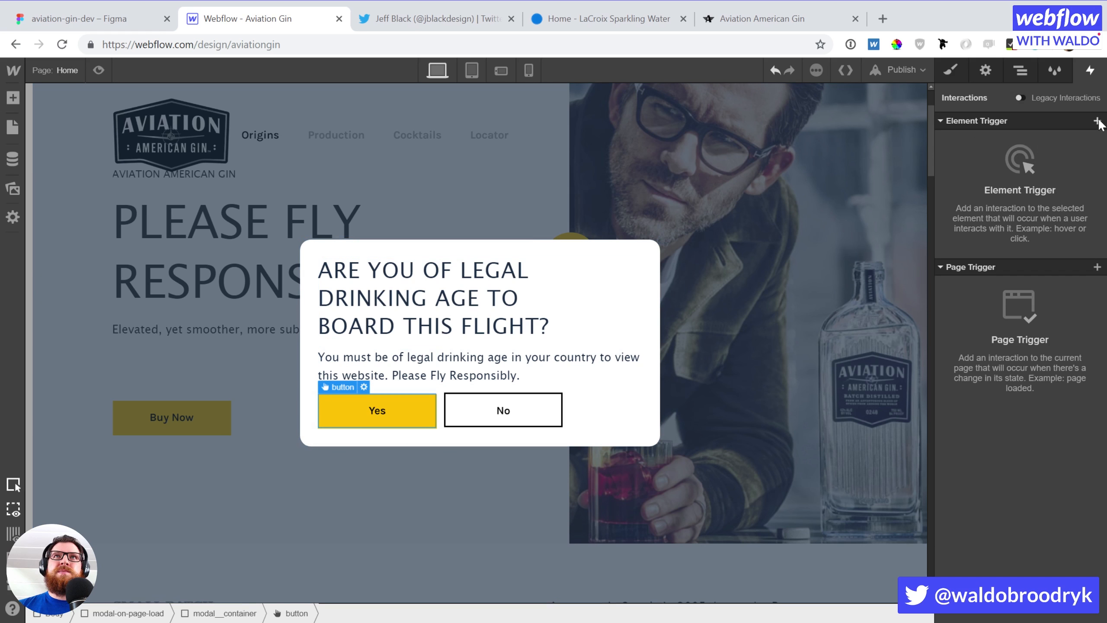
Give the Yes button a mouse-click trigger whose first click starts the hide modal animation
click(1097, 122)
click(1003, 144)
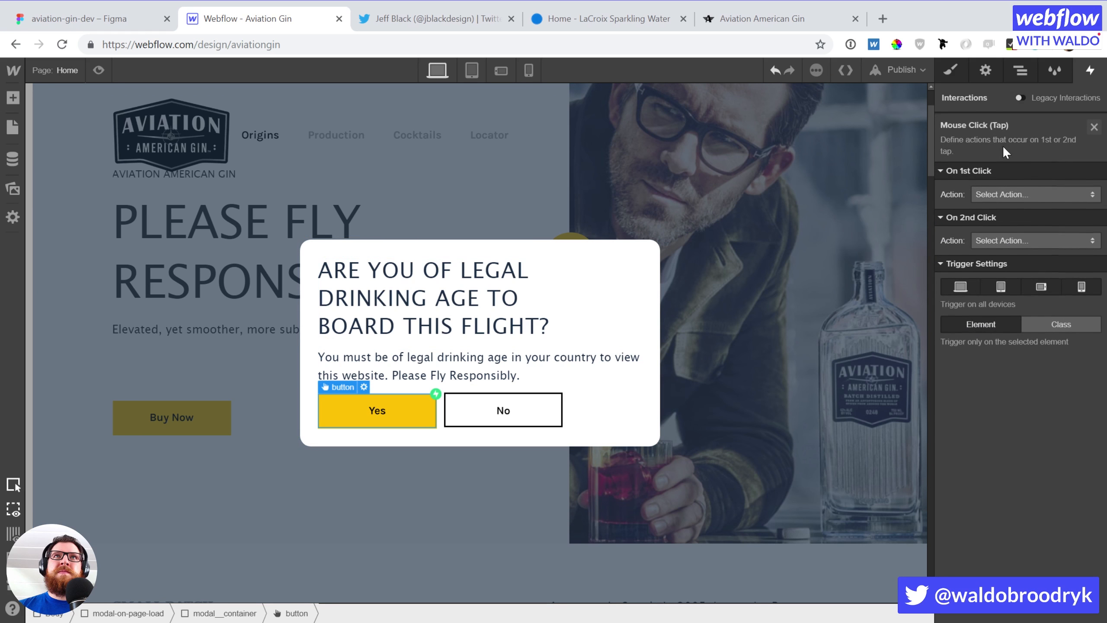
click(997, 196)
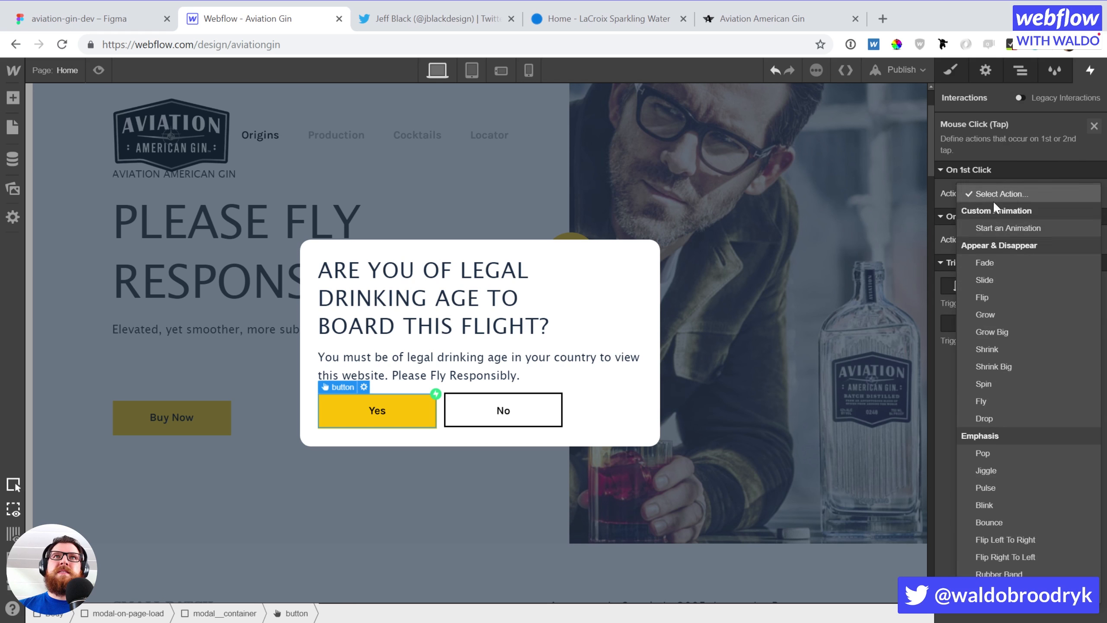
click(994, 225)
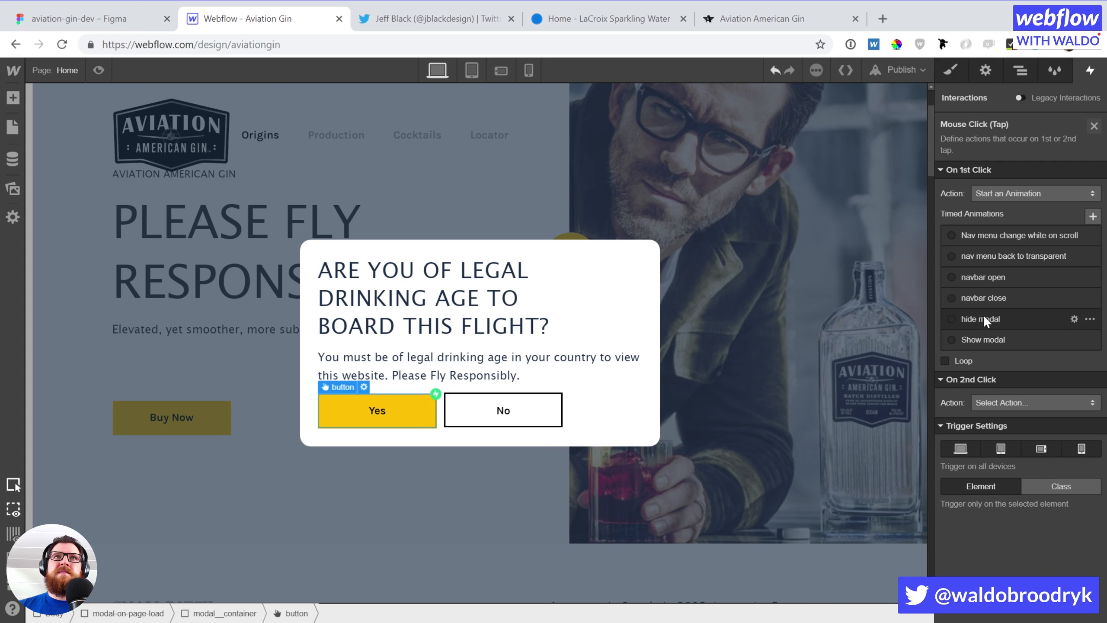
click(997, 319)
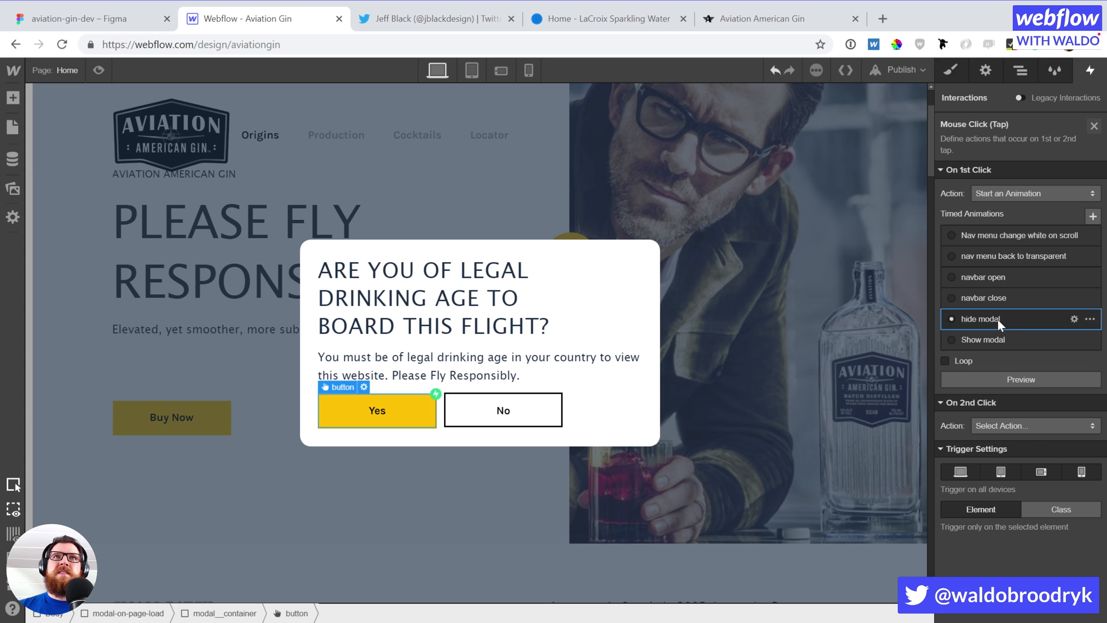
Duplicate the hide modal animation and rename the copy 'Hide home page modal'
click(1090, 319)
click(1063, 371)
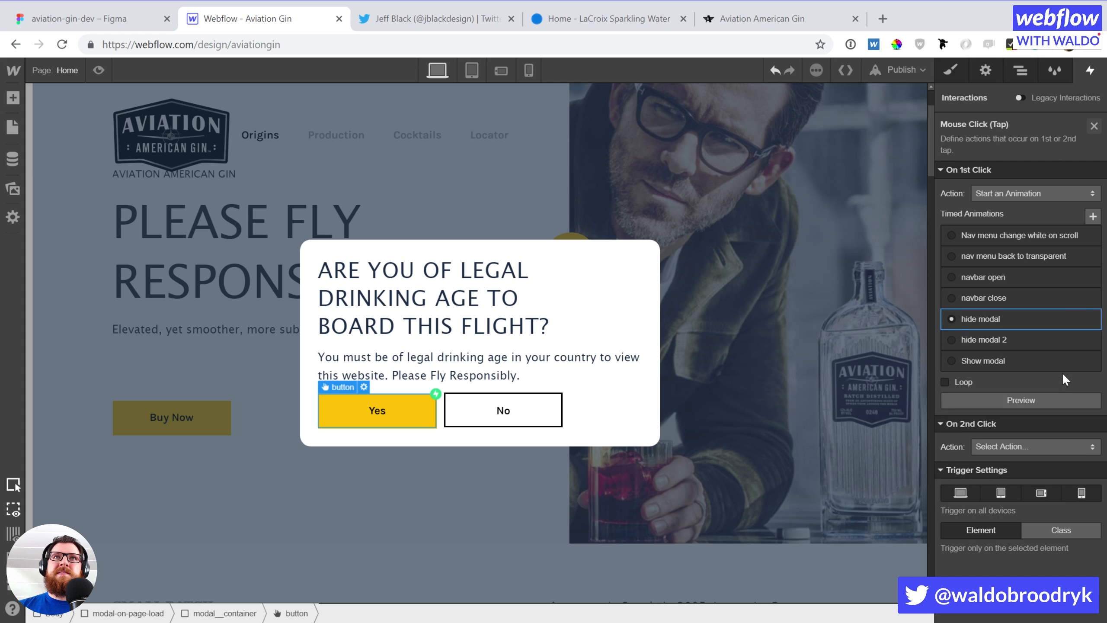
click(1009, 340)
click(1074, 340)
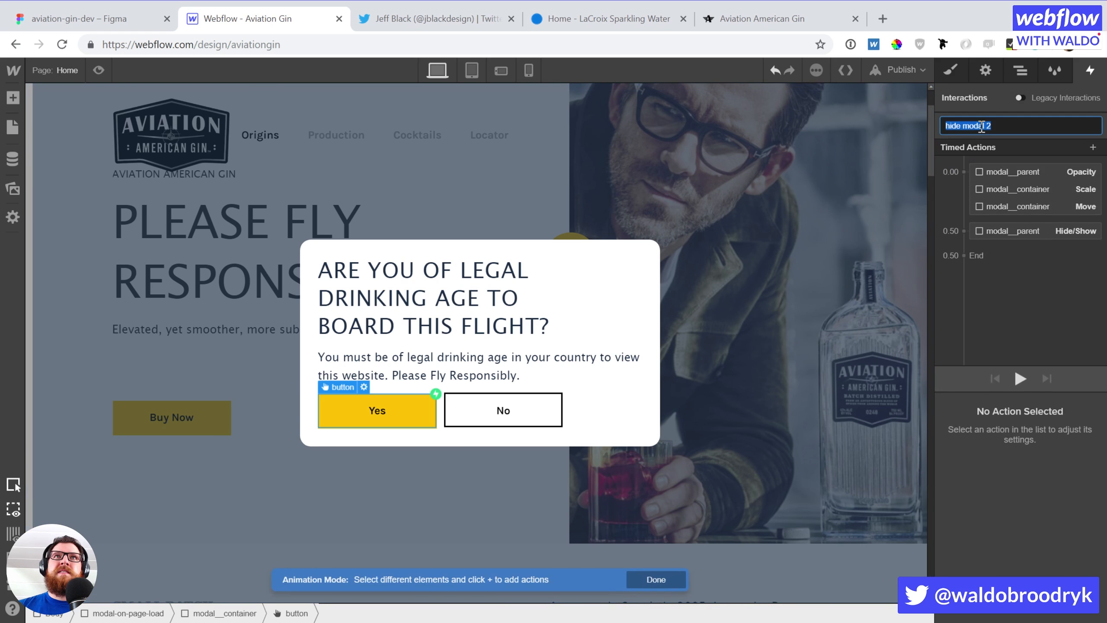
text(Hide home page modal)
key(Return)
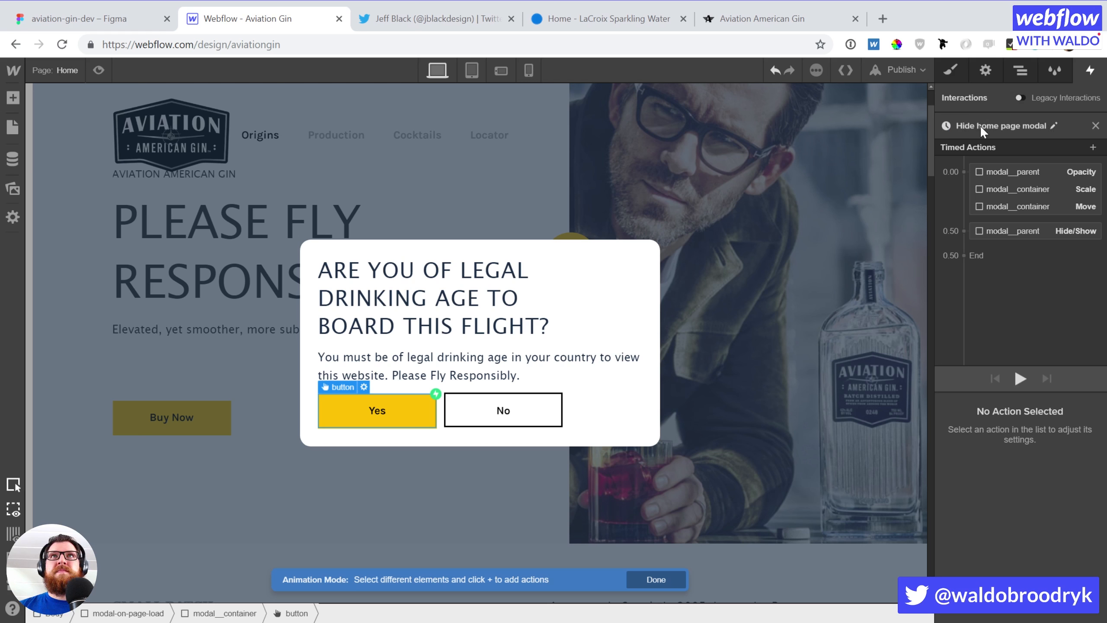
click(999, 170)
right_click(998, 171)
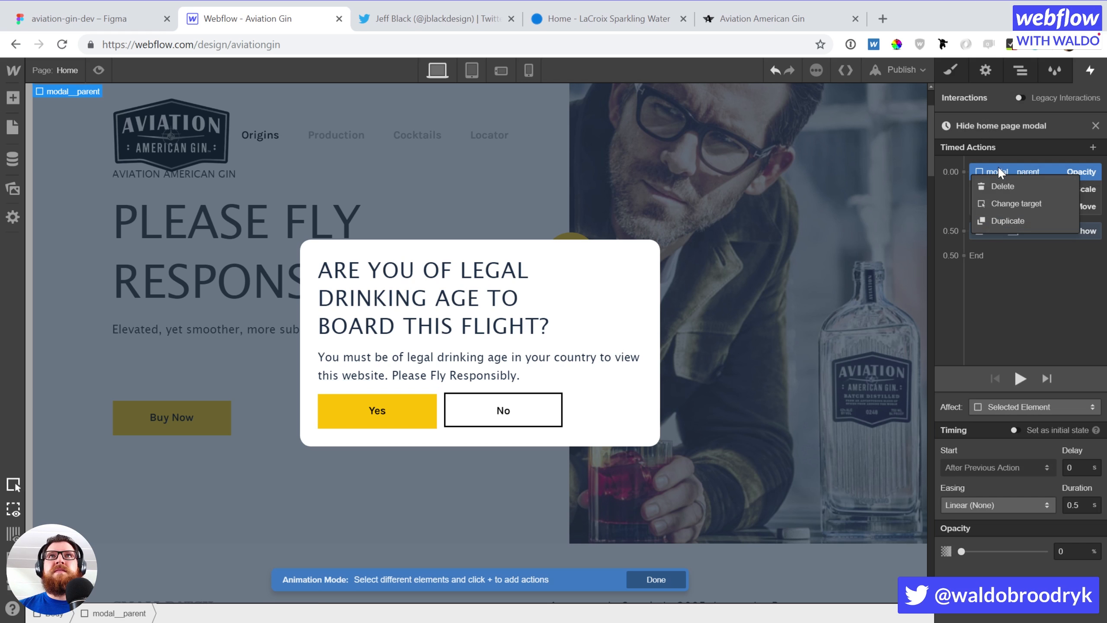
Retarget the opacity action to modal-on-page-load and review the animation's other actions
click(1007, 203)
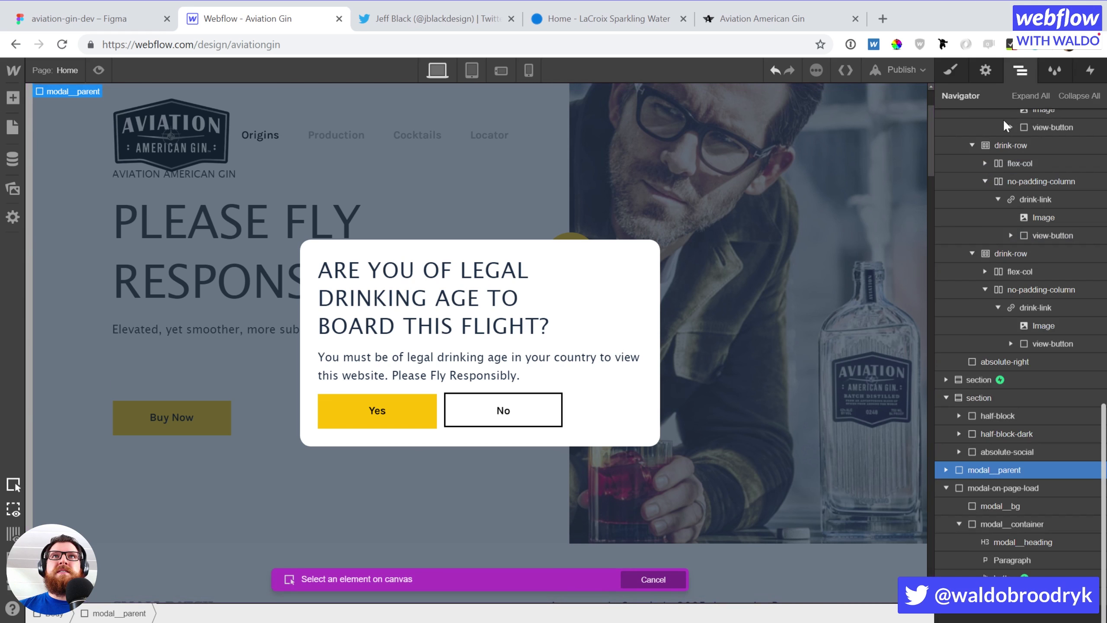
click(1011, 488)
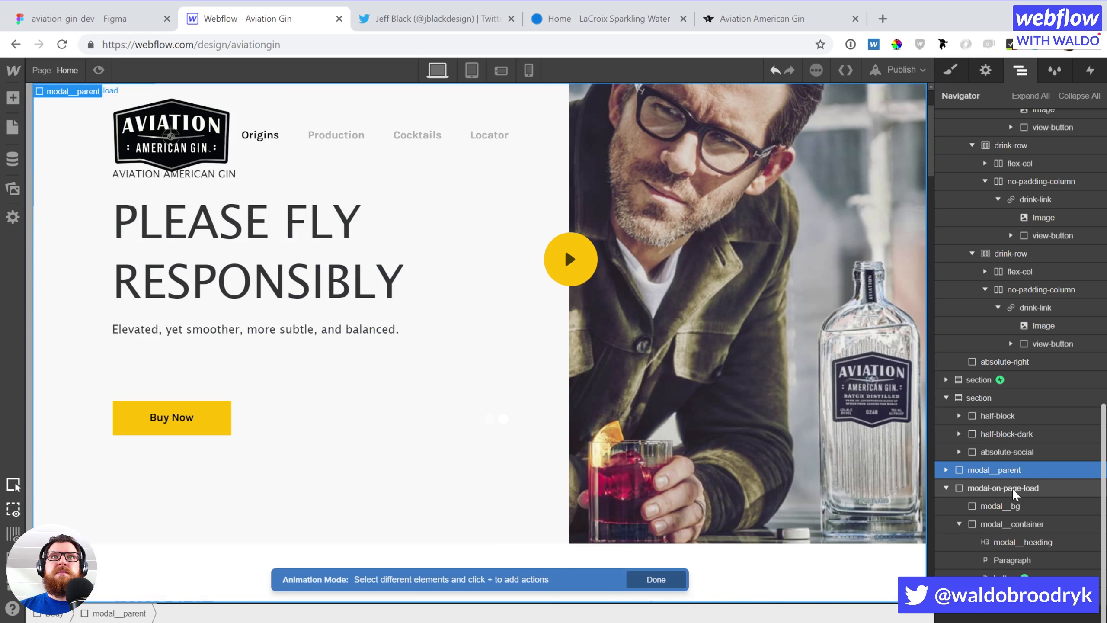
click(1089, 69)
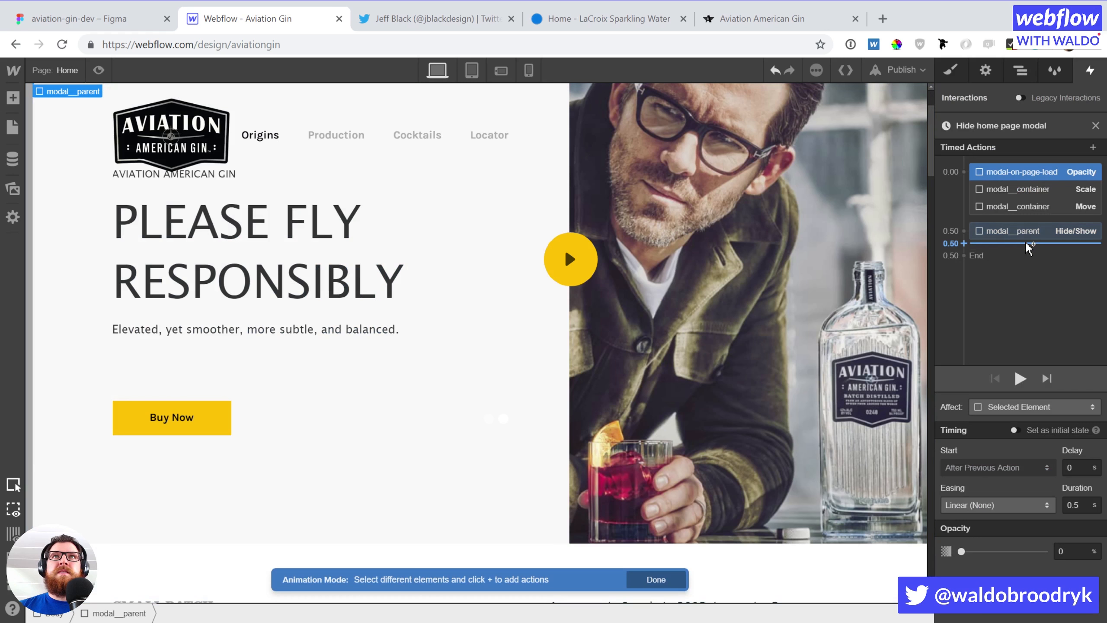
click(1026, 193)
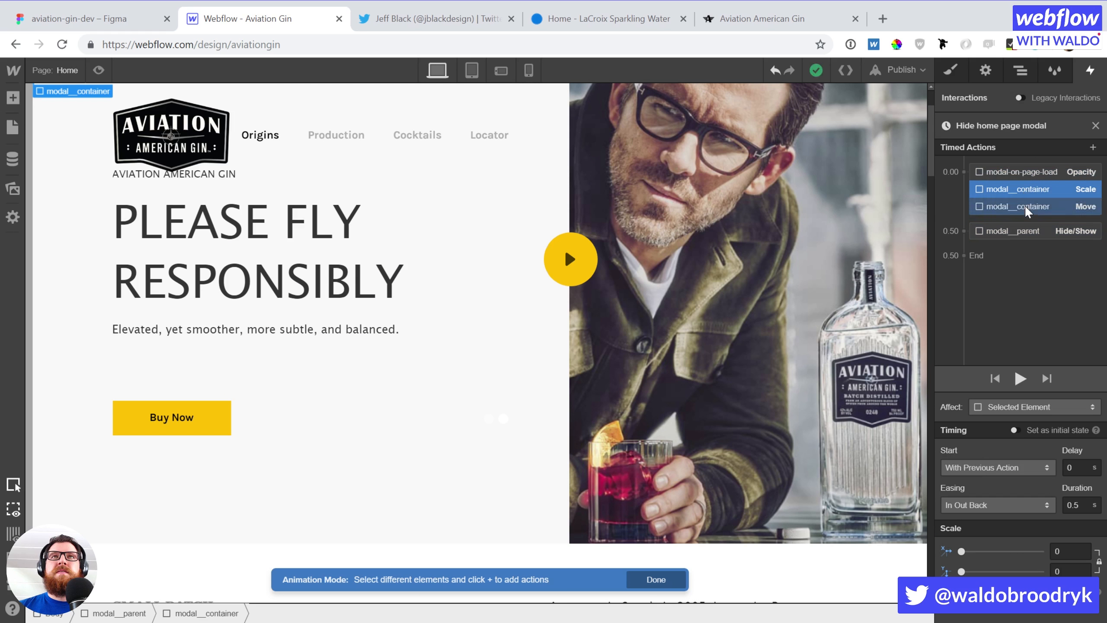
click(1026, 208)
click(1021, 231)
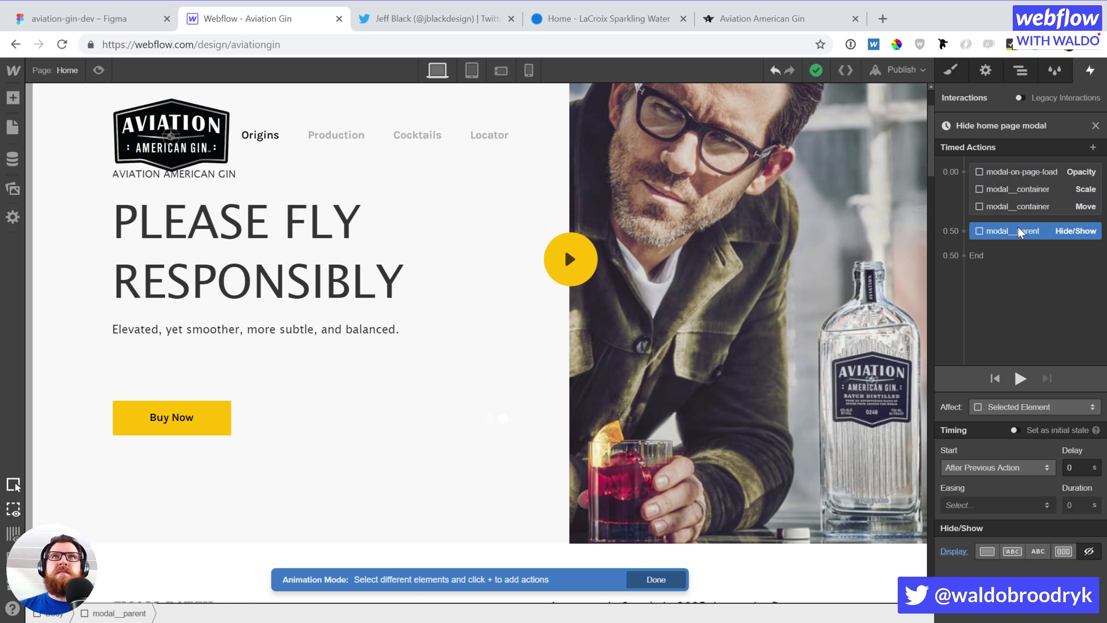
click(1010, 172)
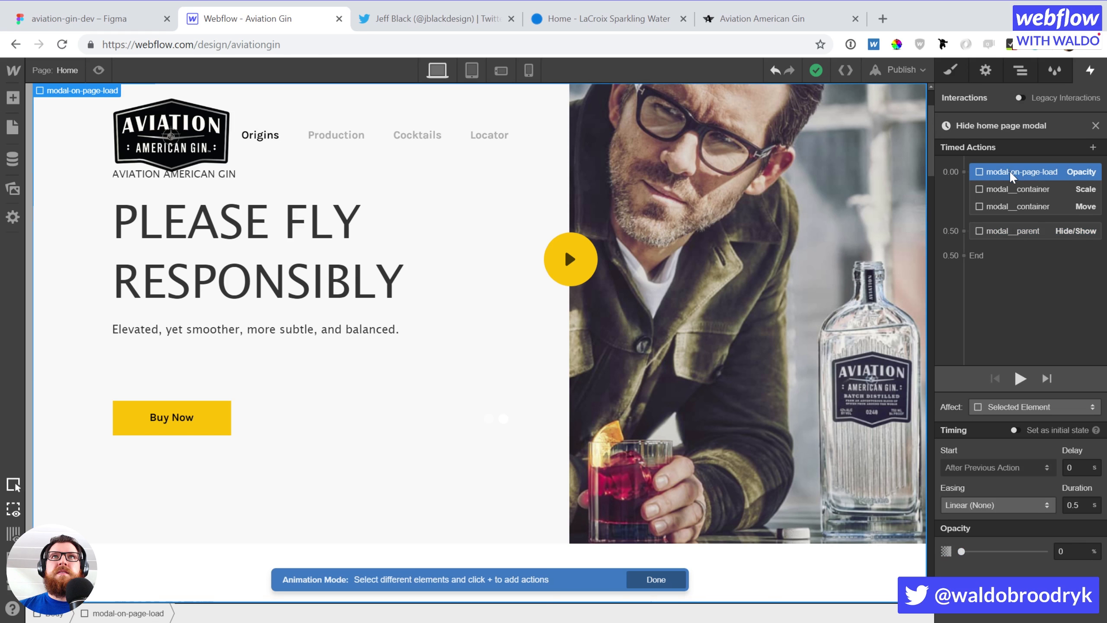
click(1015, 233)
Retarget the hide/show action to modal-on-page-load and preview the animation
right_click(1016, 236)
click(1028, 267)
click(1019, 71)
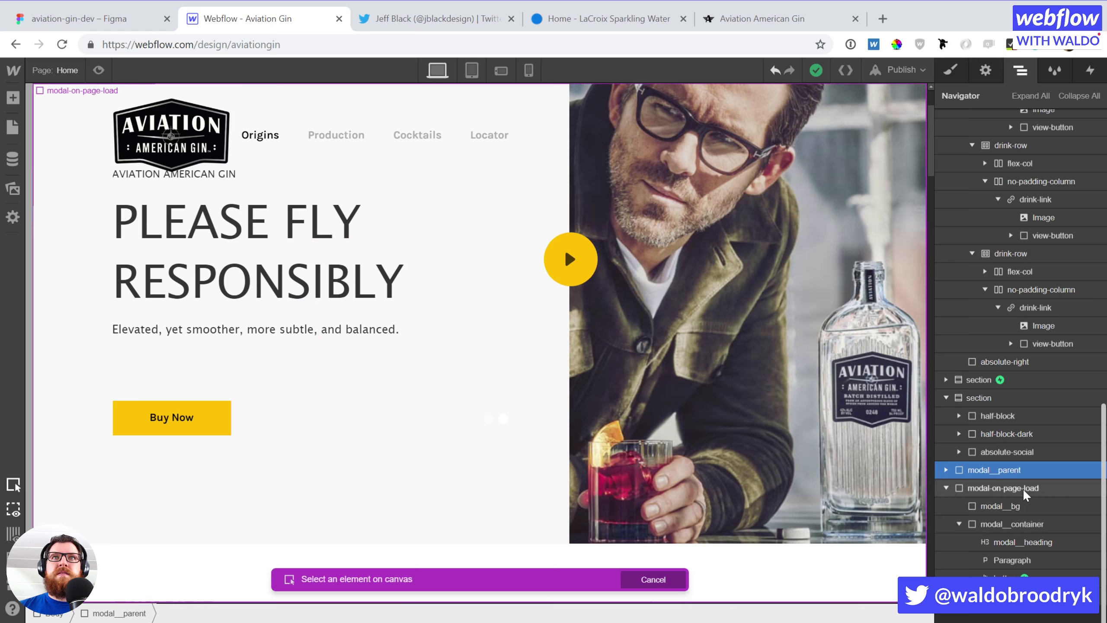
click(1002, 471)
click(1089, 70)
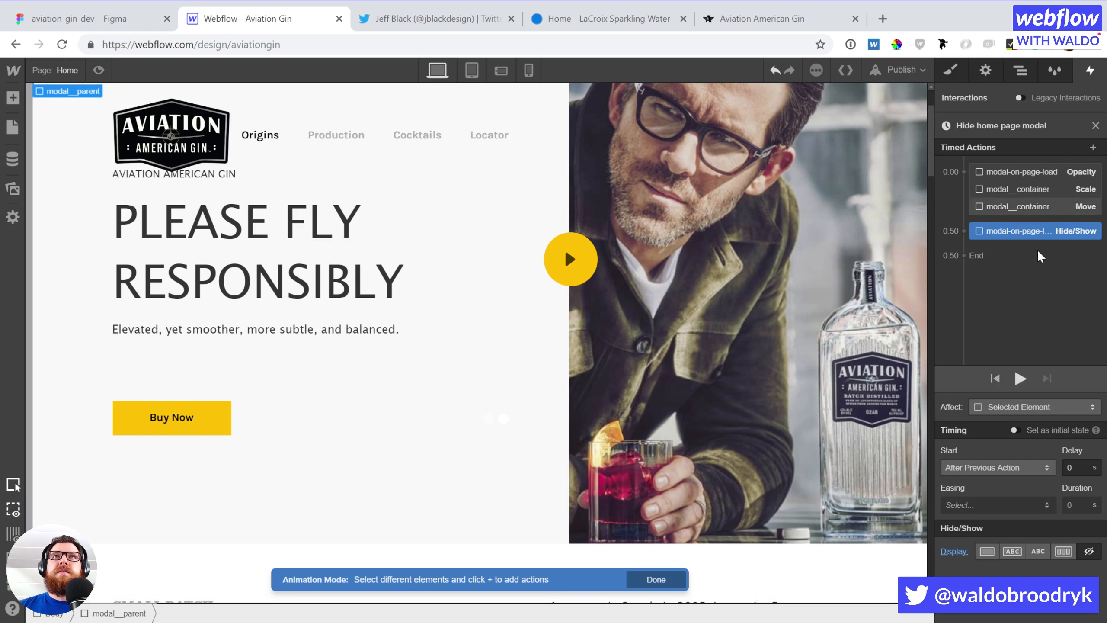
click(1019, 380)
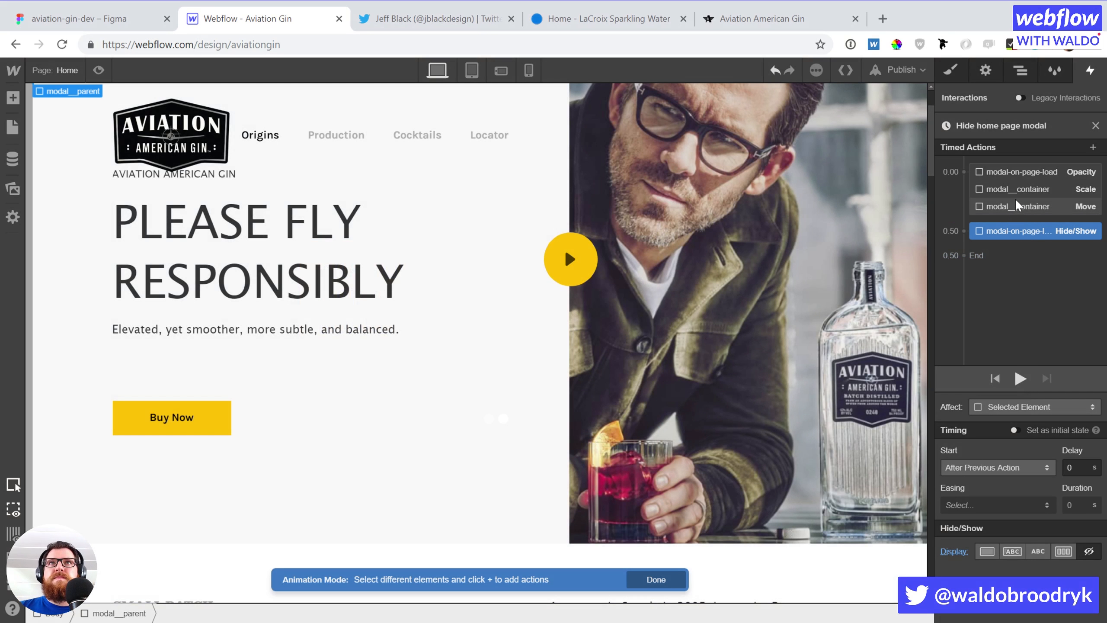
Retarget the scale action to the modal__container inside modal-on-page-load
click(1024, 189)
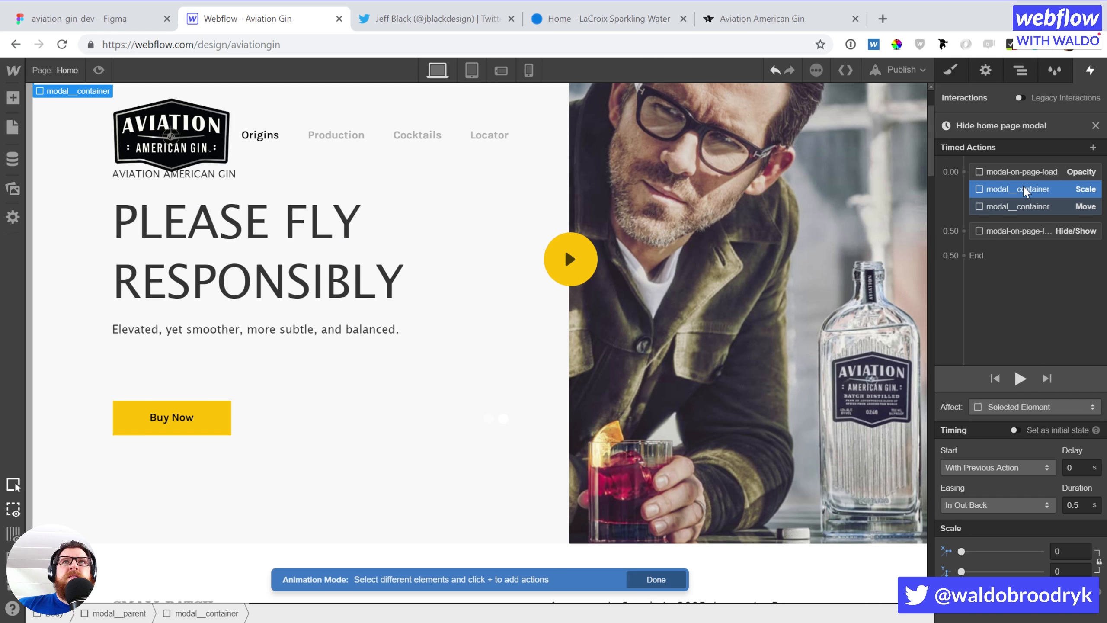
right_click(1025, 192)
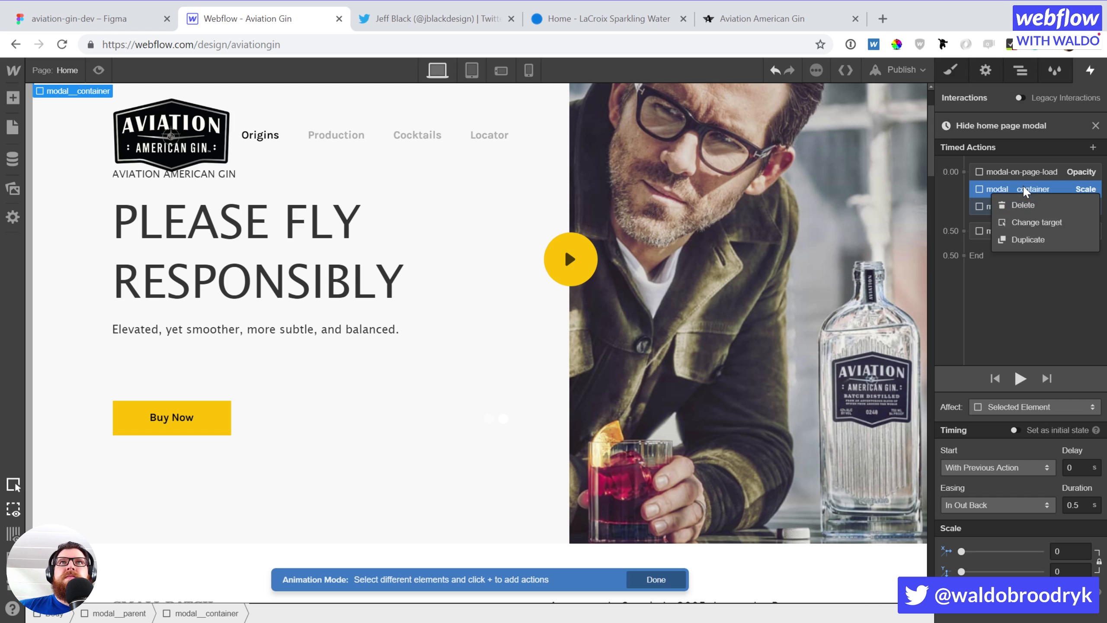
click(1027, 218)
click(1020, 77)
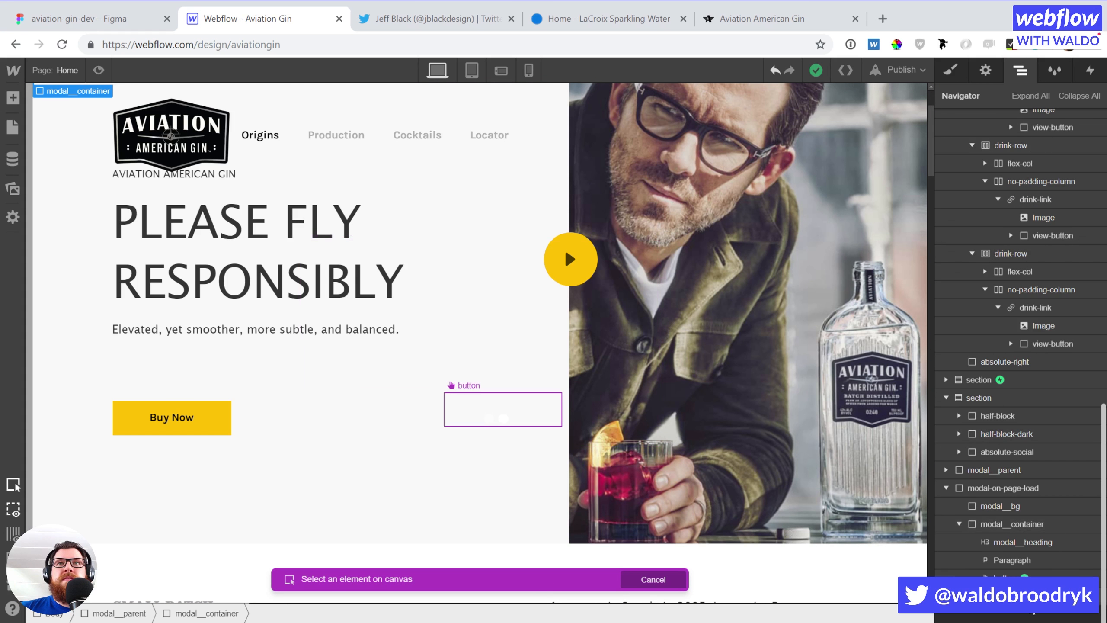
click(1016, 528)
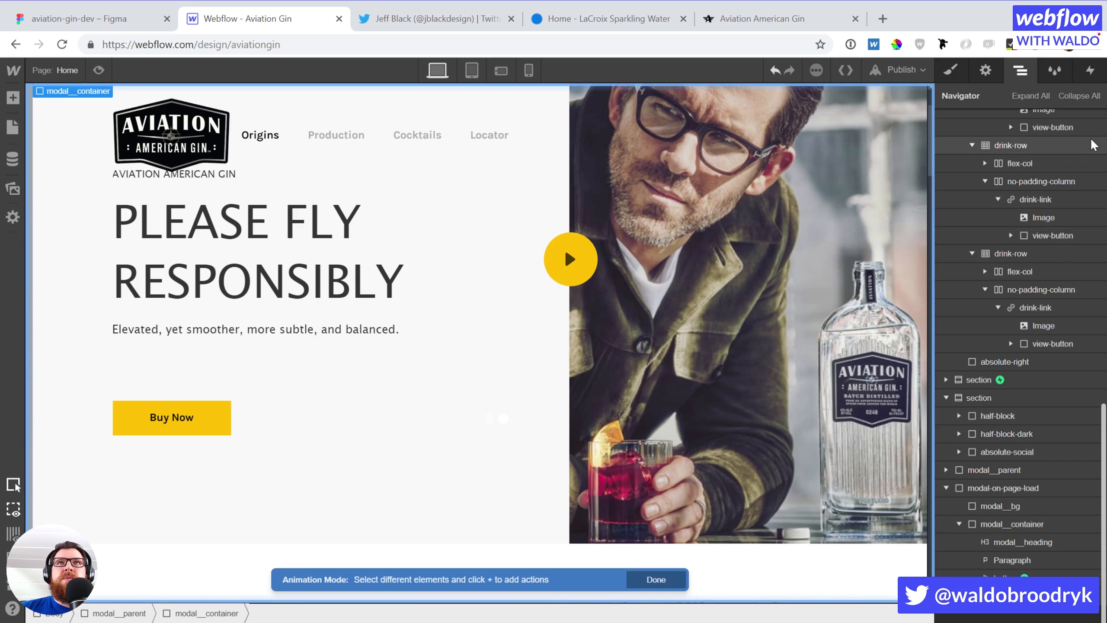
Point the Move action at modal__container, preview the hide animation, and close the editors
click(1088, 70)
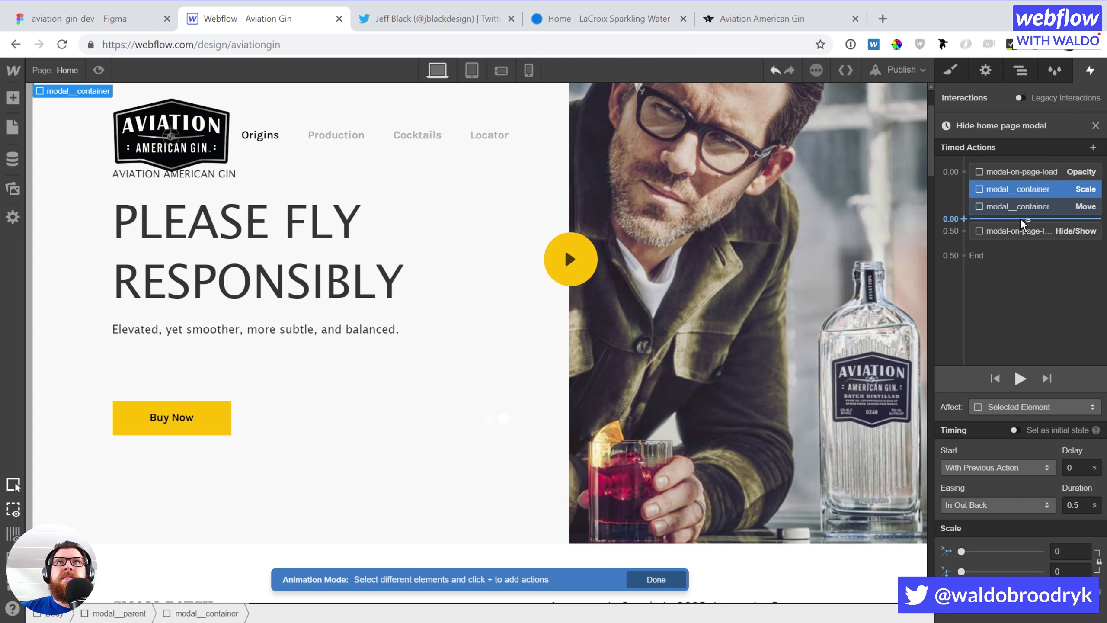
click(1039, 206)
right_click(1039, 207)
click(1039, 241)
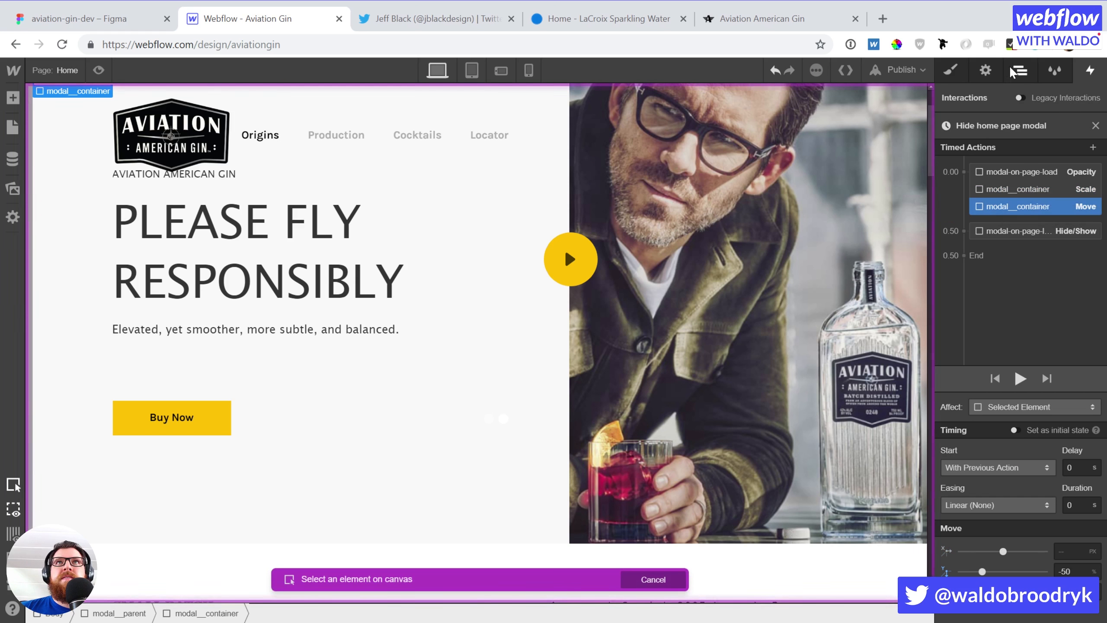
click(1021, 70)
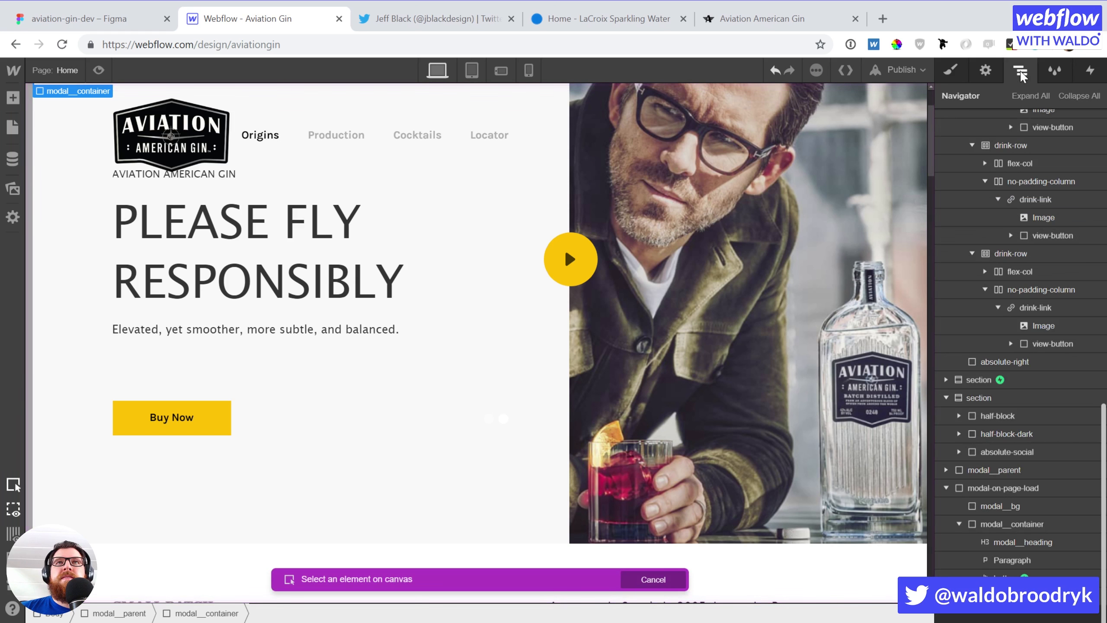
click(1033, 526)
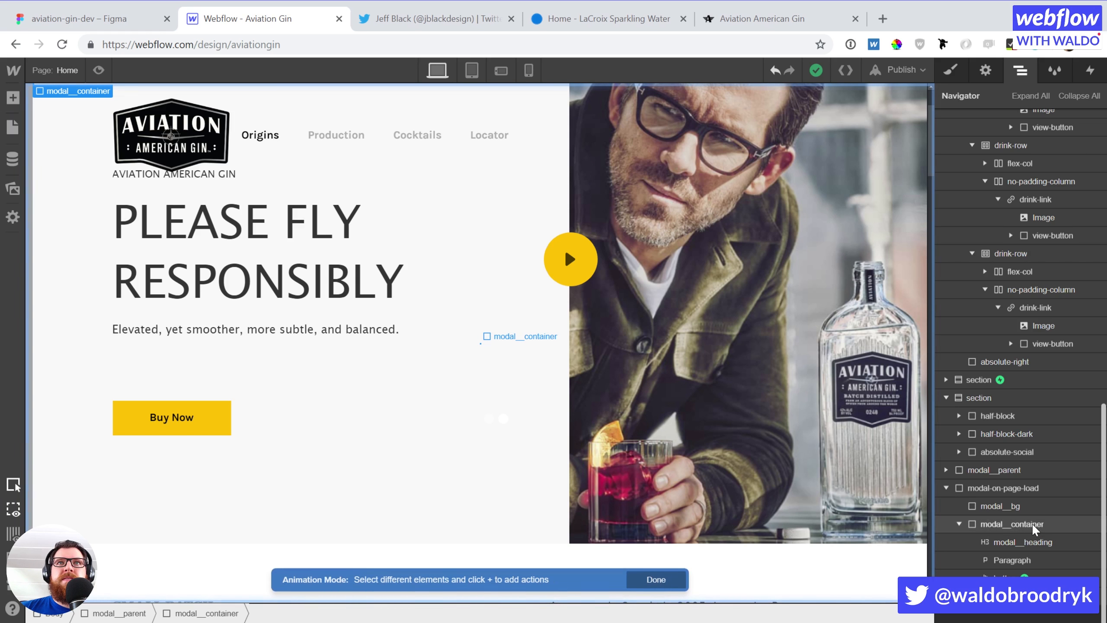
click(1088, 73)
click(1021, 379)
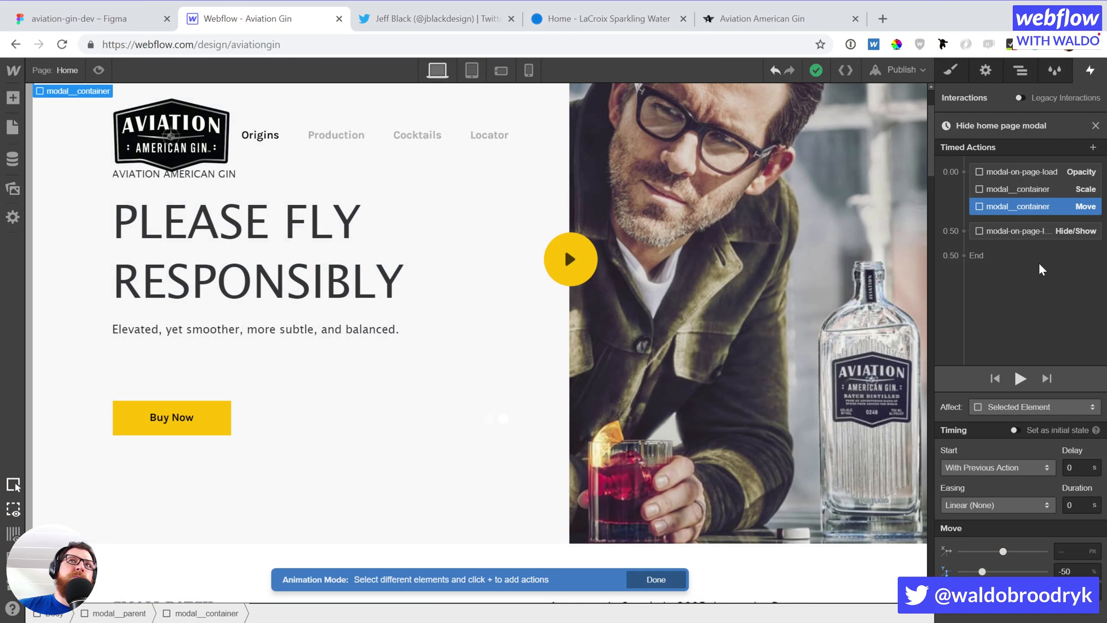
click(1095, 126)
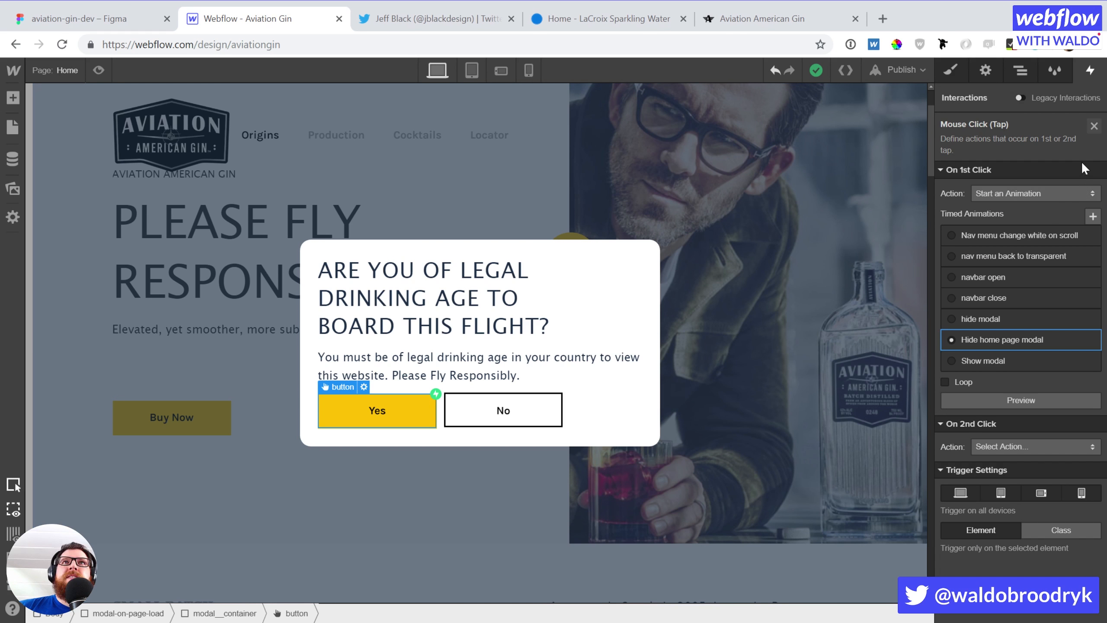
click(1094, 126)
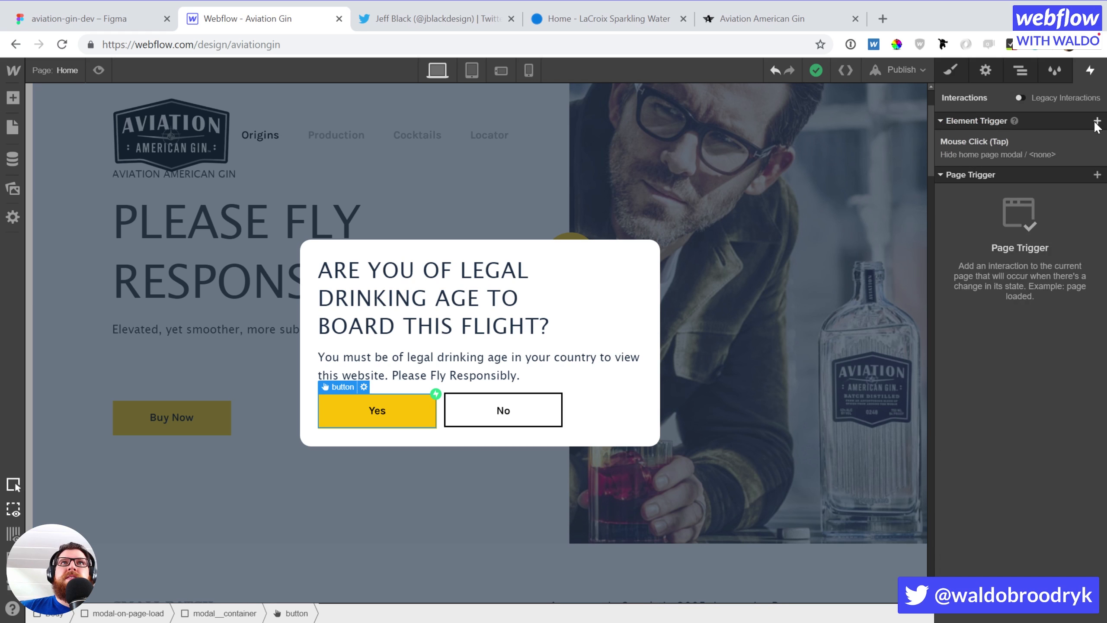
Select the modal background and add a new 'dark' combo class
click(758, 155)
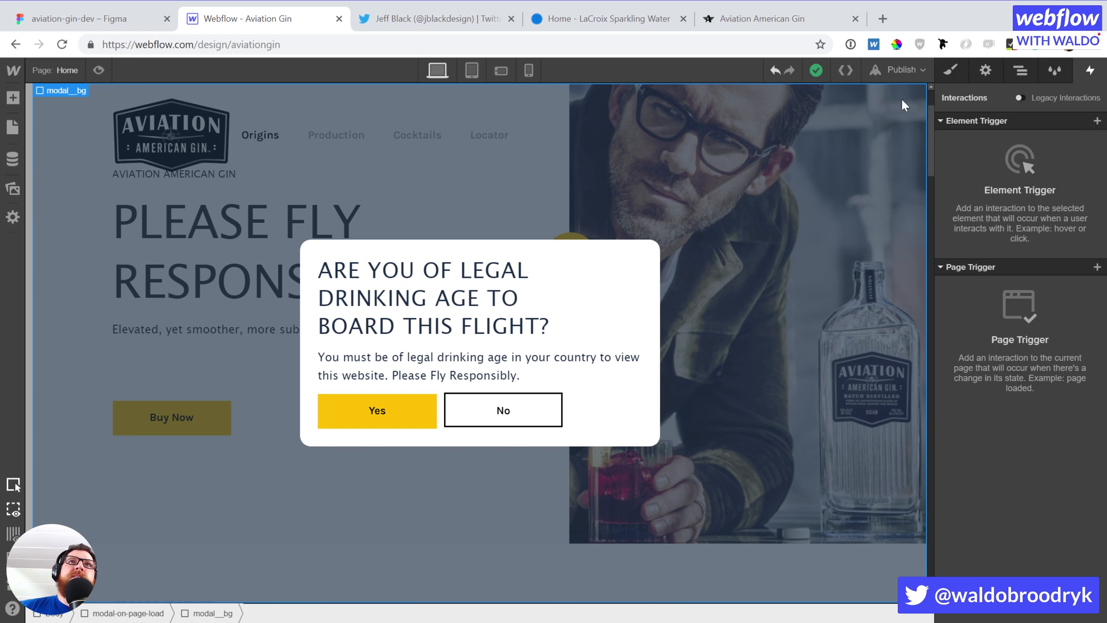
click(953, 67)
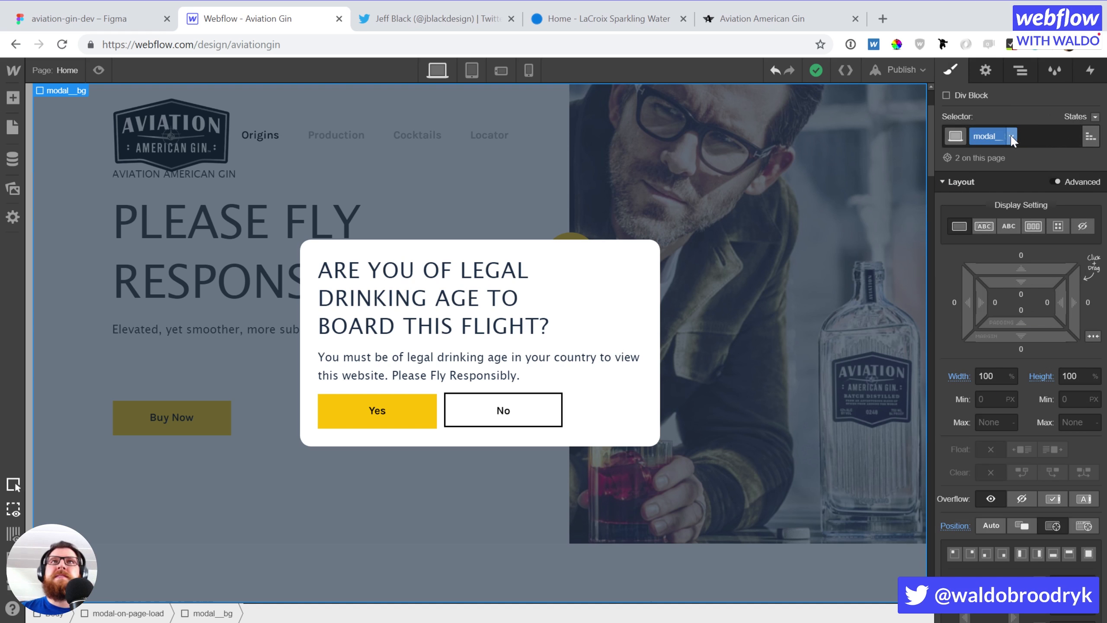
click(1056, 141)
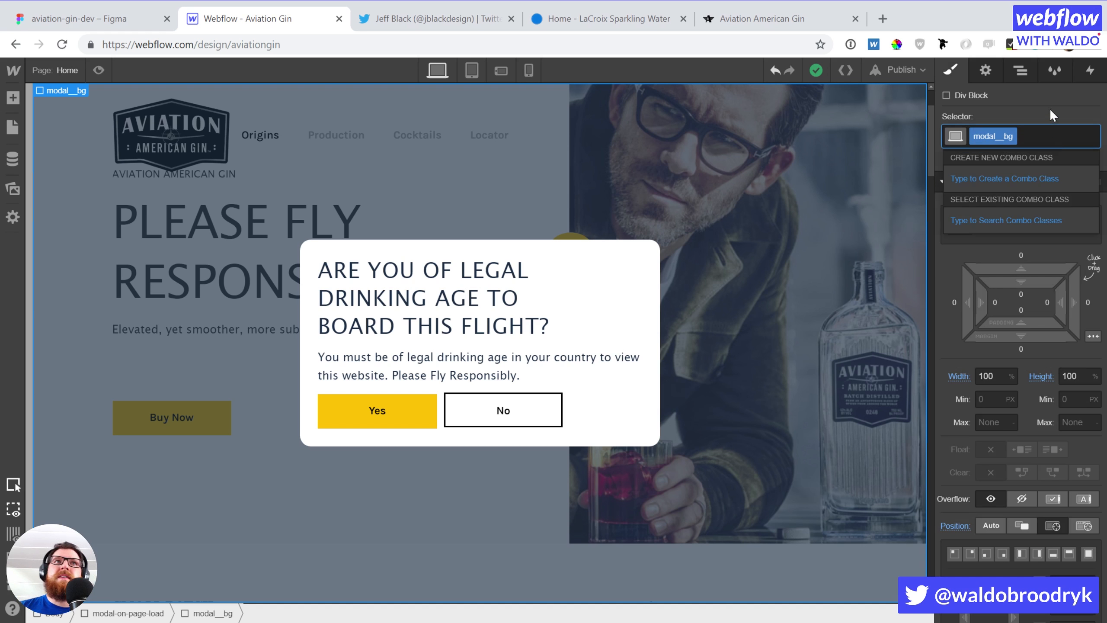
text(dark)
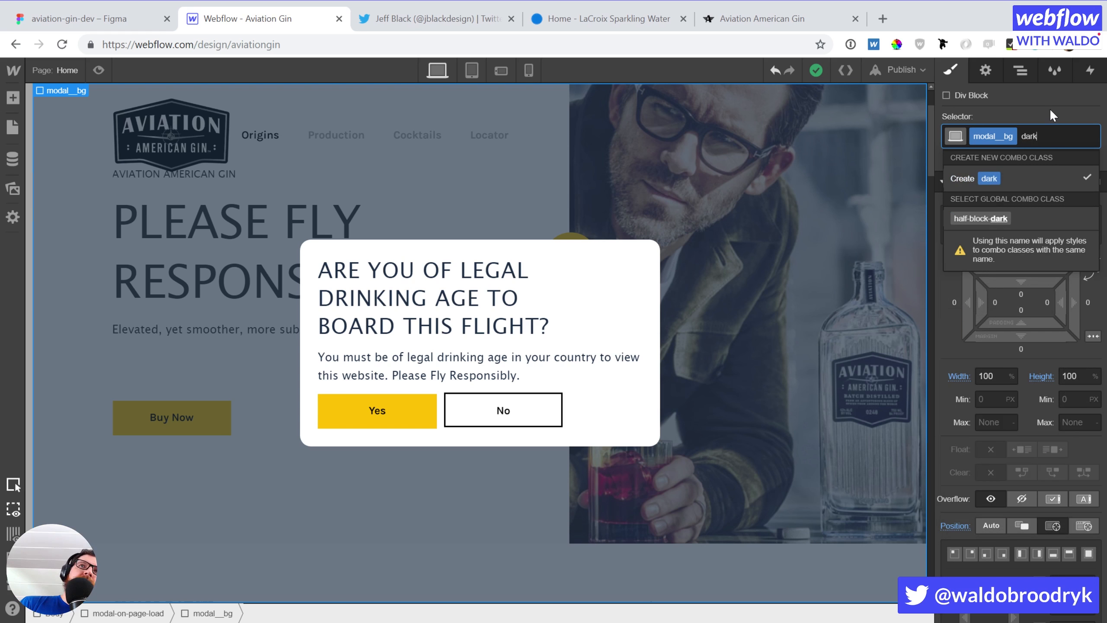
key(Return)
Set the background colour to black at 68% opacity
scroll(1056, 299, down, 10)
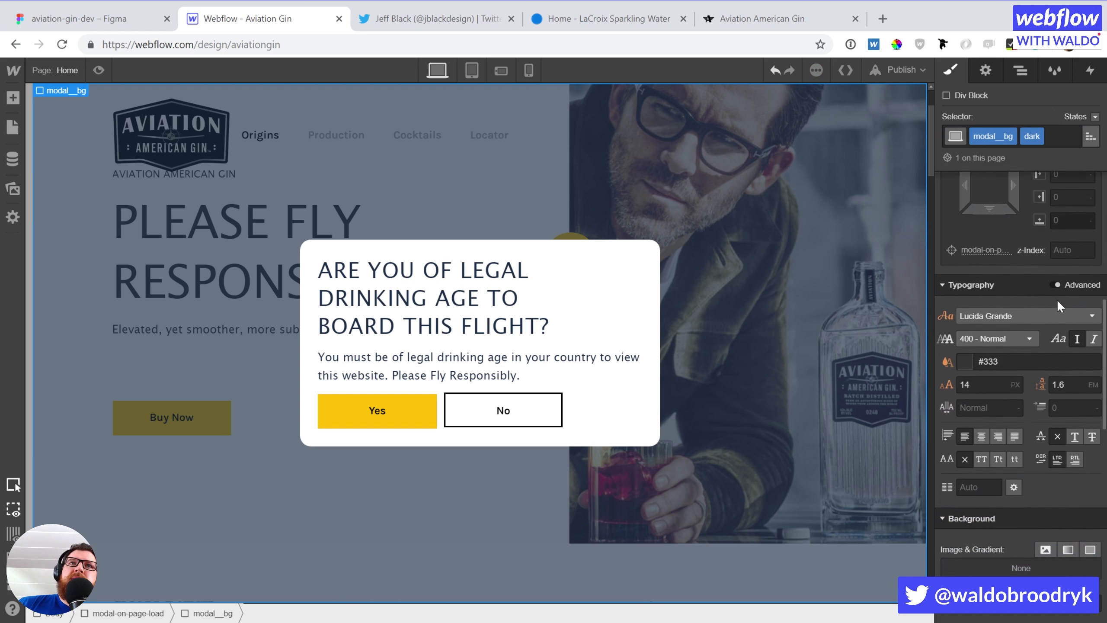
click(964, 315)
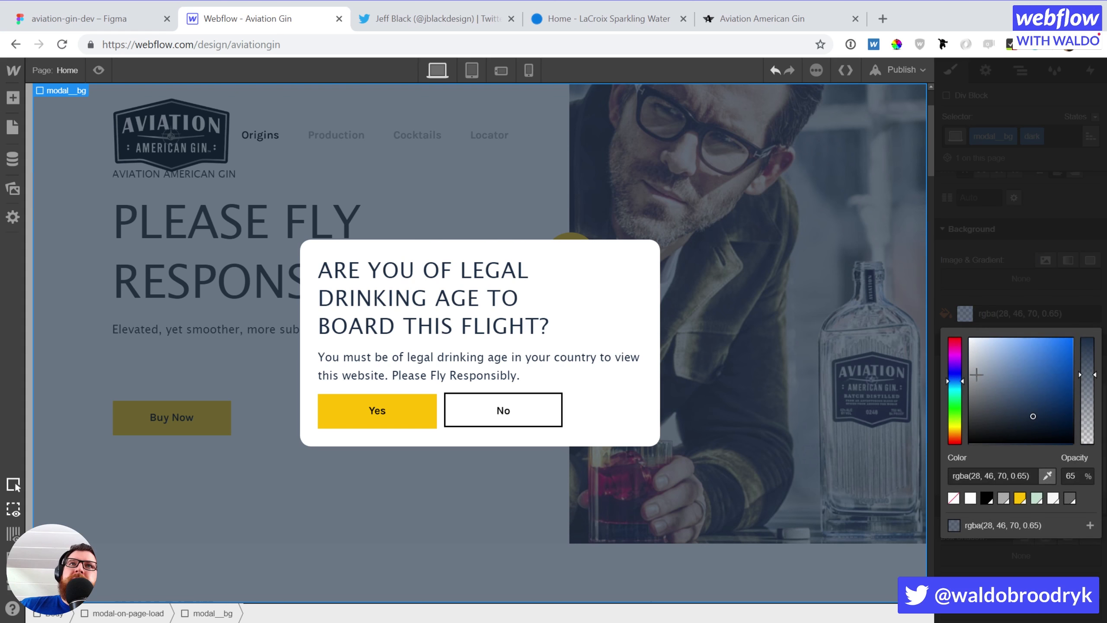
click(983, 498)
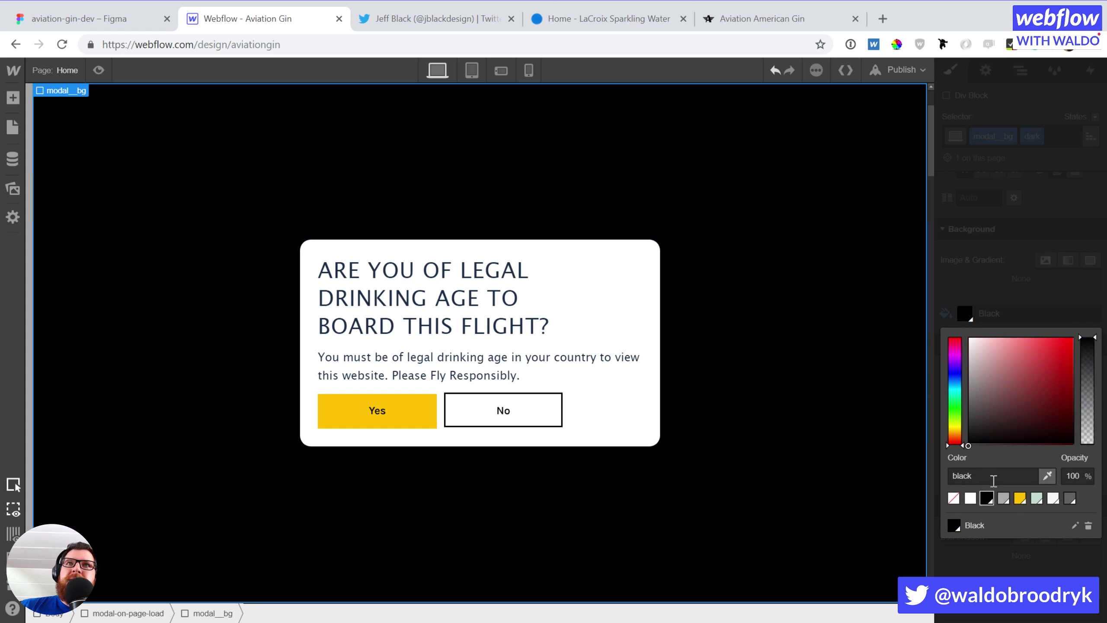
drag(1086, 349, 1088, 373)
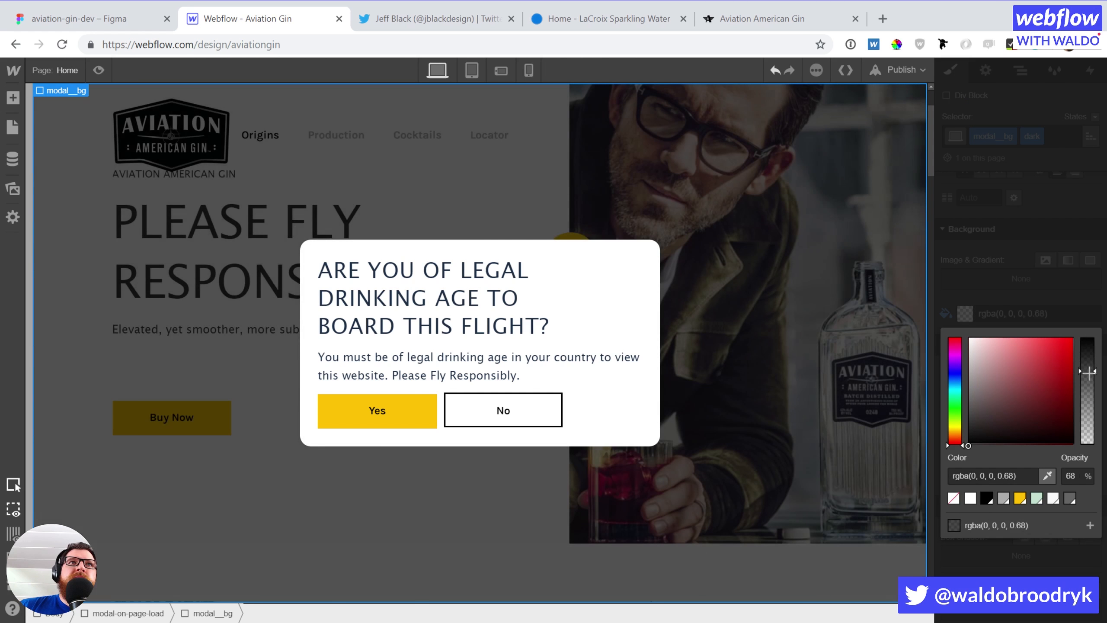
click(1026, 292)
Add a blur filter to the background, then remove it again
scroll(1051, 455, down, 8)
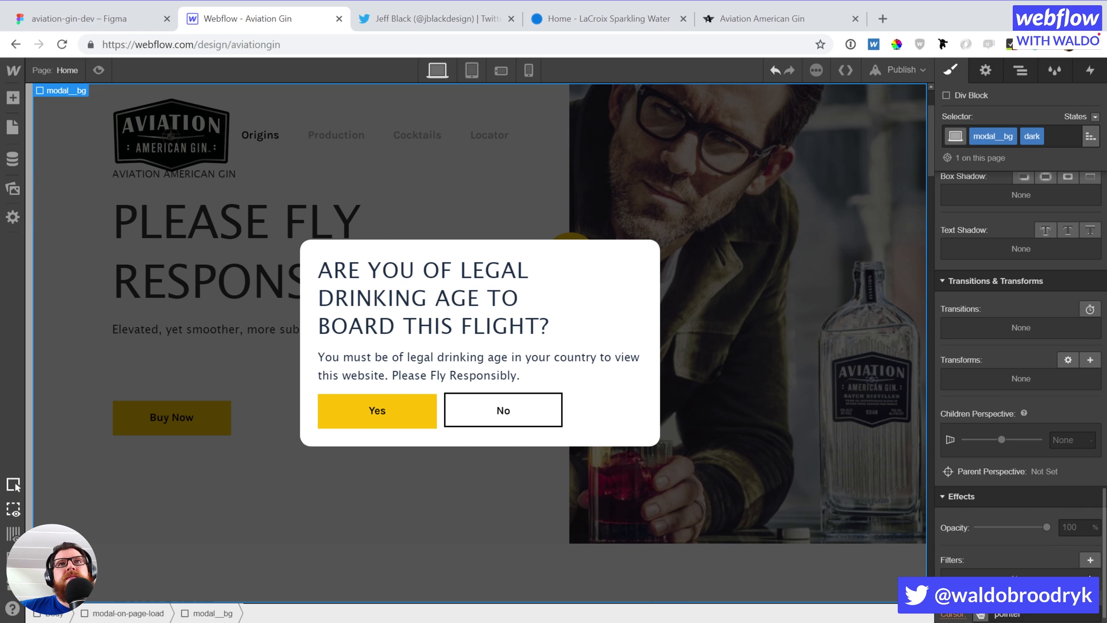
click(1089, 561)
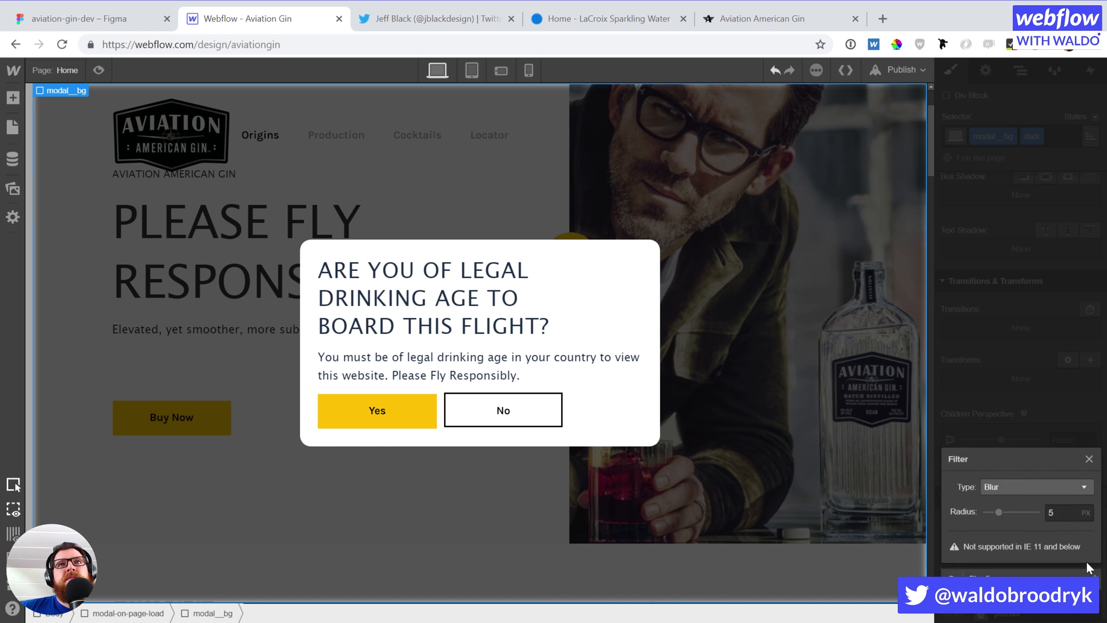
click(1016, 484)
click(1006, 443)
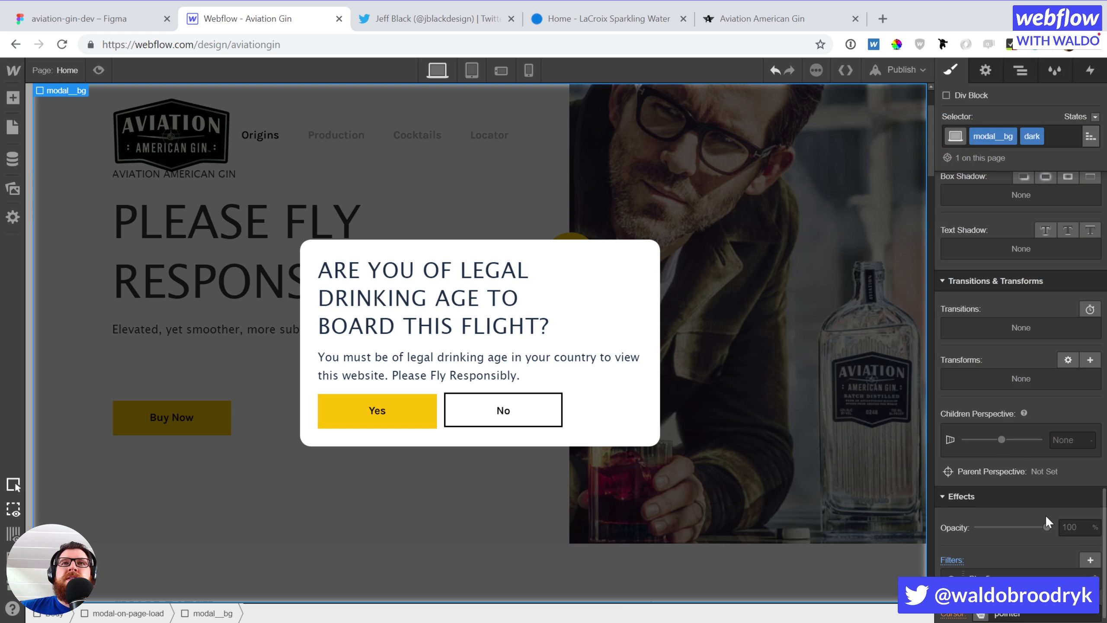
click(1096, 578)
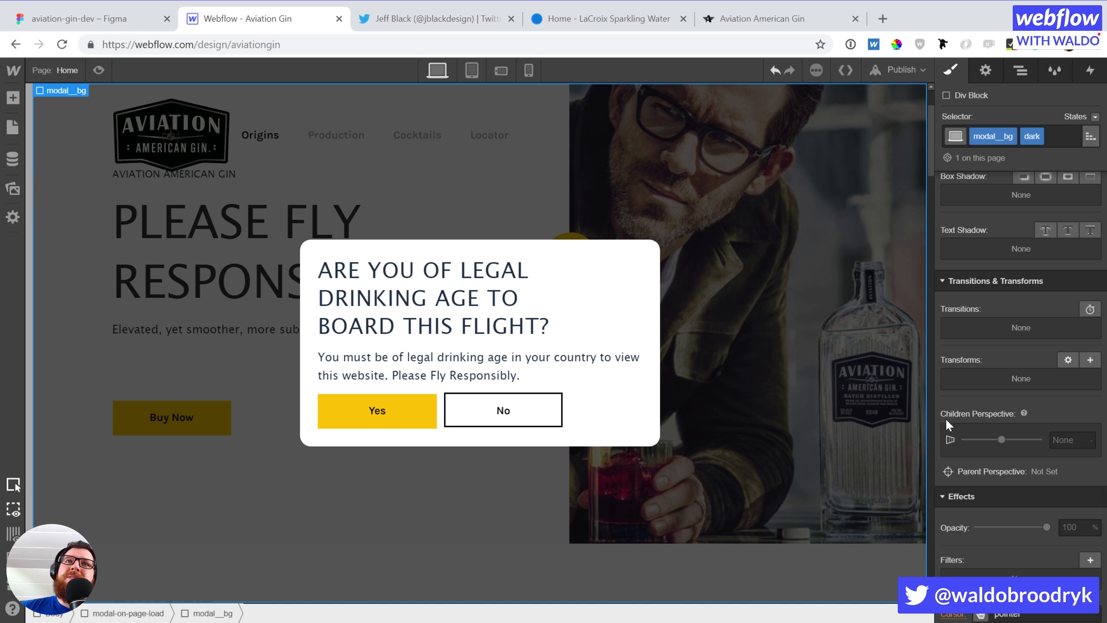
scroll(989, 314, up, 3)
scroll(1008, 366, up, 10)
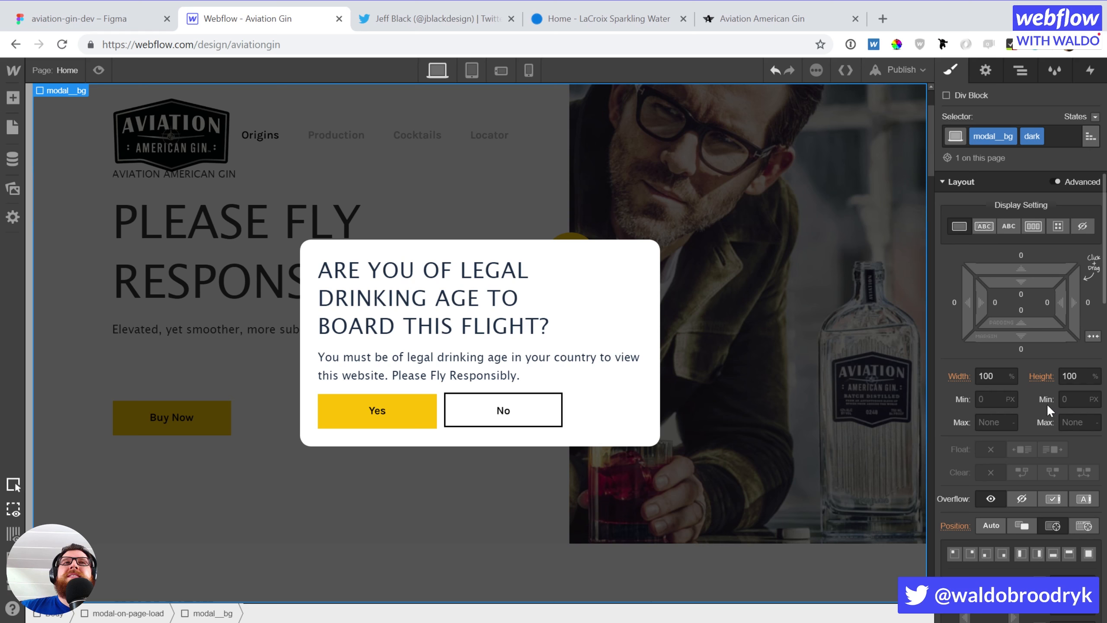
key(z)
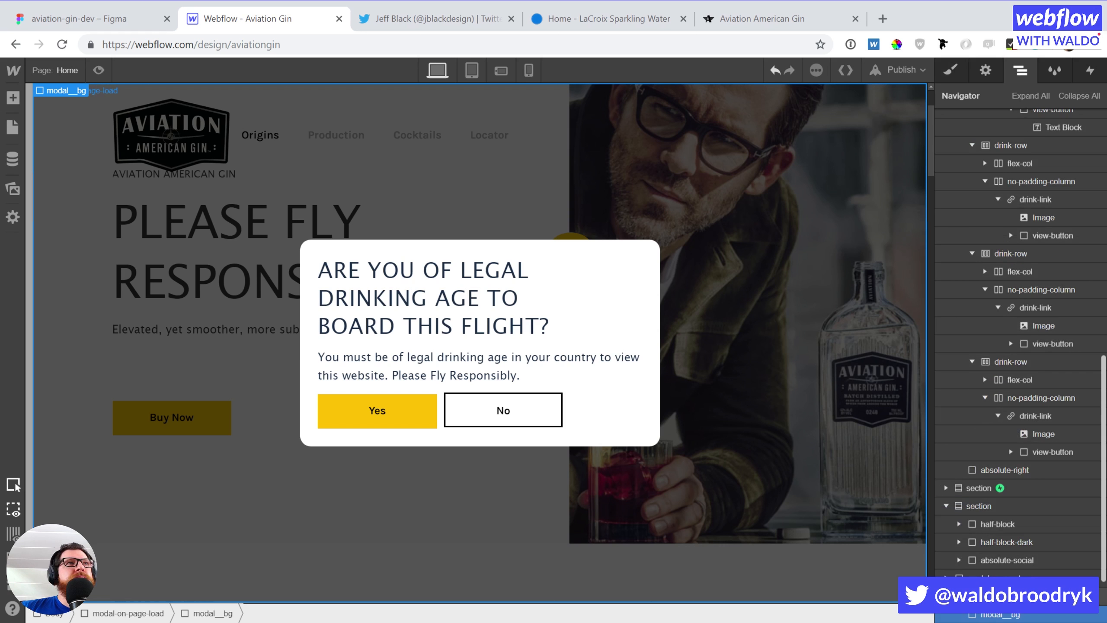
Set the modal-on-page-load wrapper's Display to None so the popup is hidden
click(1002, 596)
scroll(1003, 423, up, 15)
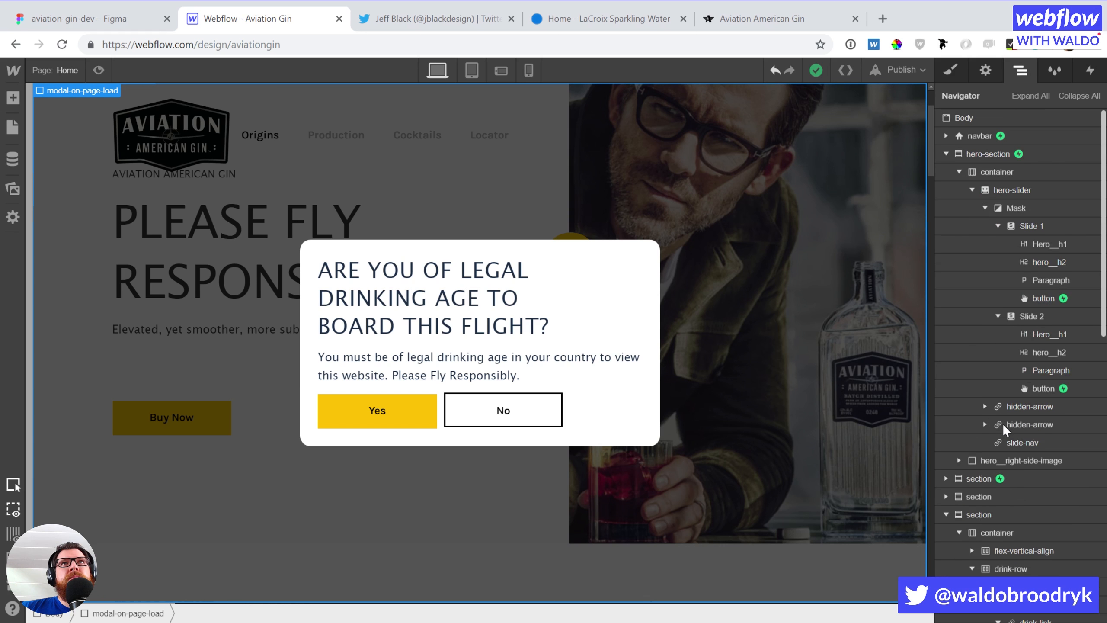
click(425, 405)
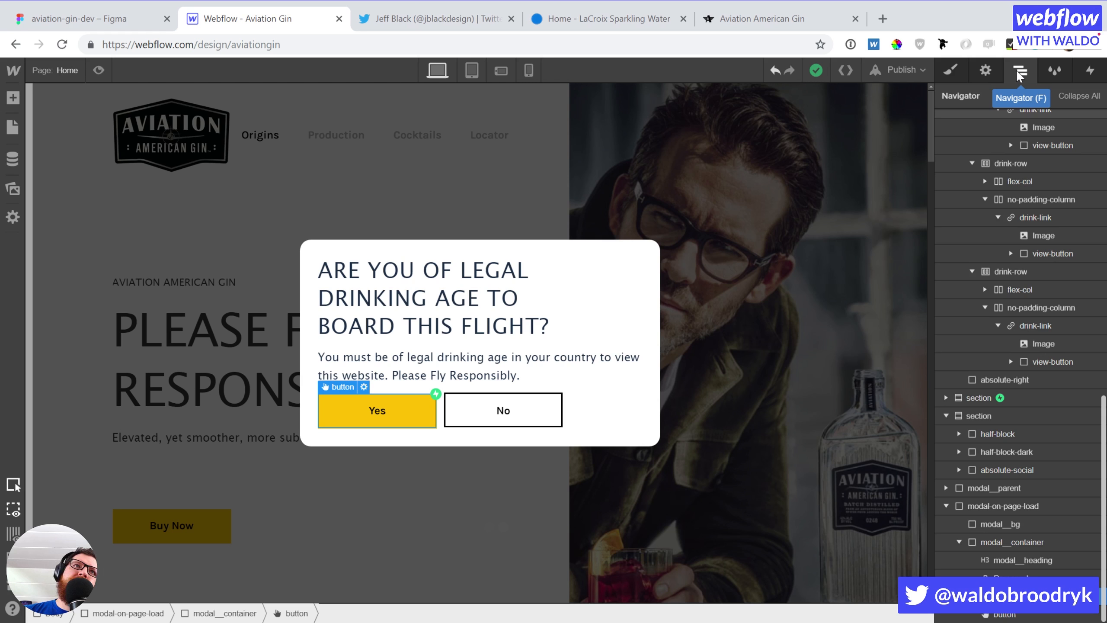
click(990, 505)
key(s)
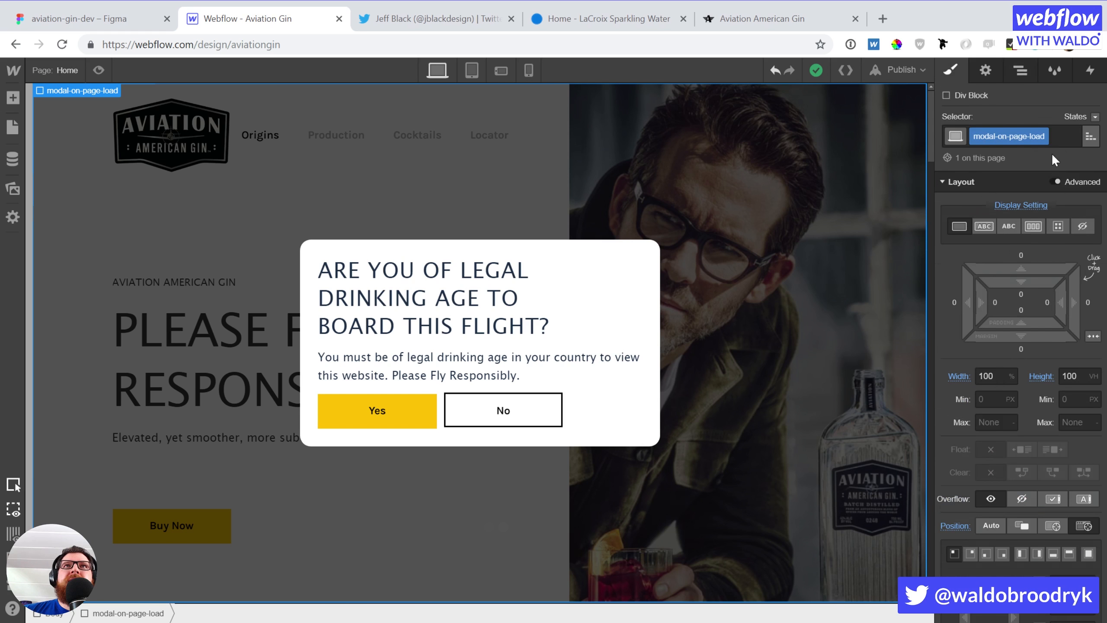
click(1078, 227)
click(671, 225)
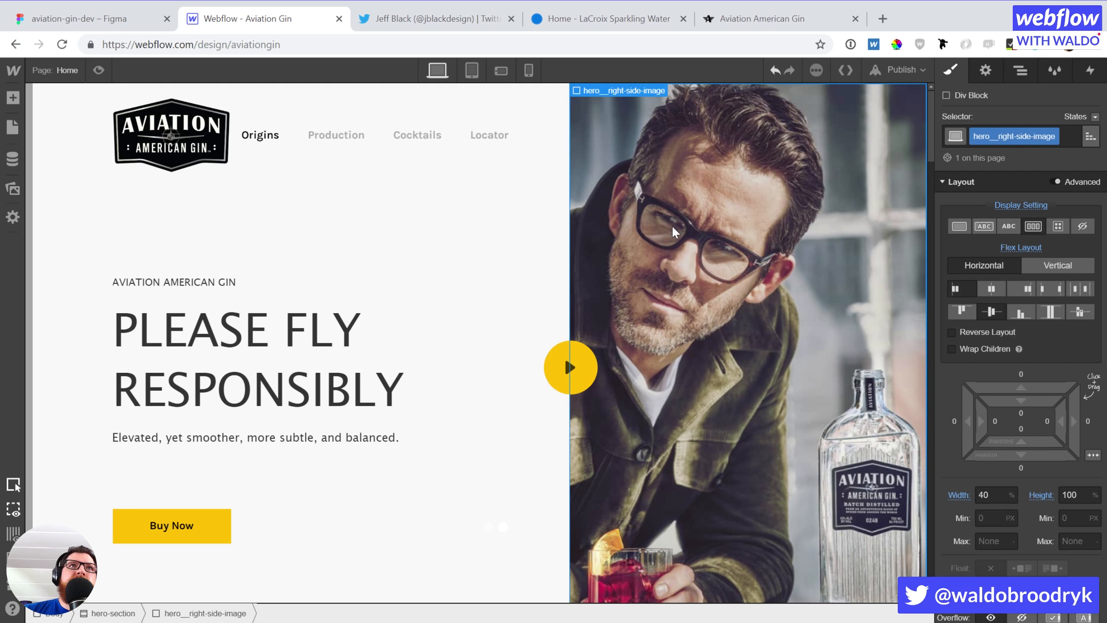
Add a Page Load trigger to the home page
click(1089, 70)
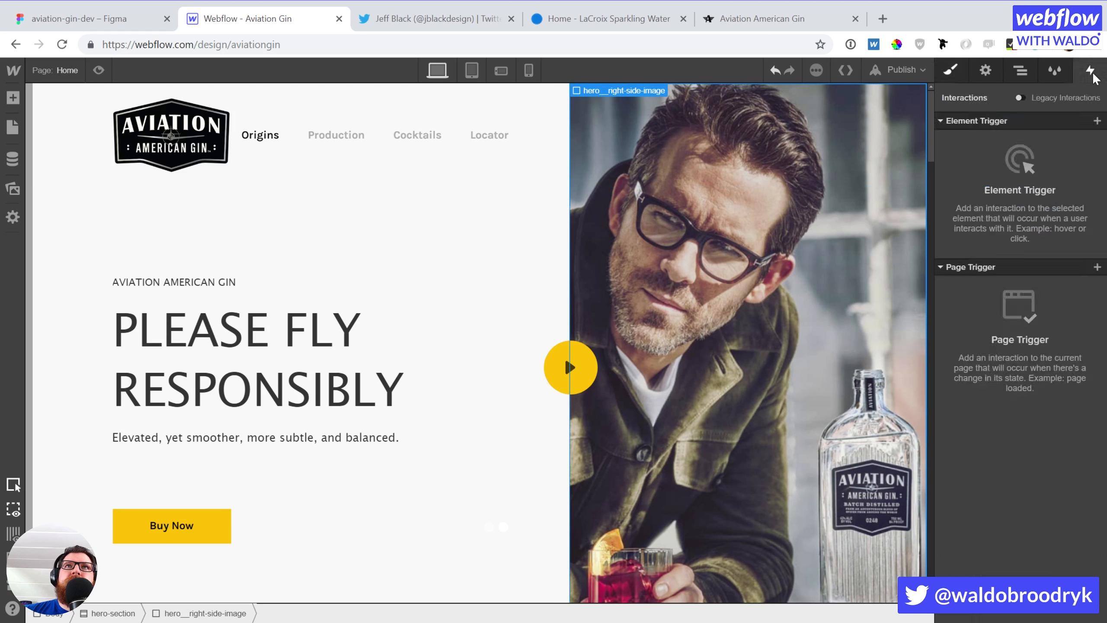
click(1097, 267)
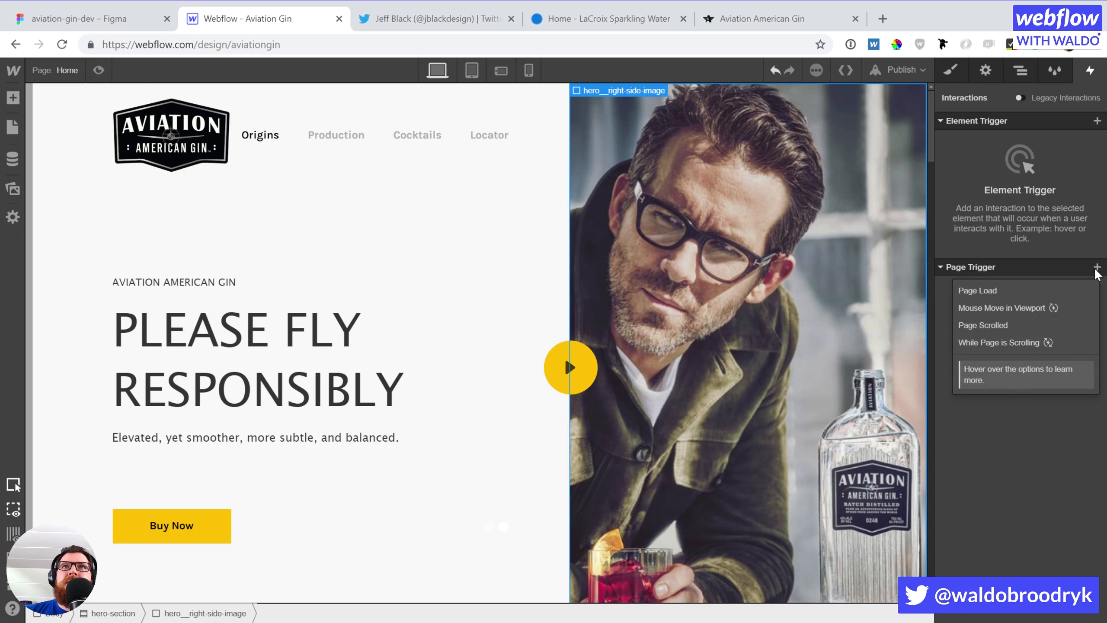
click(1062, 288)
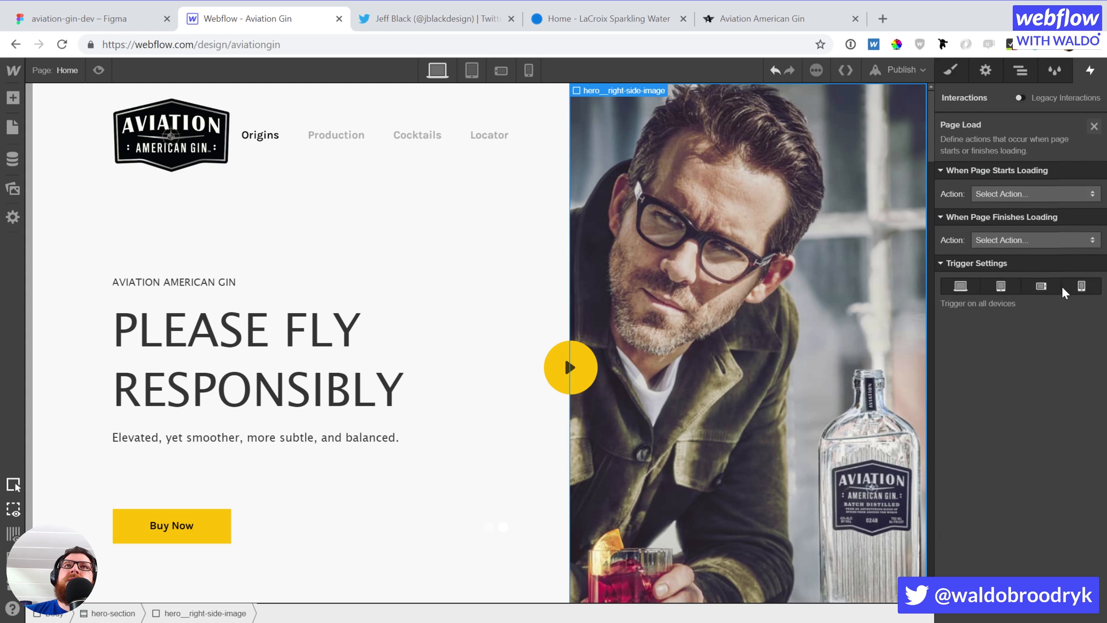
click(1025, 193)
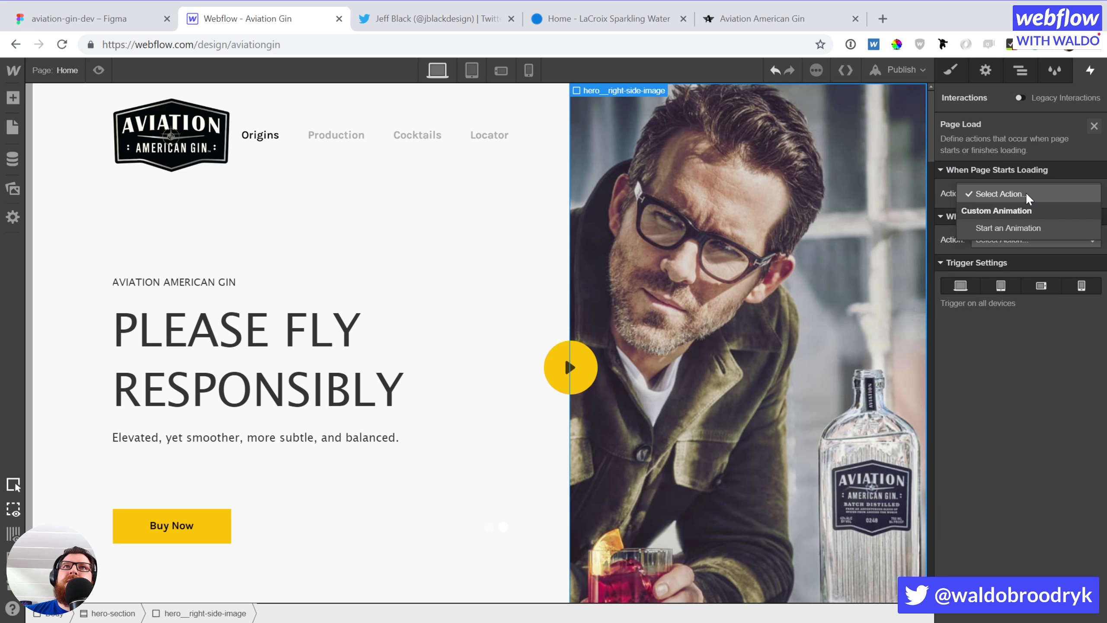
click(1026, 193)
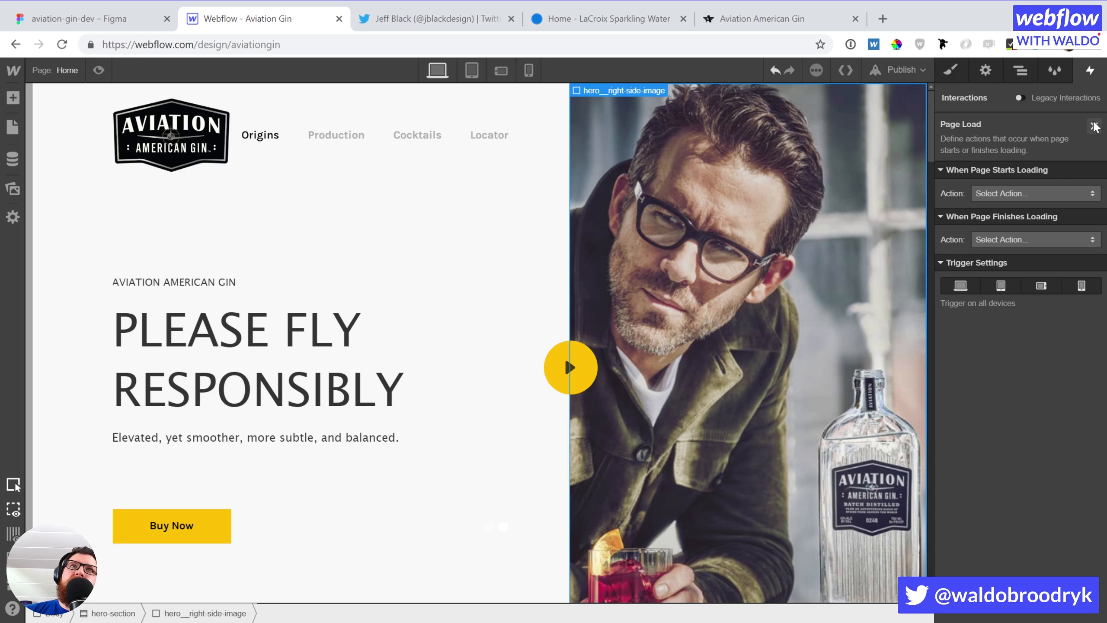
click(531, 218)
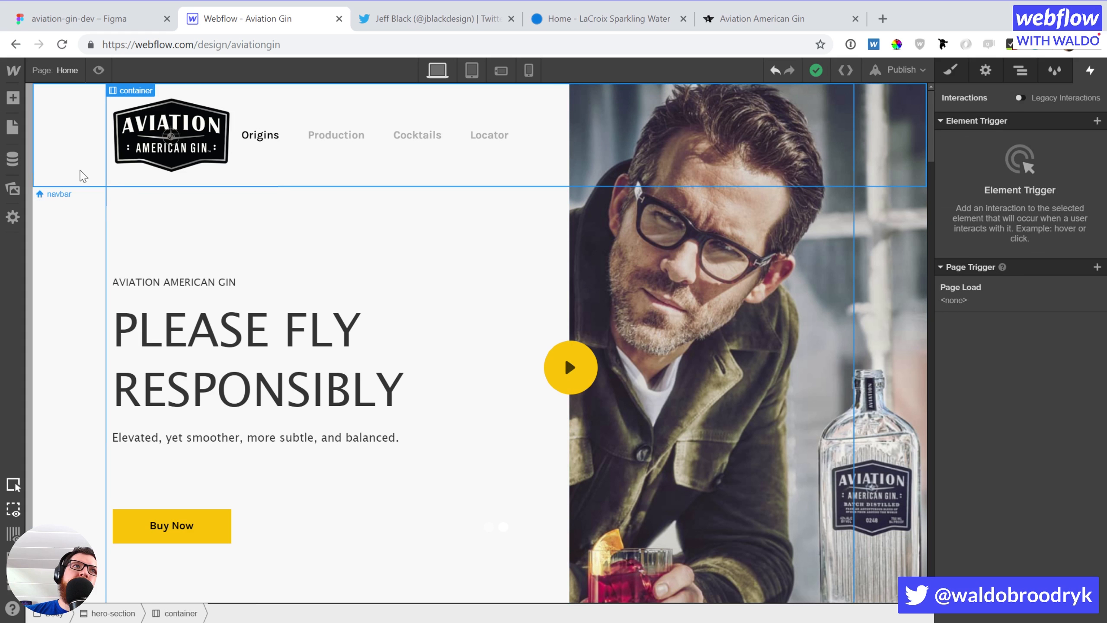
Set When Page Starts Loading to start a new timed animation
click(49, 222)
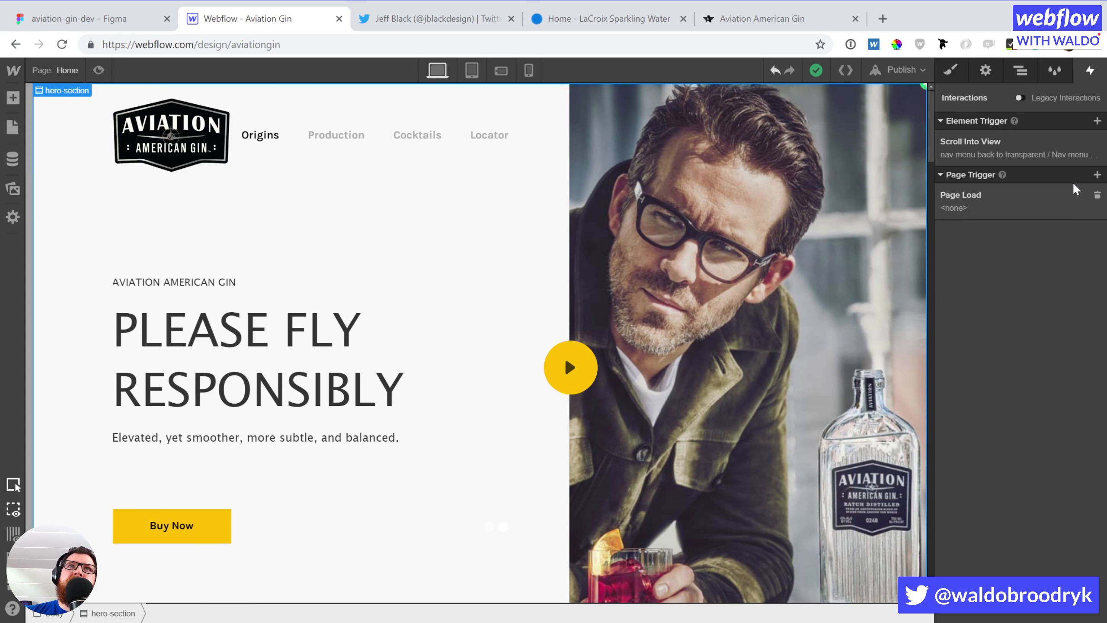
click(991, 198)
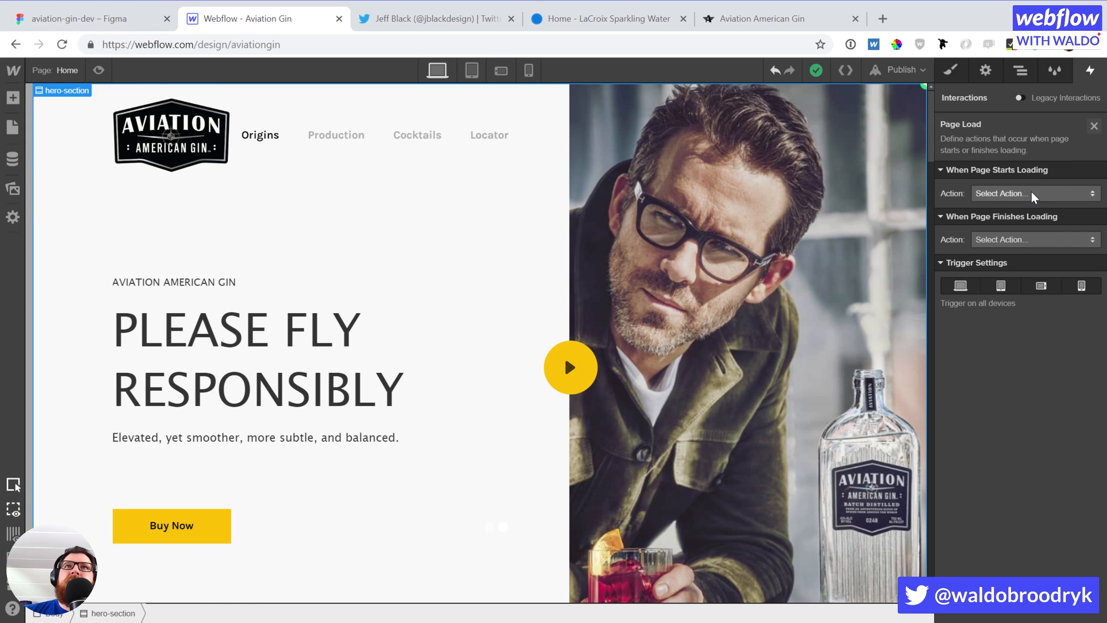
click(1030, 192)
click(1022, 224)
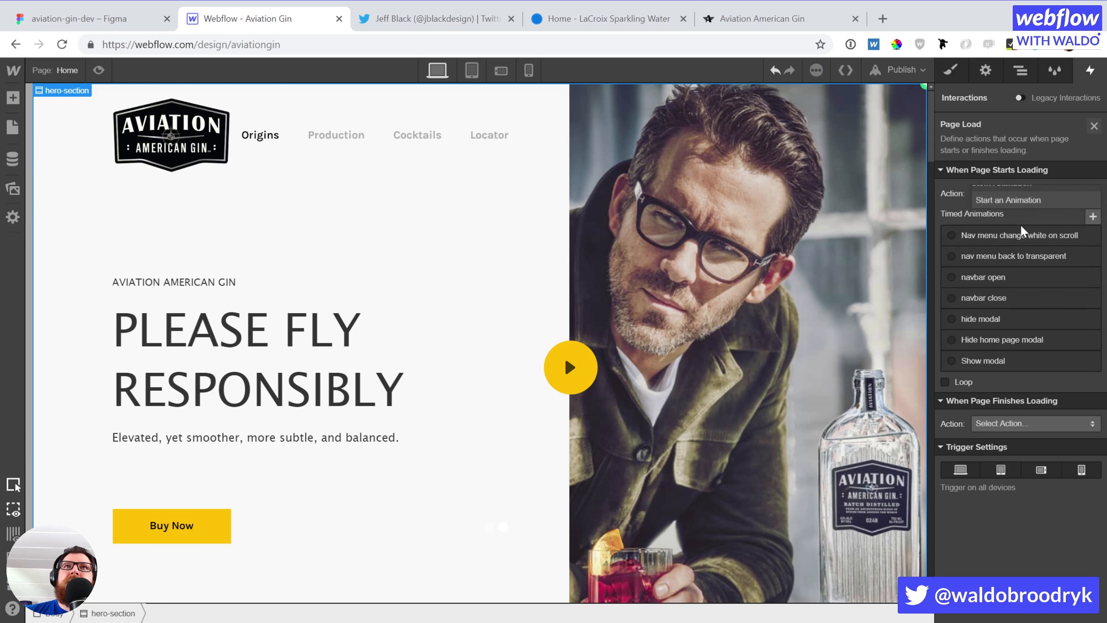
click(1093, 216)
Name the animation 'All things blurred' and add a Filter action to the hero section
text(All things blurred)
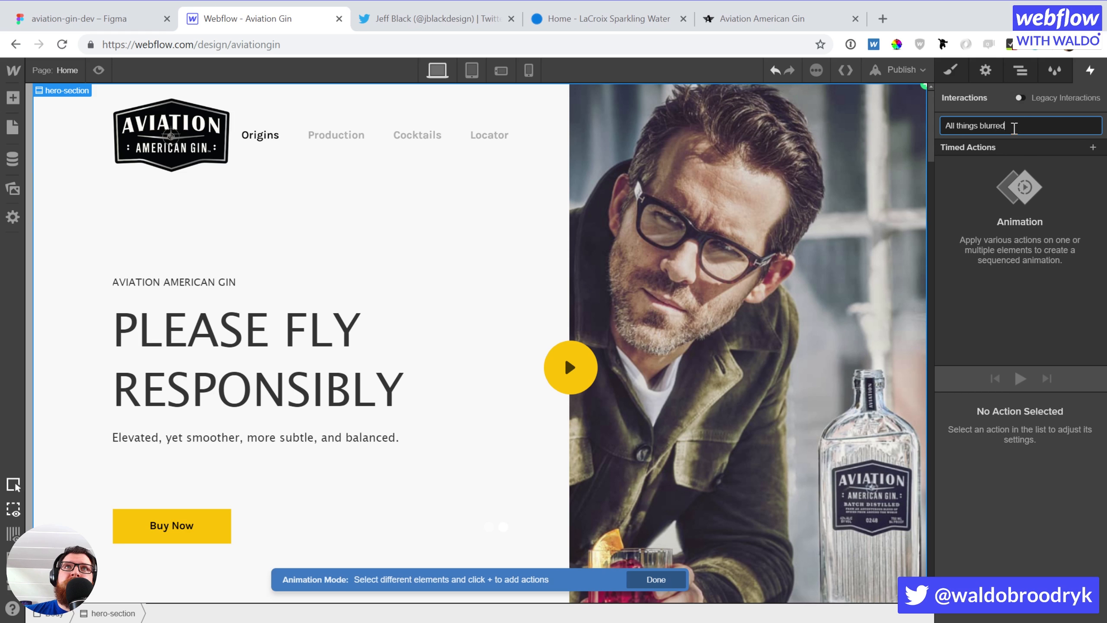
key(Return)
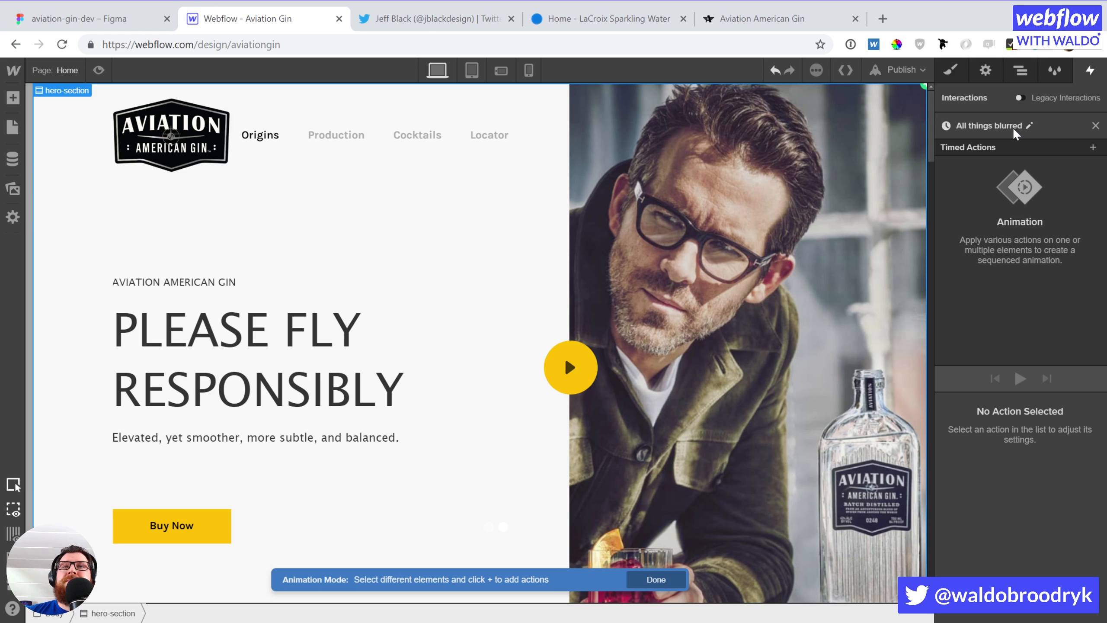
click(1092, 147)
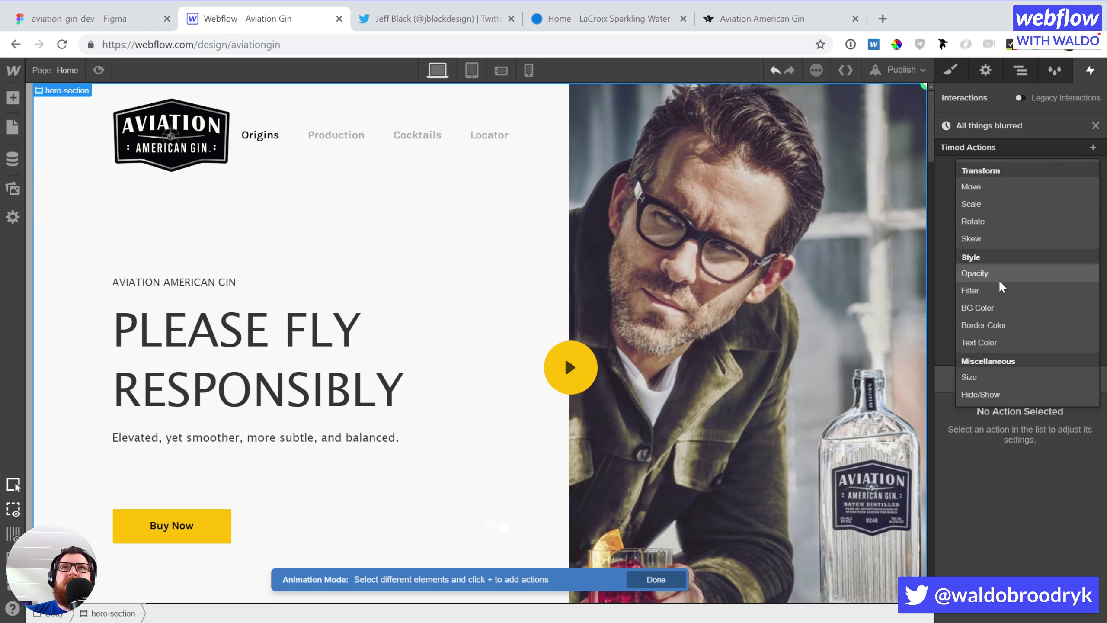
click(995, 301)
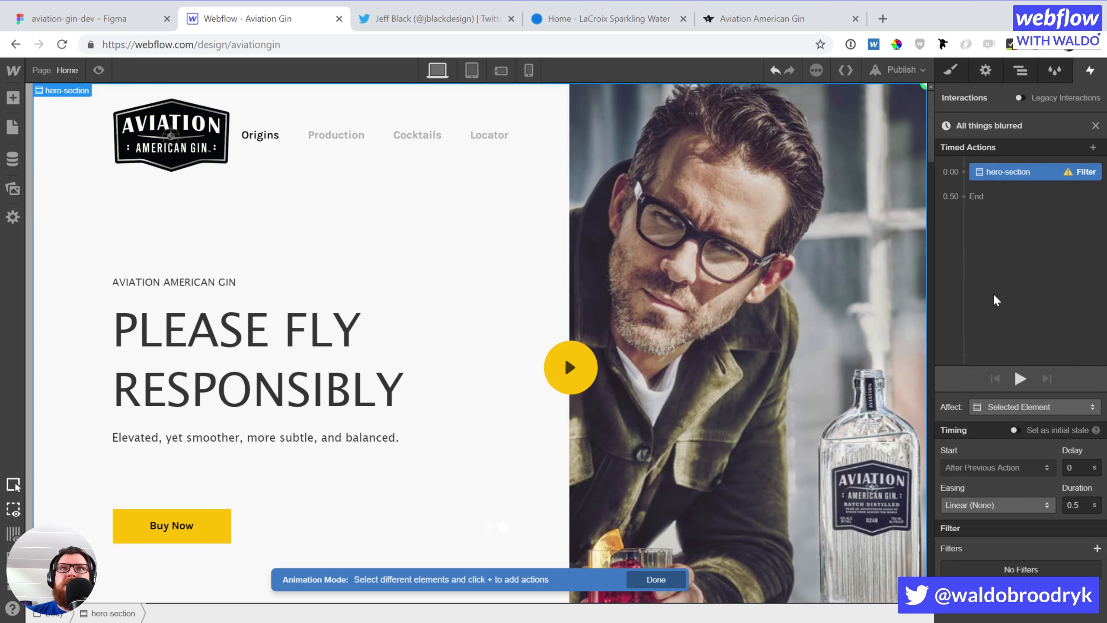
Give the hero Filter action a Blur with its radius raised to 10 px
click(1093, 547)
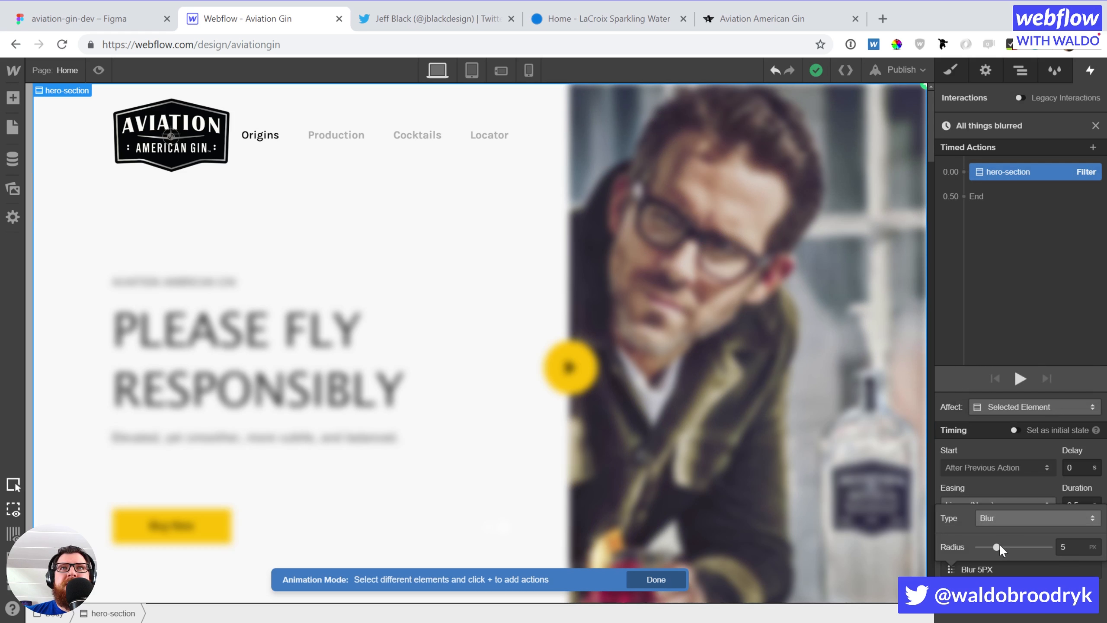
drag(997, 547, 1014, 546)
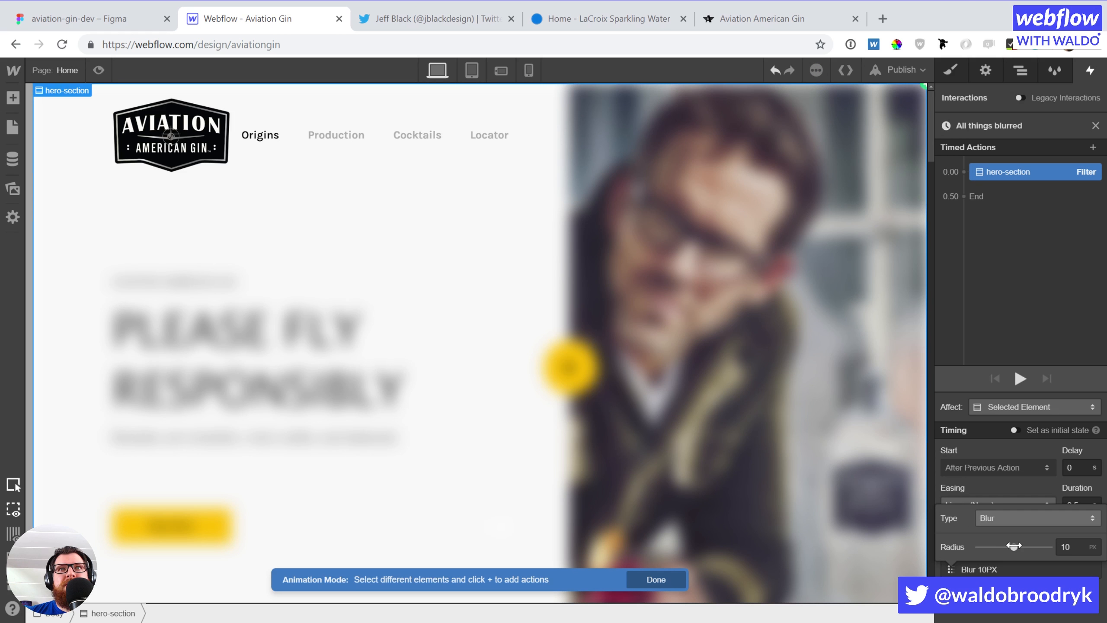
click(1038, 606)
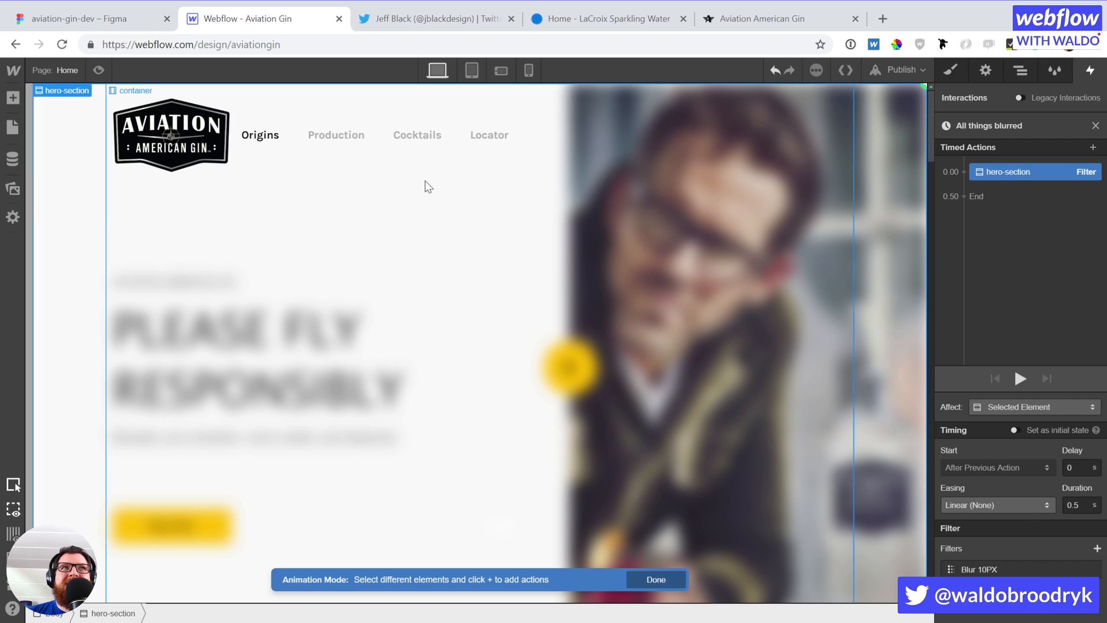
click(587, 164)
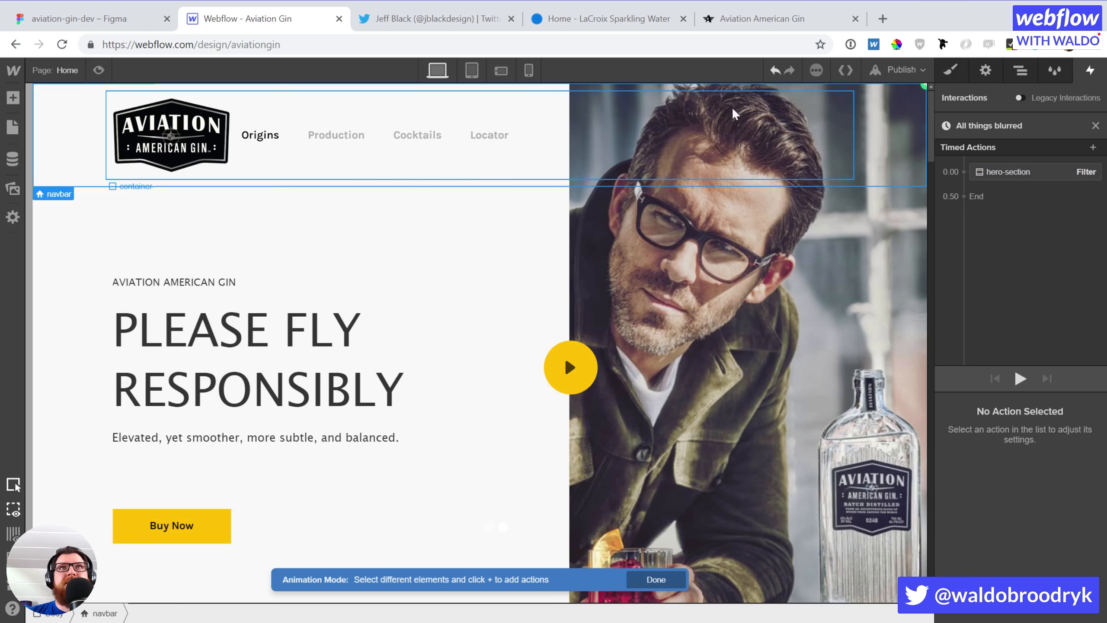
Add a Filter action with a 10 px Blur to the navbar
click(1093, 147)
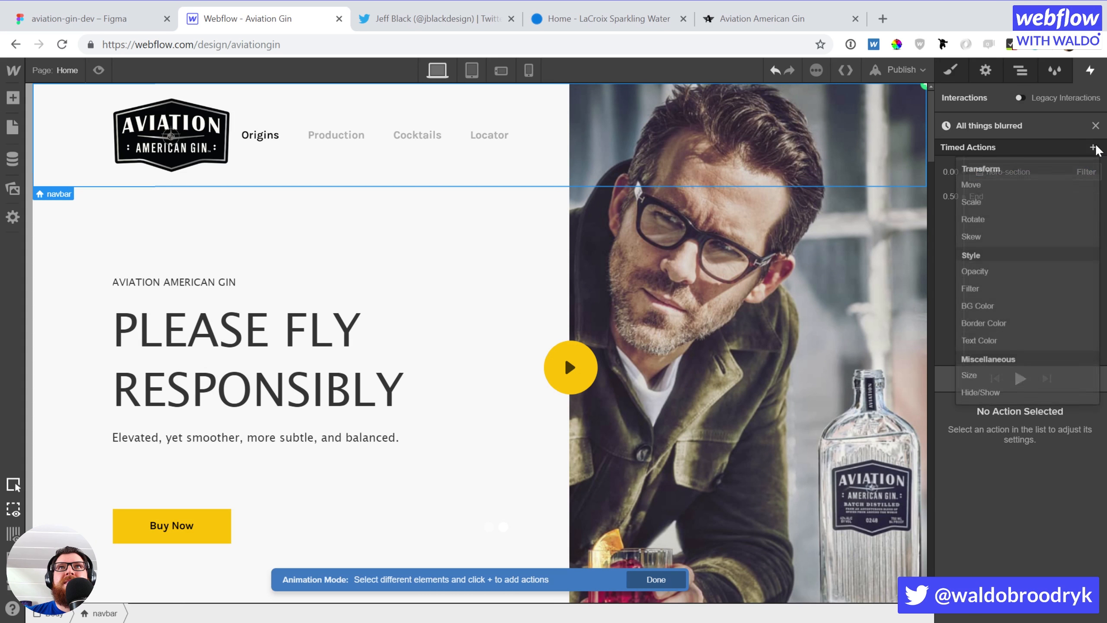
click(1006, 296)
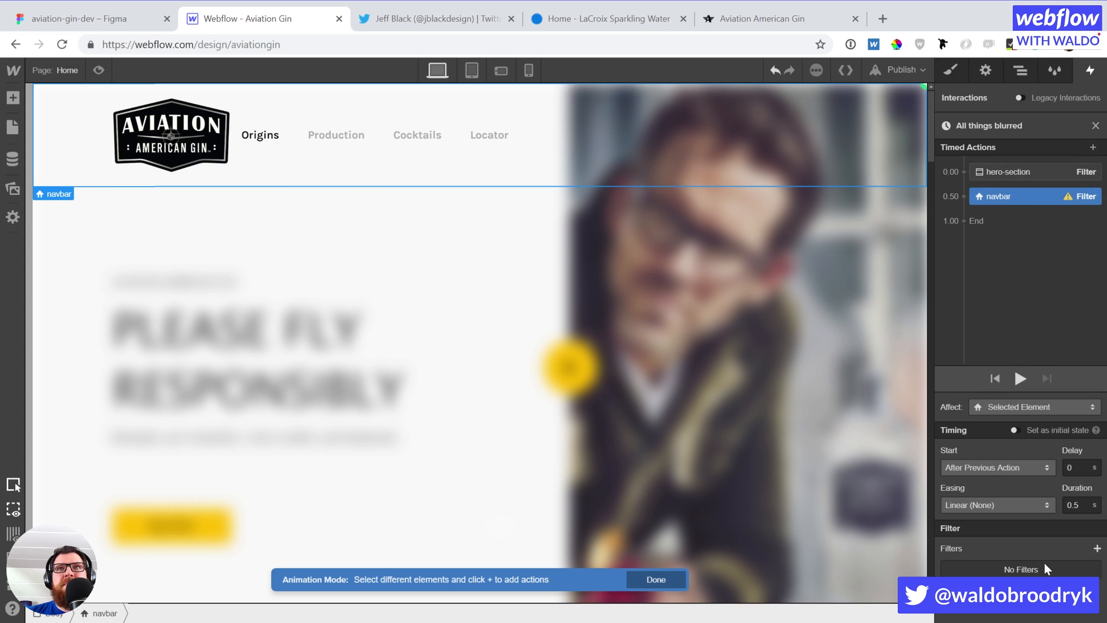
click(1096, 549)
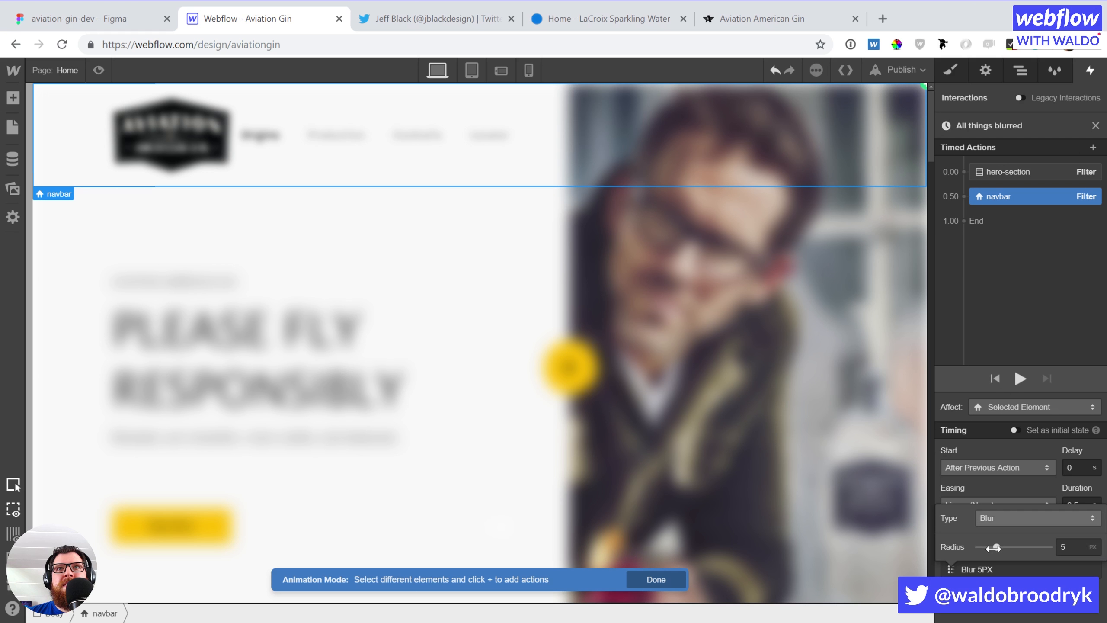
click(1076, 547)
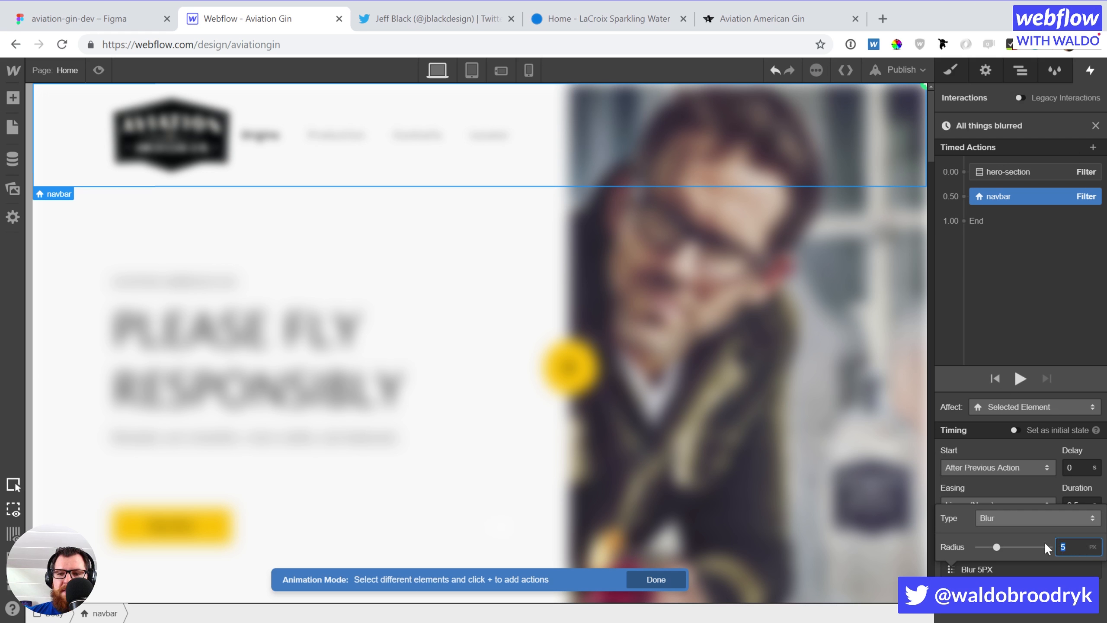
text(10)
key(Return)
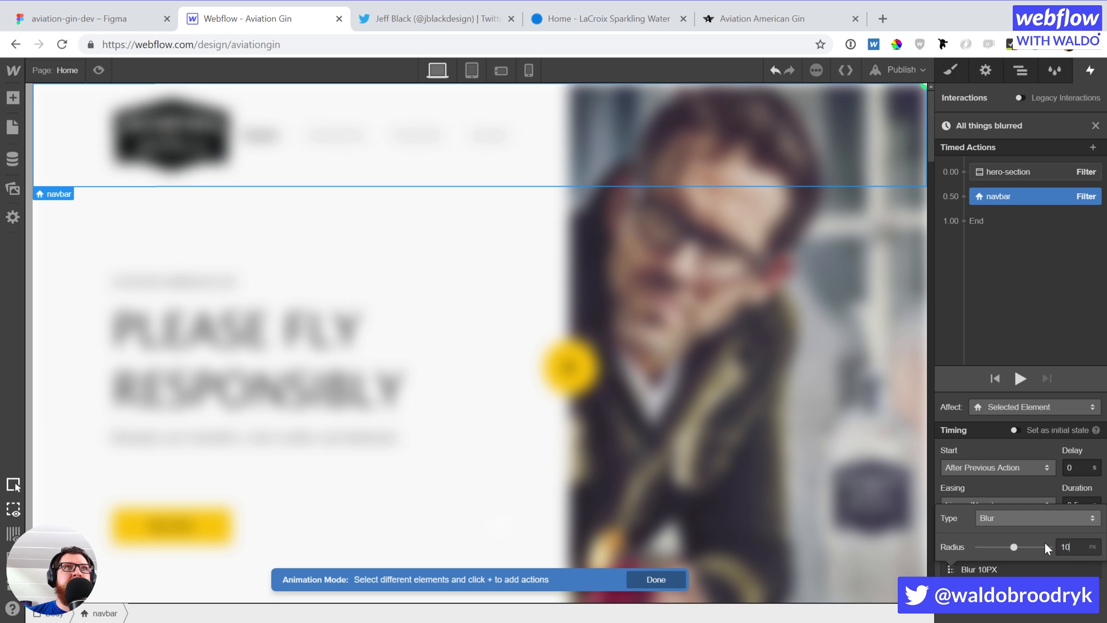
click(1042, 338)
Align the navbar blur with the hero blur, set both as initial state, and apply the hero blur class-wide
drag(1011, 173, 1012, 173)
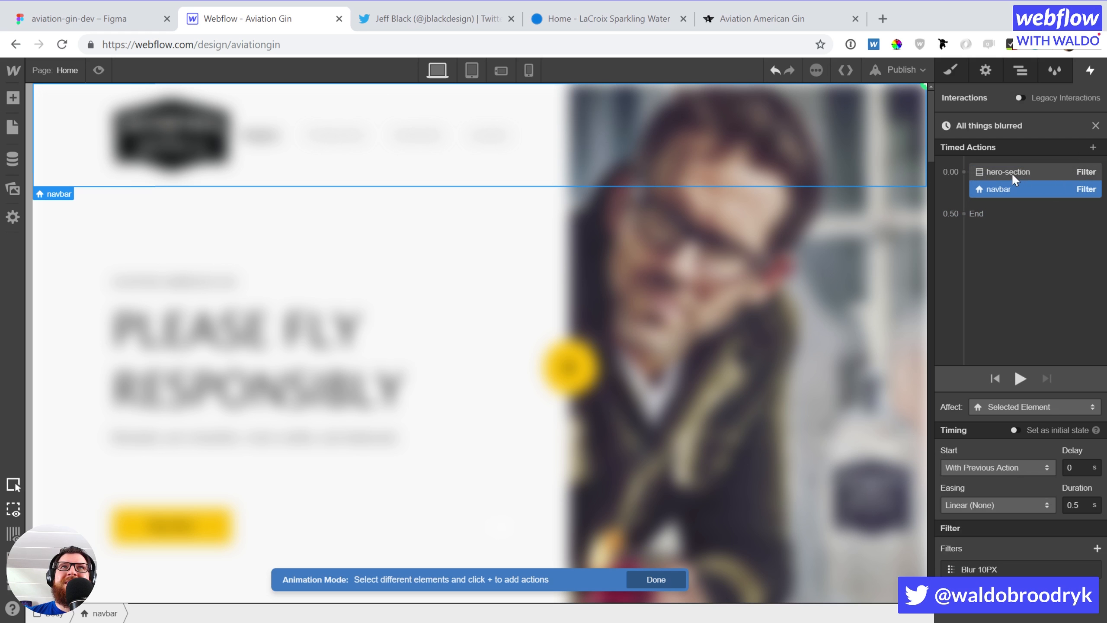
shift+click(1047, 171)
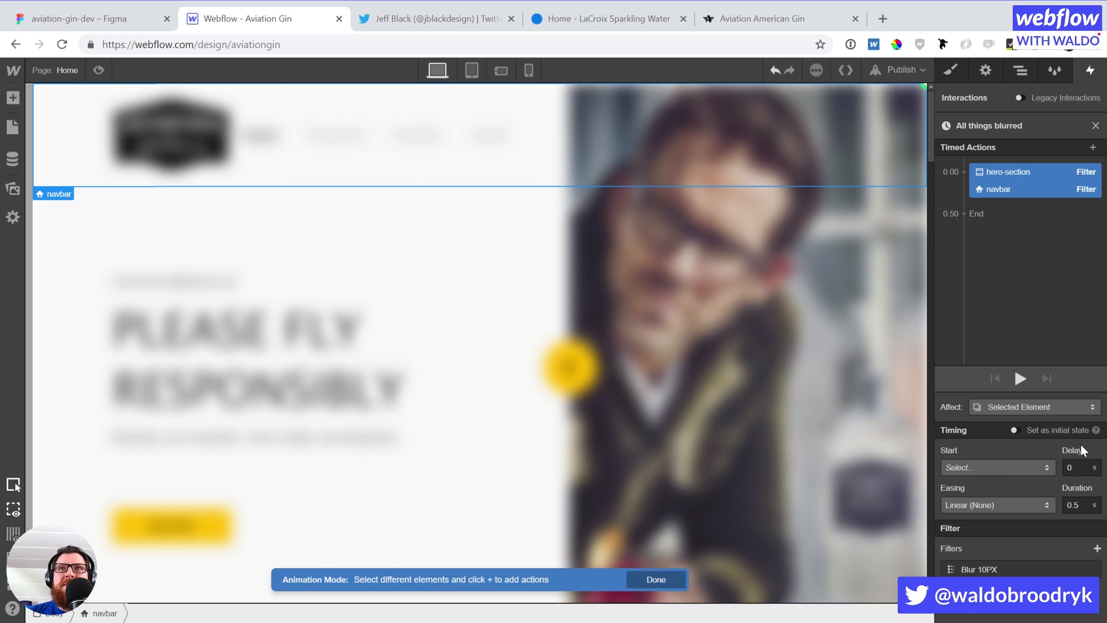
click(1014, 429)
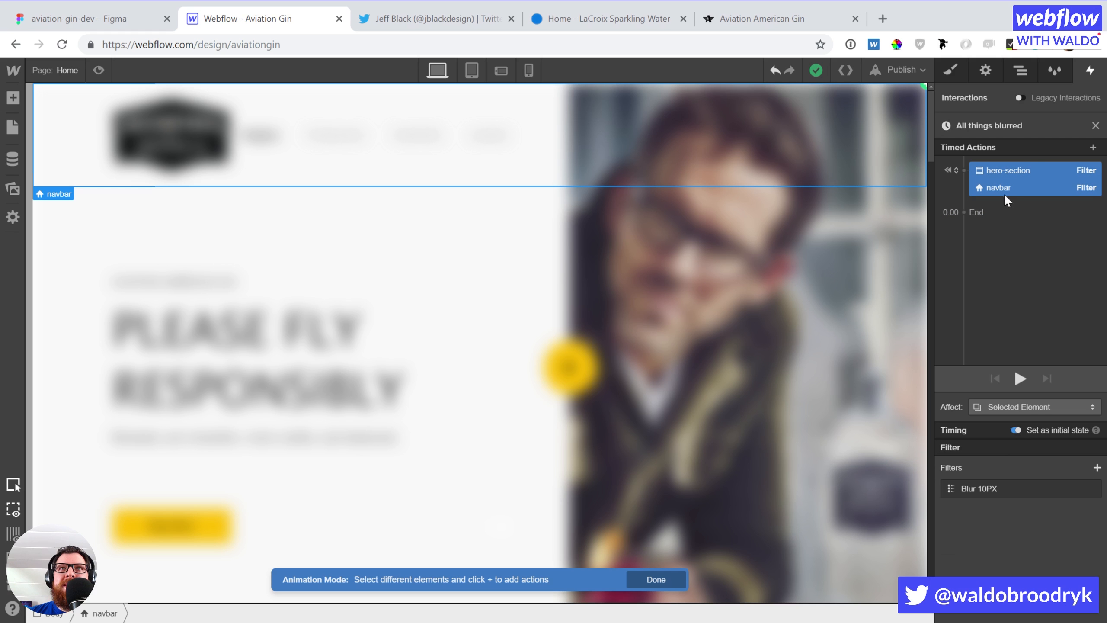
click(1022, 165)
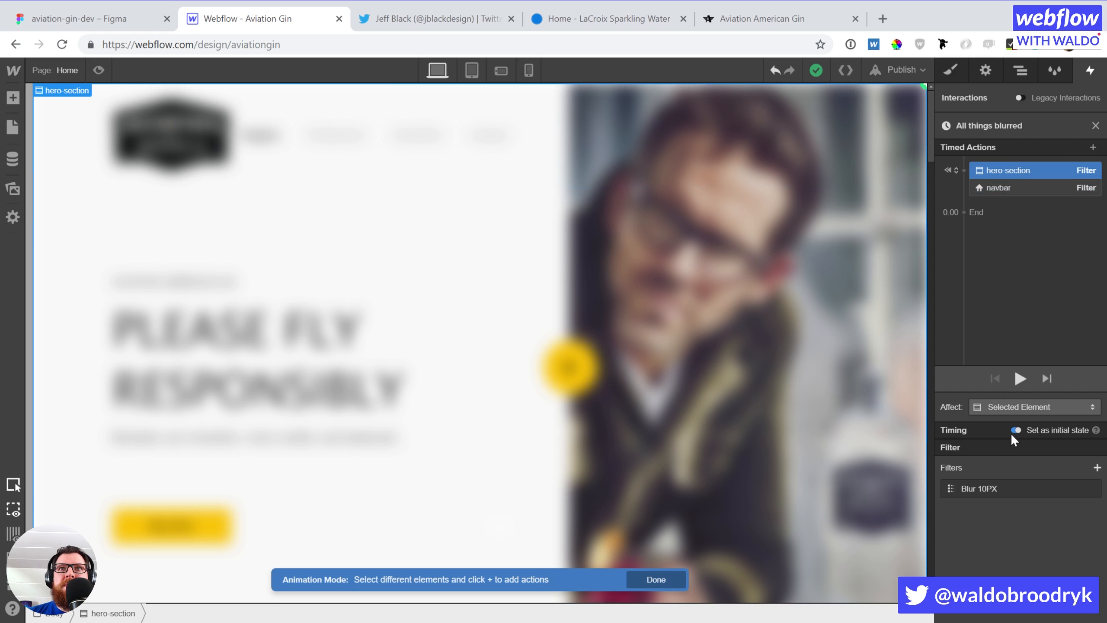
click(993, 405)
click(994, 390)
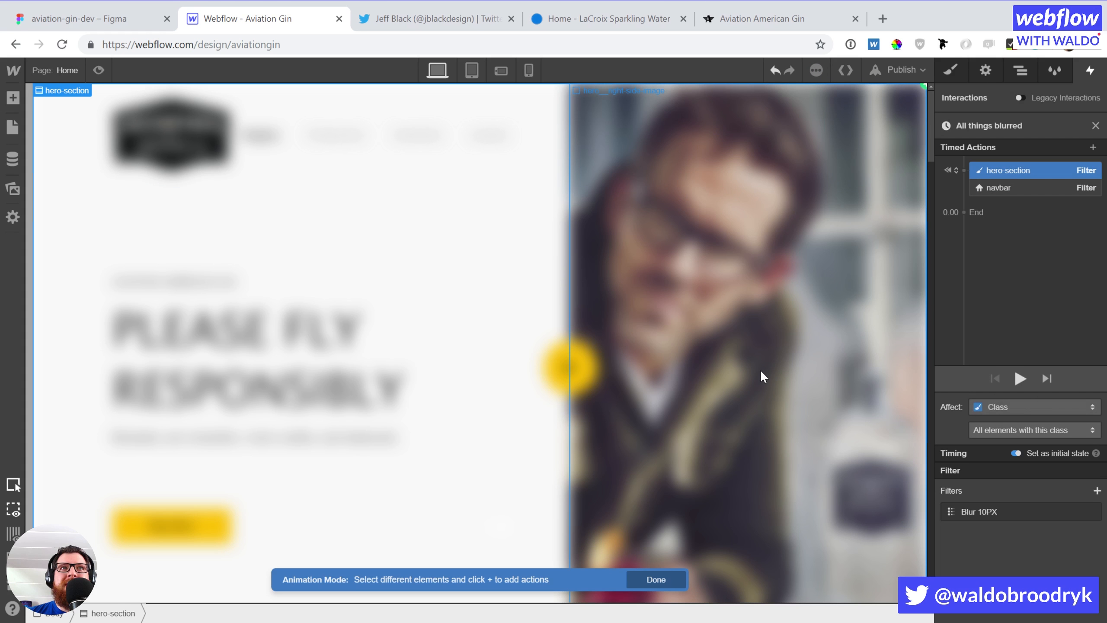
Add a Filter action for the Small Batch section to the initial-state group with a 5 px Blur
scroll(762, 377, down, 10)
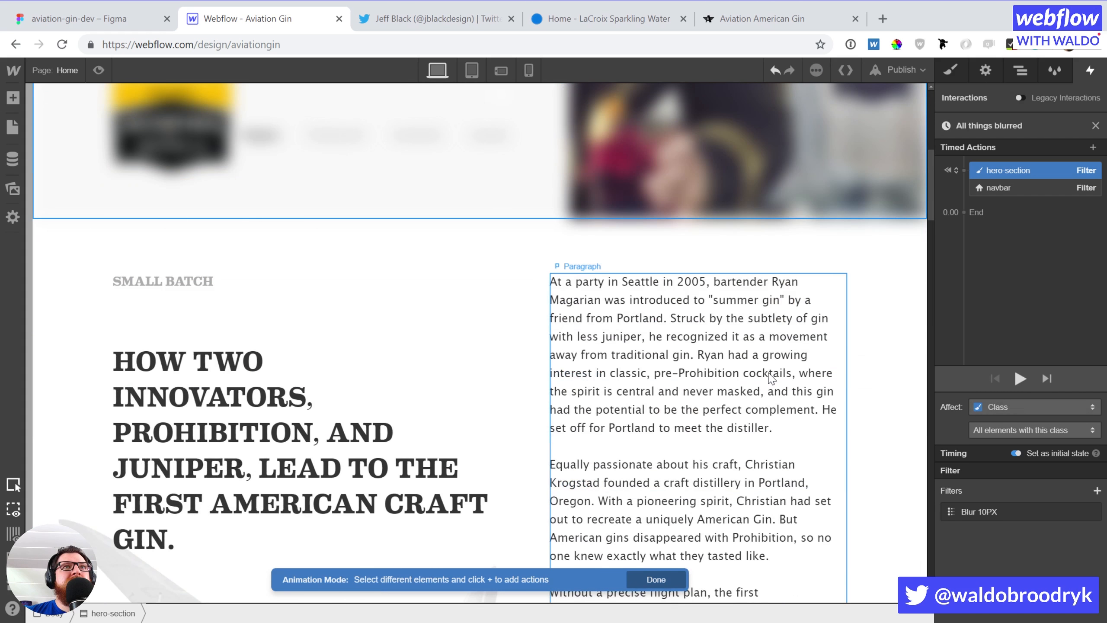
scroll(770, 377, down, 12)
scroll(769, 370, up, 10)
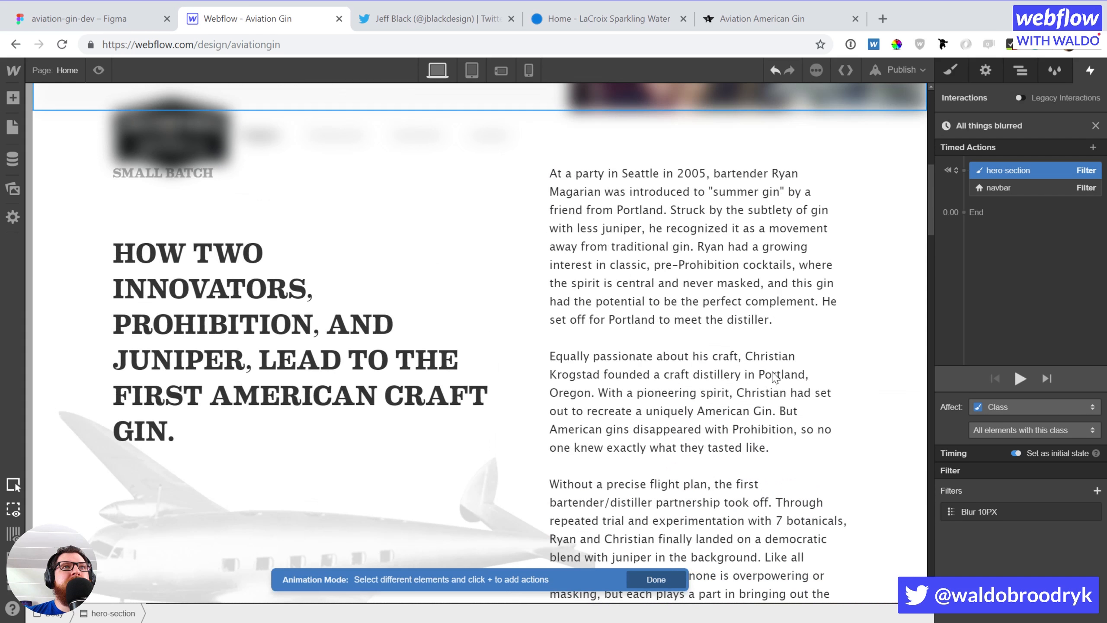
scroll(773, 376, up, 6)
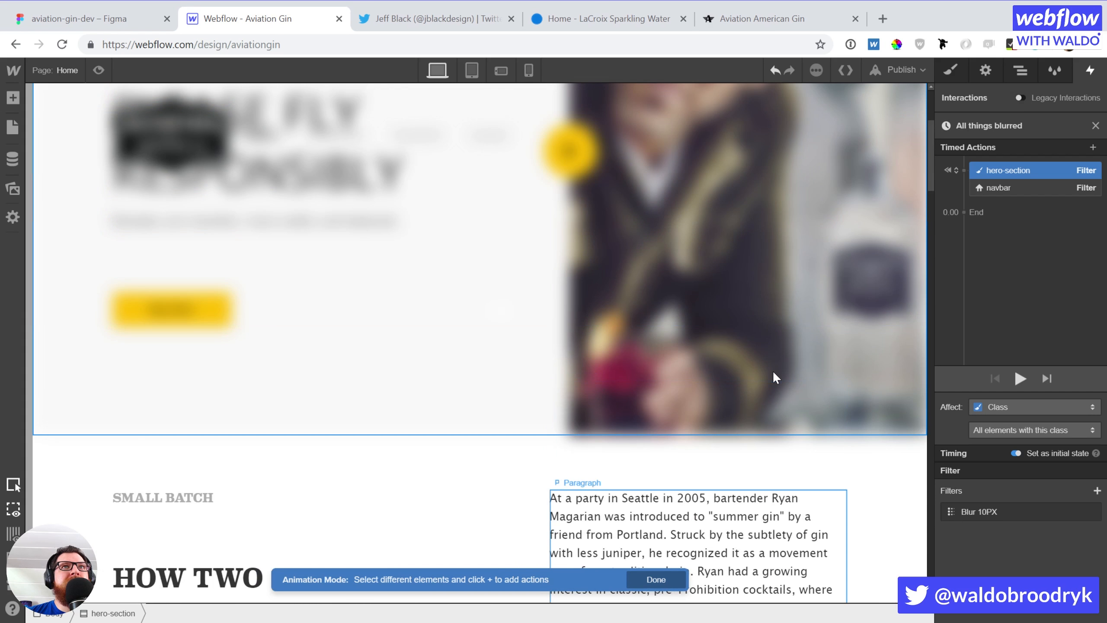
click(69, 481)
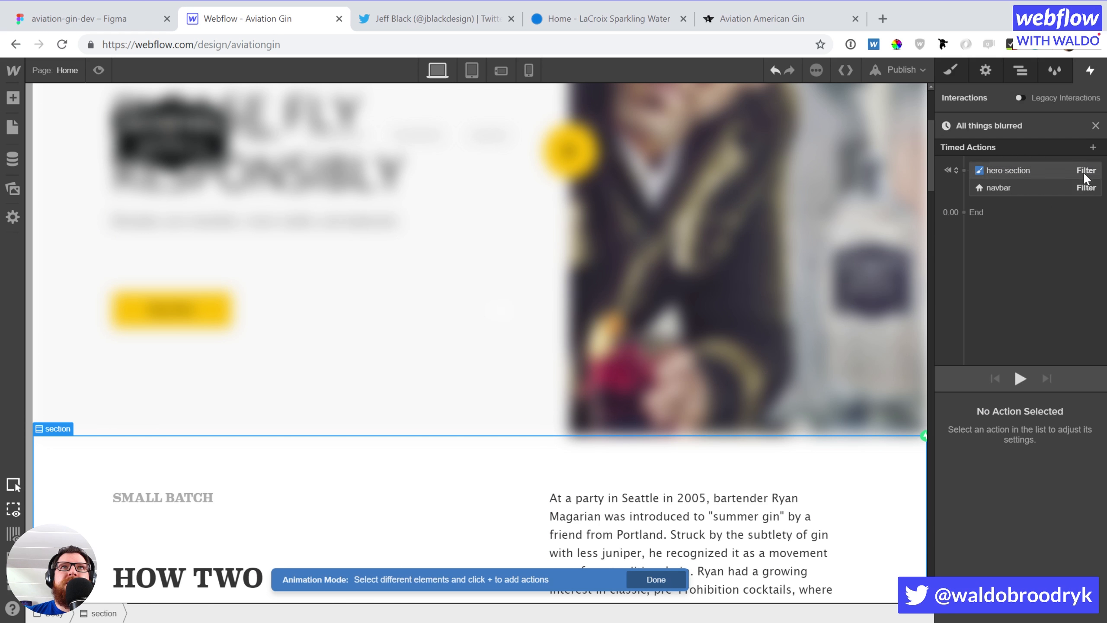
click(1092, 147)
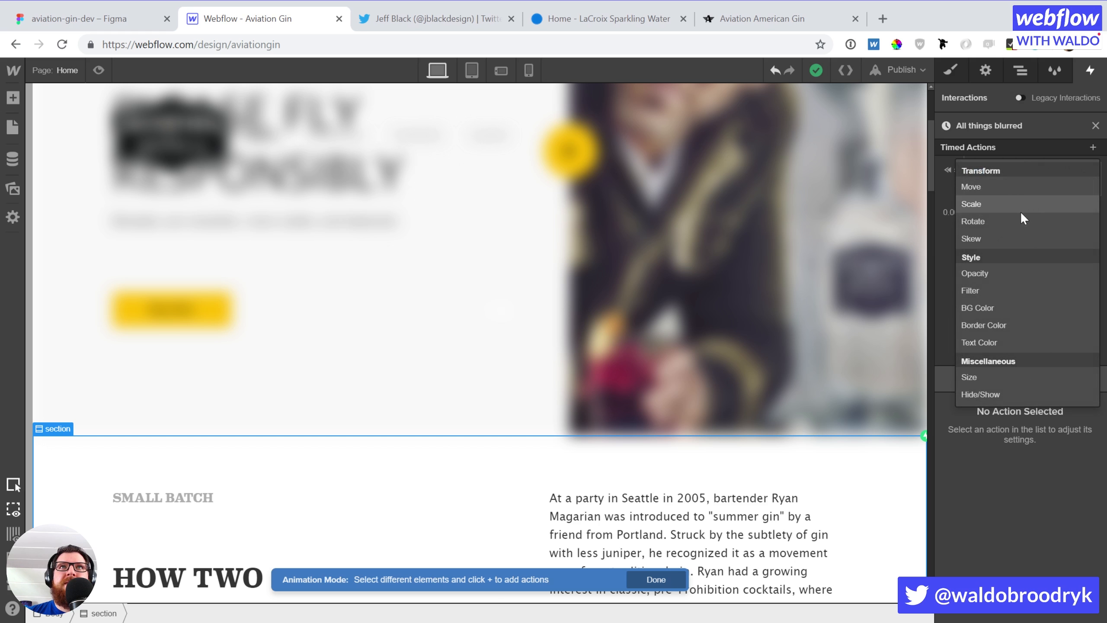
click(997, 292)
drag(1011, 218, 1015, 184)
click(1097, 466)
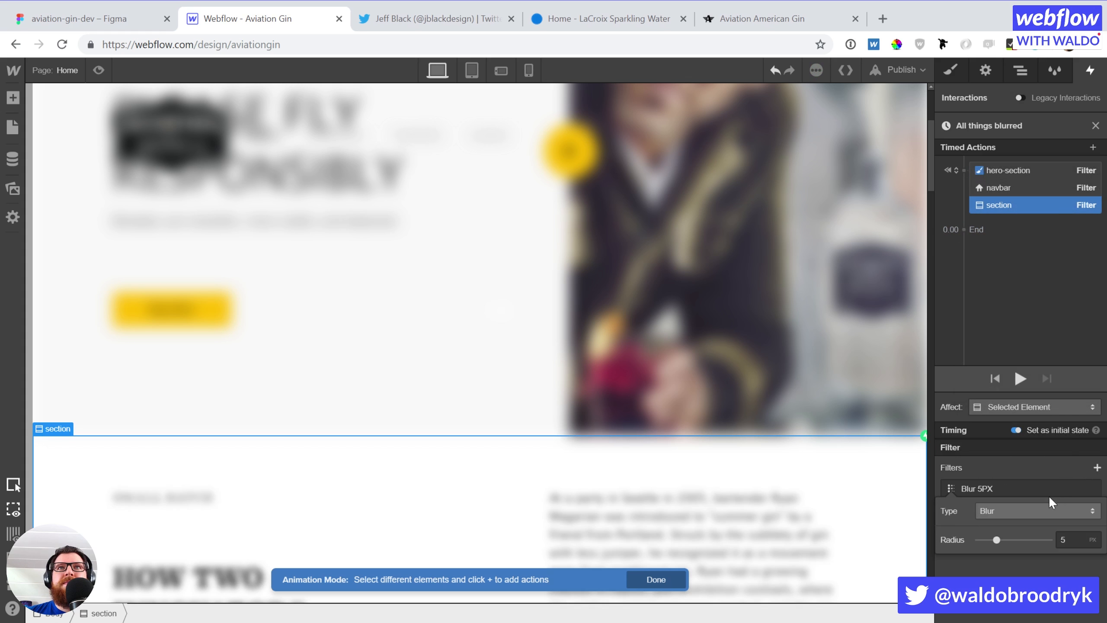
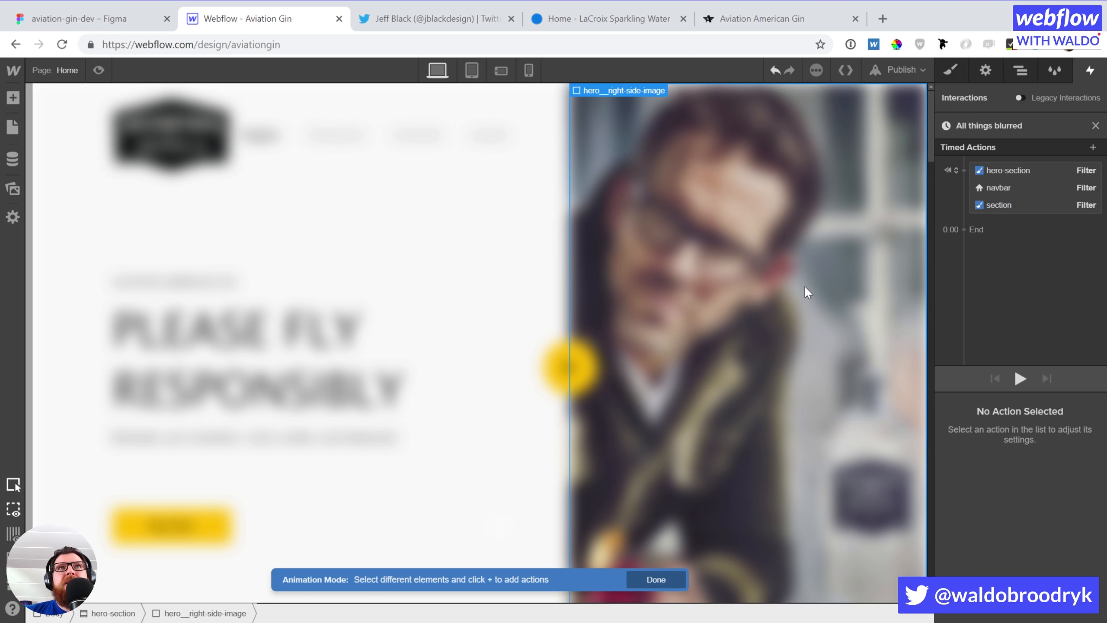
Try an initial-state Scale action that squashes the hero image, then delete it
click(1093, 147)
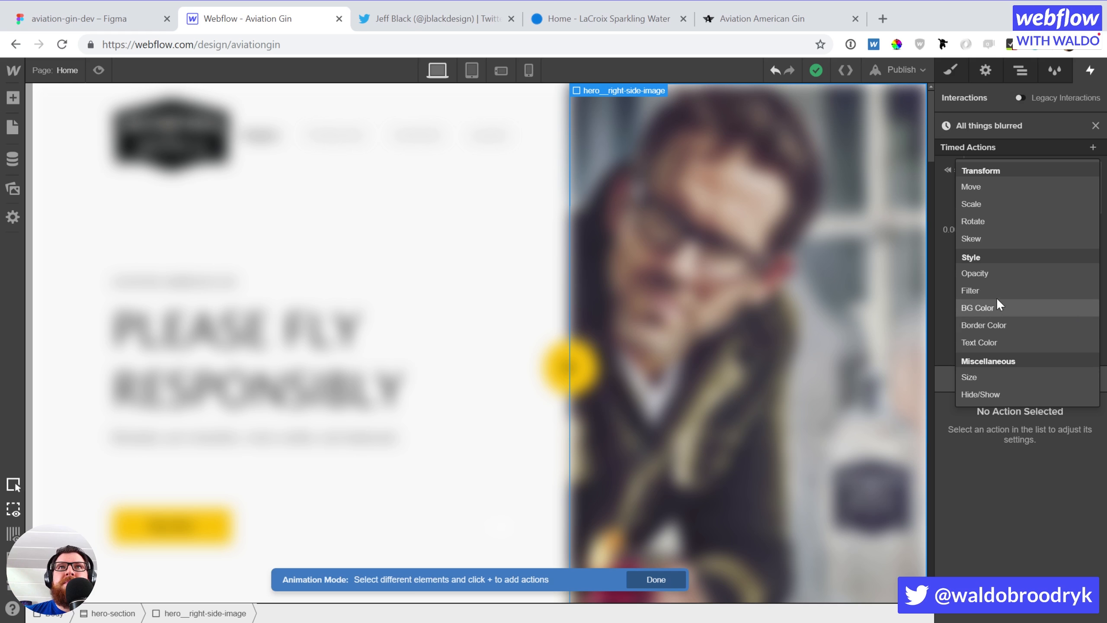
click(989, 203)
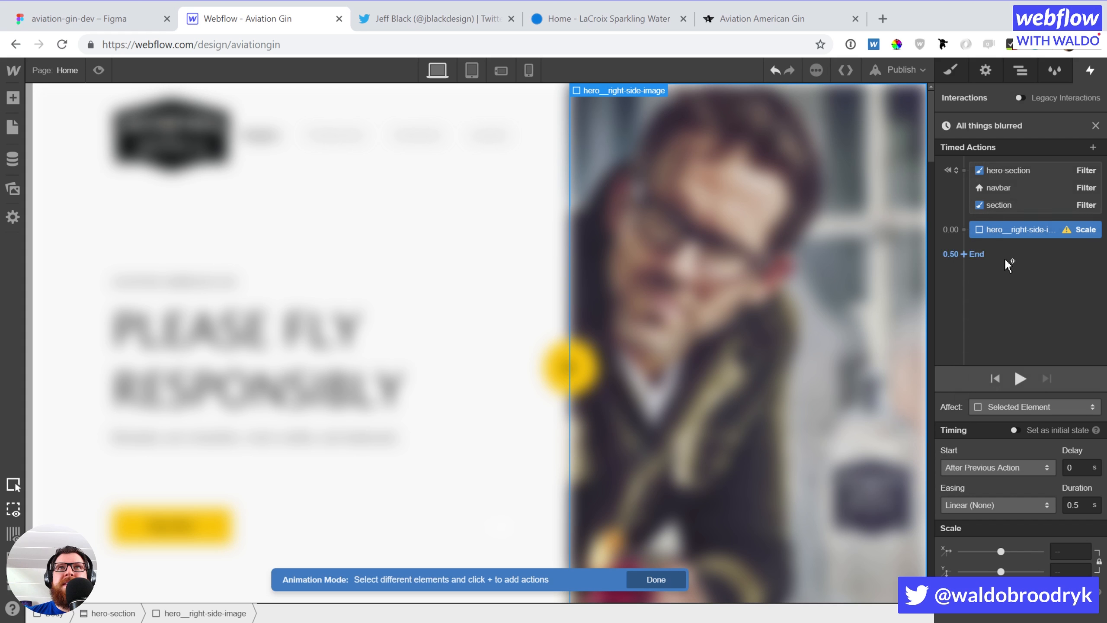
drag(1048, 225, 1047, 208)
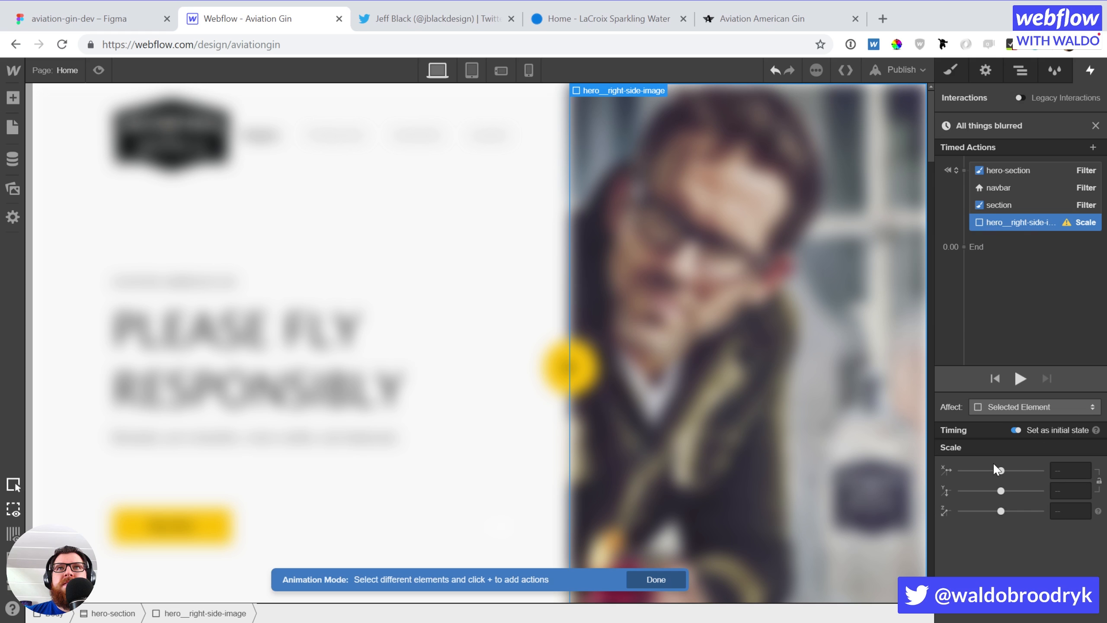
drag(1001, 471, 960, 470)
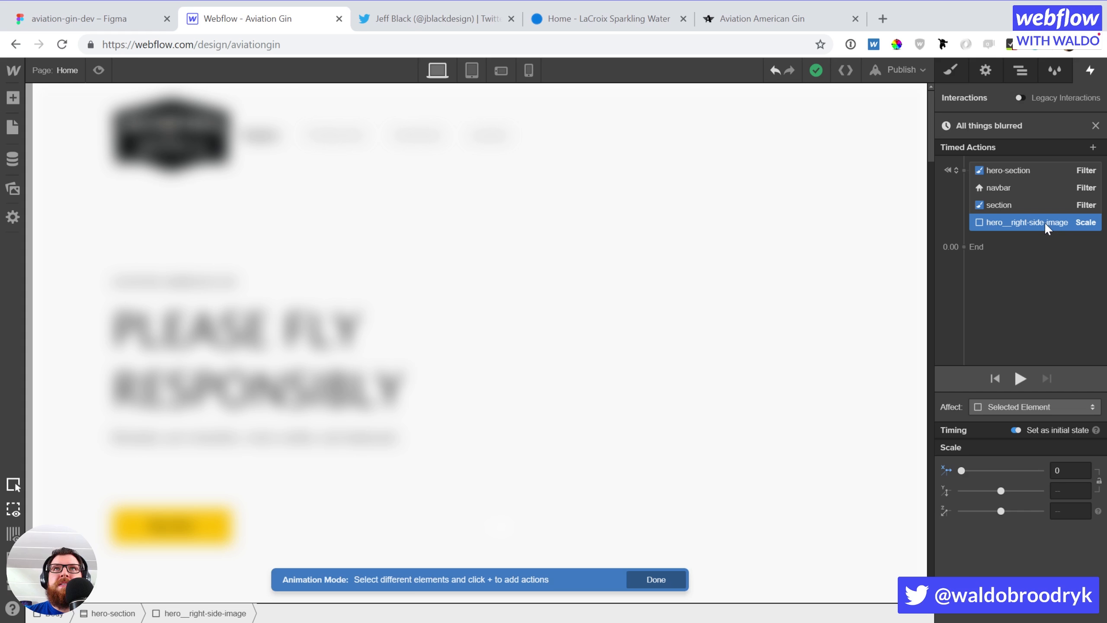
key(Delete)
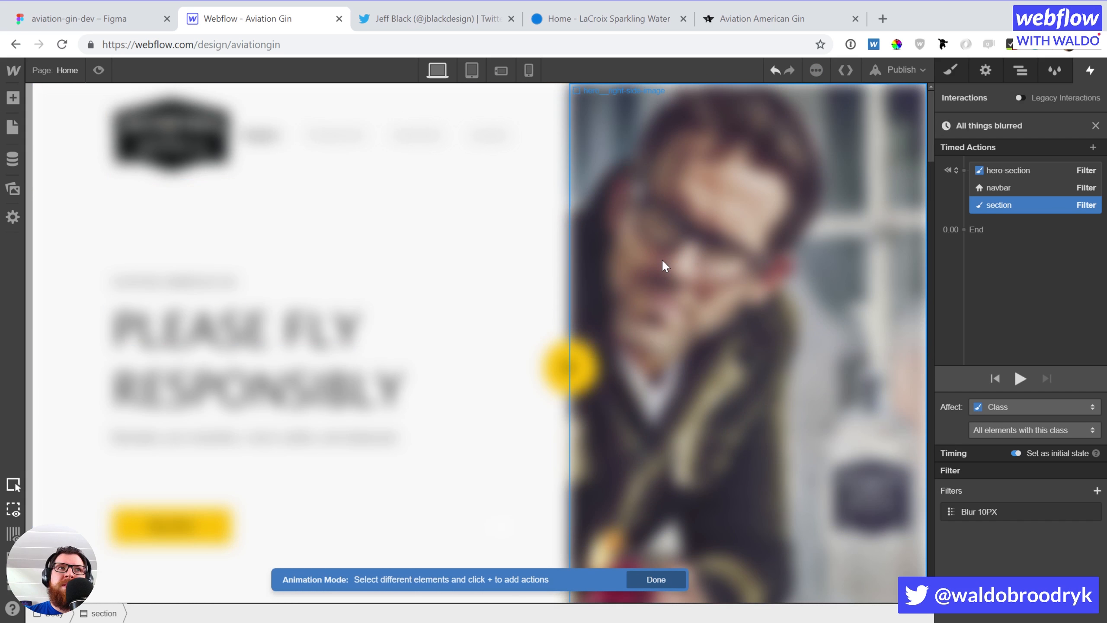
click(1048, 275)
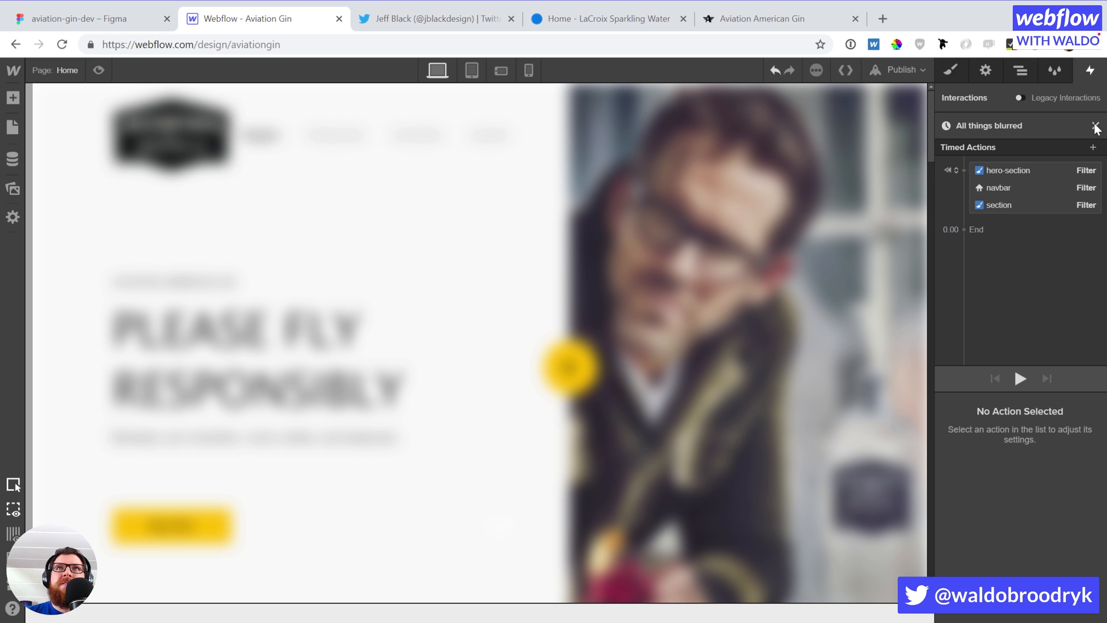
Close the blur animation and set modal-on-page-load's Display to Block to show the modal
click(1020, 71)
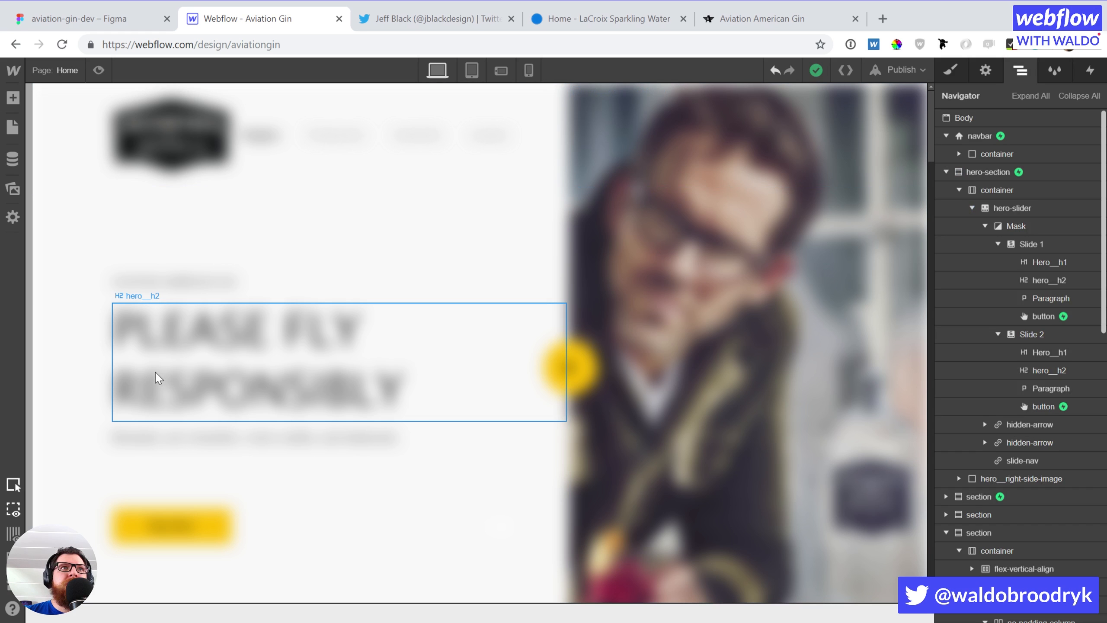
click(81, 194)
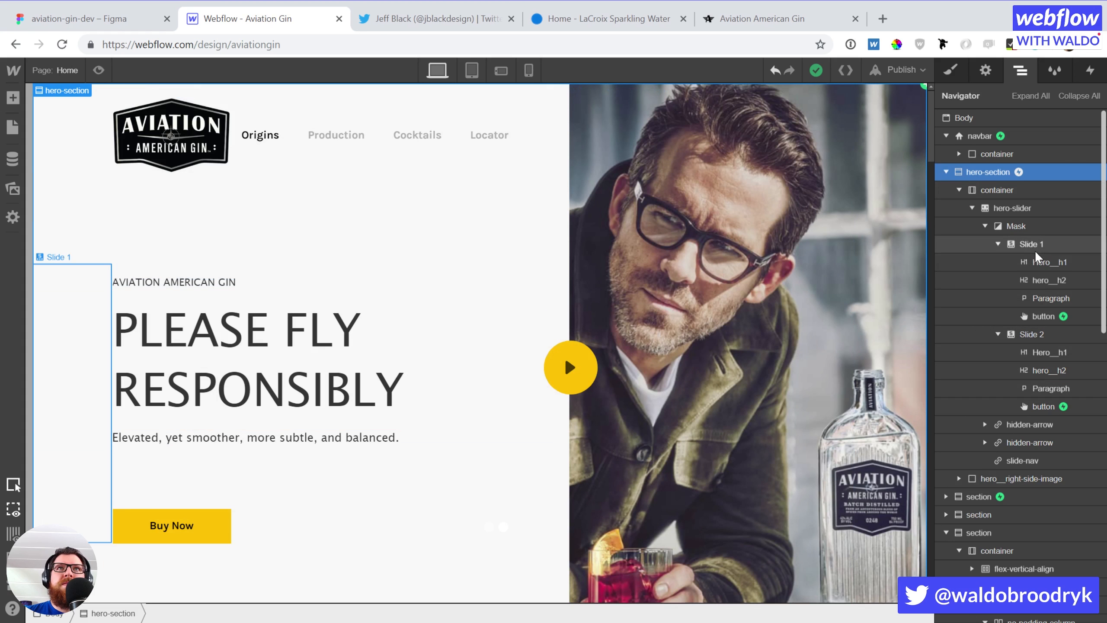
scroll(1030, 231, down, 3)
scroll(1028, 218, down, 10)
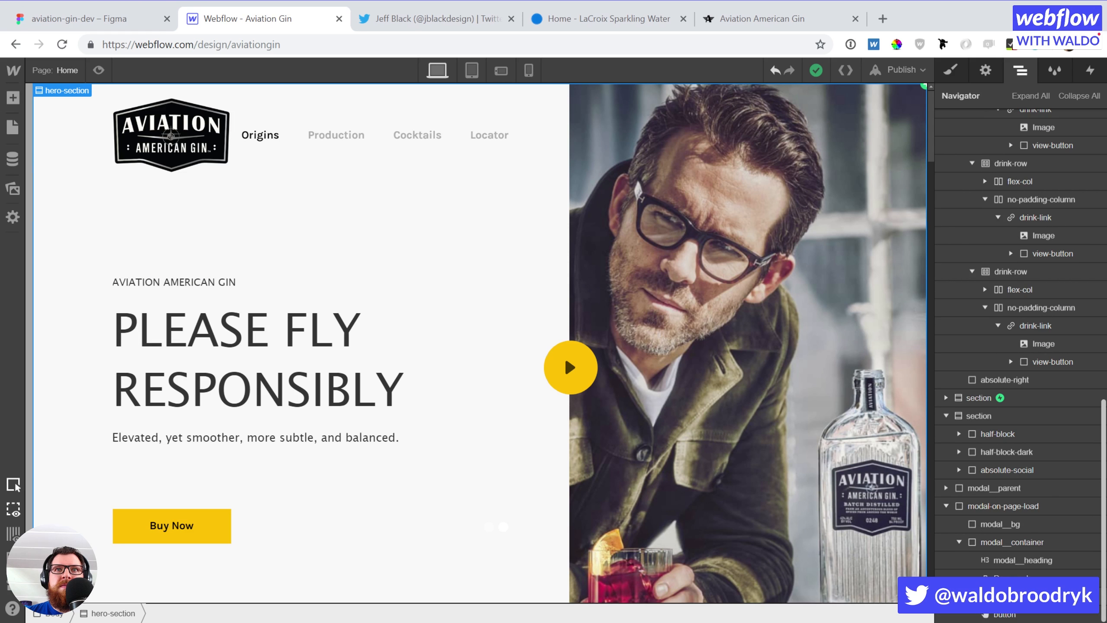
click(983, 501)
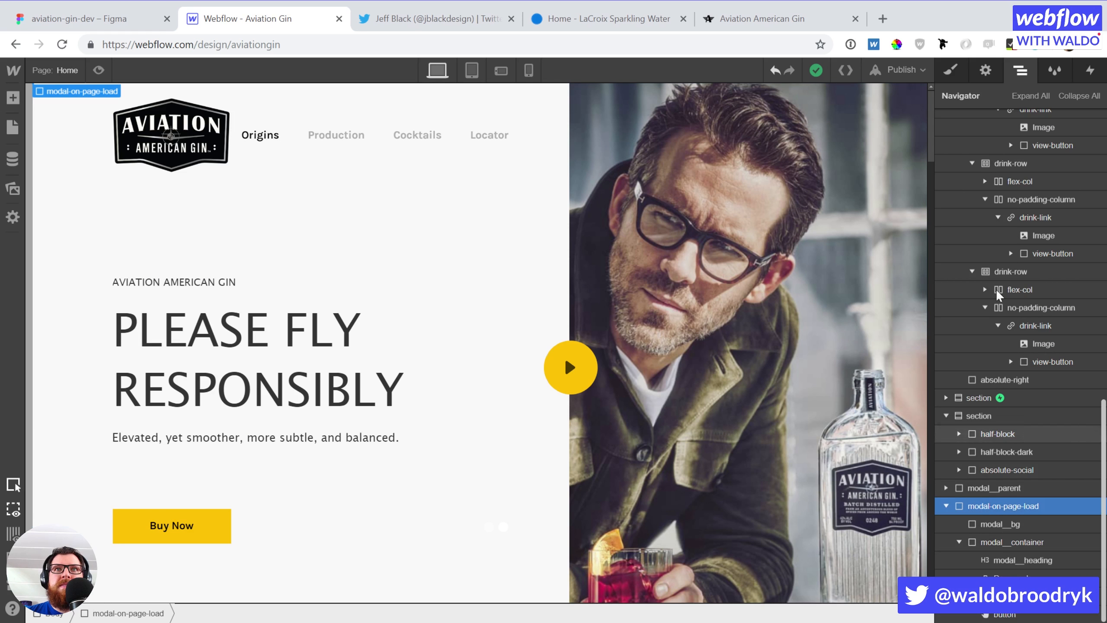
click(951, 66)
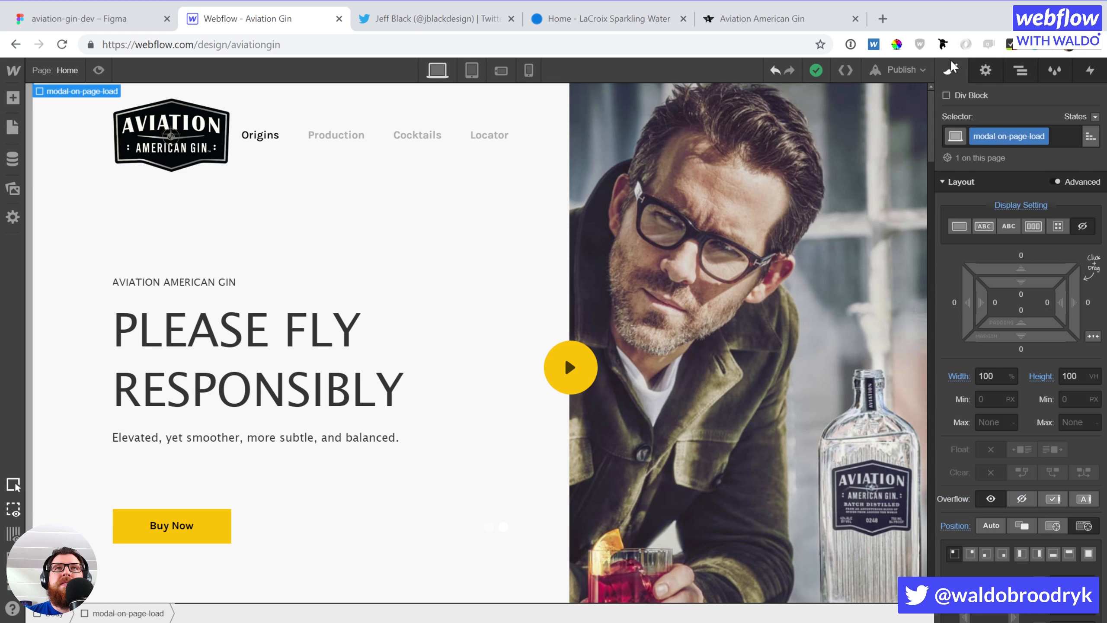
click(954, 226)
Select the Yes button and open its Mouse Click (Tap) trigger settings
click(343, 403)
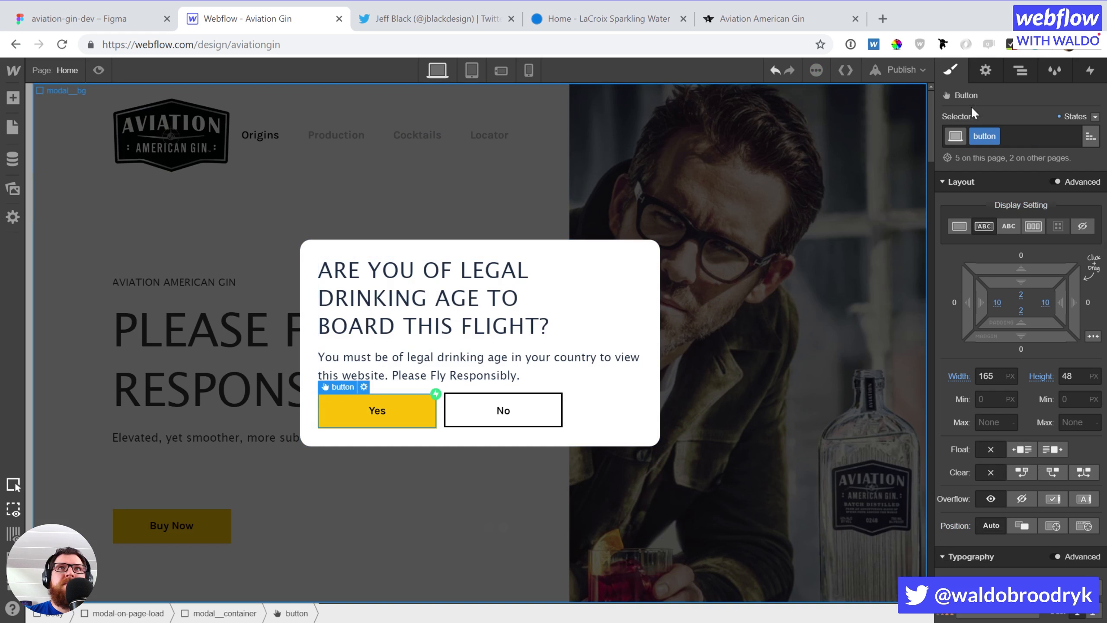
click(1091, 70)
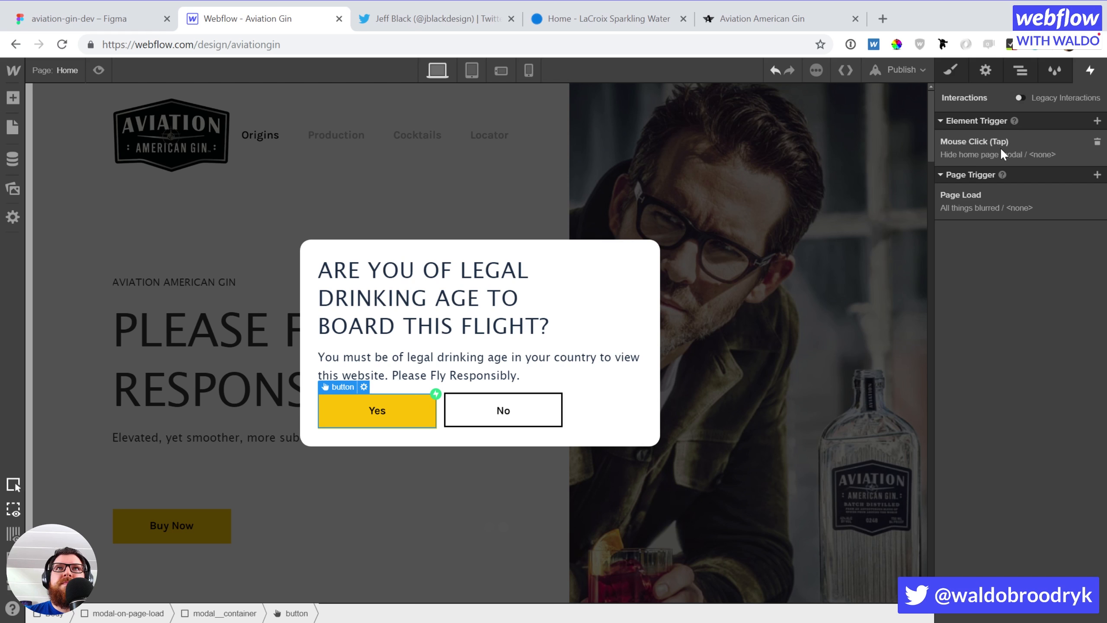
click(1025, 151)
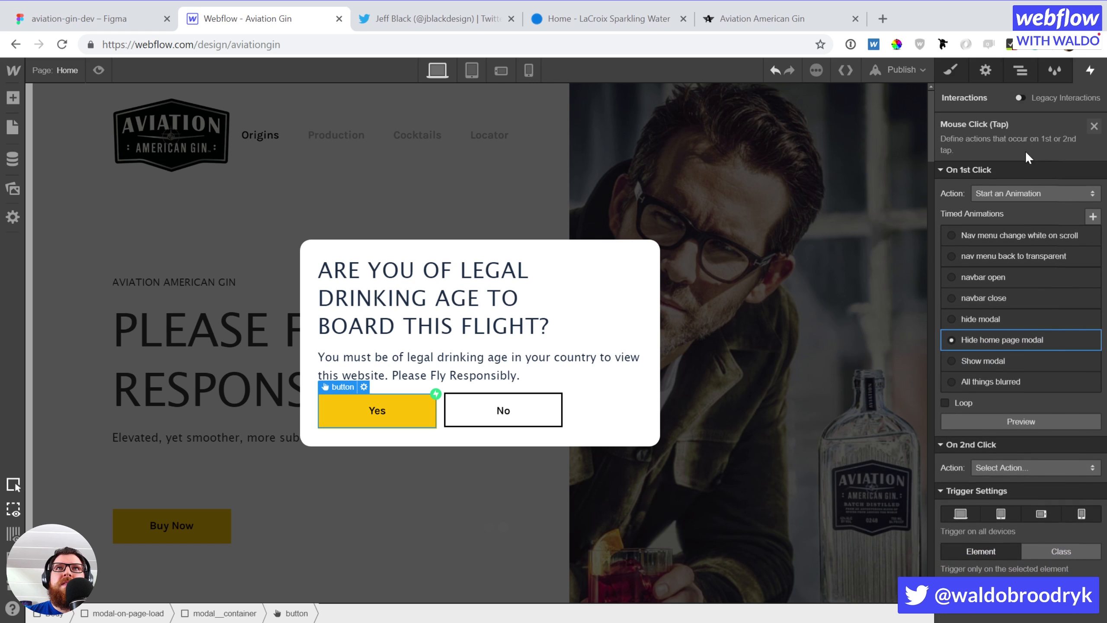
Add a navbar Filter action with a 0 px Blur to the Hide home page modal animation
click(997, 338)
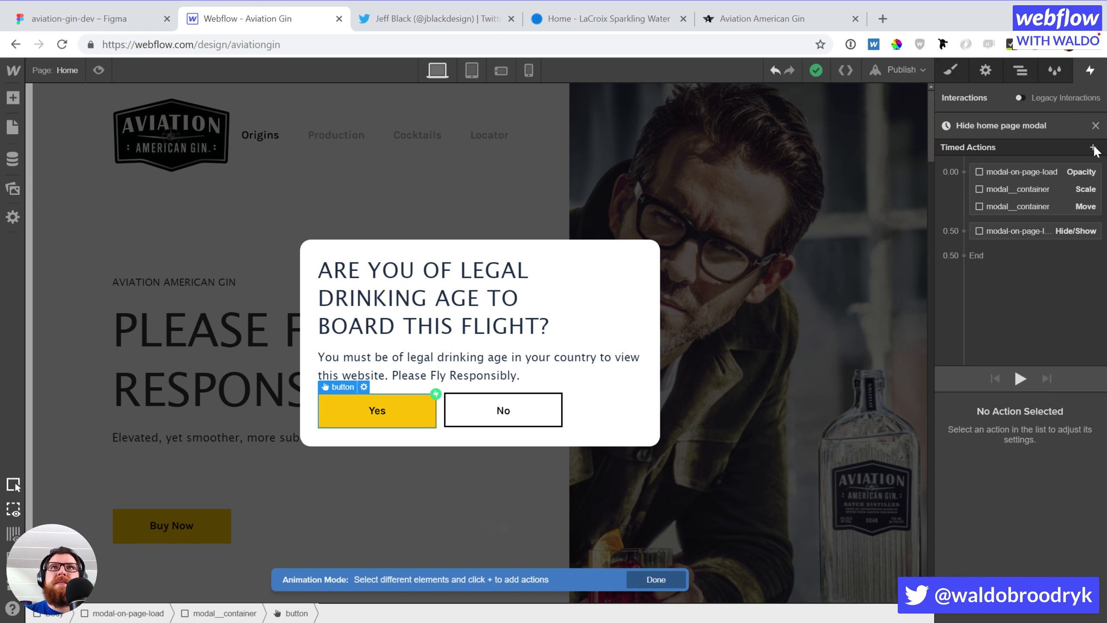
key(z)
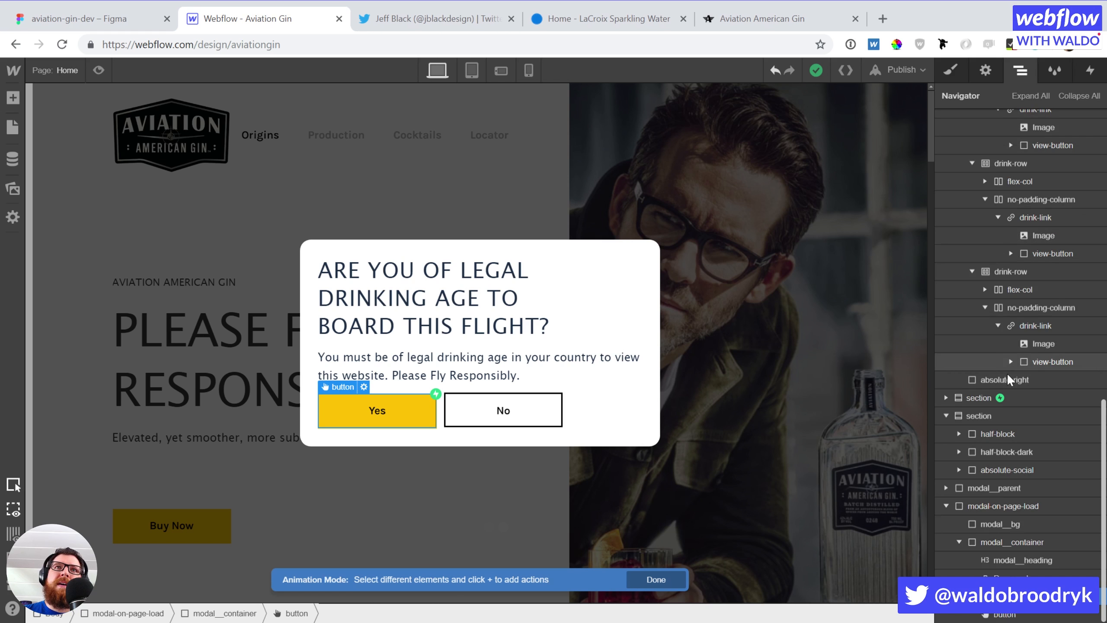
scroll(1007, 372, up, 10)
click(1036, 133)
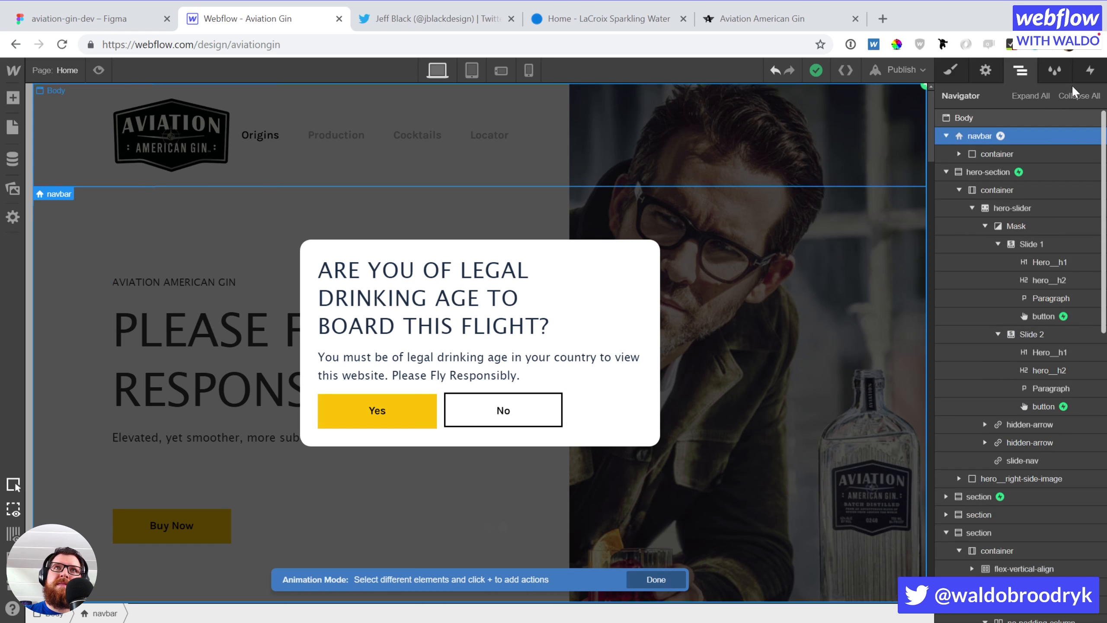
click(1080, 72)
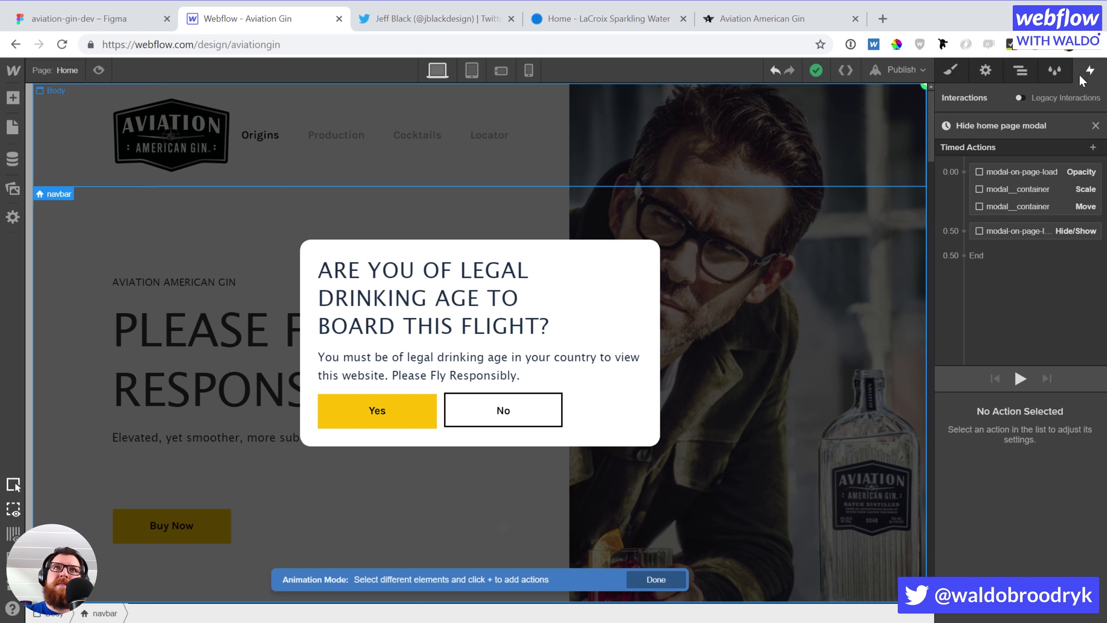
click(1093, 147)
click(985, 290)
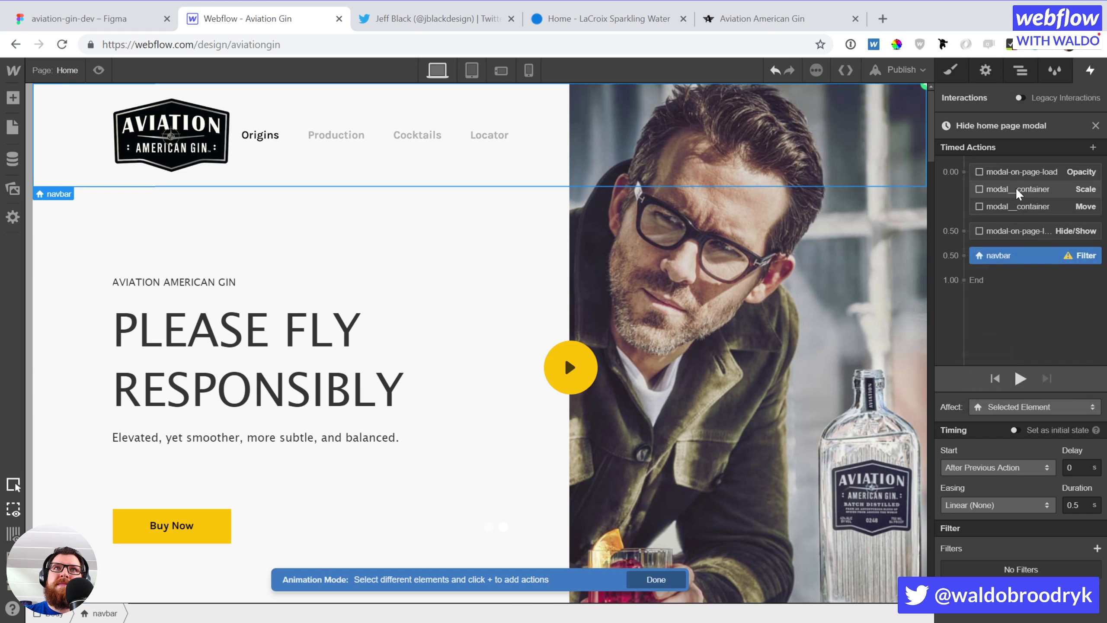
mouse_move(994, 242)
mouse_down()
mouse_move(989, 259)
mouse_move(997, 234)
mouse_up()
click(1097, 548)
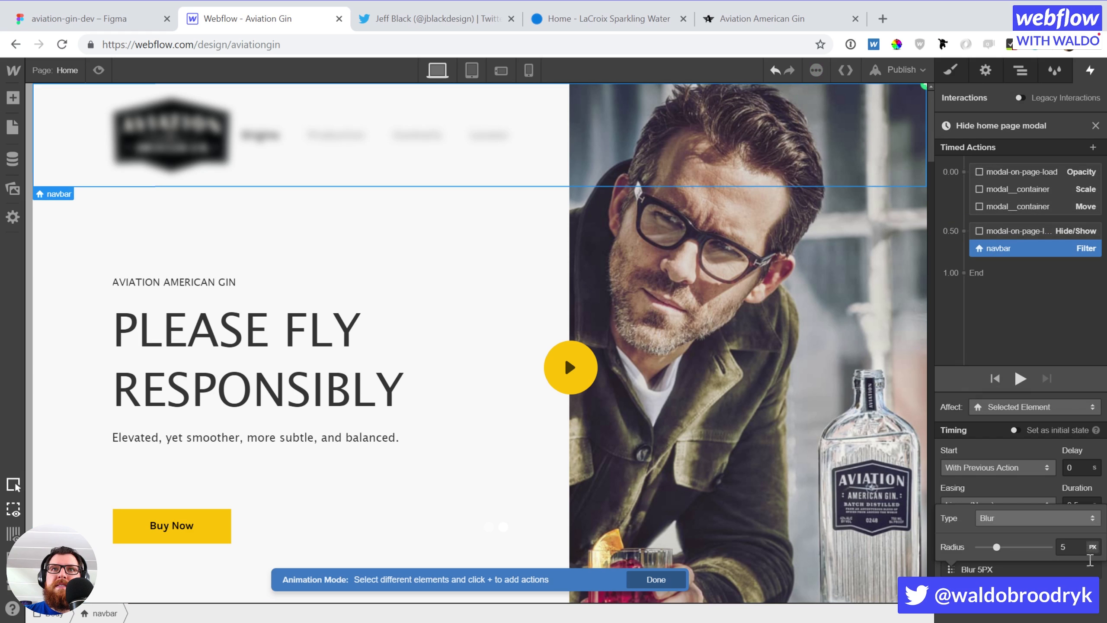
drag(992, 544, 966, 541)
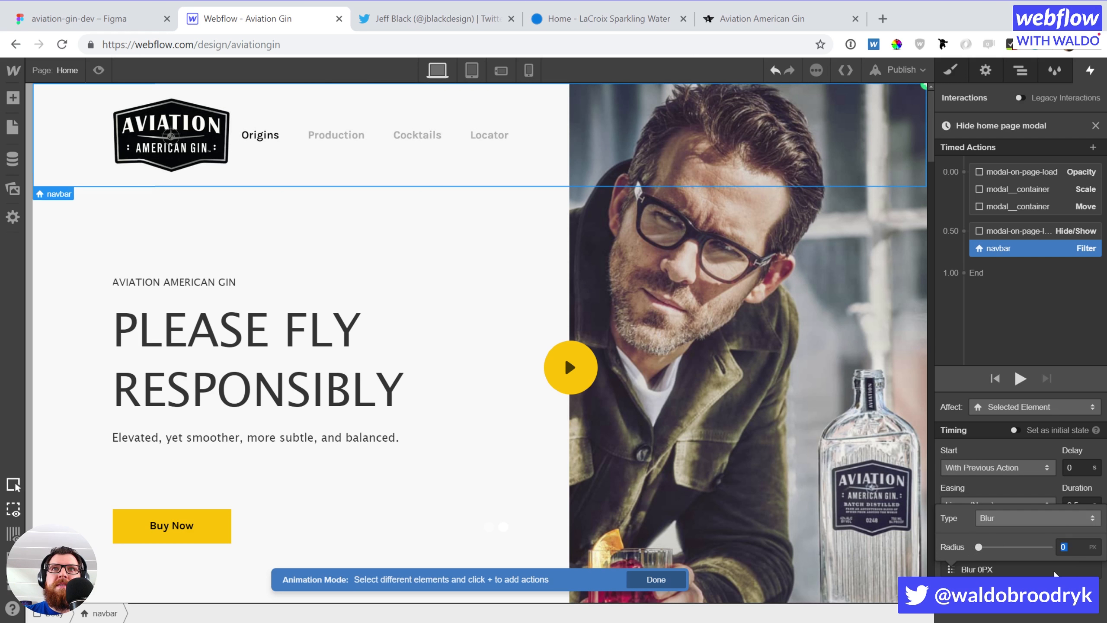
click(1054, 586)
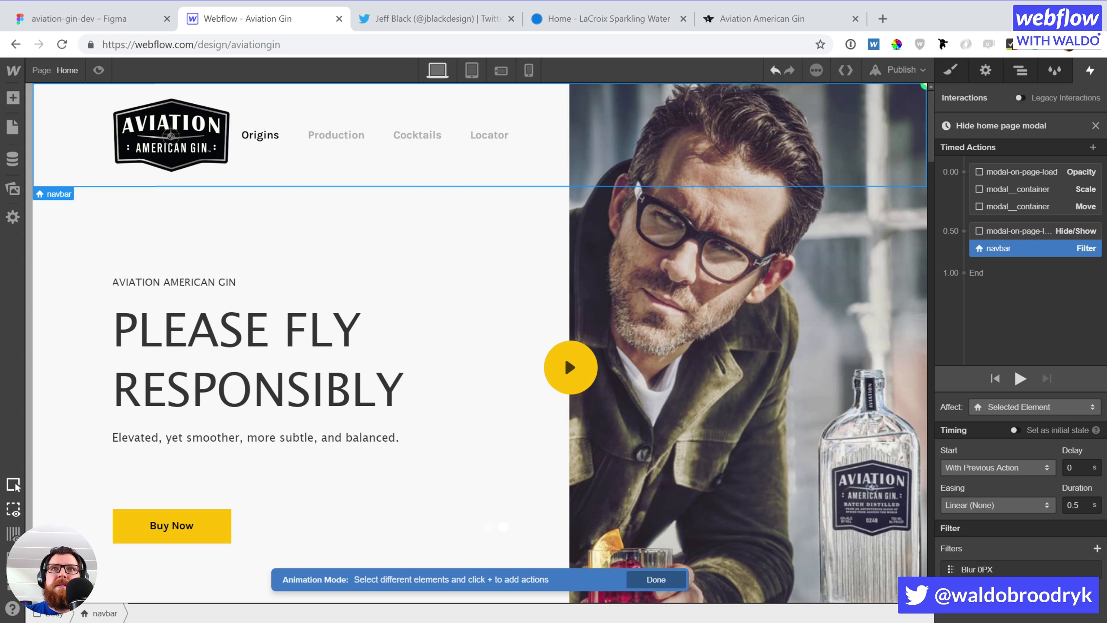
Add a hero-section Filter action at 0.50 with a 0 px Blur
click(60, 257)
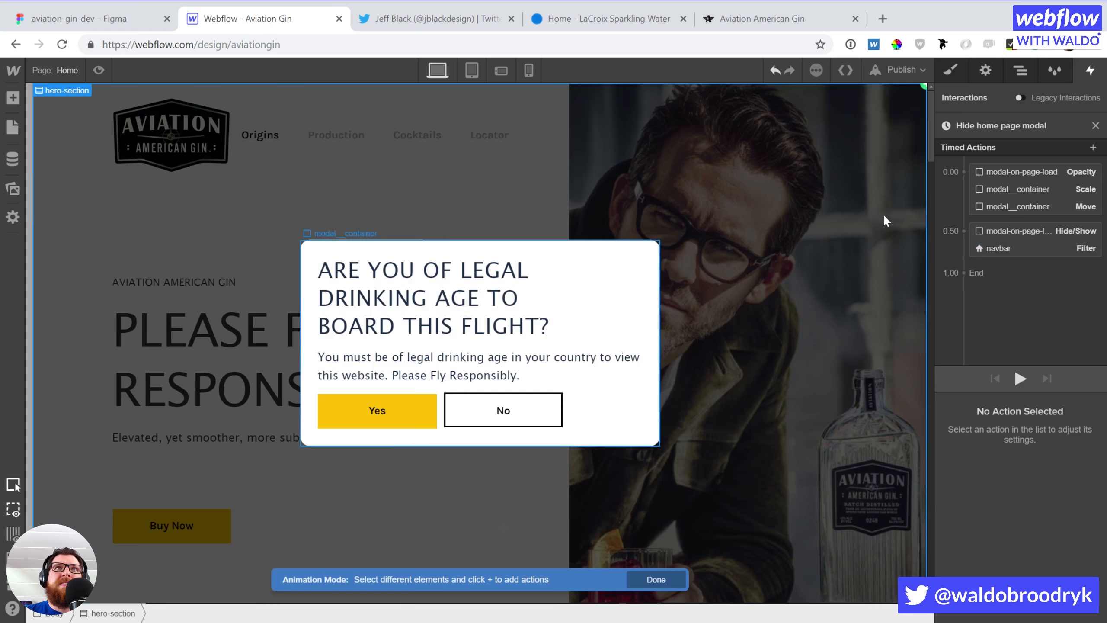
click(1093, 147)
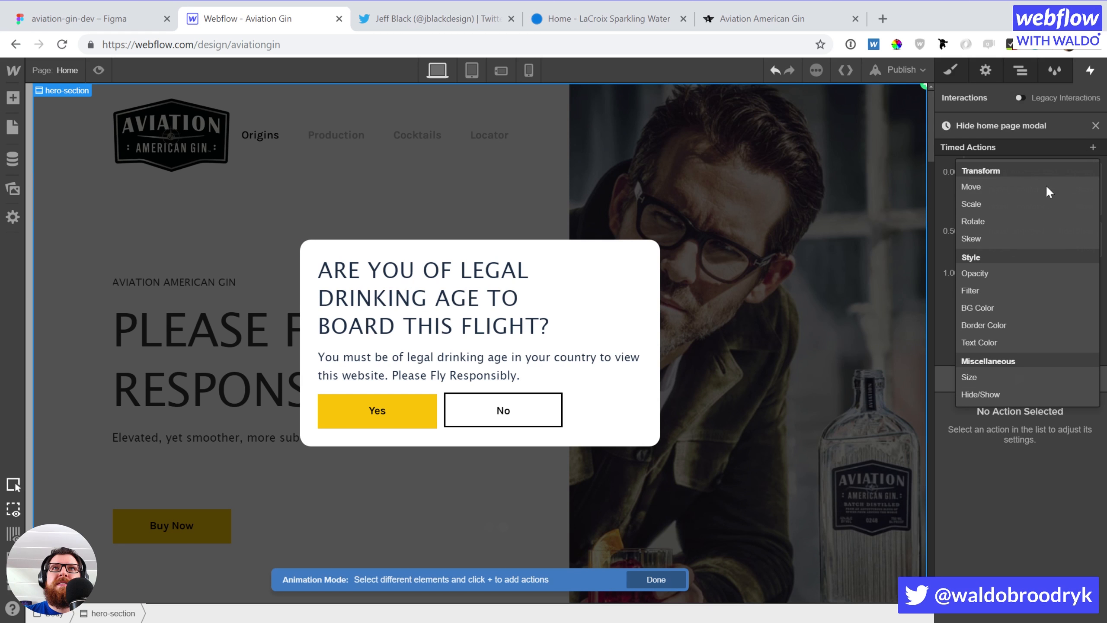
click(1005, 289)
drag(1015, 278, 1024, 247)
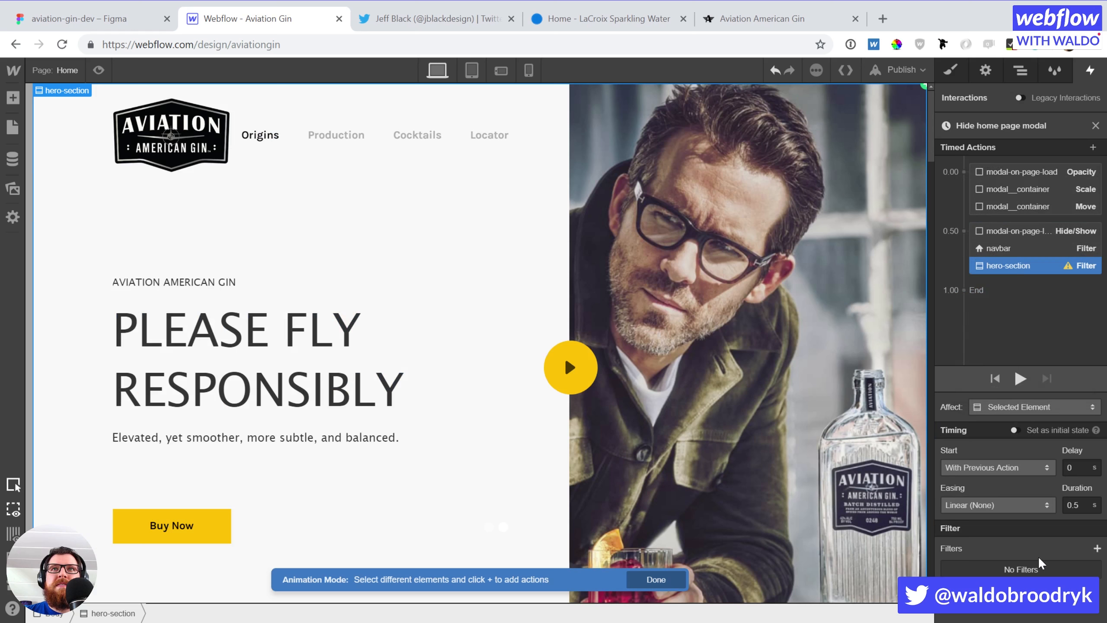
click(1095, 548)
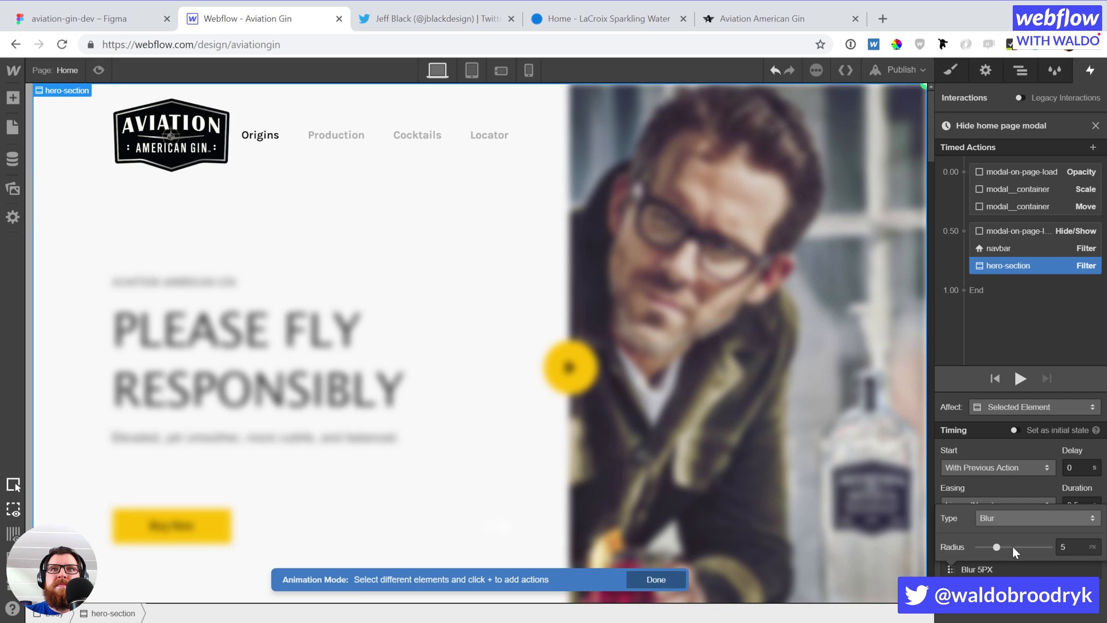
drag(997, 546, 984, 546)
click(987, 574)
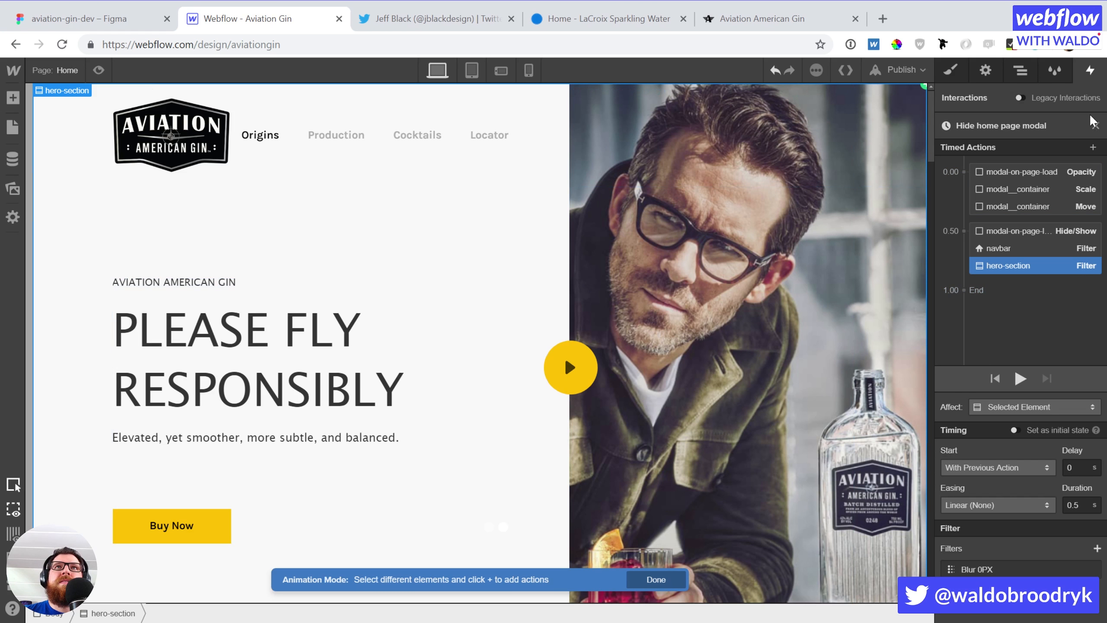
Add a section Filter action at 0.50 with a 0 px Blur, affecting every element of the class
key(z)
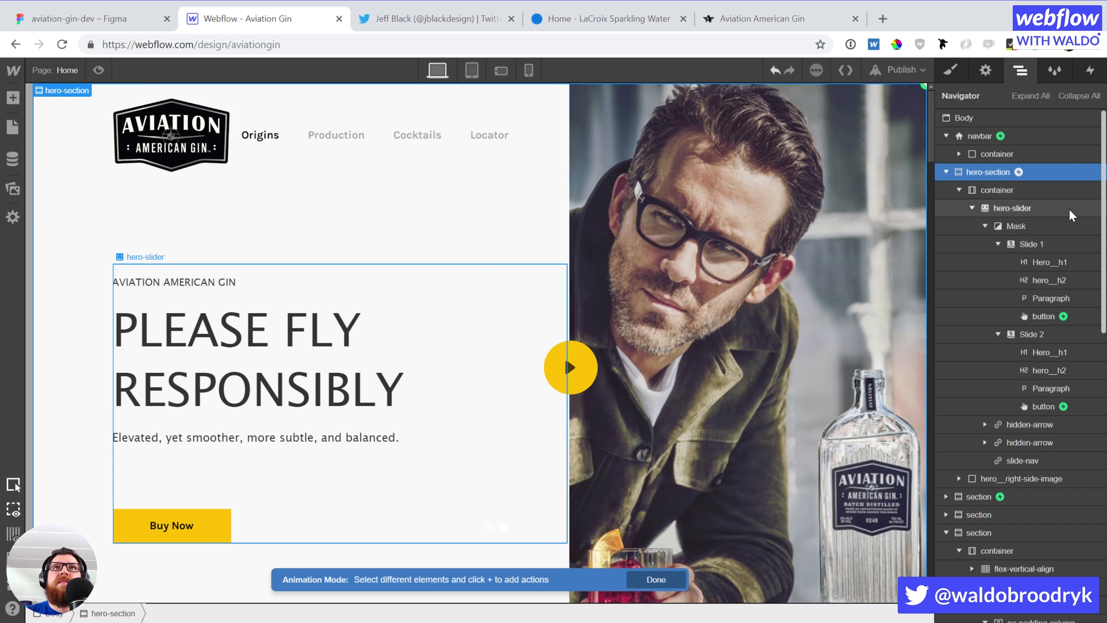
click(1016, 497)
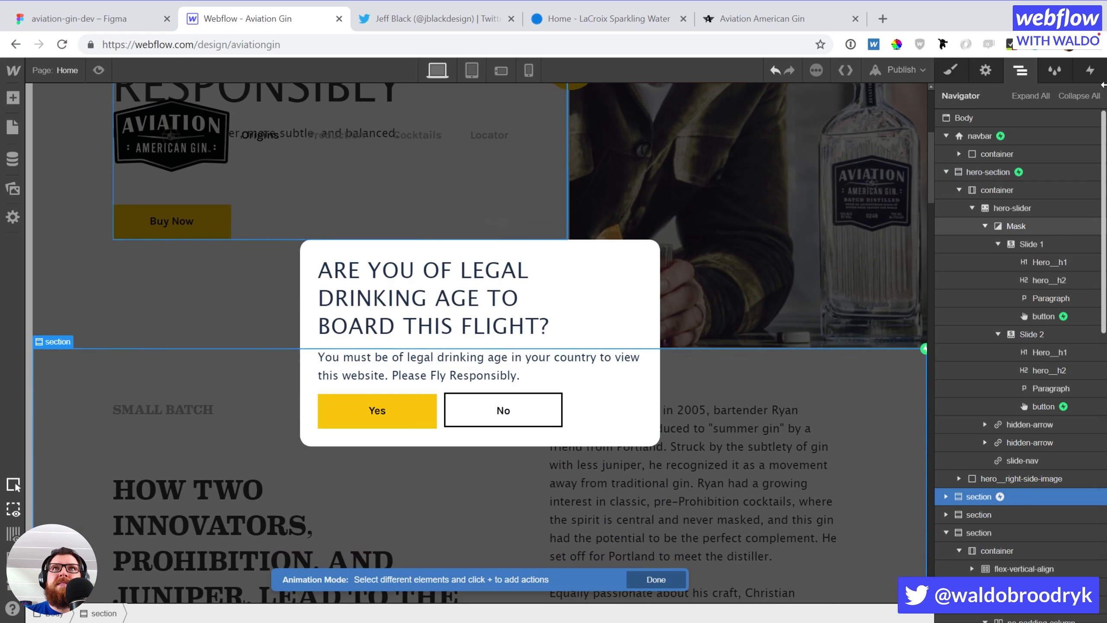
click(1088, 76)
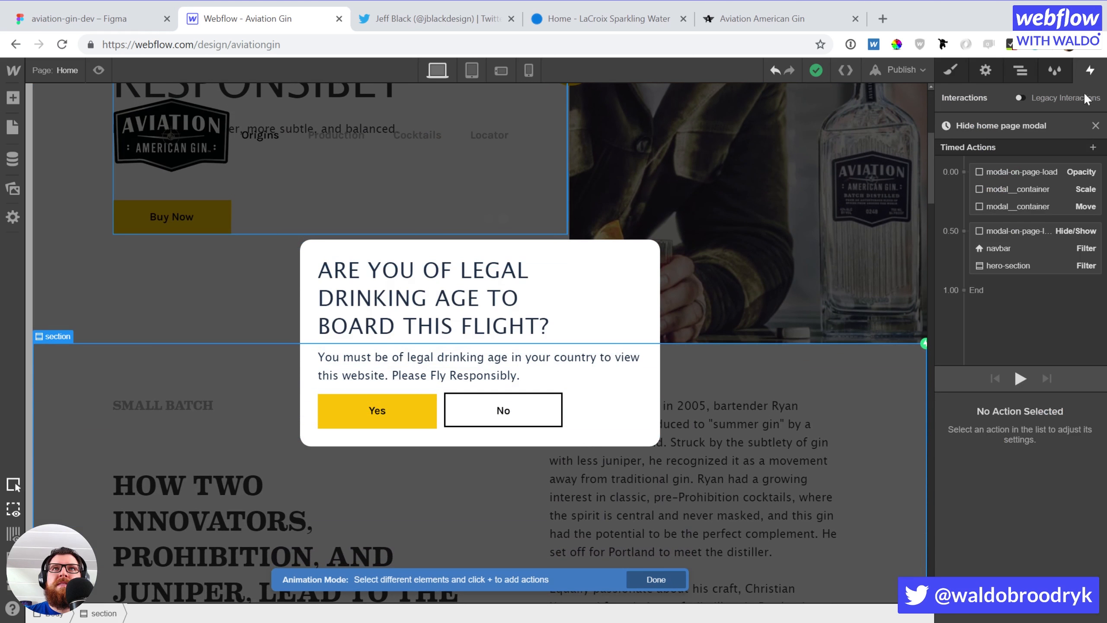
click(1093, 148)
click(989, 289)
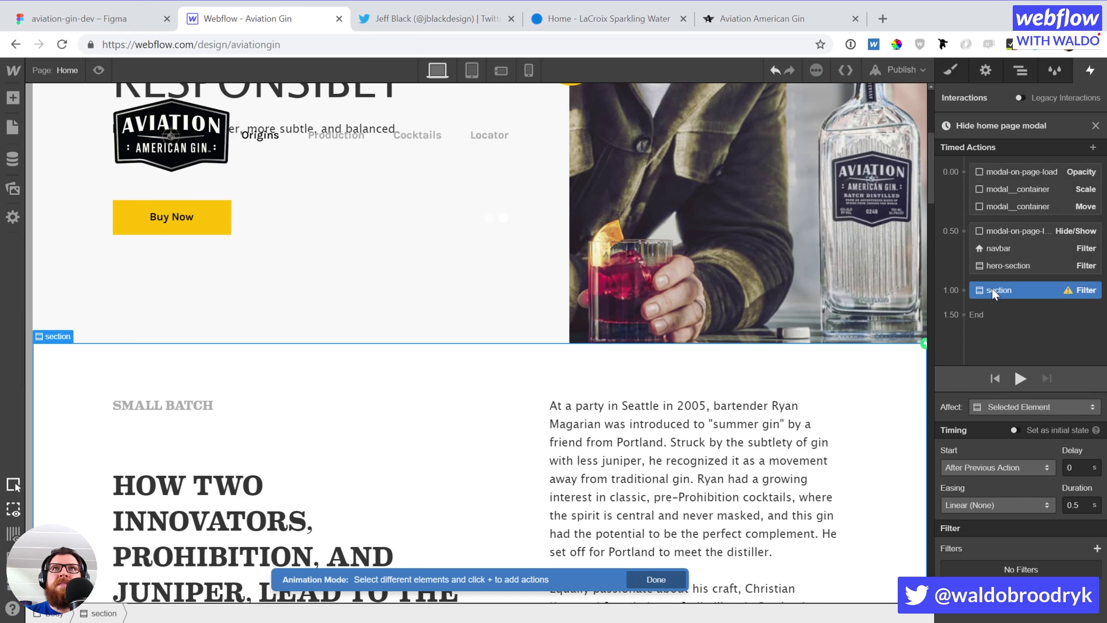
drag(1010, 288, 1012, 261)
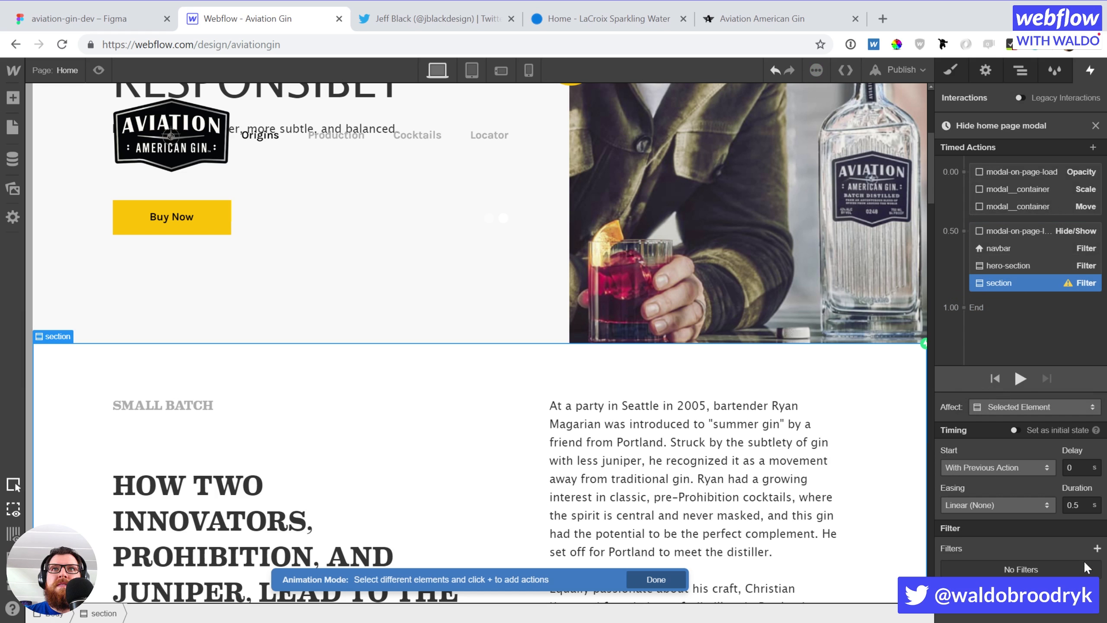
click(1097, 549)
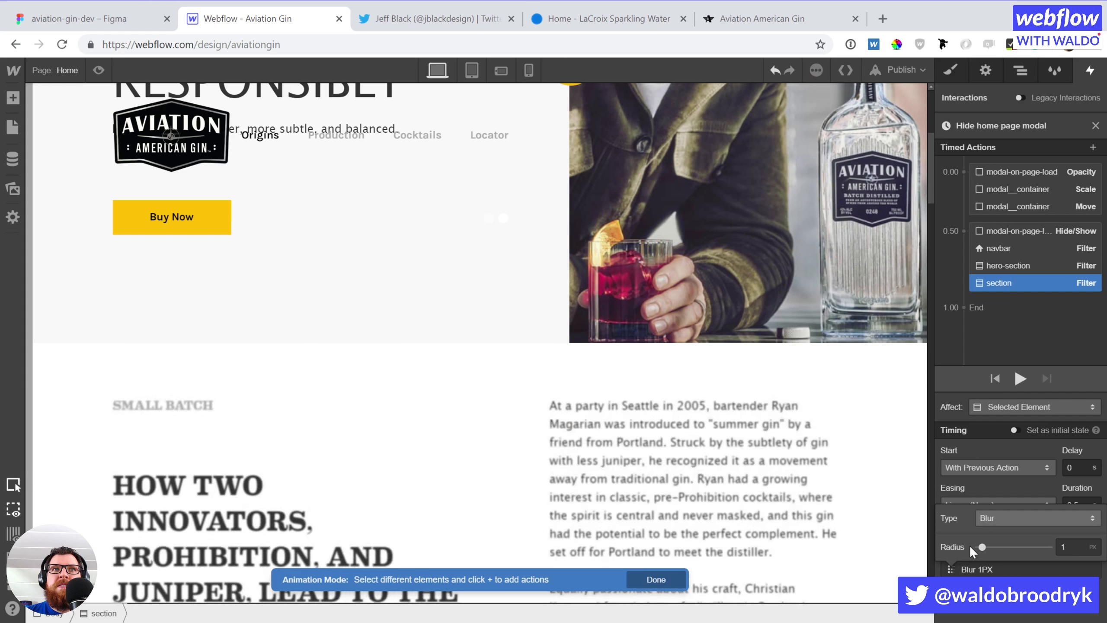
scroll(782, 476, down, 15)
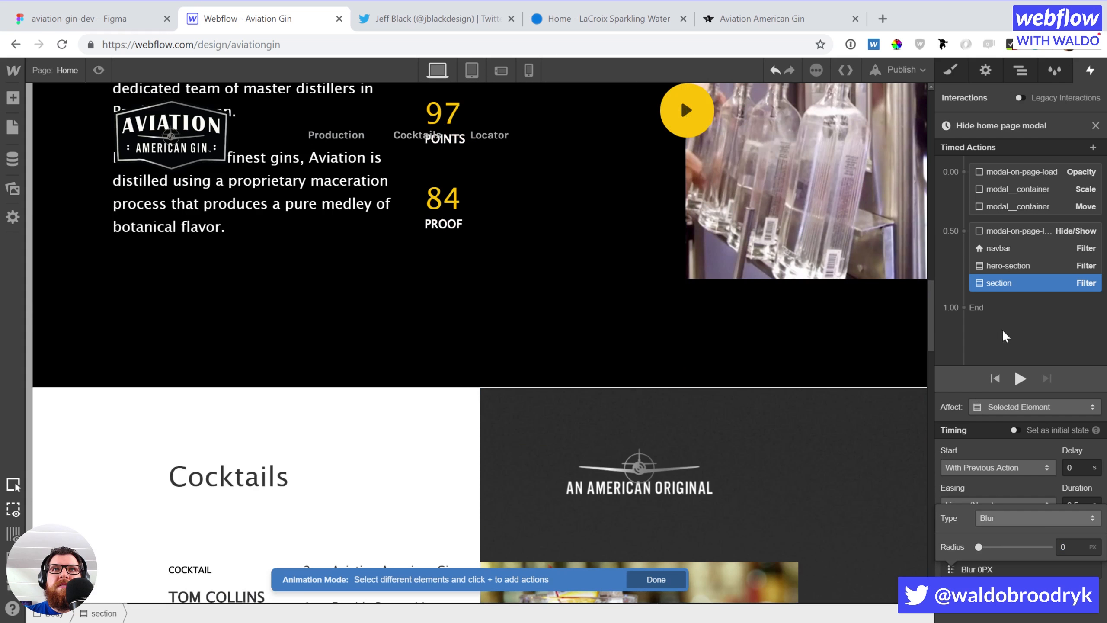
click(1016, 409)
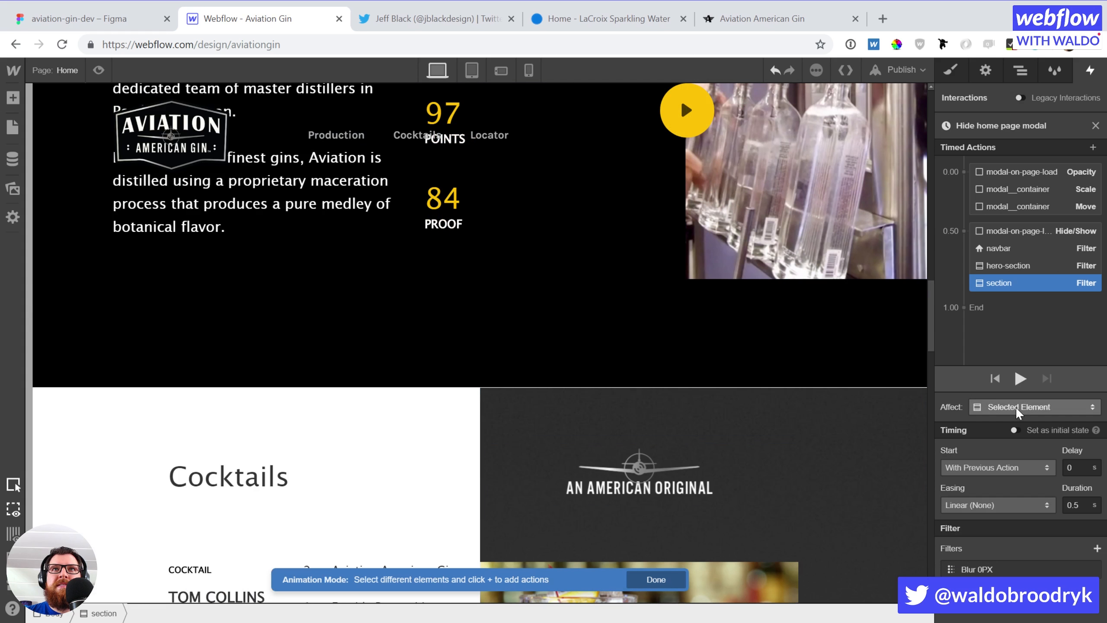
click(1022, 406)
click(1018, 388)
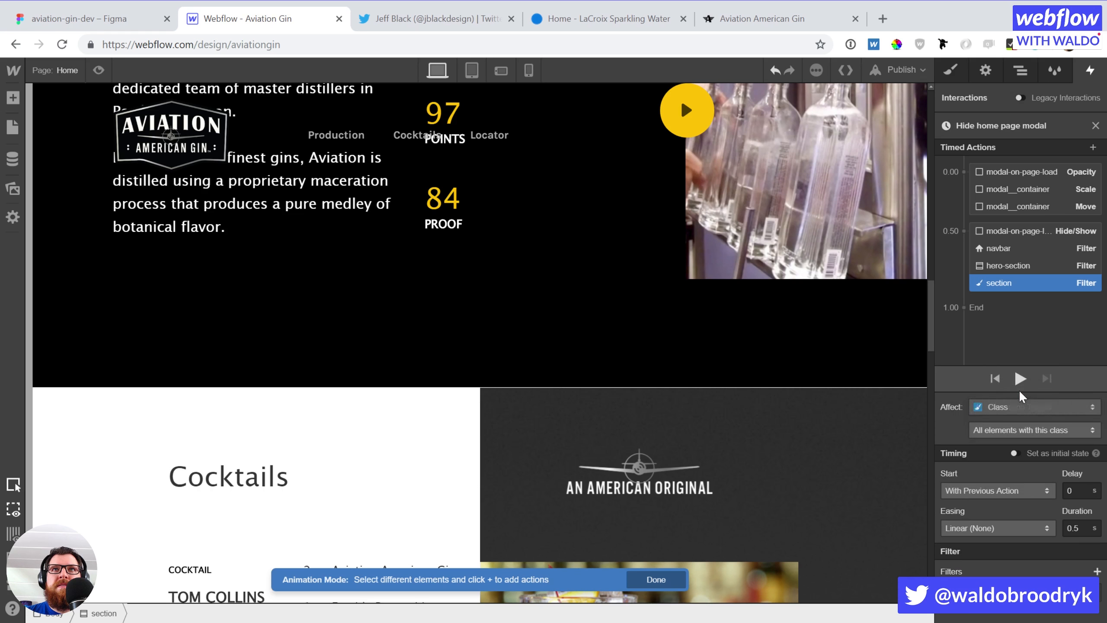
scroll(716, 353, up, 20)
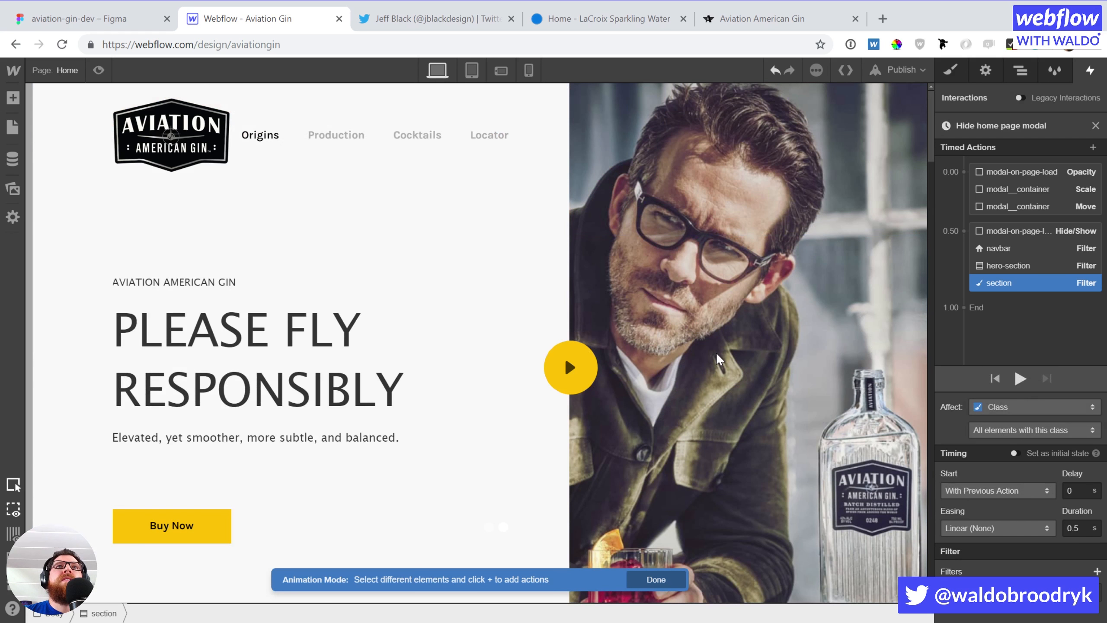
Preview the page, confirm legal age with Yes to dismiss the modal, then exit preview
click(97, 71)
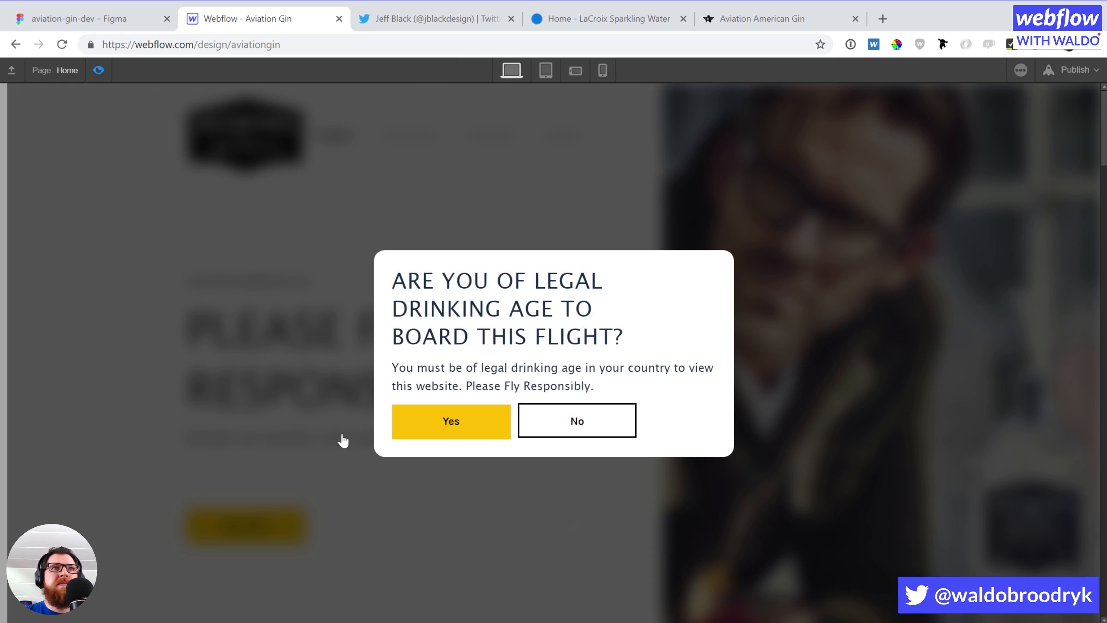
scroll(658, 471, down, 10)
scroll(659, 477, up, 10)
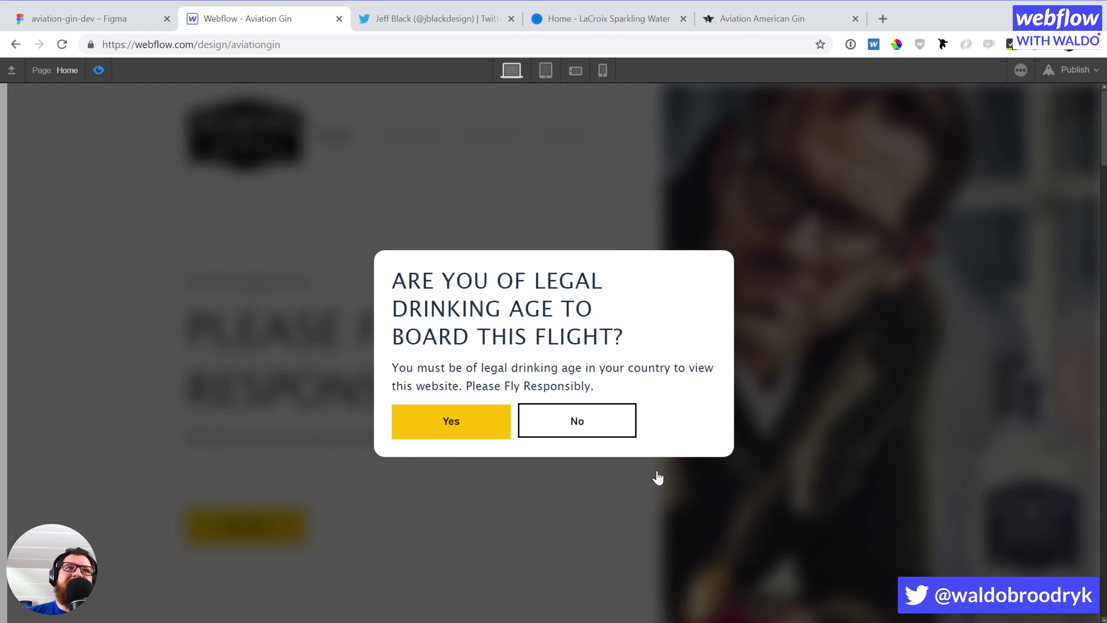
click(418, 424)
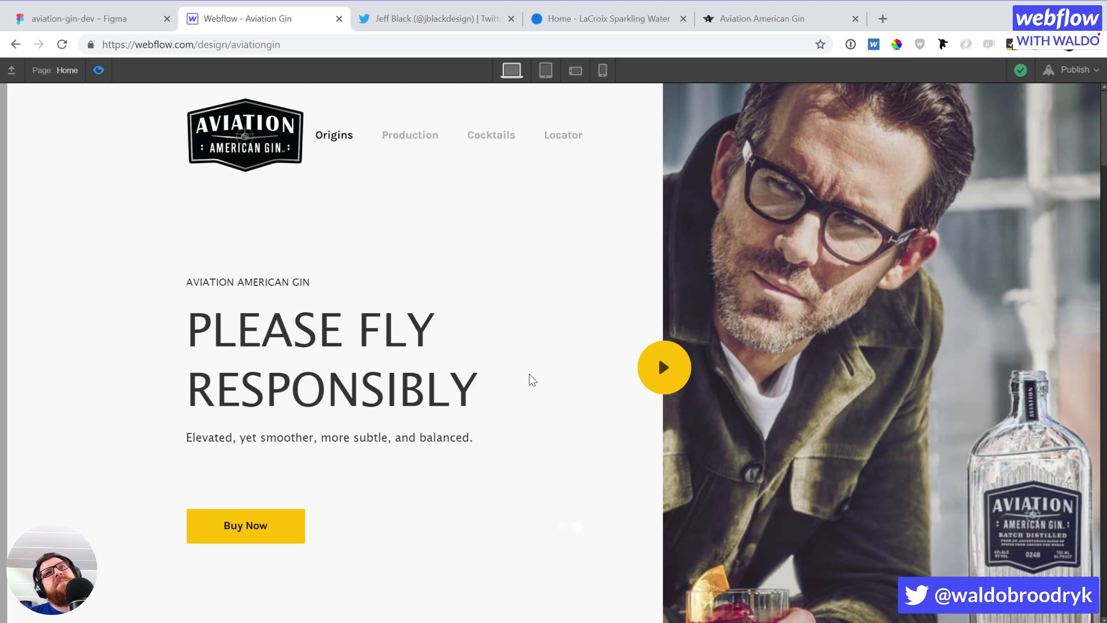
scroll(532, 379, down, 8)
scroll(532, 379, up, 8)
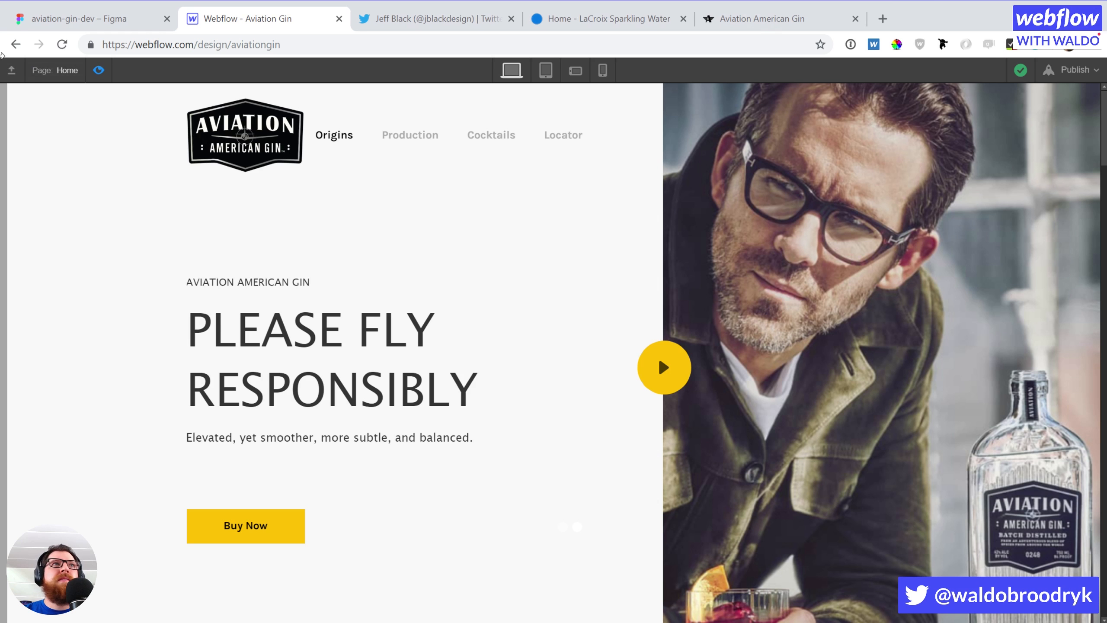
click(99, 70)
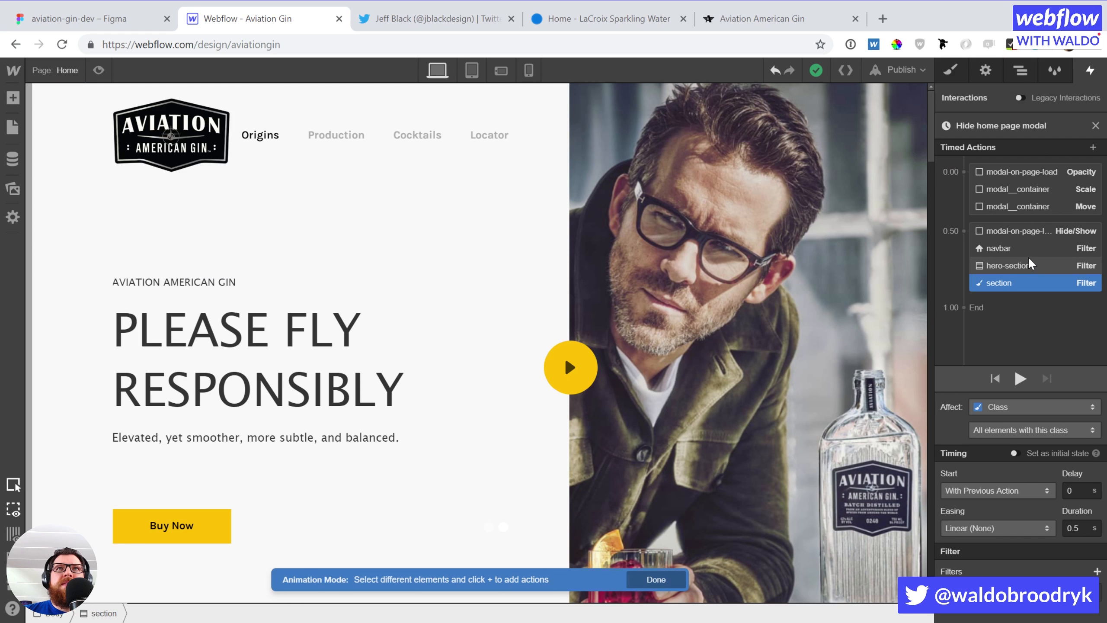
Select the Yes button and show the page's element tree
scroll(313, 355, down, 10)
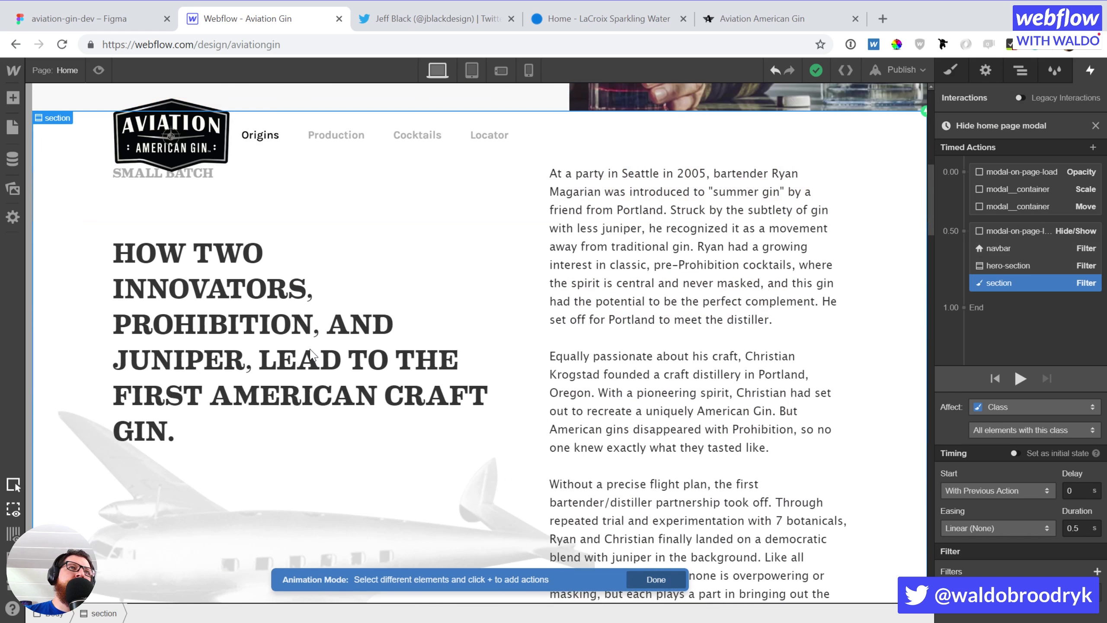
scroll(184, 357, up, 5)
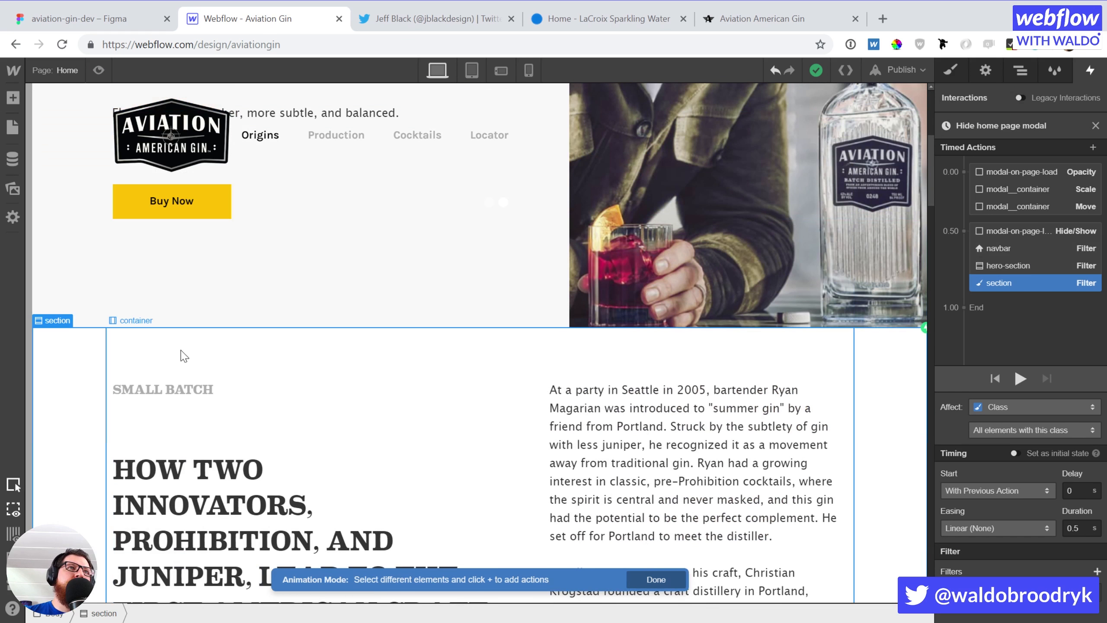
click(187, 390)
click(1095, 126)
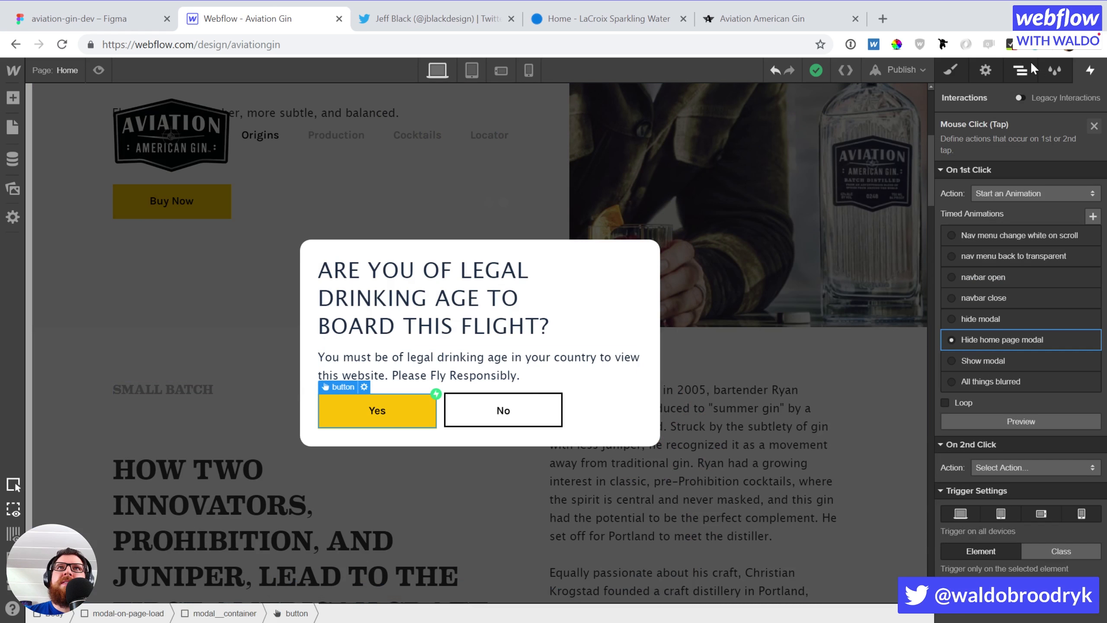
click(1019, 71)
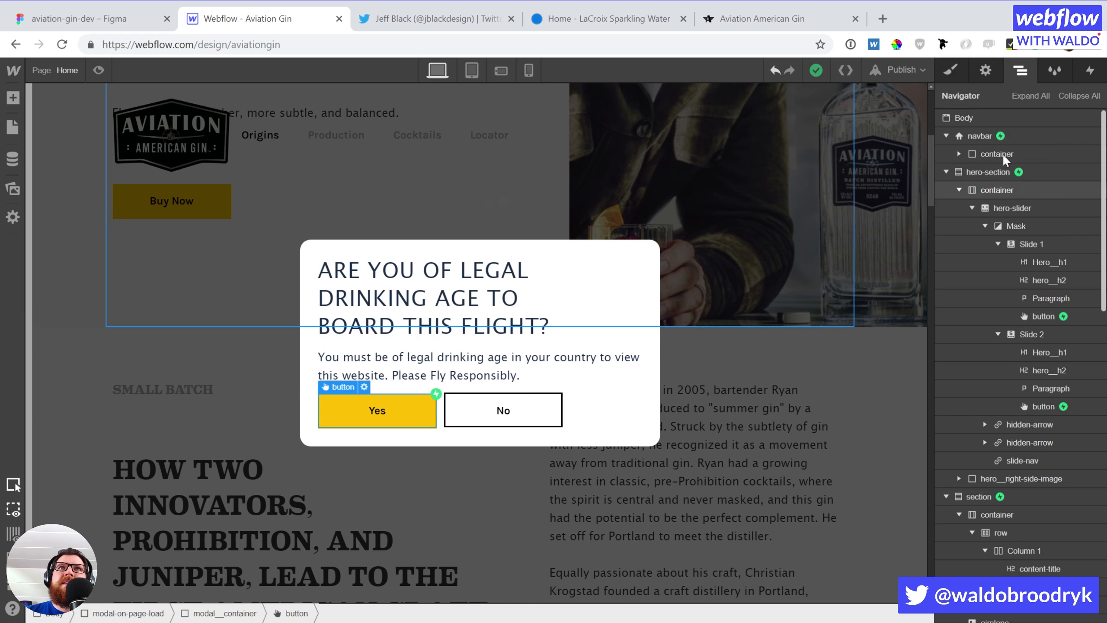
Collapse the Navigator and set modal-on-page-load's Display to None
click(1083, 96)
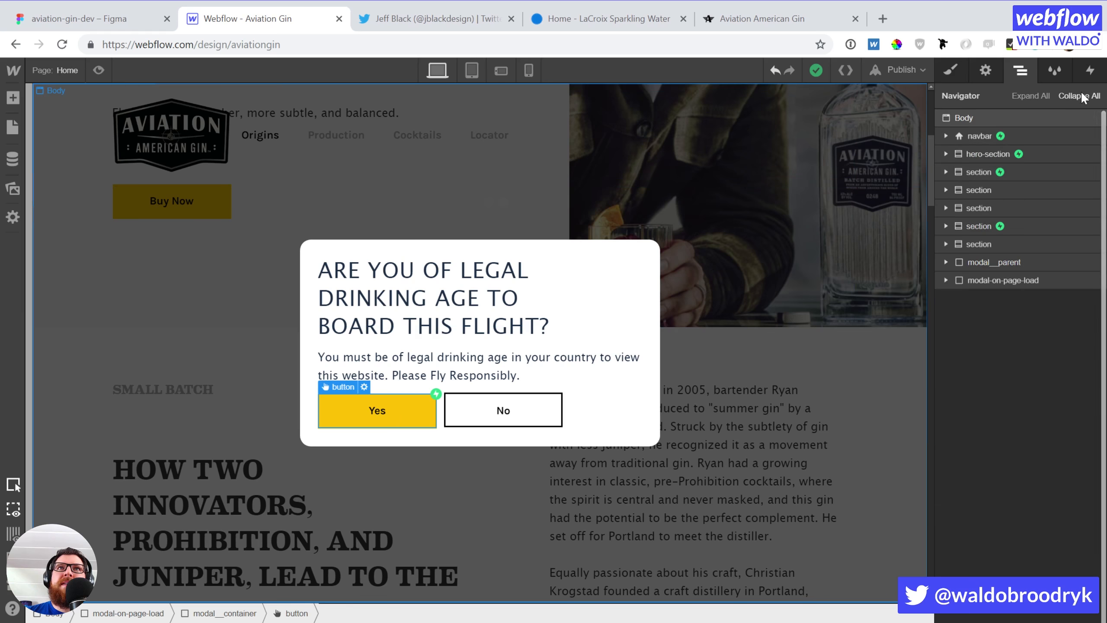
click(971, 280)
click(951, 69)
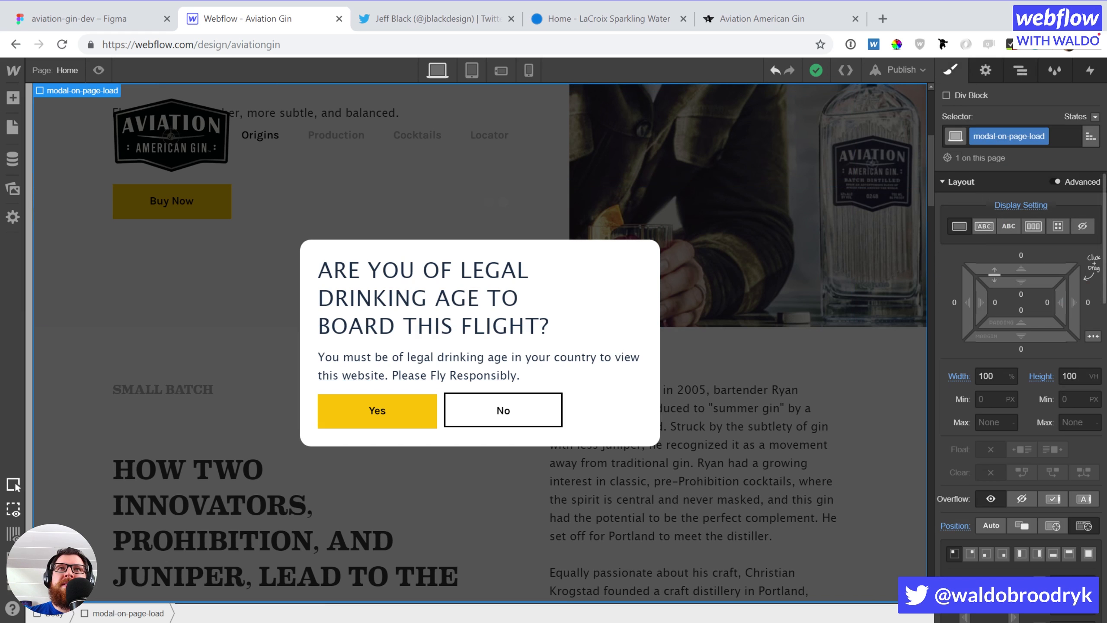
click(1085, 230)
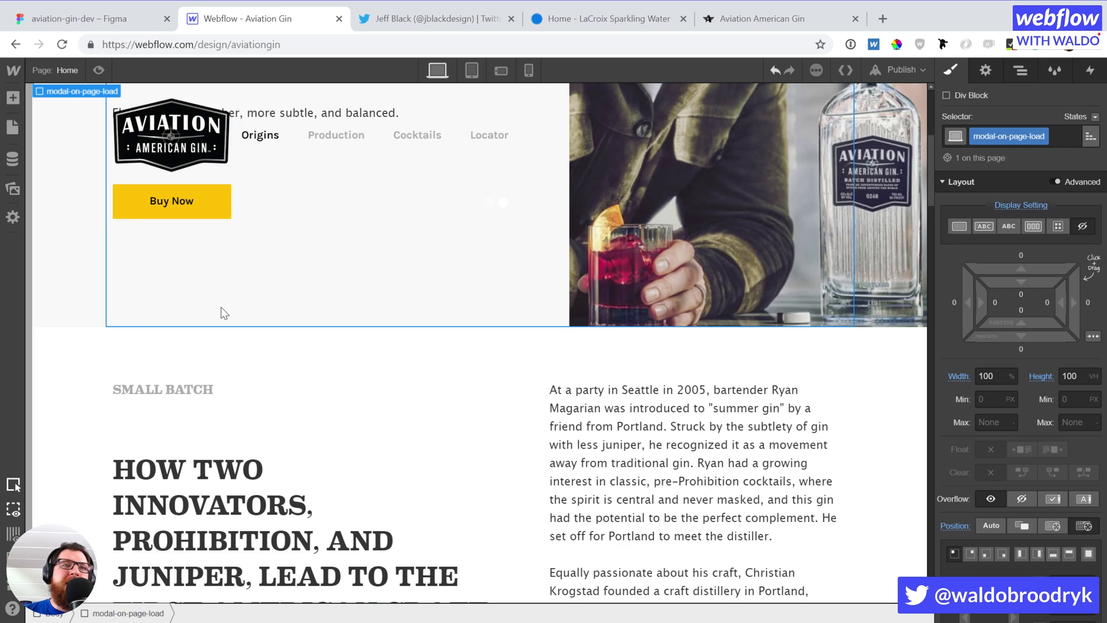
scroll(289, 390, down, 20)
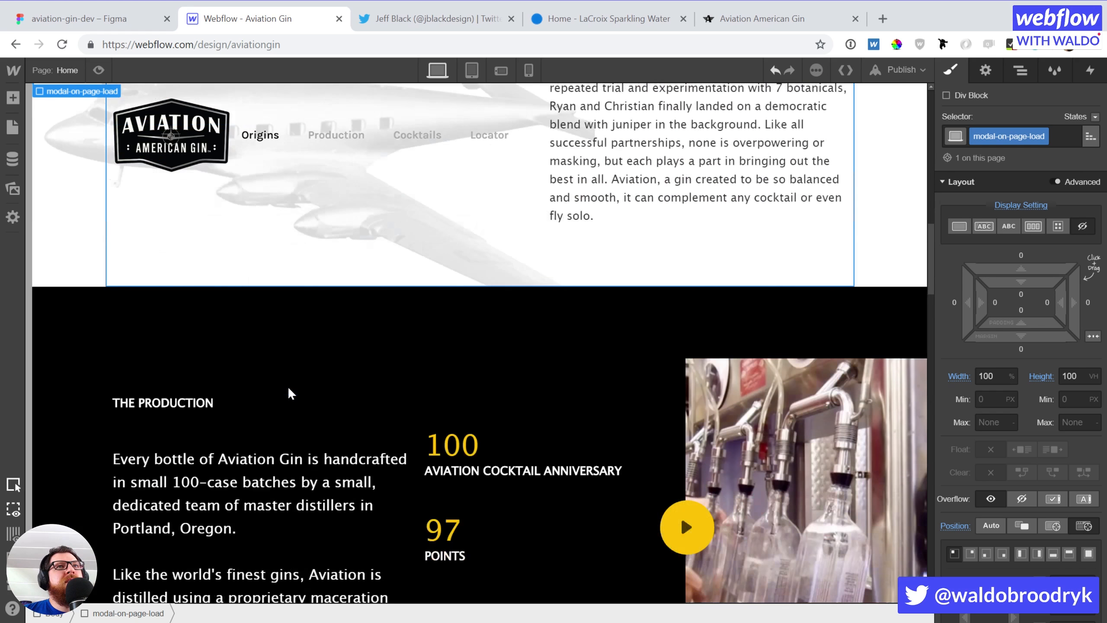
scroll(287, 385, up, 5)
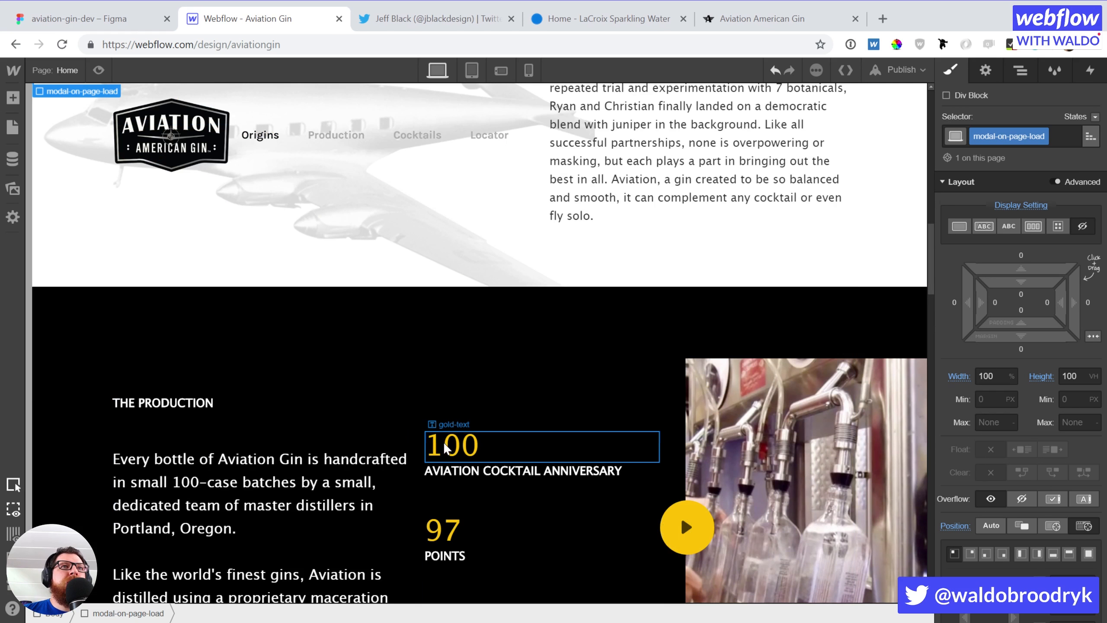
Select the gold 100 and 97 stat numbers on the canvas
click(442, 441)
scroll(476, 369, down, 2)
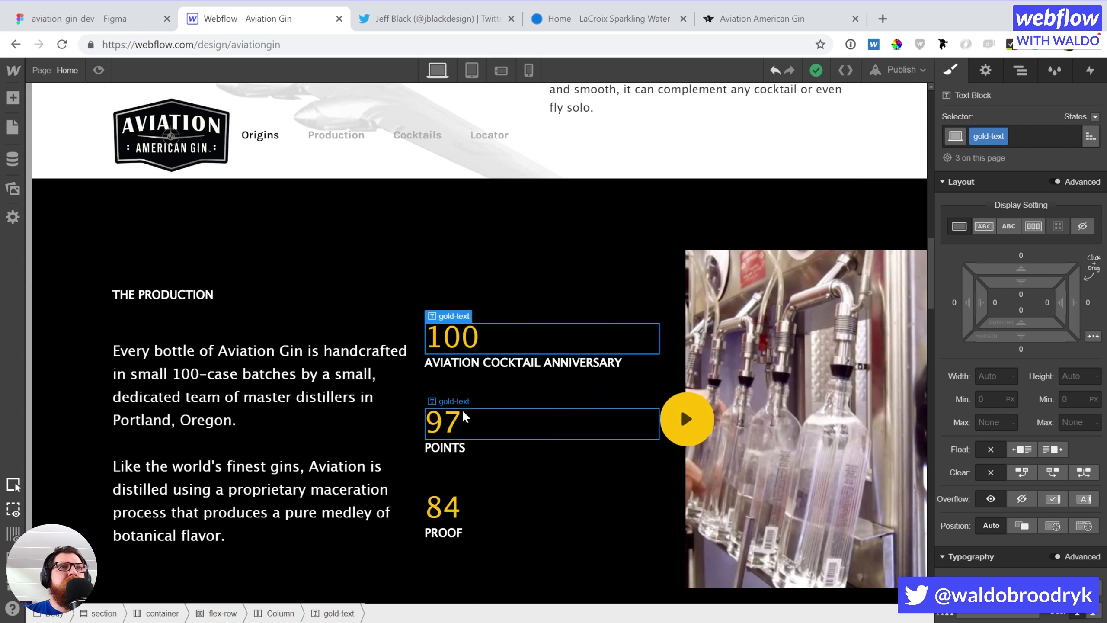
click(459, 424)
click(456, 340)
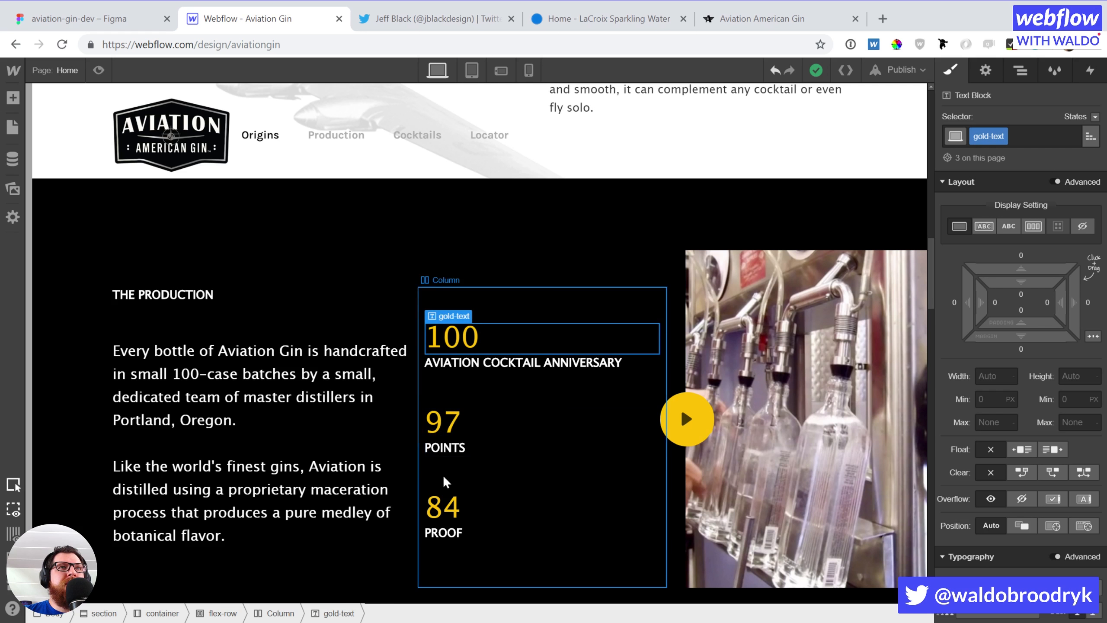
scroll(473, 454, up, 2)
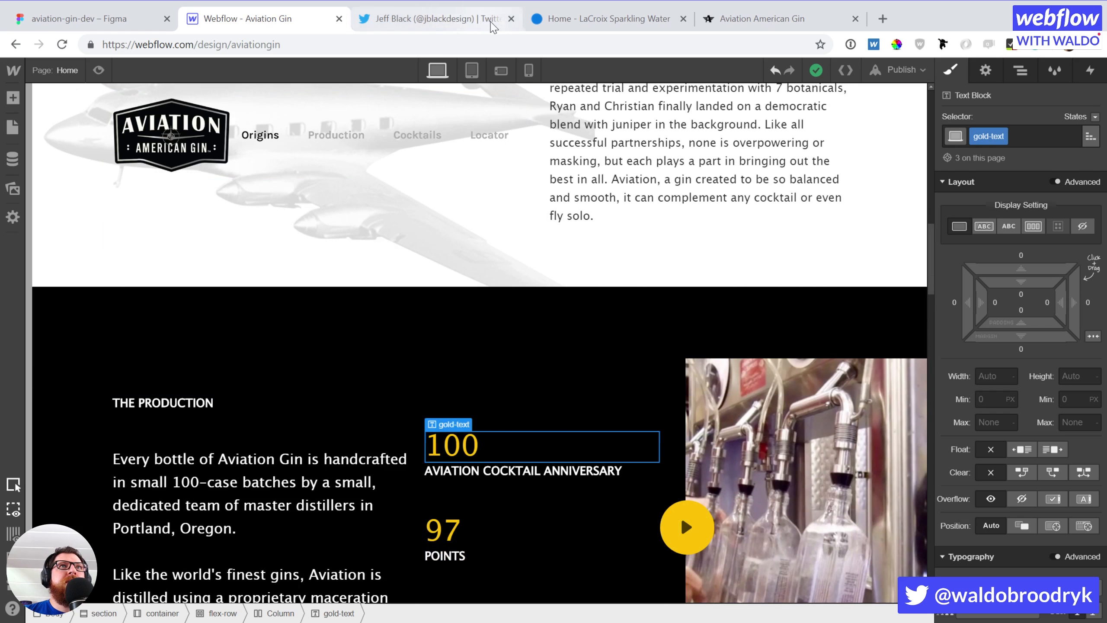
Load webflow.com/dashboard in the former Twitter tab, then return to the Aviation Gin Designer
click(459, 19)
triple_click(449, 48)
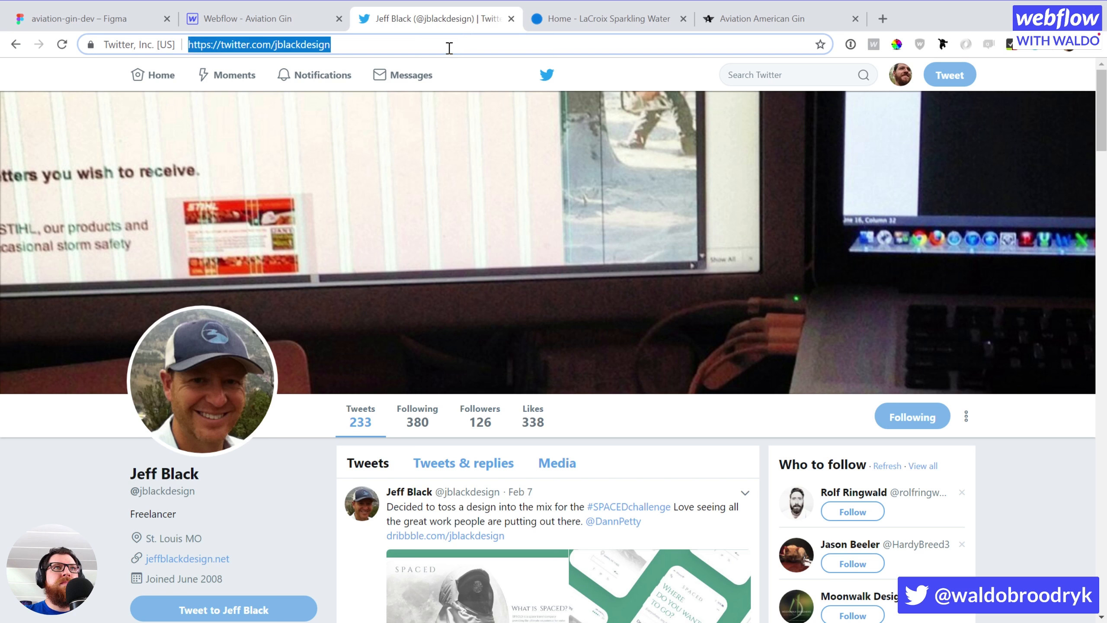
text(we)
key(Return)
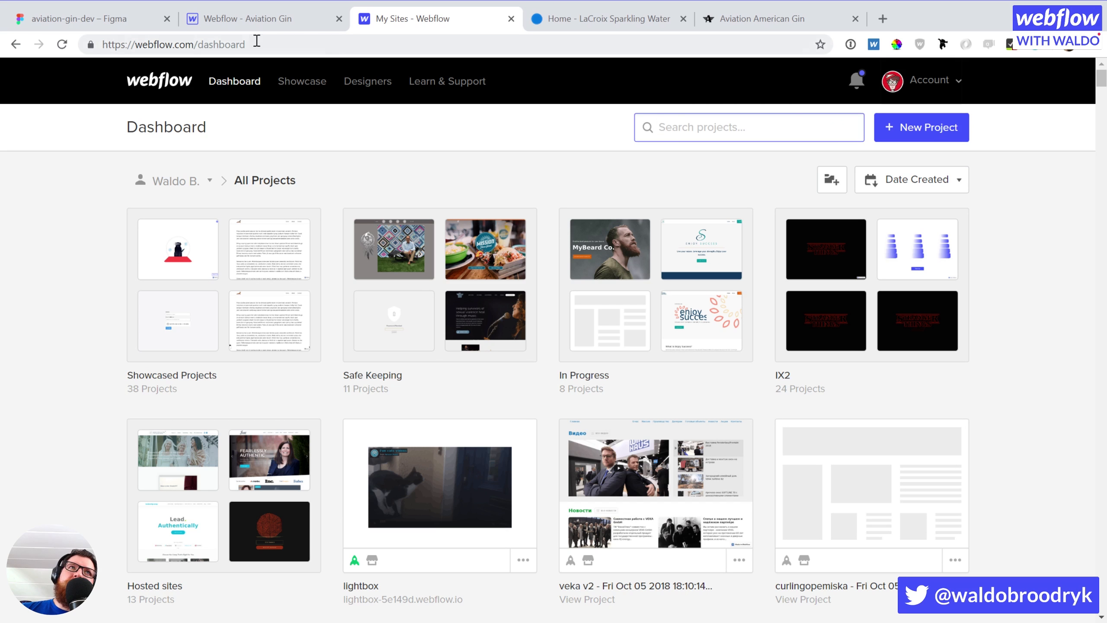
click(259, 26)
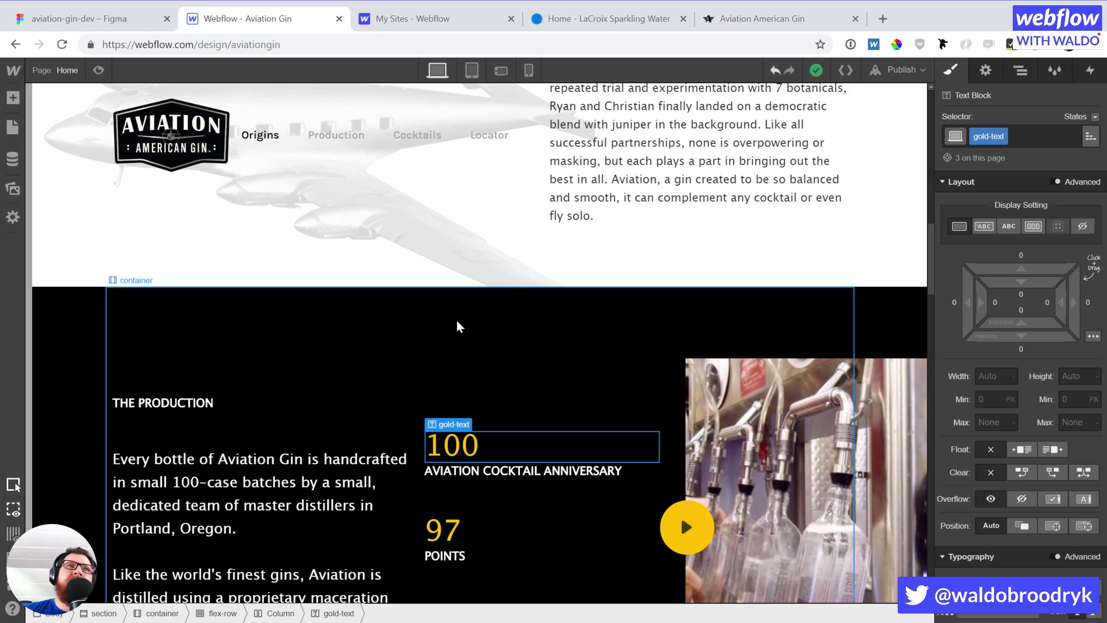
Select the Production section, the video play icon and the AVIATION AMERICAN GIN heading
scroll(471, 317, down, 4)
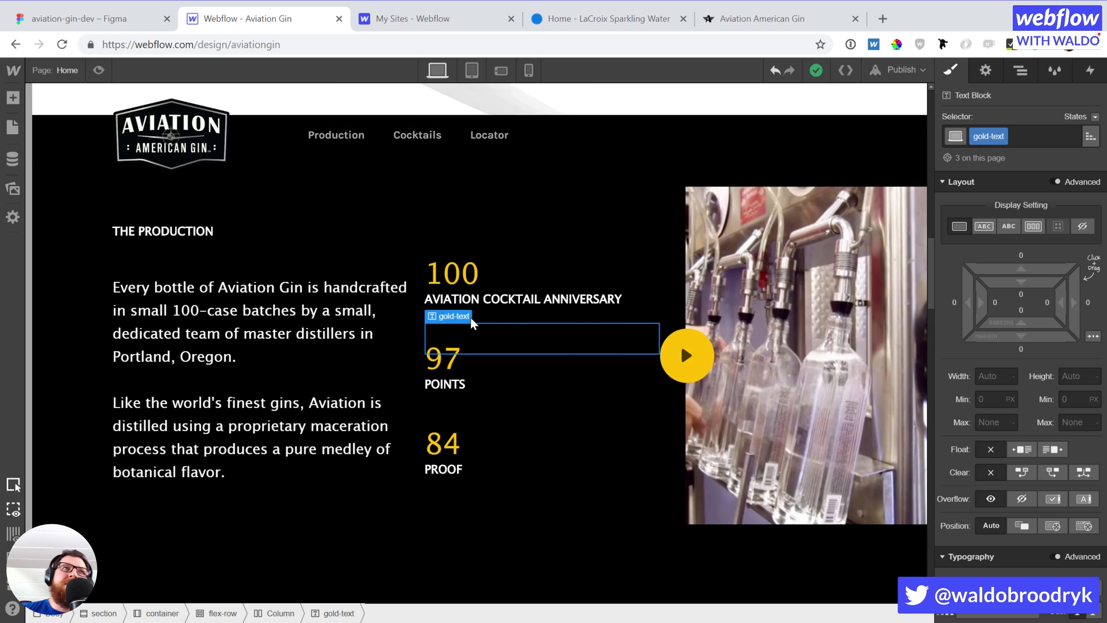
scroll(471, 317, up, 5)
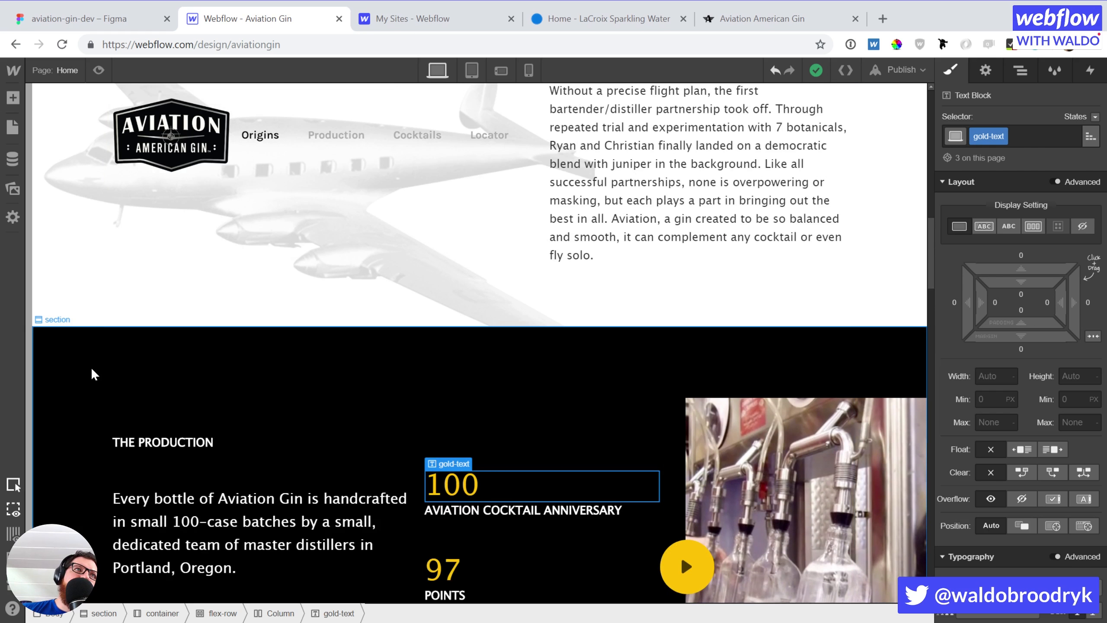
click(94, 374)
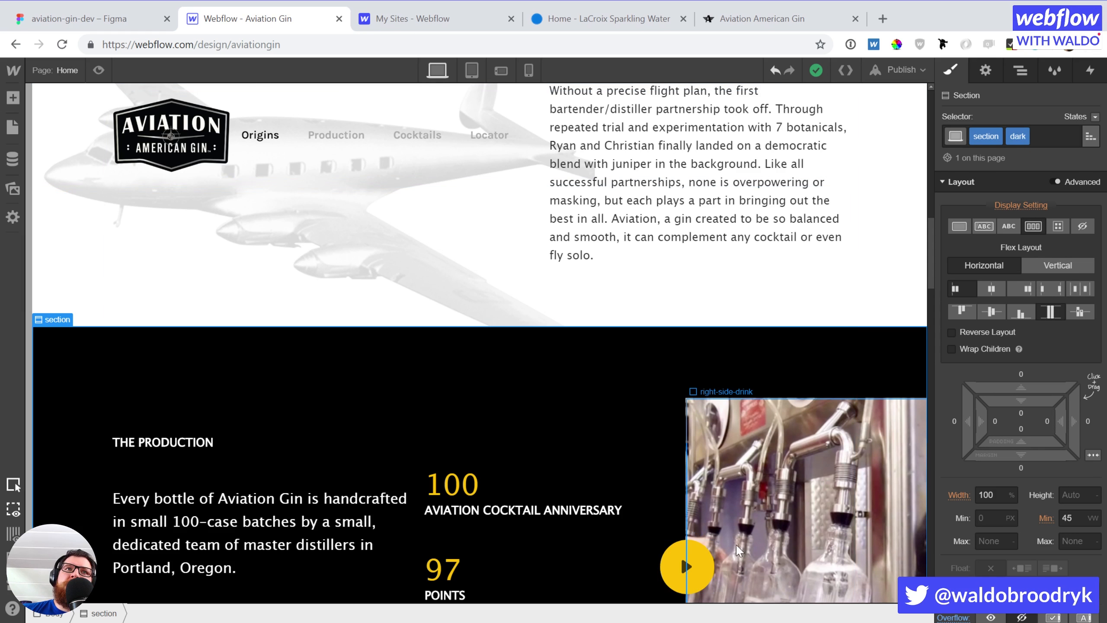
click(680, 553)
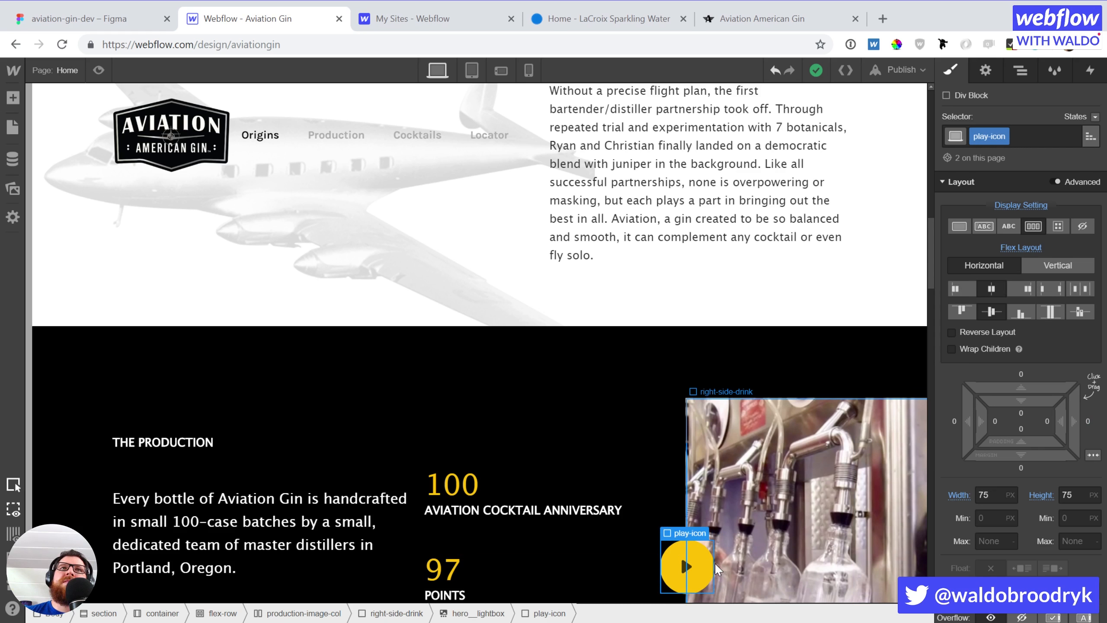
scroll(755, 456, down, 5)
scroll(756, 455, up, 10)
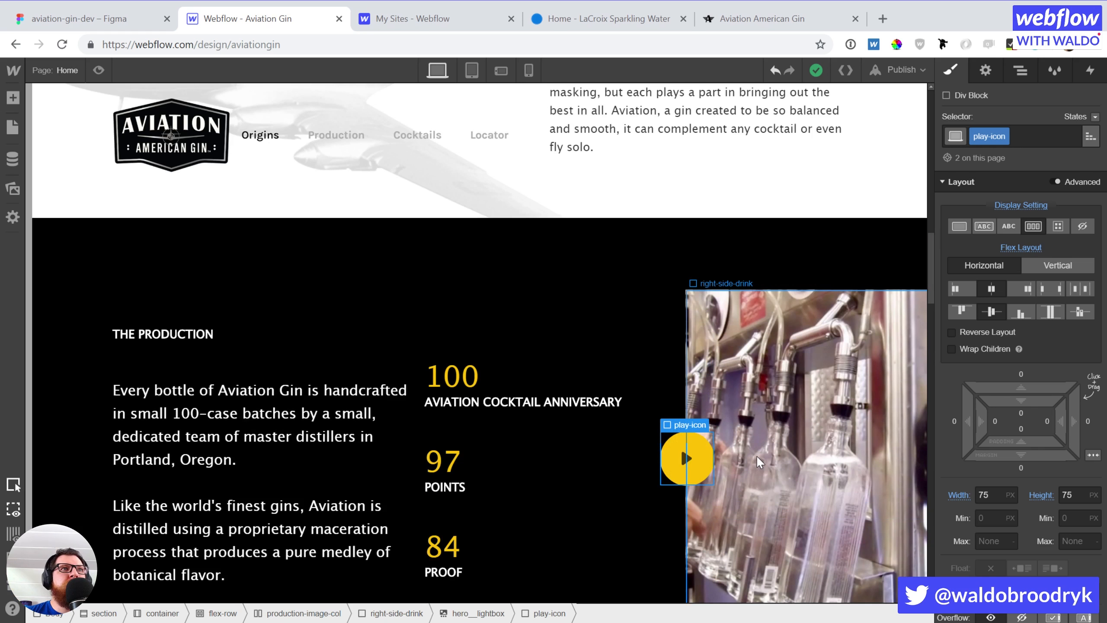
scroll(733, 445, up, 7)
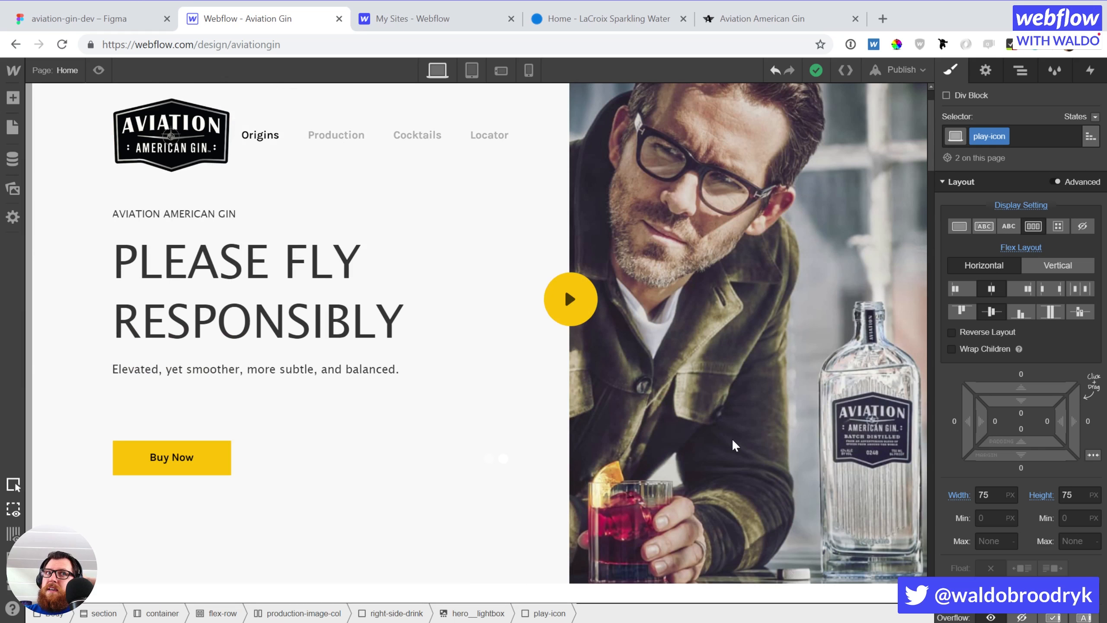
scroll(140, 288, up, 2)
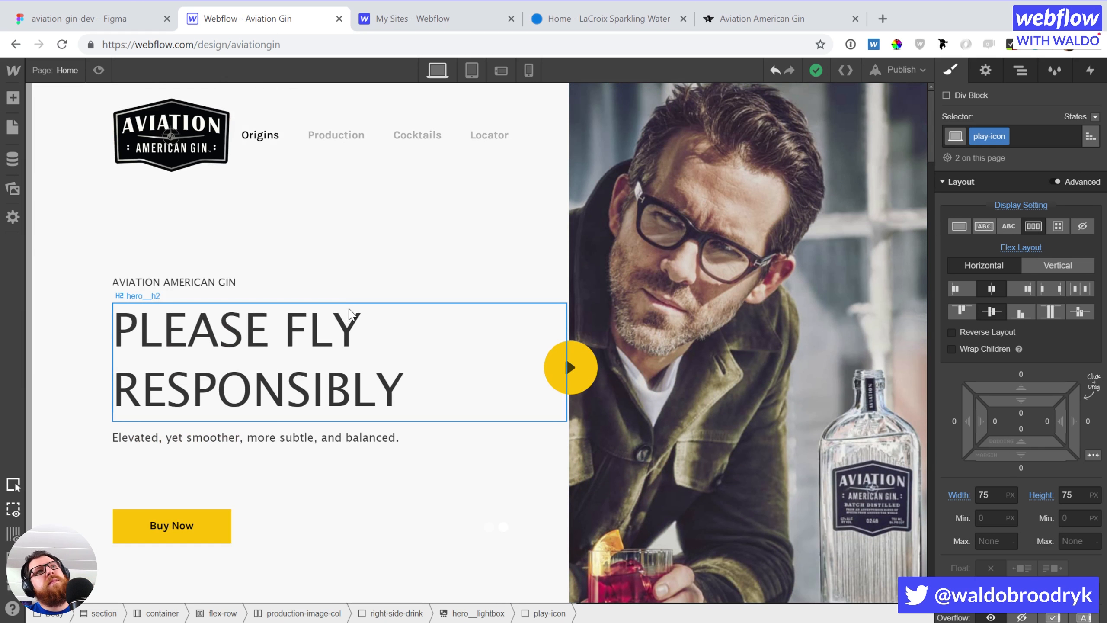
click(147, 286)
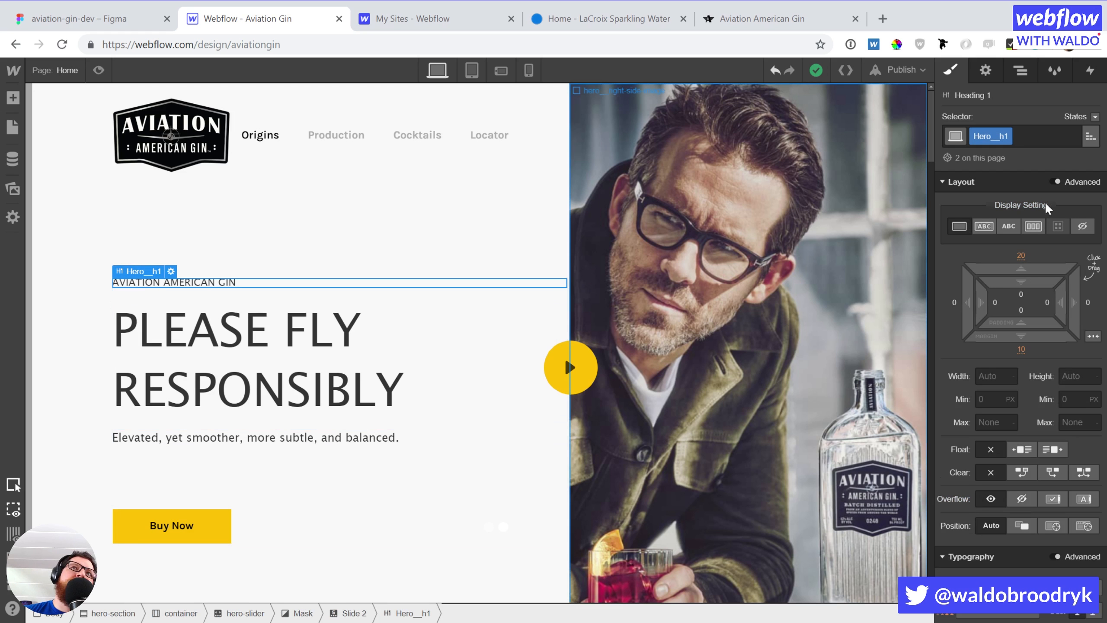
Expand modal-on-page-load in the Navigator, select its button and view its interactions
click(1024, 71)
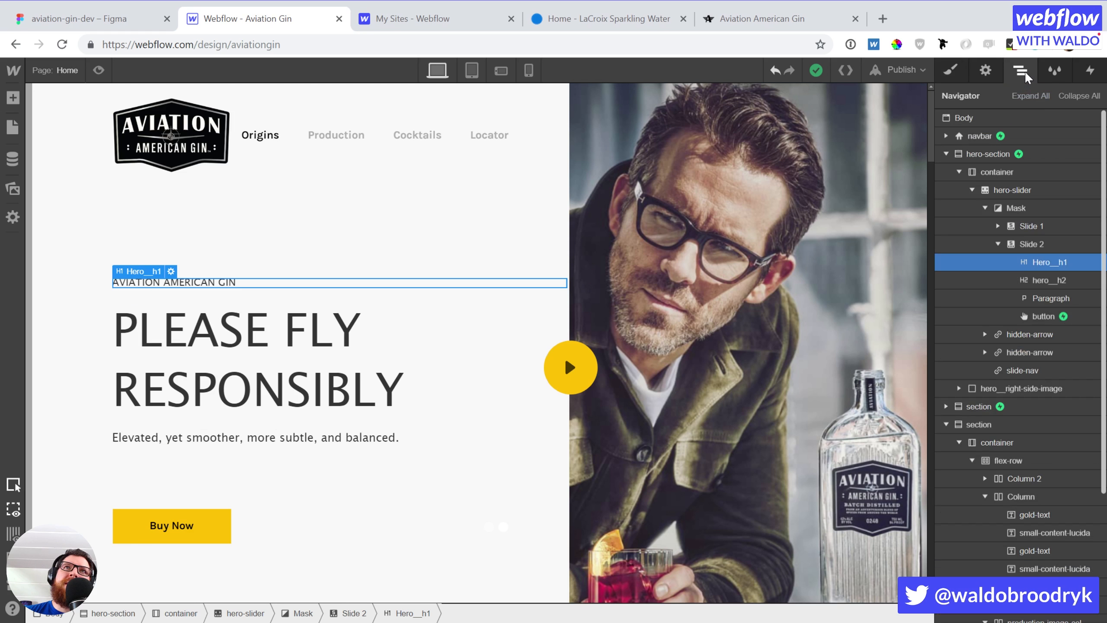
scroll(1028, 495, down, 6)
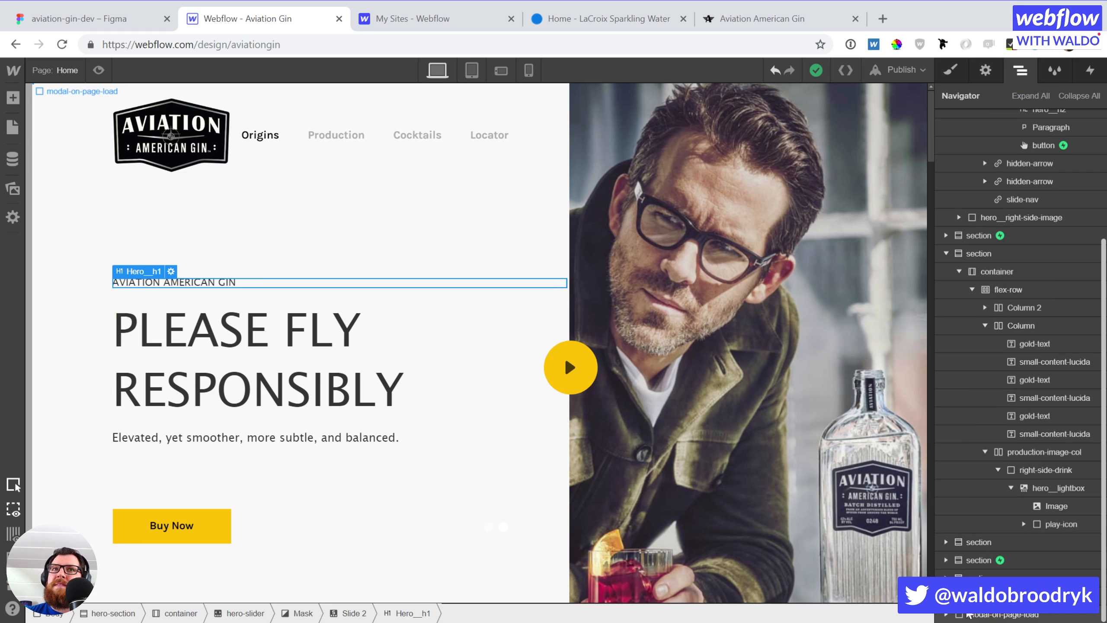
click(944, 614)
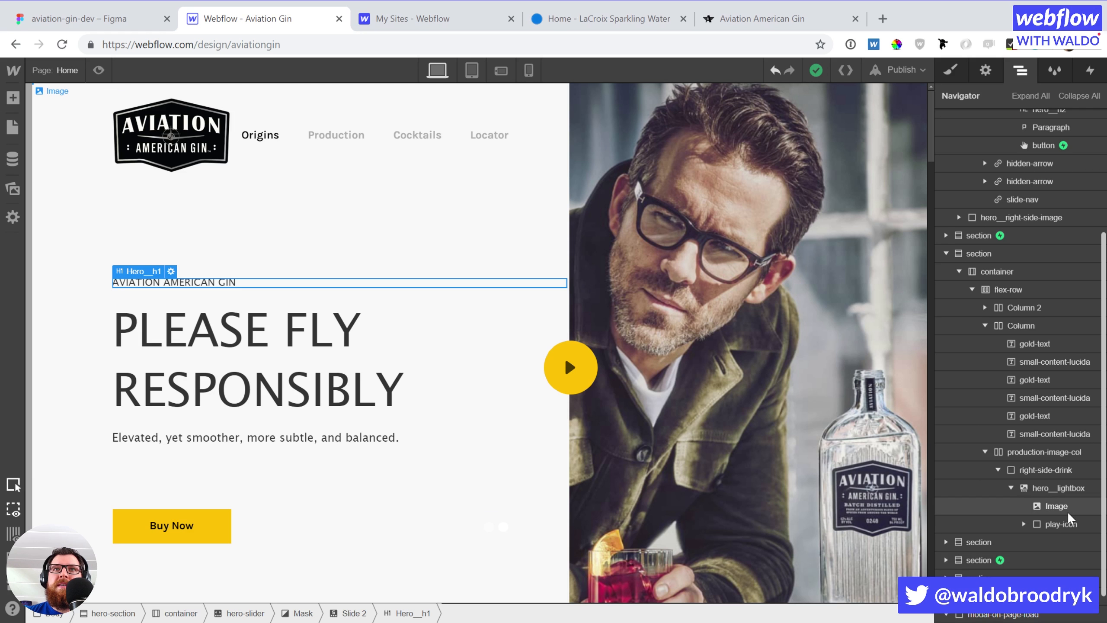
scroll(1067, 512, up, 2)
scroll(1044, 544, down, 3)
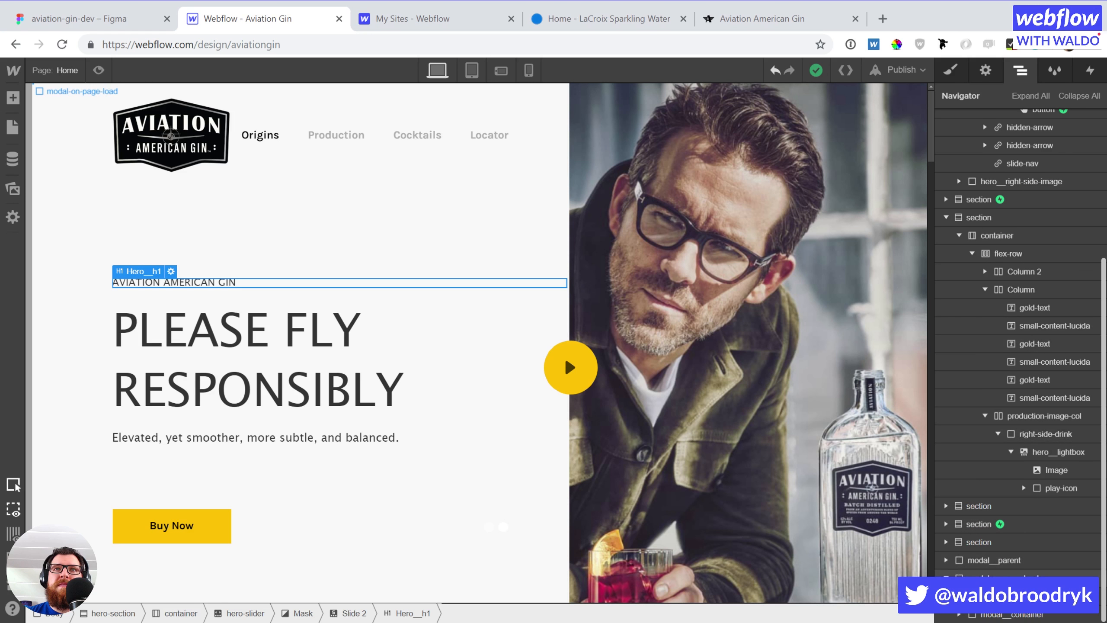
scroll(999, 531, down, 2)
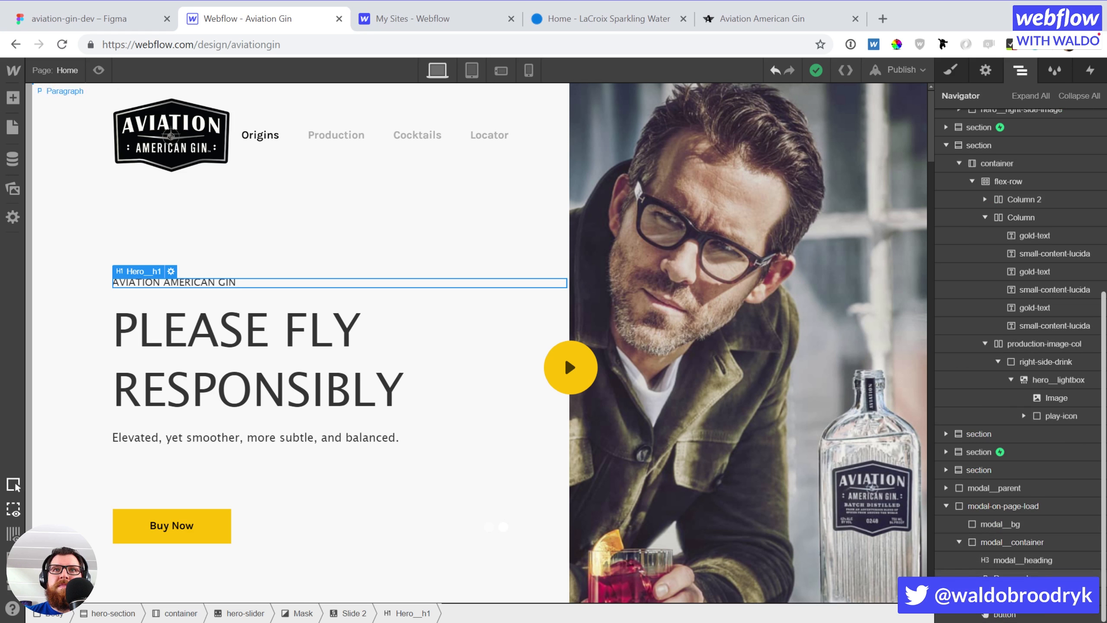
click(1002, 612)
click(1091, 70)
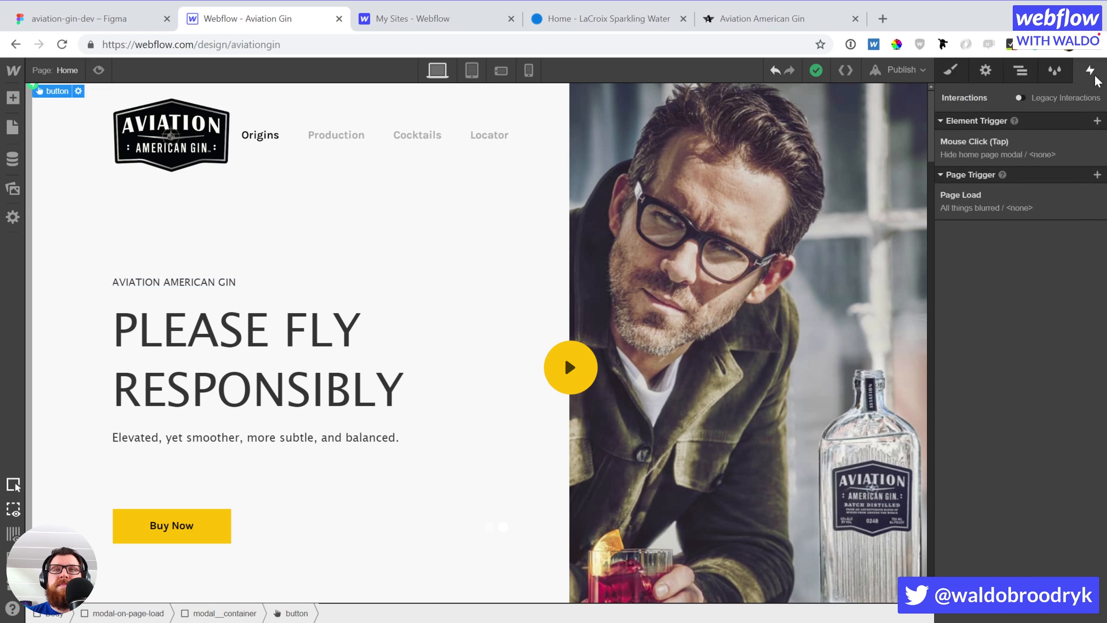
Open the Hide home page modal animation from the button's click trigger
click(1000, 150)
click(1014, 336)
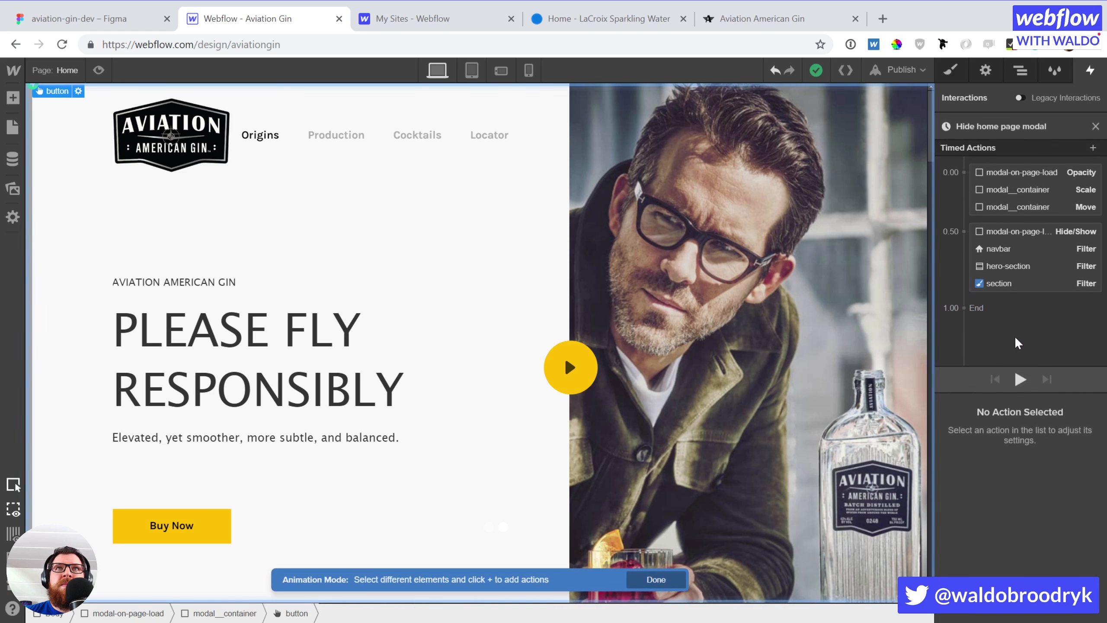
click(1018, 282)
scroll(569, 286, up, 6)
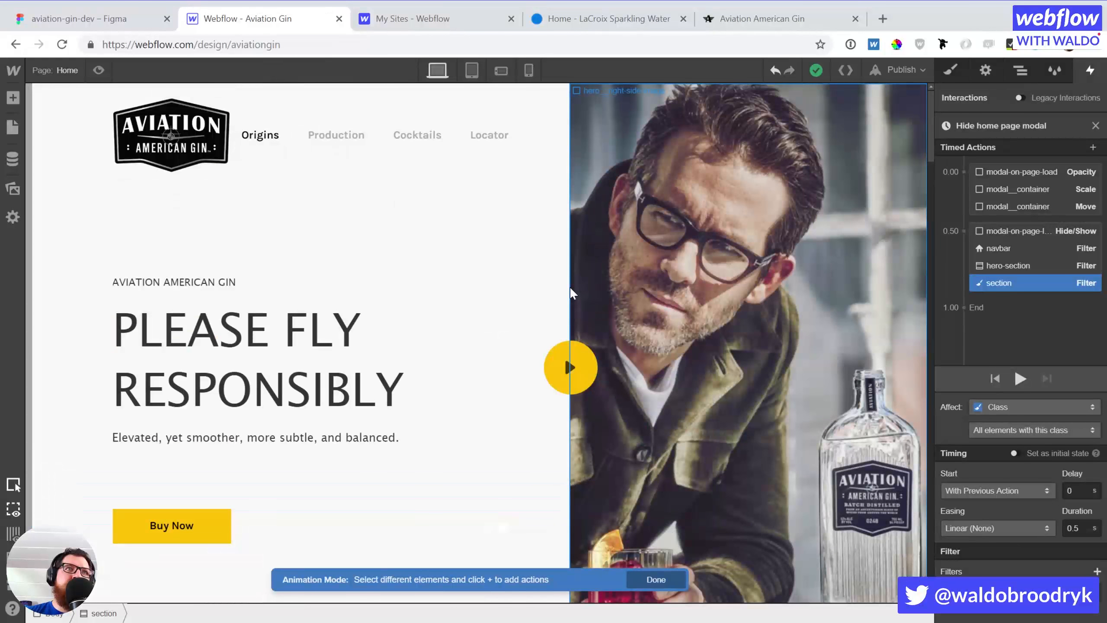
Add a Move action on the AVIATION AMERICAN GIN heading at 0.00 with a 25px Y offset
click(207, 288)
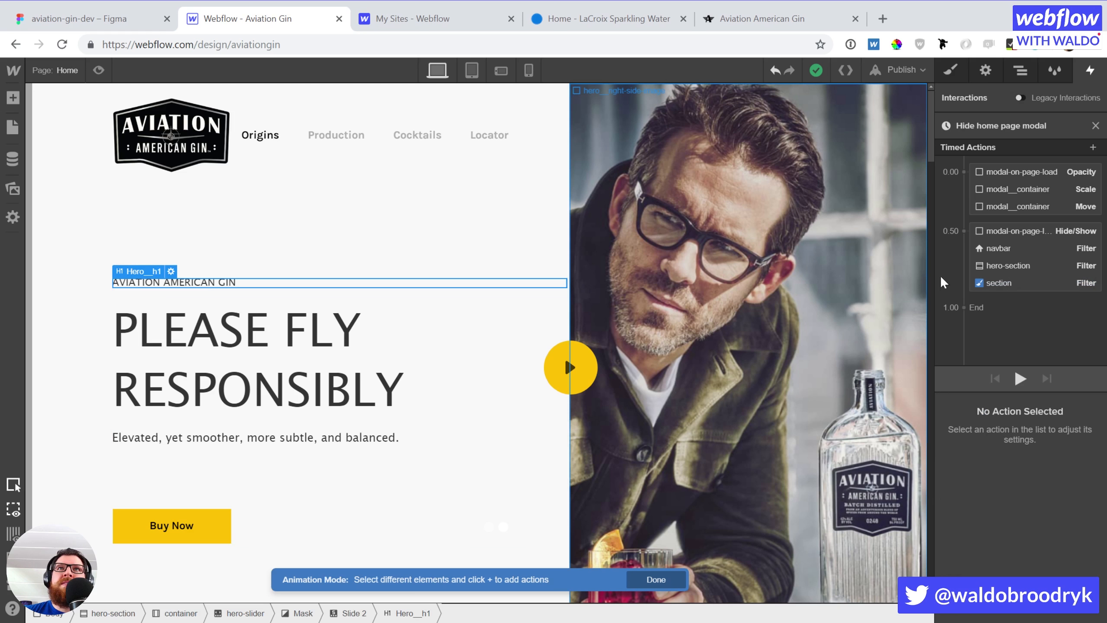
click(1092, 147)
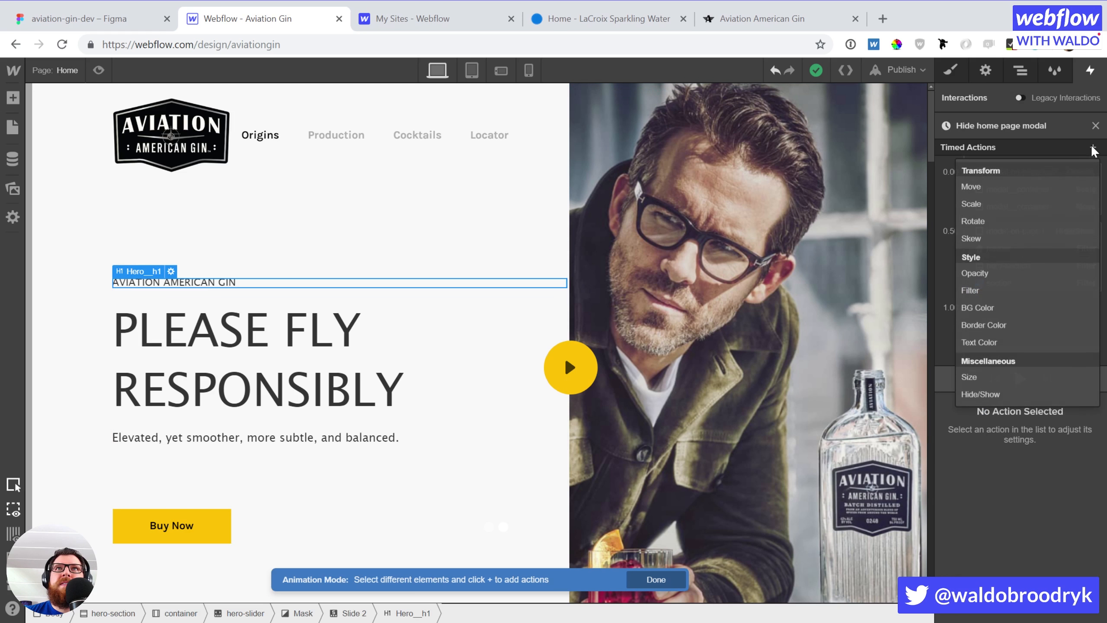
click(986, 190)
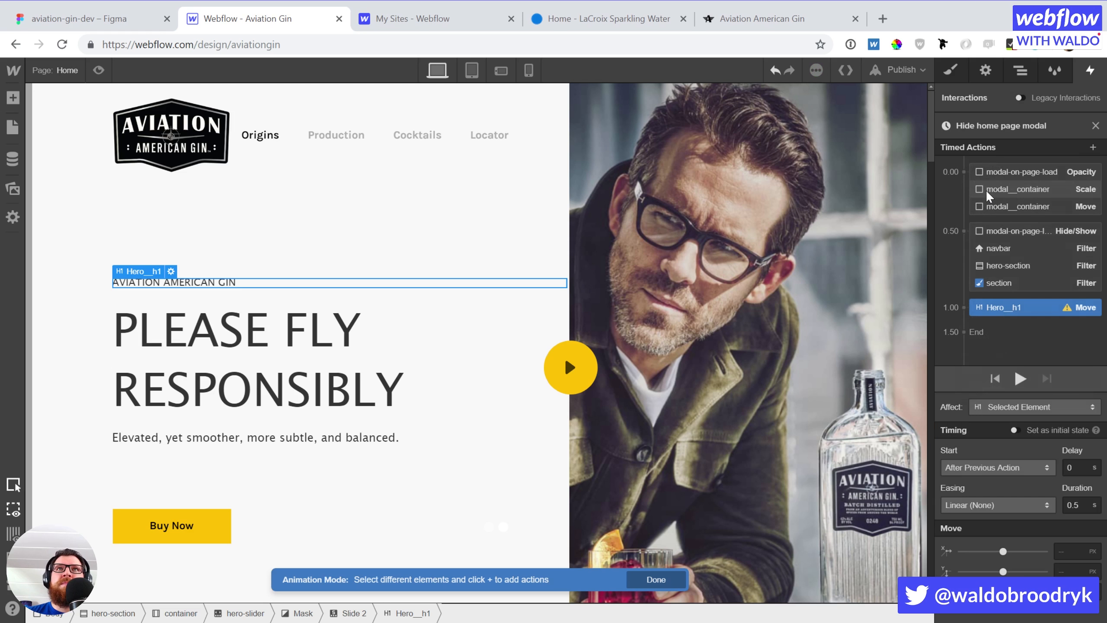
drag(1016, 310, 1033, 202)
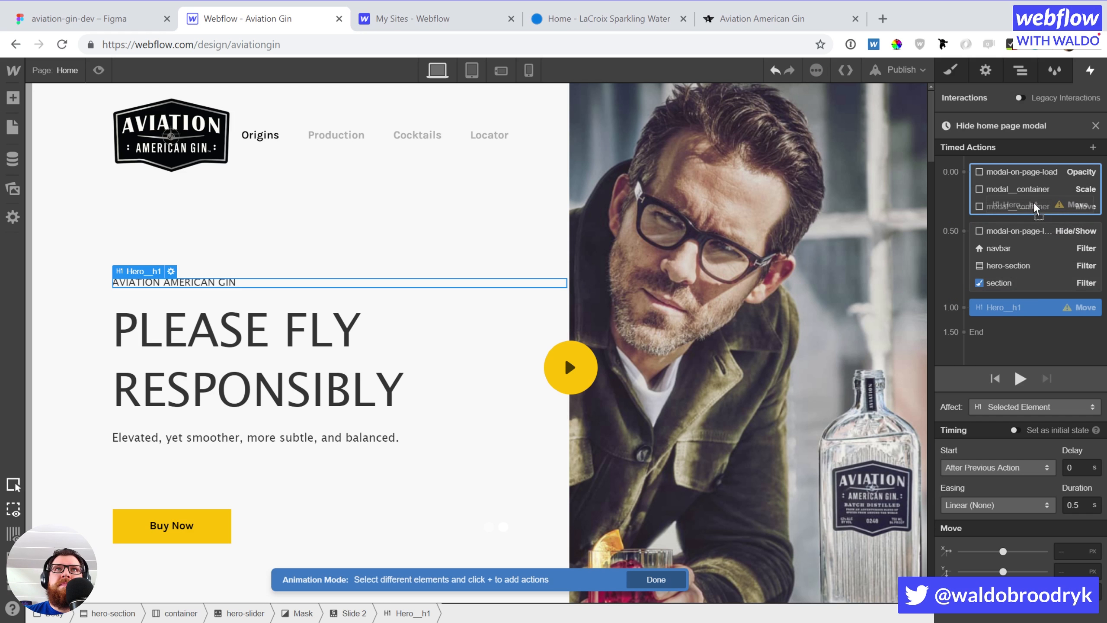
click(1071, 572)
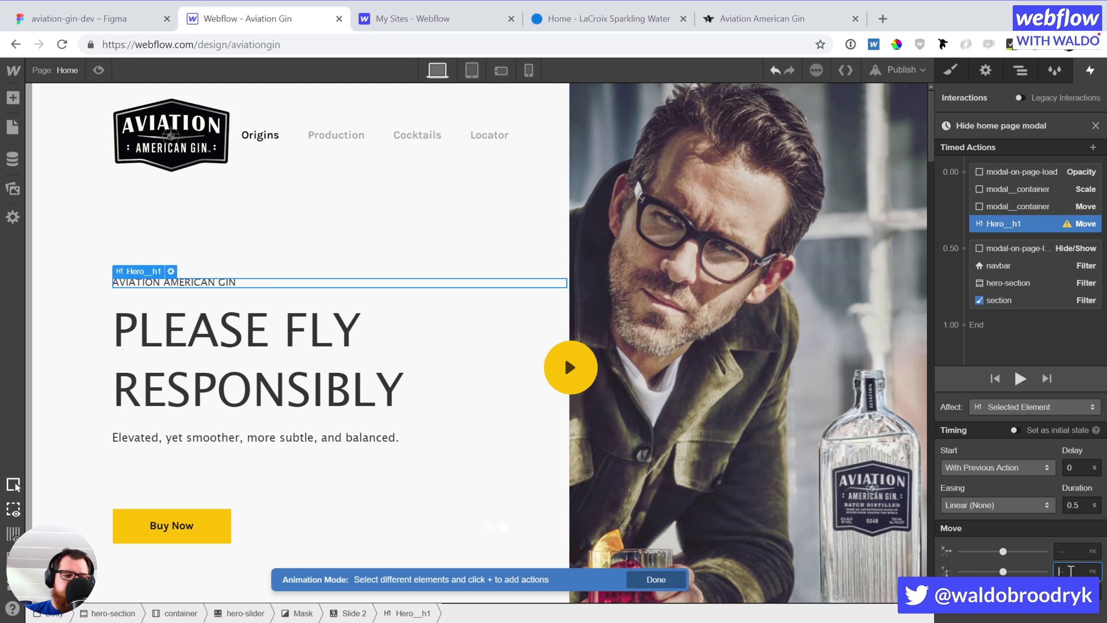
text(0)
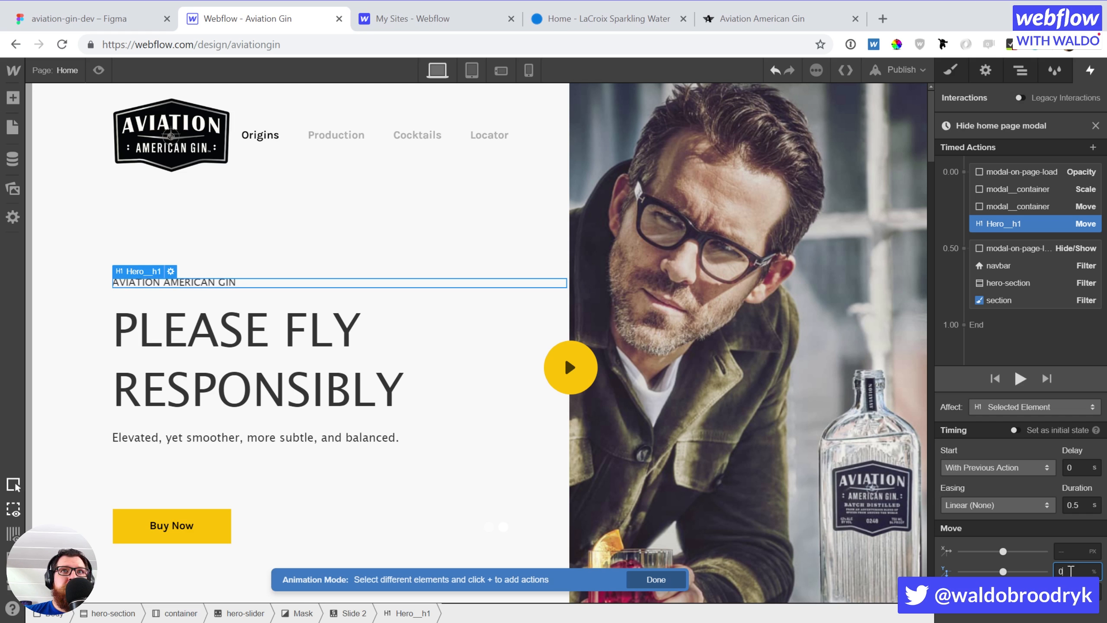
key(BackSpace)
text(50)
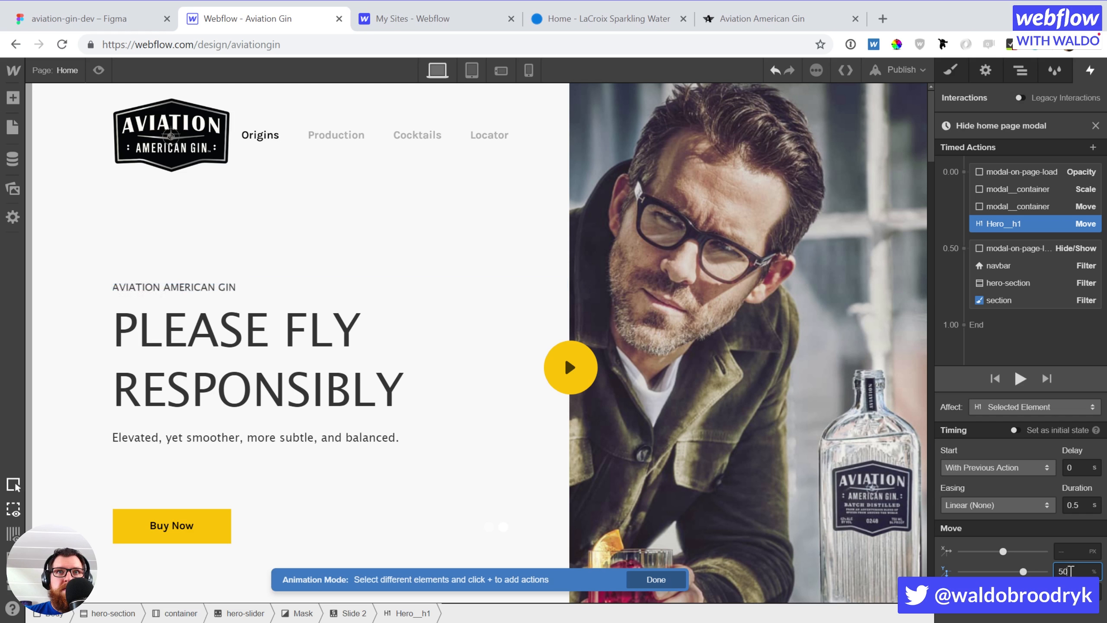
double_click(1069, 571)
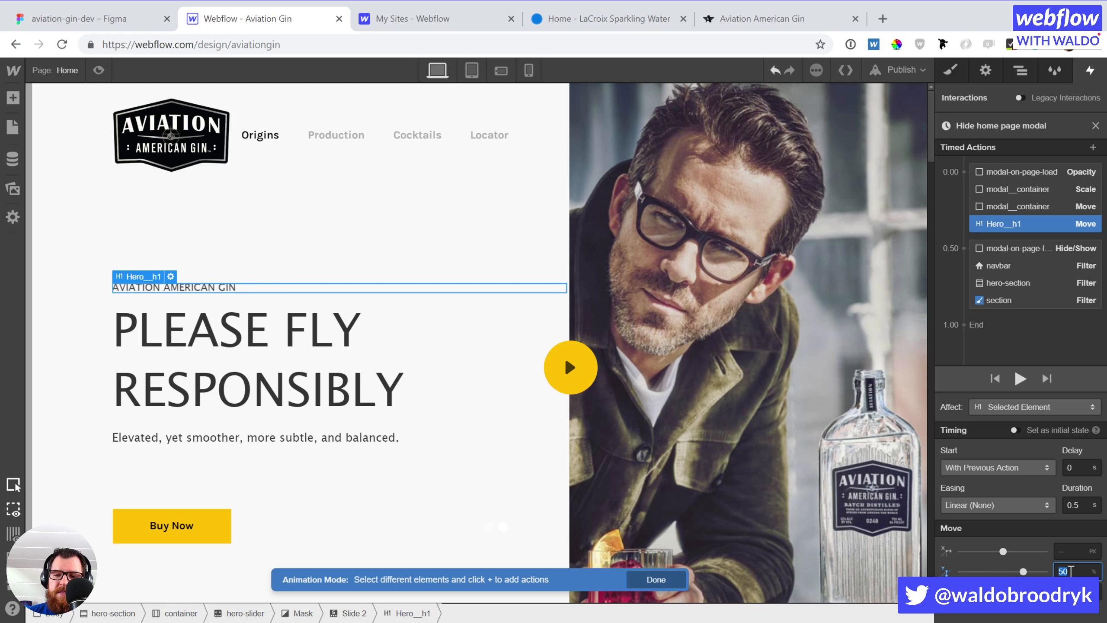
text(25px)
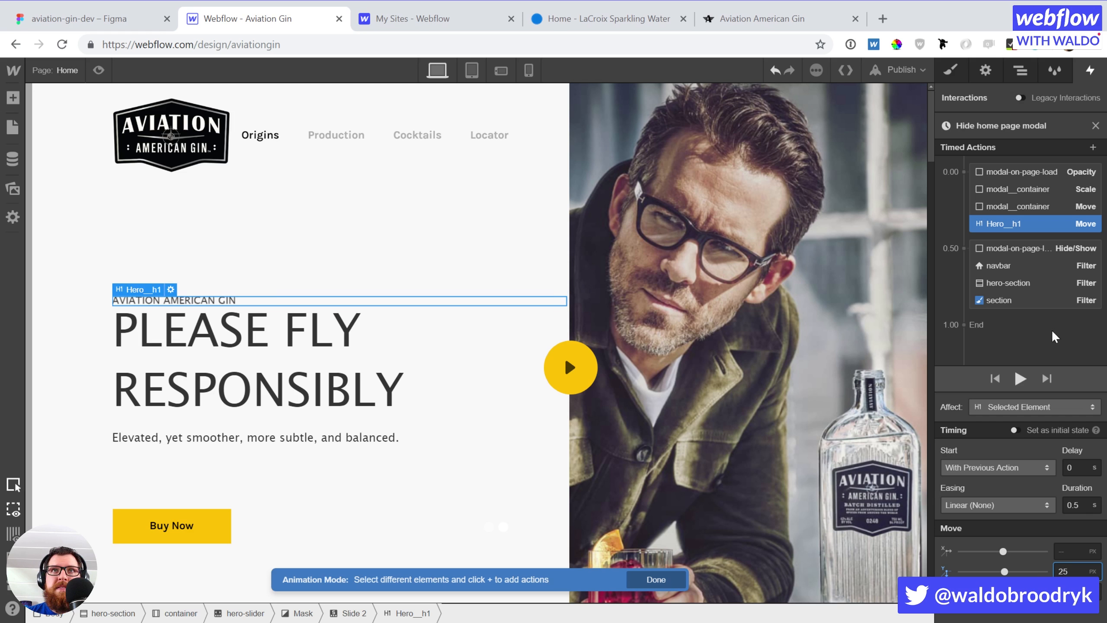
Add a second heading Move action in the later timing group with a value of 0
click(1093, 147)
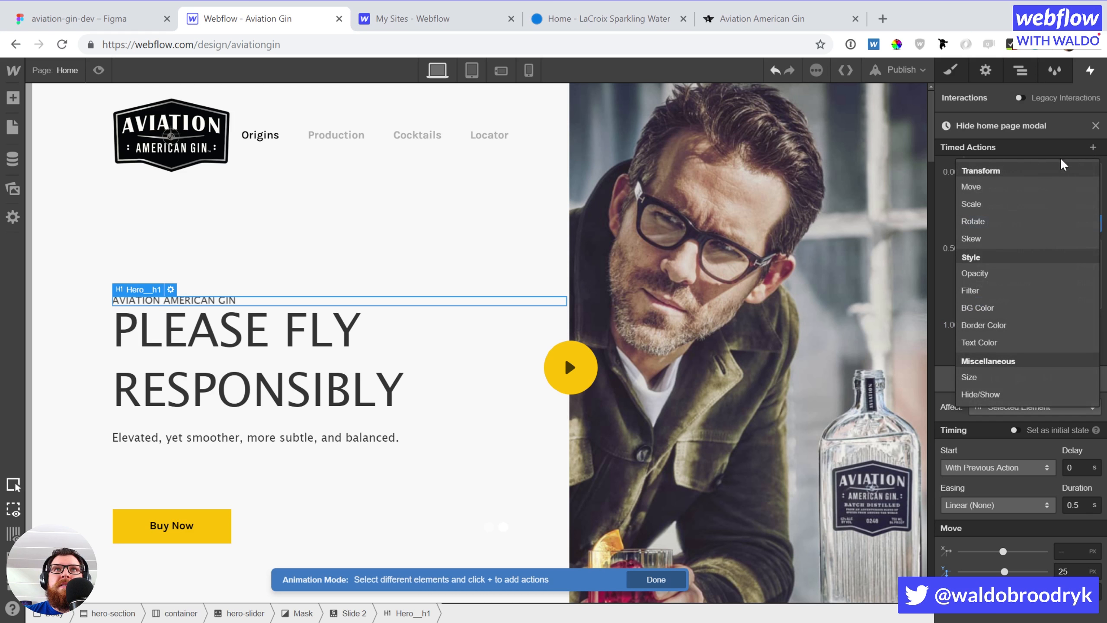
click(1010, 183)
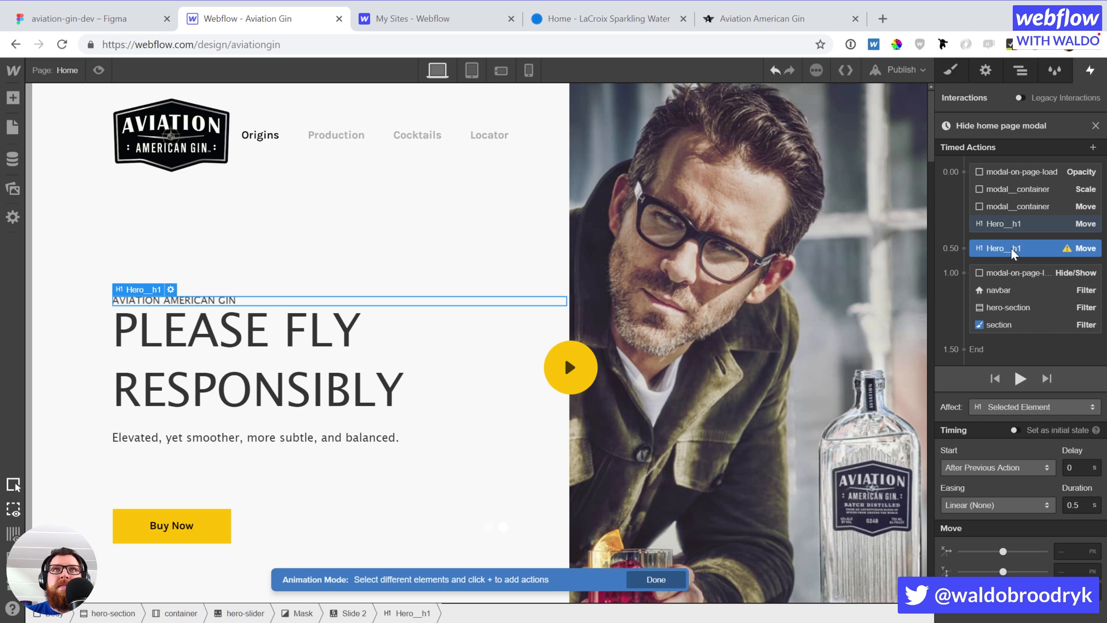
drag(1010, 248, 1021, 335)
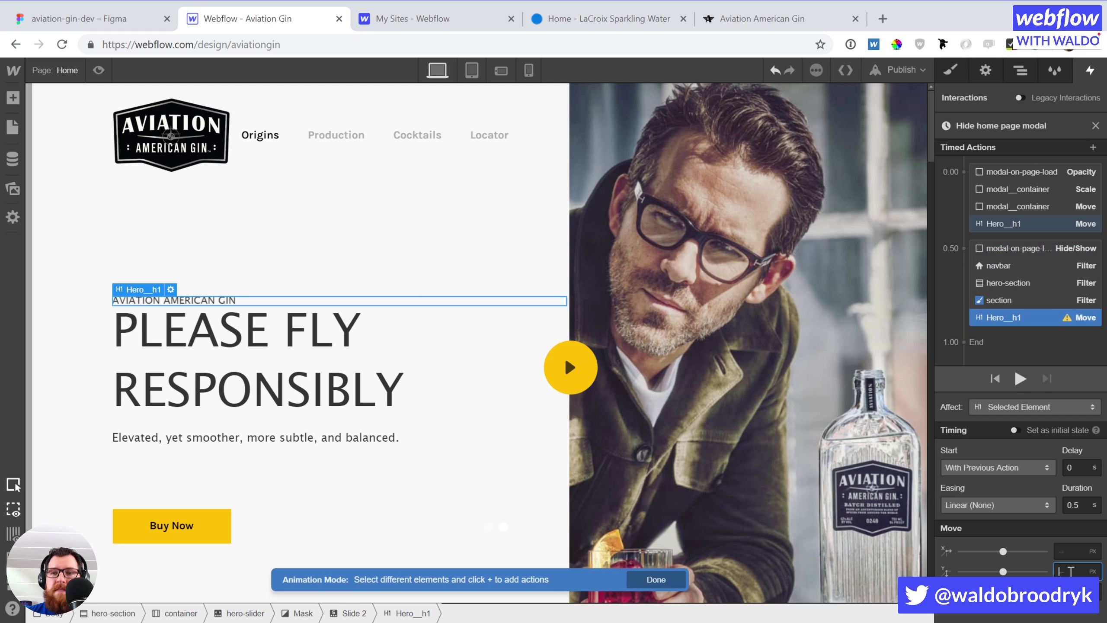
text(0)
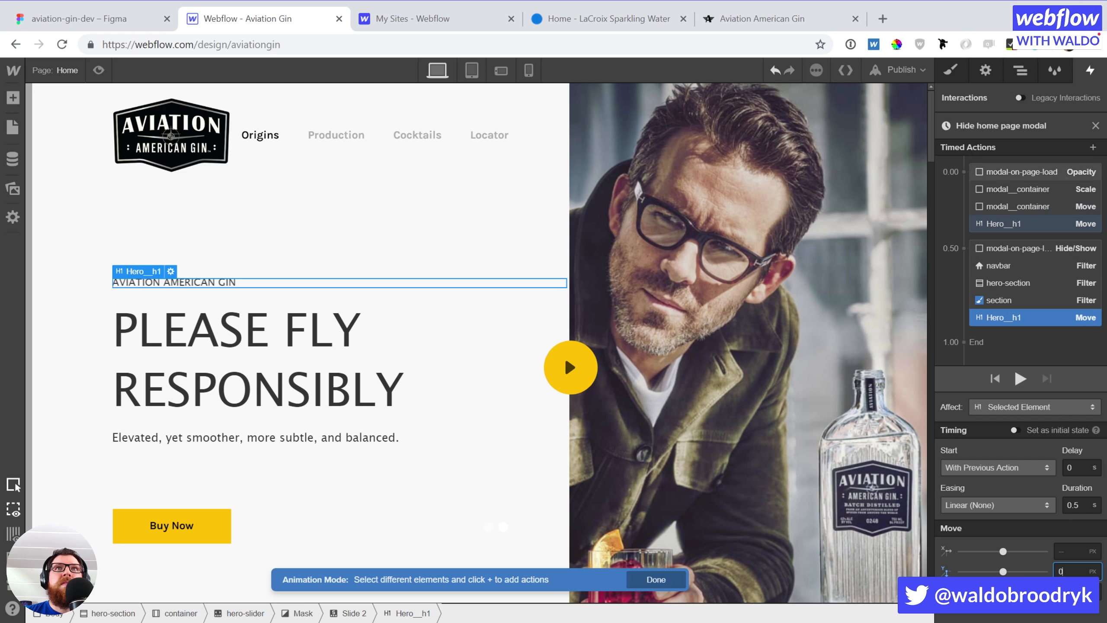
Add two heading Opacity actions: one at 0 in the first group, another in the 0.50 group
click(1093, 148)
click(1093, 147)
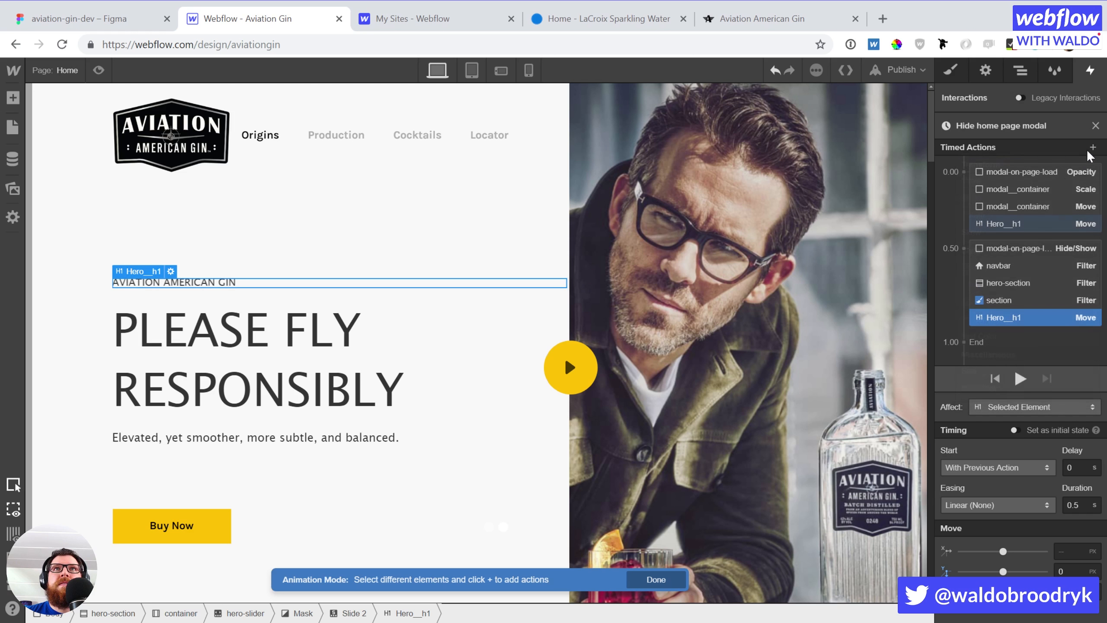
click(1027, 236)
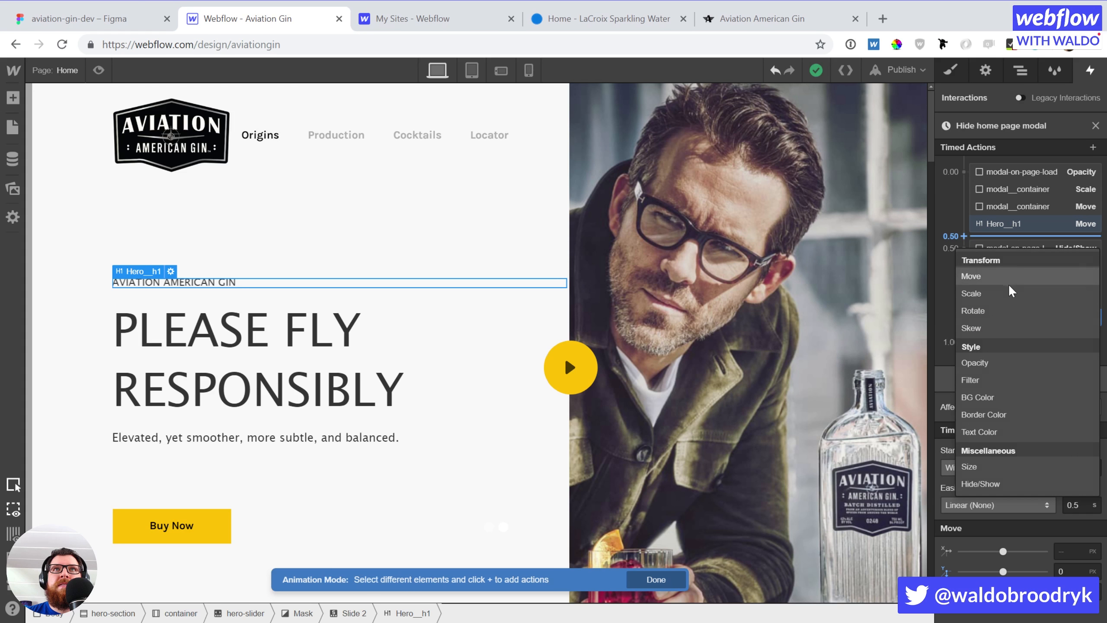
click(1014, 363)
drag(1029, 249, 1033, 228)
click(1077, 550)
key(BackSpace)
key(BackSpace)
key(BackSpace)
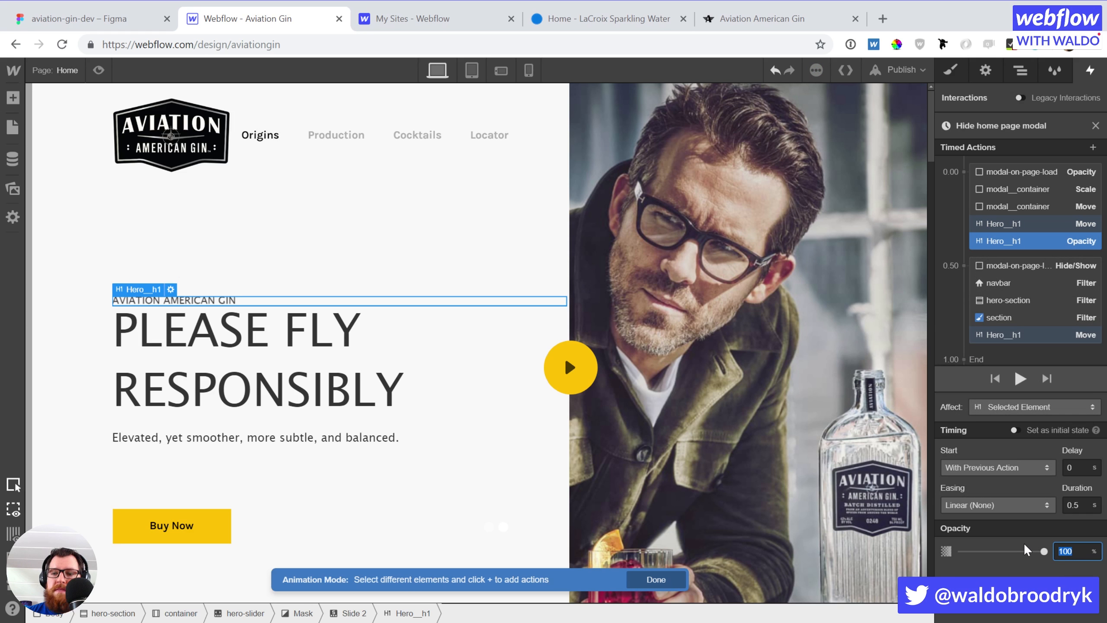
text(0)
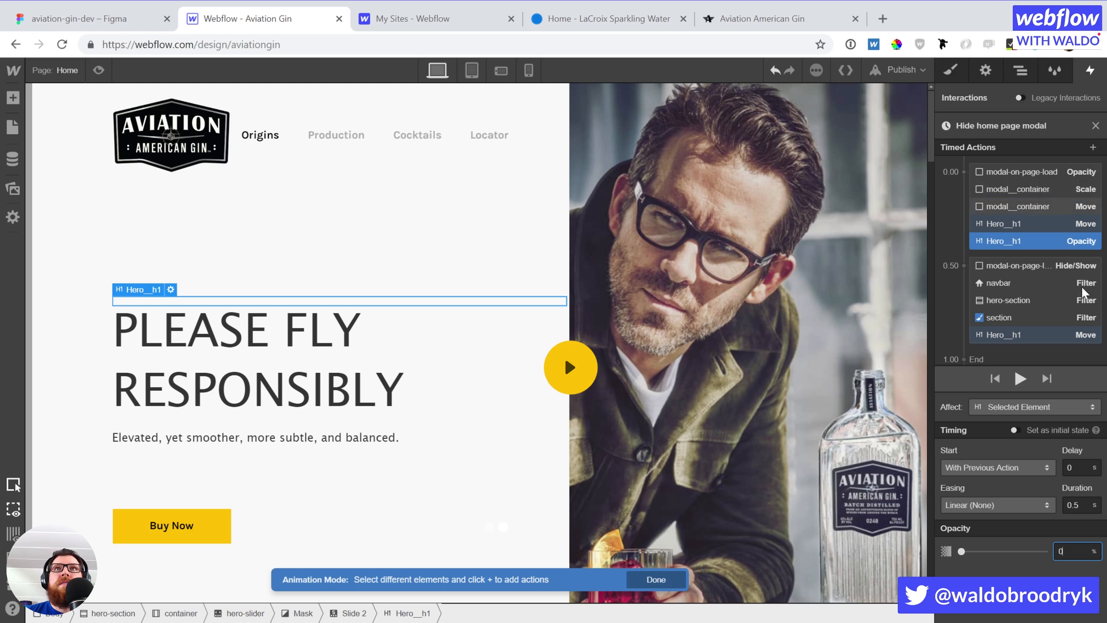
scroll(1083, 301, down, 1)
click(1063, 345)
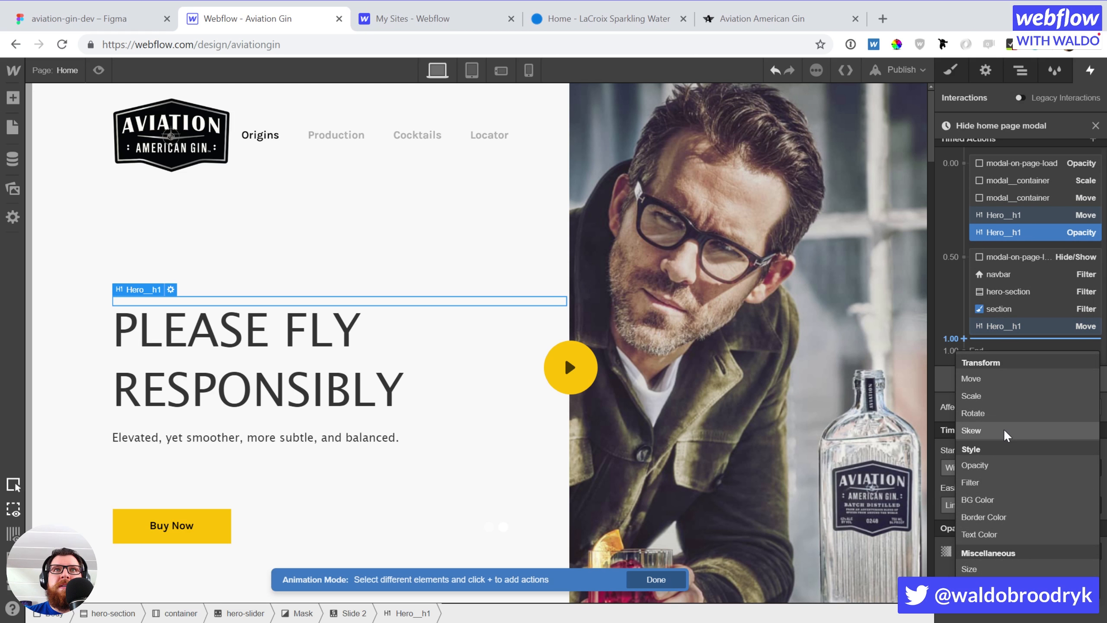
click(1003, 470)
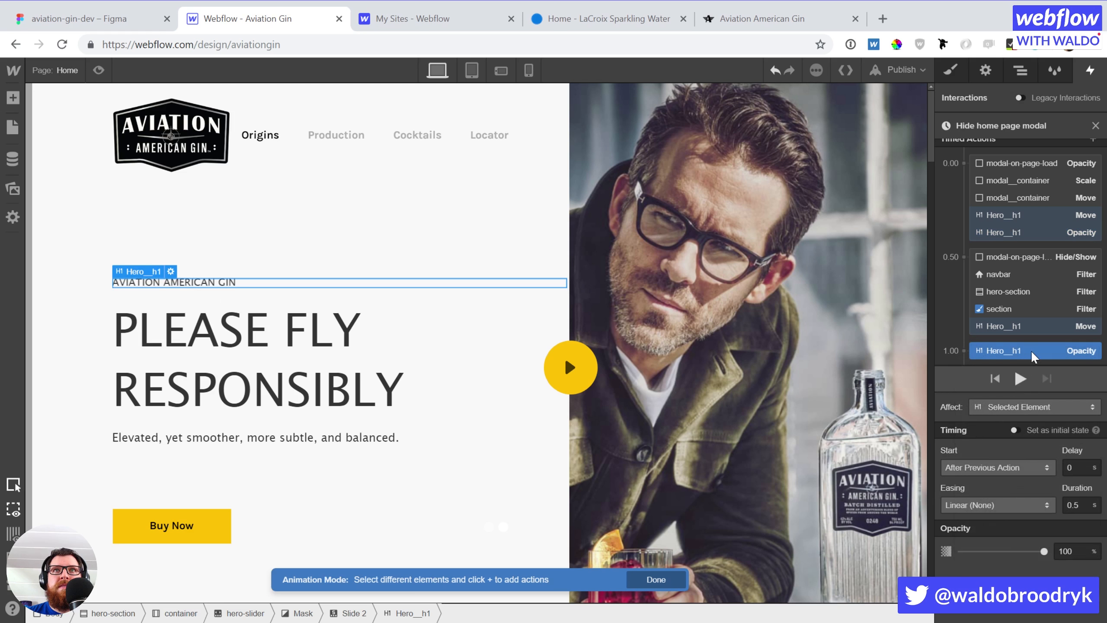
drag(1032, 354, 1034, 324)
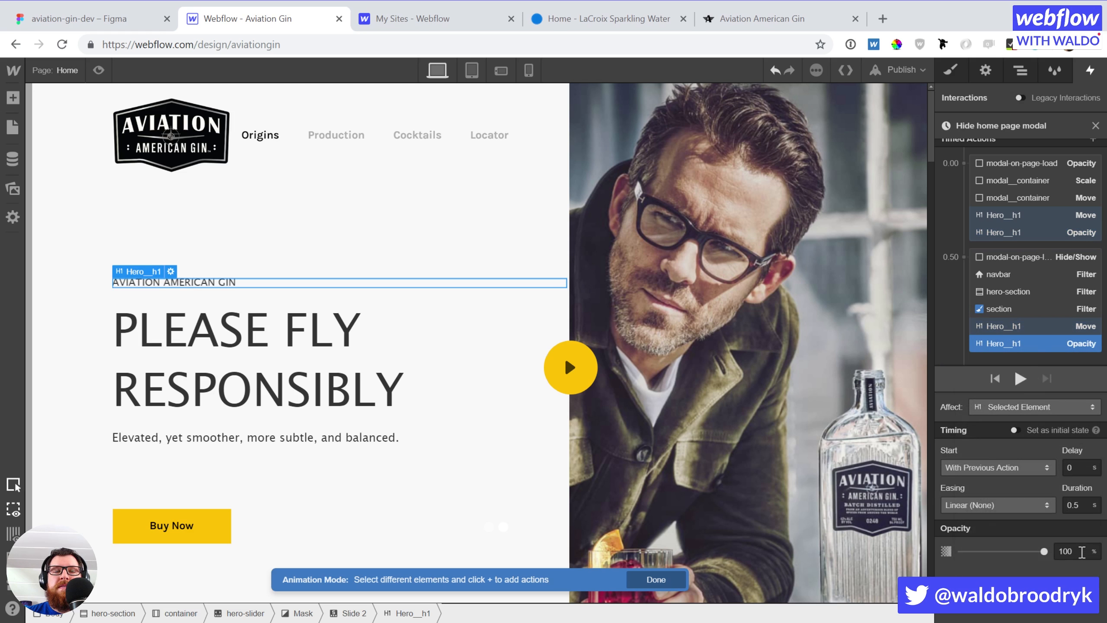
Set the Hero_h1 Move at 0.50 to Ease easing and preview the interaction
click(1019, 330)
click(1006, 505)
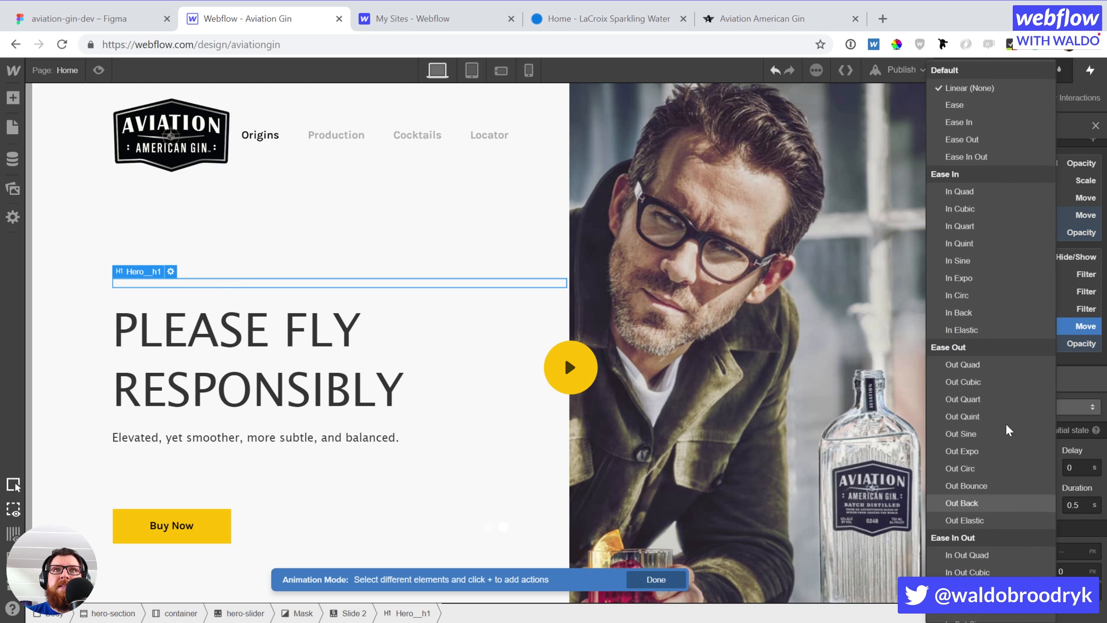
click(965, 97)
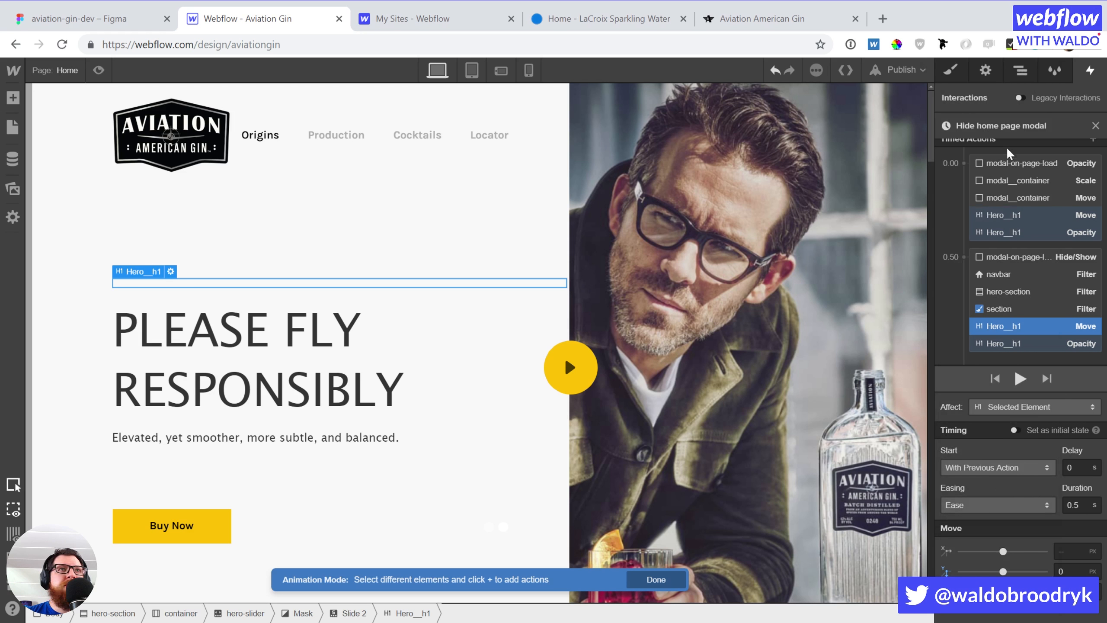
click(345, 386)
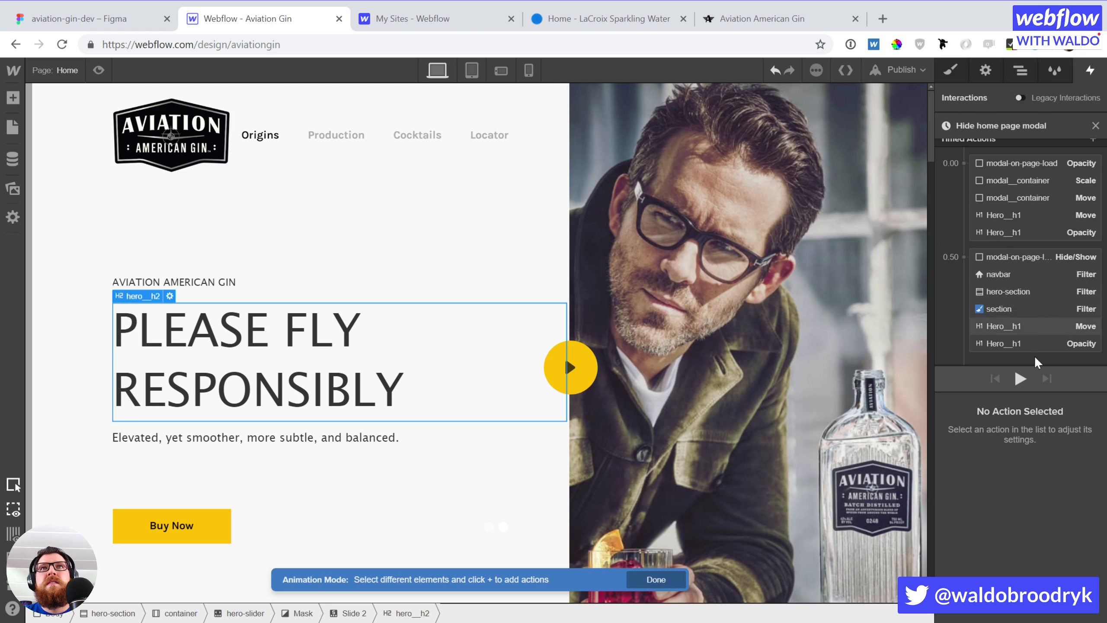
click(1021, 380)
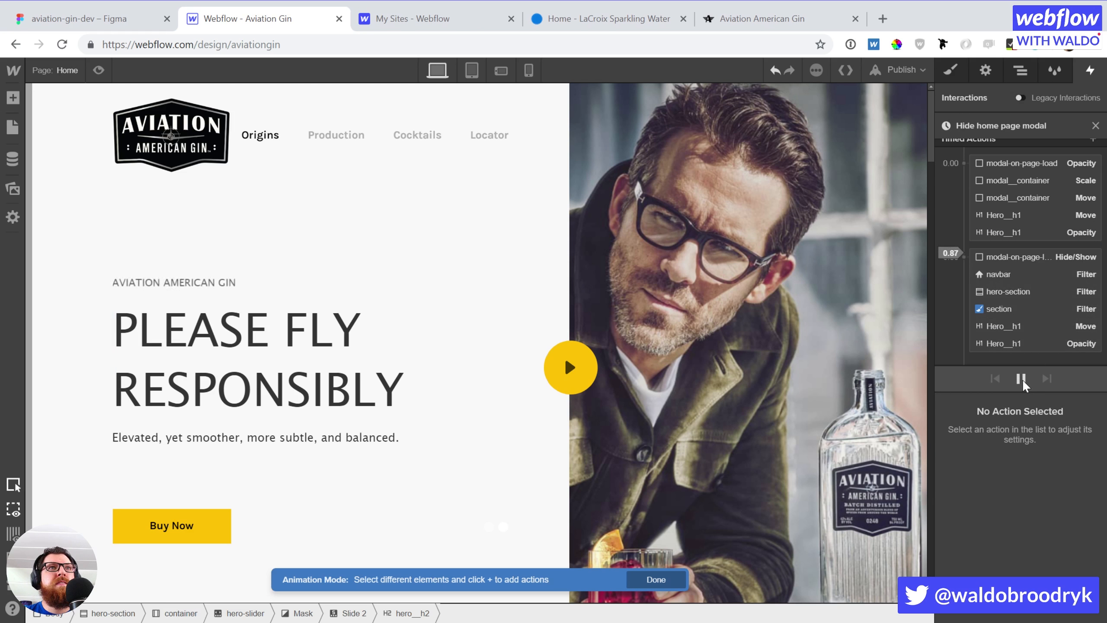
click(1021, 380)
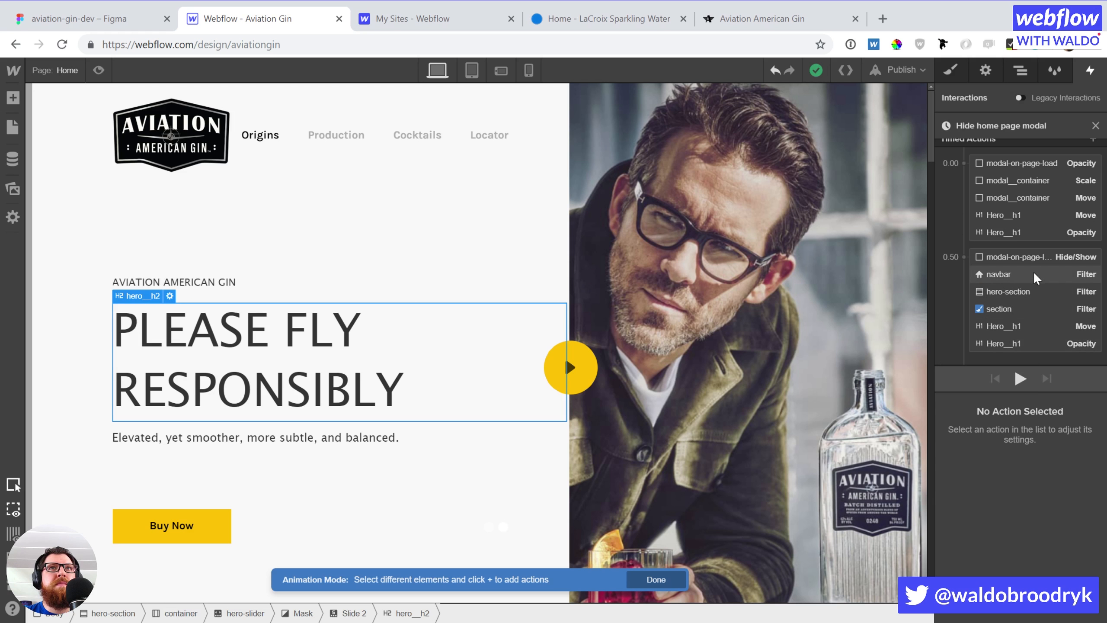
Move both Hero_h1 actions into their own step at 1.00
click(1023, 326)
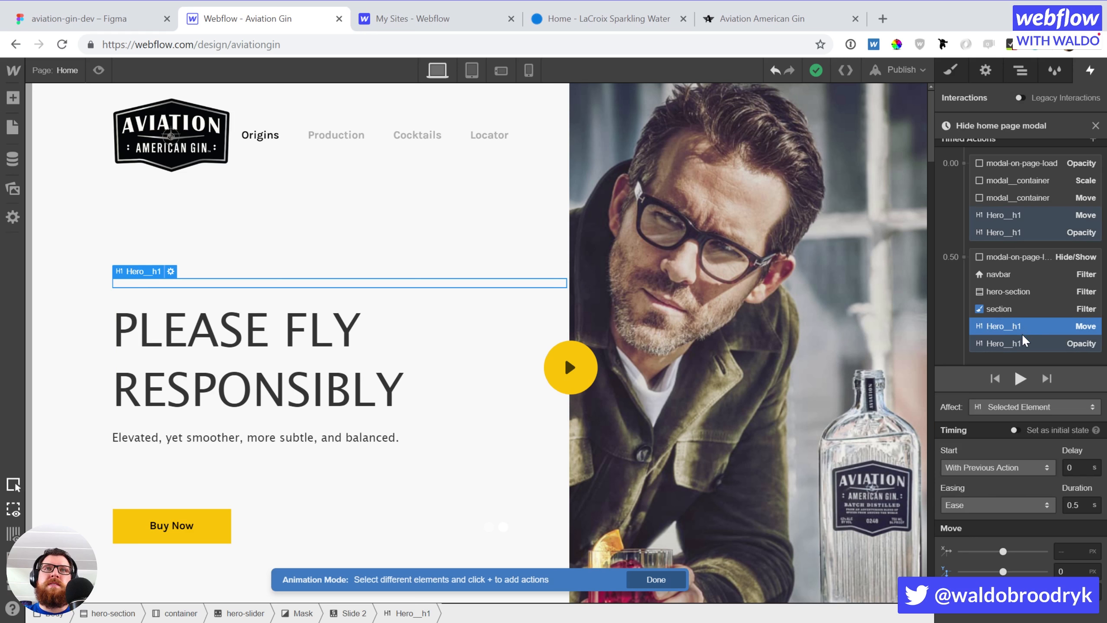
shift+click(1017, 343)
drag(1008, 344, 1005, 351)
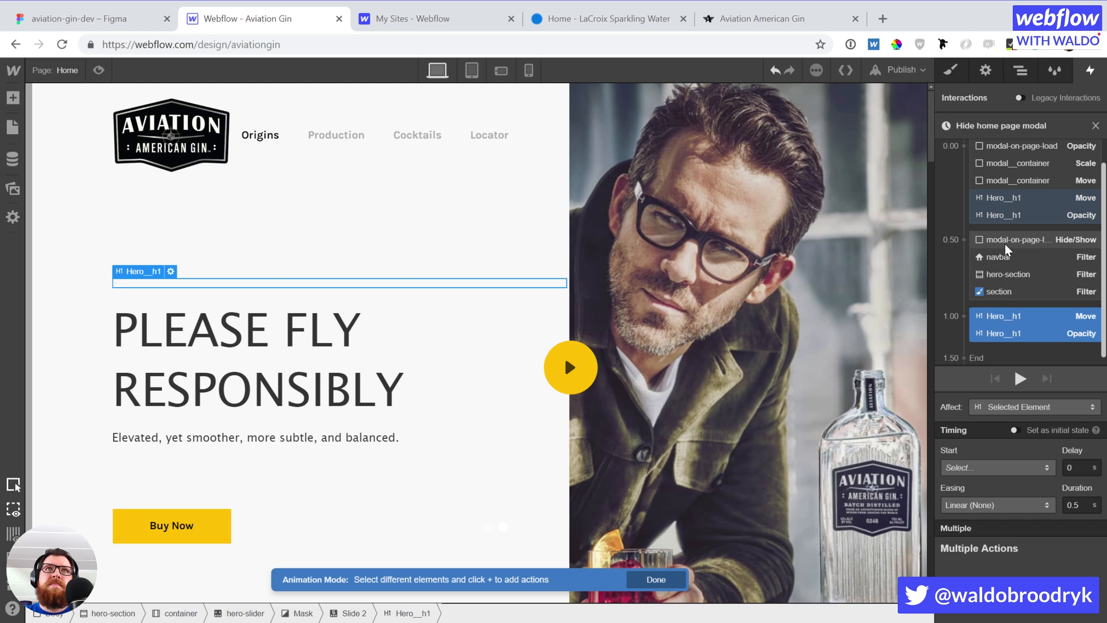
Review the modal, navbar, hero-section and section actions in the 0.50 step
click(1005, 242)
shift+click(1002, 292)
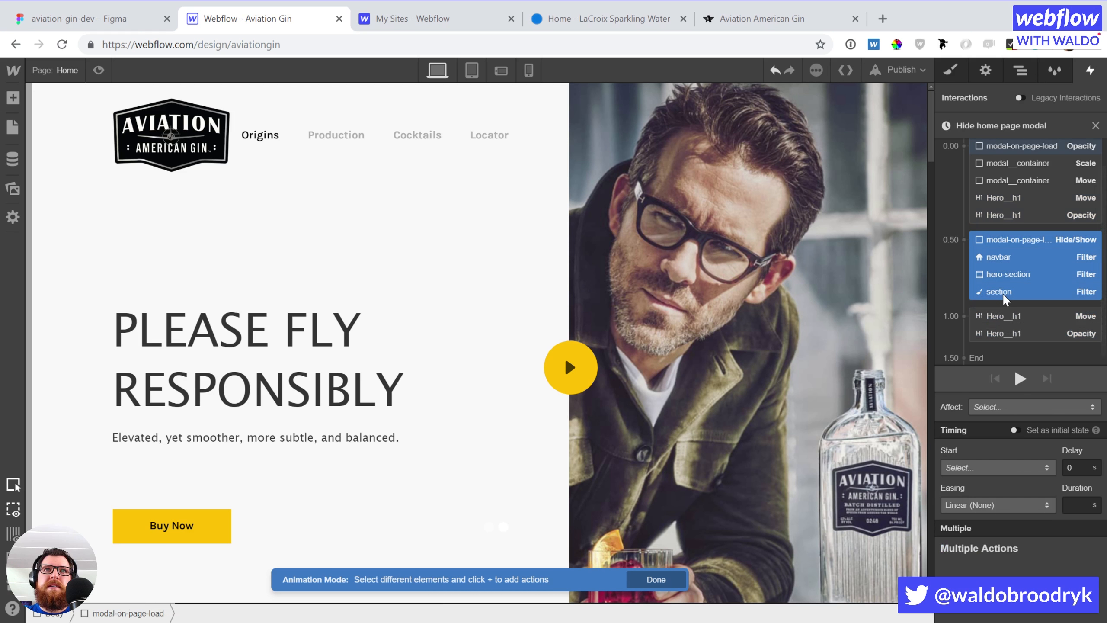
click(1007, 256)
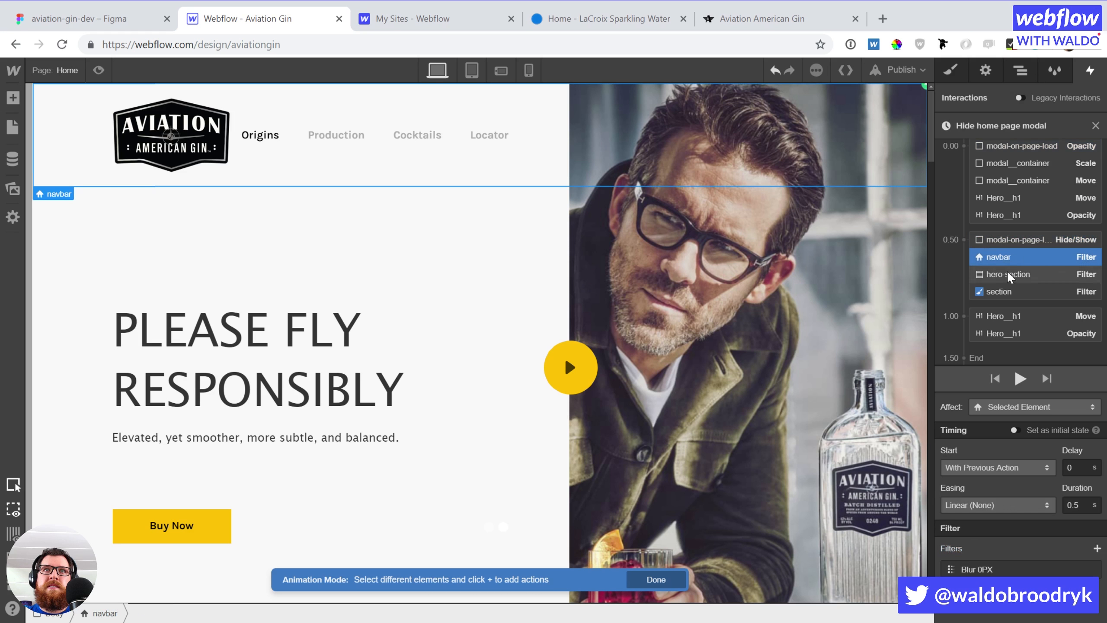
click(1007, 235)
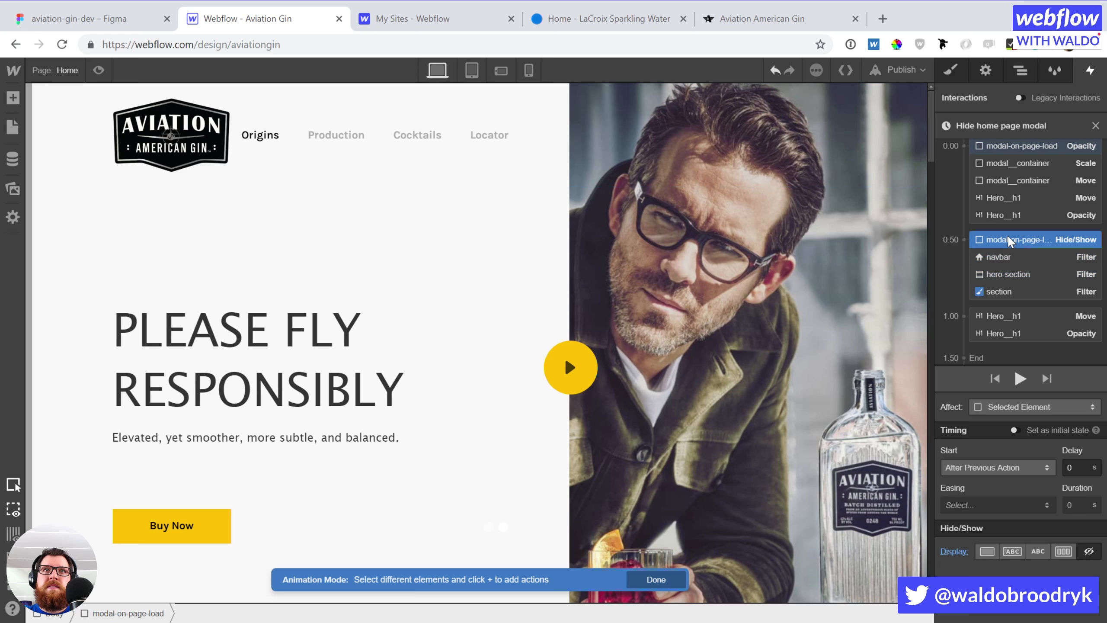
click(1003, 256)
click(1001, 275)
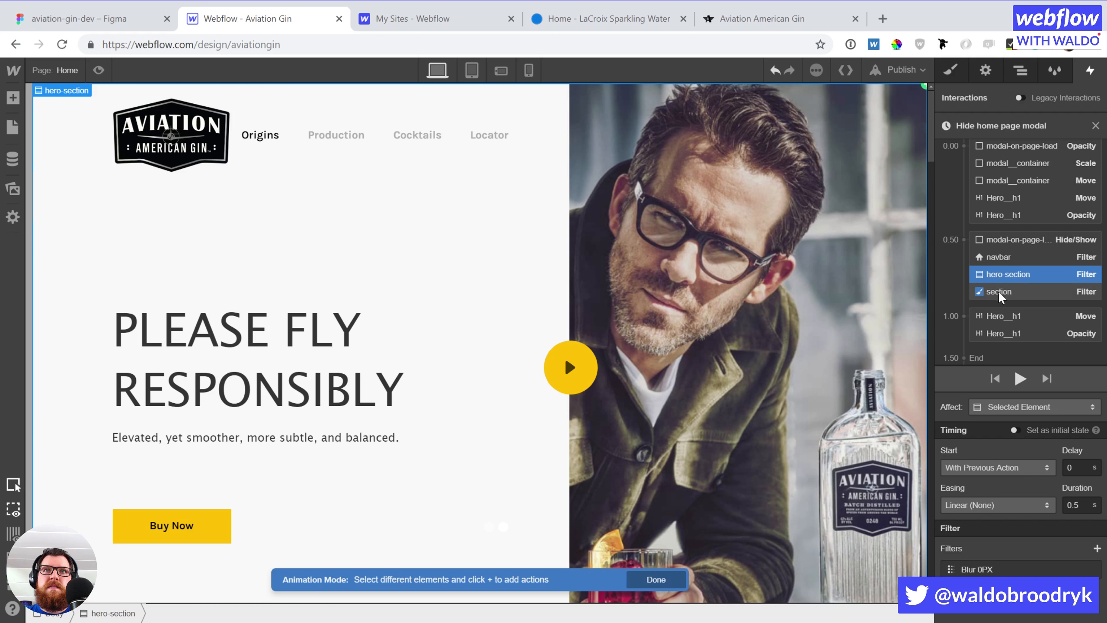
click(998, 291)
Shorten the Hero_h1 Move and Opacity actions at 1.00 to 0.25 s
click(995, 315)
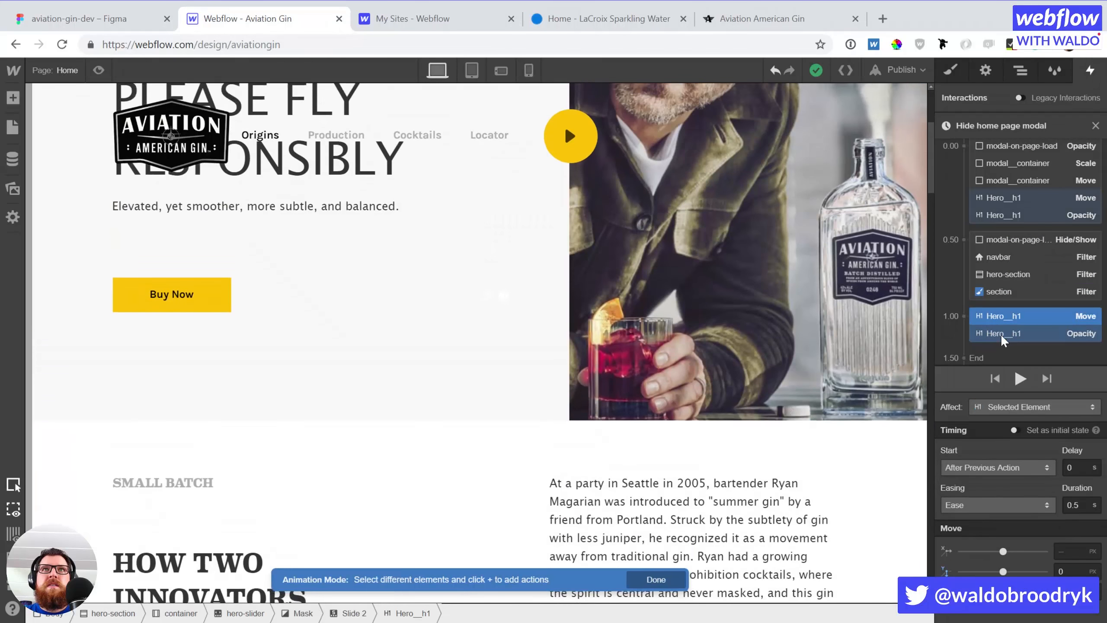
shift+click(1000, 334)
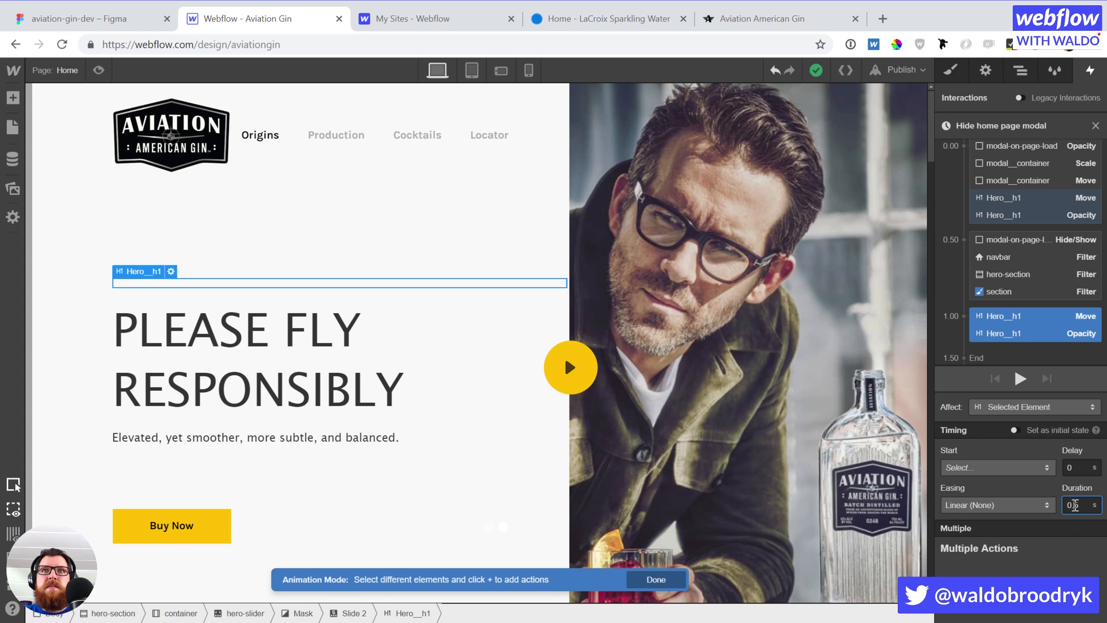
key(BackSpace)
text(25)
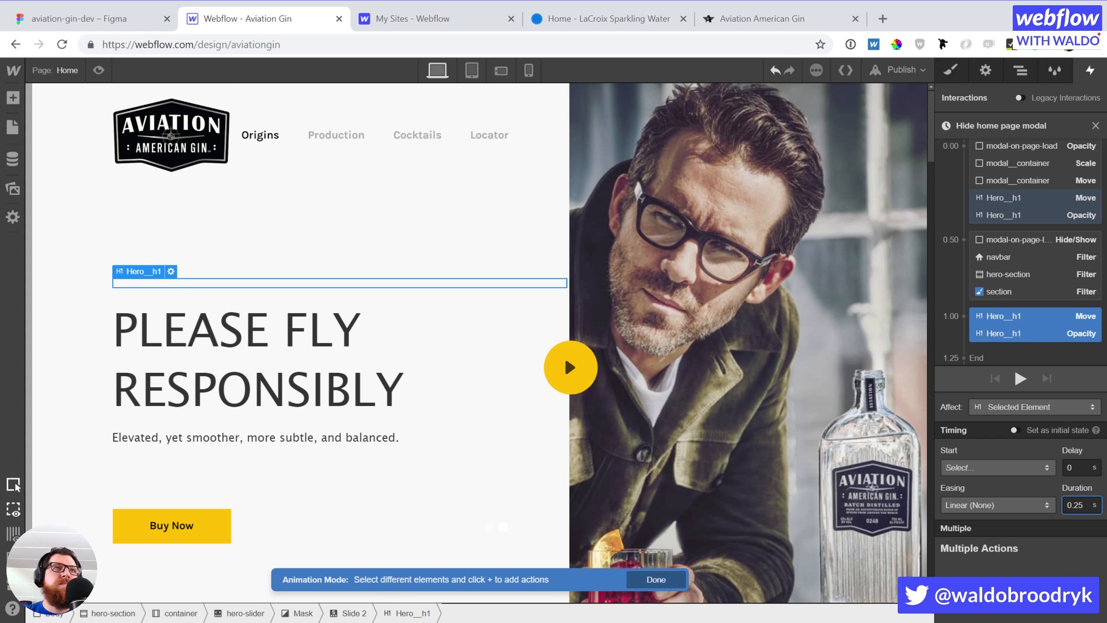
click(352, 356)
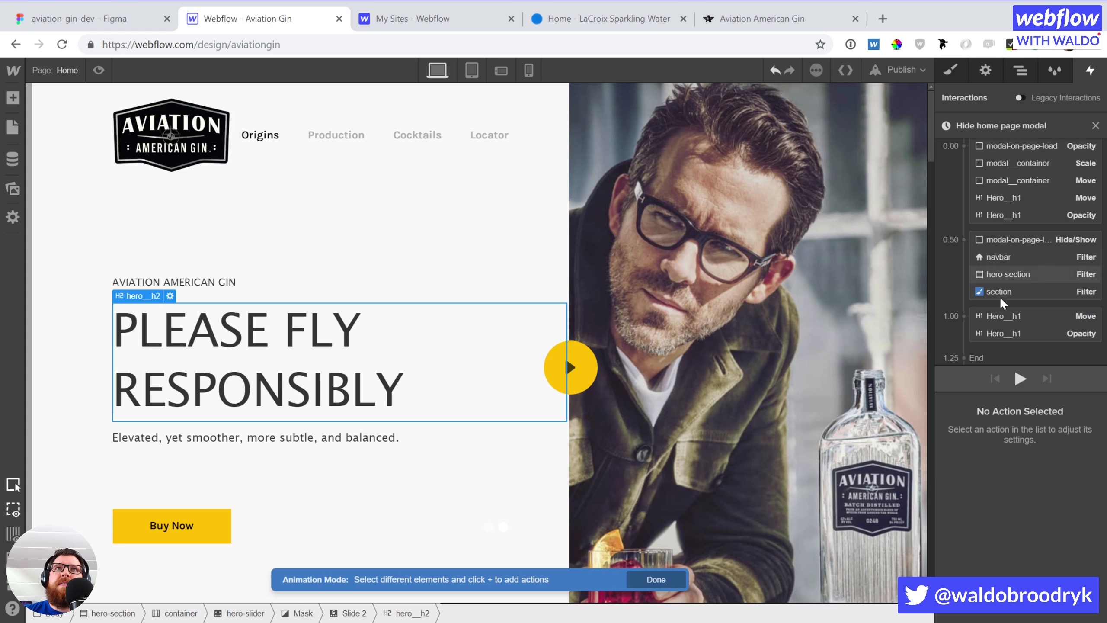
Add a hero_h2 Move action with 0.1 s delay, 0.25 s duration and Ease easing
click(1001, 347)
click(1005, 391)
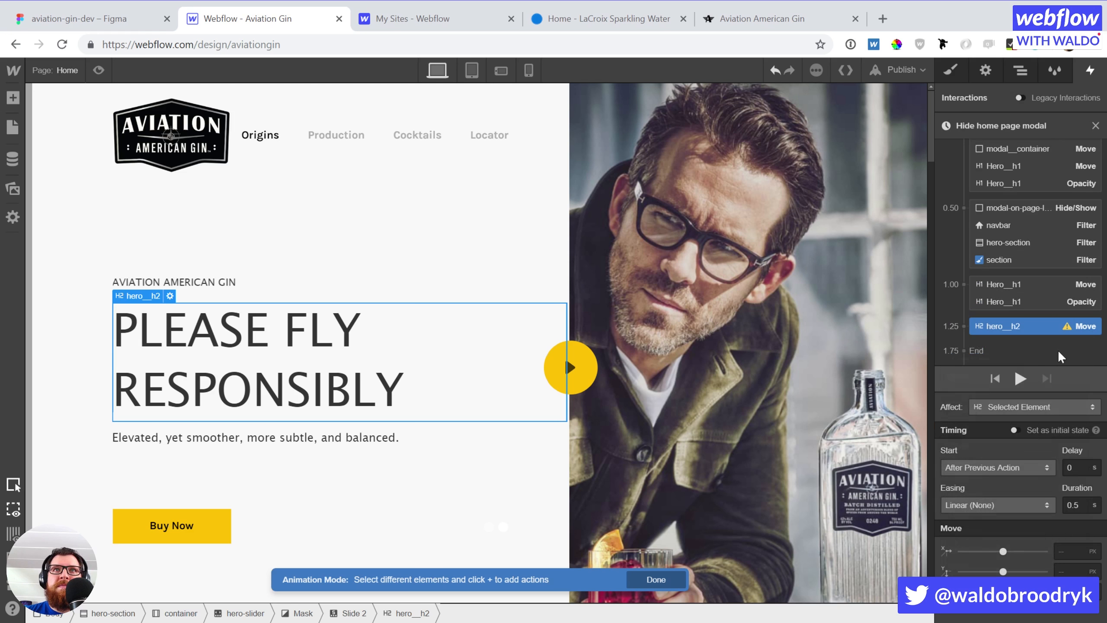
drag(1029, 327, 1036, 304)
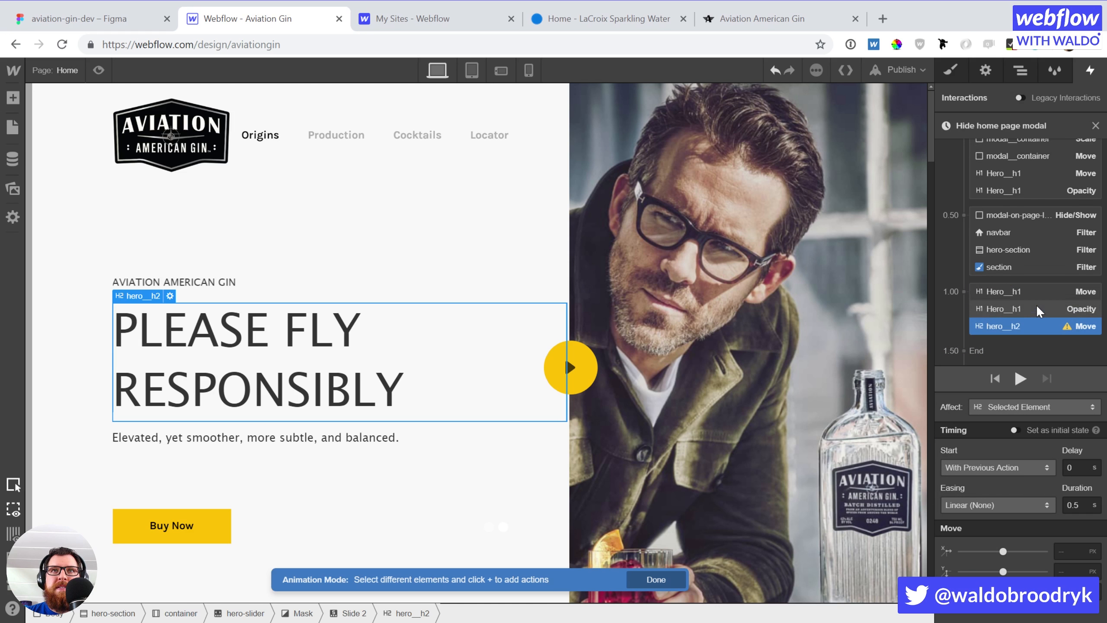
click(1074, 469)
key(BackSpace)
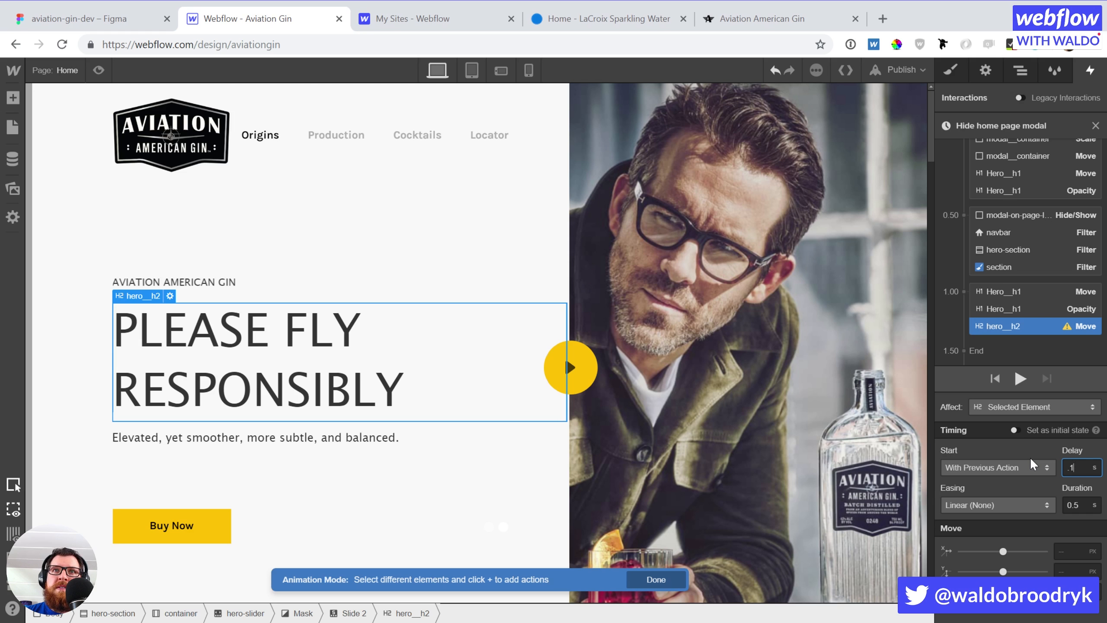
key(Return)
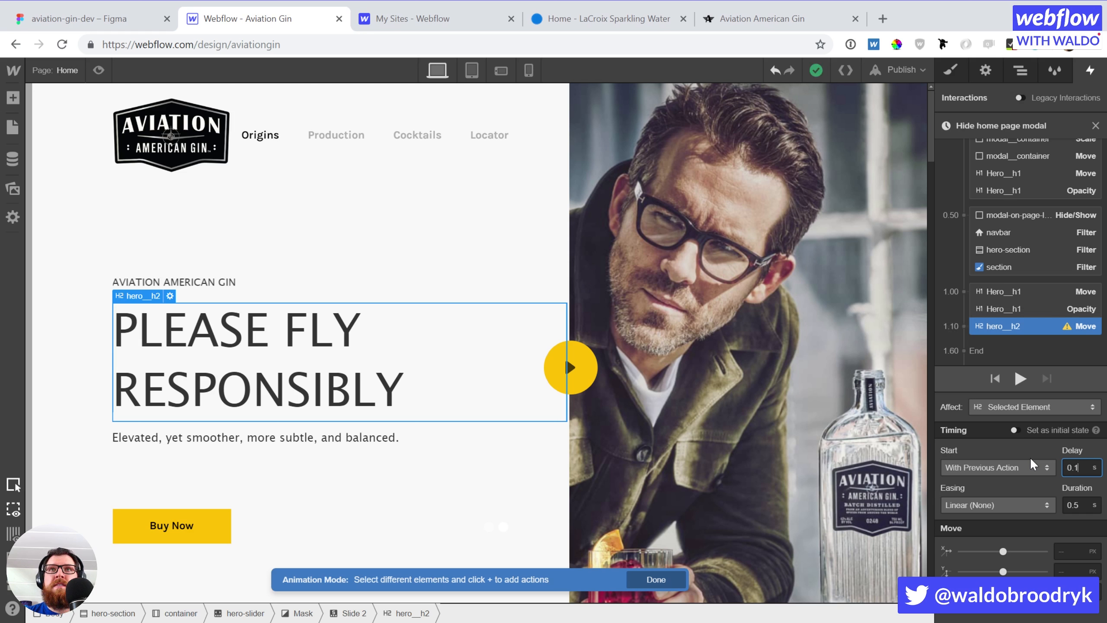
click(1074, 504)
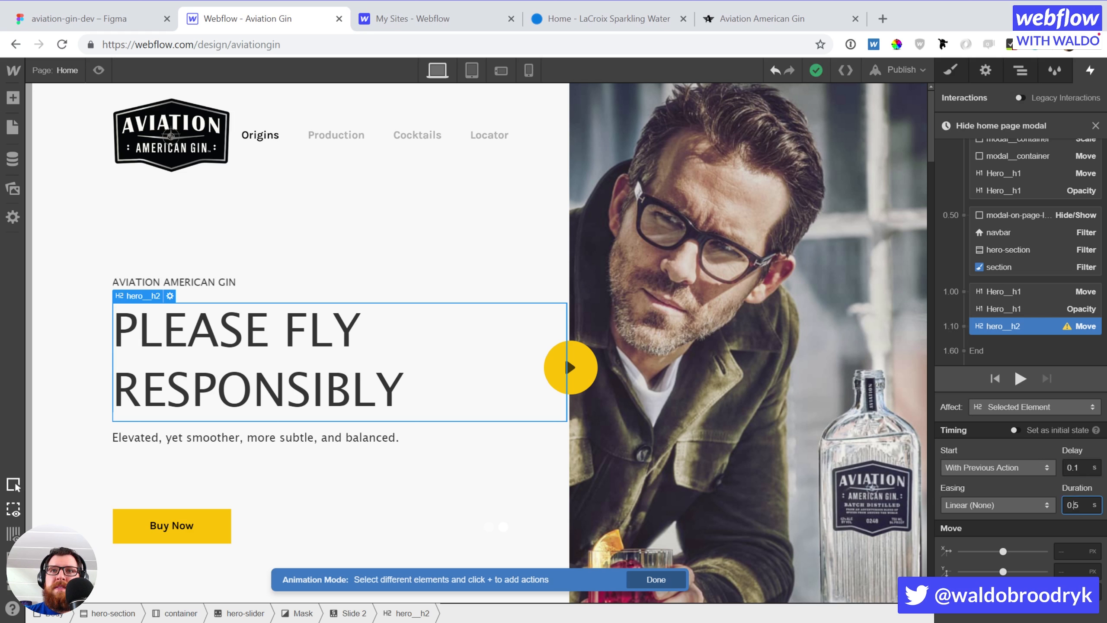
key(BackSpace)
text(25)
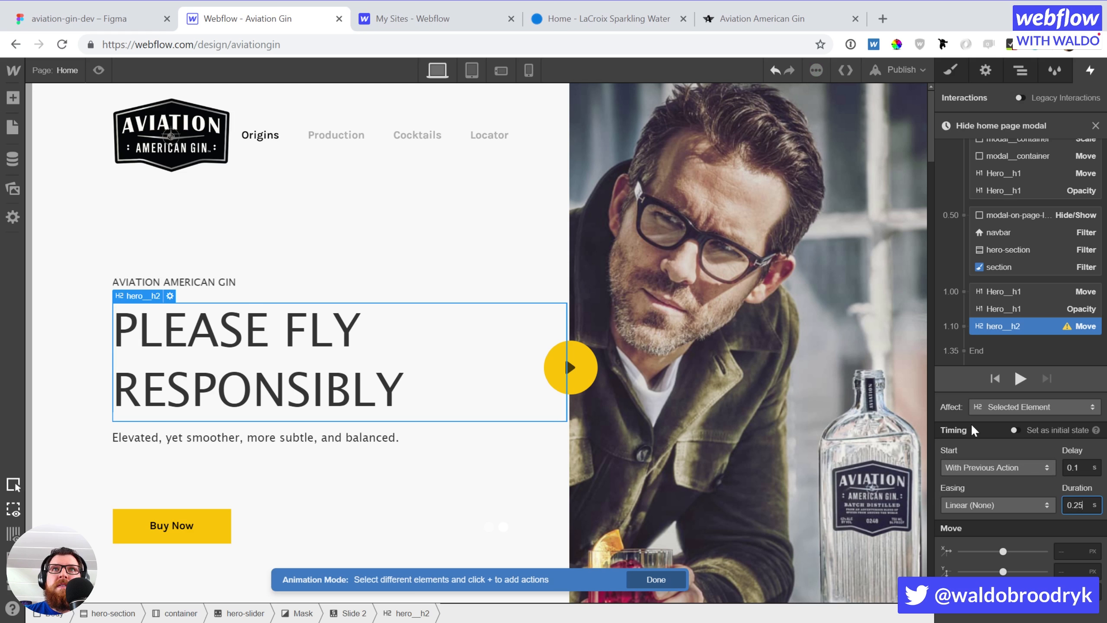
click(985, 505)
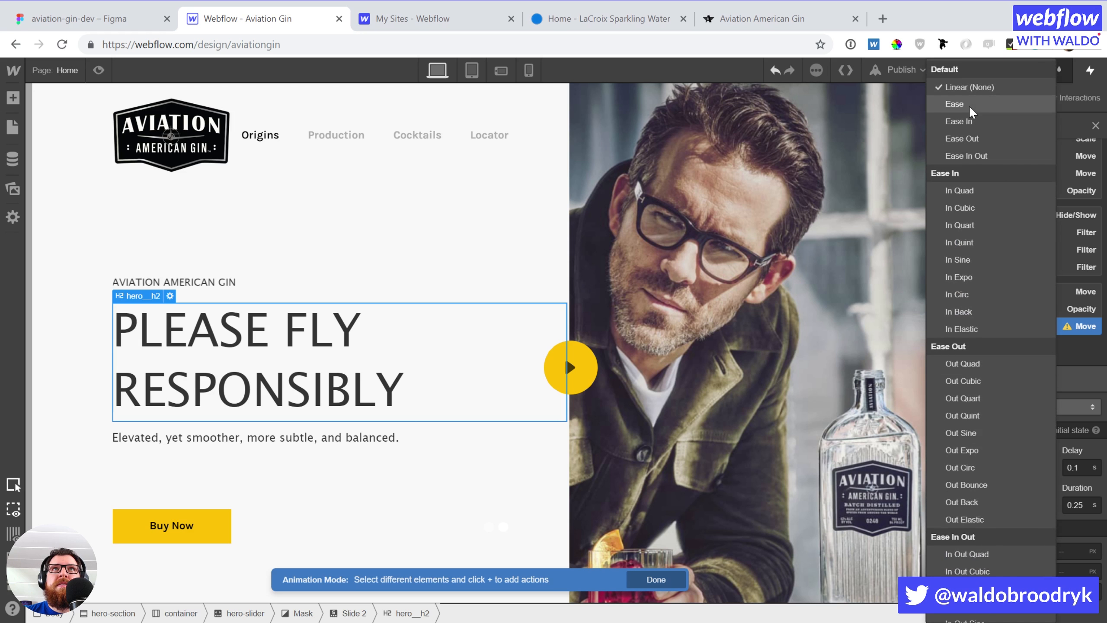
click(968, 106)
Give hero_h2 a starting Move of Y 25 px and set the 1.10 move to Y 0
click(1035, 337)
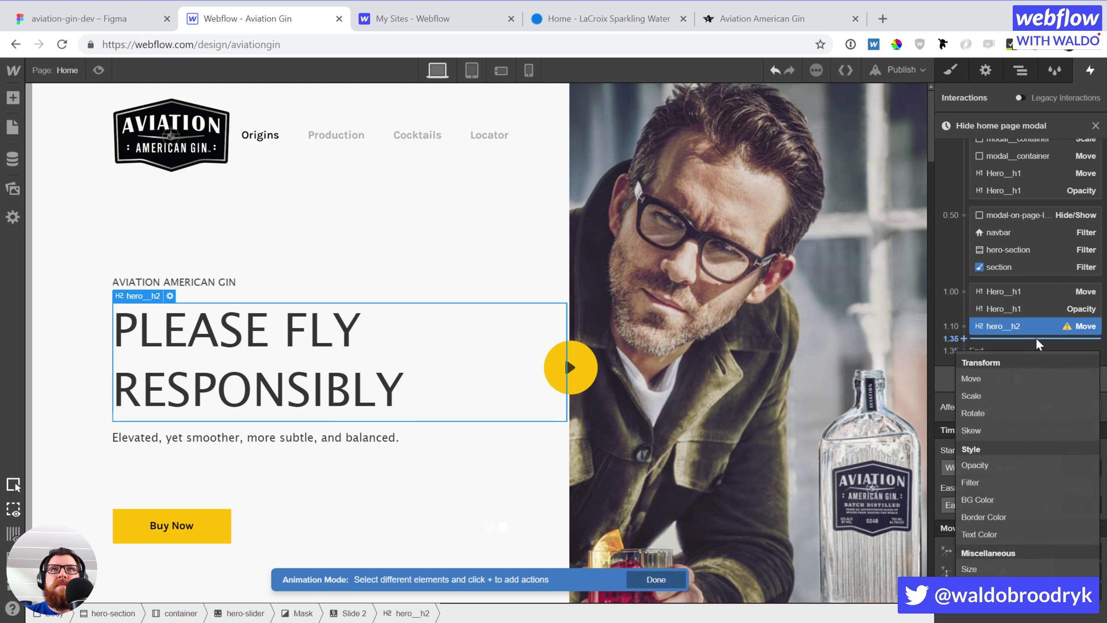
click(1018, 373)
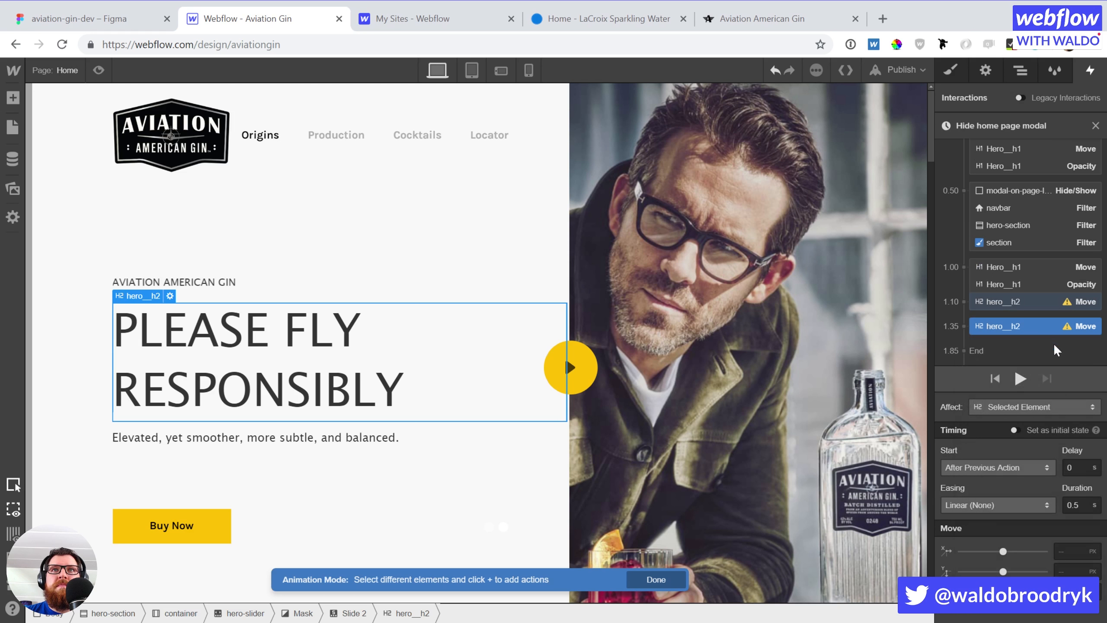
click(1077, 571)
text(25)
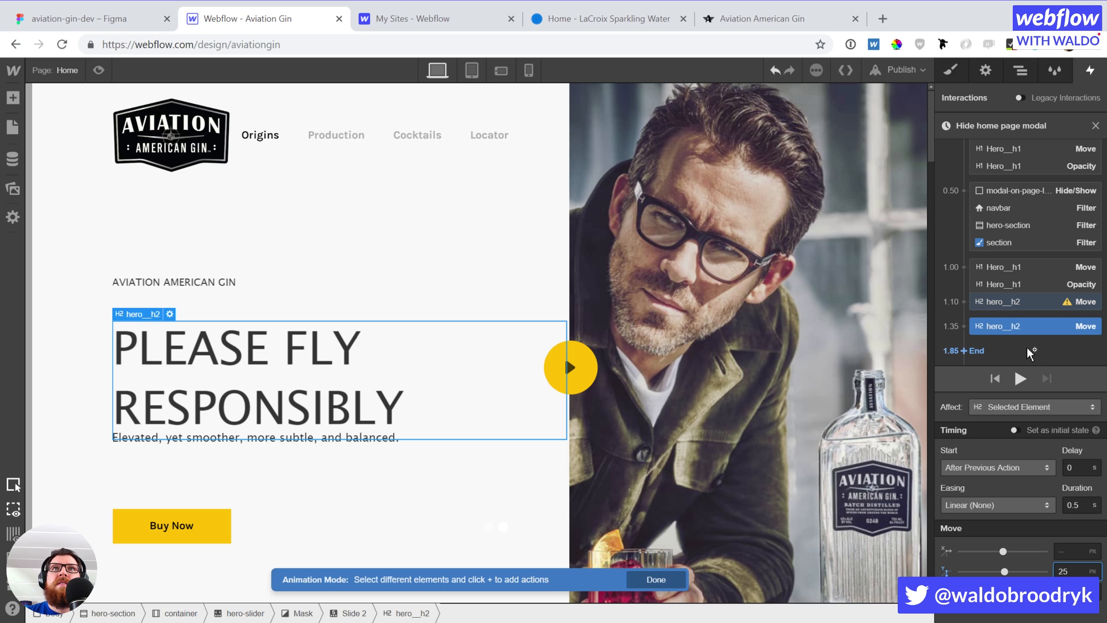
drag(1015, 325, 1011, 157)
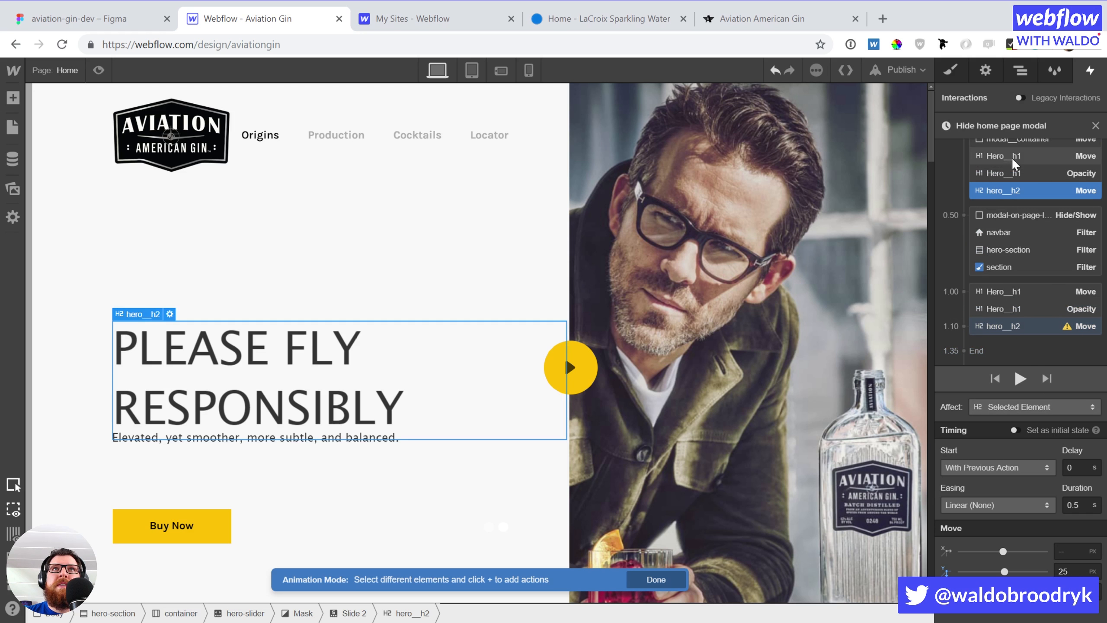
click(1031, 325)
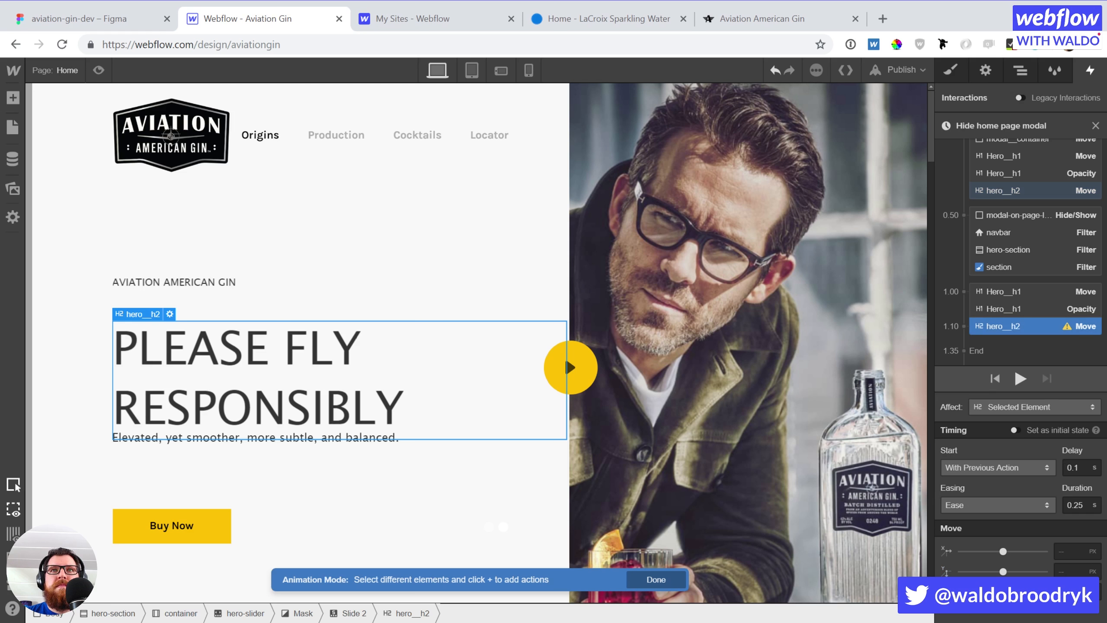
click(1061, 571)
text(0)
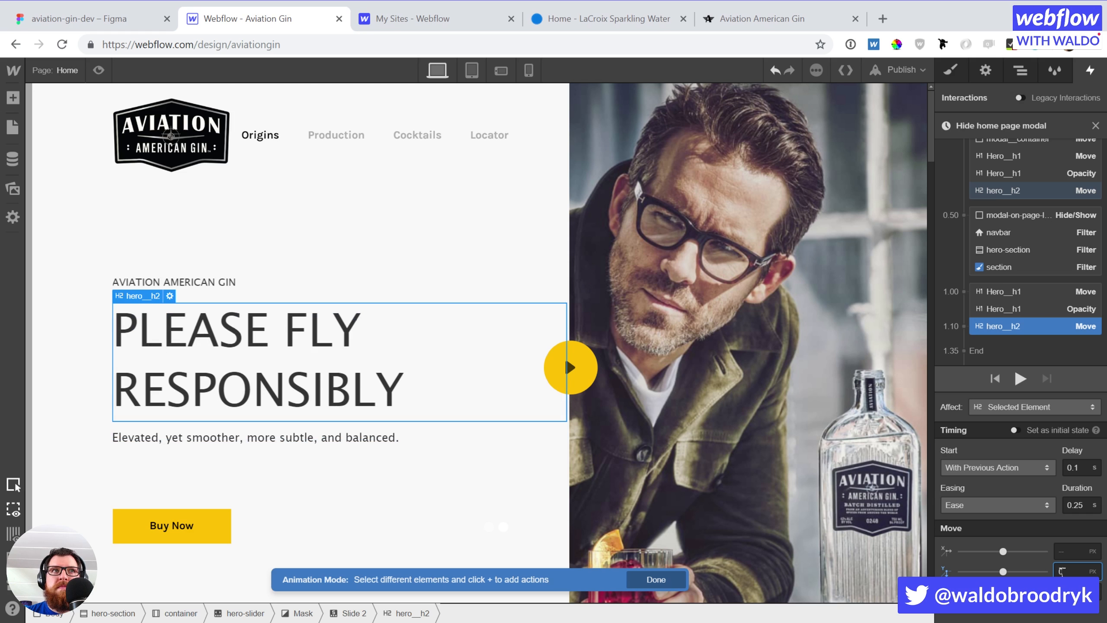
click(1021, 344)
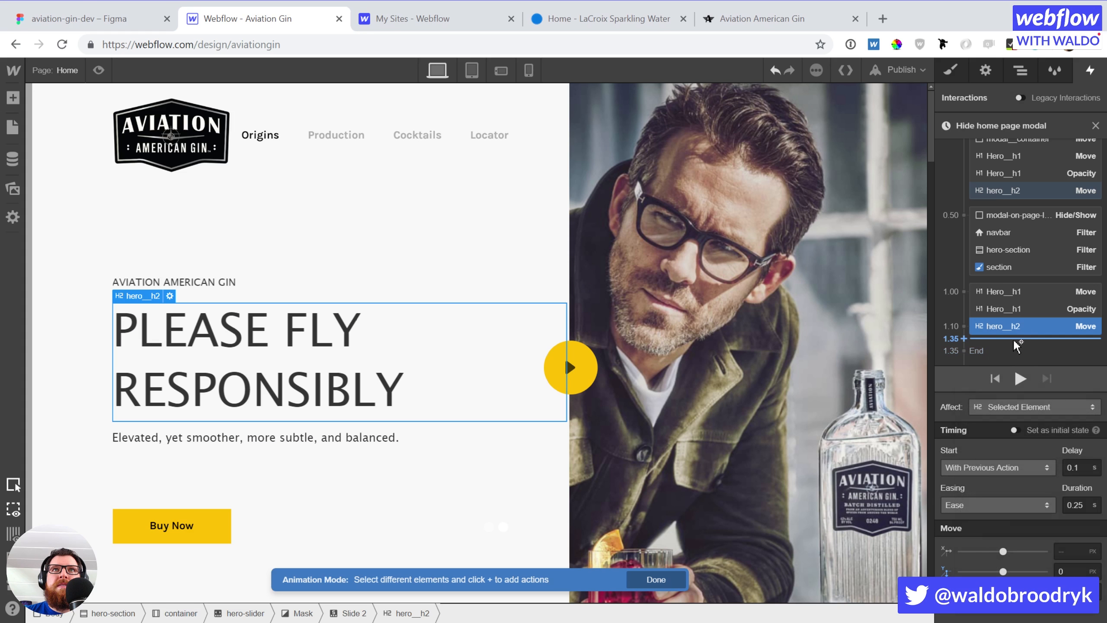
click(1013, 339)
Add a hero_h2 Opacity action to the 1.10 group and a starting Opacity of 0
click(997, 463)
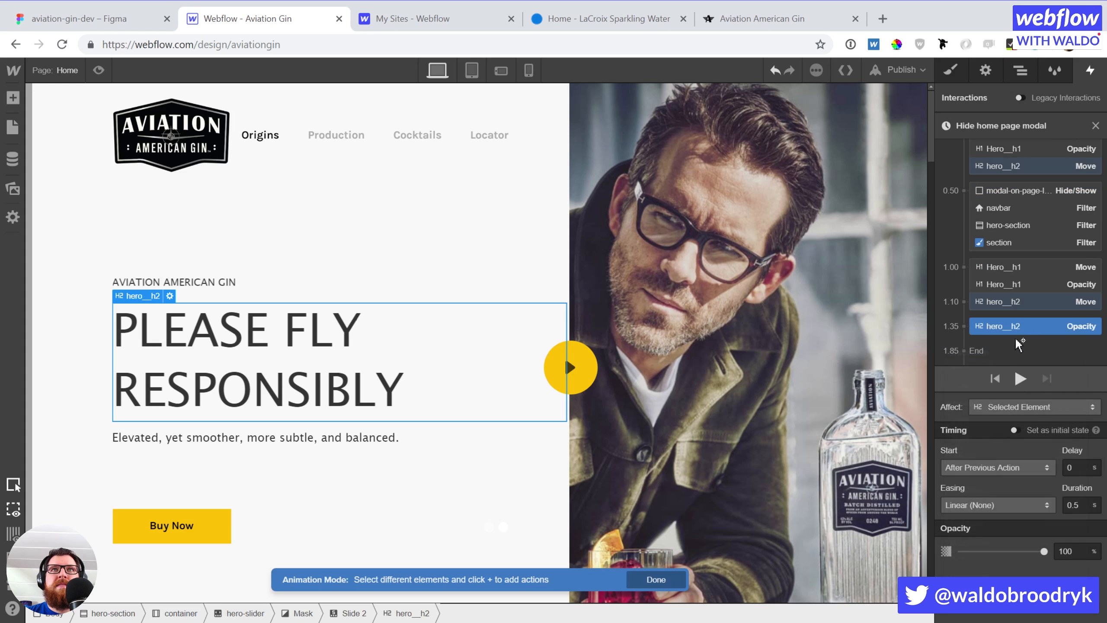
drag(1017, 325, 1019, 298)
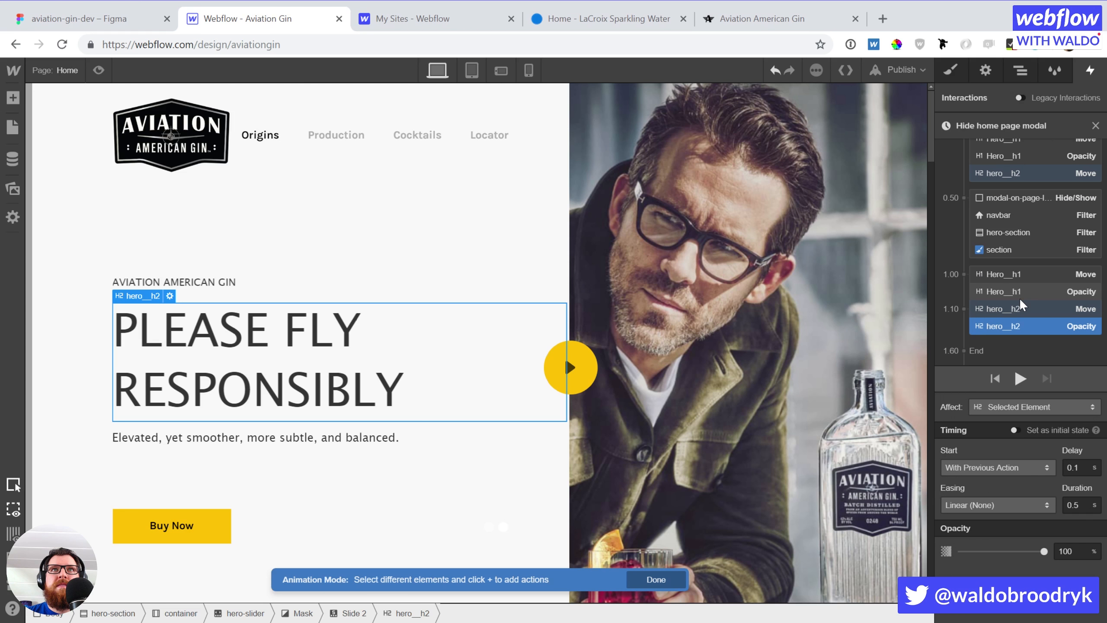
click(1025, 338)
click(1008, 460)
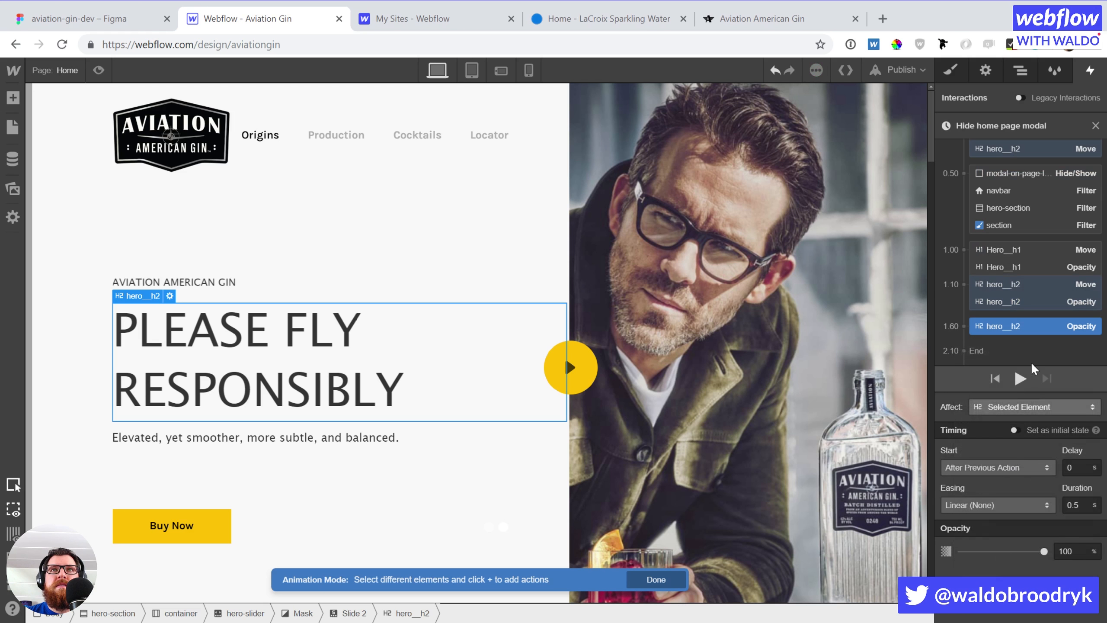
drag(1033, 329, 1017, 178)
drag(1075, 552, 1023, 546)
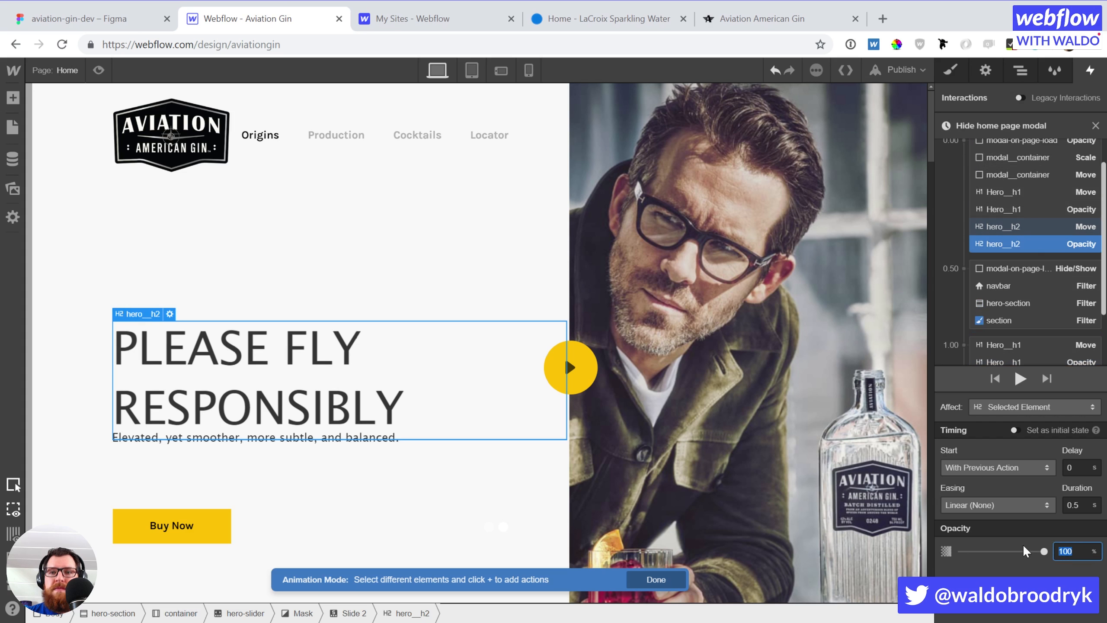
text(0)
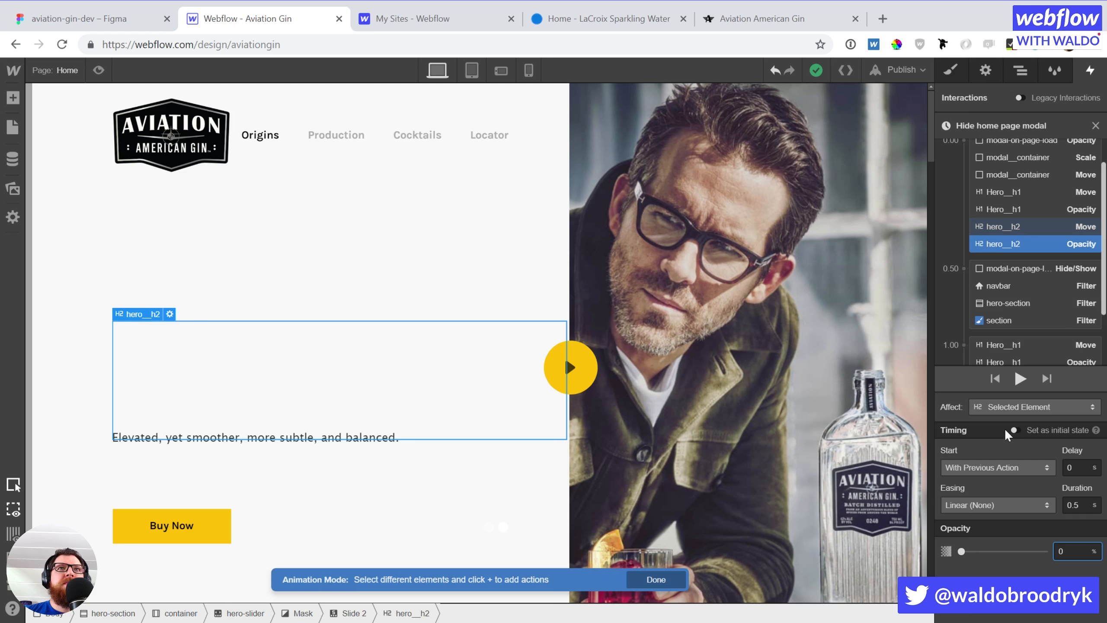
scroll(727, 391, down, 3)
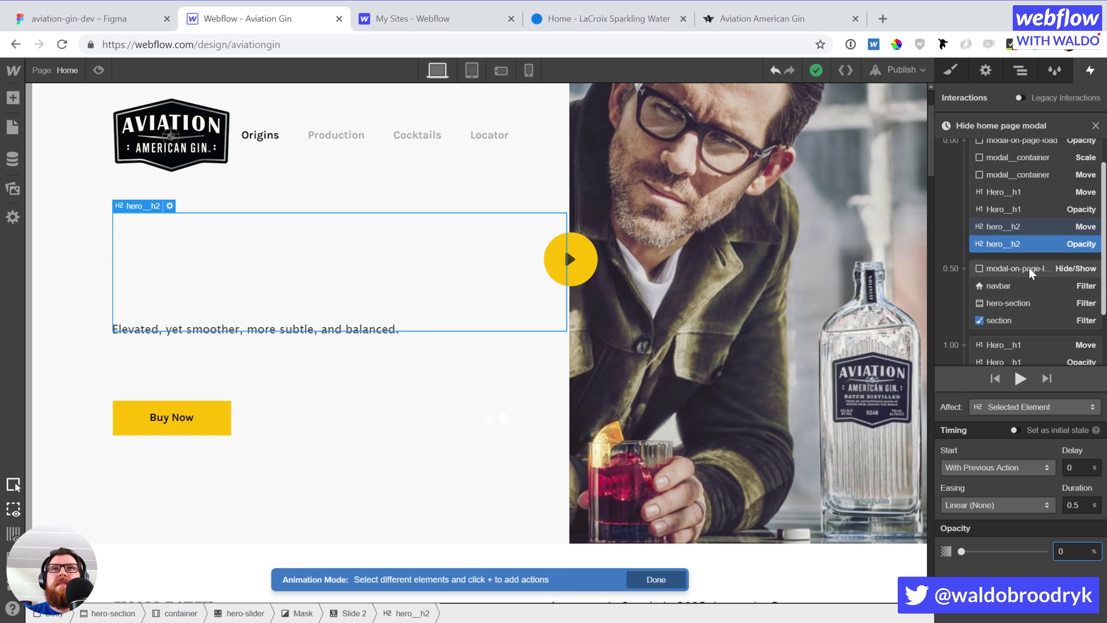
scroll(1017, 288, down, 2)
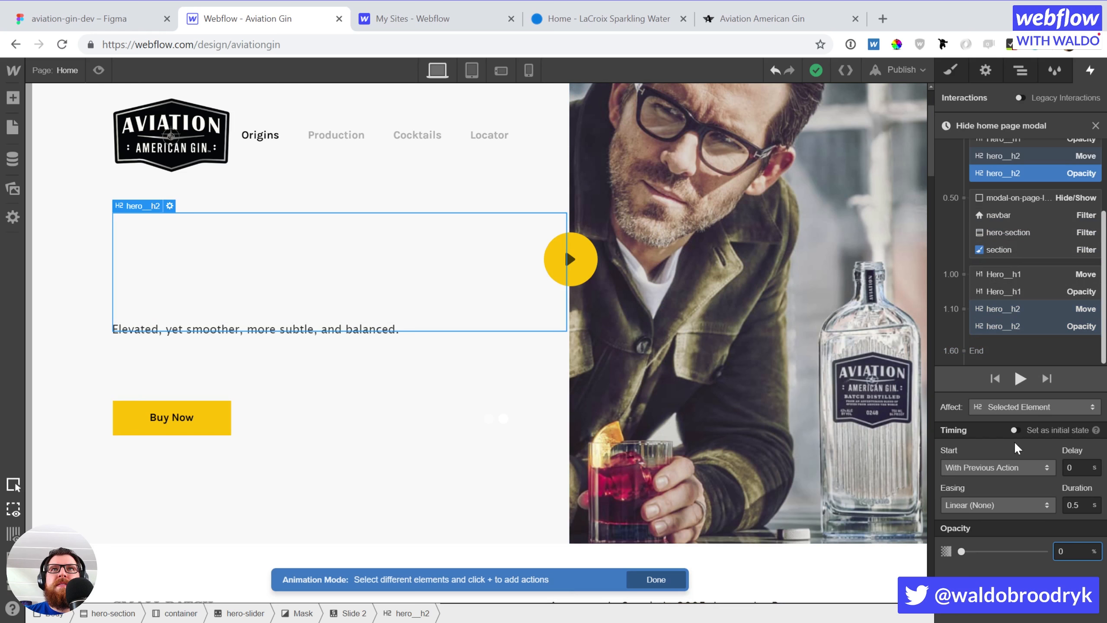
Preview, then set the hero_h2 Move and Opacity actions at 1.10 to 0.25 s duration
click(1020, 379)
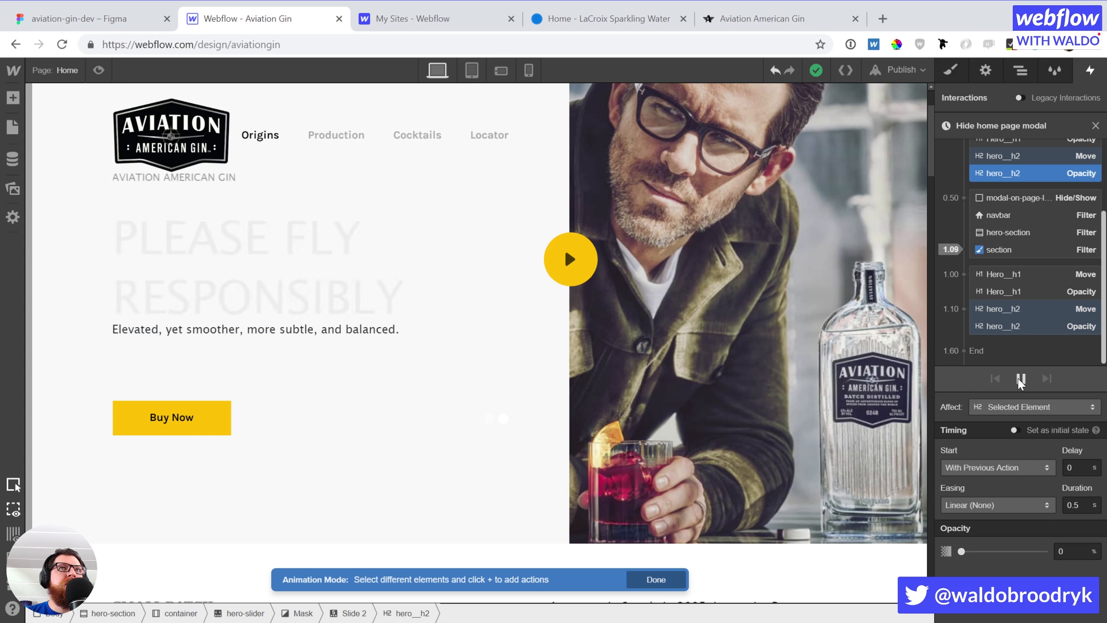
click(1009, 310)
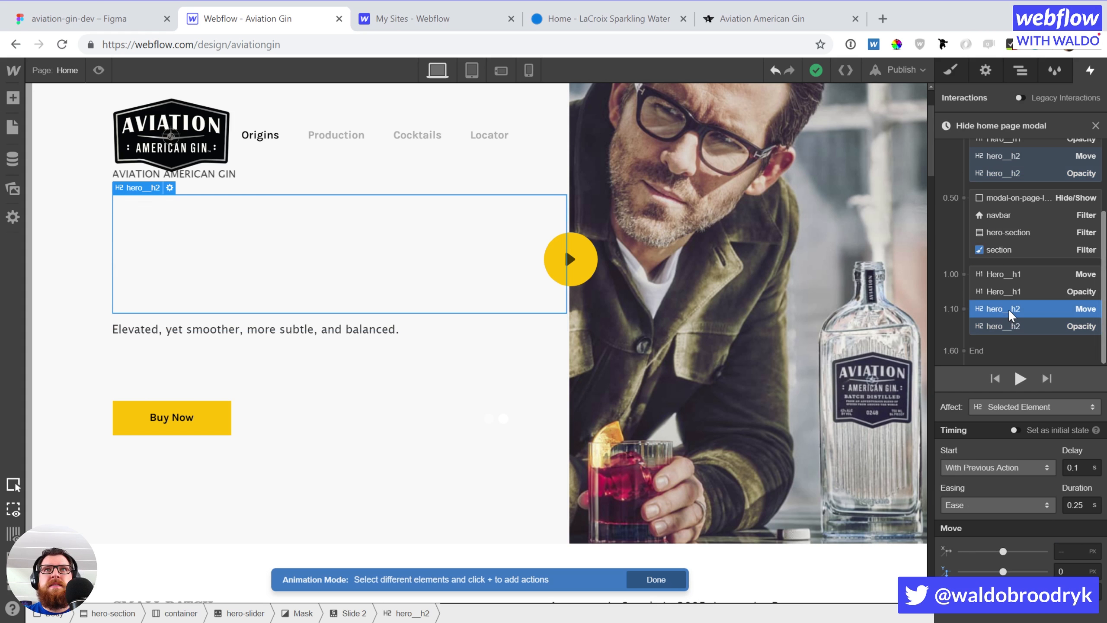
shift+click(1012, 323)
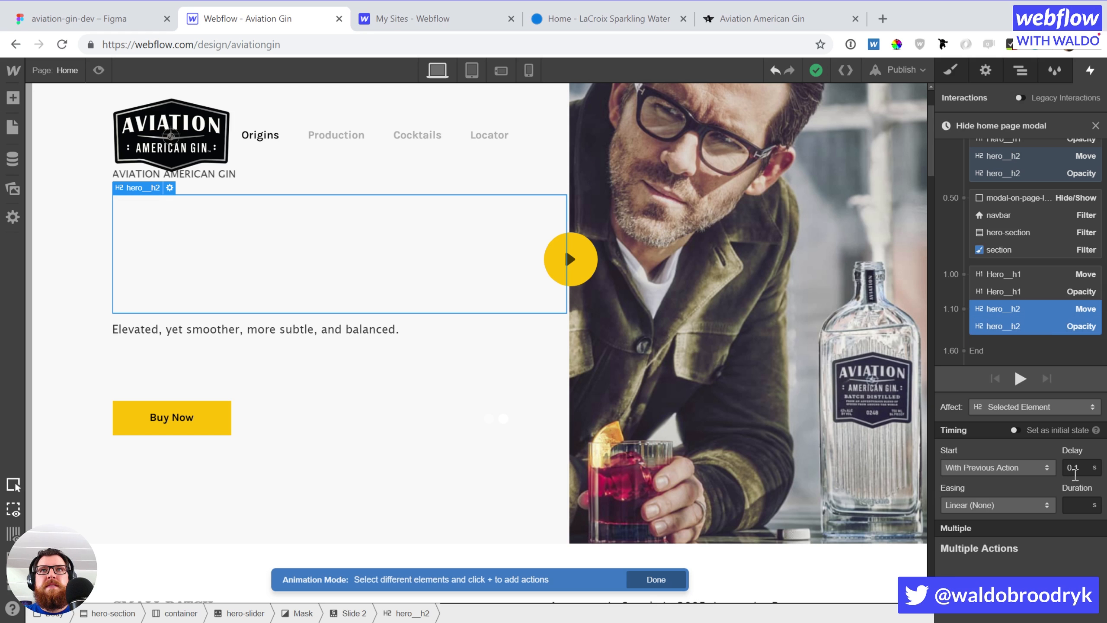
click(1075, 502)
text(.25)
key(Return)
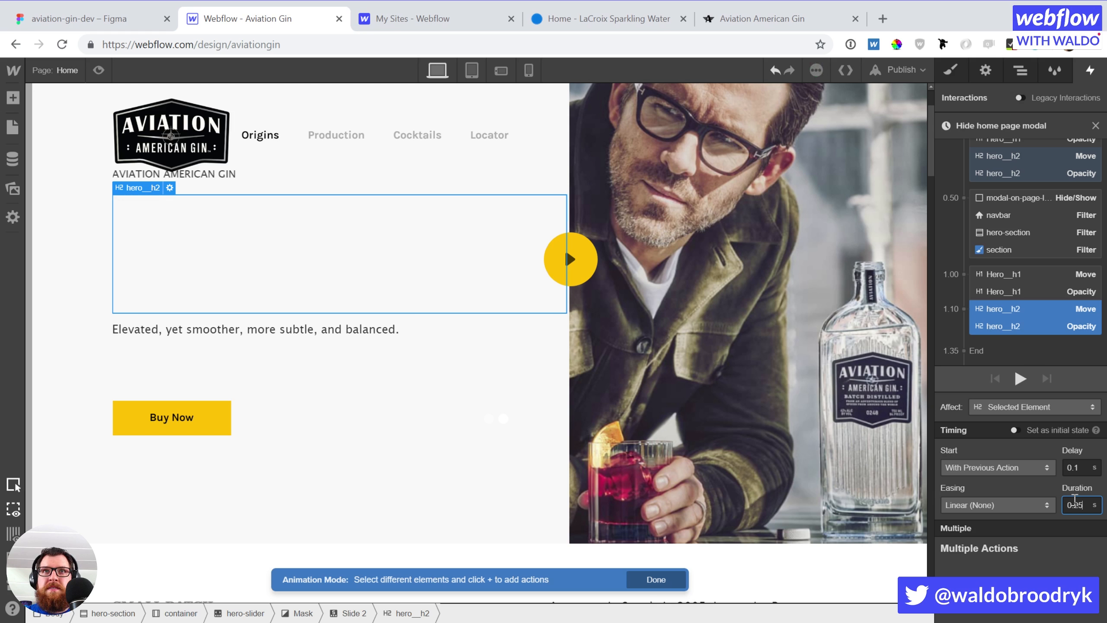
Review the heading actions, replay the preview, and select the starting actions
click(1046, 270)
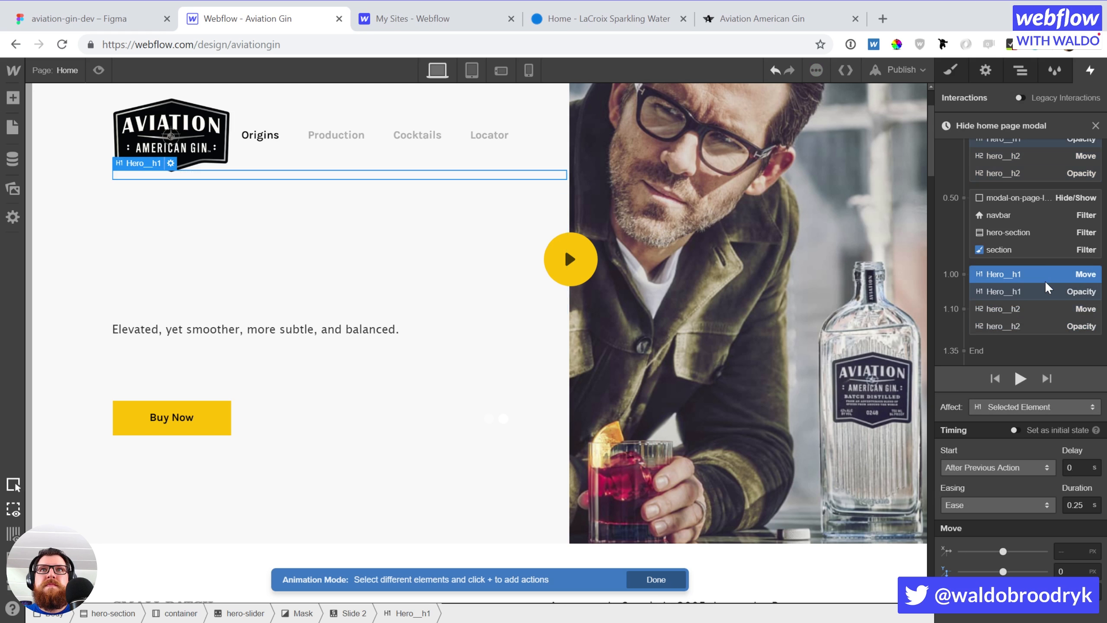
click(1041, 290)
click(1038, 309)
click(1035, 329)
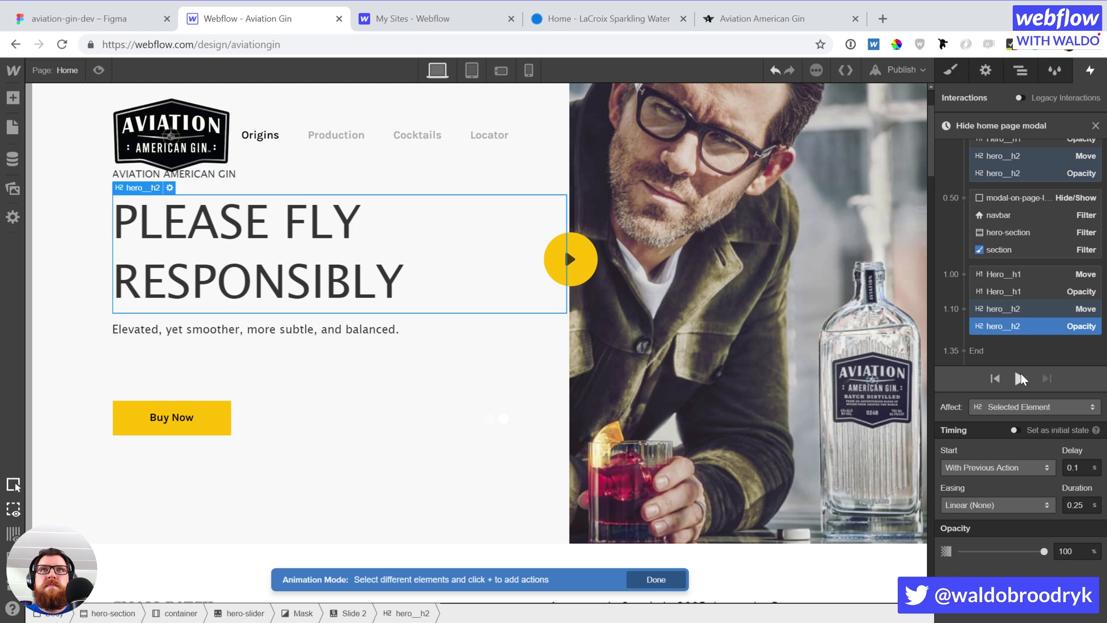
click(1019, 378)
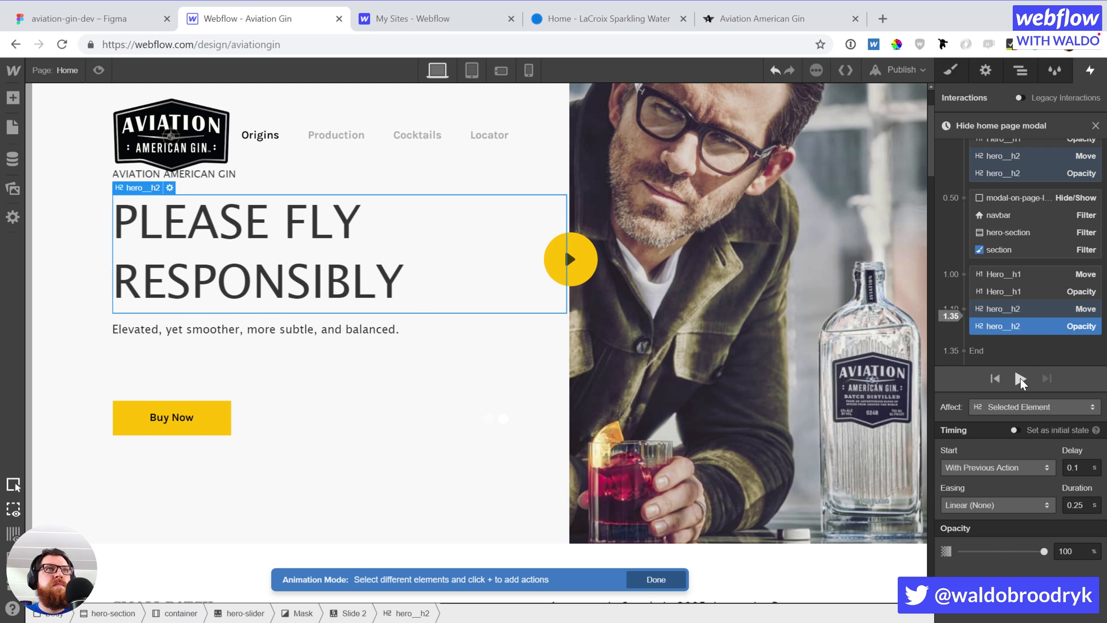
scroll(1055, 251, up, 3)
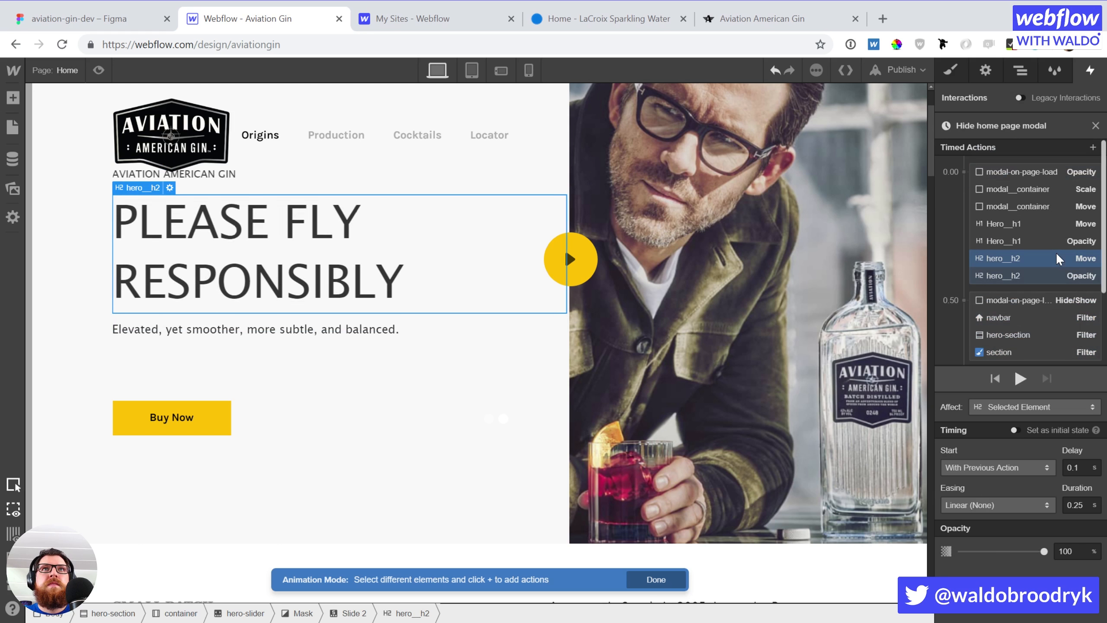
click(1032, 175)
shift+click(1034, 275)
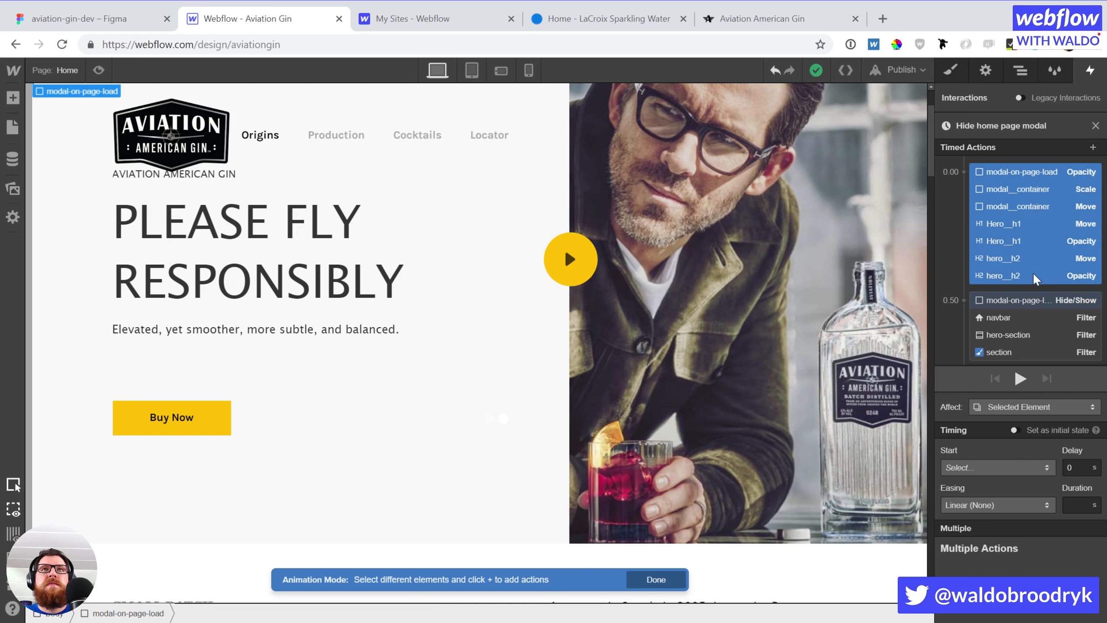
Set the four Hero starting actions as the initial state and preview the animation
click(1032, 272)
click(1030, 170)
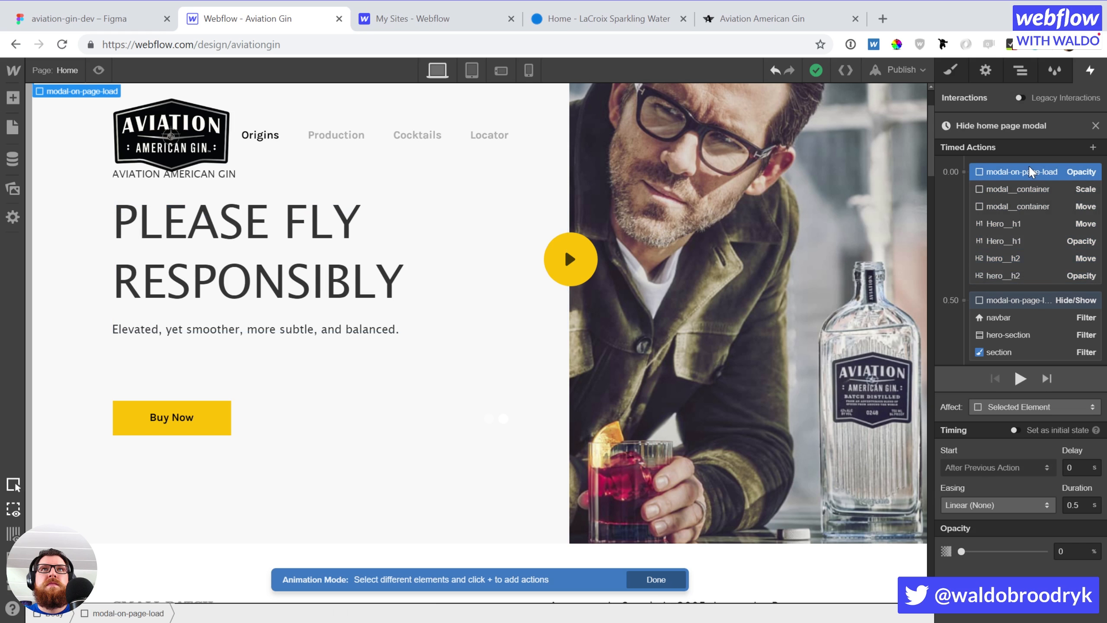
click(1027, 189)
click(1021, 225)
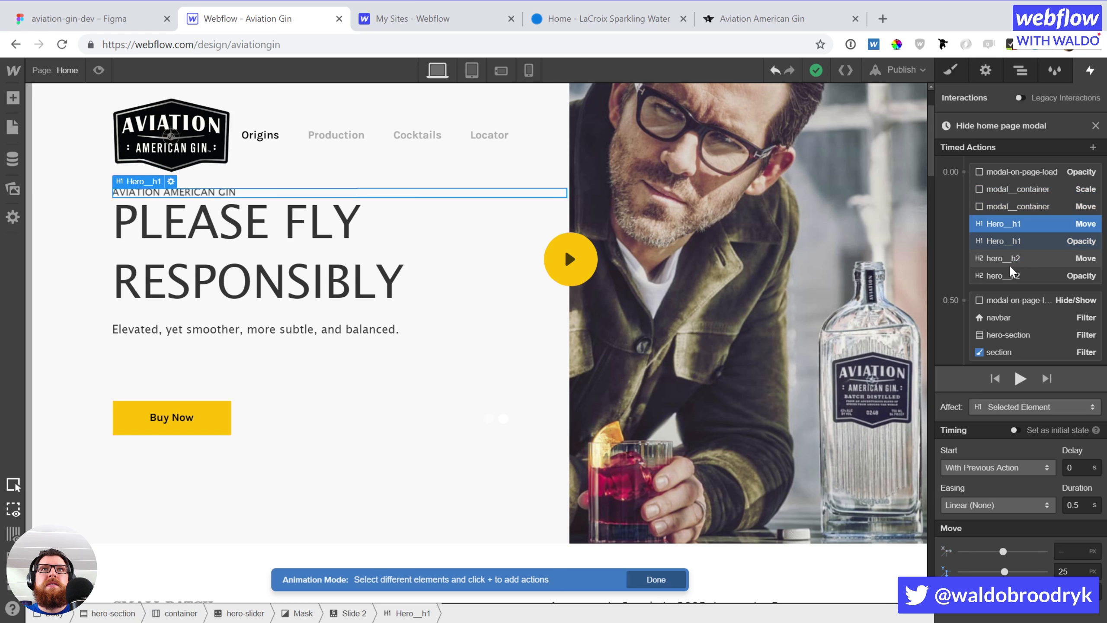
shift+click(1008, 272)
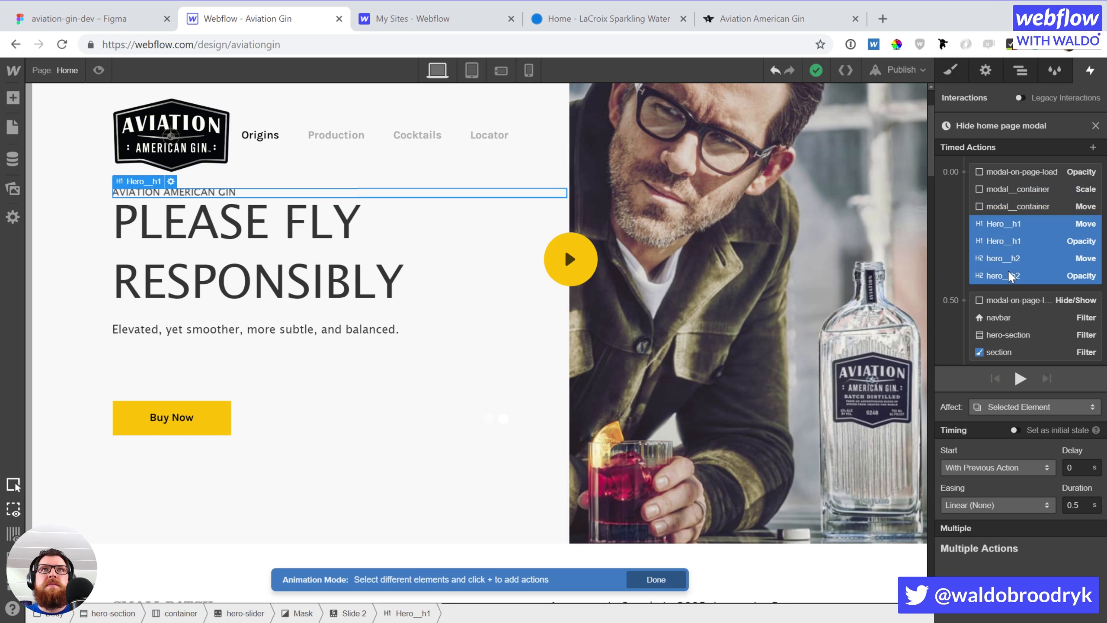
click(1013, 429)
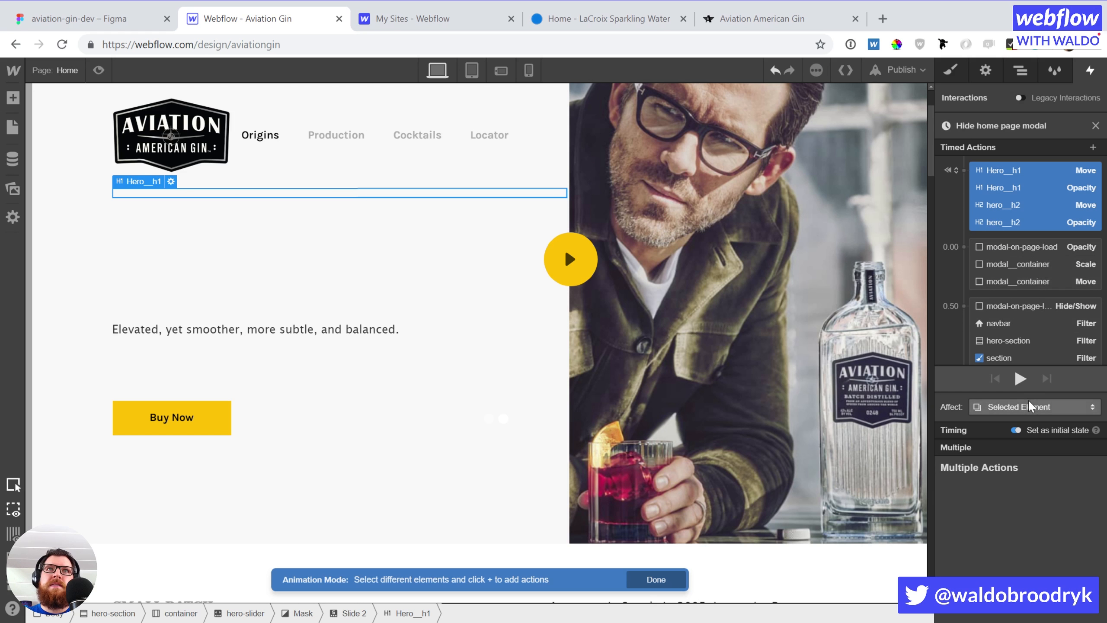
click(1020, 378)
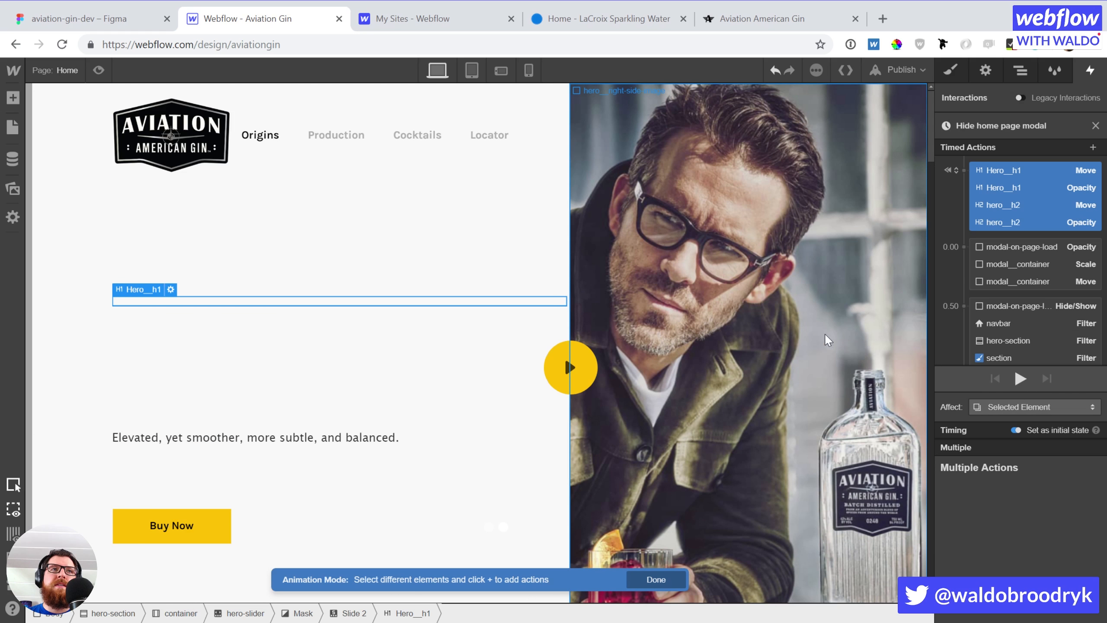
Give all four Hero Move and Opacity animation actions a 0.5 s duration
scroll(1067, 289, down, 3)
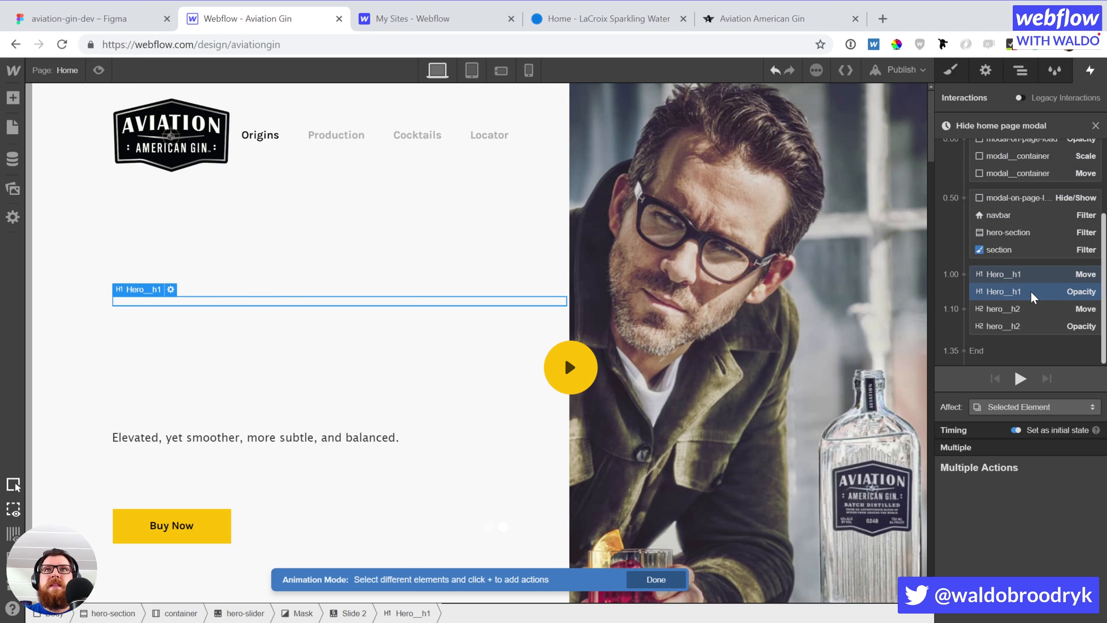
click(1026, 274)
shift+click(1020, 323)
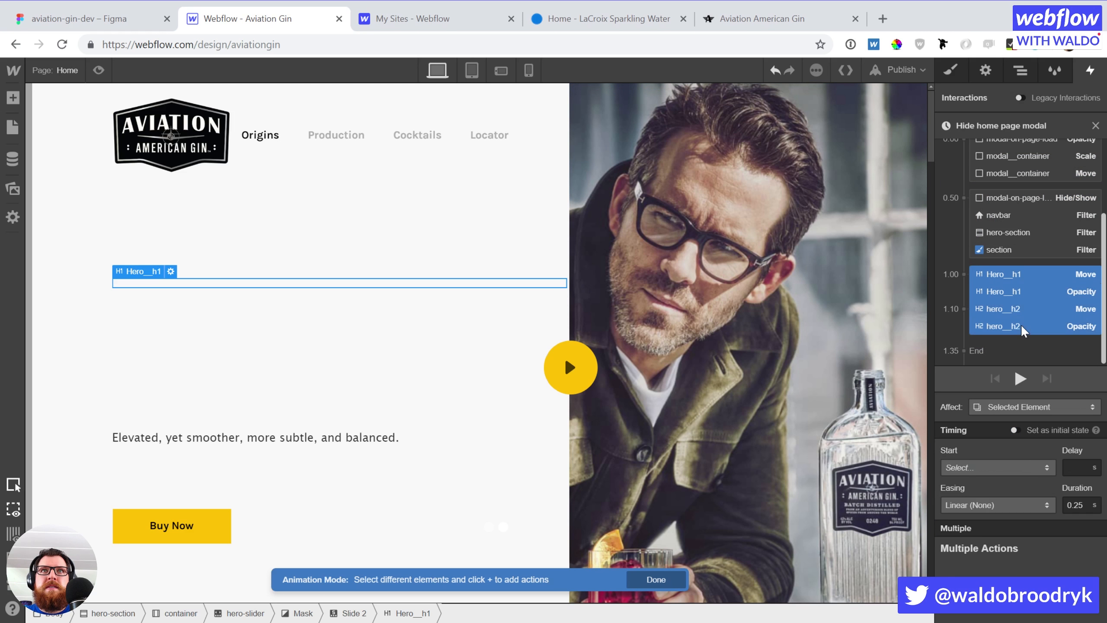
drag(1072, 506, 1096, 509)
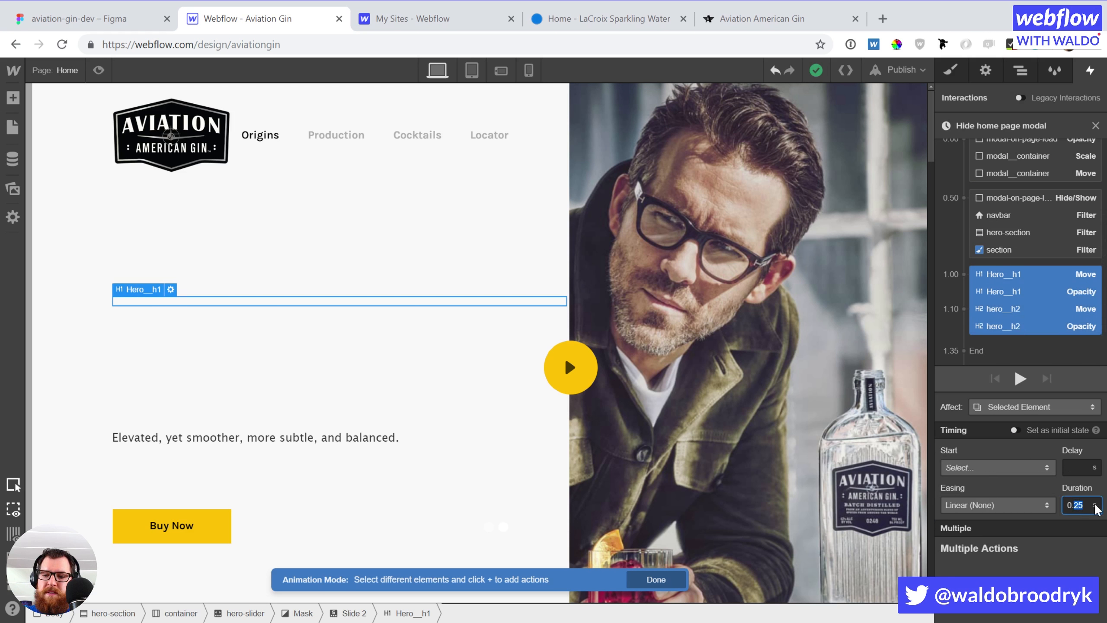
text(5)
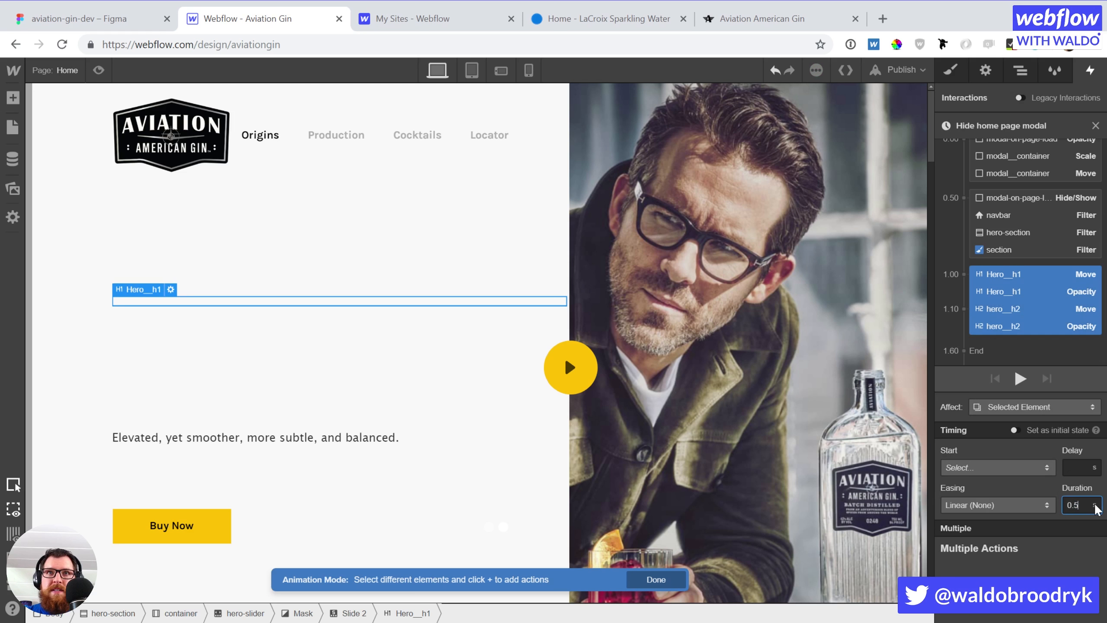
click(1041, 271)
click(1042, 291)
Add a paragraph Move action to the 1.10 group with a 0.2 s delay
click(1042, 311)
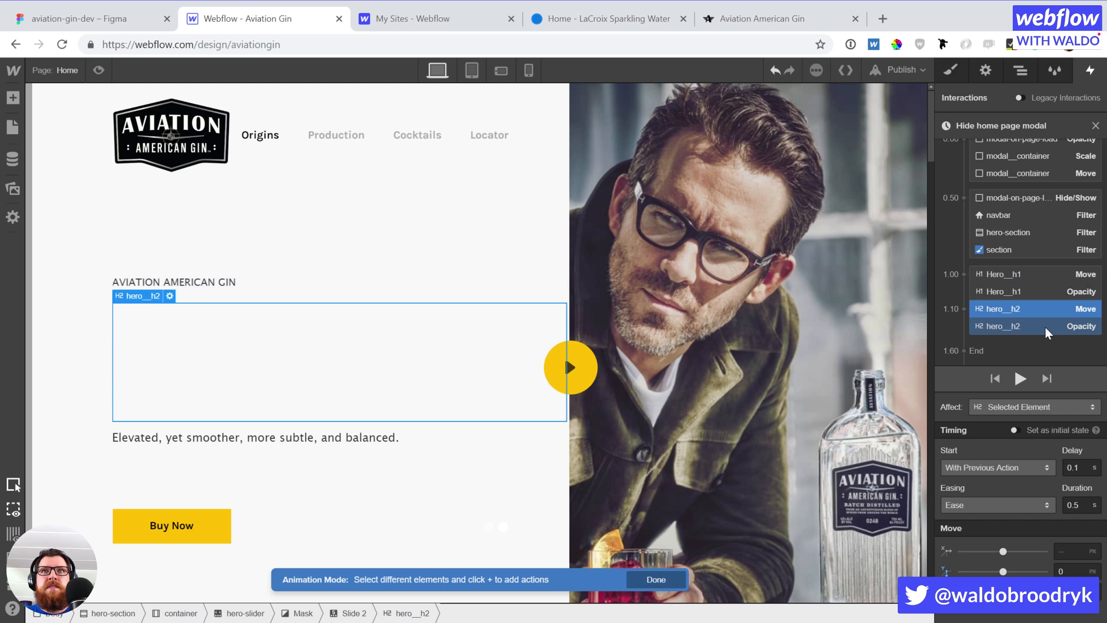
click(1045, 326)
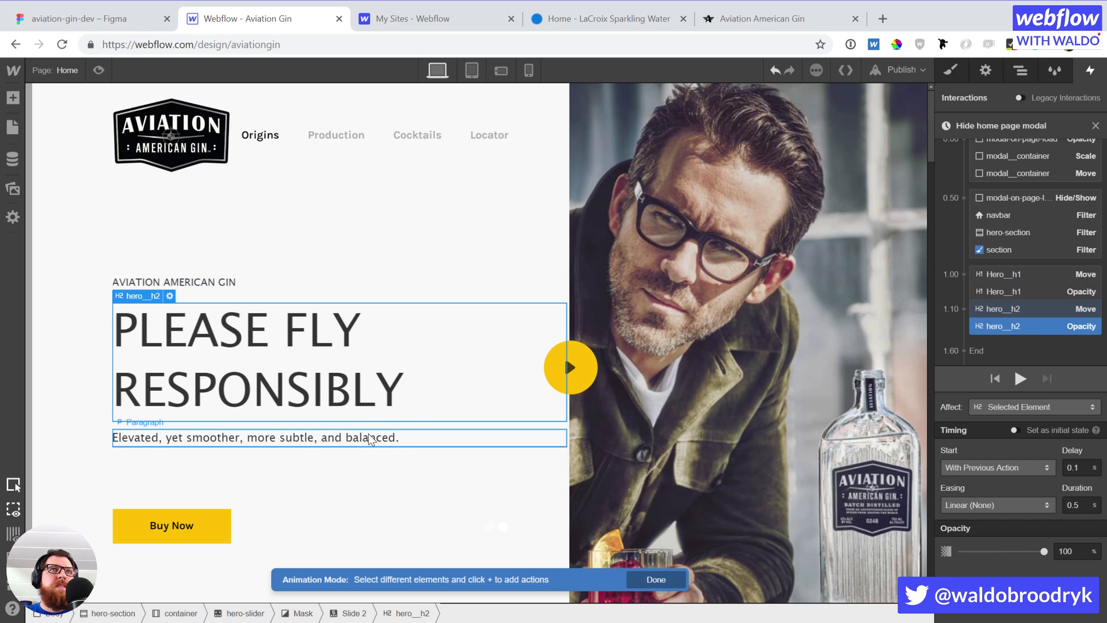
click(370, 438)
scroll(1071, 236, up, 3)
scroll(1070, 238, down, 3)
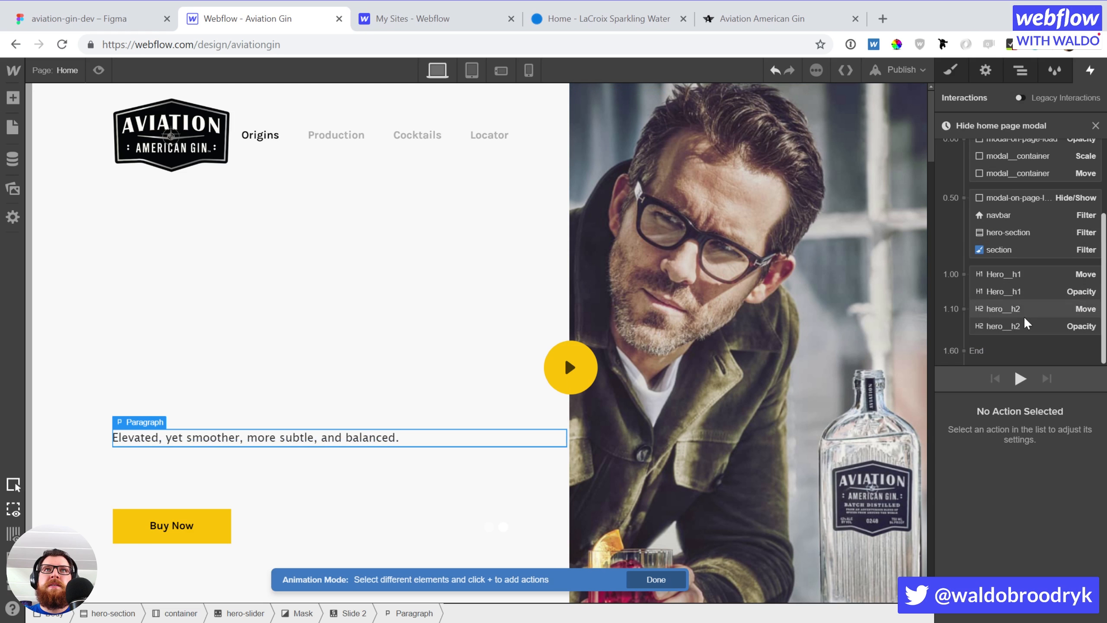
click(1015, 339)
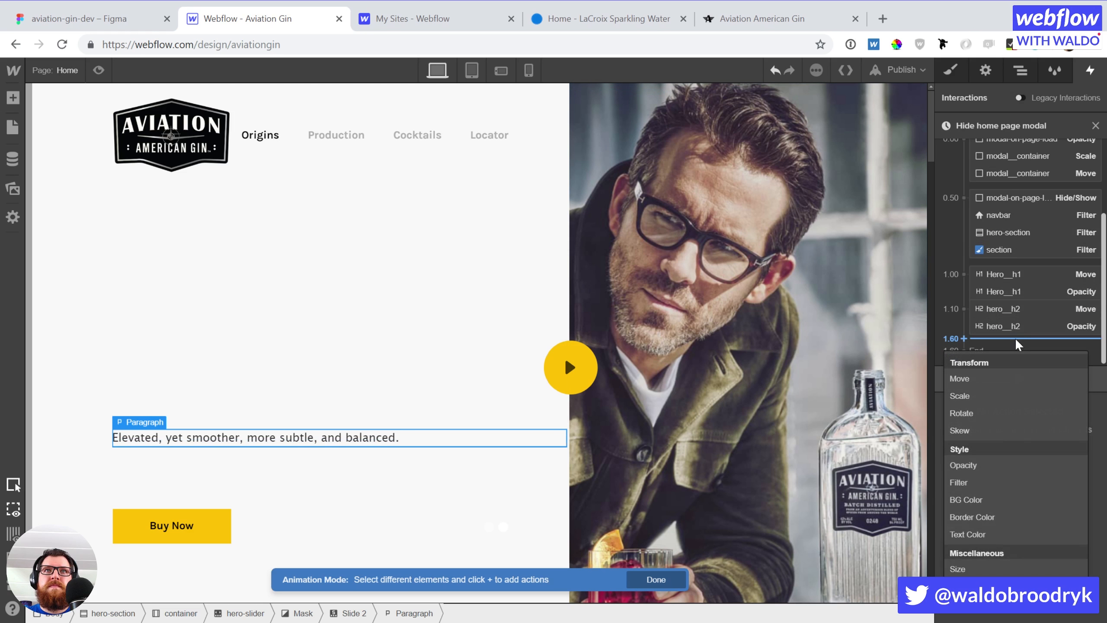
click(987, 379)
drag(1018, 350, 1022, 329)
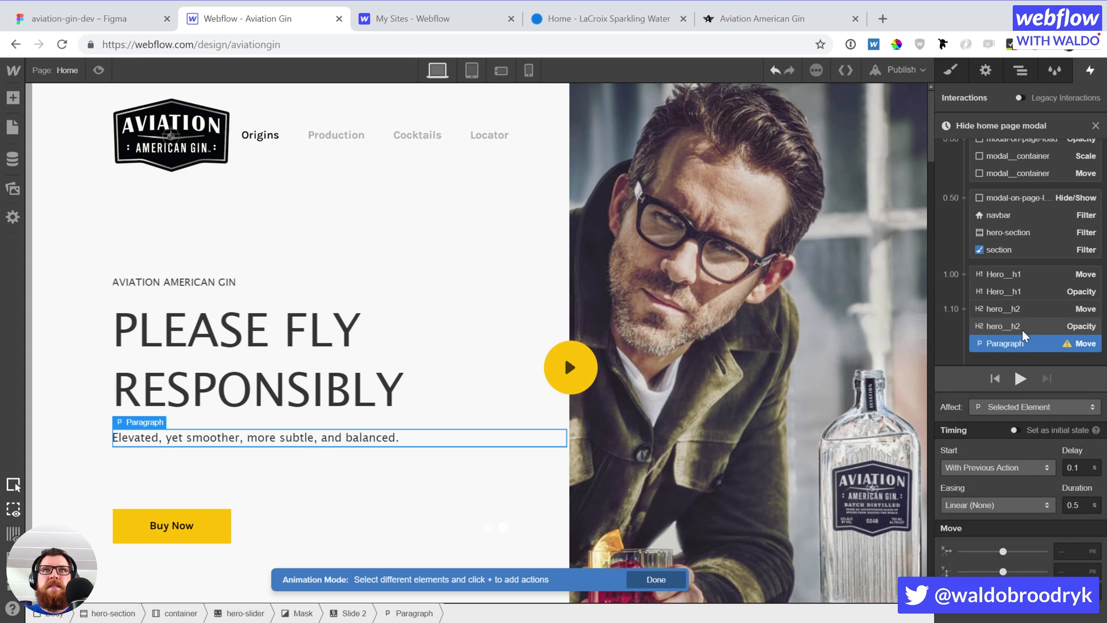
drag(1074, 467, 1088, 468)
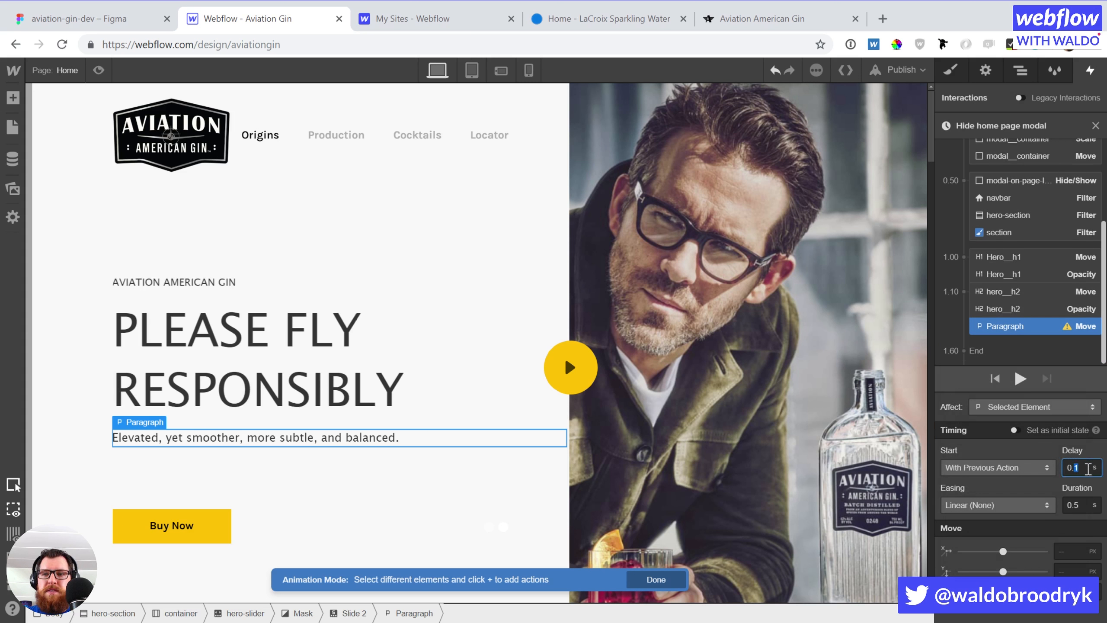
text(2)
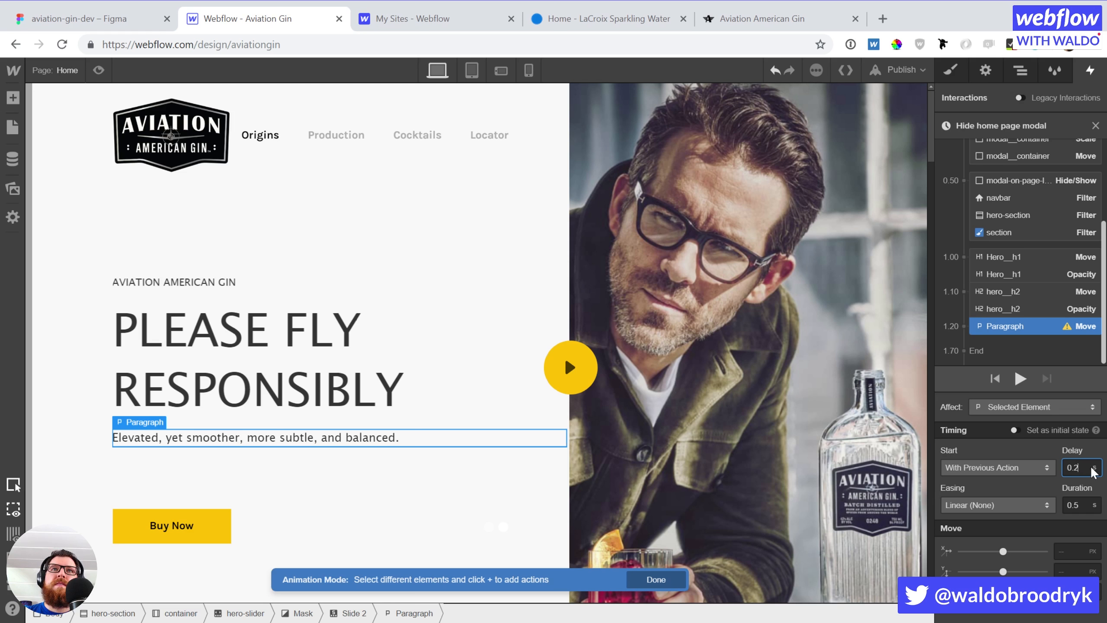
Give the paragraph move Ease easing and a Y offset of 0
click(987, 502)
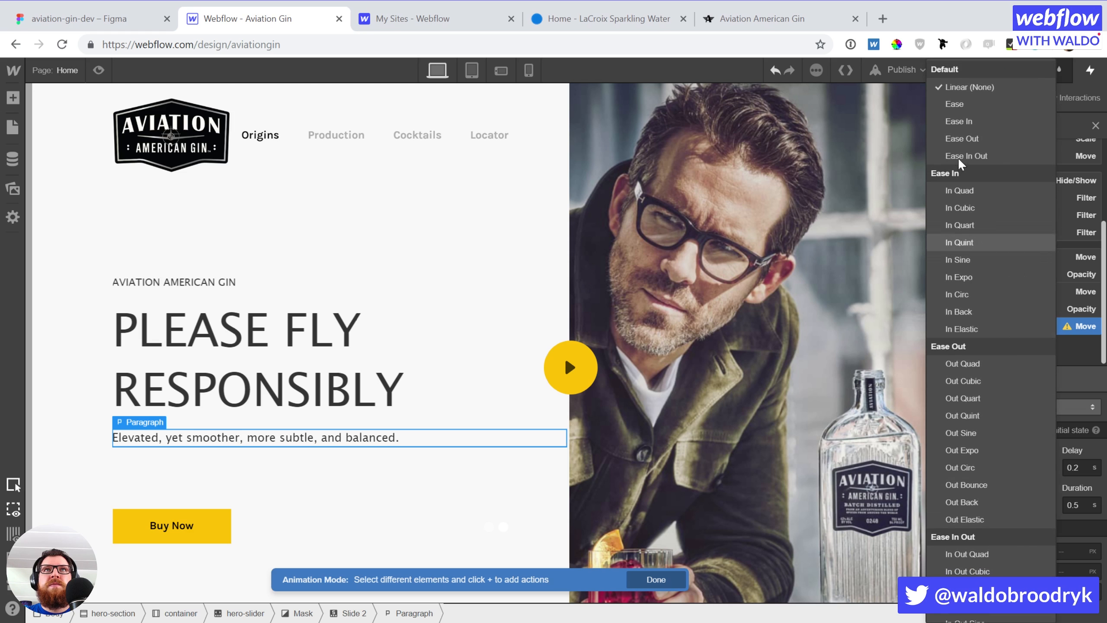
click(968, 103)
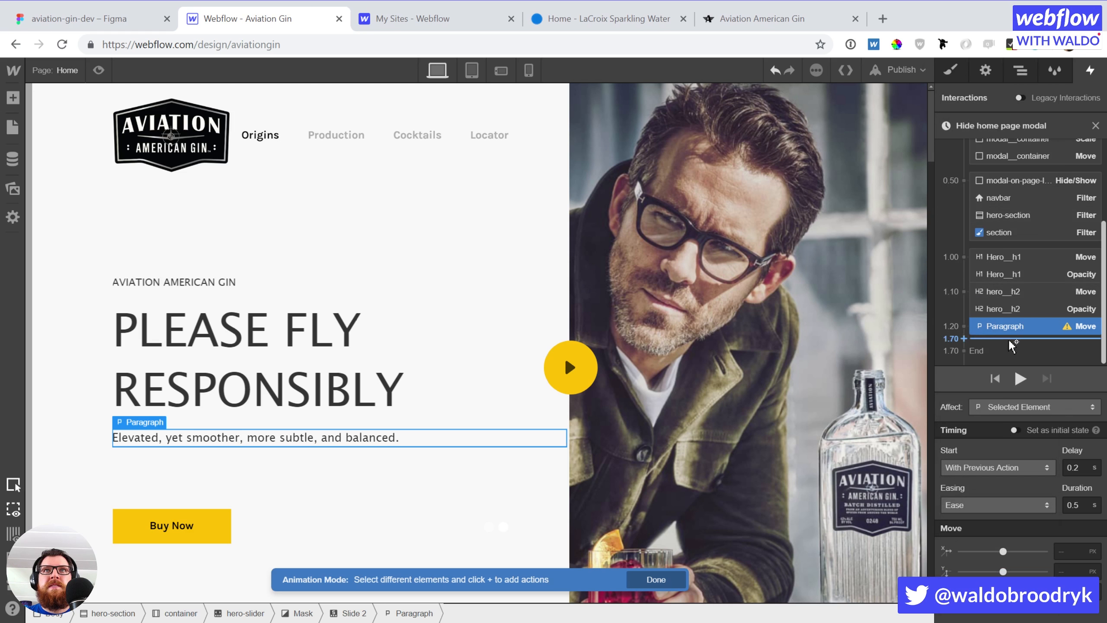
click(1071, 570)
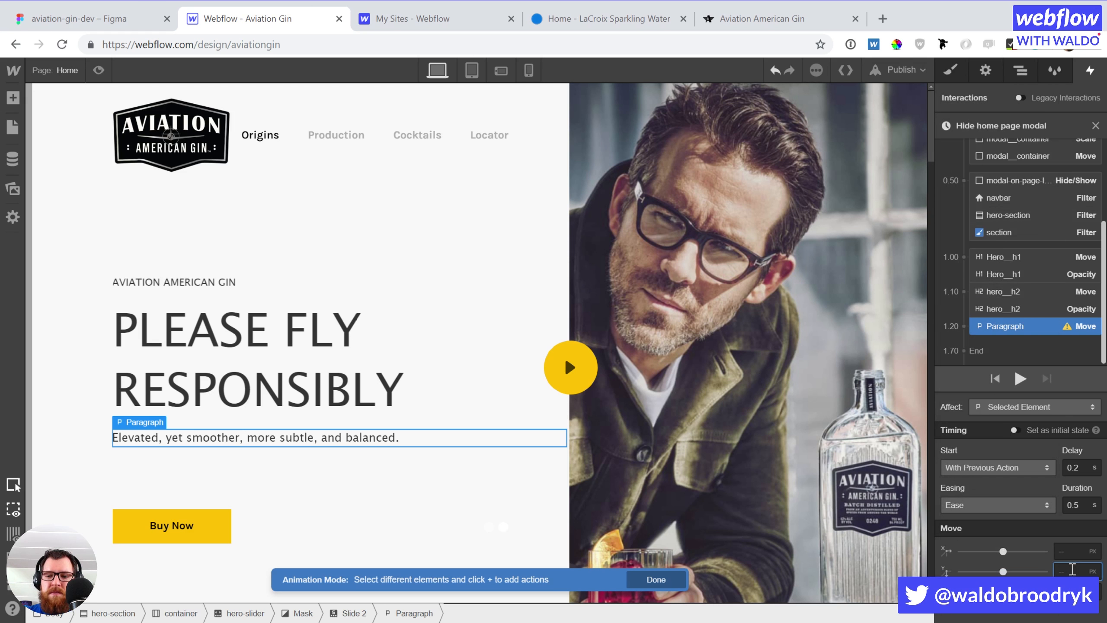
text(0)
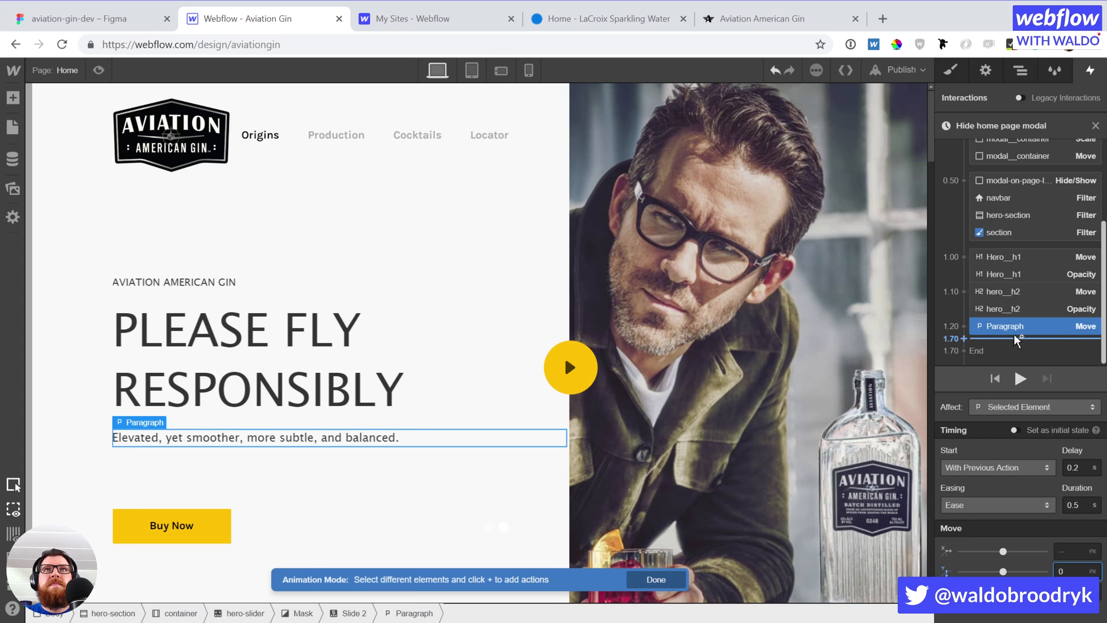
Add a paragraph Opacity action running with the move, plus another paragraph Move at 1.70
click(1013, 334)
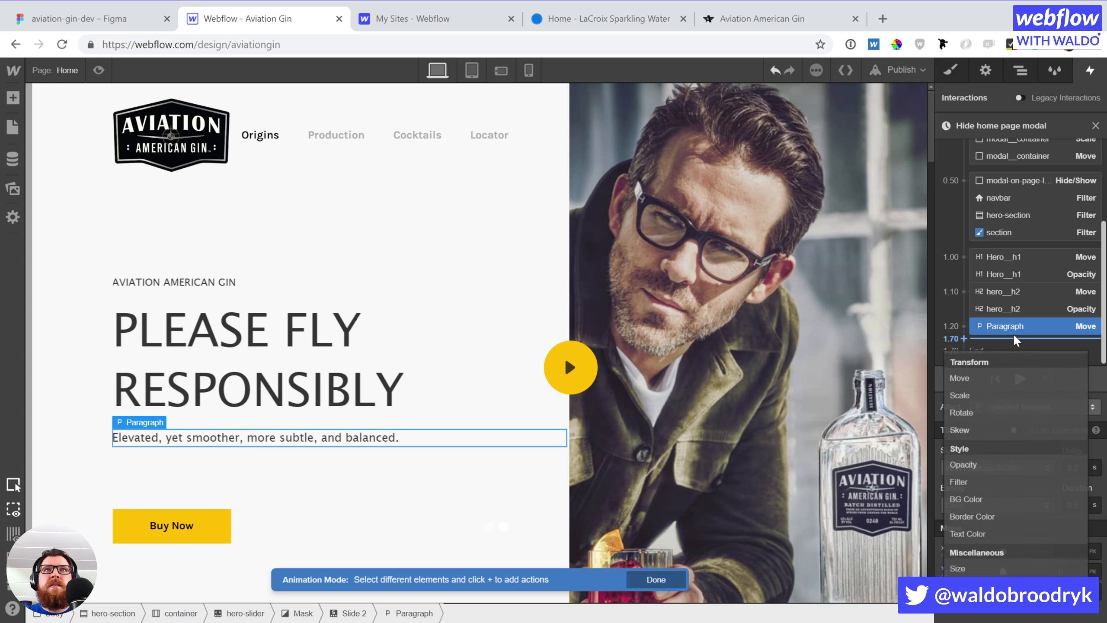
click(982, 464)
drag(1033, 345, 1032, 325)
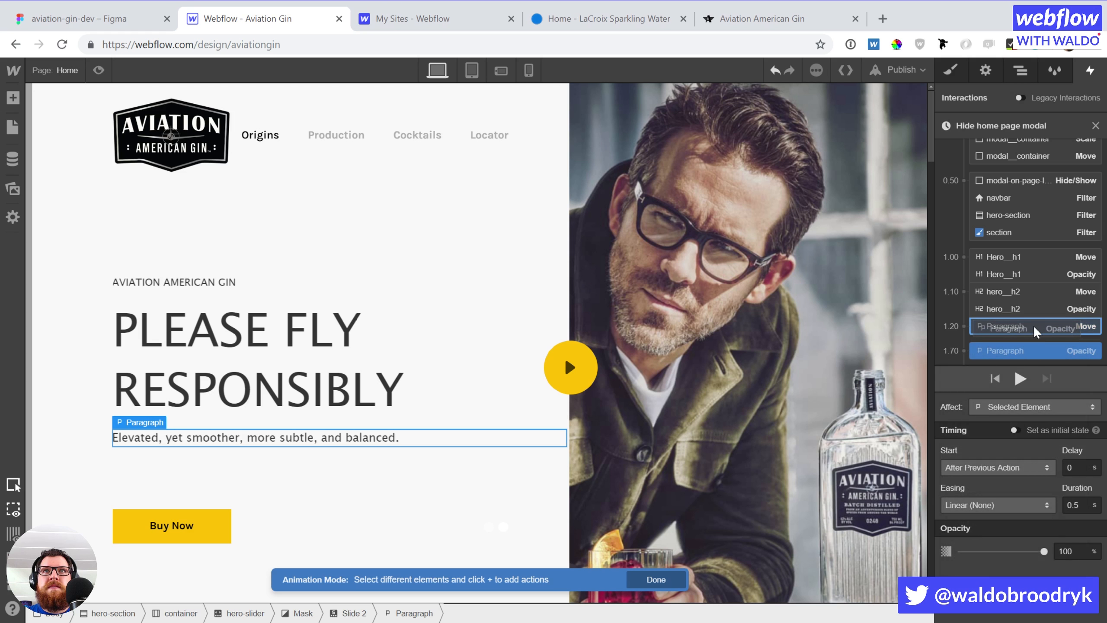
click(1072, 506)
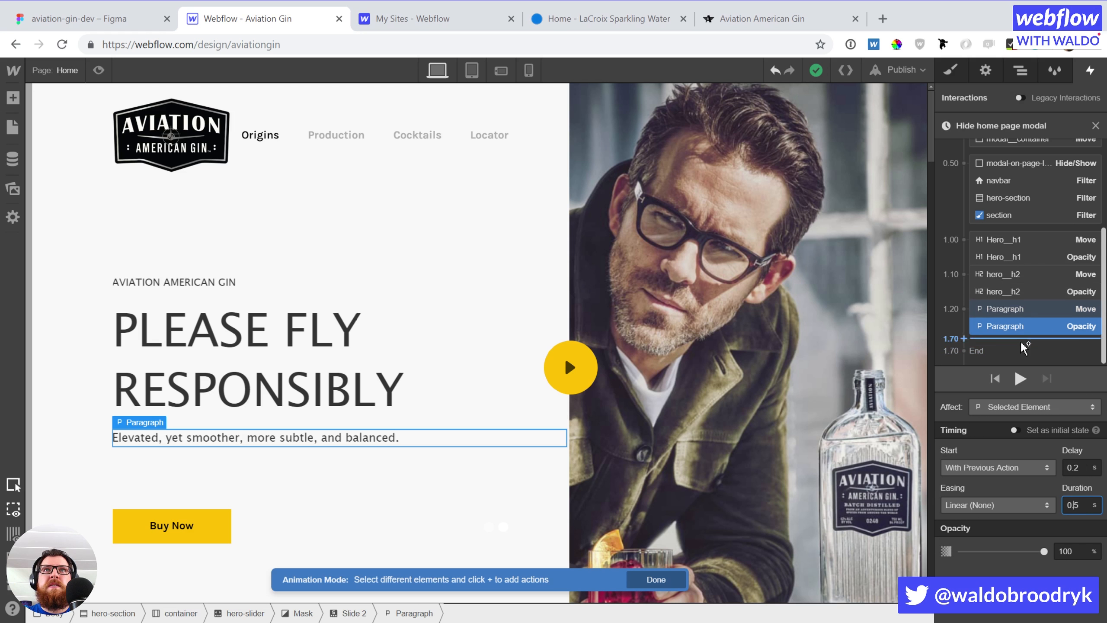
click(1020, 341)
click(1015, 374)
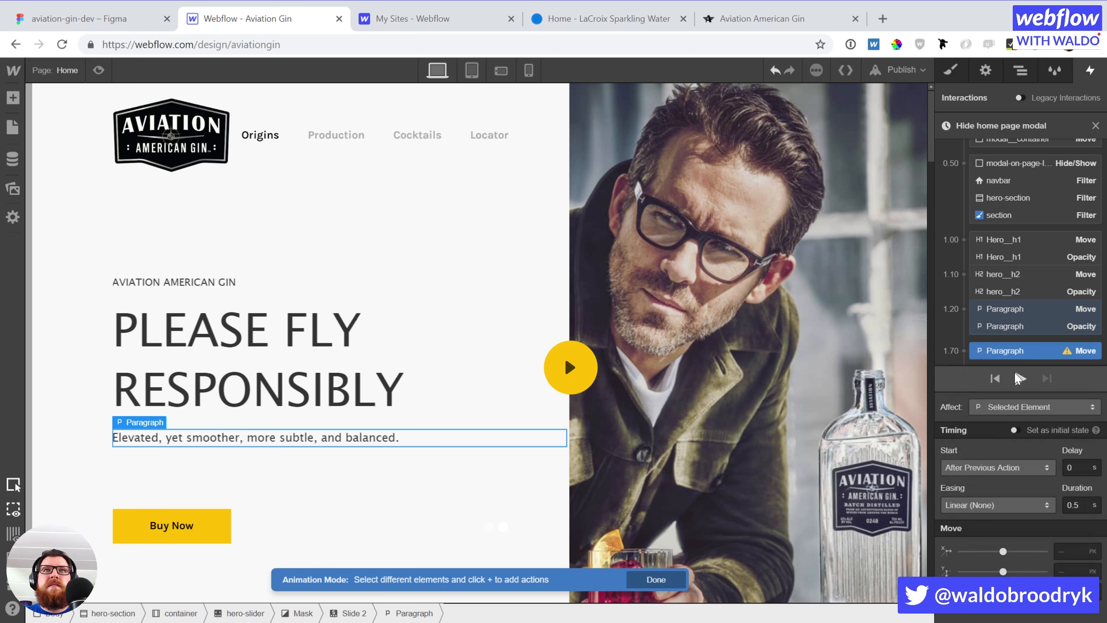
Set the new paragraph Move to Y 25 and add a 0% Opacity alongside it
click(1067, 567)
text(25)
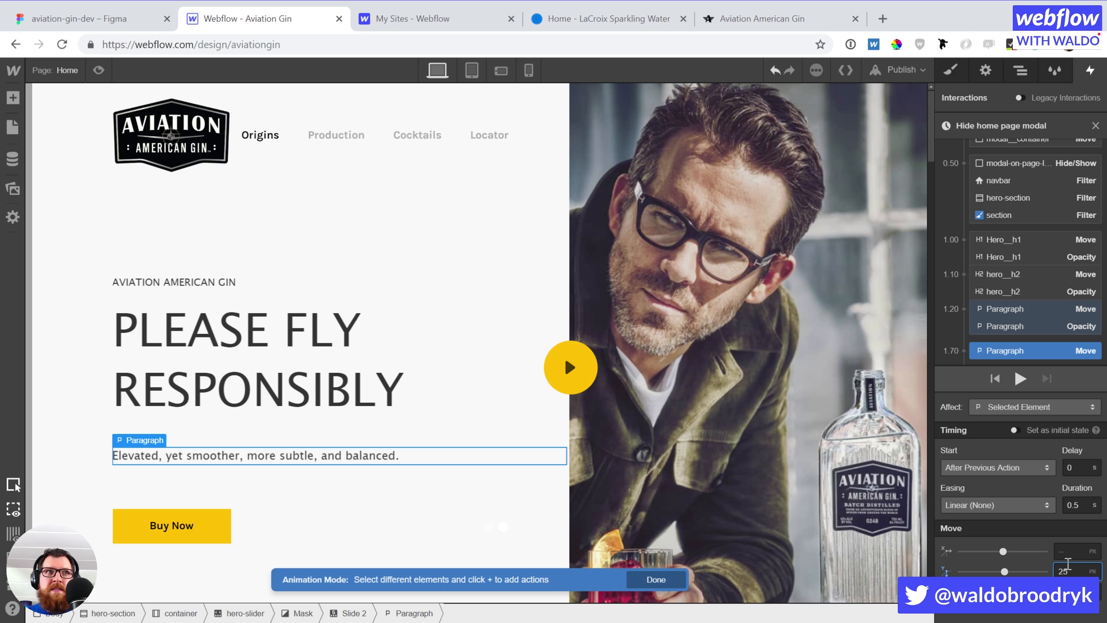
scroll(1046, 358, down, 1)
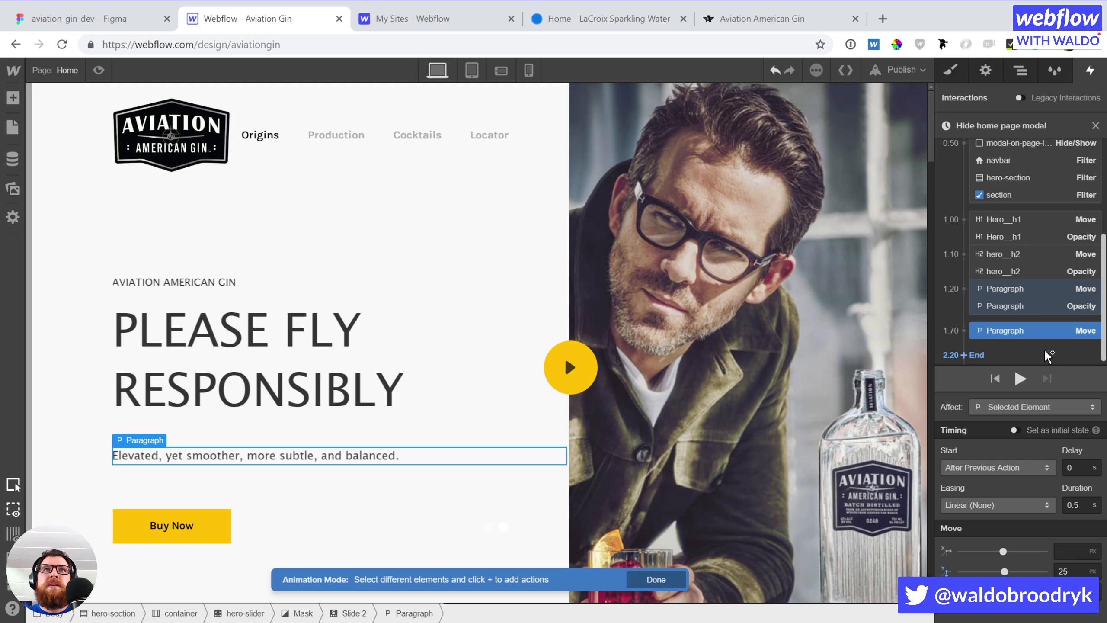
click(1048, 343)
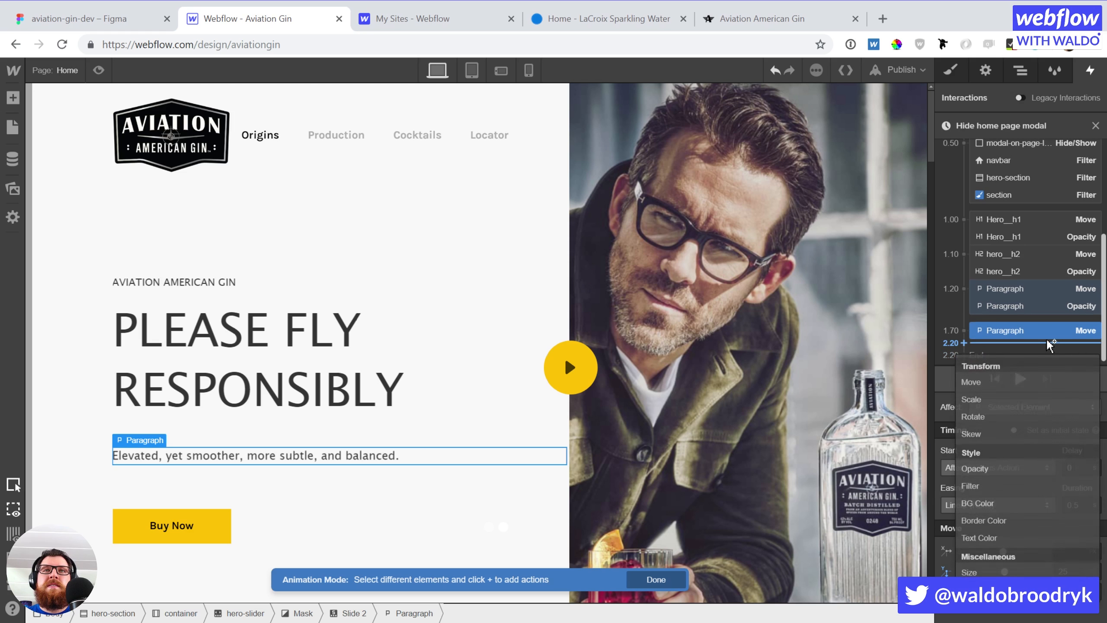
click(1007, 471)
drag(1041, 359, 1041, 324)
drag(1076, 551, 1022, 536)
text(0)
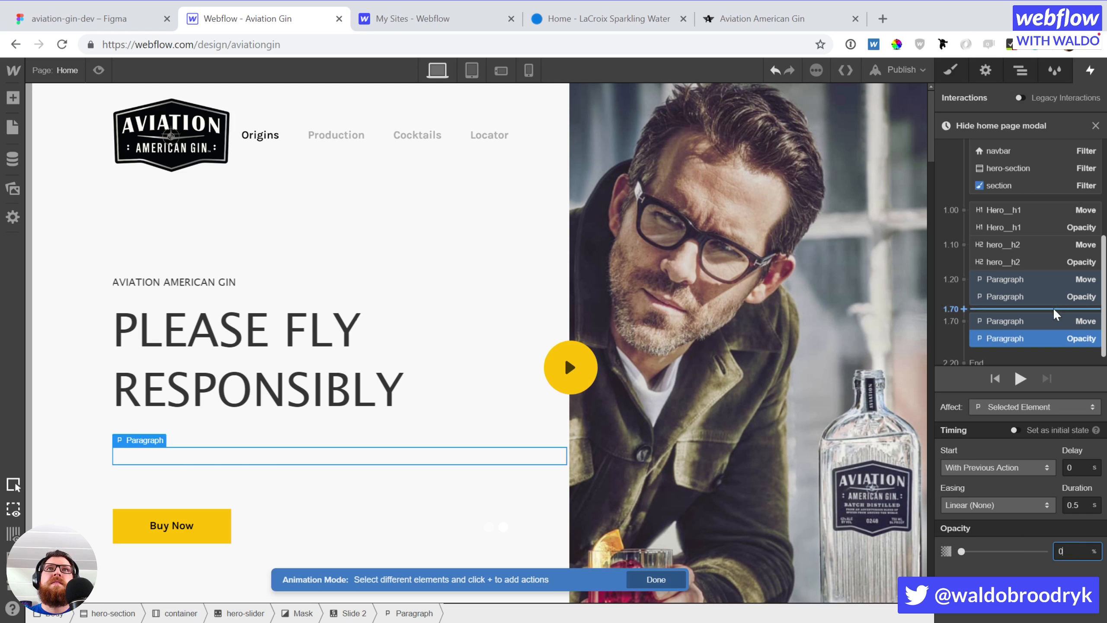
Move both paragraph actions to the start of the timeline as its initial state
shift+click(1044, 317)
drag(1036, 338, 1013, 200)
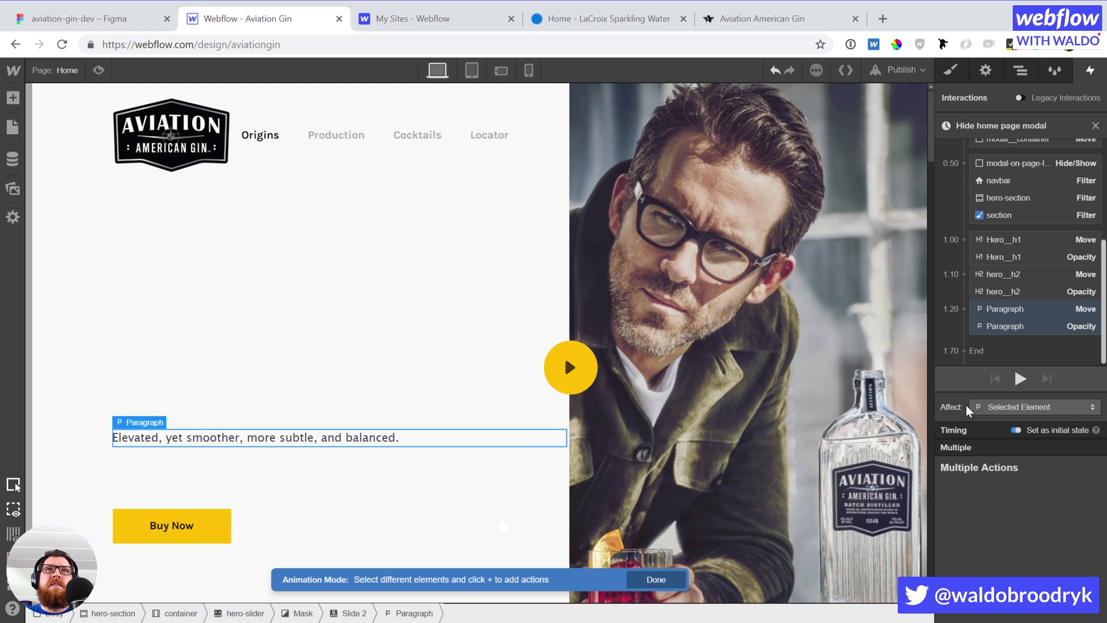
click(1018, 301)
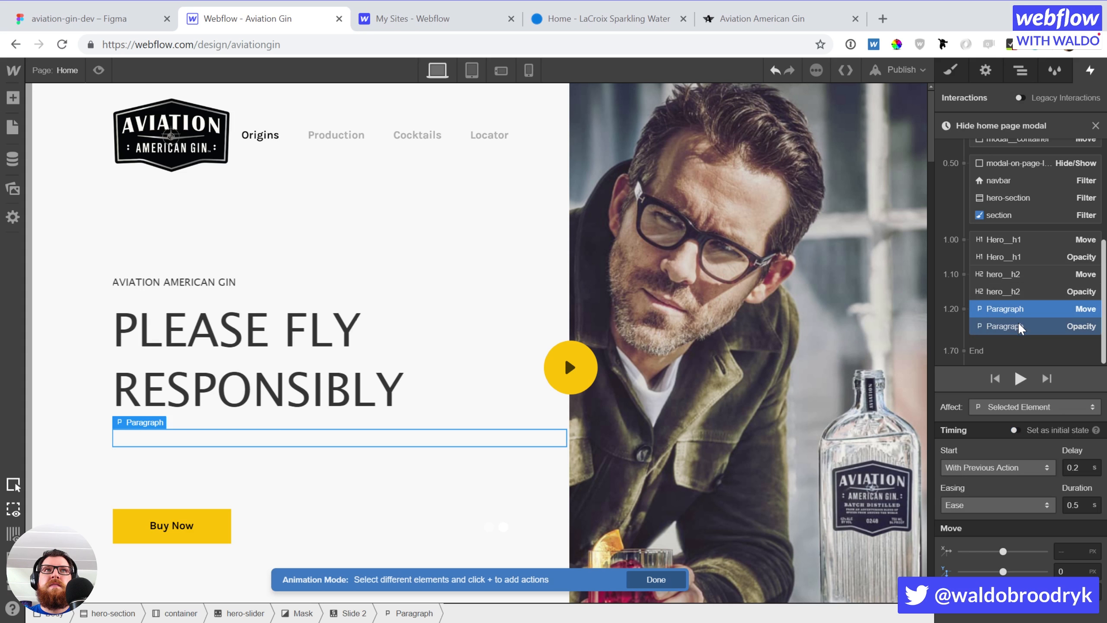
click(1018, 322)
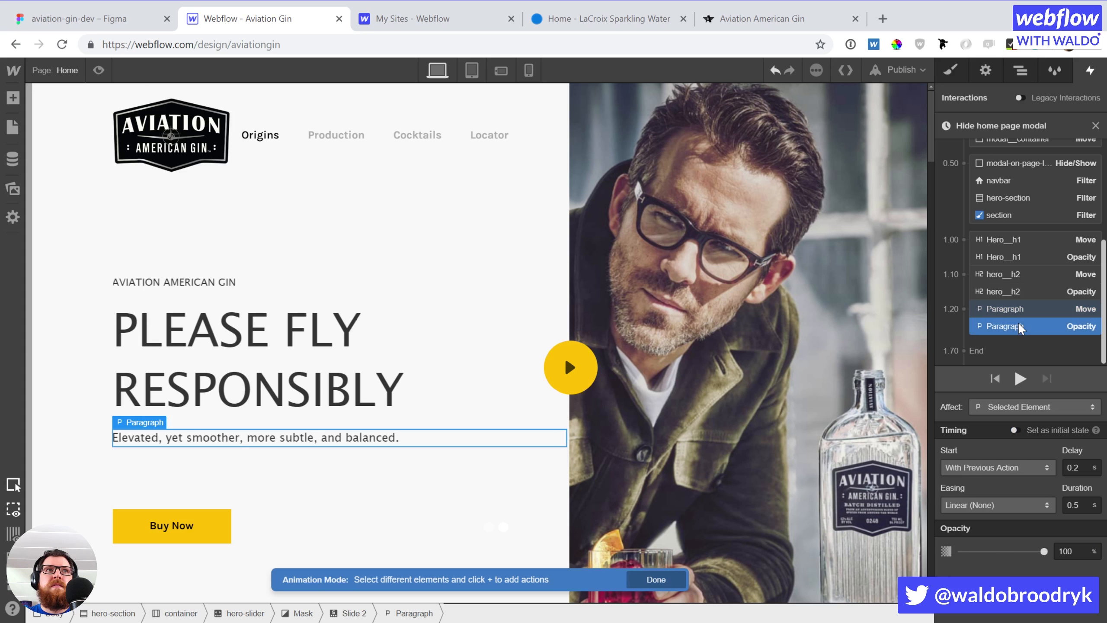
Add a Buy Now button Scale action with the paragraph group, 0.3 s delay, In Out Back easing
click(169, 518)
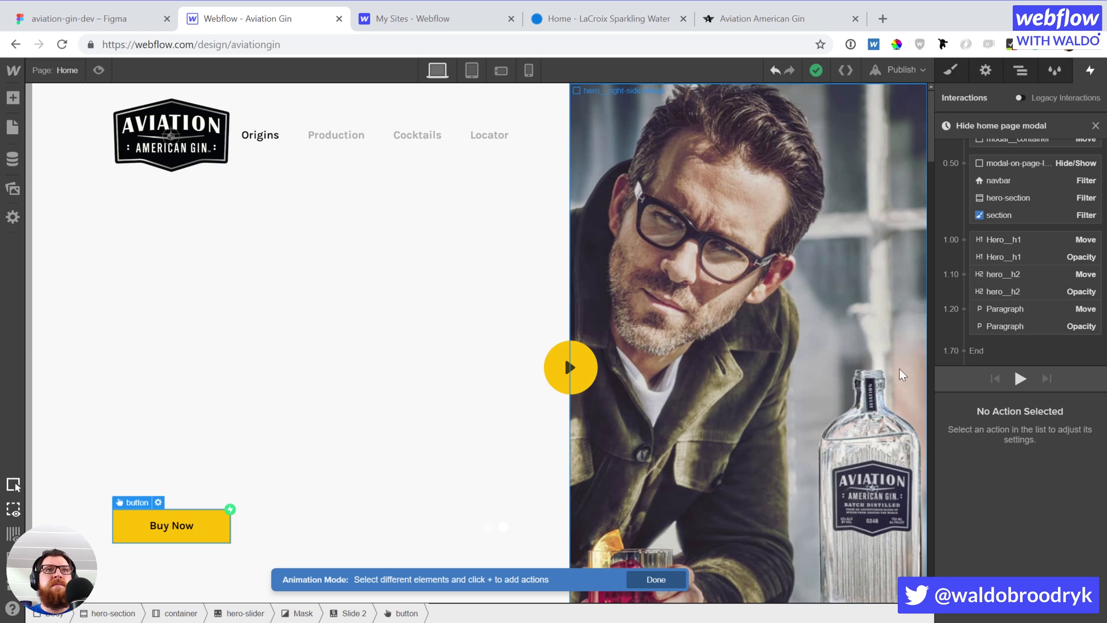
click(1045, 339)
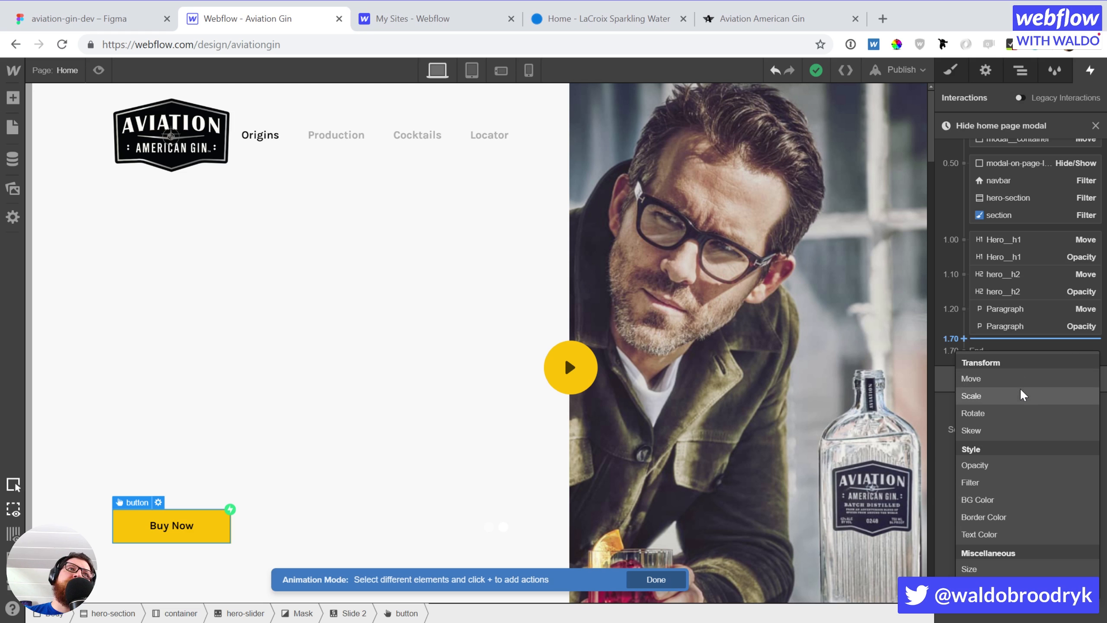
click(1021, 395)
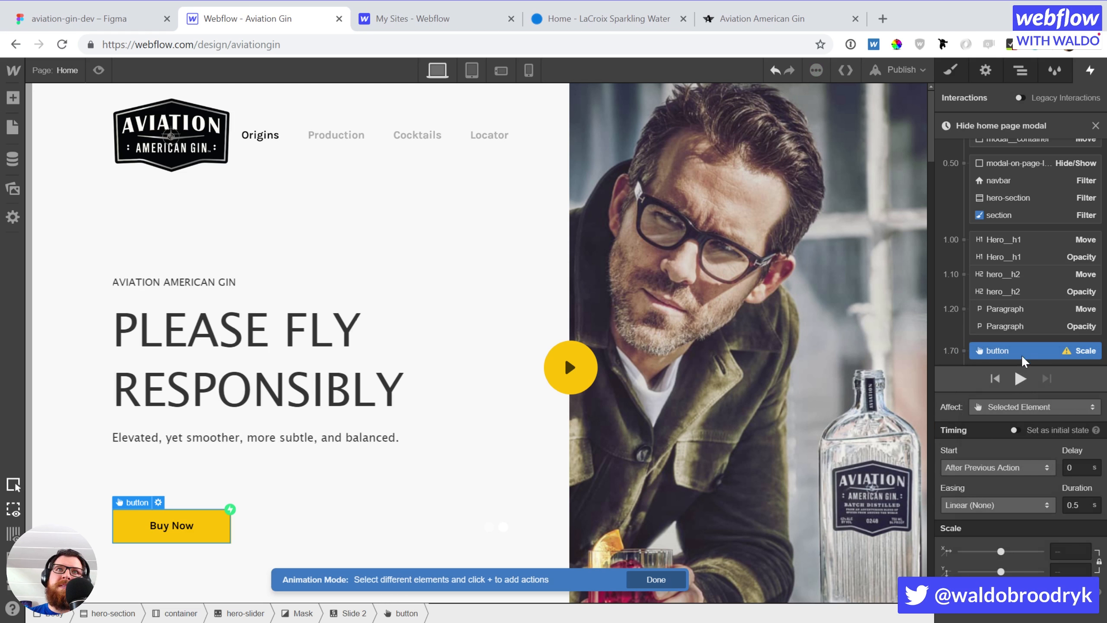
drag(1022, 346, 1025, 331)
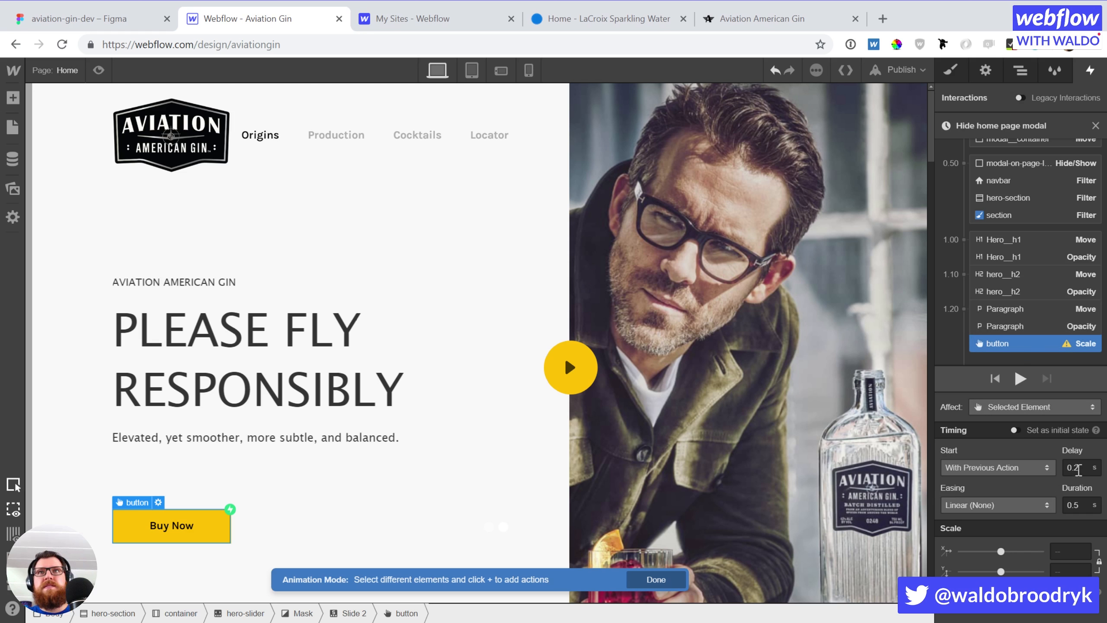
drag(1073, 467, 1088, 471)
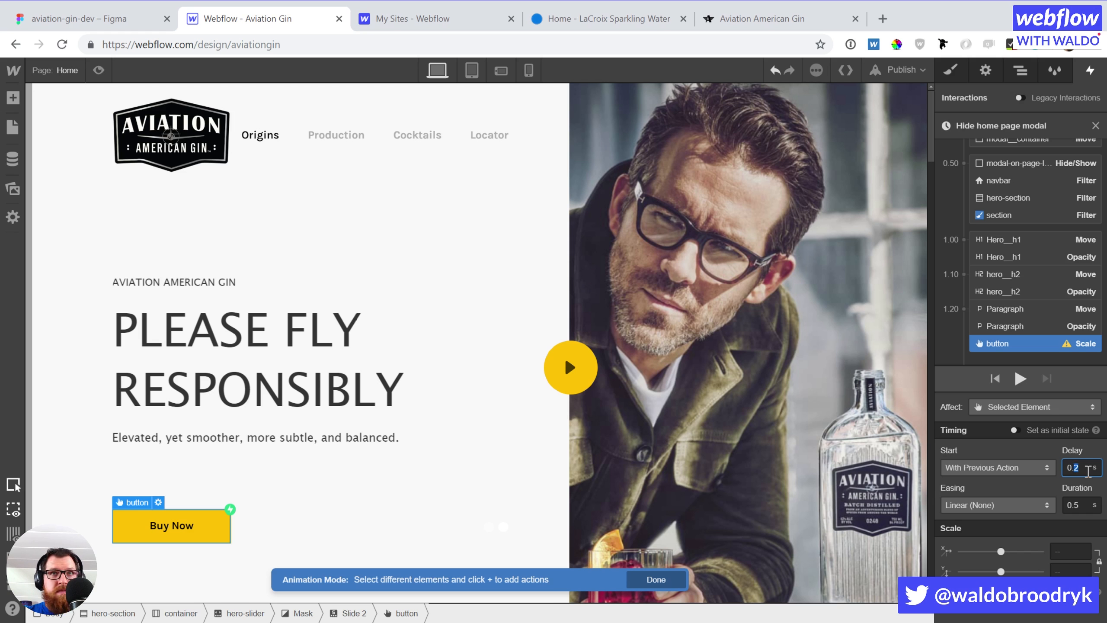
text(3)
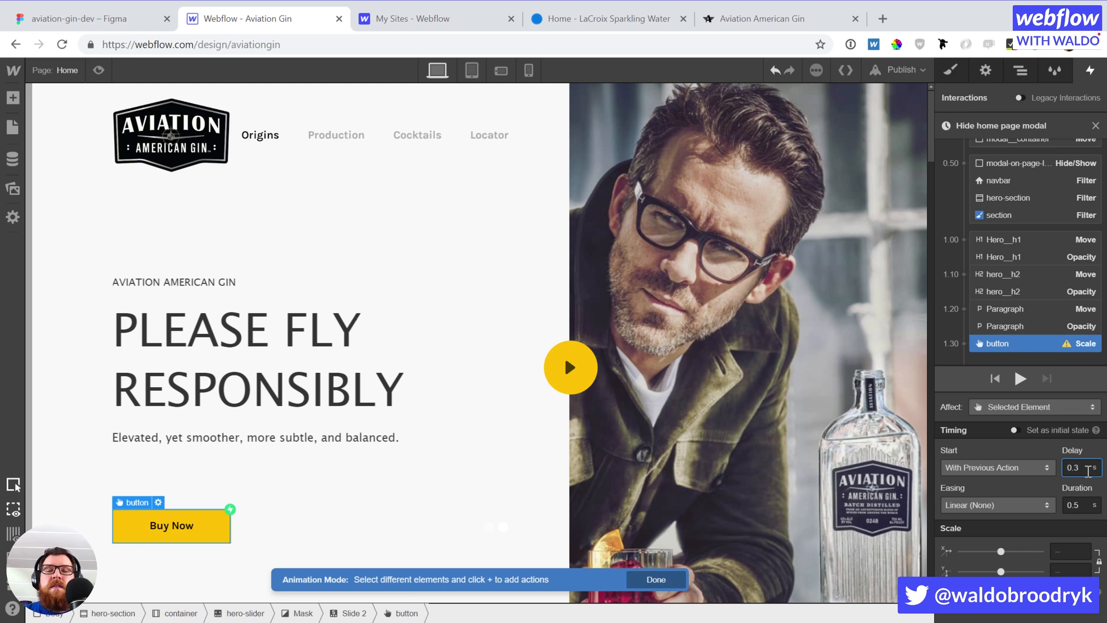
click(1071, 551)
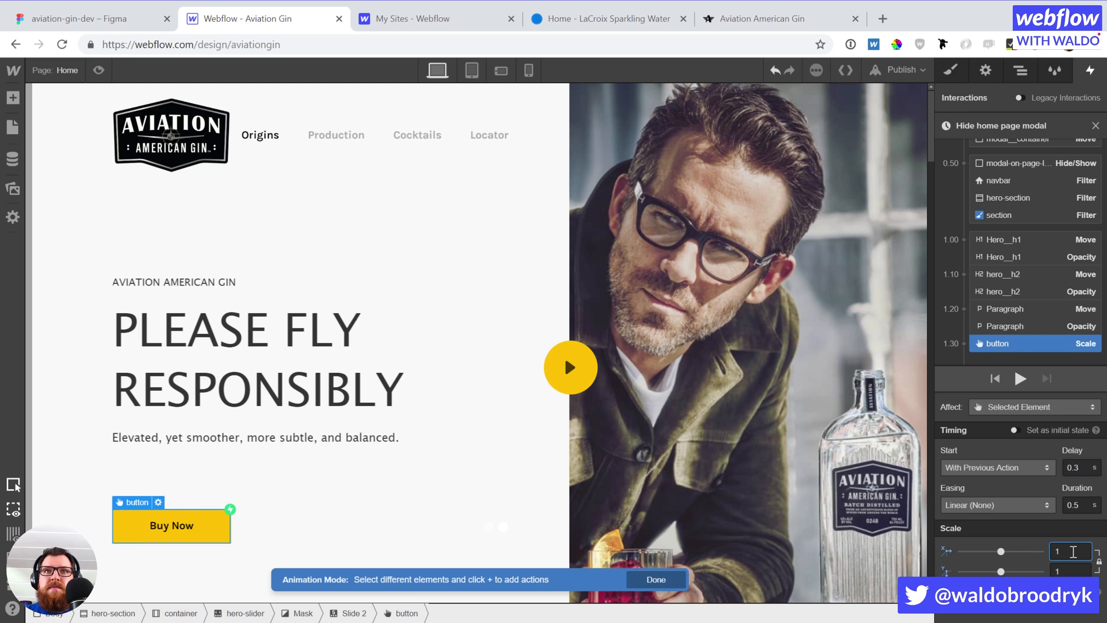
click(1004, 505)
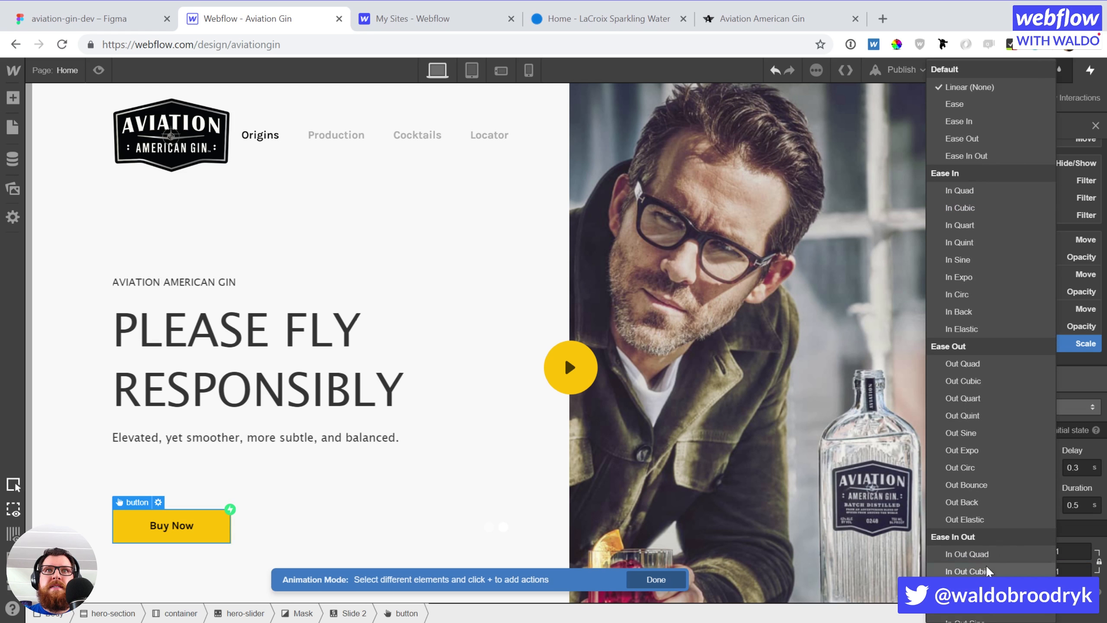
scroll(986, 465, down, 5)
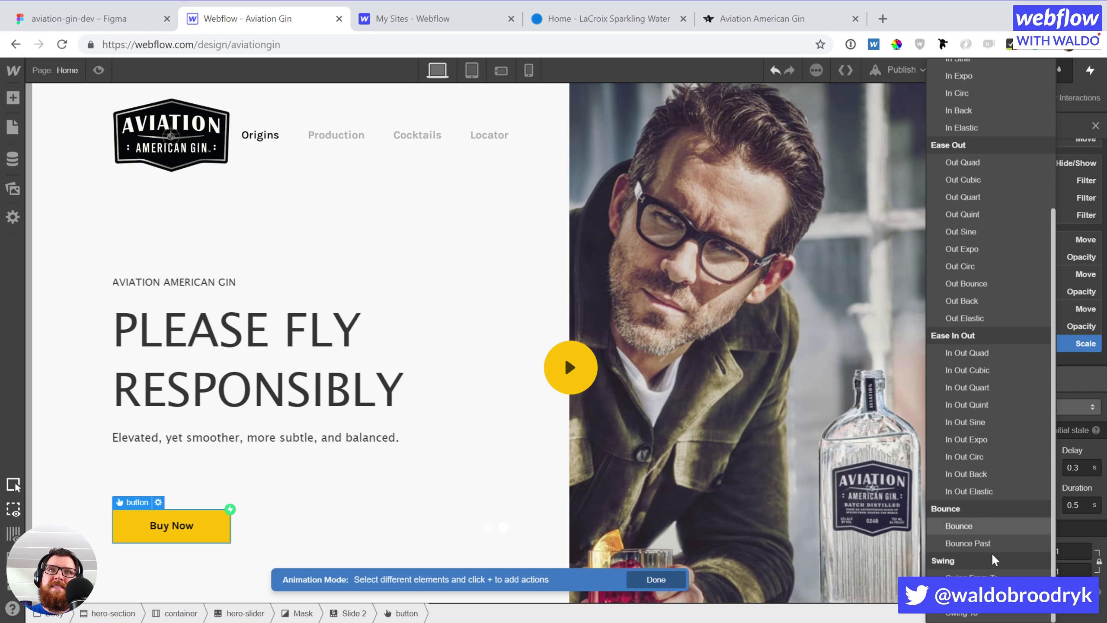
click(1003, 470)
scroll(1048, 349, down, 1)
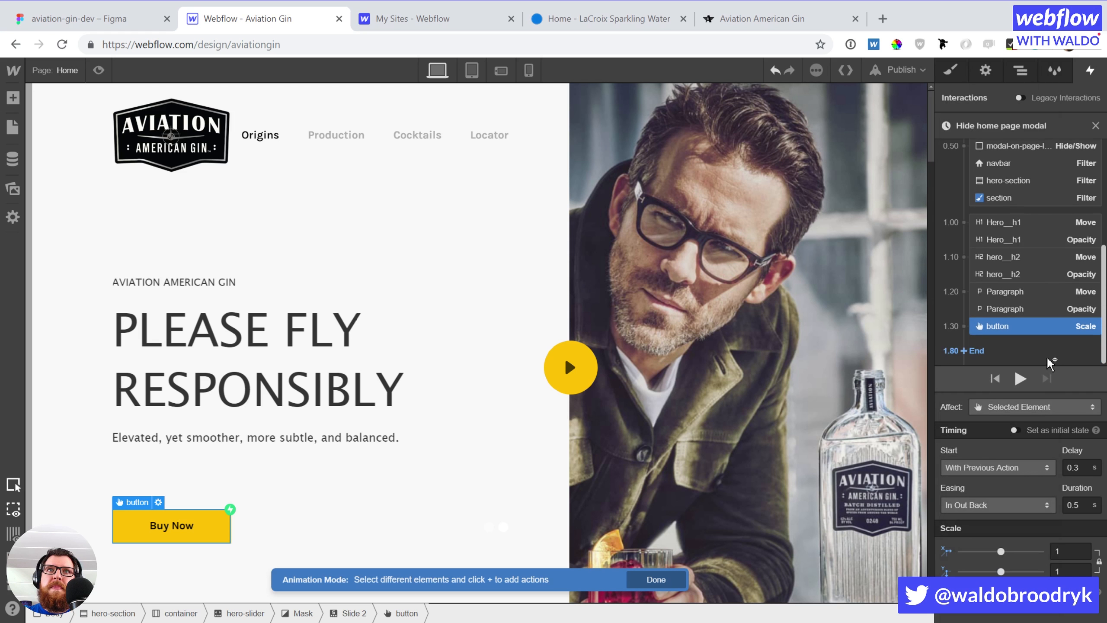
Add a Buy Now button Opacity action running together with its scale
click(1040, 338)
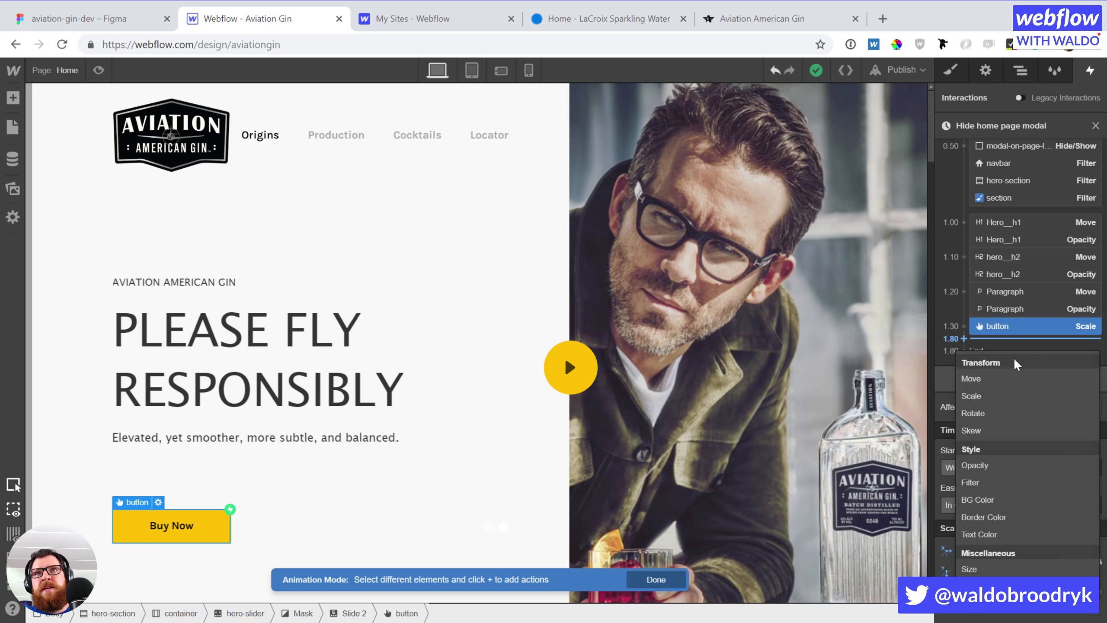
click(1006, 467)
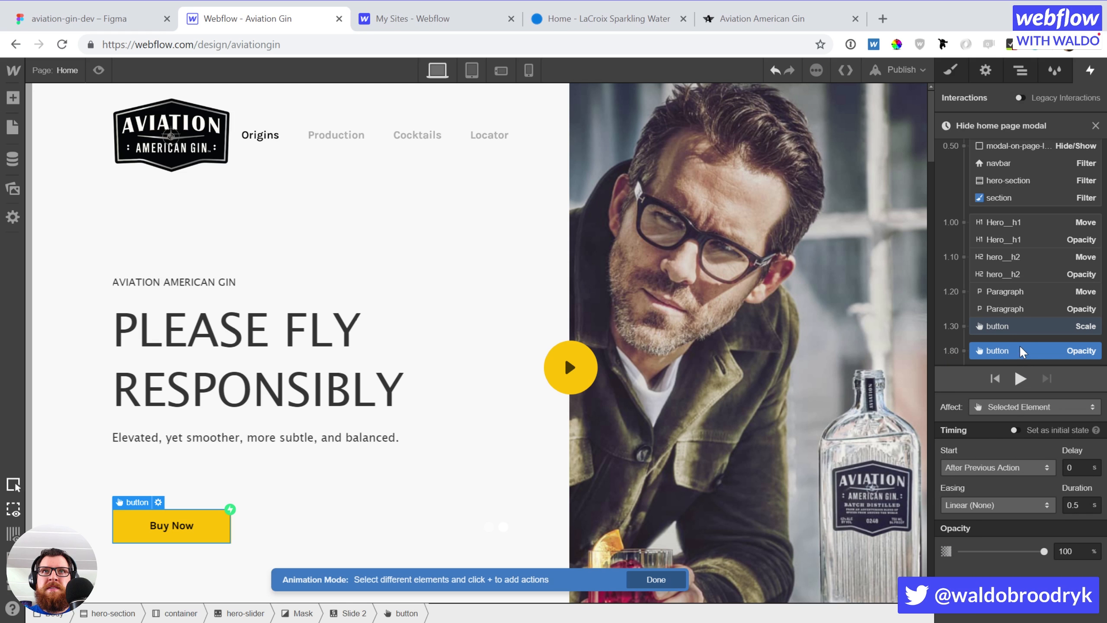
drag(1018, 351, 1020, 333)
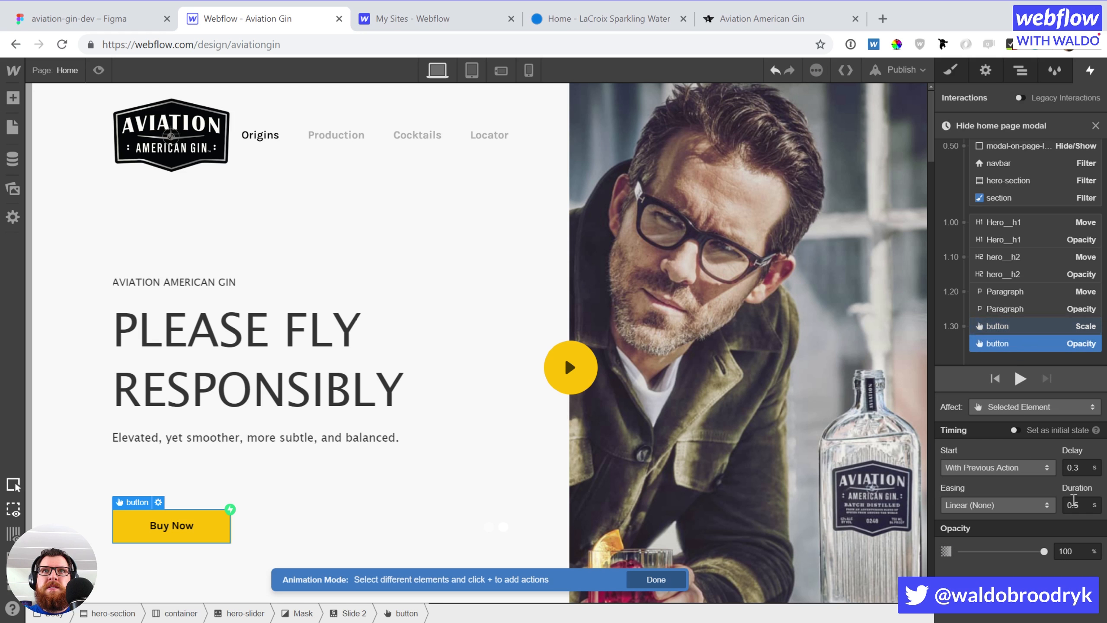
click(1058, 327)
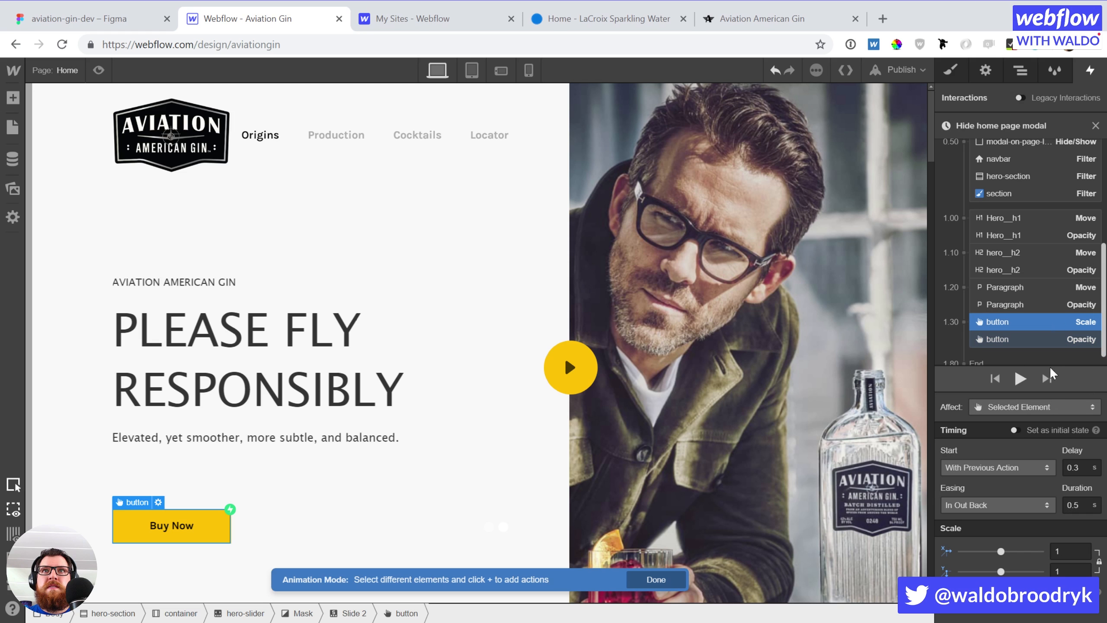
click(1045, 303)
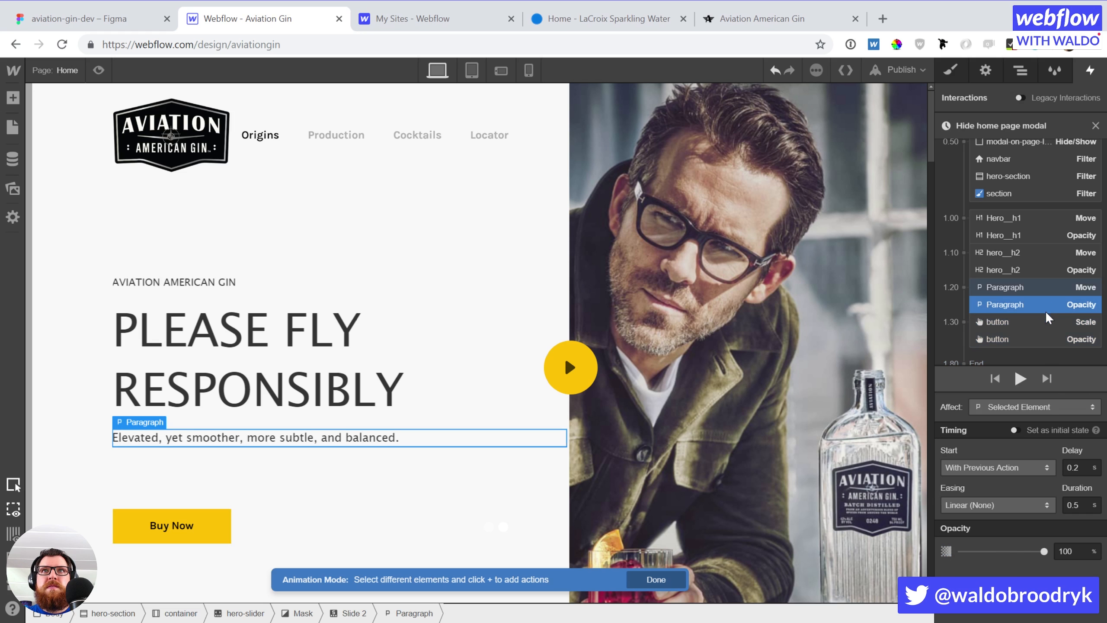
click(1042, 324)
mouse_move(1038, 340)
mouse_down()
mouse_move(1033, 349)
mouse_move(1030, 327)
mouse_move(1036, 353)
mouse_up()
Add a 0.5 Scale action as the button's initial state
click(1036, 352)
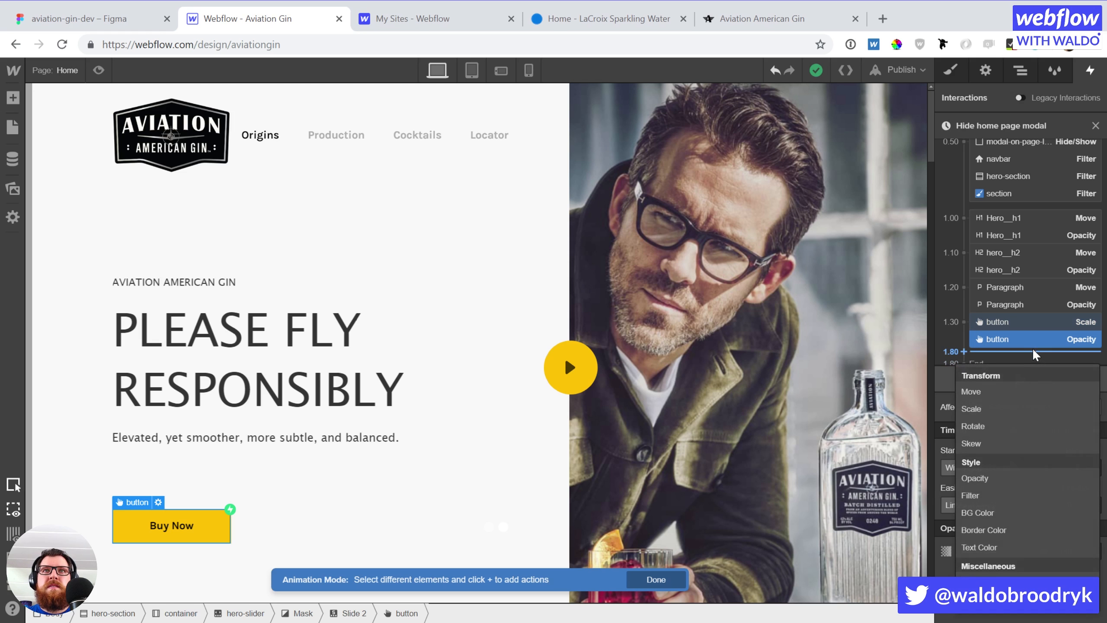
click(1009, 403)
click(1074, 548)
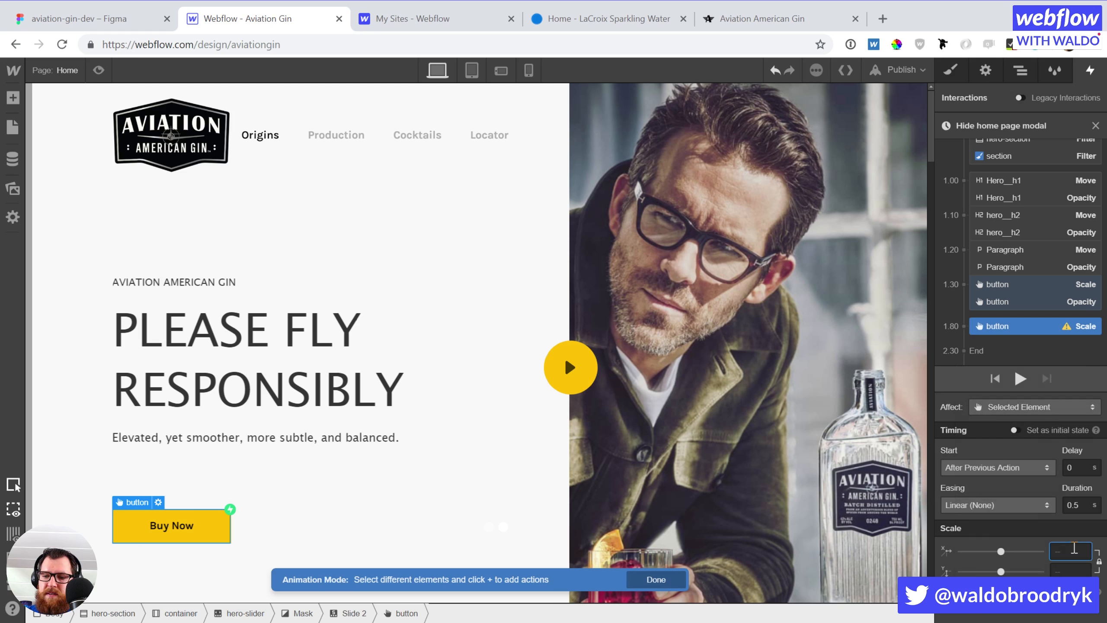
text(0.5)
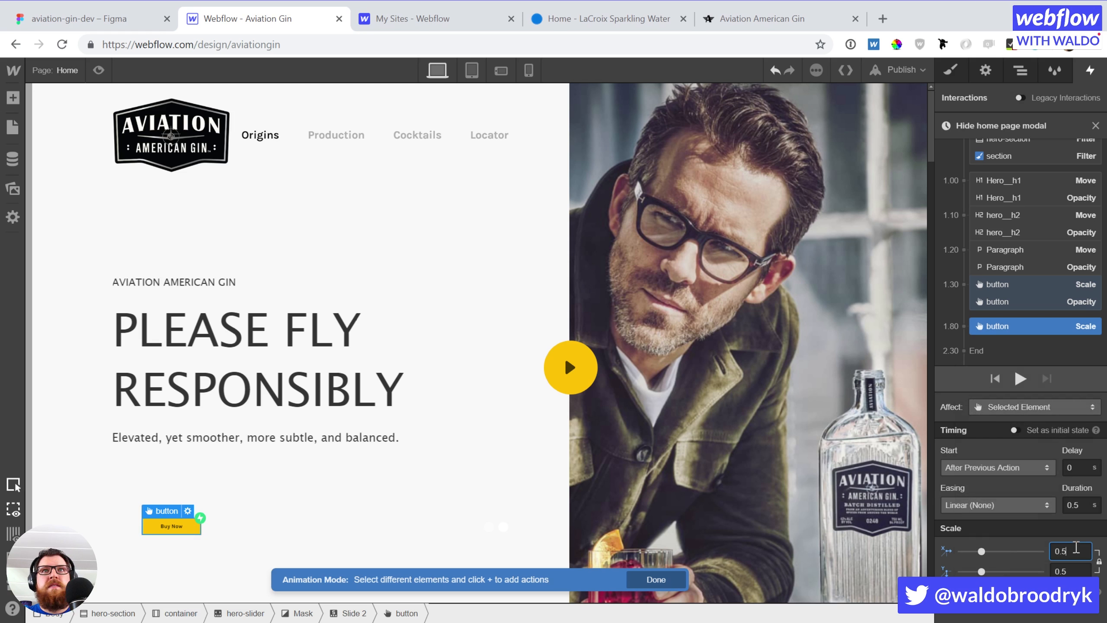
click(1013, 429)
scroll(1020, 293, down, 2)
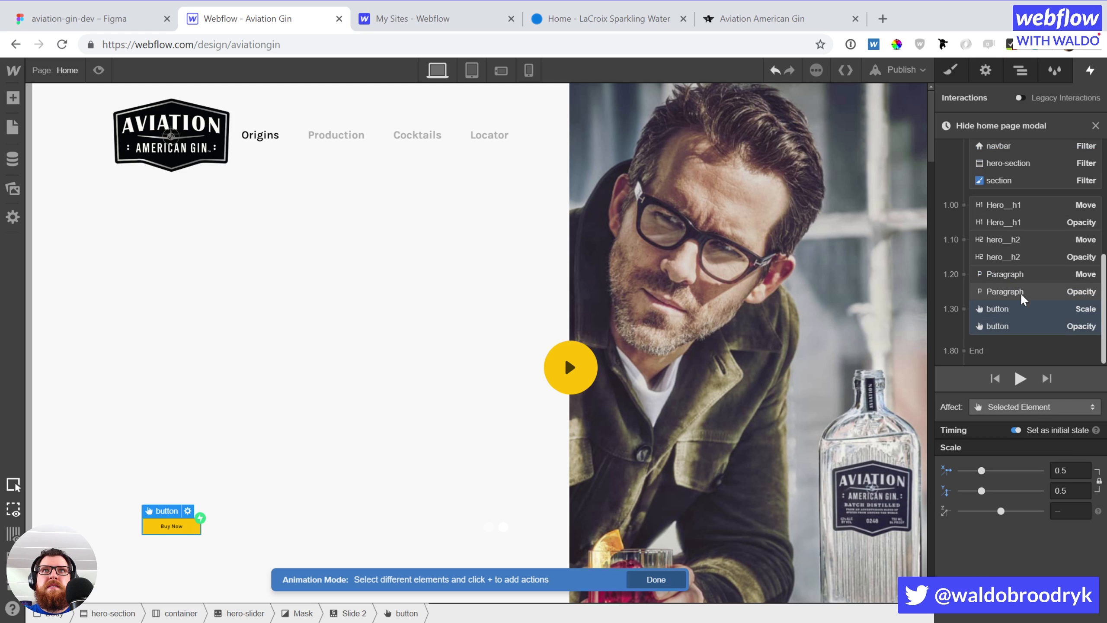
Add a 0% Opacity initial state for the button and preview the animation
click(1014, 339)
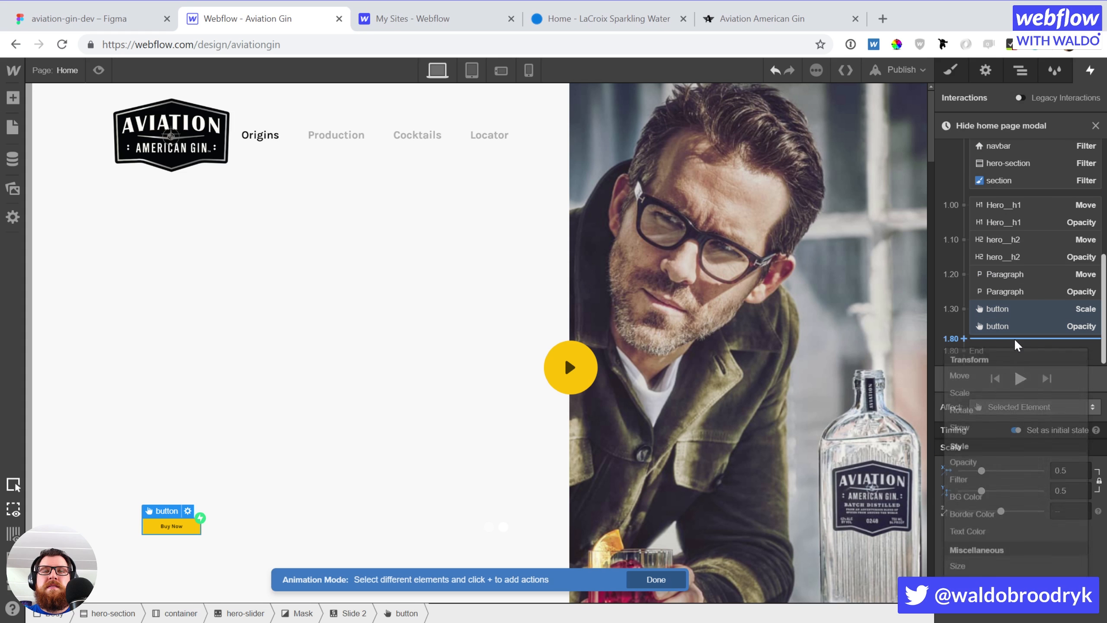
click(1000, 464)
click(1082, 549)
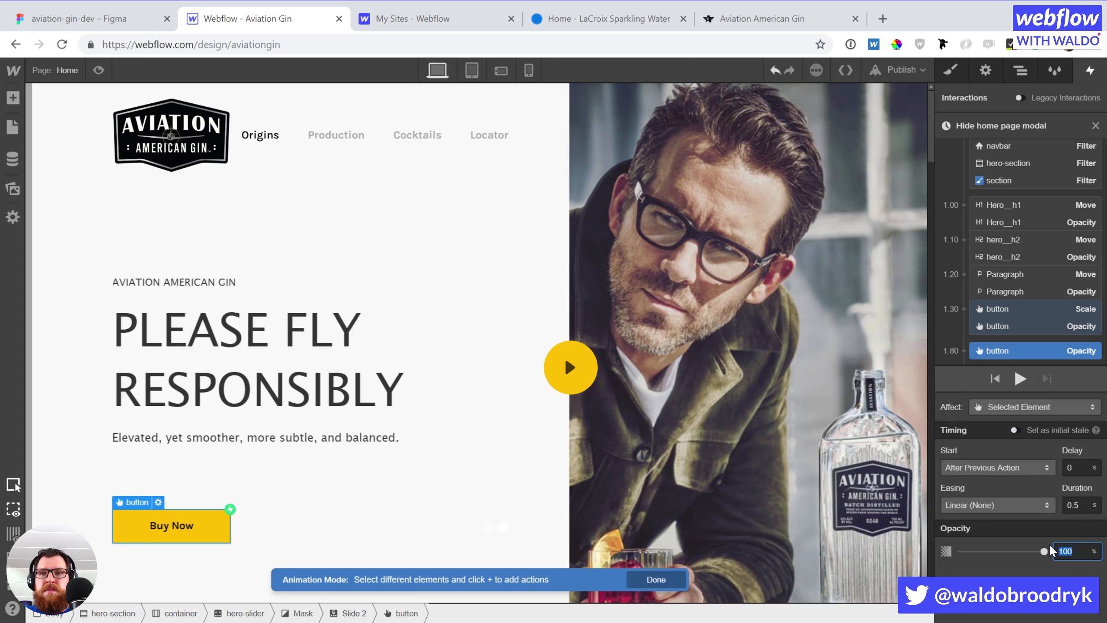
text(0)
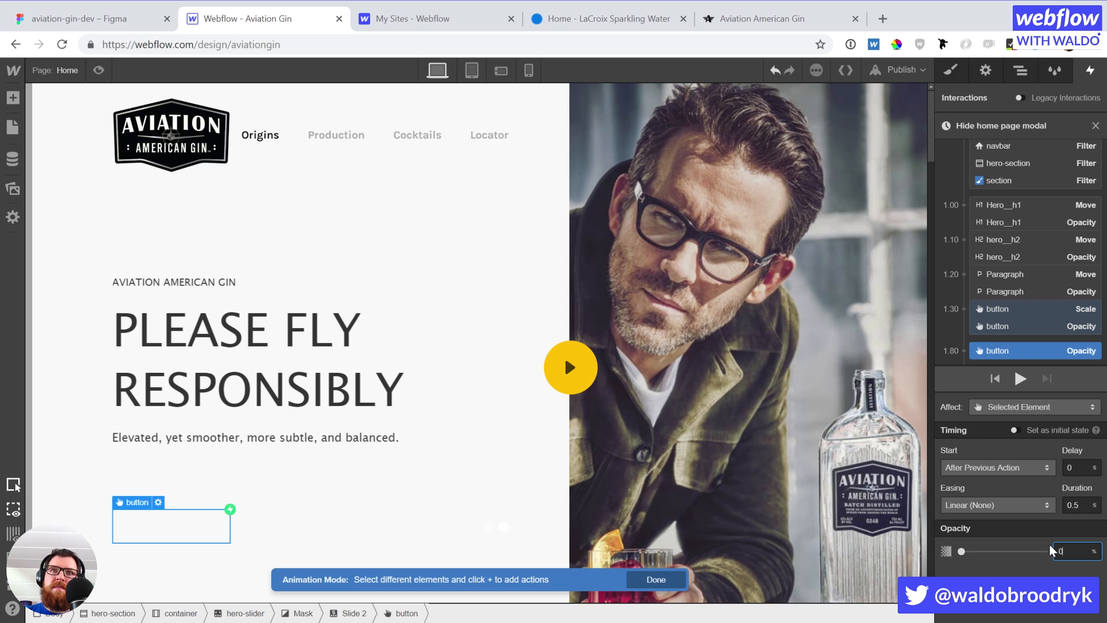
click(1014, 429)
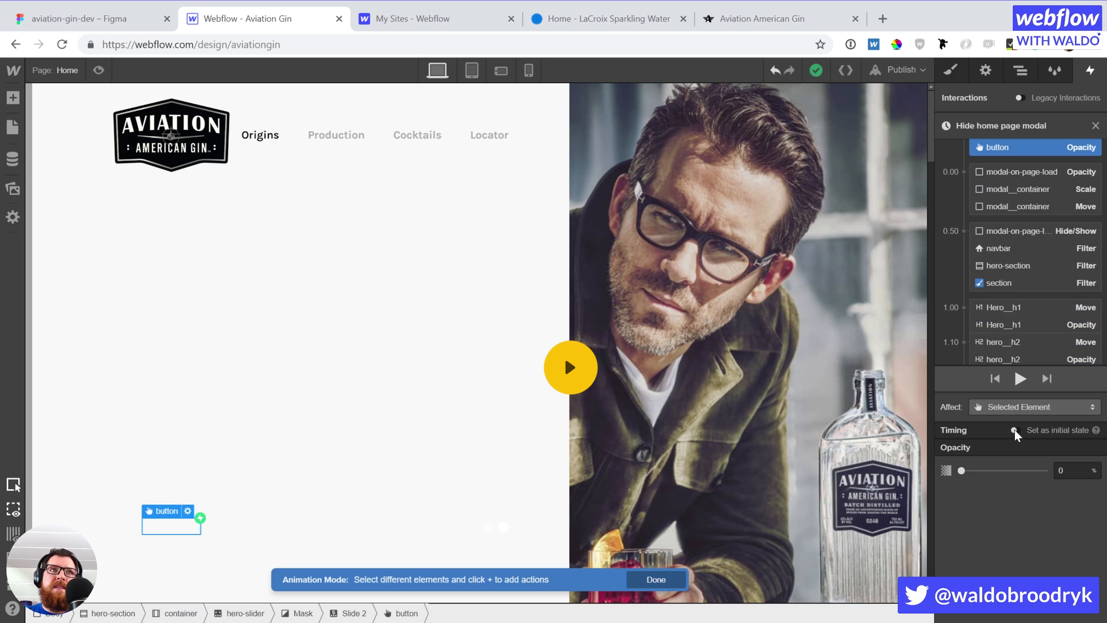
click(1019, 378)
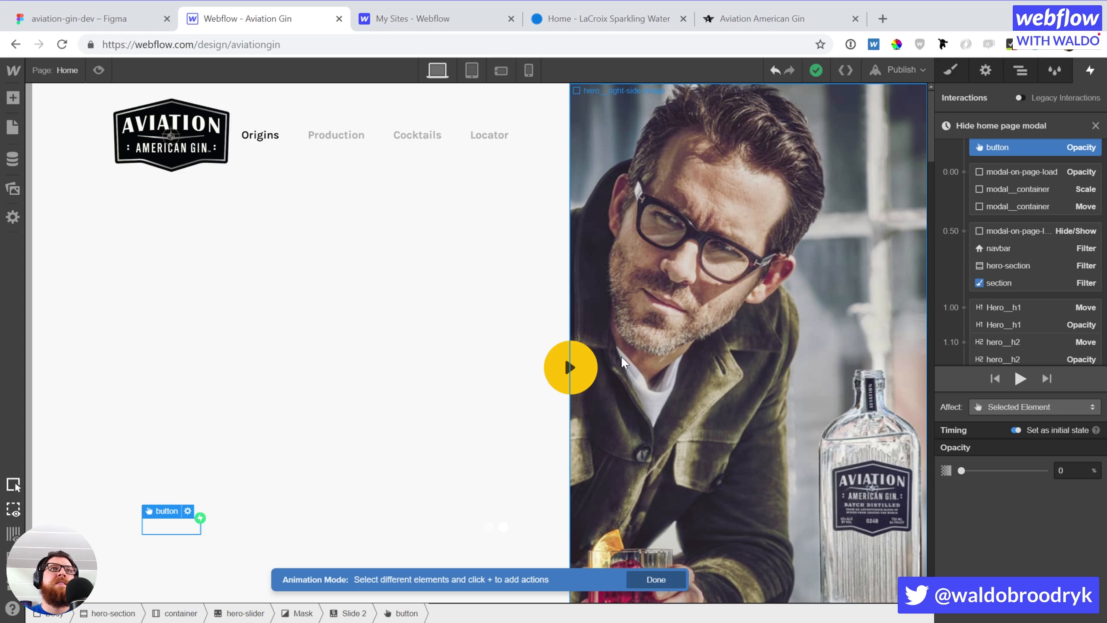
click(580, 368)
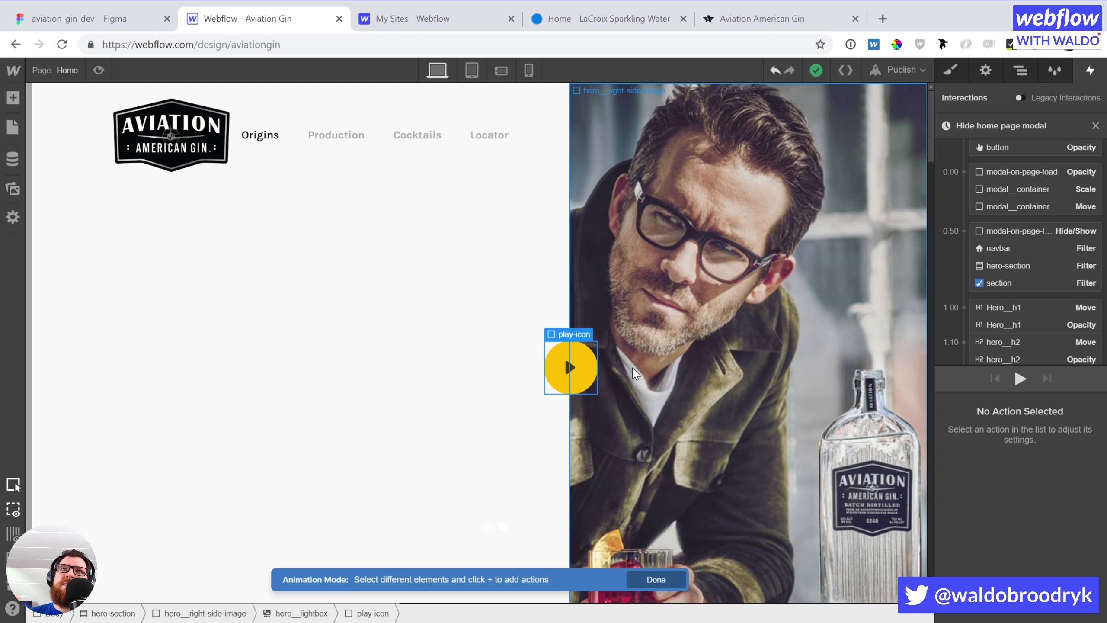
Add a Scale action for the play icon set to 1 with In Out Back easing
scroll(650, 368, down, 2)
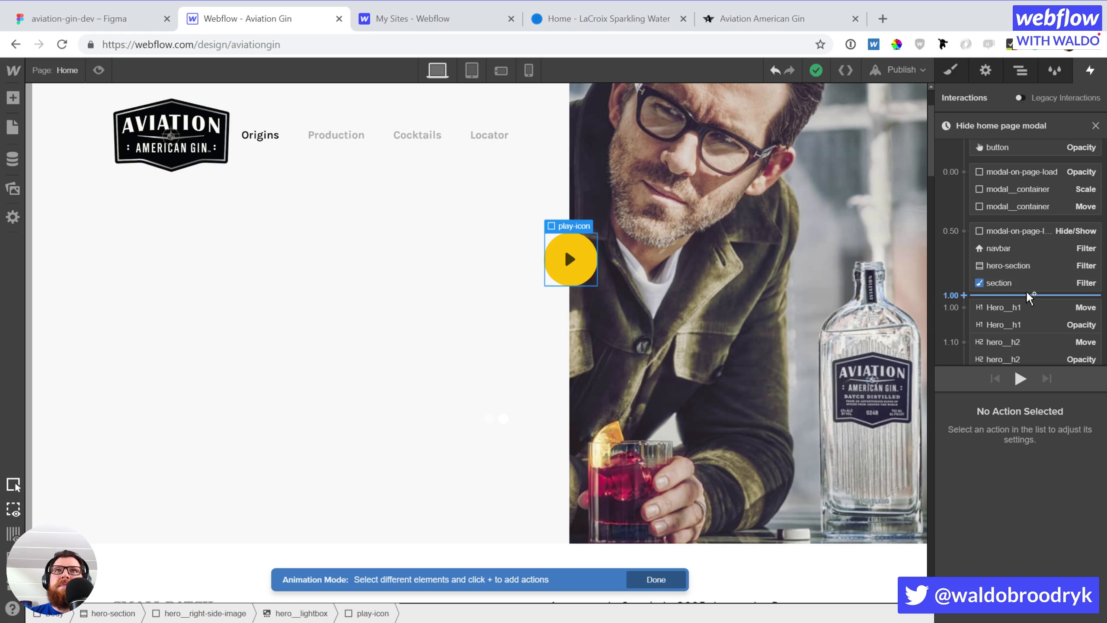
scroll(1025, 290, down, 3)
click(1000, 336)
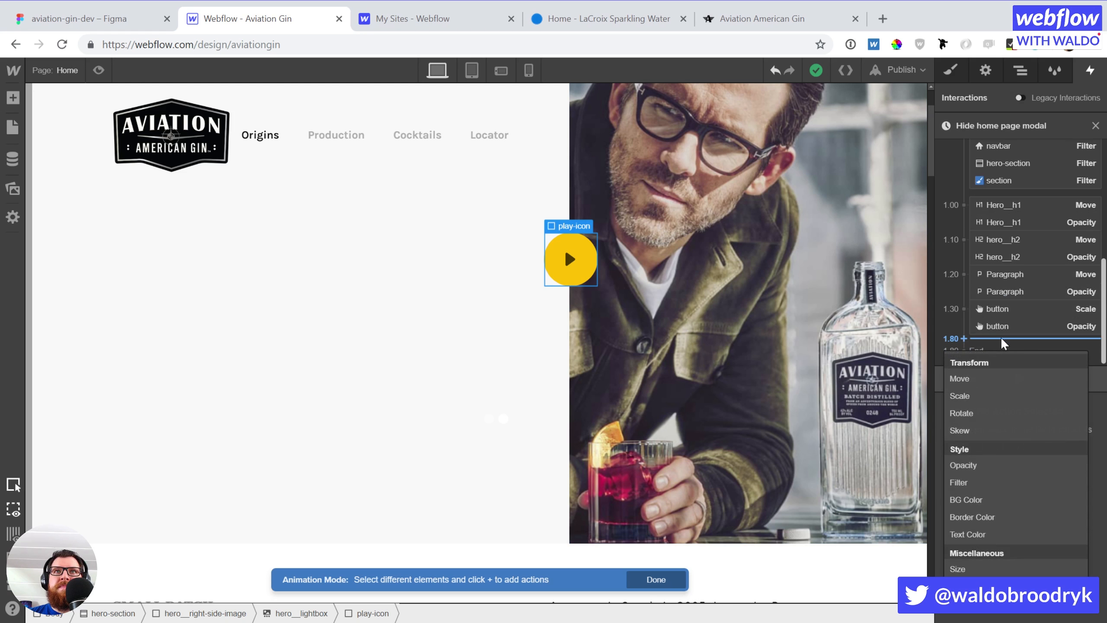
click(989, 399)
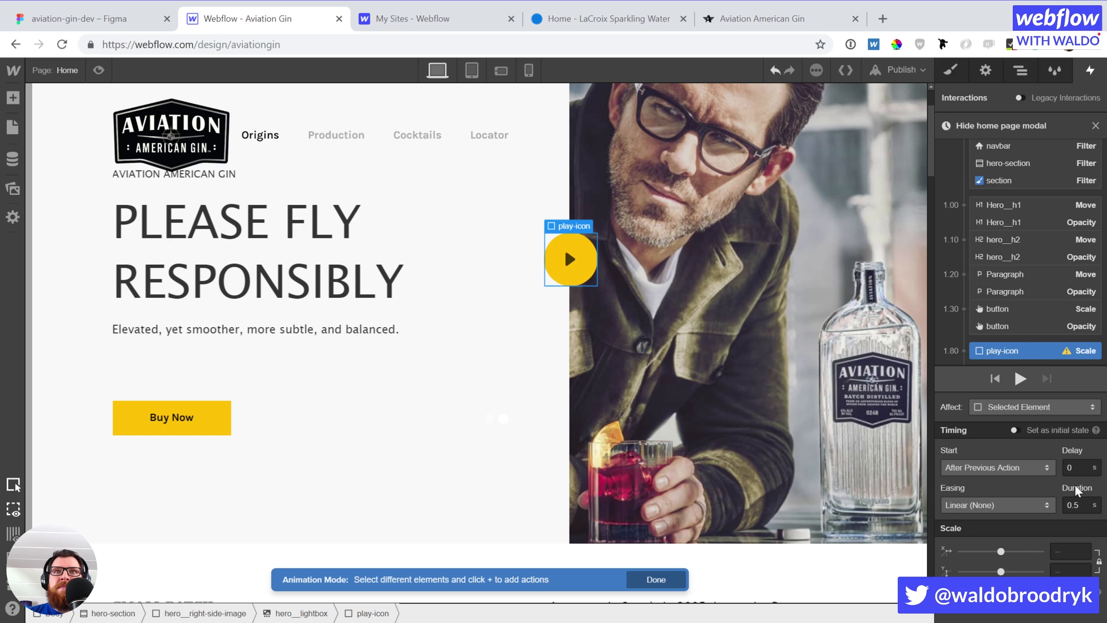
click(1072, 551)
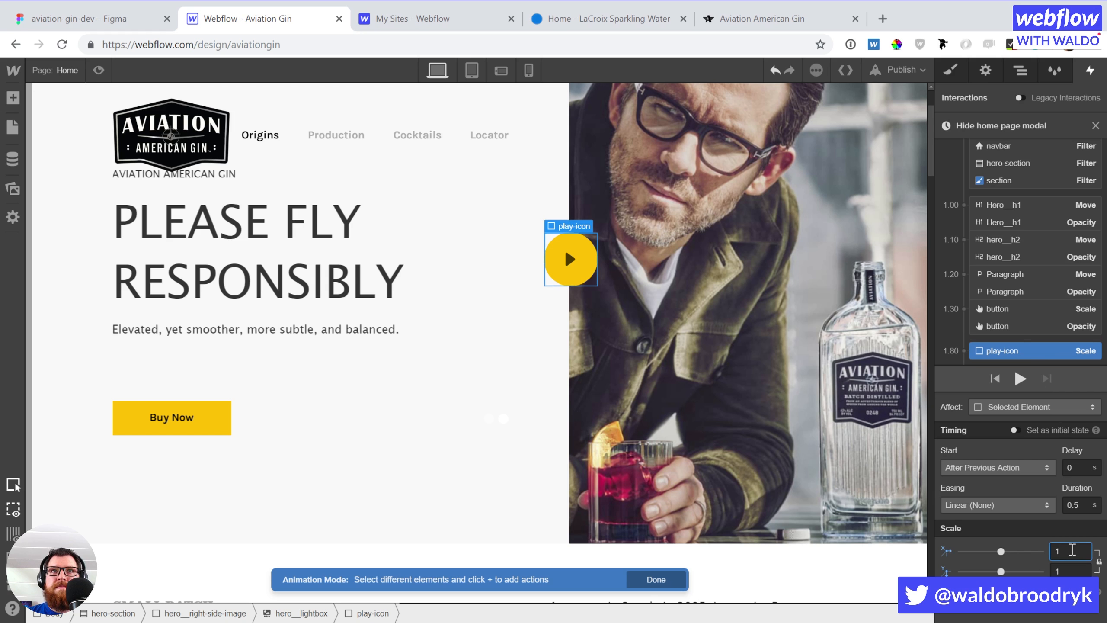
click(997, 505)
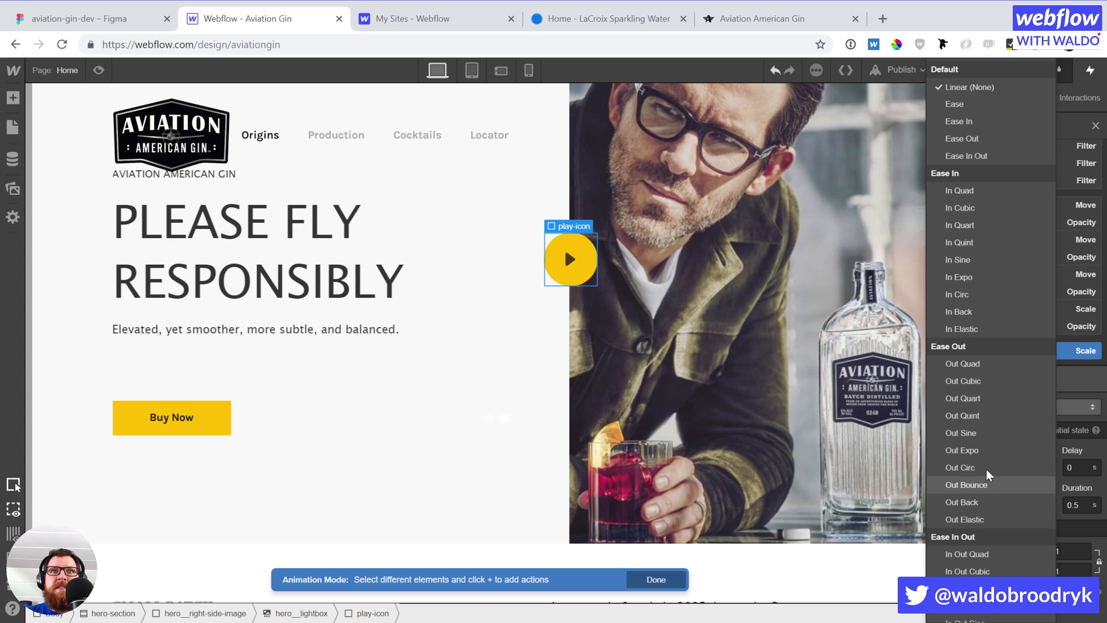
scroll(993, 536, down, 5)
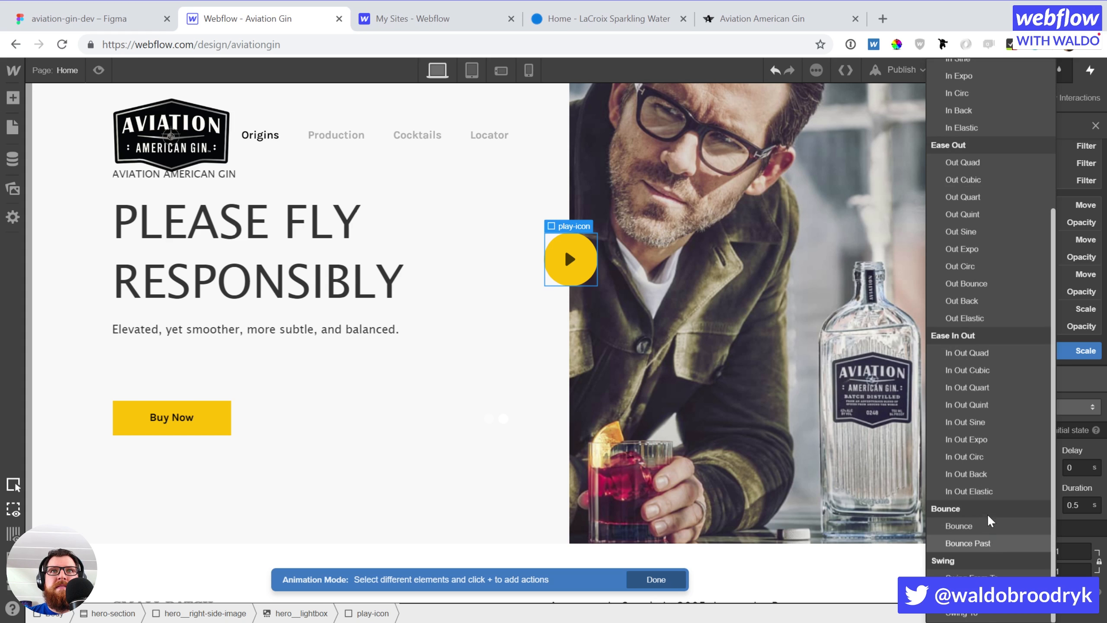
click(987, 477)
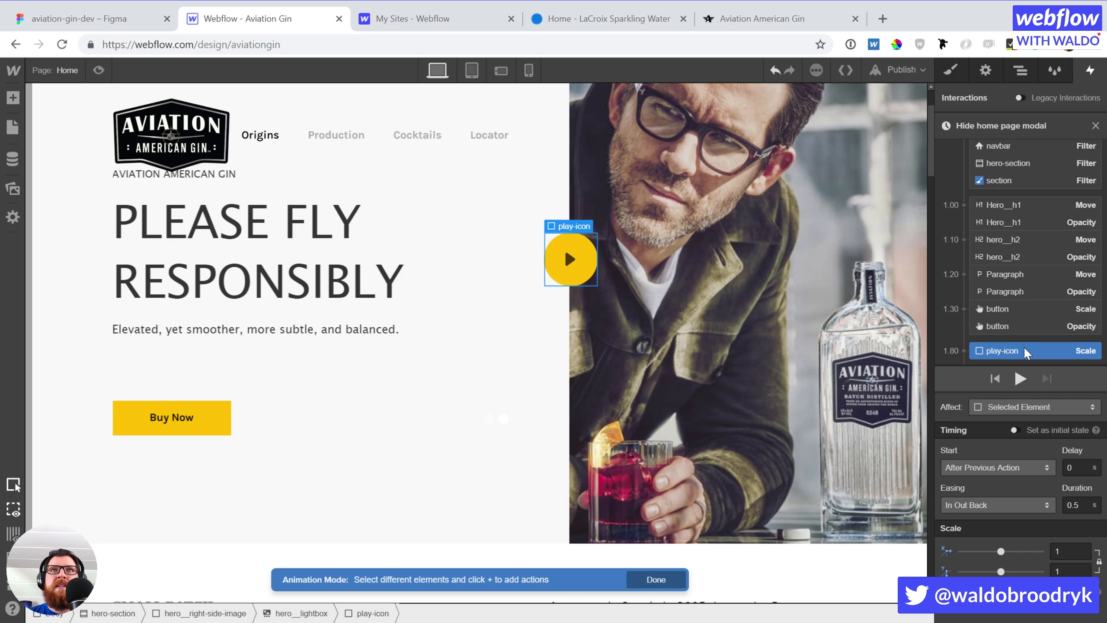
Group the play-icon scale with the button's actions, with 0.4 s delay and 0.25 s duration
drag(1015, 348, 1018, 326)
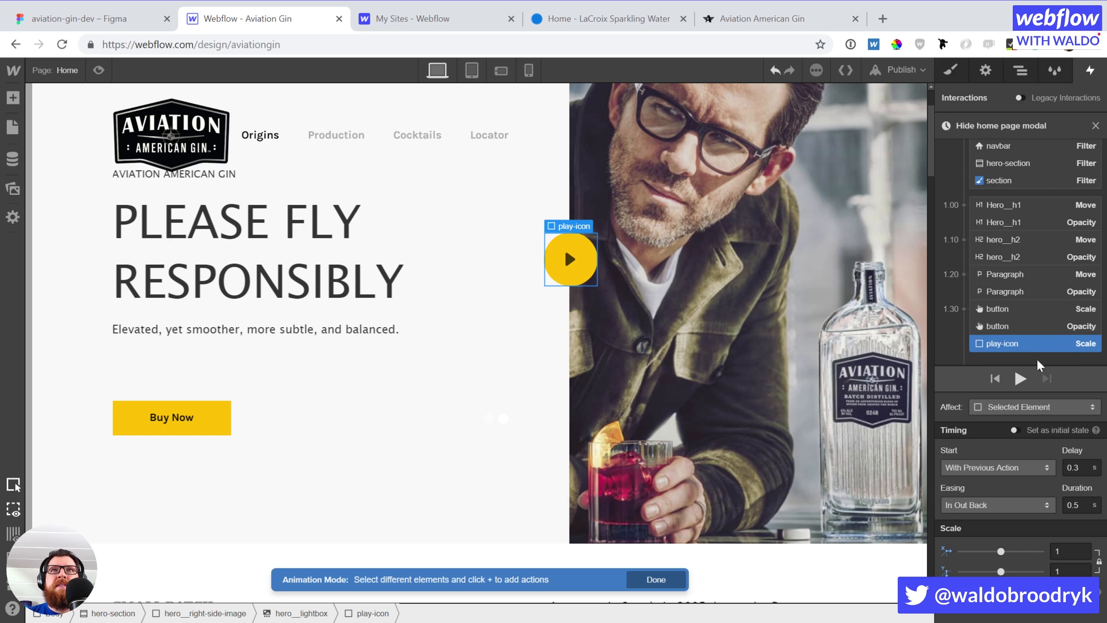
drag(1074, 467, 1086, 466)
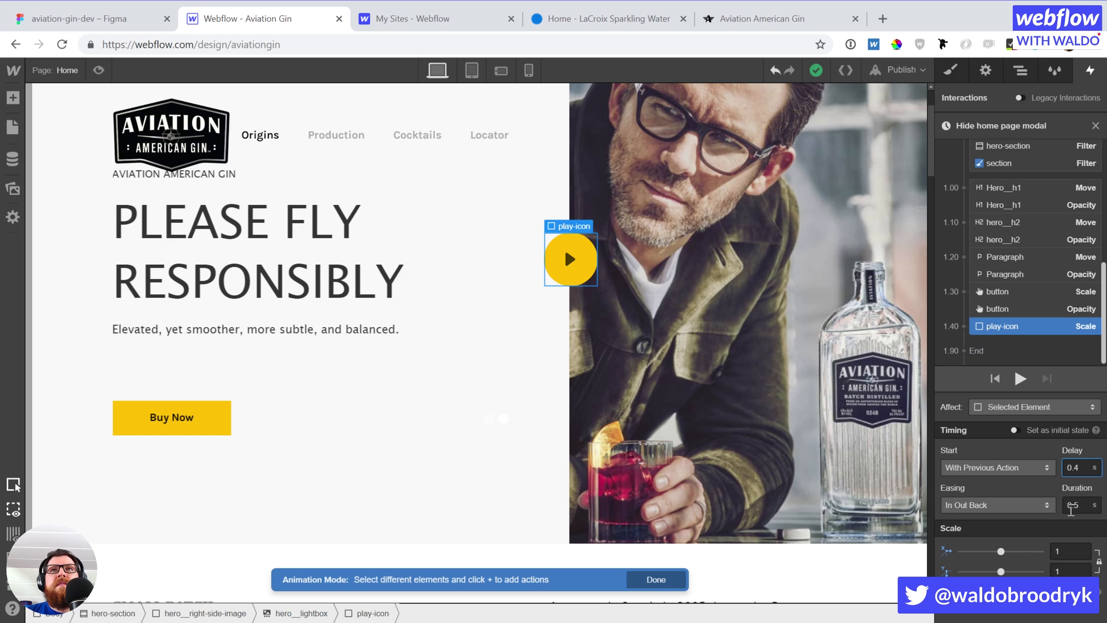
click(1075, 506)
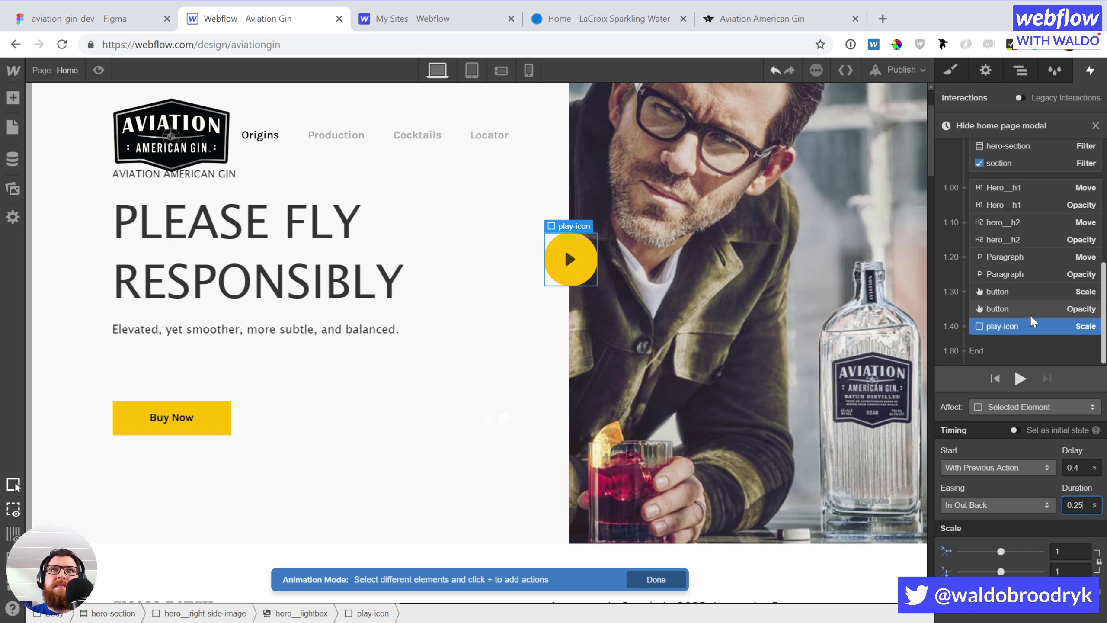
click(1036, 292)
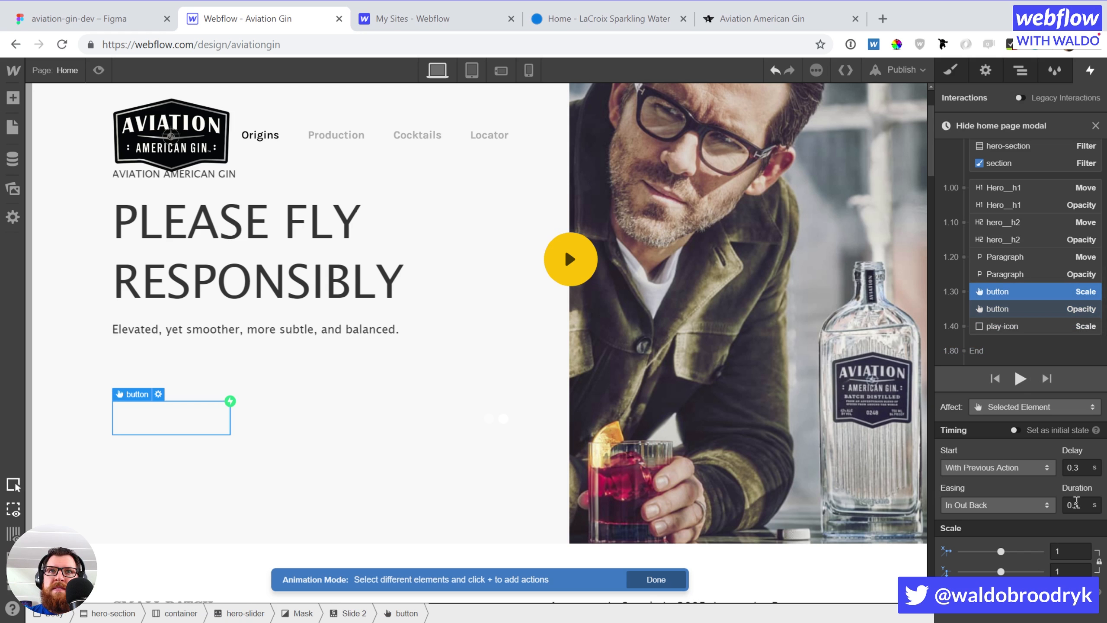
Set the button's Scale and Opacity action durations to 0.25 s
click(1085, 502)
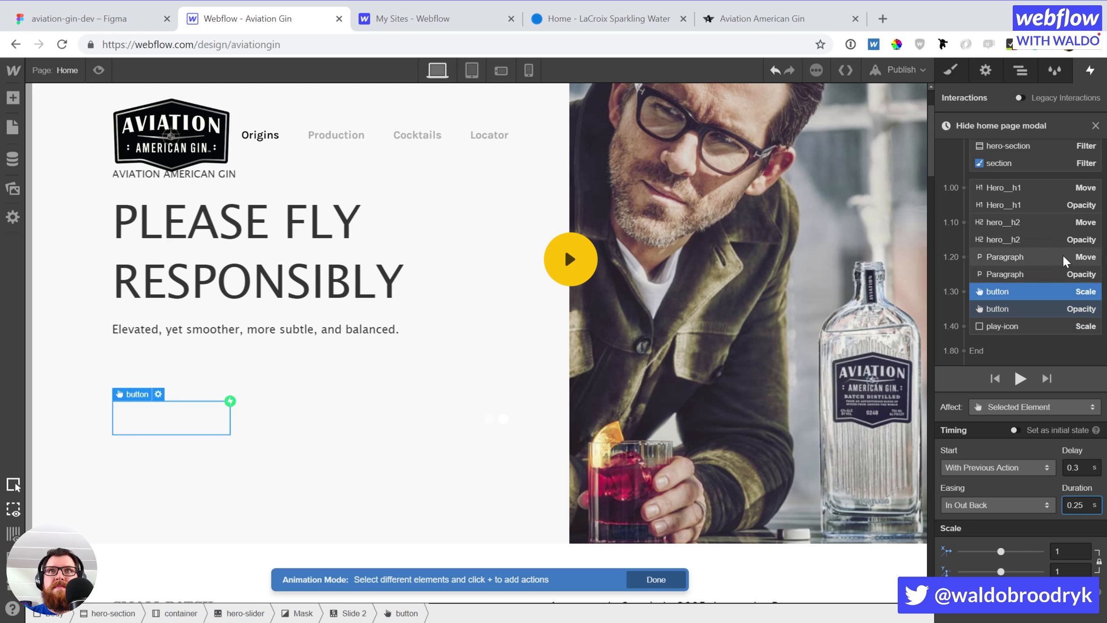
click(1059, 309)
click(1076, 507)
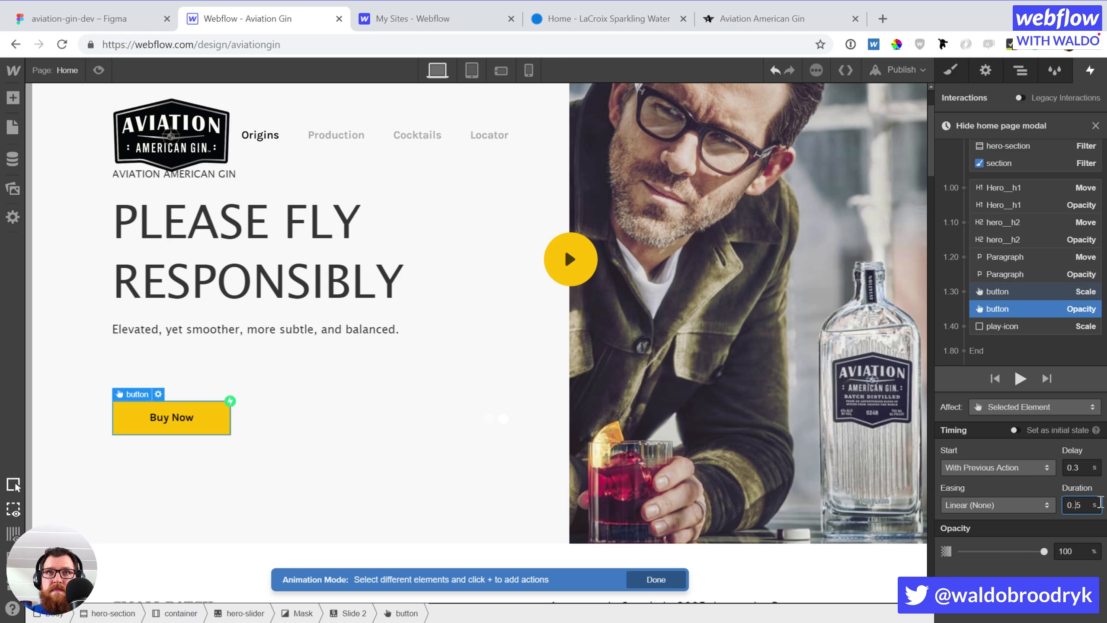
text(2)
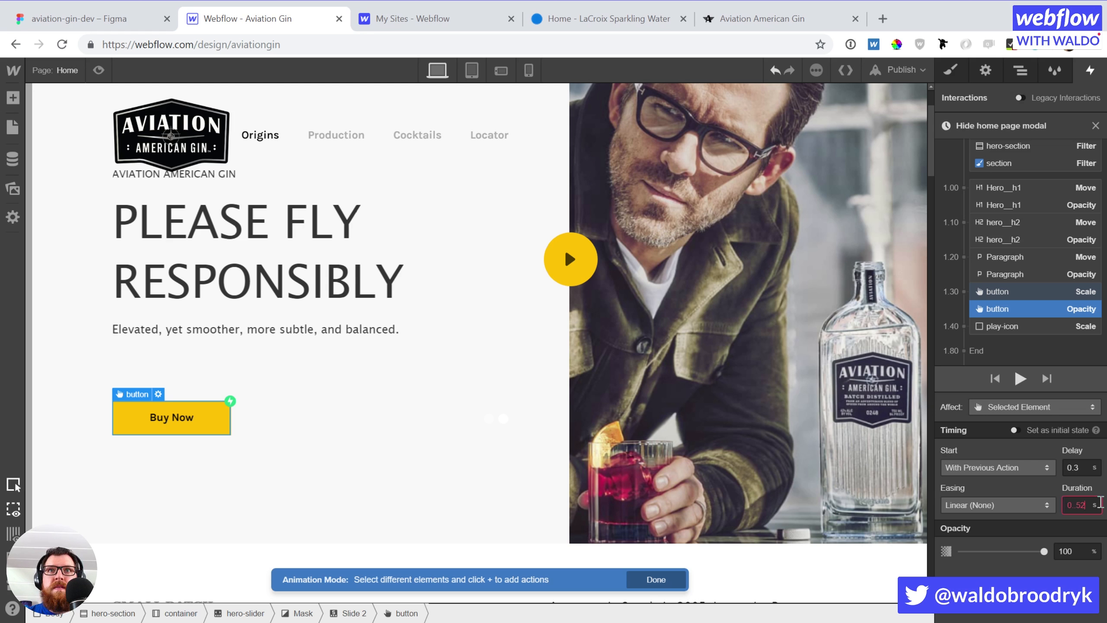
key(BackSpace)
key(BackSpace)
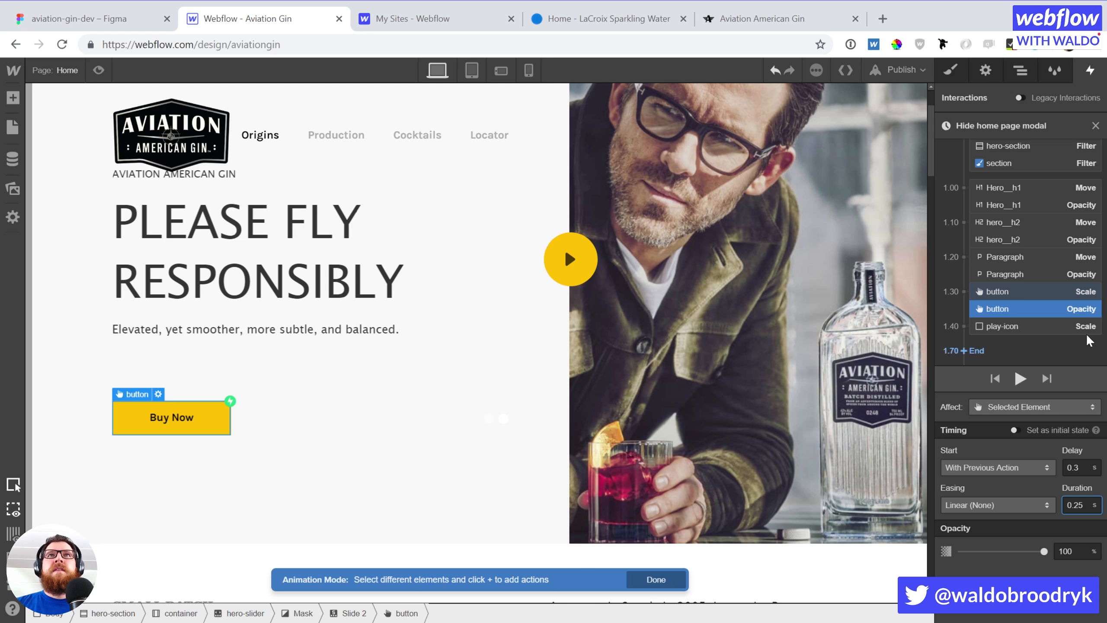
Add a play-icon Scale action of 0 as initial state, then preview the animation
click(1058, 331)
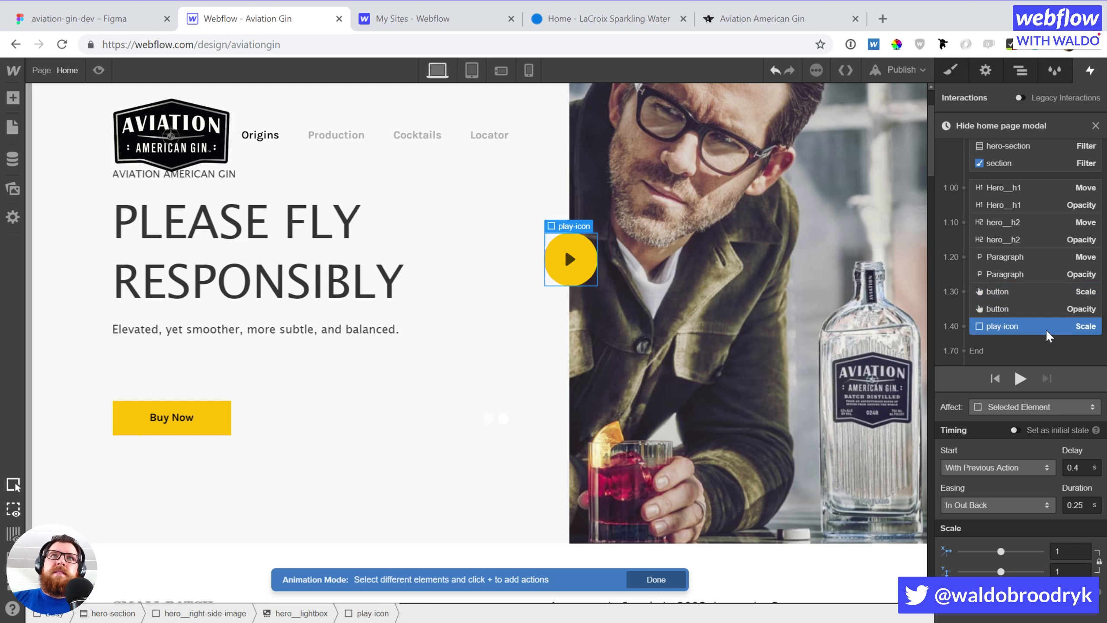
click(1048, 339)
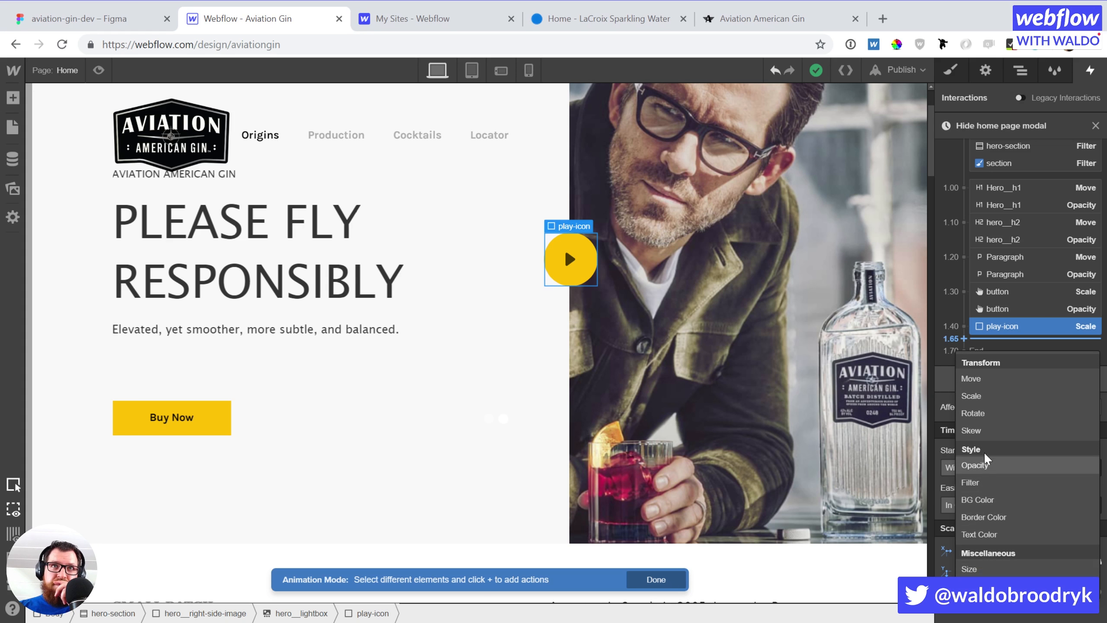
click(996, 397)
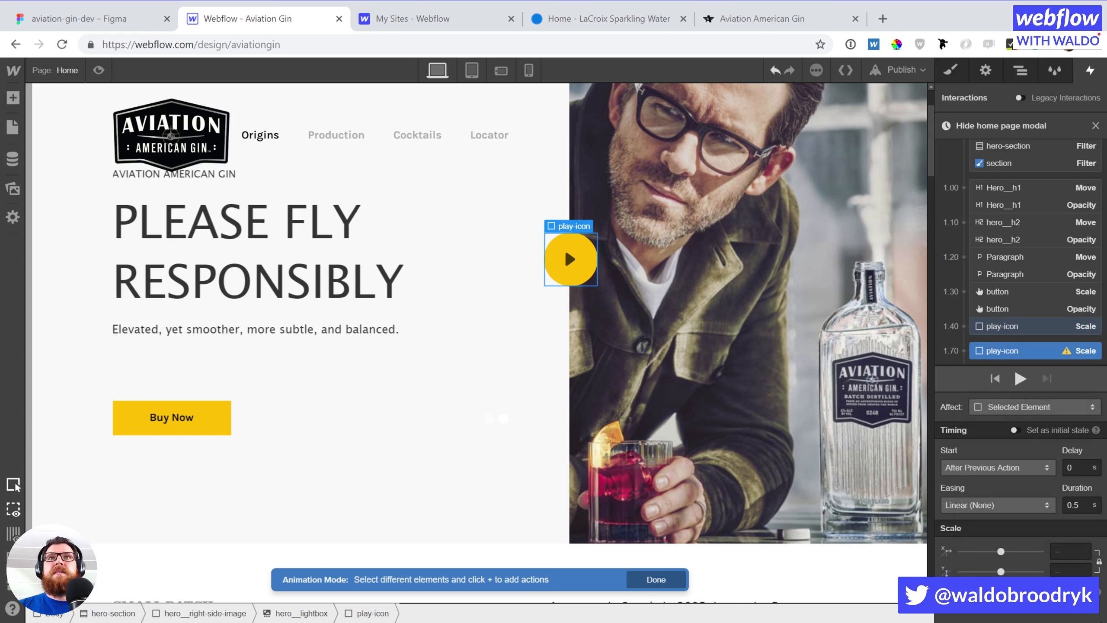
click(1064, 548)
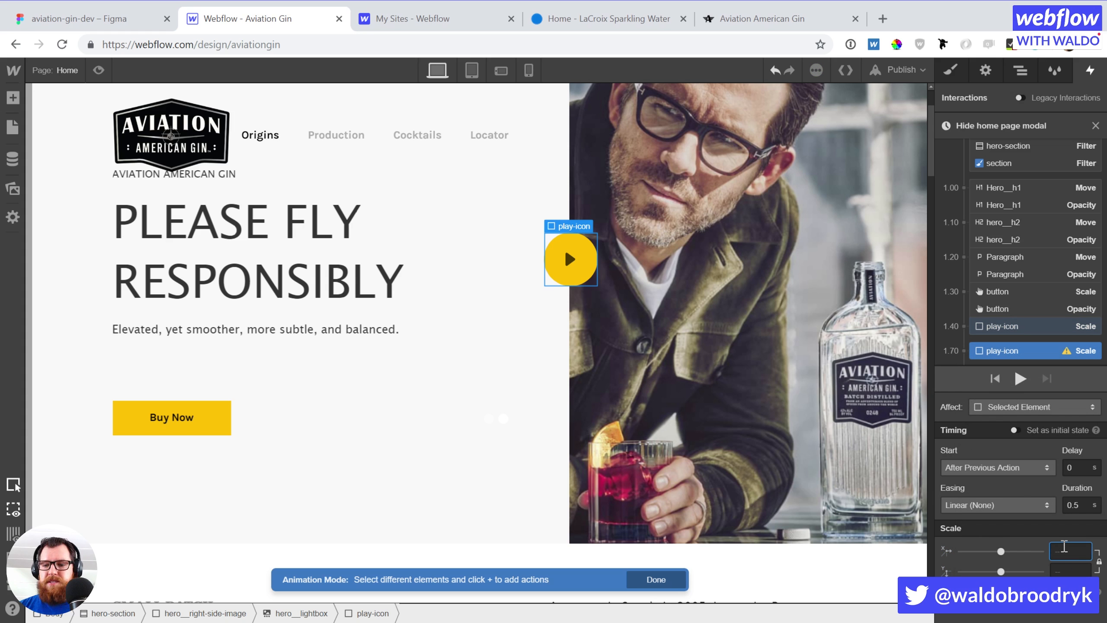
text(0)
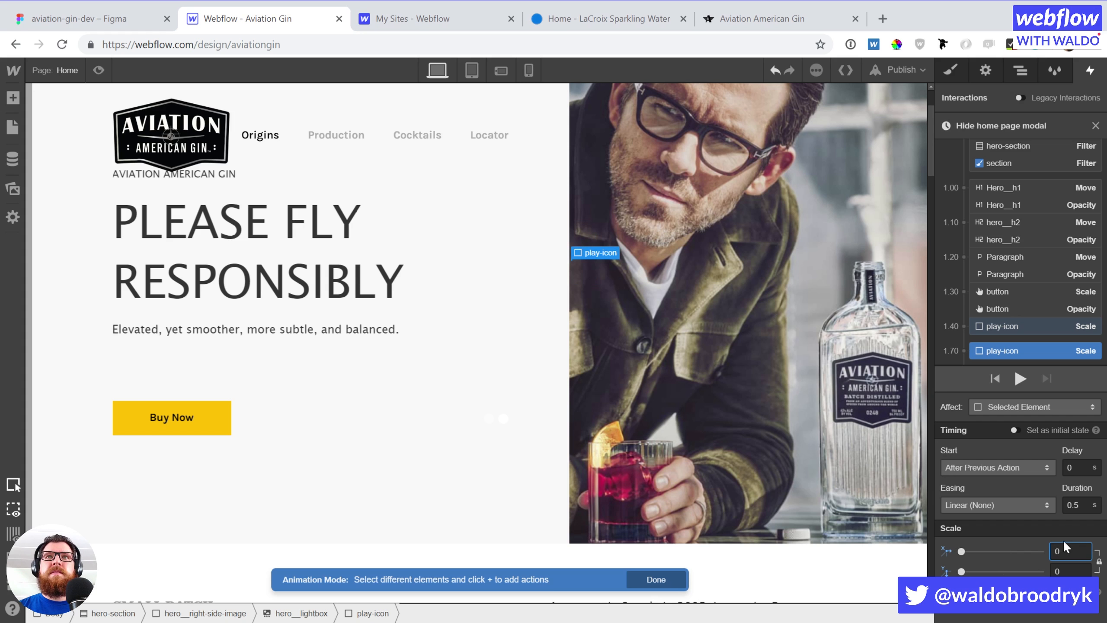
click(1015, 429)
click(1020, 378)
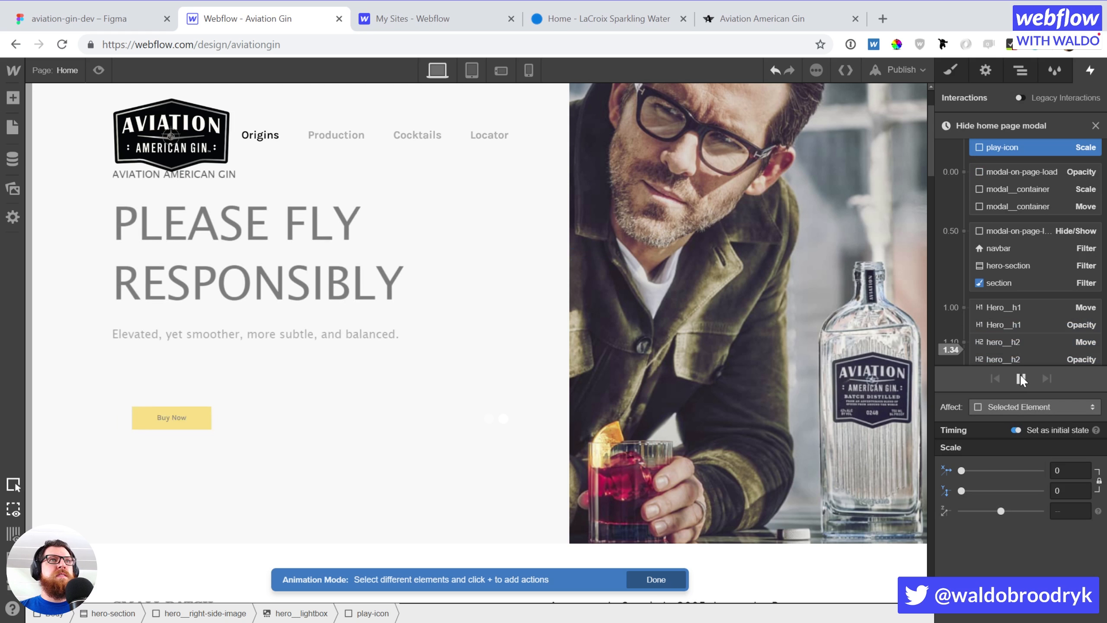
click(1019, 378)
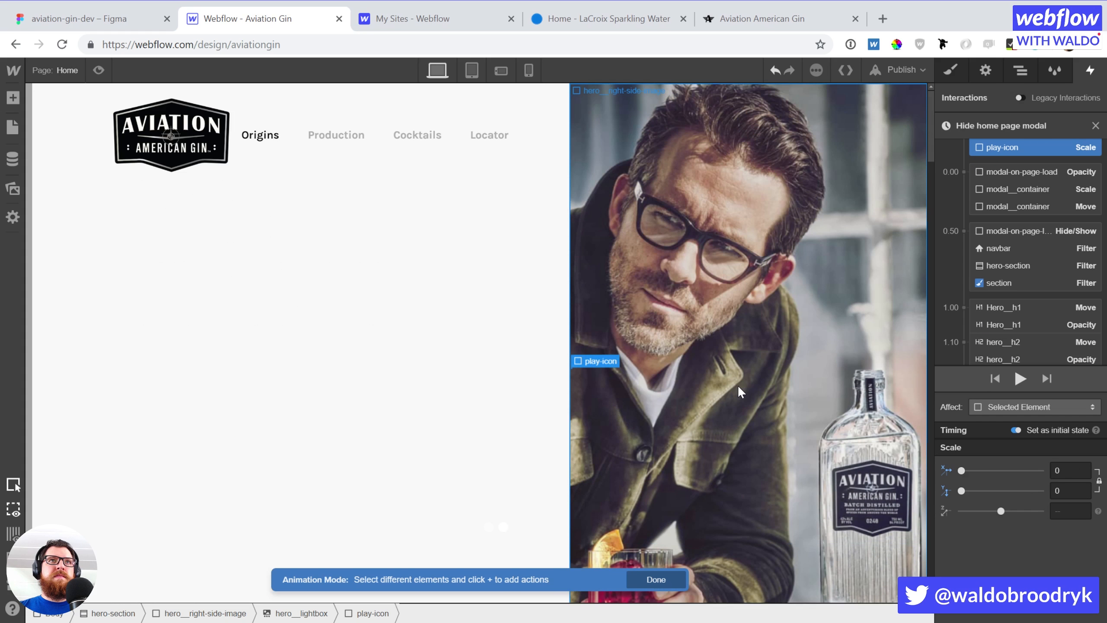
Close the modal-hiding timeline and briefly preview the page as a visitor
click(1095, 125)
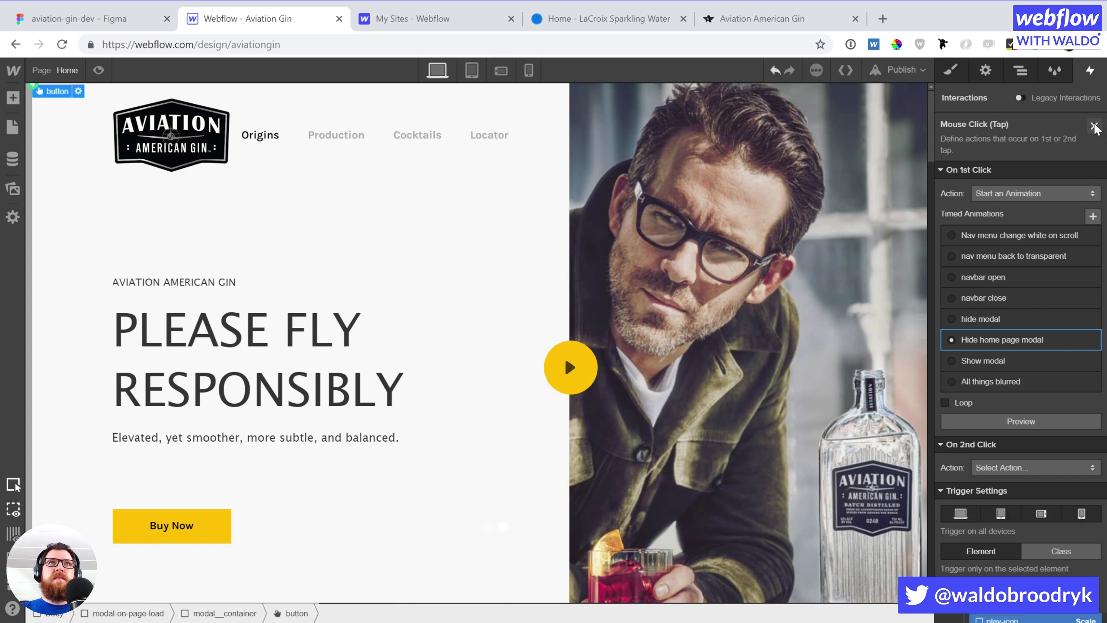
click(99, 70)
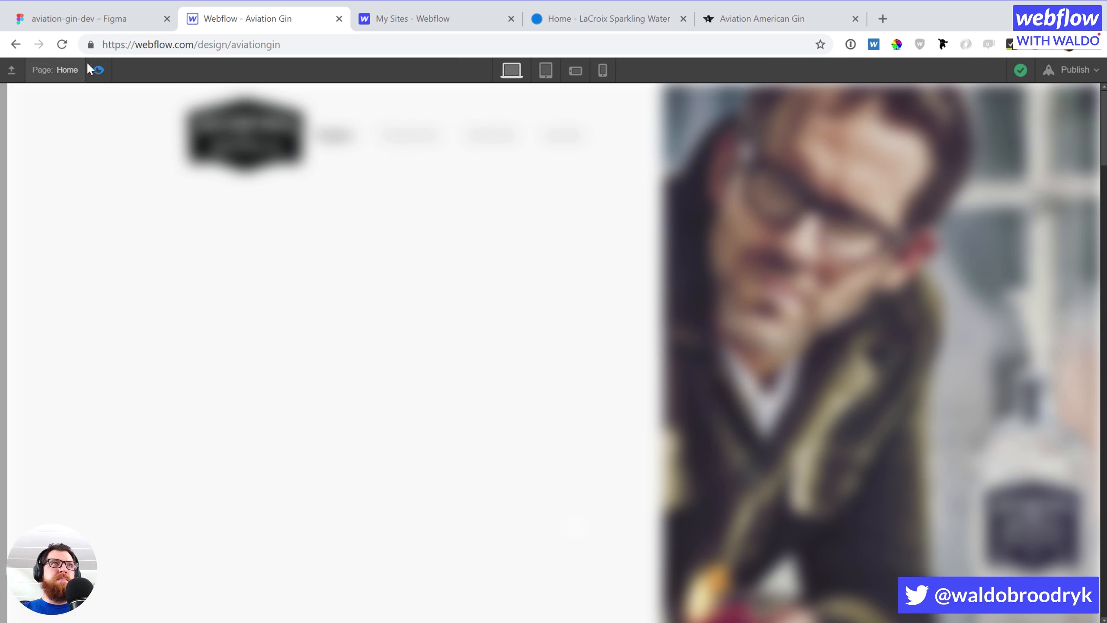
click(97, 70)
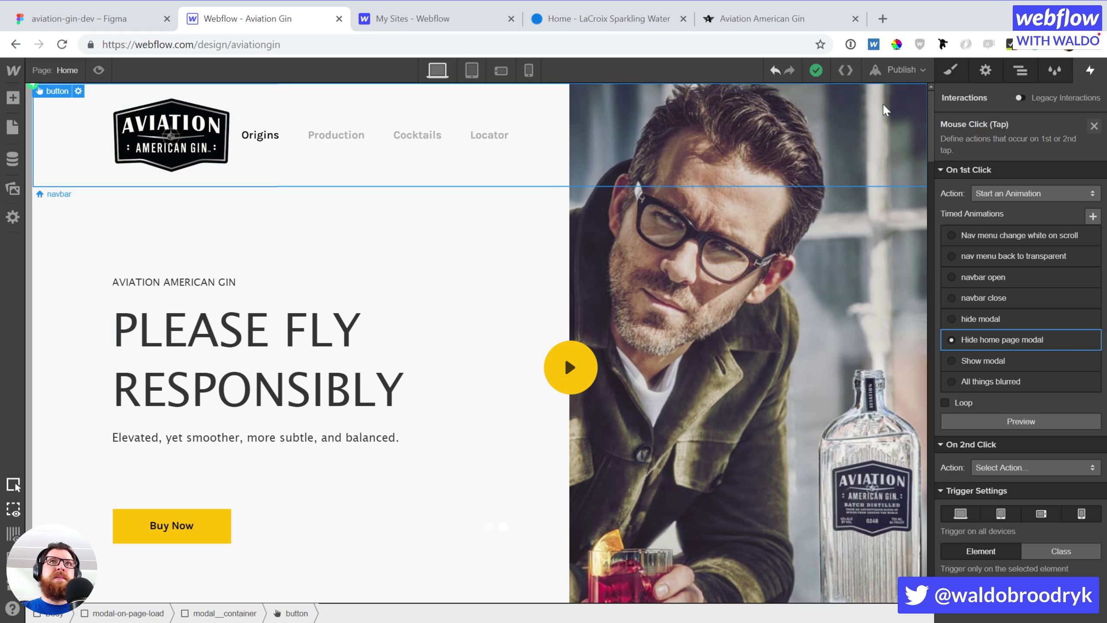
Leave the Mouse Click settings and open the Page Load 'All things blurred' animation
click(1020, 70)
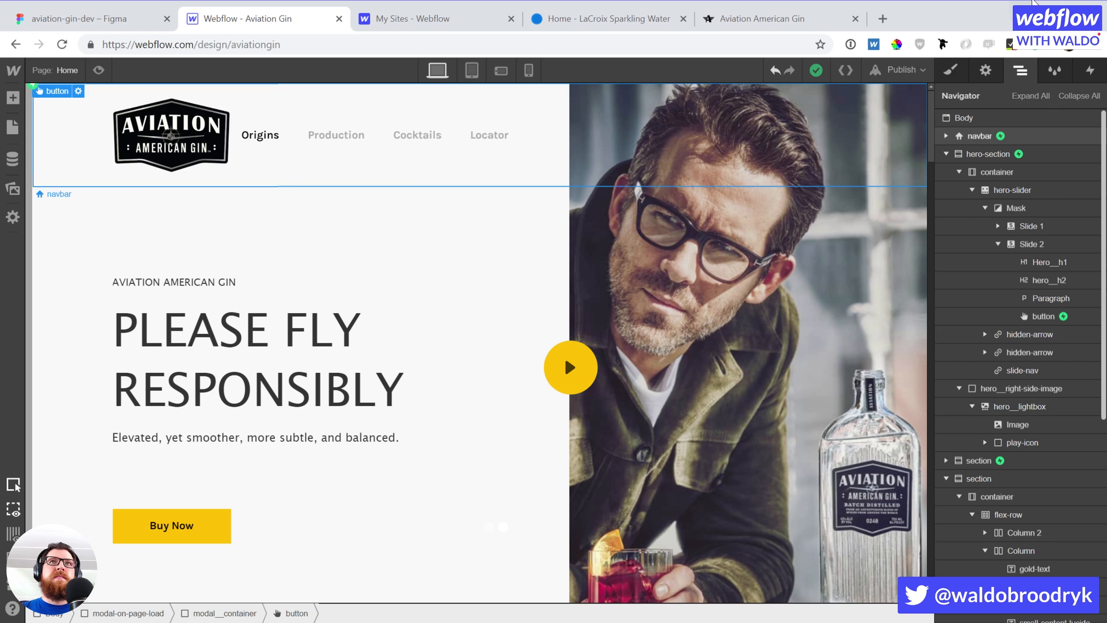
click(1089, 70)
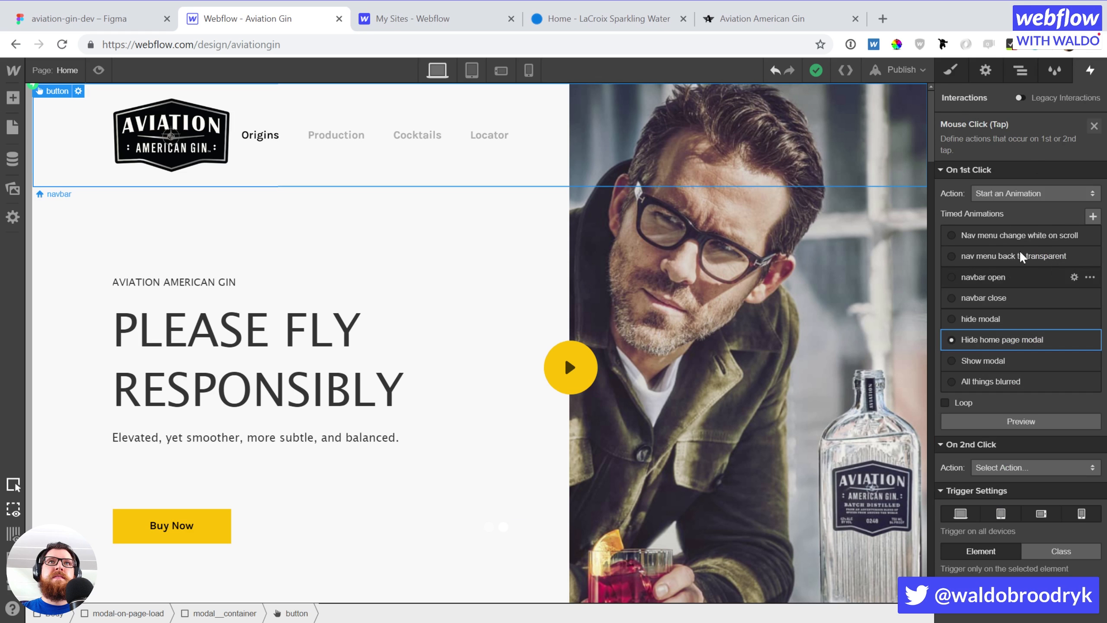
click(1094, 126)
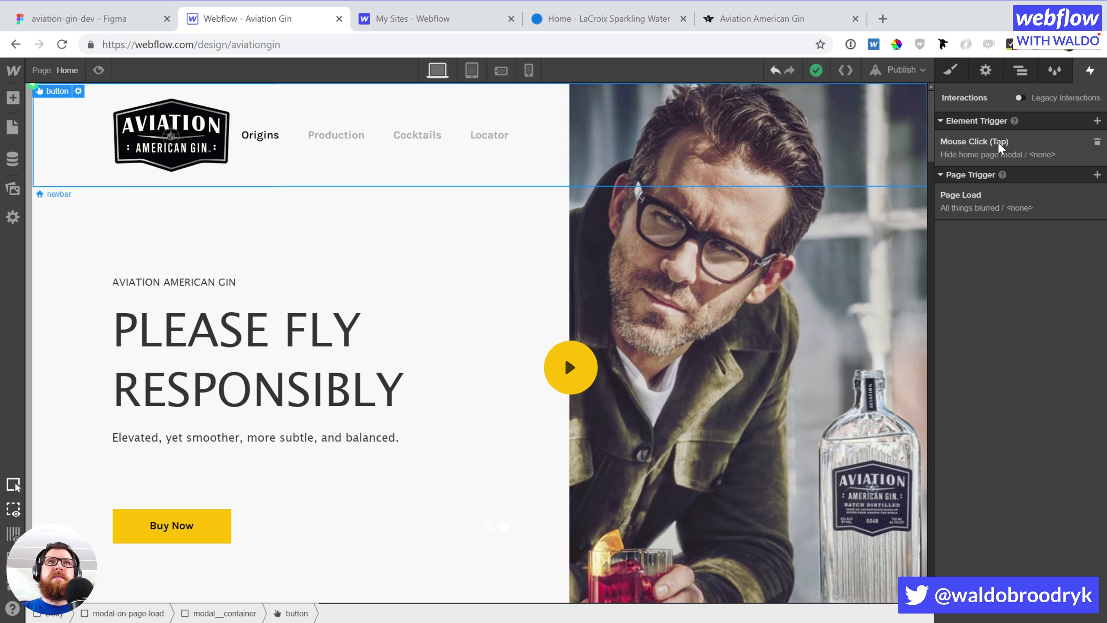
click(996, 195)
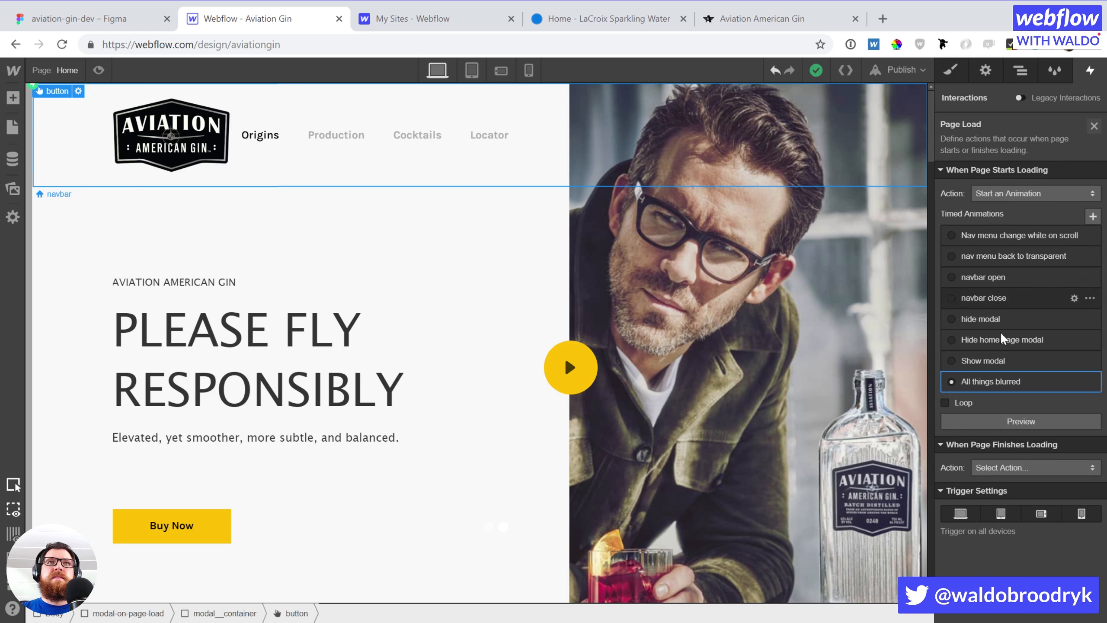
click(992, 381)
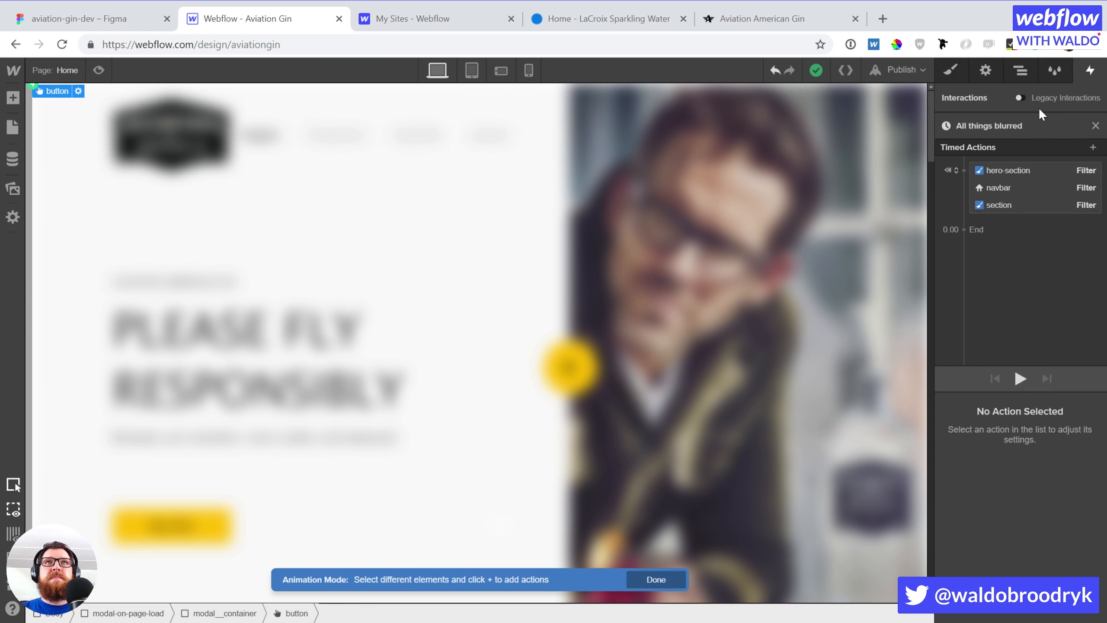
Add an initial-state Hide/Show action setting modal-on-page-load to display block
click(1020, 71)
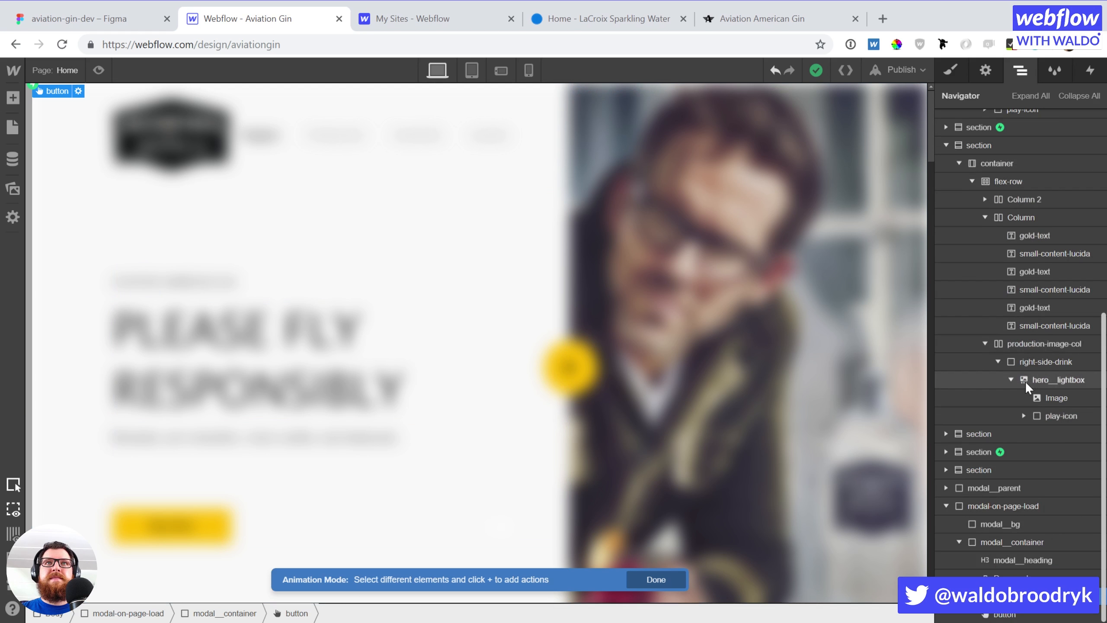
click(1003, 507)
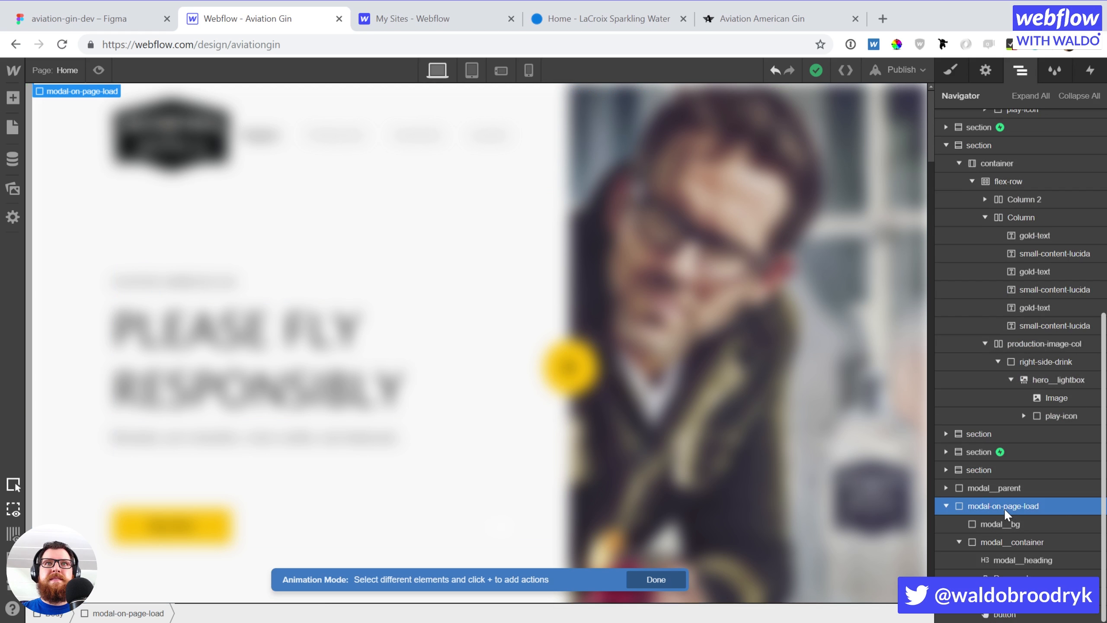
click(1089, 71)
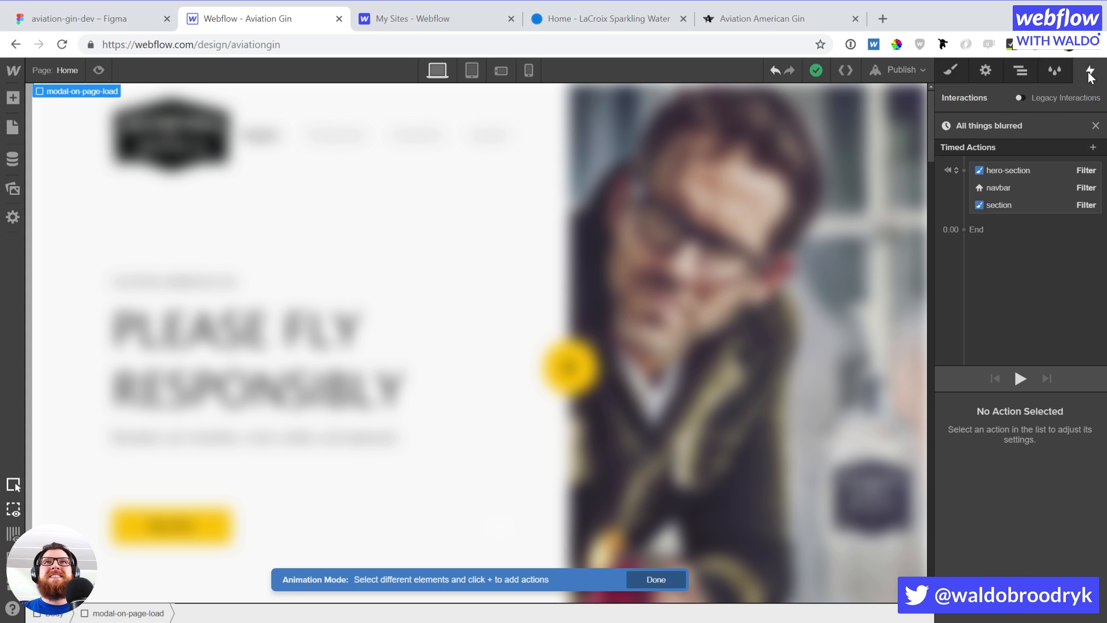
click(1092, 147)
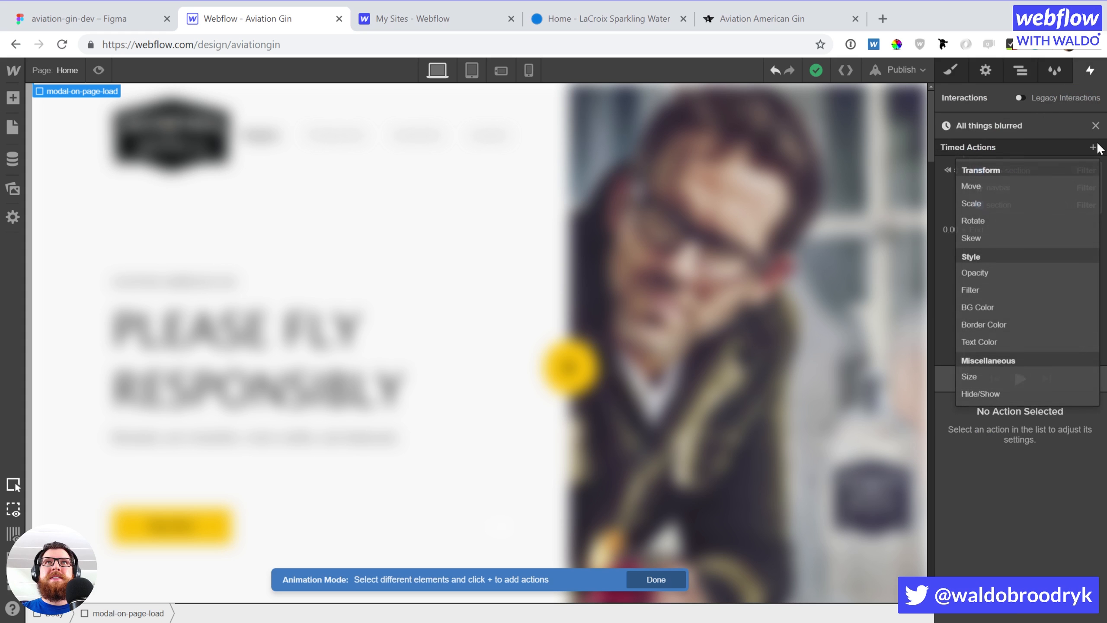
click(984, 393)
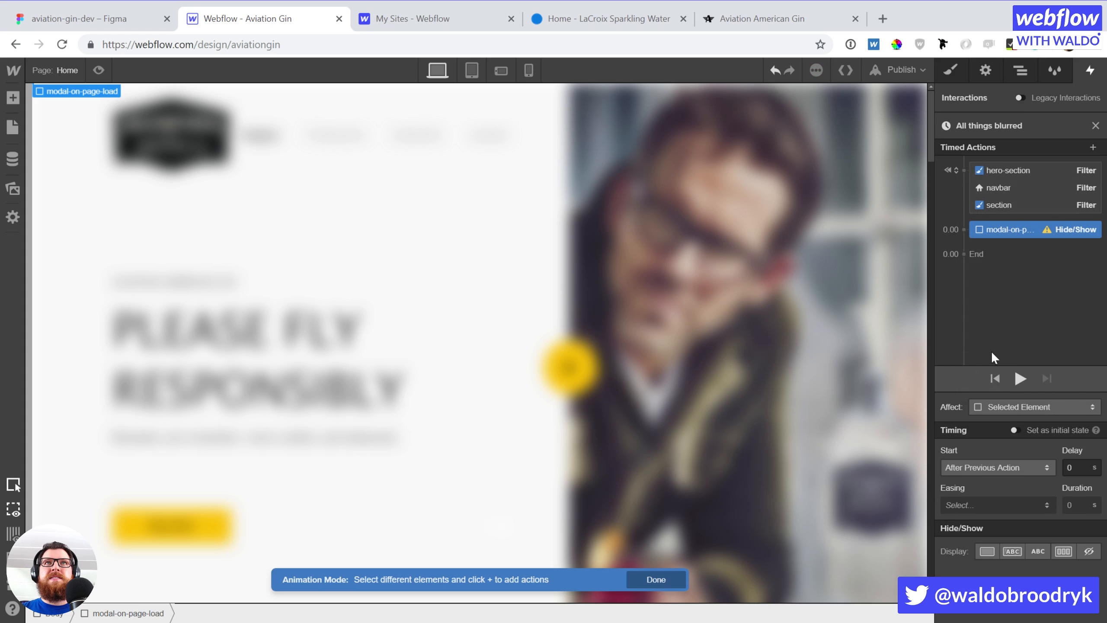
click(986, 551)
drag(1021, 225, 1022, 203)
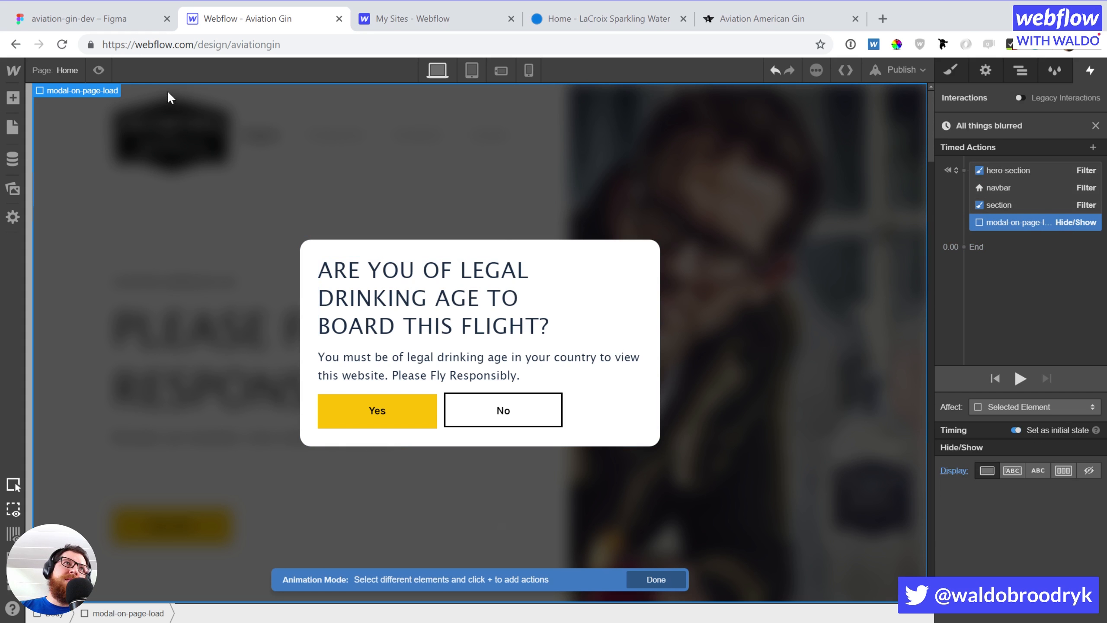
click(99, 69)
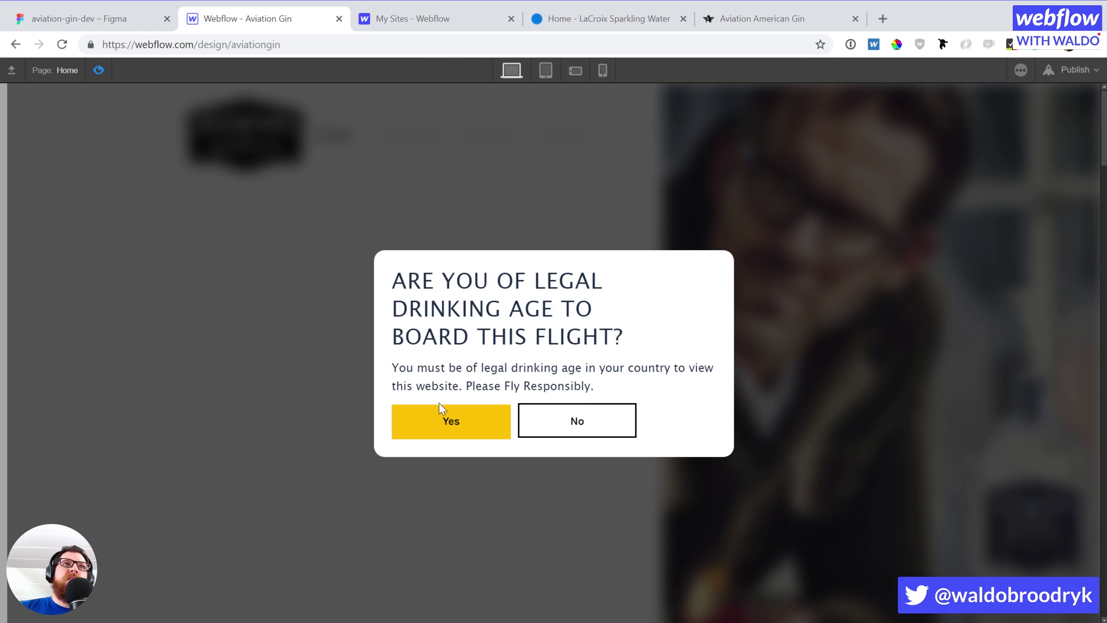
click(450, 421)
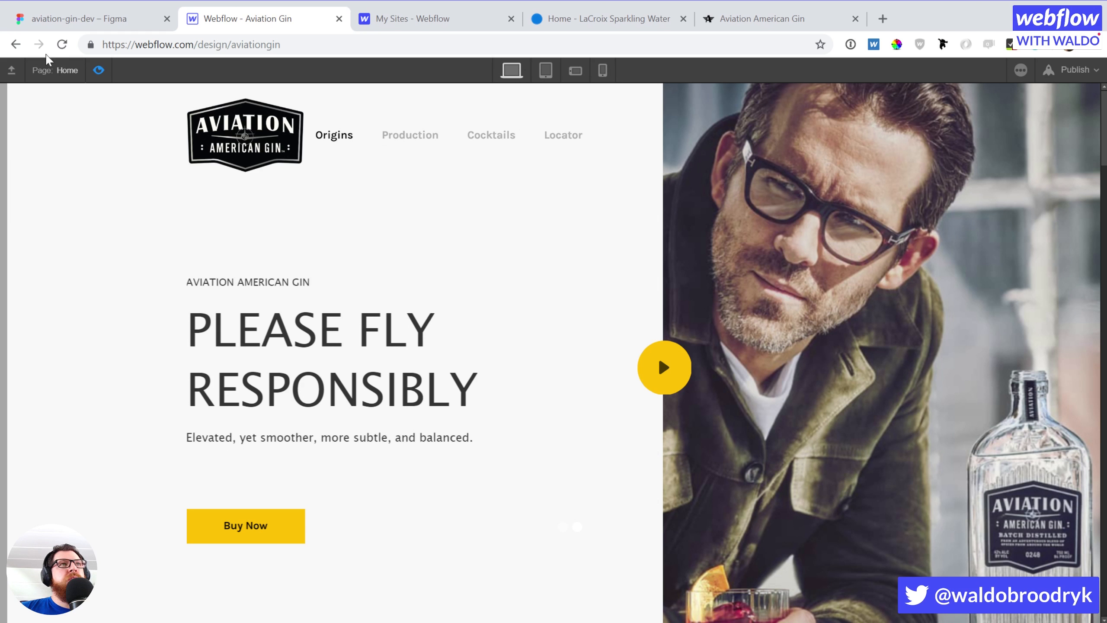
click(99, 70)
click(99, 70)
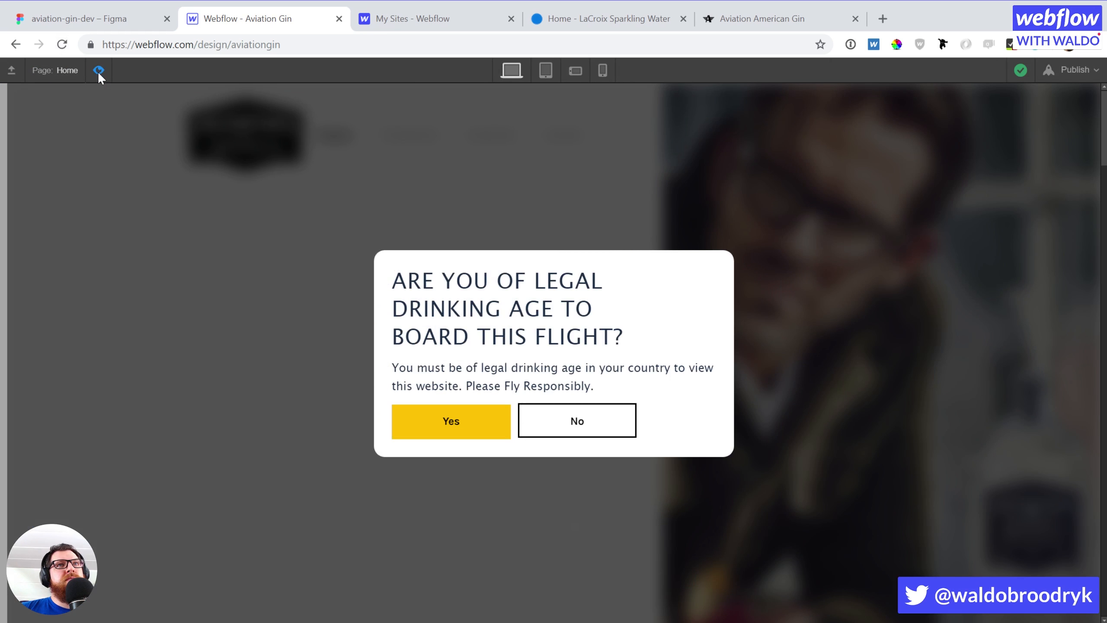
click(449, 421)
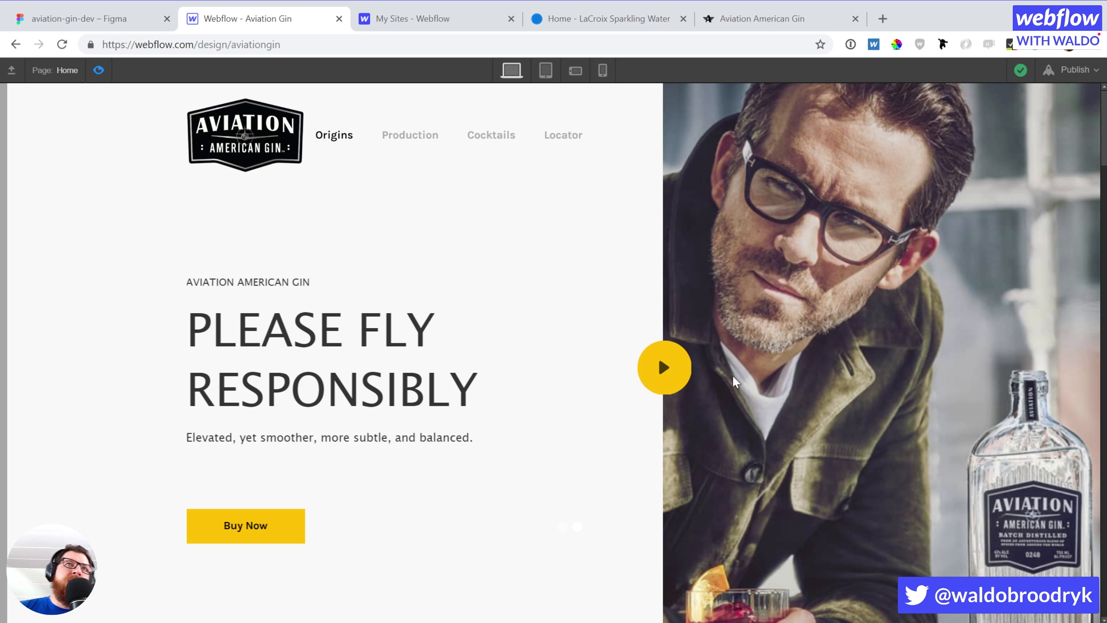
click(99, 69)
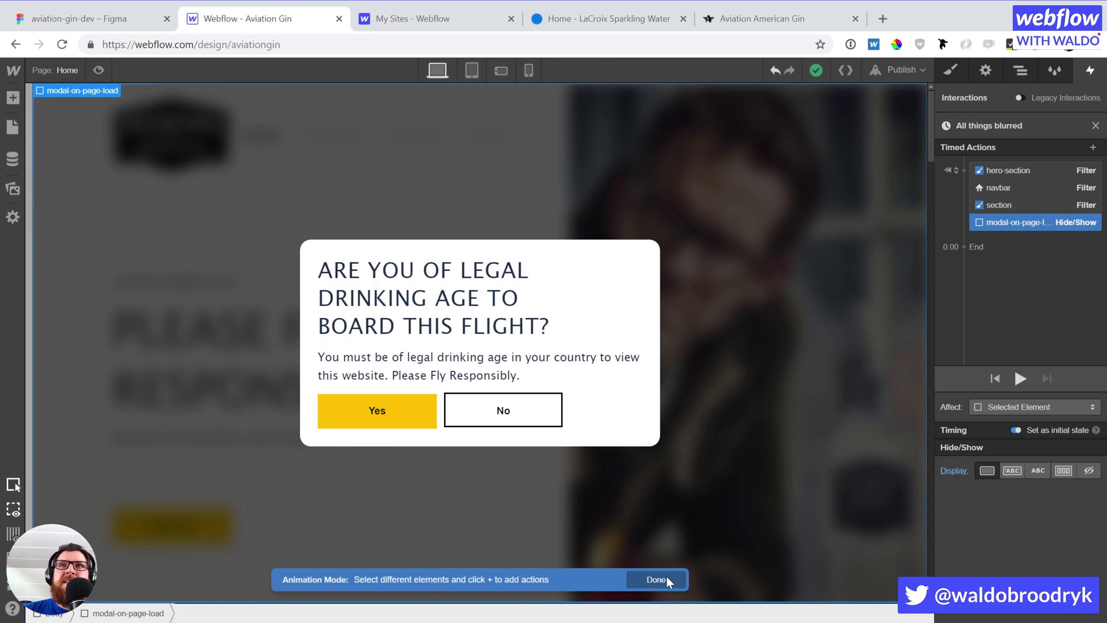
Finish the page-load animation and publish the site to aviationgin.webflow.io
click(636, 578)
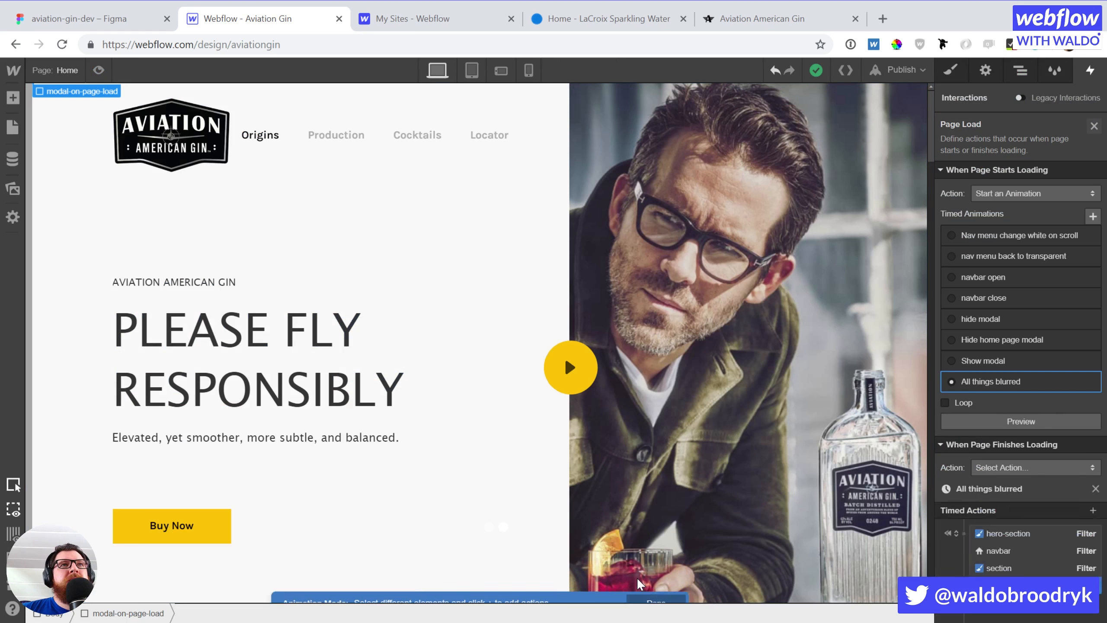
click(569, 367)
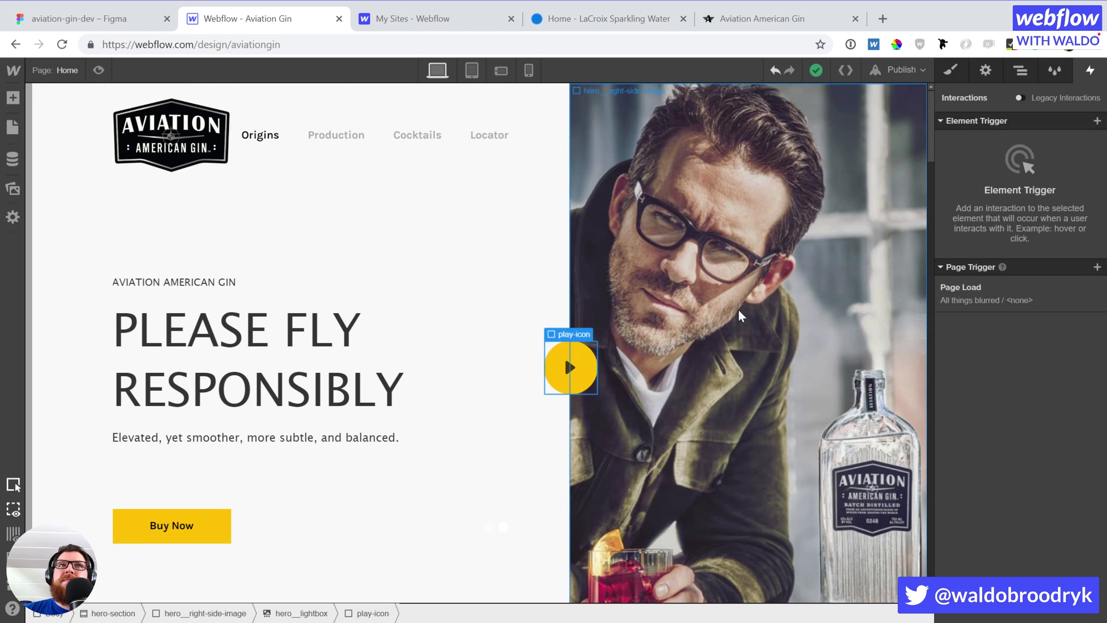
click(913, 72)
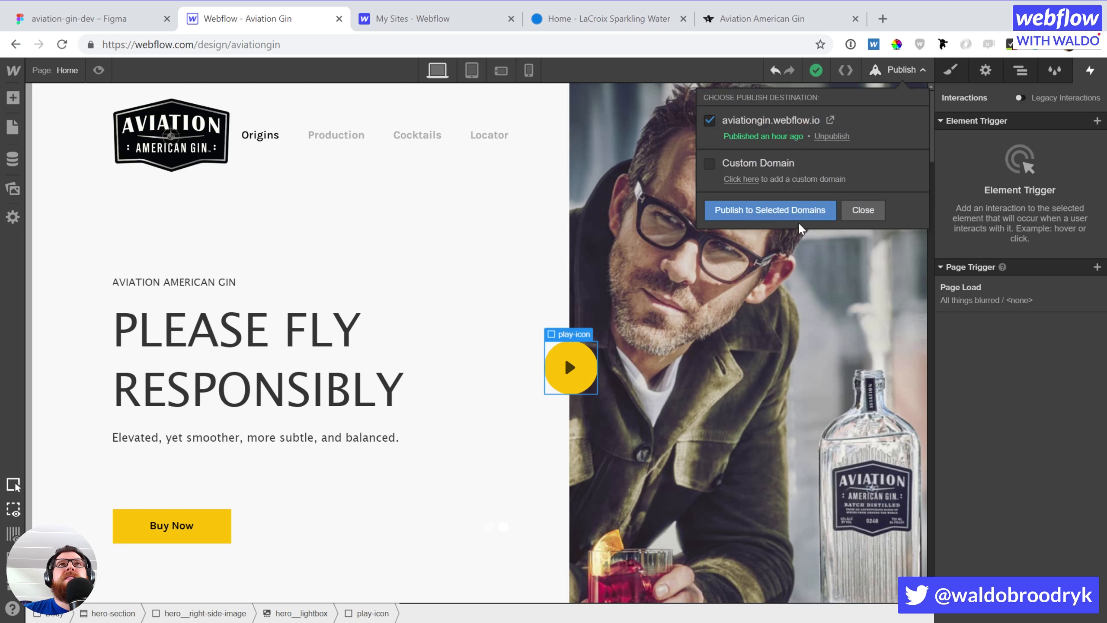
click(777, 209)
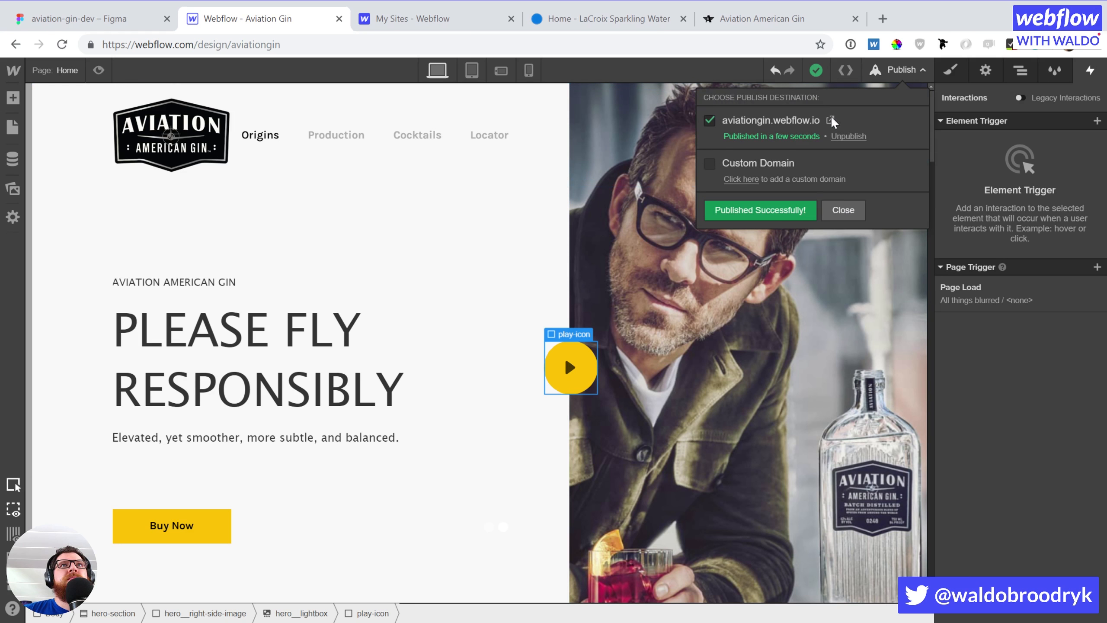
Open the live site, answer Yes to the age gate twice after reloading, then return to the Designer
click(830, 118)
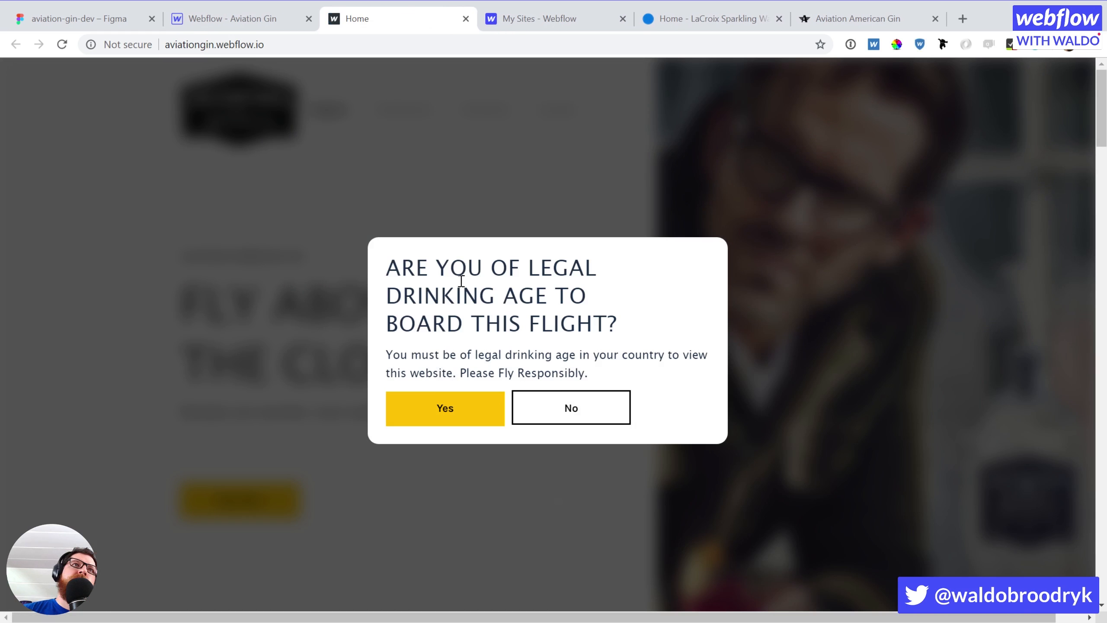
click(62, 44)
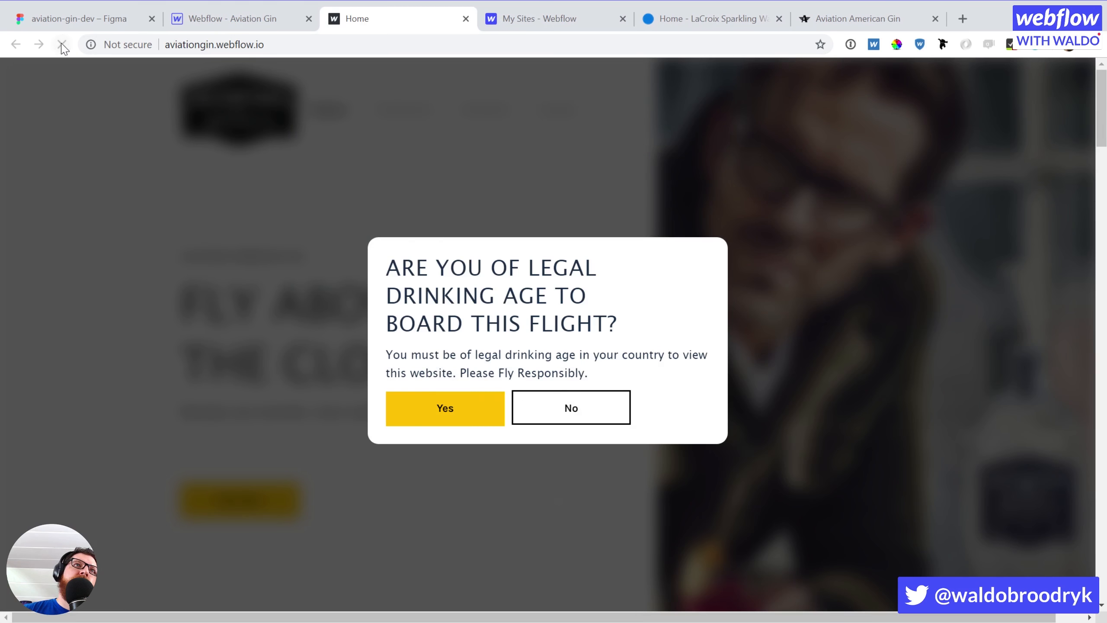
click(443, 410)
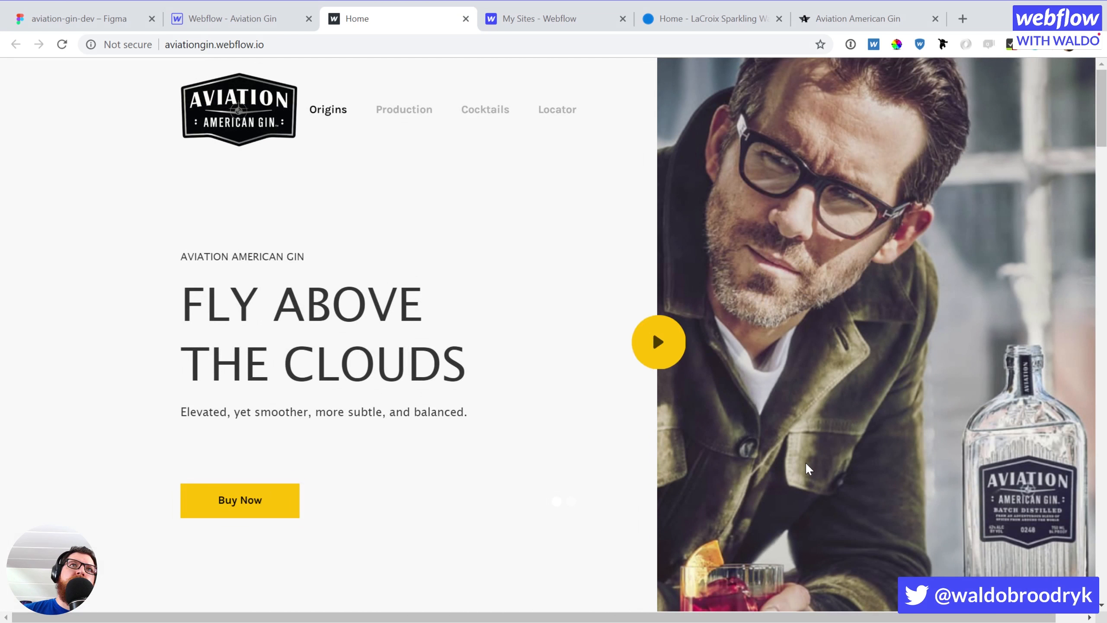
click(62, 45)
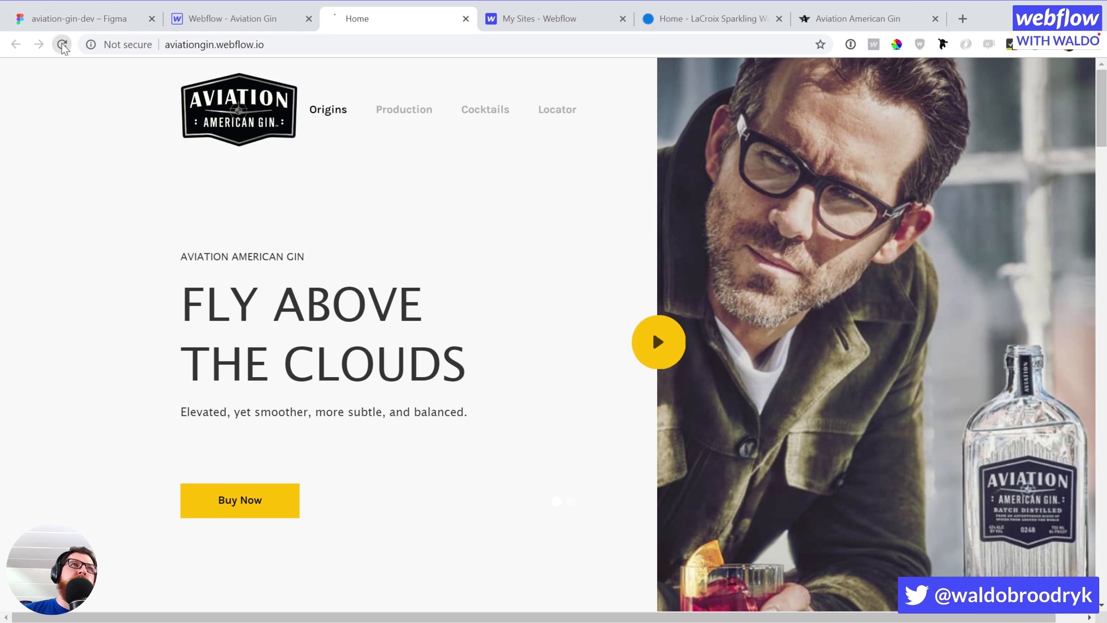
click(442, 413)
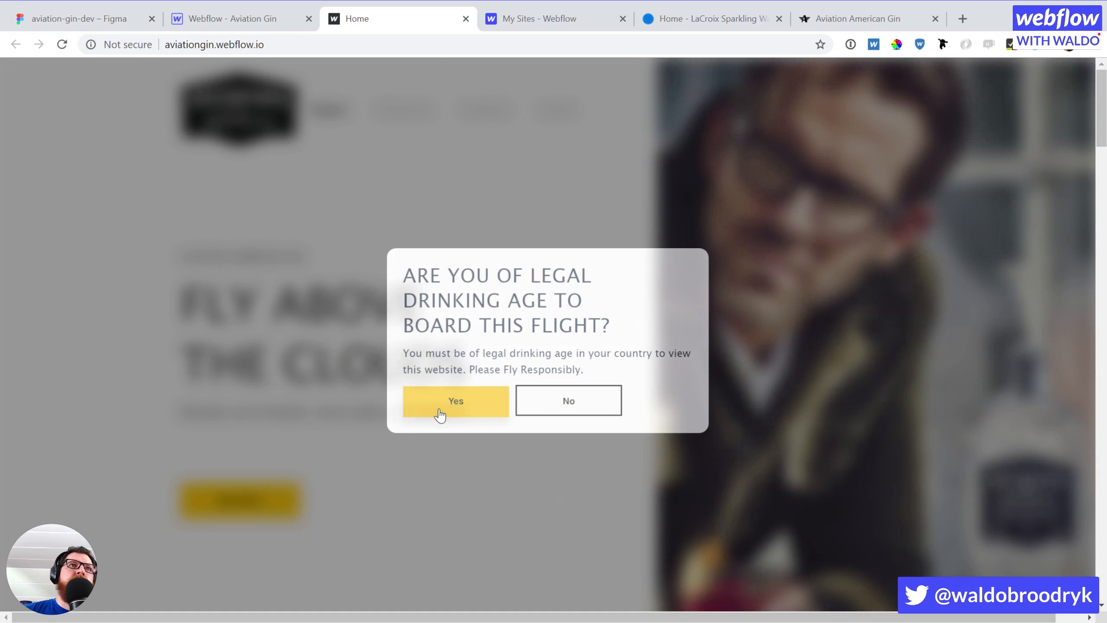
click(233, 19)
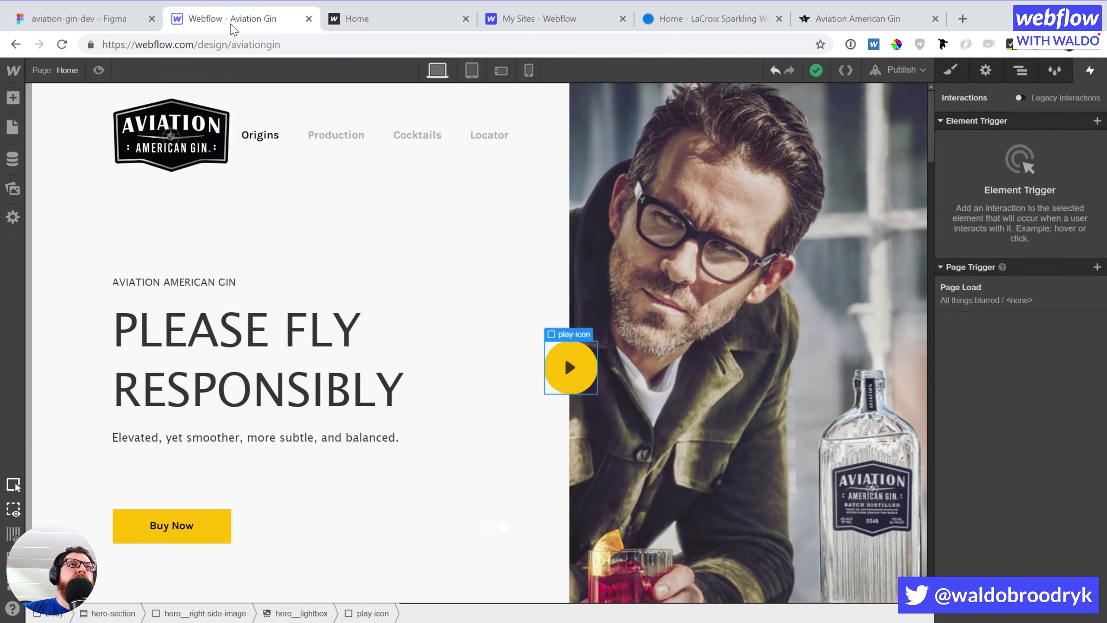
Delete the extra first hero slide
click(282, 449)
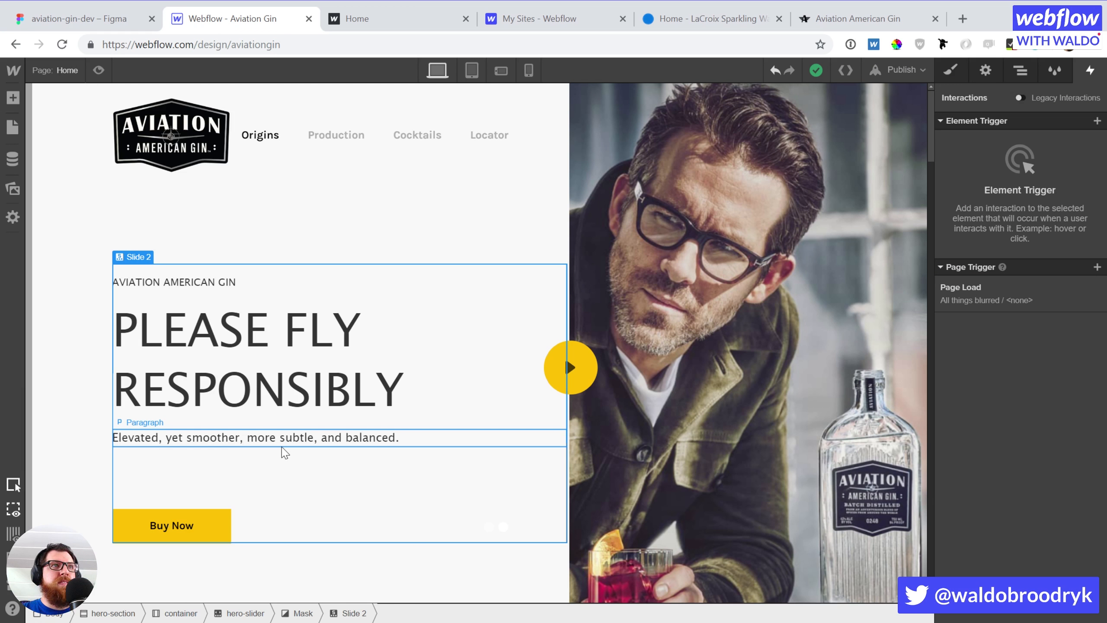
key(Left)
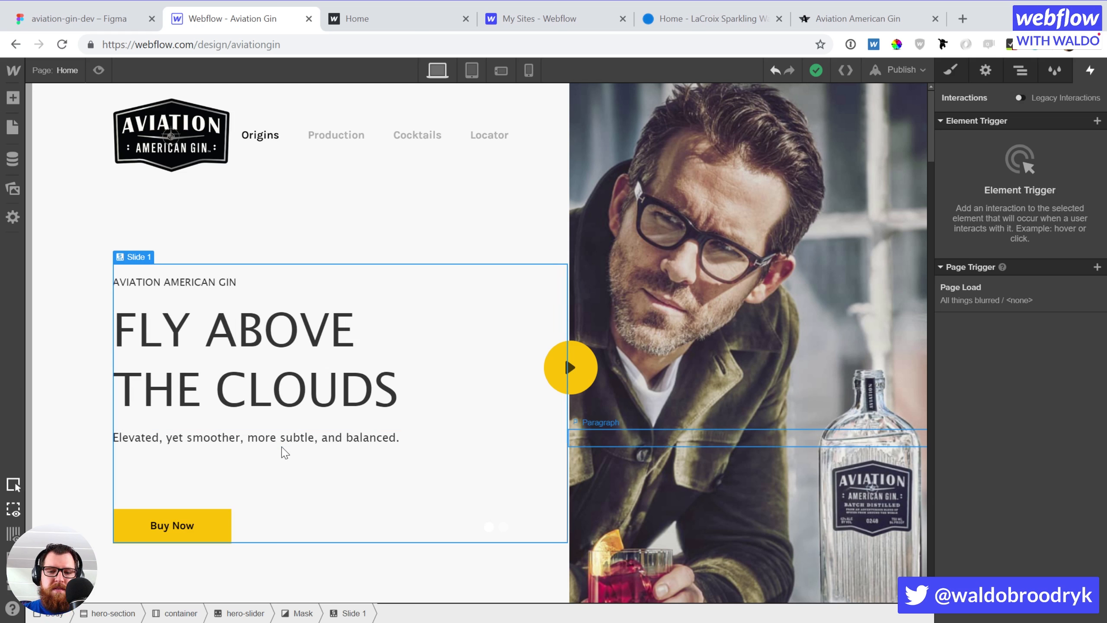
click(250, 360)
double_click(252, 356)
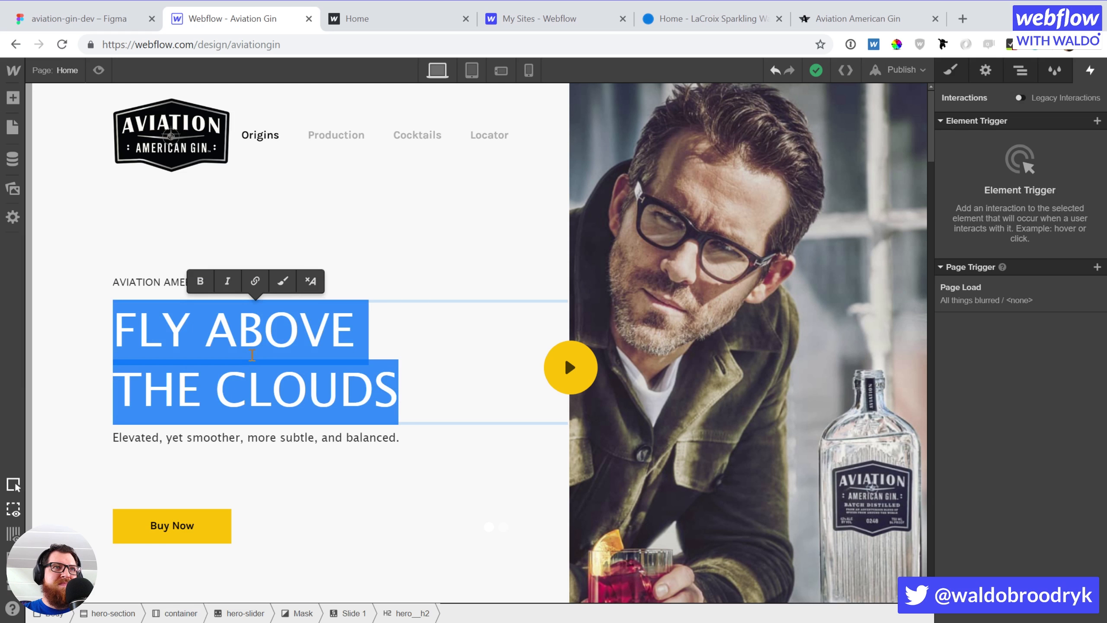
click(279, 481)
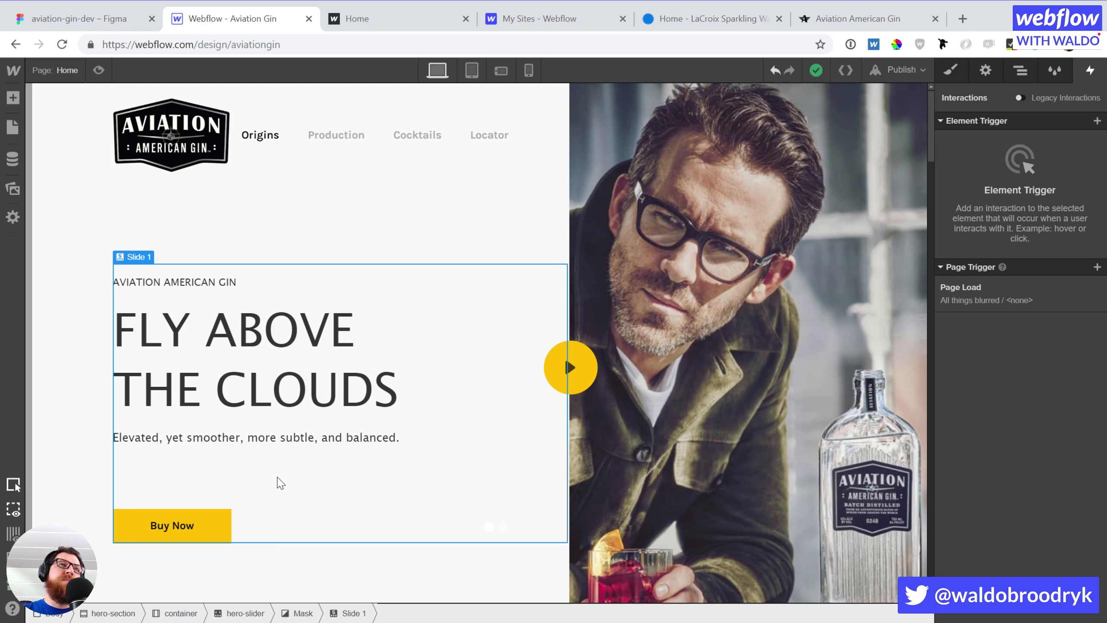
key(Delete)
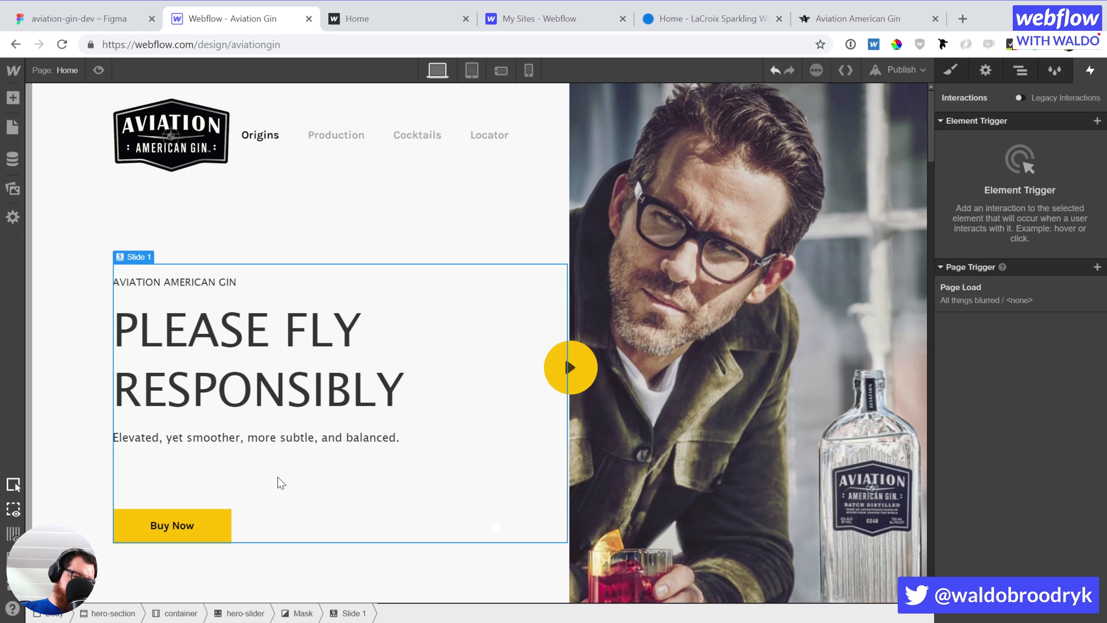
Retype the remaining slide heading as 'FLY ABOVE' / 'THE CLOUDS' on two lines
click(271, 383)
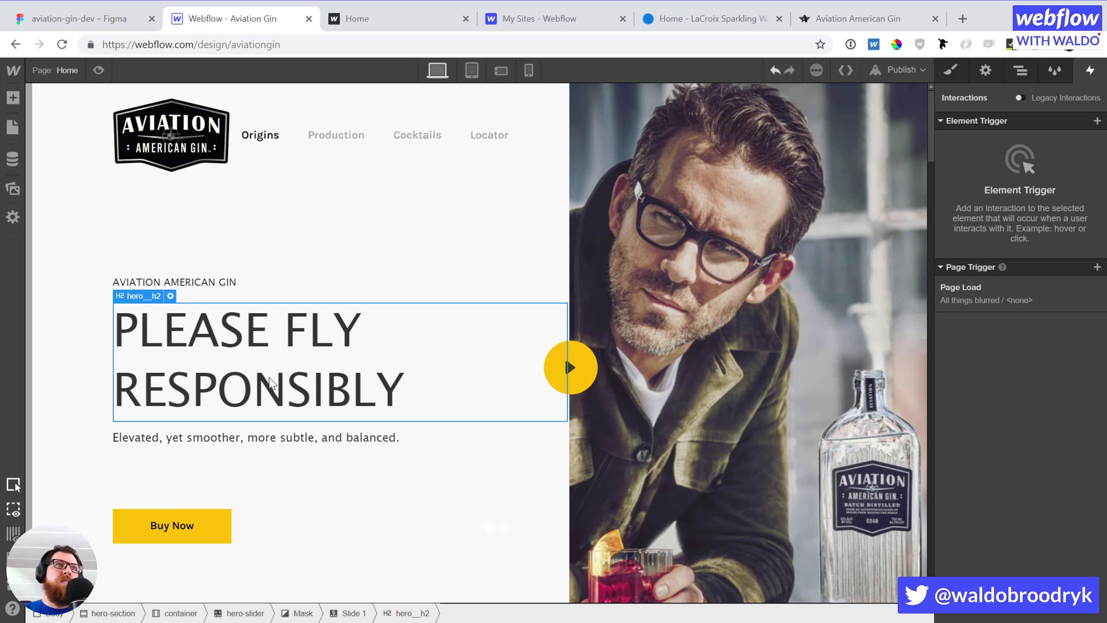
key(Up)
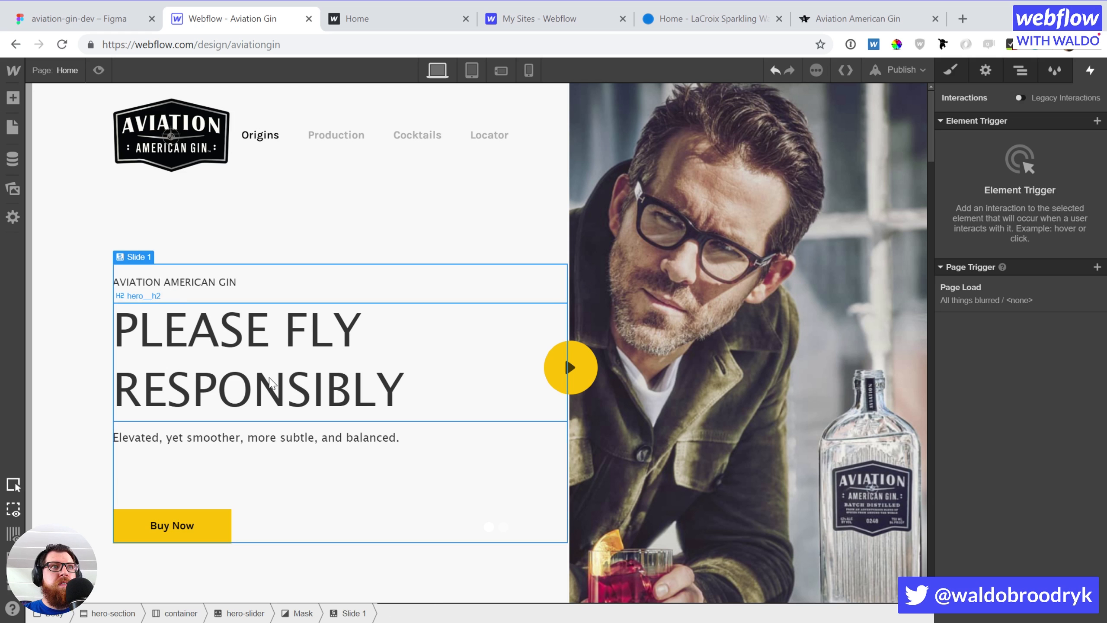
click(270, 383)
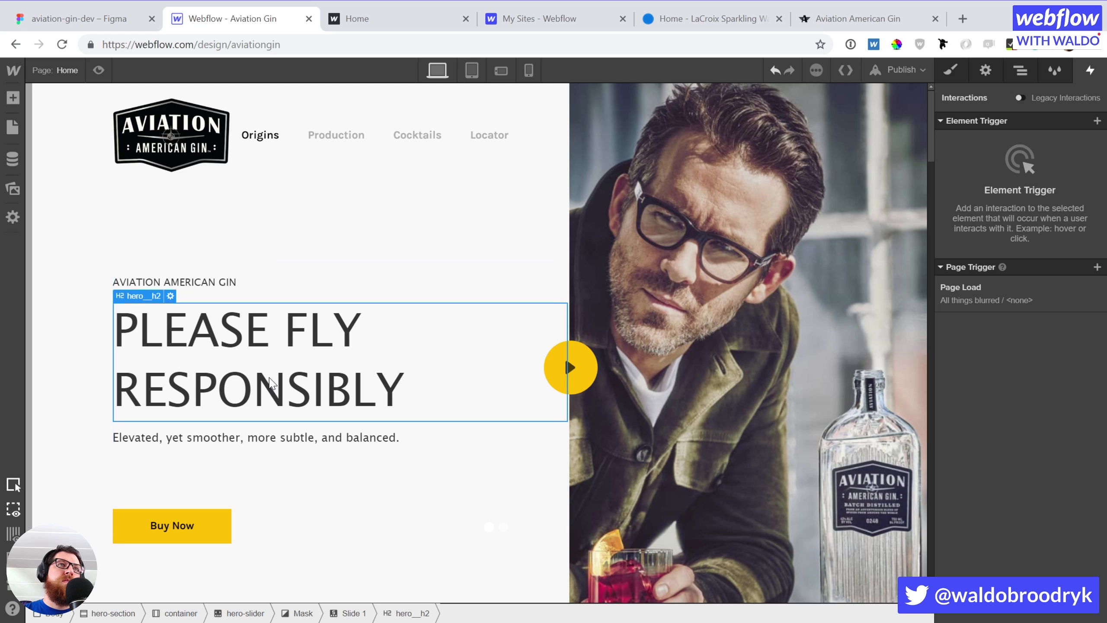
double_click(270, 379)
text(FLY ABOVE)
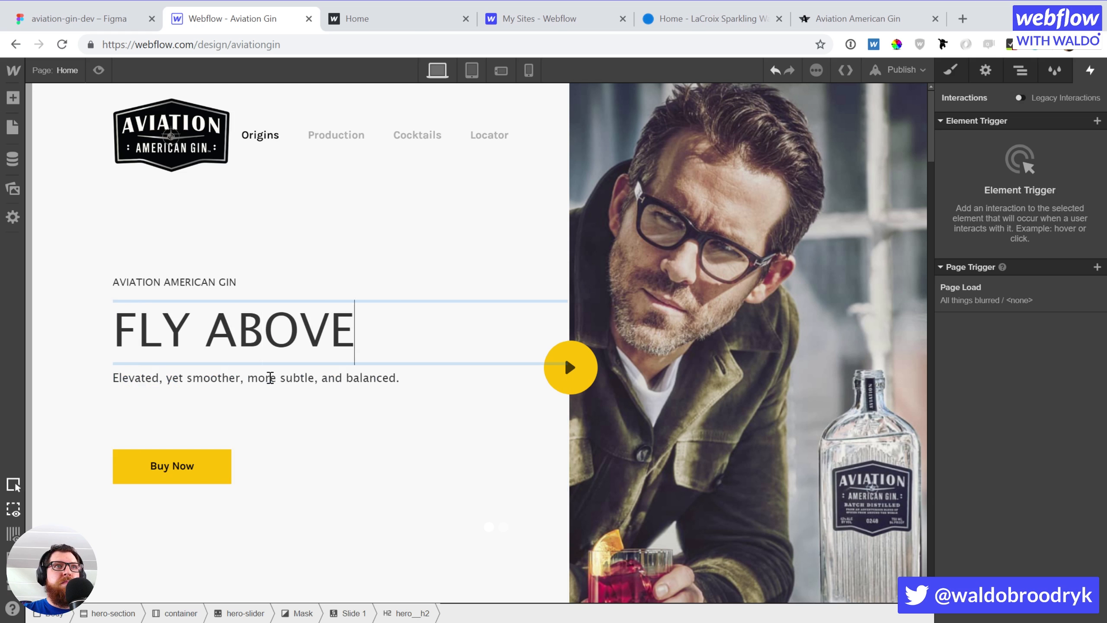
key(Return)
text(THE CLOUDS)
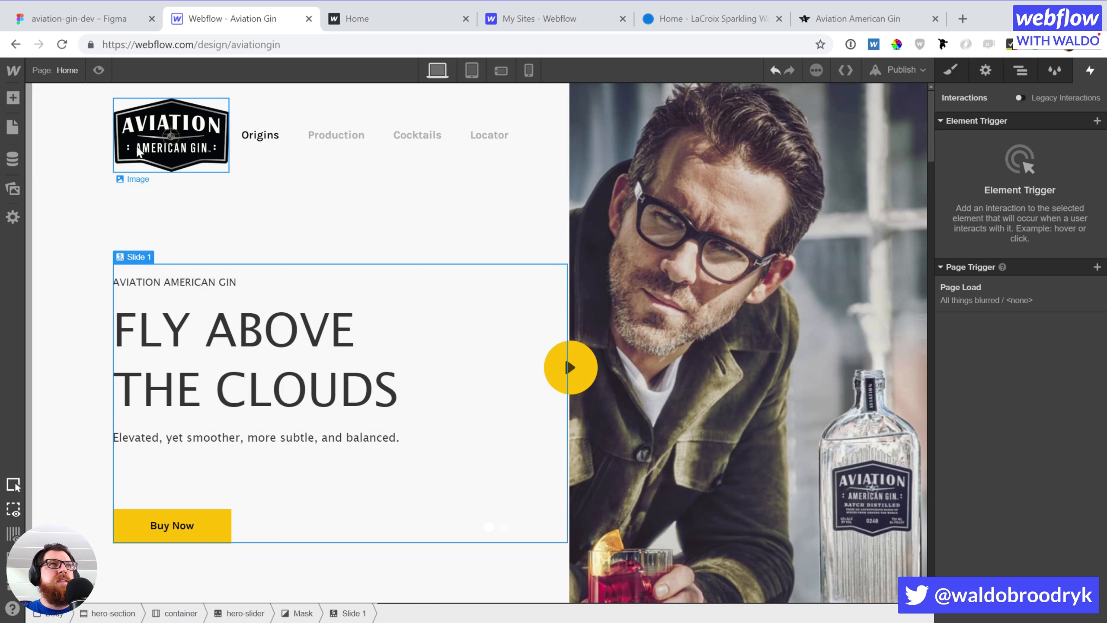
Preview the page twice, answering Yes to the age gate each time
click(98, 69)
click(424, 420)
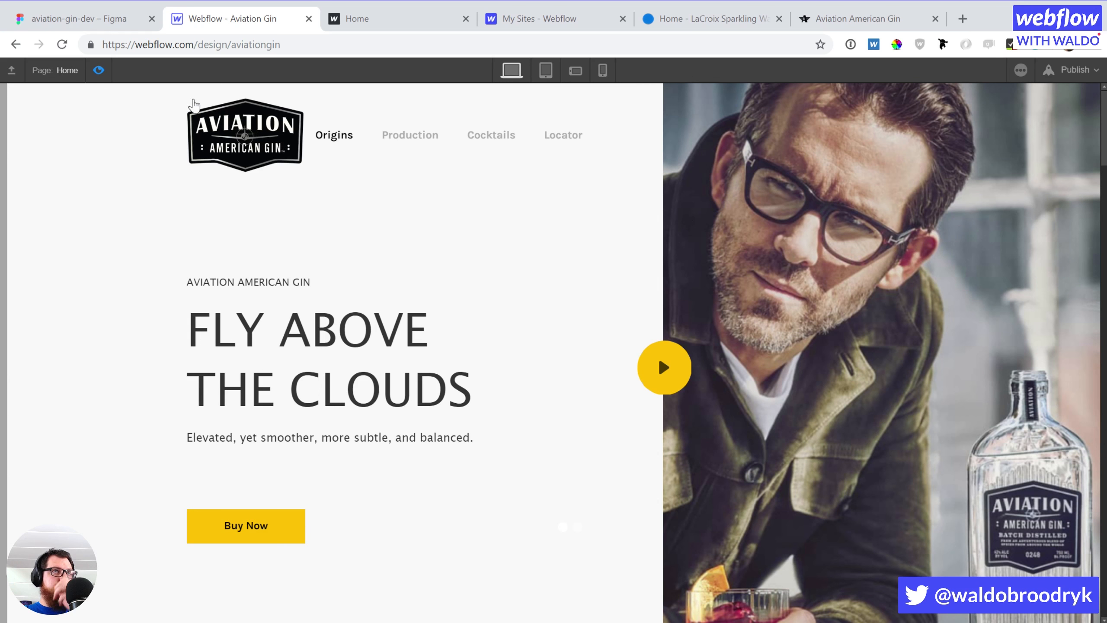
click(102, 72)
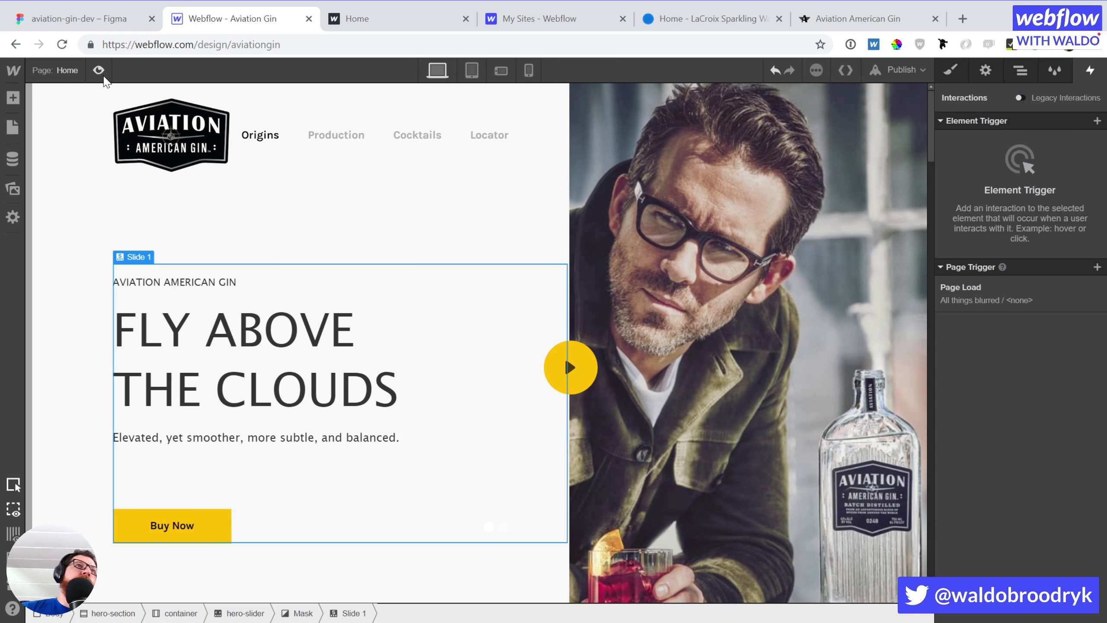
click(99, 71)
click(425, 429)
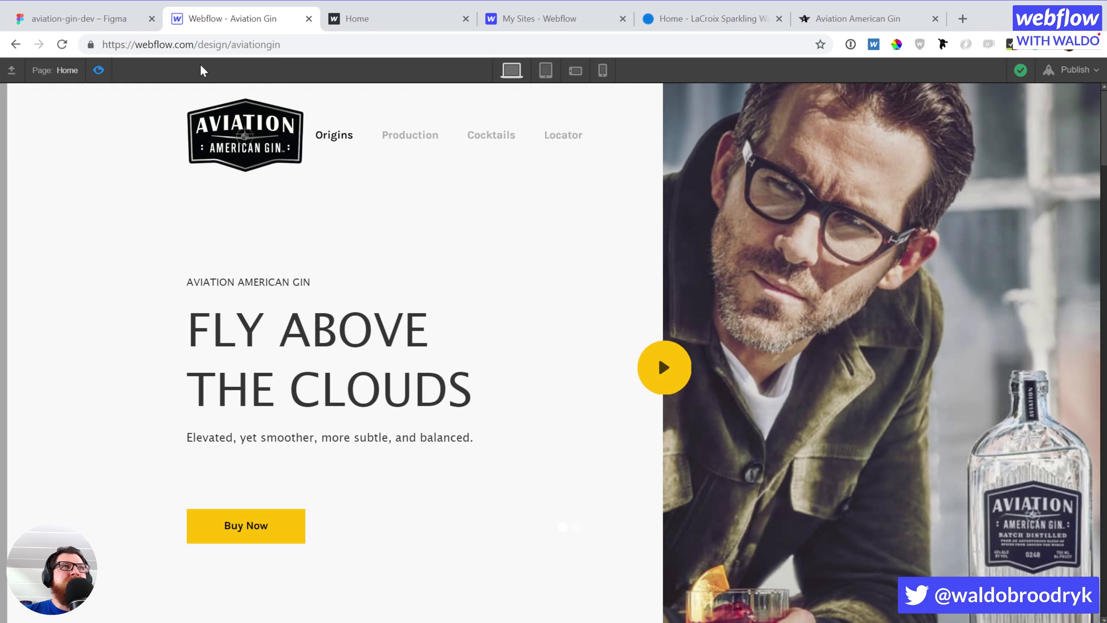
click(98, 69)
Publish to the webflow.io domain, then reload the live site and answer Yes to the age gate
click(899, 71)
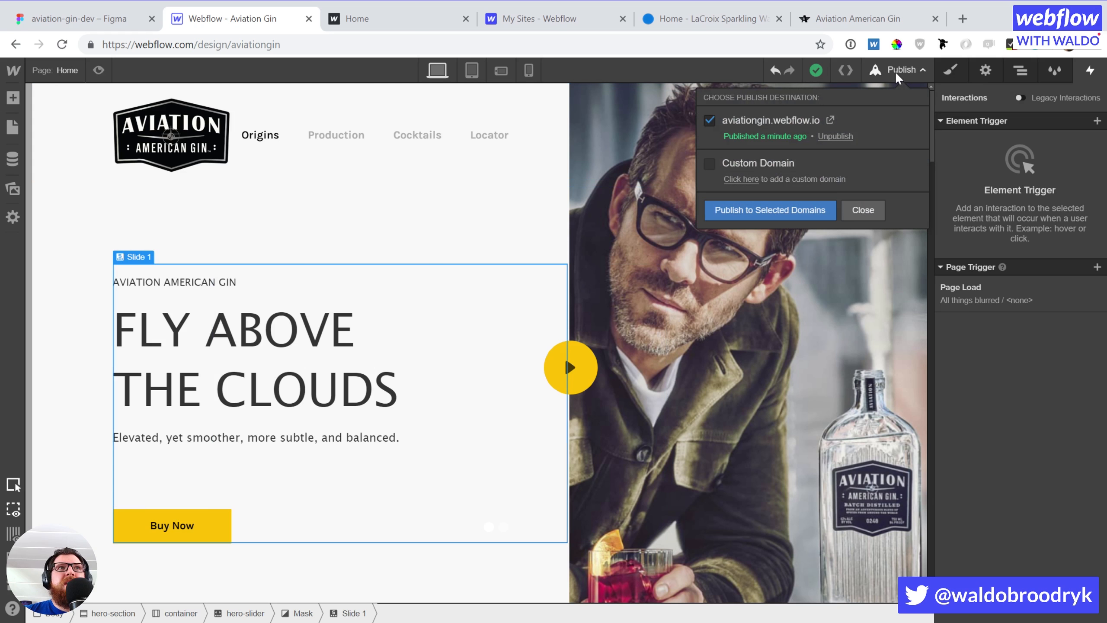
click(769, 210)
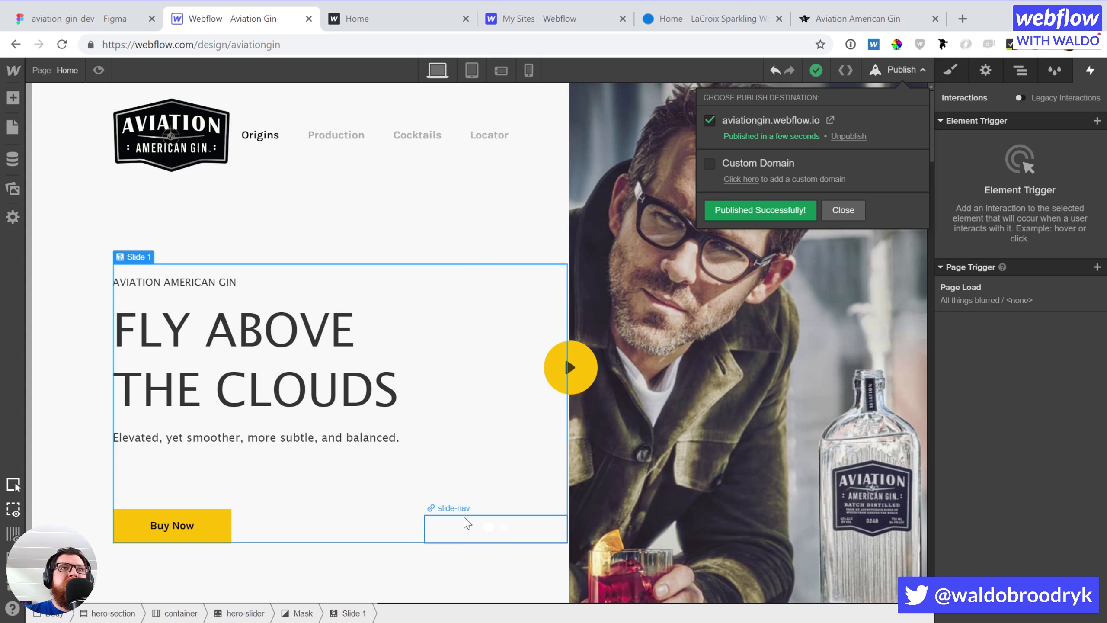
click(378, 18)
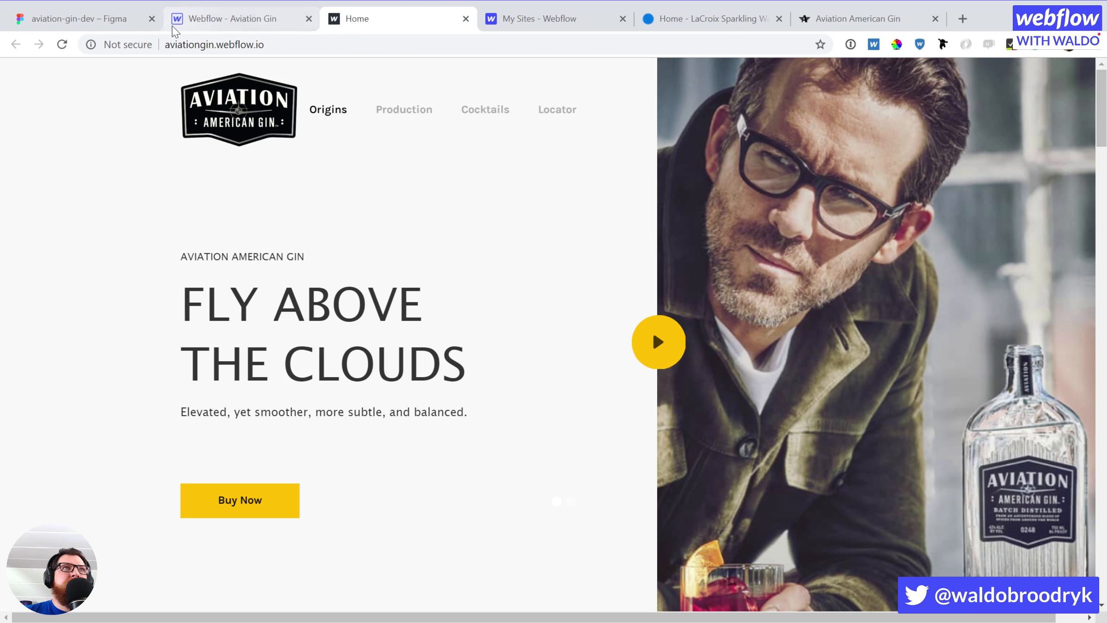
click(61, 44)
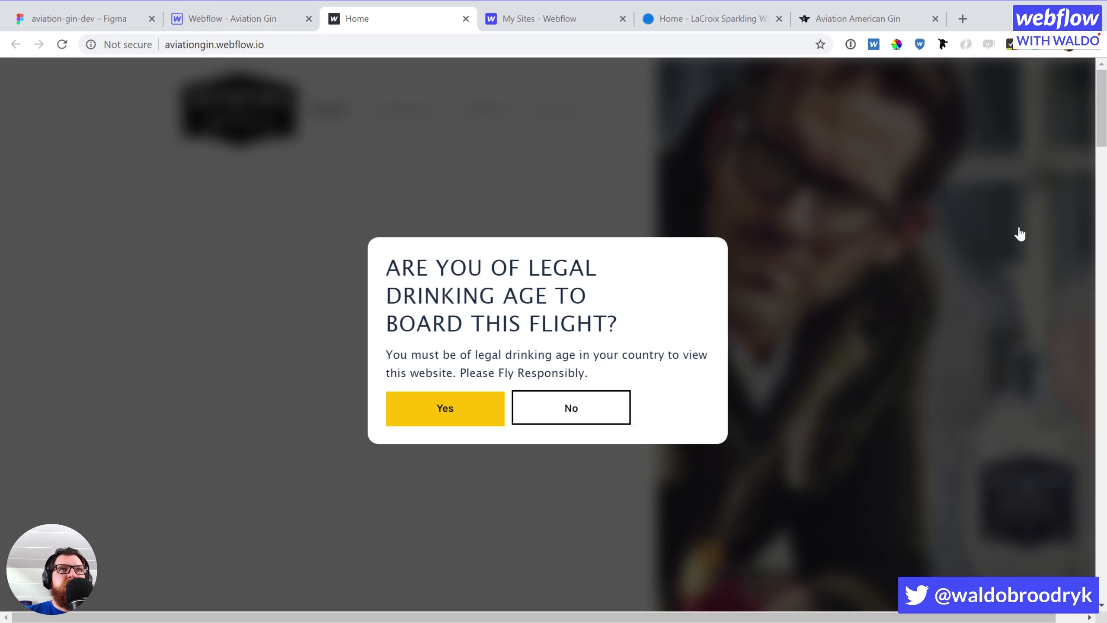
click(440, 414)
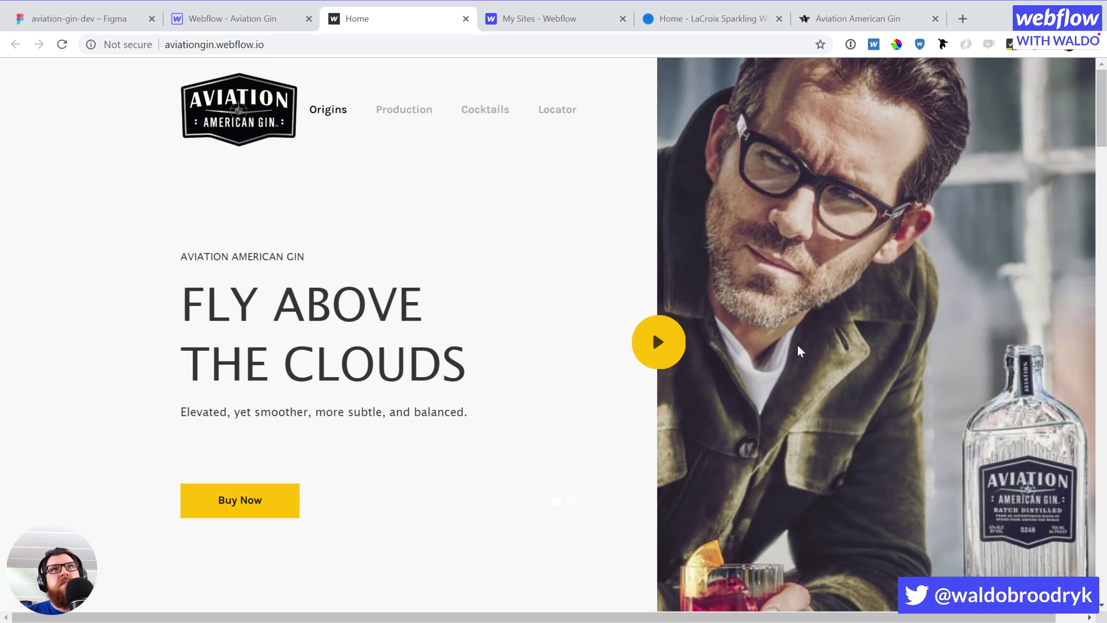
Scroll through the live page, then return to the Designer and select the hero's right-side image
scroll(795, 343, down, 10)
scroll(793, 339, up, 10)
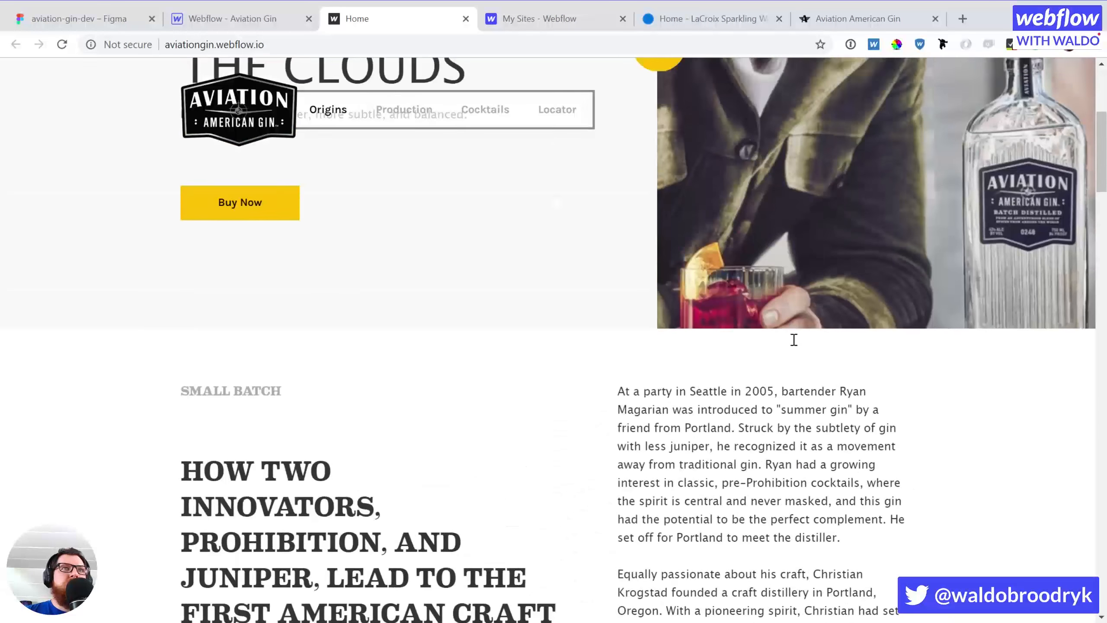
scroll(792, 338, down, 10)
scroll(792, 339, down, 10)
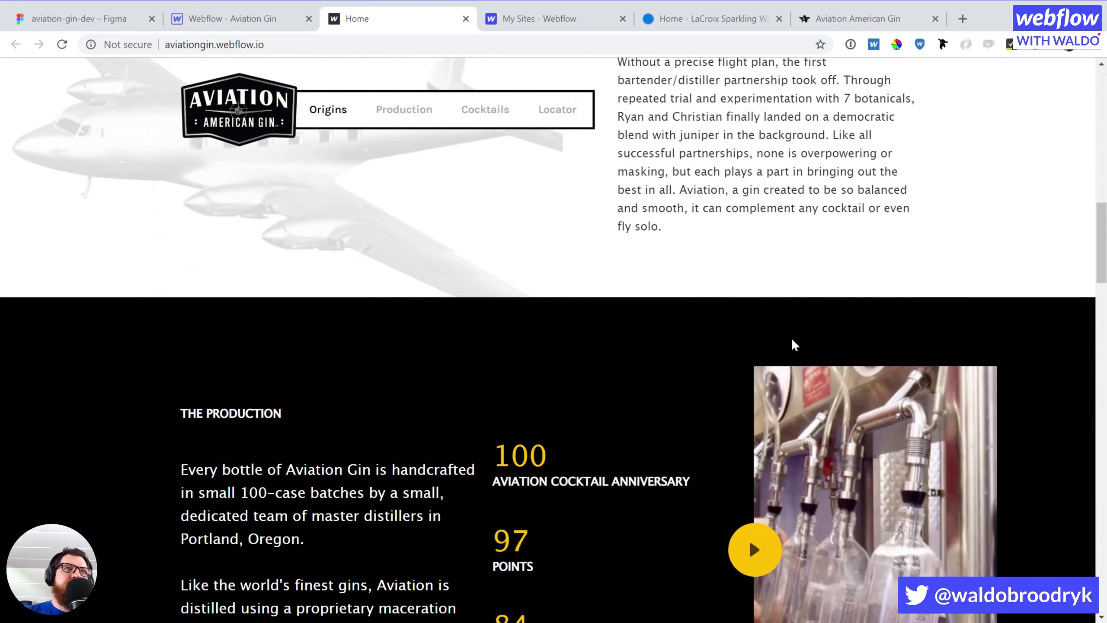
scroll(792, 339, up, 9)
scroll(792, 343, up, 6)
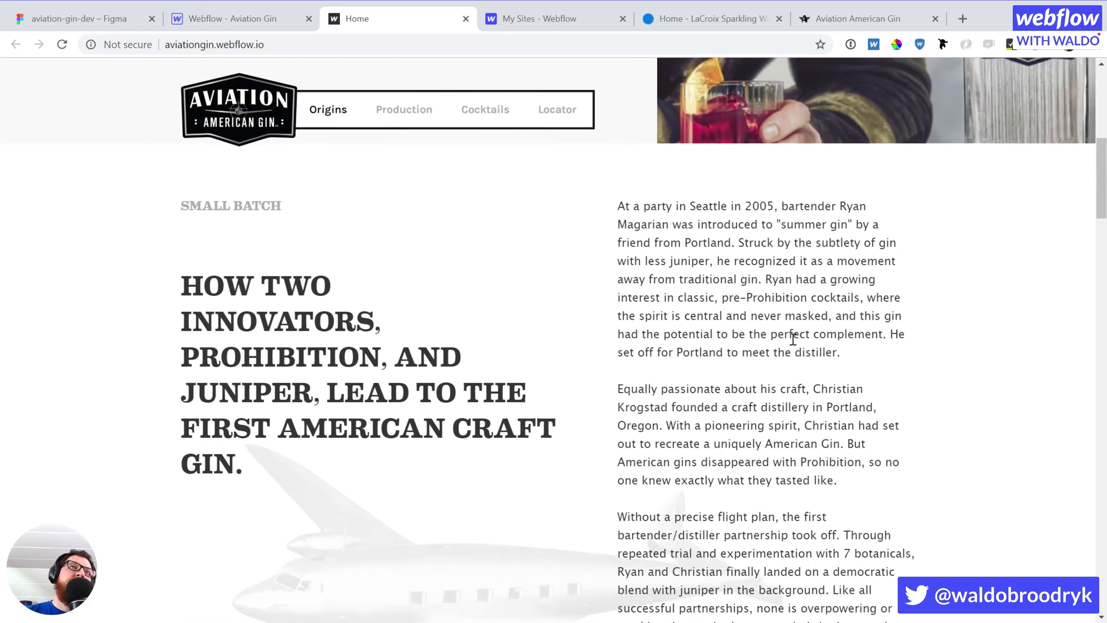
scroll(792, 340, down, 5)
scroll(792, 339, up, 6)
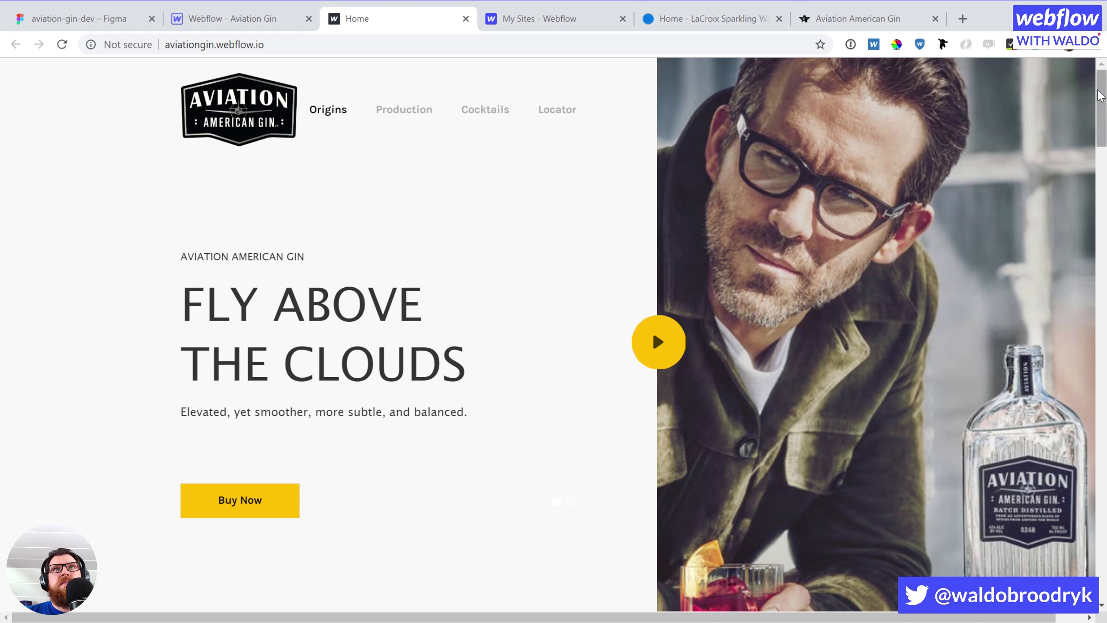
drag(1099, 97, 1085, 290)
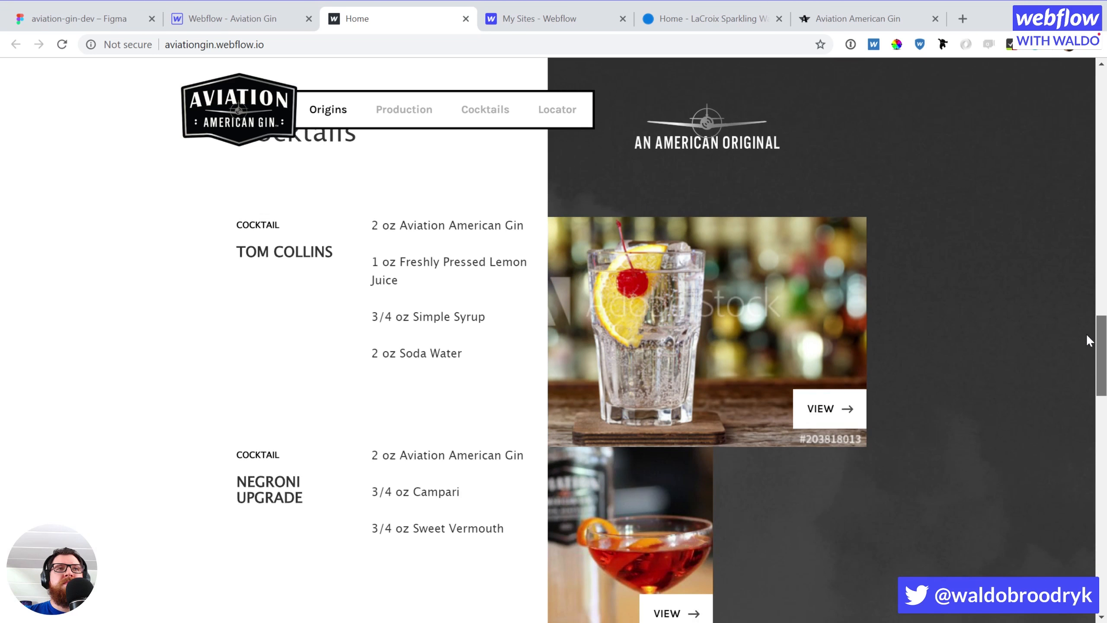
scroll(1085, 327, up, 2)
drag(1099, 325, 1091, 73)
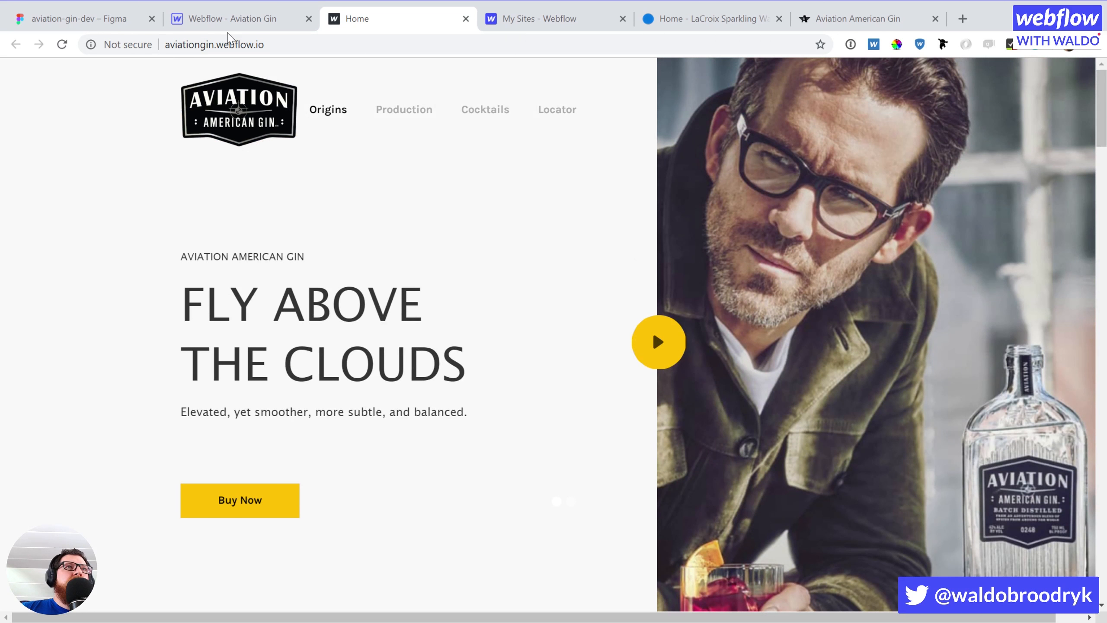
click(232, 19)
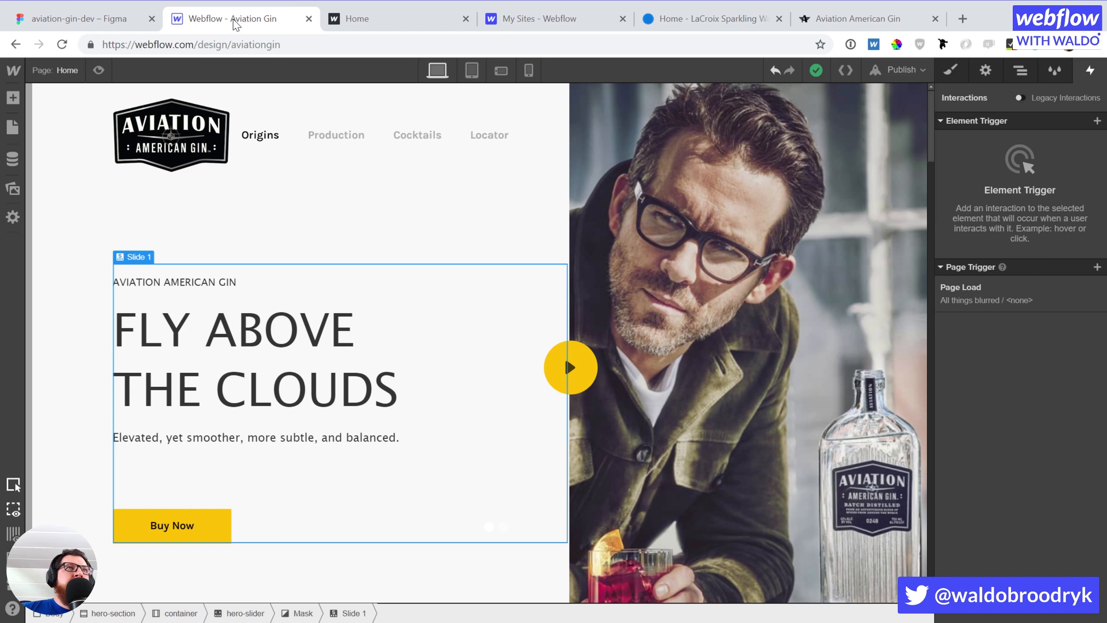
click(790, 341)
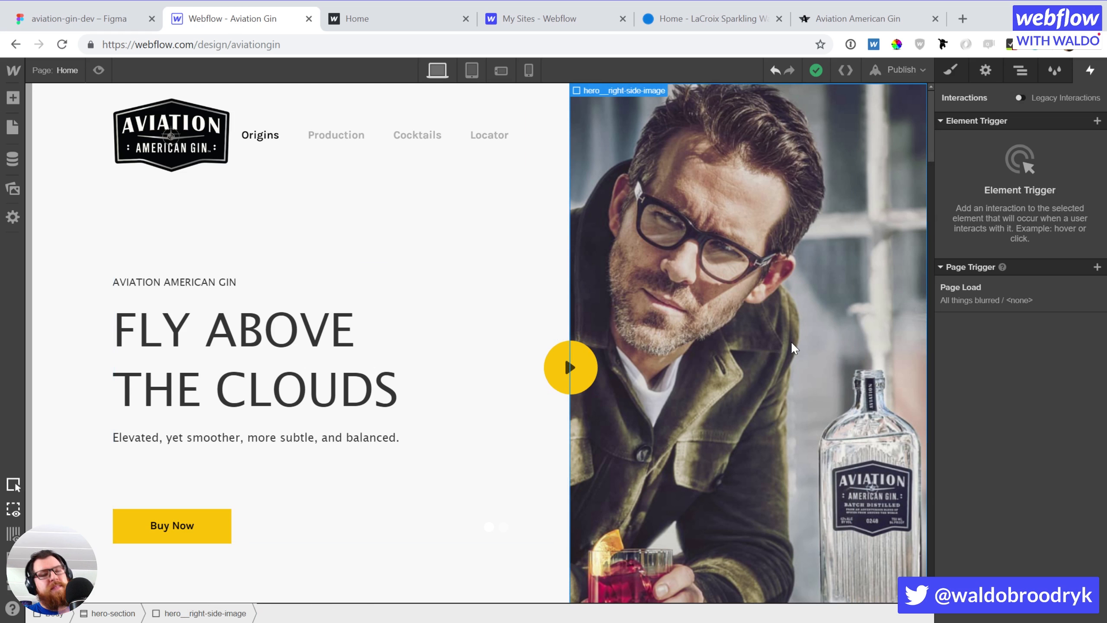
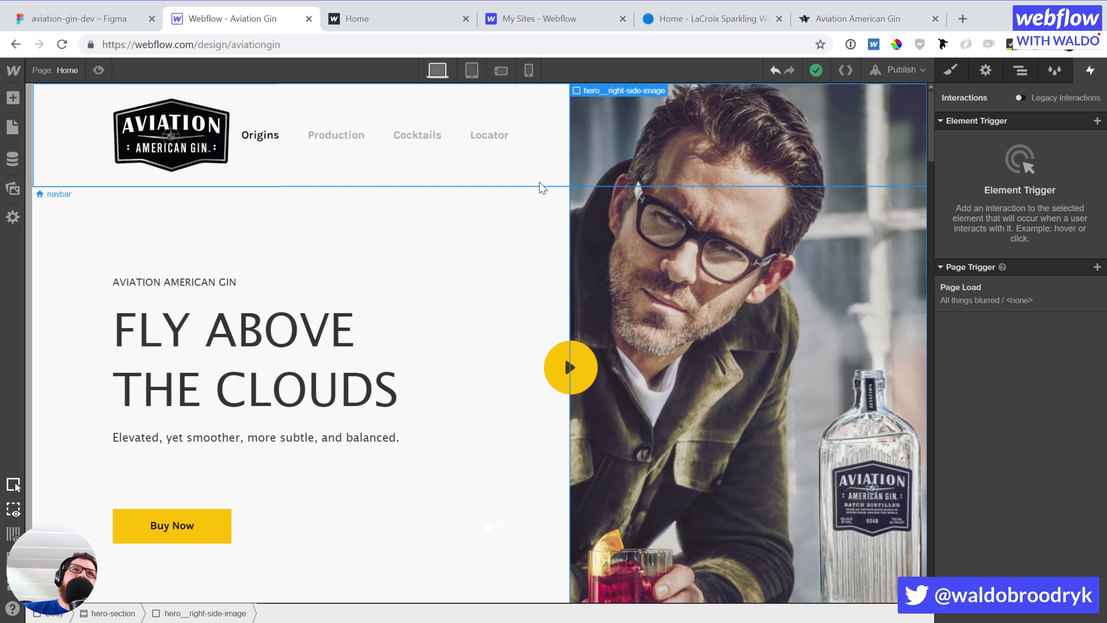
Select the age-check modal's button element in the Navigator
click(89, 211)
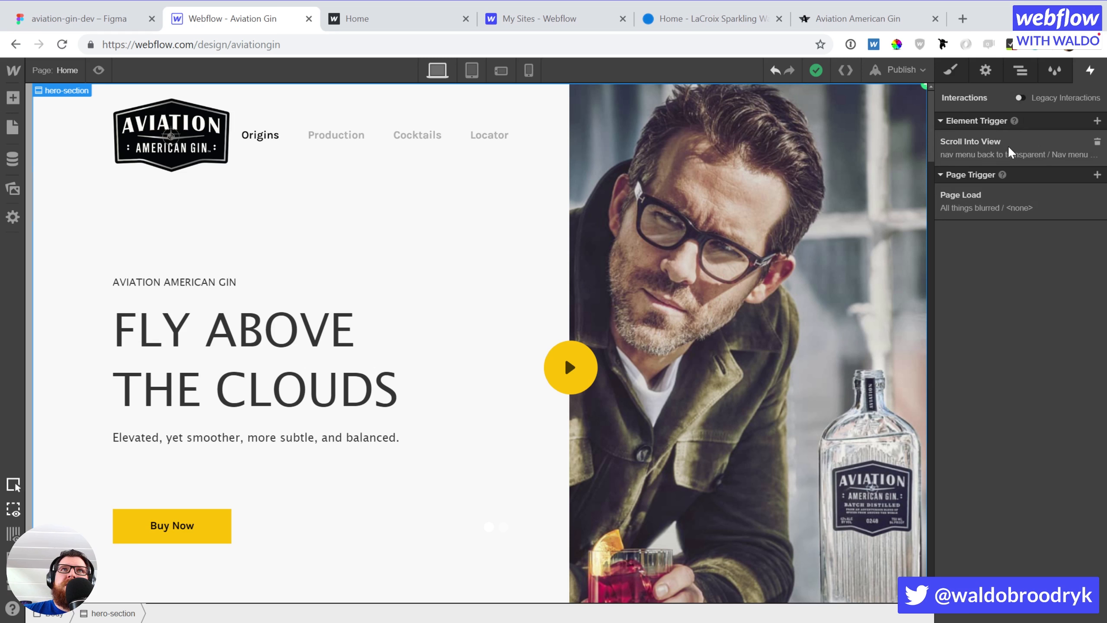
key(z)
scroll(988, 405, down, 8)
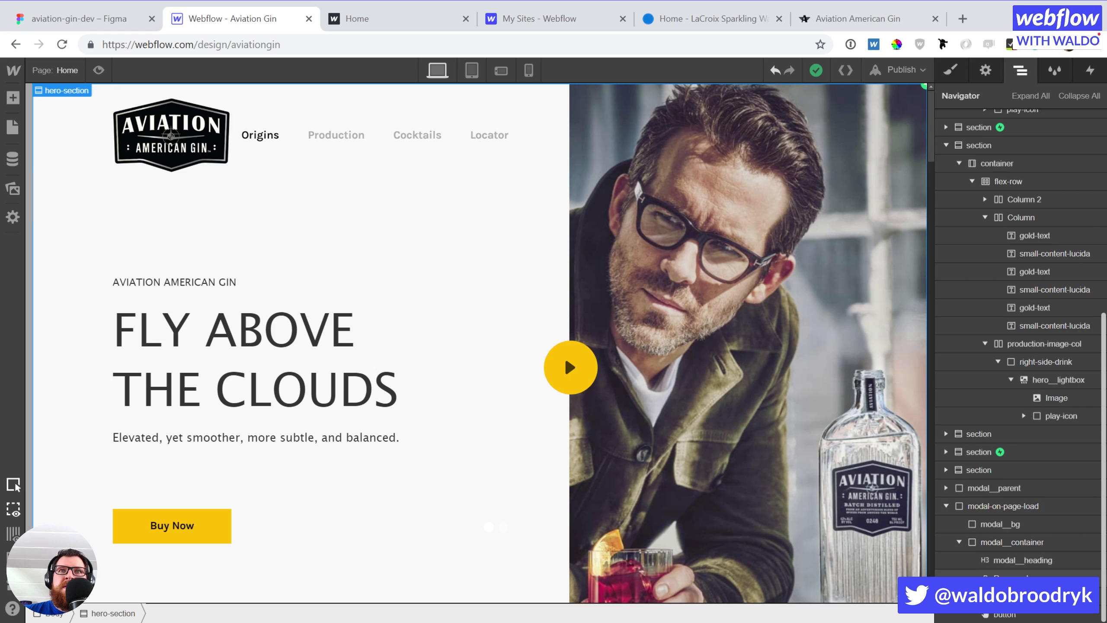
click(1004, 611)
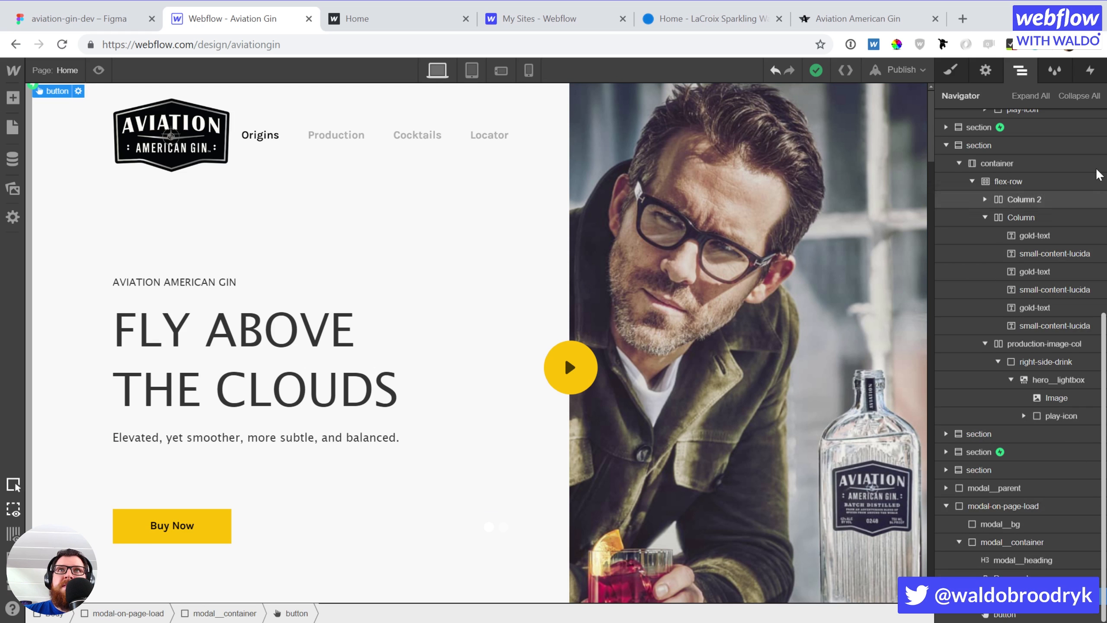
Open the button's Hide home page modal click animation and target the hero right-side image
click(1091, 74)
click(1003, 154)
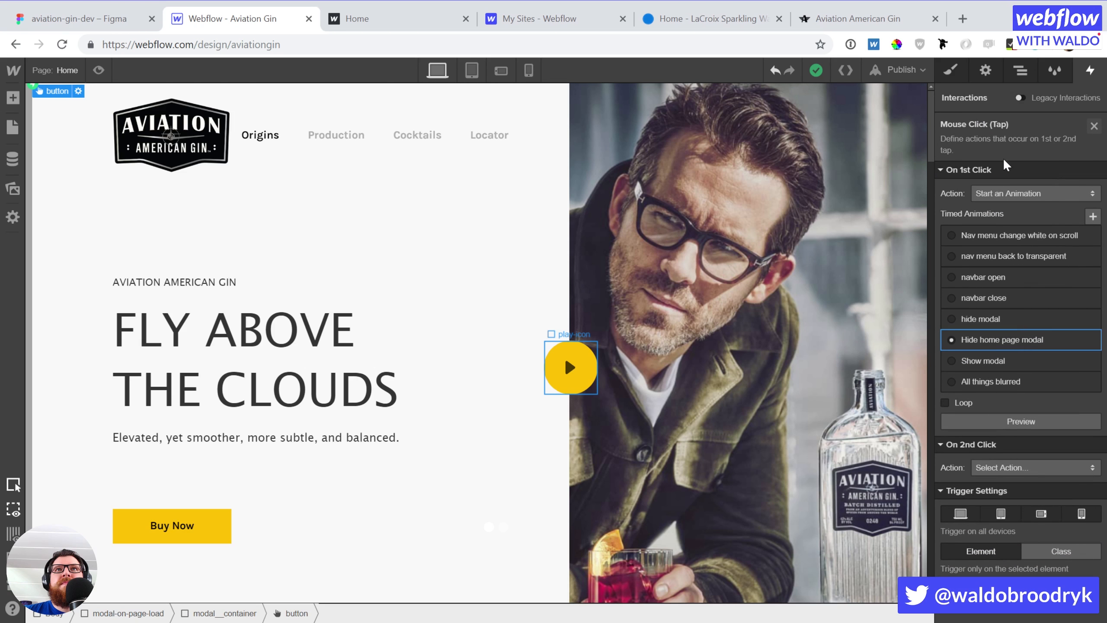
click(1017, 339)
scroll(1020, 309, down, 5)
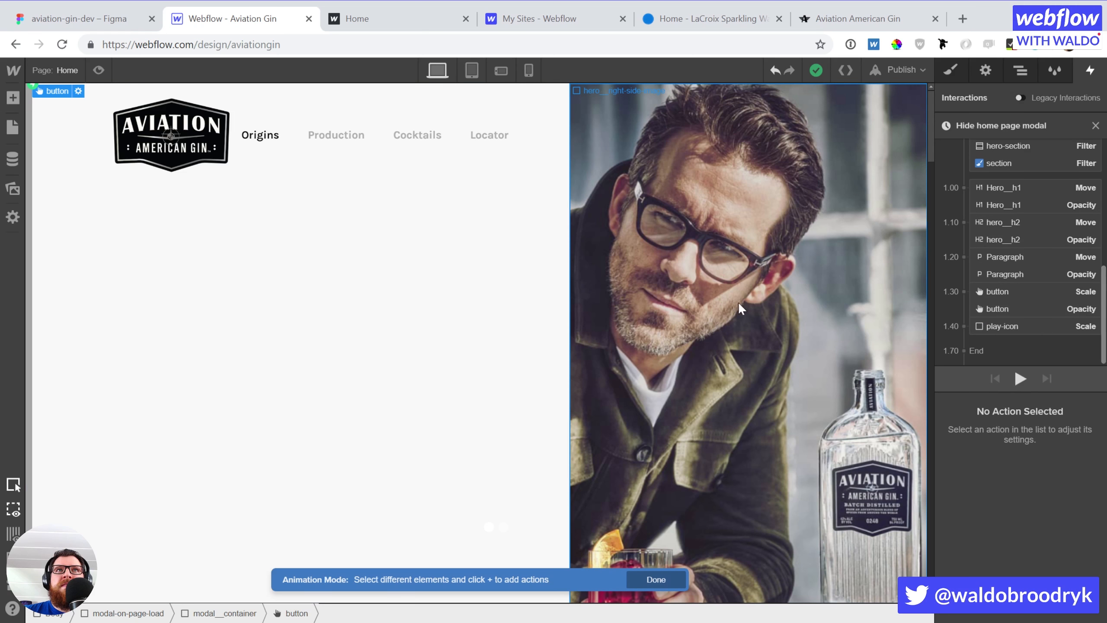
click(683, 298)
scroll(1017, 250, down, 1)
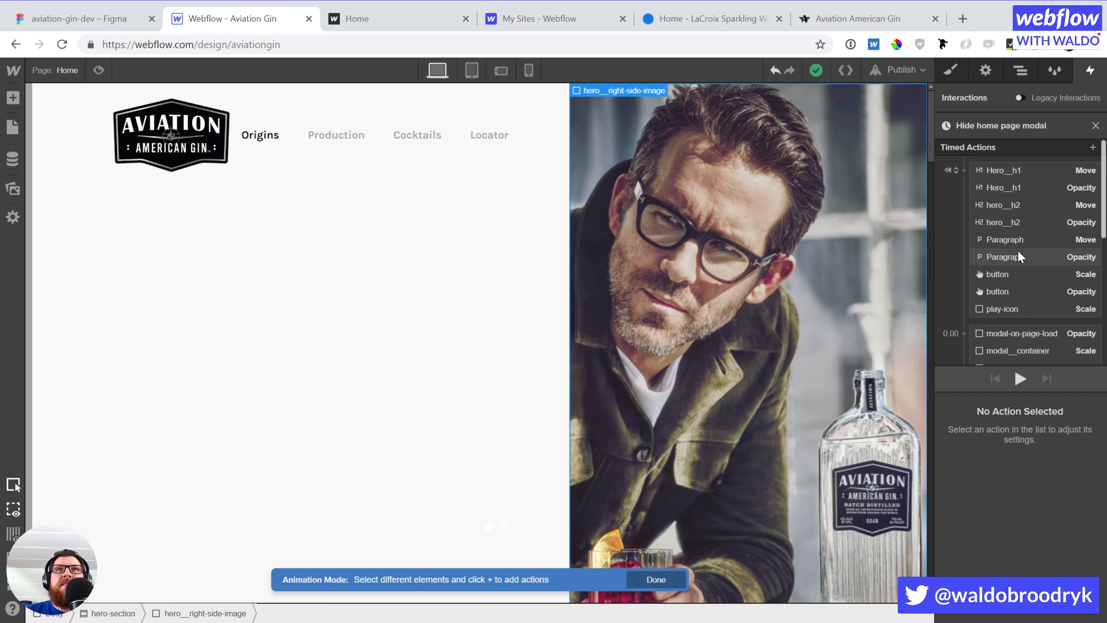
Add a Move to the hero right-side image with X 100% set as initial state
click(1091, 147)
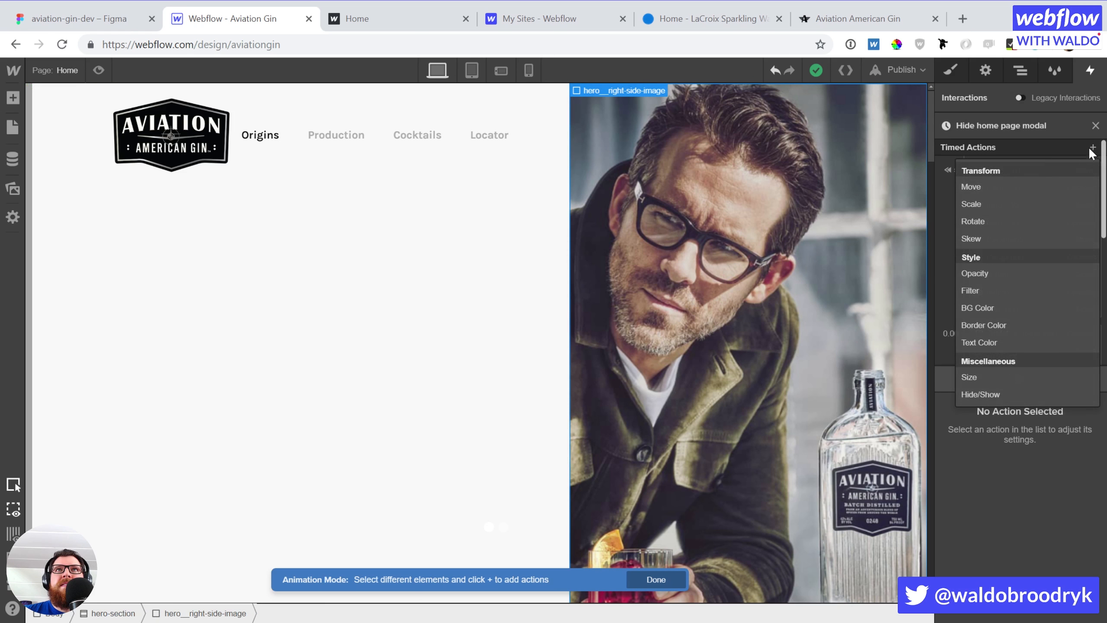
click(1015, 183)
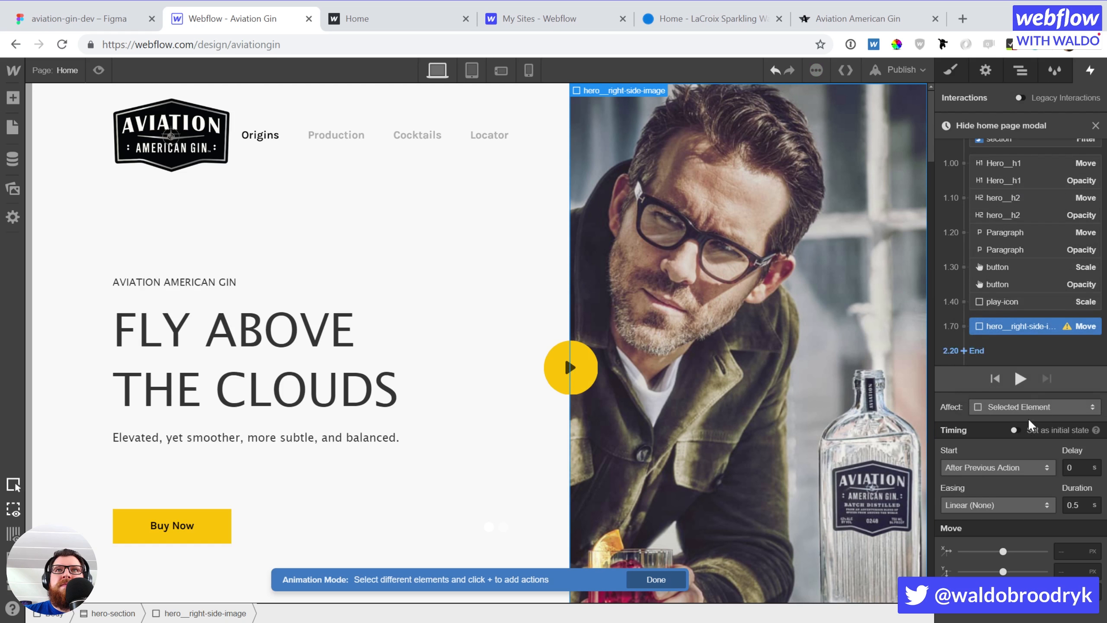
click(1072, 550)
text(100%)
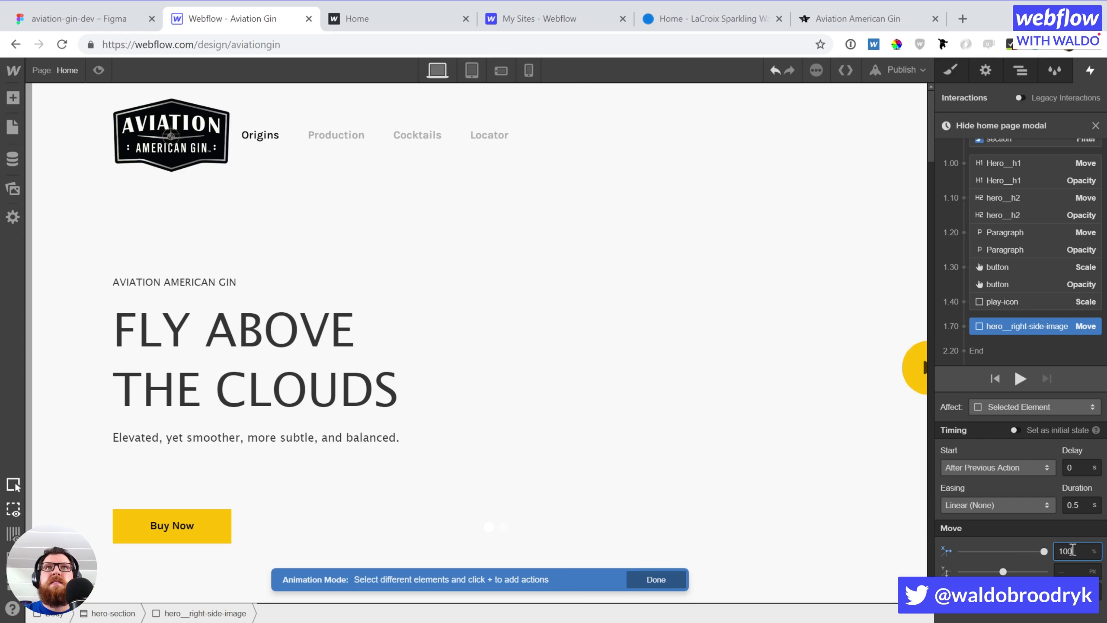
click(1015, 430)
scroll(1027, 316, down, 3)
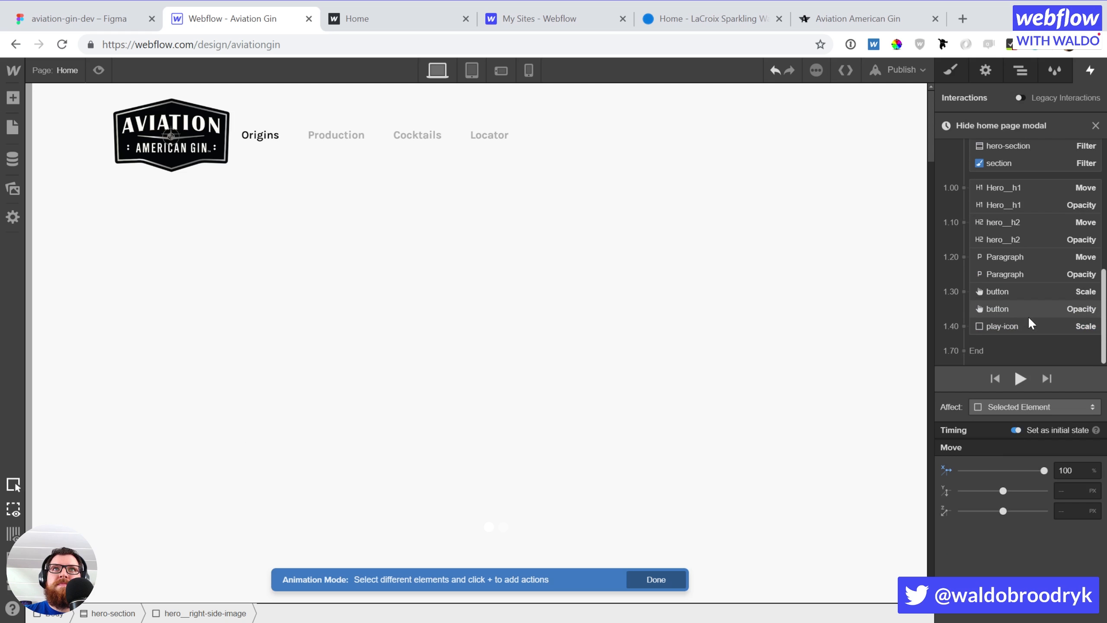
Add a second Move and drag it into the 1.30 s group with the button actions
click(1017, 338)
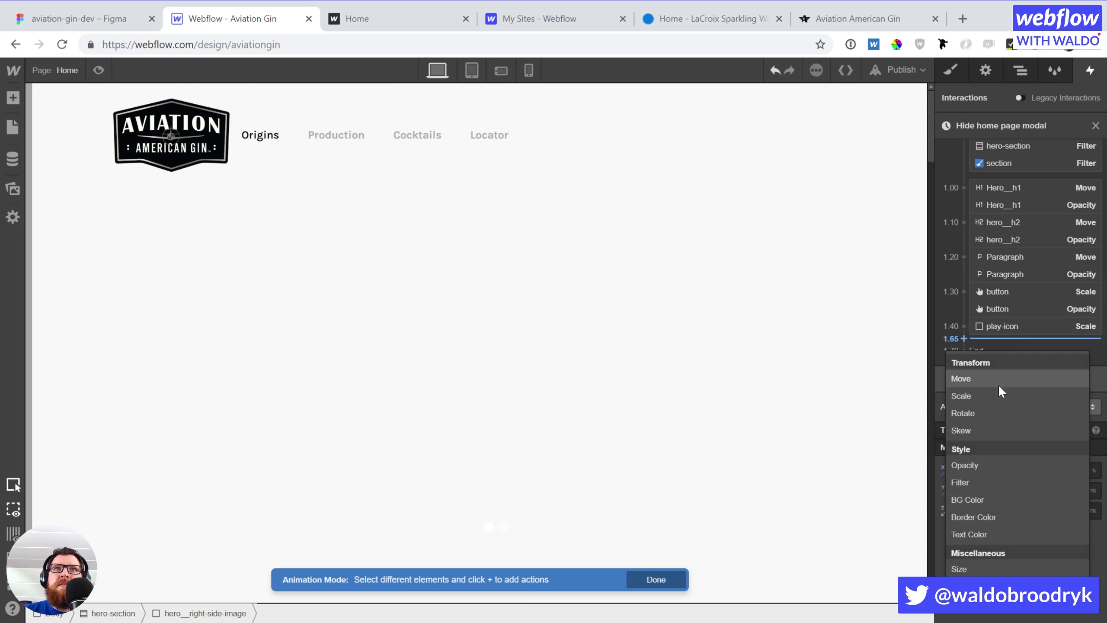
click(998, 381)
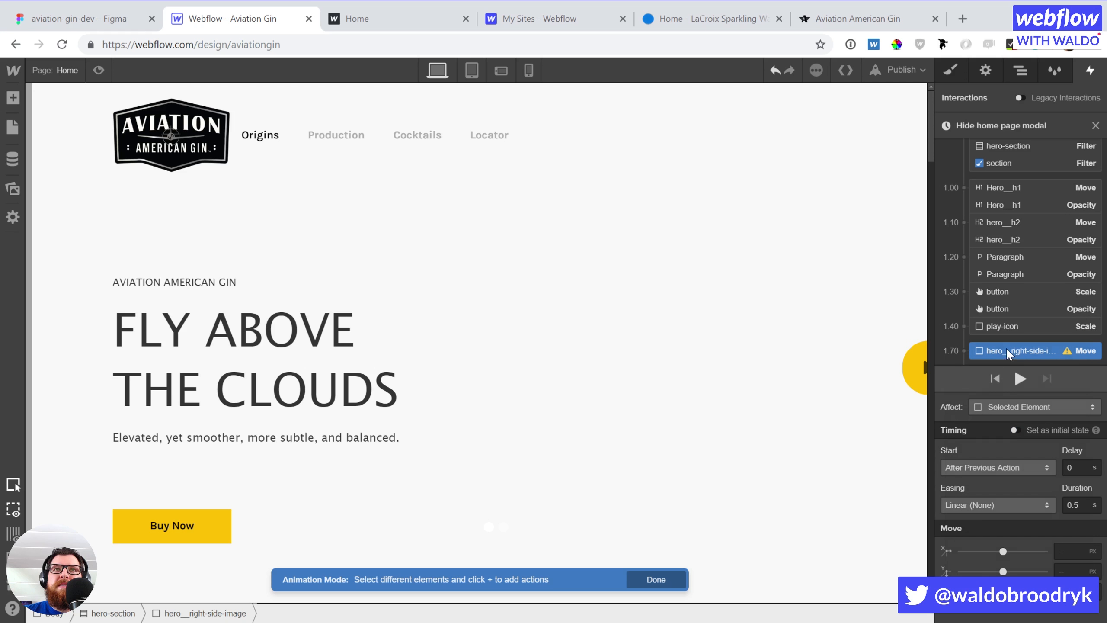
drag(1005, 348, 1010, 313)
scroll(1026, 331, down, 1)
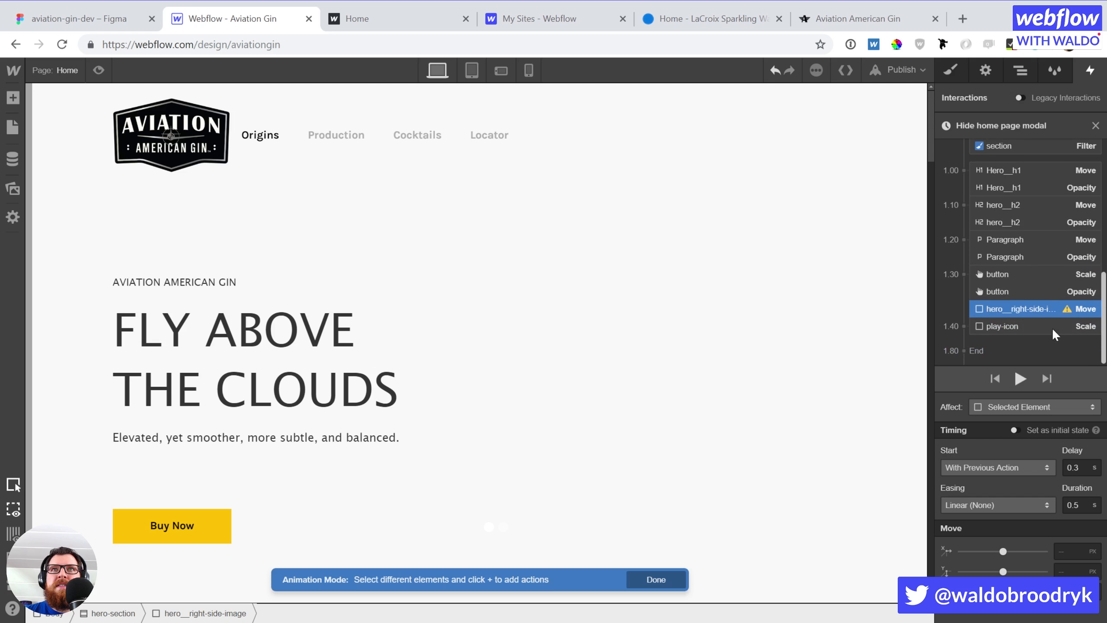
Set the image Move to 0.4 s delay and X 0, and the play-icon Scale delay to 0.5 s
click(1074, 463)
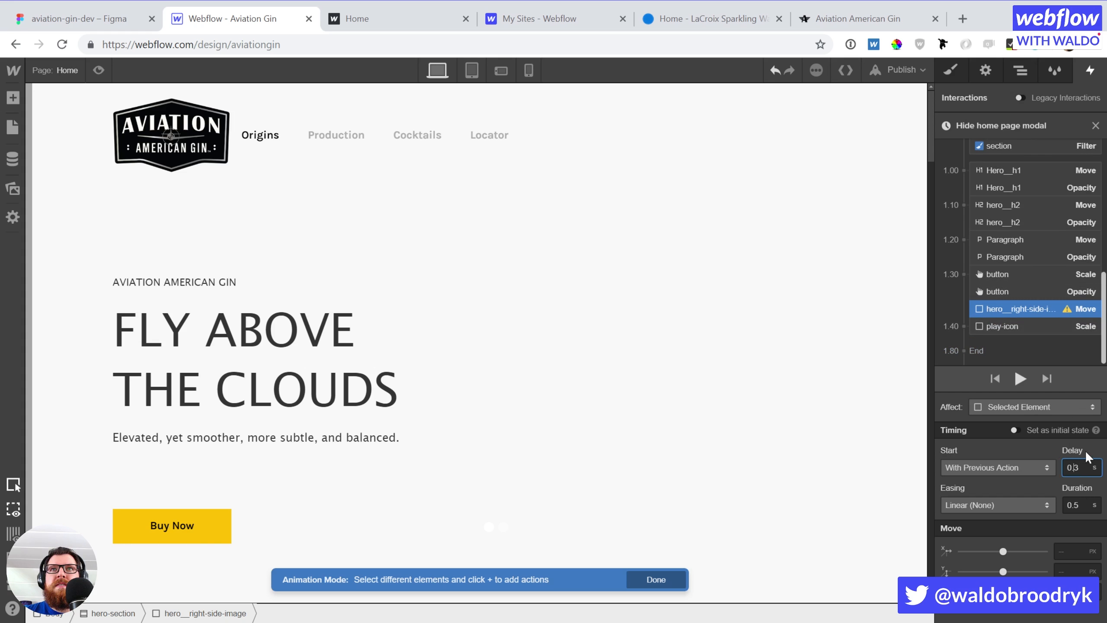
key(shift+Right)
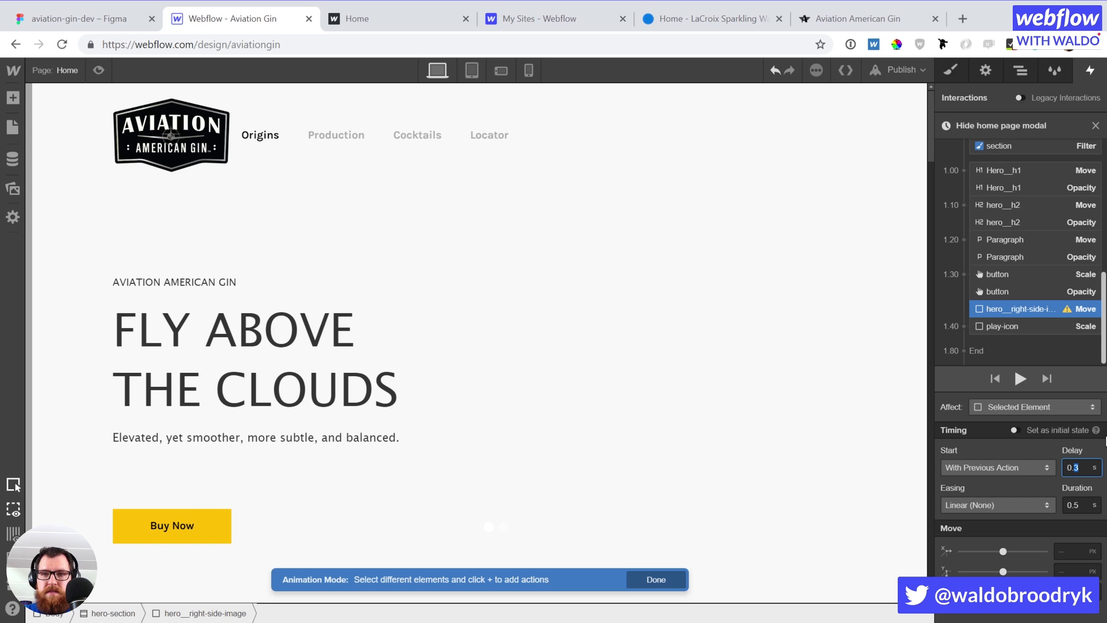
text(4)
click(1075, 548)
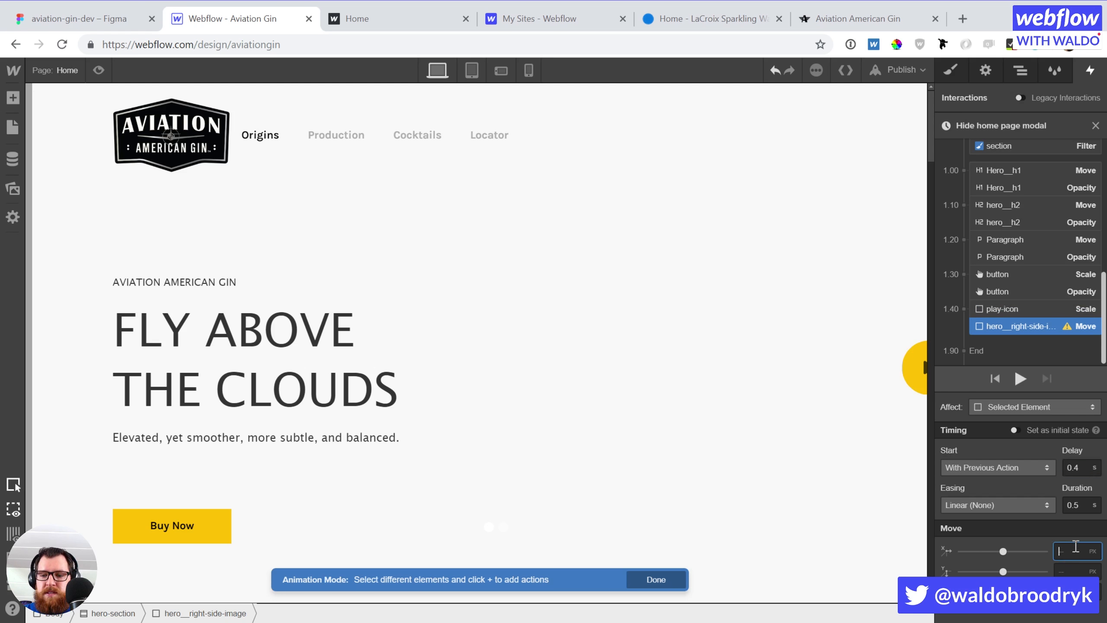
text(0)
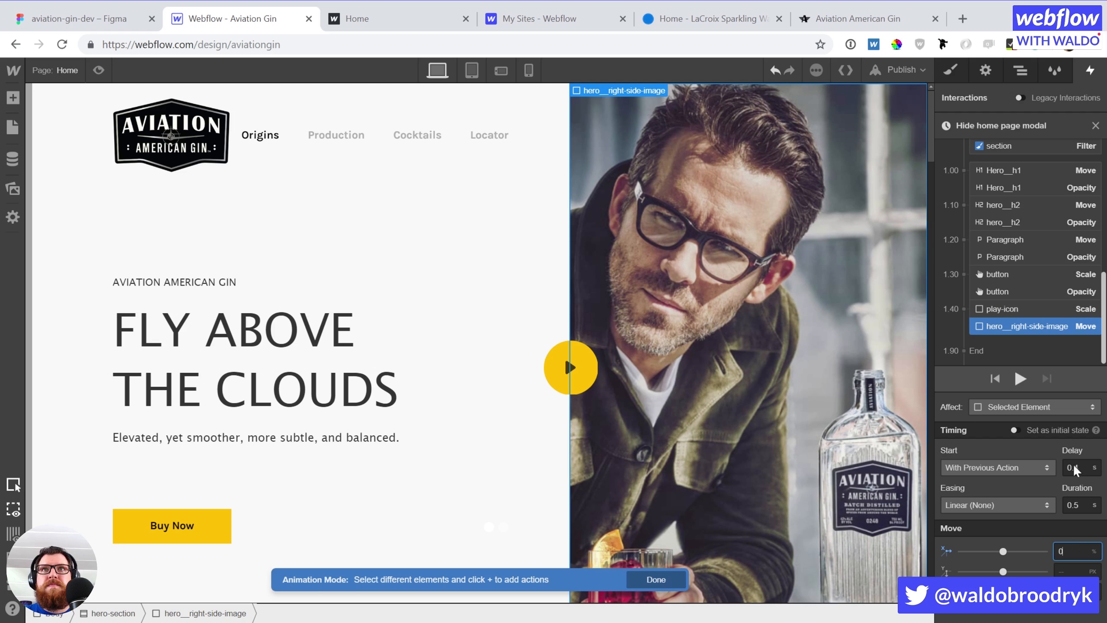
click(1048, 313)
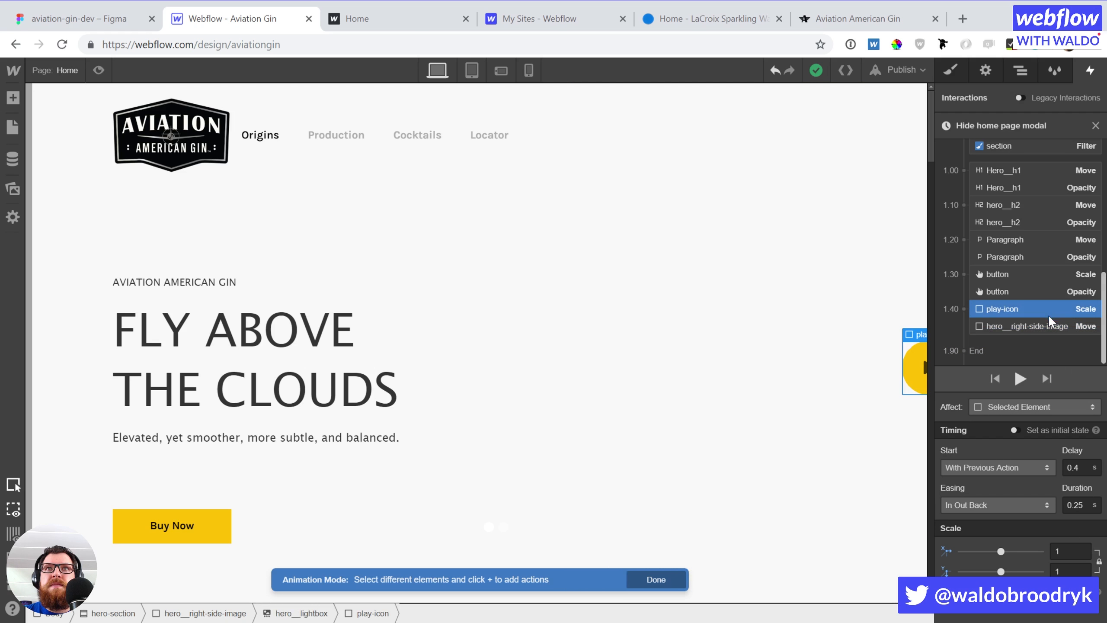
drag(1073, 463, 1088, 466)
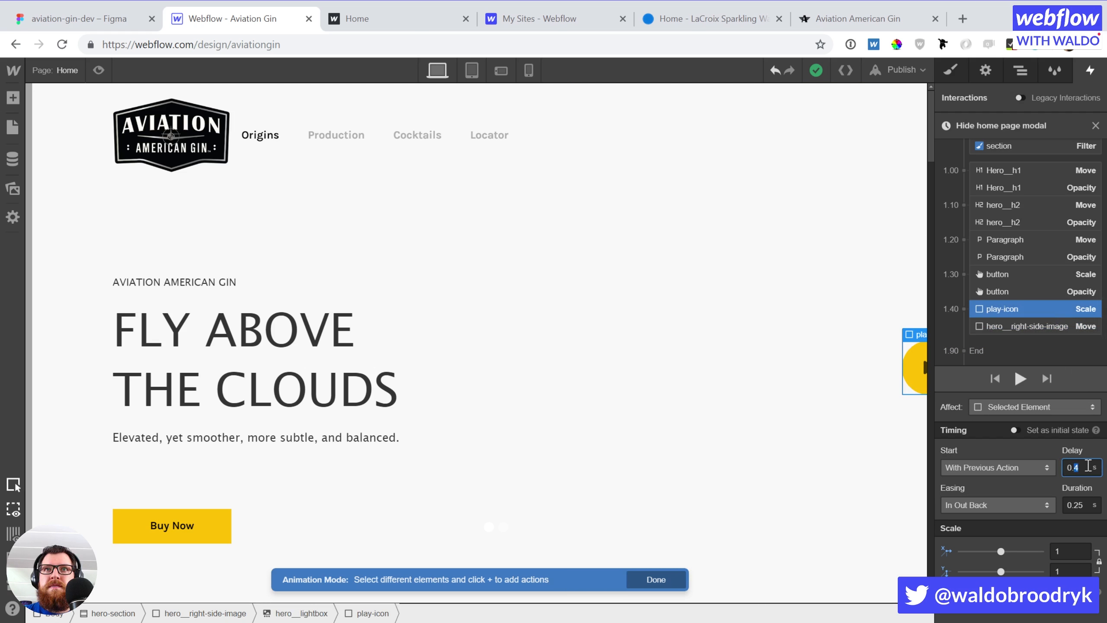
text(5)
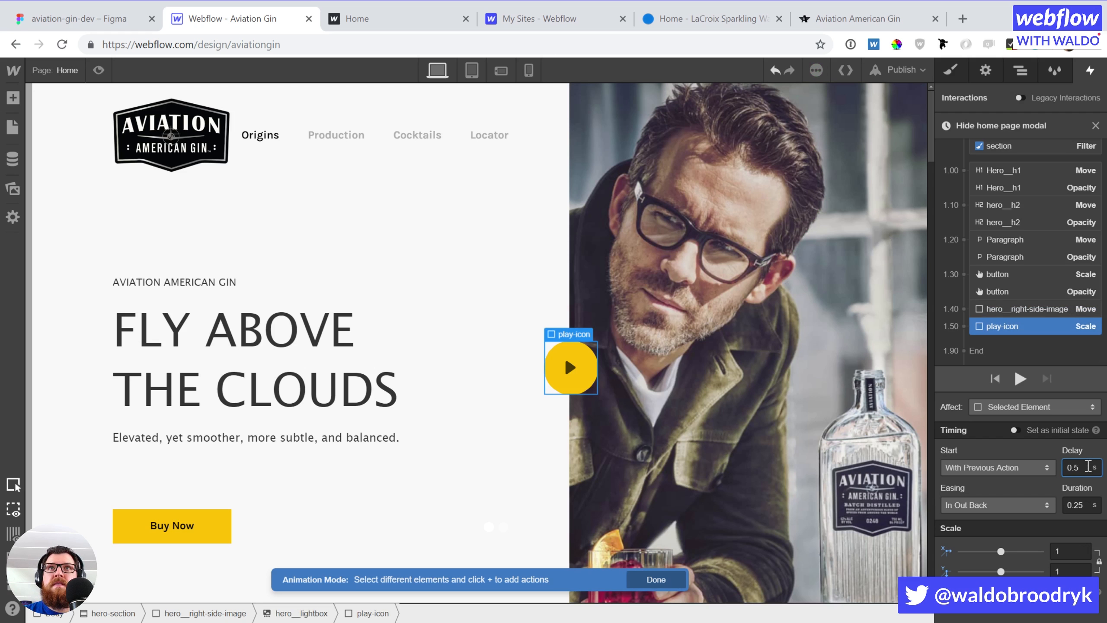
Give the hero image Move Ease easing and play the animation preview
click(1020, 307)
click(1009, 504)
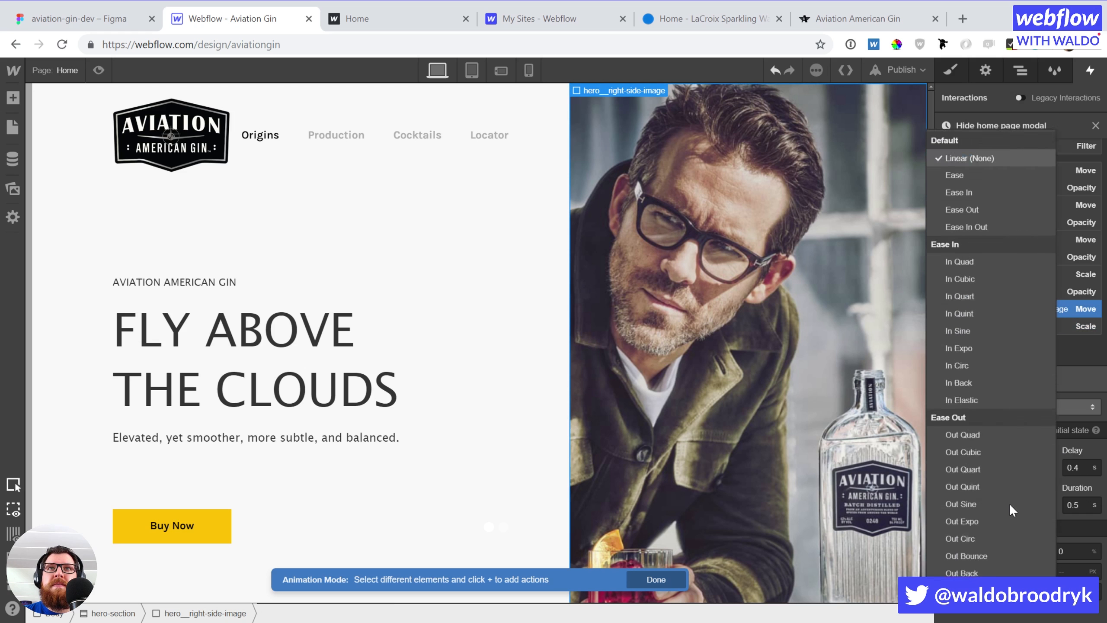
click(962, 104)
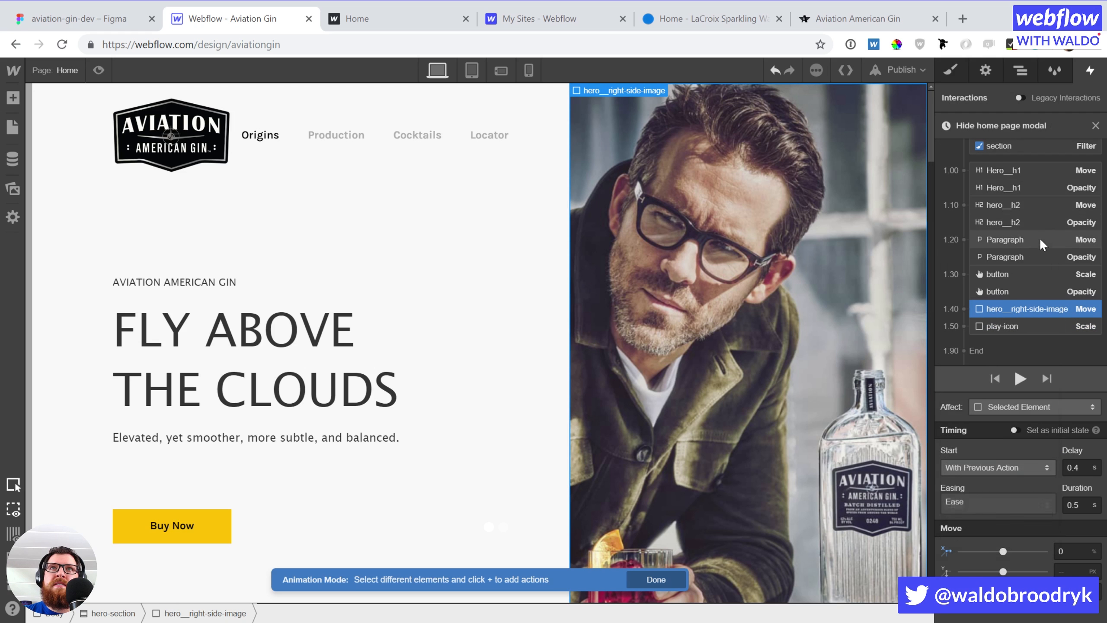
click(1020, 378)
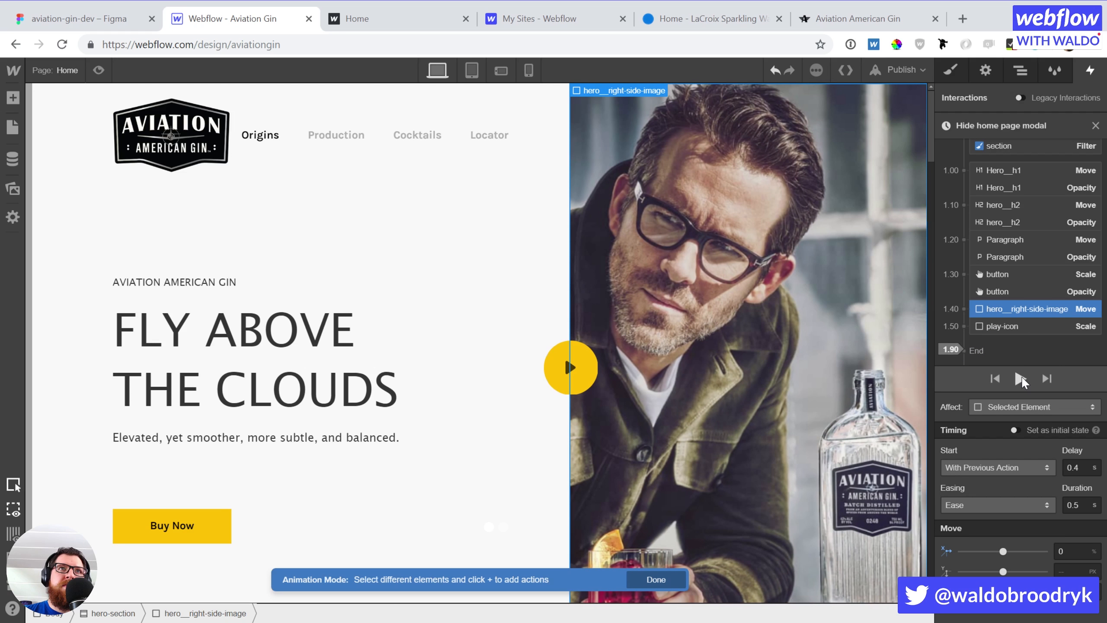
click(1021, 379)
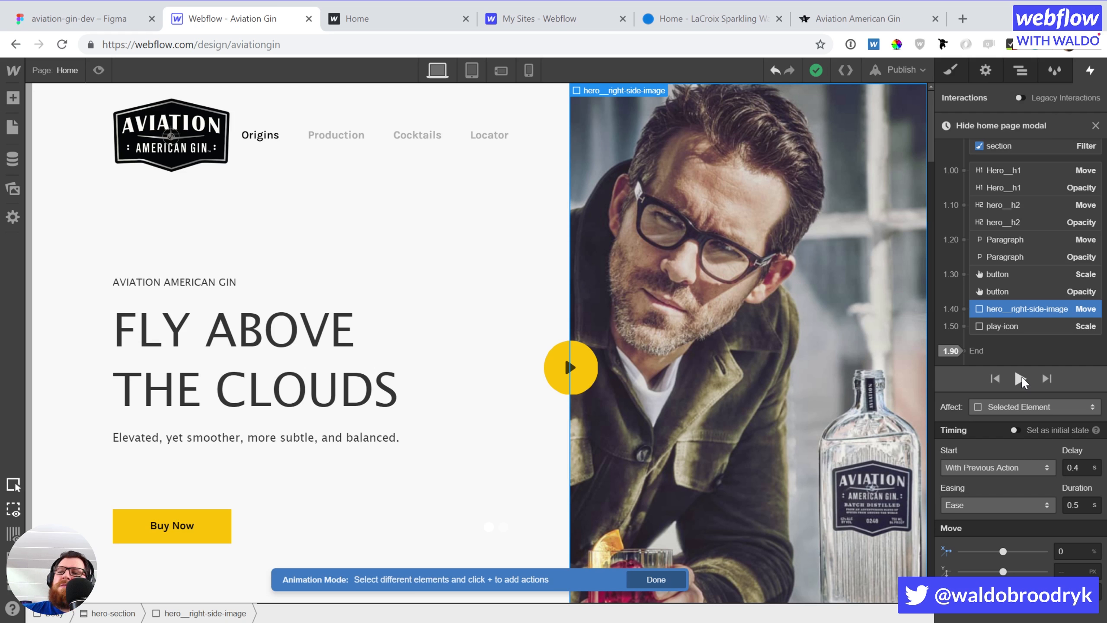
click(1020, 378)
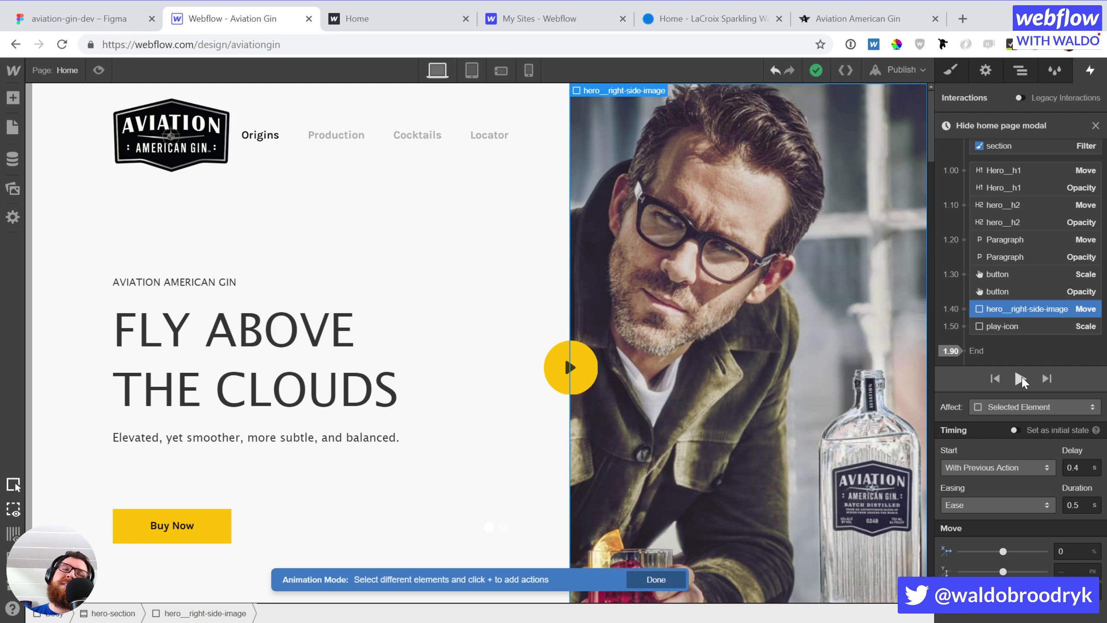
Check the propellor blade at tablet size, then close the timeline and Mouse Click settings on desktop
click(471, 70)
click(371, 136)
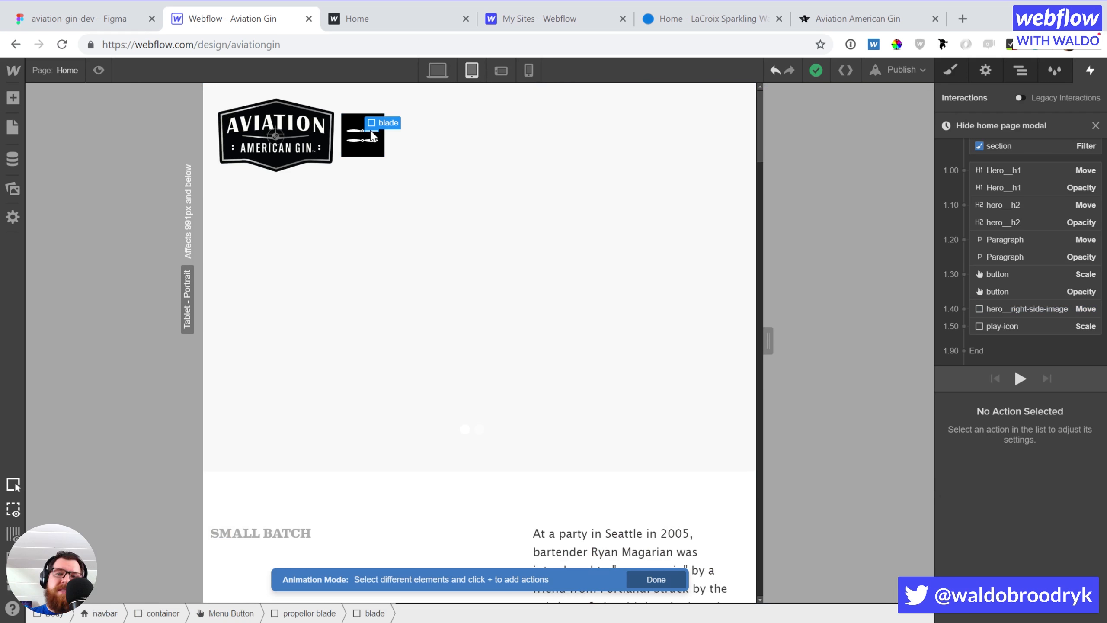
key(Up)
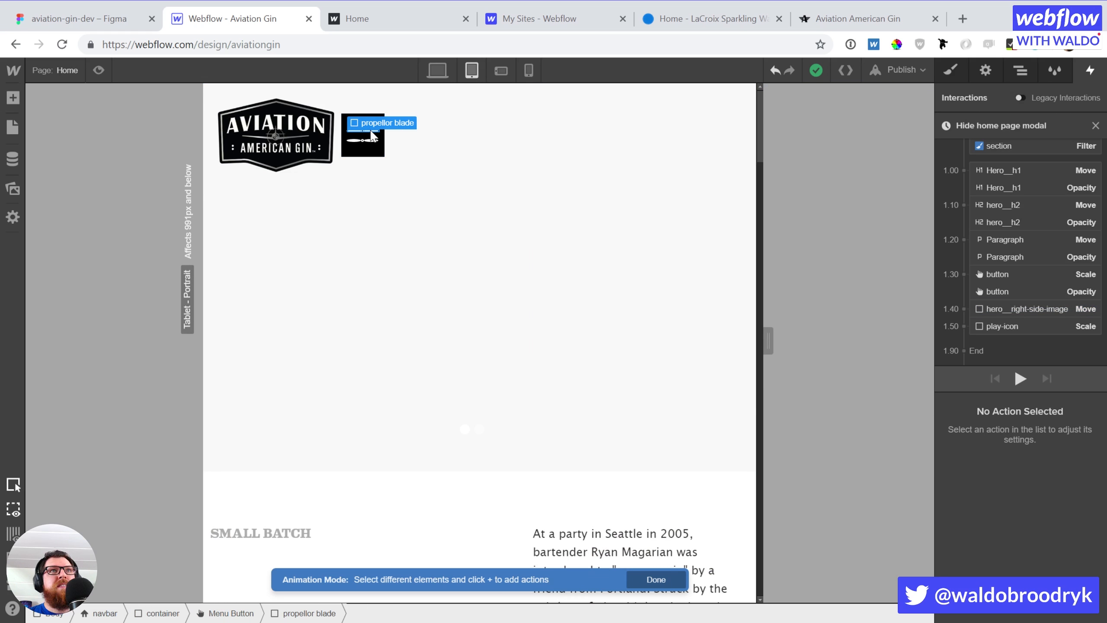
click(1096, 126)
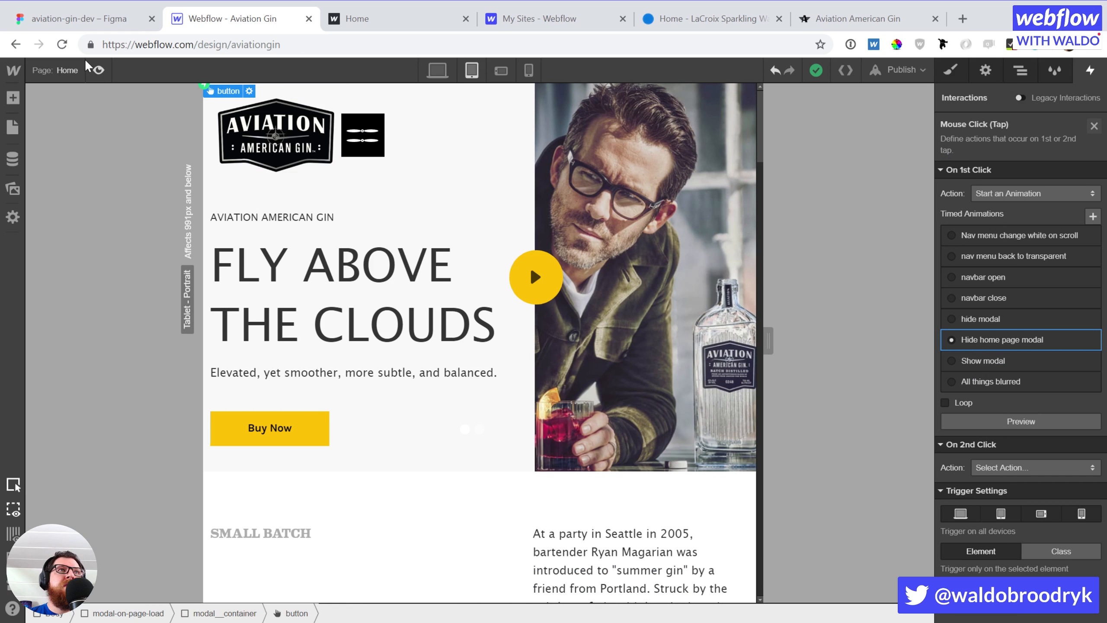
click(437, 70)
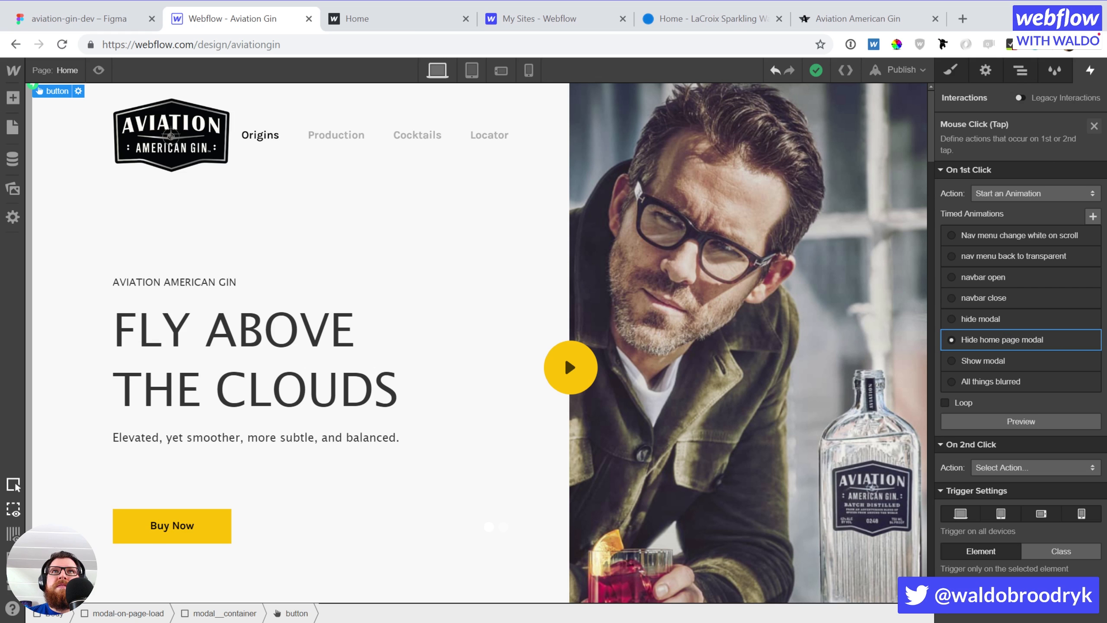
click(1093, 126)
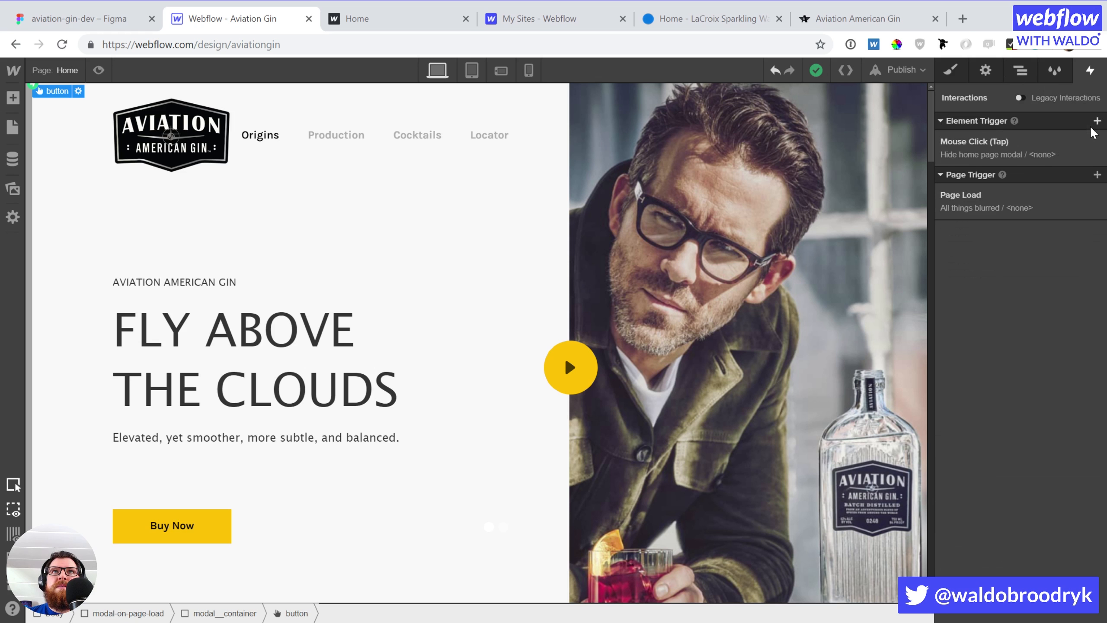
Open and close the All things blurred page-load animation, then select modal-on-page-load
click(1000, 206)
click(1003, 377)
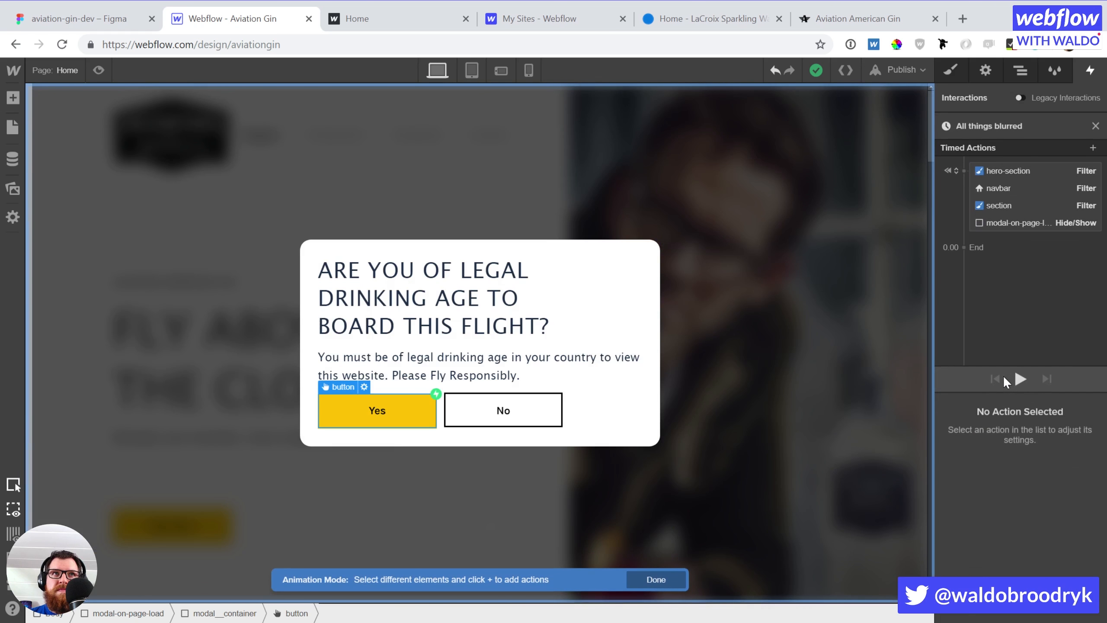
click(1095, 126)
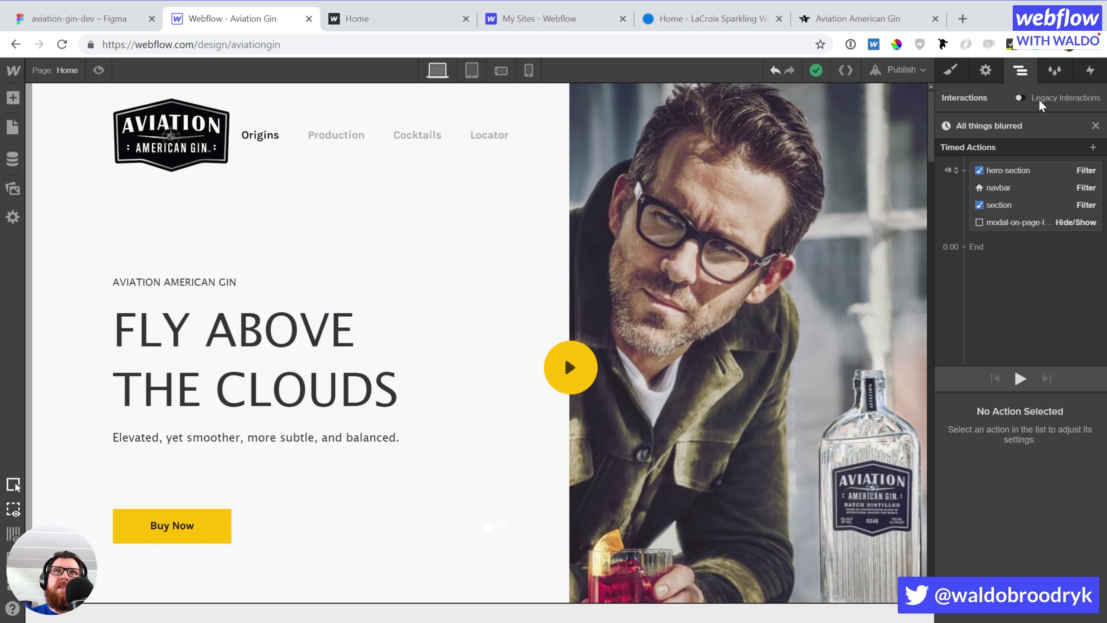
click(1095, 126)
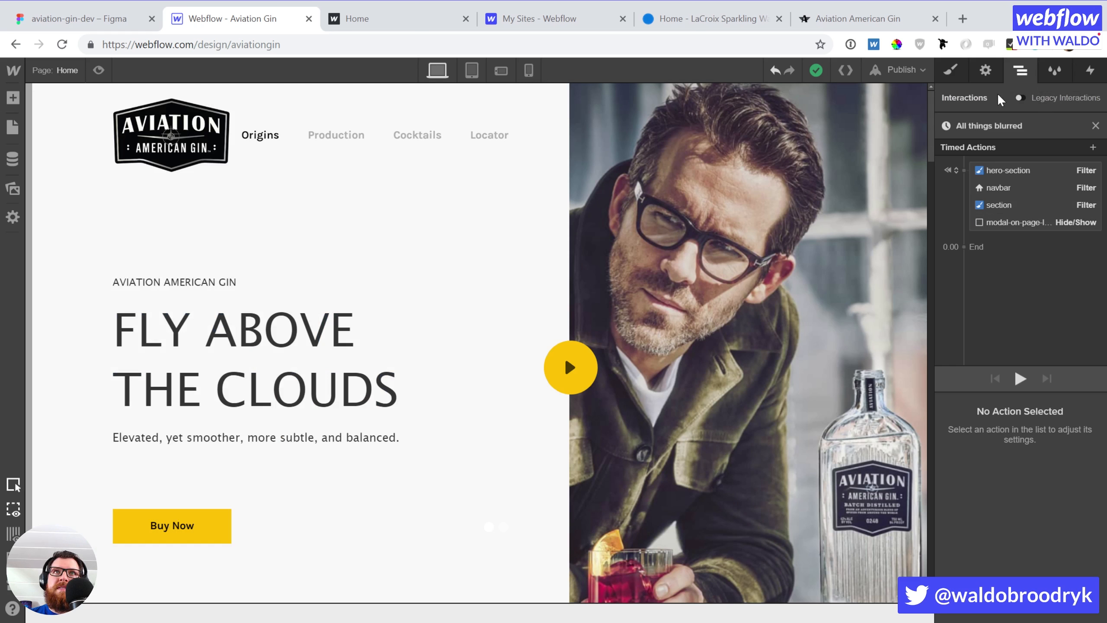
scroll(981, 450, down, 10)
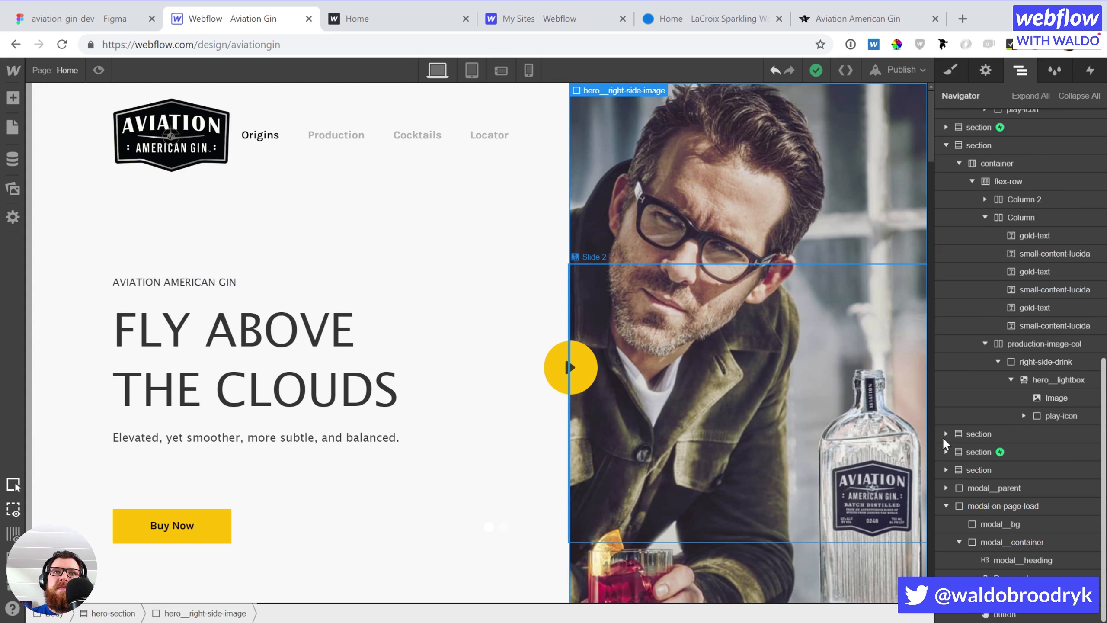
click(997, 503)
Display the modal as Block and add a button-class Link Block after the Yes button
key(s)
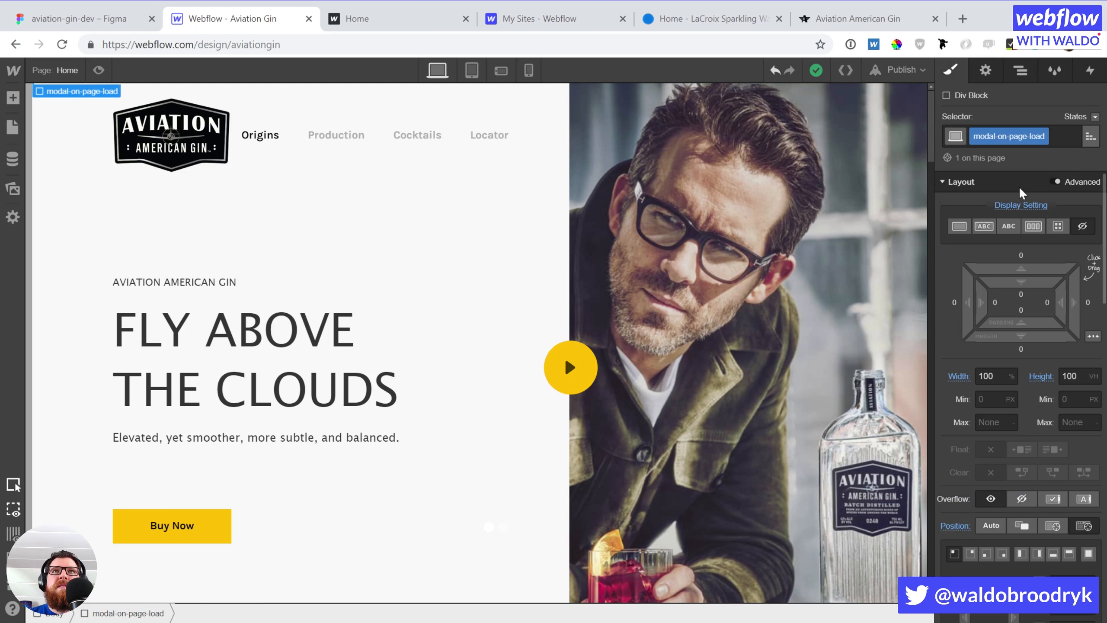
click(959, 226)
click(375, 412)
key(a)
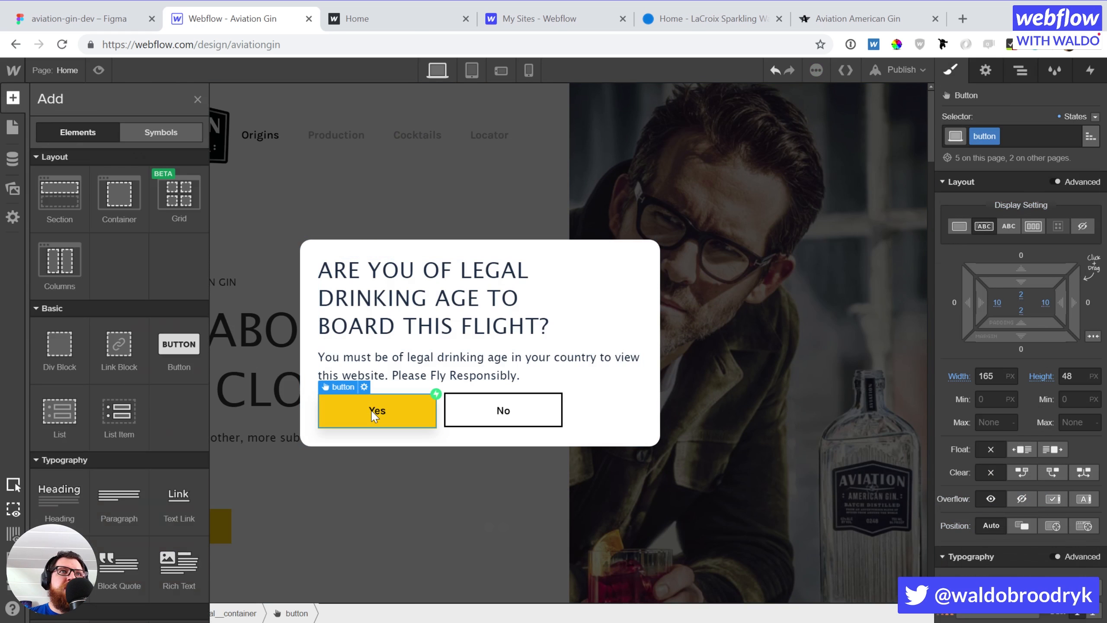
click(112, 361)
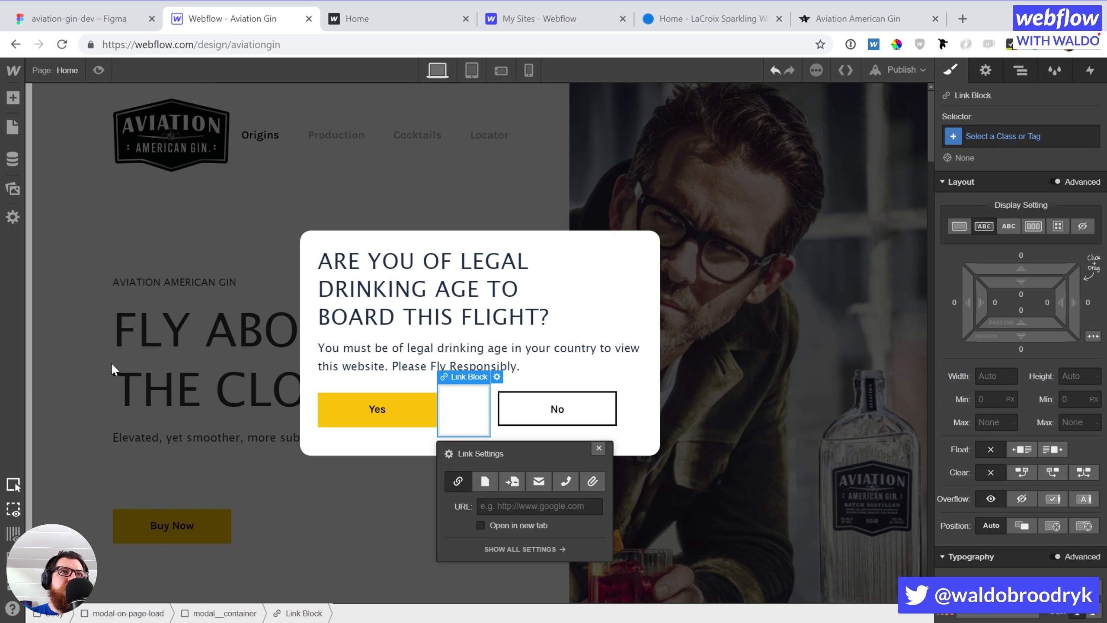
click(1003, 136)
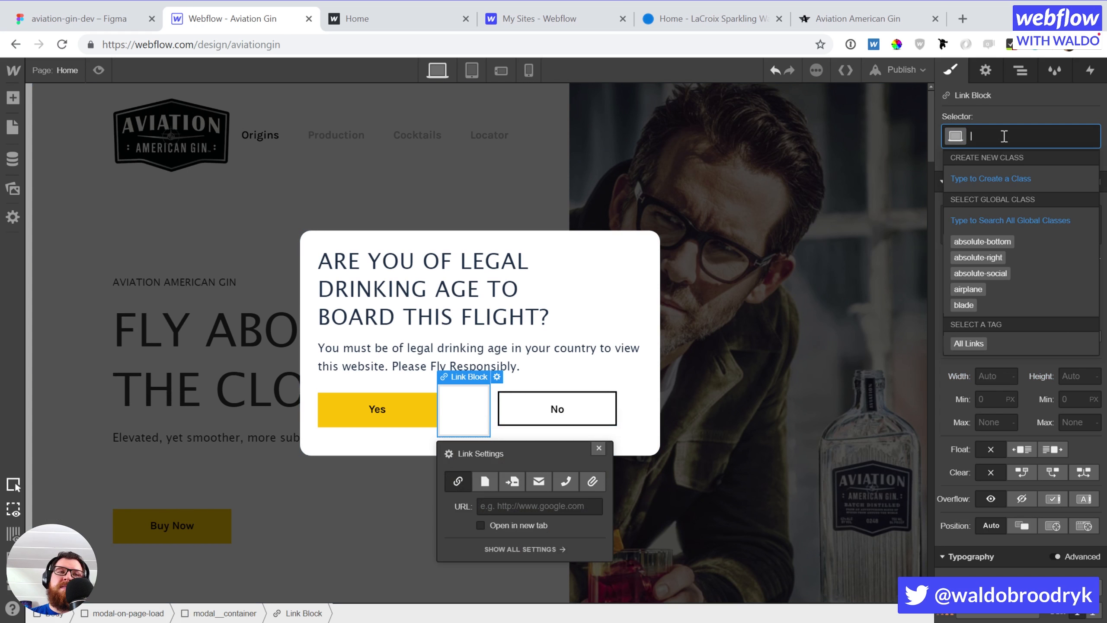
text(button)
key(Return)
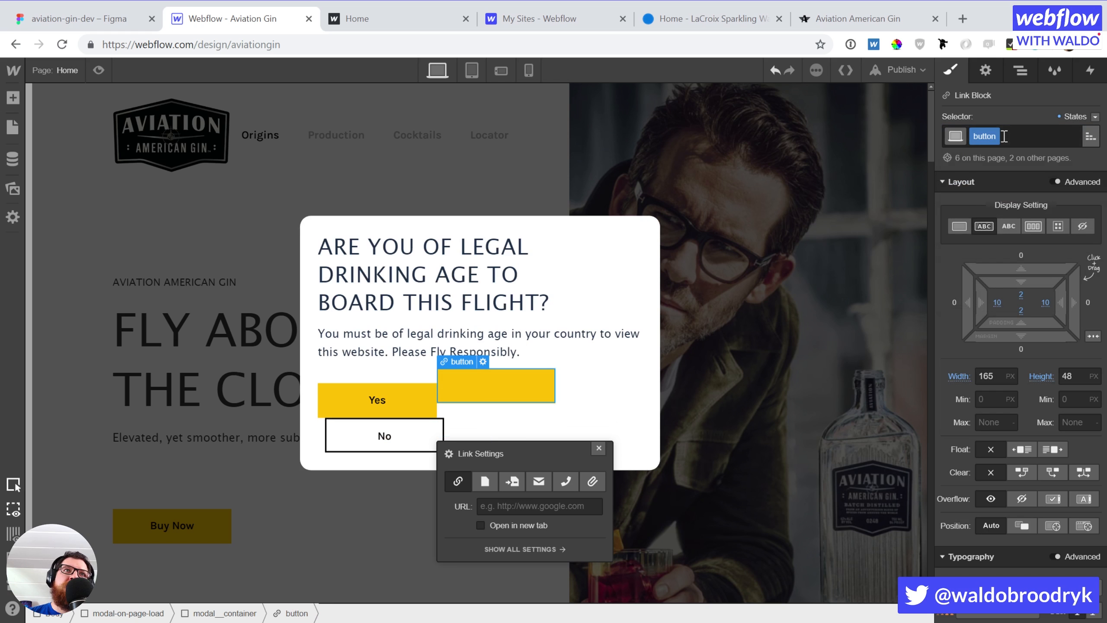
Put a 'Yes' Text Block inside the new button and remove its underline
key(a)
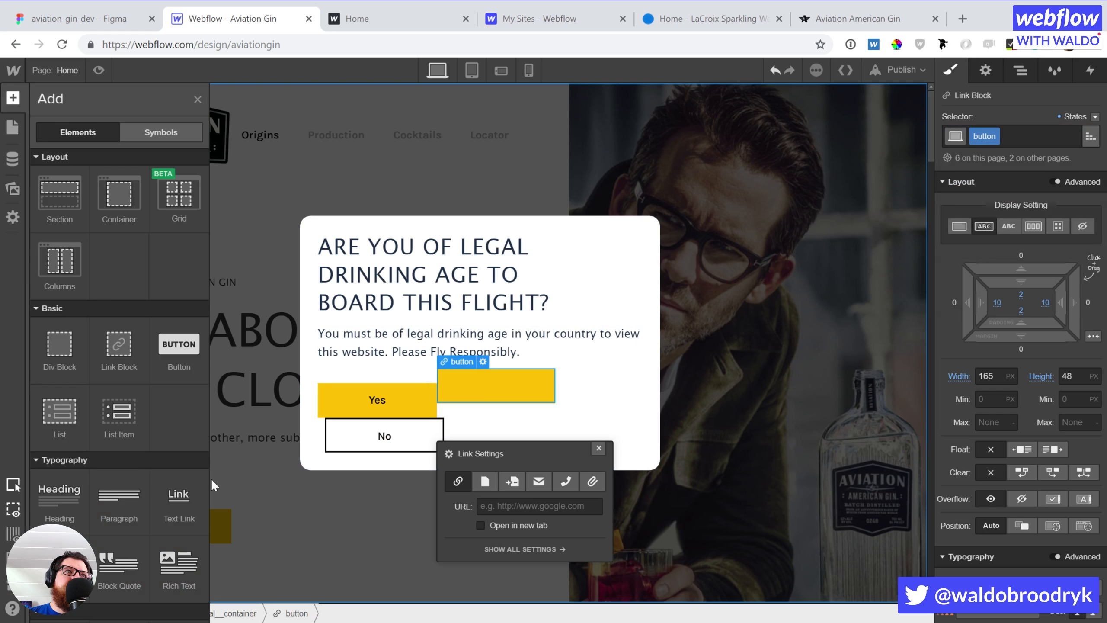
click(59, 565)
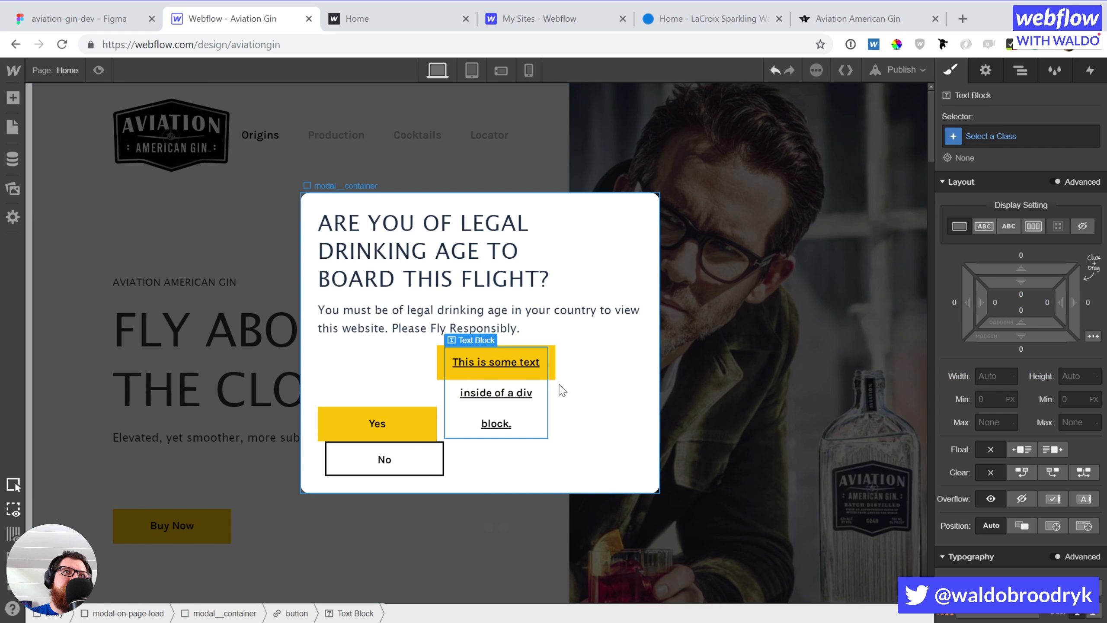
double_click(478, 361)
text(Yes)
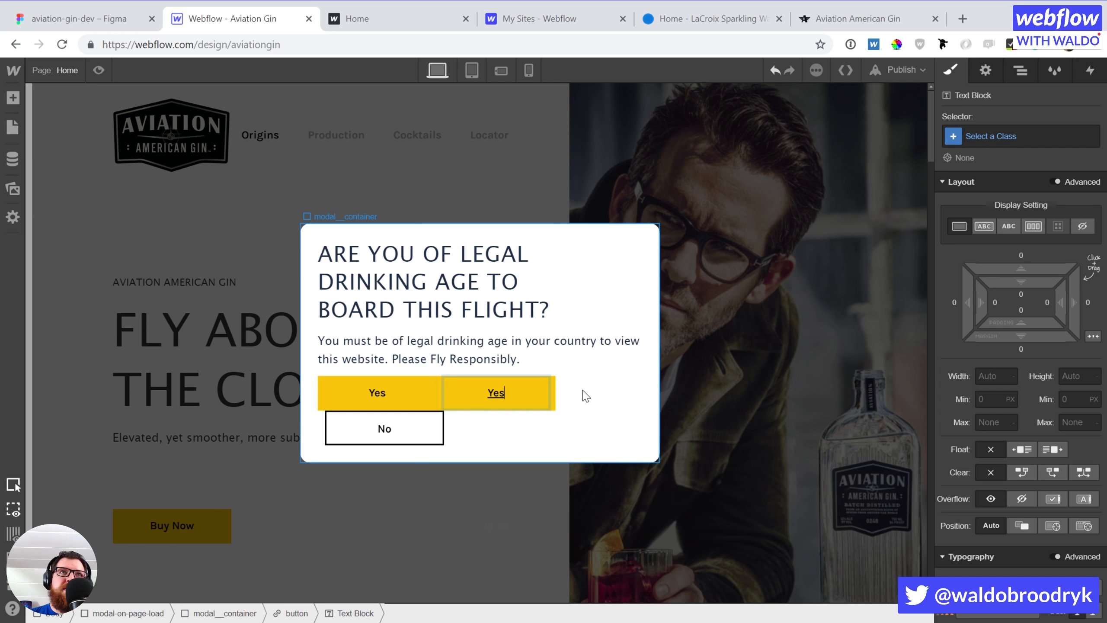
key(Escape)
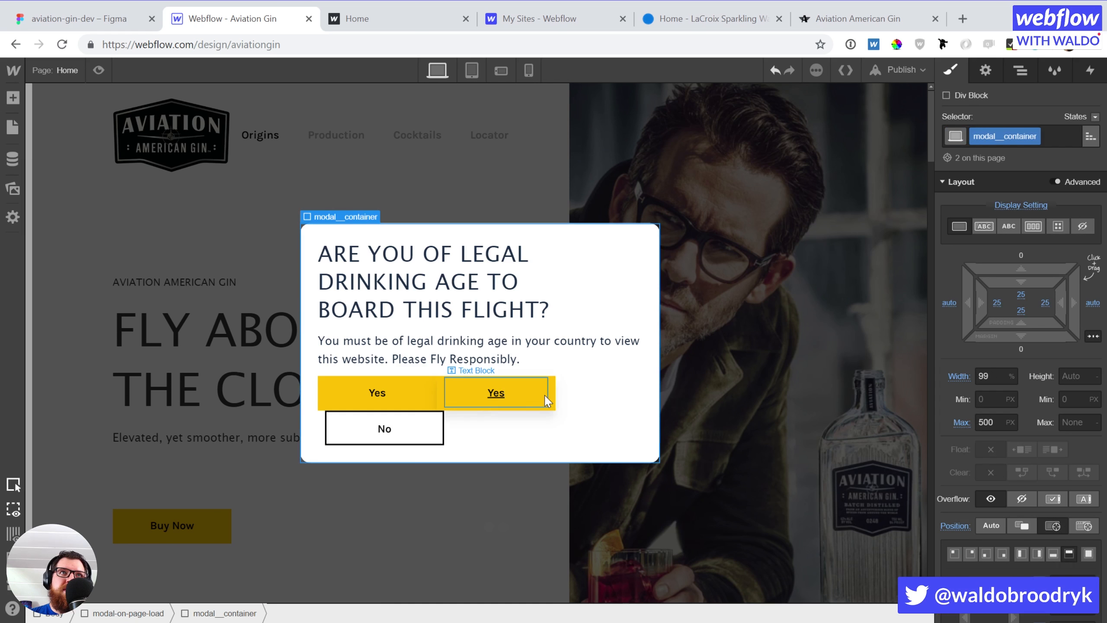
click(553, 397)
scroll(1030, 400, down, 5)
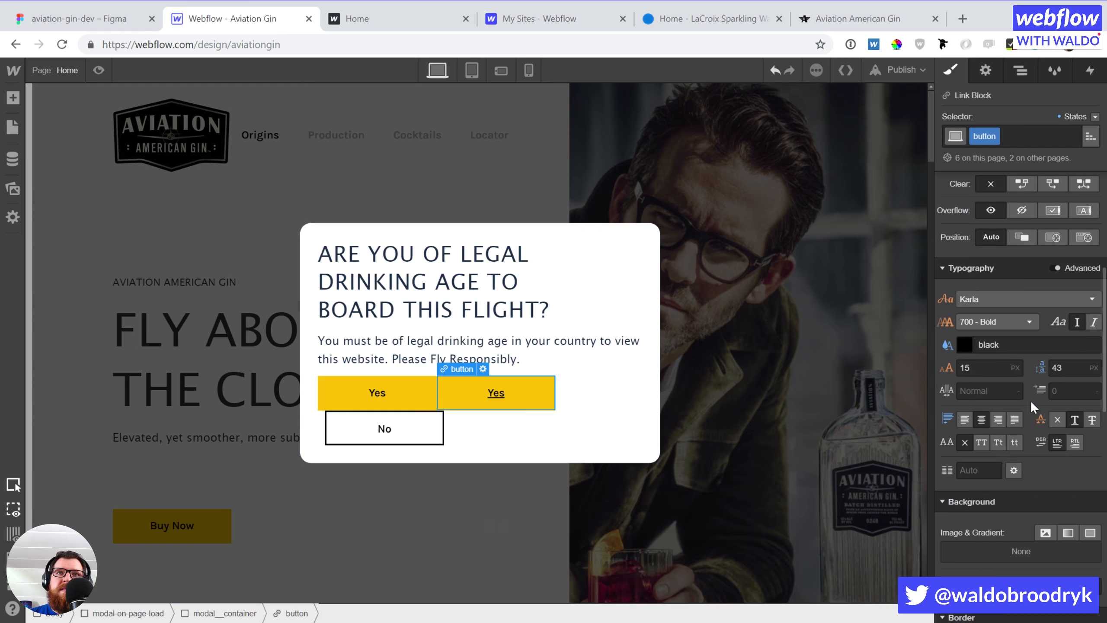
click(1058, 419)
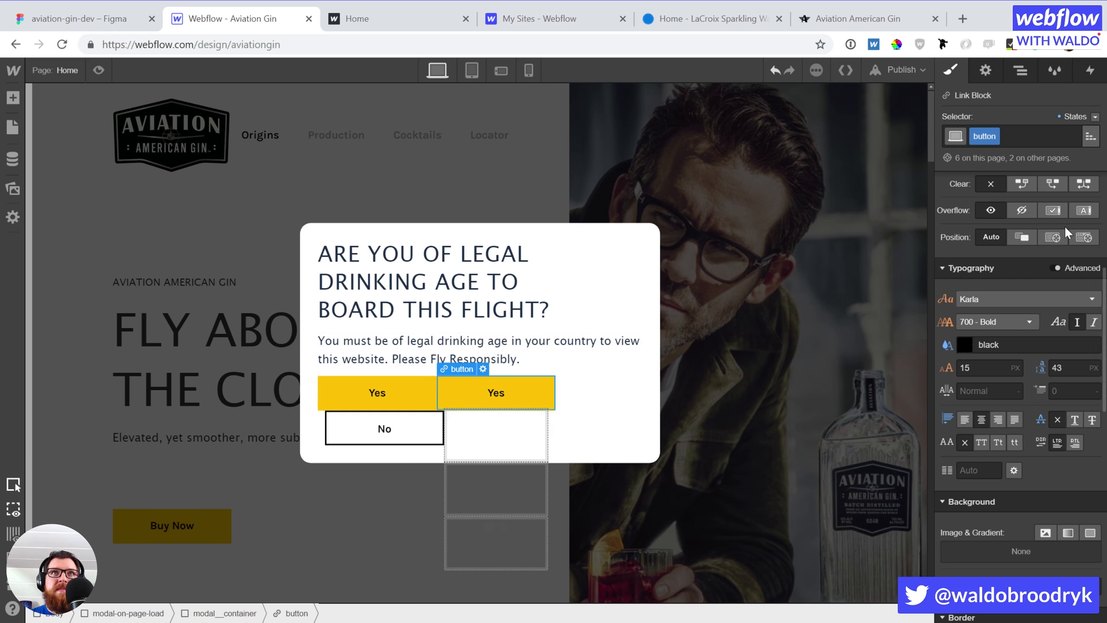
Select the propellor blade and give it a 'small' combo class
key(z)
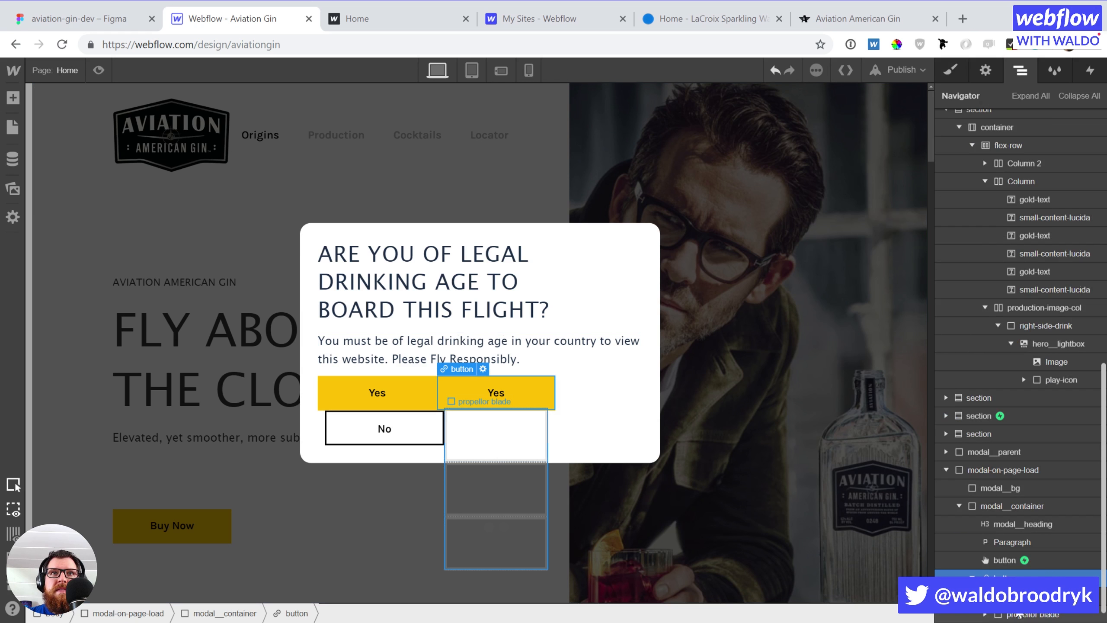
click(1033, 615)
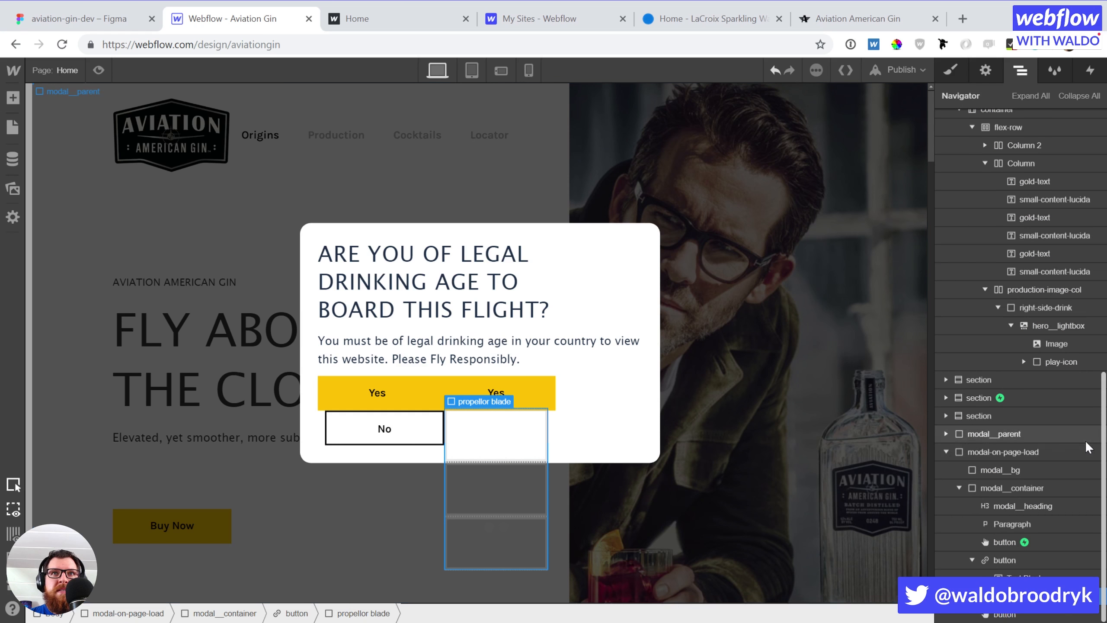
key(s)
click(1038, 140)
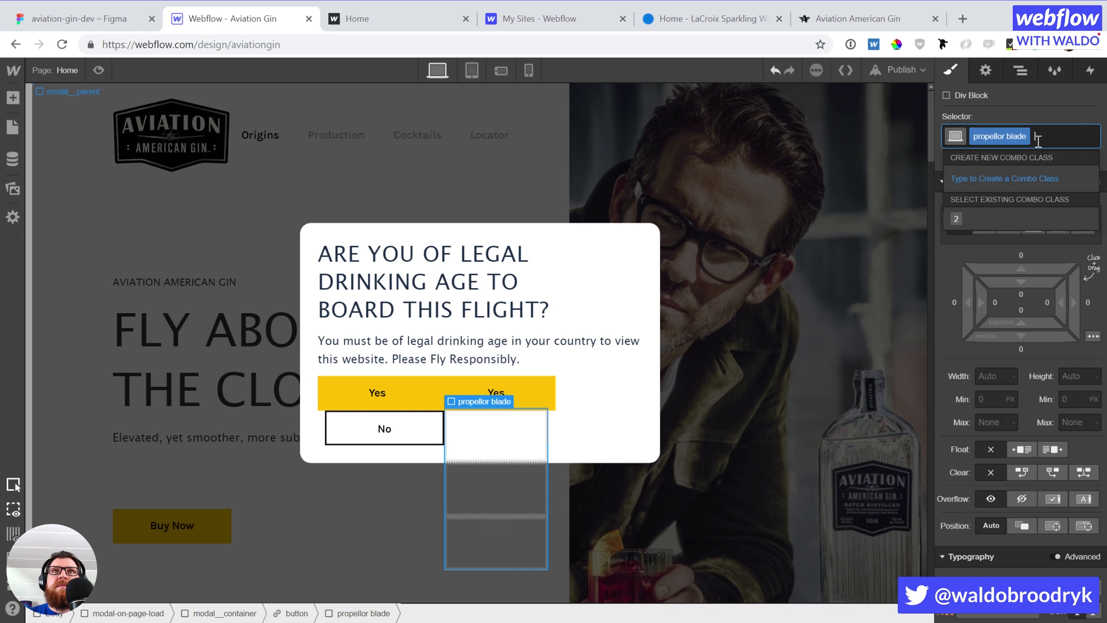
text(small)
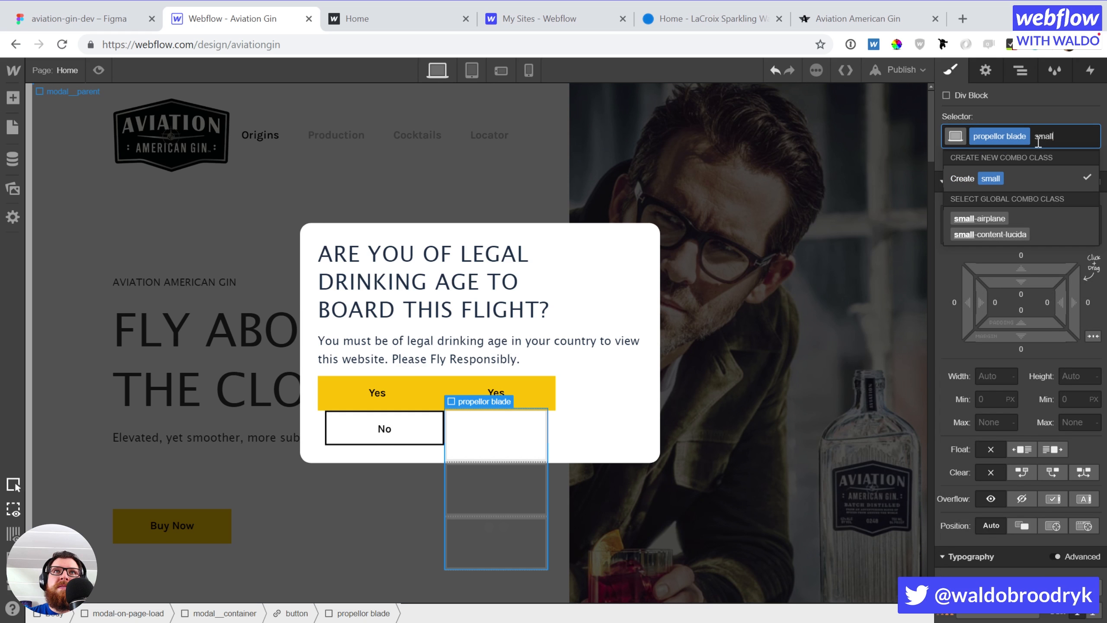
key(Return)
Size the propellor blade 40 × 40 px and position it absolutely
click(995, 376)
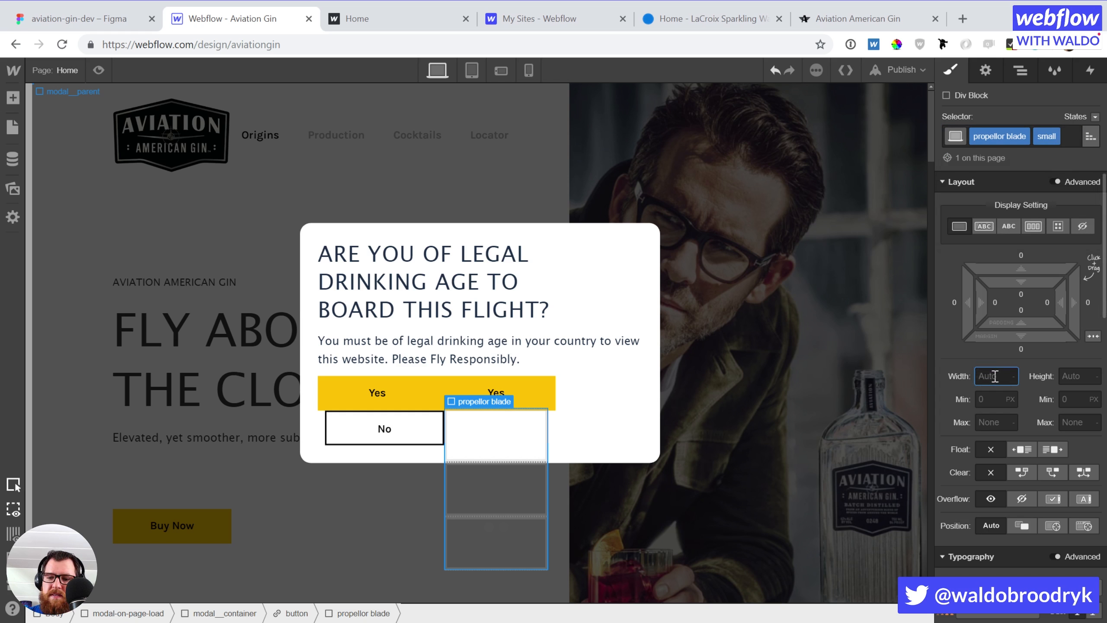
text(40)
key(Tab)
text(40)
key(Tab)
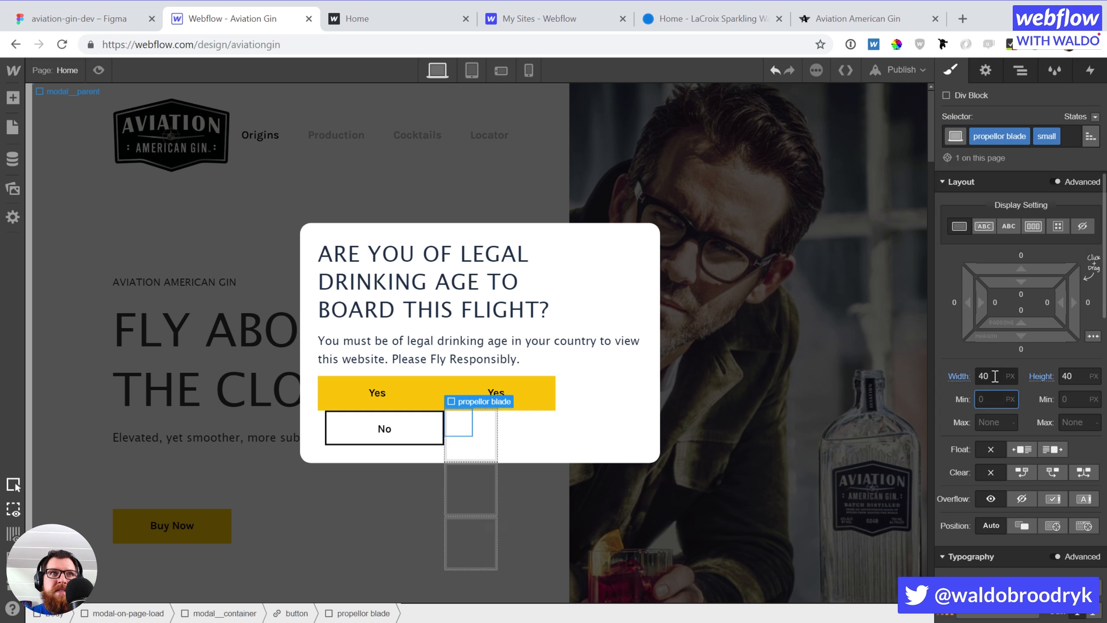
click(1052, 526)
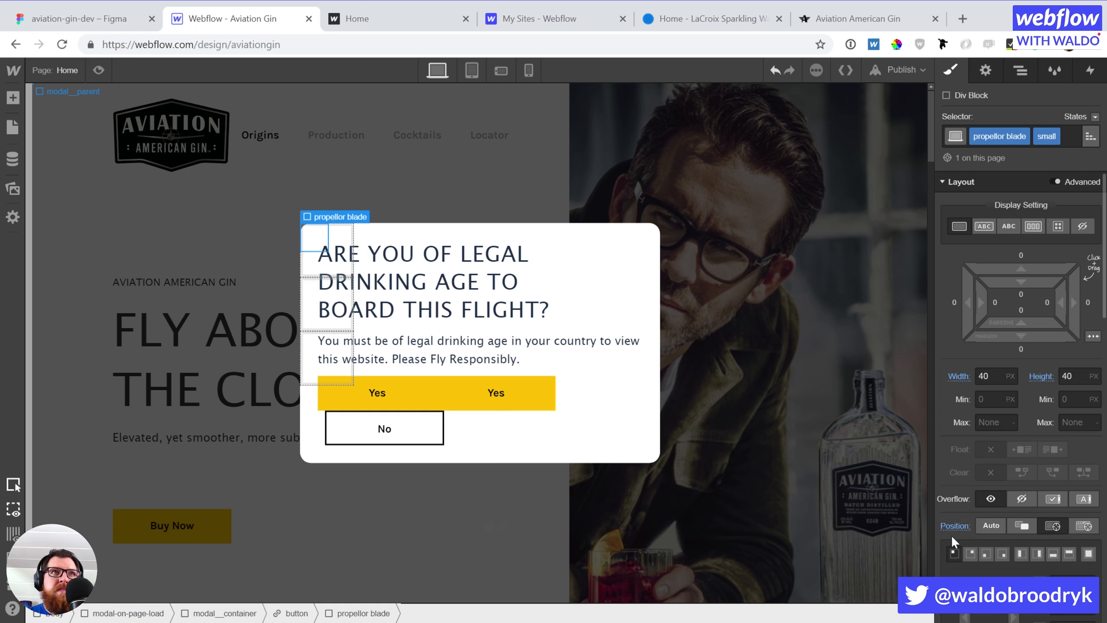
Make the second Yes button the relative positioning parent and reselect the propellor blade
click(553, 400)
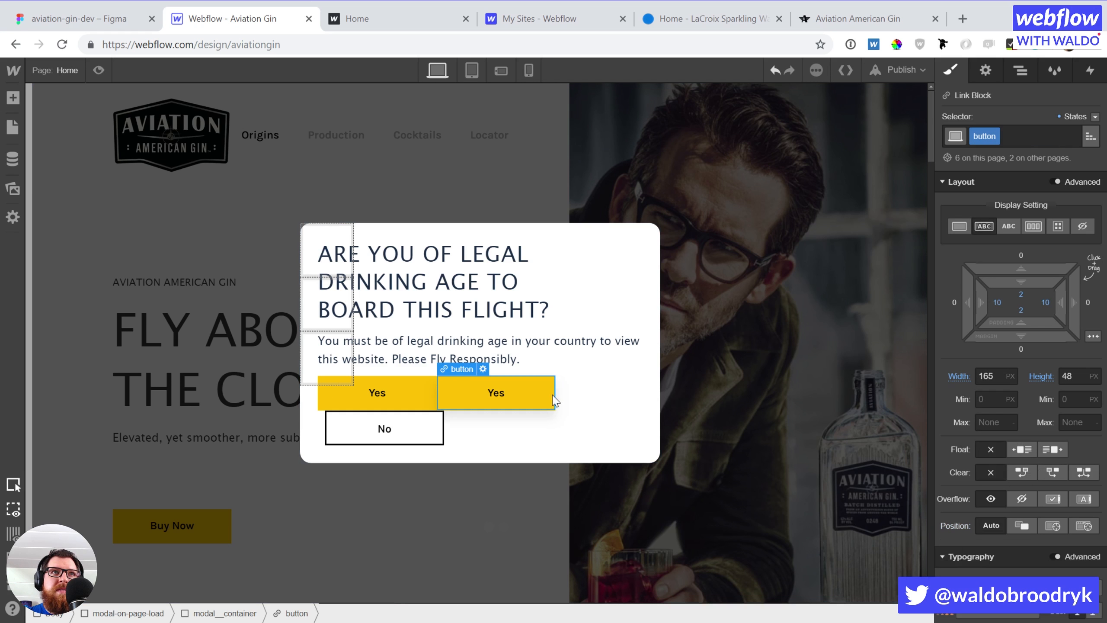
click(1020, 525)
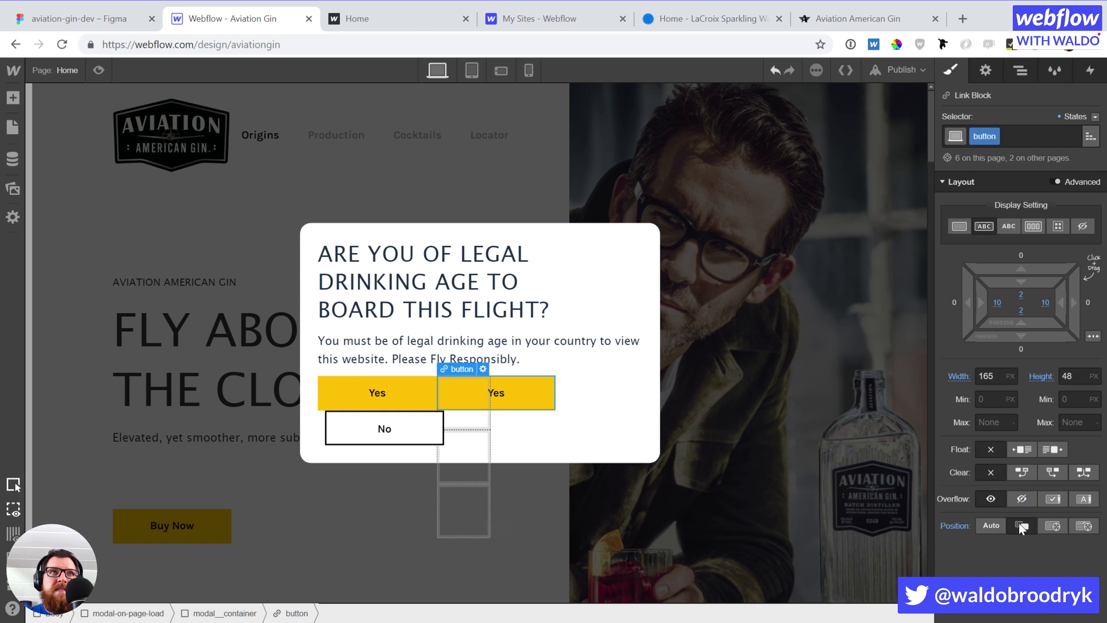
click(455, 398)
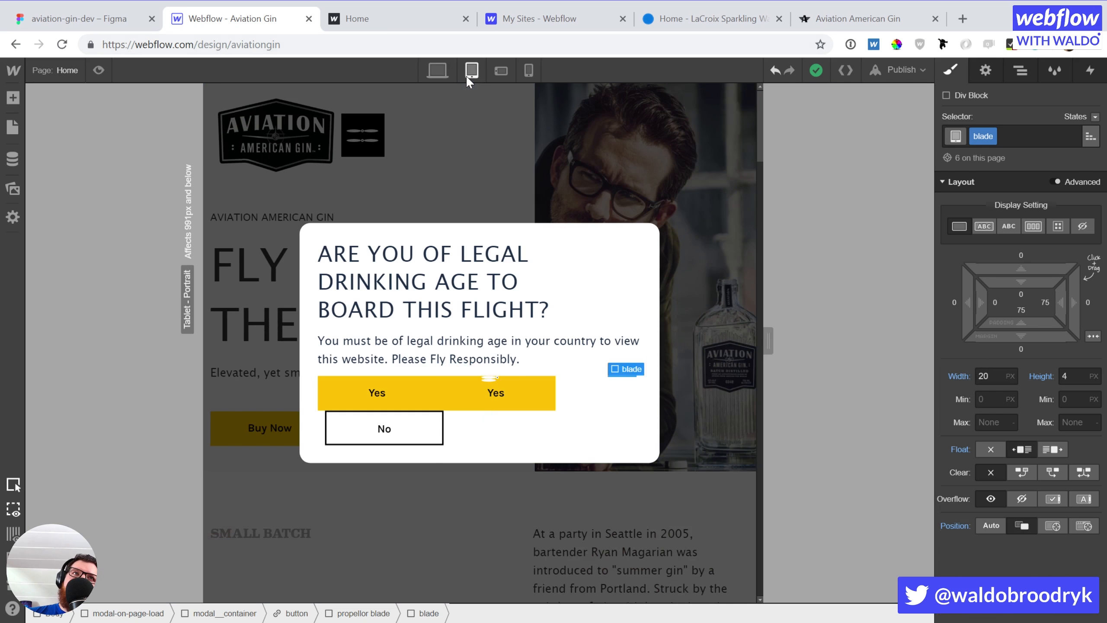
click(471, 72)
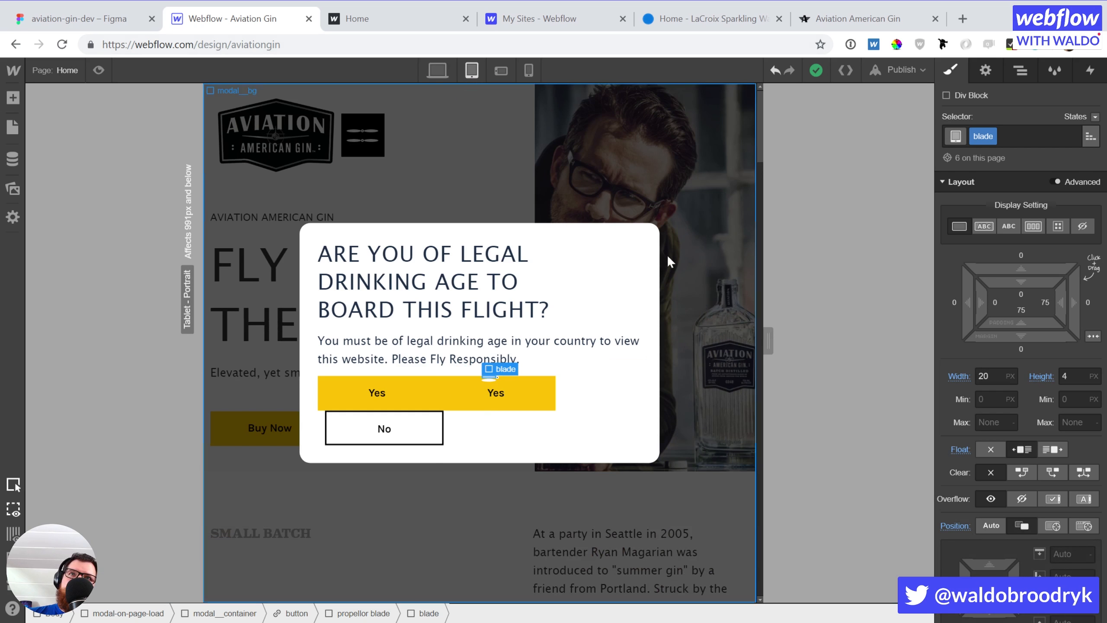
key(Up)
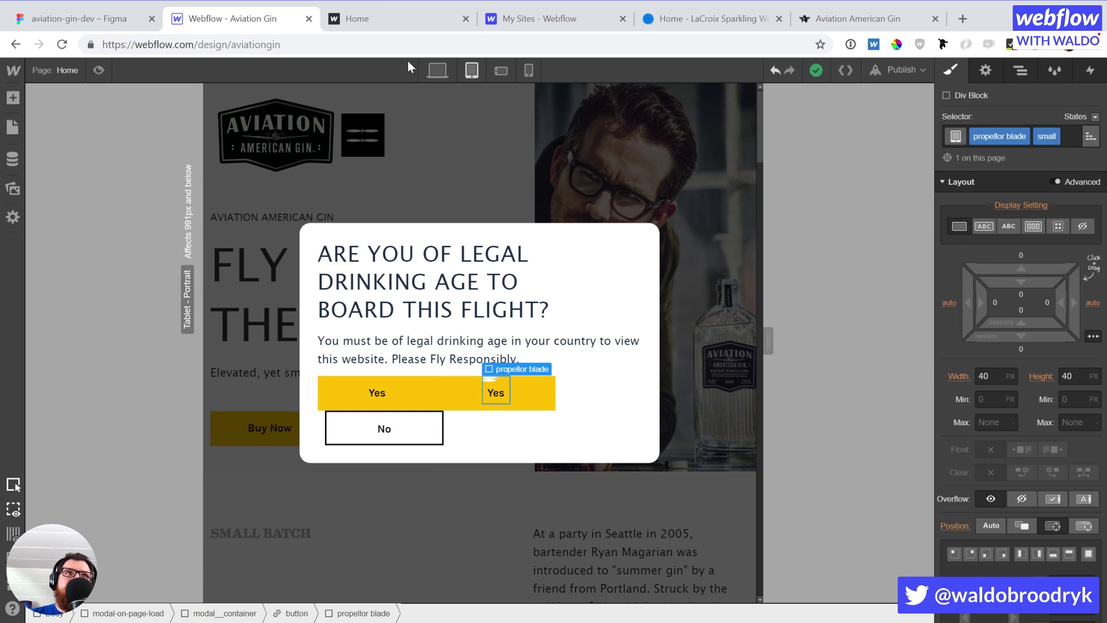
click(429, 63)
Clear the propellor blade's width and height styles
click(960, 376)
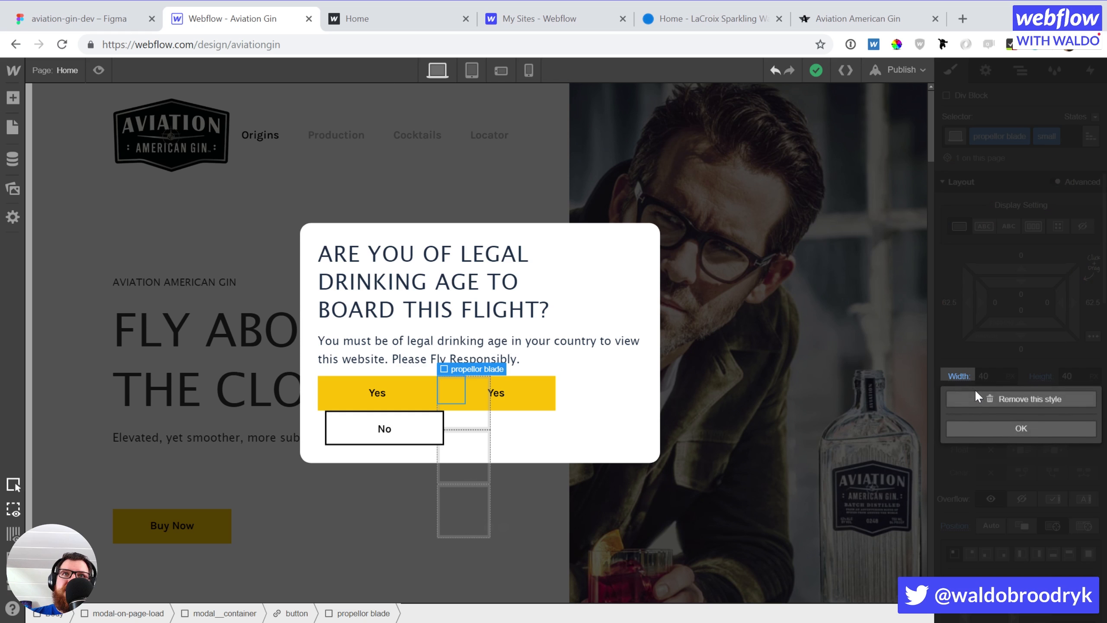
click(1017, 396)
click(1039, 376)
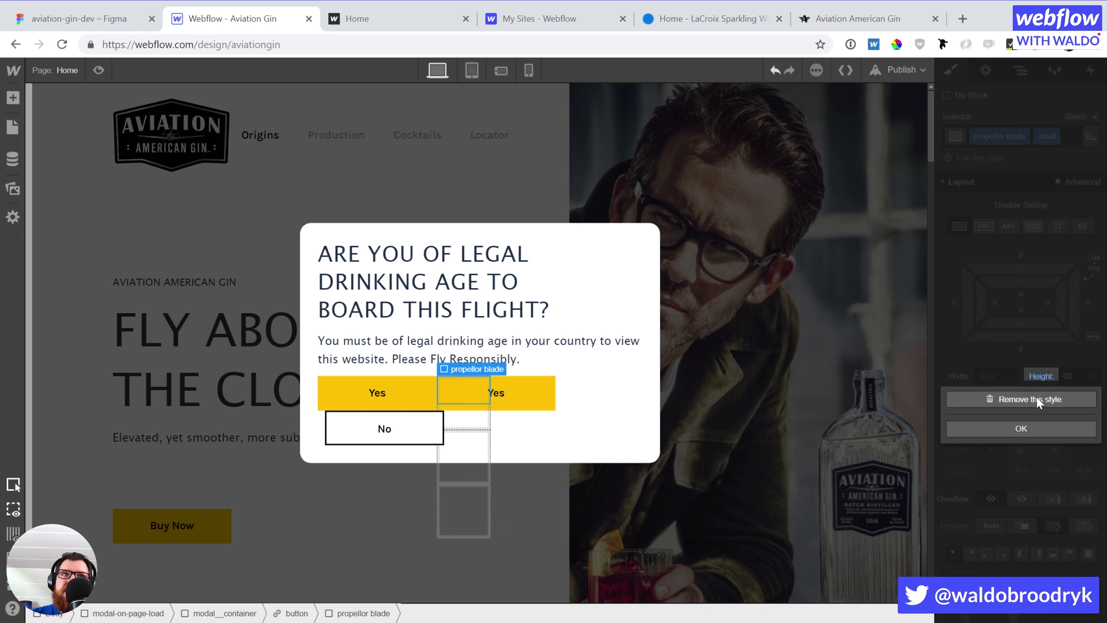
click(1036, 398)
click(472, 69)
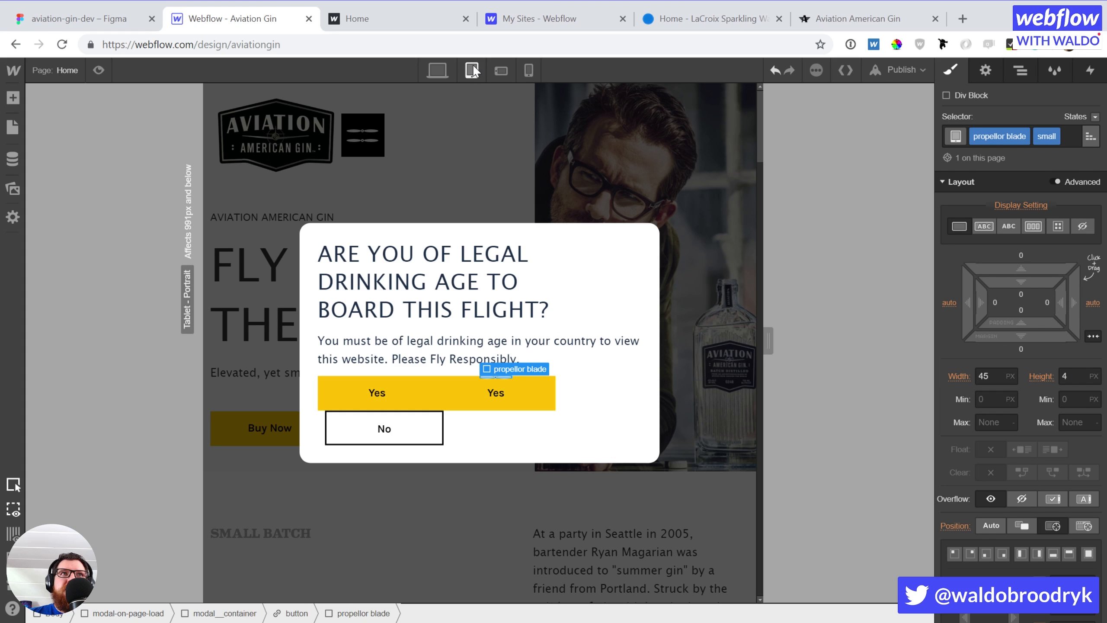
click(437, 69)
Resize the propellor blade to 45 px wide by 4 px tall
click(997, 375)
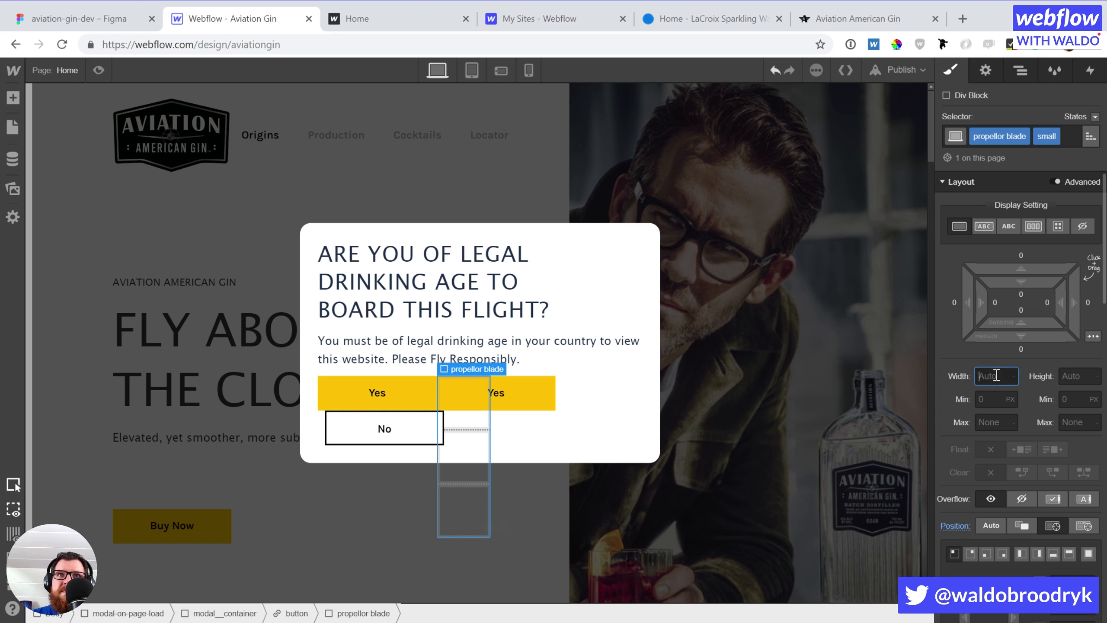
text(45)
key(Tab)
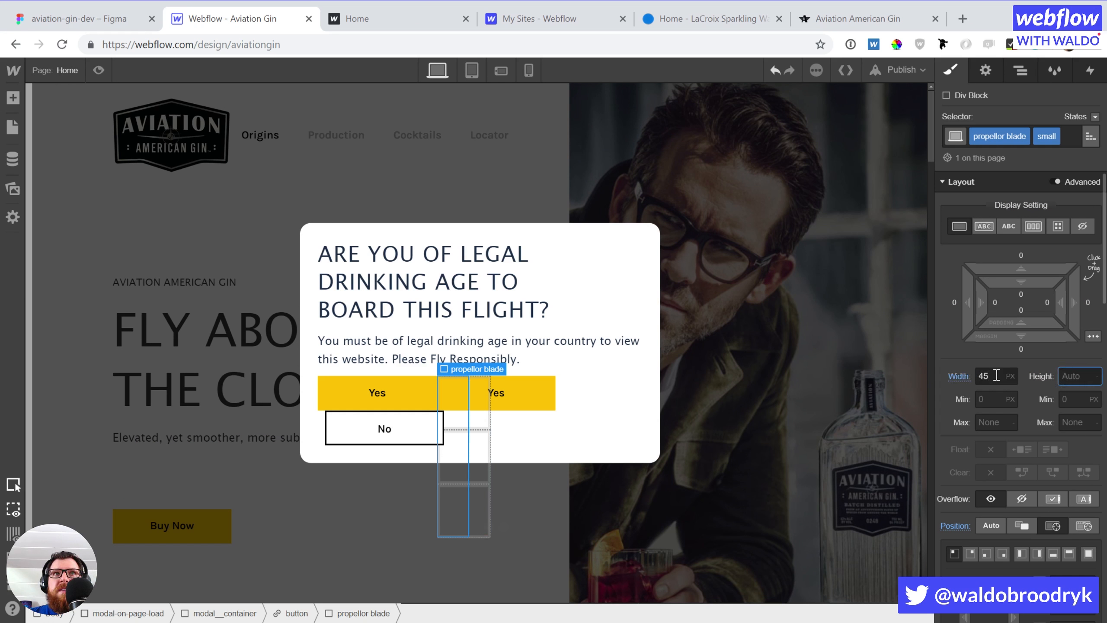
text(4)
key(Return)
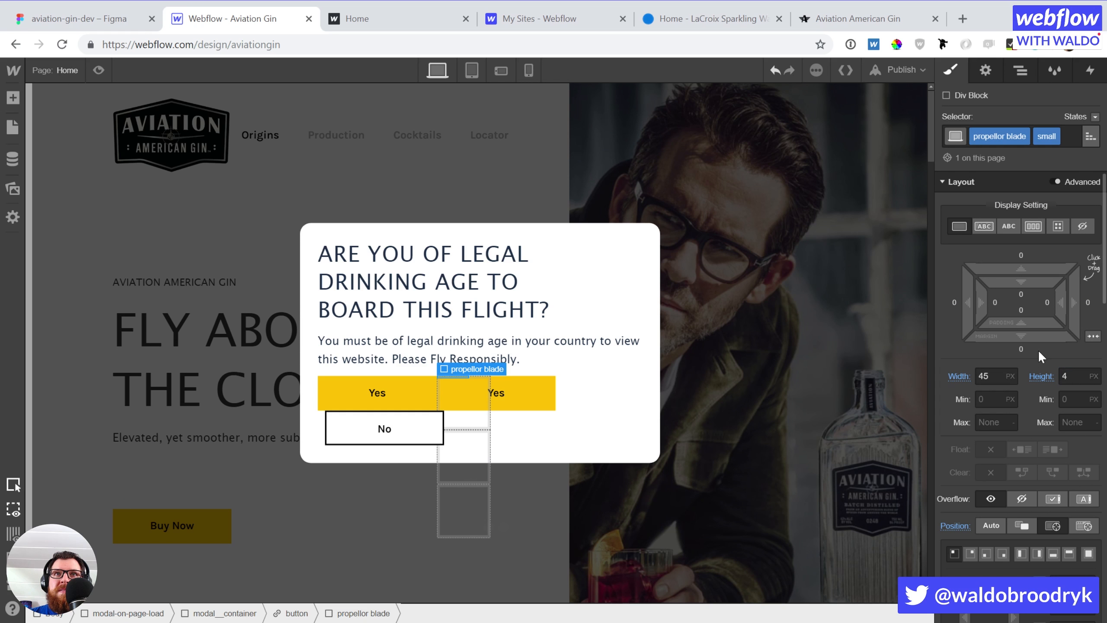
key(Down)
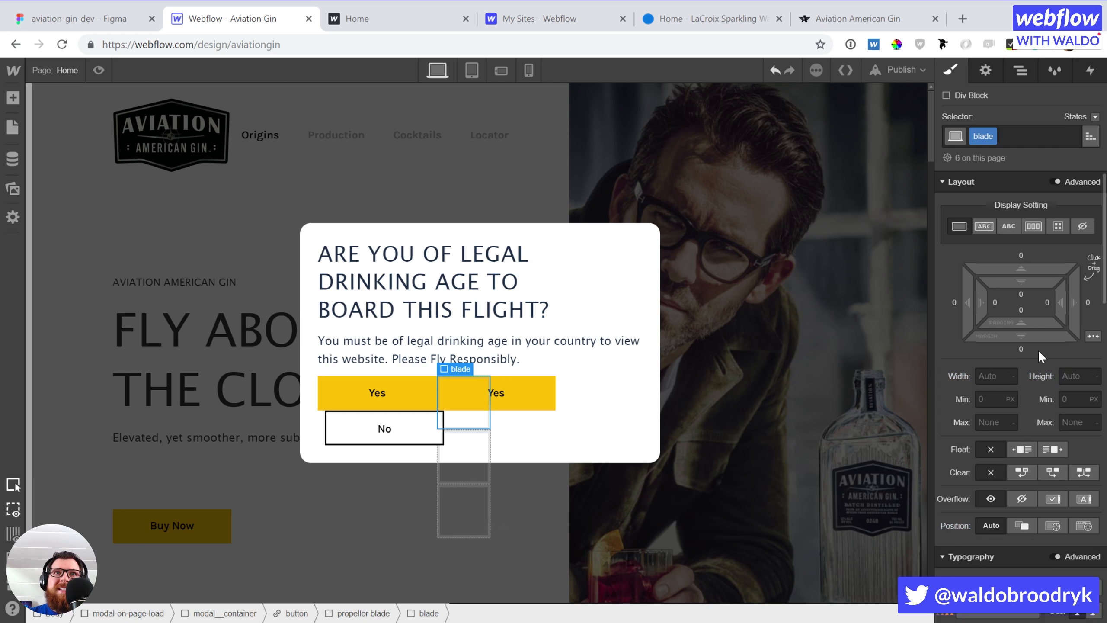
Size the blade 20 × 4 px and make it relatively positioned
click(998, 374)
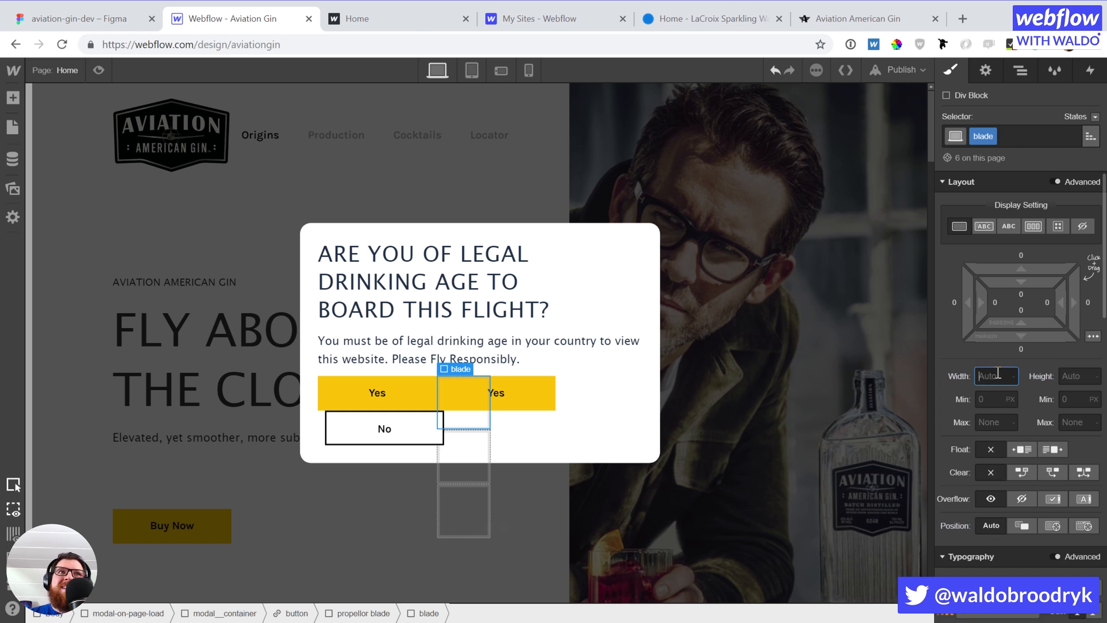
click(471, 70)
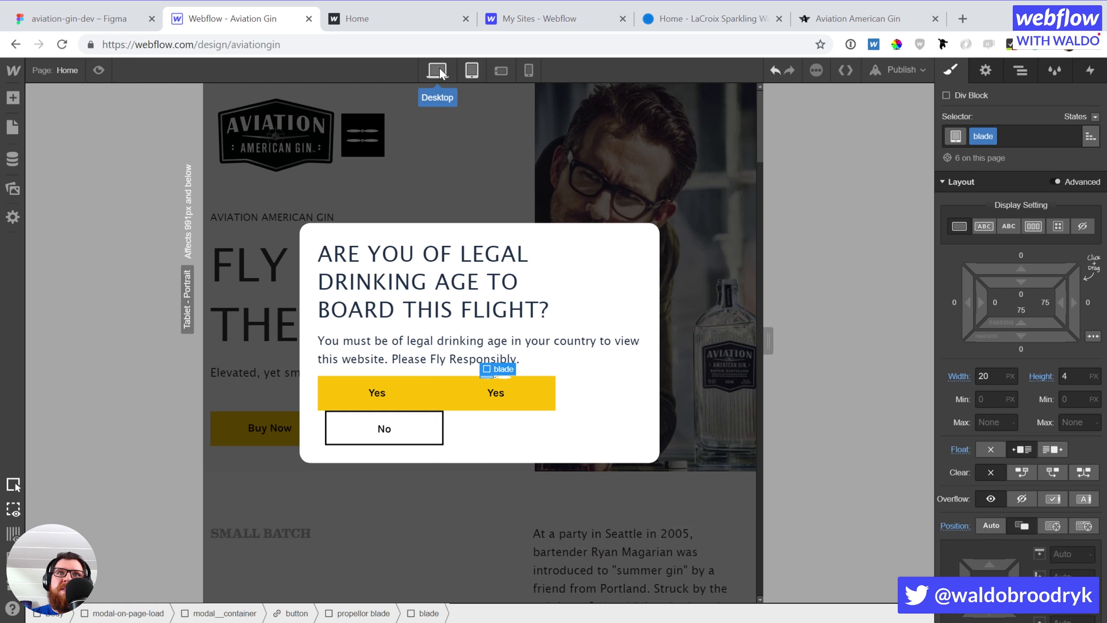
click(437, 70)
click(994, 375)
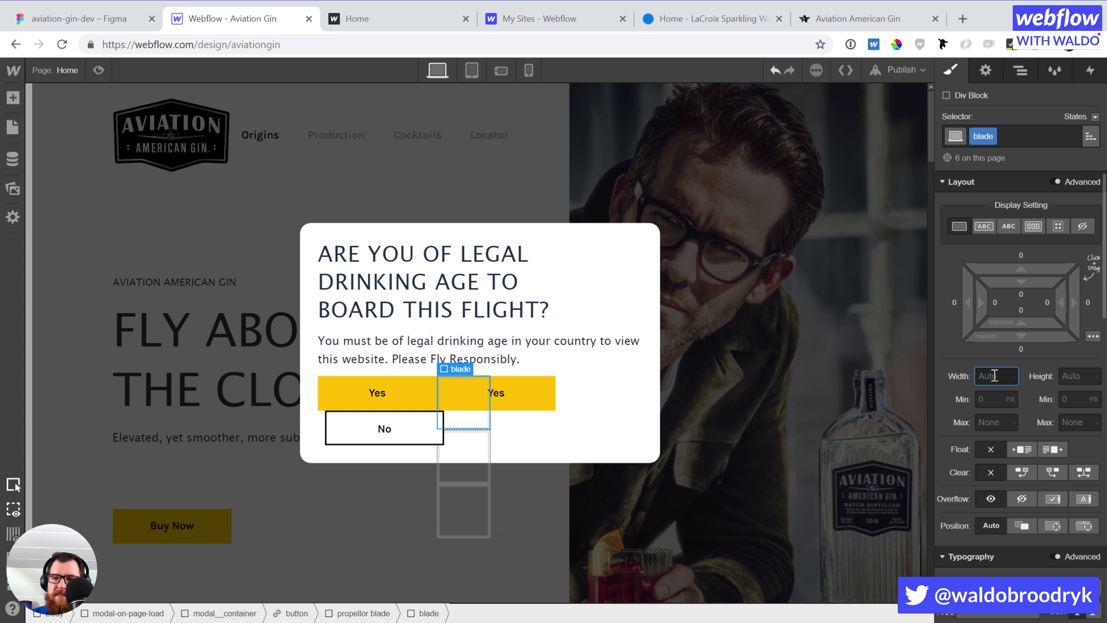
text(20)
key(Tab)
text(4)
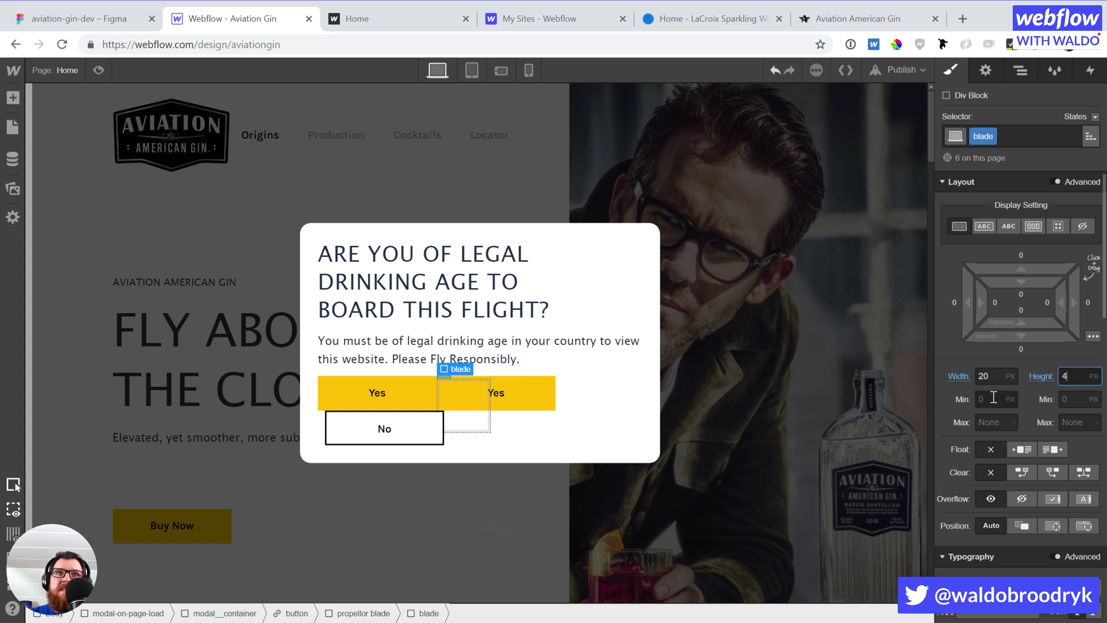
click(1023, 526)
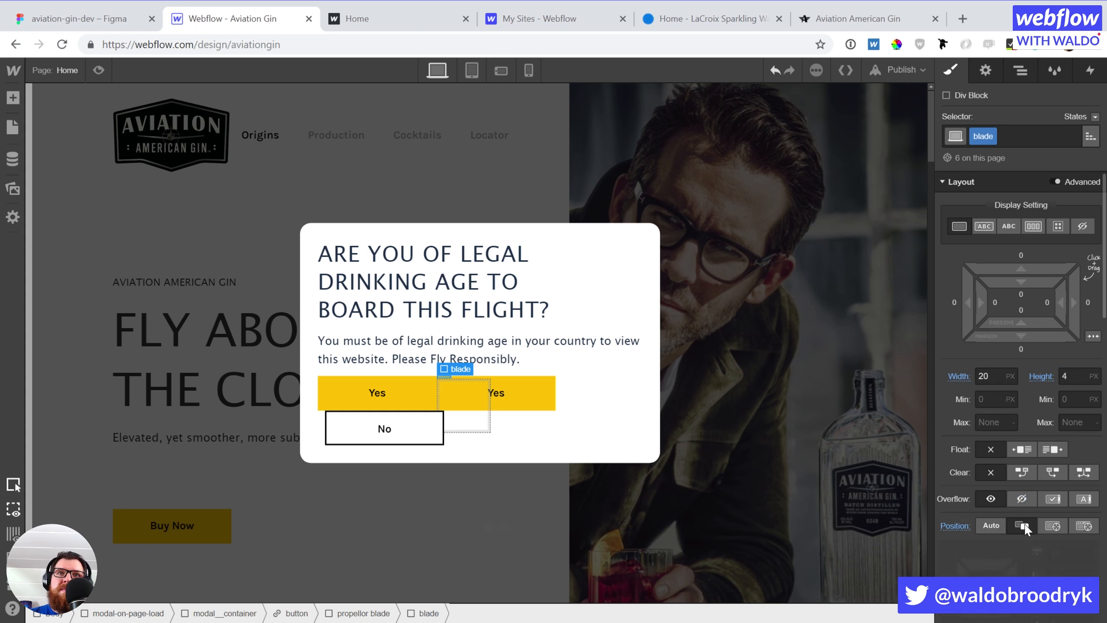
click(469, 71)
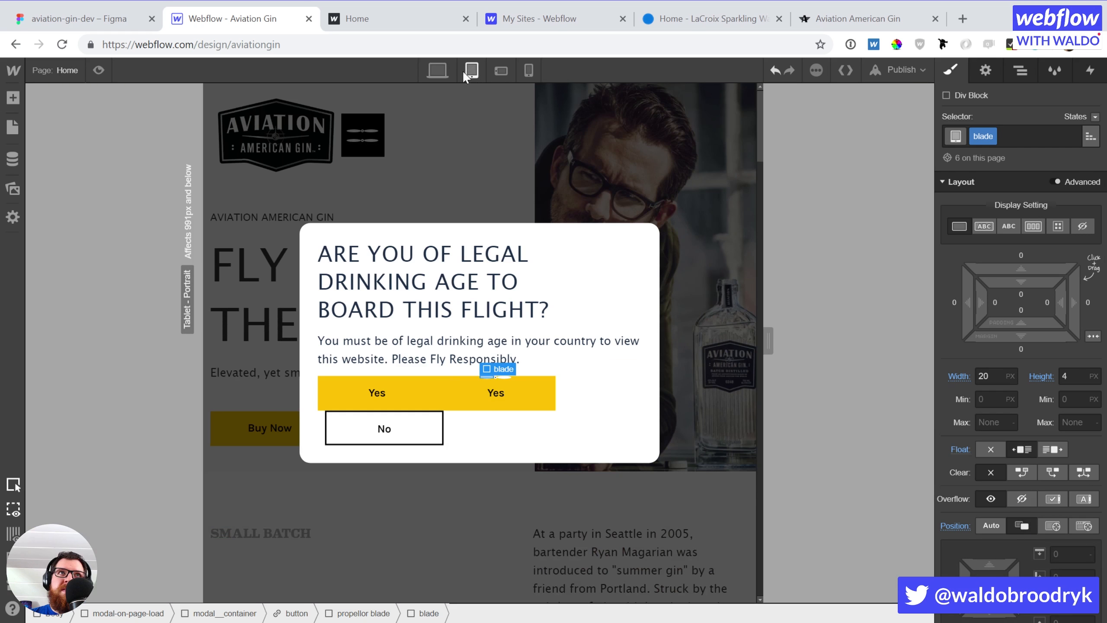
click(445, 70)
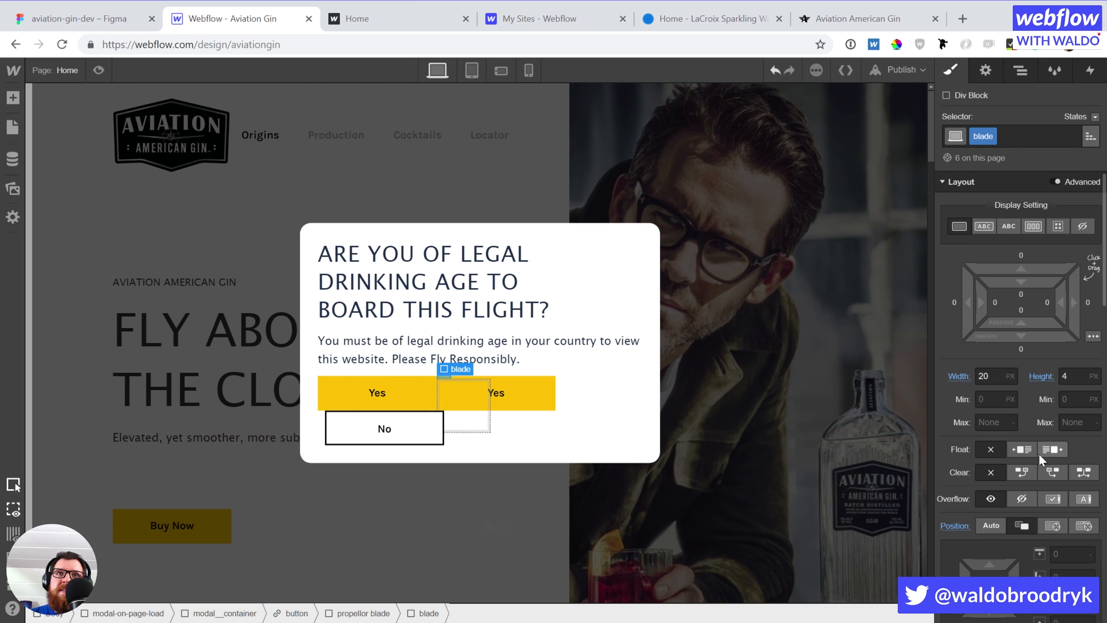
Float the blade left with a white background and 4 px corner radius
click(1023, 450)
scroll(1020, 475, down, 10)
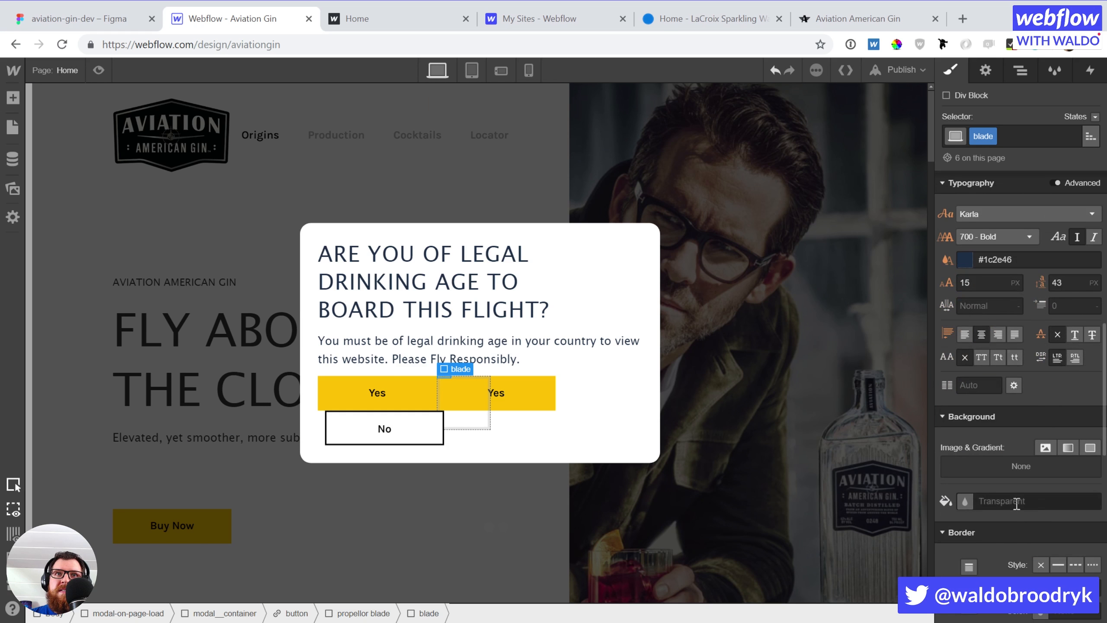
click(964, 502)
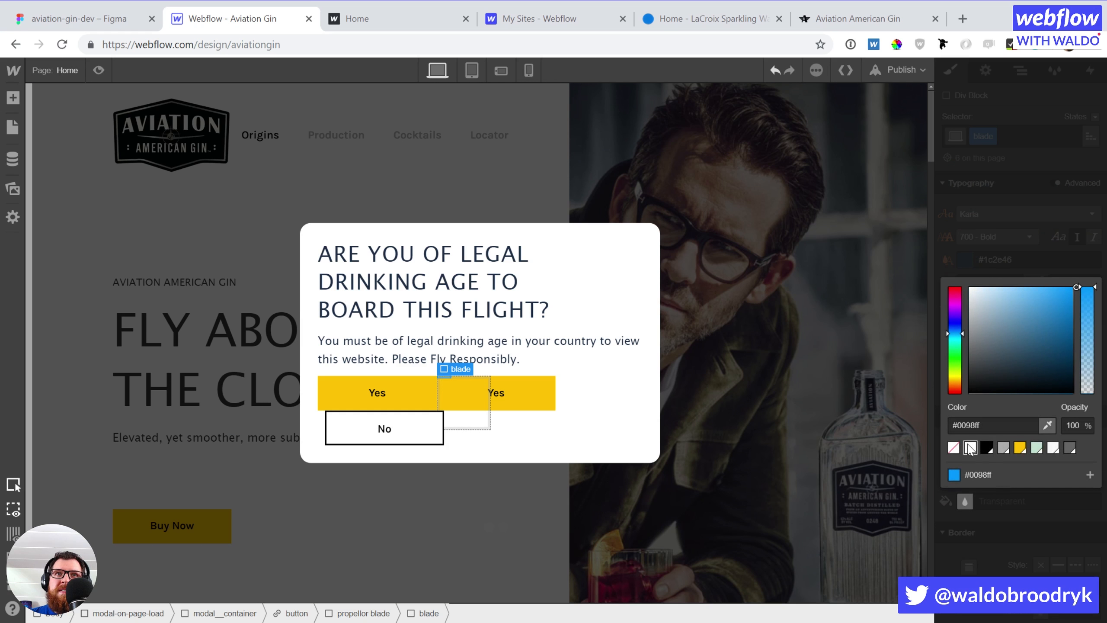
click(970, 447)
click(1000, 515)
scroll(1003, 521, down, 5)
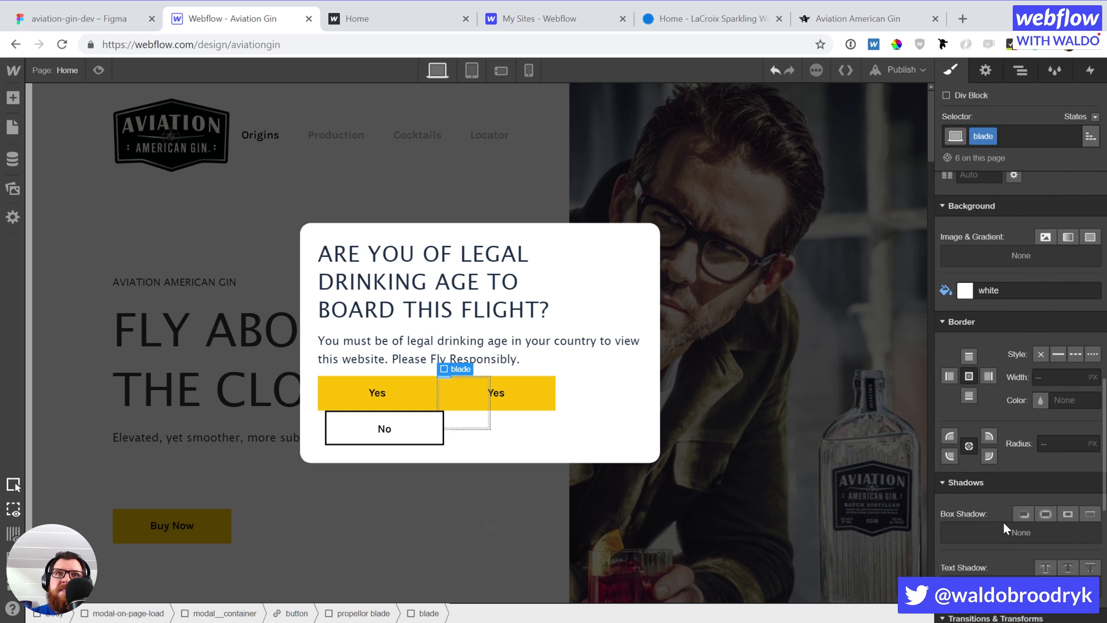
click(1075, 435)
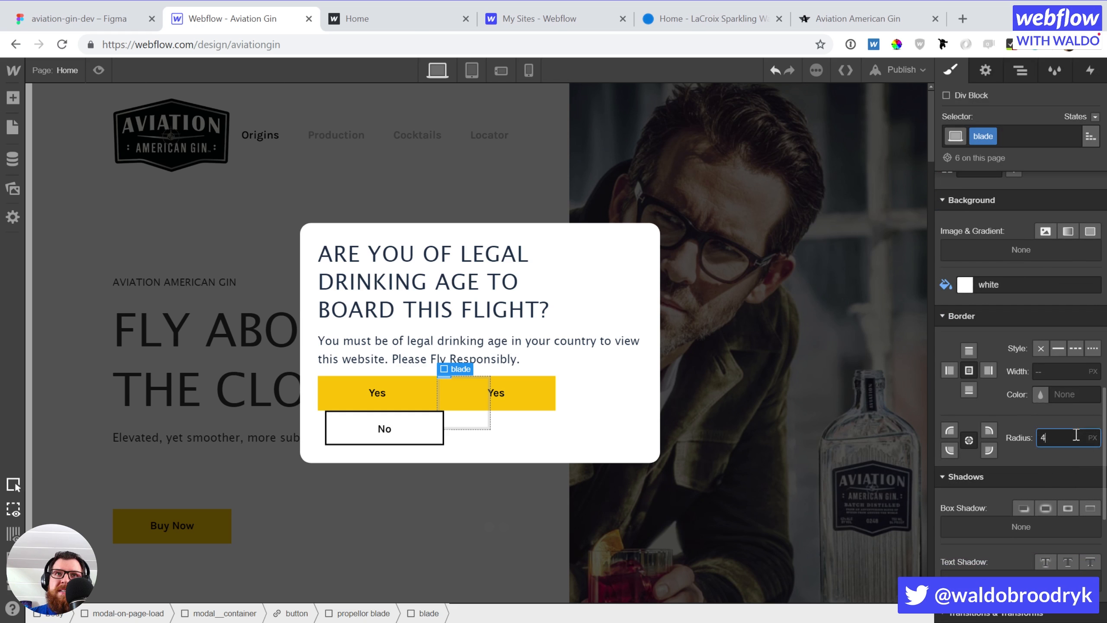
text(4)
click(1006, 414)
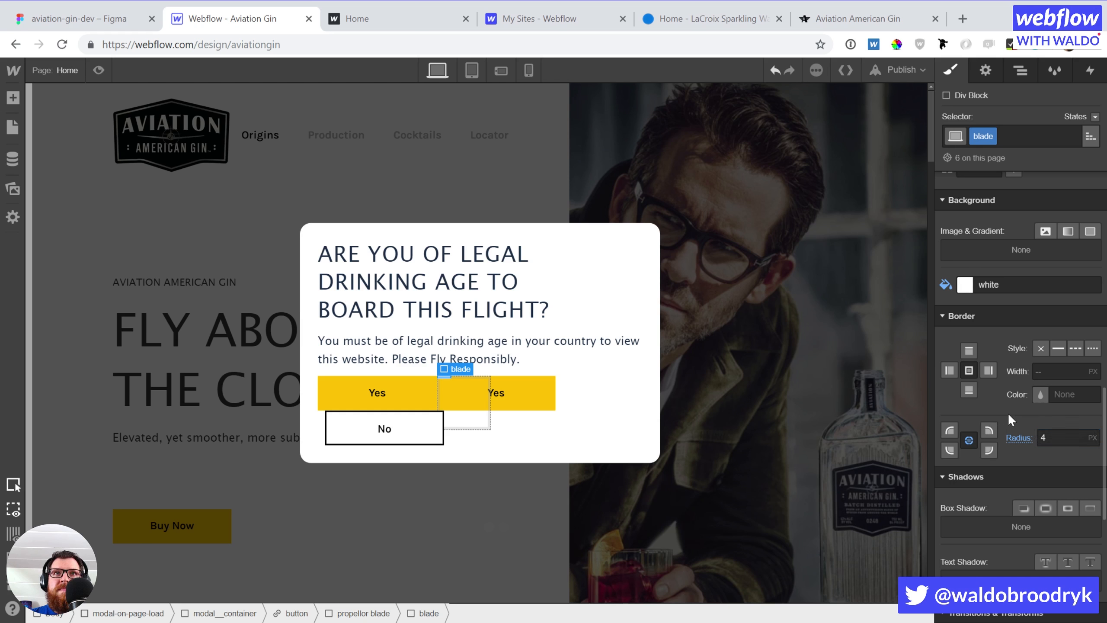
key(Right)
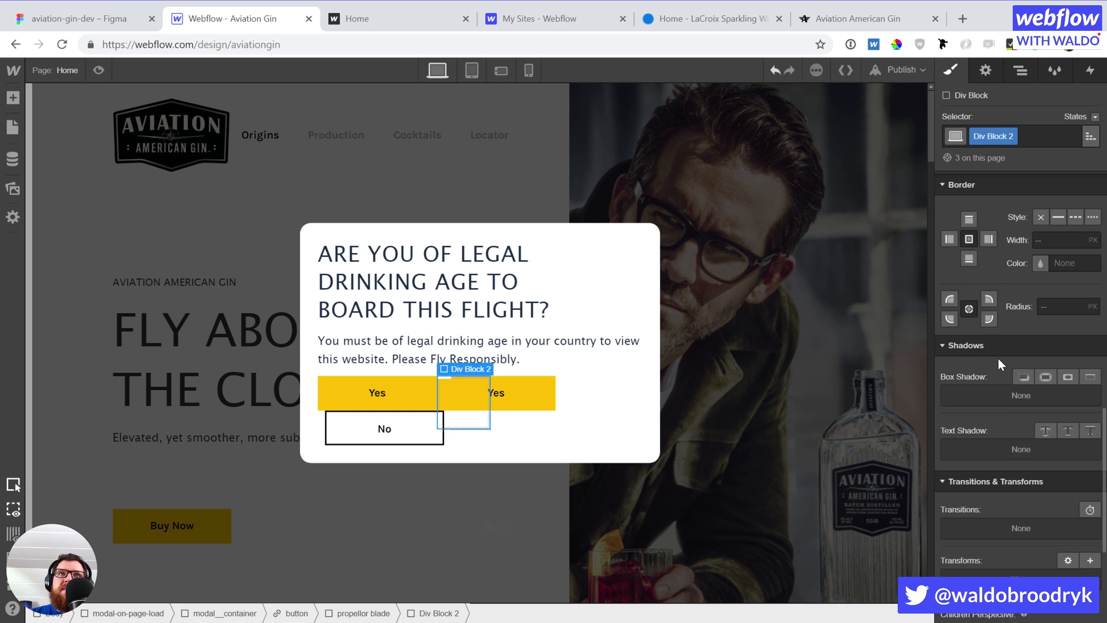
Rename Div Block 2's class to propellor-point with 4 px radius and a solid black border
click(1014, 141)
click(1006, 160)
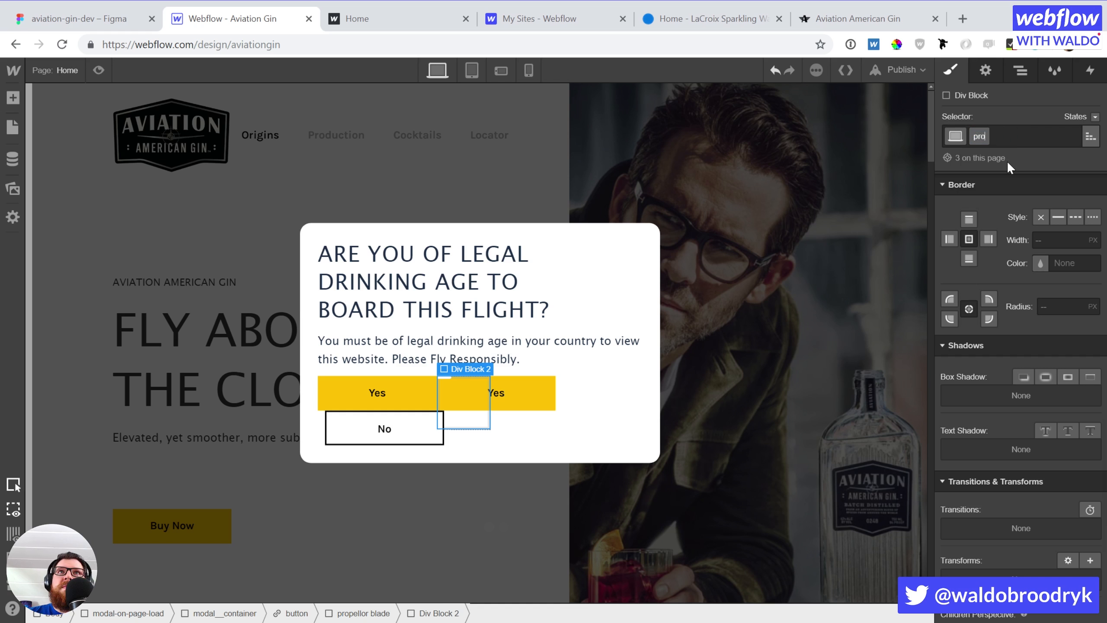
text(propellor-po)
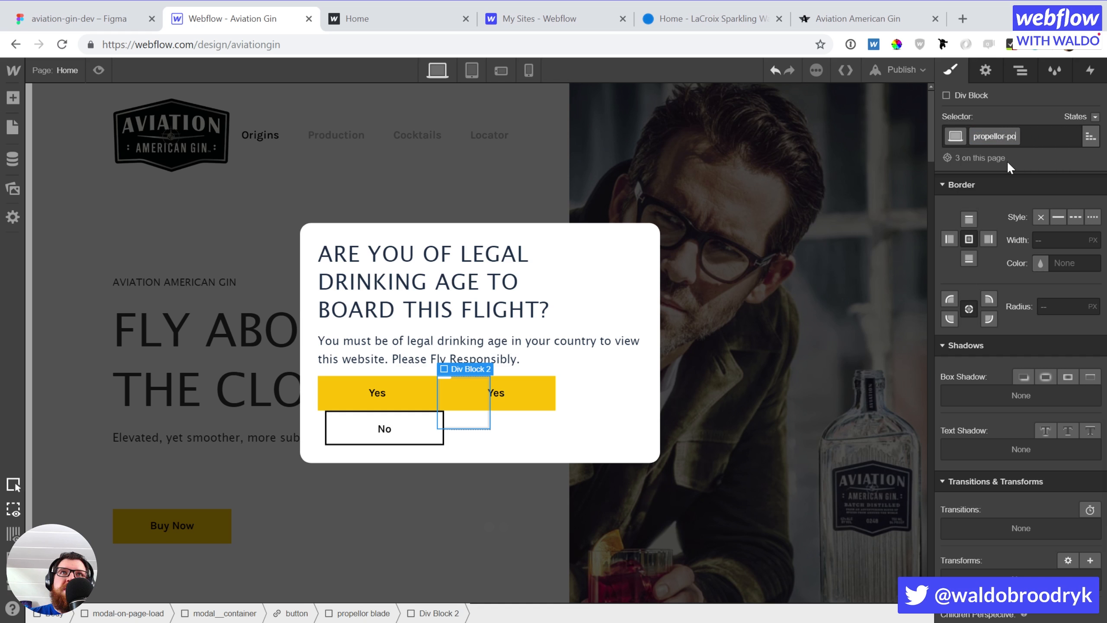
text(int)
key(Return)
click(1078, 306)
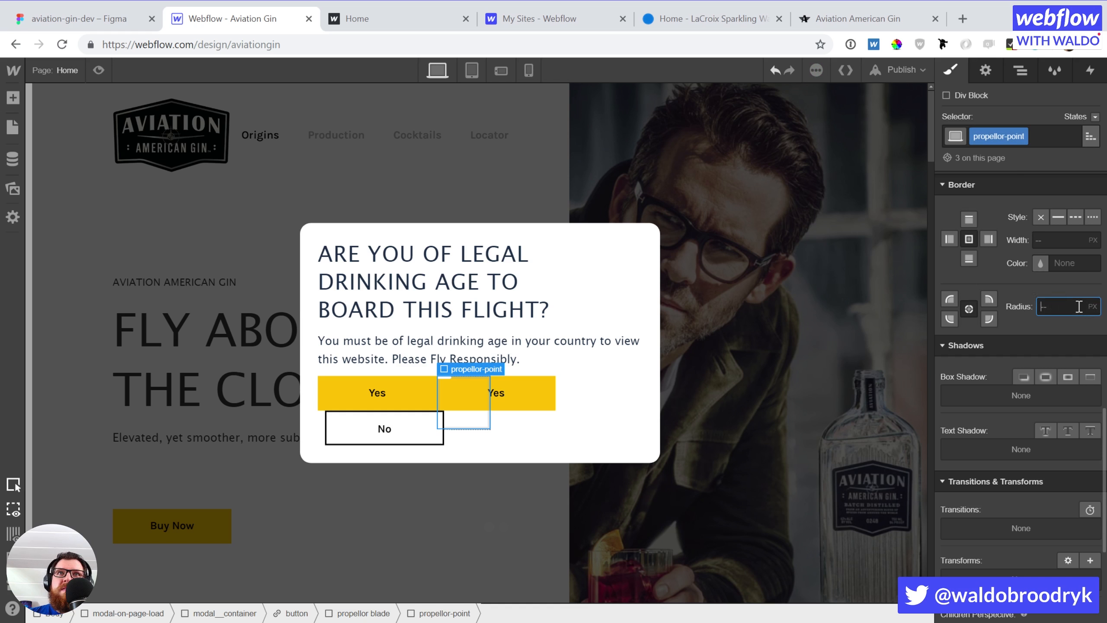
text(4)
key(Return)
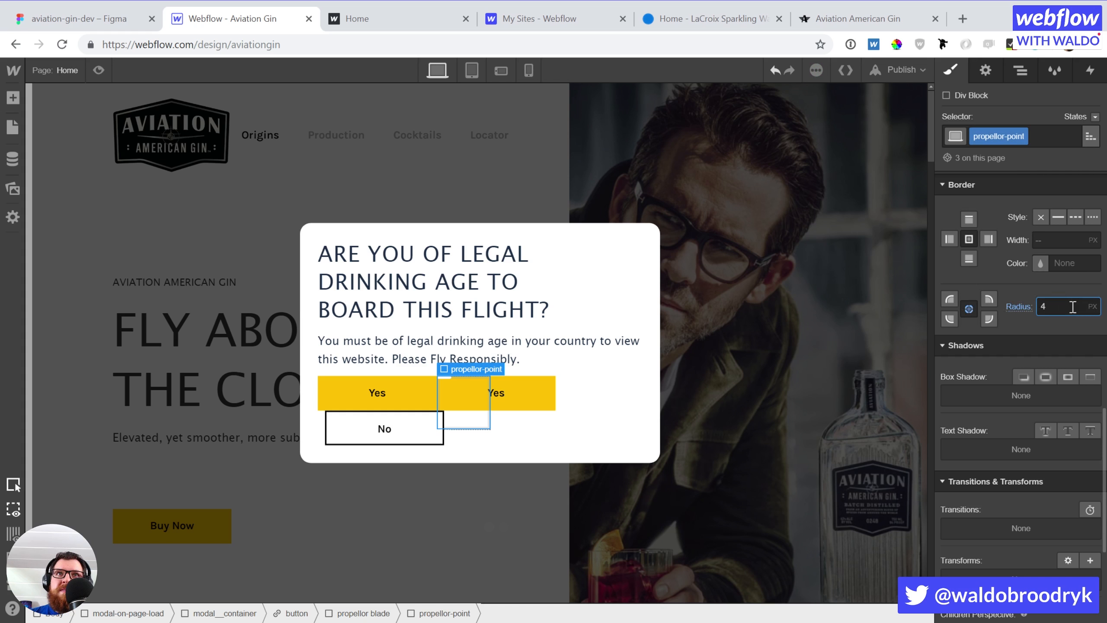
click(1057, 217)
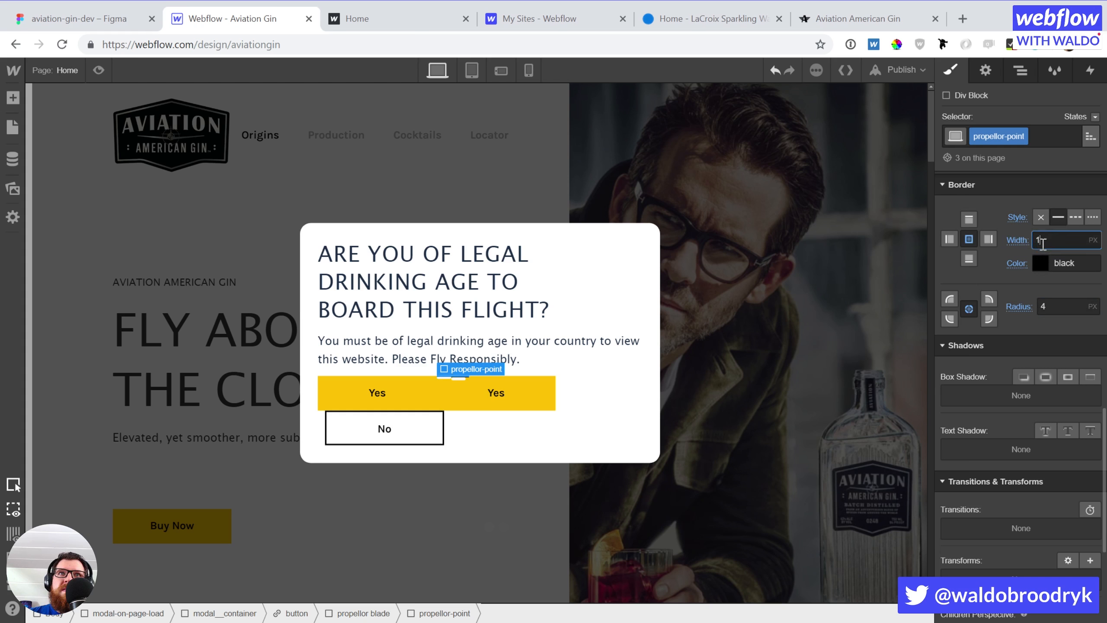
Make the propellor point 4 × 4 px and float it left
scroll(1043, 247, up, 10)
click(994, 374)
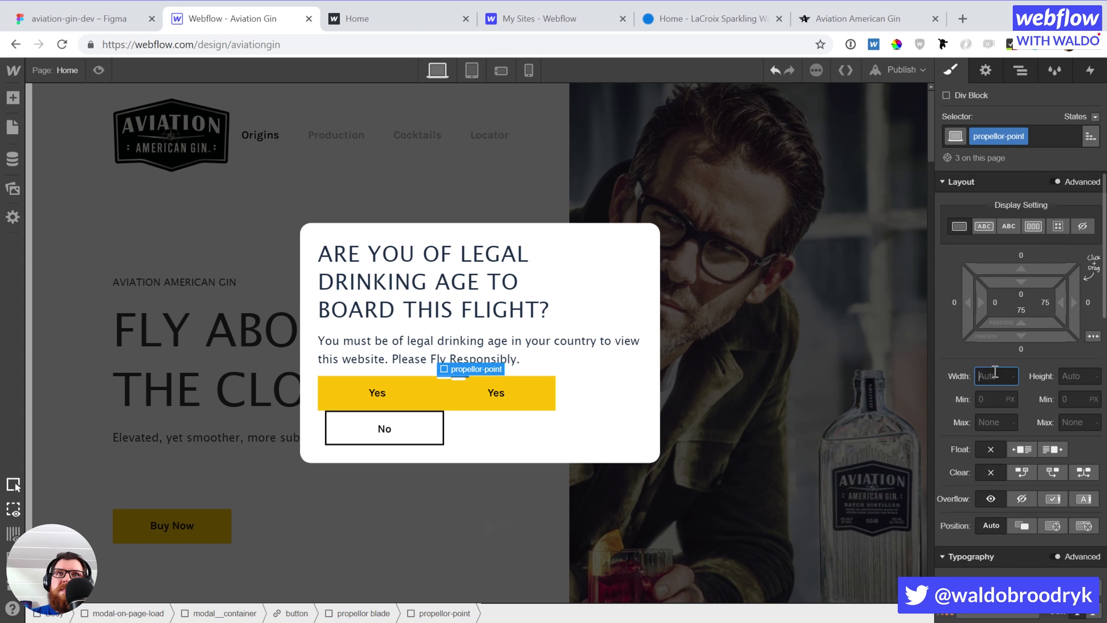
text(4)
key(Tab)
text(4)
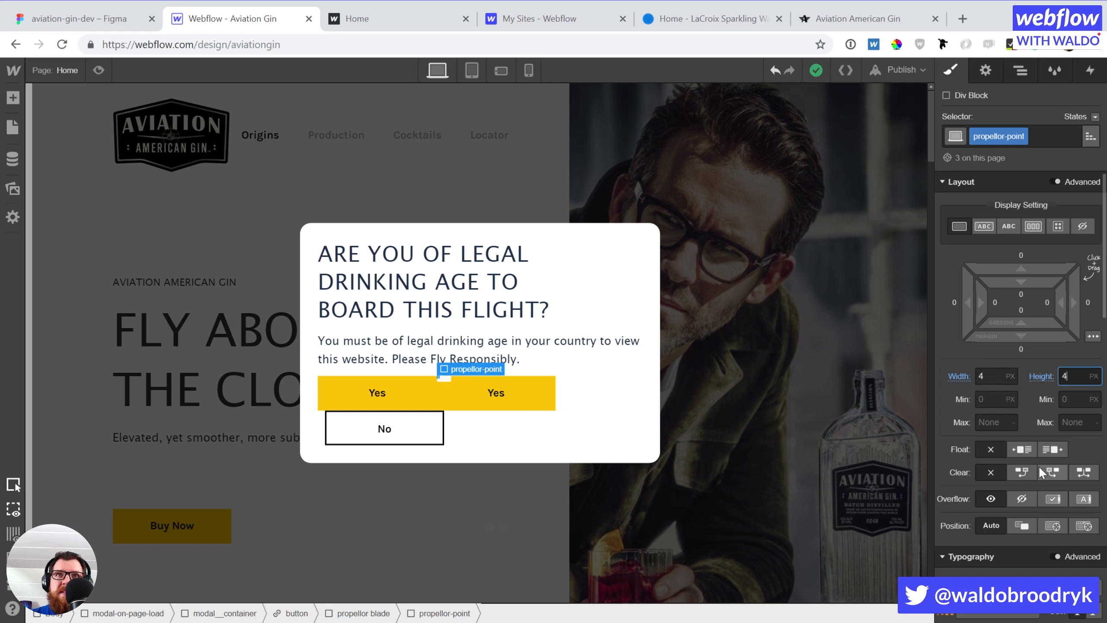
click(1025, 443)
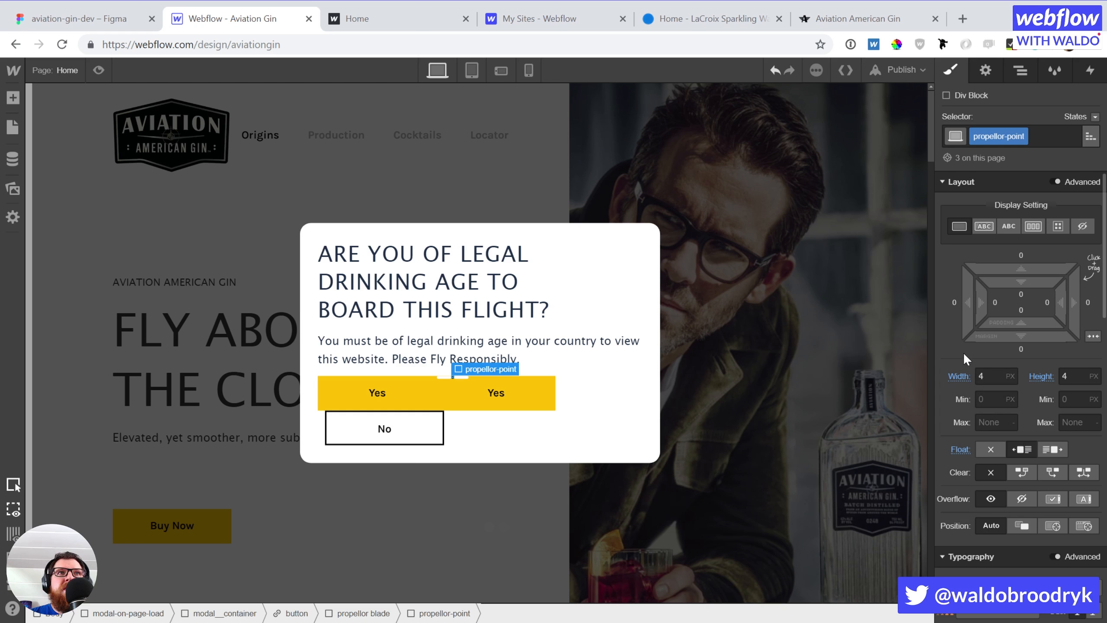
click(448, 377)
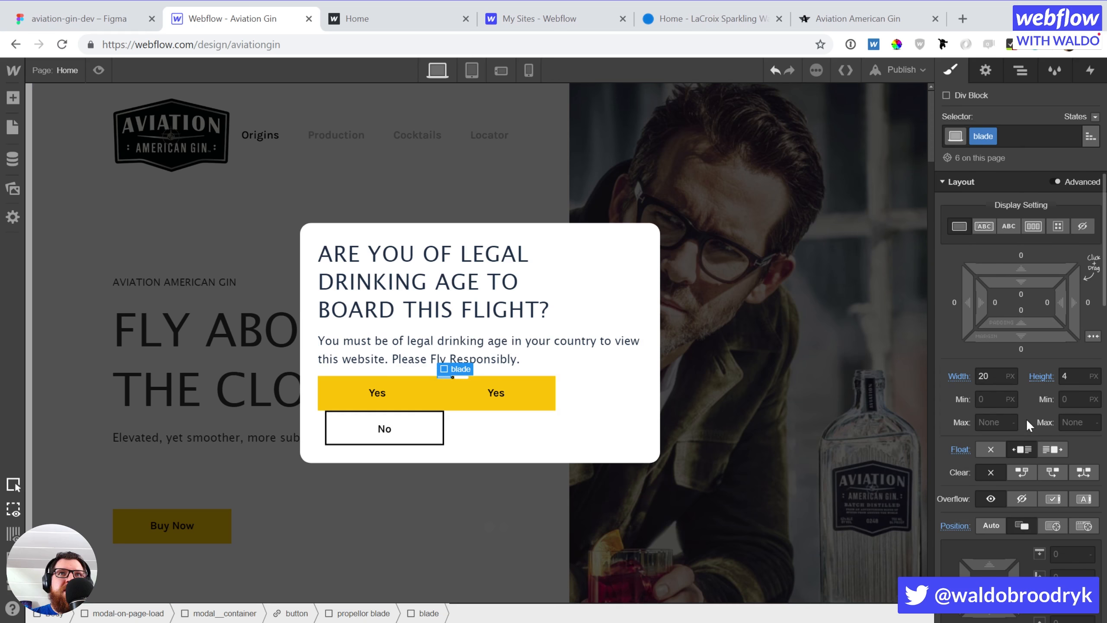
Give the blade a black background colour
scroll(1026, 417, down, 10)
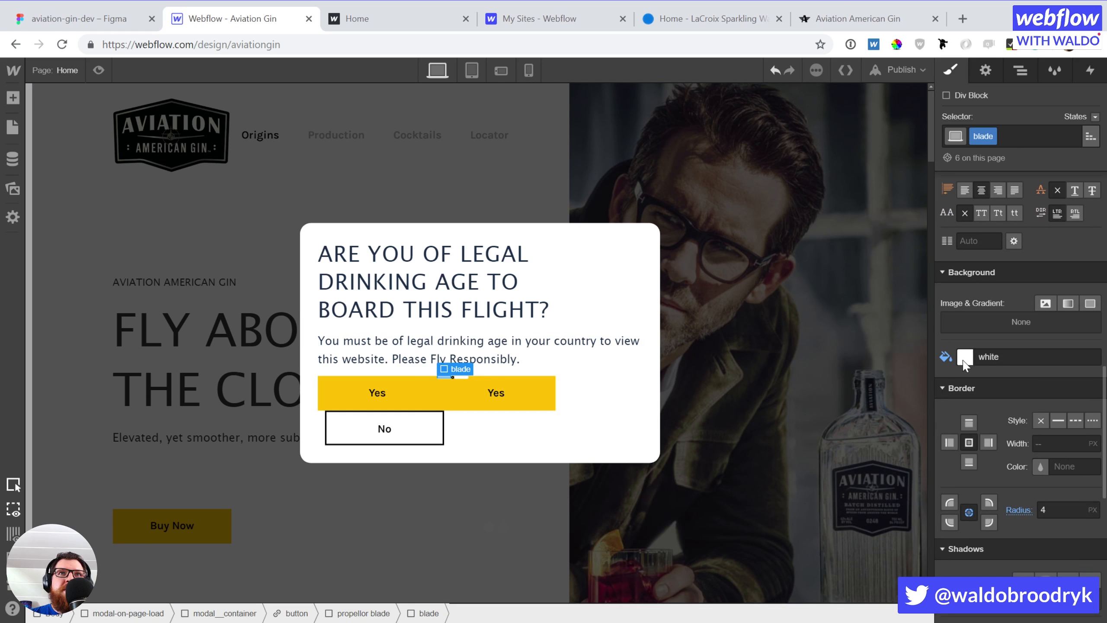
click(964, 356)
click(987, 542)
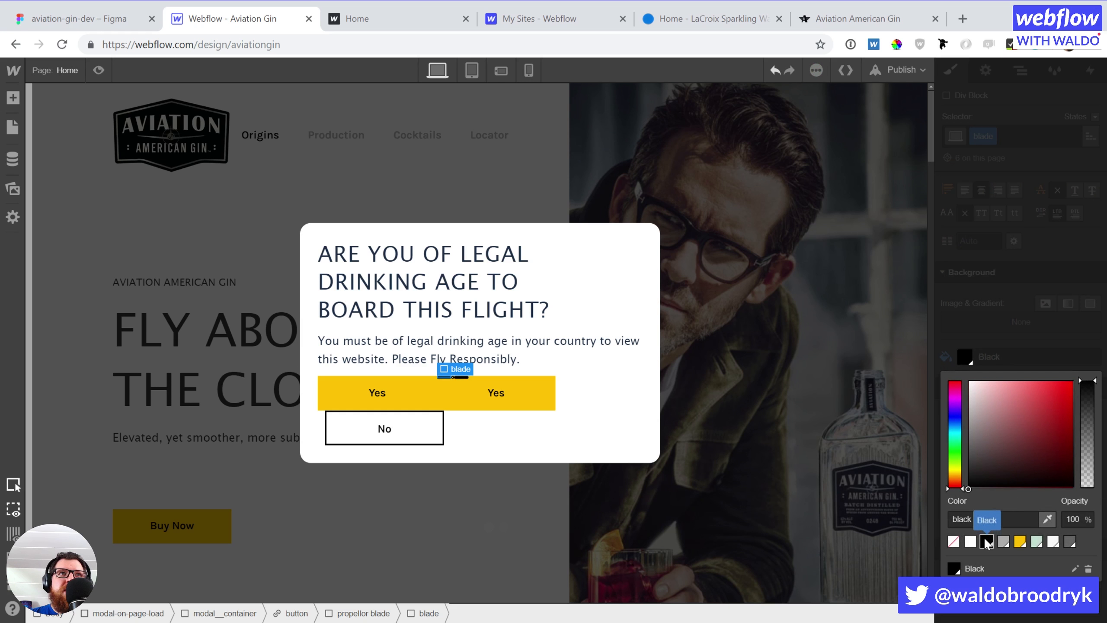
click(994, 341)
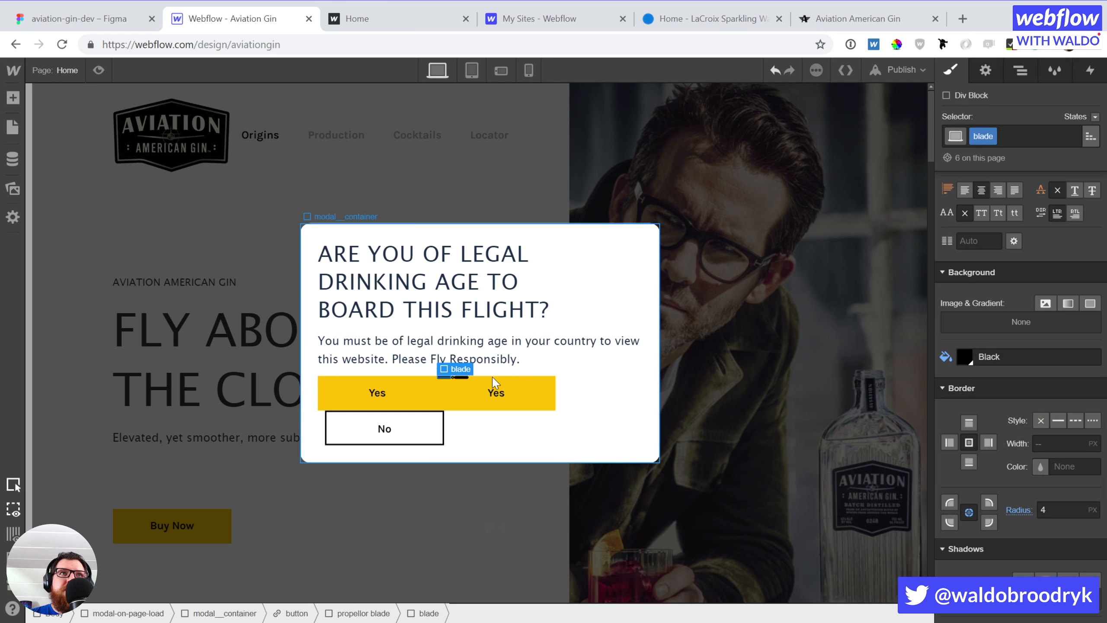
Set the propellor-point element's width to 5 px
click(451, 377)
scroll(1019, 390, down, 5)
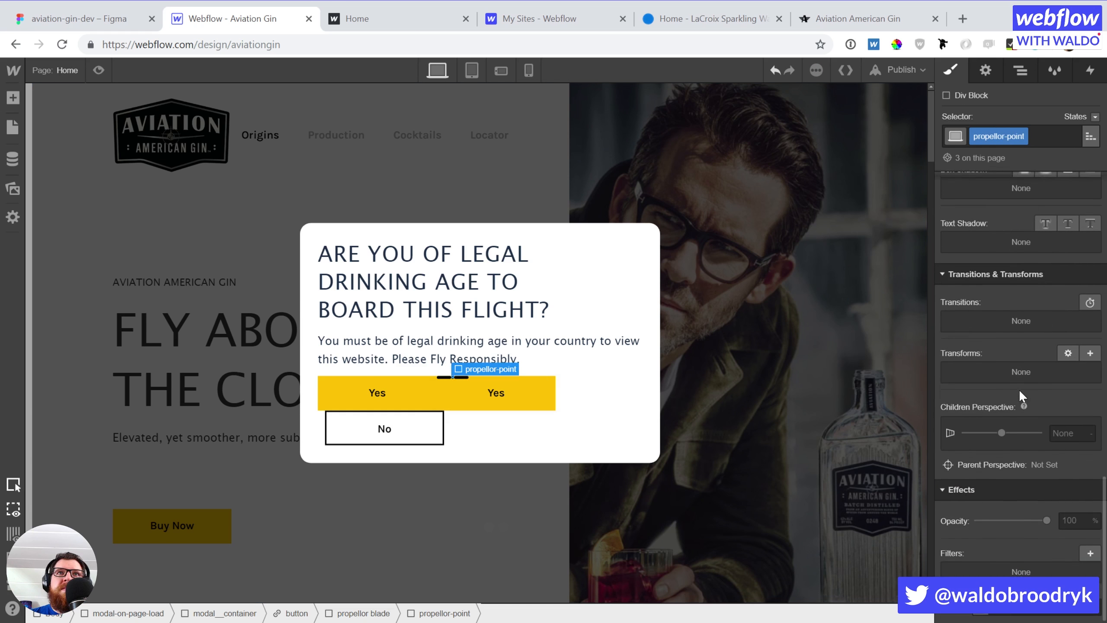
scroll(1018, 390, up, 5)
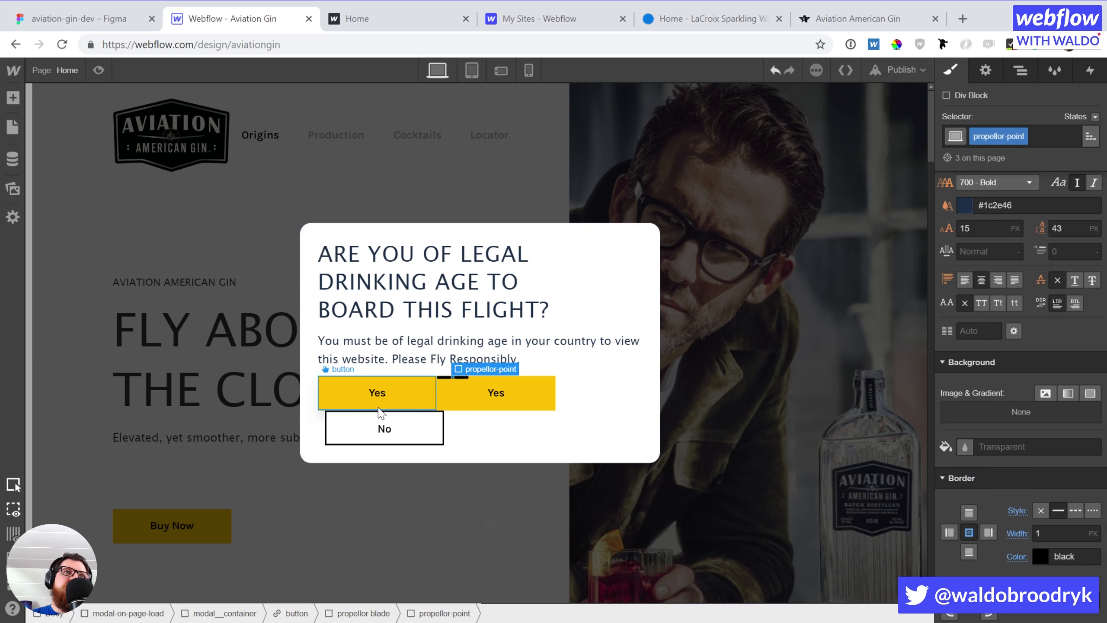
scroll(1009, 382, up, 5)
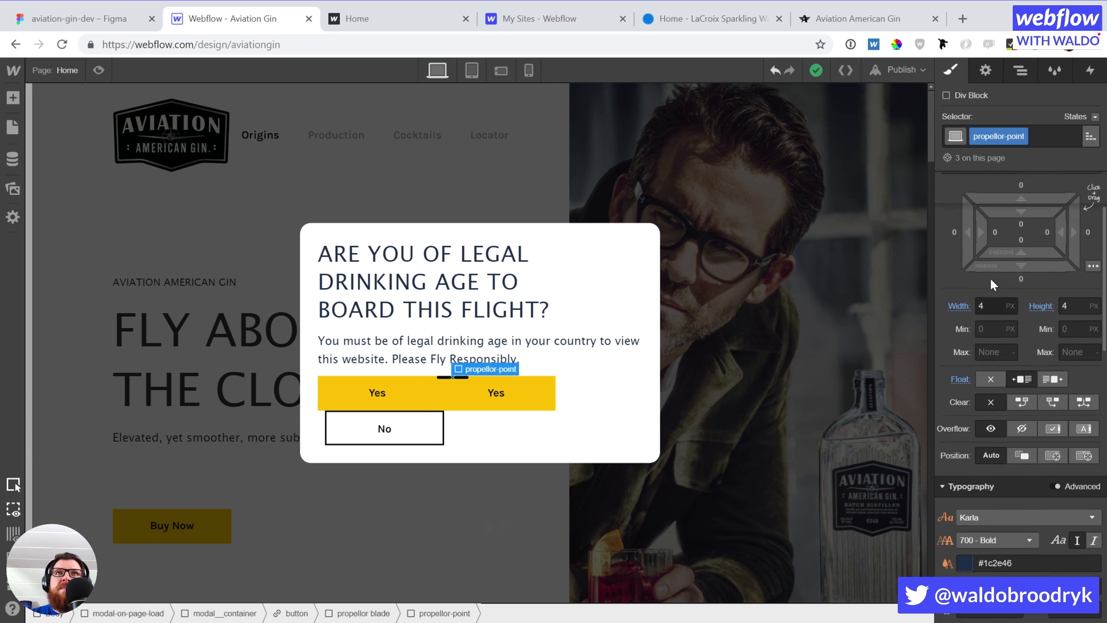
click(983, 309)
text(5)
key(Tab)
text(5)
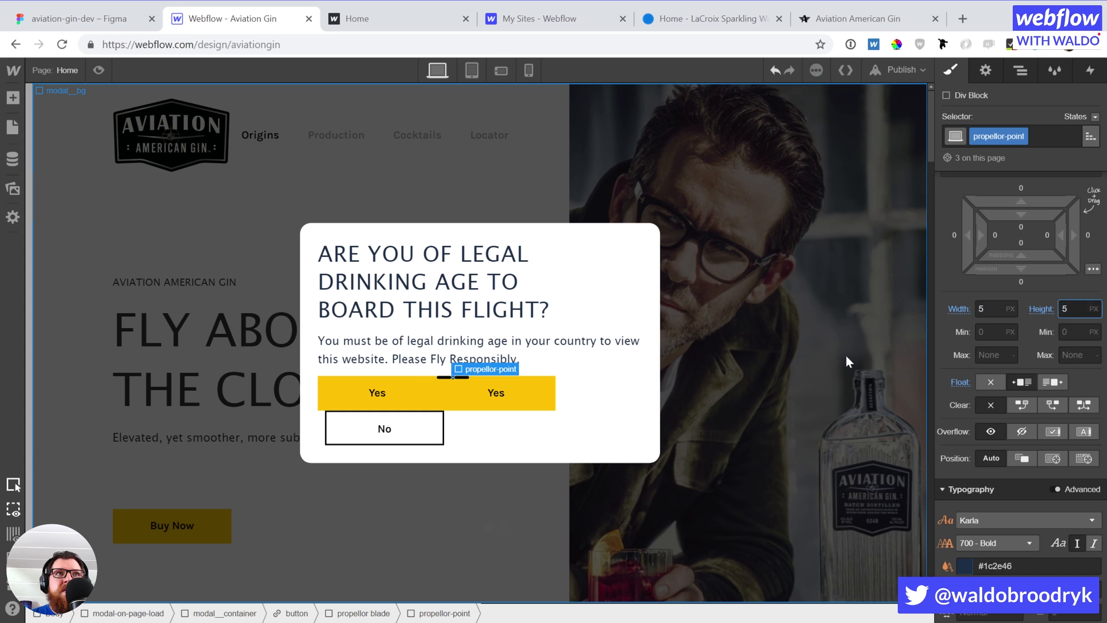
Set the blade's corner radius to 50% for fully rounded ends
click(453, 377)
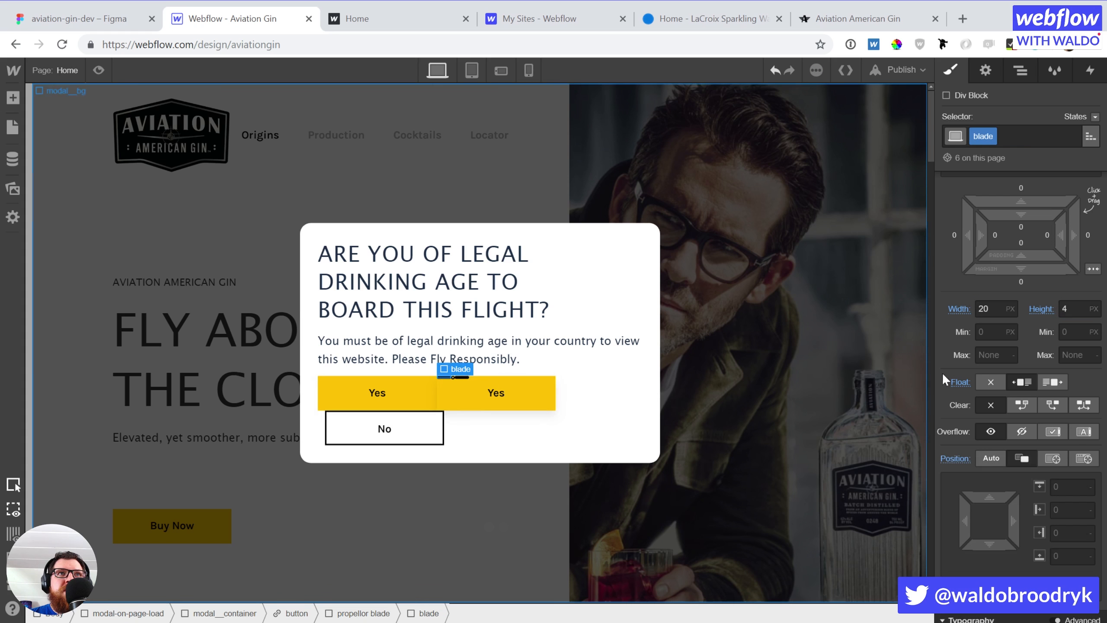
scroll(989, 397, down, 10)
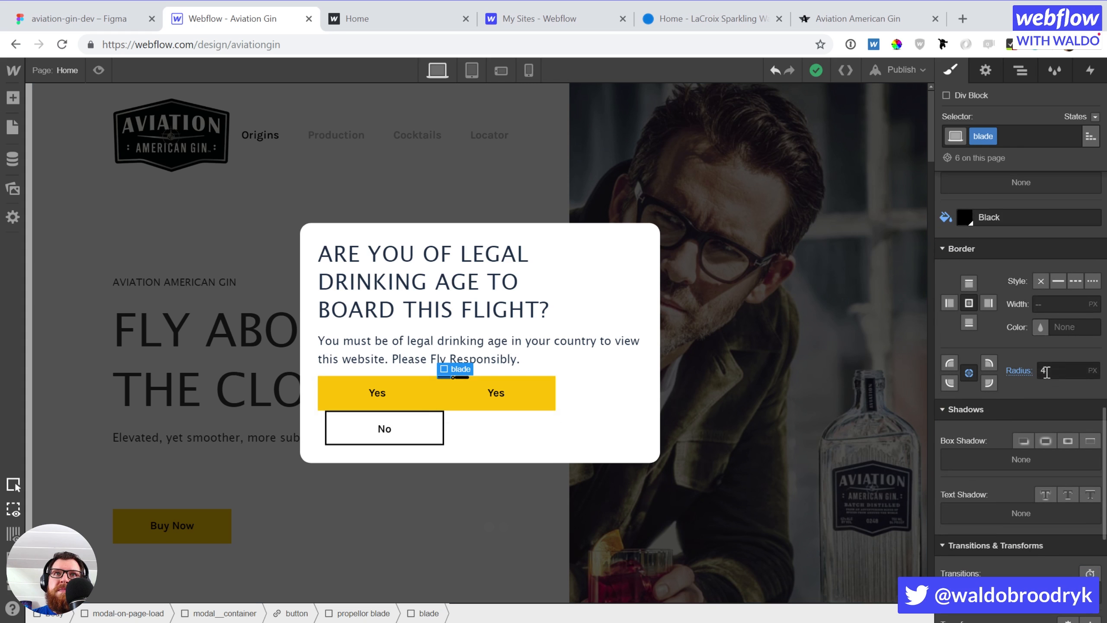
click(1046, 372)
text(50%)
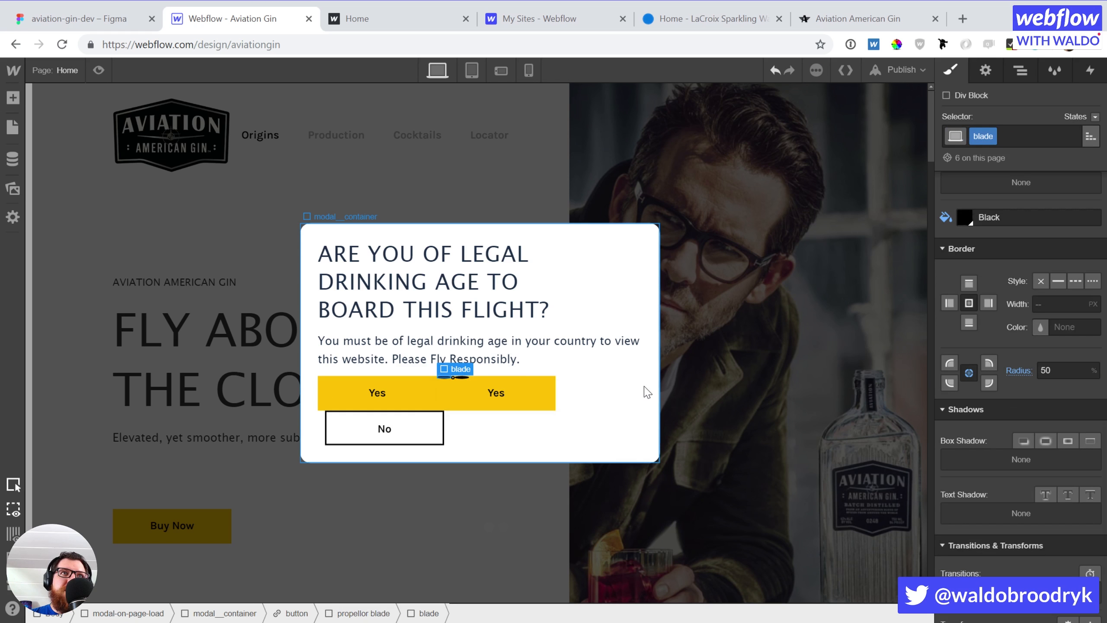
key(Up)
key(Up)
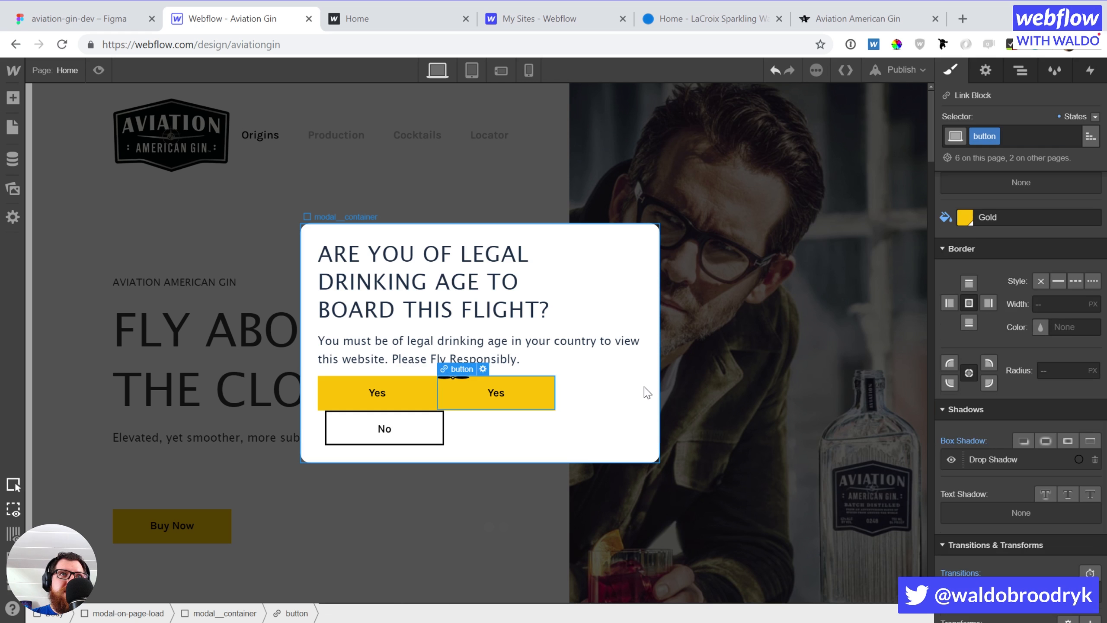
Add a Div Block inside the Yes button with class hold-loading-propellor
key(a)
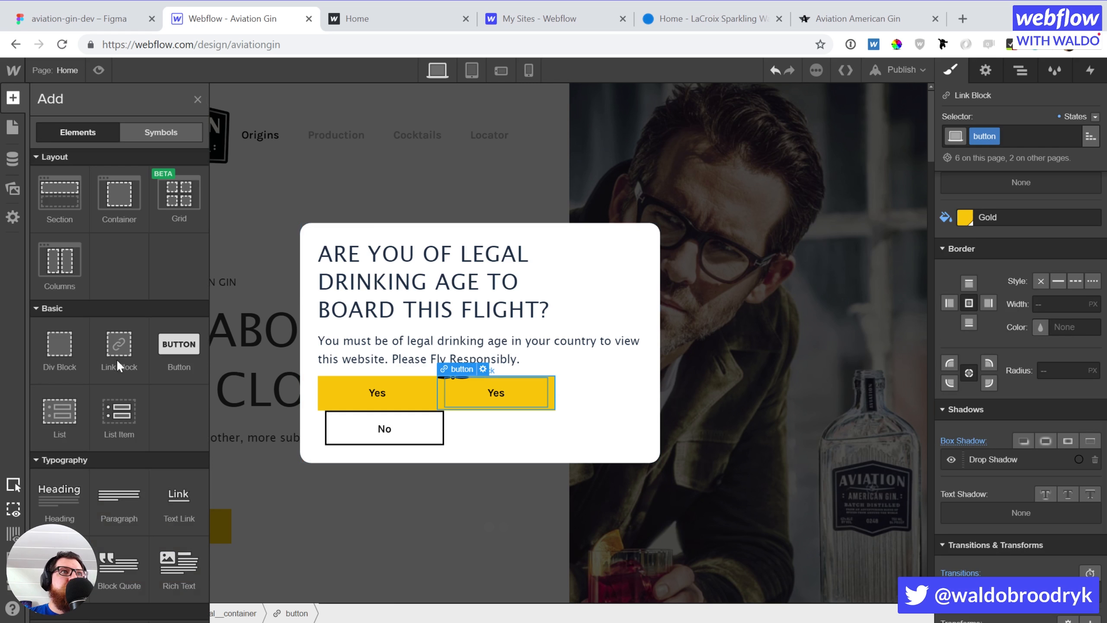
click(52, 353)
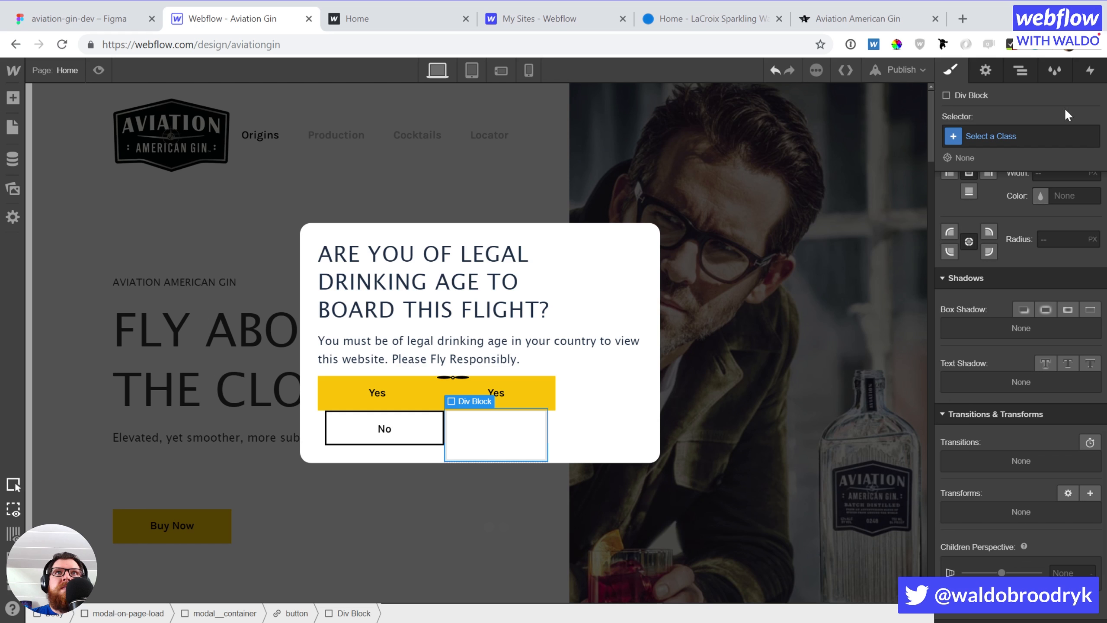
click(999, 137)
text(h)
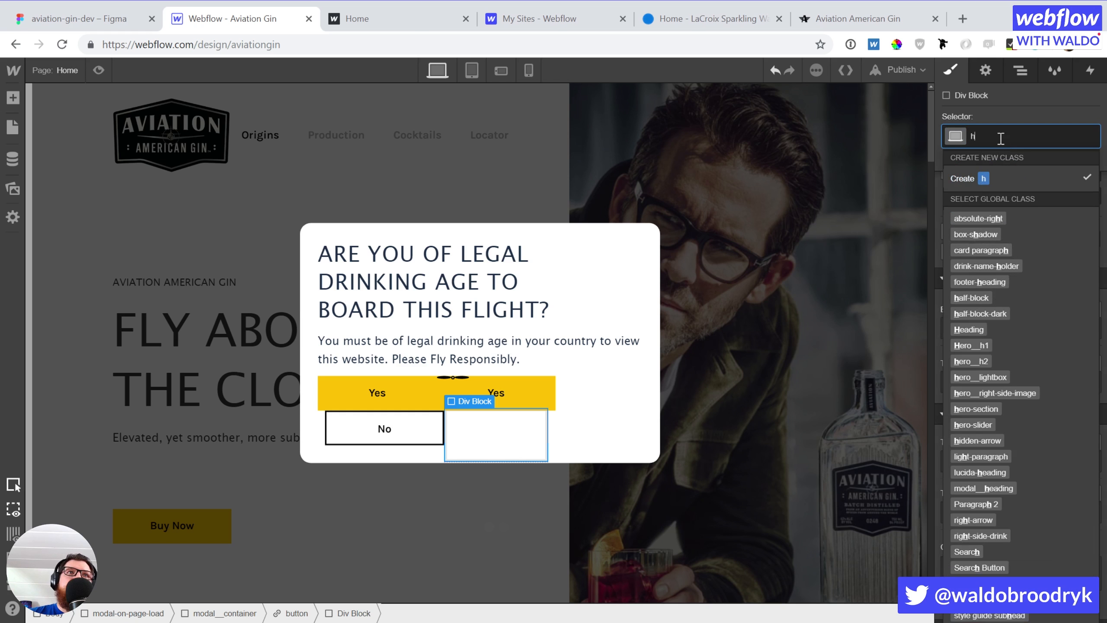
text(old-loading-pro)
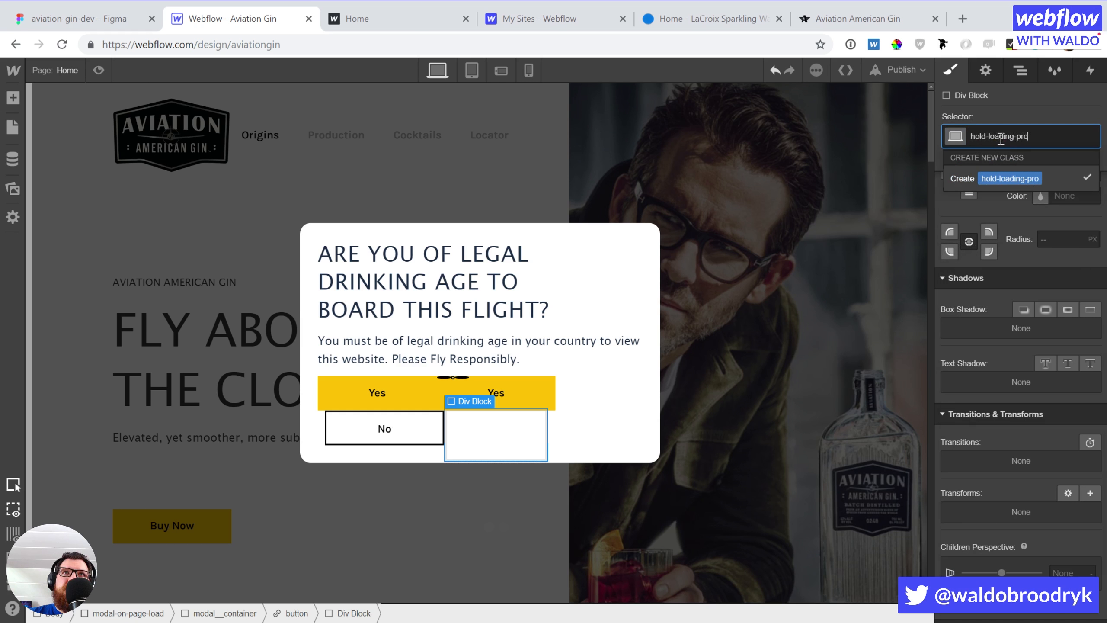
text(pellor)
key(Return)
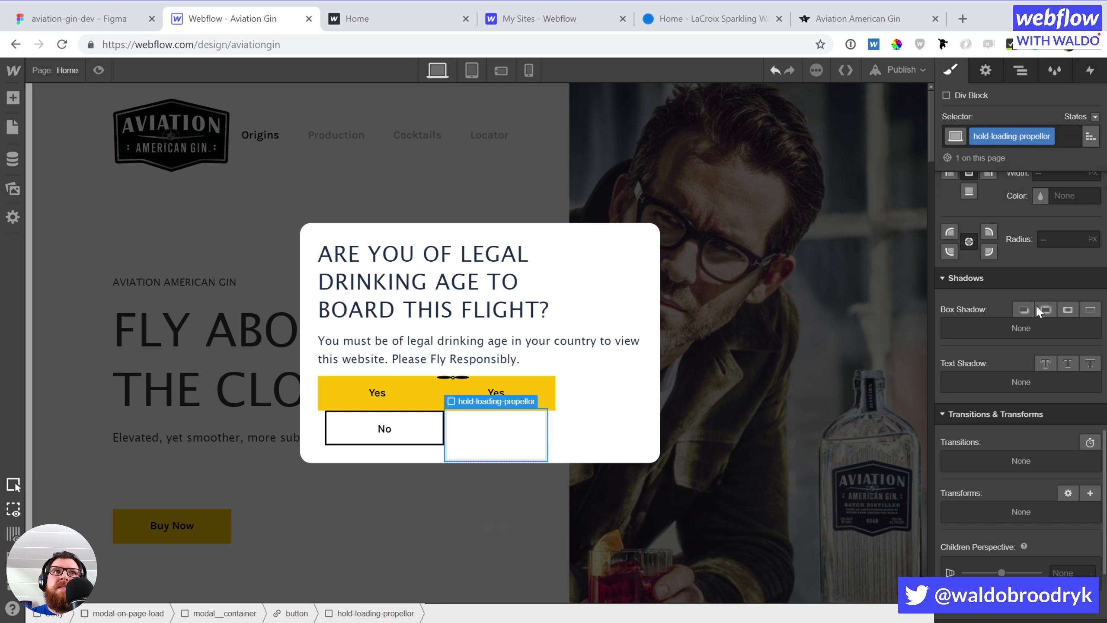
Size the div to 48 × 48 px, position it absolute, pinned top-left
scroll(1036, 309, up, 15)
click(986, 376)
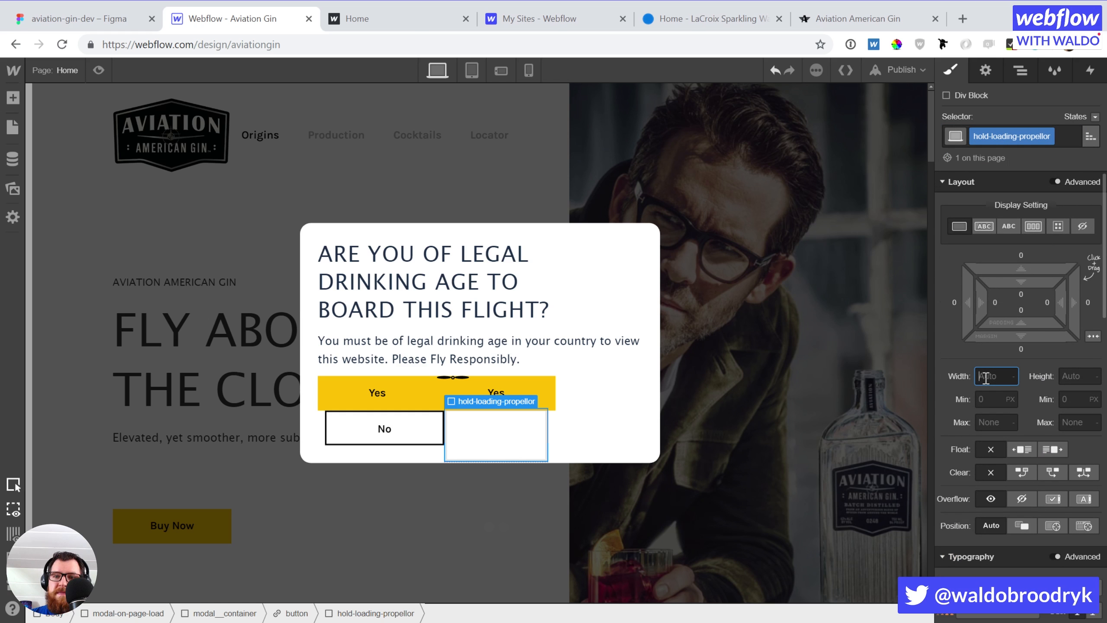
text(48)
key(Tab)
text(48)
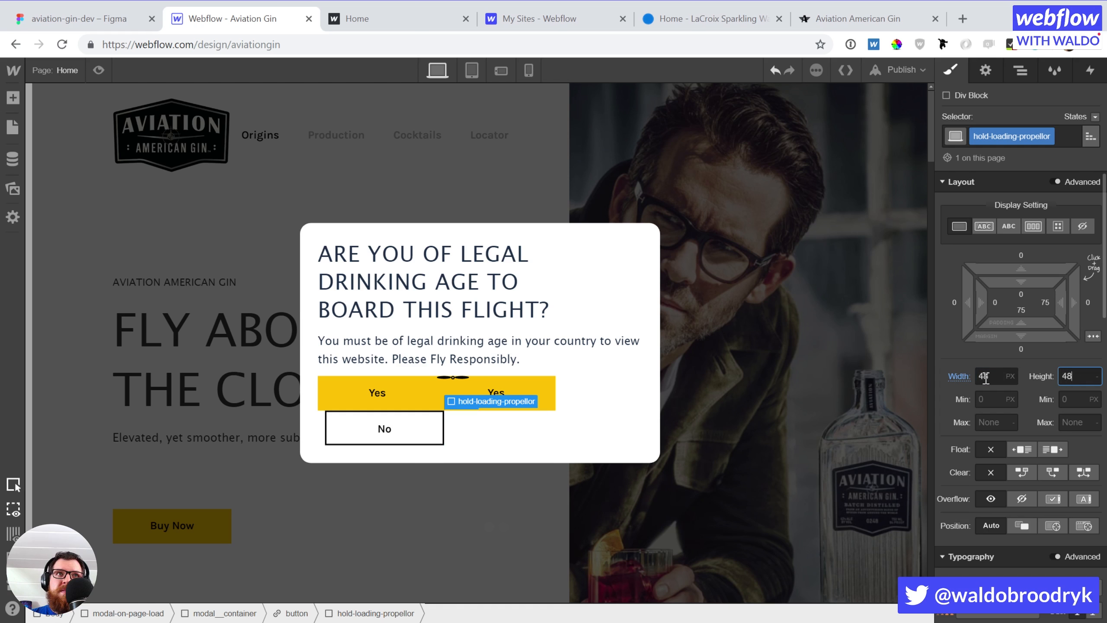
key(Return)
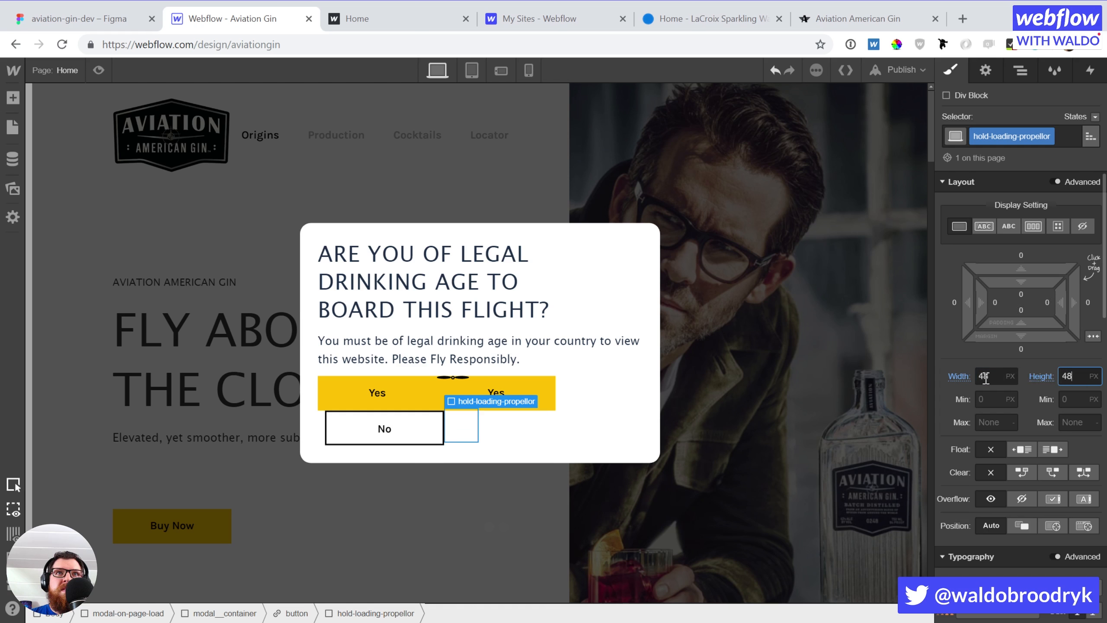
click(1051, 529)
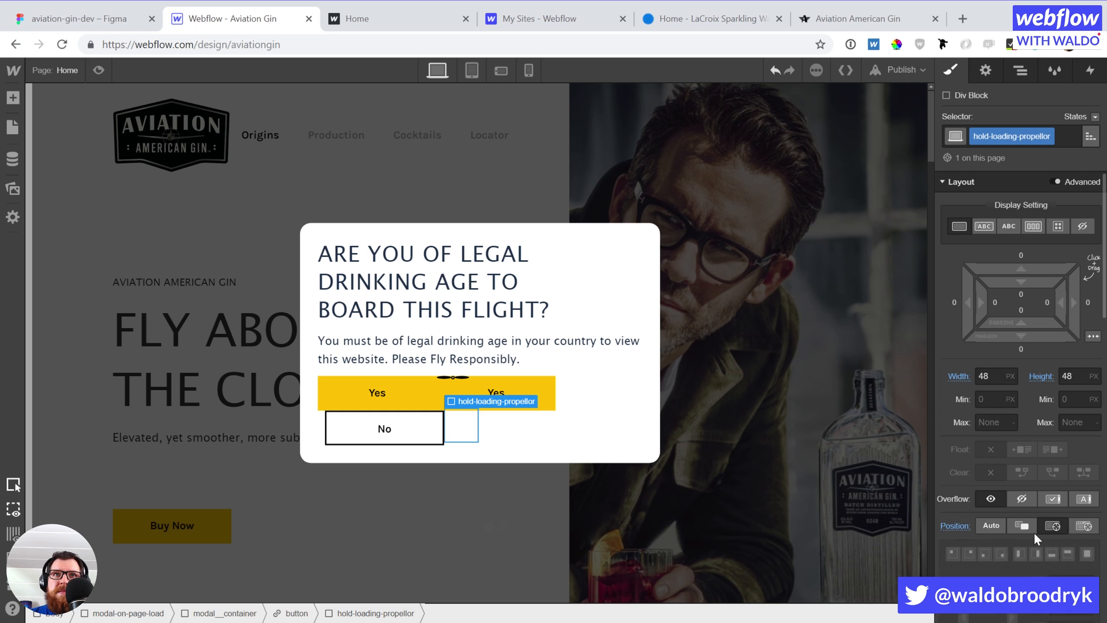
click(952, 553)
In the Navigator, move the propellor blade group into hold-loading-propellor
key(z)
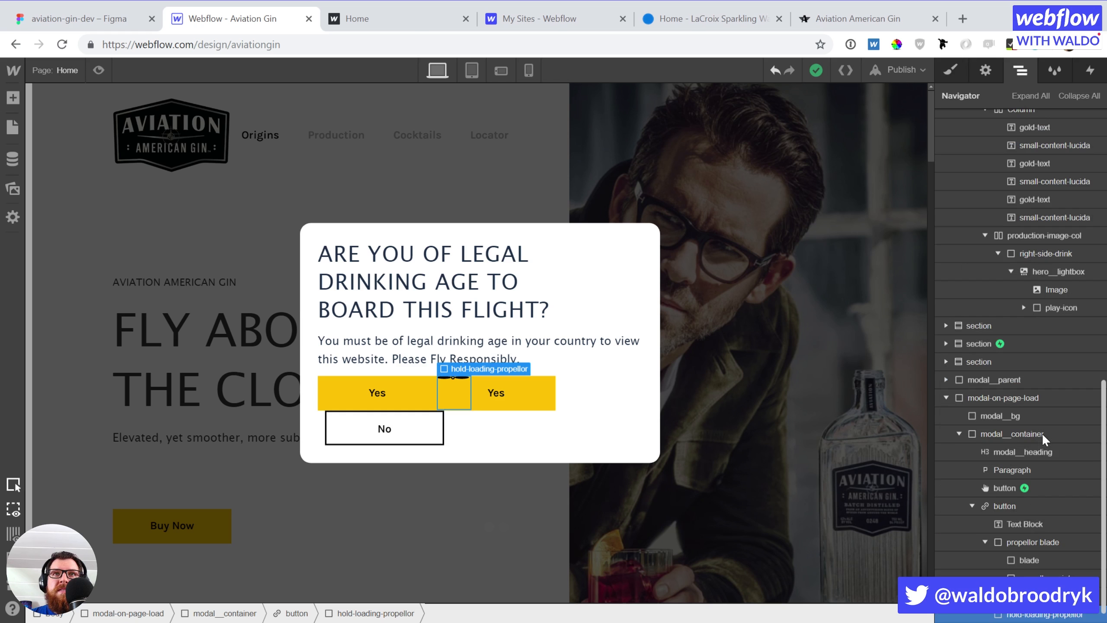
click(1013, 548)
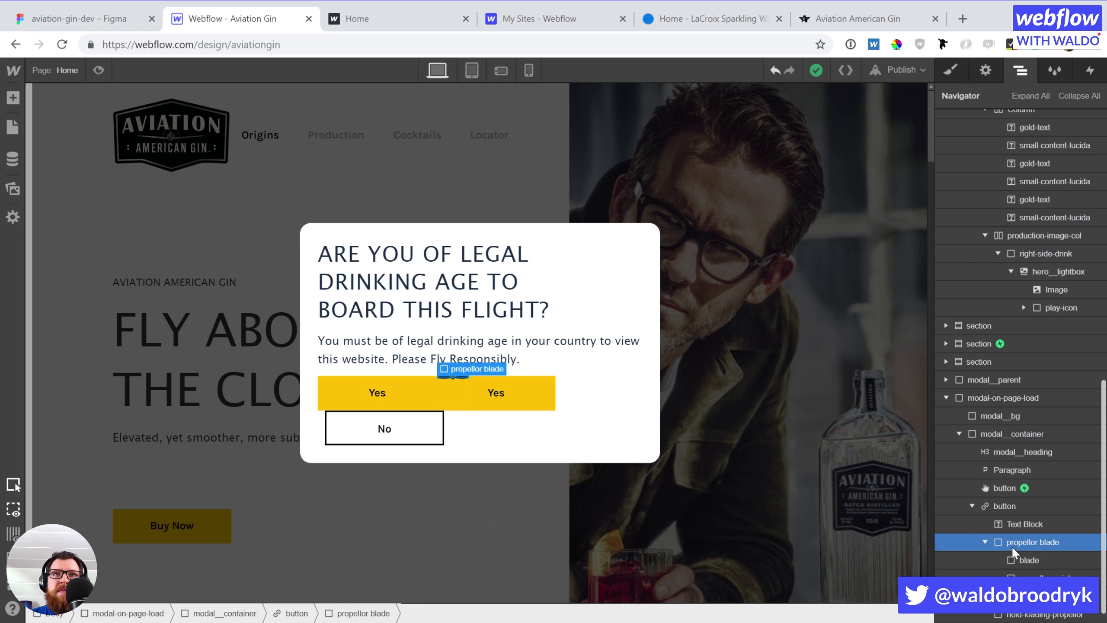
drag(1013, 549, 1017, 596)
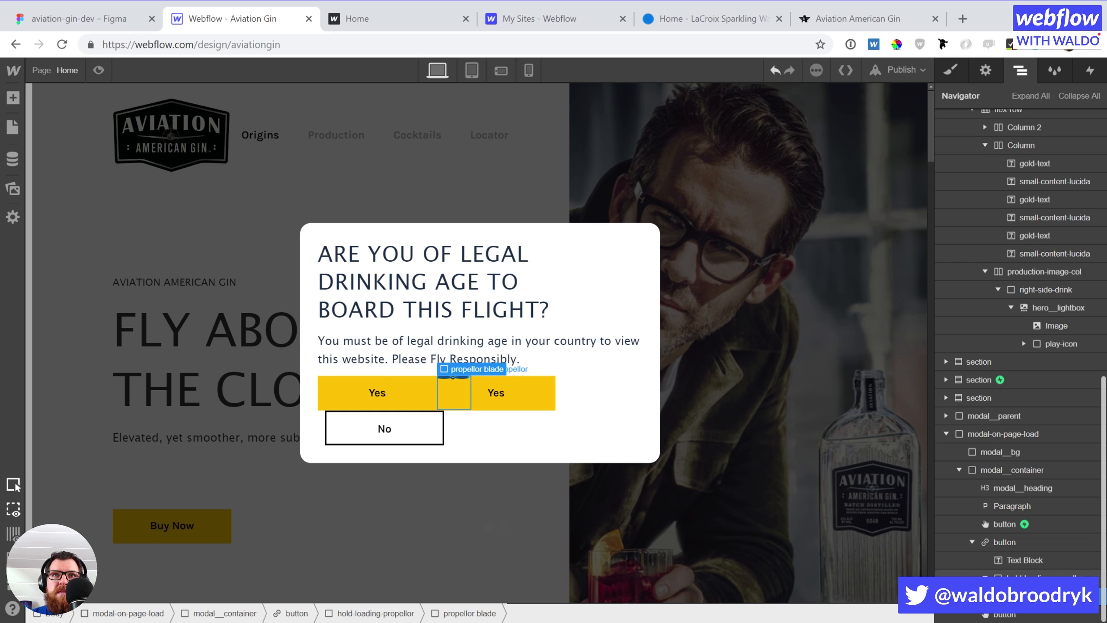
click(1022, 579)
Make hold-loading-propellor a flex container centred on both axes
key(s)
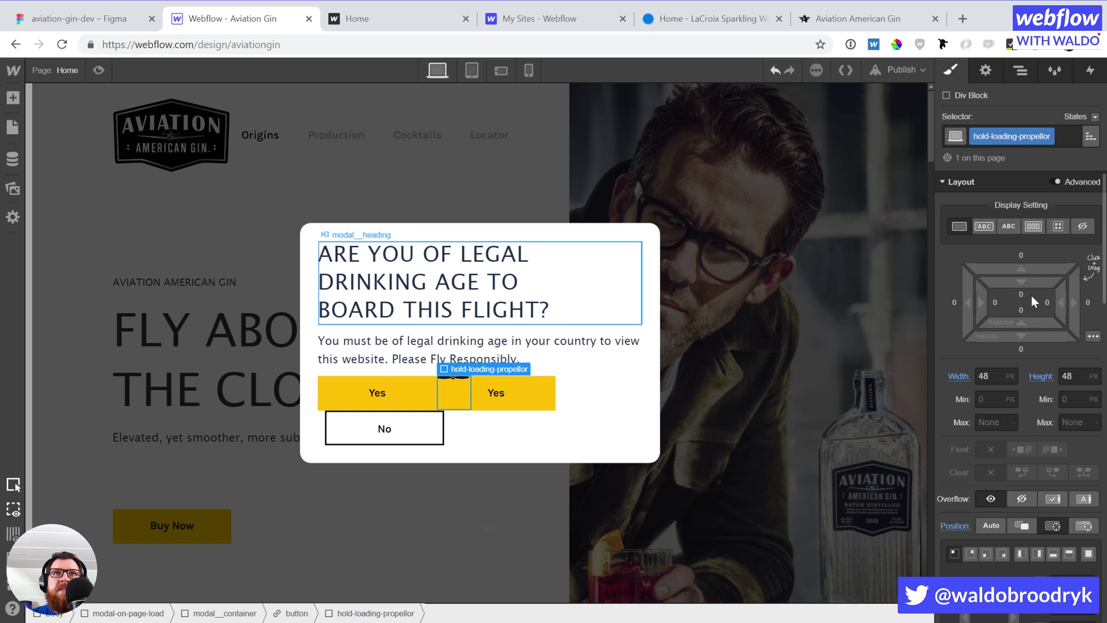
click(1031, 227)
click(986, 290)
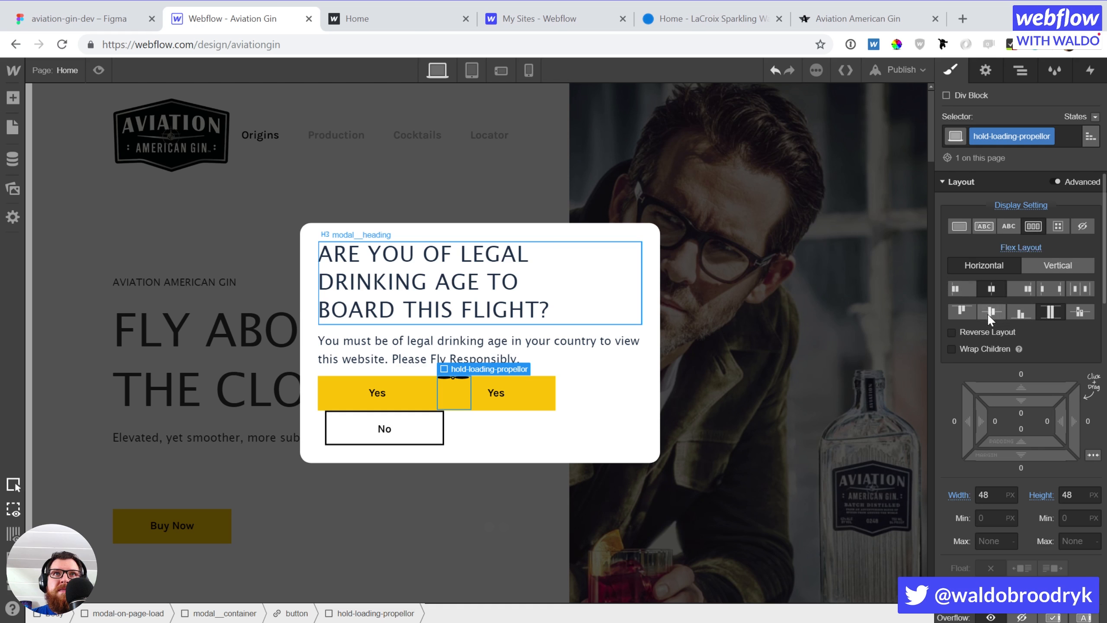
click(987, 312)
Set the propellor blade to relative position and duplicate it
key(Down)
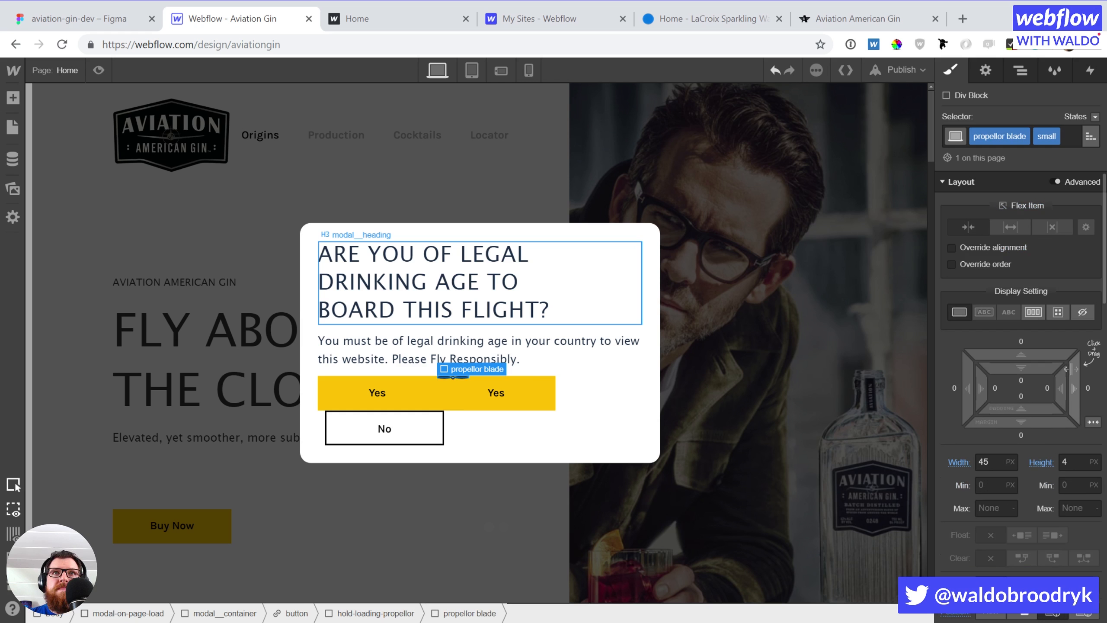
scroll(1015, 438, down, 2)
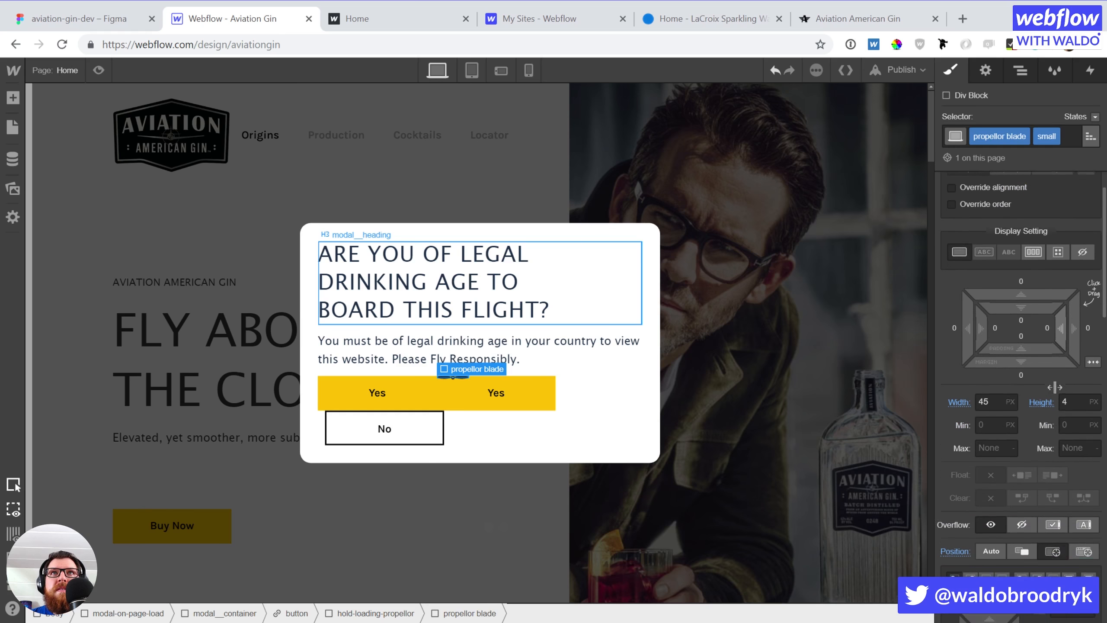
click(1020, 538)
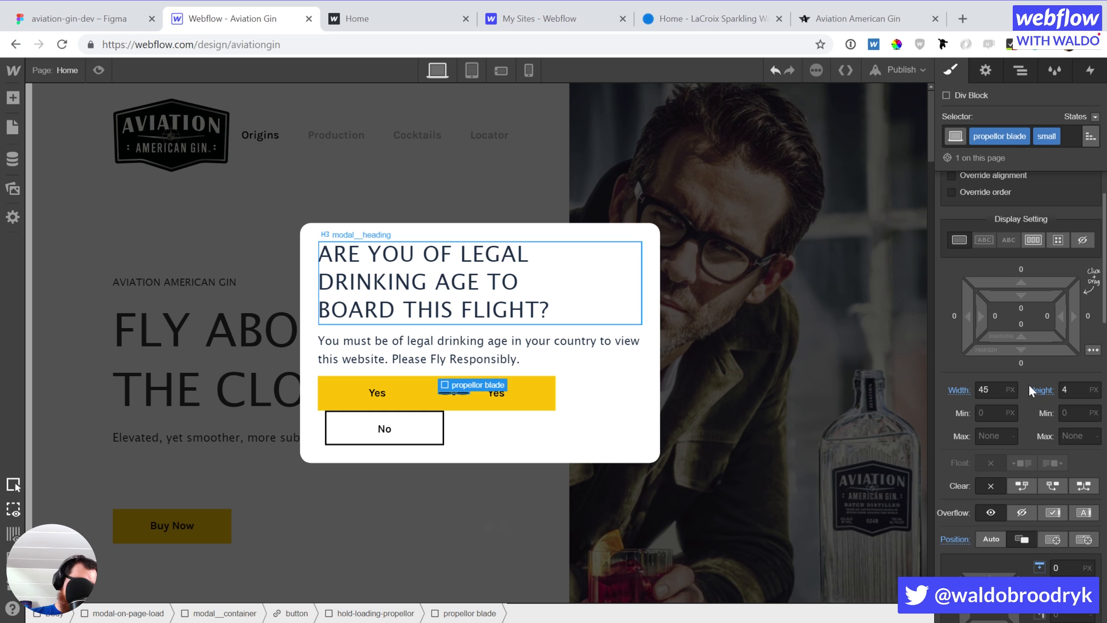
key(ctrl+v)
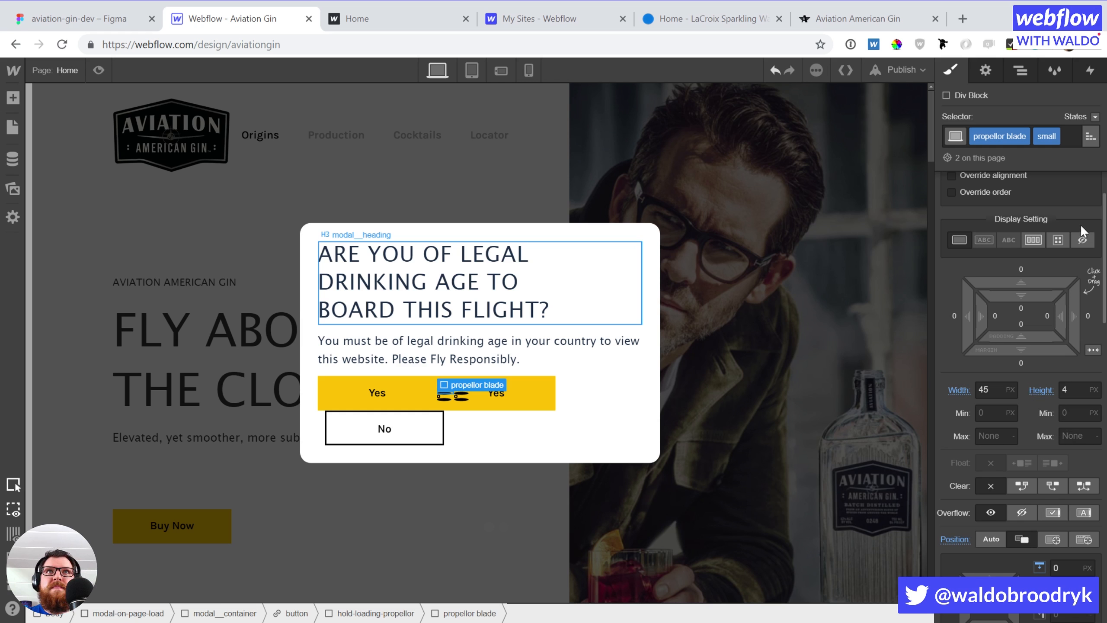
key(ctrl+z)
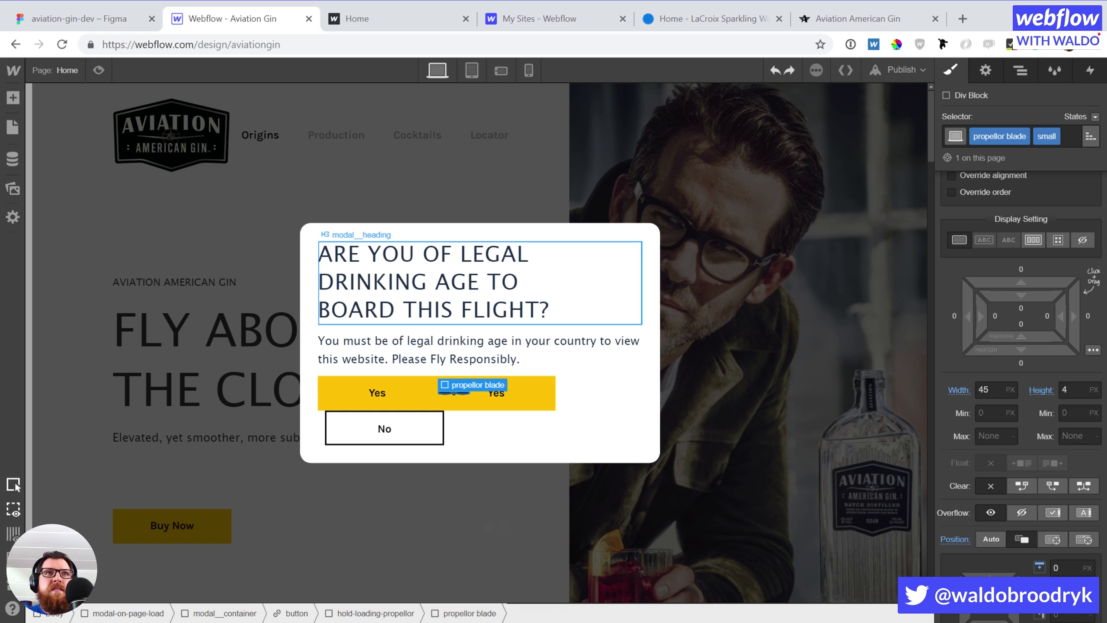
key(ctrl+shift+z)
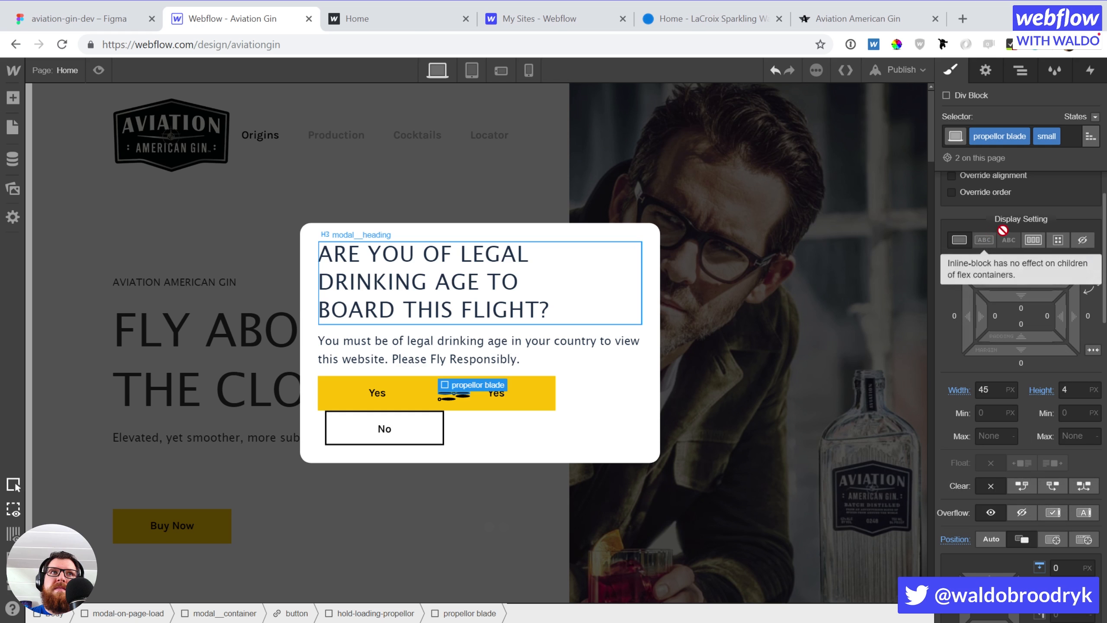
key(z)
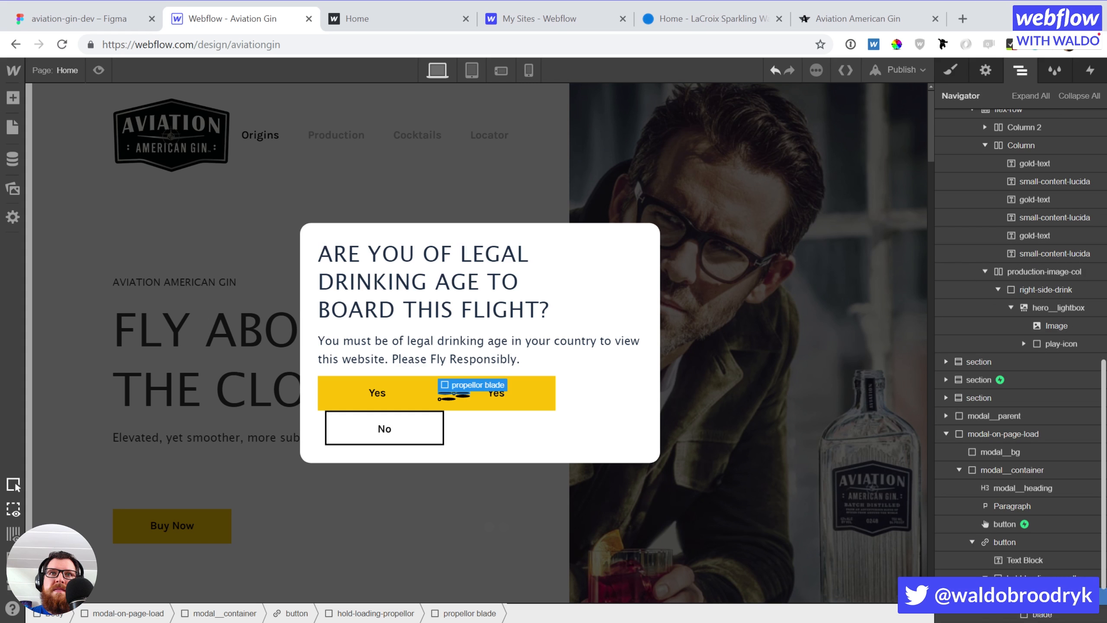
Set the hold-loading-propellor container to stack its contents vertically
scroll(1072, 519, down, 2)
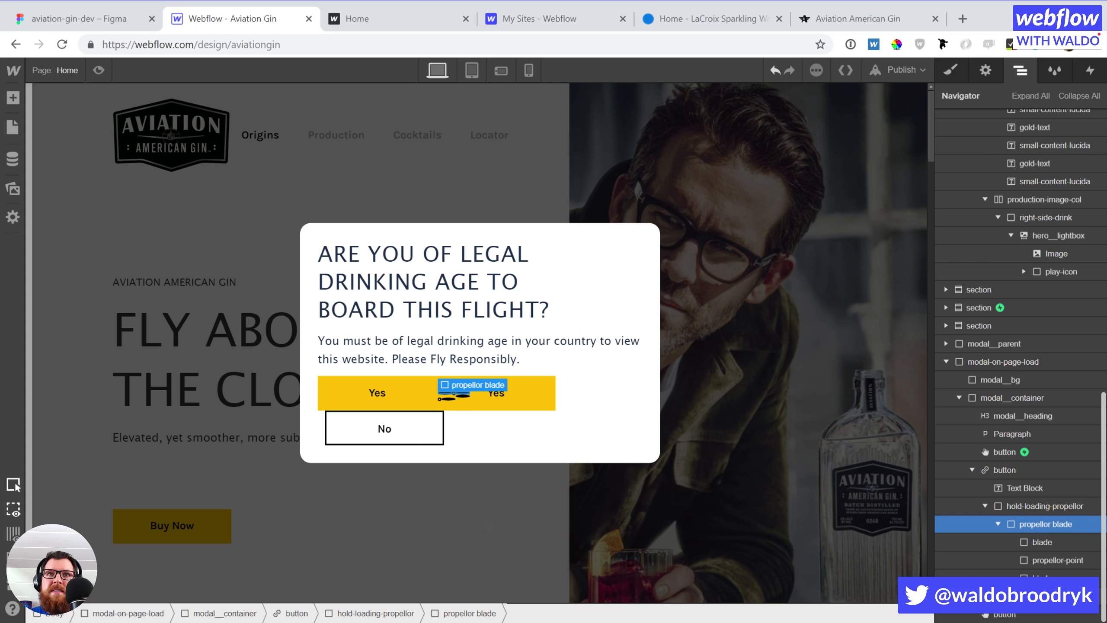
click(1042, 593)
click(1037, 524)
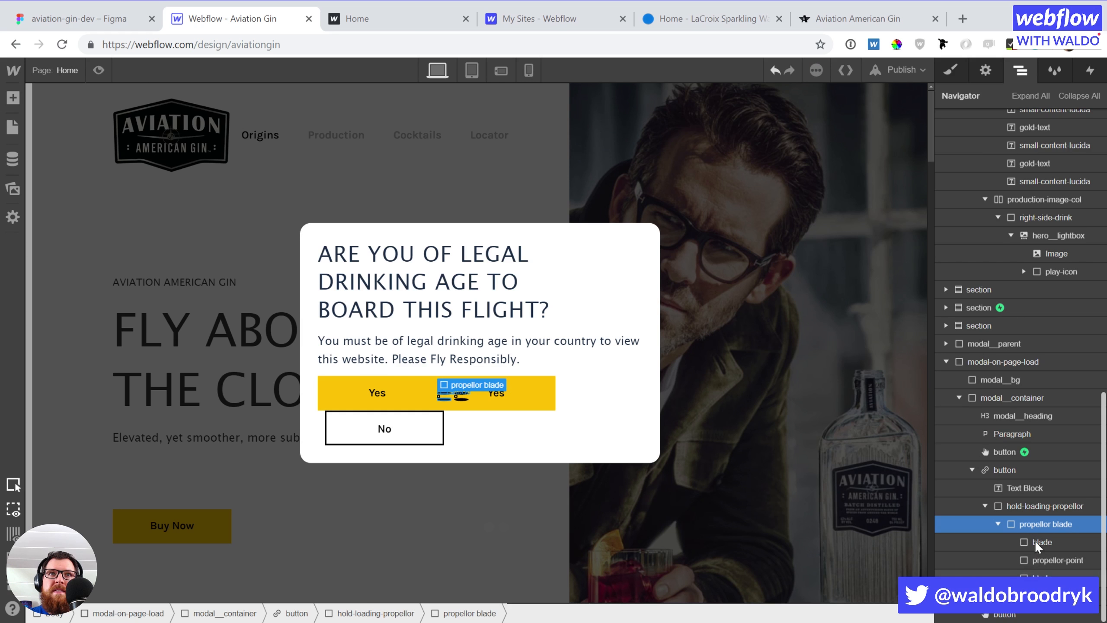
click(1032, 504)
key(s)
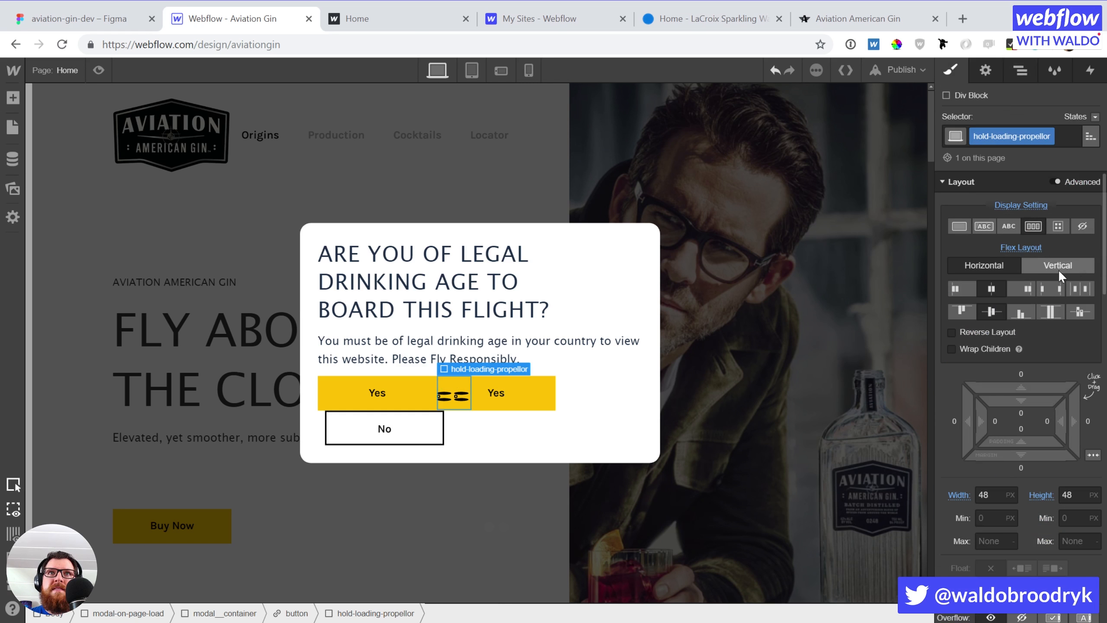
click(1059, 265)
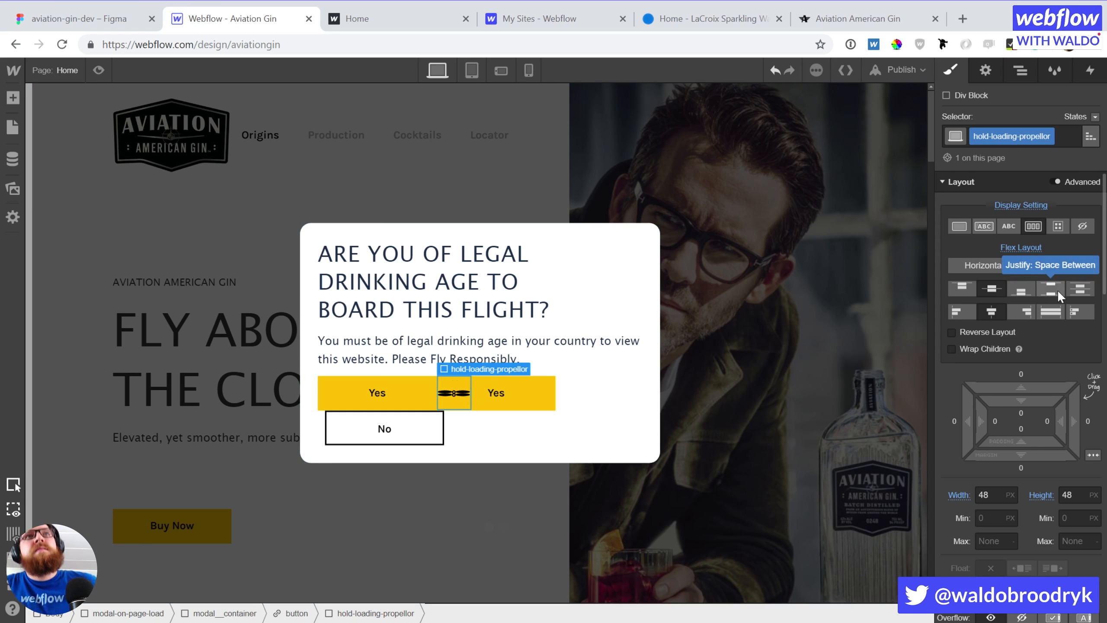
scroll(1020, 343, down, 2)
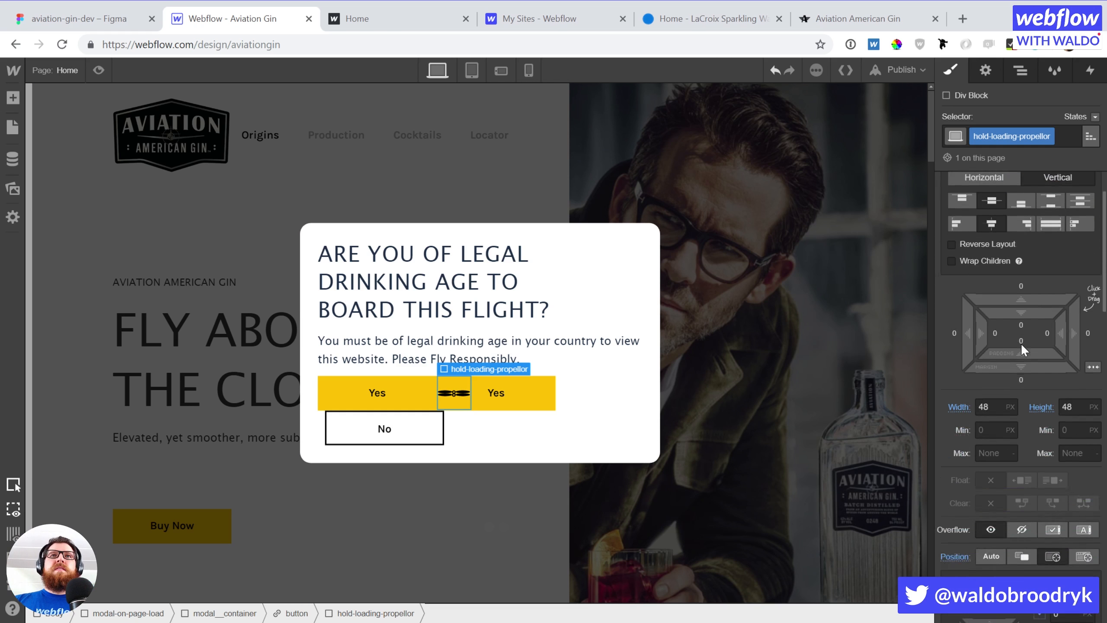
scroll(1021, 343, down, 4)
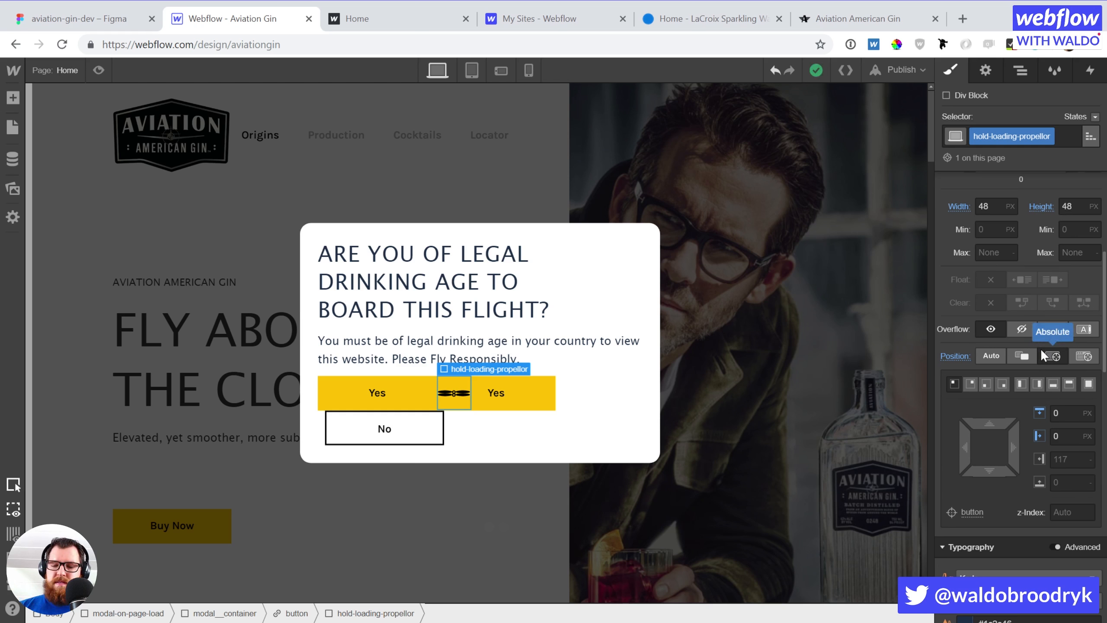
Make the propellor blade absolute, full-width, with its top offset removed
key(Down)
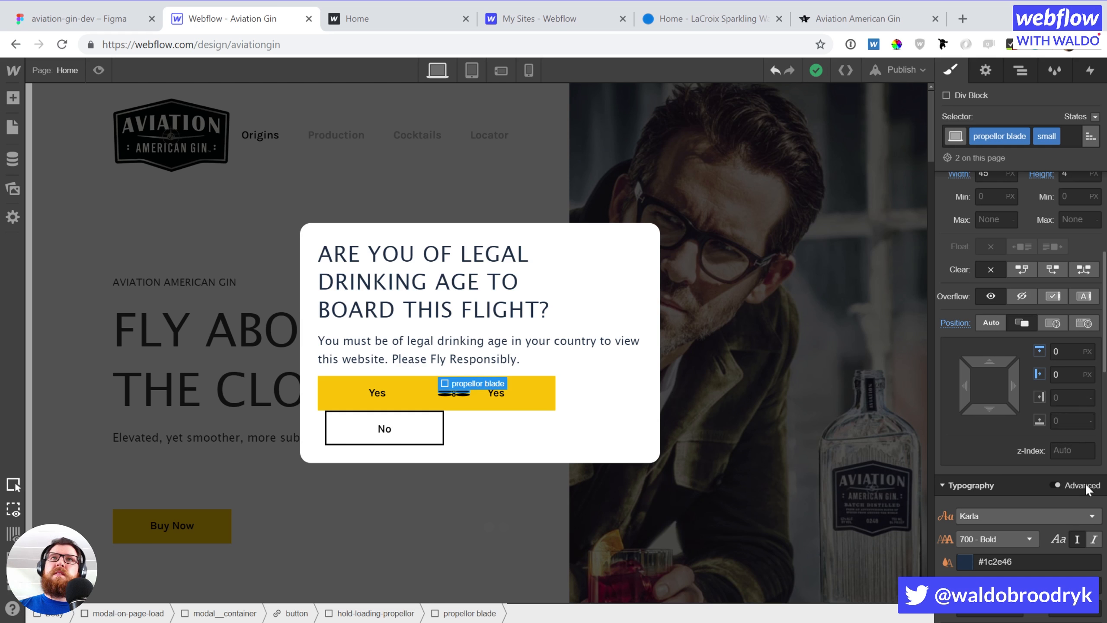
click(1052, 323)
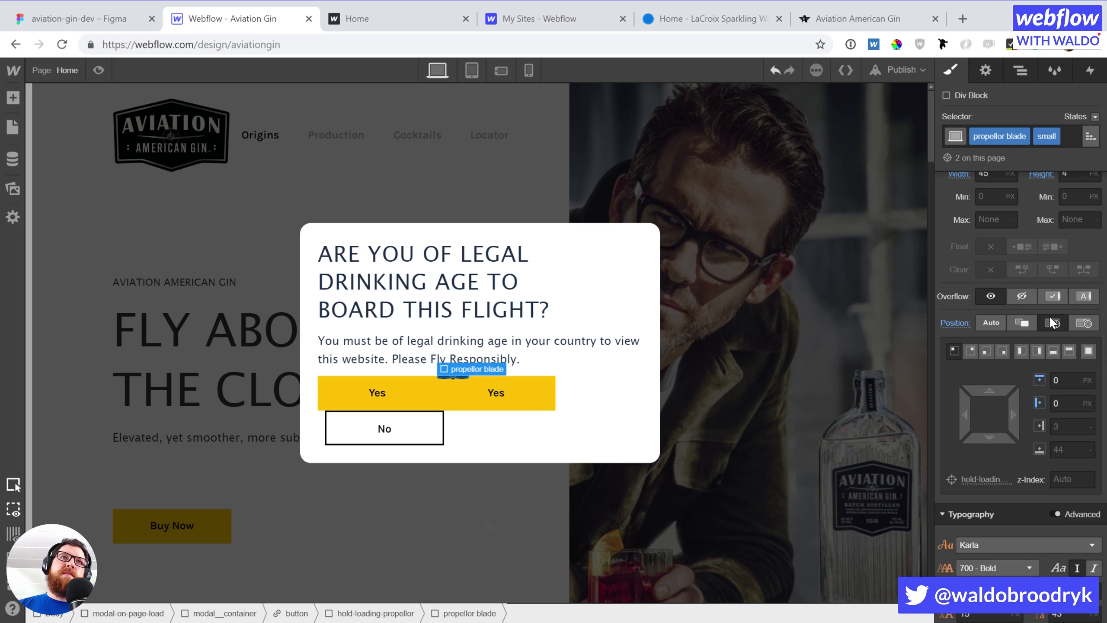
click(1067, 351)
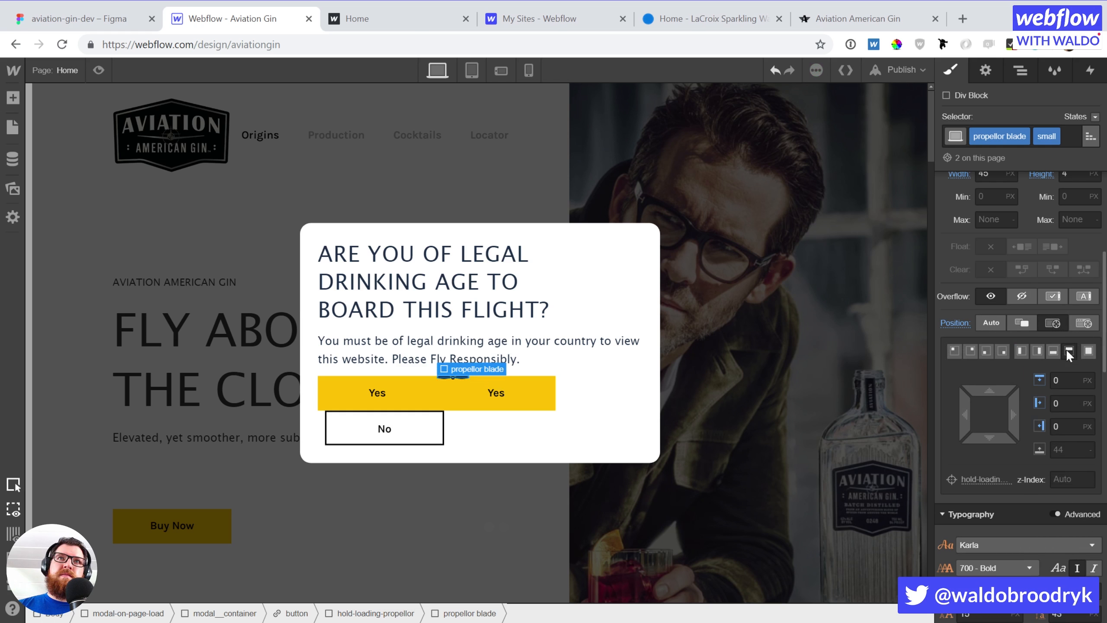
click(1041, 378)
click(1051, 402)
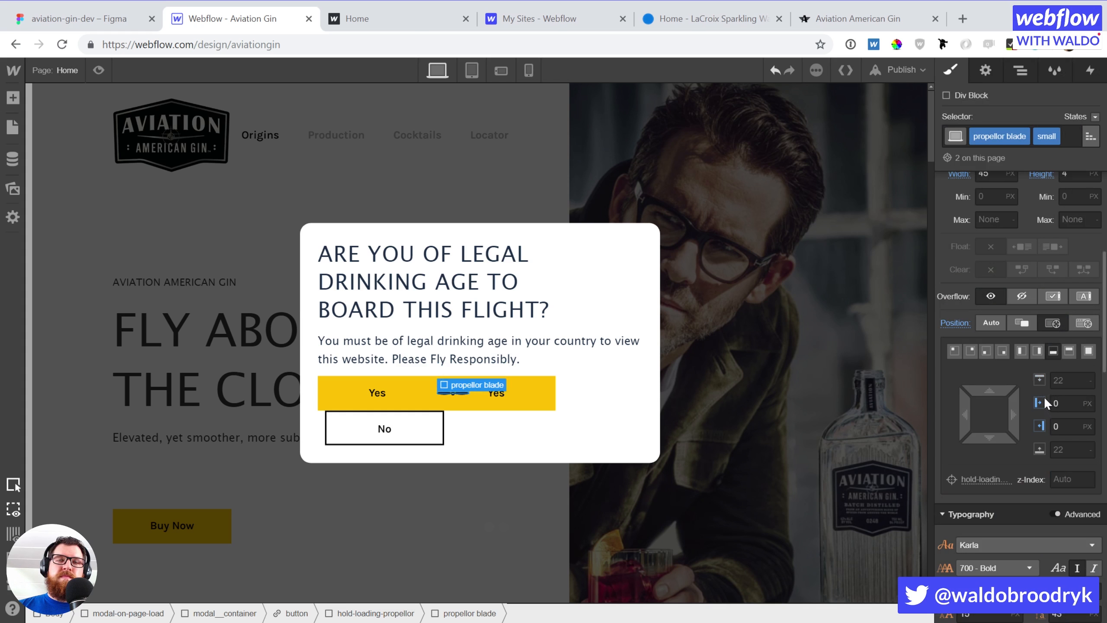
click(449, 394)
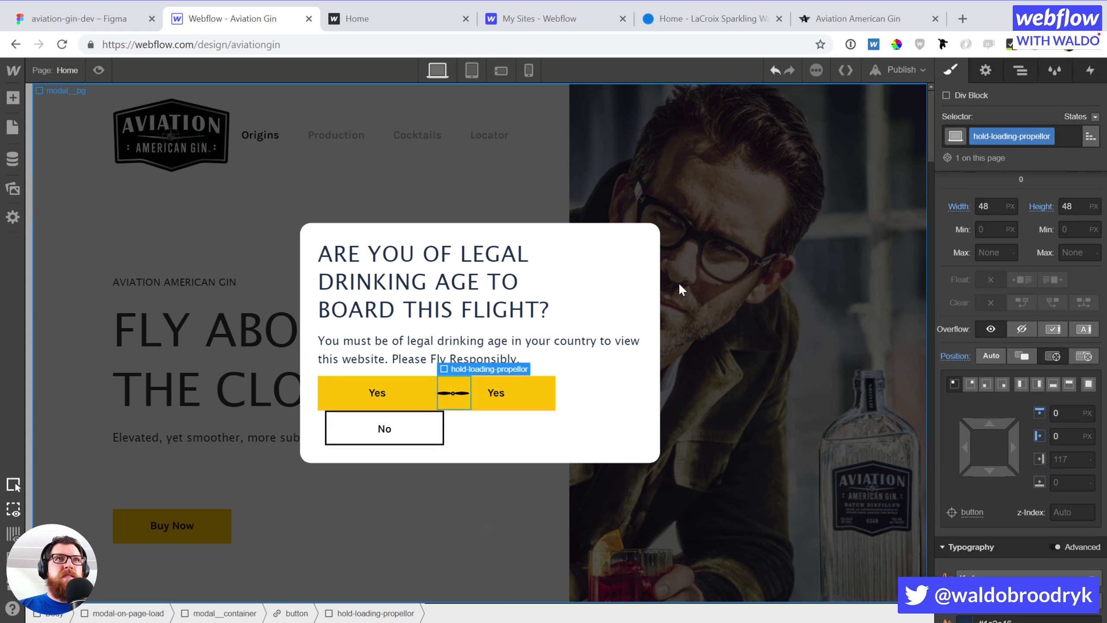
click(414, 393)
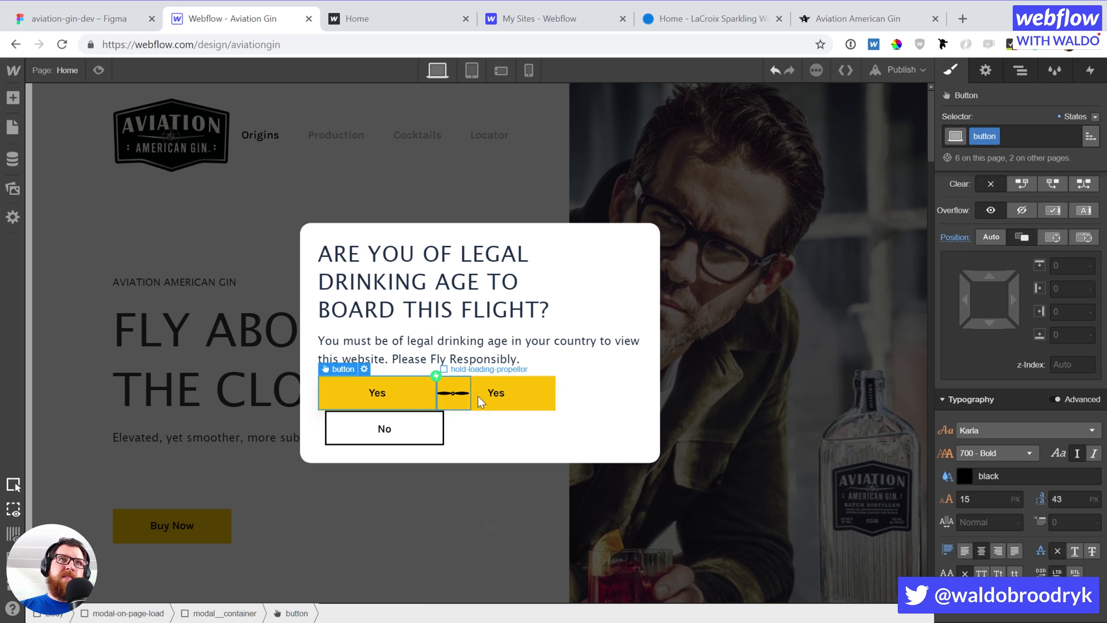
Give the propeller Yes button a Mouse Click trigger starting 'Hide home page modal'
click(552, 403)
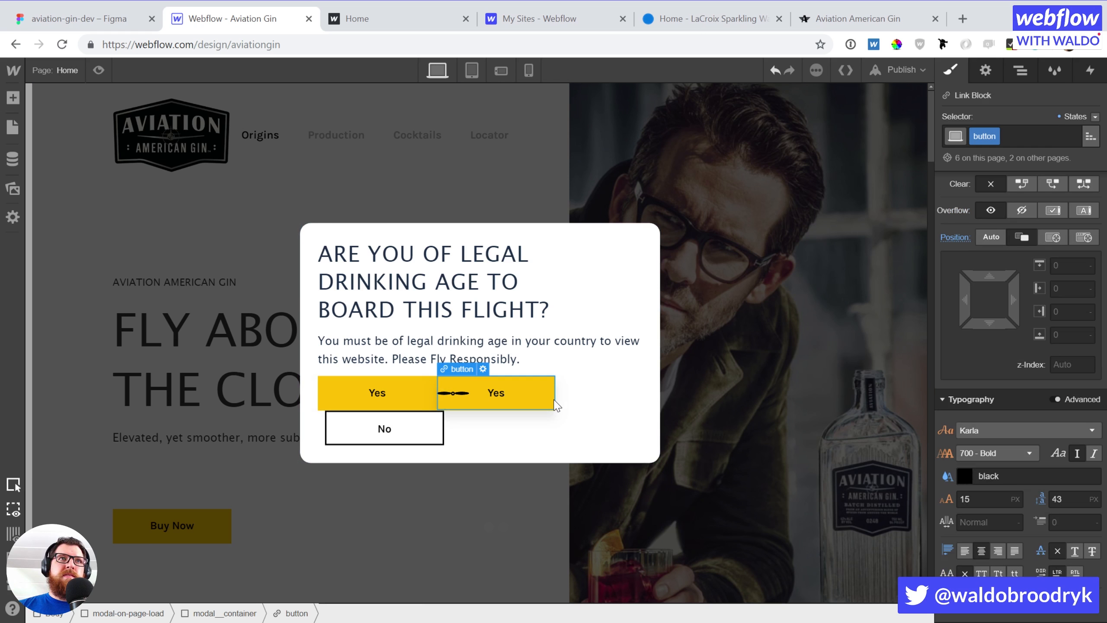
click(1089, 69)
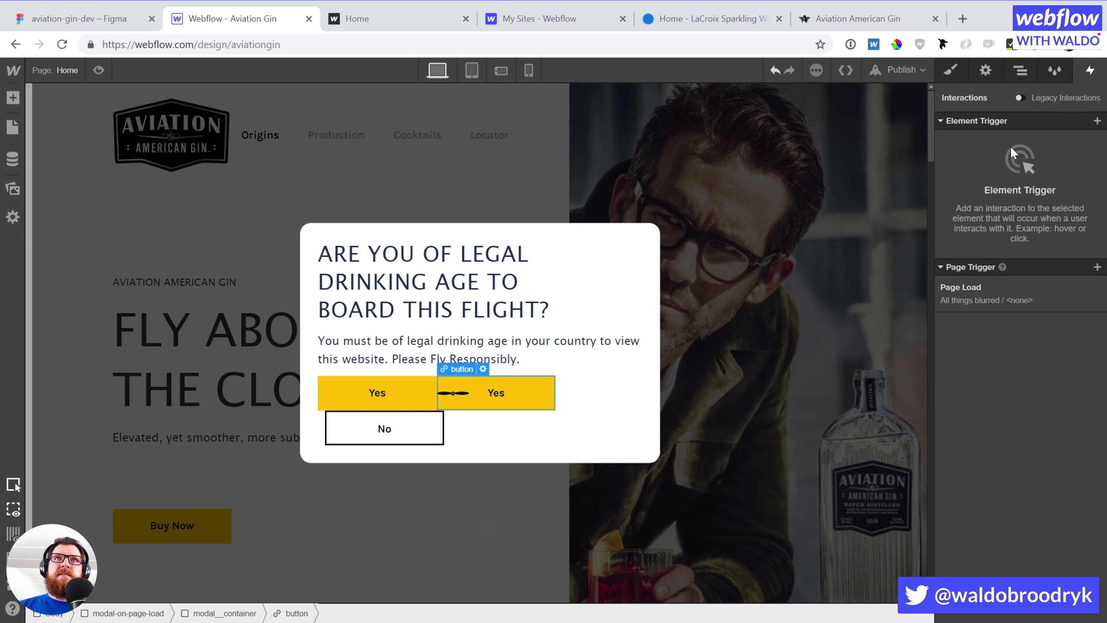
click(1096, 121)
click(1014, 144)
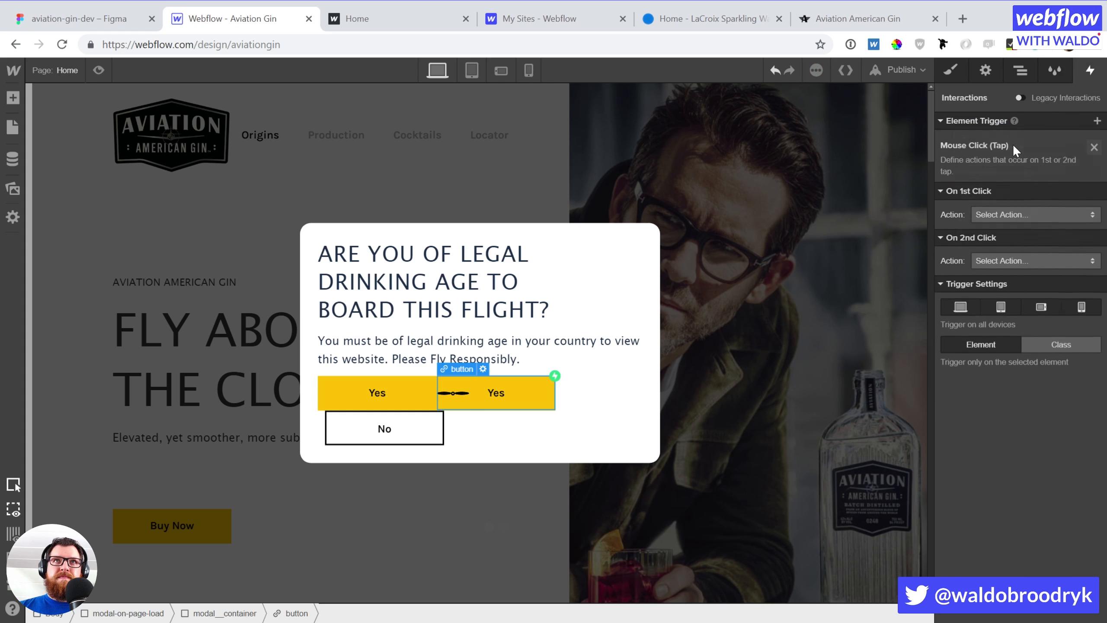
click(998, 198)
click(998, 225)
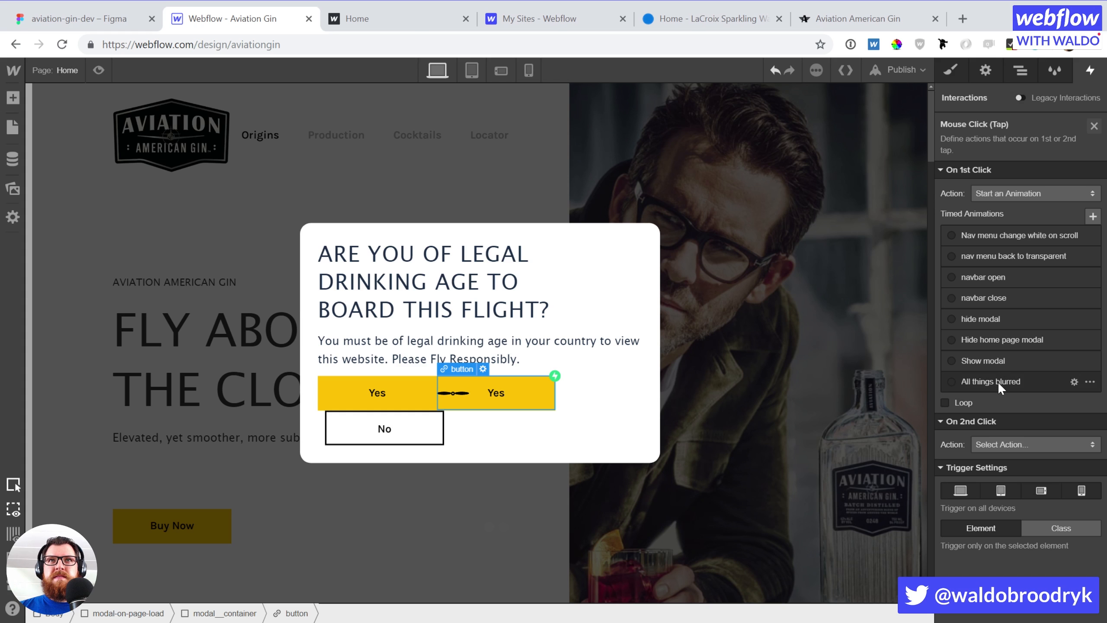
click(996, 343)
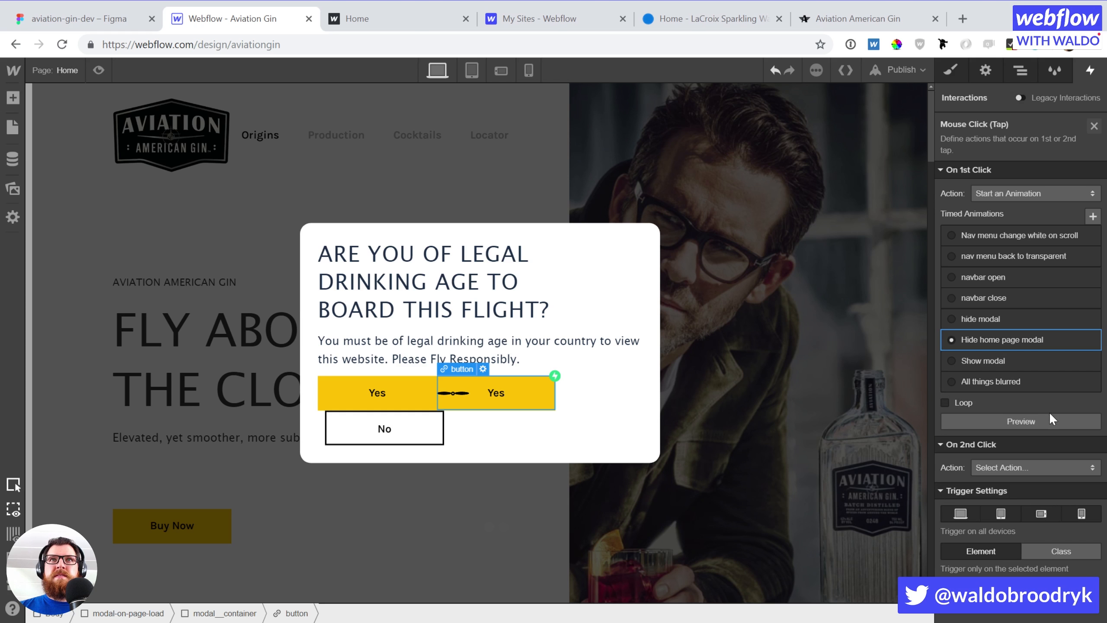
click(429, 400)
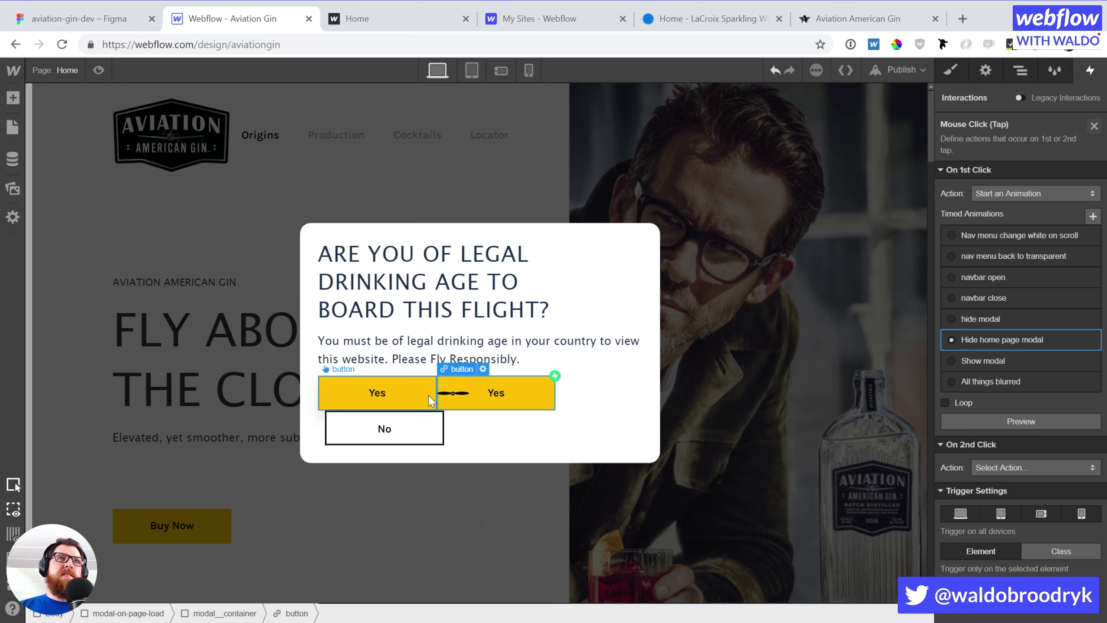
Delete the old plain Yes button and give the propeller holder a left margin
key(Delete)
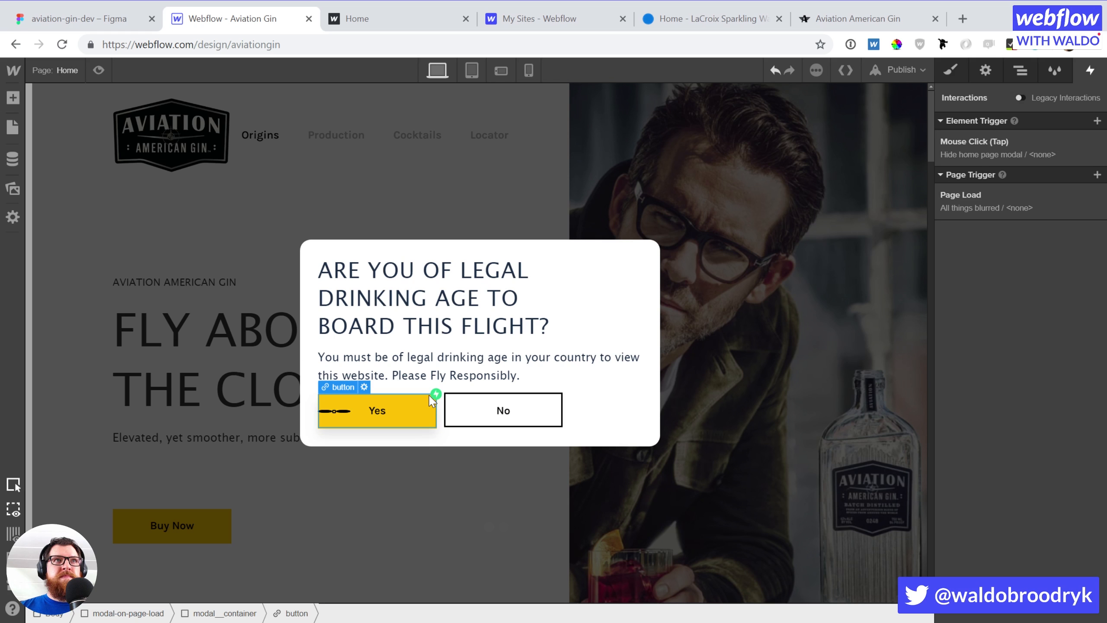
click(334, 406)
key(s)
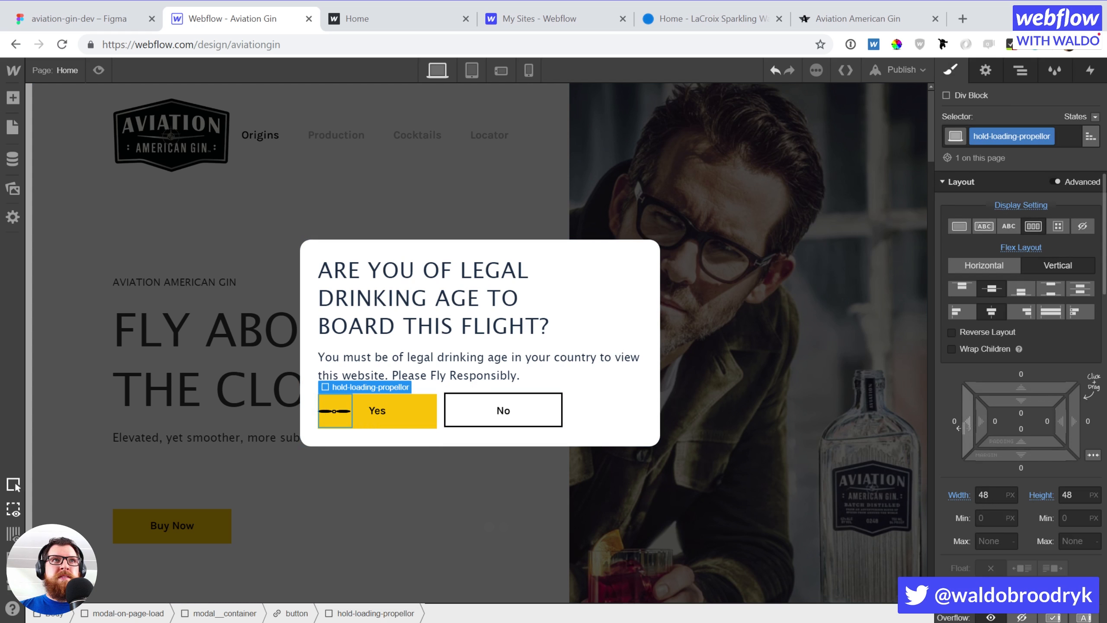
drag(953, 421, 944, 426)
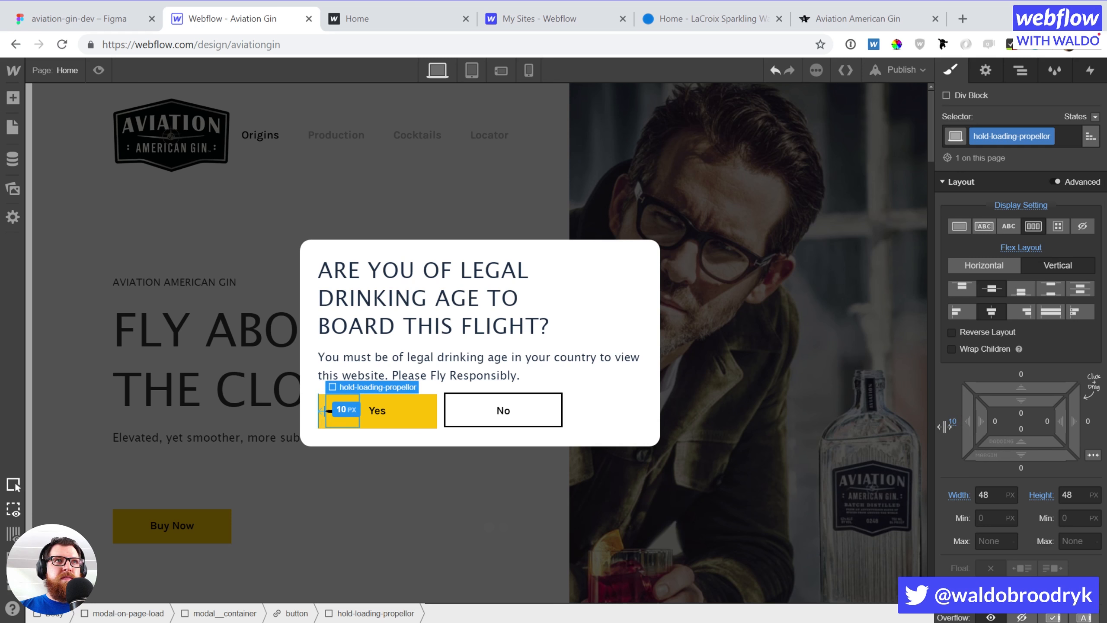
Add a 'right' combo class to the Yes button and right-align its text
click(431, 423)
scroll(1024, 527, down, 10)
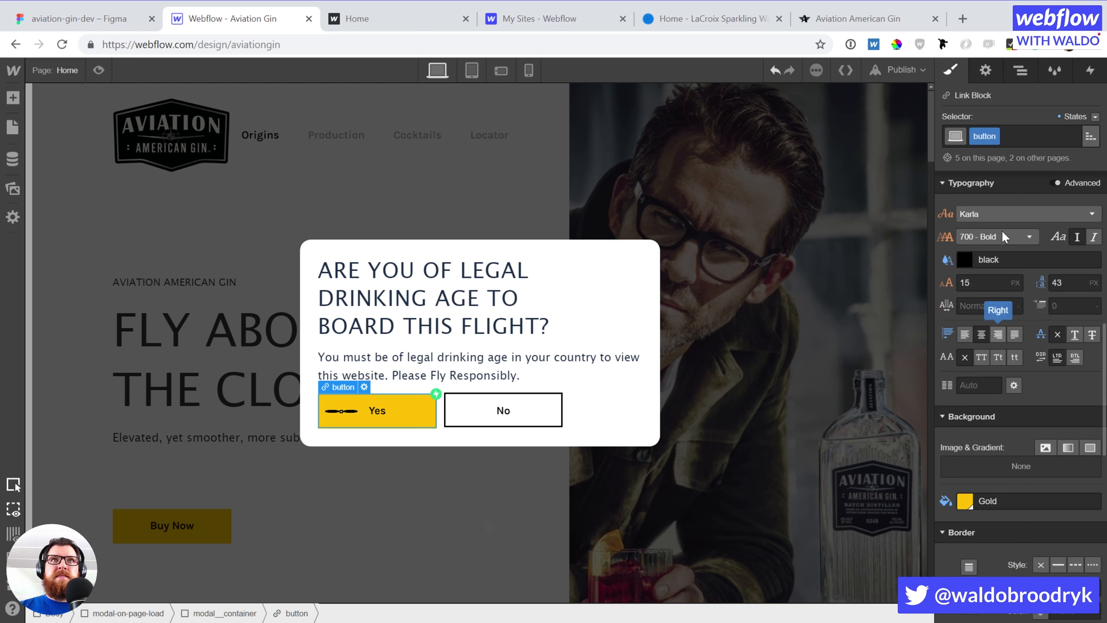
click(1011, 137)
text(right)
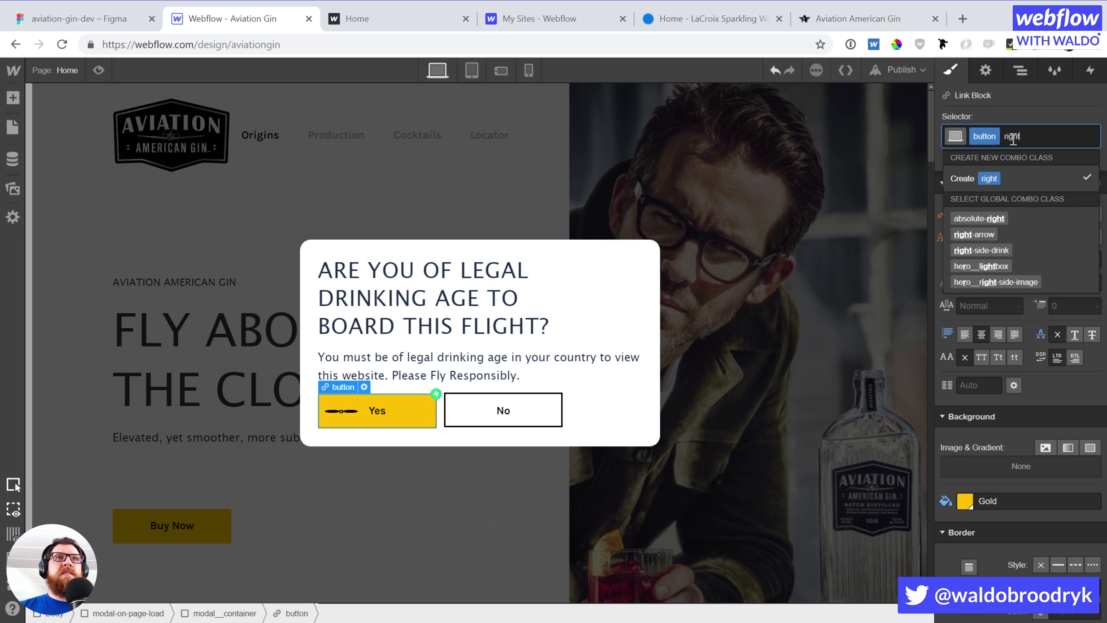
key(Return)
scroll(1003, 274, up, 10)
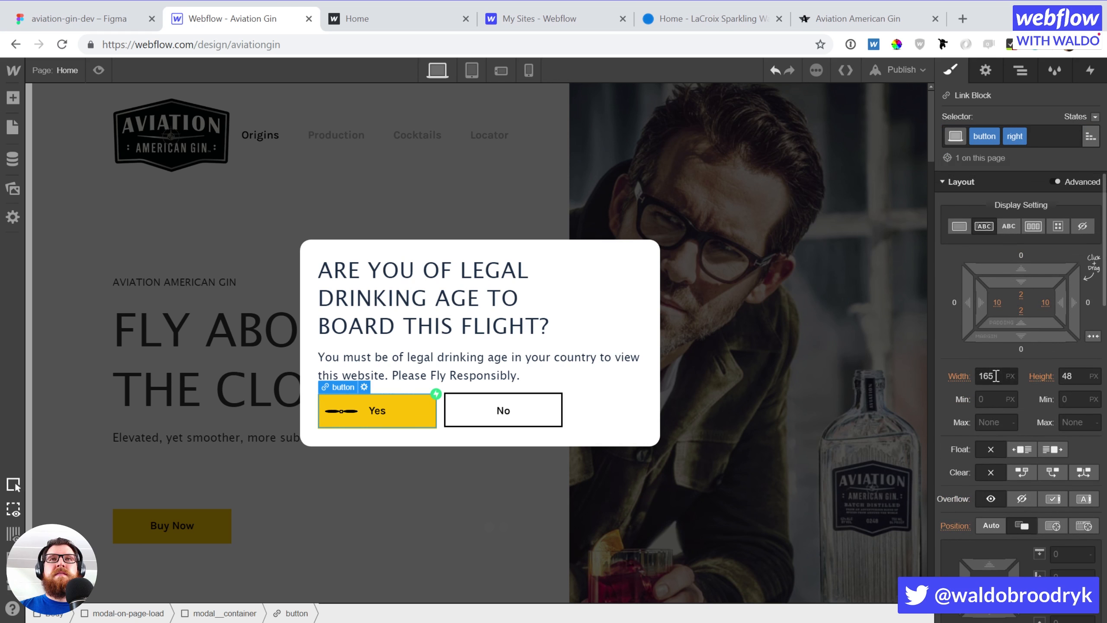
scroll(1003, 448, down, 8)
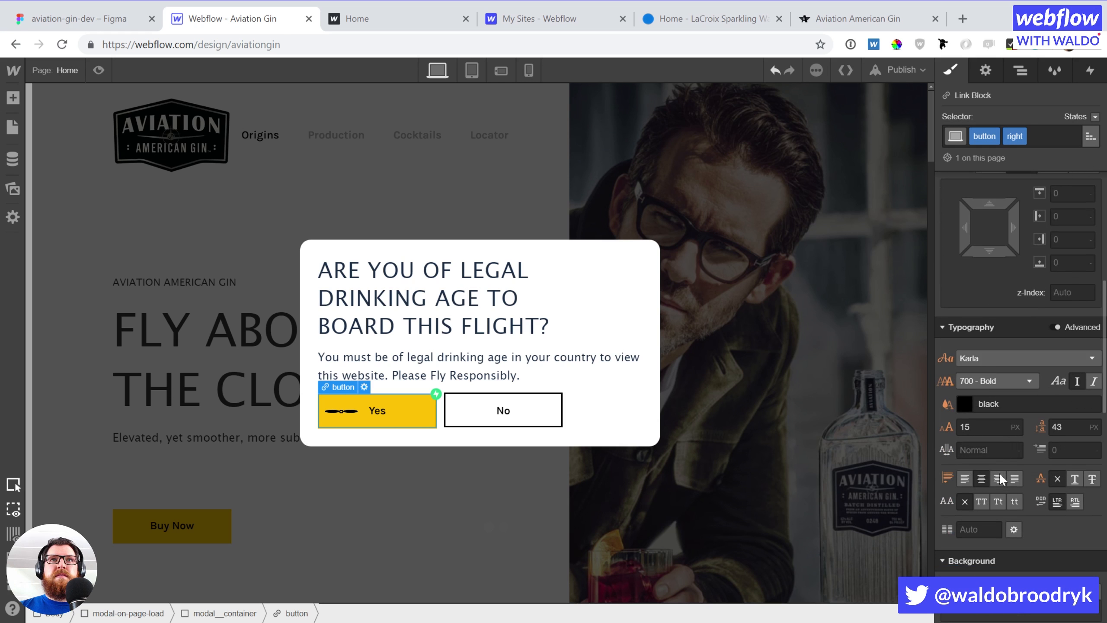
click(999, 477)
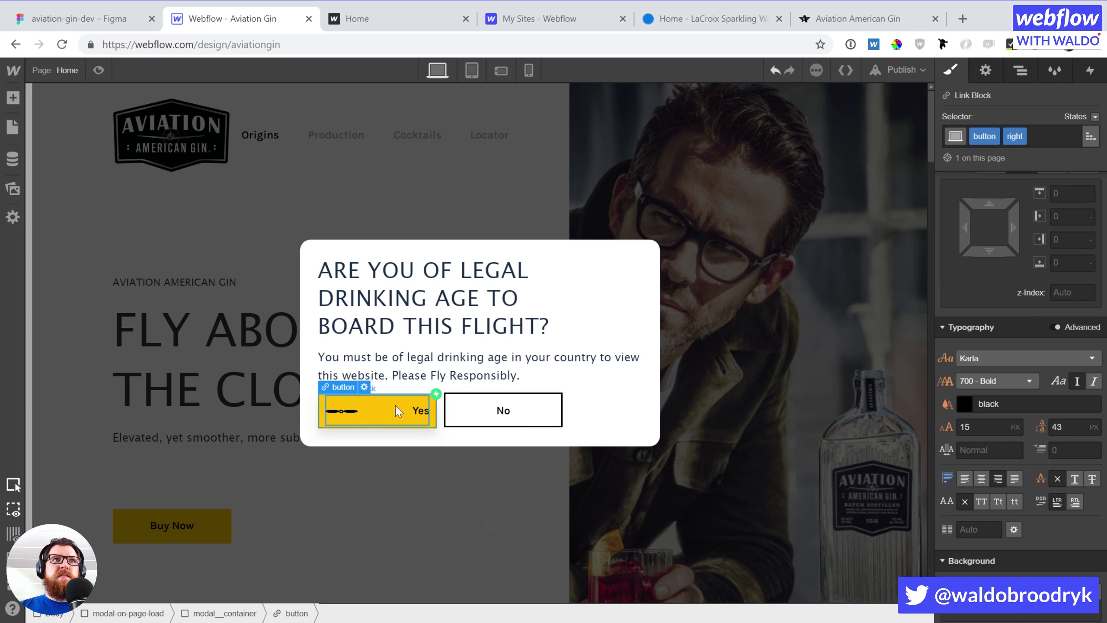
Set the Yes button width to 125 px and right padding to 25 px
scroll(978, 427, up, 8)
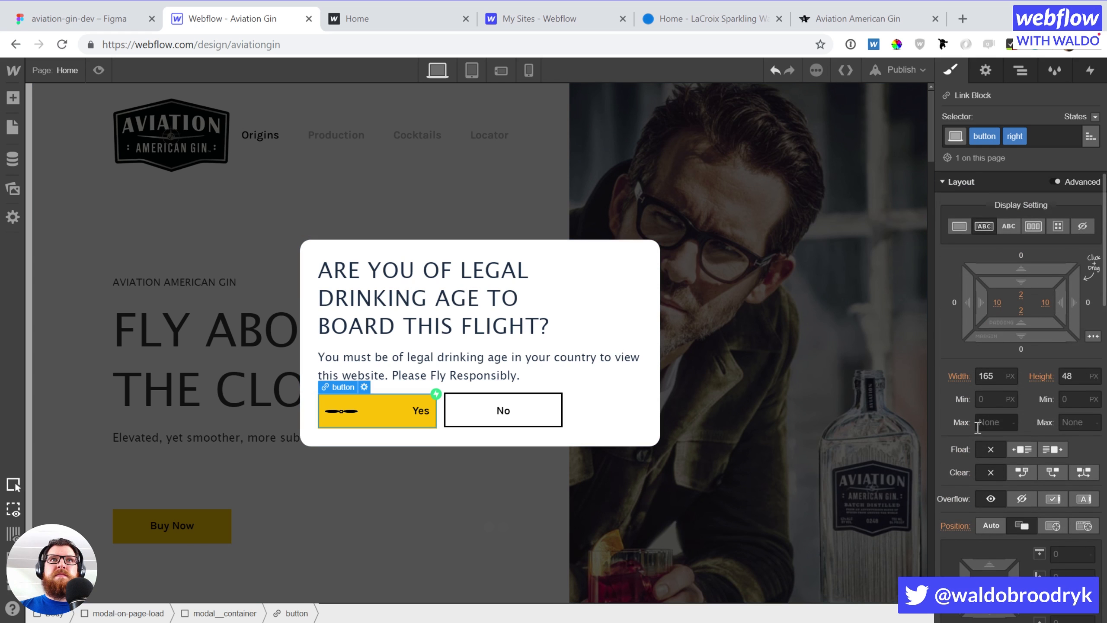
click(993, 377)
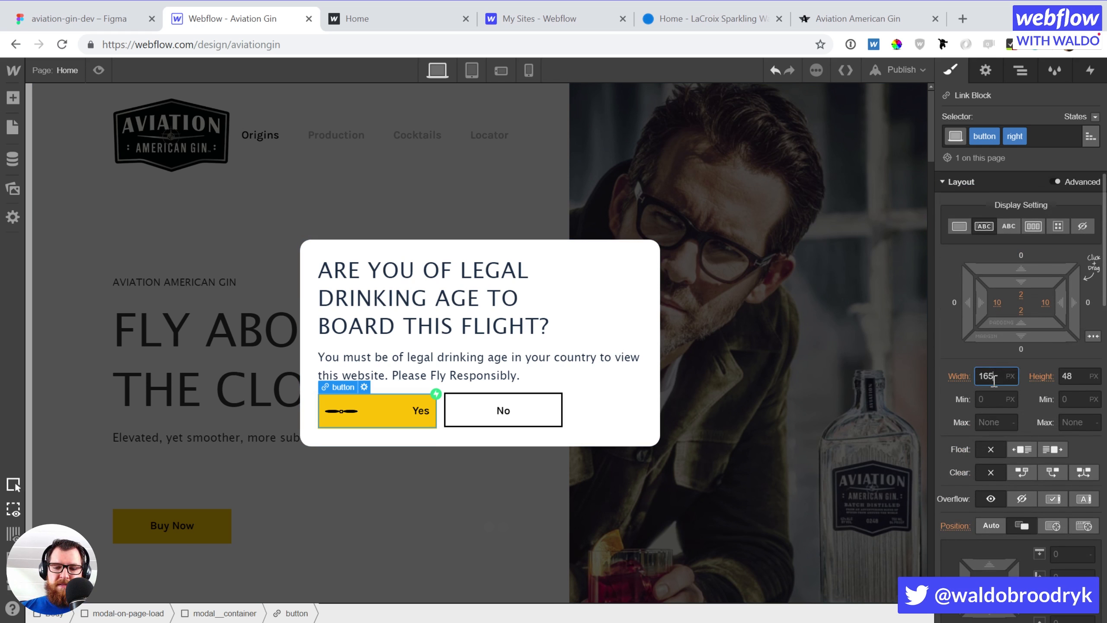
key(shift+Down)
key(shift+Down)
key(shift+Down)
key(shift+Down)
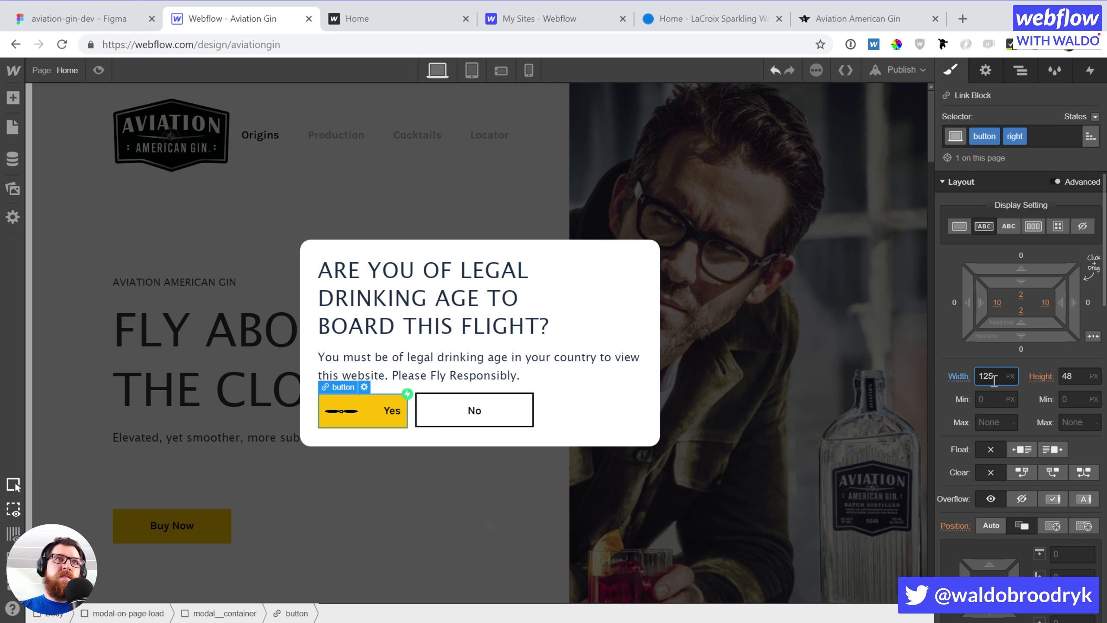
click(1045, 303)
text(20)
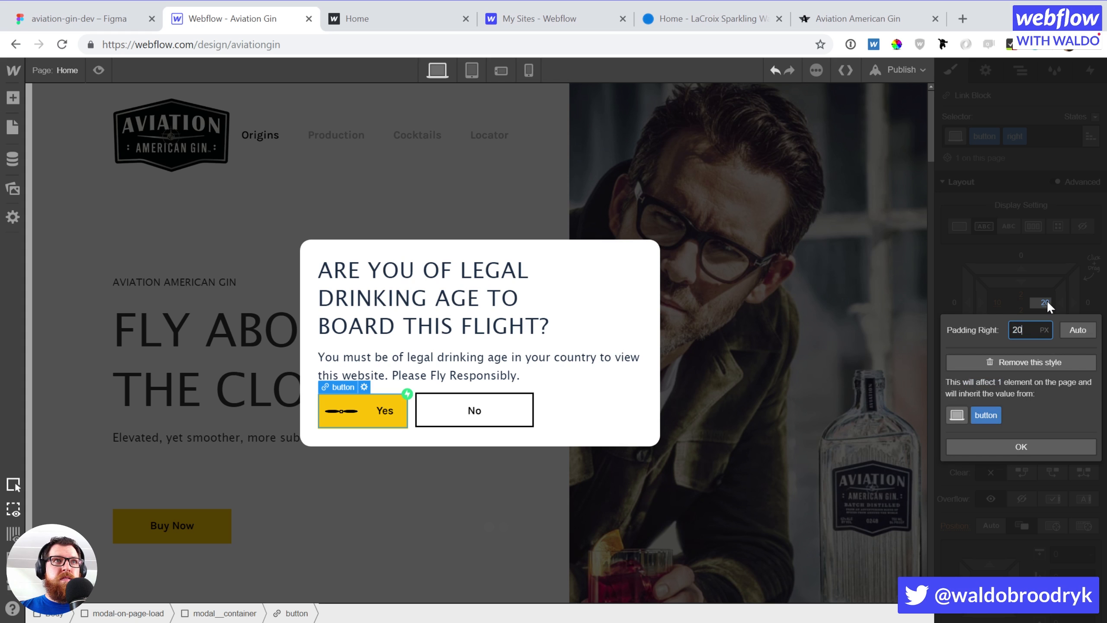
key(Up)
key(Up)
key(Up)
key(Up)
key(Up)
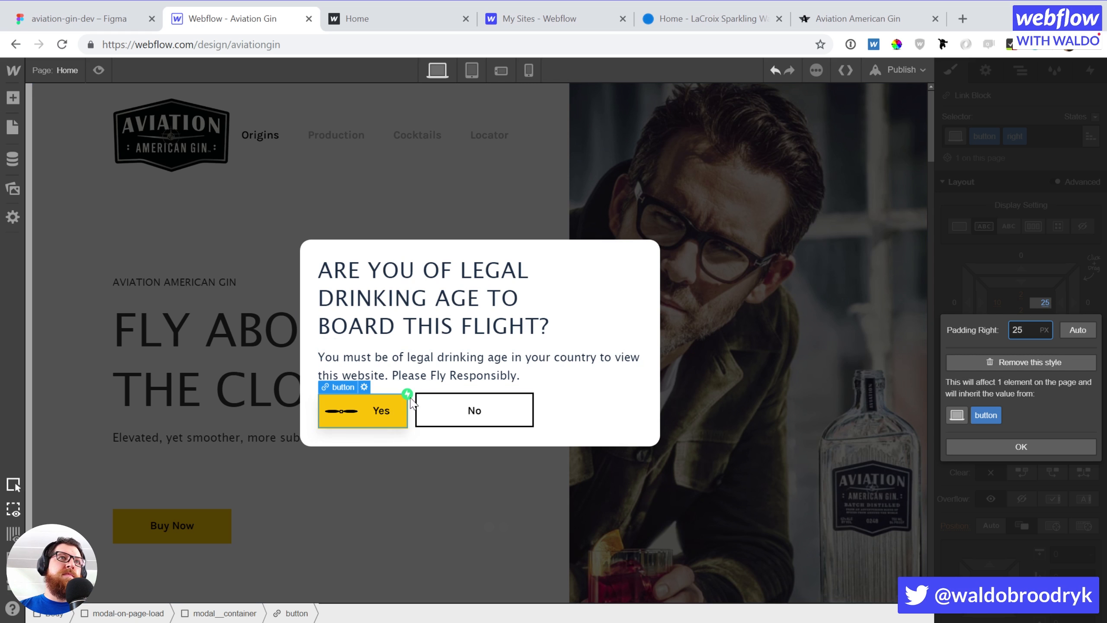
click(346, 421)
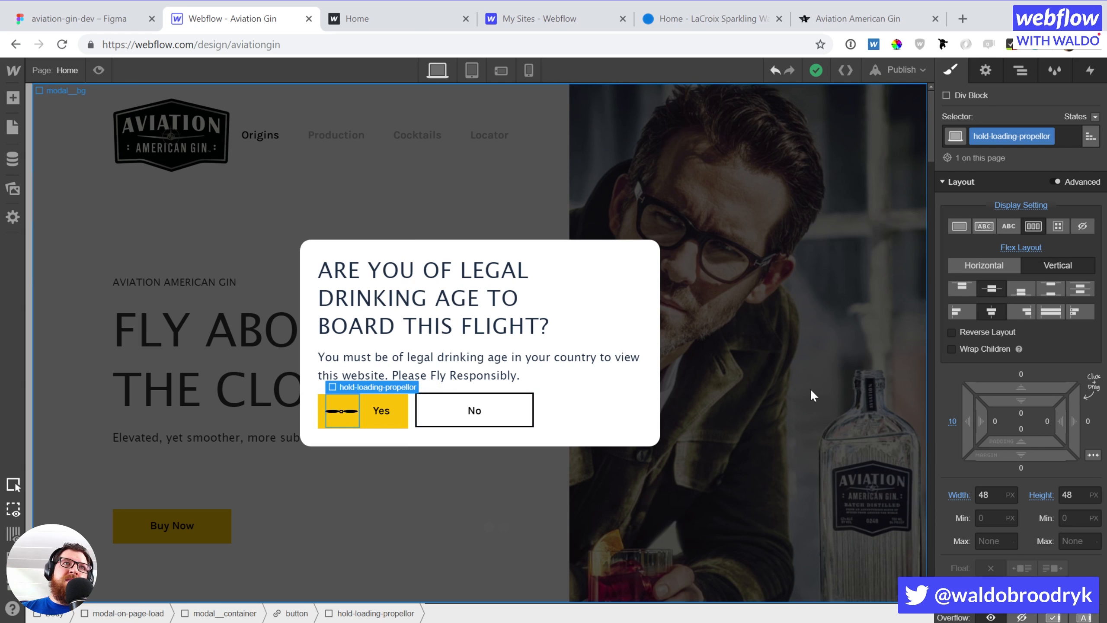
Try a 180° Z rotation on the propellor blade, then delete that transform
click(351, 411)
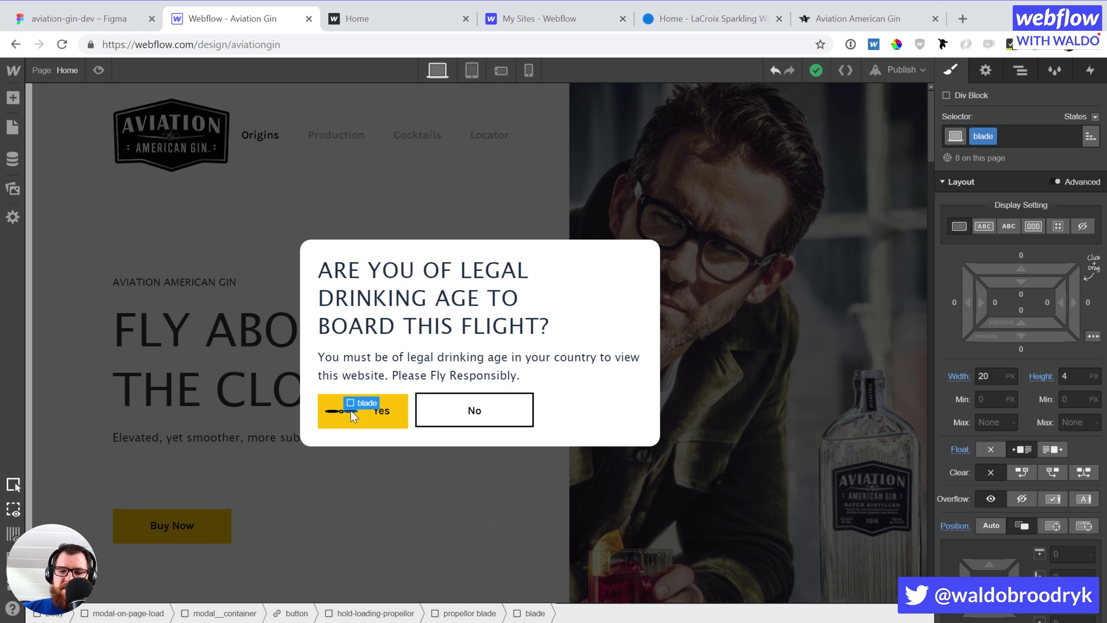
click(352, 411)
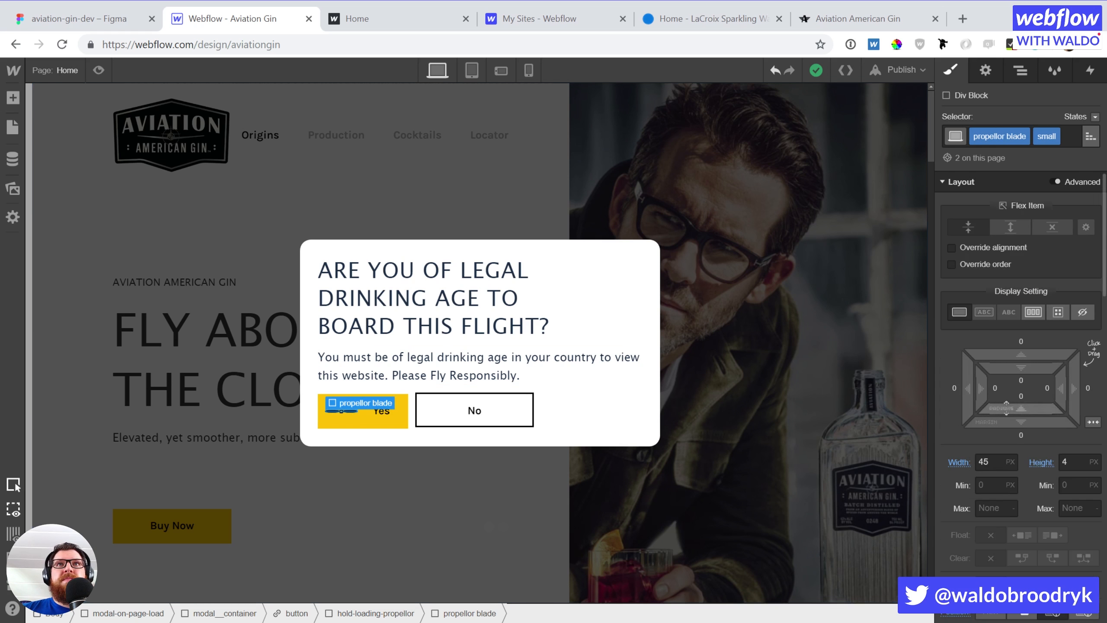
scroll(1006, 407, down, 10)
scroll(1004, 405, down, 5)
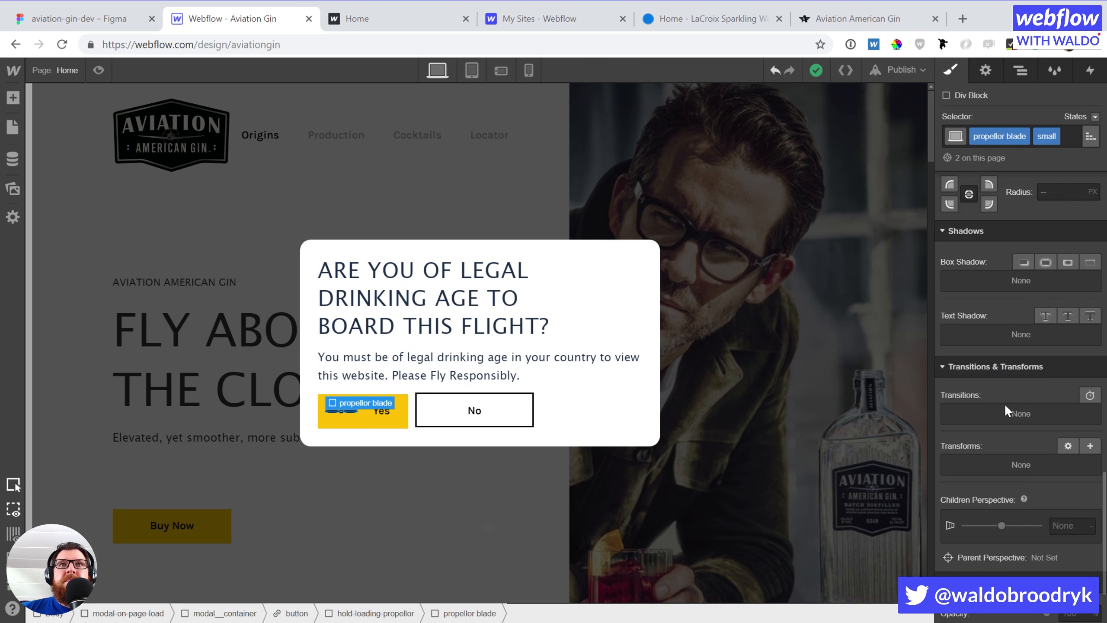
click(1086, 446)
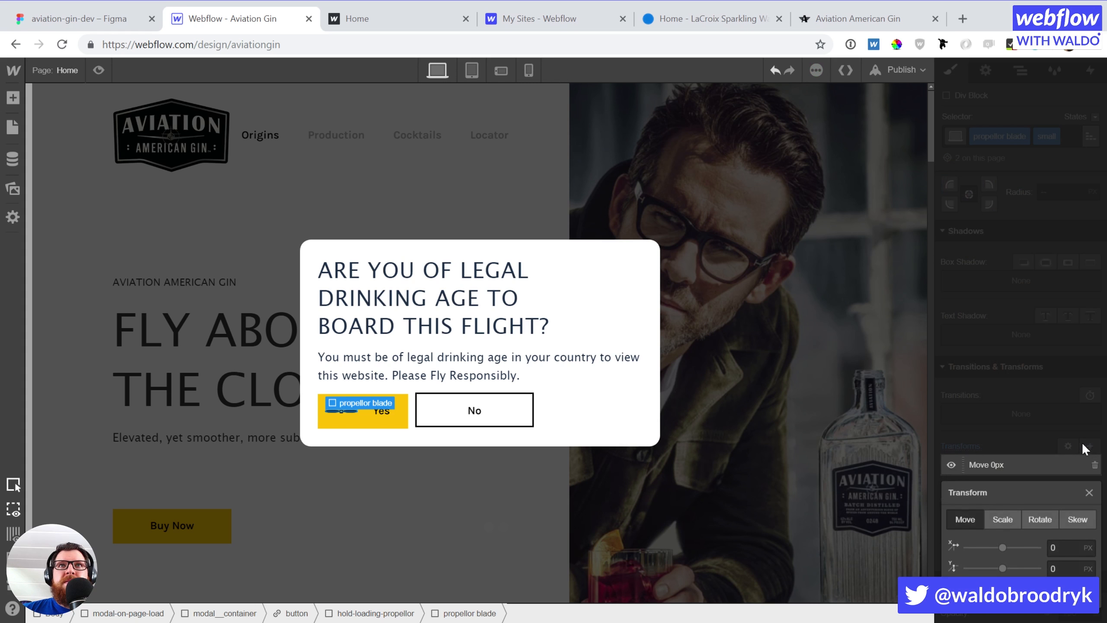
click(1037, 520)
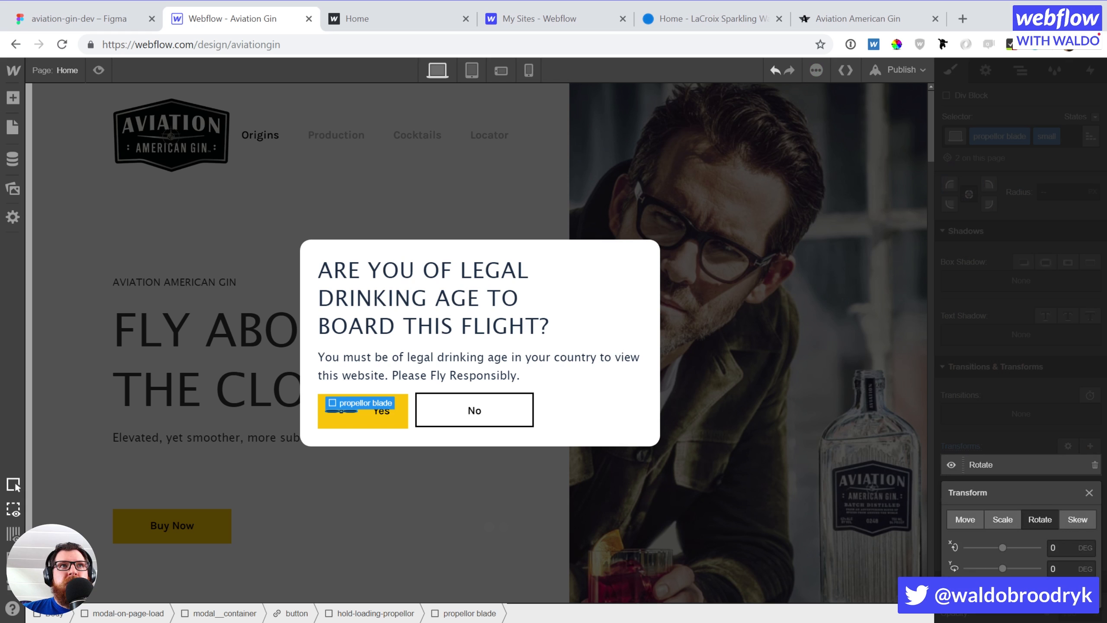
drag(1002, 589, 1041, 589)
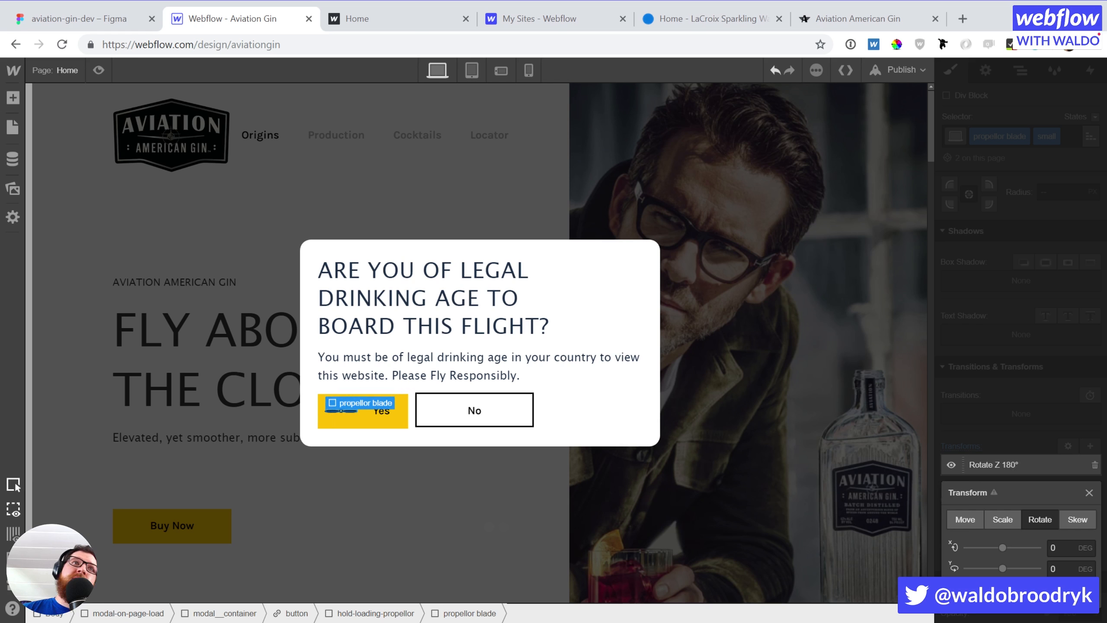
click(1020, 416)
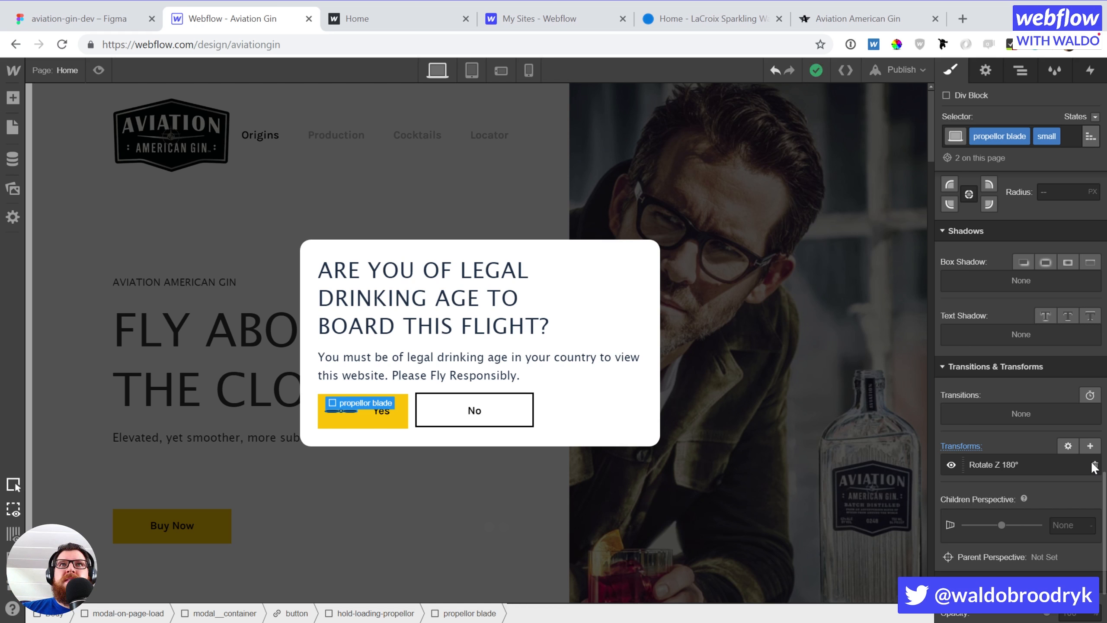
click(1094, 464)
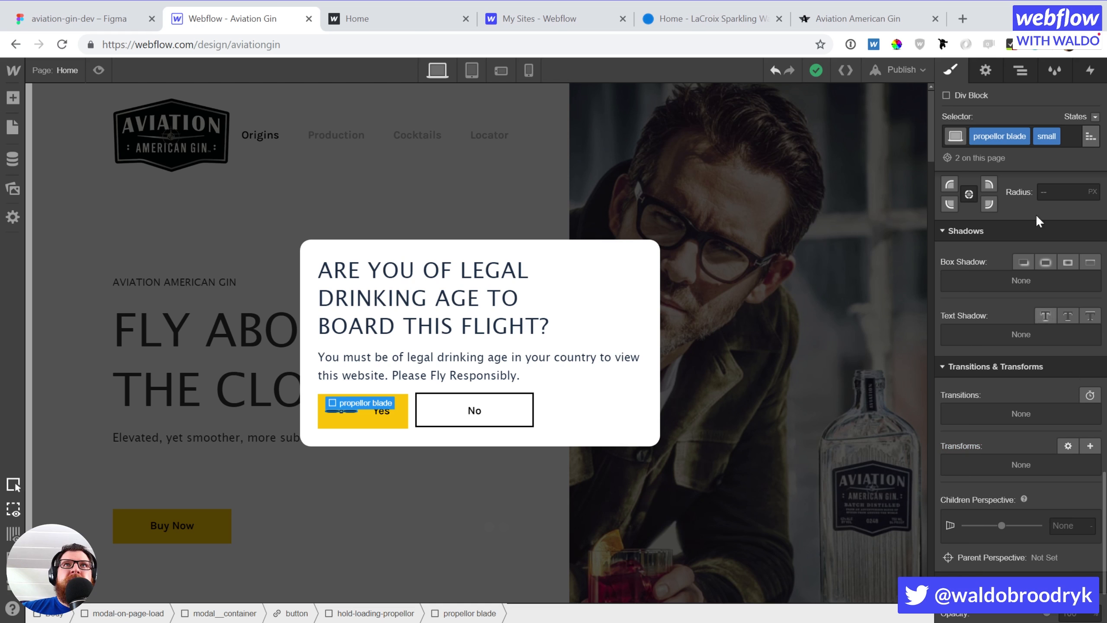
click(1090, 74)
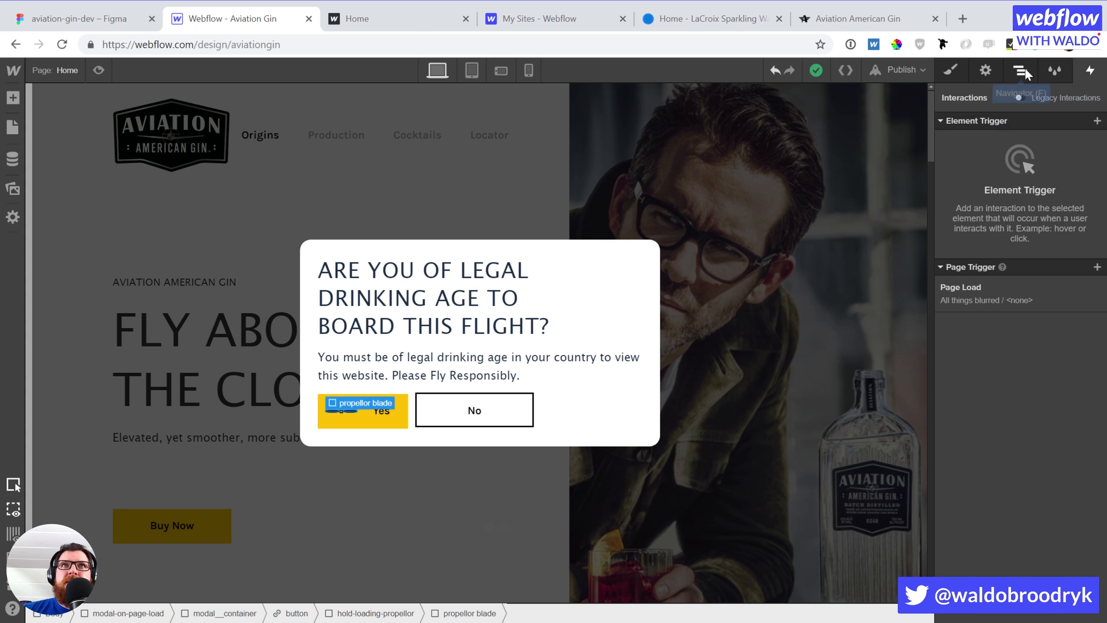
Add a Page Load trigger whose page-start action runs a new timed animation
click(1096, 121)
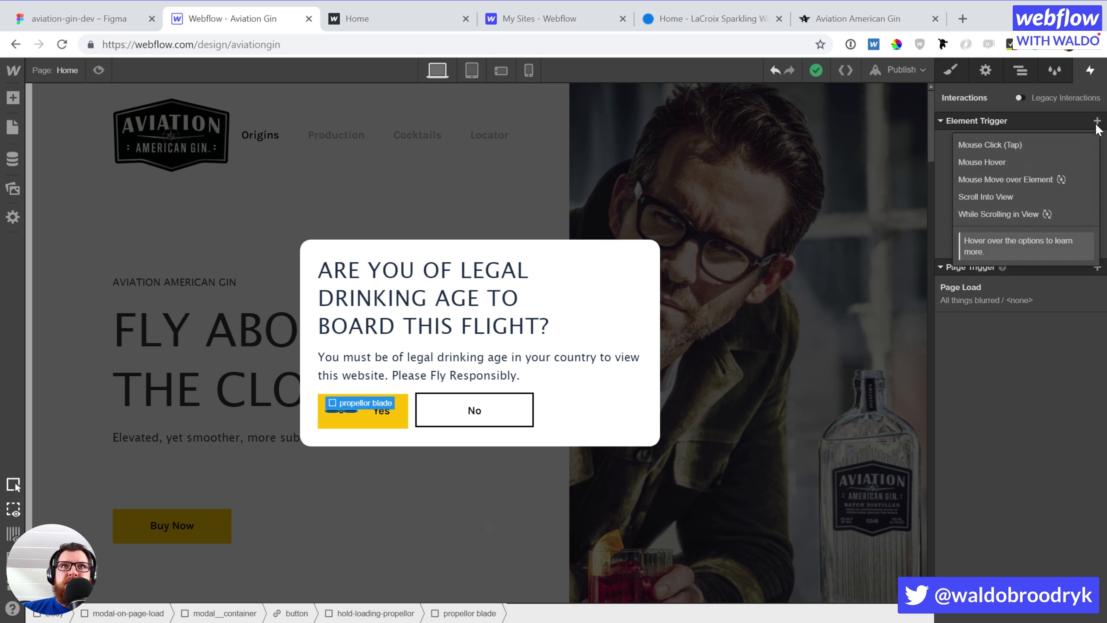
click(1036, 119)
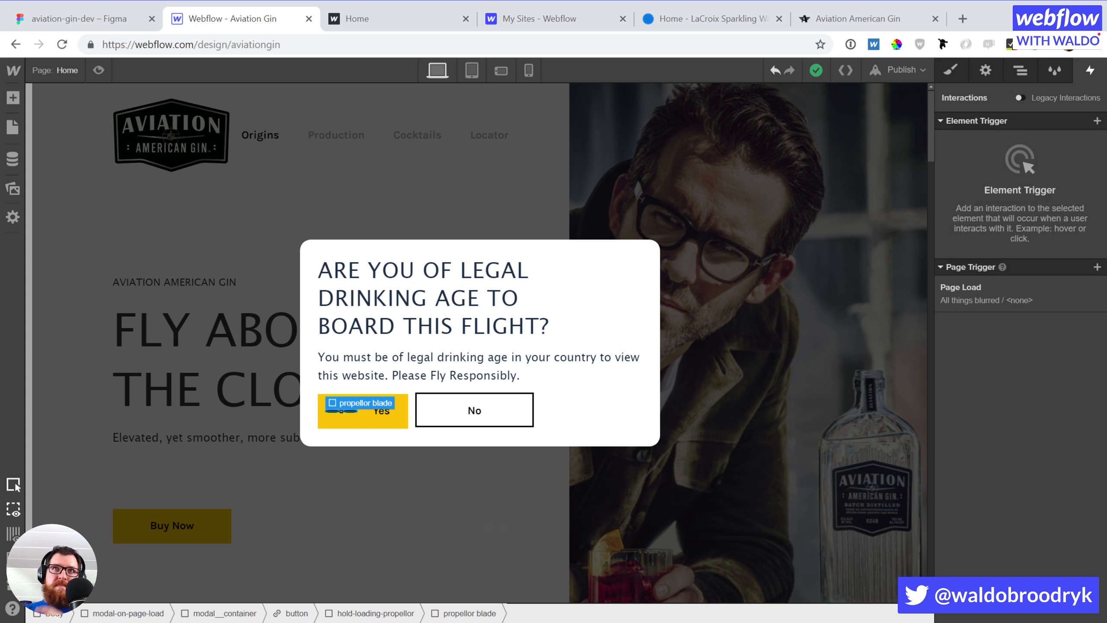
click(1096, 267)
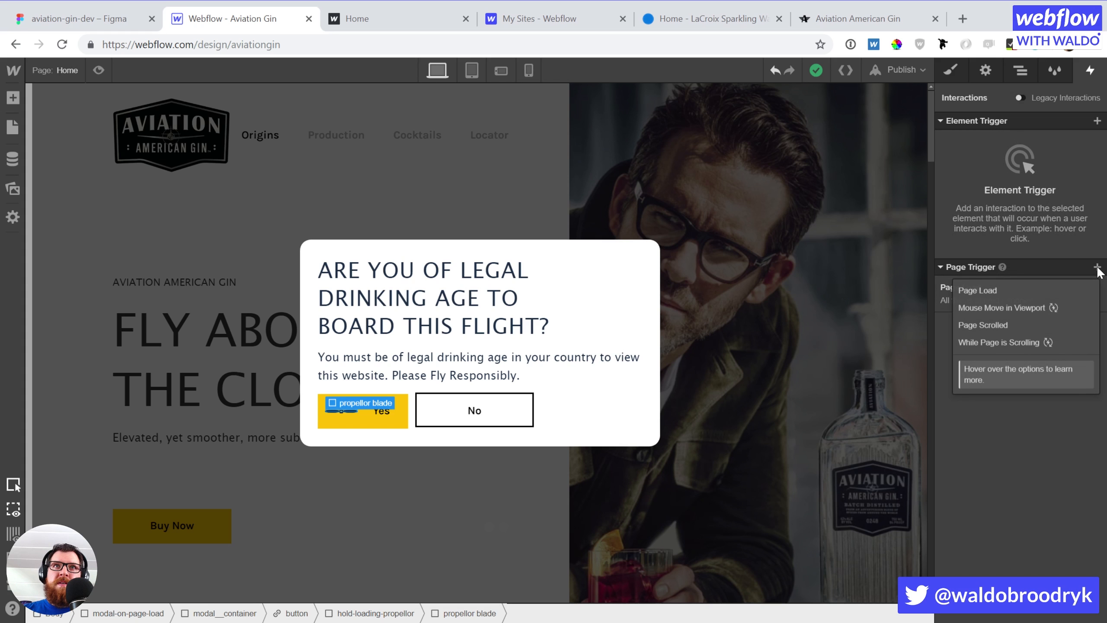
click(1026, 286)
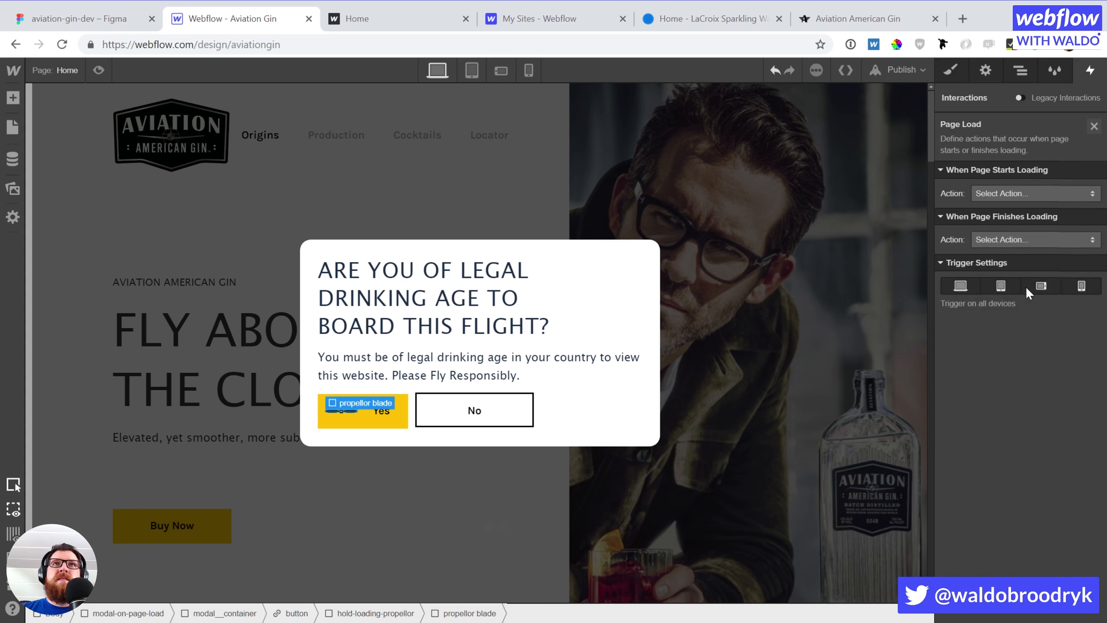
click(1015, 193)
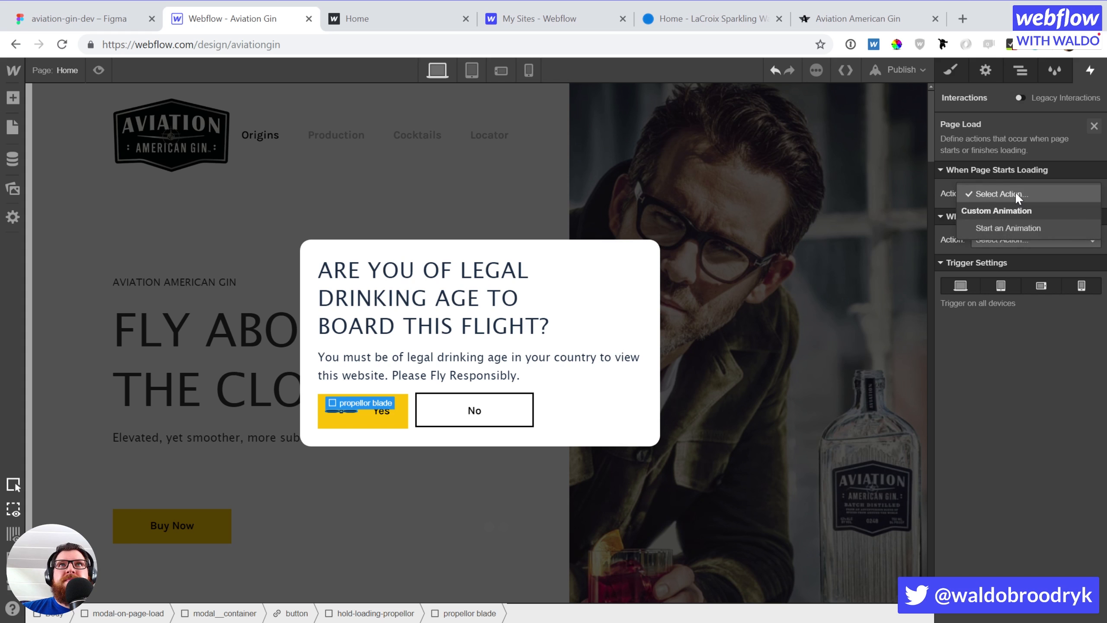
click(1010, 228)
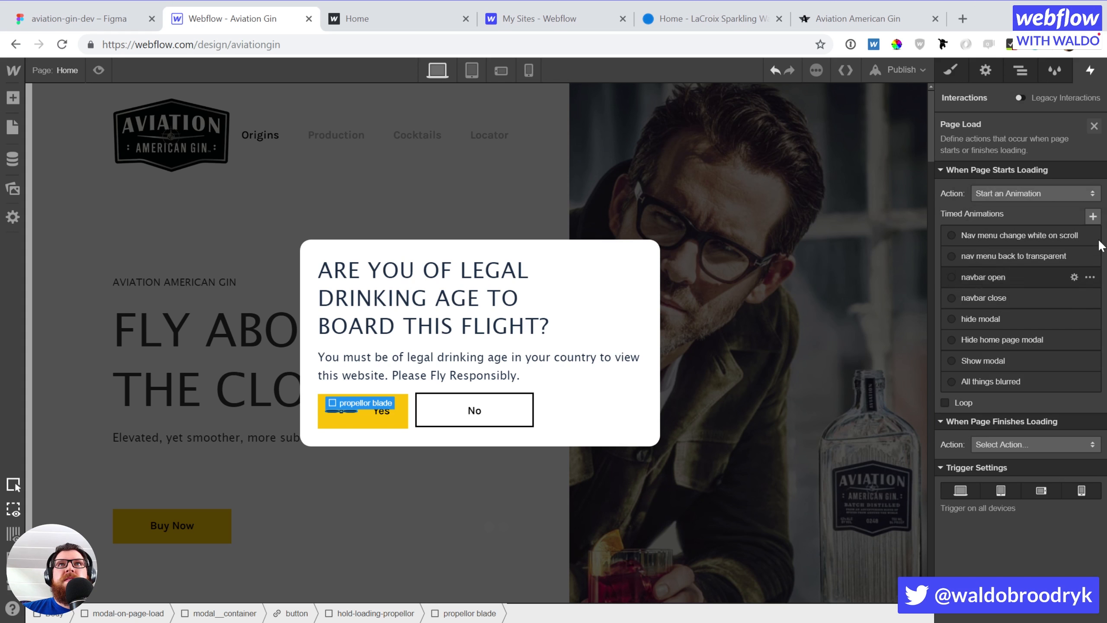
click(1095, 218)
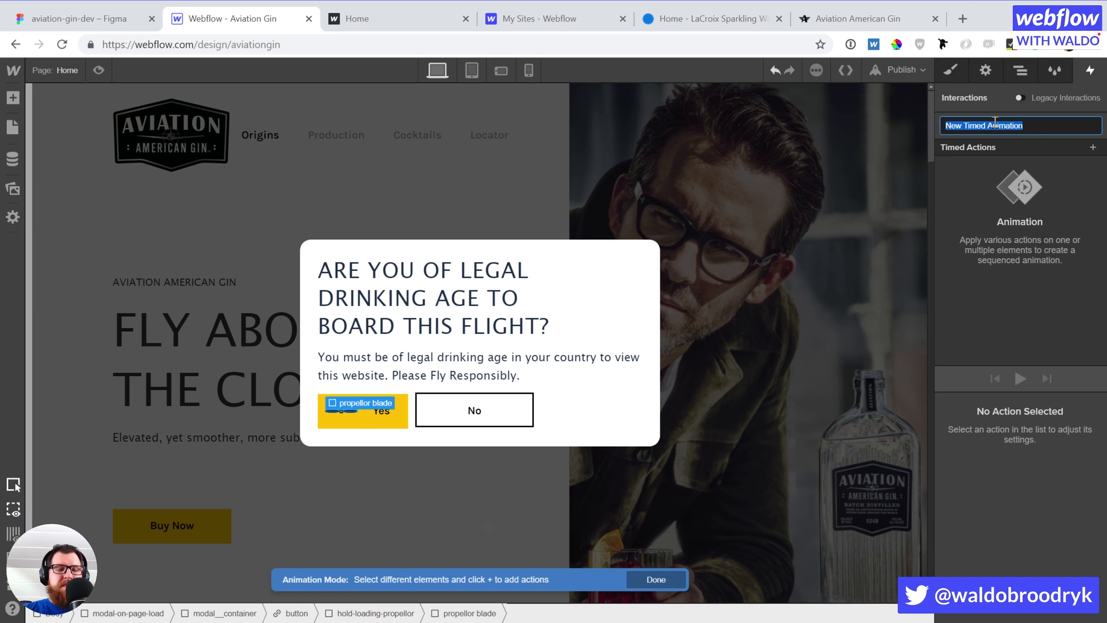
Name the animation 'Spin props' and add a Rotate action on the propellor blade
text(Spin props)
key(Return)
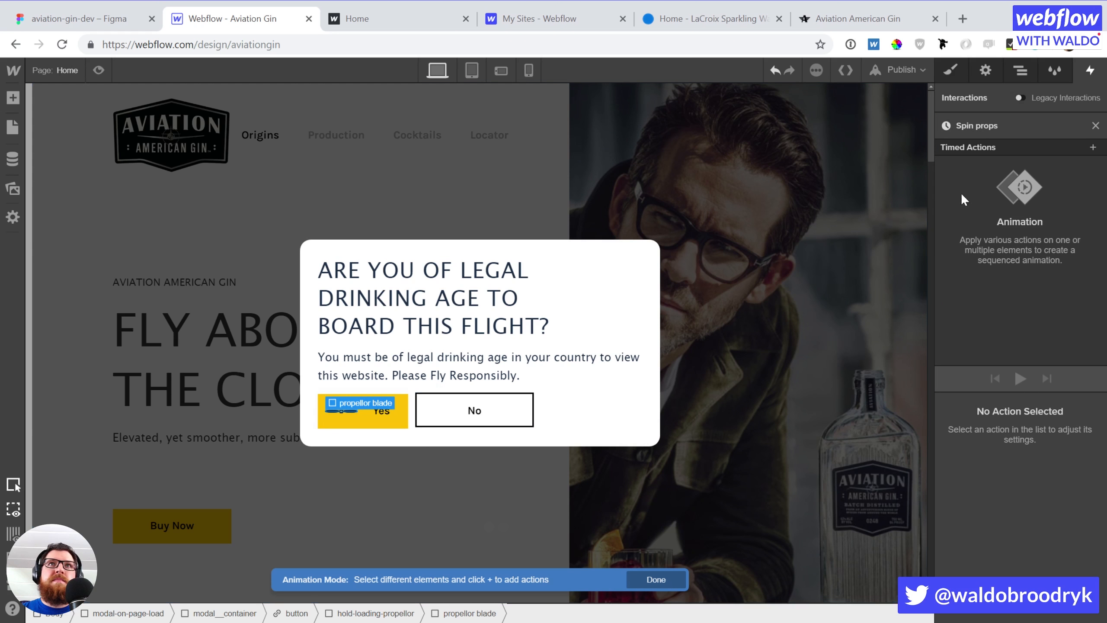
key(z)
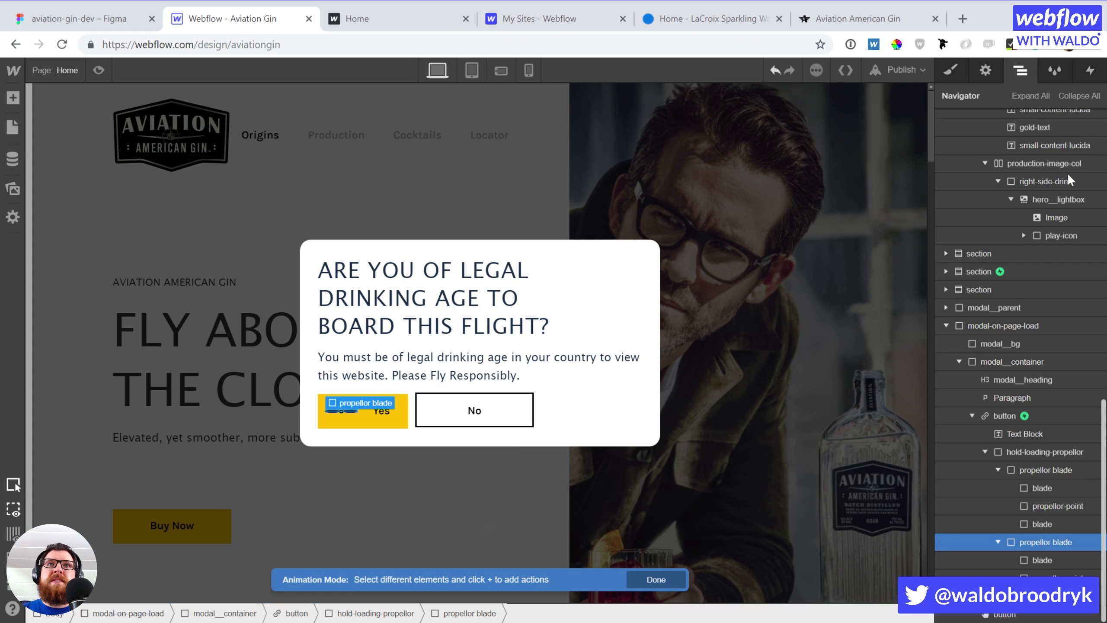
click(1037, 467)
click(1094, 78)
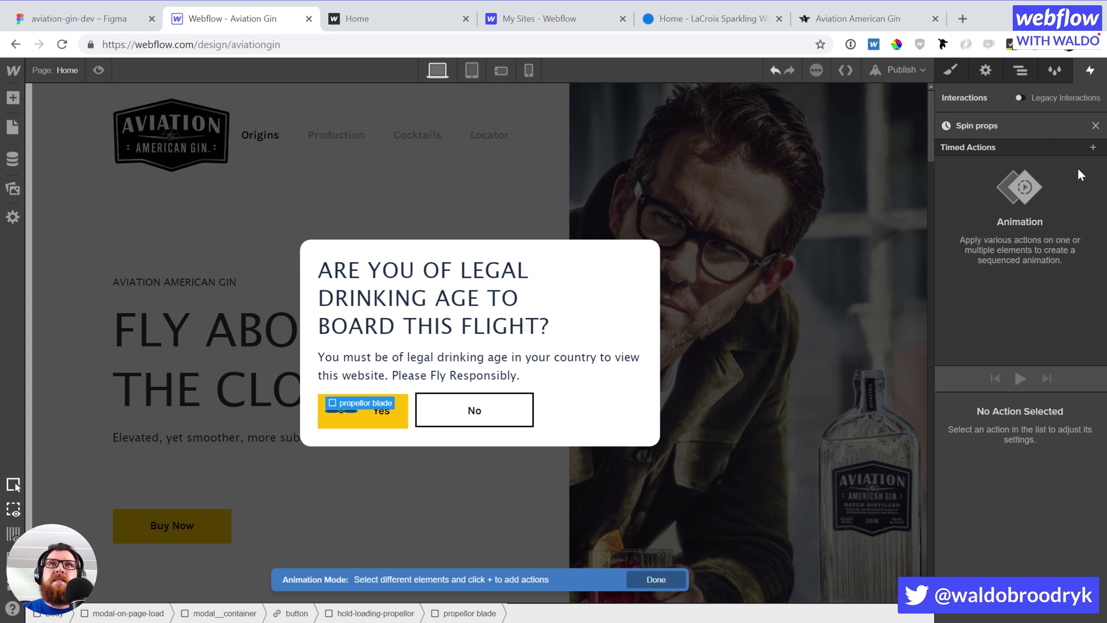
click(1093, 147)
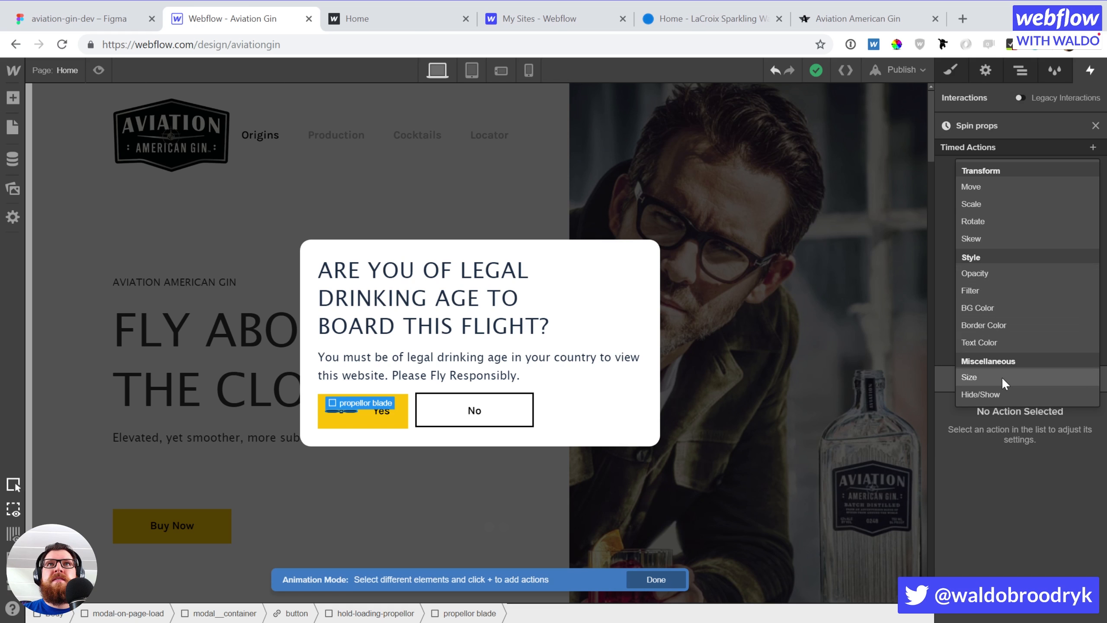
click(986, 218)
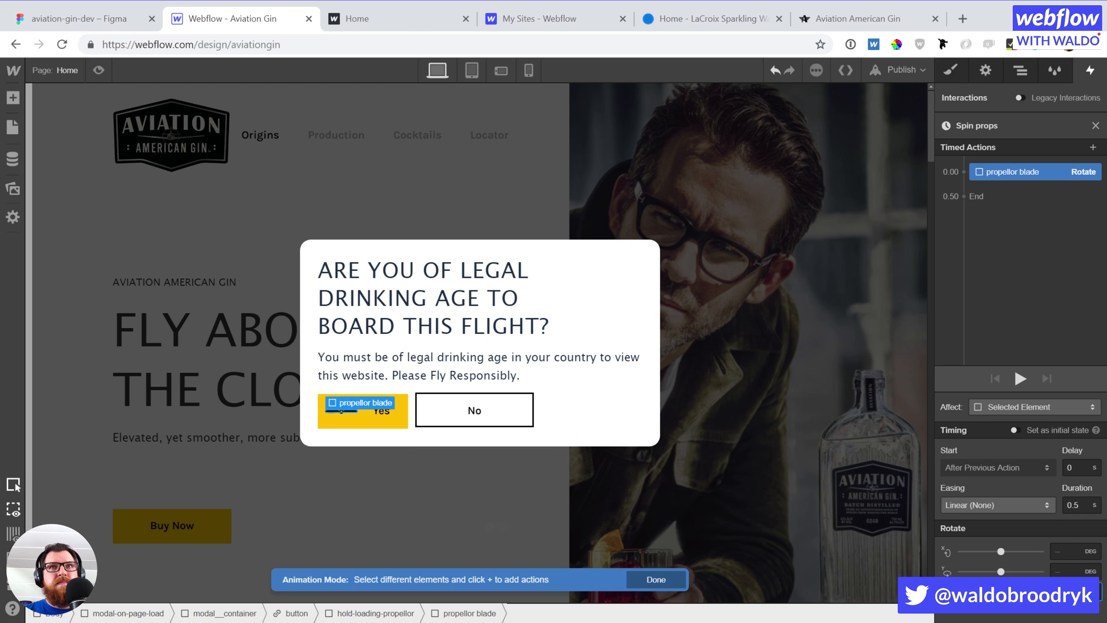
Add a second propellor blade Rotate action starting at 0.00 with the first, and preview it
click(1092, 147)
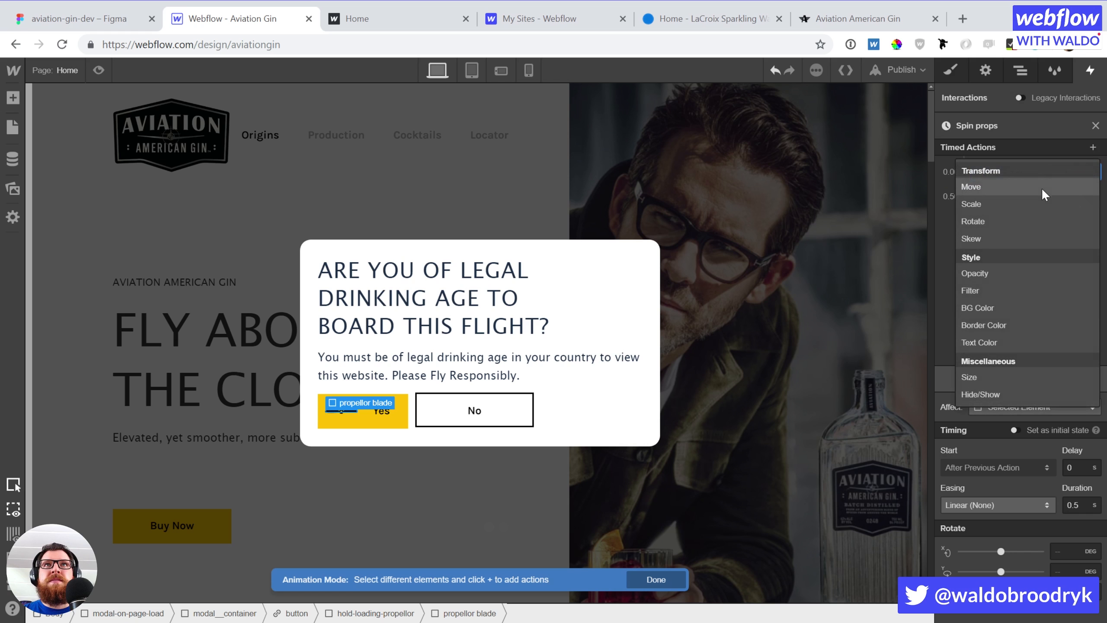
click(1015, 217)
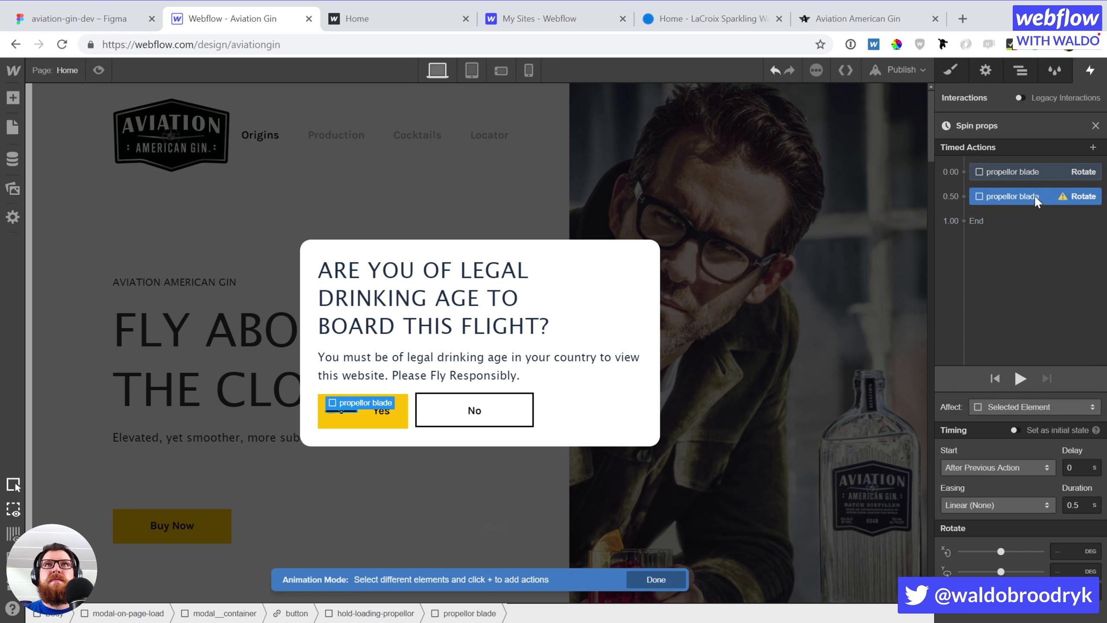
drag(1034, 195, 1031, 177)
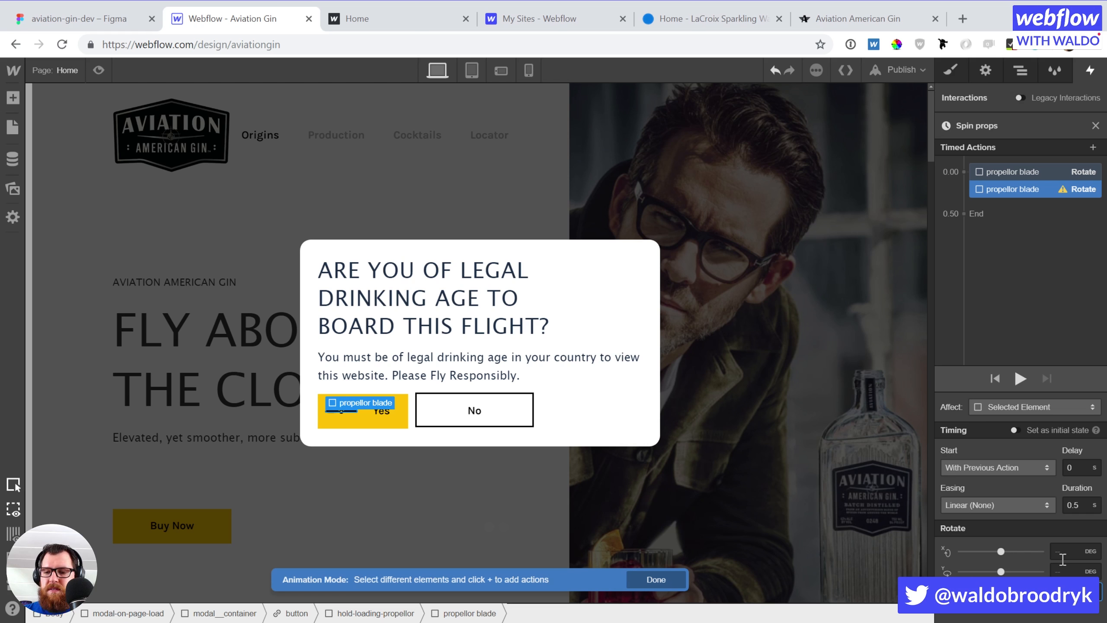
click(1020, 377)
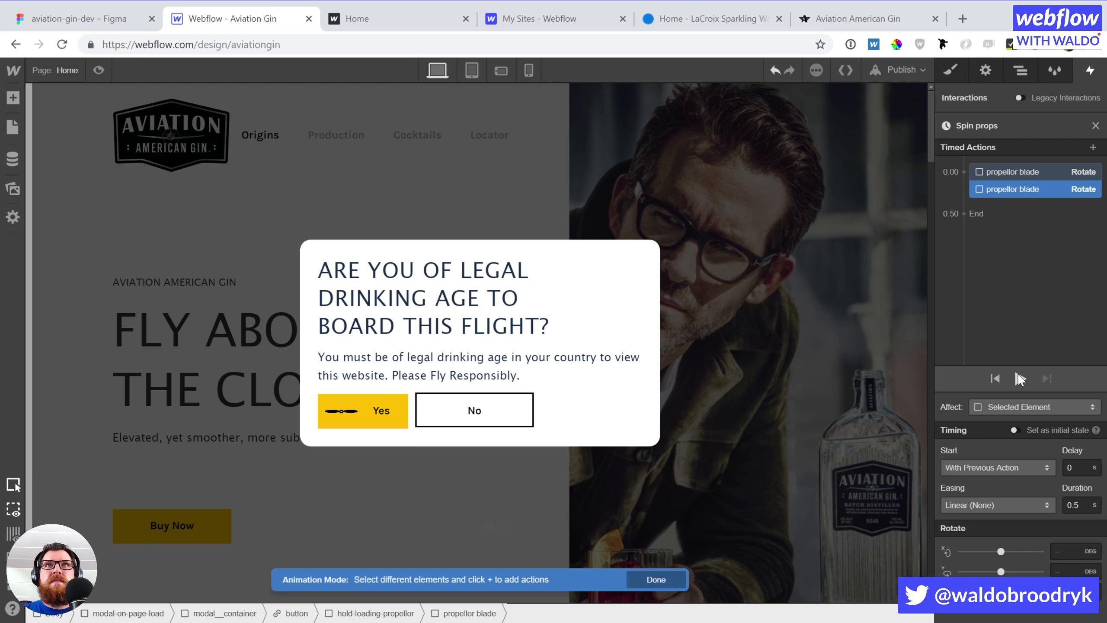
Move the second Rotate action above the first and set its duration to 0 s
click(1031, 173)
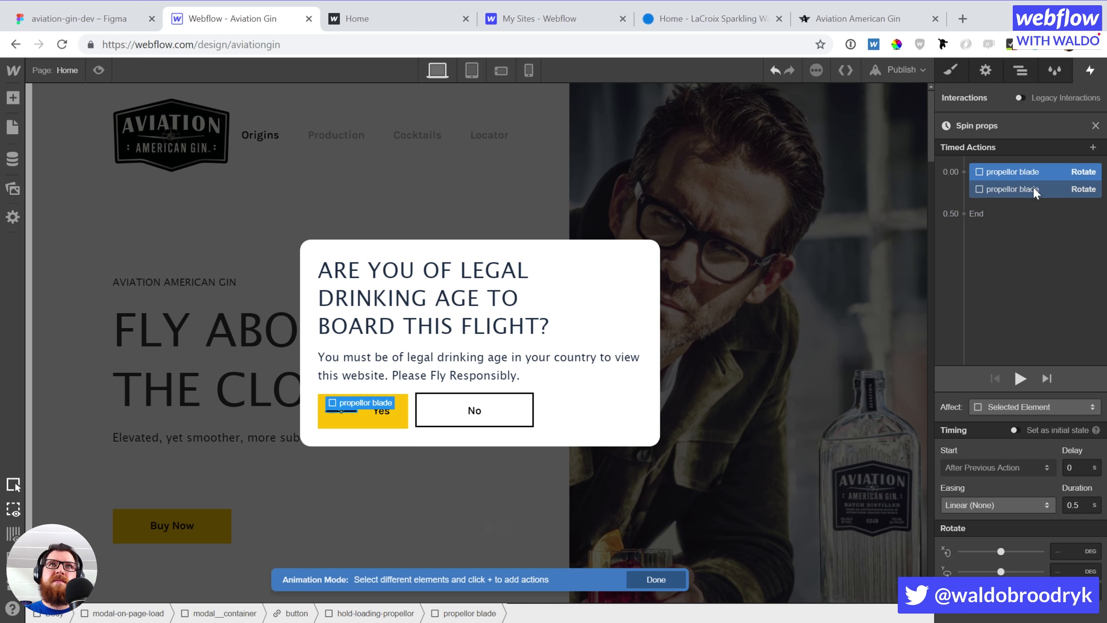
click(1024, 188)
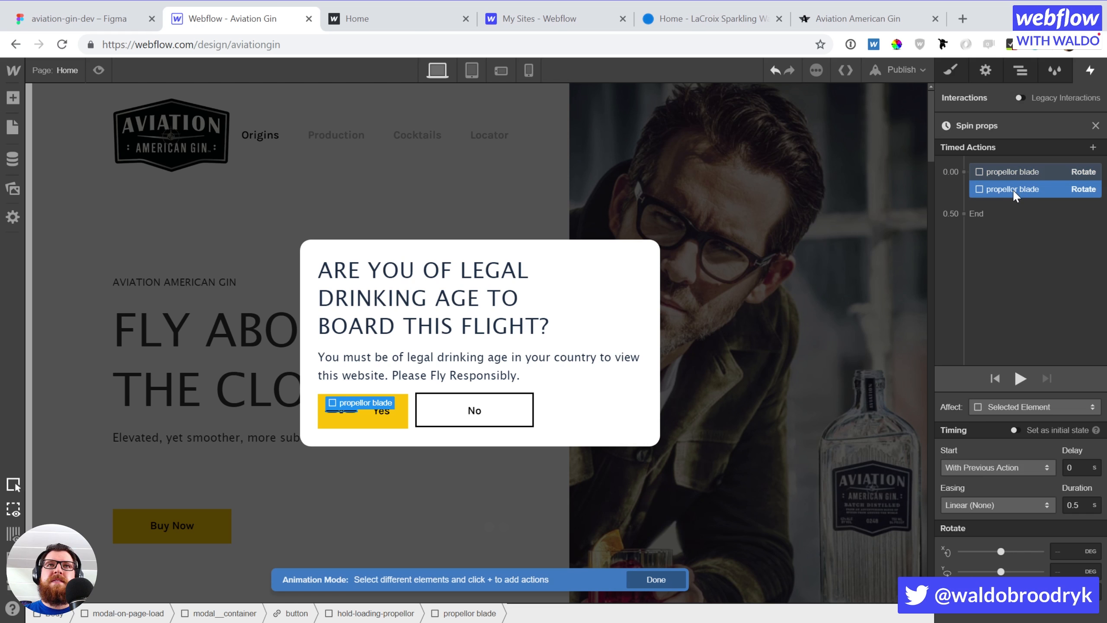
drag(1012, 187, 1012, 157)
click(1022, 374)
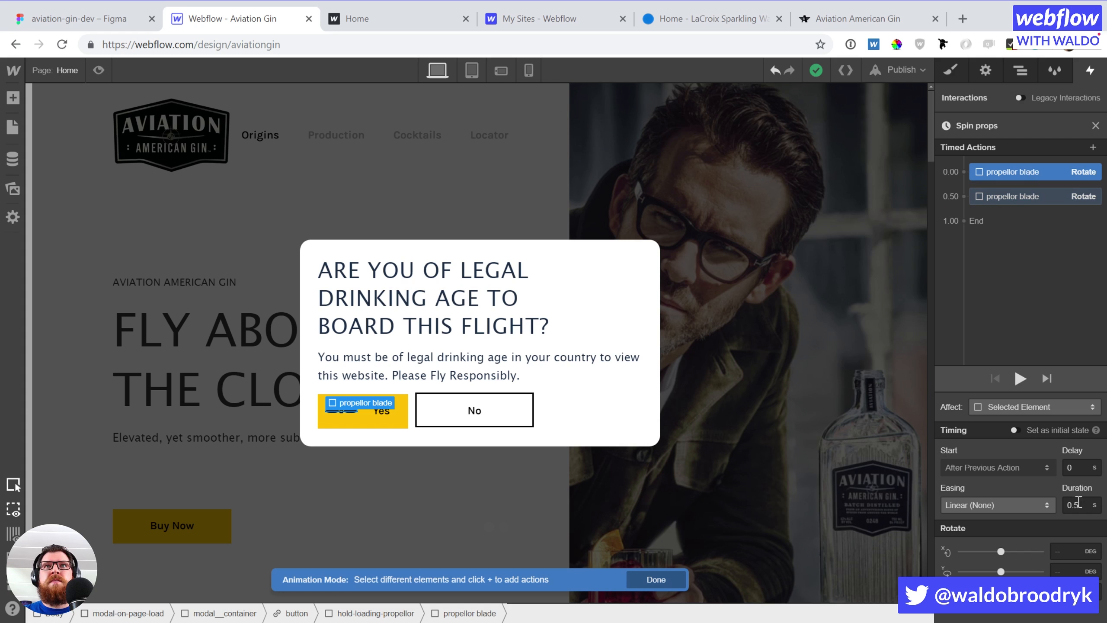
drag(1079, 502, 1050, 496)
text(0)
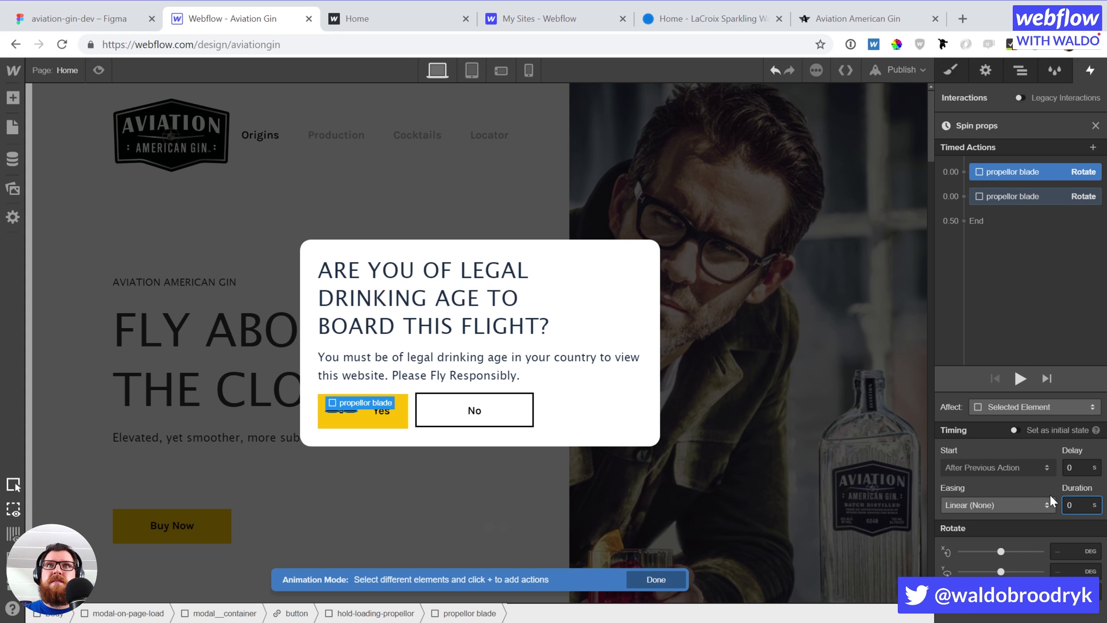
click(1095, 125)
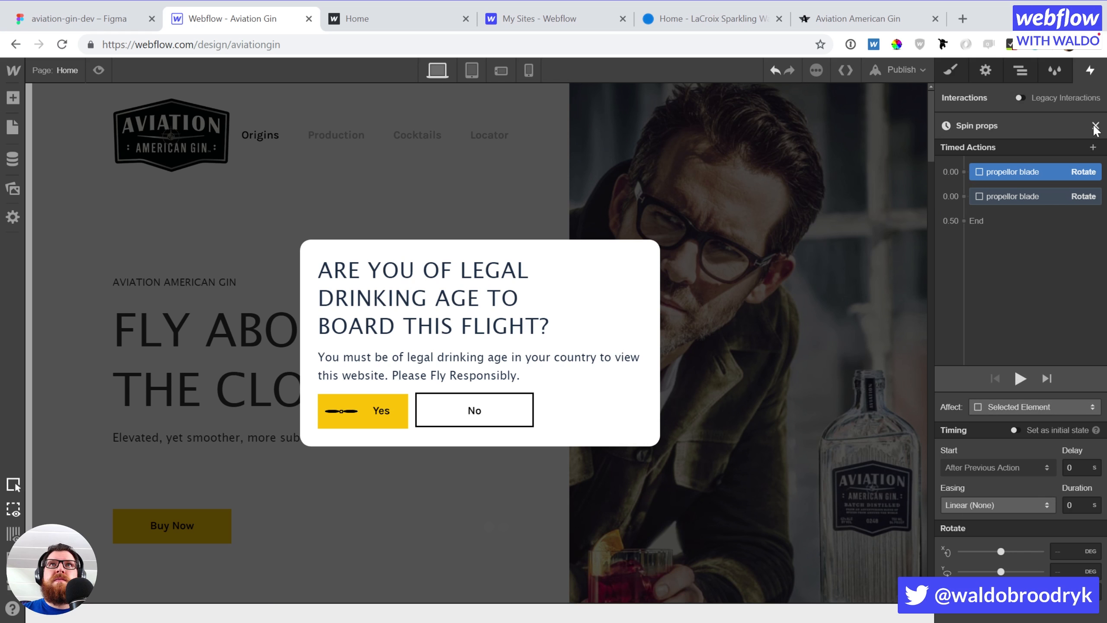
Set the modal container's Spin props page-load animation to loop, preview it, and reopen its timeline
click(1088, 72)
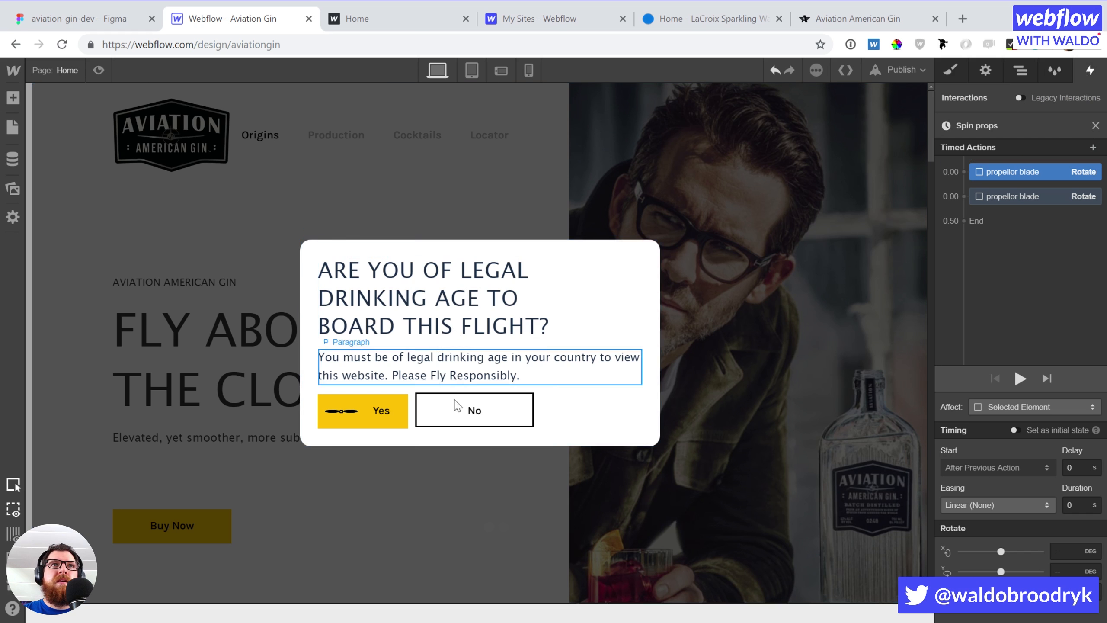
click(579, 436)
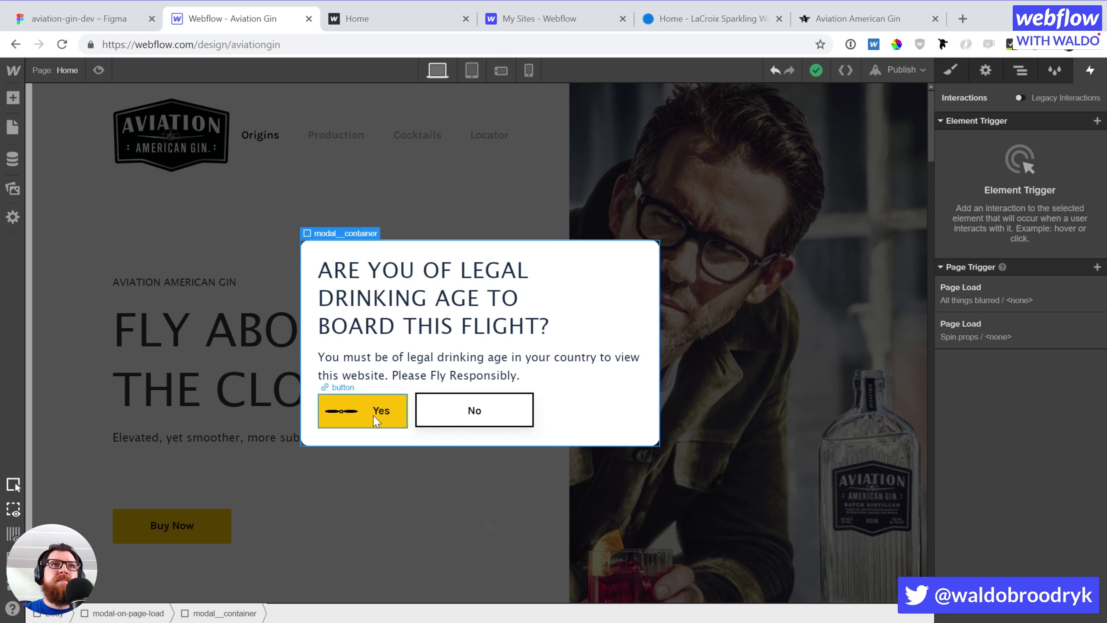
click(998, 334)
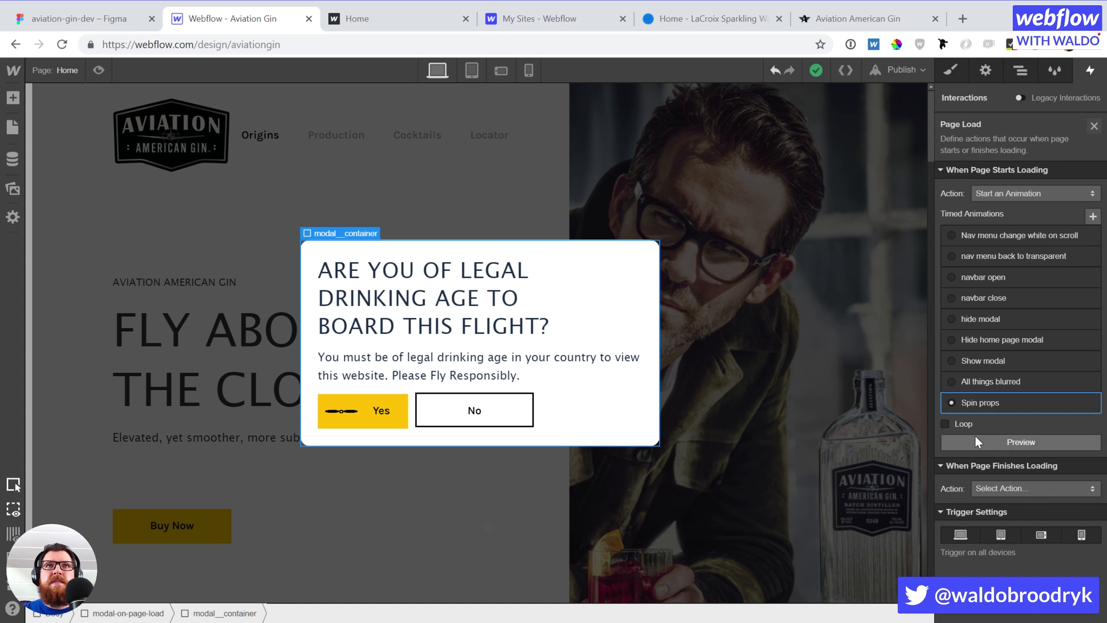
click(954, 425)
click(997, 443)
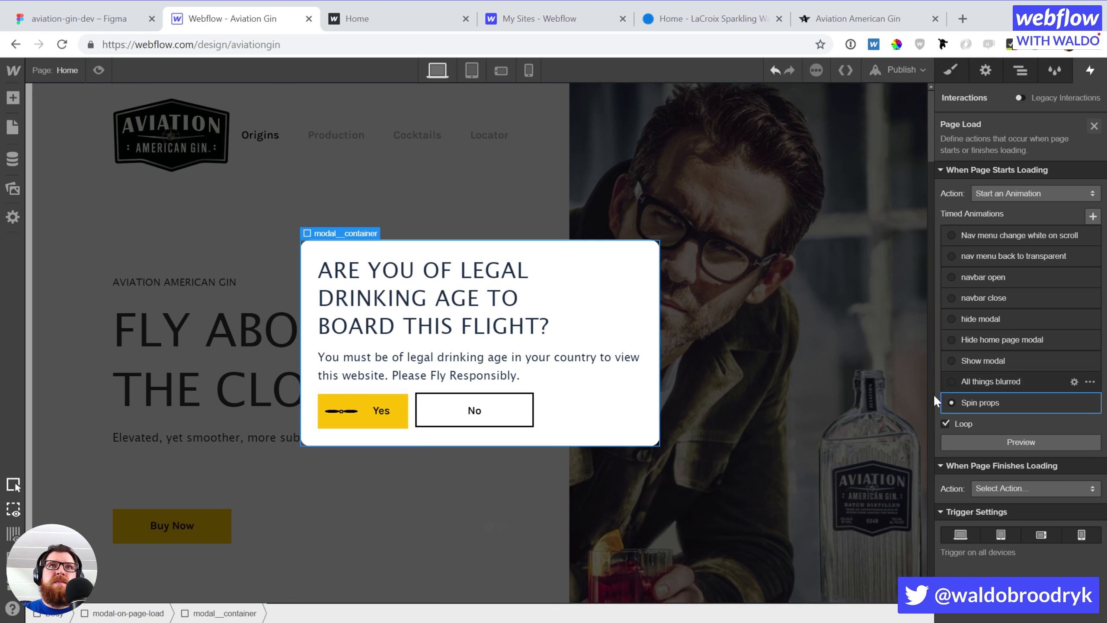
click(1004, 400)
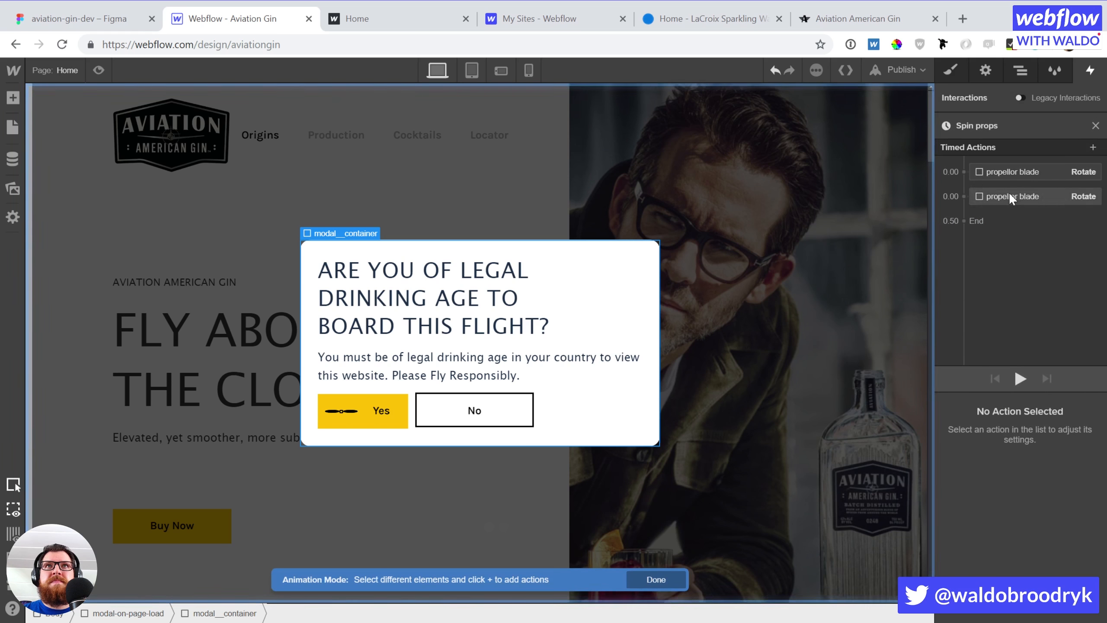
Select the second propellor blade and add two Rotate actions to Spin props at 0.50 and 1.00
click(1019, 63)
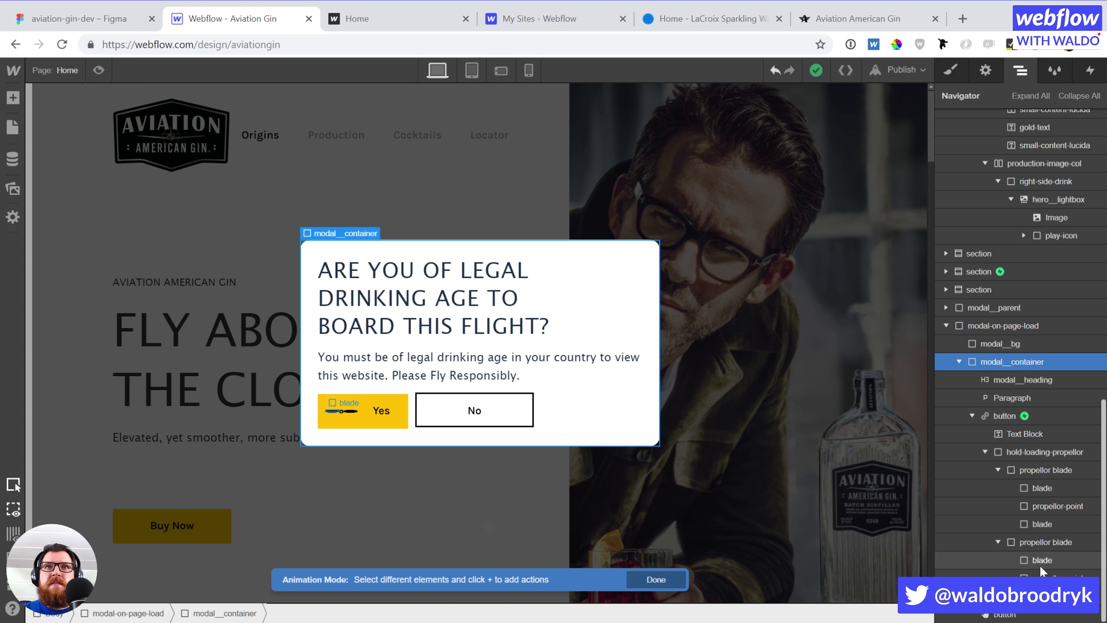
click(1048, 541)
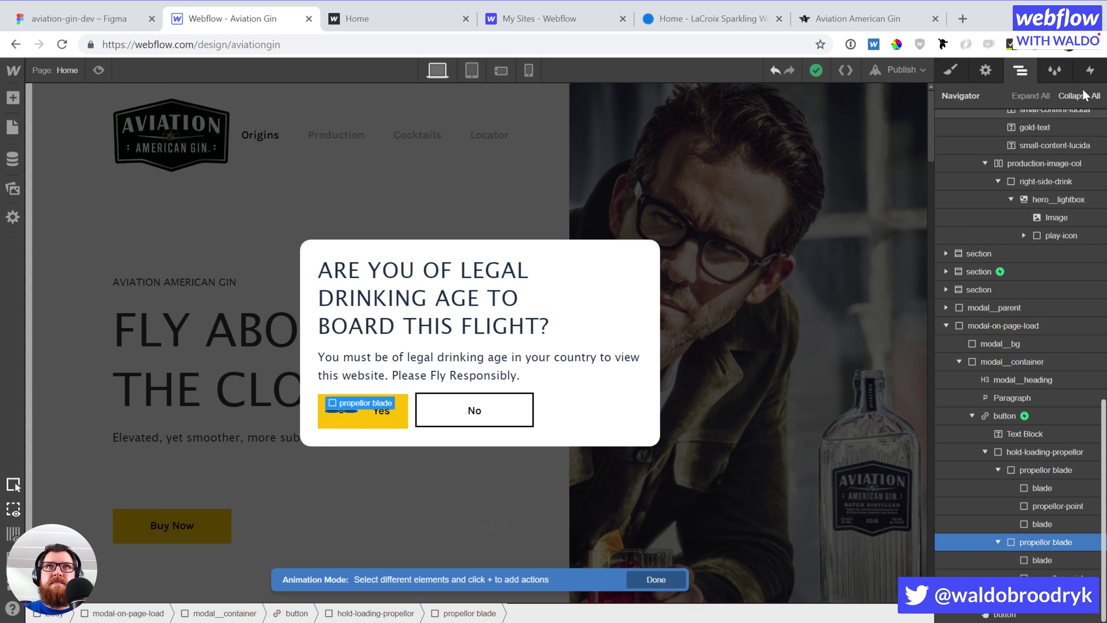
click(1090, 72)
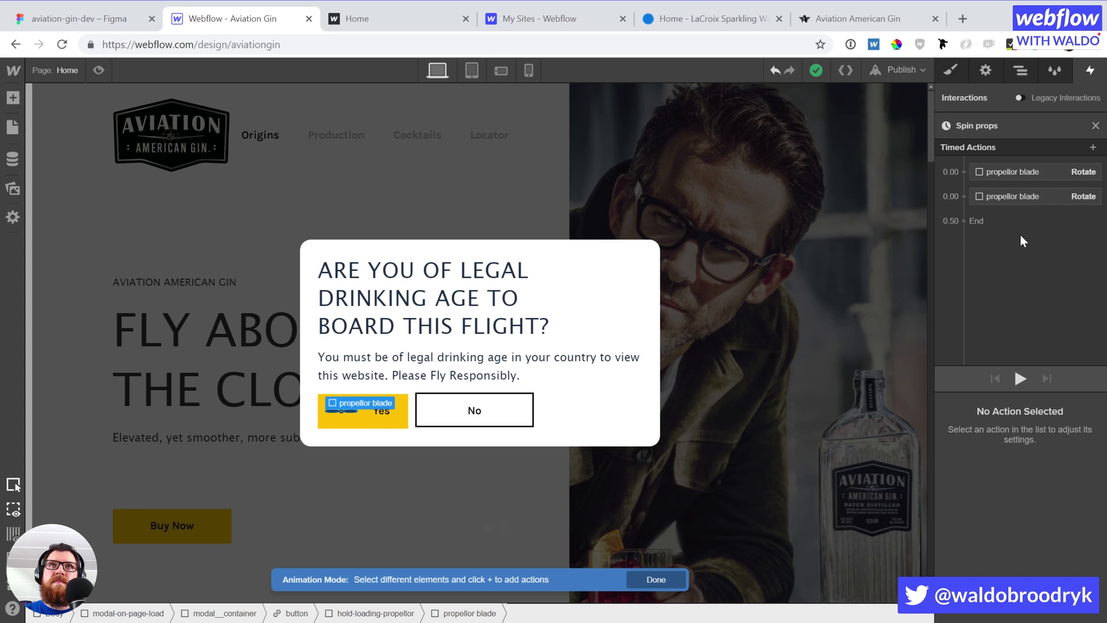
click(1024, 208)
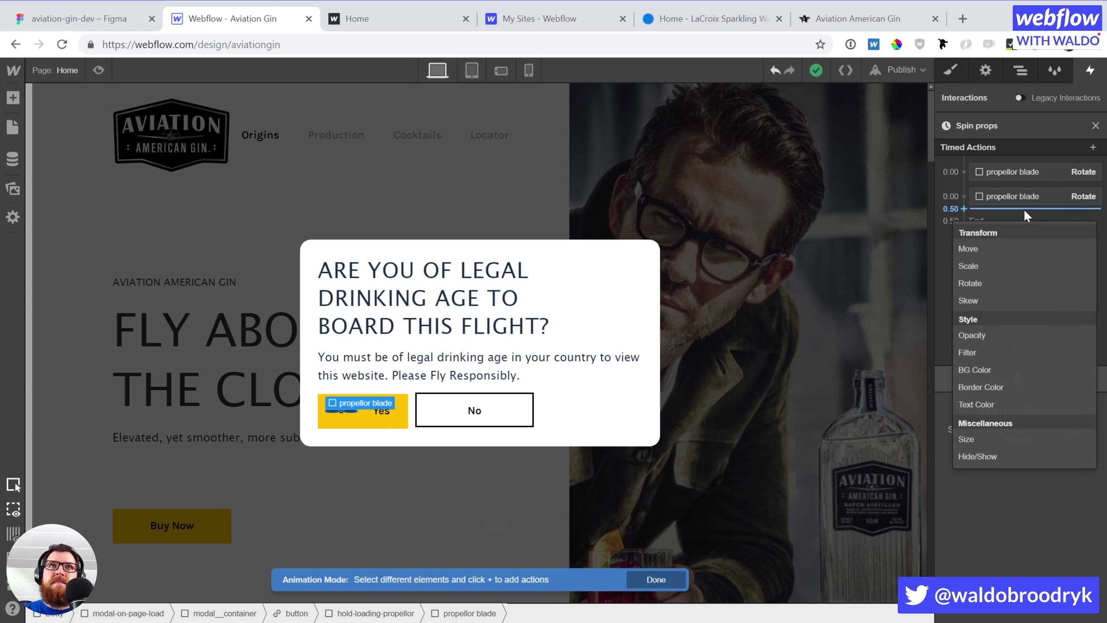
click(1002, 283)
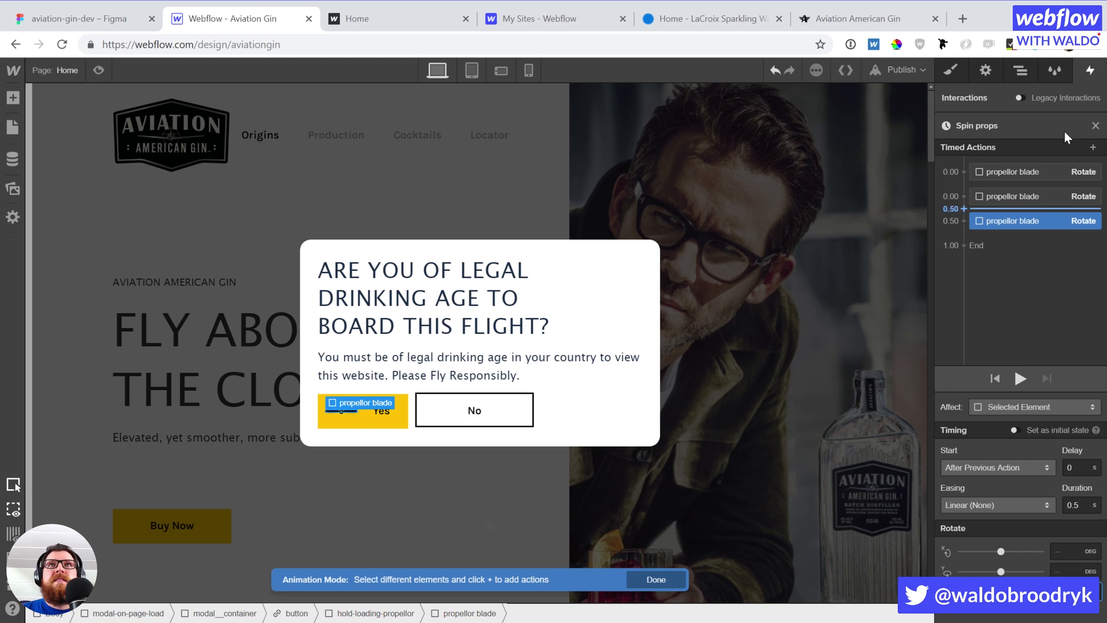
click(1032, 234)
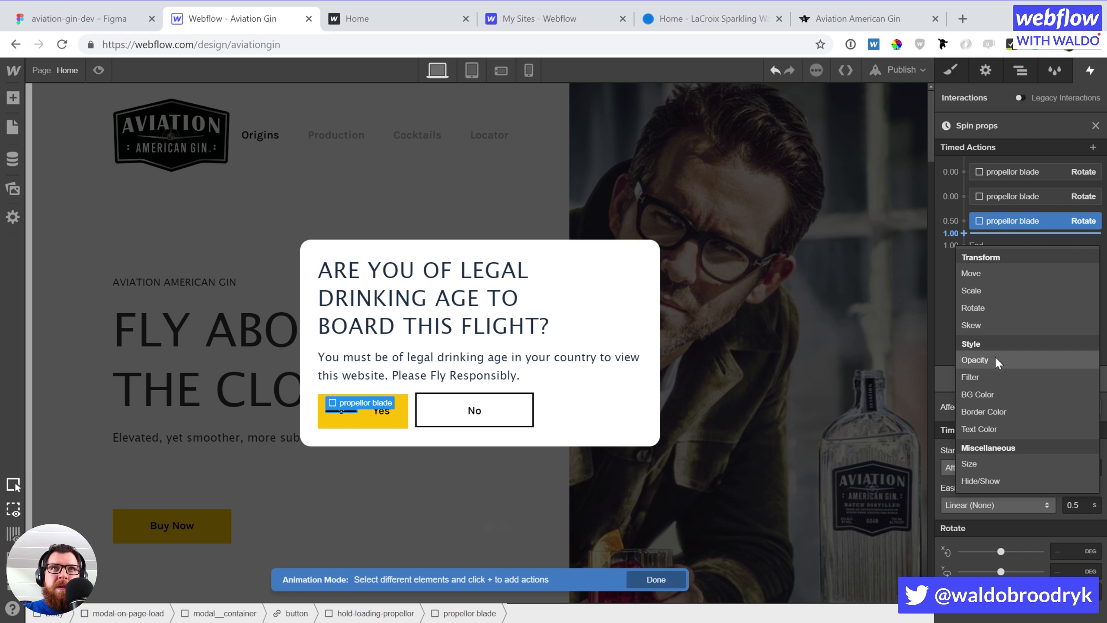
click(997, 309)
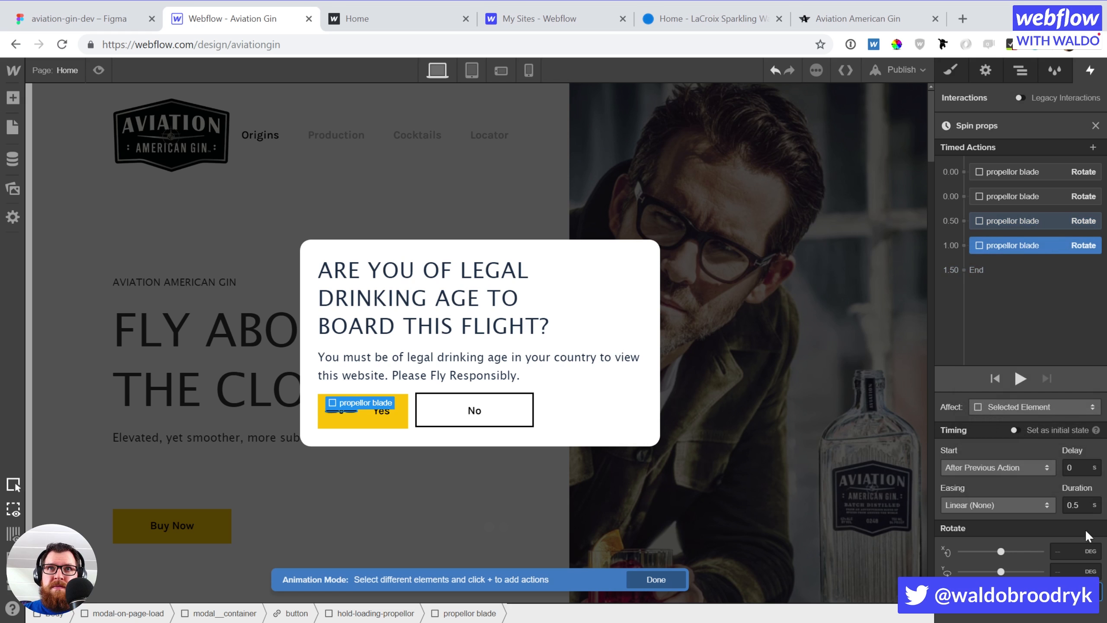
Arrange the four rotations into two simultaneous pairs, the second lasting 0.25 s, and preview the spin
click(1075, 505)
text(0)
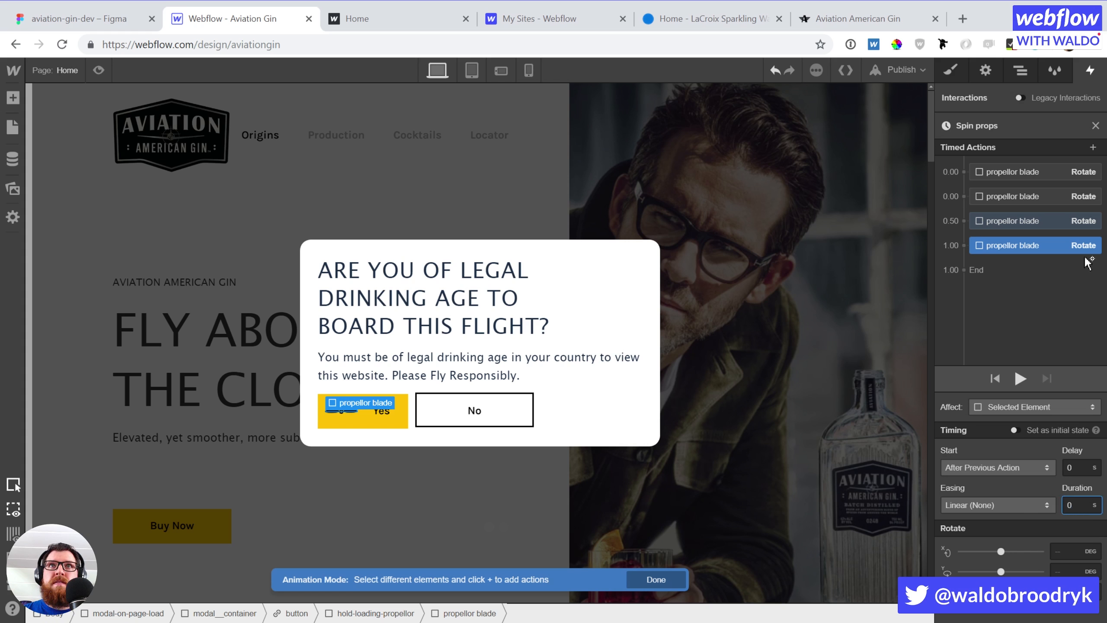
drag(1021, 241, 1016, 184)
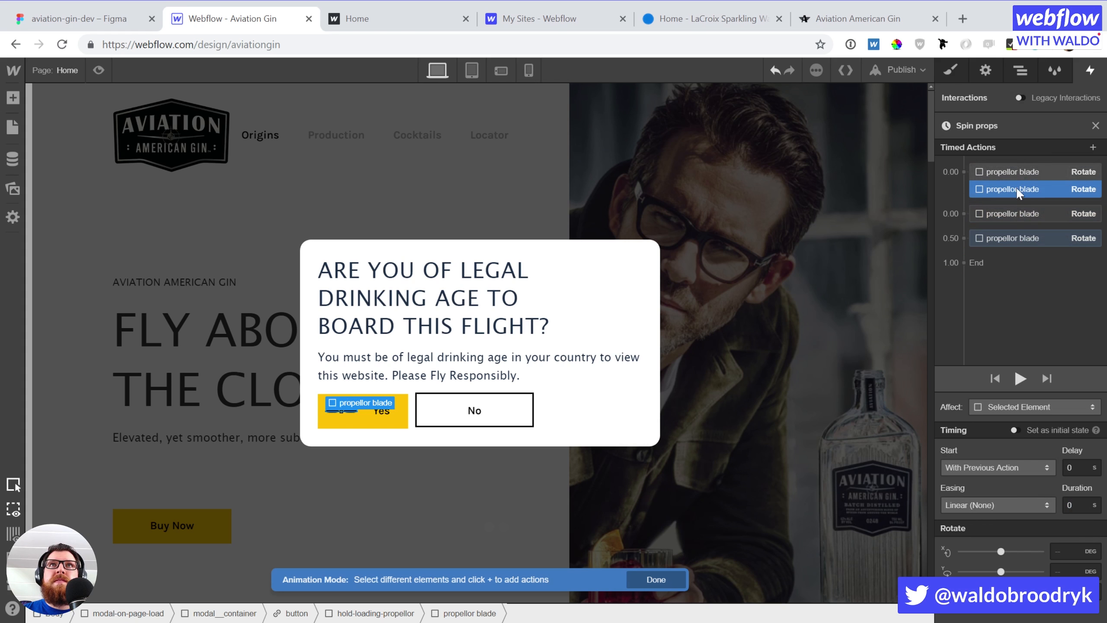
drag(1015, 234, 1016, 213)
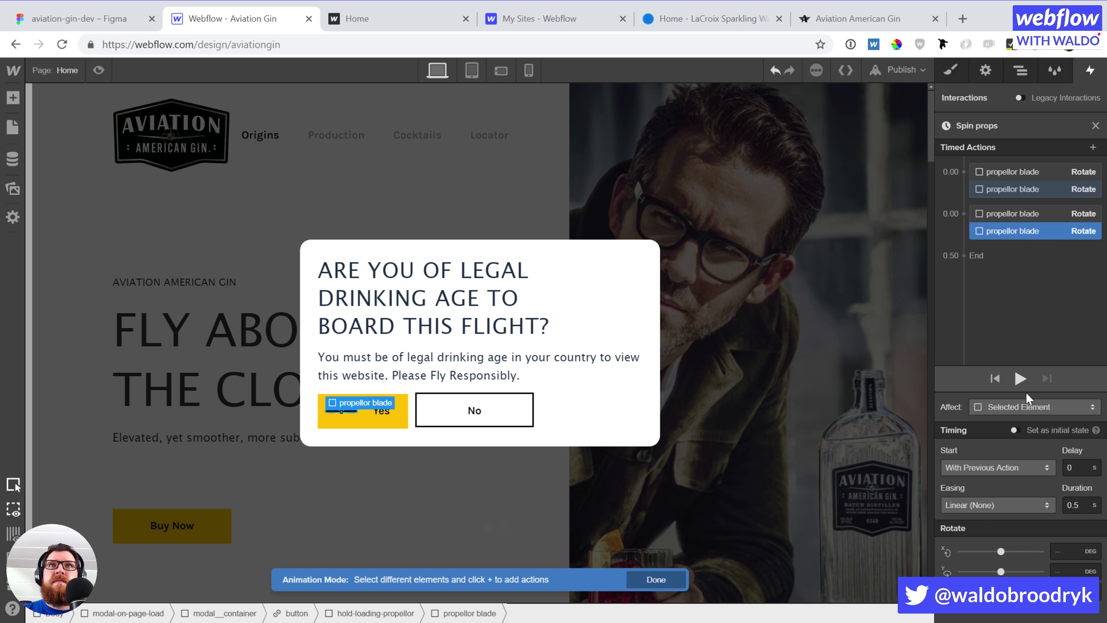
click(1021, 380)
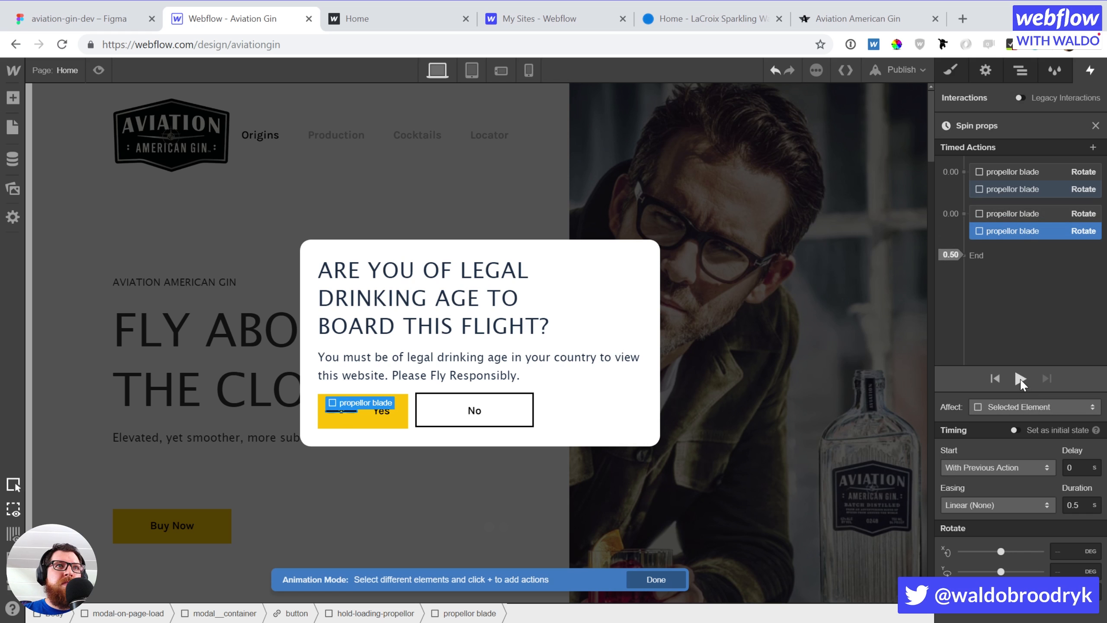
click(1021, 380)
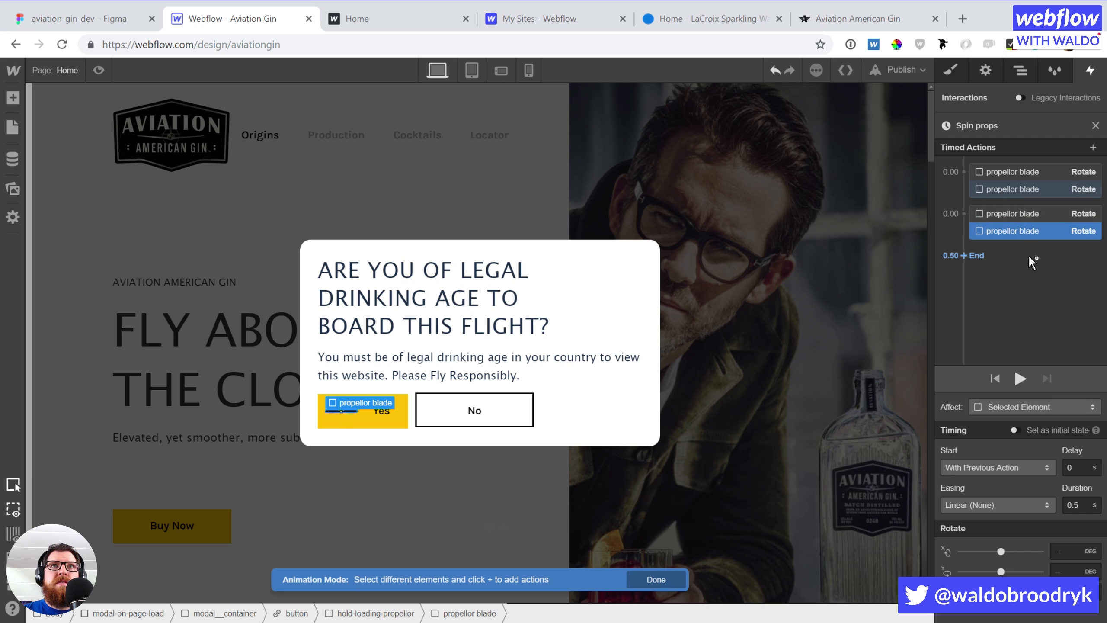
shift+click(1020, 213)
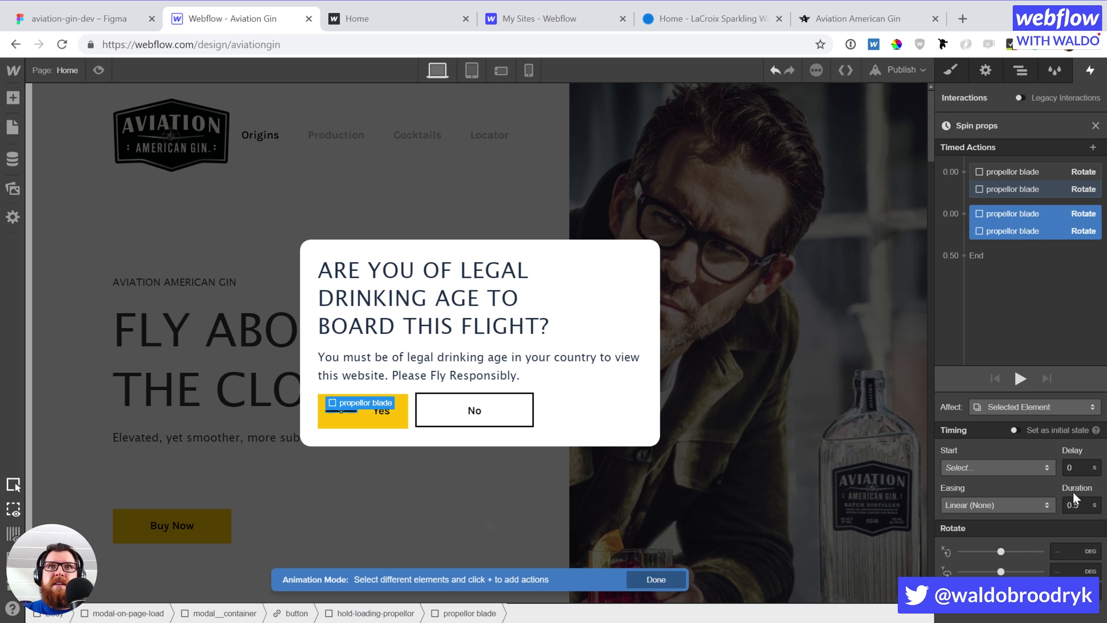
click(1075, 501)
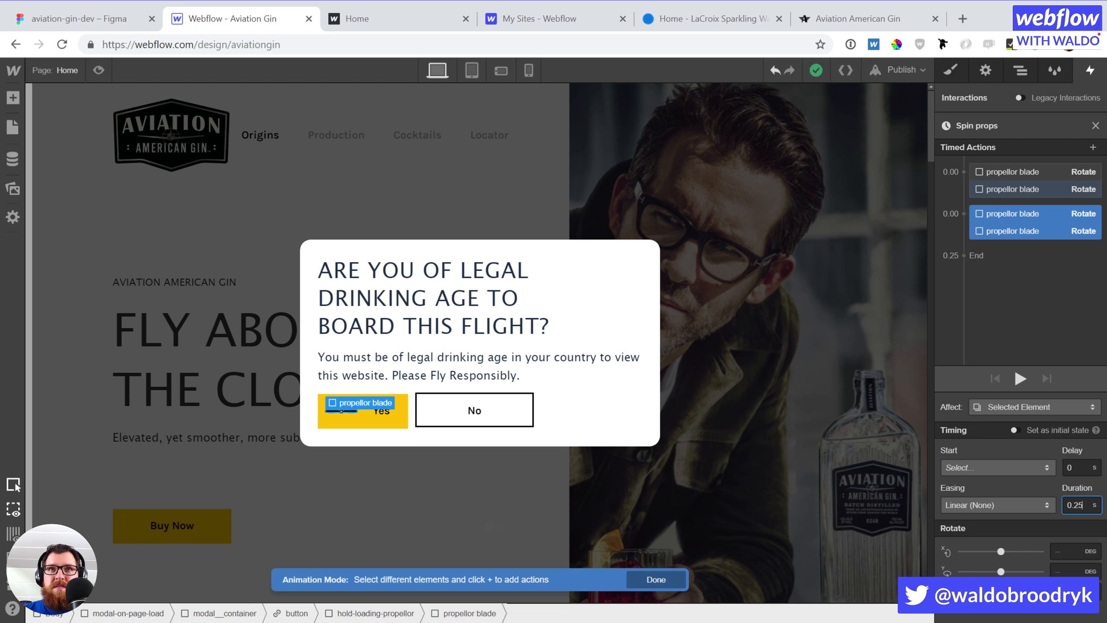
click(1095, 126)
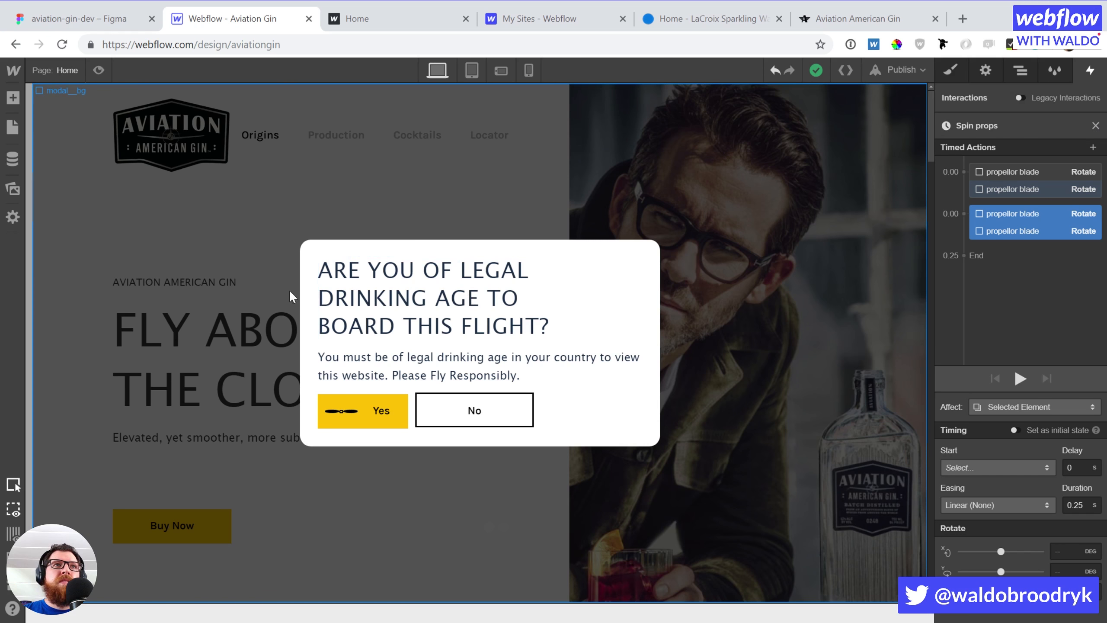
Preview the page, then replay and reopen the Spin props page-load animation
click(97, 70)
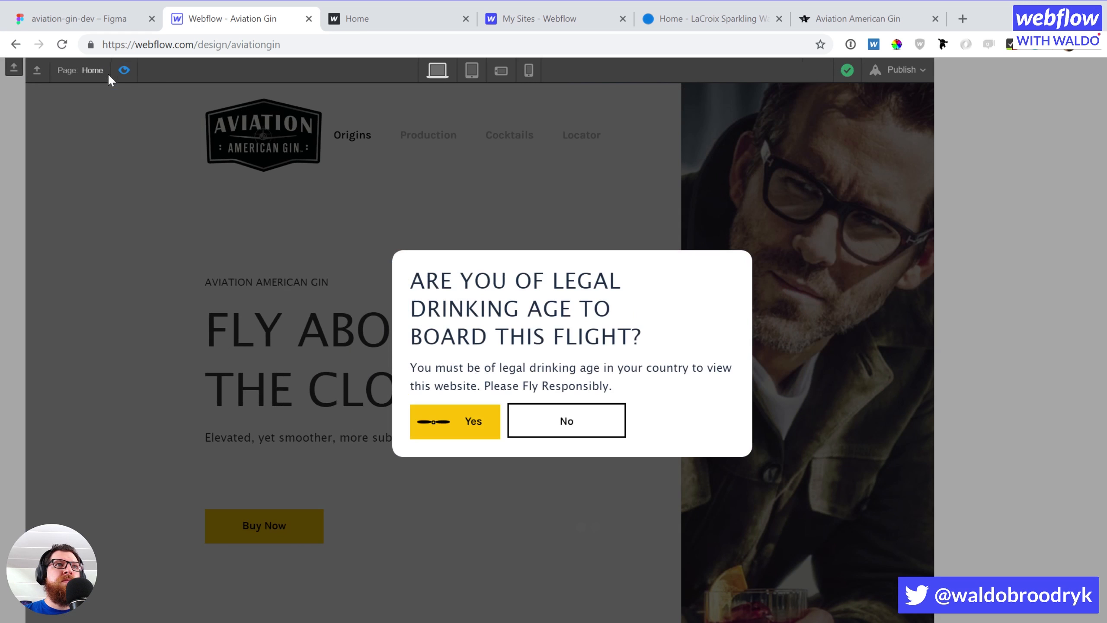
click(123, 70)
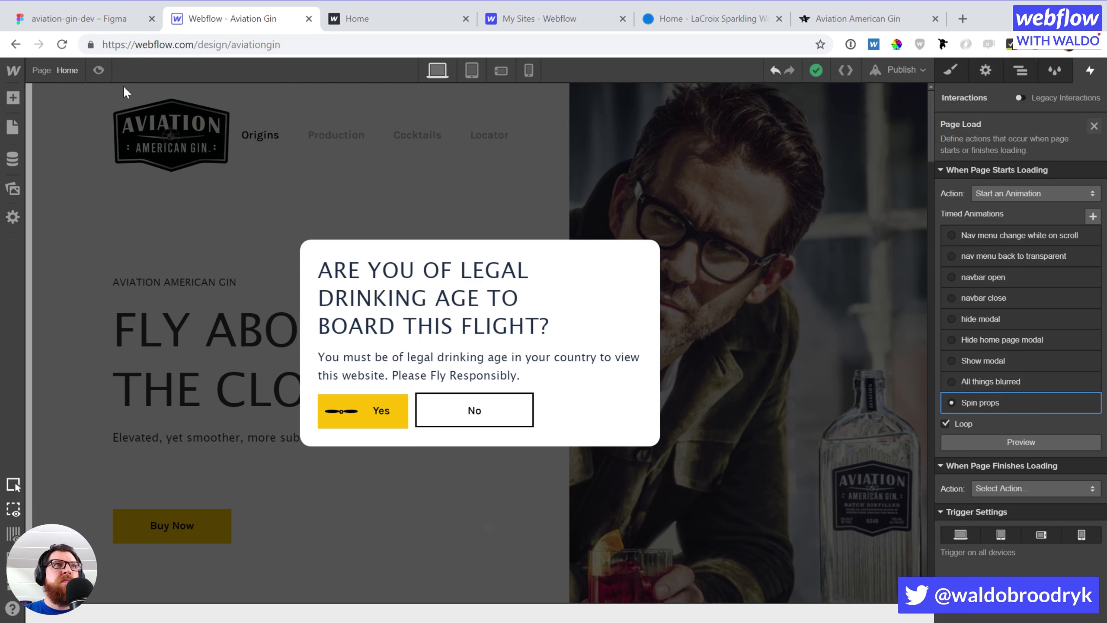
click(1010, 443)
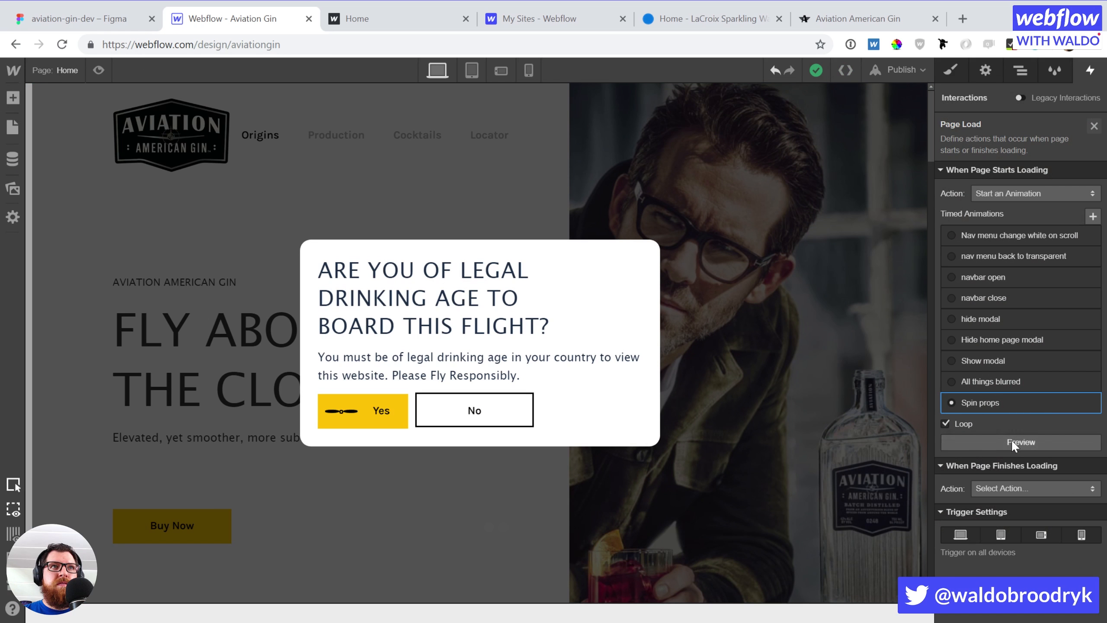
click(990, 400)
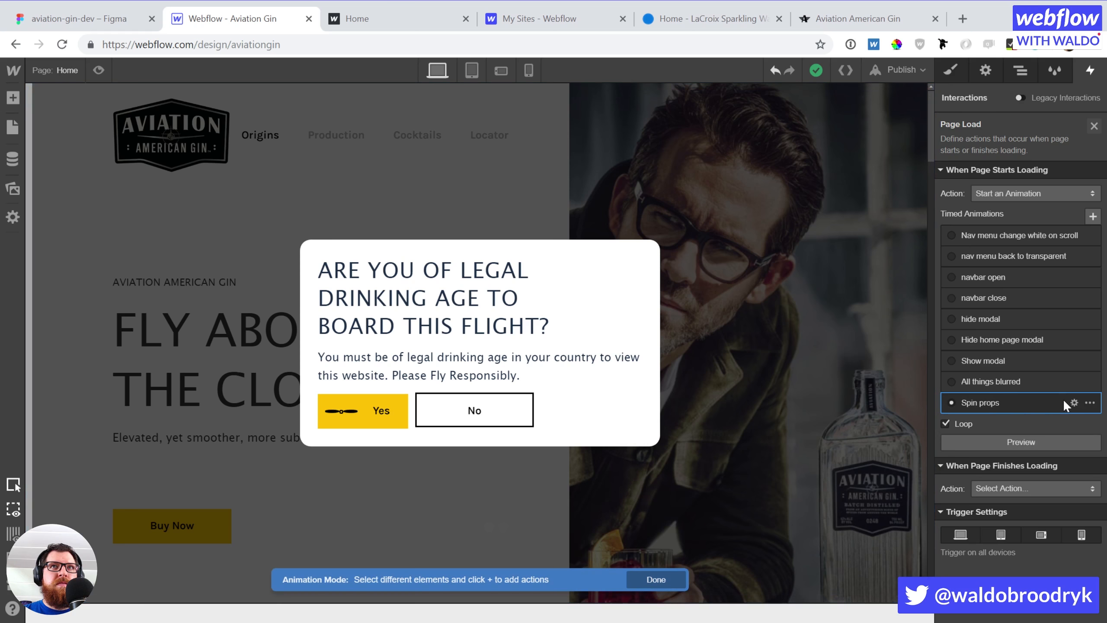
Reload the Webflow Designer and preview the spinning propeller before returning to editing
click(61, 44)
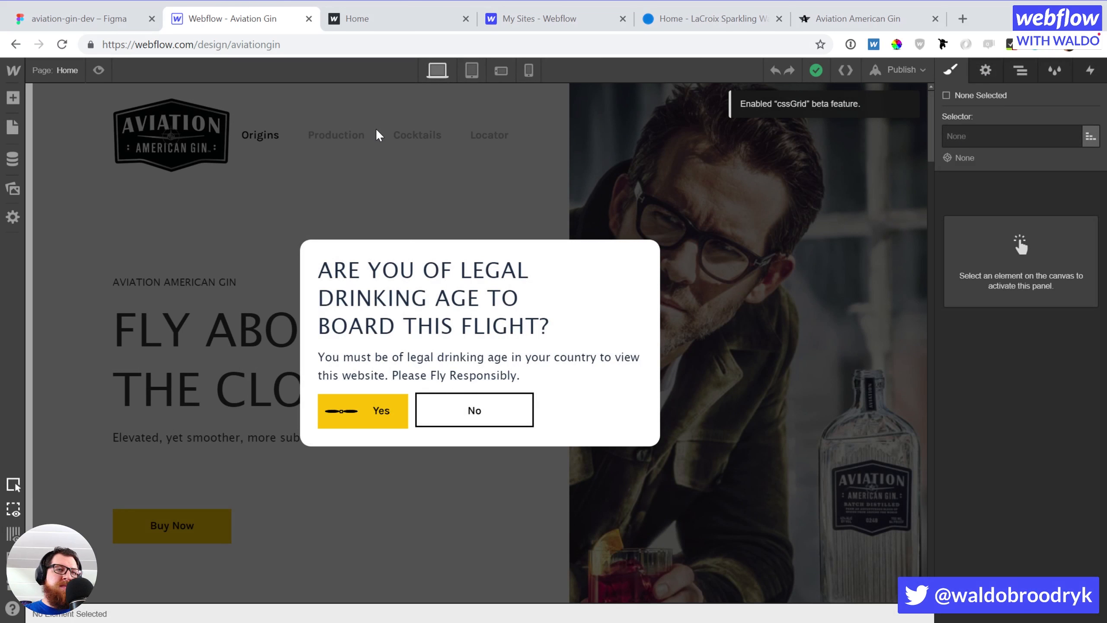
click(99, 70)
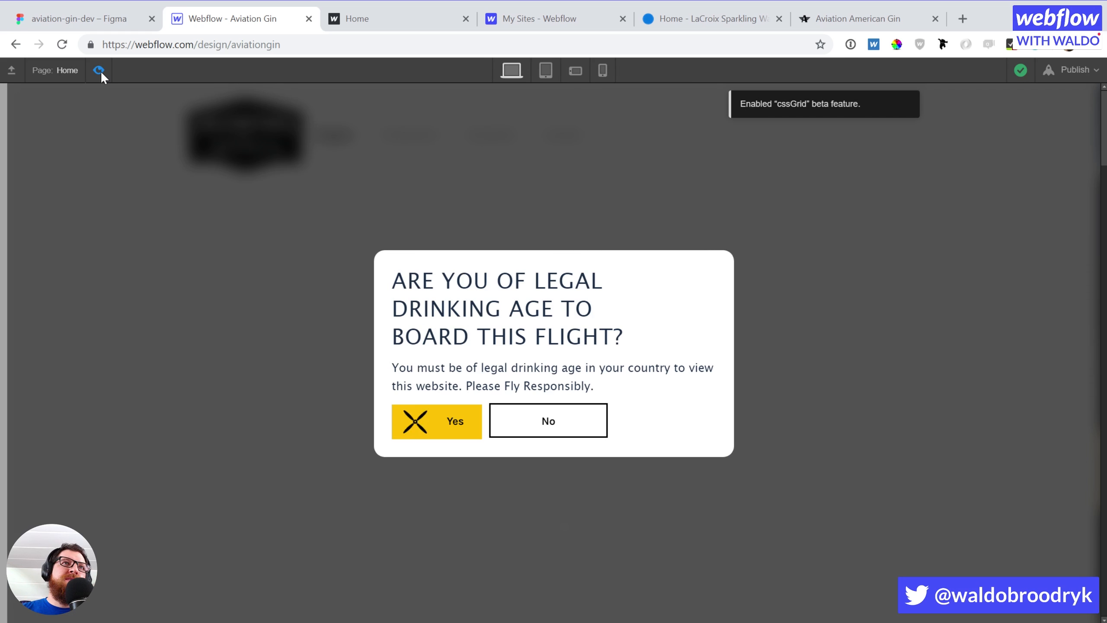
click(100, 70)
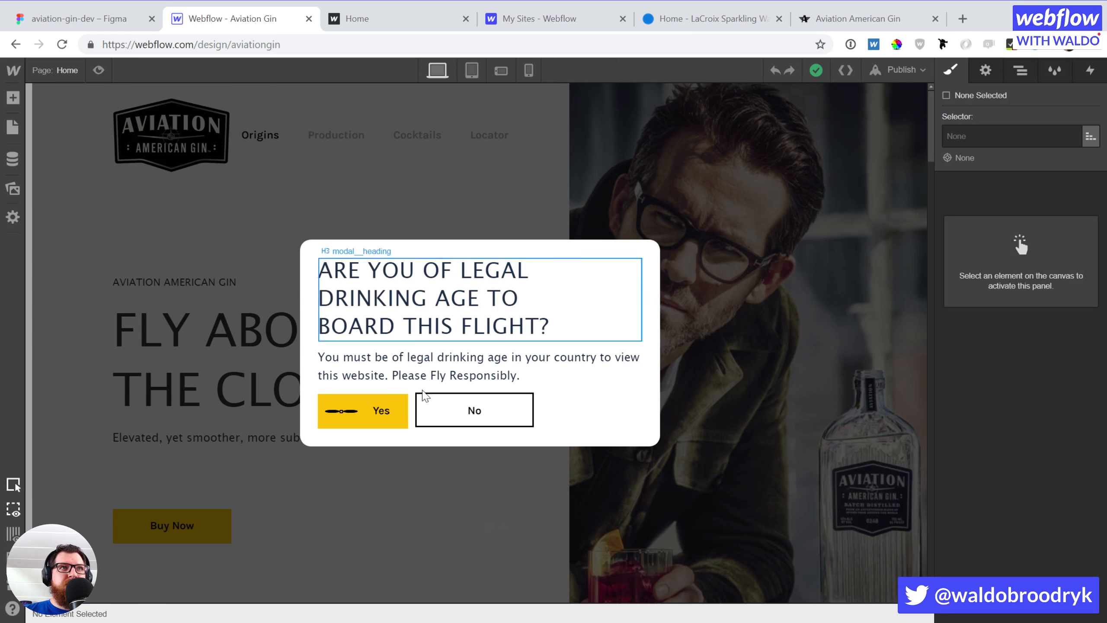
Give the hold-loading-propellor wrapper a Scale transform of 0.8 on X and Y
click(343, 421)
scroll(1027, 410, down, 5)
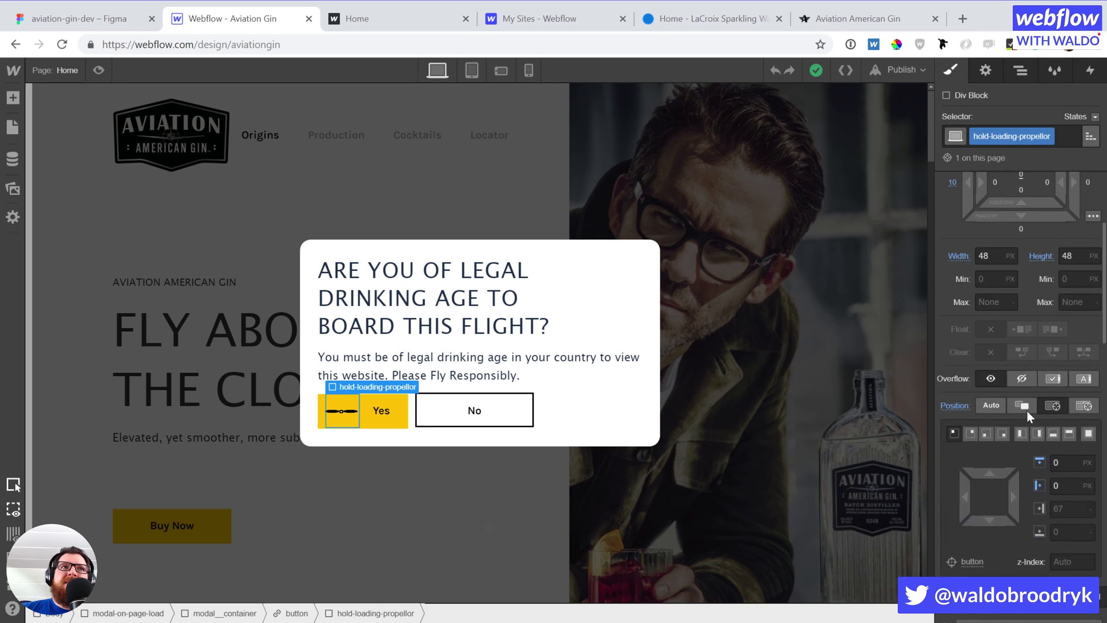
scroll(1026, 409, down, 10)
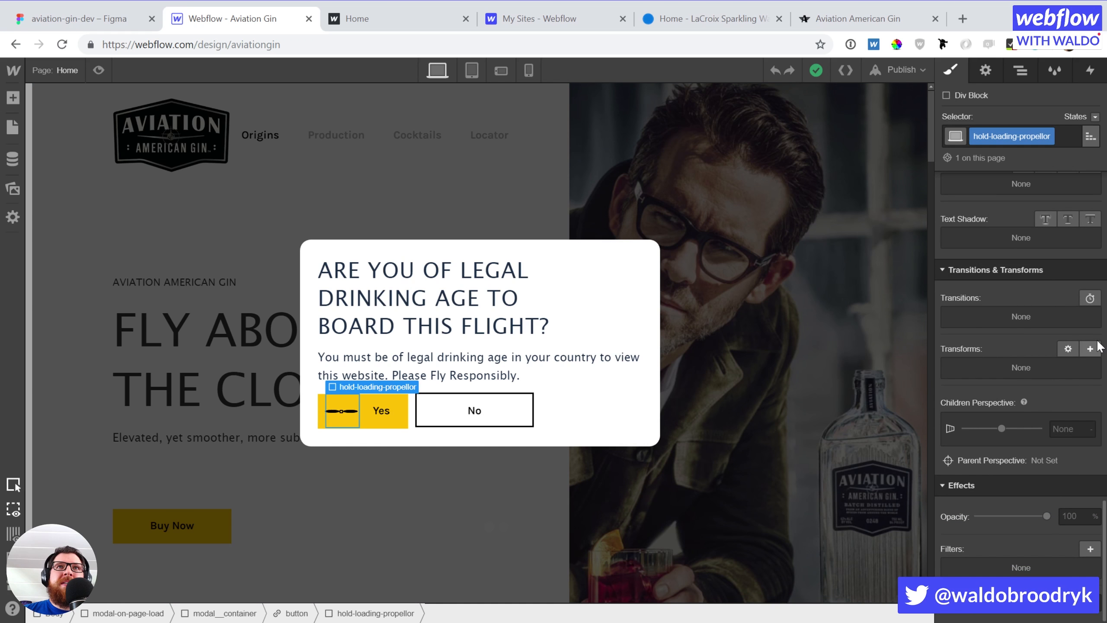
click(1090, 349)
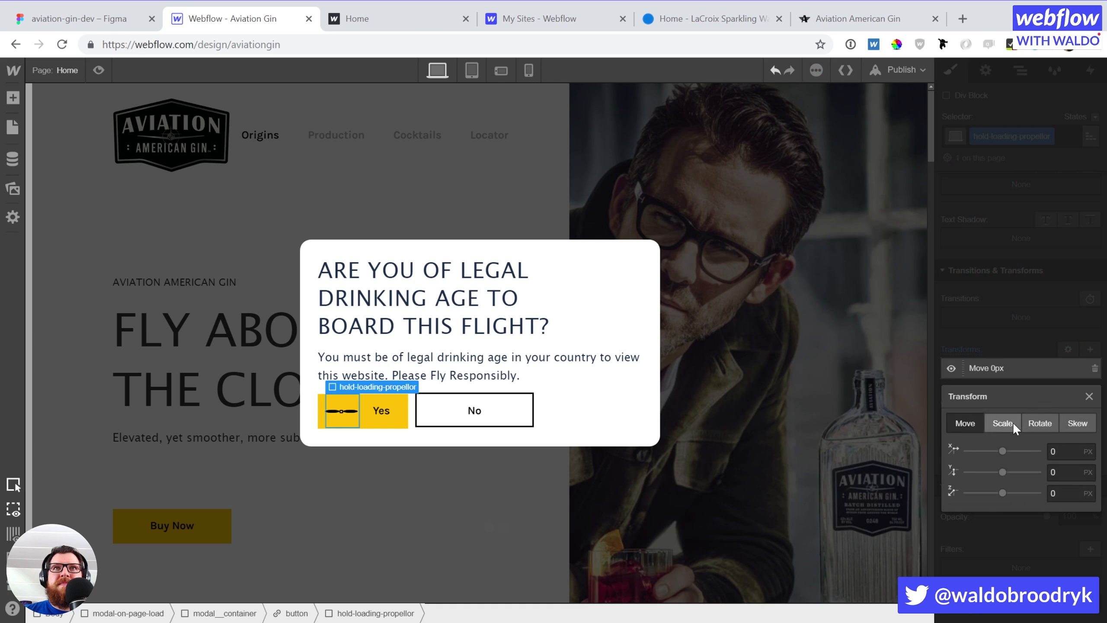
click(1002, 423)
click(1065, 451)
key(BackSpace)
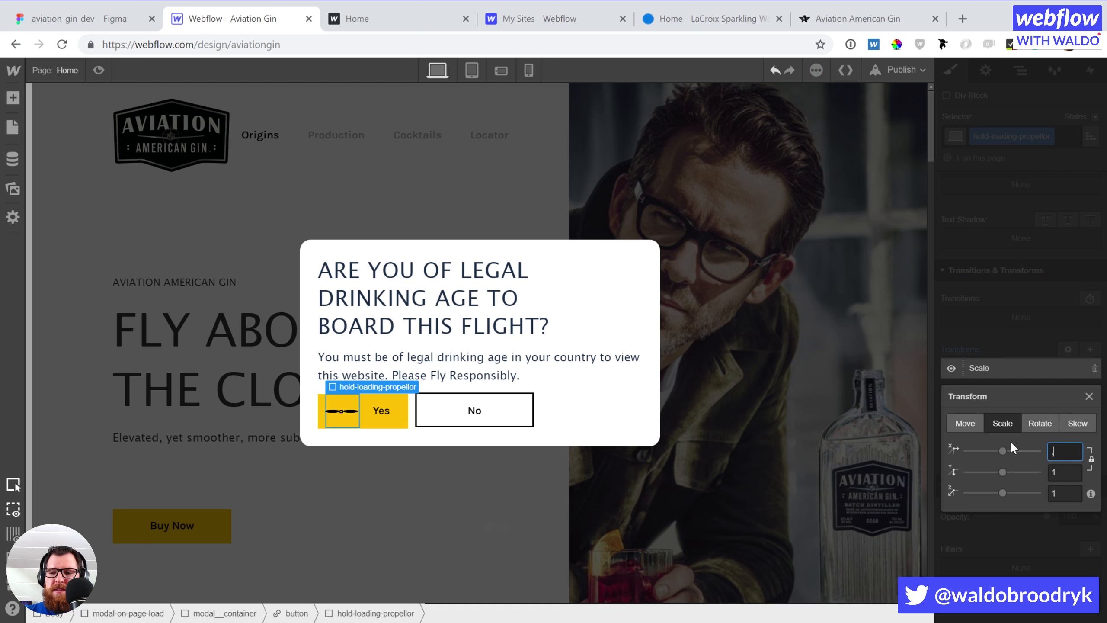
text(0.8)
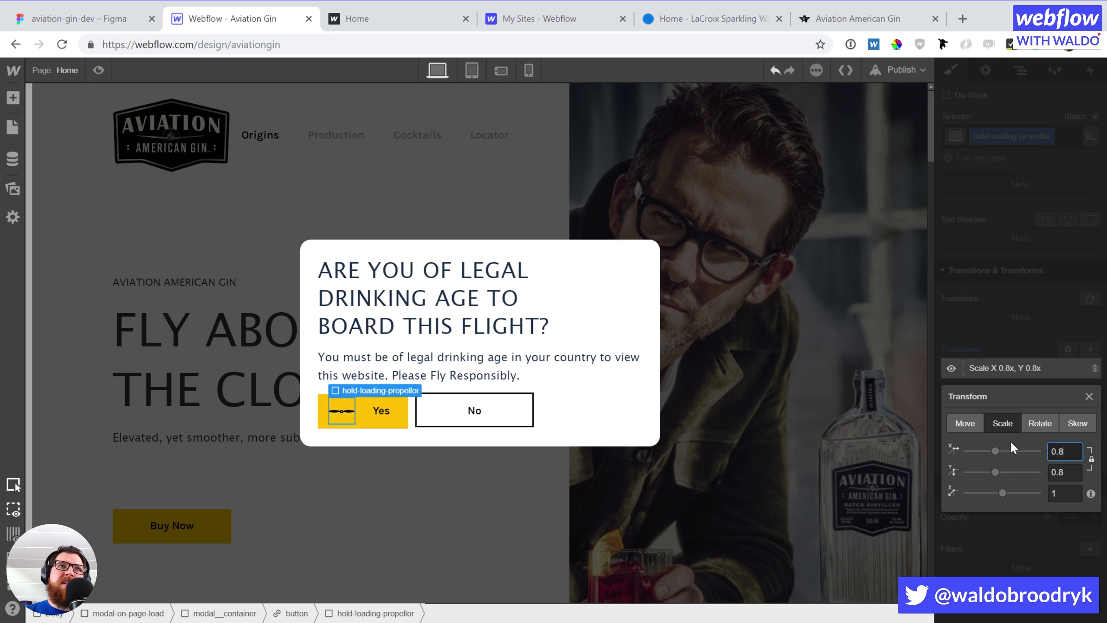
click(996, 302)
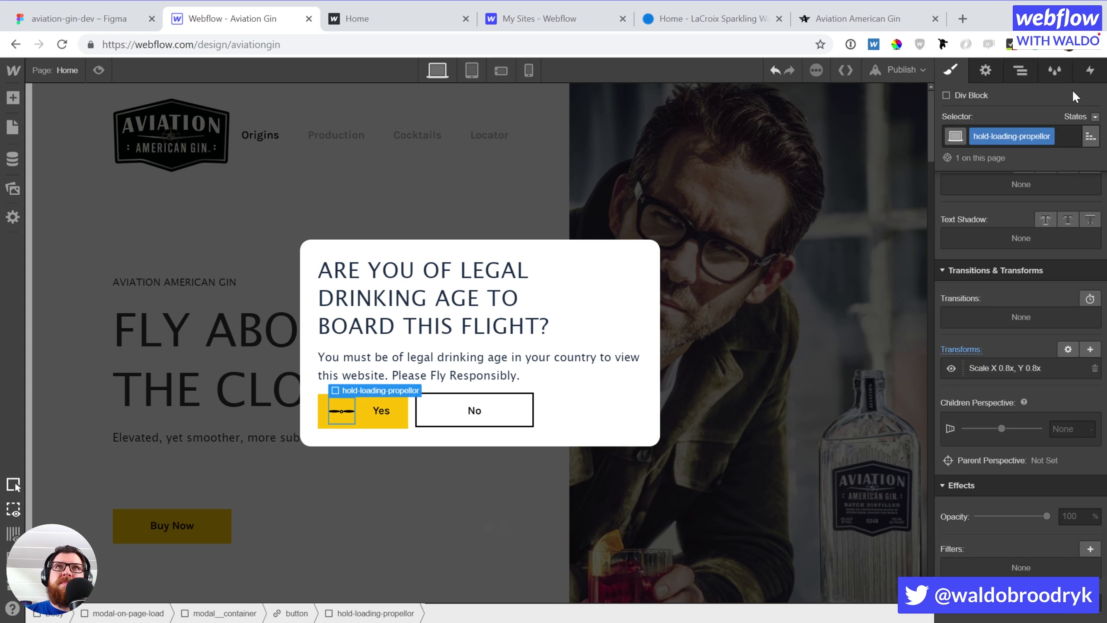
click(1088, 70)
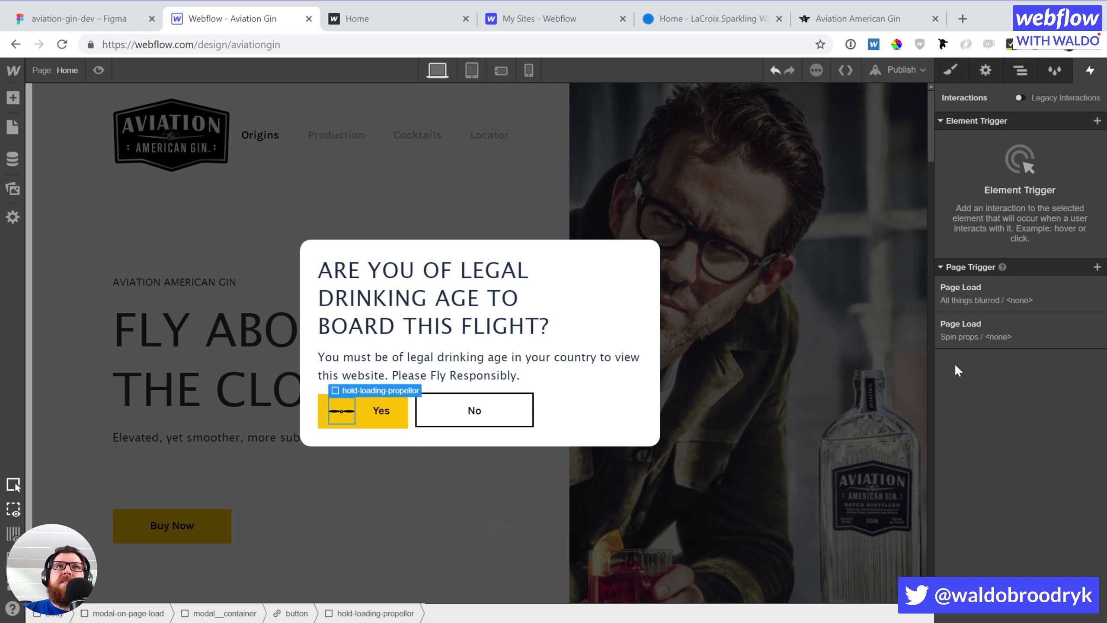
Change the second pair of blade rotations' duration from 0.25 to 0.5 s and play it
click(1002, 340)
click(999, 399)
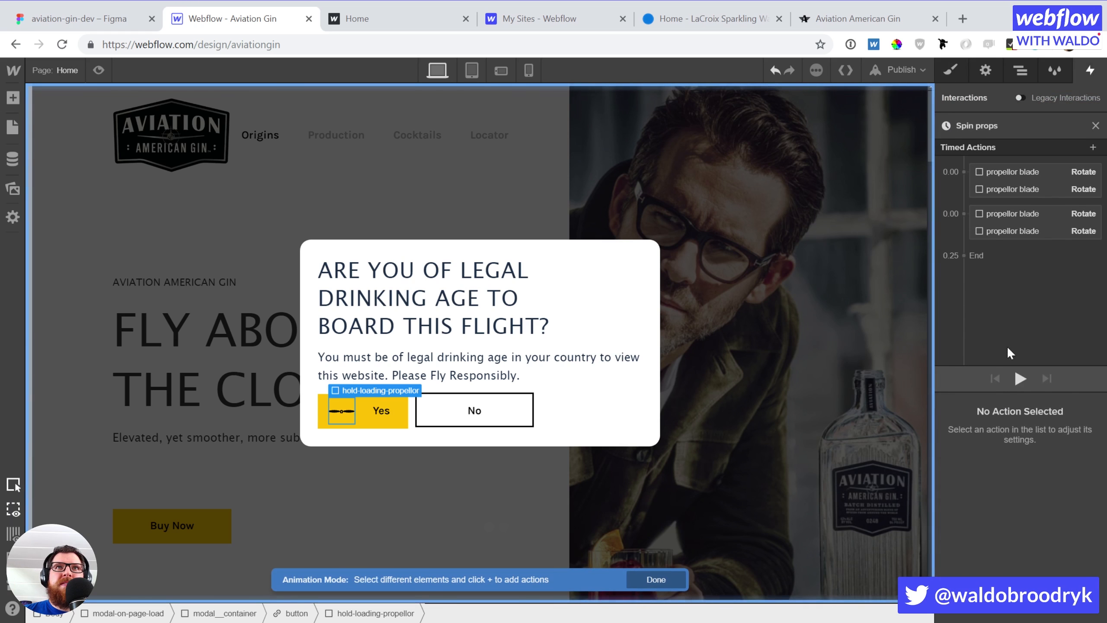
click(1018, 214)
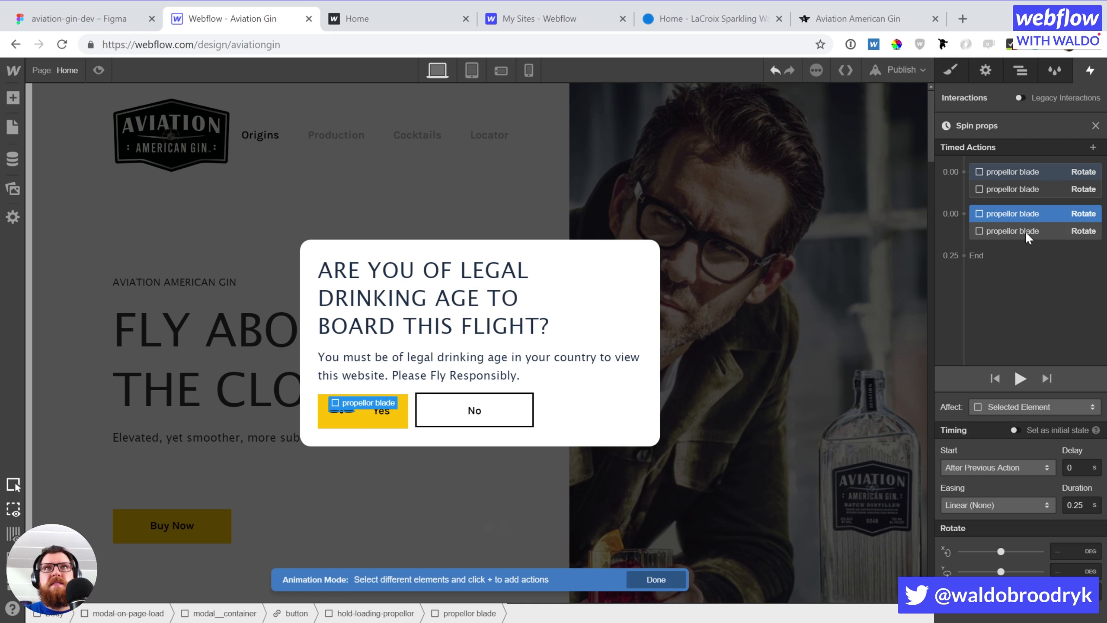
shift+click(1024, 230)
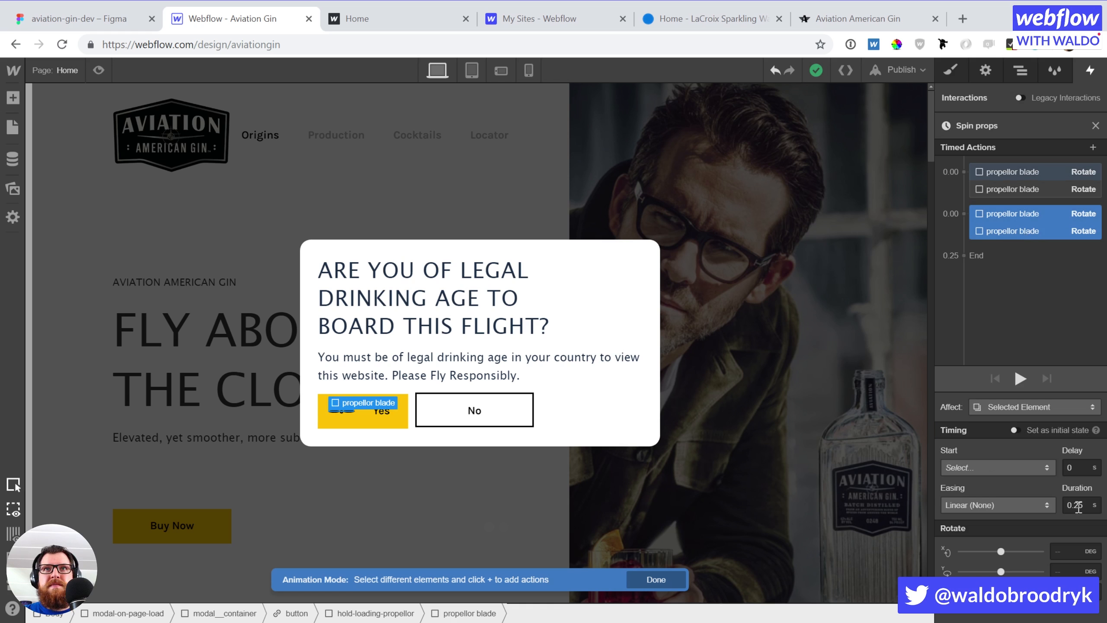
drag(1074, 503, 1092, 507)
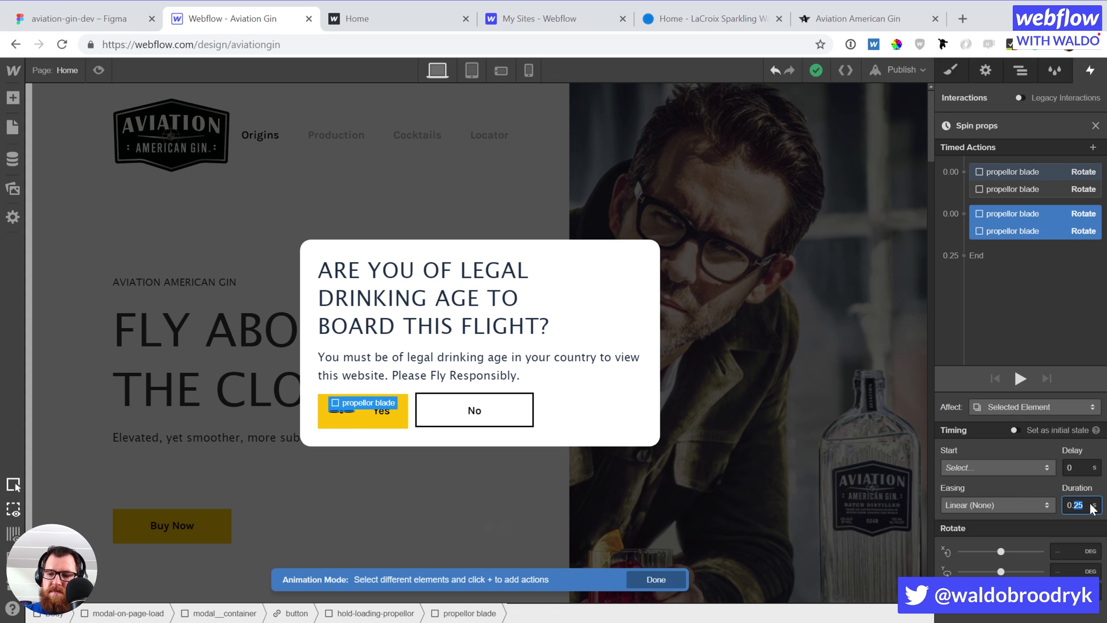
text(5)
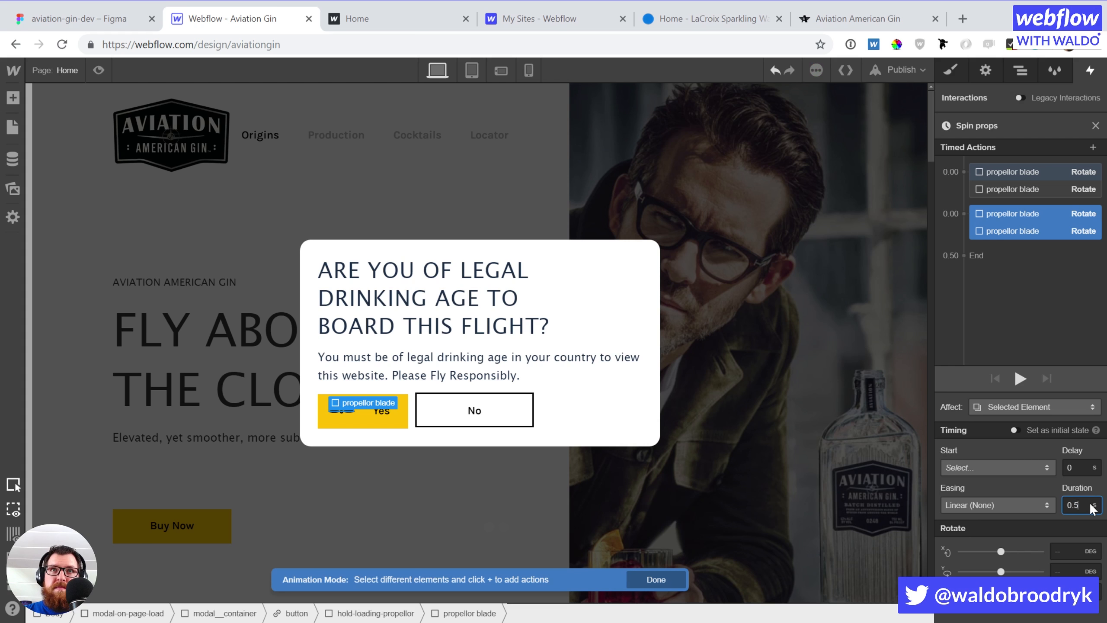
click(1020, 378)
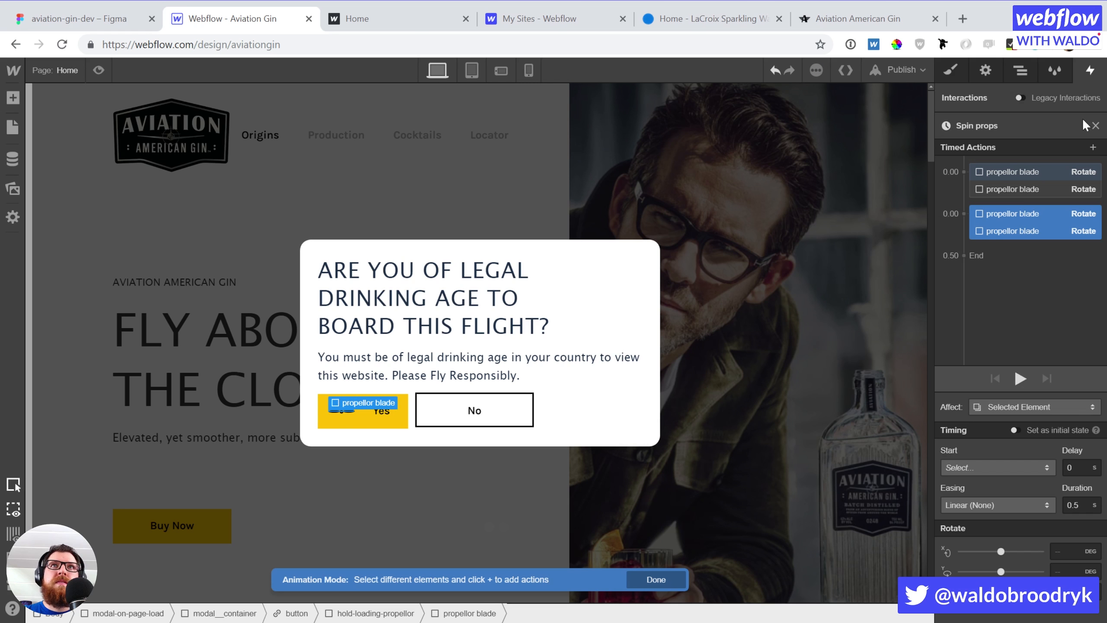
click(1094, 126)
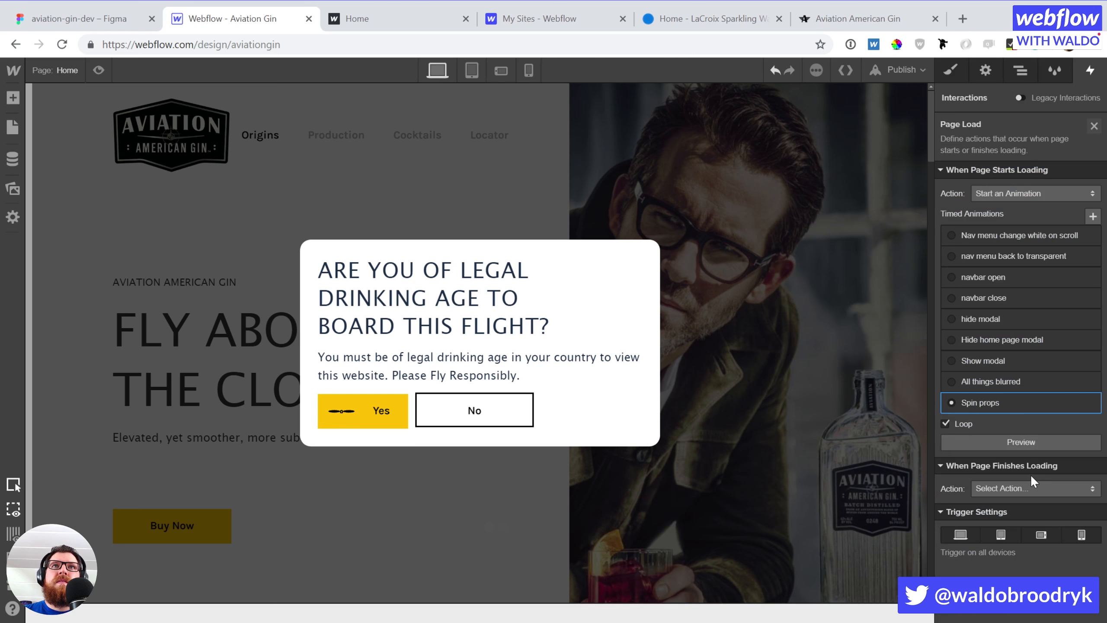
Preview the looping Spin props animation, then show the Navigator element tree
click(1009, 443)
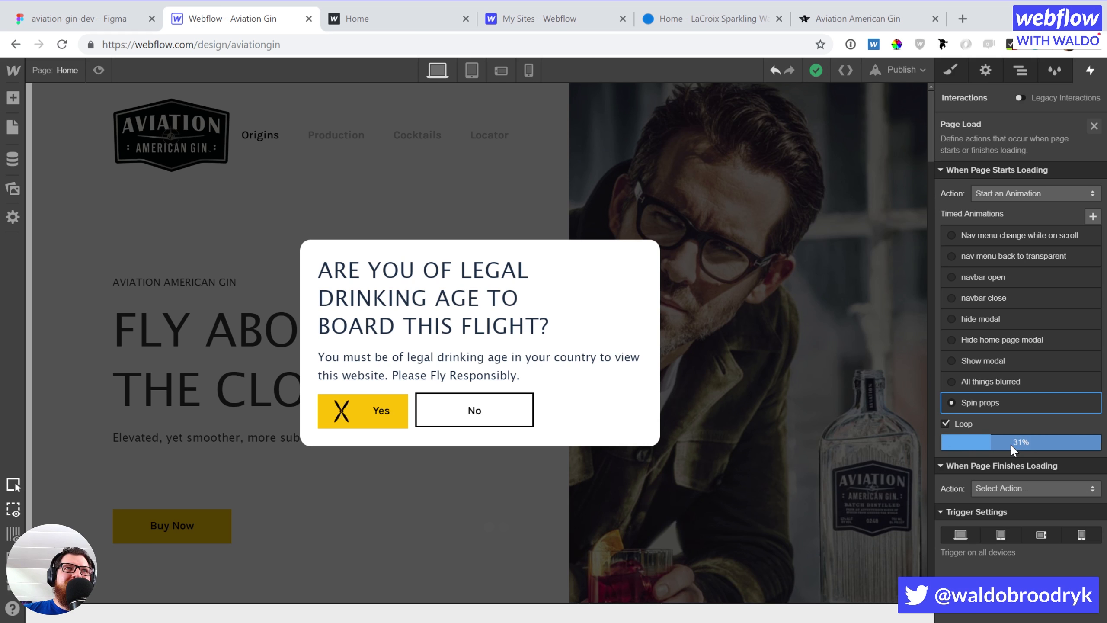
click(1009, 443)
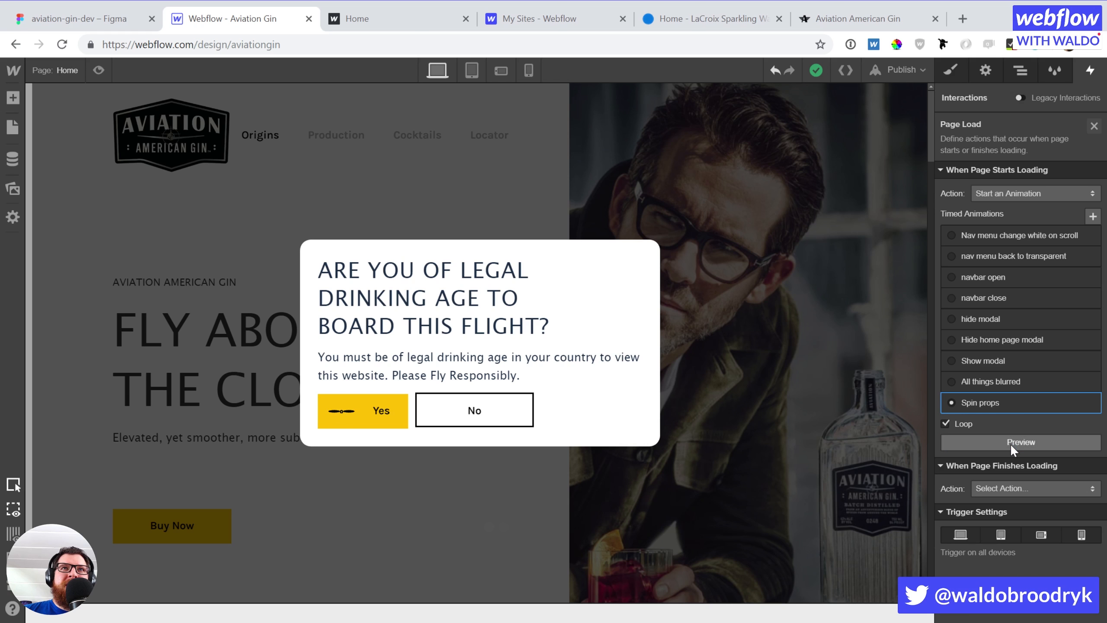
click(1013, 71)
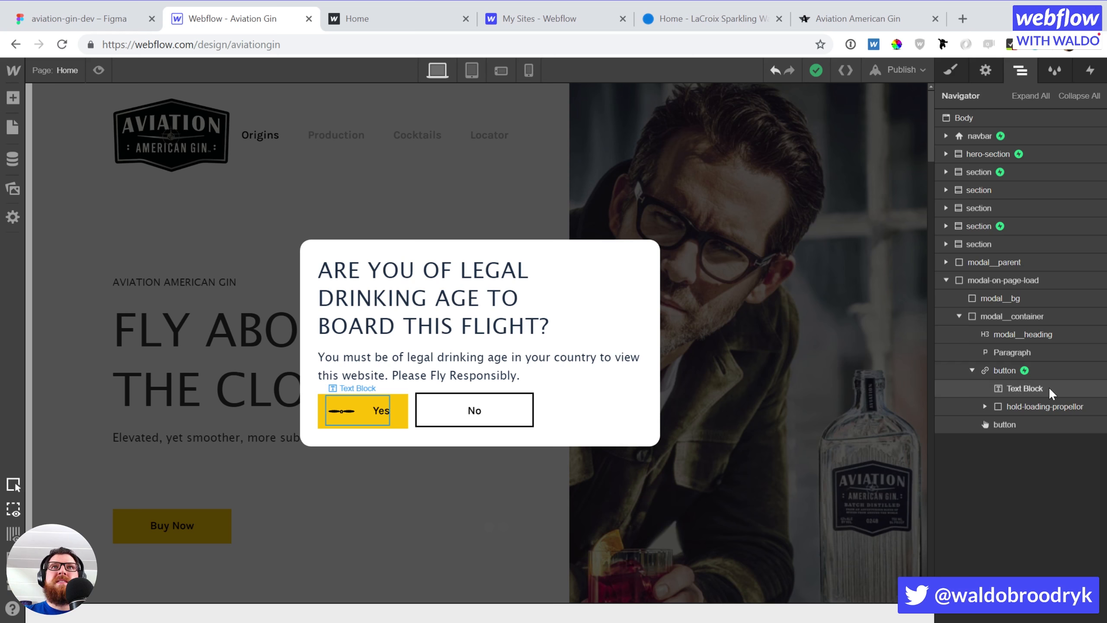
Select the second propellor blade and add the combo class 'second' to it
click(984, 406)
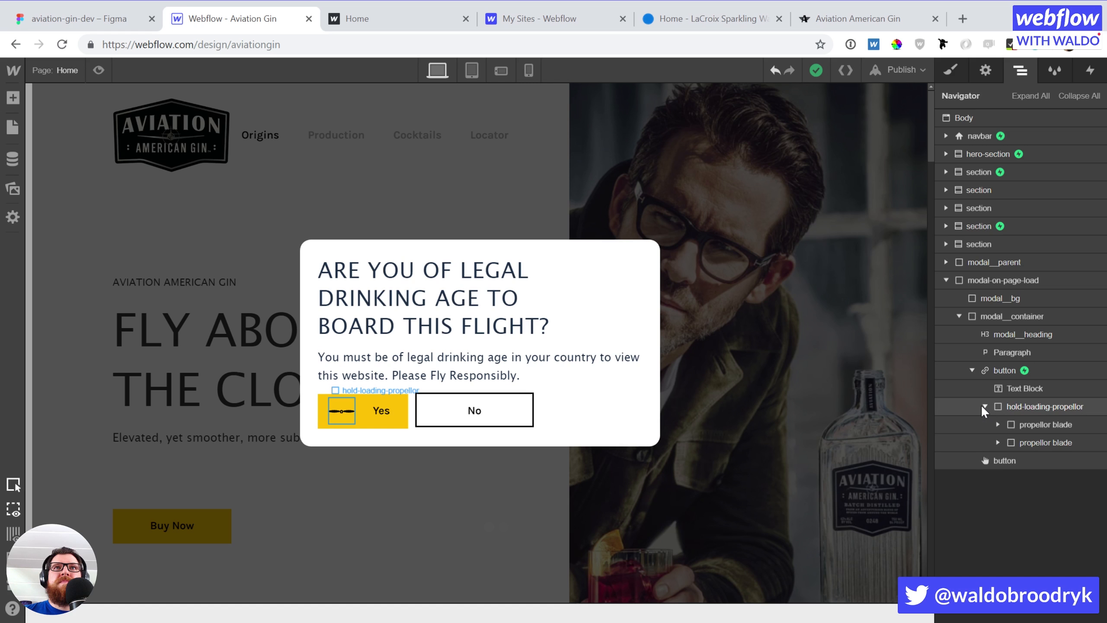
click(1011, 441)
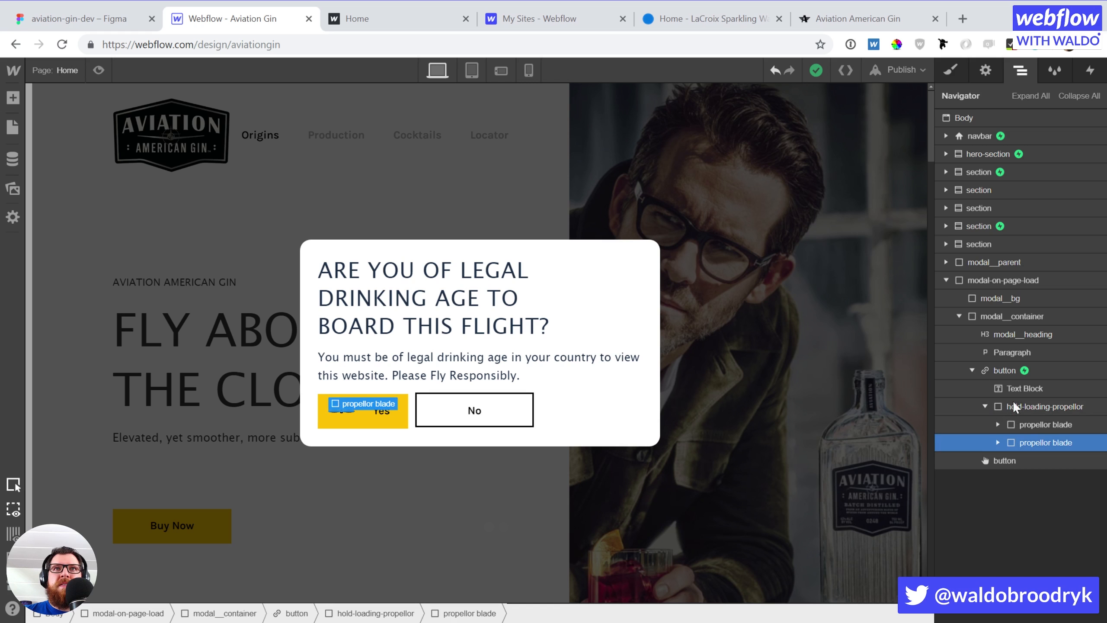
click(958, 66)
click(1073, 139)
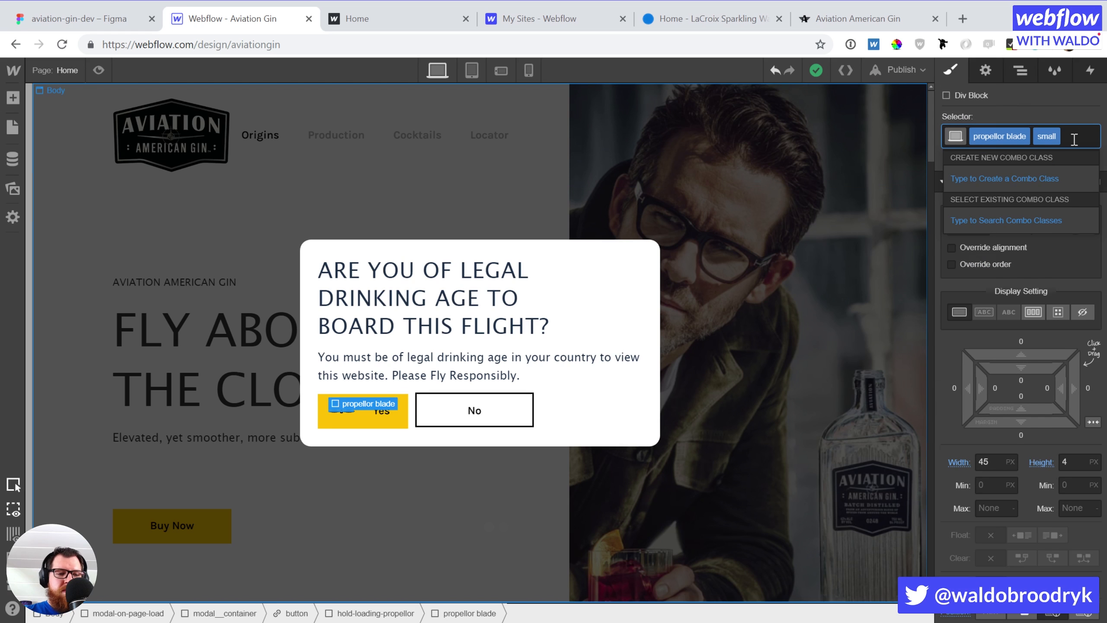
text(second)
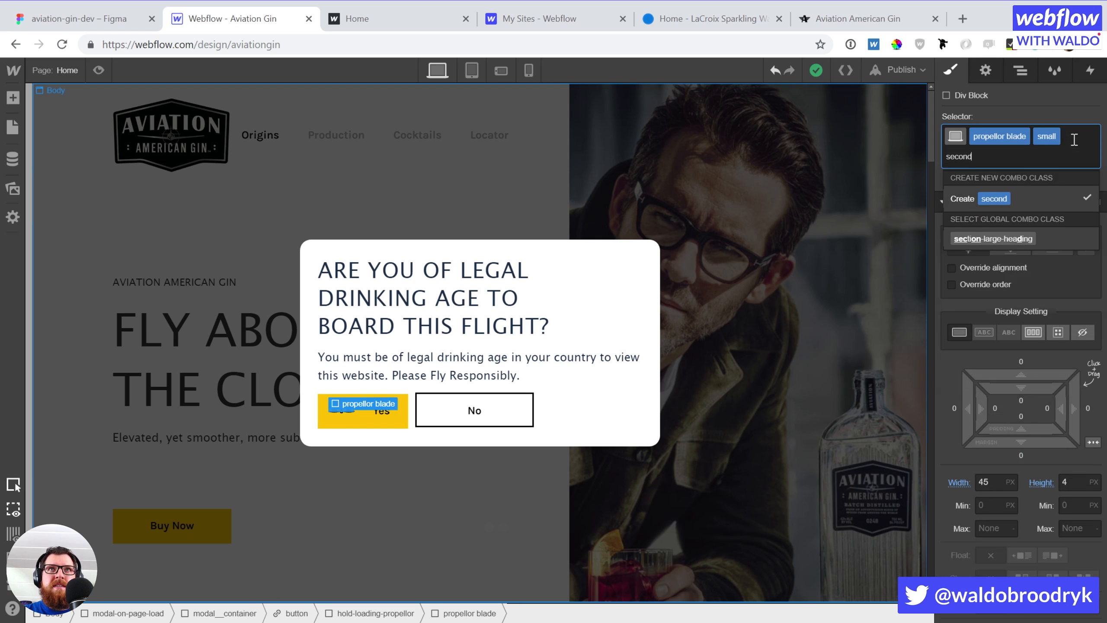
key(Return)
Rotate the second blade 90° on Z so the two blades form a cross
scroll(1060, 398, down, 15)
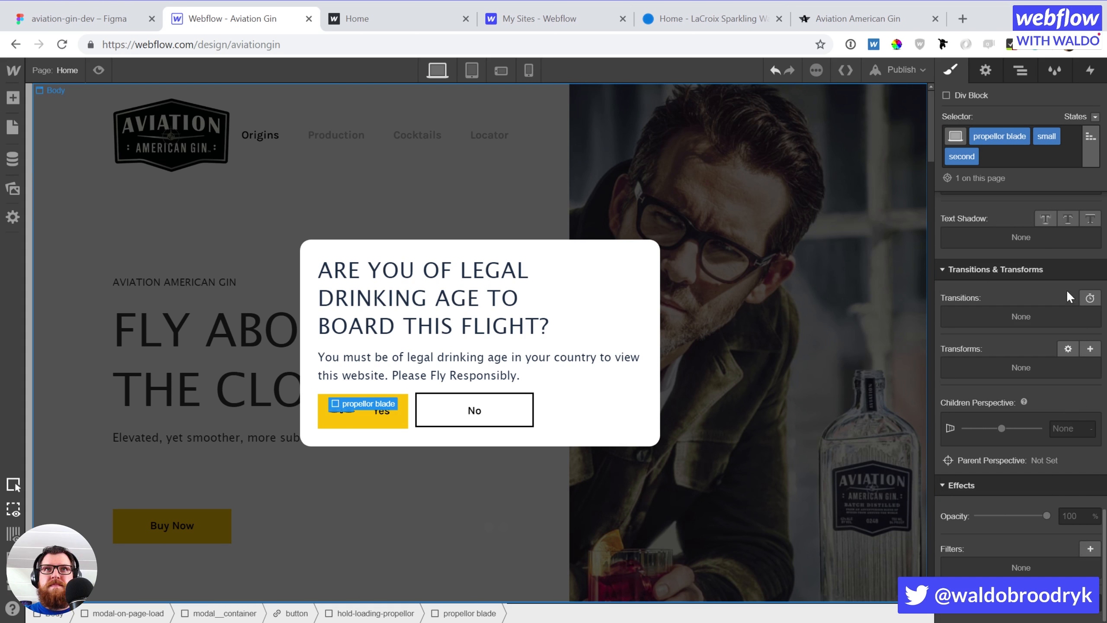
click(1089, 350)
click(1048, 420)
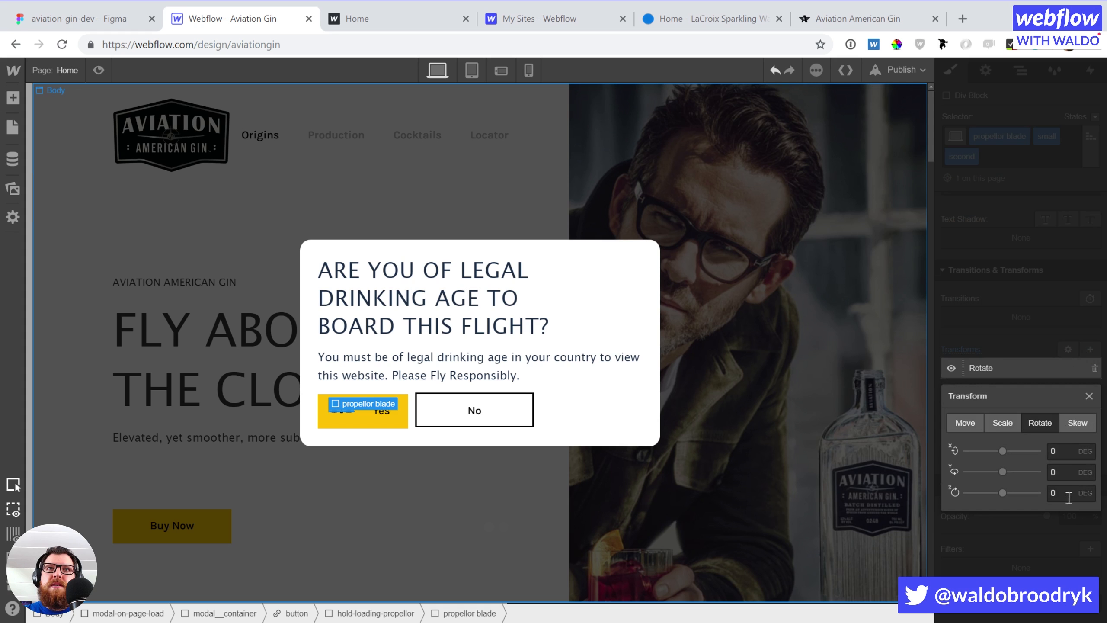
click(1050, 492)
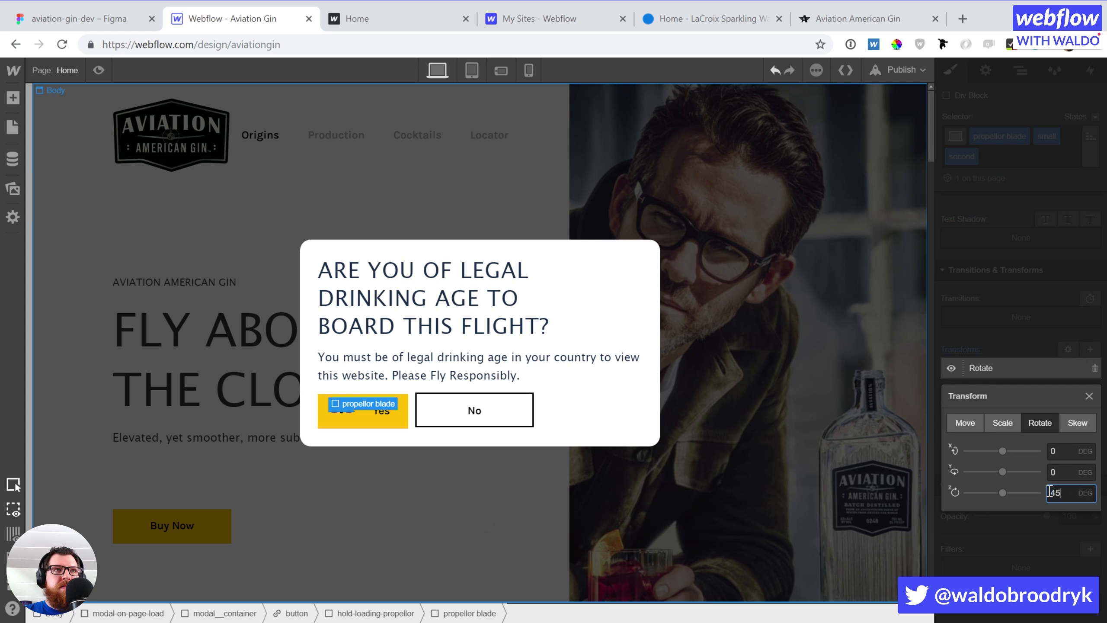
key(Return)
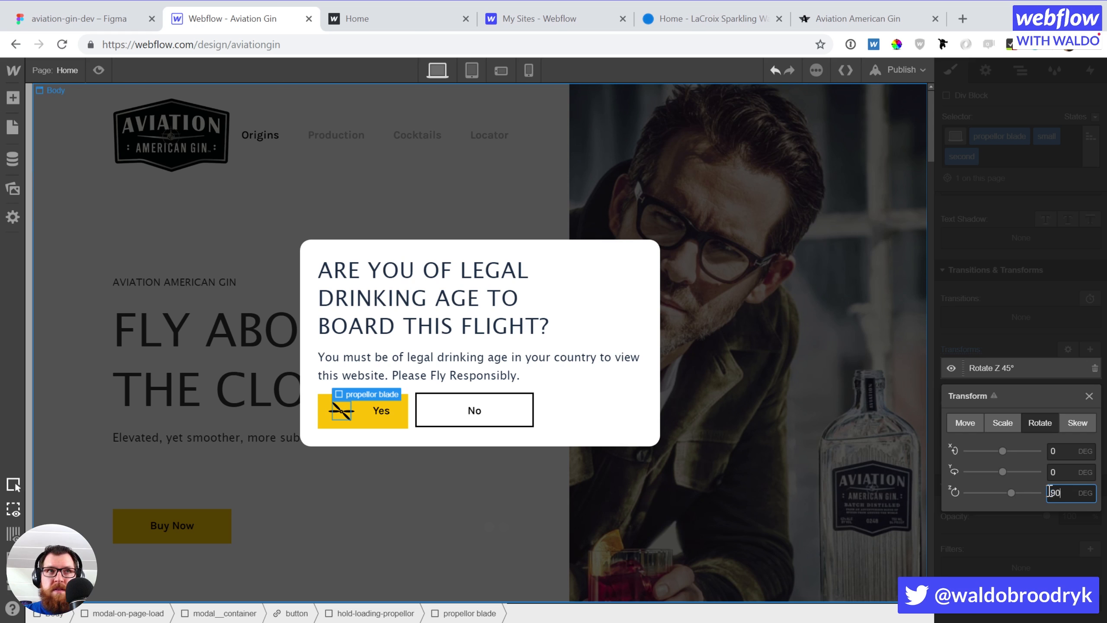
key(Return)
click(1032, 299)
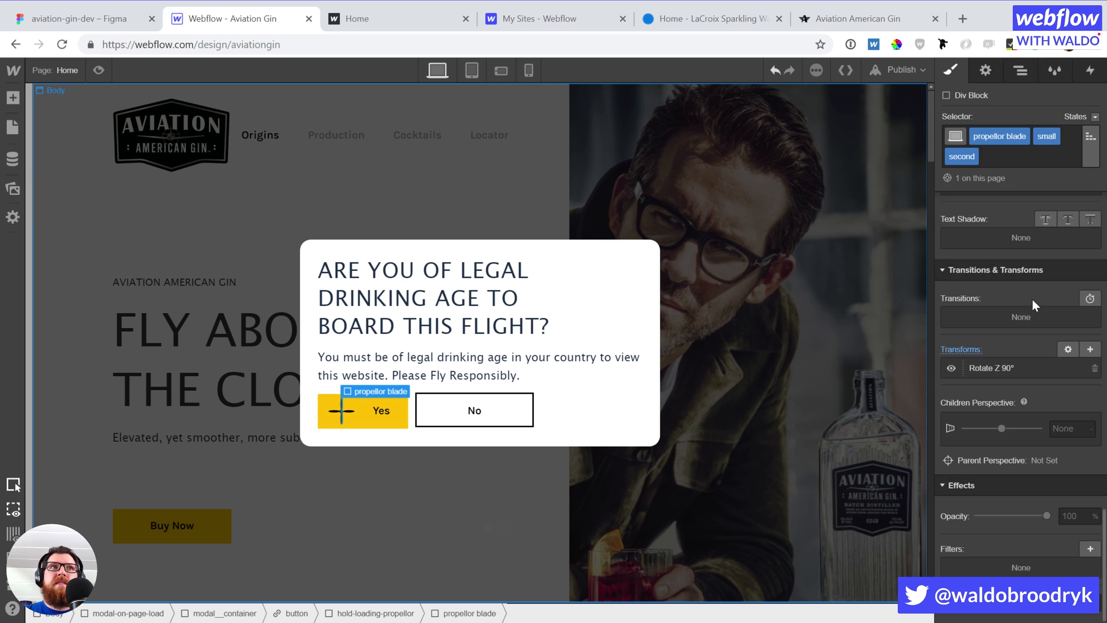
click(1090, 71)
click(988, 330)
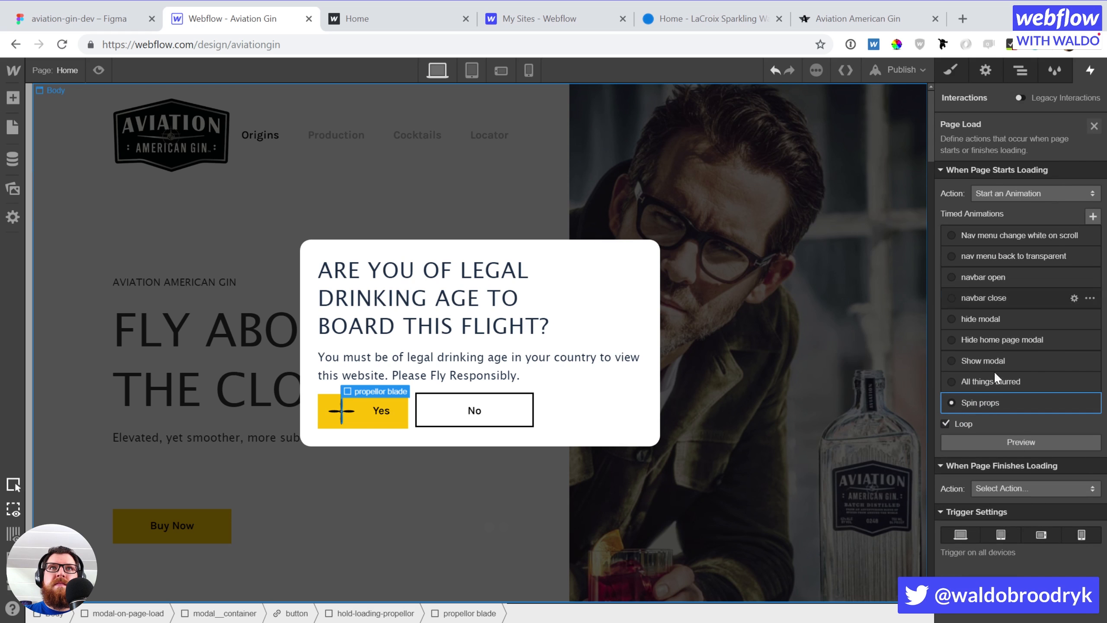
click(996, 404)
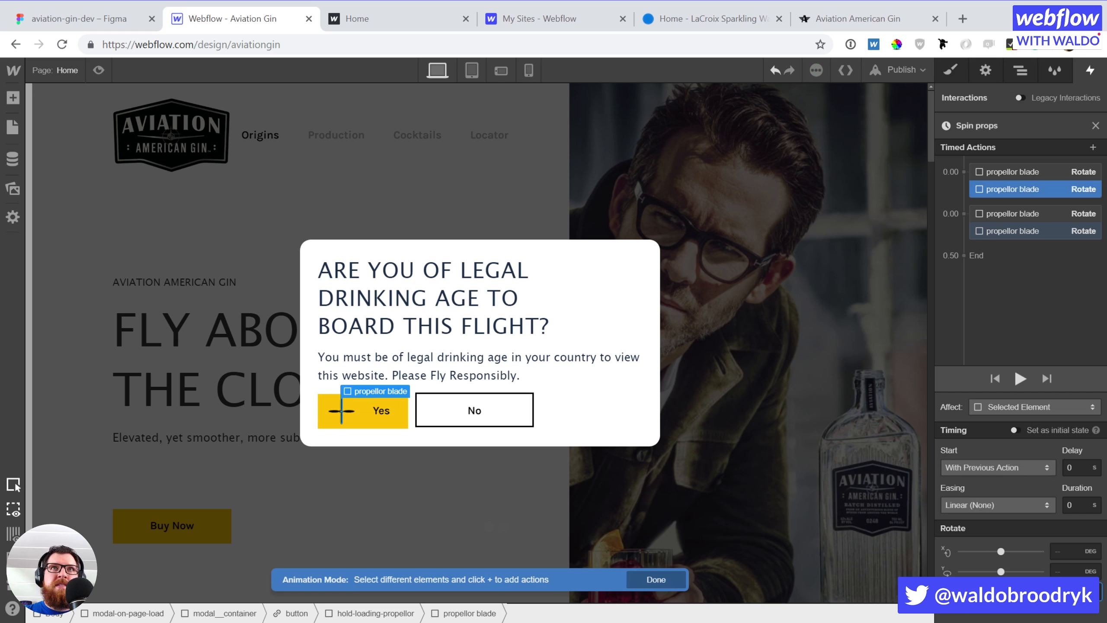
click(1036, 231)
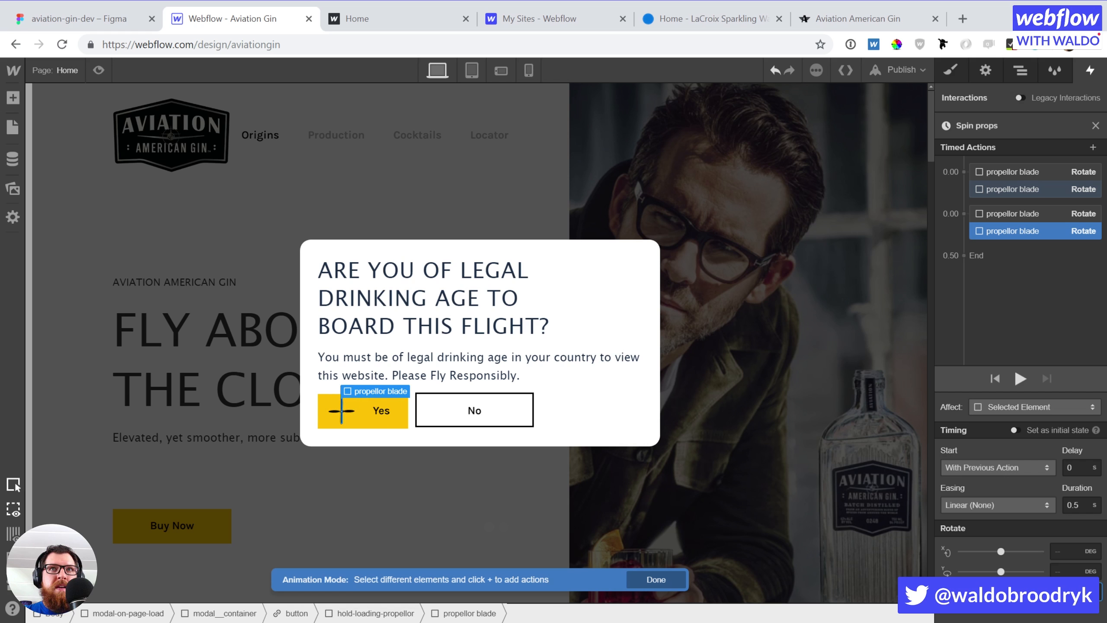
click(1036, 189)
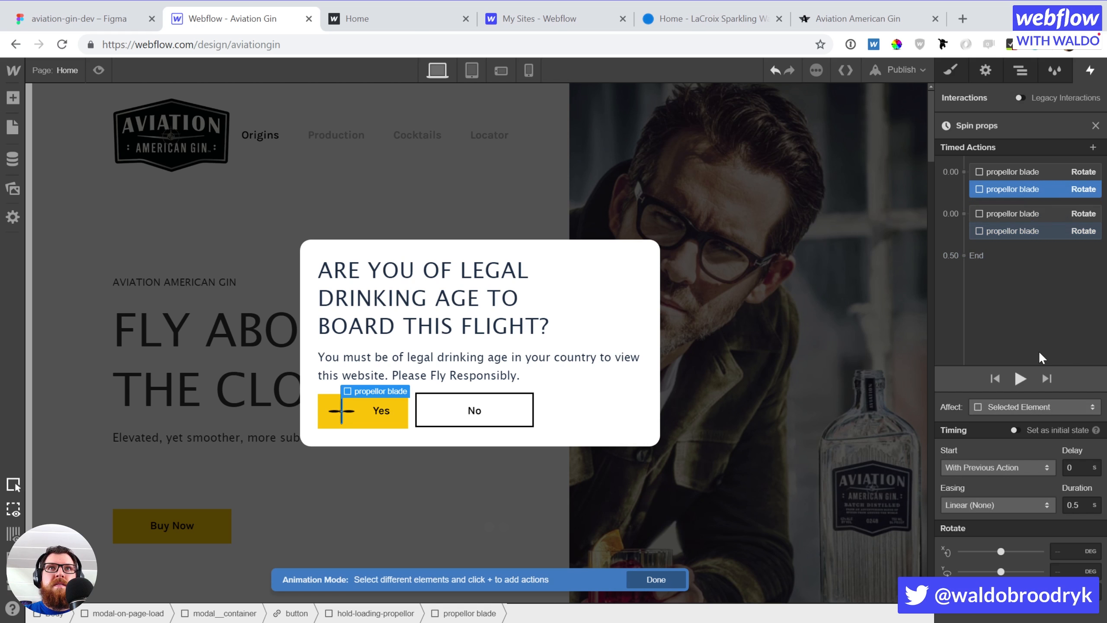
click(1094, 126)
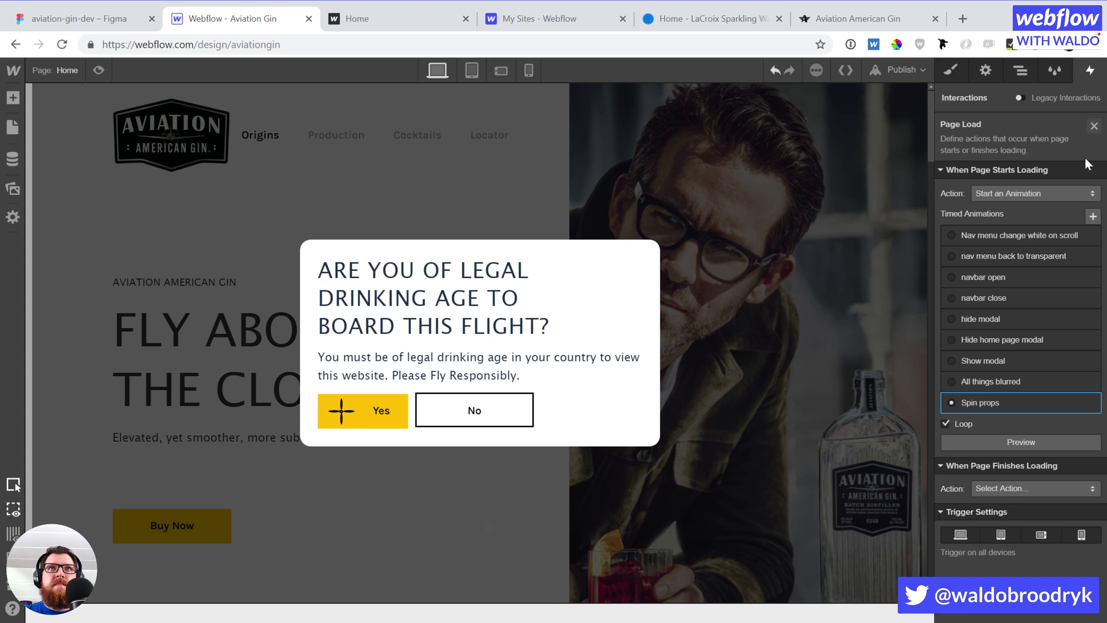
click(1008, 438)
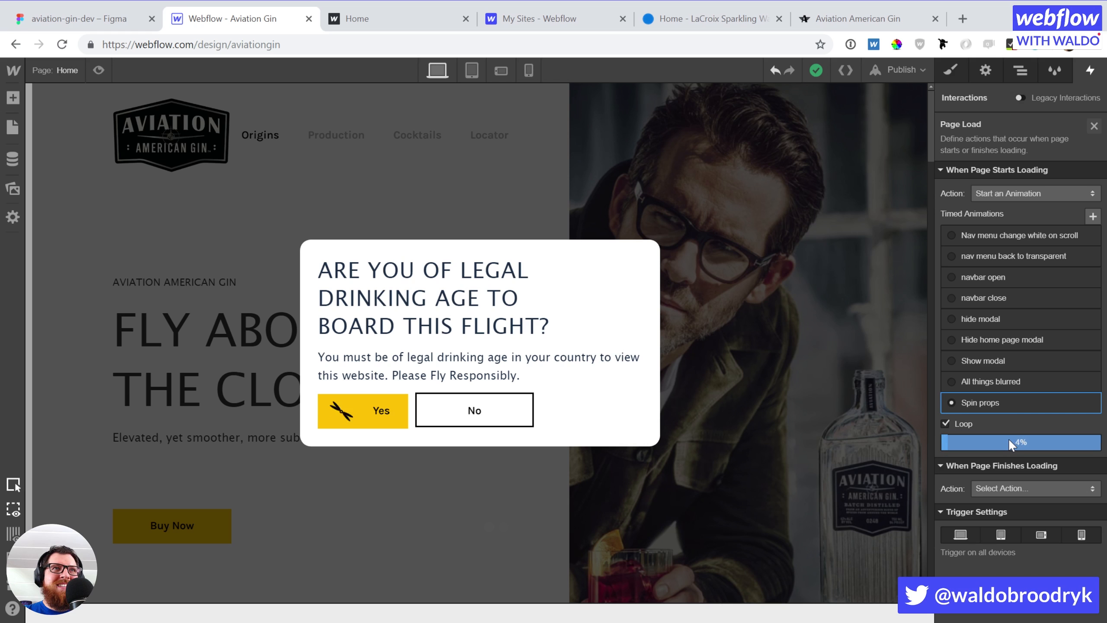
click(1008, 437)
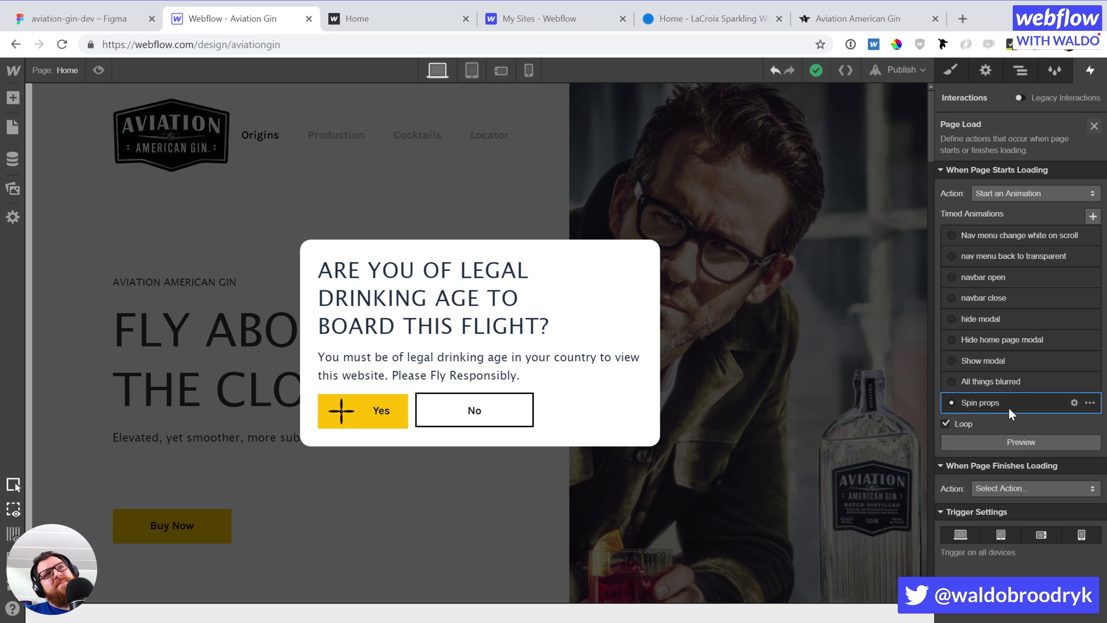
click(1020, 440)
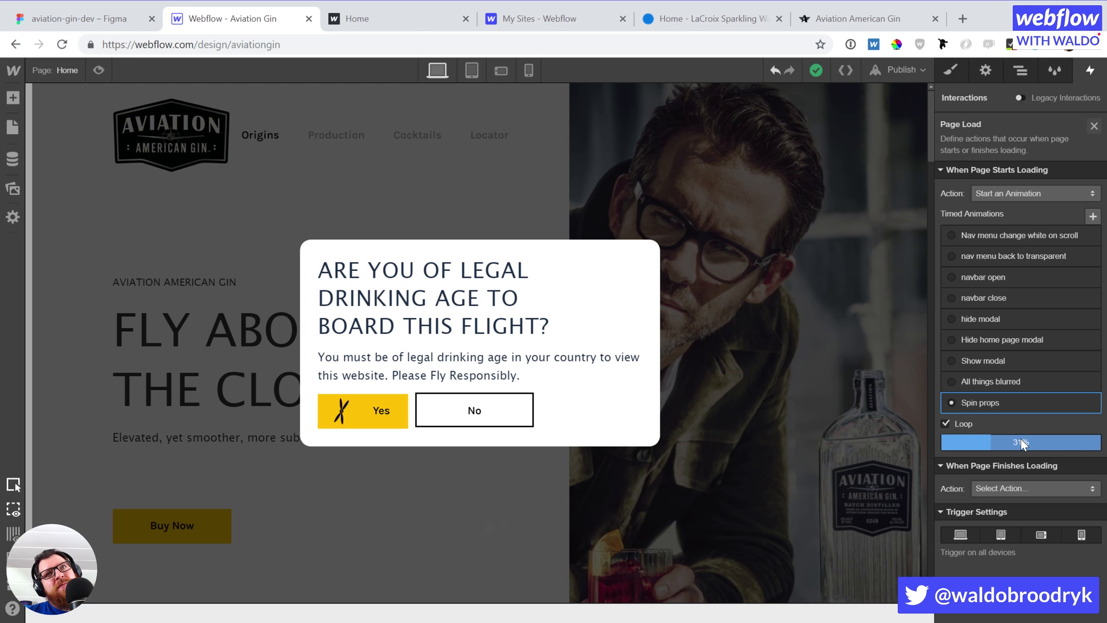
click(1021, 441)
click(1010, 402)
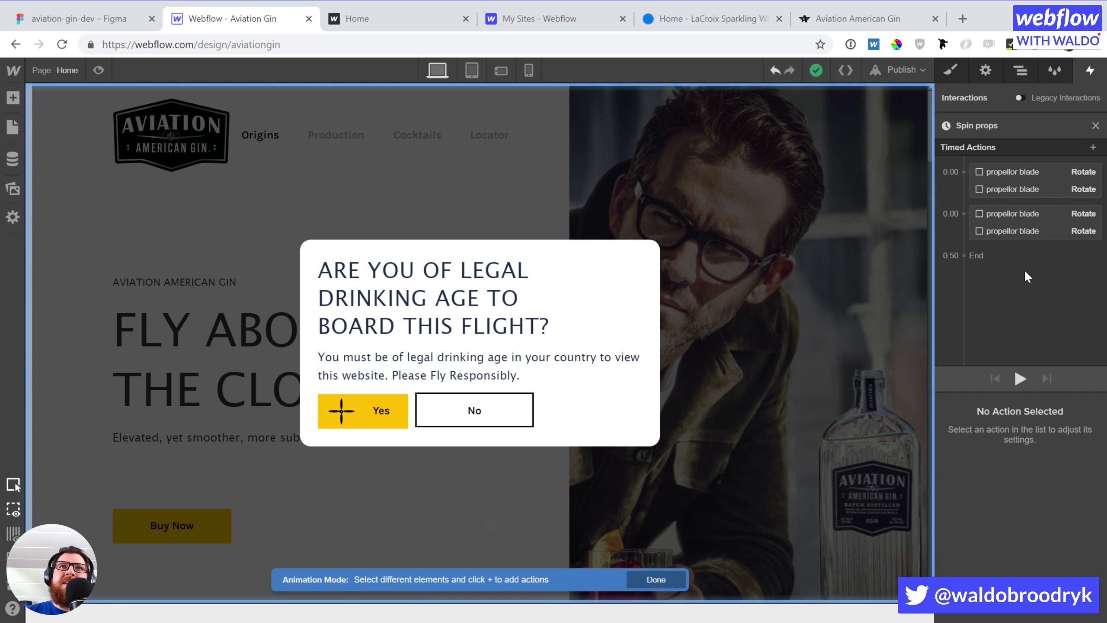
click(1024, 231)
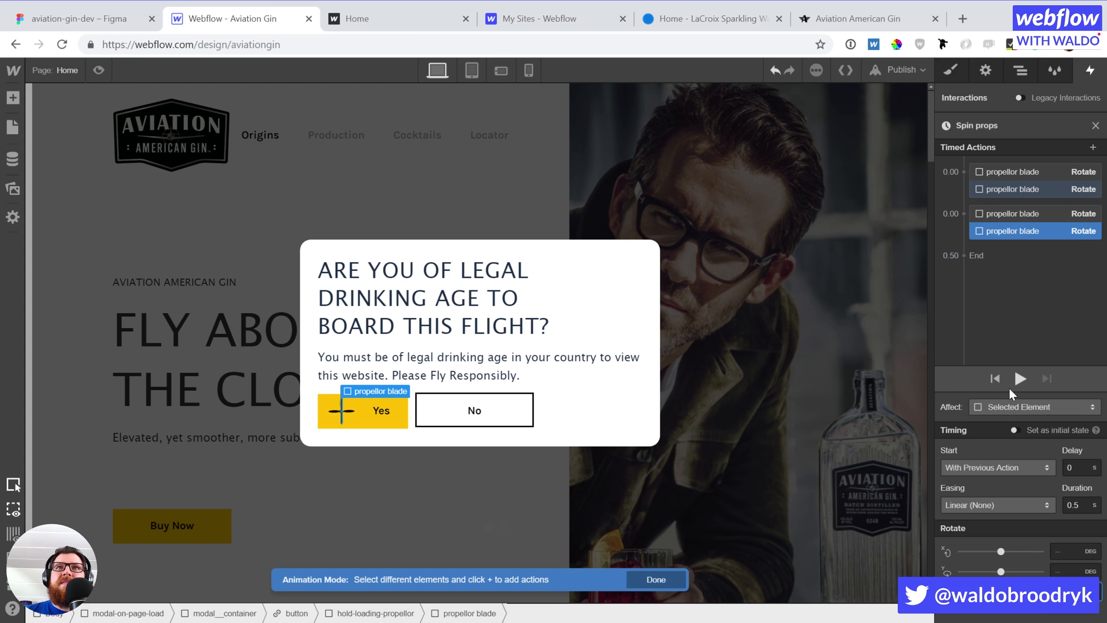
click(1095, 125)
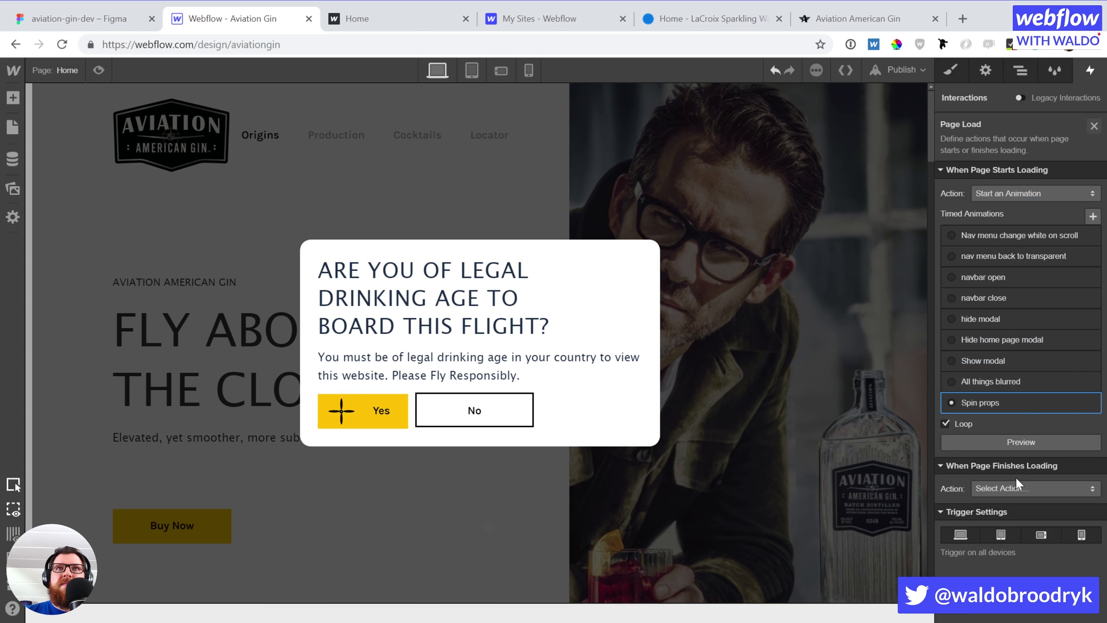
click(1018, 442)
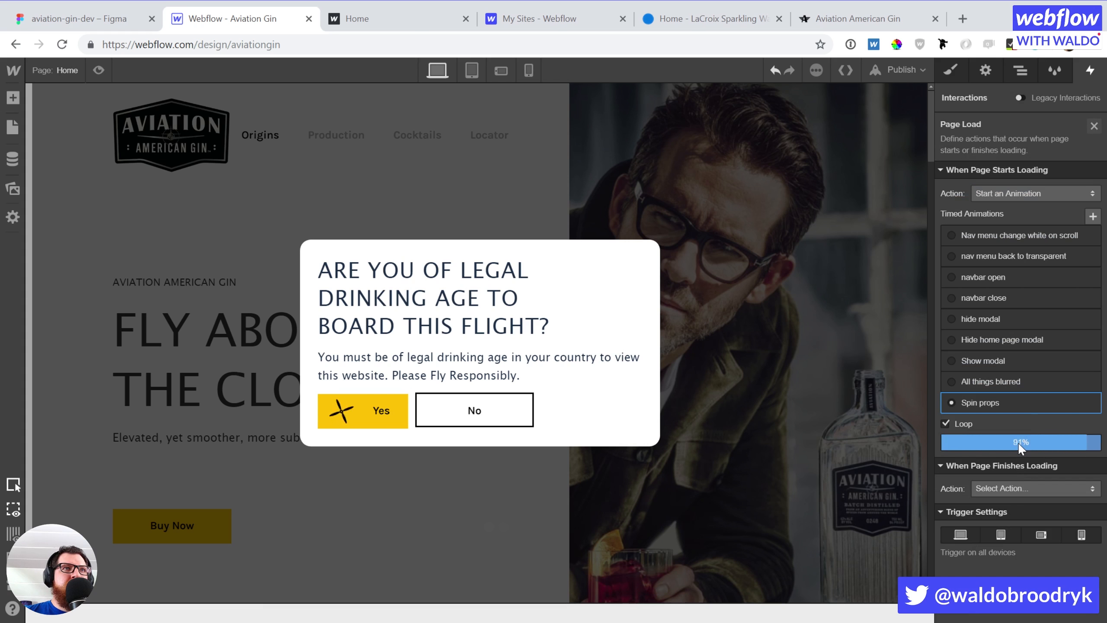
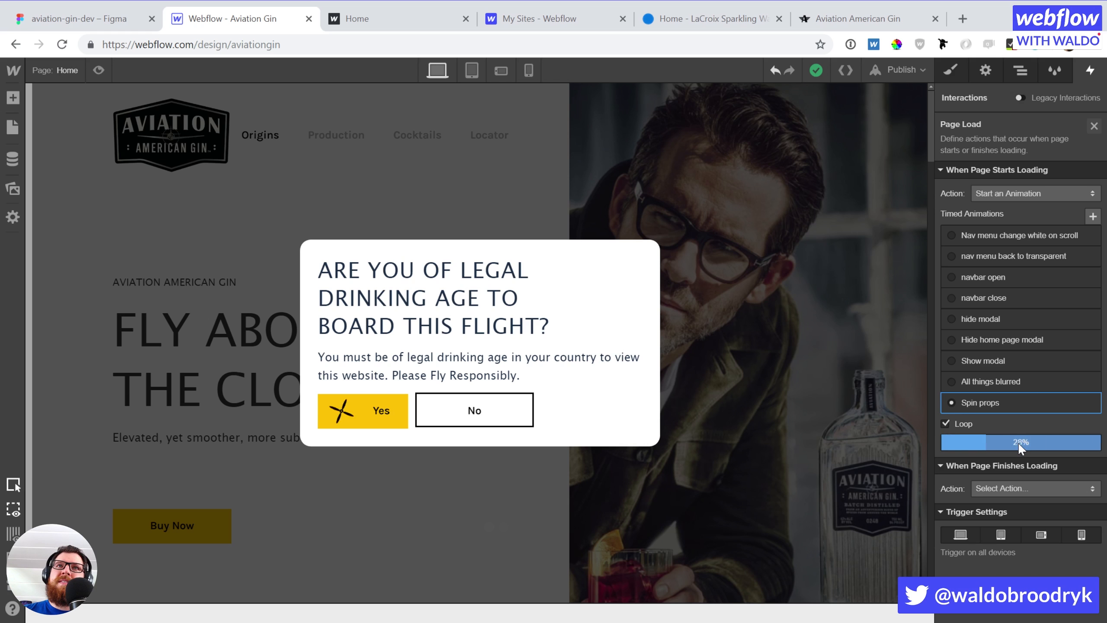
Stop the looping Spin props propeller preview and replay it twice
click(1017, 442)
click(1017, 443)
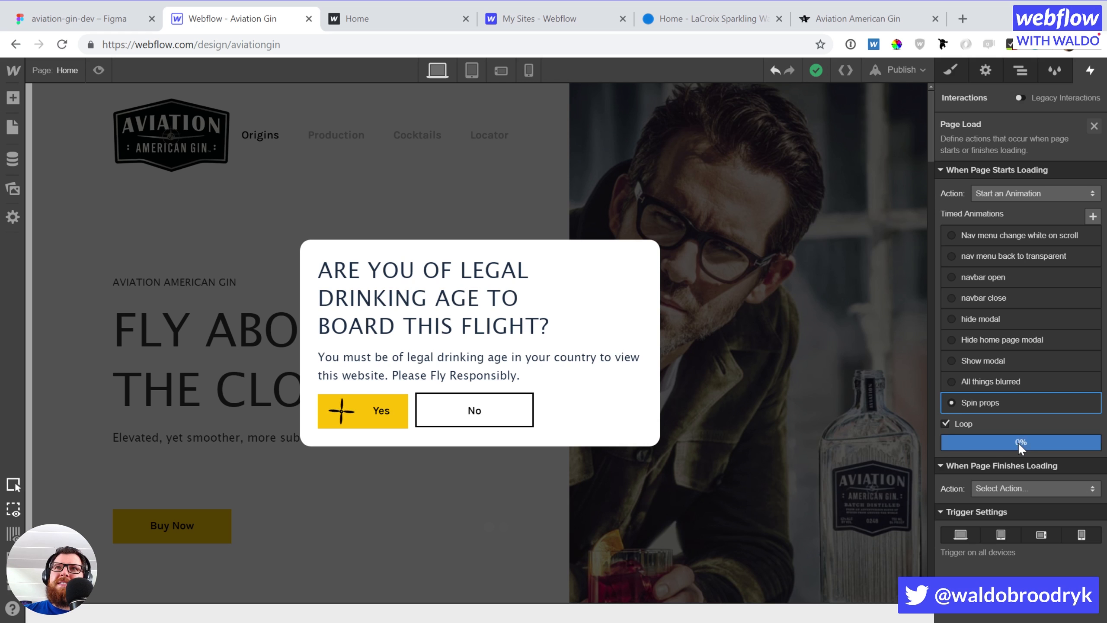
click(1018, 442)
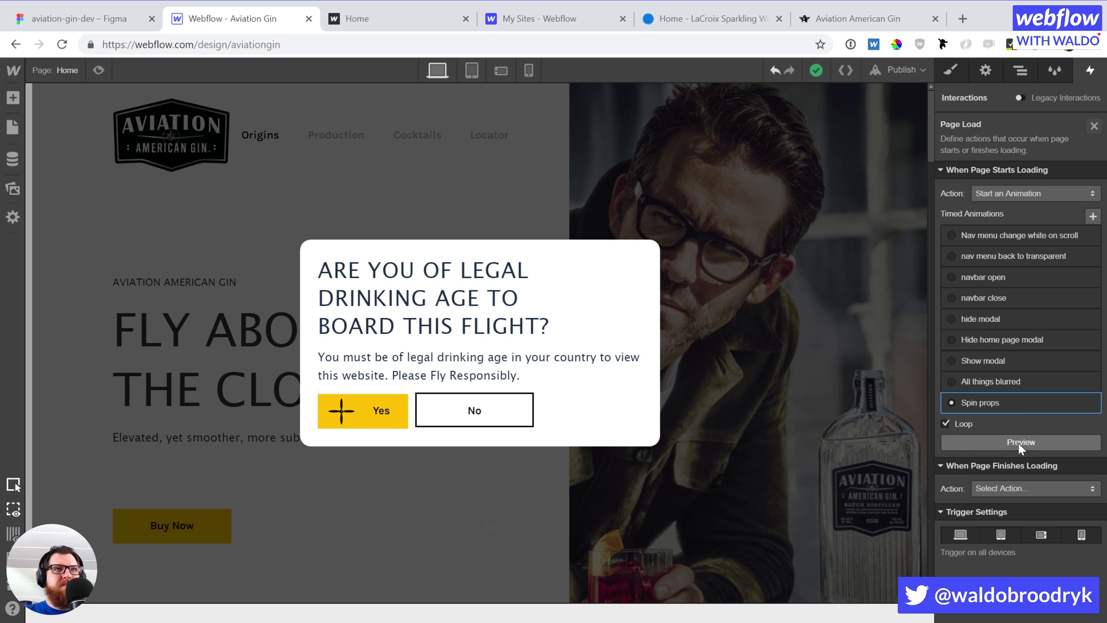
Shrink the No button's width to 115 px in its style settings
click(451, 415)
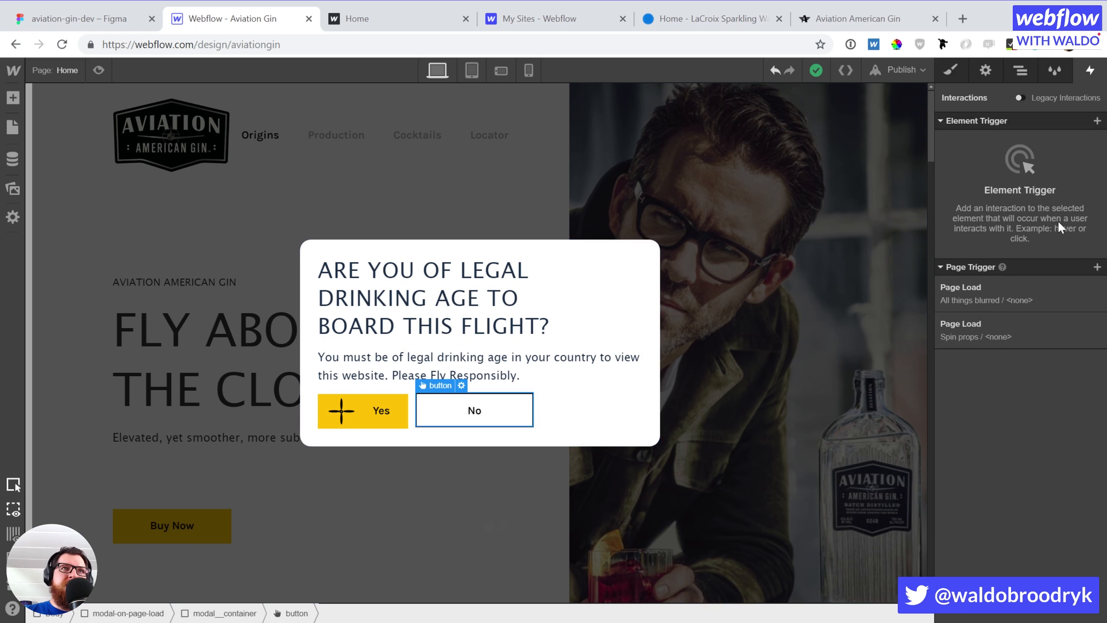
key(s)
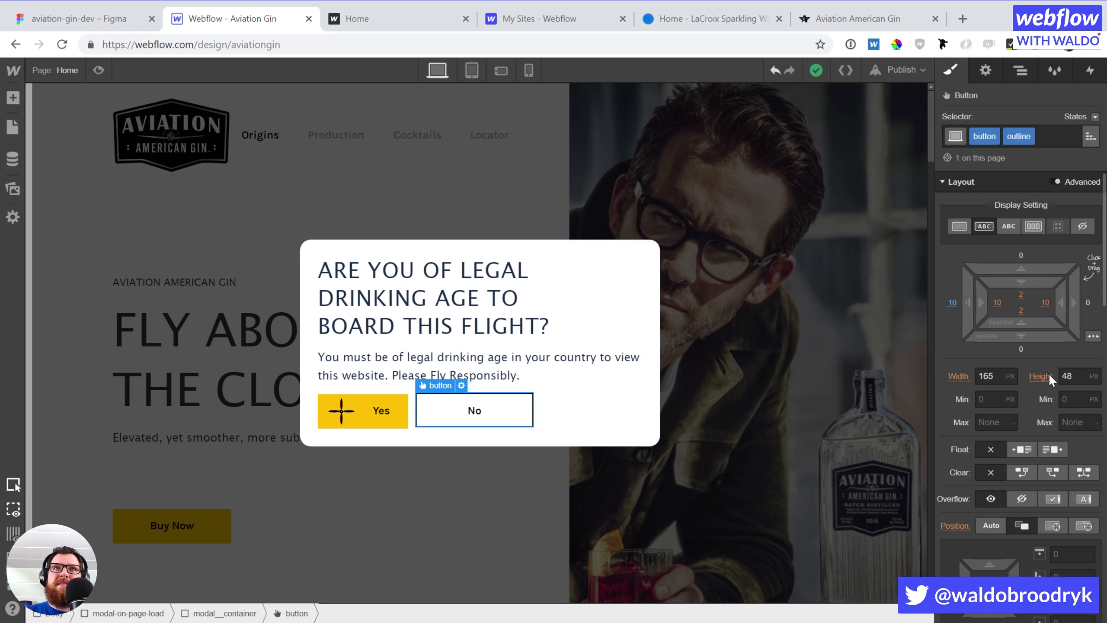
click(992, 375)
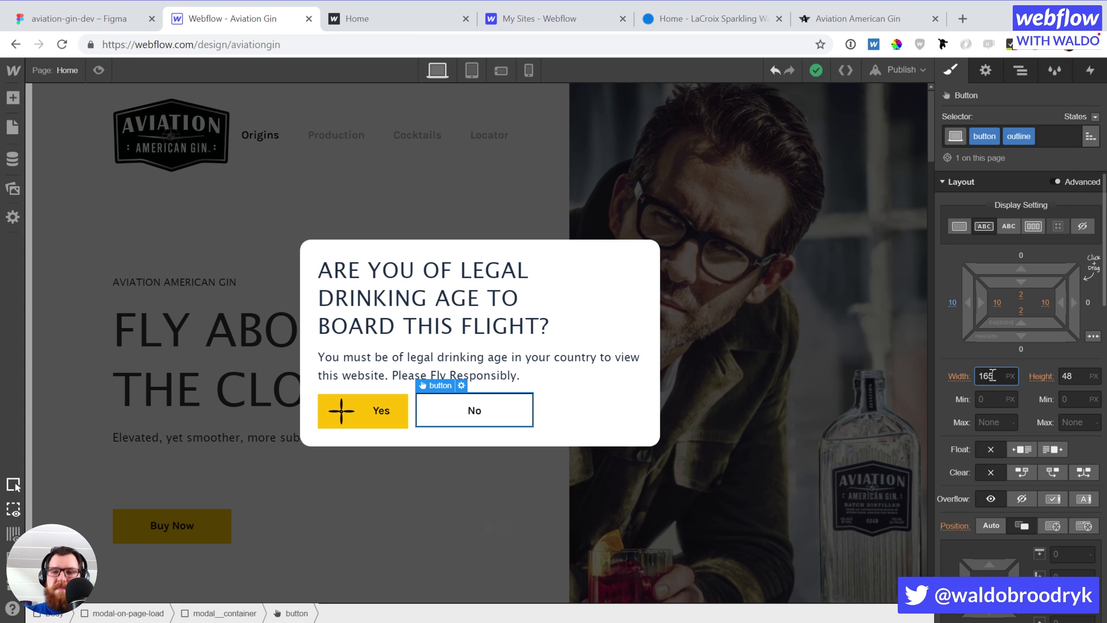
key(shift+Down)
key(shift+Down)
key(shift+Down)
key(shift+Down)
key(shift+Down)
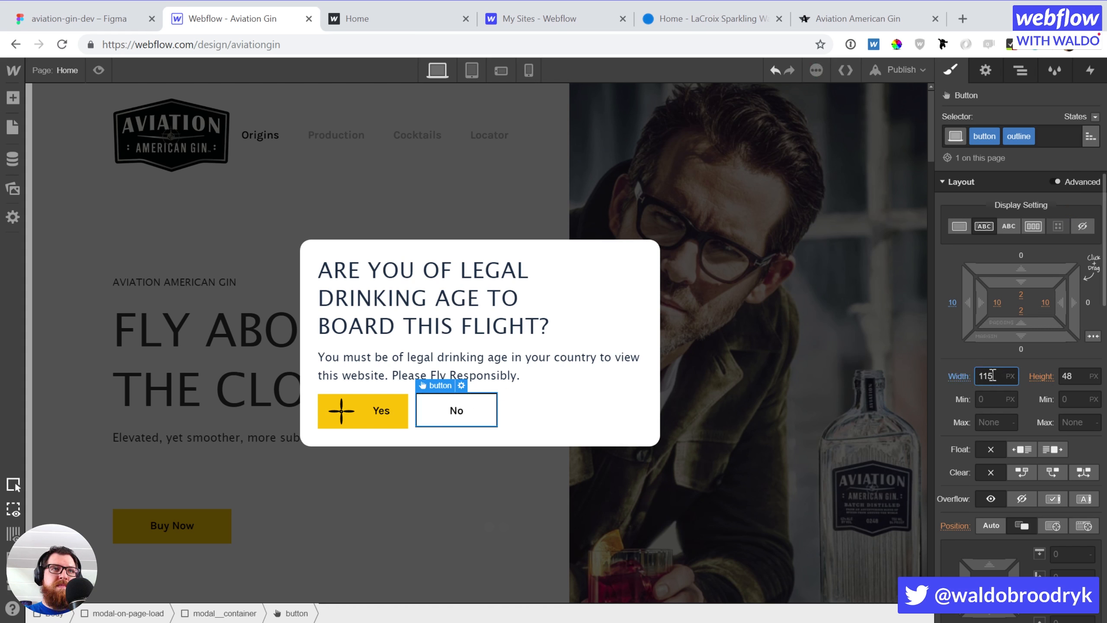
click(562, 437)
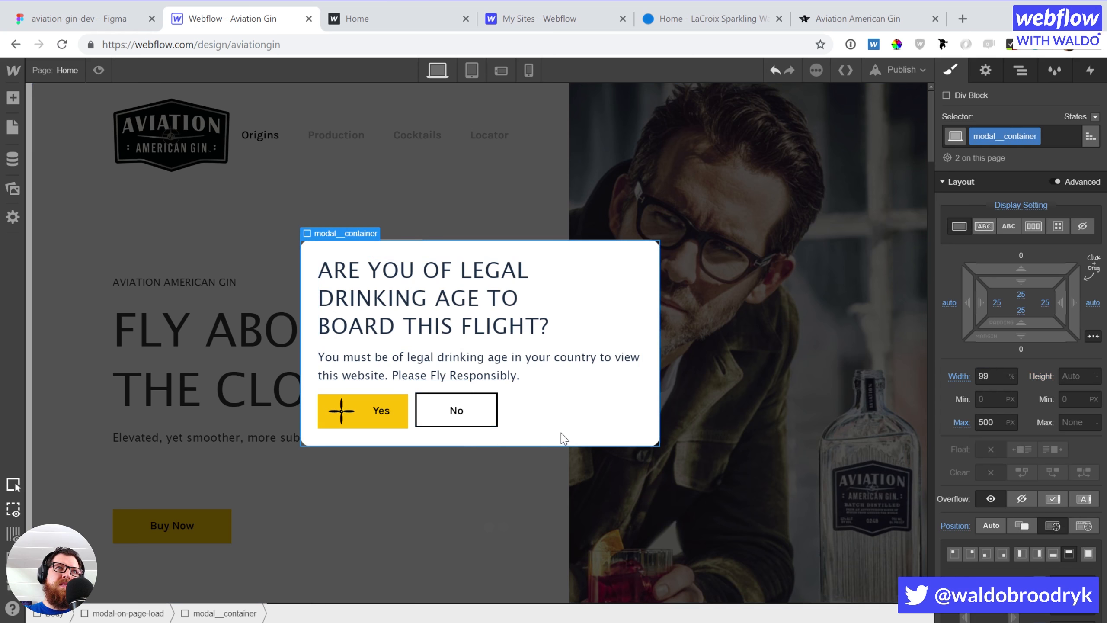
click(436, 412)
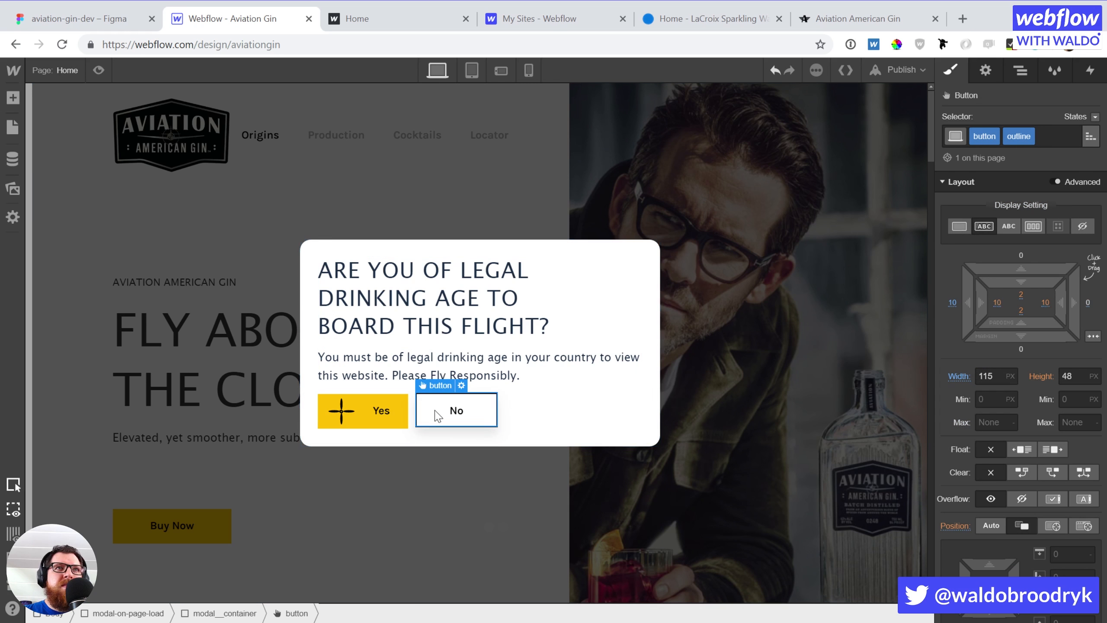
Try 1 px top and -1 px bottom margins on the No button, then reset both to zero
click(1019, 257)
text(1)
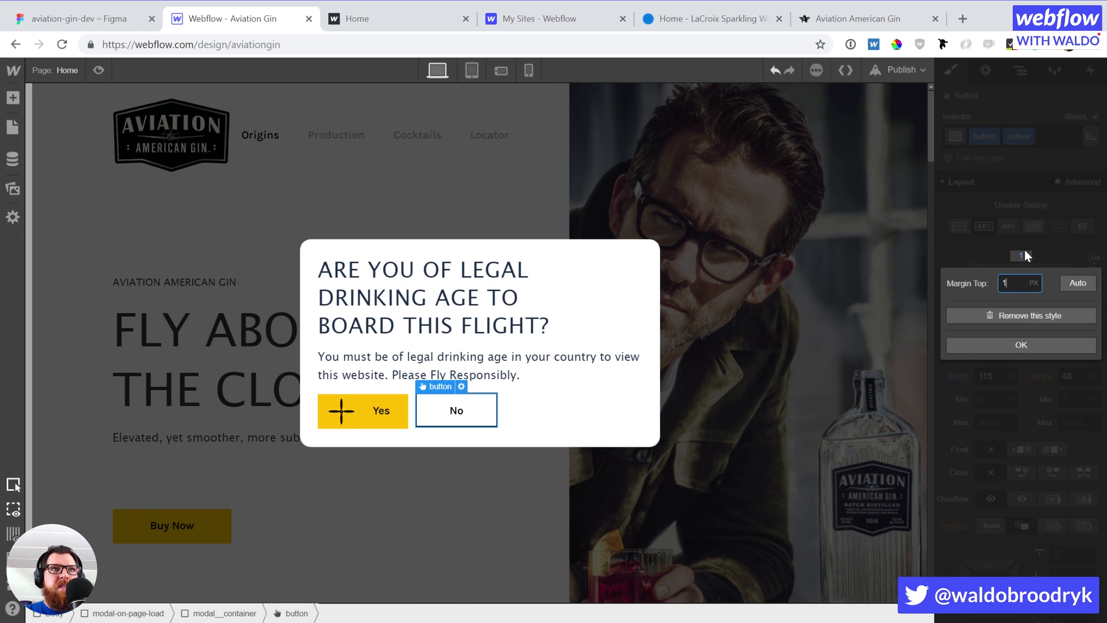
key(Up)
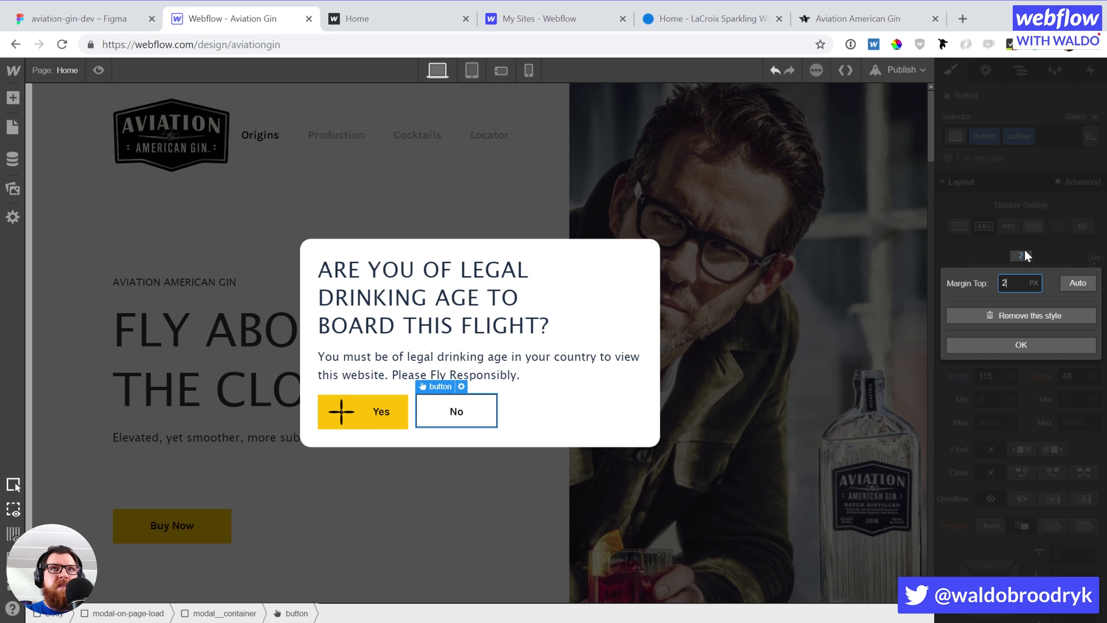
key(Down)
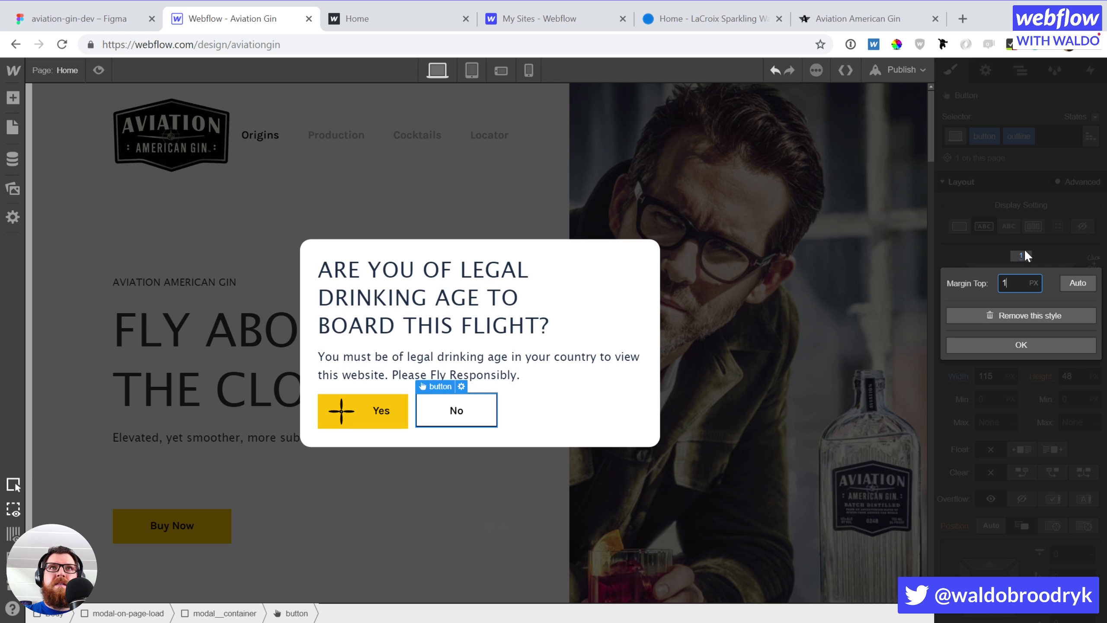
click(1012, 314)
click(1021, 253)
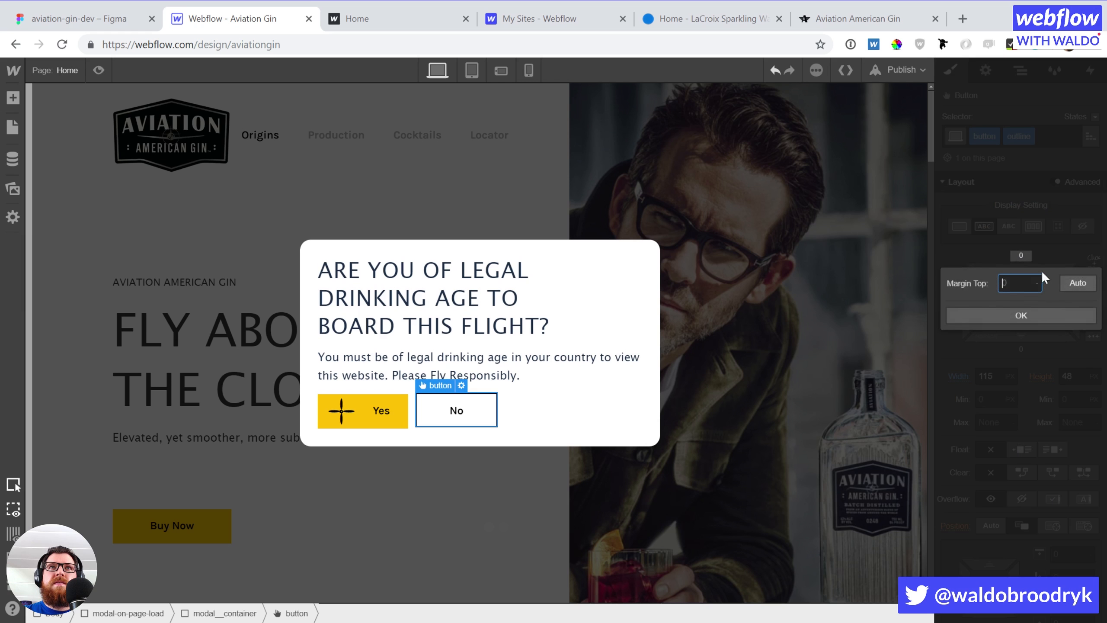
click(1037, 246)
click(1022, 349)
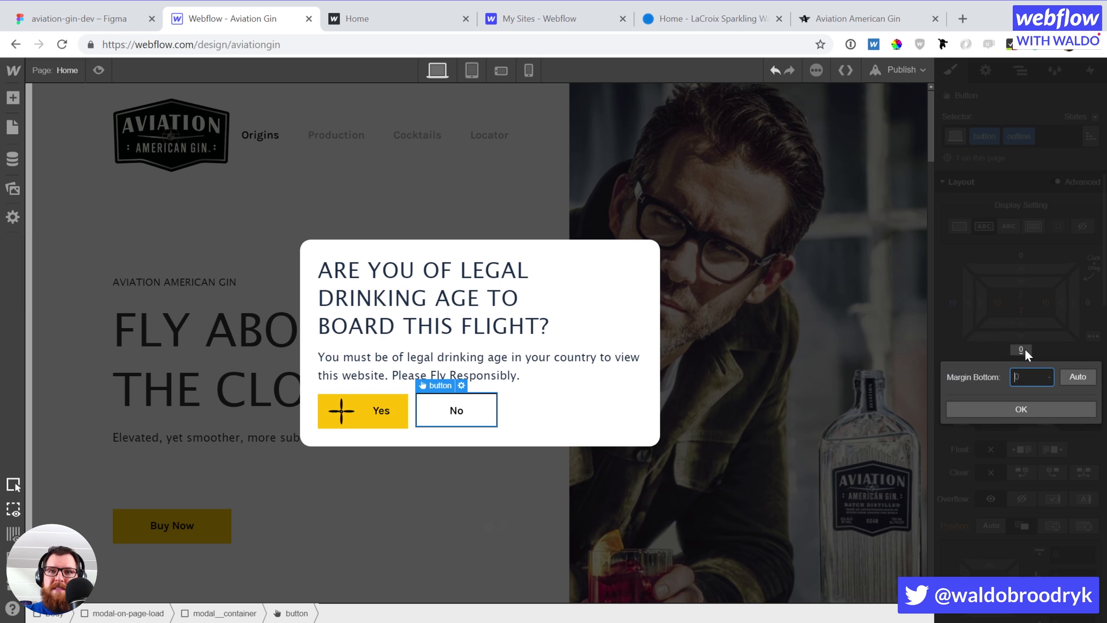
key(Down)
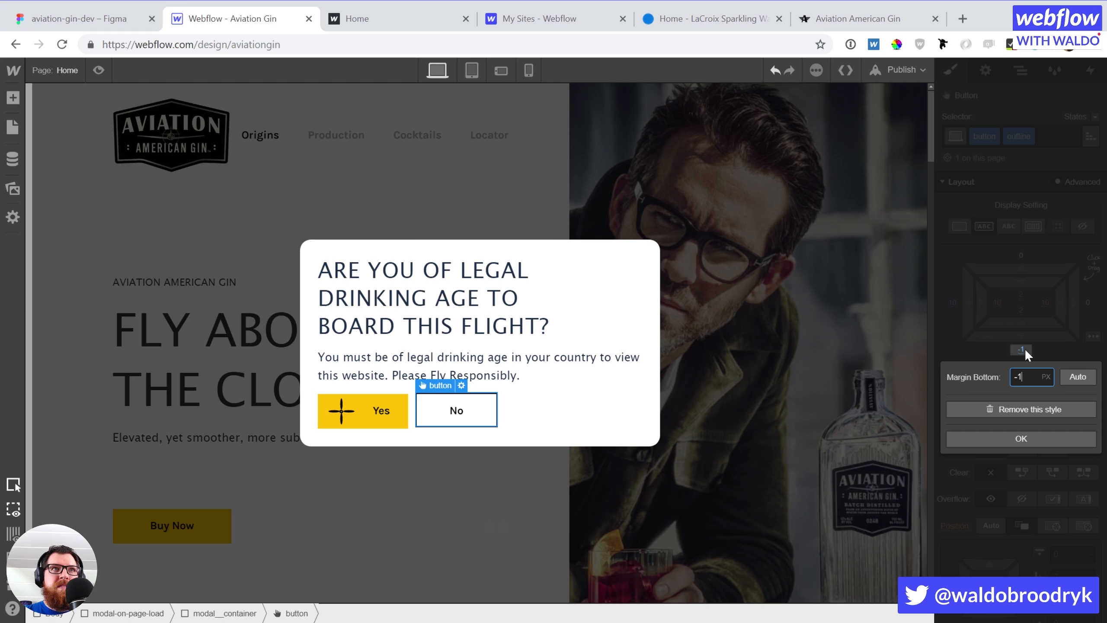
key(Return)
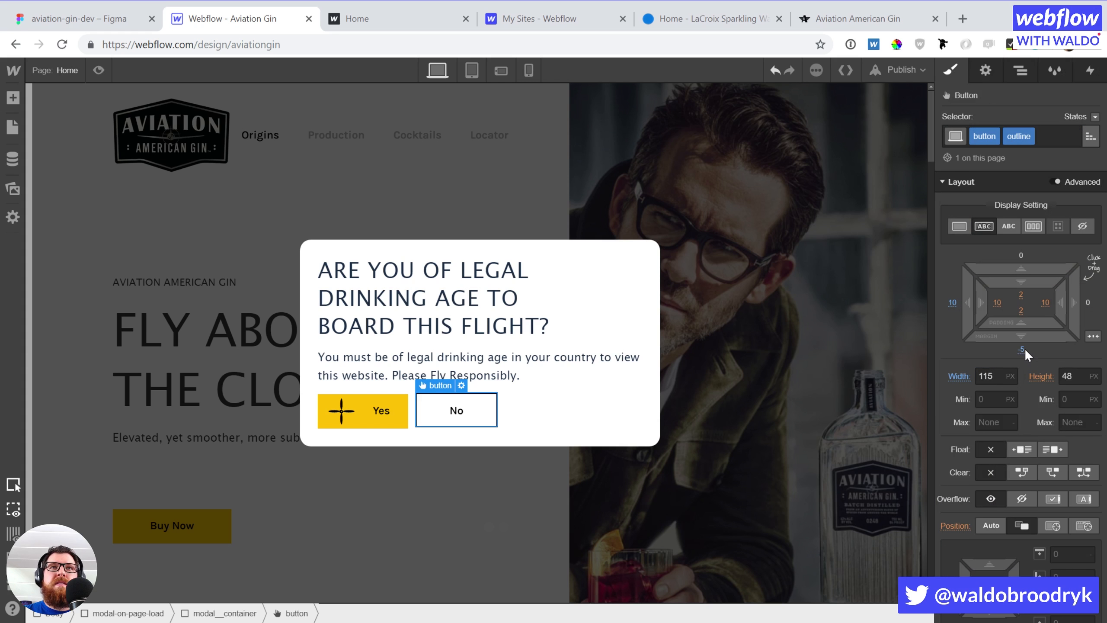
click(1022, 348)
click(1026, 408)
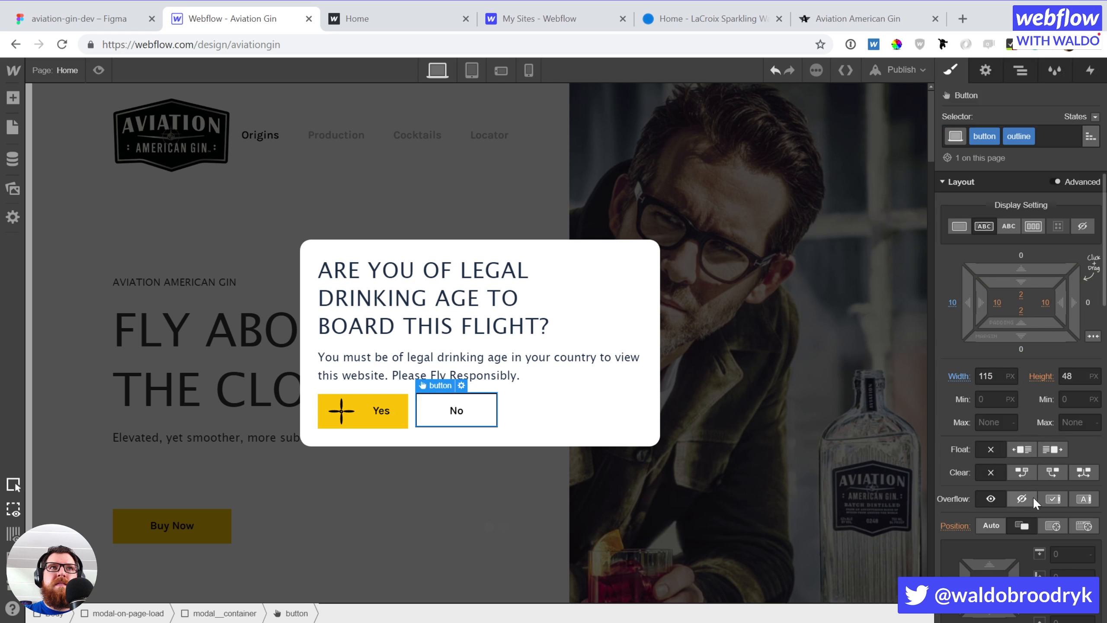
scroll(1050, 557, down, 3)
scroll(1037, 458, up, 3)
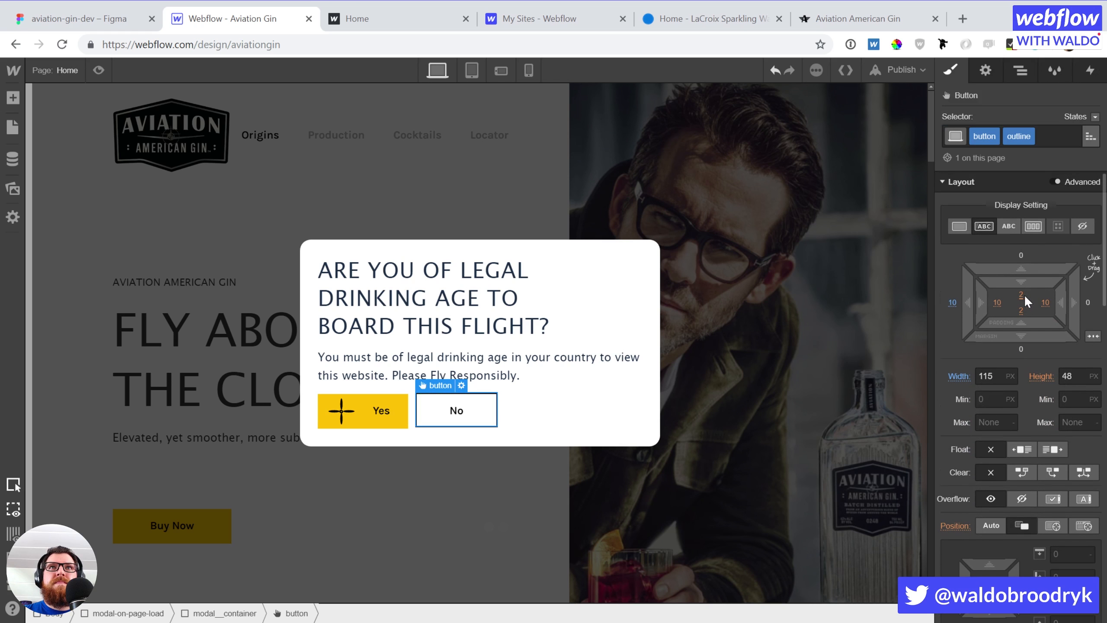
Set the No button's height to 50 px and compare it with the modal
click(1082, 376)
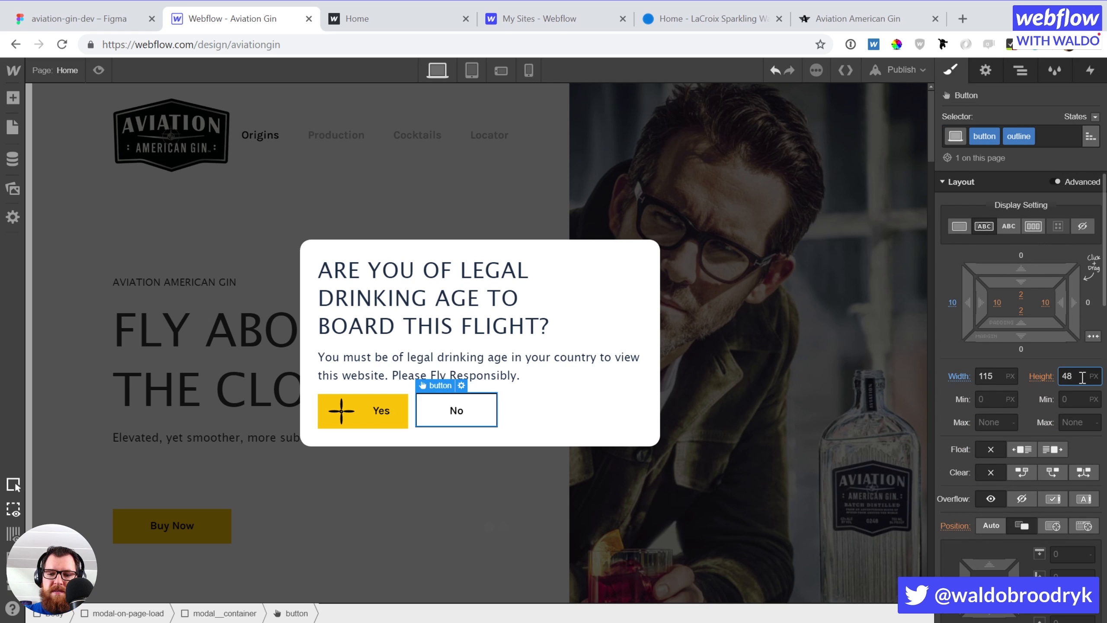
key(Down)
key(Up)
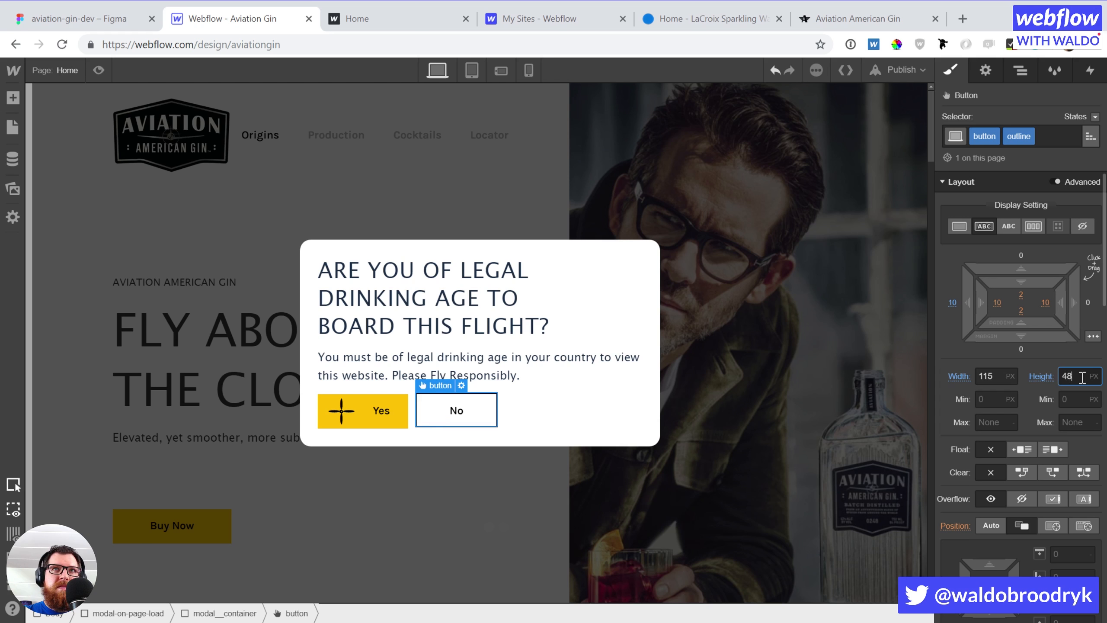
key(Up)
key(Up)
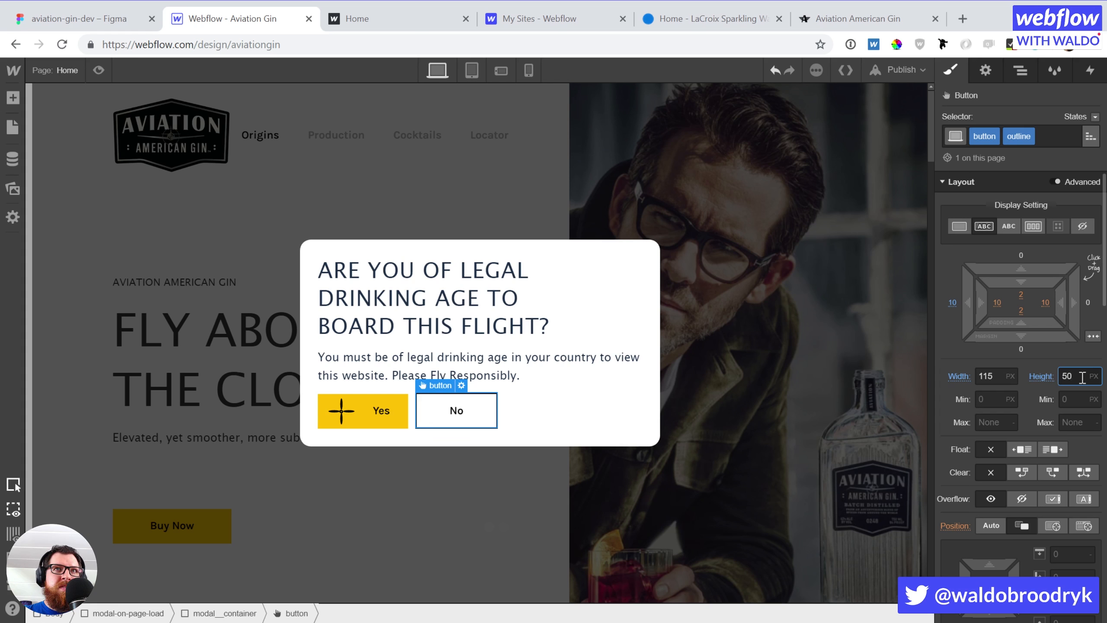
click(545, 415)
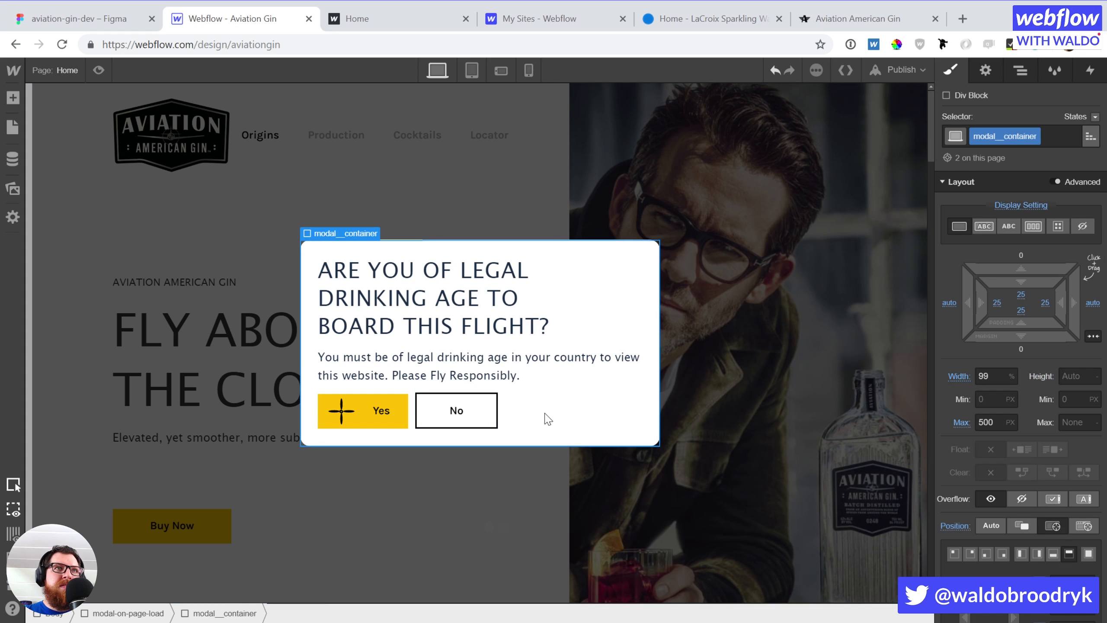
Lower the No button's height and nudge it down 2 px instead of using a top margin
click(453, 411)
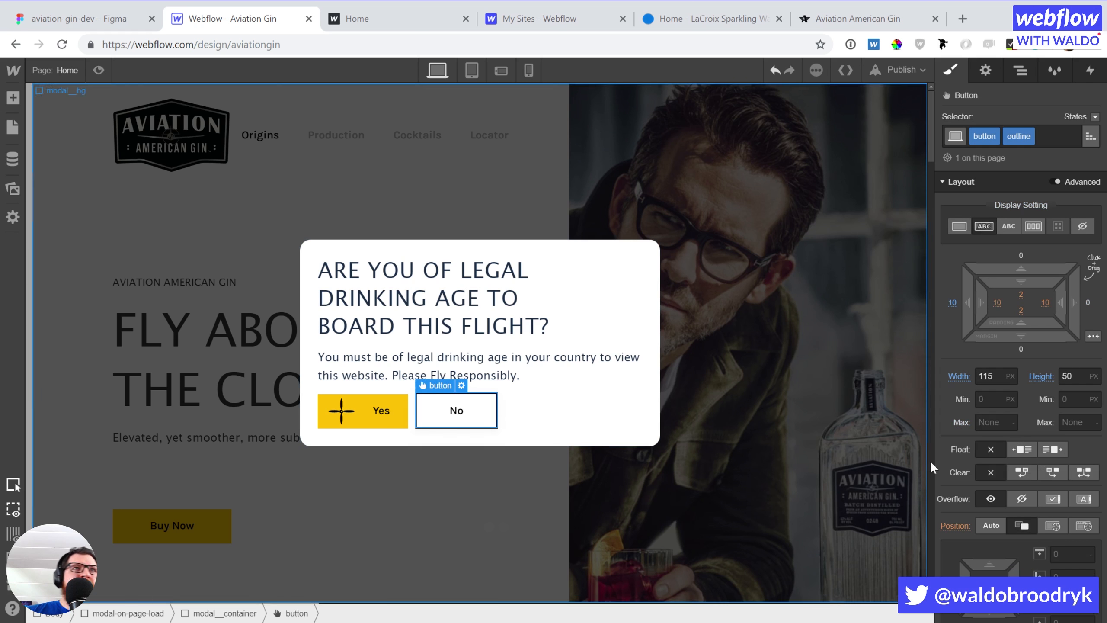
click(1082, 377)
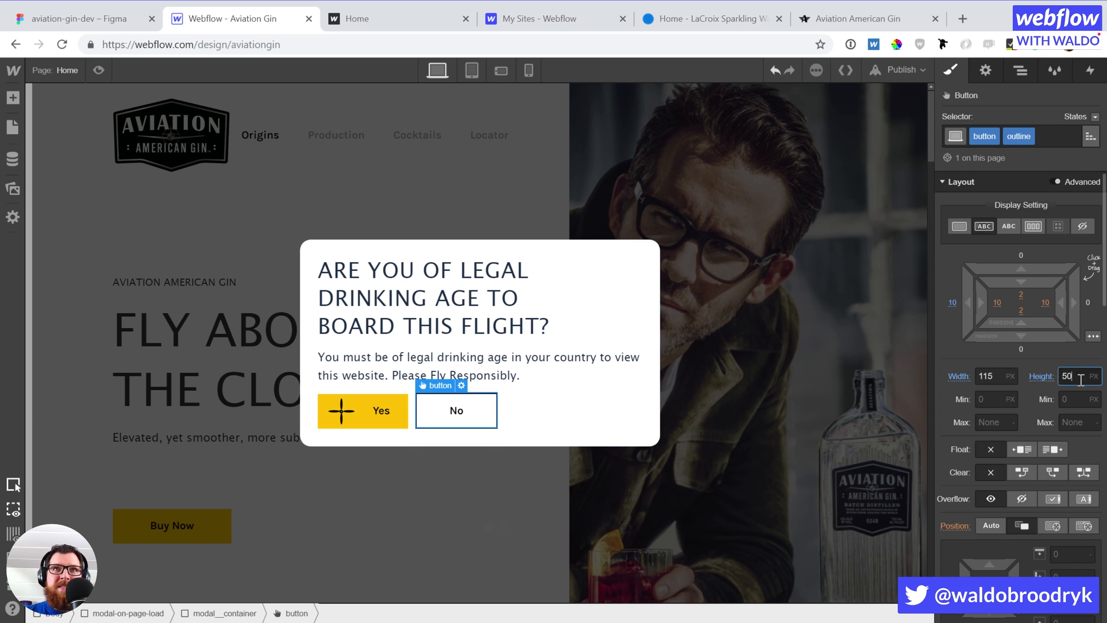
key(Down)
key(Down)
key(Down)
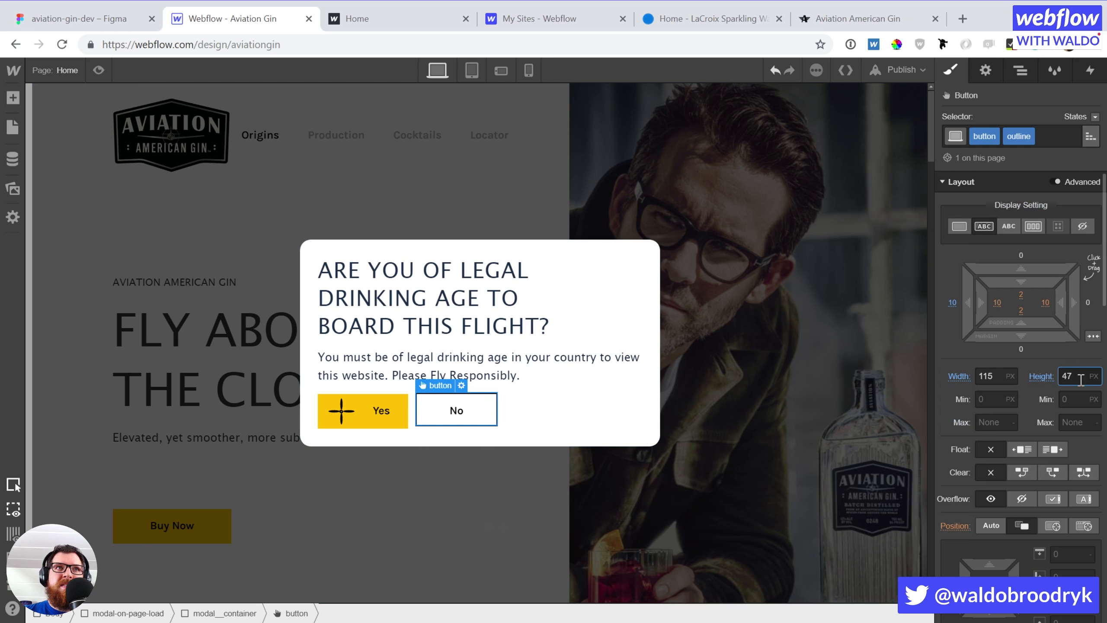
key(Down)
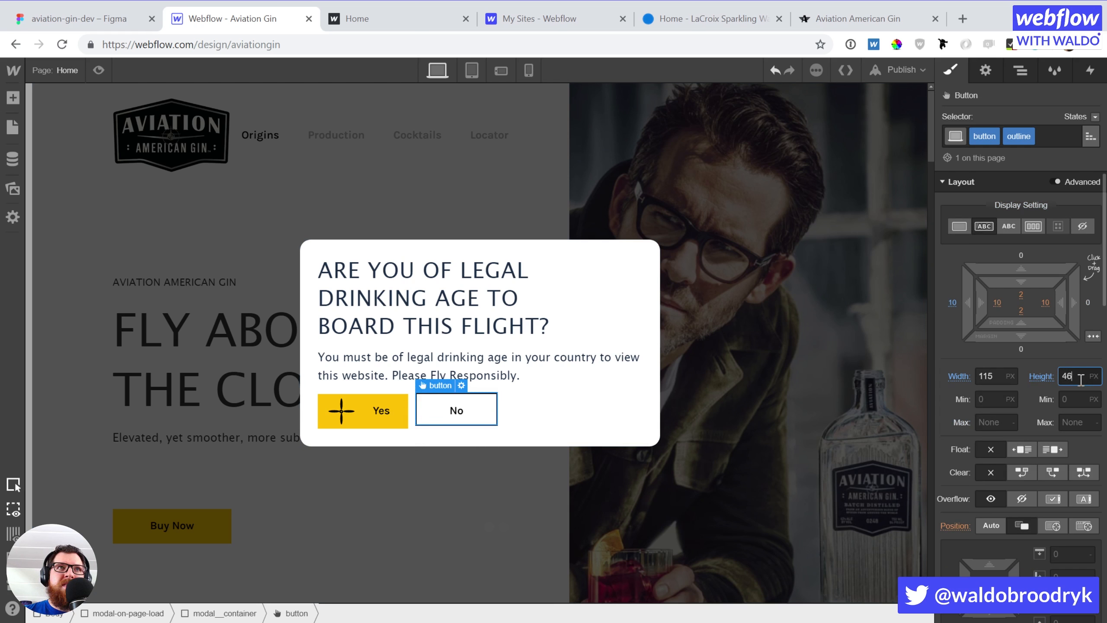
click(1020, 254)
text(2)
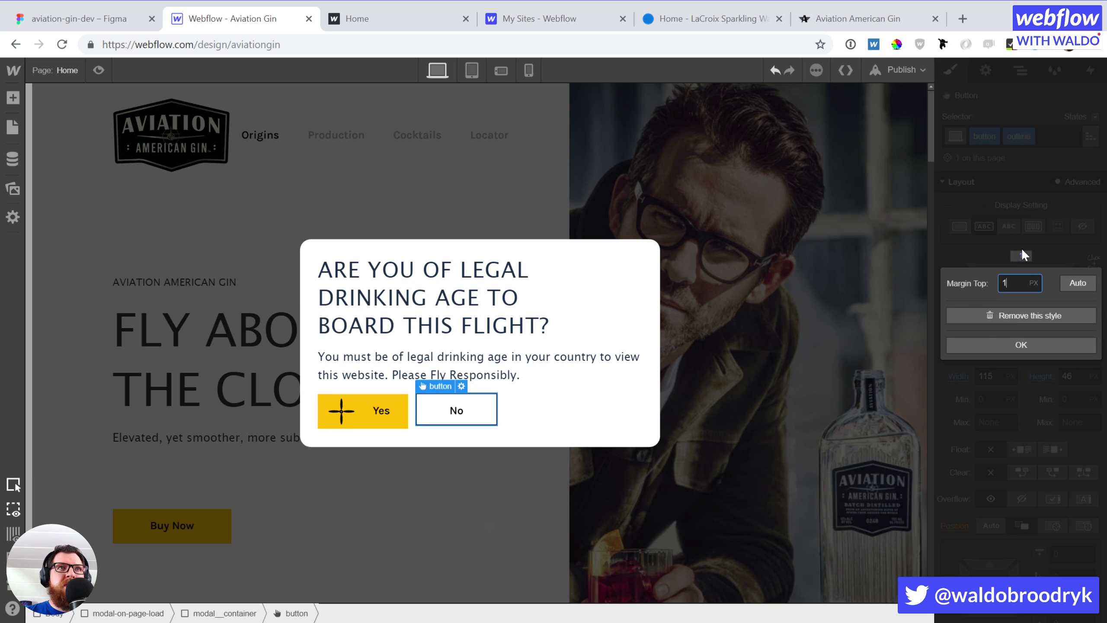
key(Return)
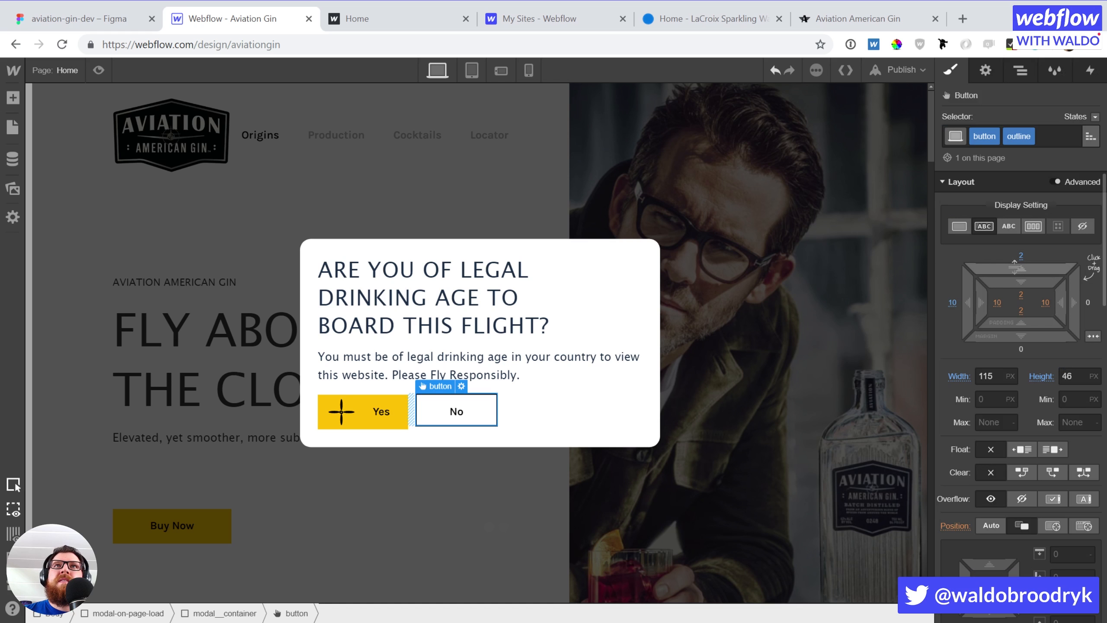
click(1022, 255)
click(1021, 311)
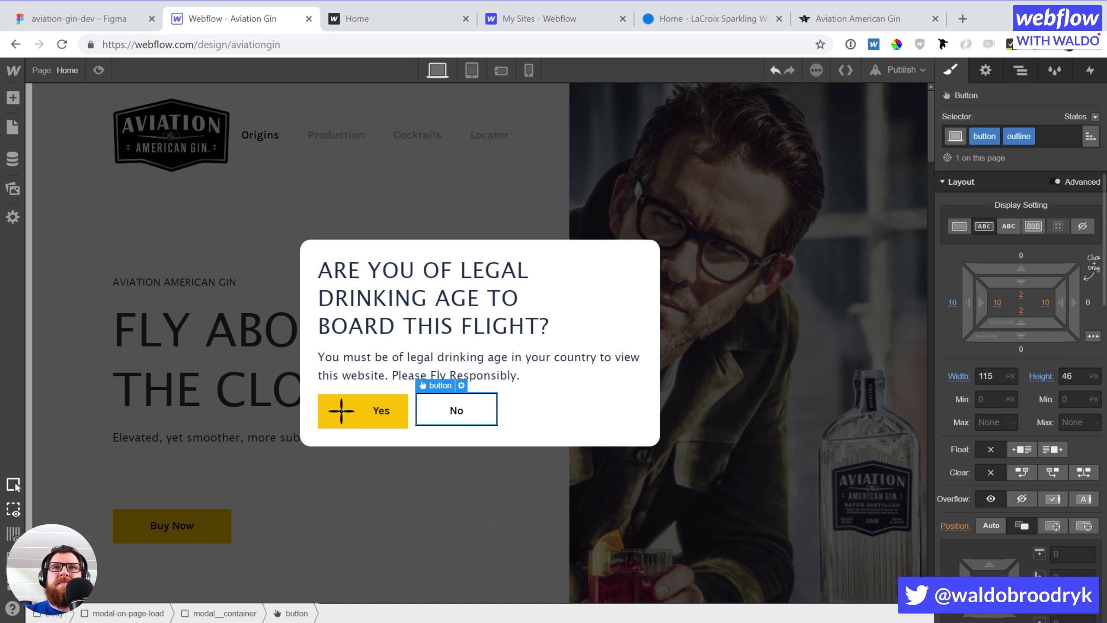
scroll(1047, 463, down, 2)
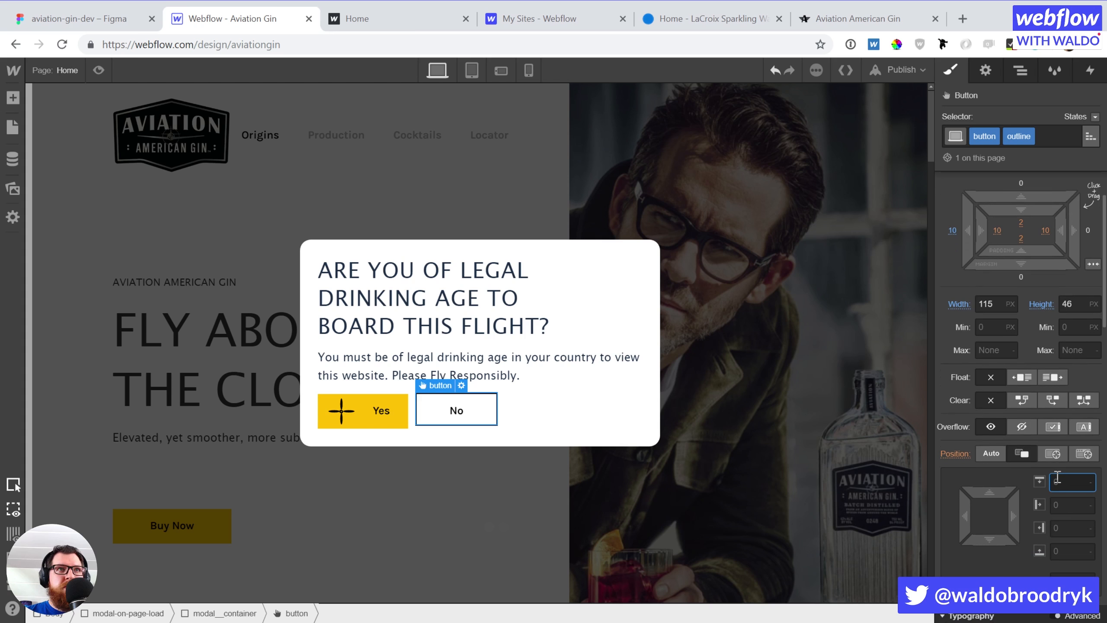
text(2)
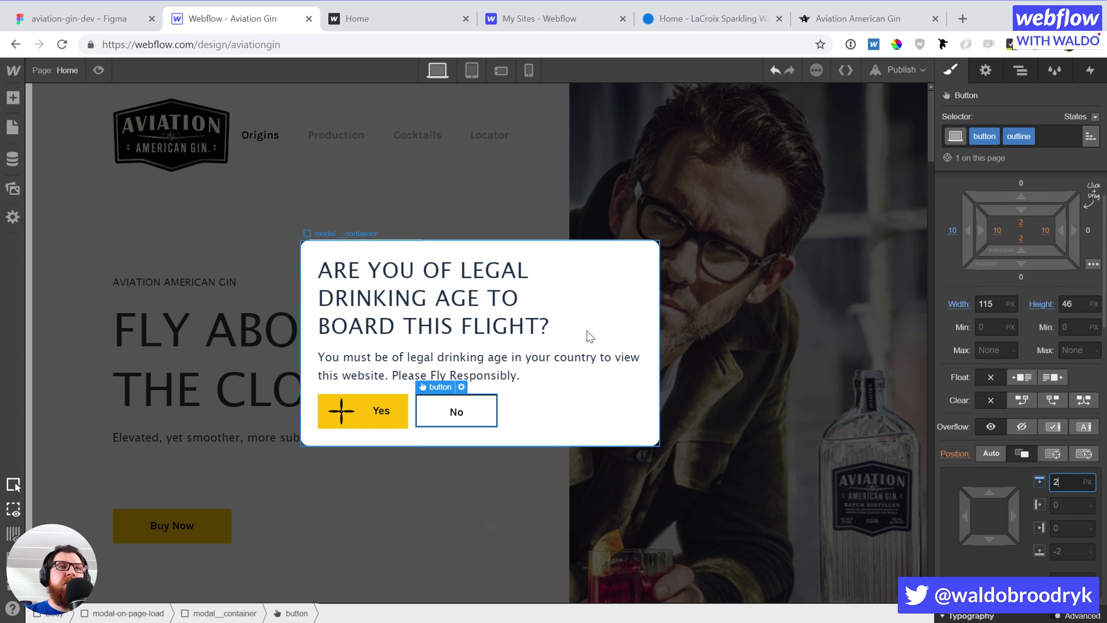
Compare against the heading and Yes button, then make the No button 48 px tall
click(594, 314)
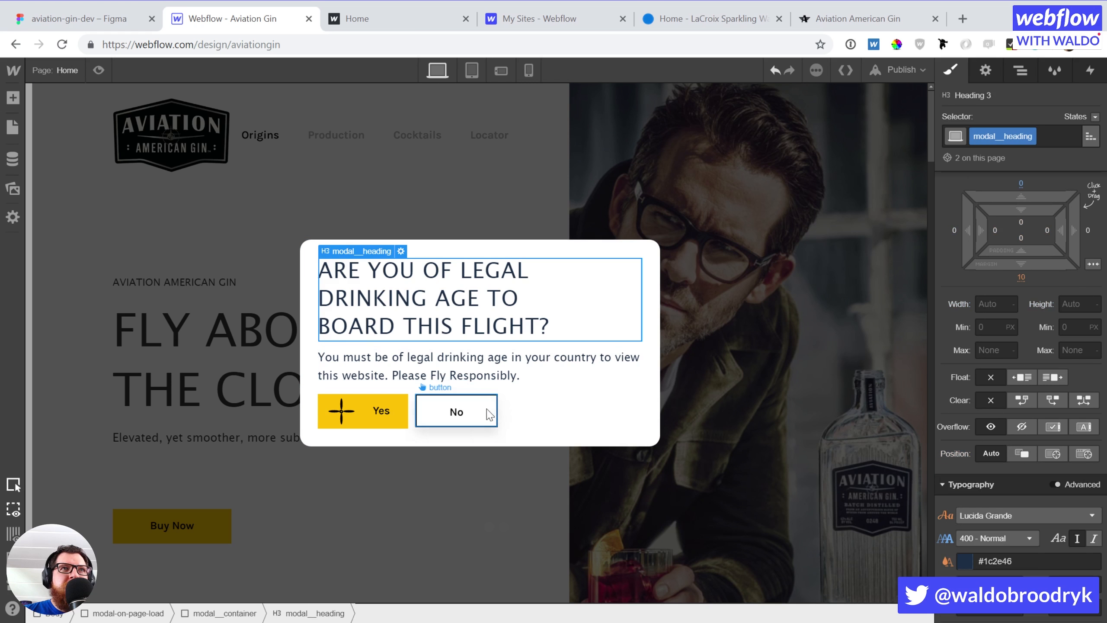
click(398, 423)
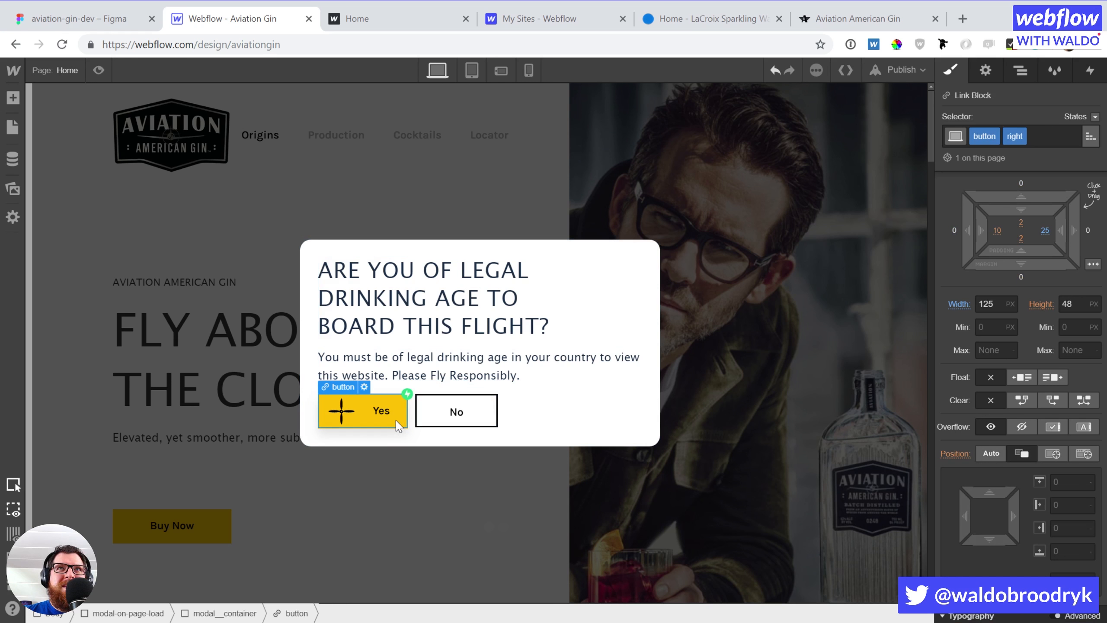
click(475, 423)
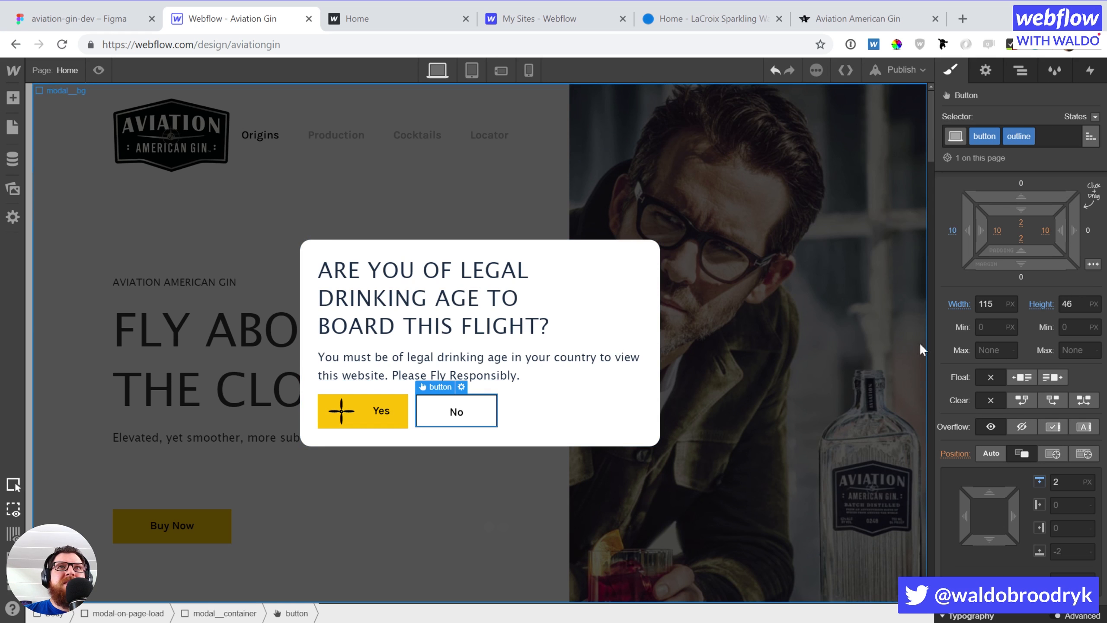
click(1099, 307)
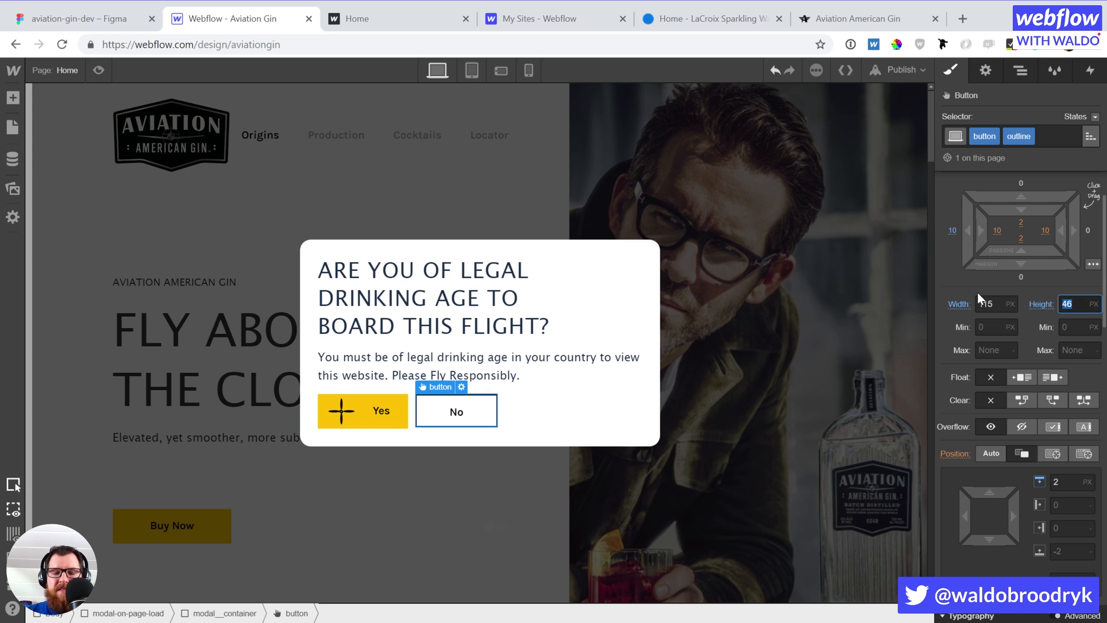
key(Up)
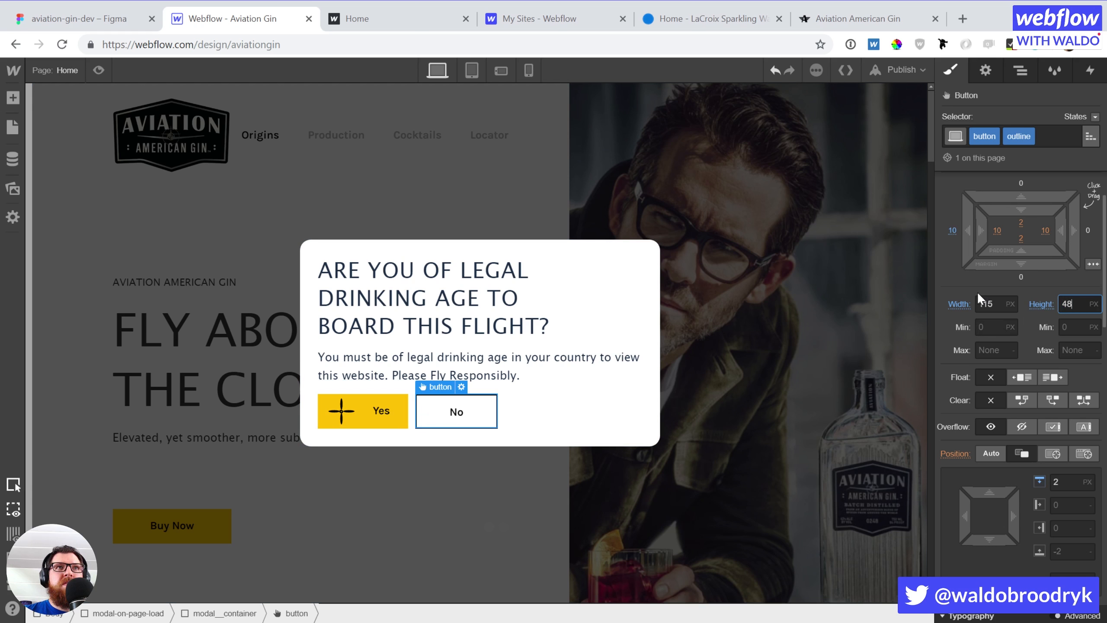
Float the No button to the modal's right edge
click(512, 325)
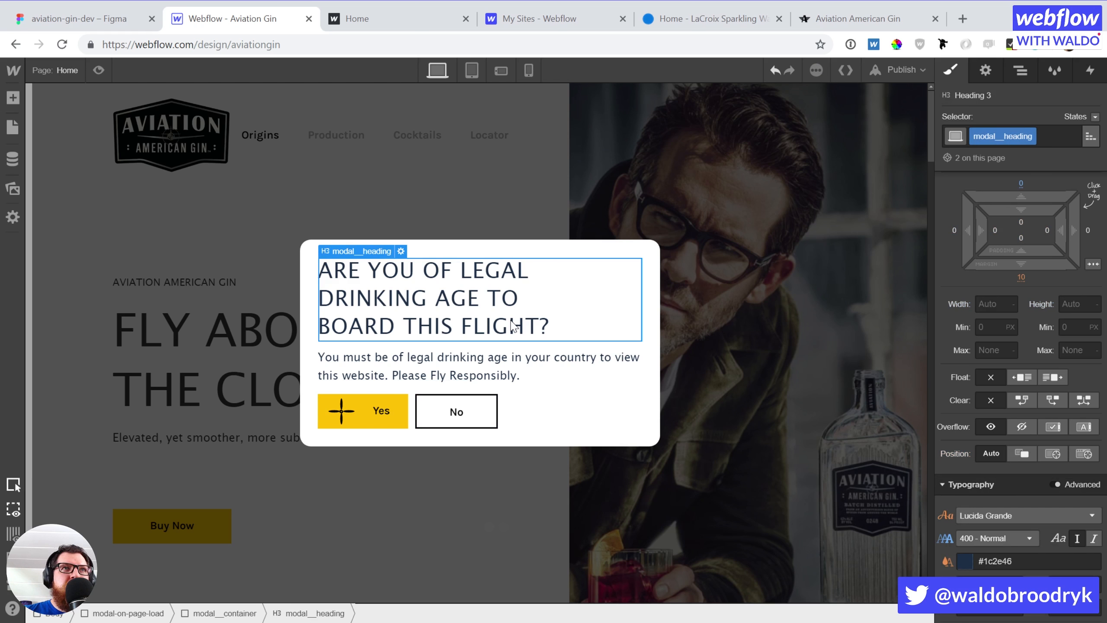
click(426, 413)
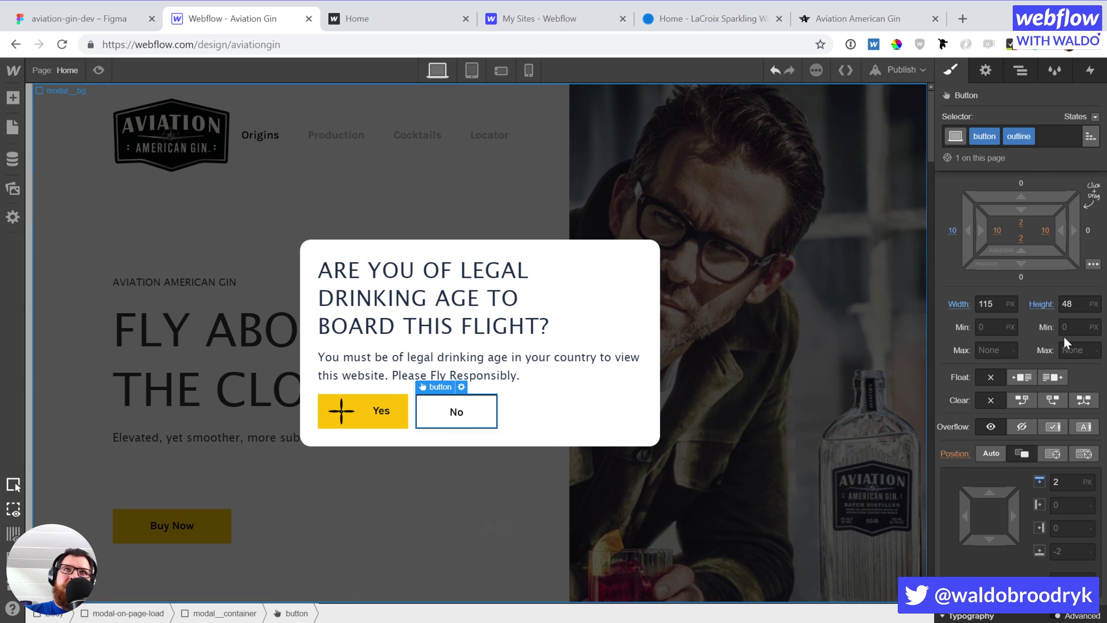
click(1052, 376)
click(545, 283)
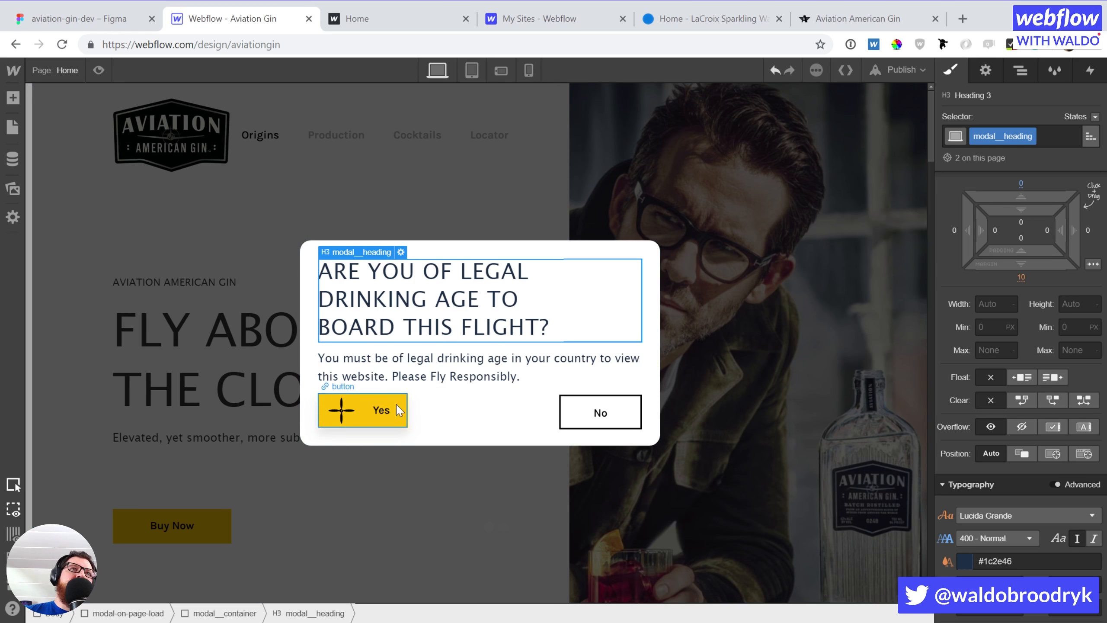
Scale the propeller icon inside the Yes button to 0.6
click(342, 409)
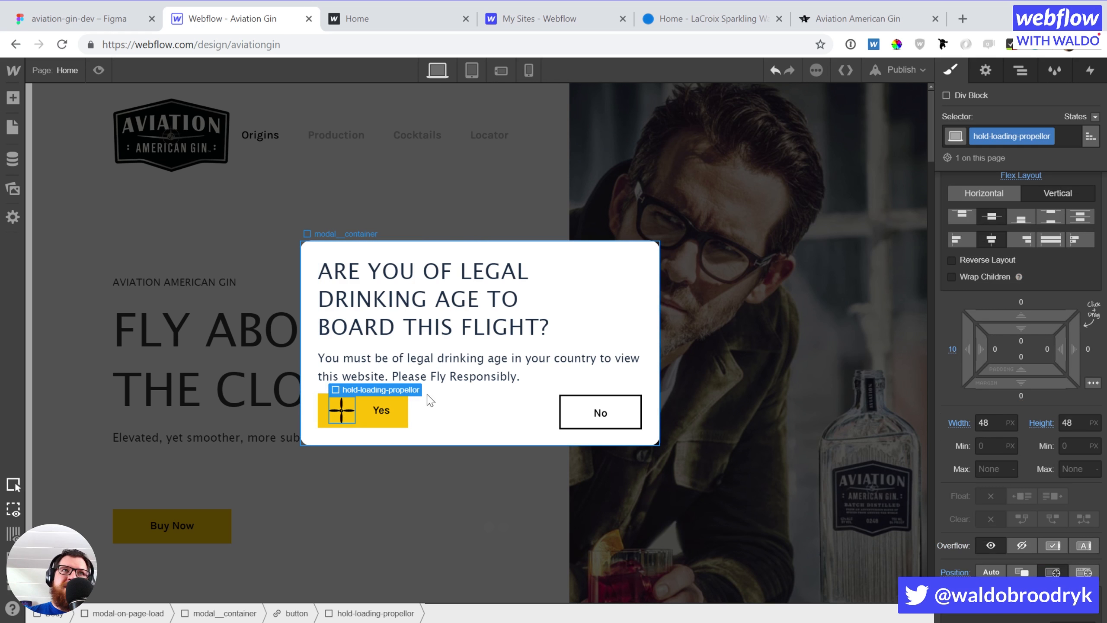
scroll(1048, 452, down, 5)
scroll(1048, 451, down, 10)
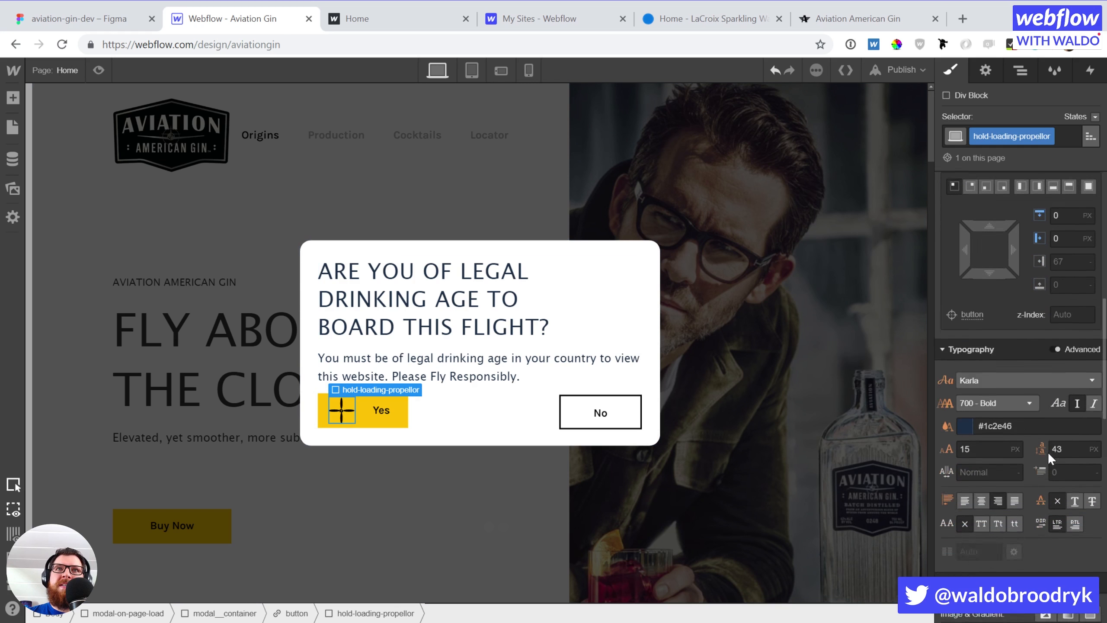
click(1008, 425)
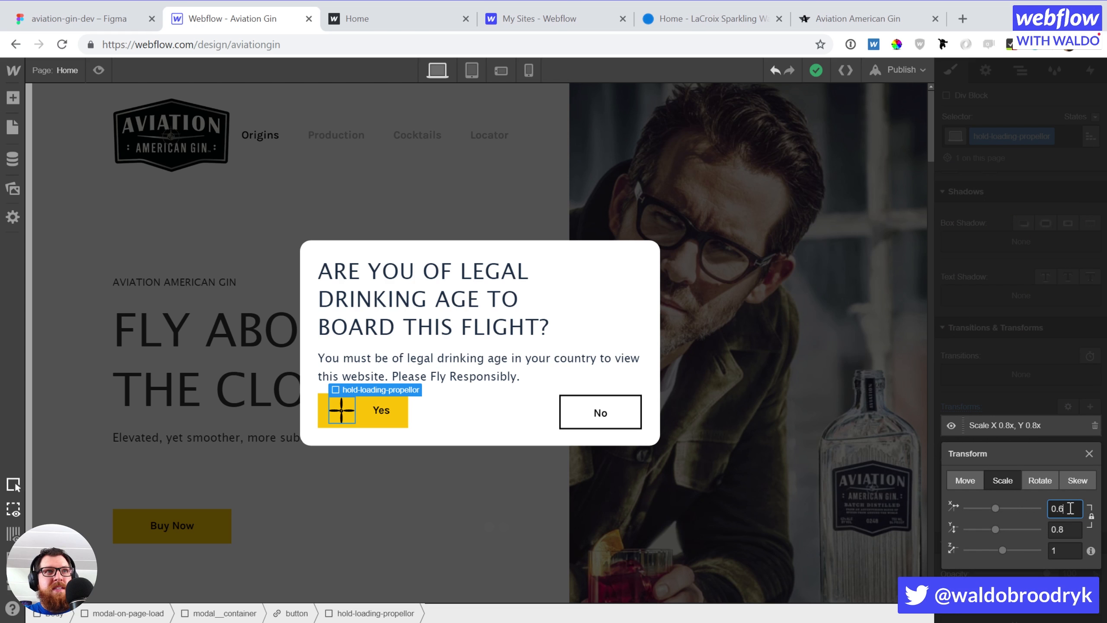
click(1070, 508)
text(0.6)
key(Return)
click(1008, 346)
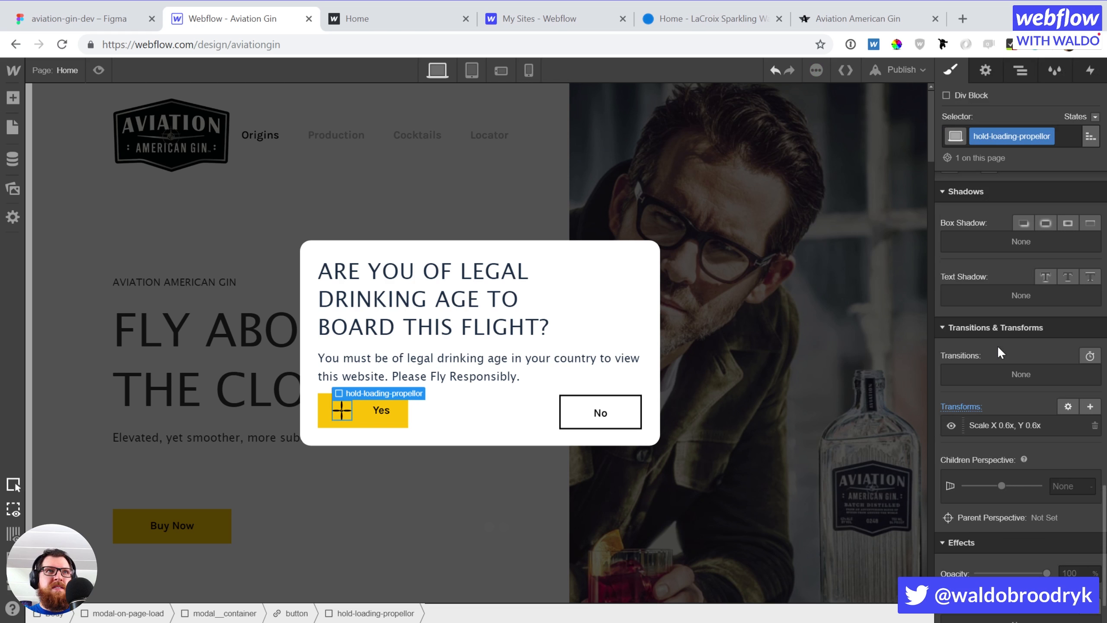
Preview the modal with the spinning propeller, then return and show the page's interactions
click(89, 76)
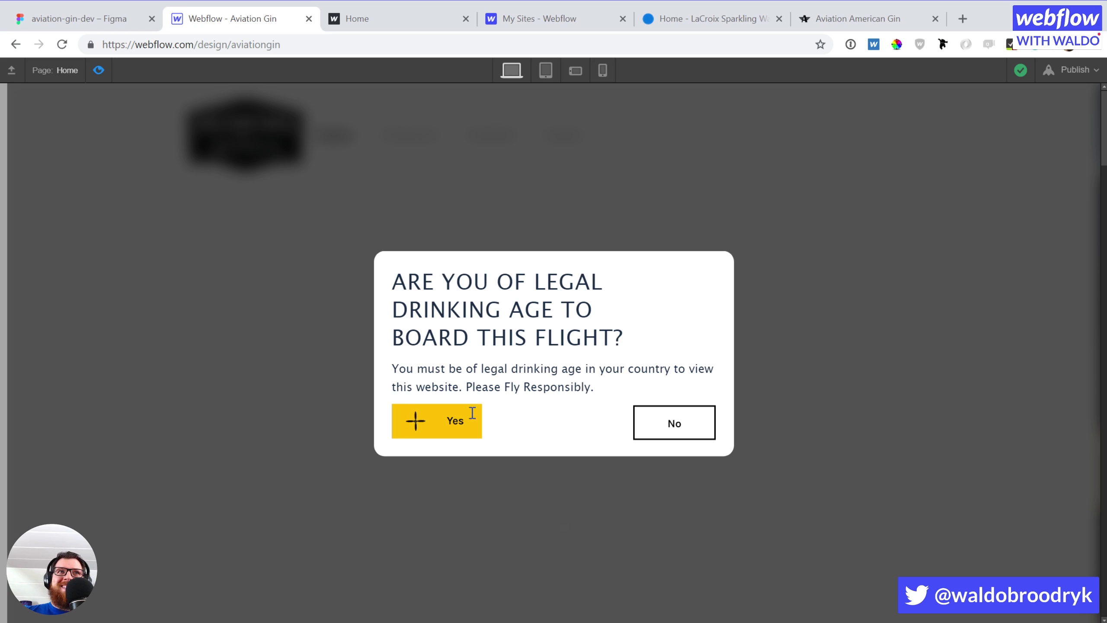
click(93, 72)
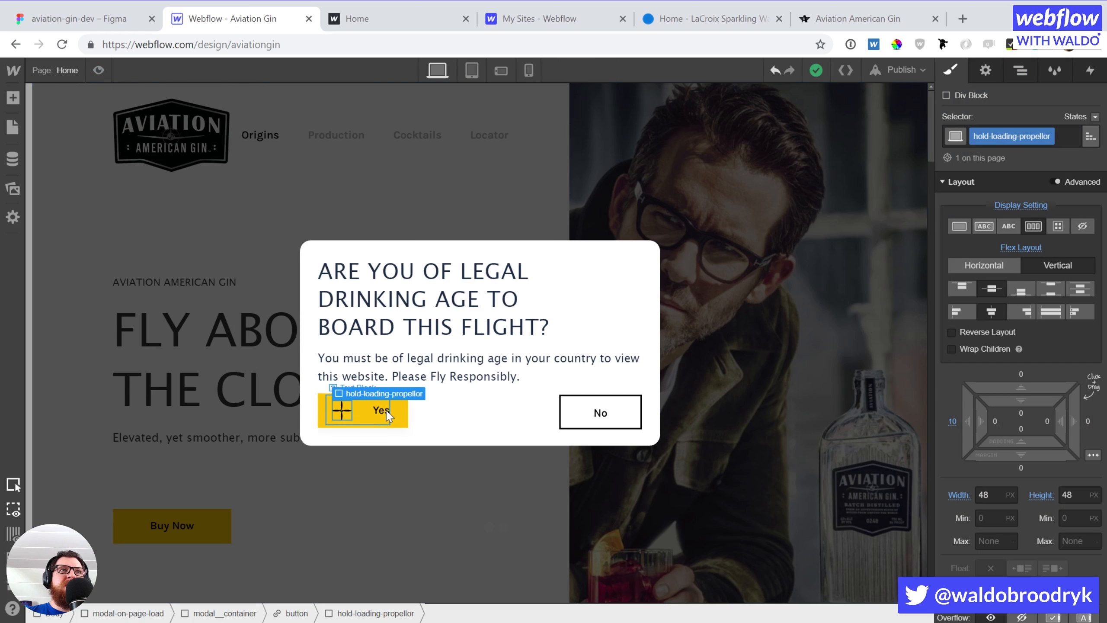
click(1094, 76)
Open the Spin props timed actions and inspect the third and fourth blade rotations
click(1017, 329)
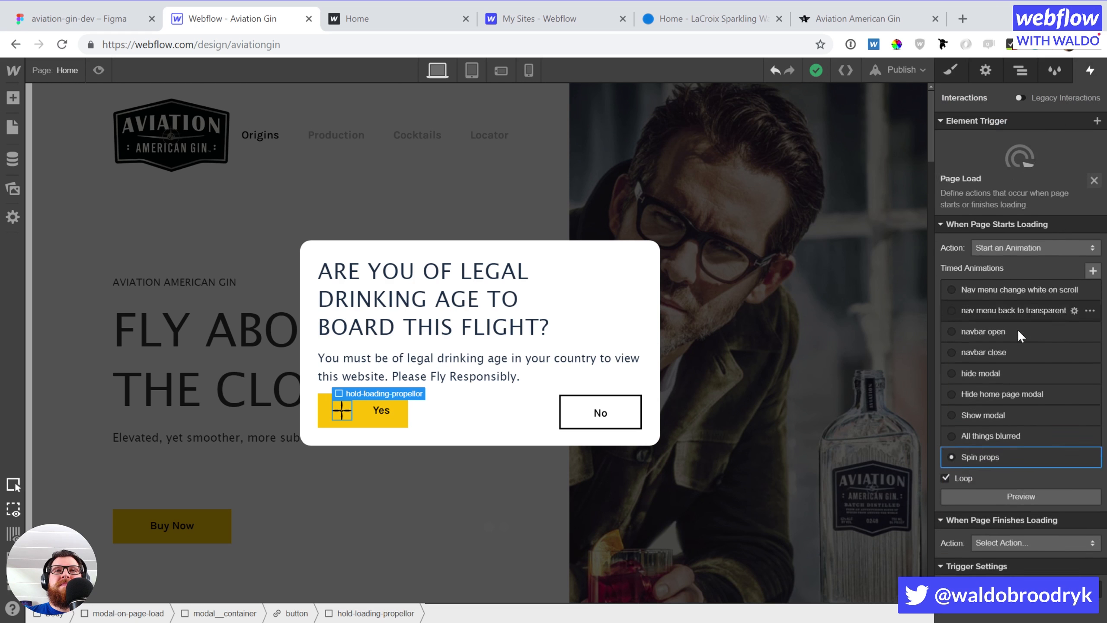
scroll(1011, 357, down, 1)
click(1005, 397)
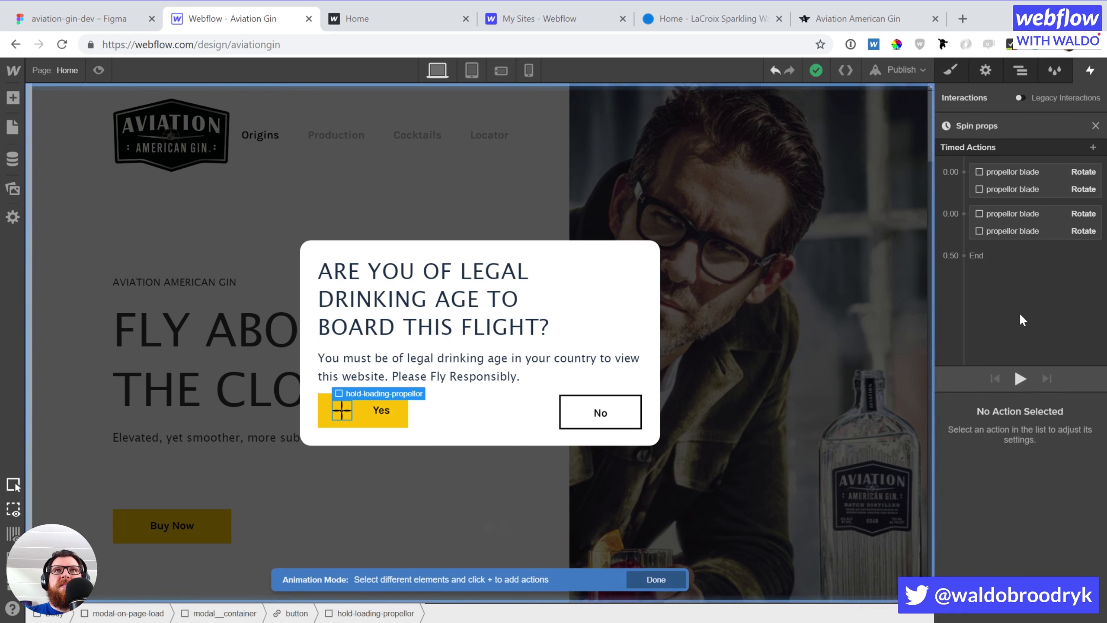
click(1018, 229)
click(1018, 213)
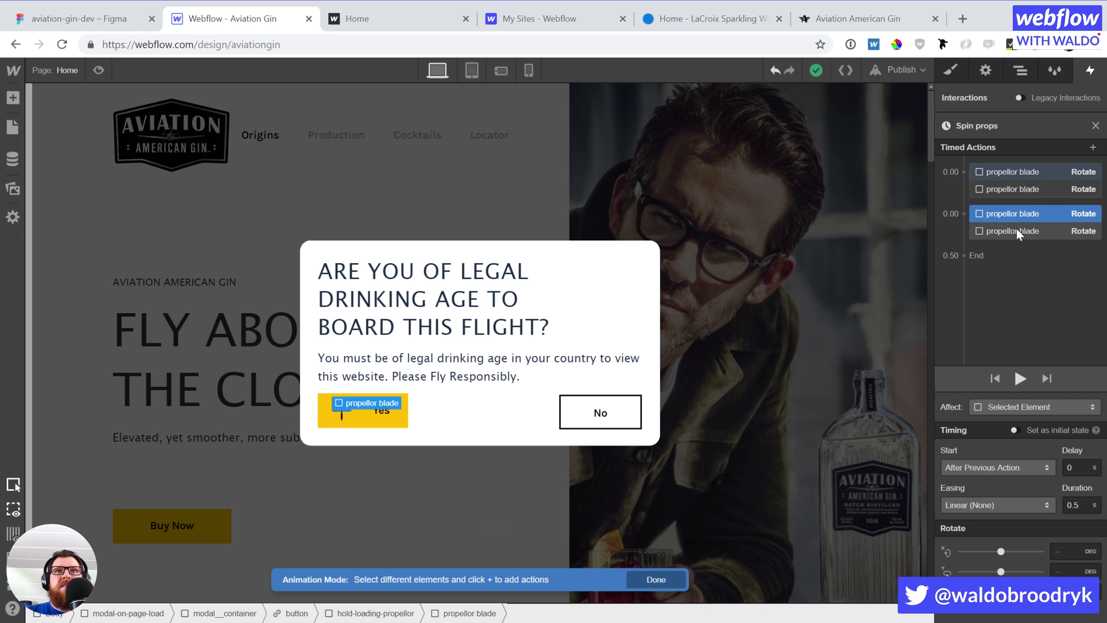
click(1015, 229)
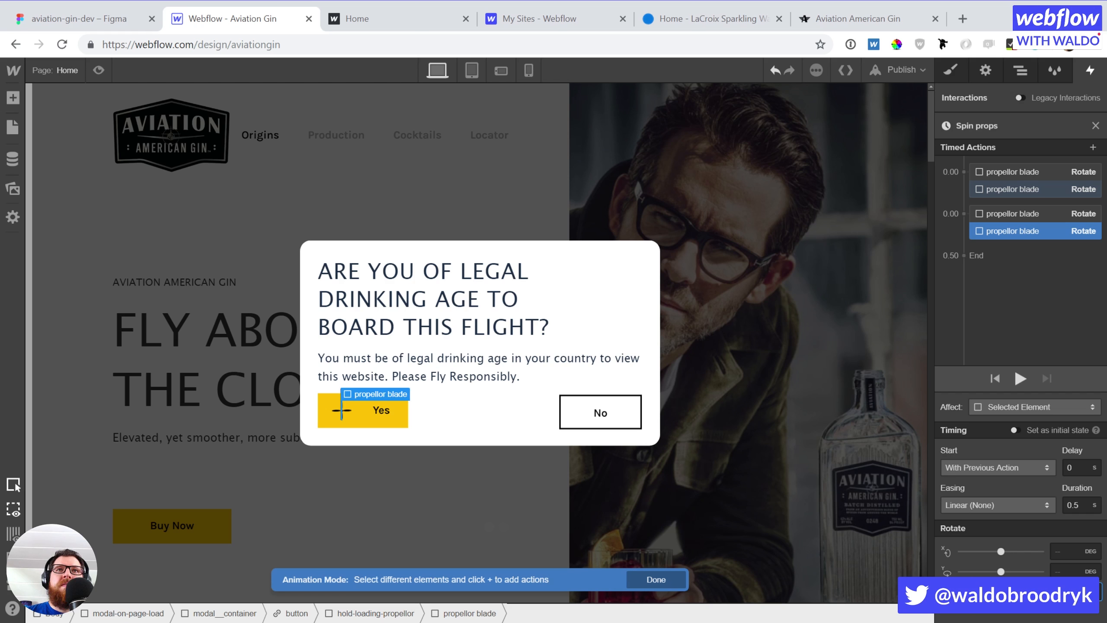
click(1010, 212)
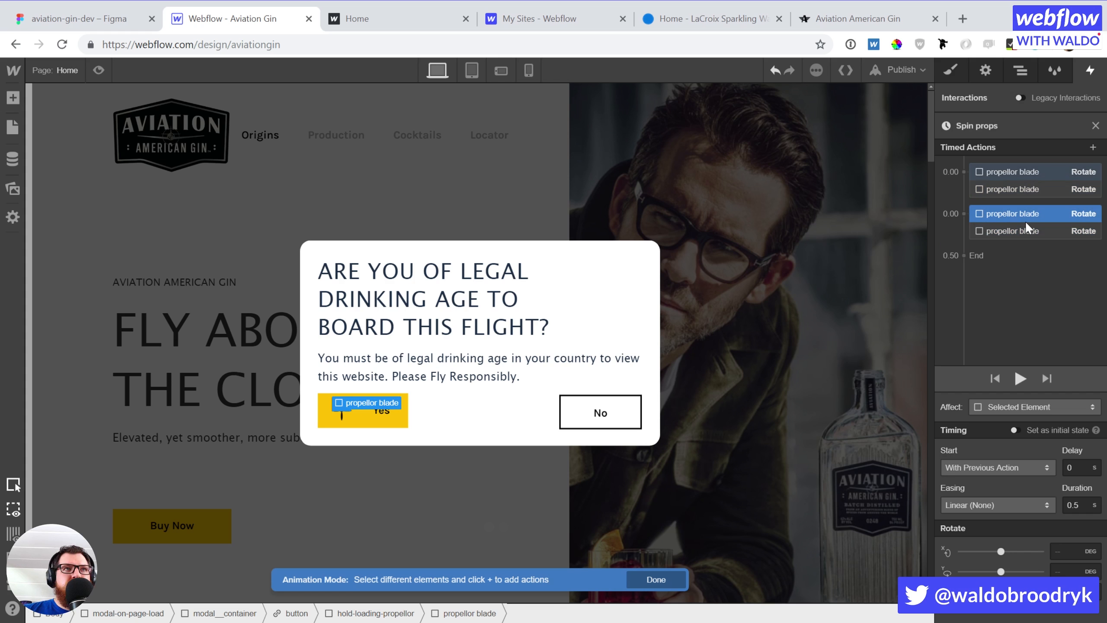
Play the spin, check each blade's Rotate timing so both start at 0.00, and preview again
click(1018, 377)
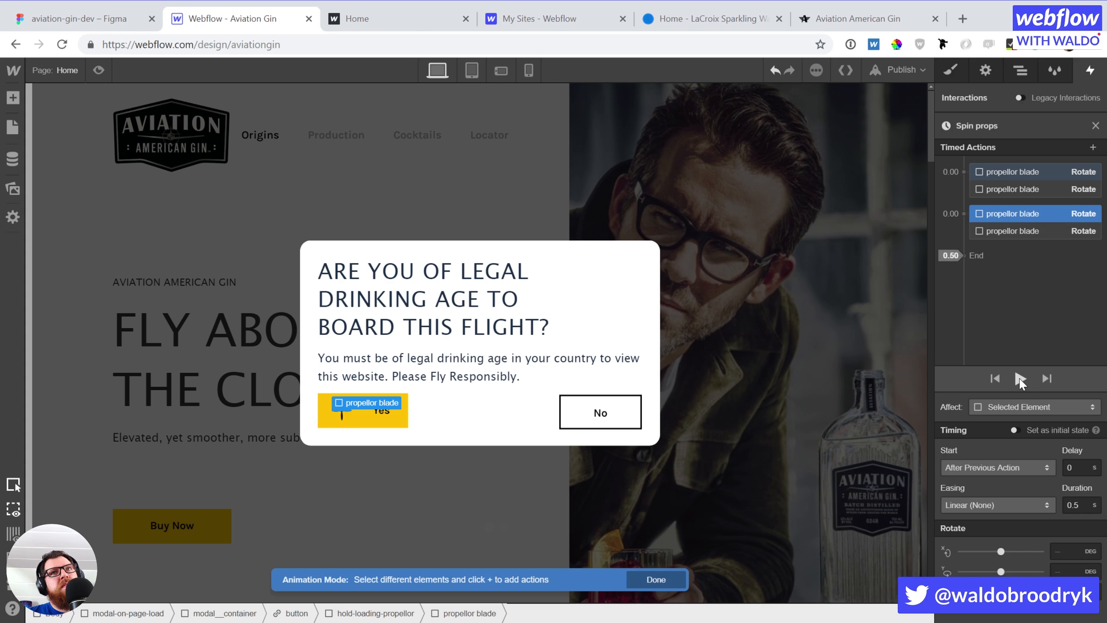
click(1029, 169)
click(1029, 188)
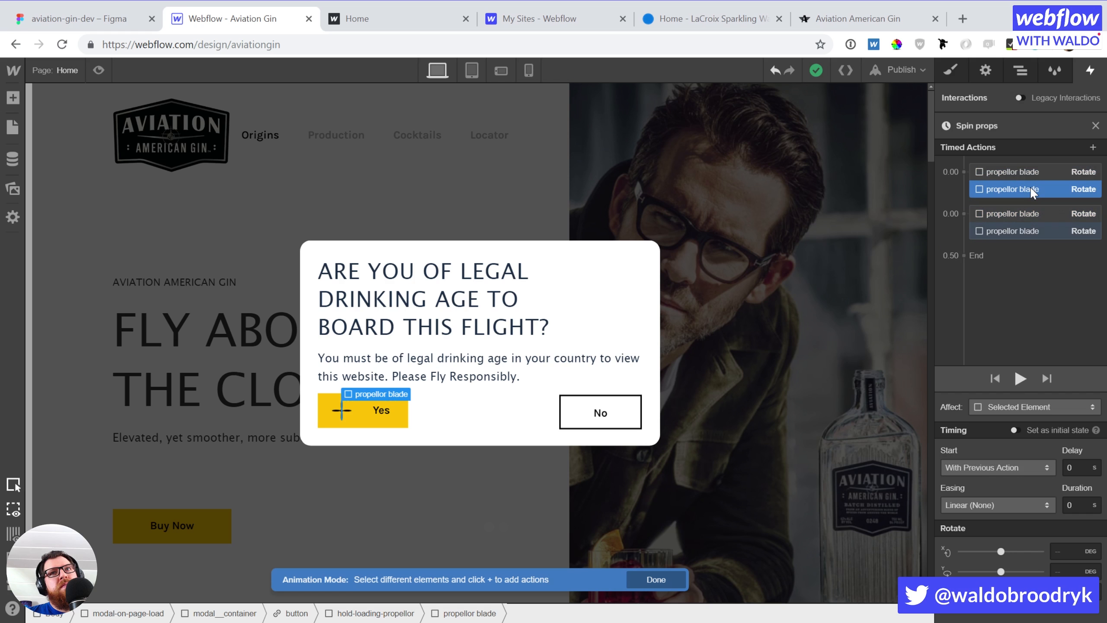
click(1025, 172)
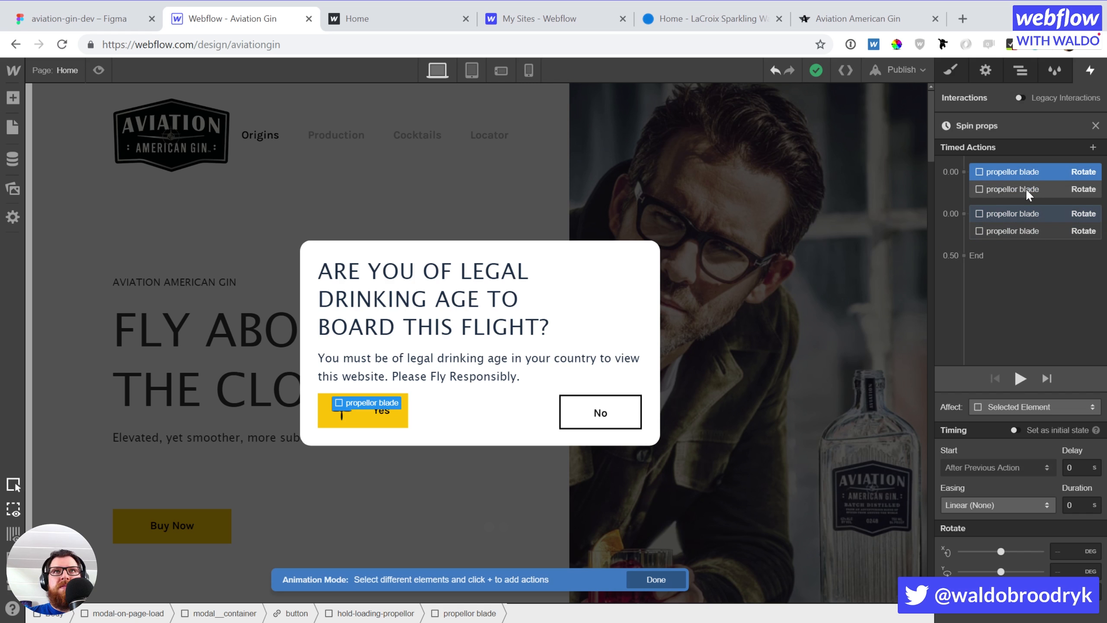
click(1022, 232)
click(1019, 218)
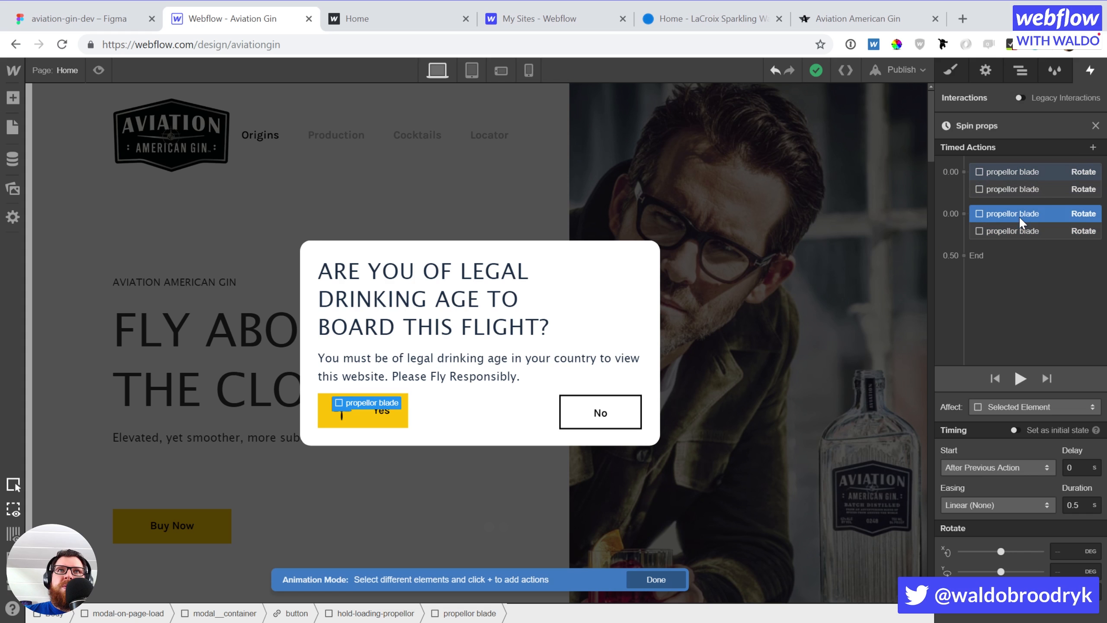
click(1044, 226)
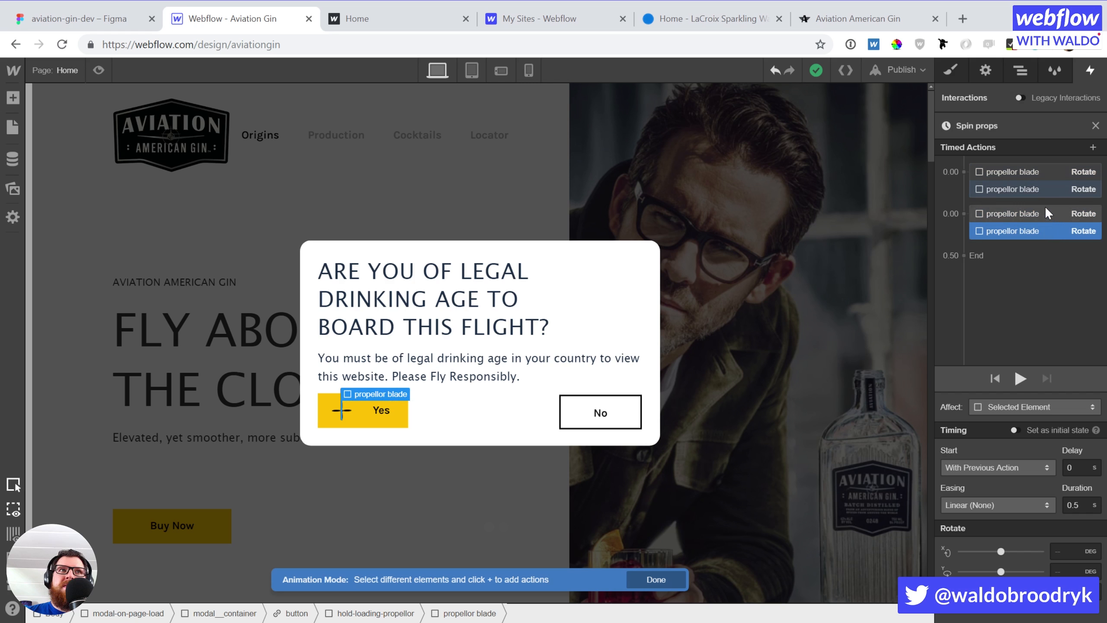
click(1020, 377)
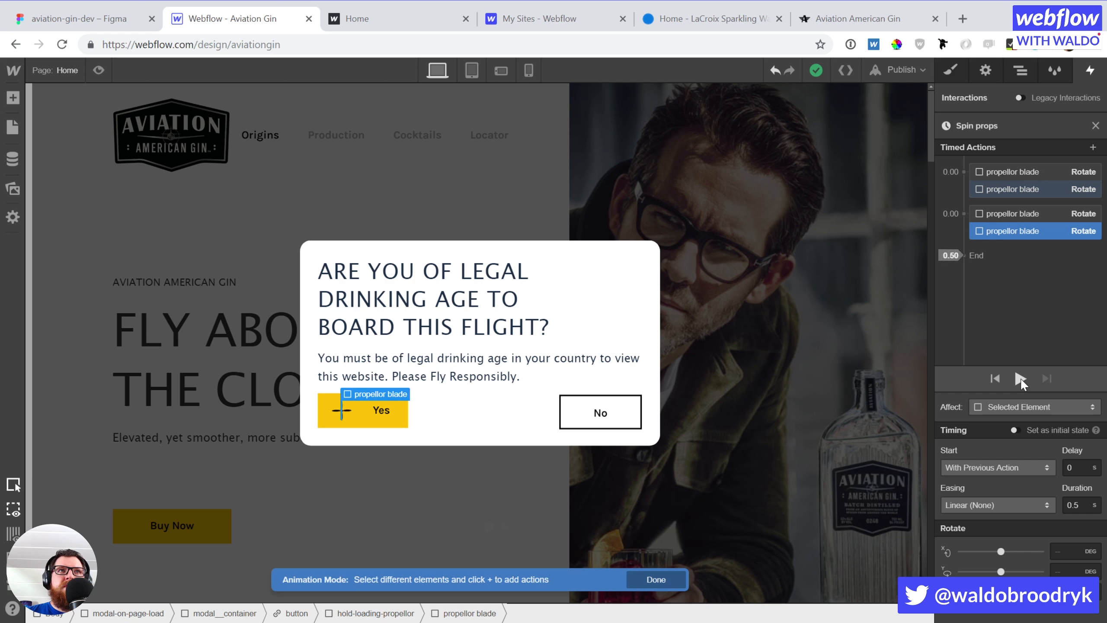
Stop the Spin props preview, view the page in Preview mode, and close the Page Load settings
click(1095, 126)
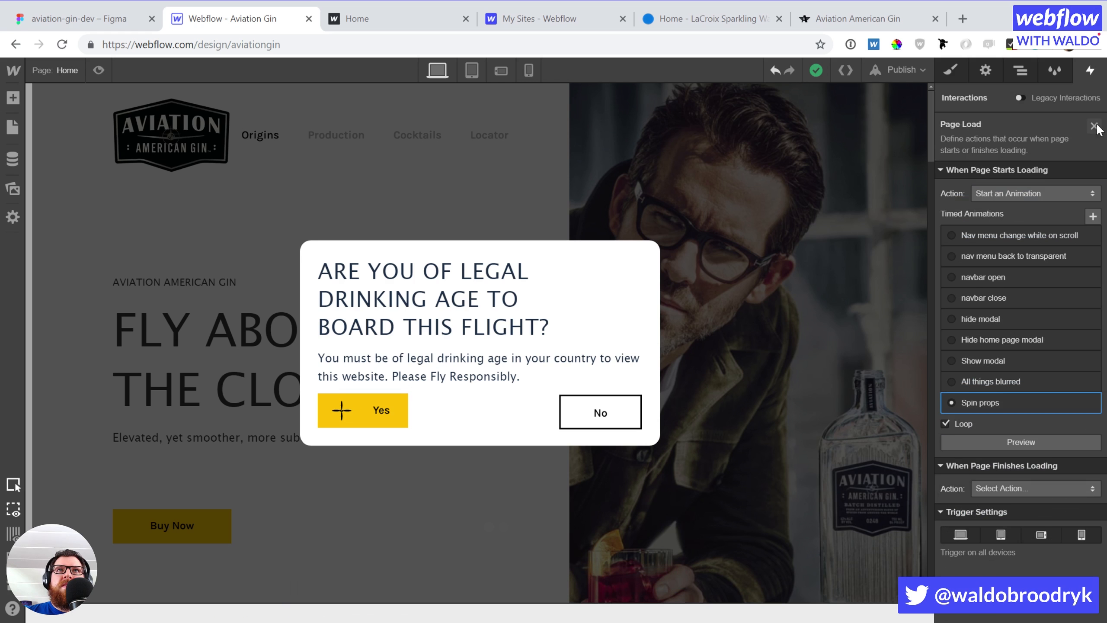
click(1021, 444)
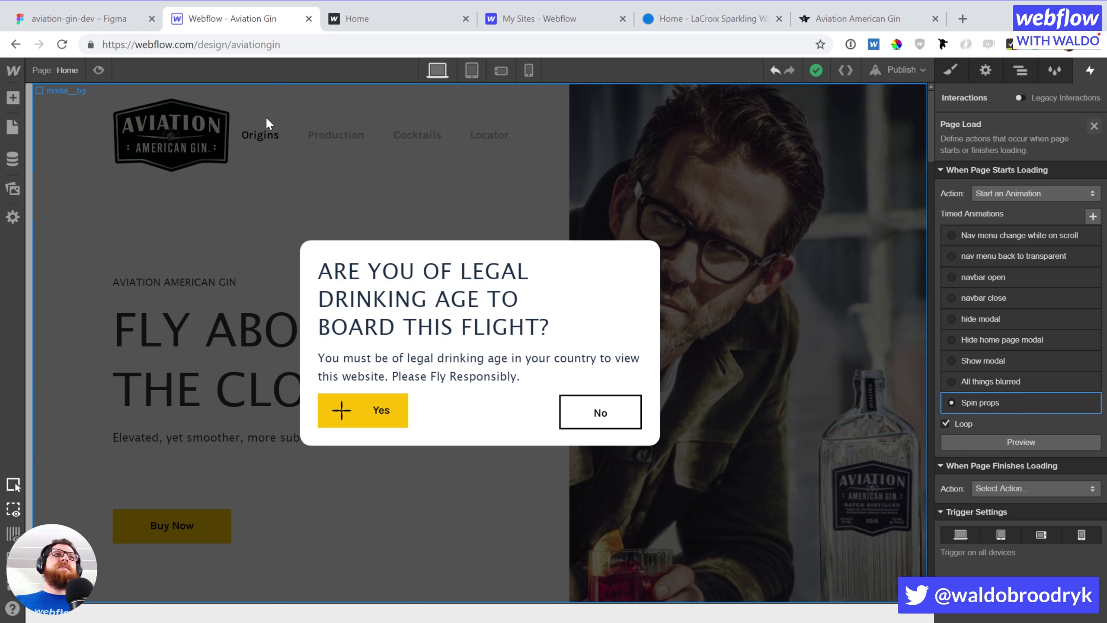
click(98, 70)
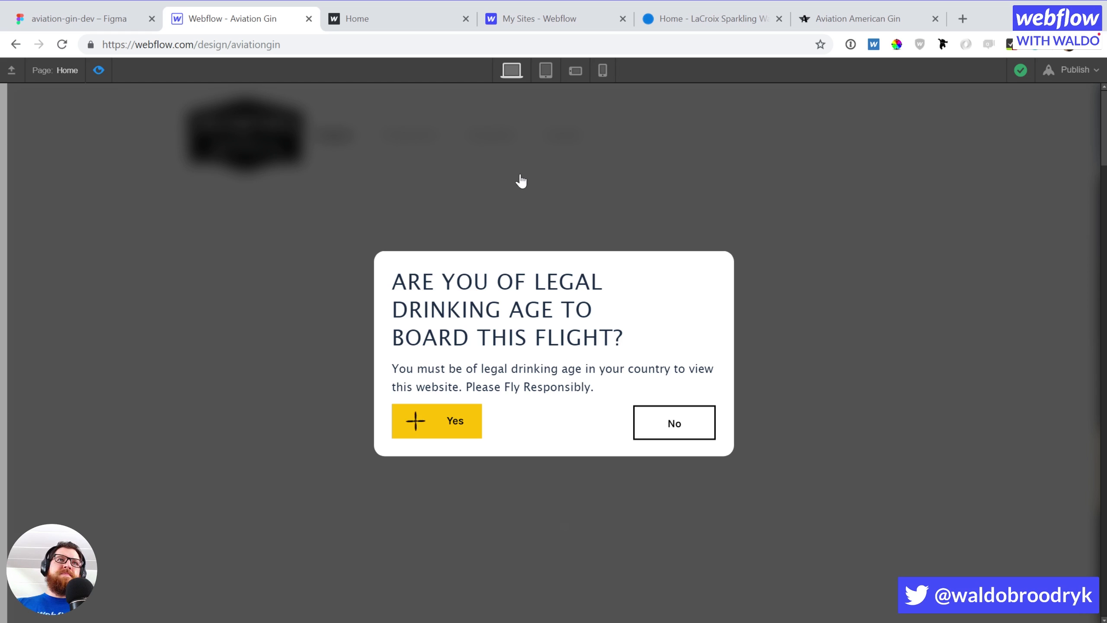
click(98, 69)
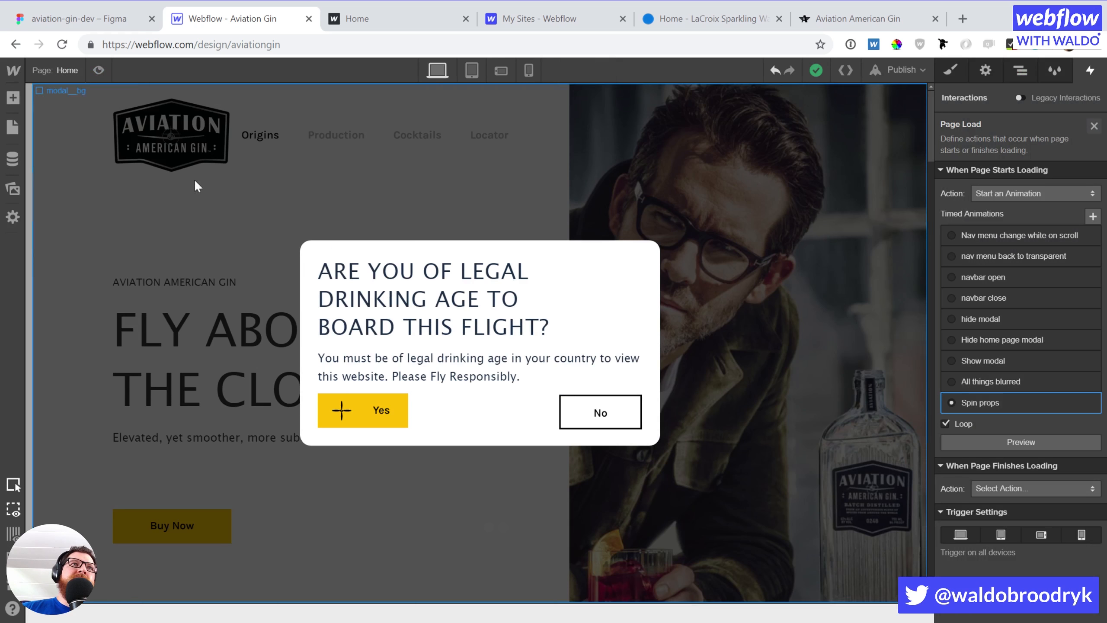
click(1093, 126)
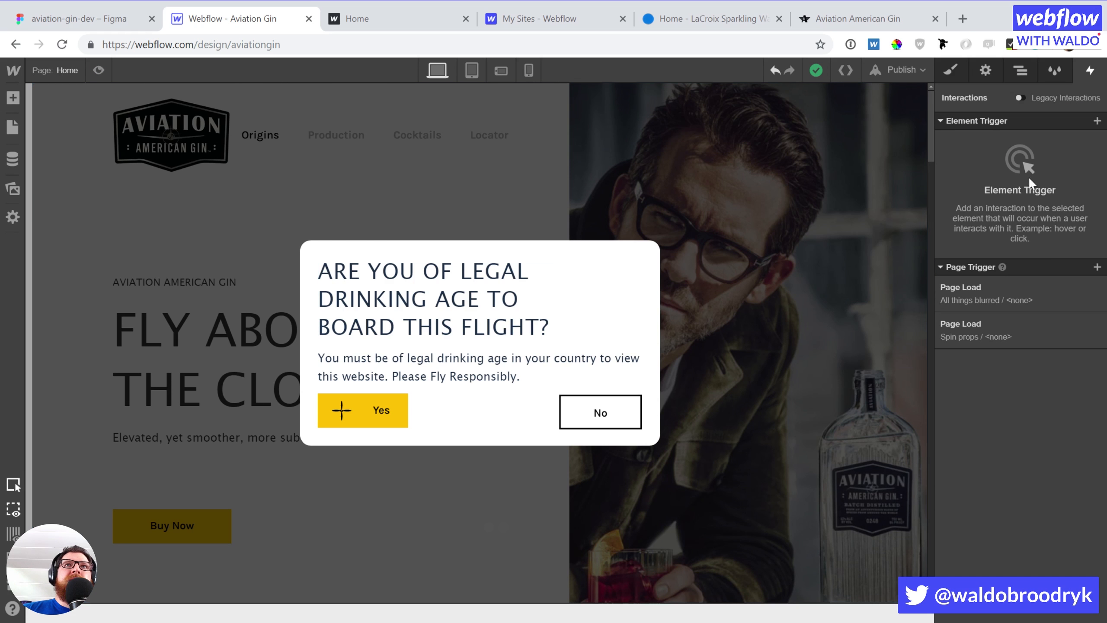
Drag the Aviation logo from Assets into the top of the modal container and centre it
click(812, 160)
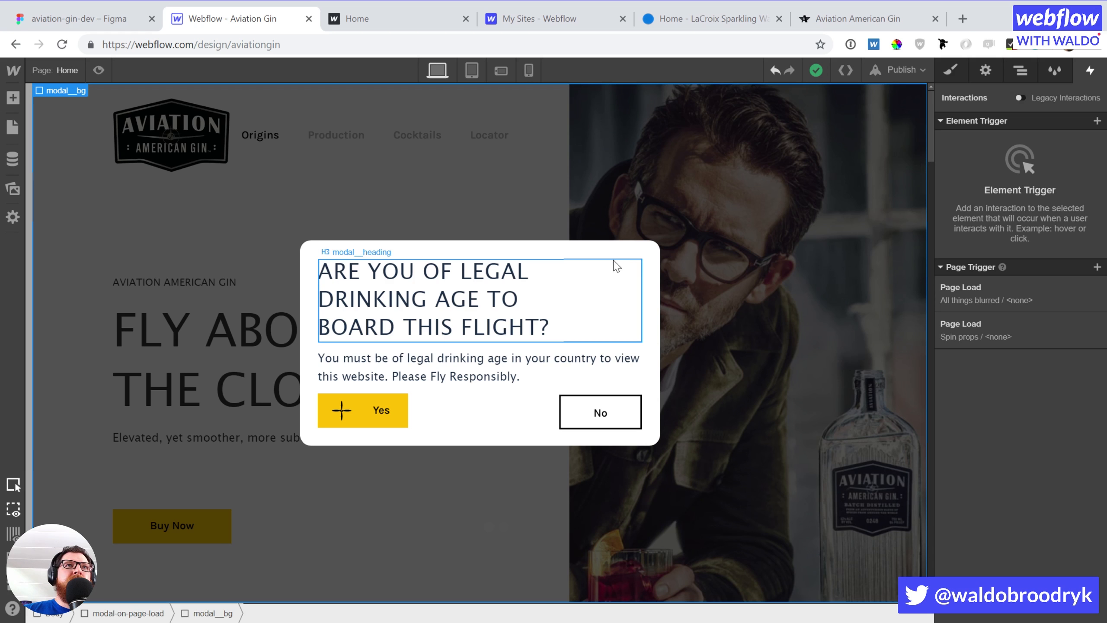
click(617, 248)
click(14, 97)
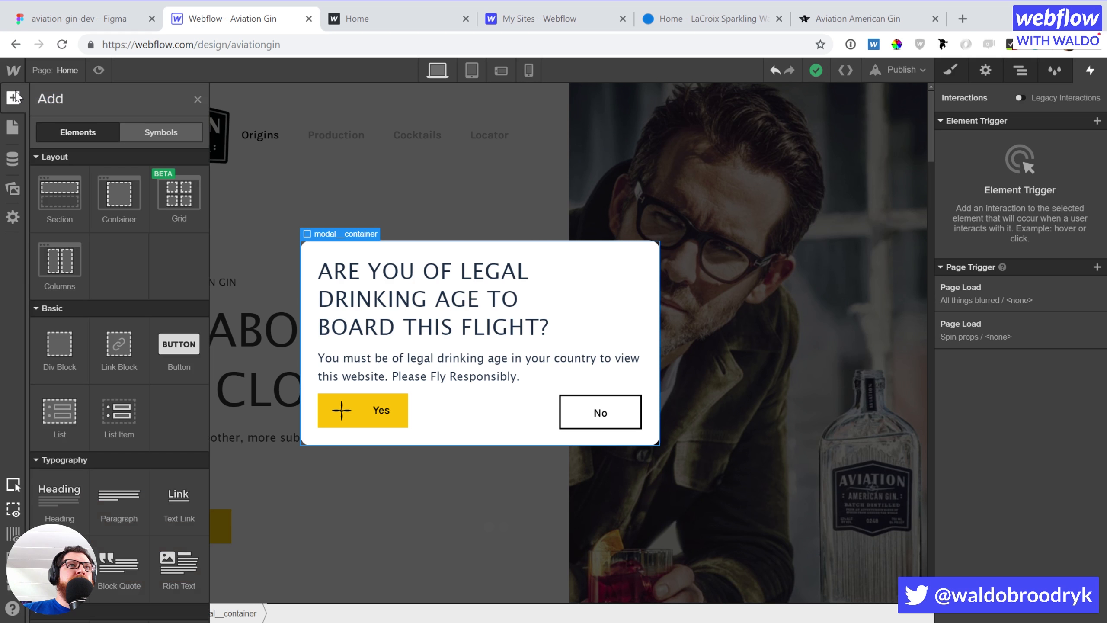
click(12, 189)
scroll(92, 297, down, 3)
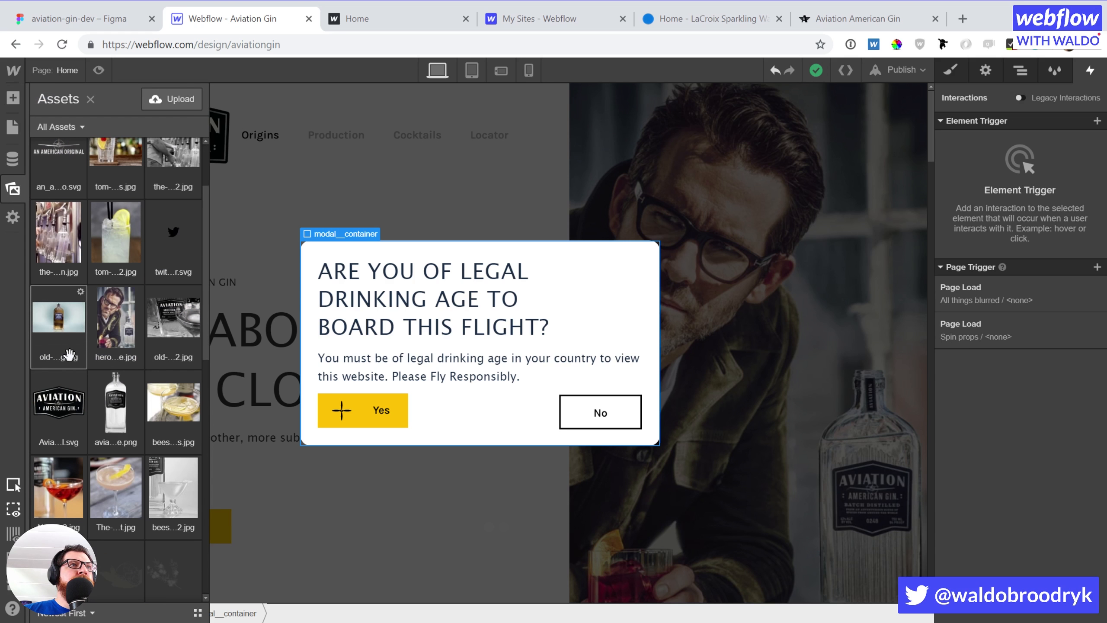
drag(47, 420, 416, 279)
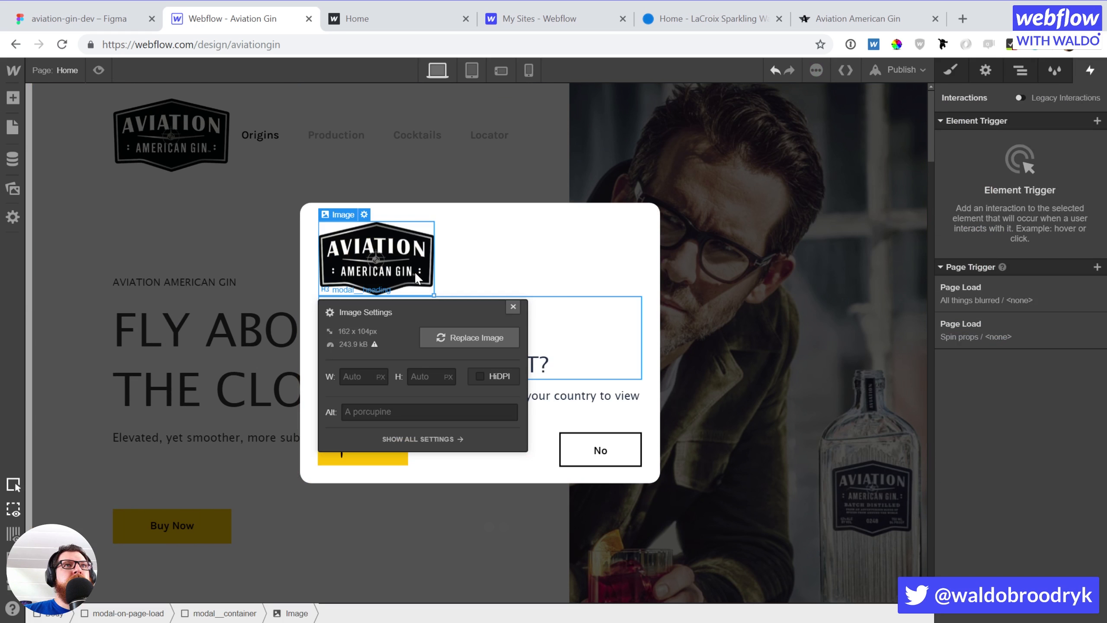
click(513, 308)
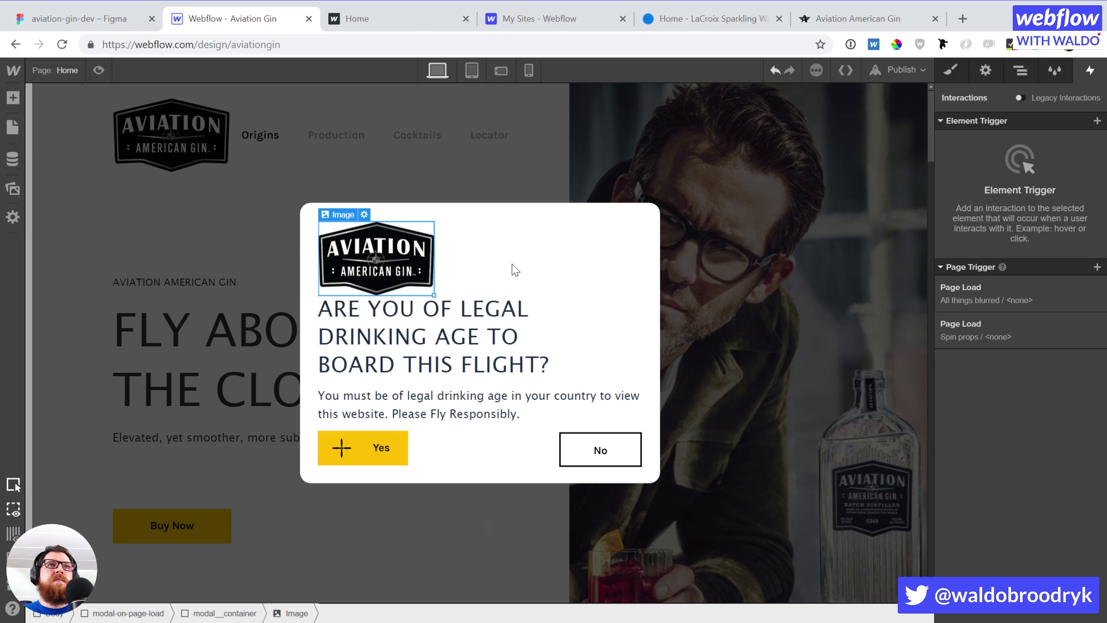
key(s)
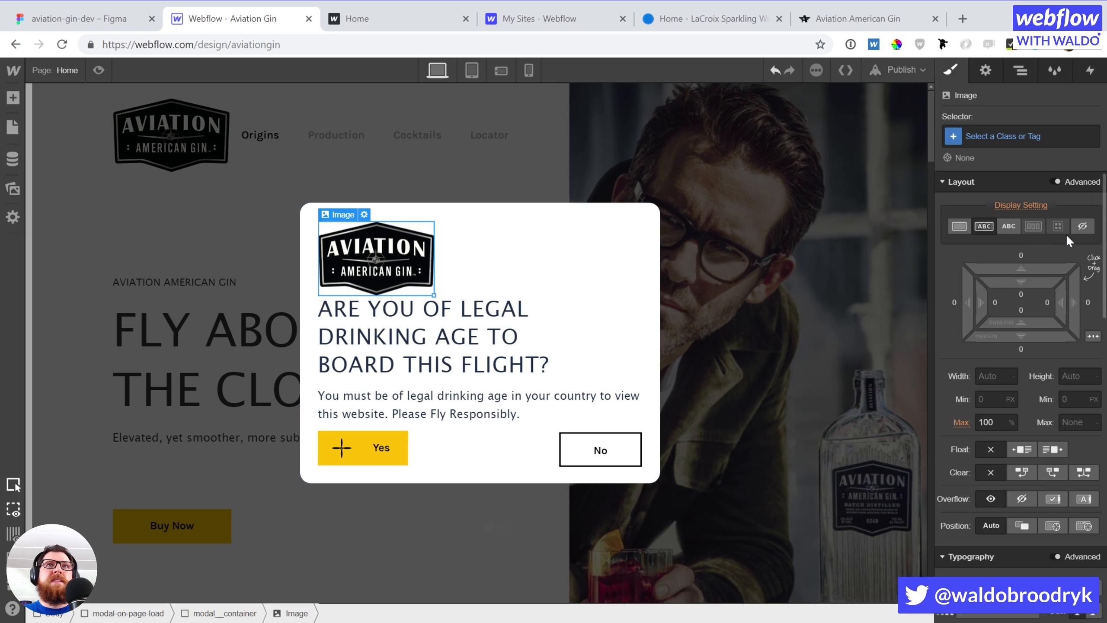
click(1093, 336)
Centre-align the modal heading and set its font size to 24
click(574, 356)
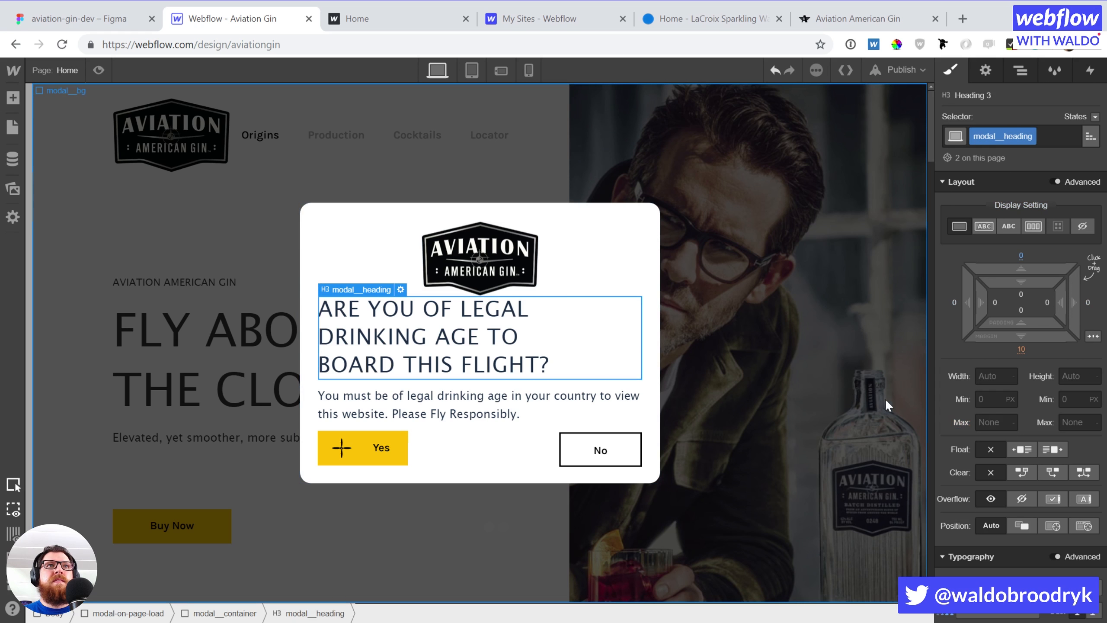
scroll(1032, 408, down, 1)
scroll(1032, 408, down, 5)
click(982, 490)
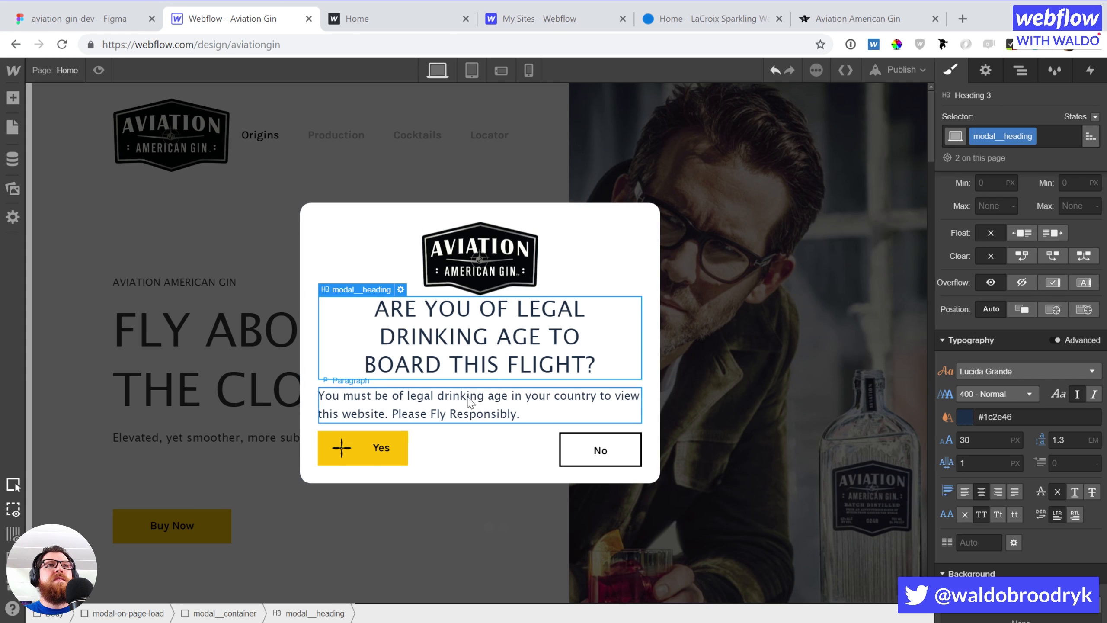
click(990, 445)
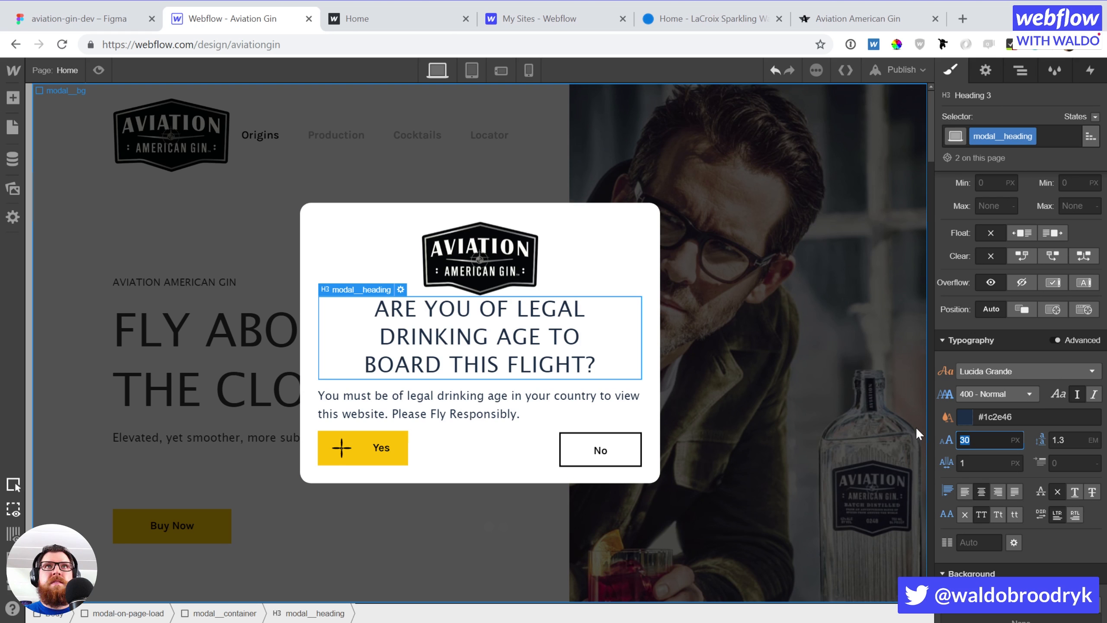
text(26)
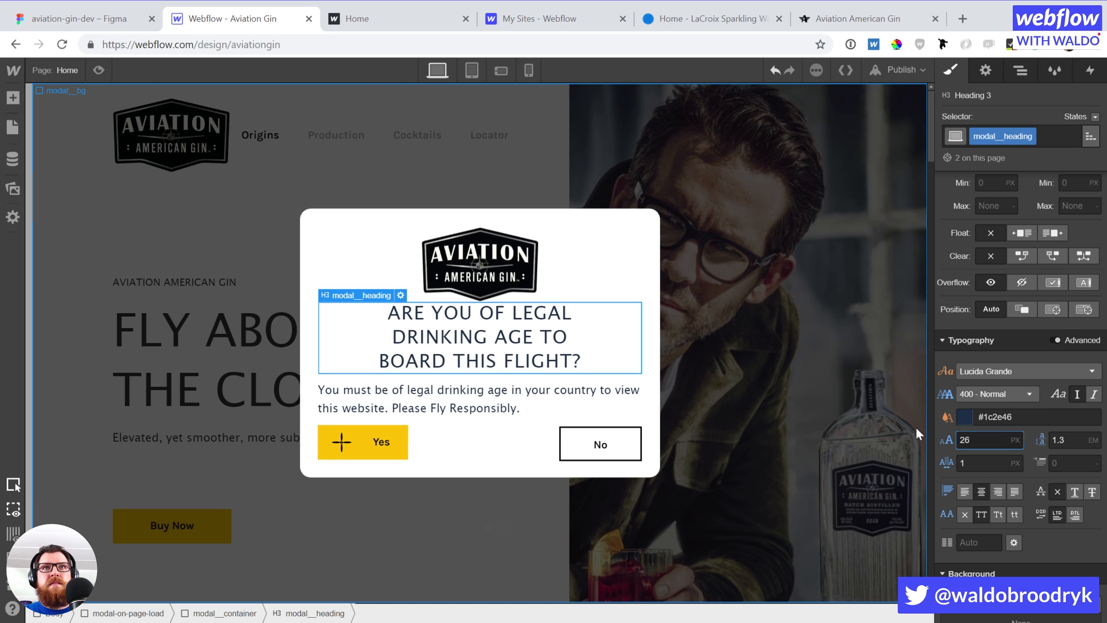
key(Down)
key(Down)
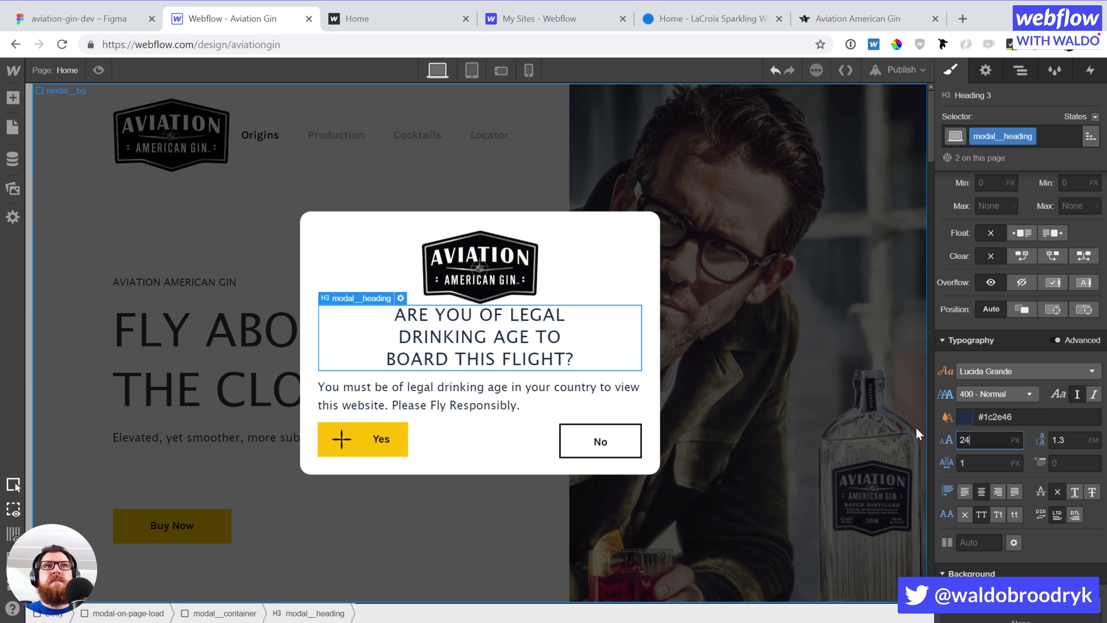
Rebreak the heading as 'ARE YOU OF / LEGAL DRINKING AGE TO / BOARD THIS FLIGHT?'
double_click(399, 336)
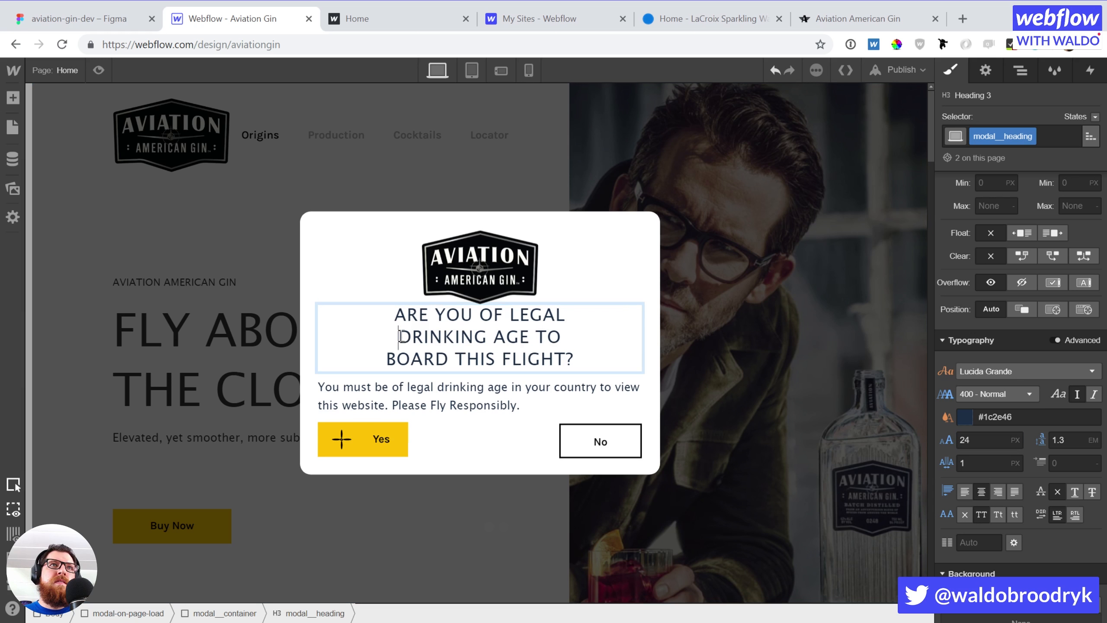
key(BackSpace)
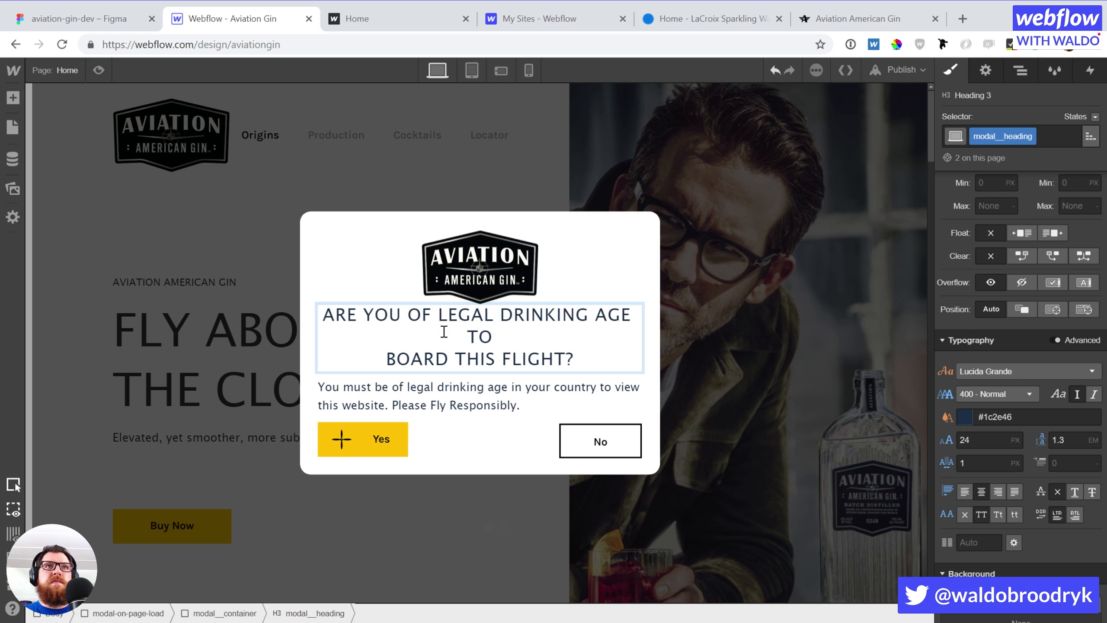
key(BackSpace)
click(443, 318)
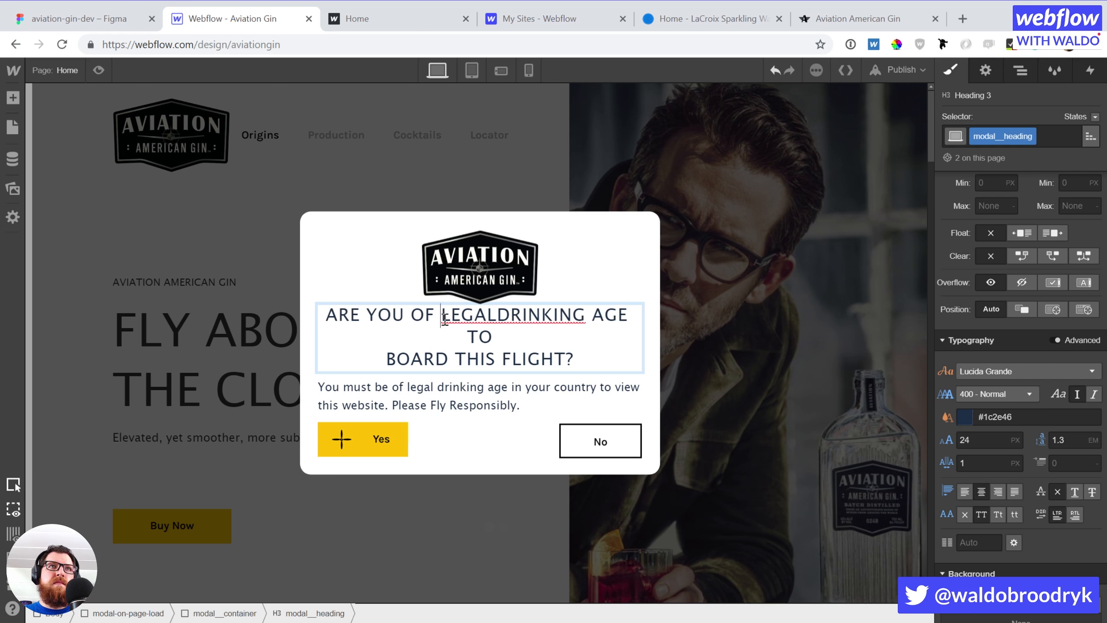
key(shift+Return)
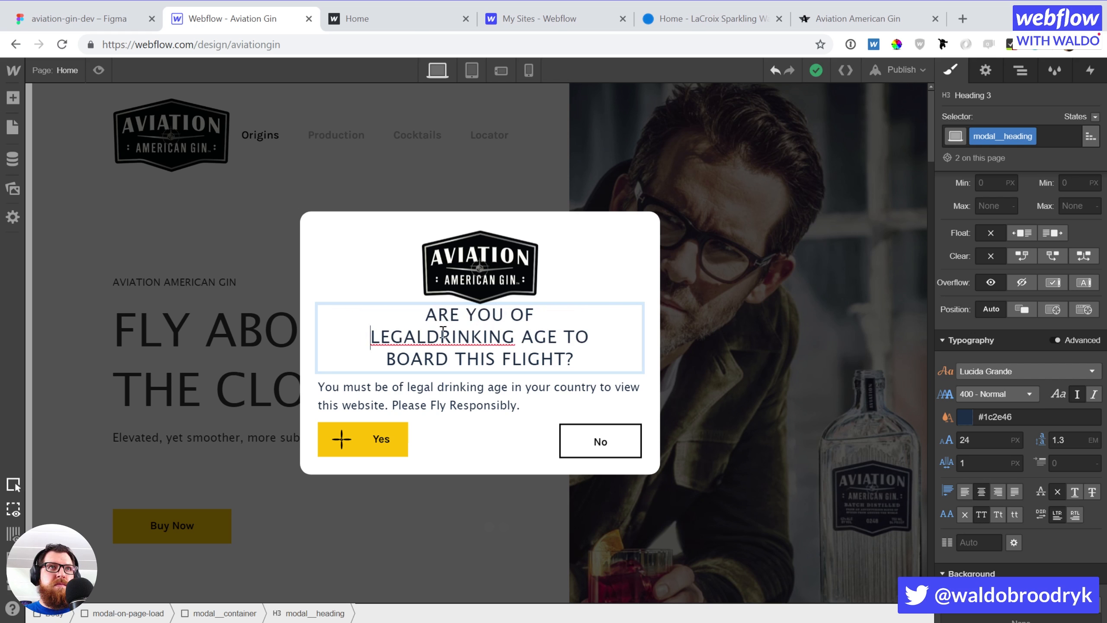
click(427, 334)
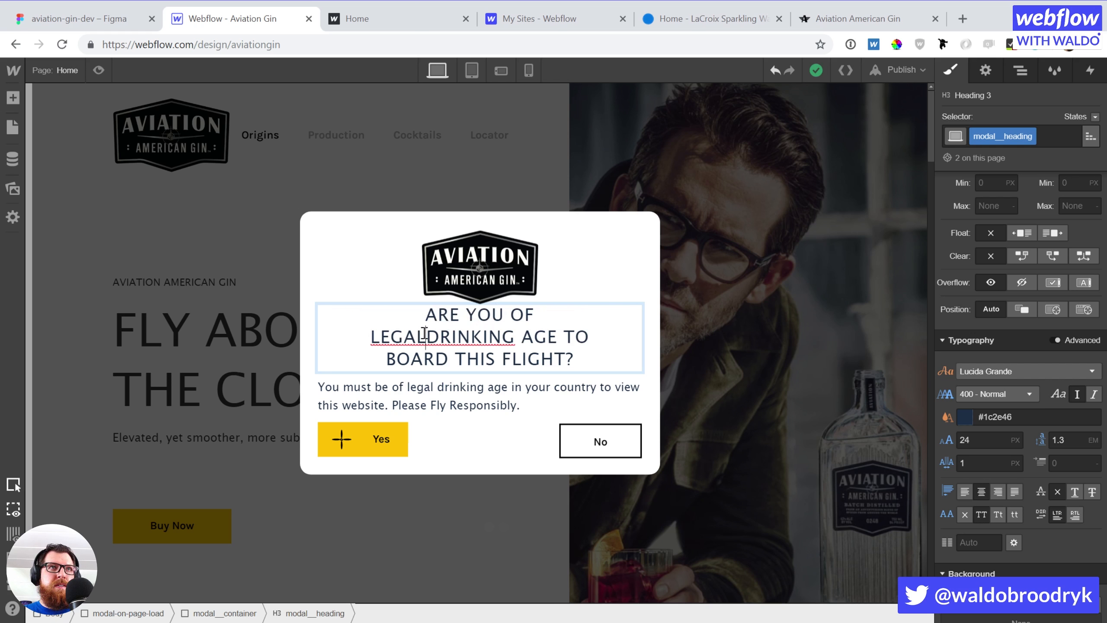
click(385, 359)
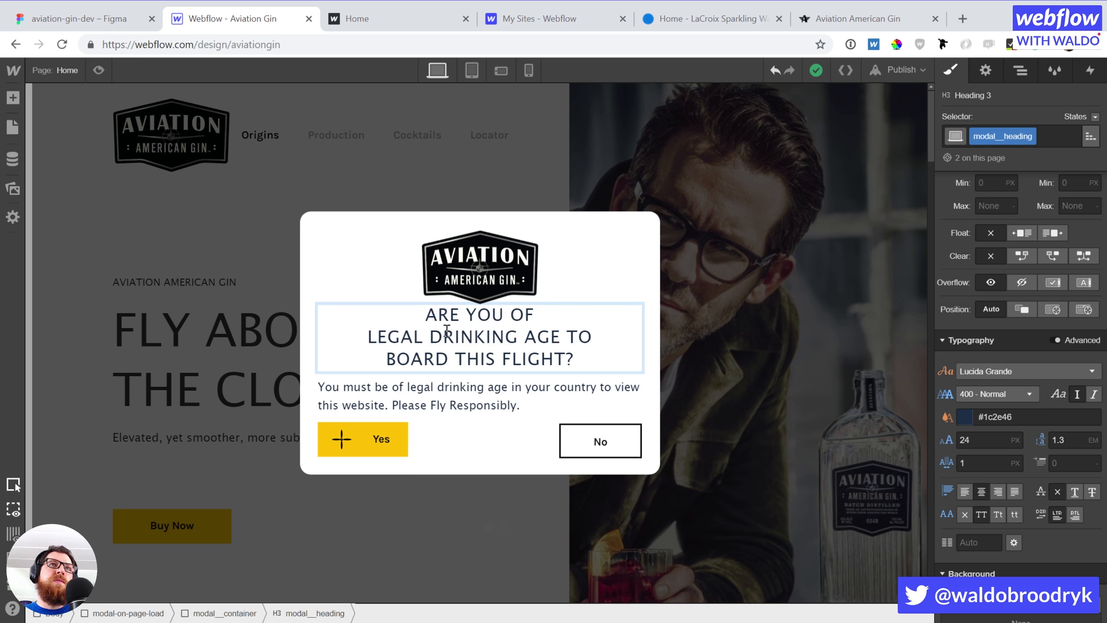
click(474, 284)
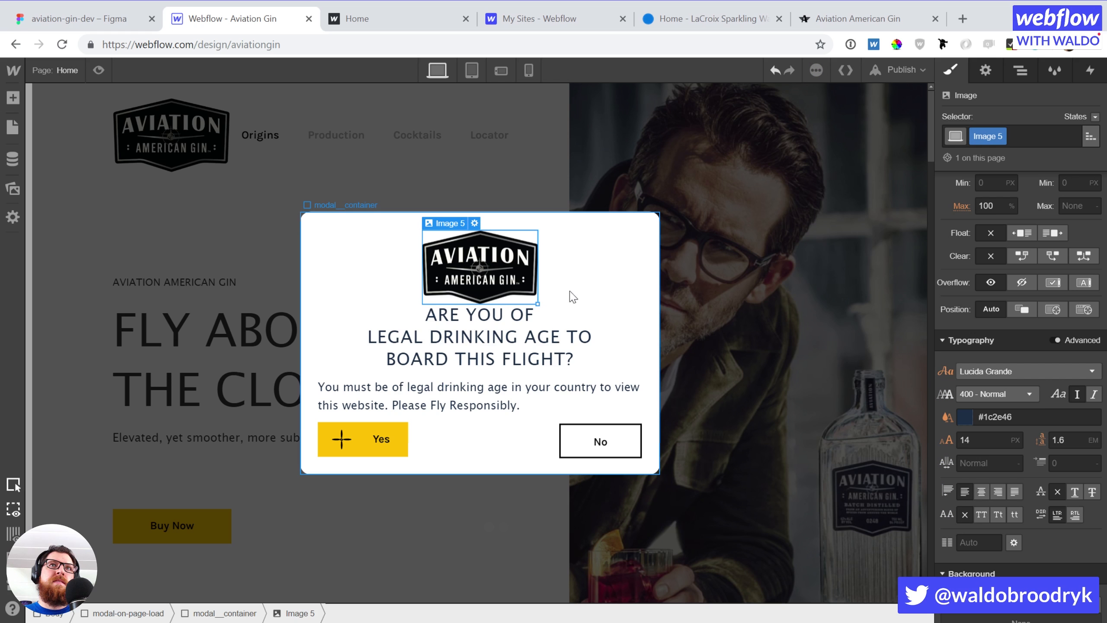
Give the logo a 15 px bottom margin
scroll(1072, 269, up, 5)
click(1020, 350)
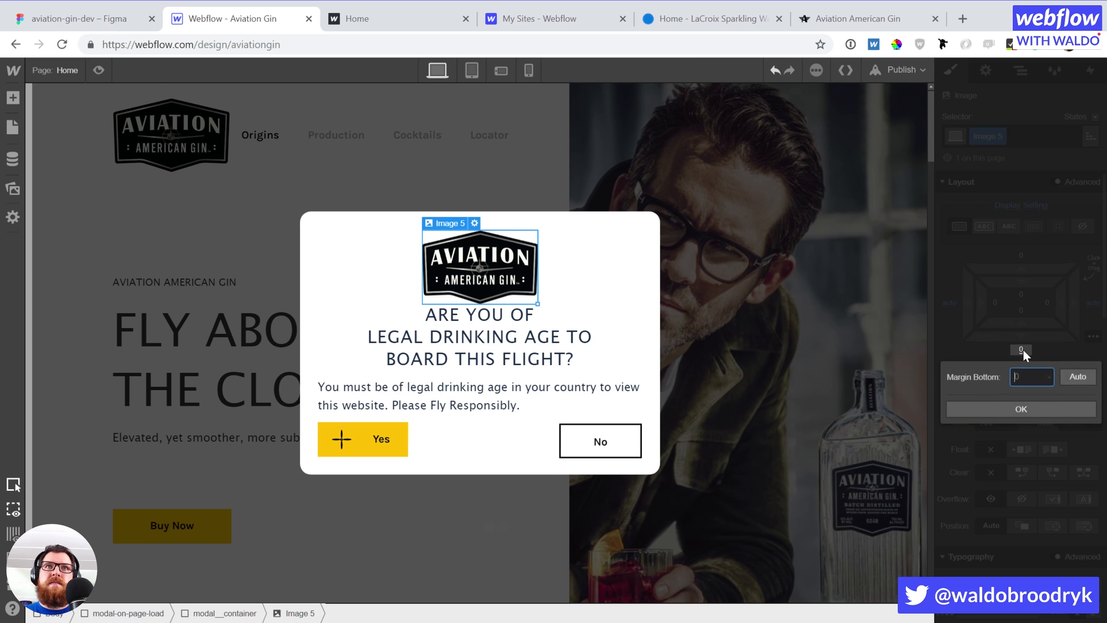
text(15)
key(Return)
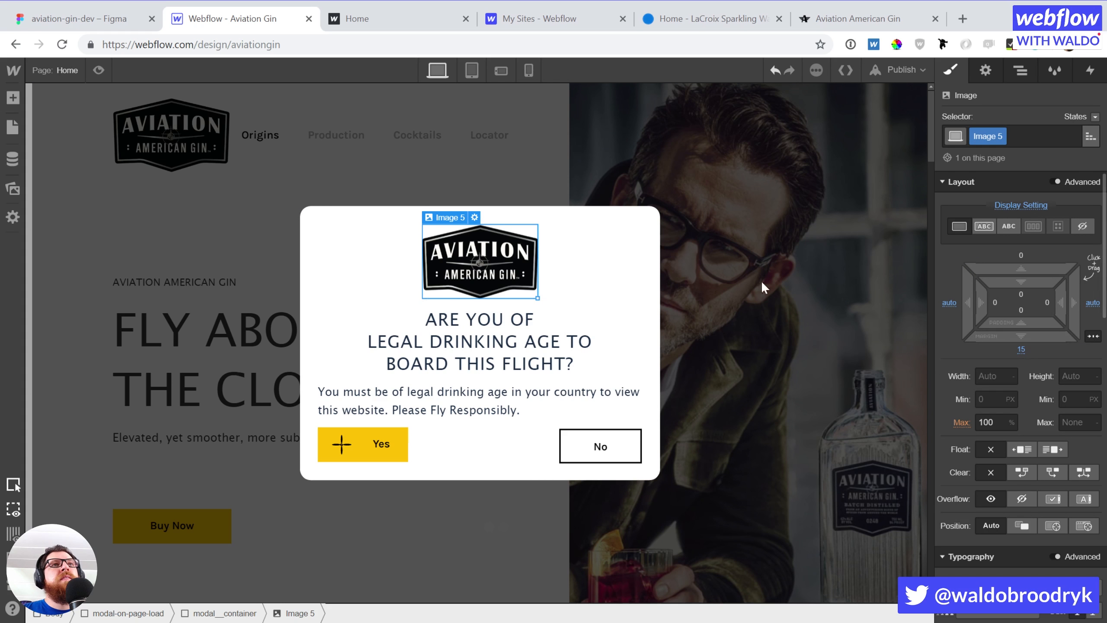
Centre-align the text inside the modal container
click(480, 466)
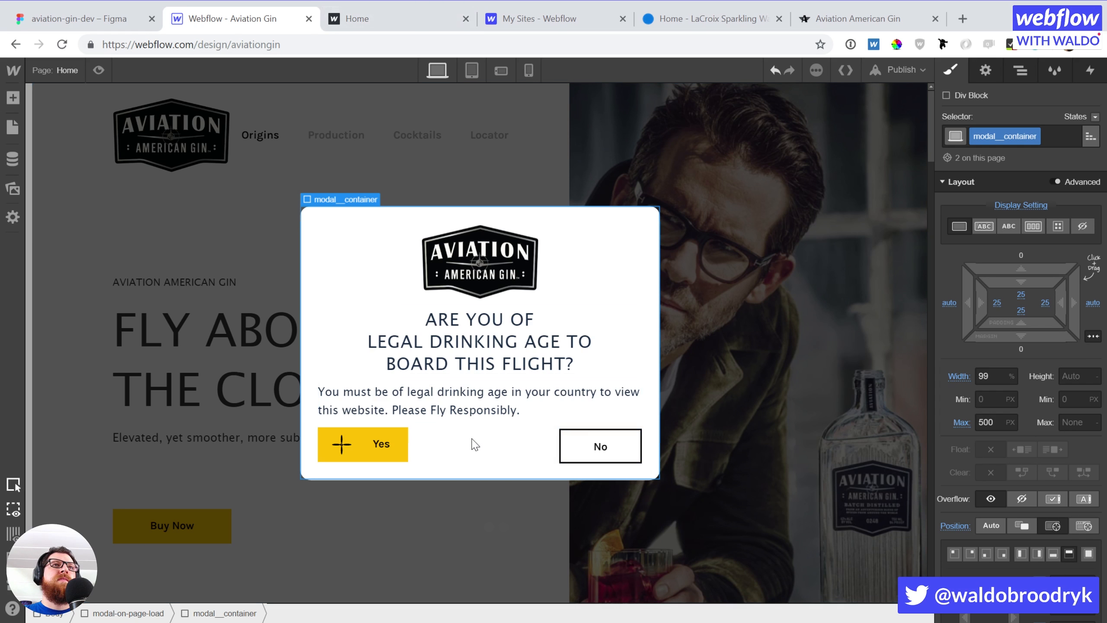
click(473, 412)
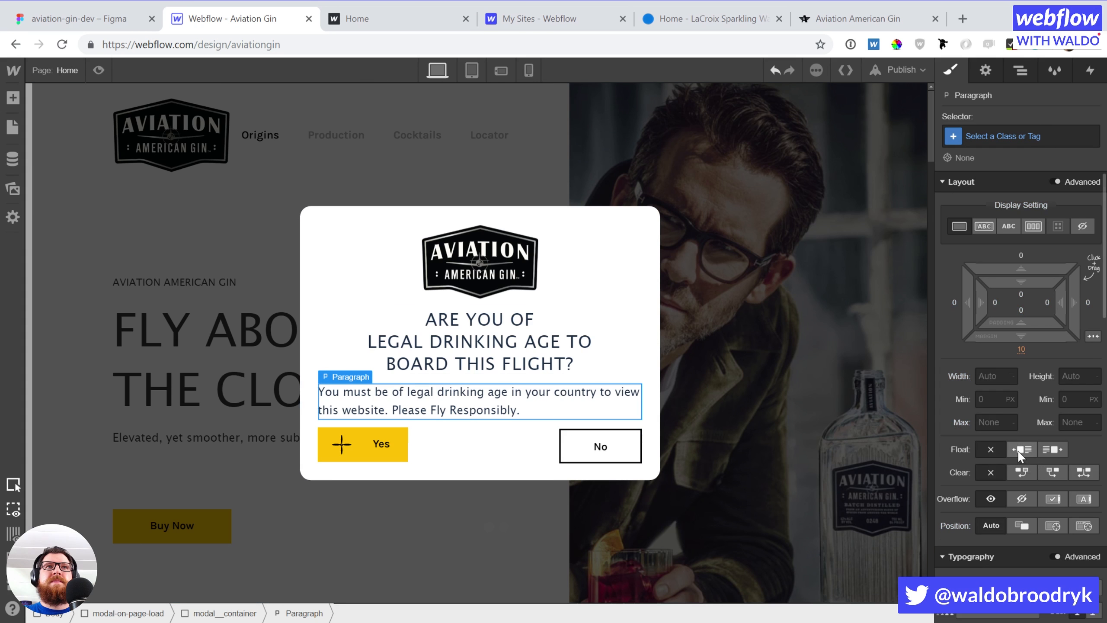
scroll(1020, 455, down, 5)
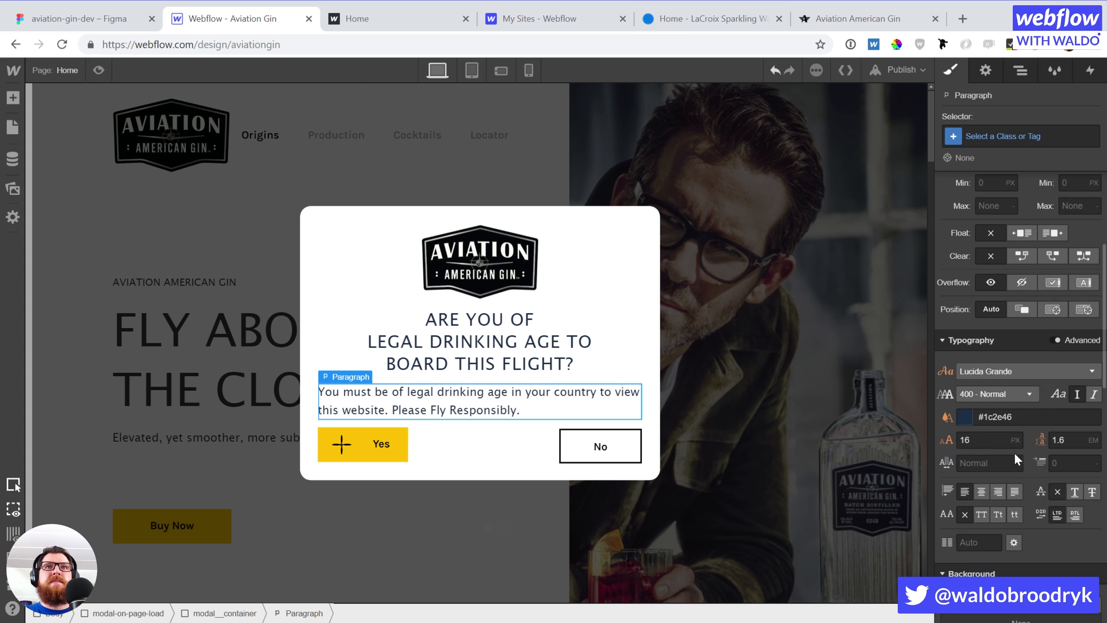
click(627, 244)
scroll(1019, 349, down, 2)
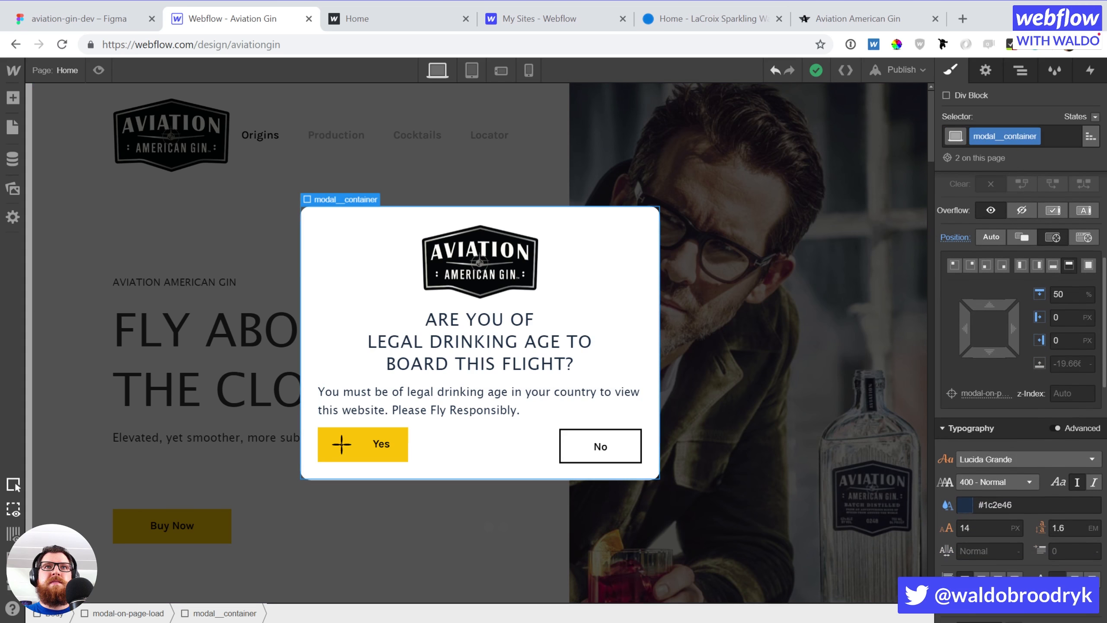
click(981, 579)
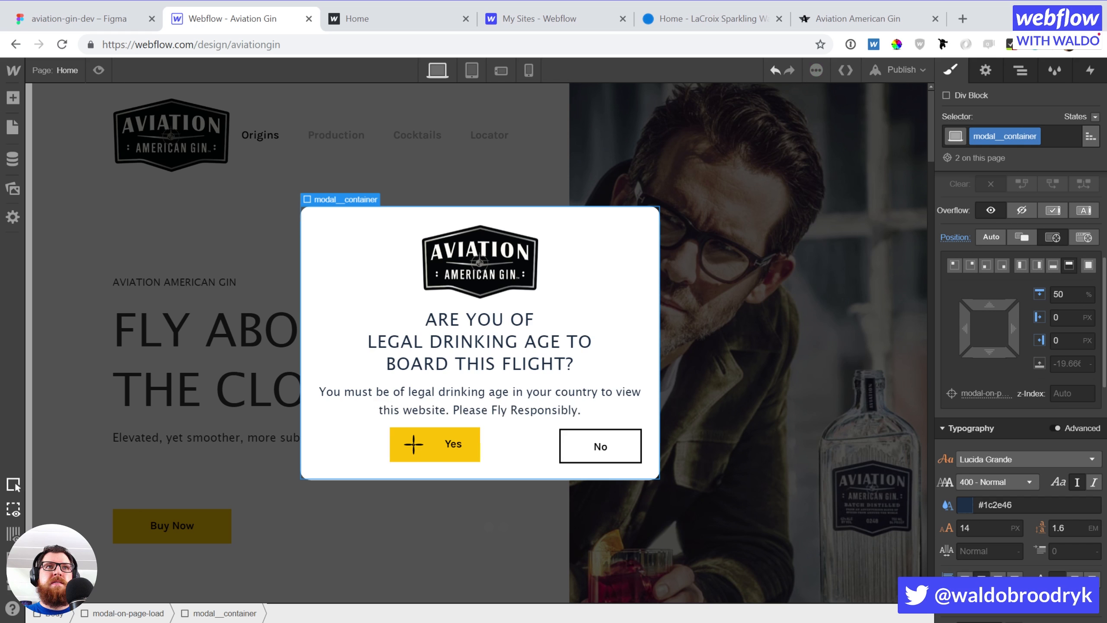
Float the Yes button left and start retyping the No button's label
click(404, 456)
scroll(1015, 381, up, 3)
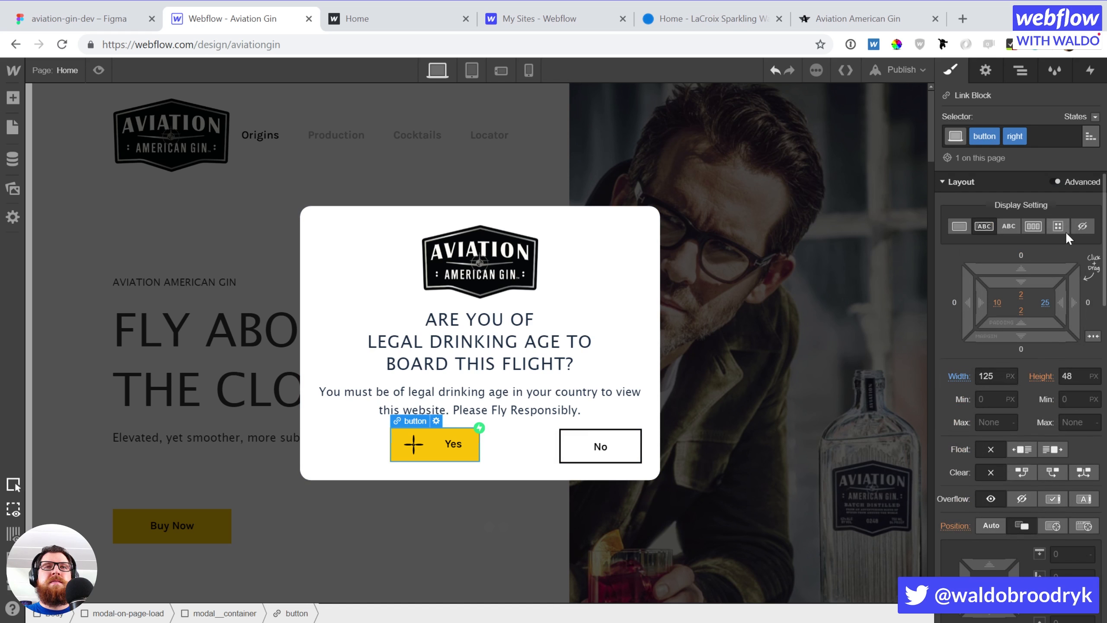
click(1021, 450)
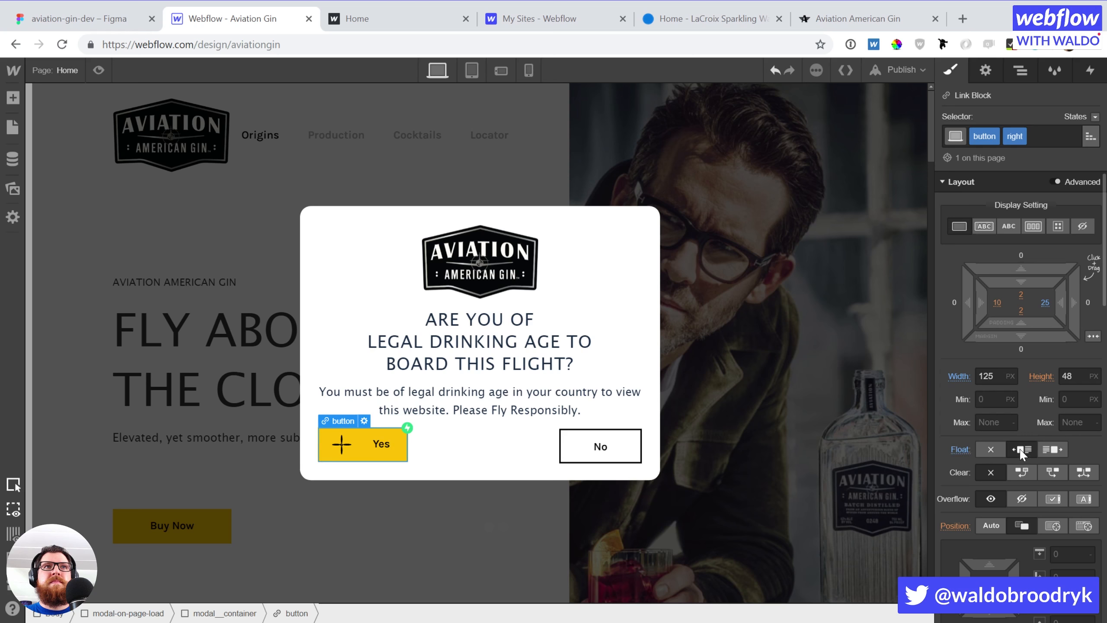
click(632, 217)
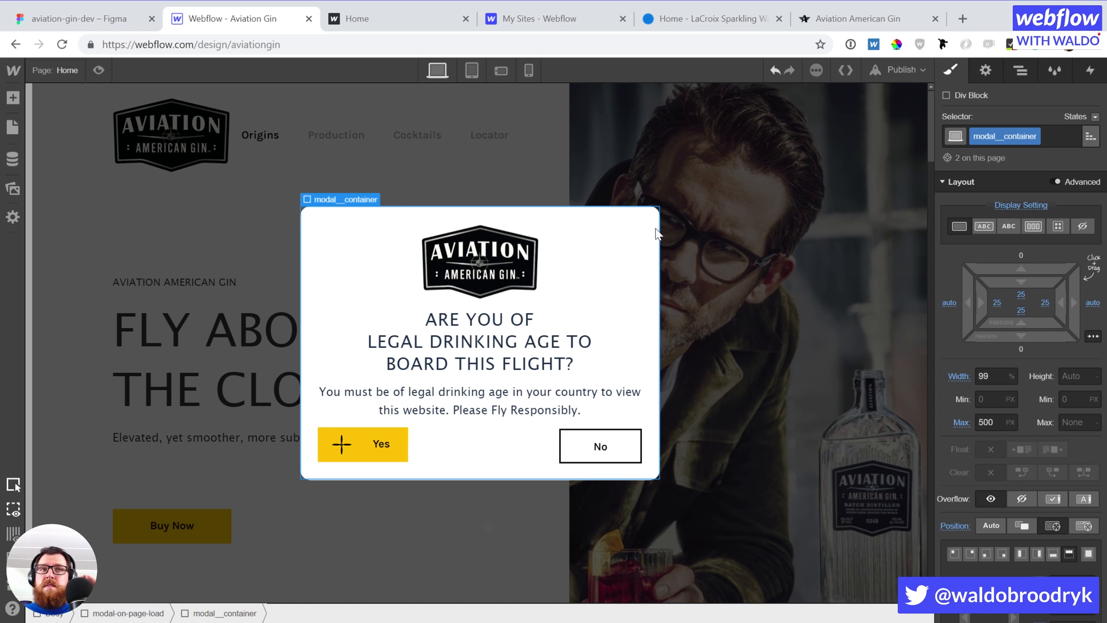
double_click(619, 452)
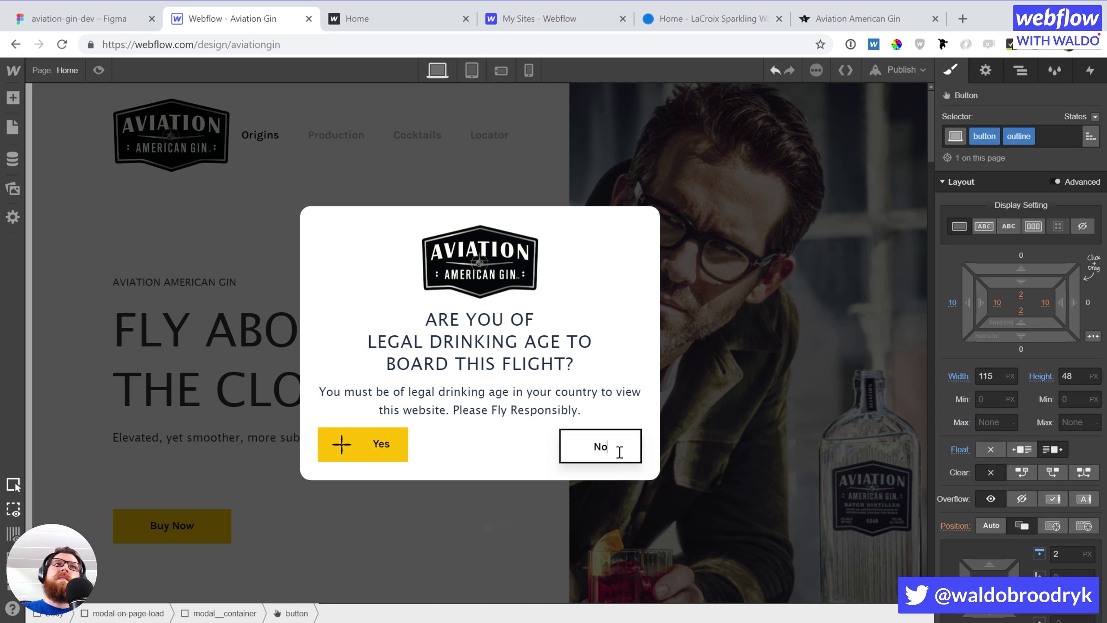
text(t yet)
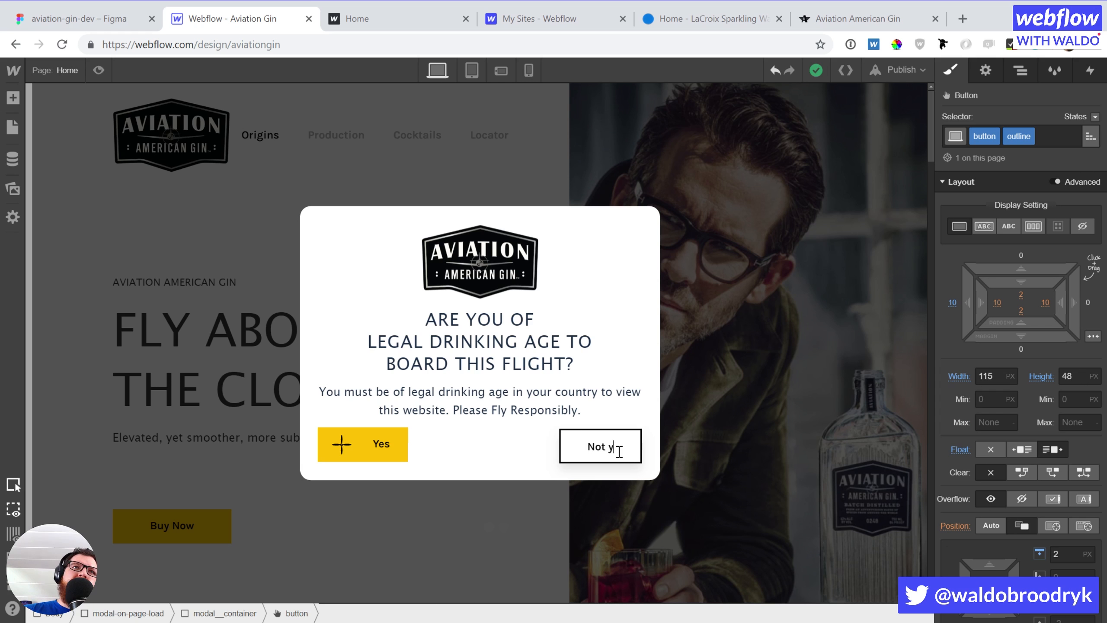
Finish the second button's label as 'Not Yet' and select the modal-on-page-load wrapper
key(BackSpace)
key(BackSpace)
key(BackSpace)
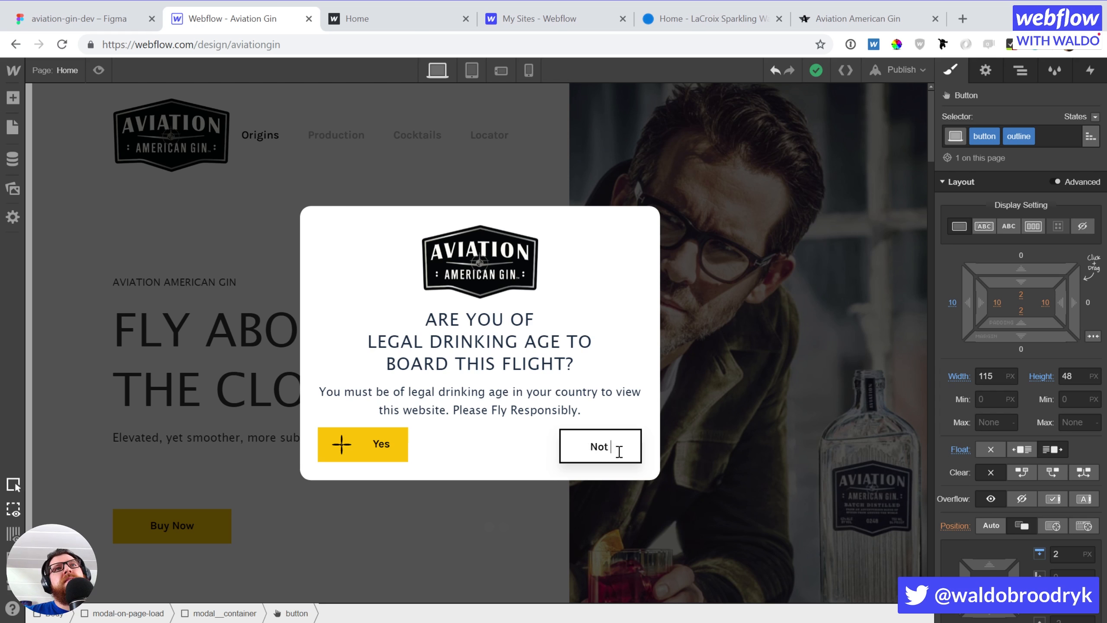
text(Yet)
key(Escape)
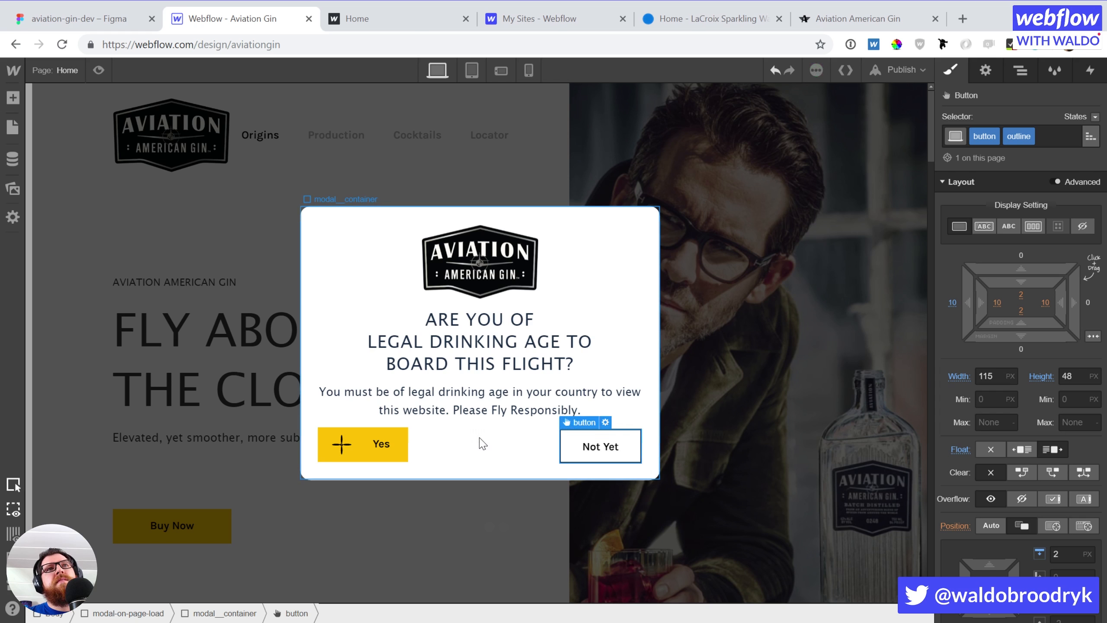
click(553, 281)
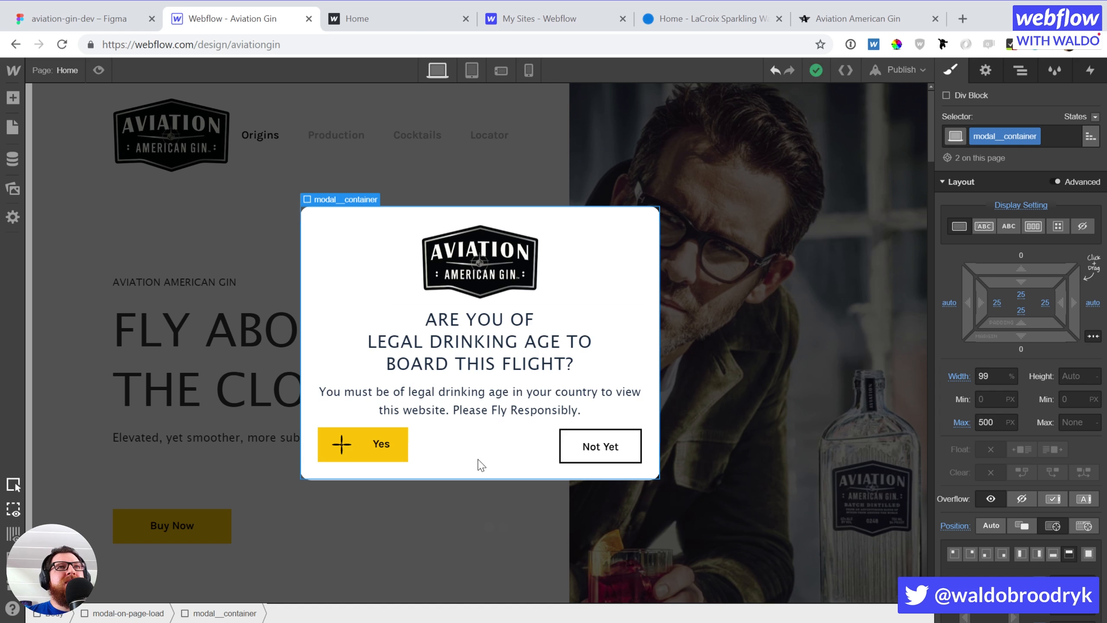
click(789, 263)
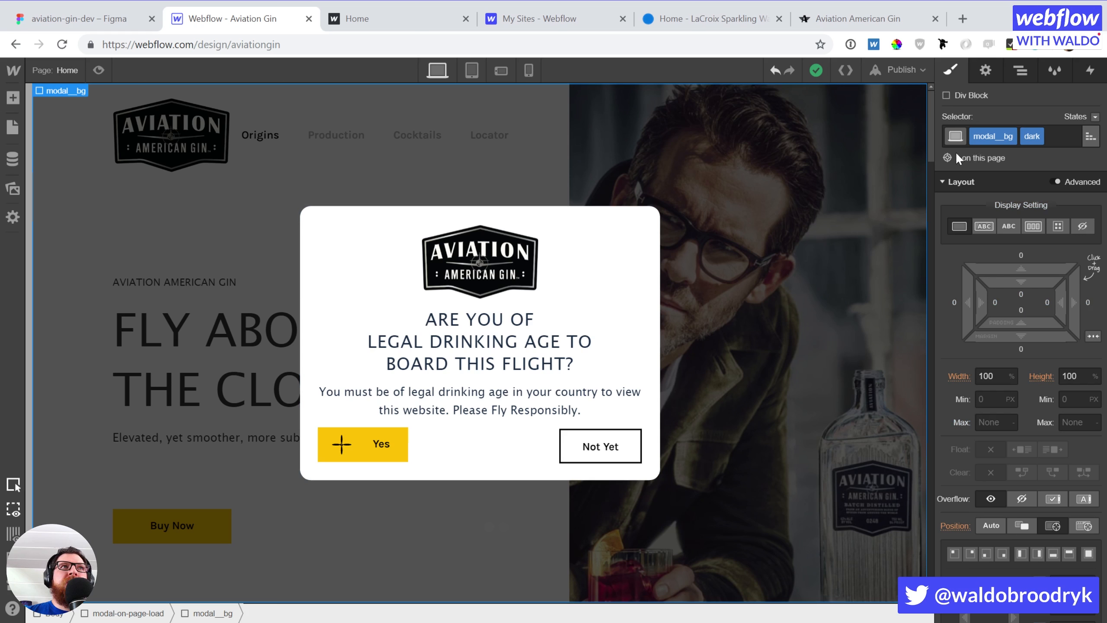
key(Up)
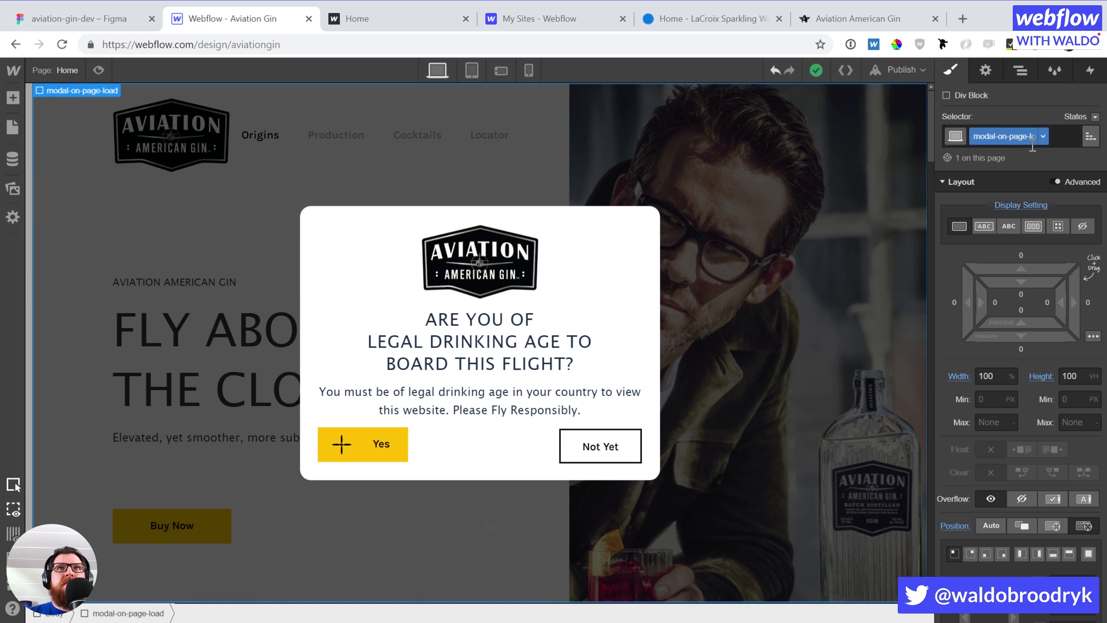
Hide the age-gate modal and select the SMALL BATCH heading
click(1082, 225)
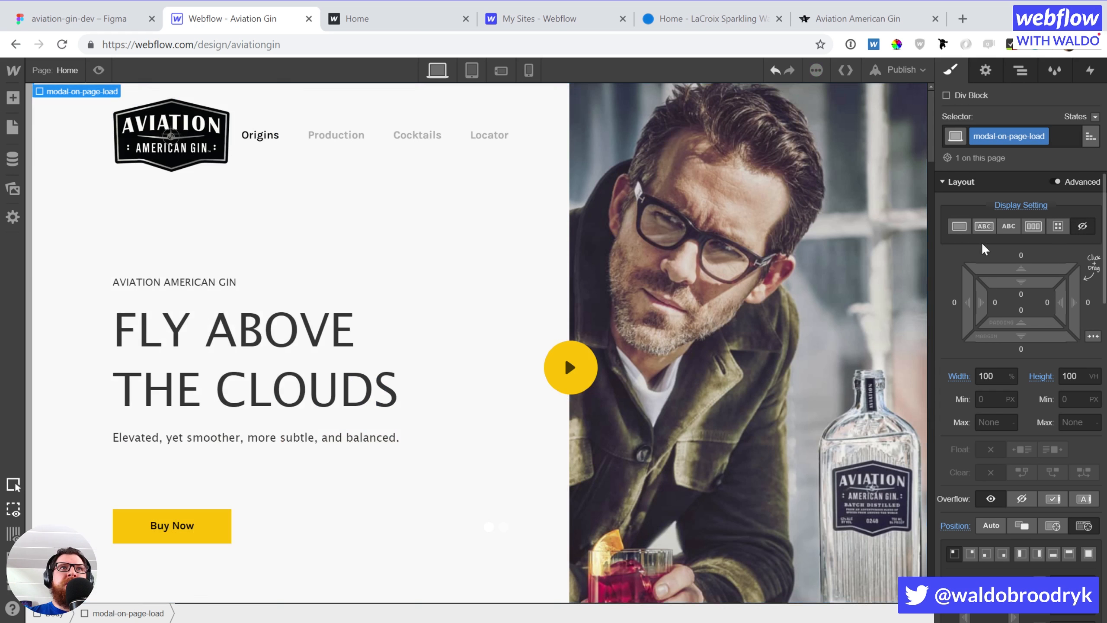
scroll(559, 295, down, 8)
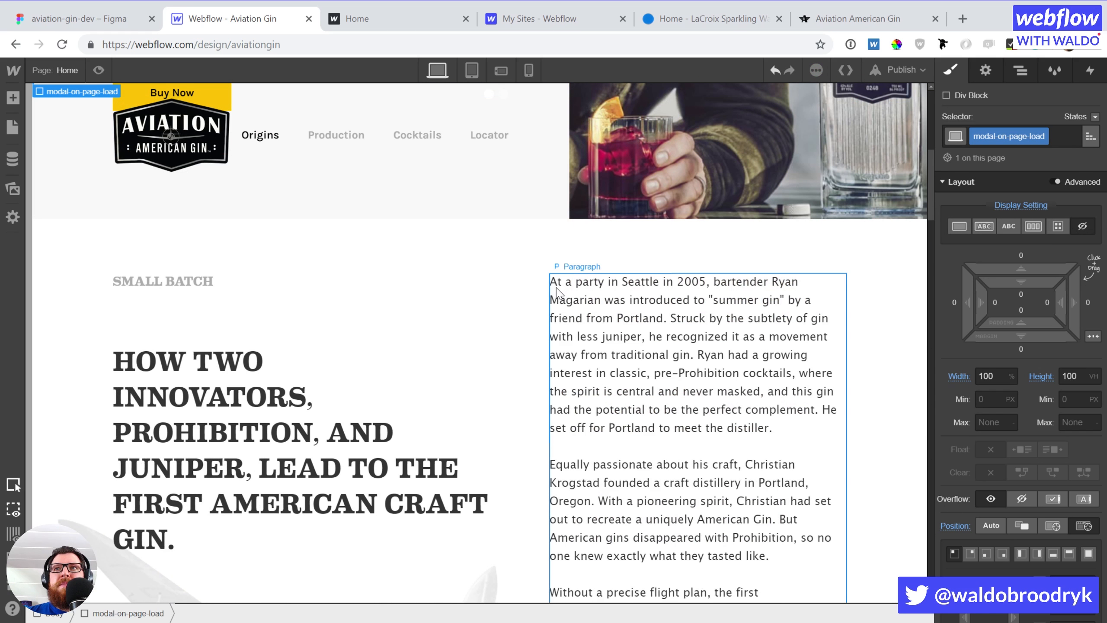
scroll(556, 292, down, 2)
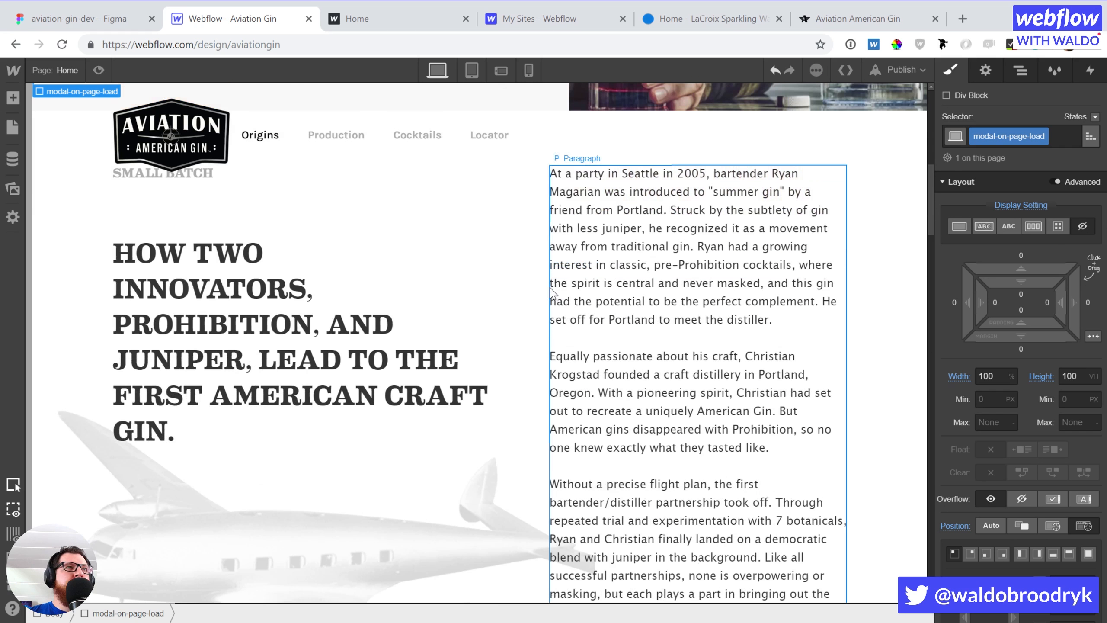
scroll(348, 283, up, 2)
click(184, 279)
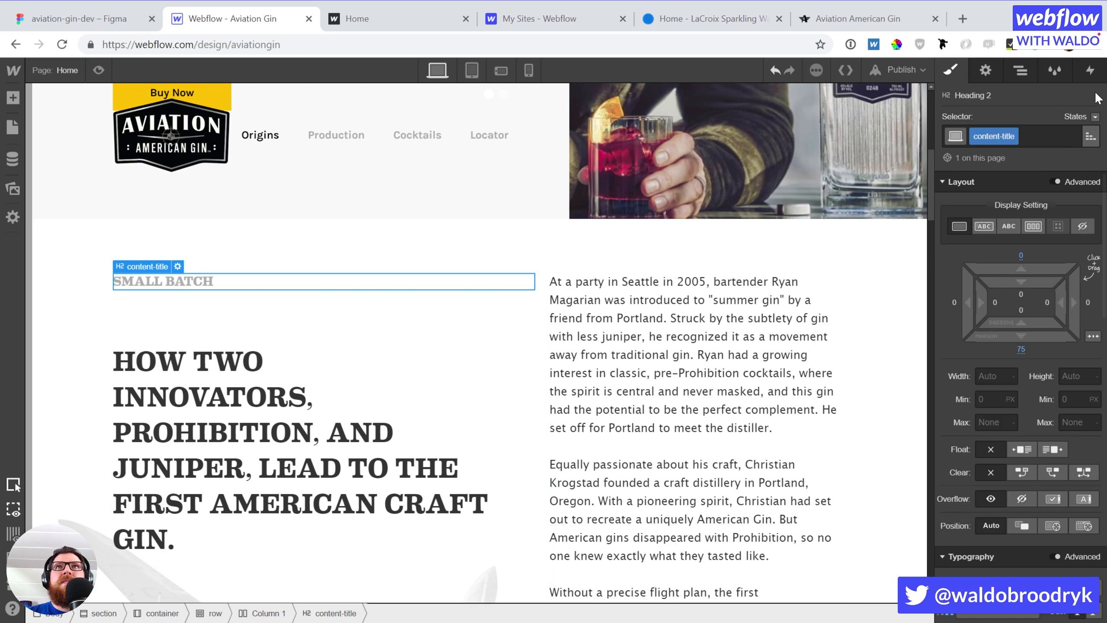
Give SMALL BATCH a Scroll Into View Slide-from-bottom animation, preview it, and select the heading below
click(1090, 72)
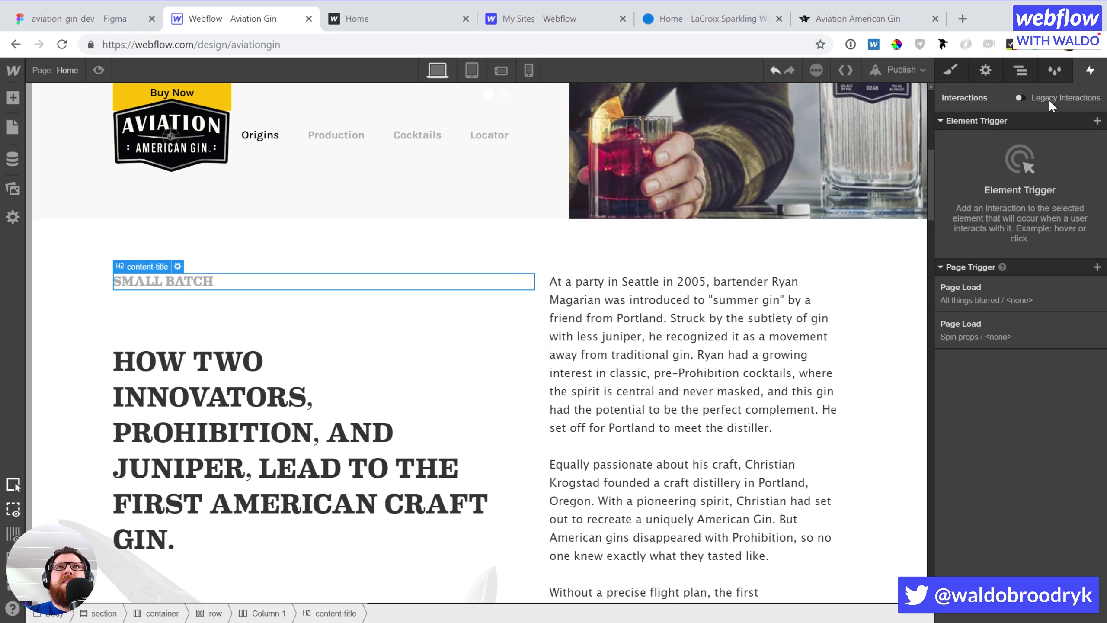
scroll(85, 335, down, 2)
scroll(85, 336, up, 2)
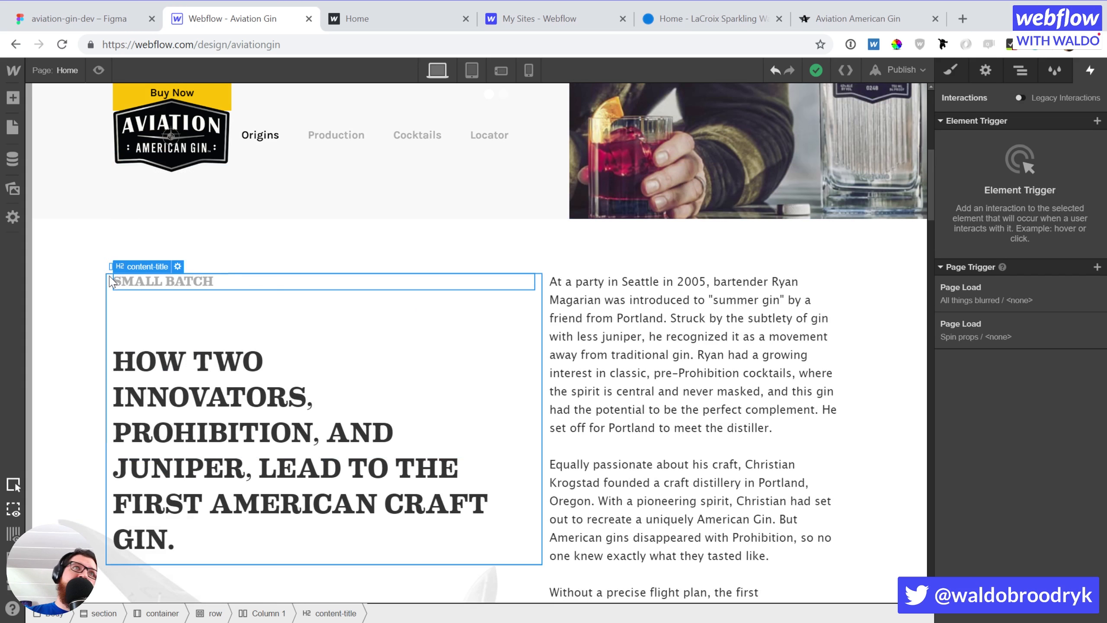
click(1097, 122)
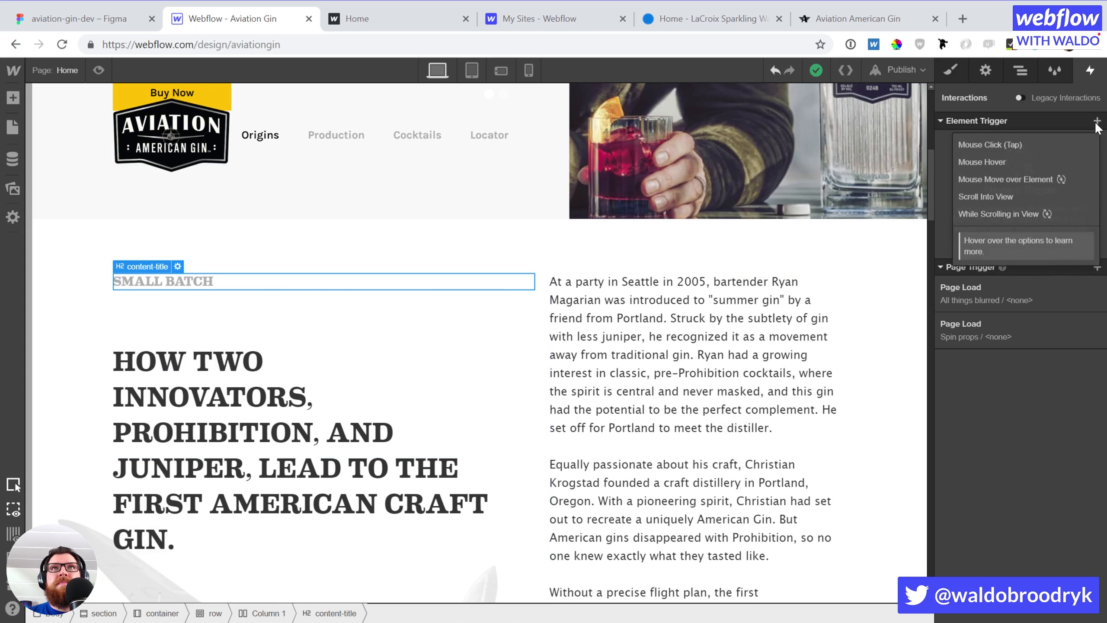
click(1001, 196)
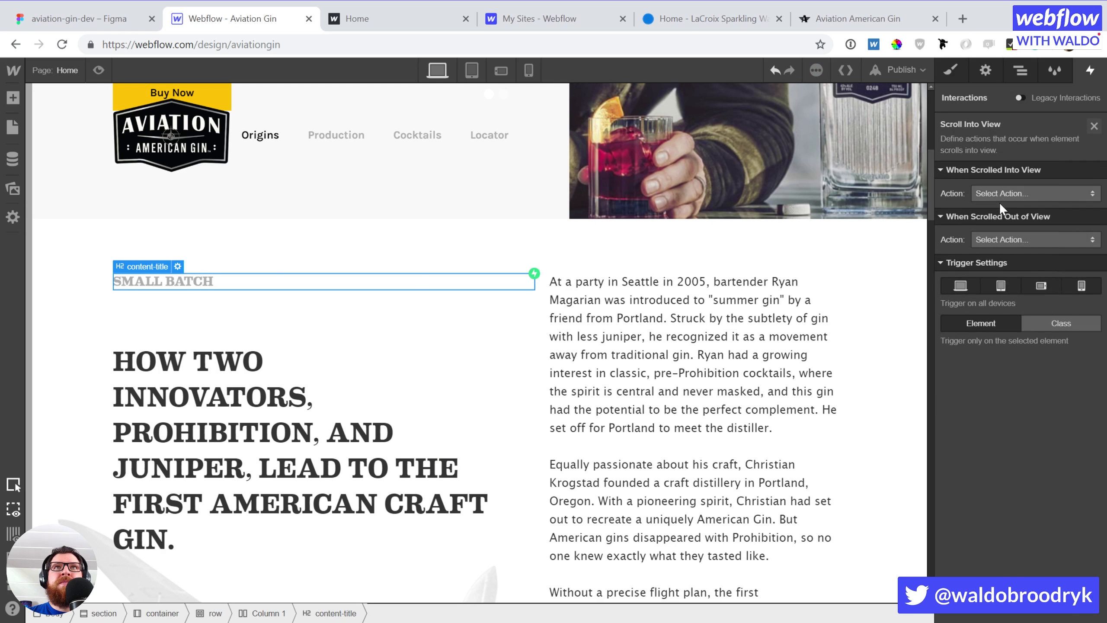
click(1001, 193)
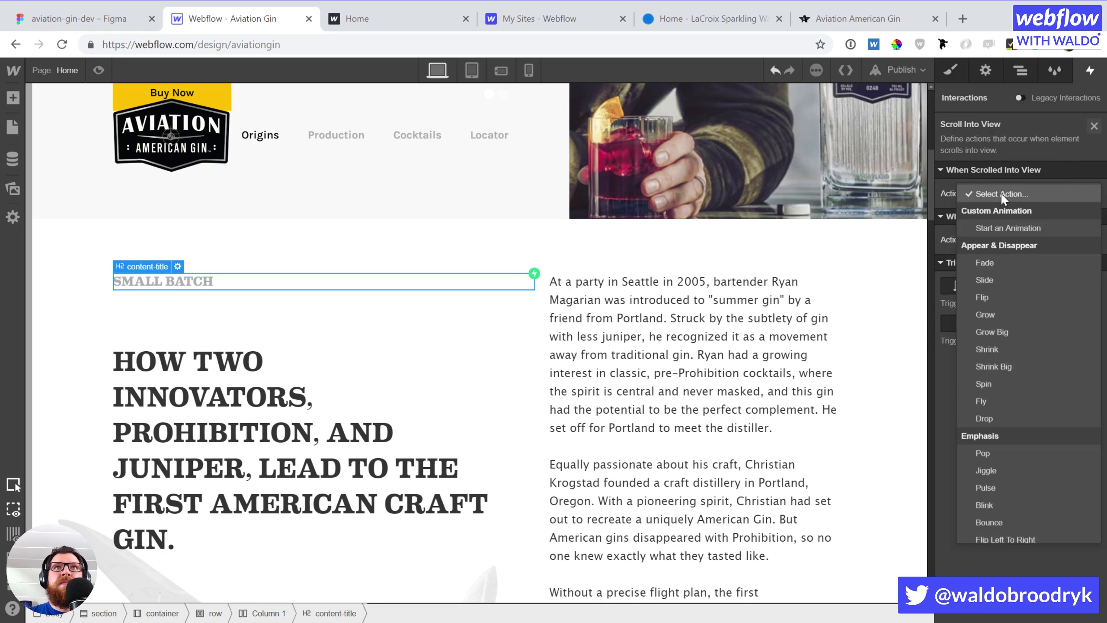
click(997, 279)
click(1019, 240)
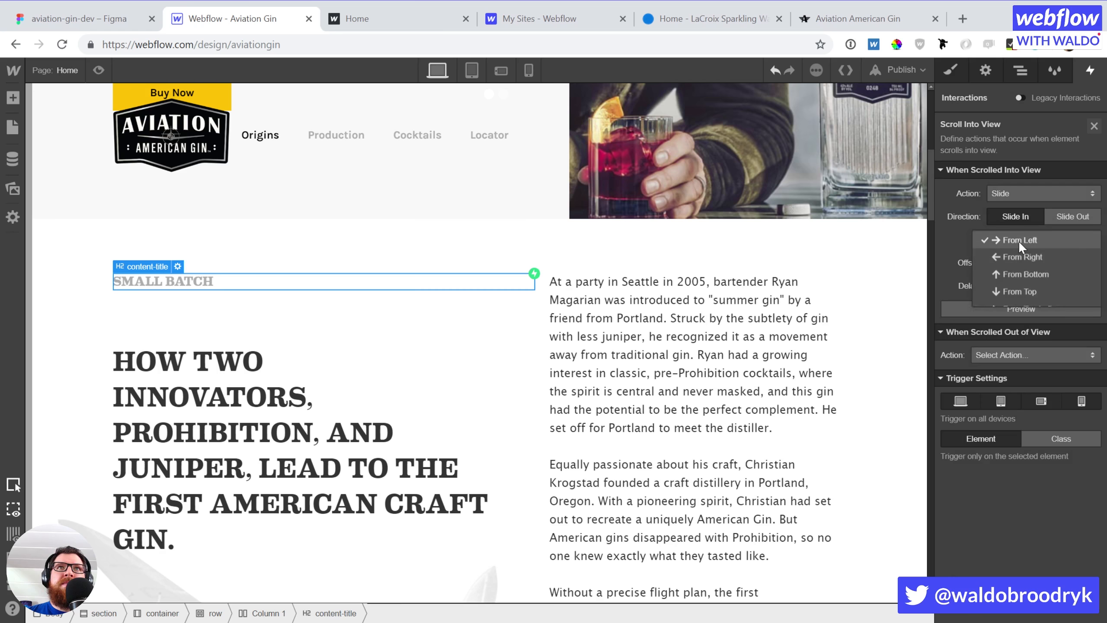
click(1021, 268)
click(1010, 307)
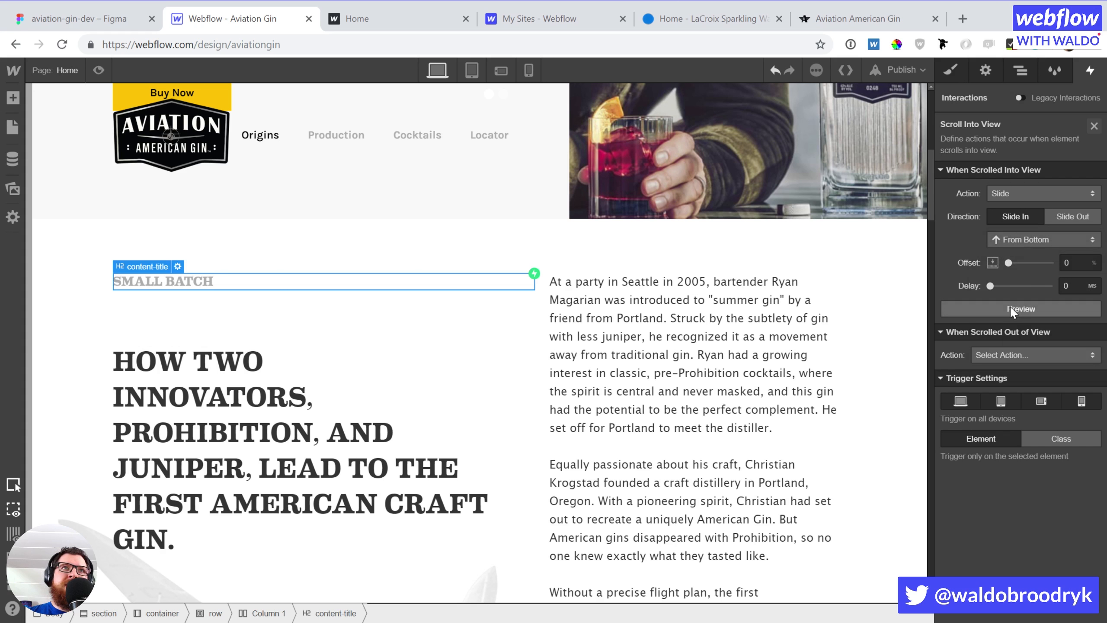
click(181, 414)
Add a Scroll Into View trigger that slides the large heading in from the bottom
click(1096, 121)
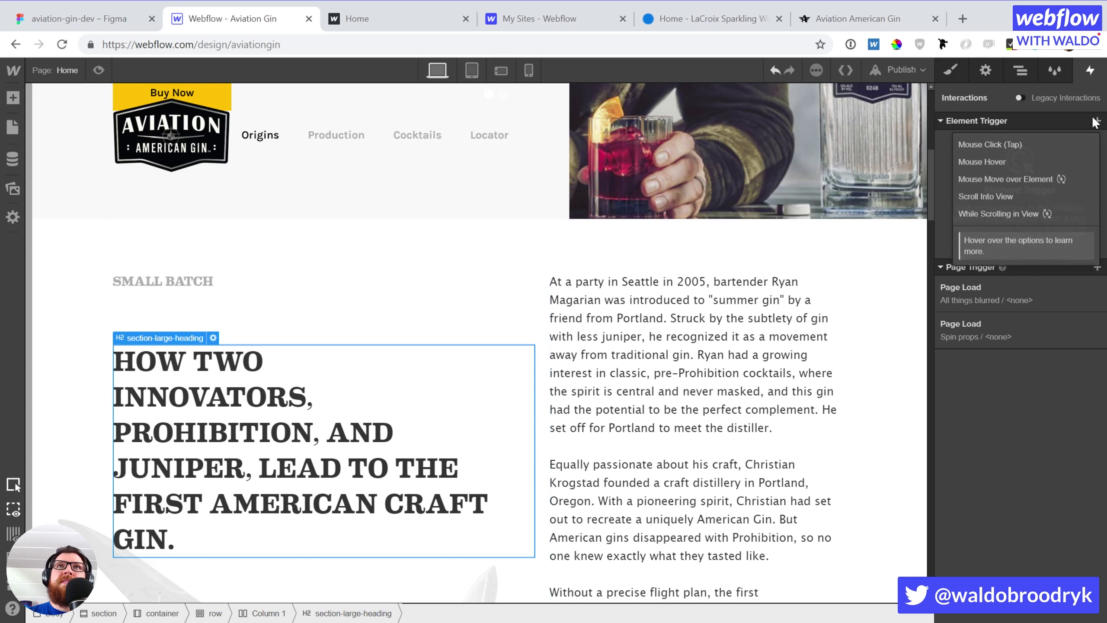
click(1035, 195)
click(1020, 193)
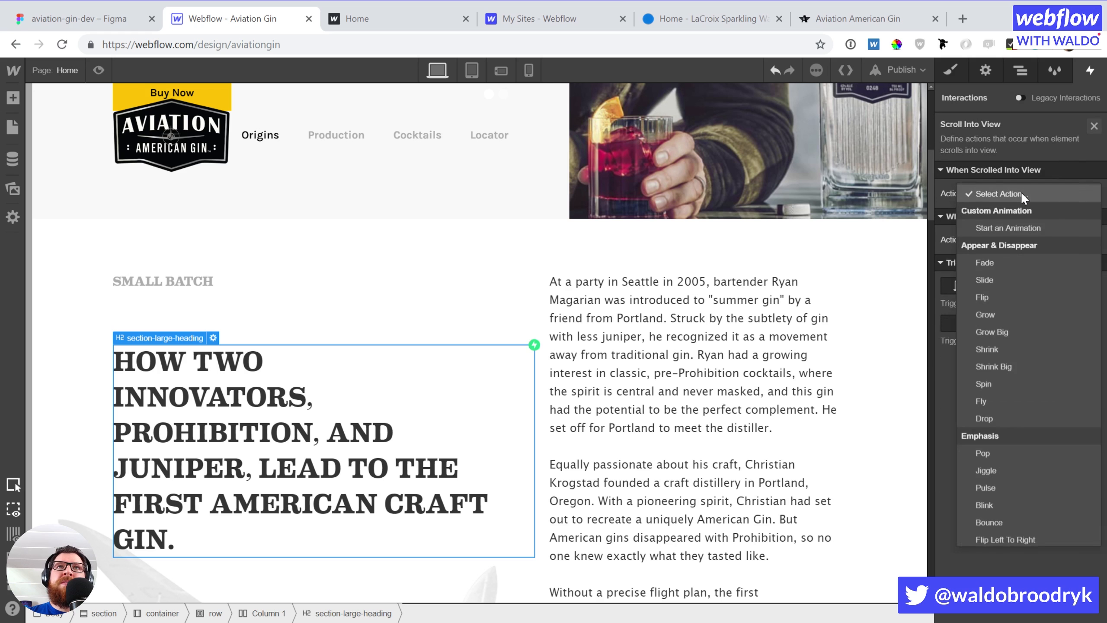
click(997, 279)
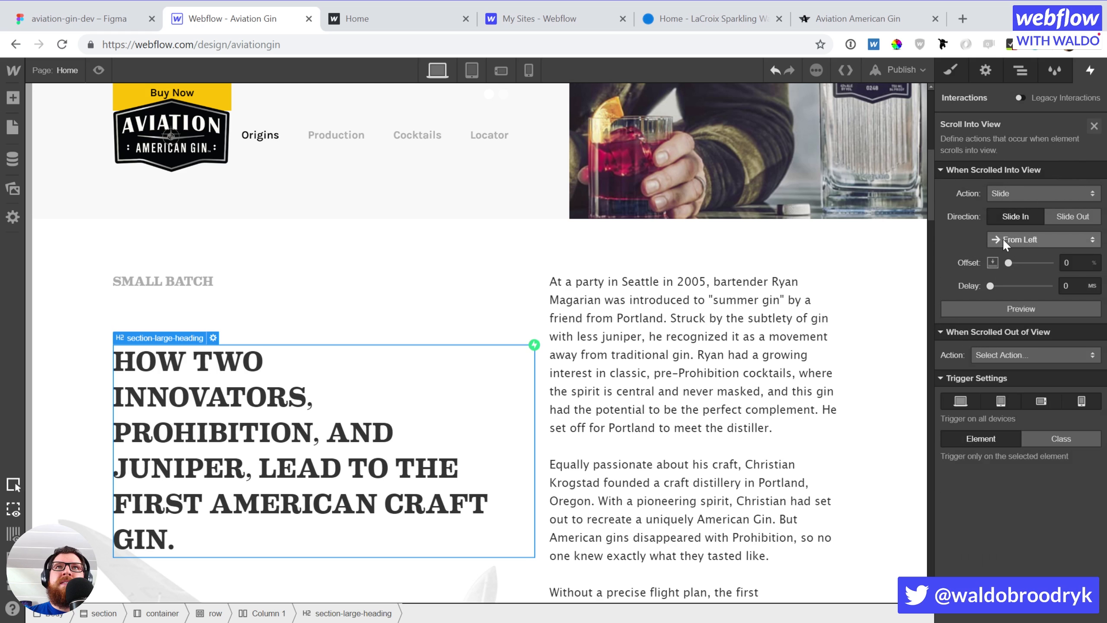
click(1003, 239)
click(1010, 268)
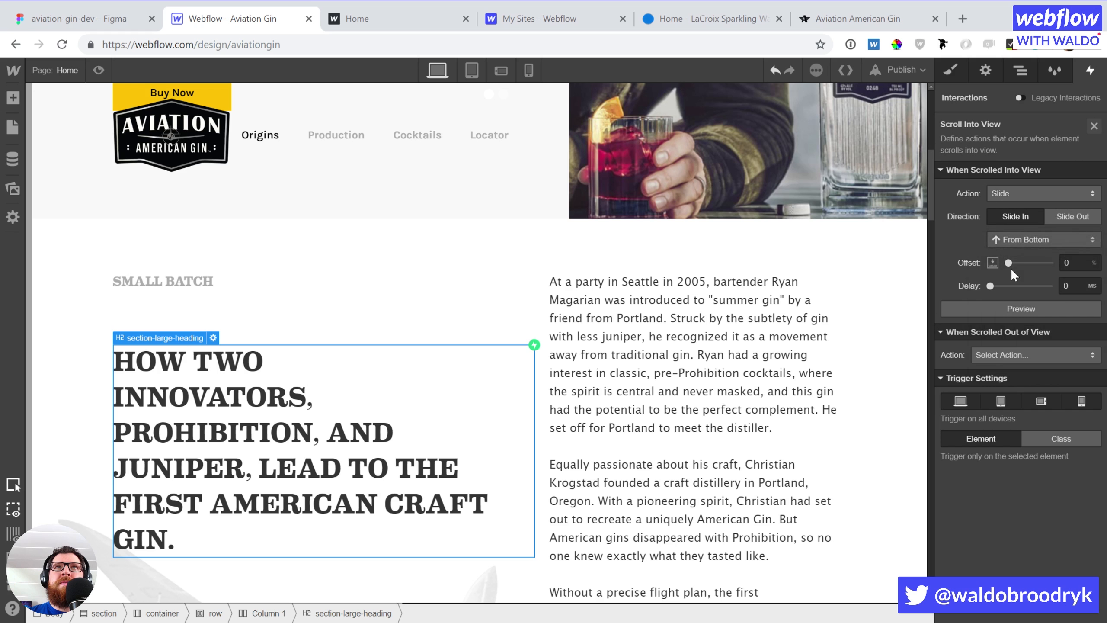
Set the slide animation delay to 250 ms and preview it
click(1070, 286)
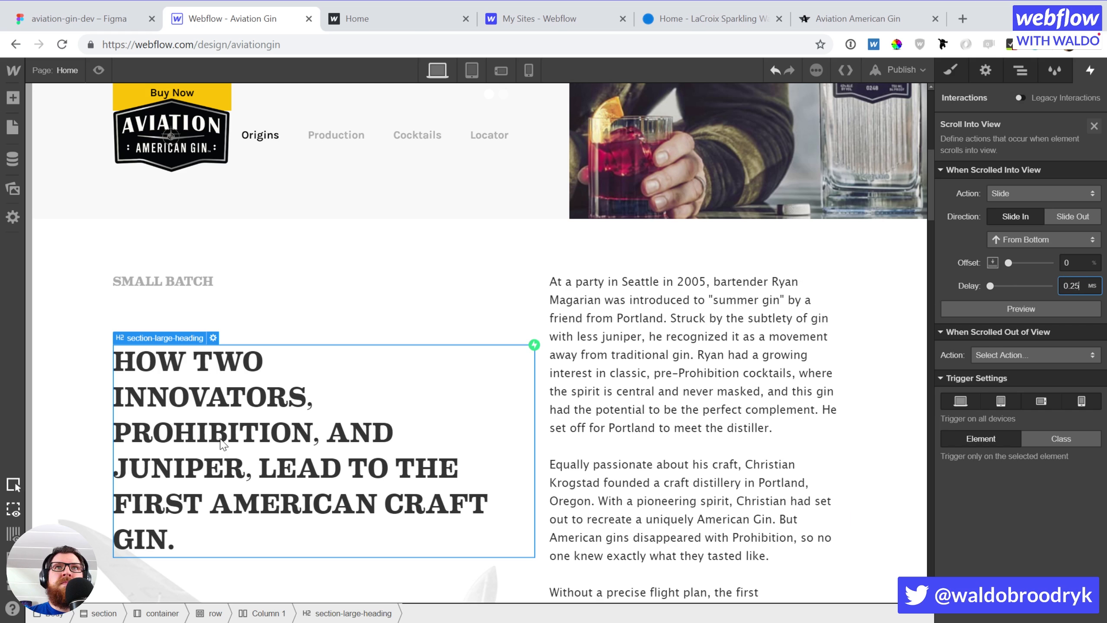
key(BackSpace)
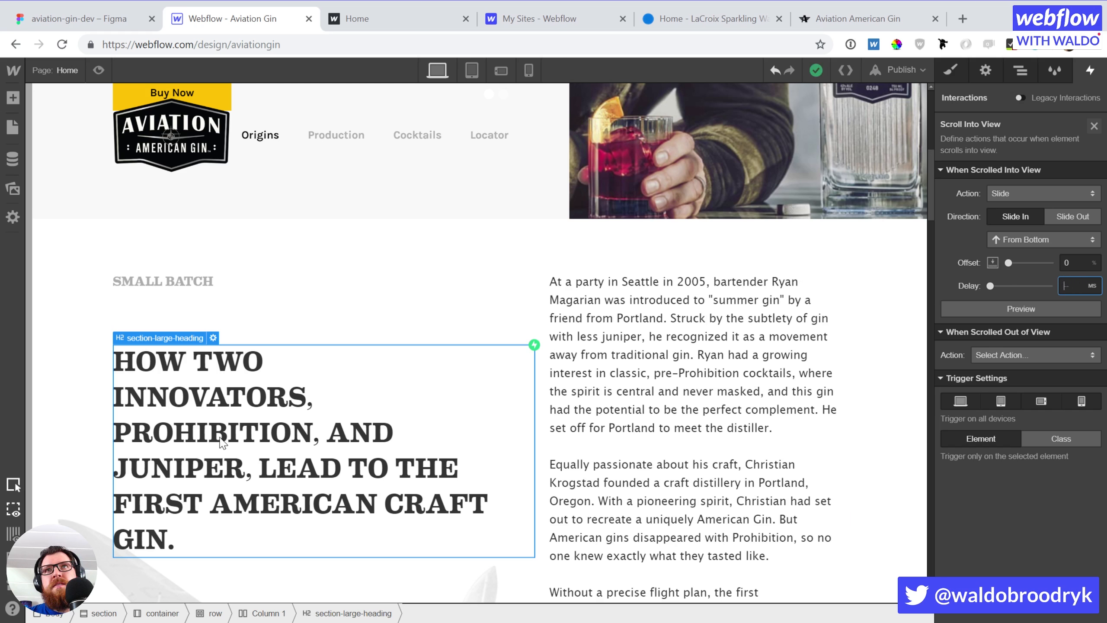
text(25)
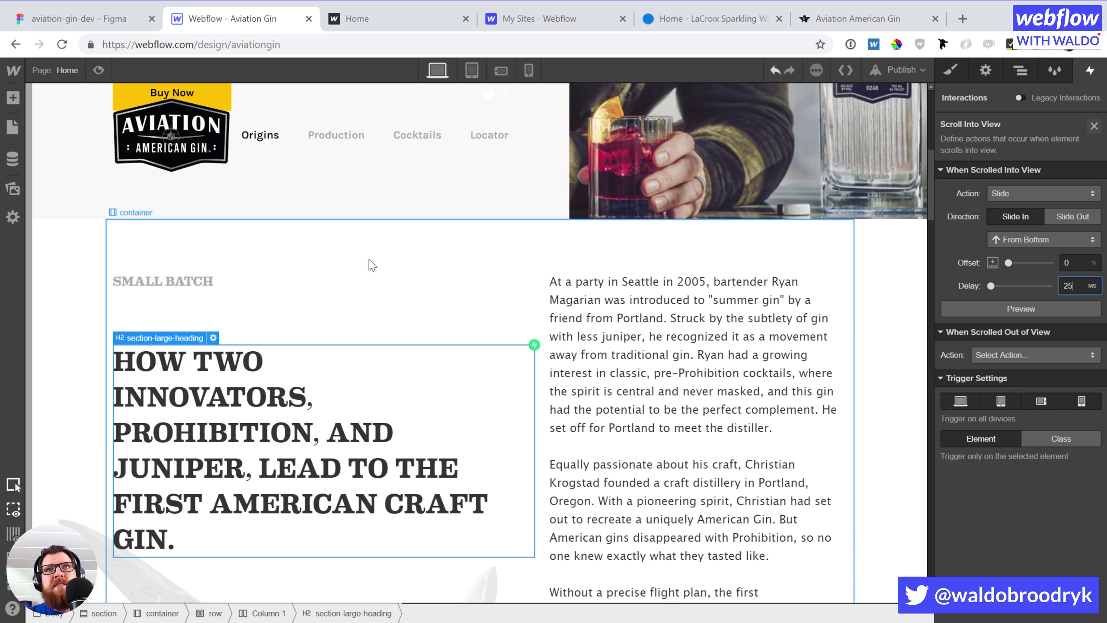
click(974, 312)
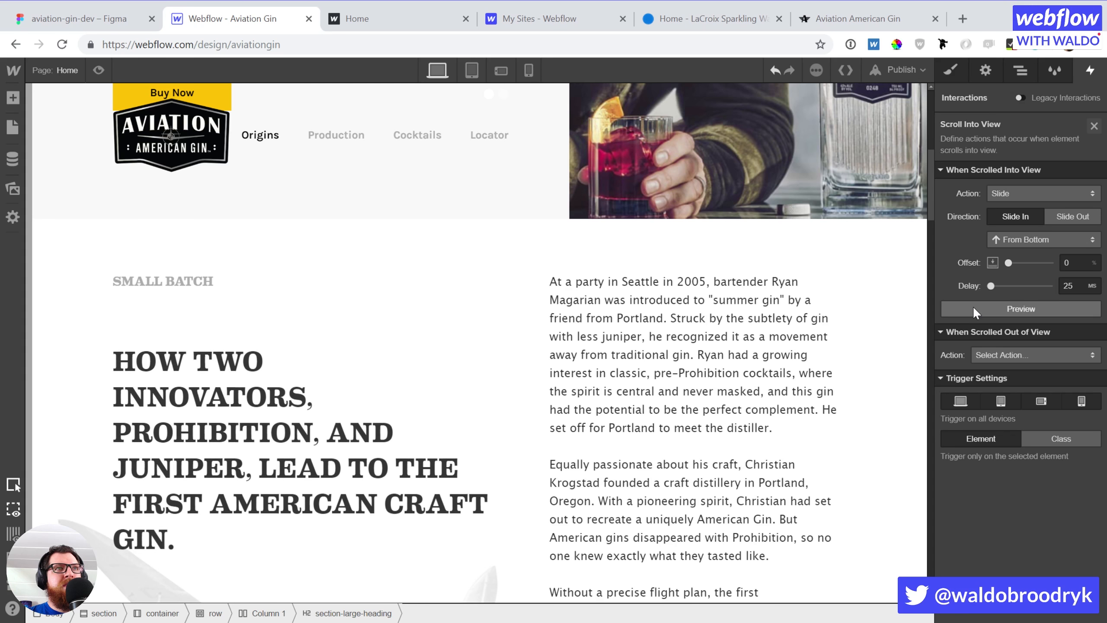
click(974, 308)
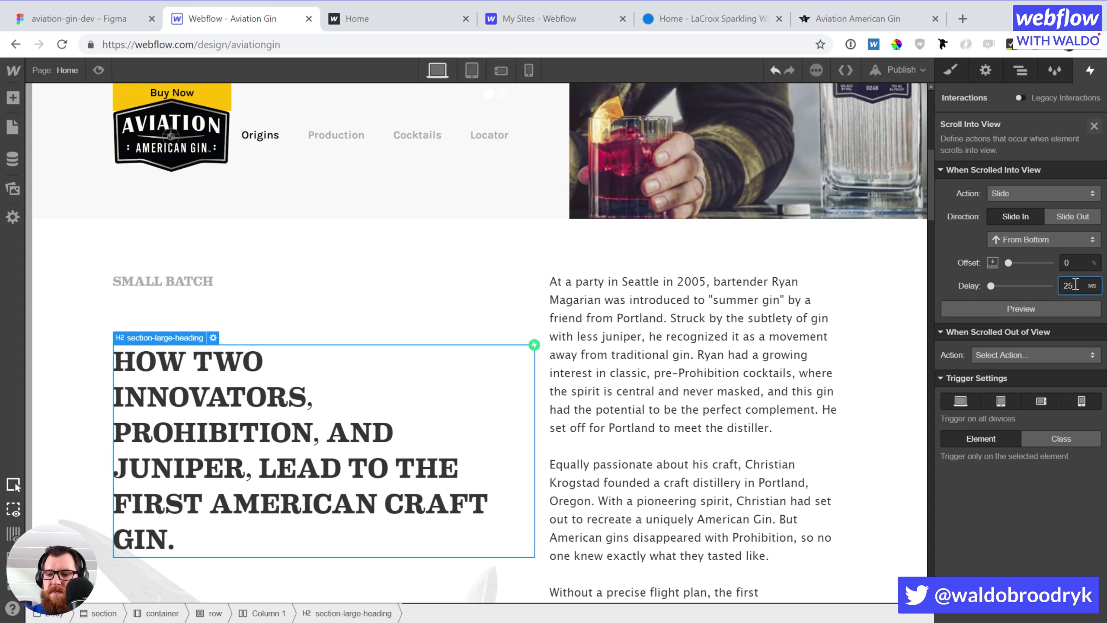
click(1074, 285)
text(0)
click(1049, 306)
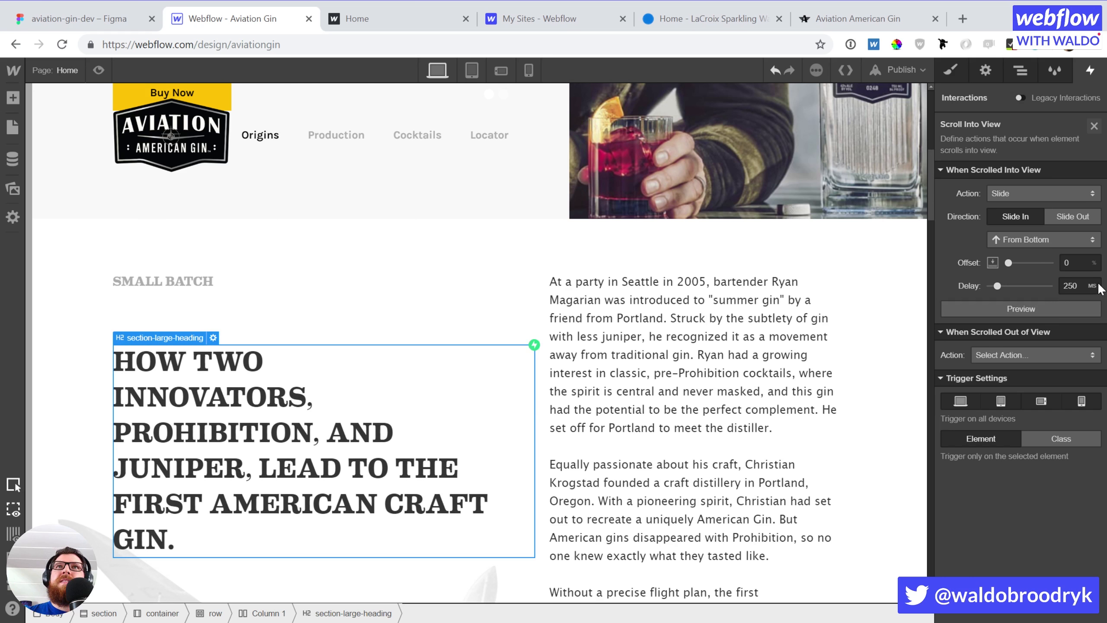
Give the origins paragraph a Scroll Into View Fade animation with a 500 ms delay
scroll(705, 313, down, 6)
scroll(705, 319, up, 4)
click(704, 321)
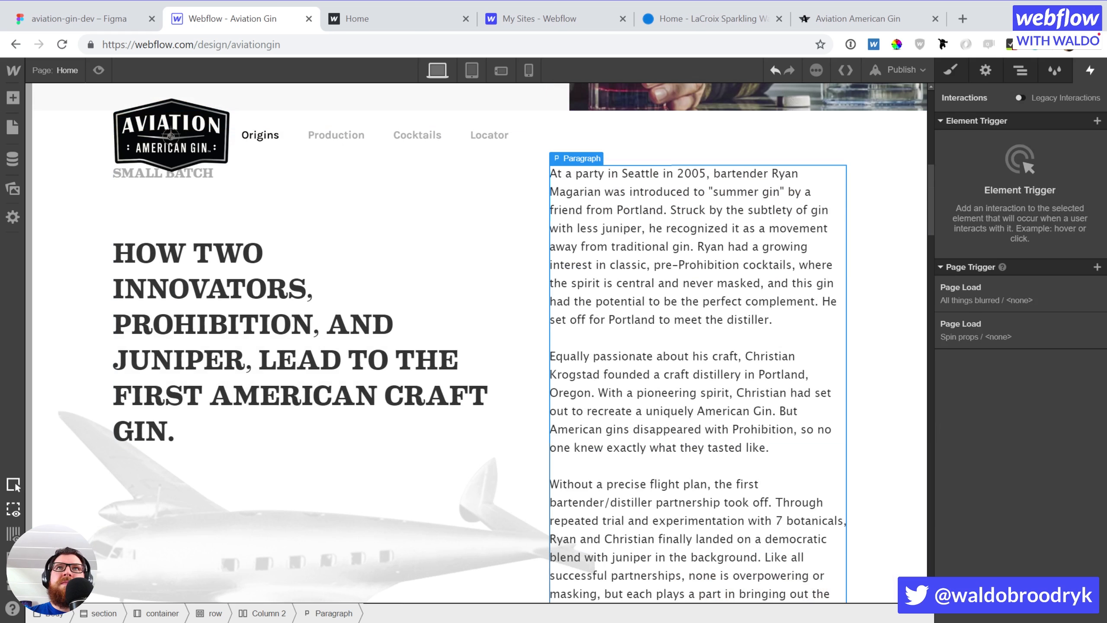
click(1093, 124)
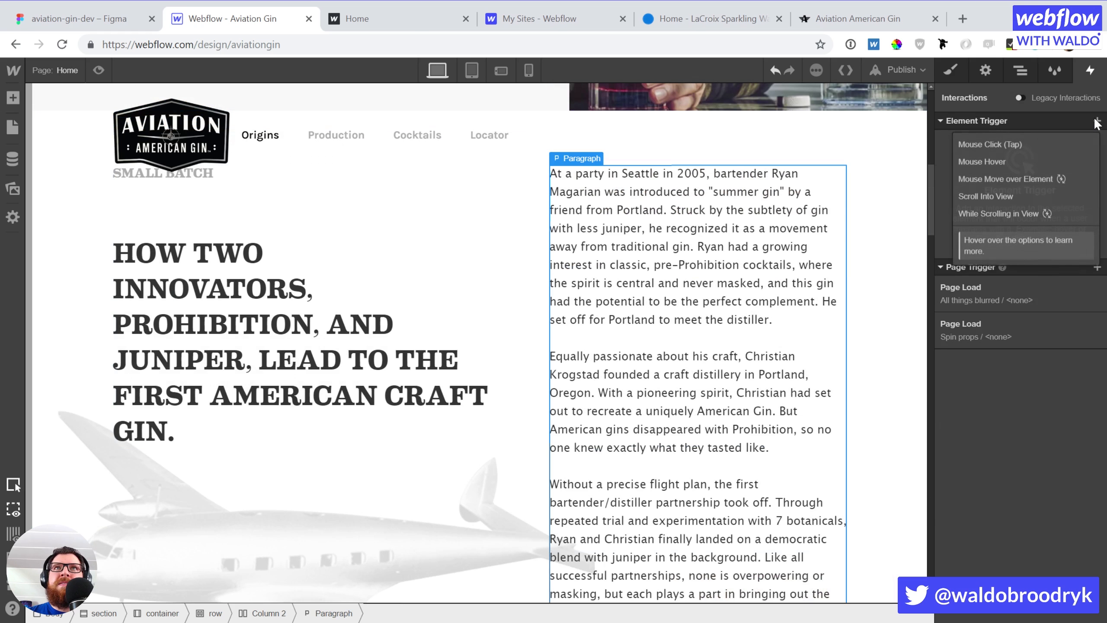
click(991, 191)
click(1032, 193)
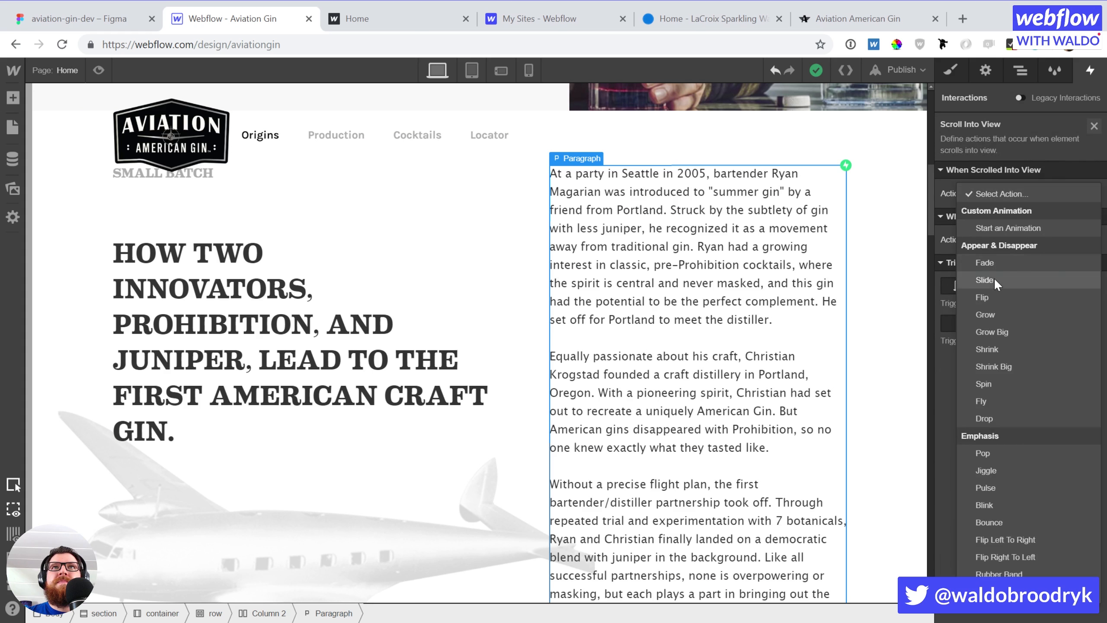
click(1000, 263)
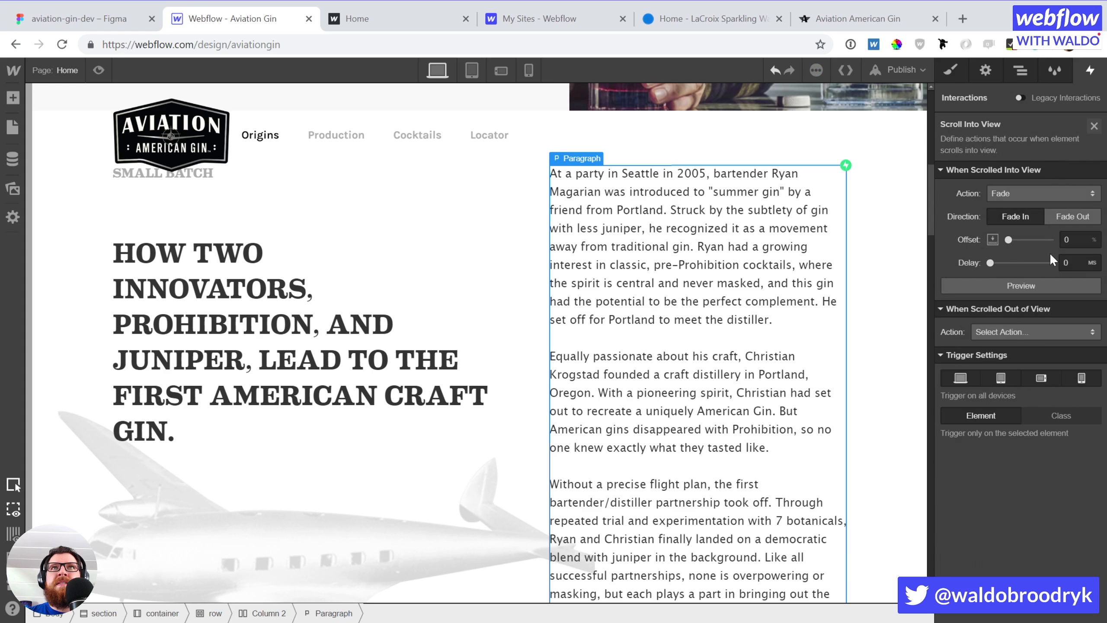
click(1017, 193)
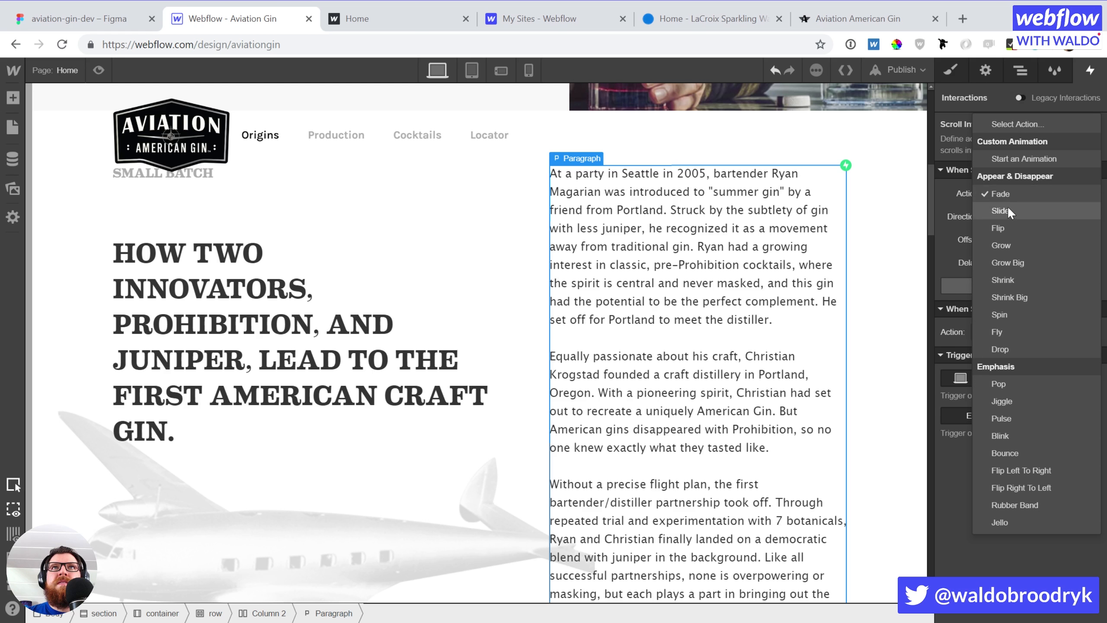
click(1008, 193)
click(1066, 263)
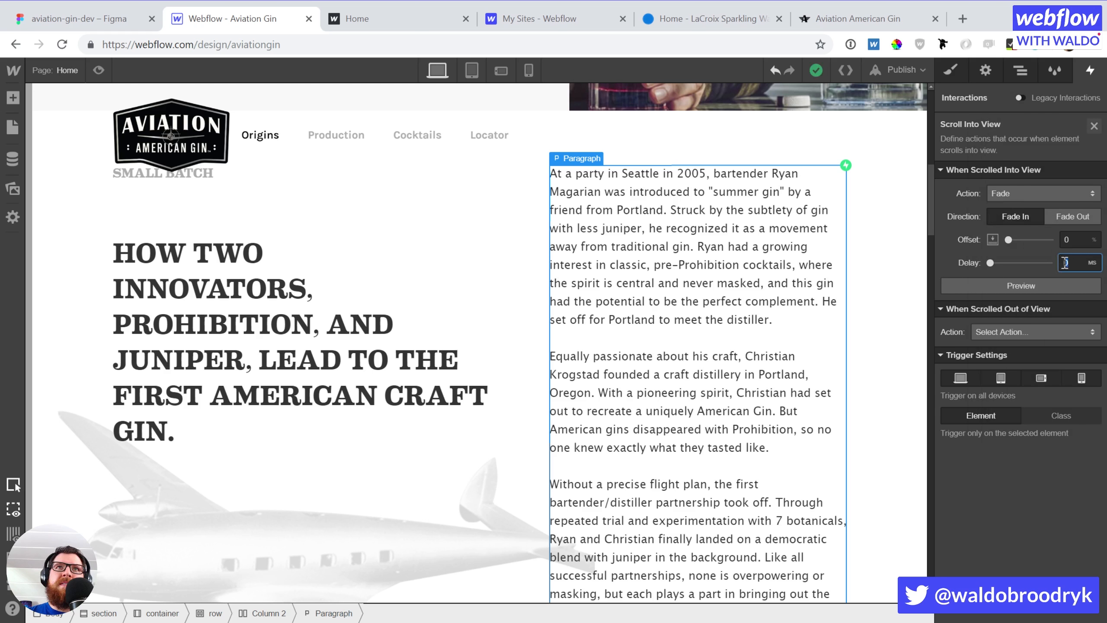
text(500)
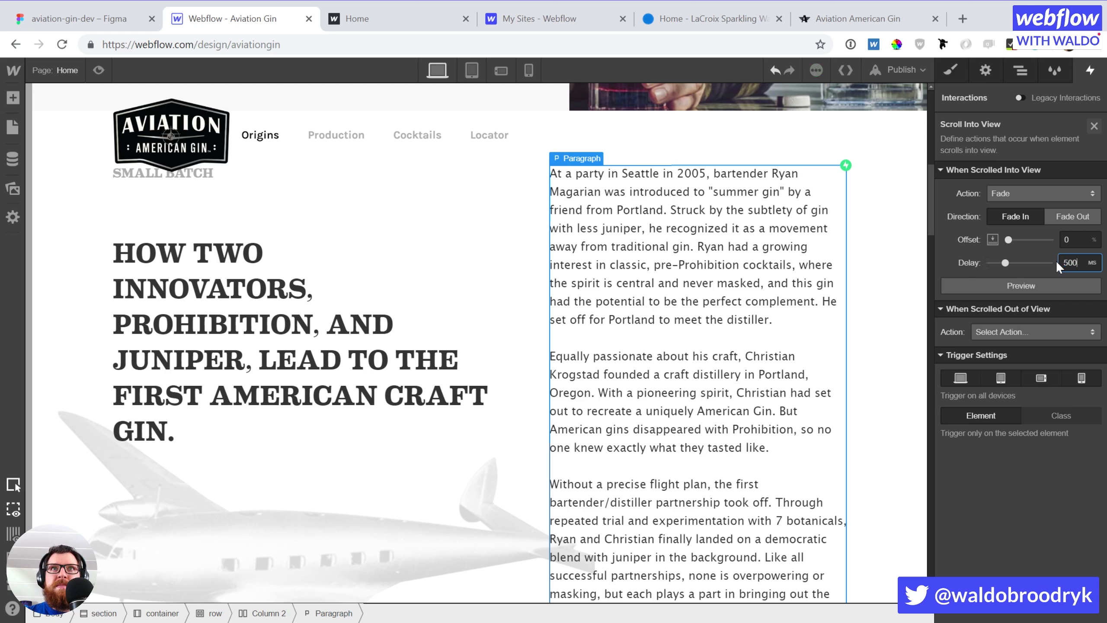
scroll(212, 293, up, 10)
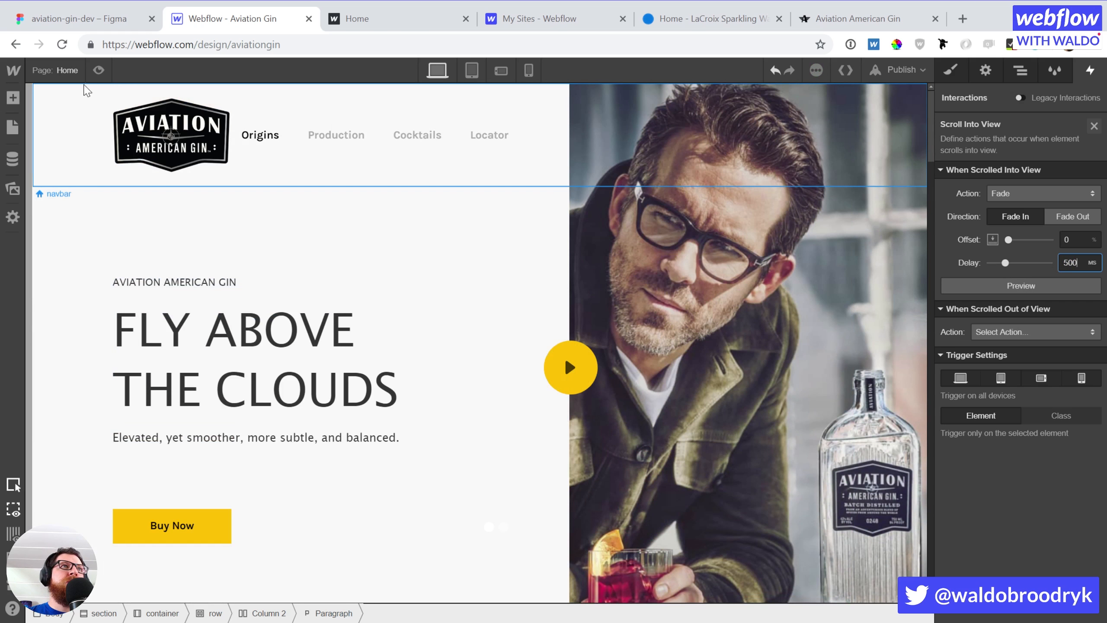
Preview the page, confirm drinking age on the modal, scroll the animations, then select THE PRODUCTION heading
click(99, 70)
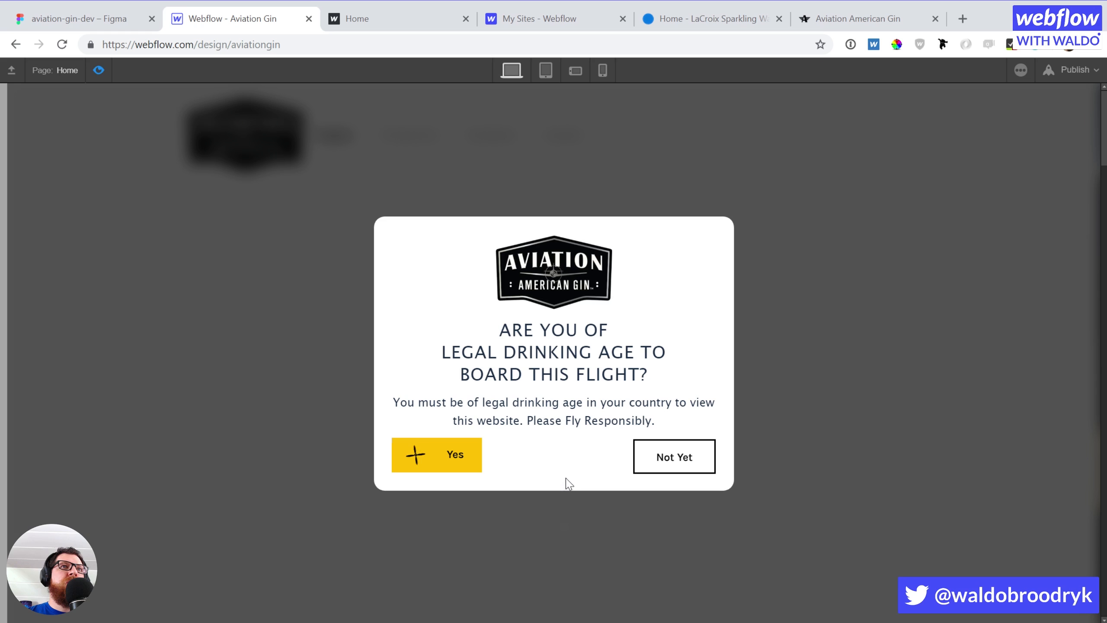
click(451, 456)
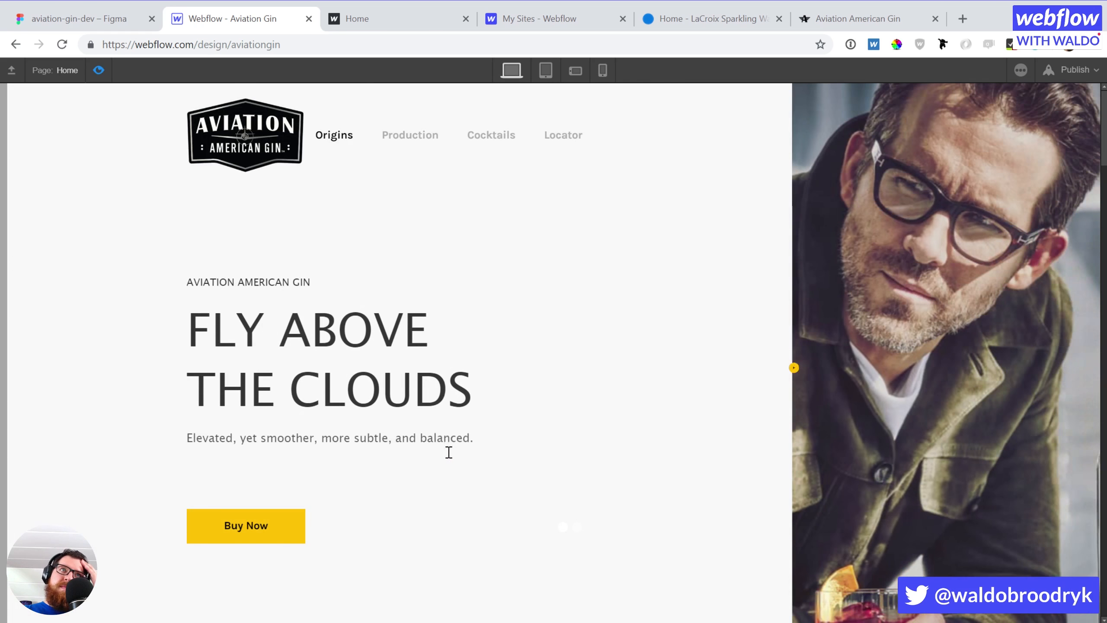
scroll(449, 452, down, 10)
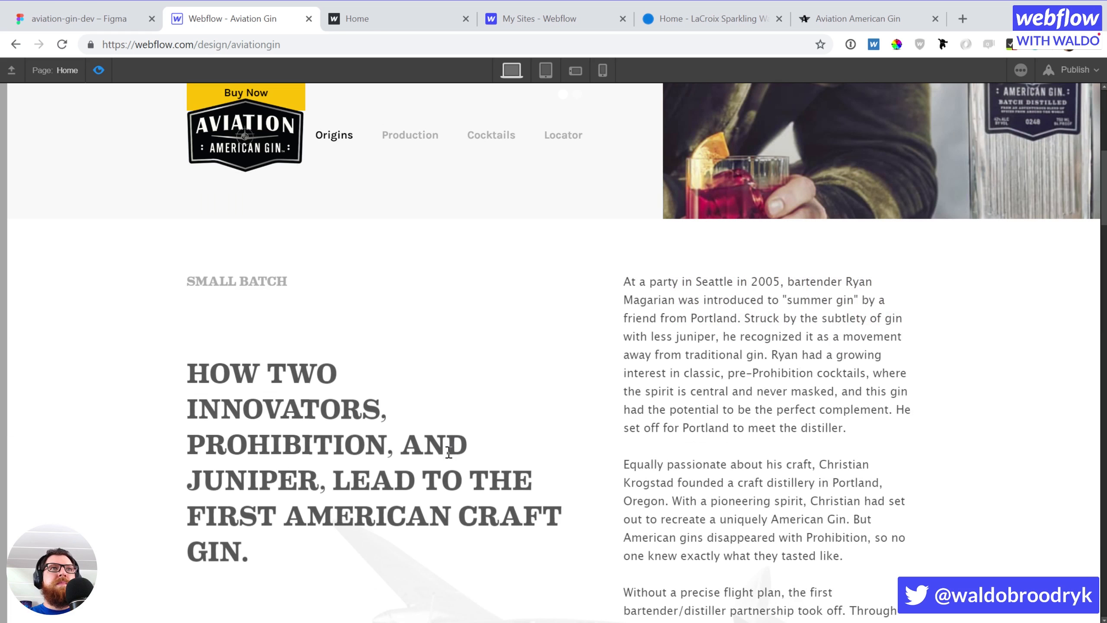
scroll(449, 455, down, 10)
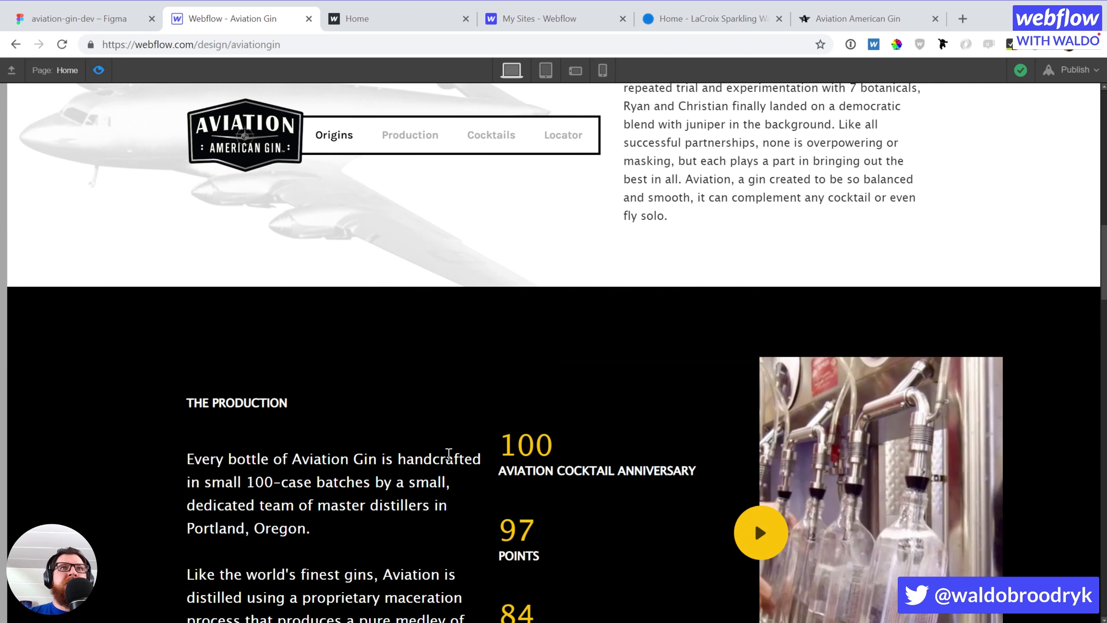
scroll(449, 455, up, 2)
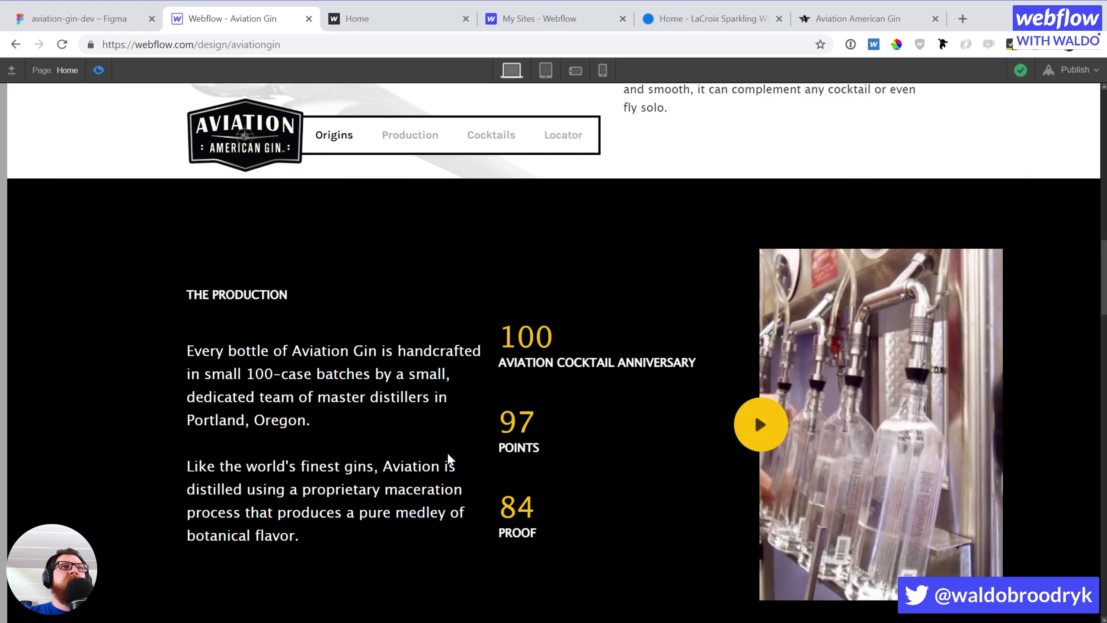
click(98, 69)
click(162, 294)
Add a Scroll Into View trigger to THE PRODUCTION heading and open its Action choices
click(1094, 126)
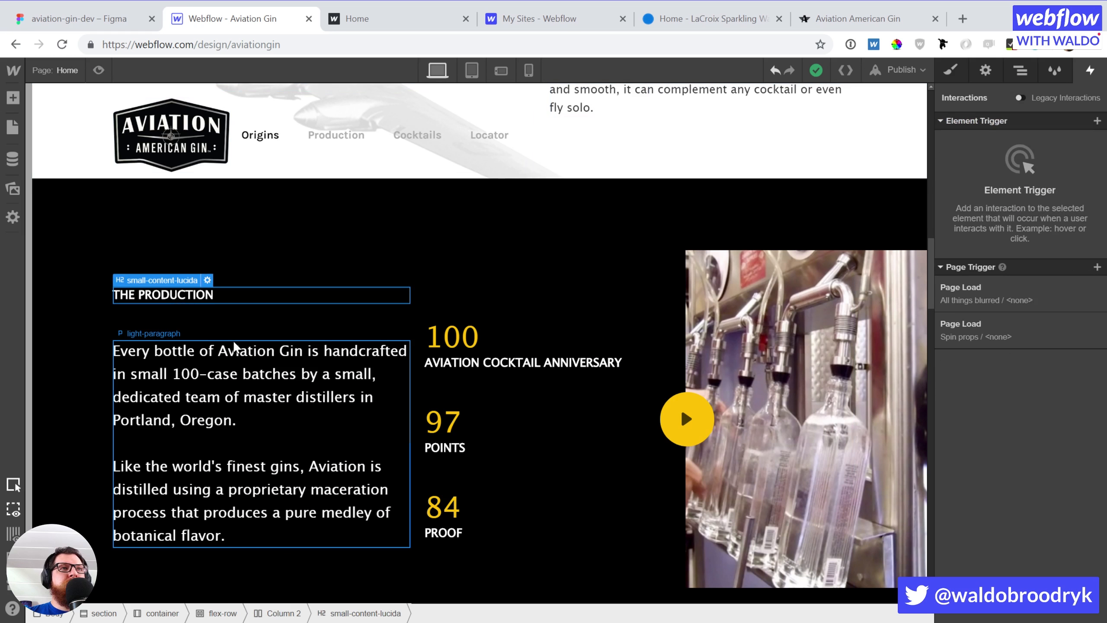
click(1096, 121)
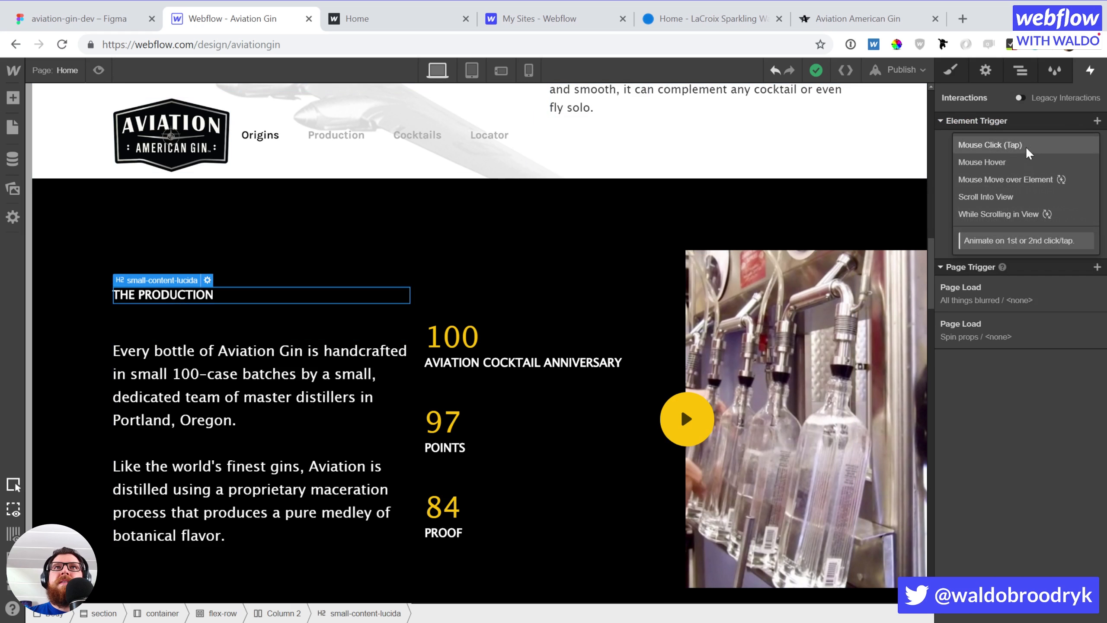
click(998, 196)
click(1002, 194)
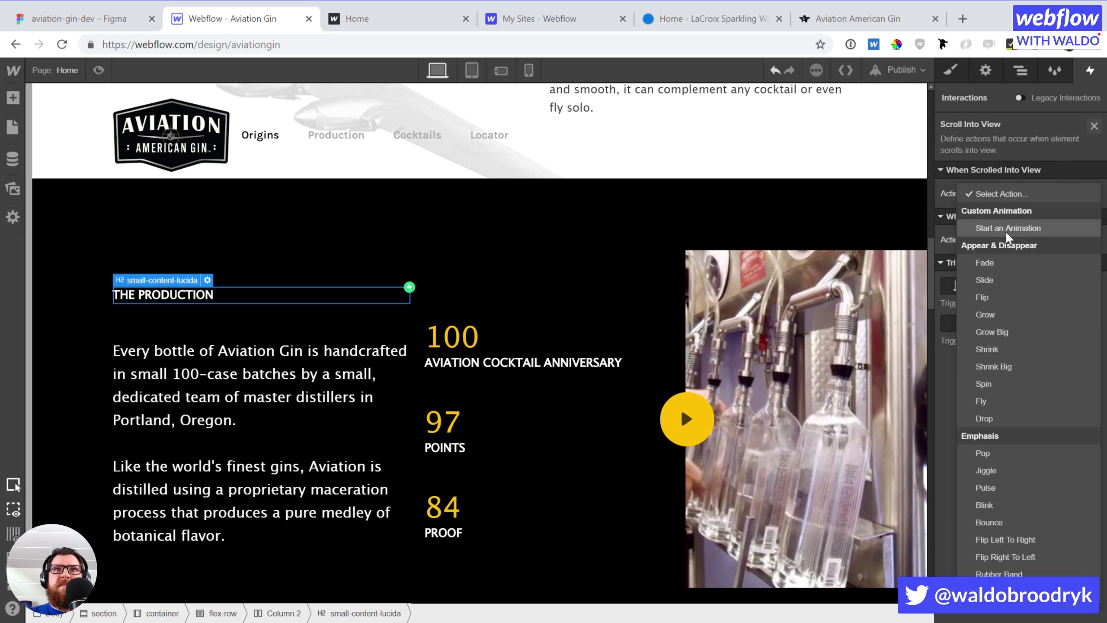
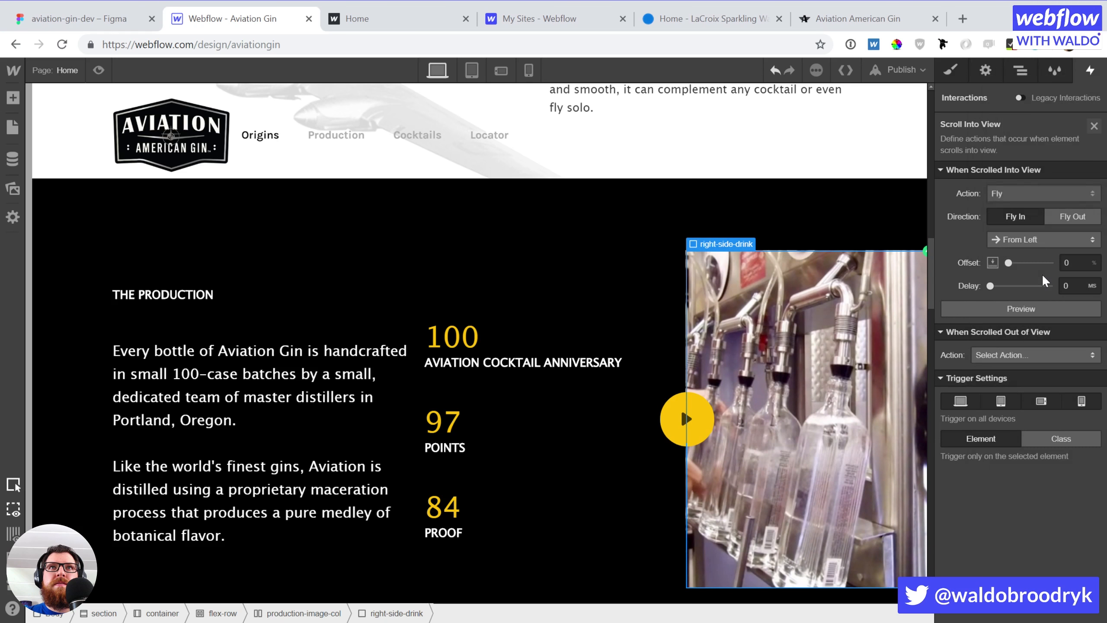
Try Fly from Right, Shrink Big and Shrink animations on the bottling image, previewing each
click(1014, 241)
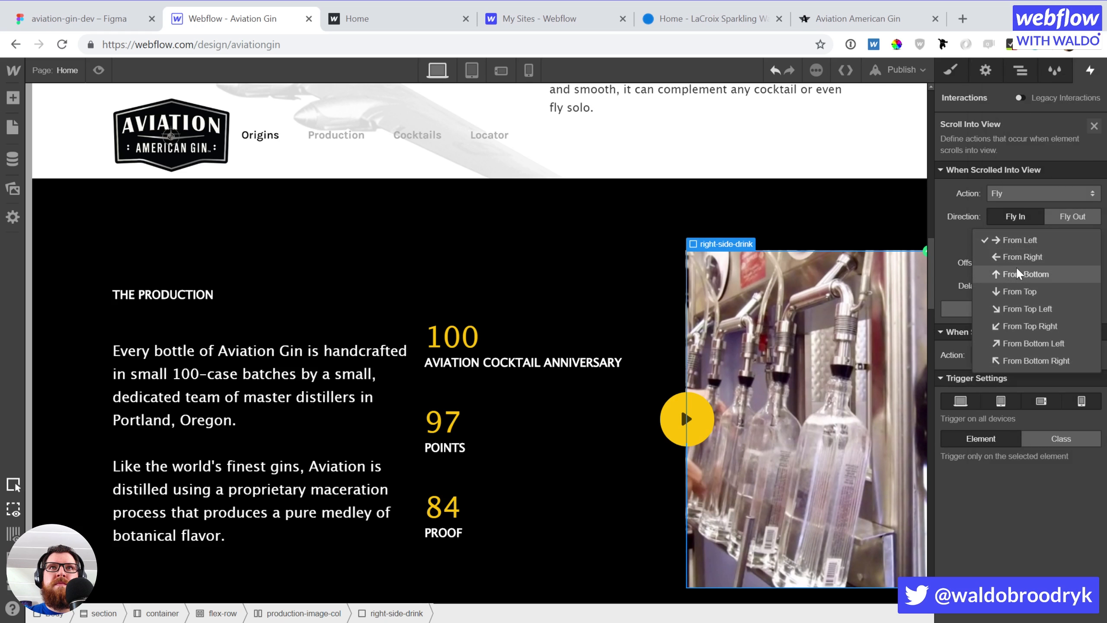
click(1017, 257)
click(1018, 307)
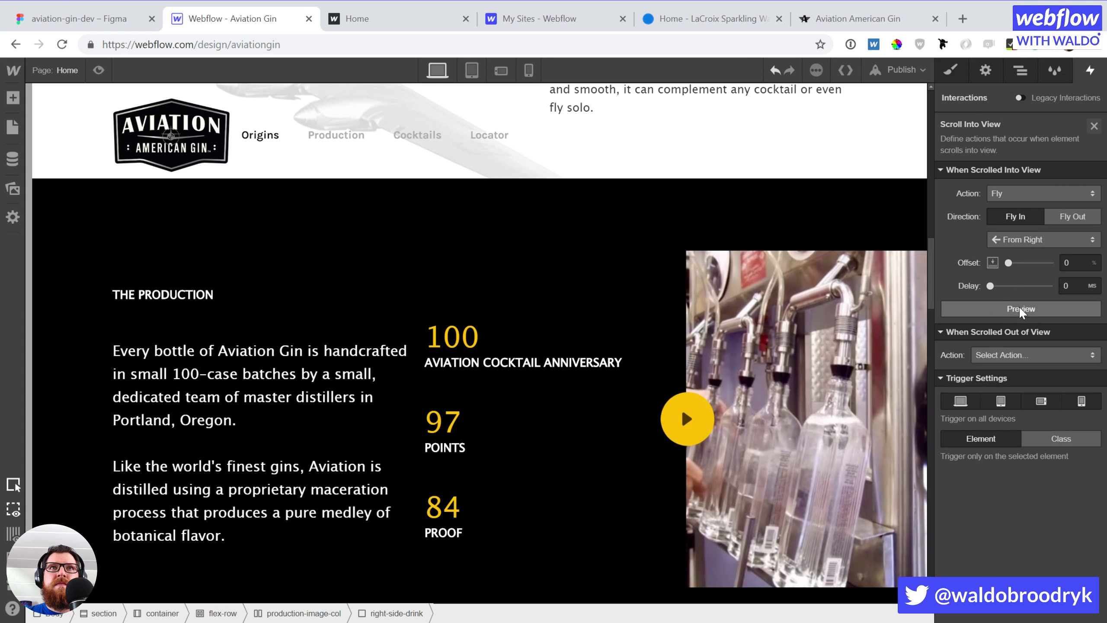
click(1018, 307)
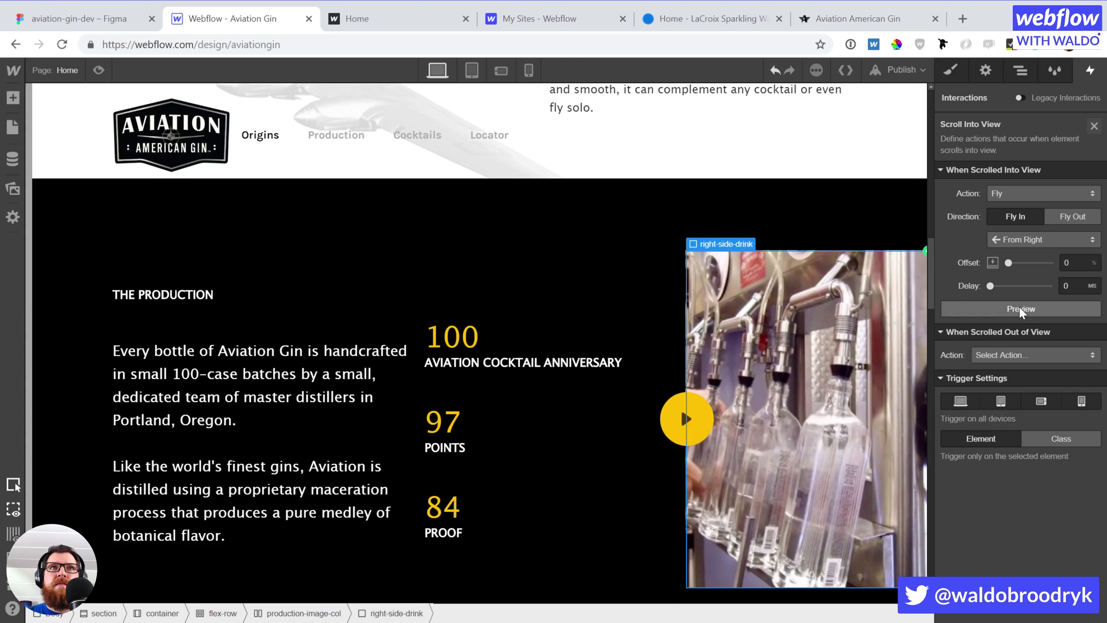
click(1025, 194)
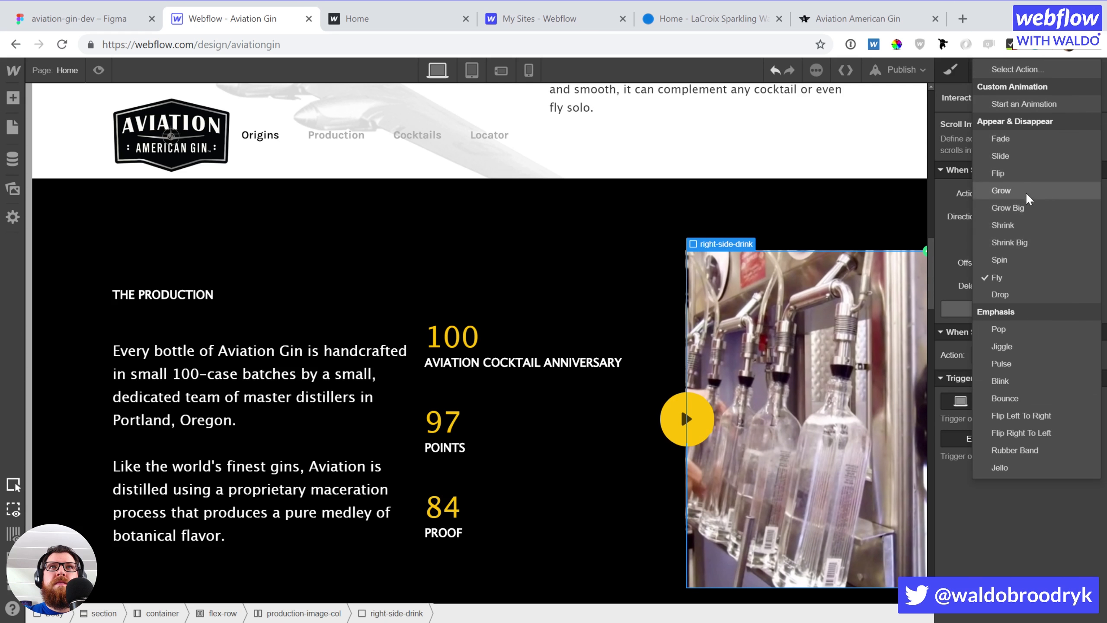
click(1020, 243)
click(1024, 286)
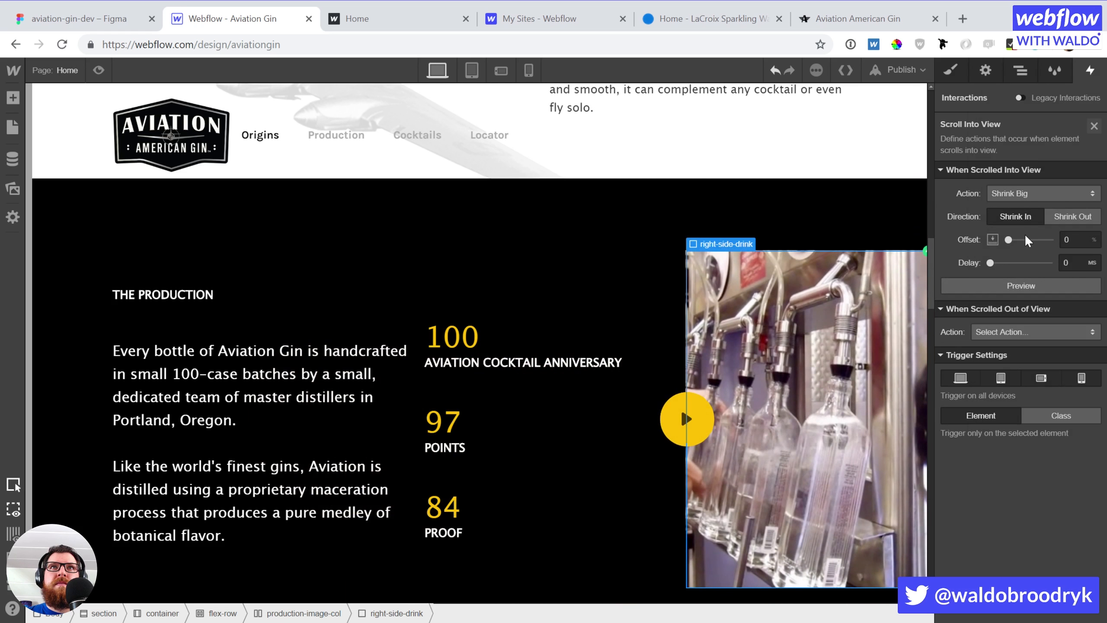
click(1029, 193)
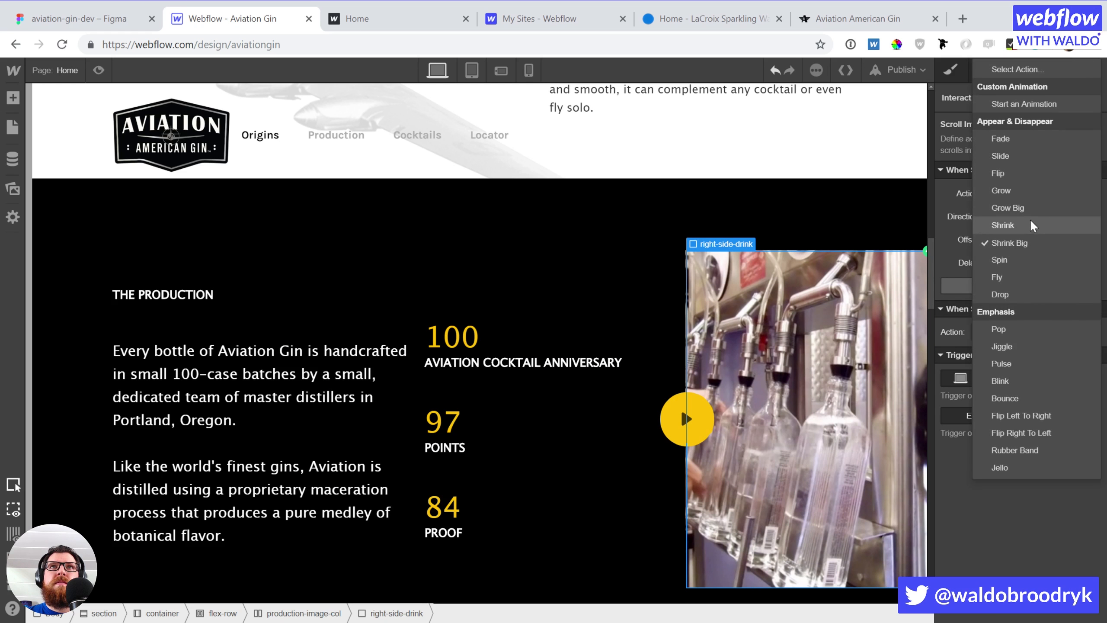
click(1029, 222)
click(1009, 284)
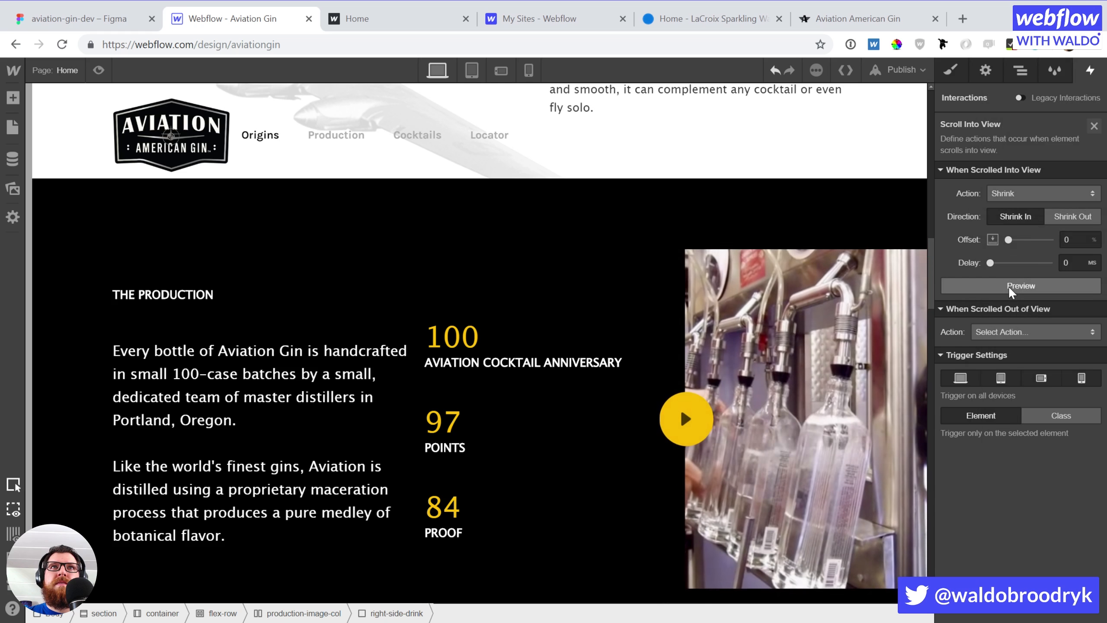
Switch the animation to Grow Big, preview it, and set a 2000 ms delay
click(1022, 191)
click(1020, 210)
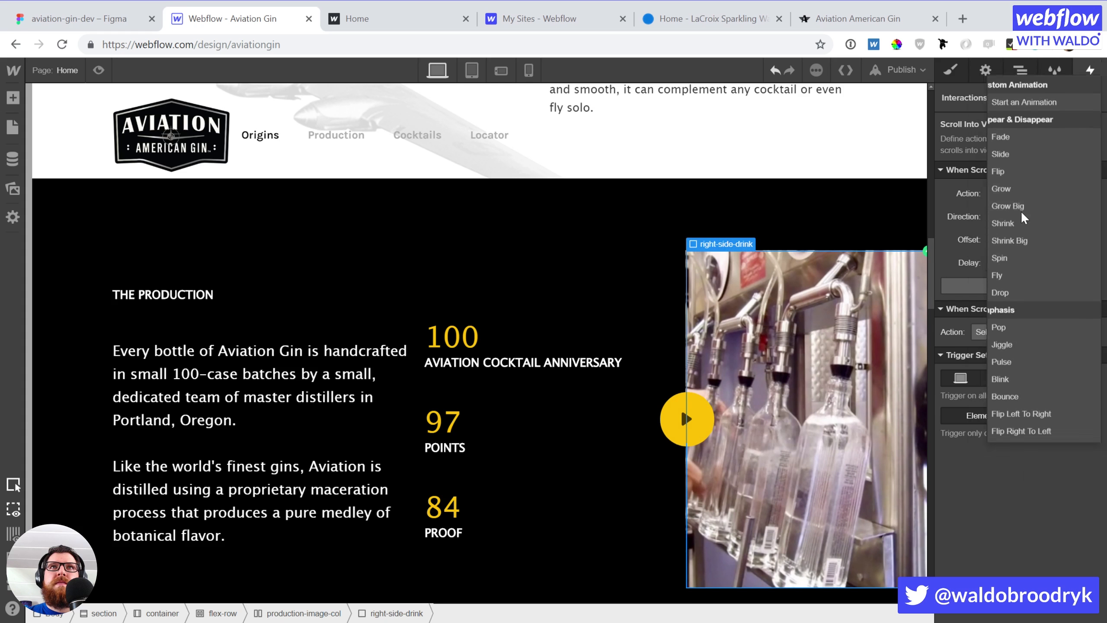
click(1010, 286)
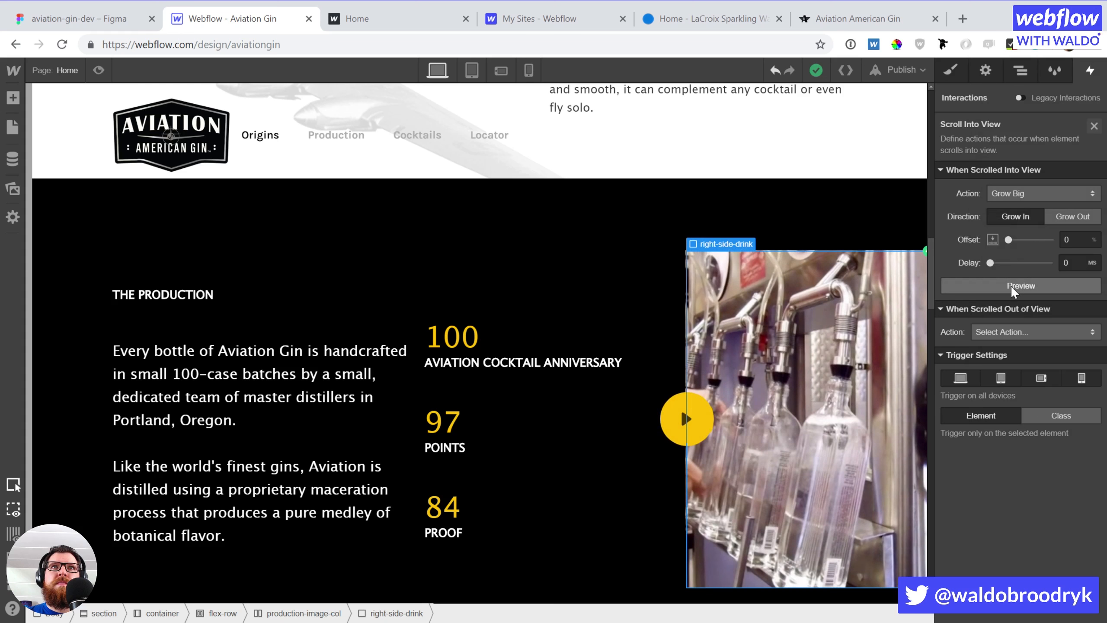
click(1010, 285)
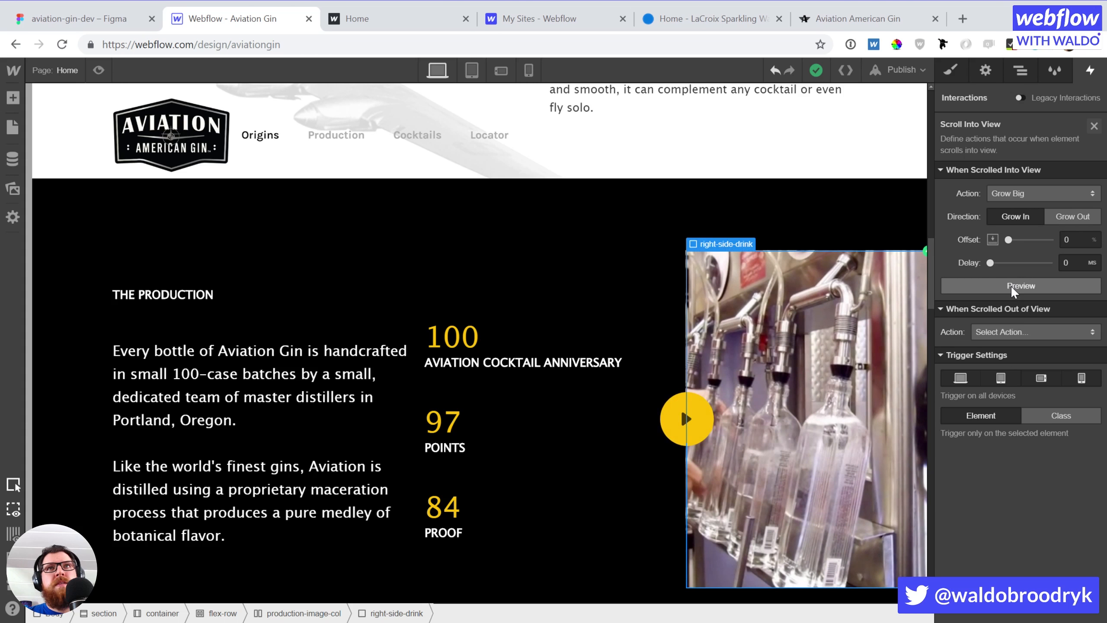
click(1081, 262)
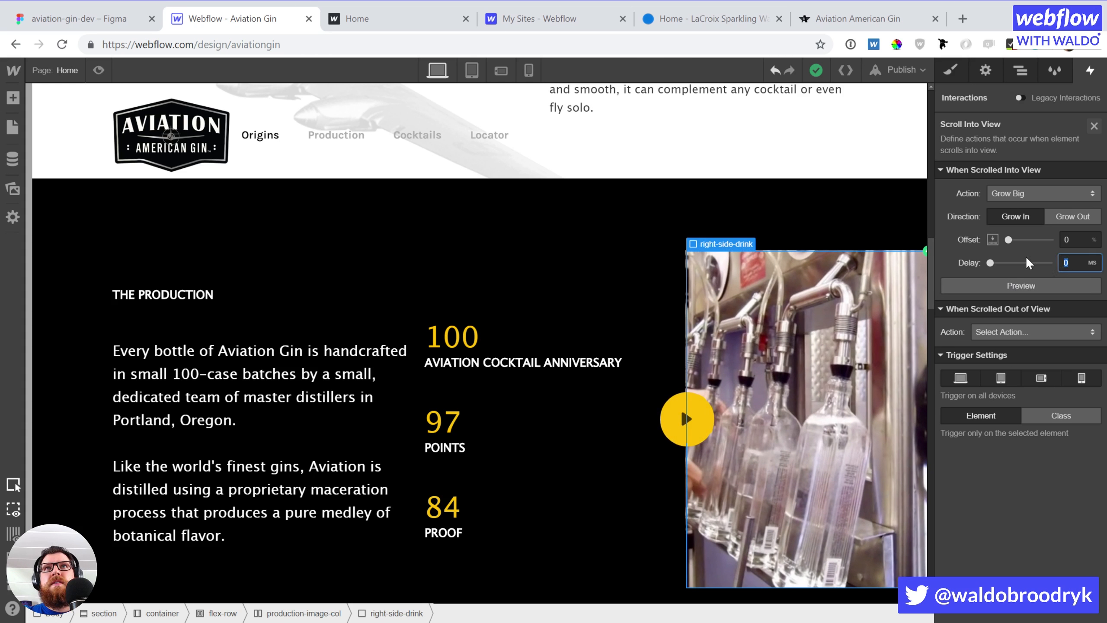
text(2000)
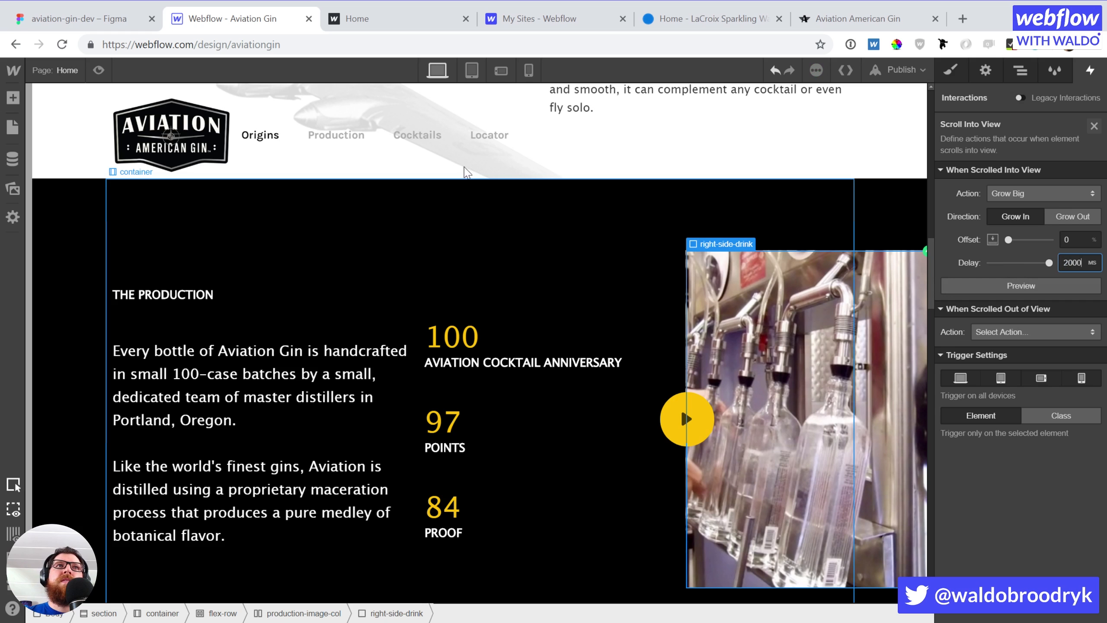
scroll(303, 239, up, 6)
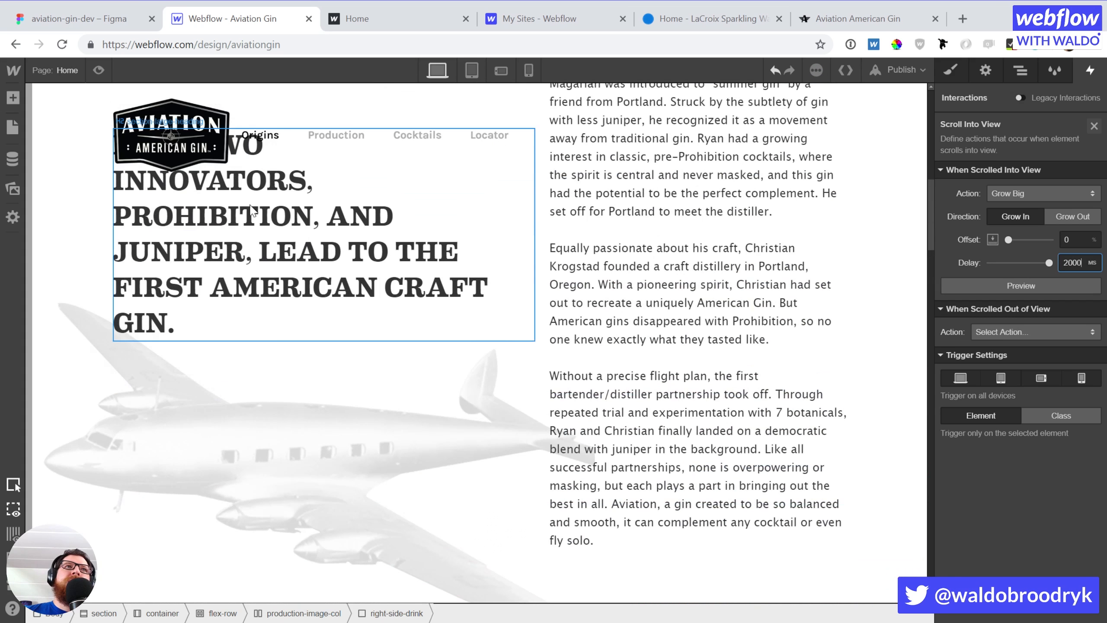
click(106, 75)
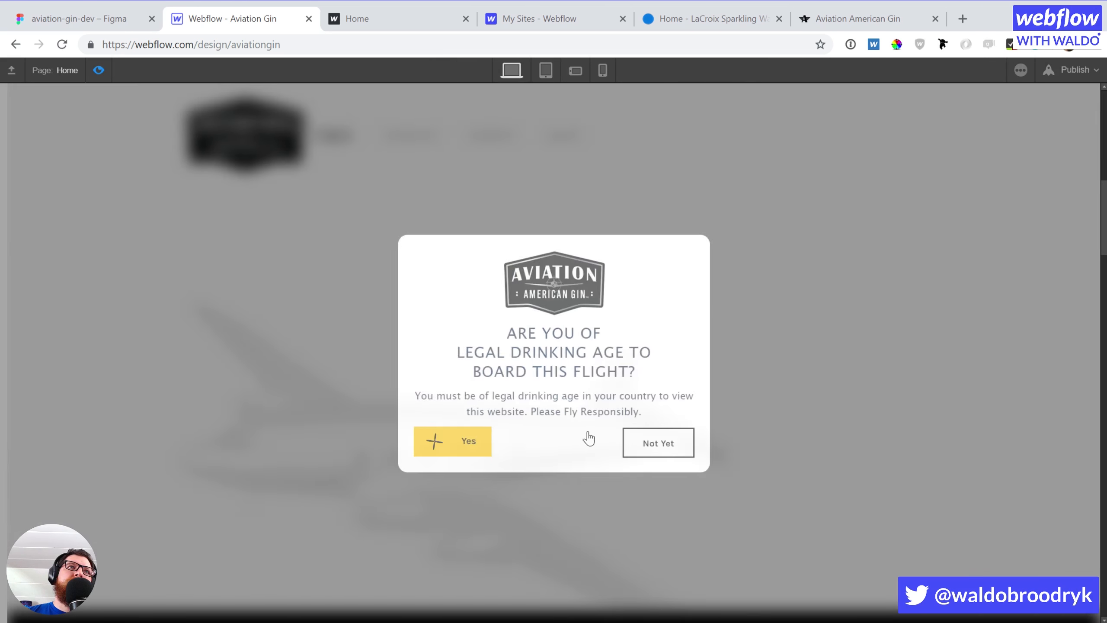
click(588, 437)
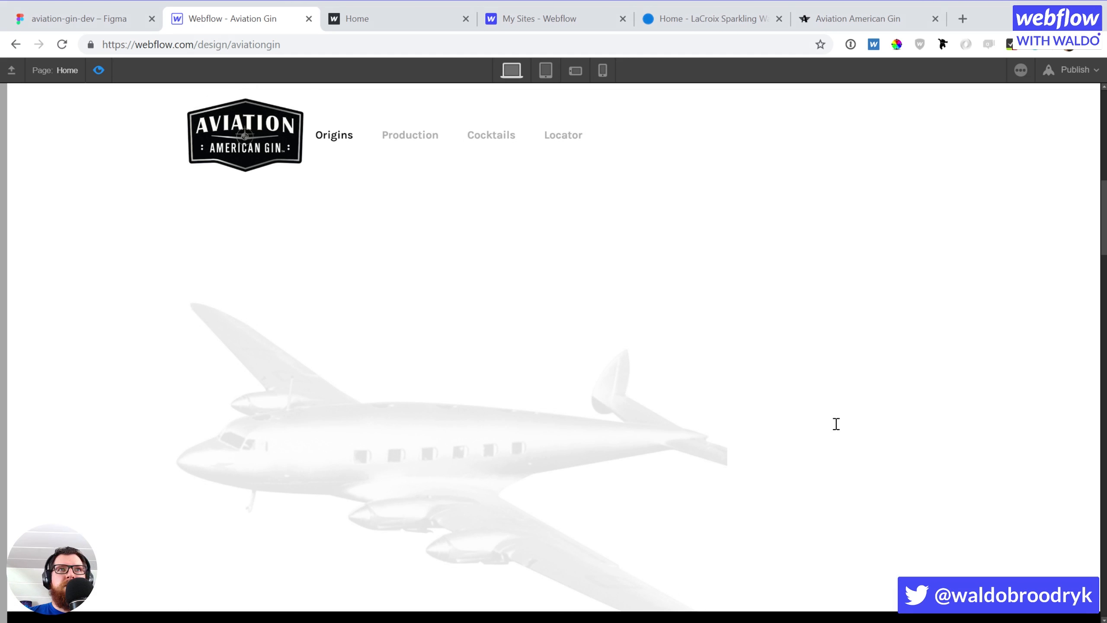
scroll(836, 423, down, 10)
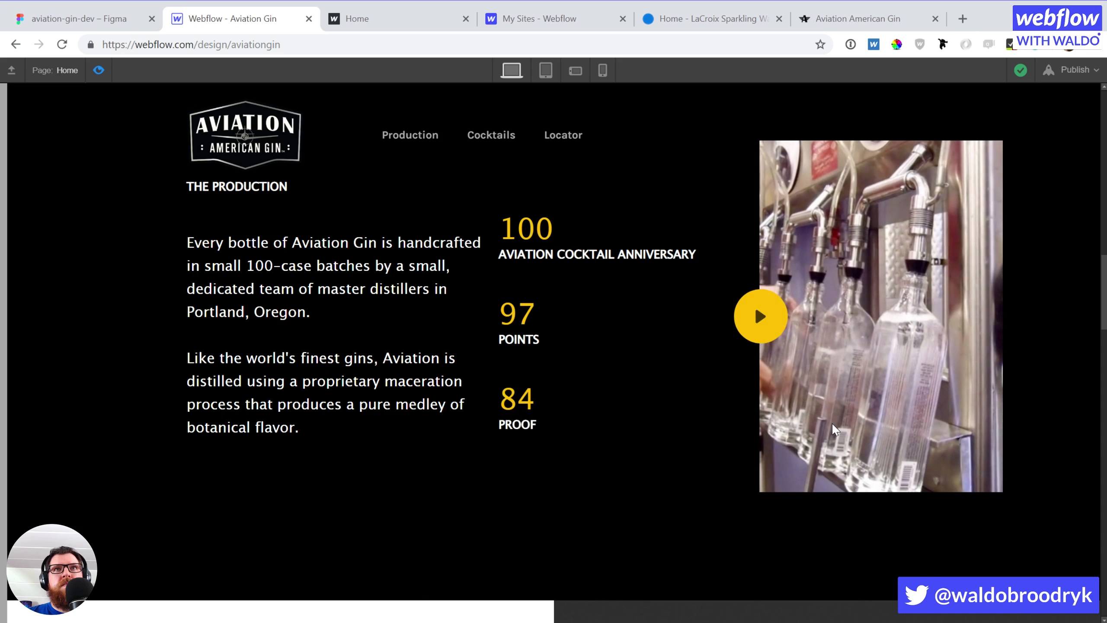
scroll(831, 422, down, 5)
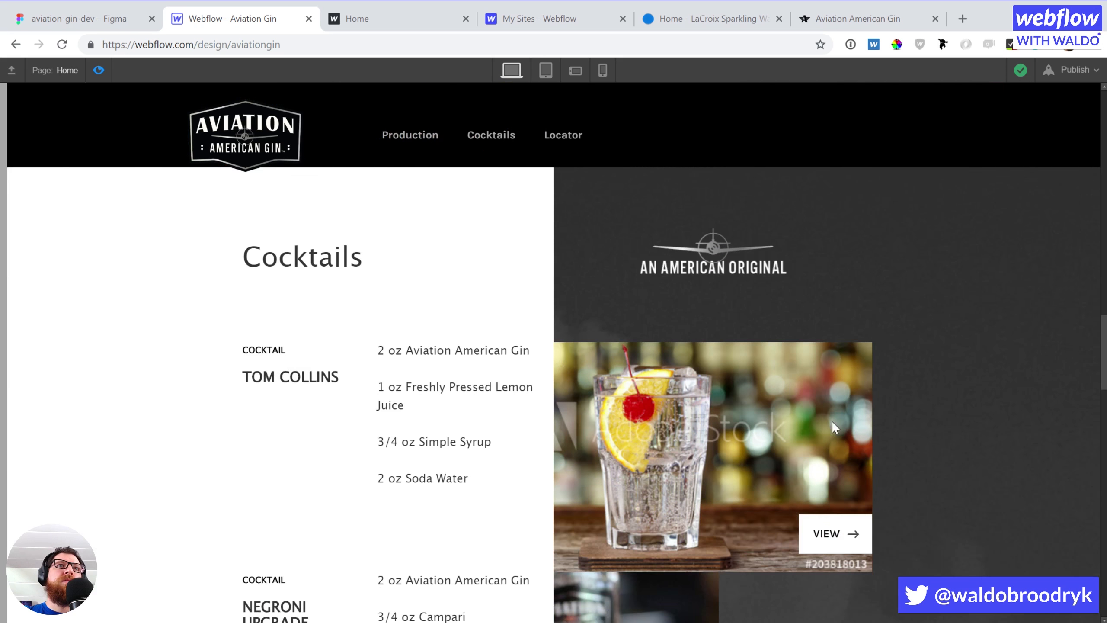
click(98, 70)
Select the Cocktails heading on the canvas
scroll(239, 512, up, 2)
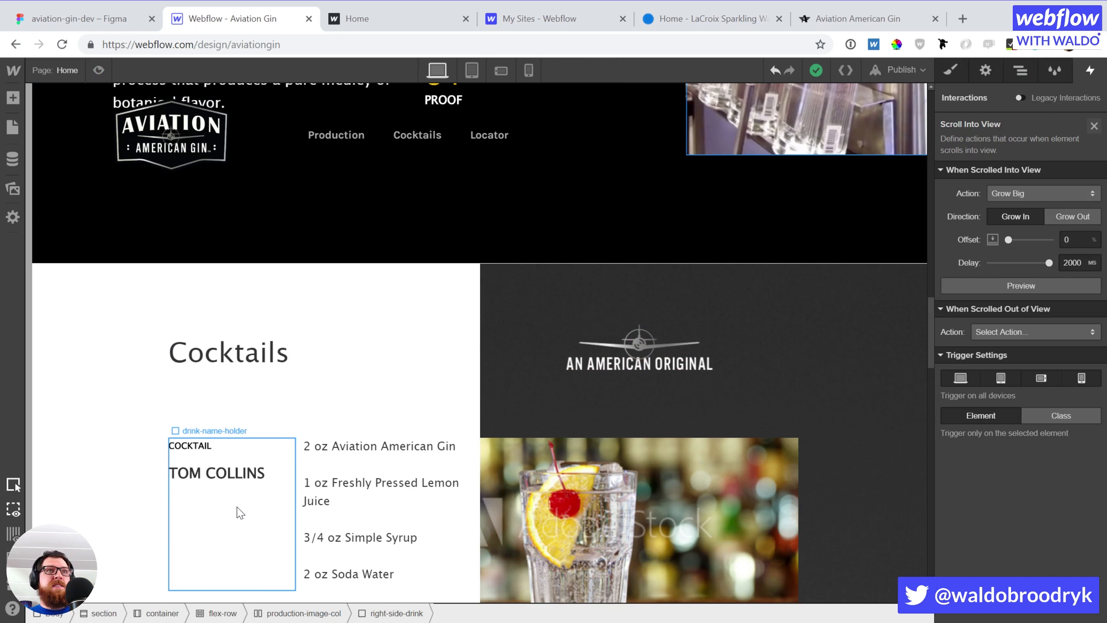
scroll(262, 436, down, 6)
scroll(305, 419, up, 6)
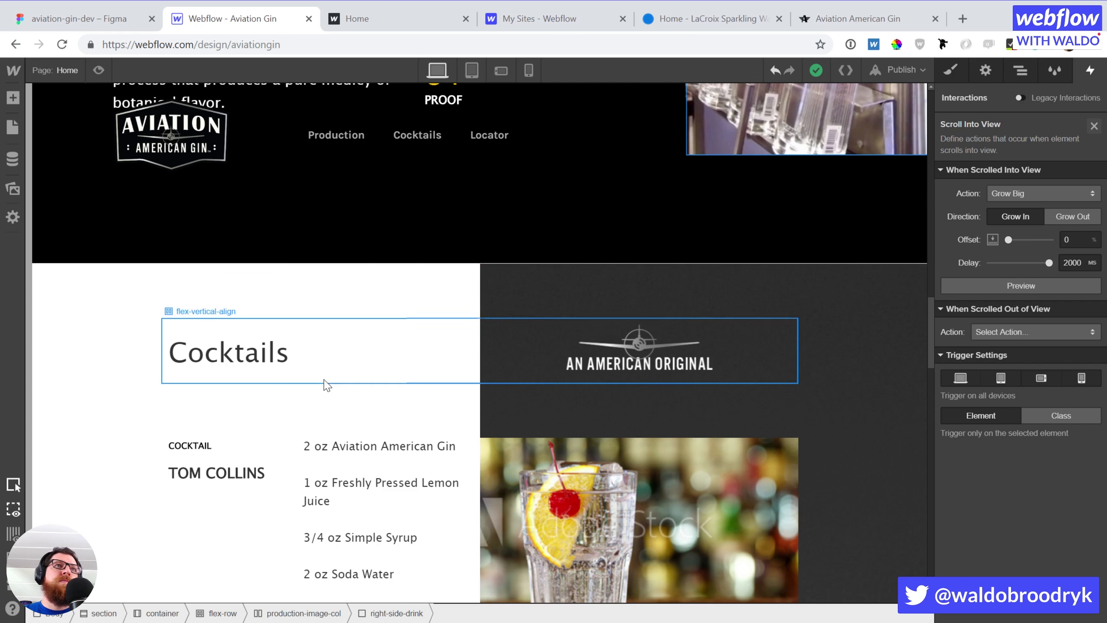
click(277, 375)
scroll(540, 373, down, 5)
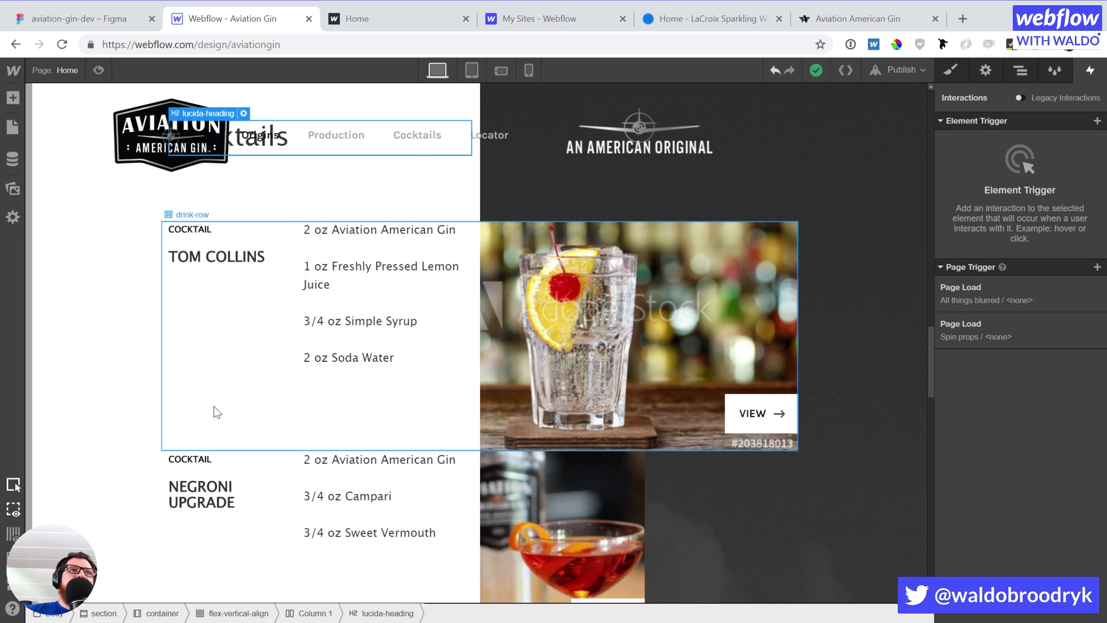
scroll(252, 420, up, 7)
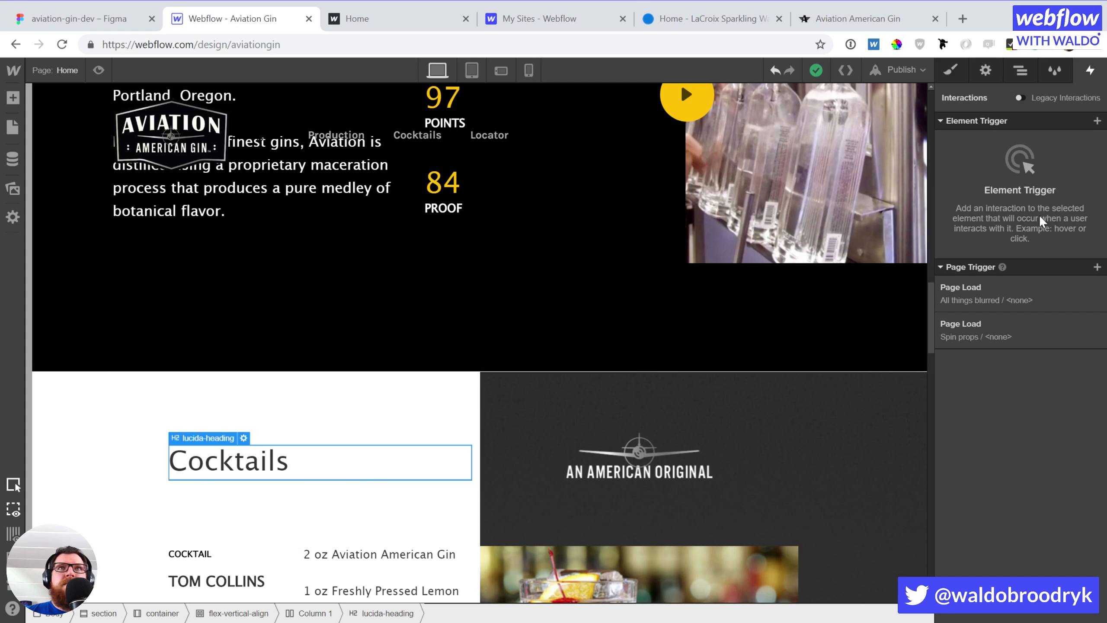
Add a Scroll Into View trigger that slides the Cocktails heading in from the left
click(1096, 121)
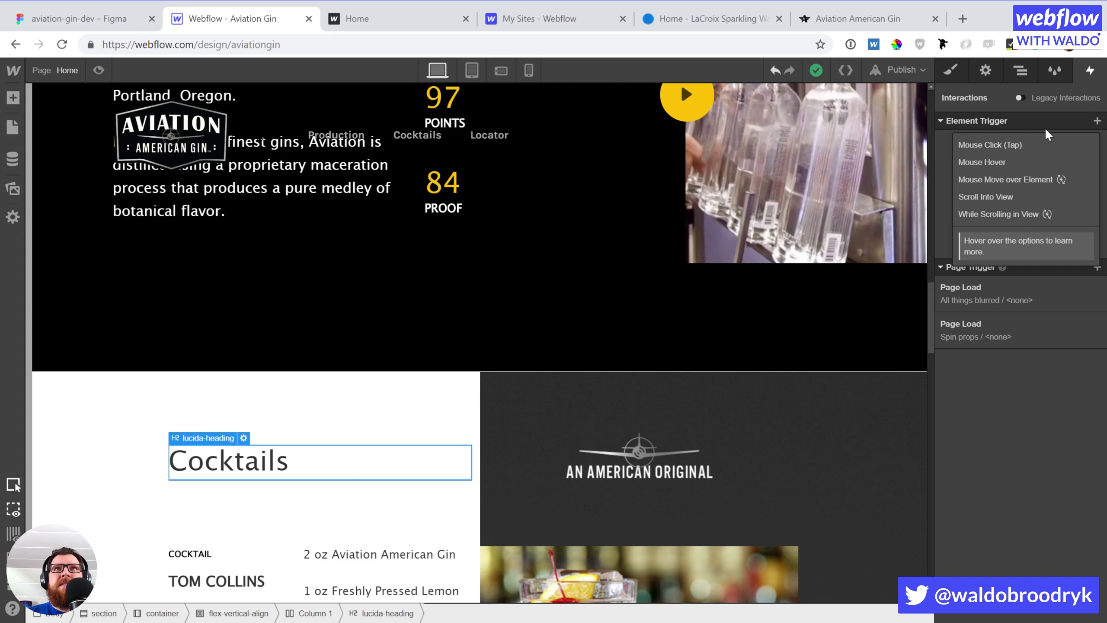
click(1001, 196)
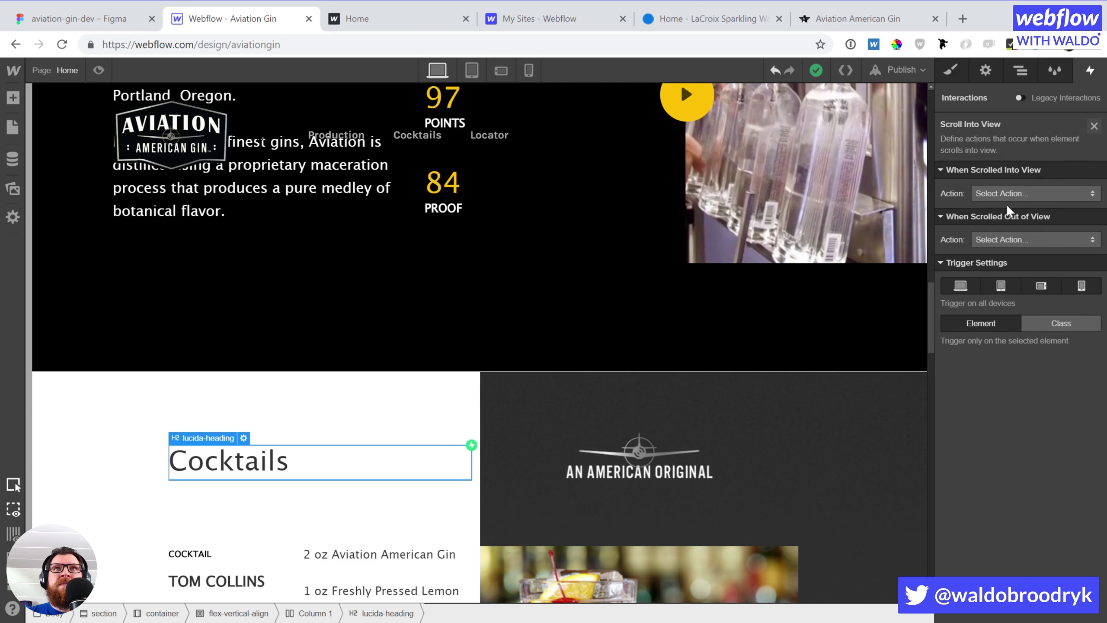
click(975, 196)
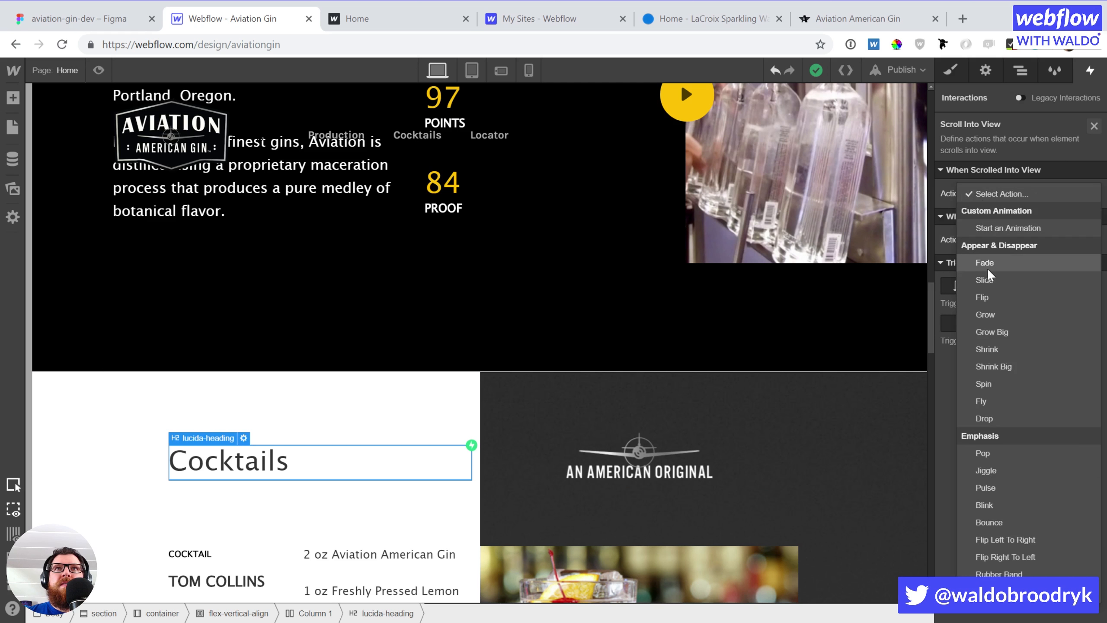
click(986, 279)
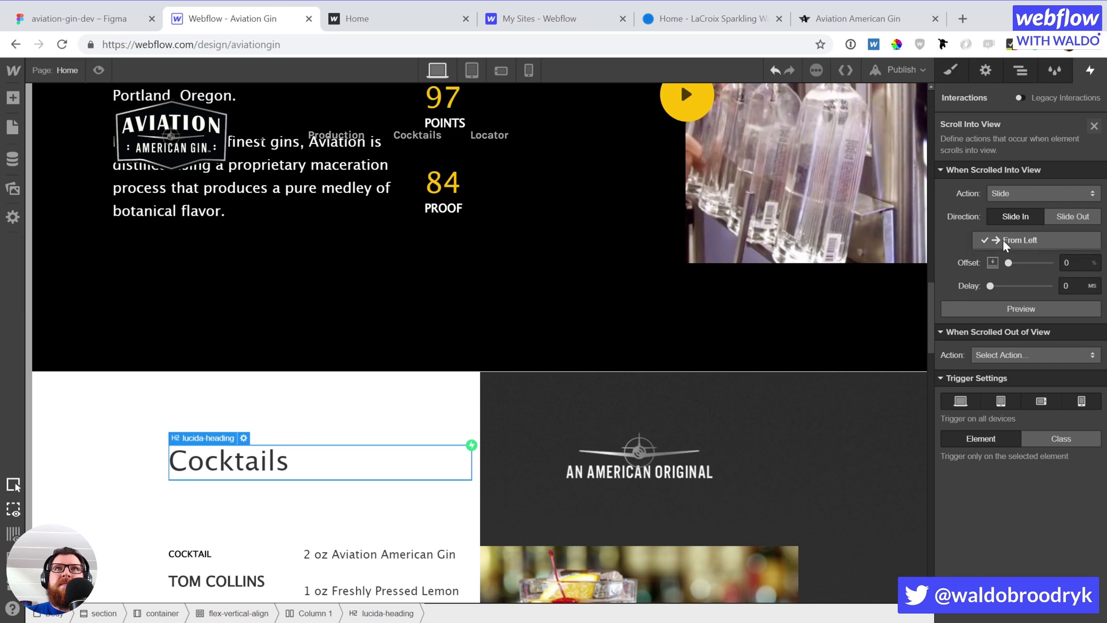
click(1004, 243)
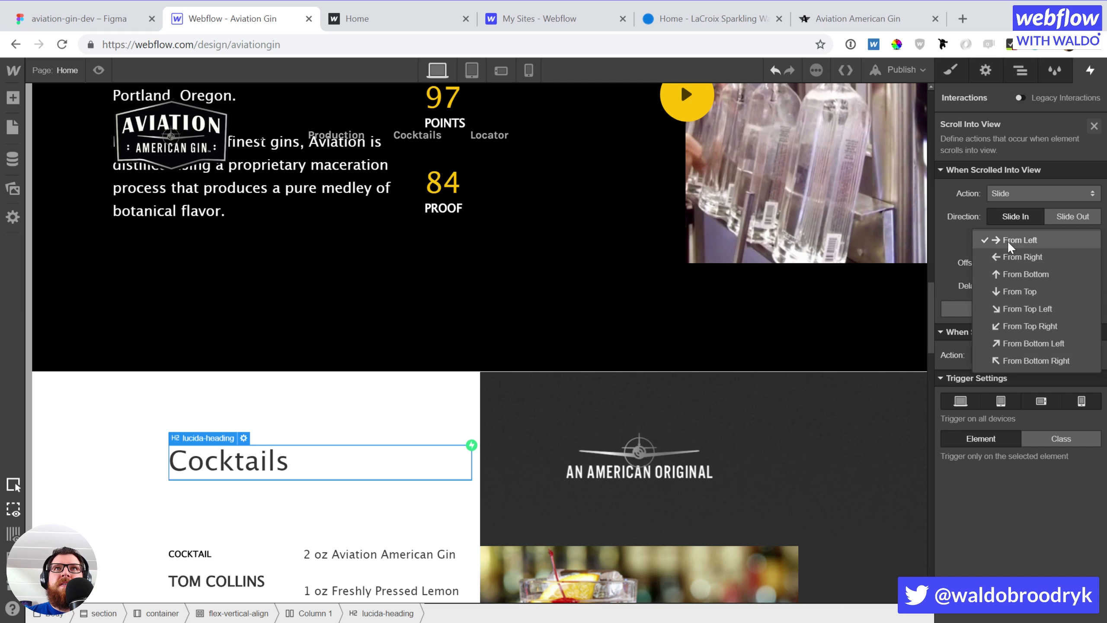
click(1008, 246)
click(687, 429)
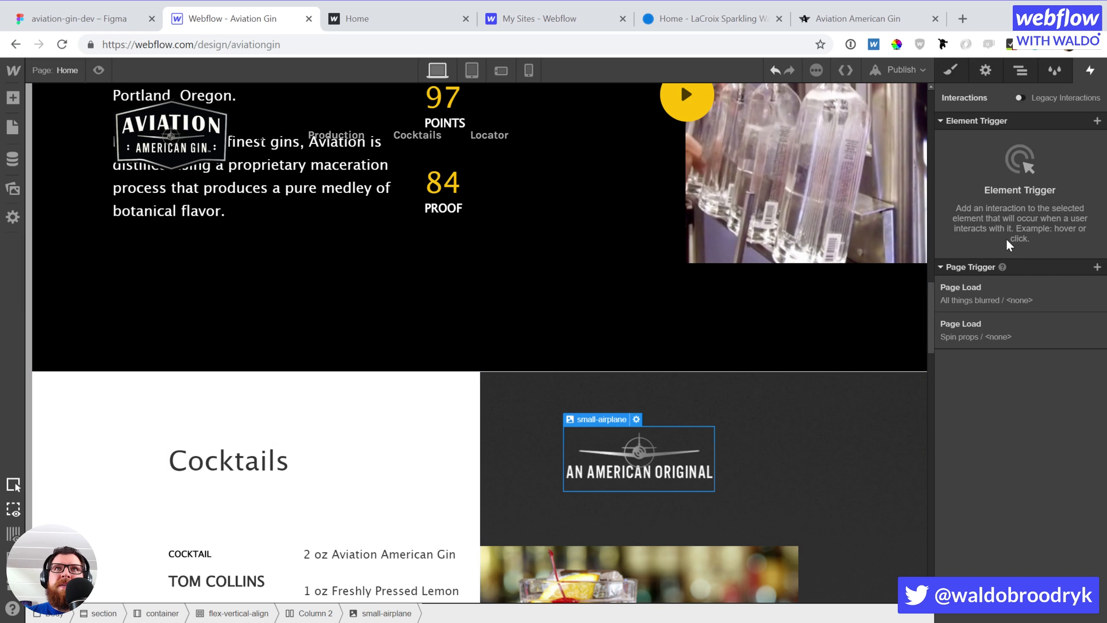
Give the airplane graphic a Scroll Into View Slide from Right animation and preview it
click(1096, 120)
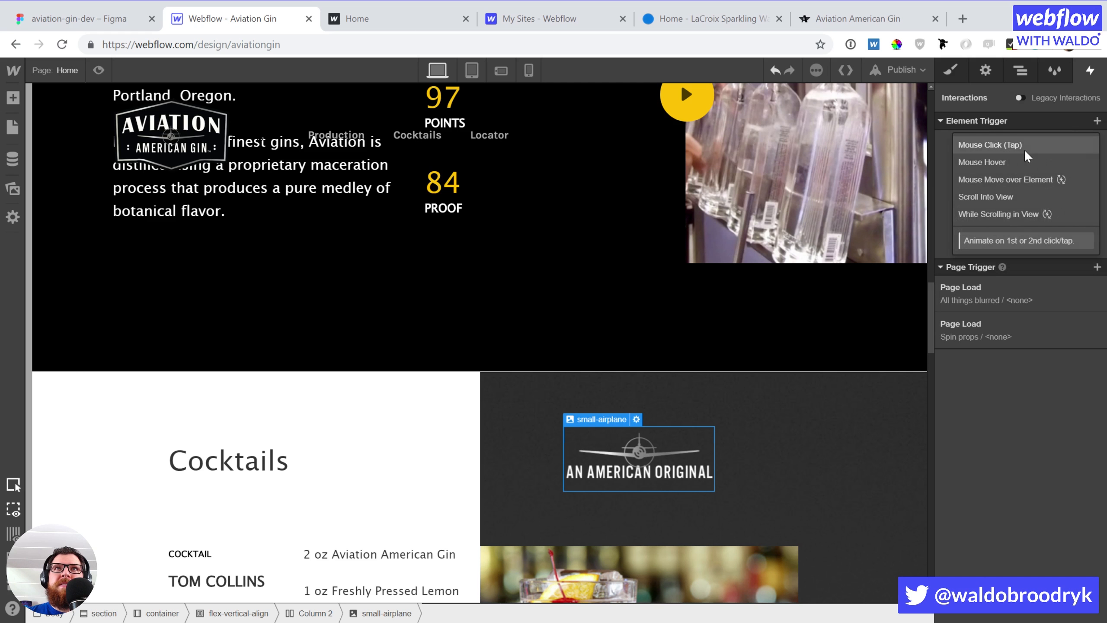
click(1015, 199)
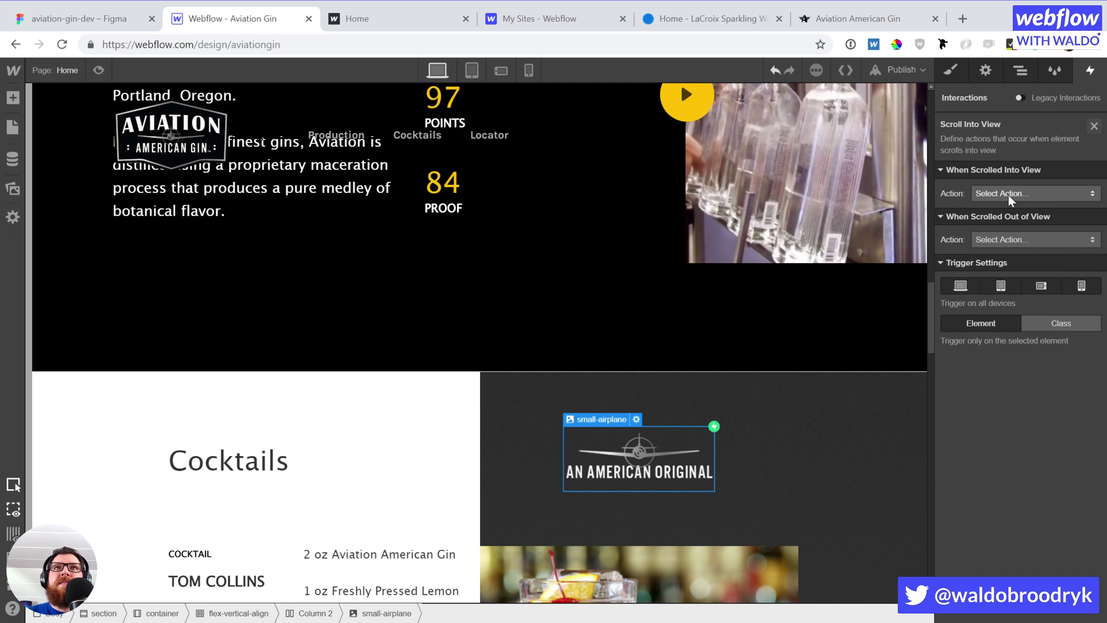
click(1008, 194)
click(1002, 279)
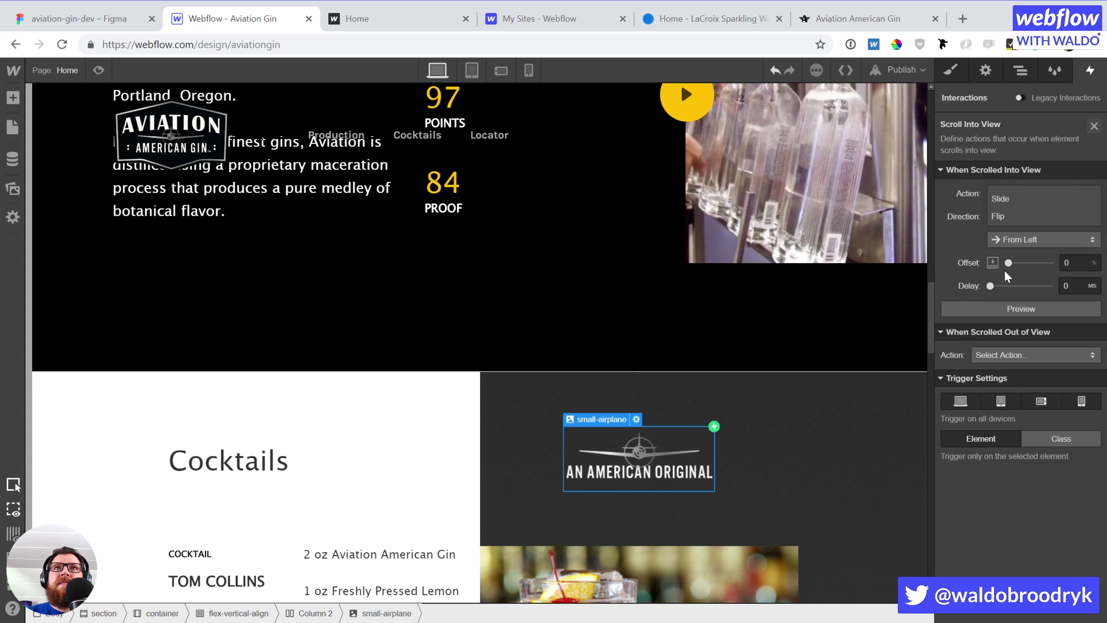
click(1010, 243)
click(1013, 259)
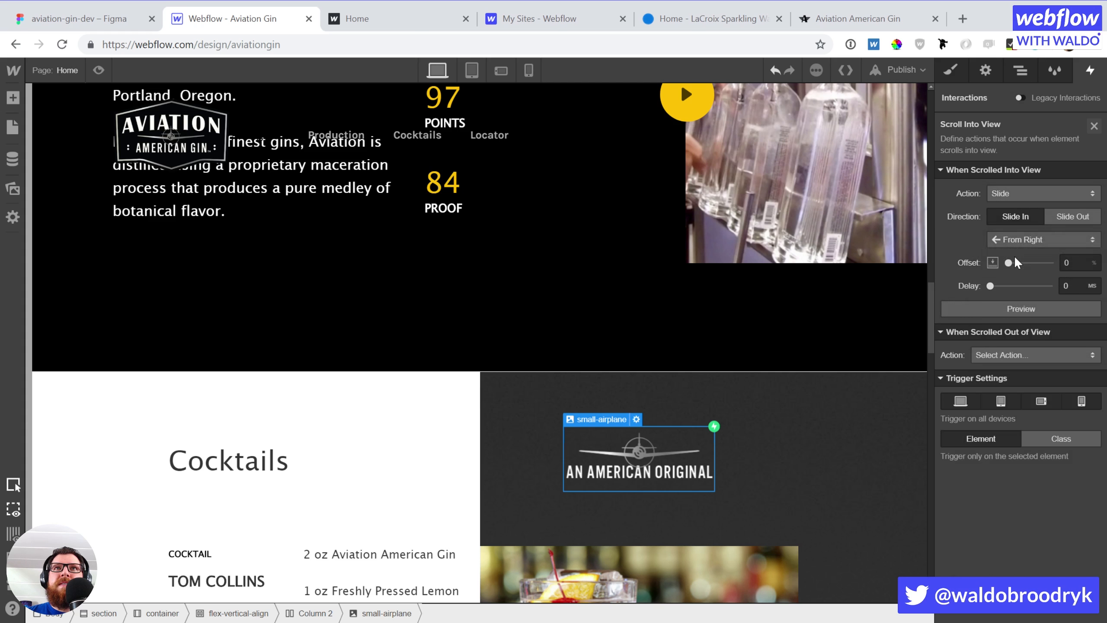
click(1054, 310)
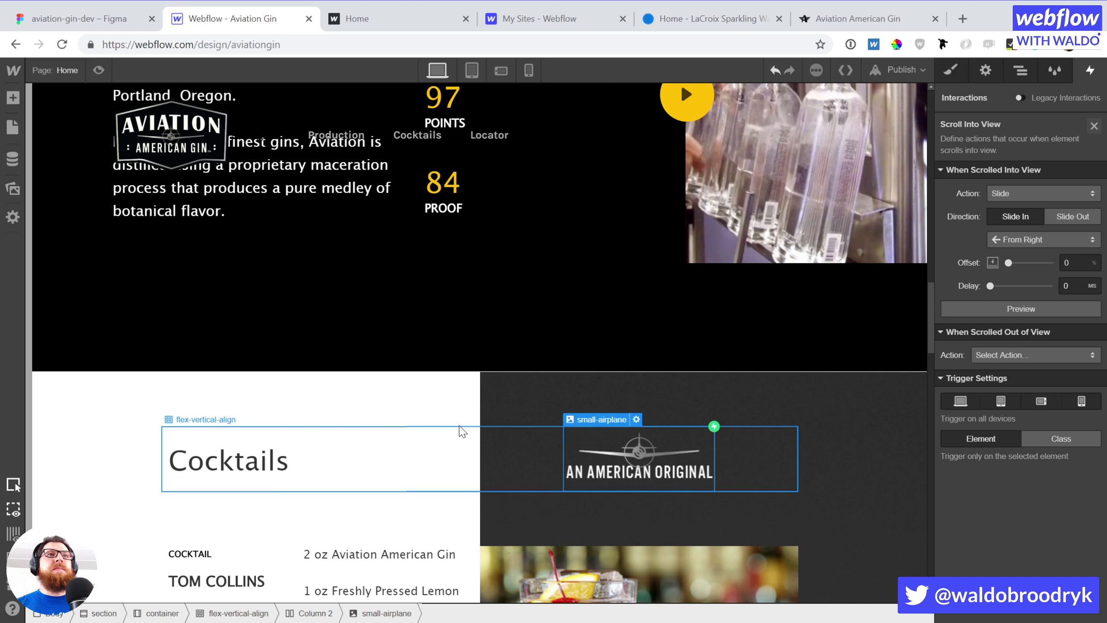
Select the Tom Collins ingredients column, then bring up the live aviationgin.com site
scroll(459, 429, down, 5)
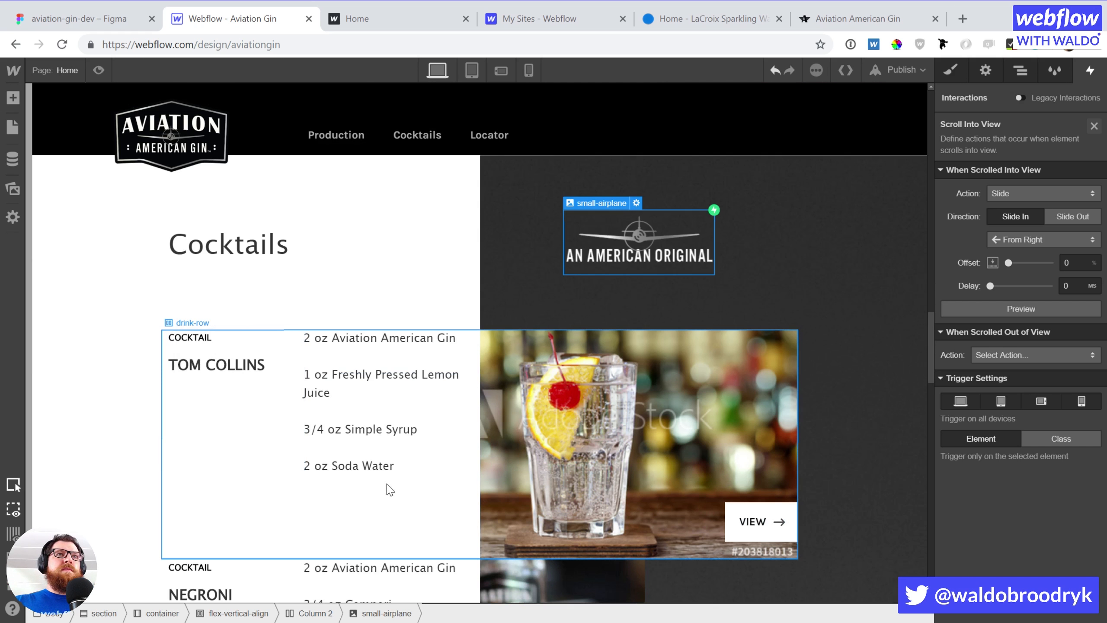
click(476, 458)
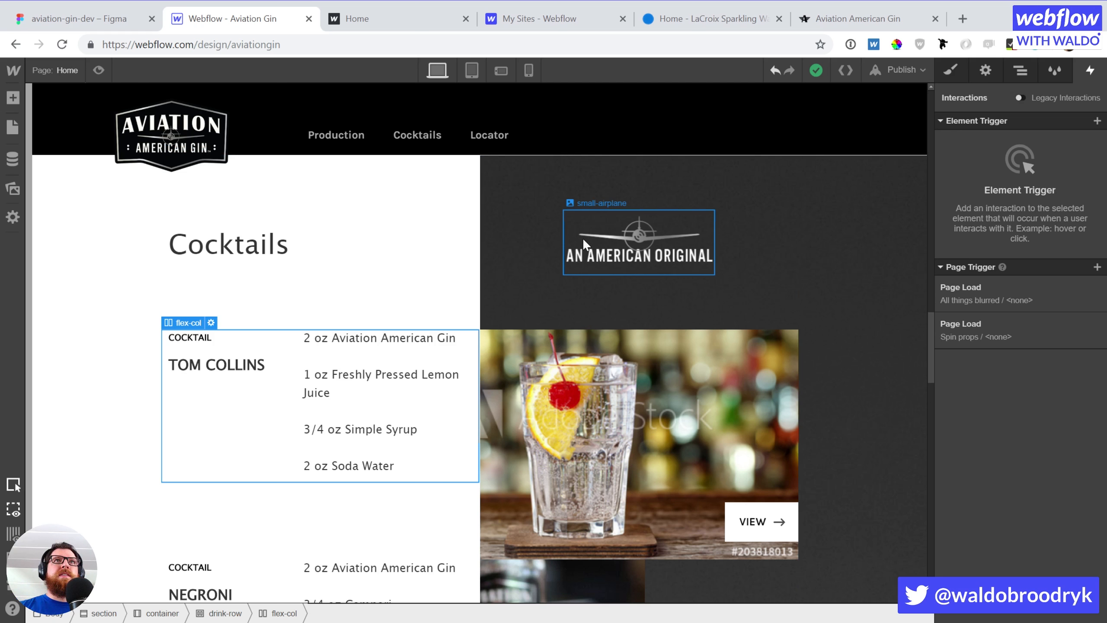
click(857, 18)
Scroll the live site past the Flight Menu to Old Tom, then return to the Webflow designer
scroll(660, 396, down, 5)
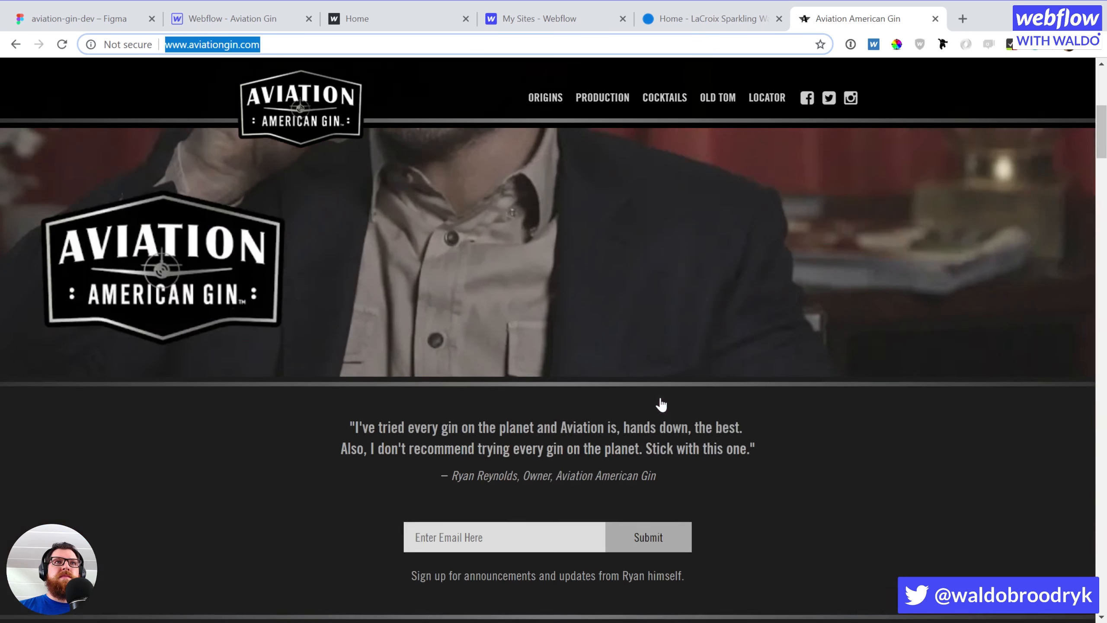
scroll(660, 397, down, 15)
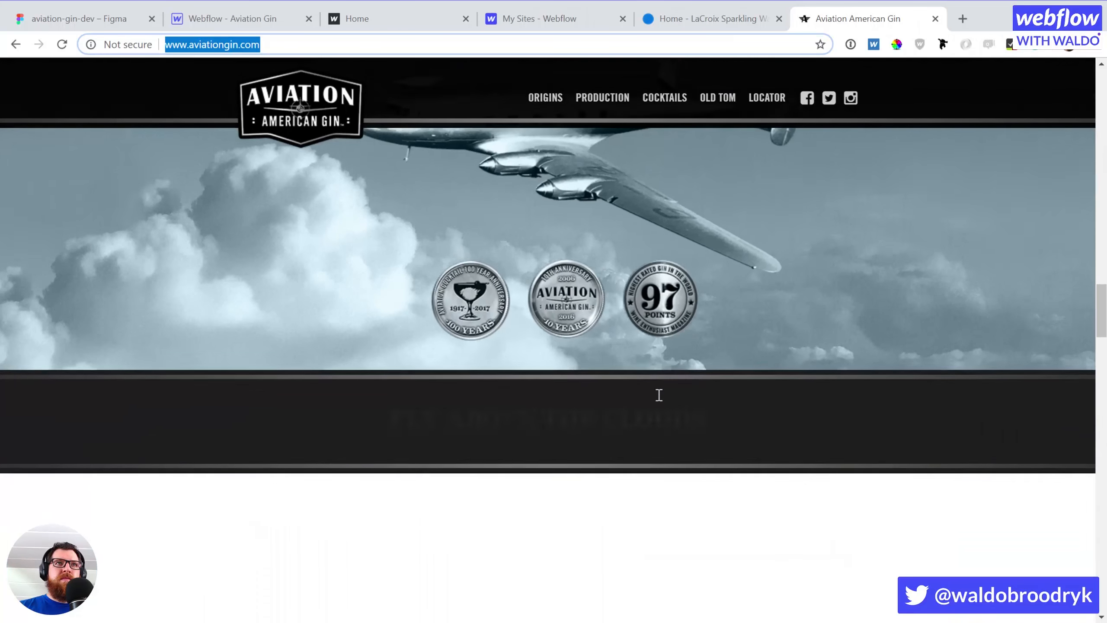
scroll(659, 395, down, 15)
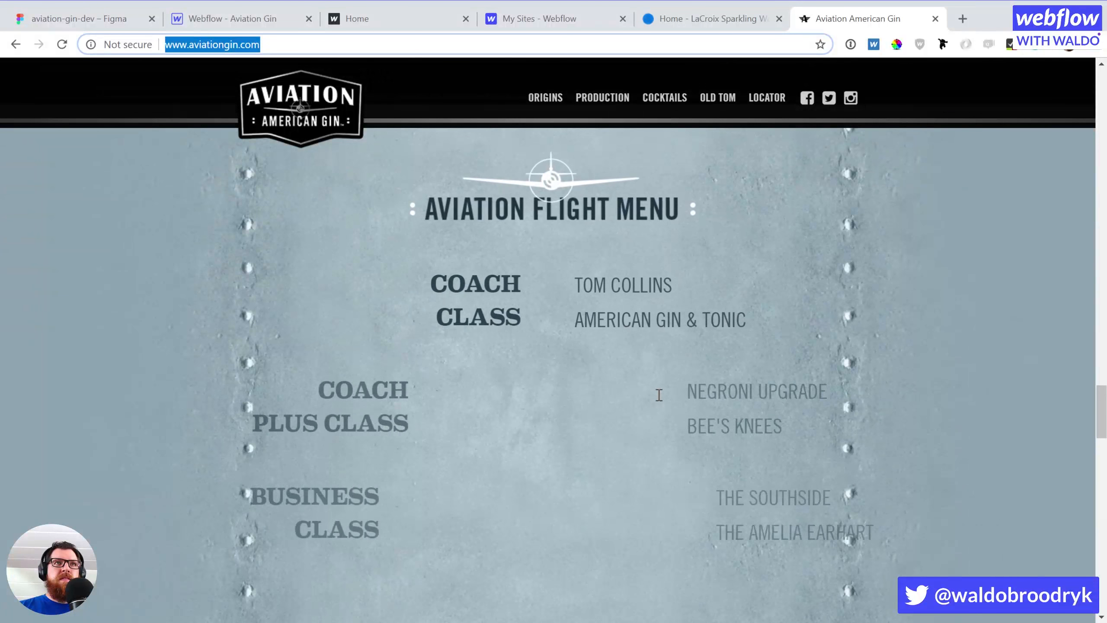
scroll(659, 395, down, 2)
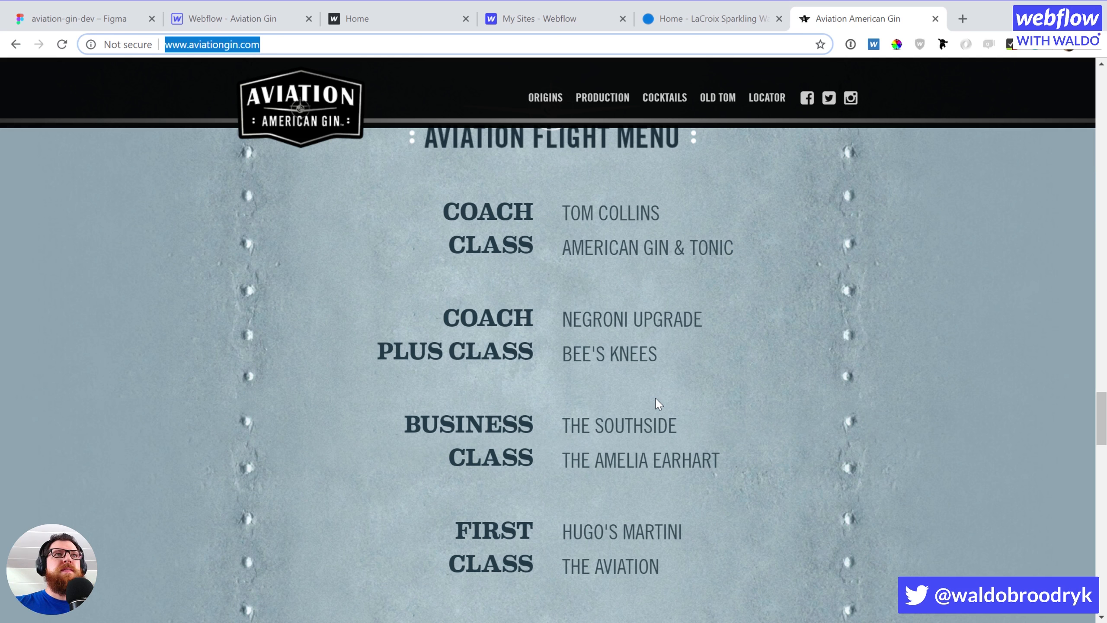
scroll(662, 391, down, 5)
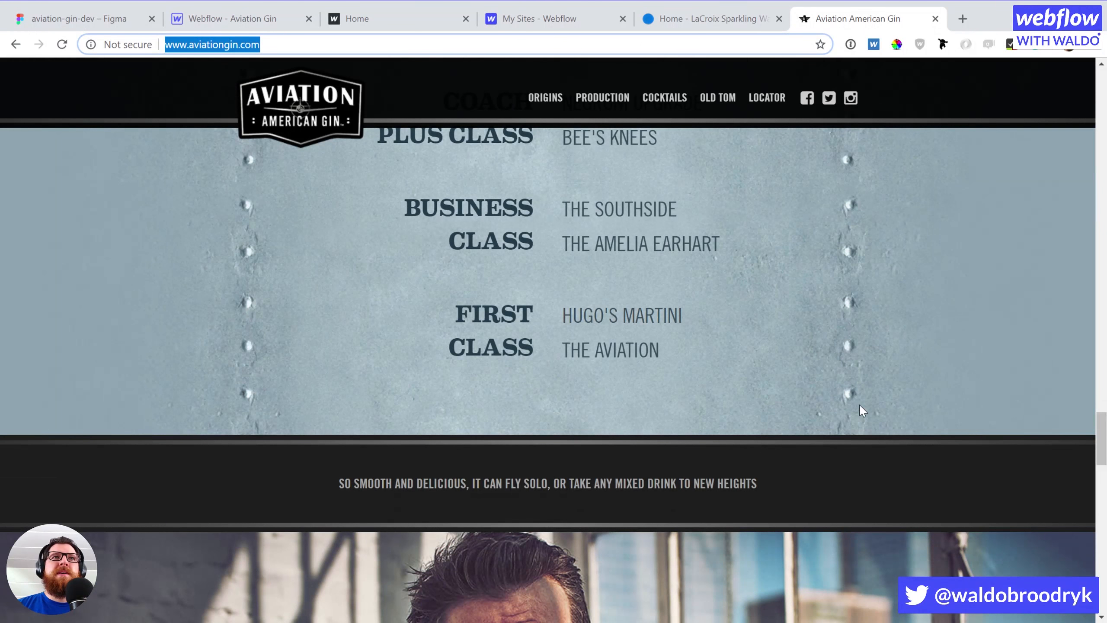
scroll(862, 411, down, 2)
scroll(862, 410, down, 2)
scroll(862, 410, down, 5)
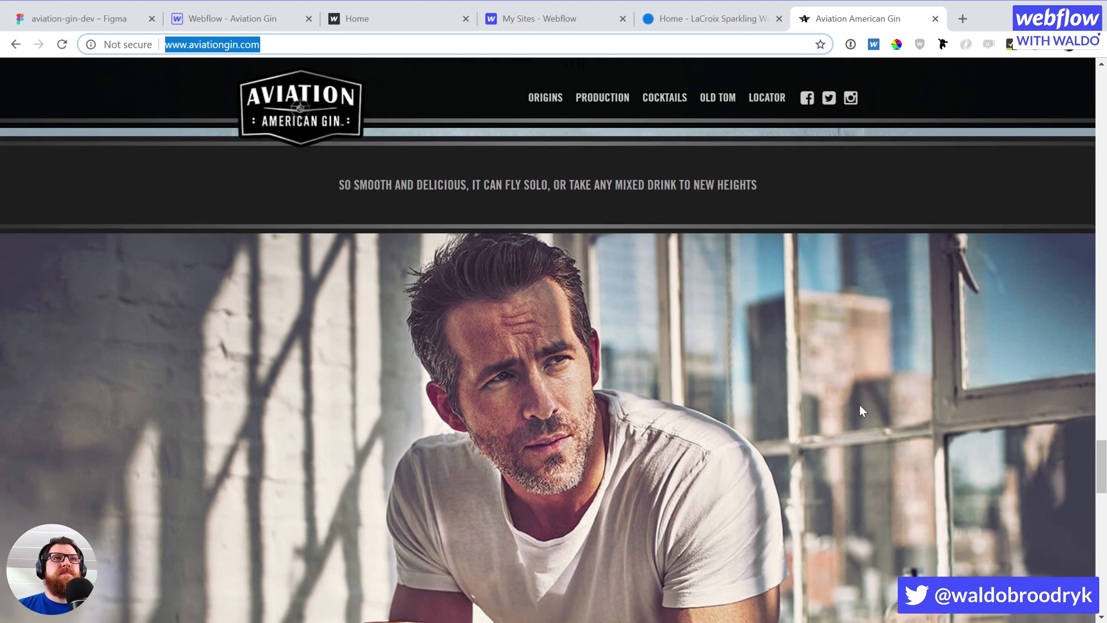
scroll(859, 407, down, 8)
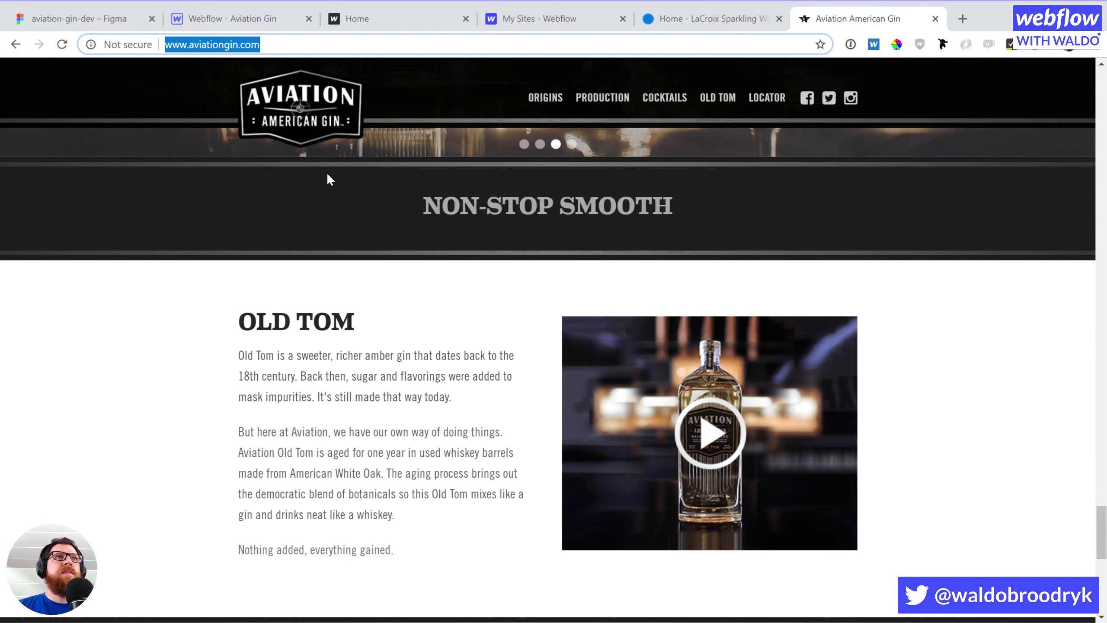
click(216, 4)
Select the whole Tom Collins drink row and bring up the element trigger types
scroll(621, 329, up, 6)
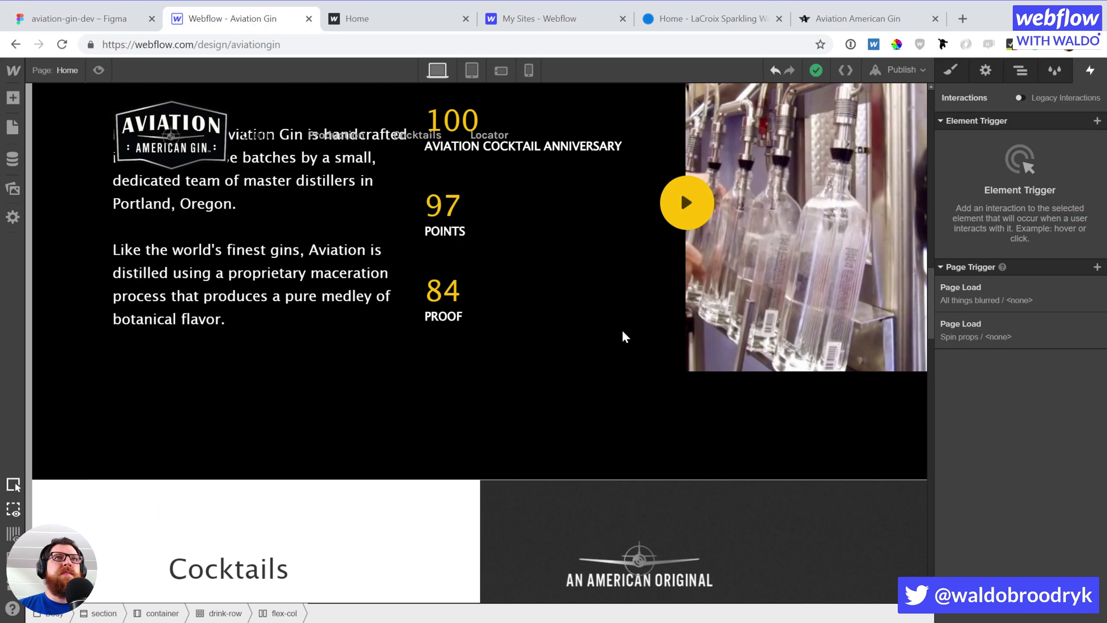
scroll(621, 329, down, 4)
scroll(627, 340, down, 8)
scroll(669, 363, up, 8)
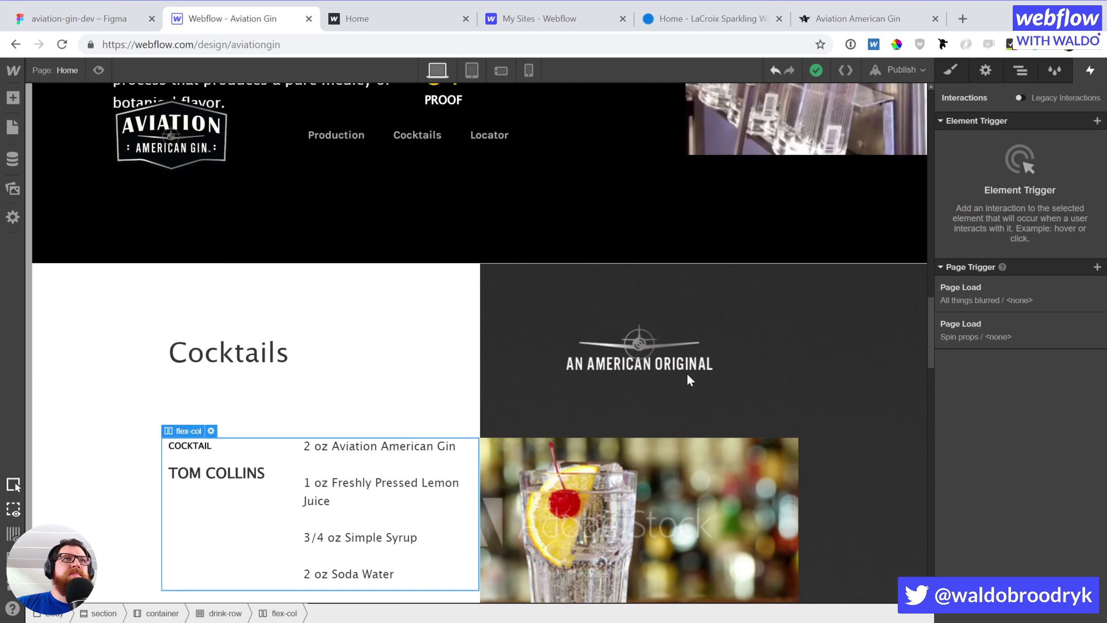
scroll(673, 382, down, 4)
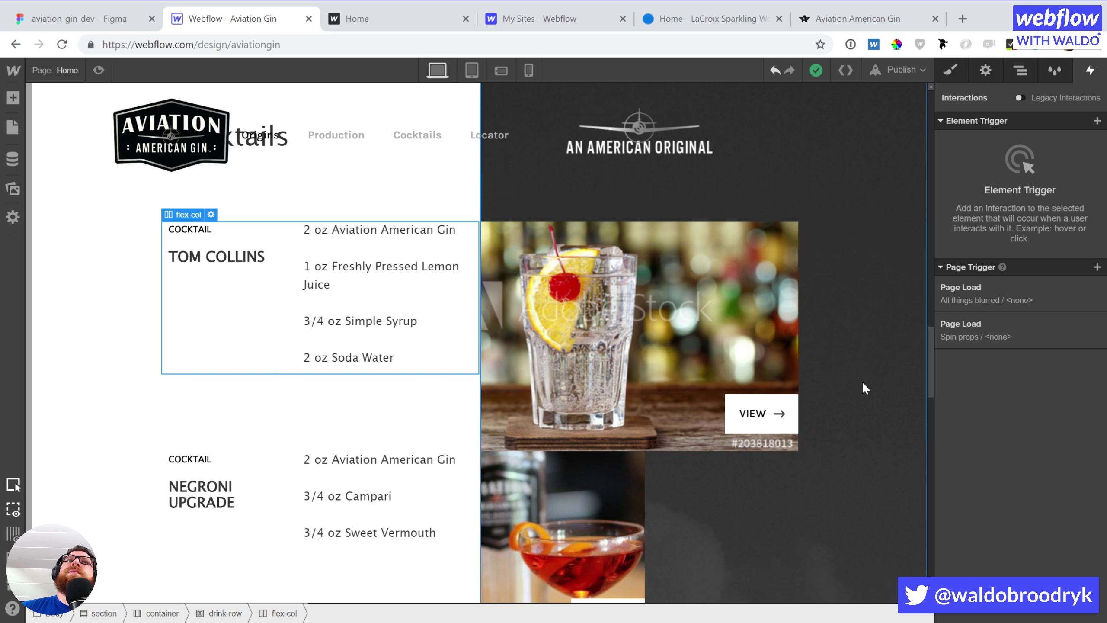
click(461, 399)
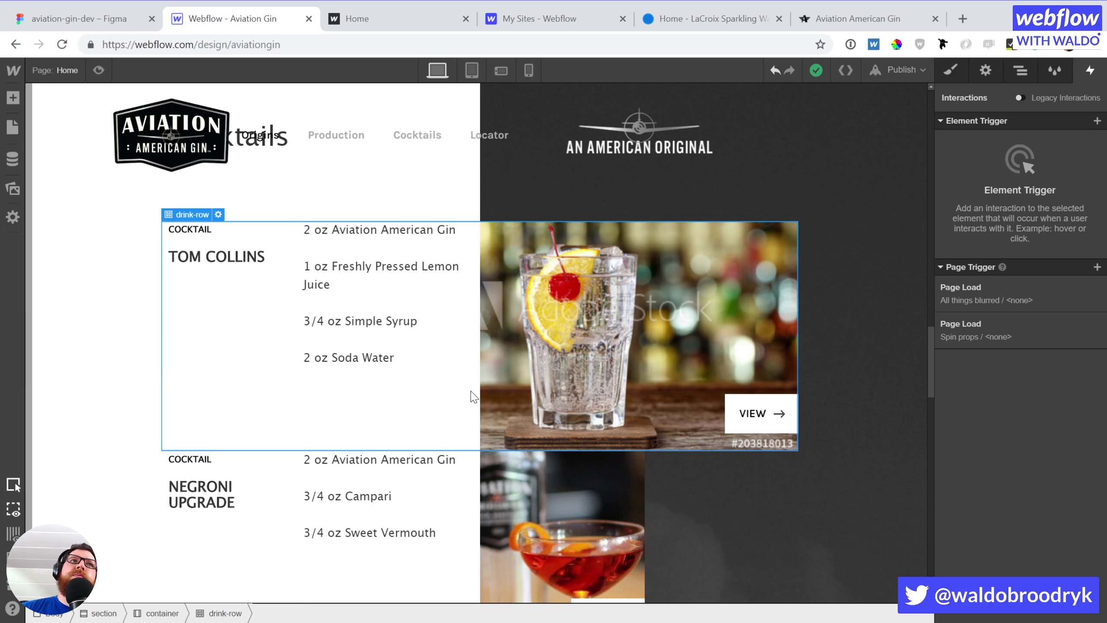
click(1097, 121)
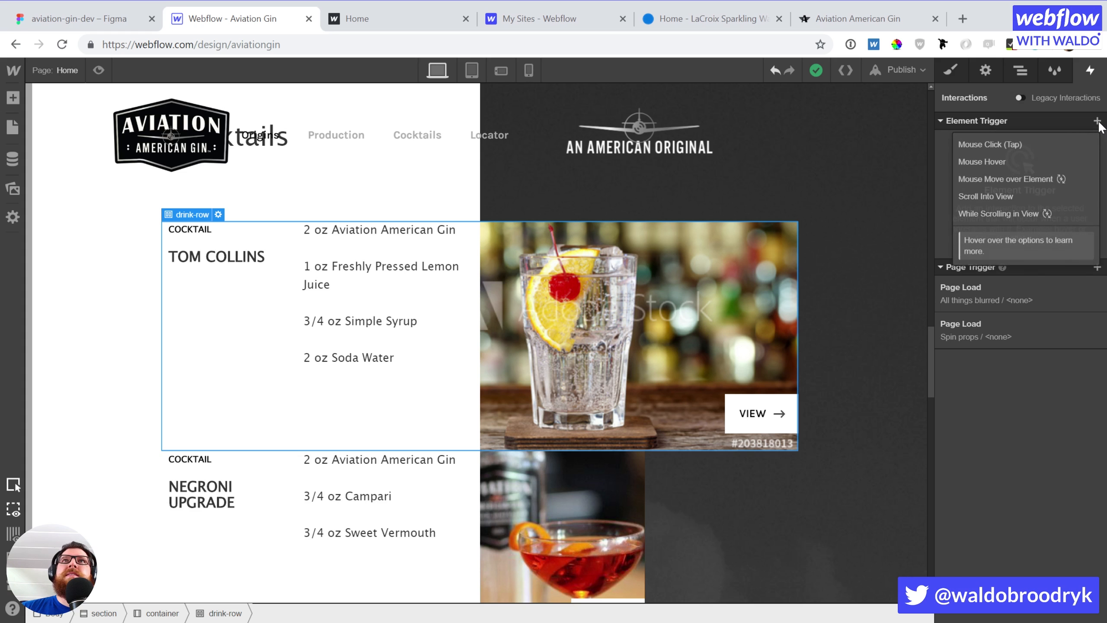
Add a While Scrolling in View trigger playing a new 'Drink Assimilation' scroll animation
click(1002, 214)
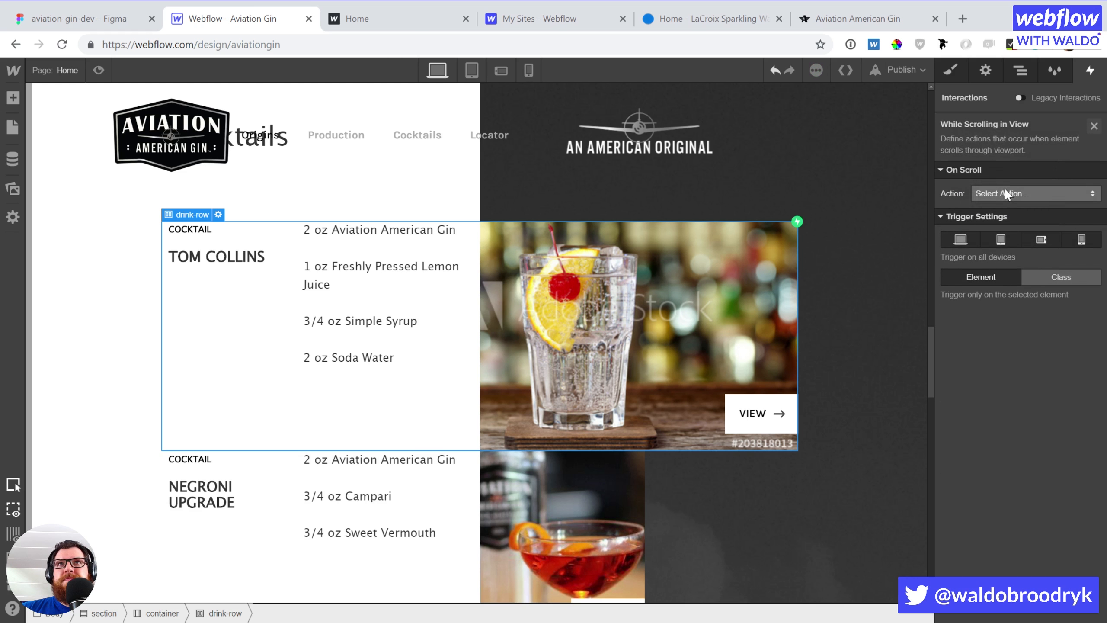
click(1002, 194)
click(1001, 224)
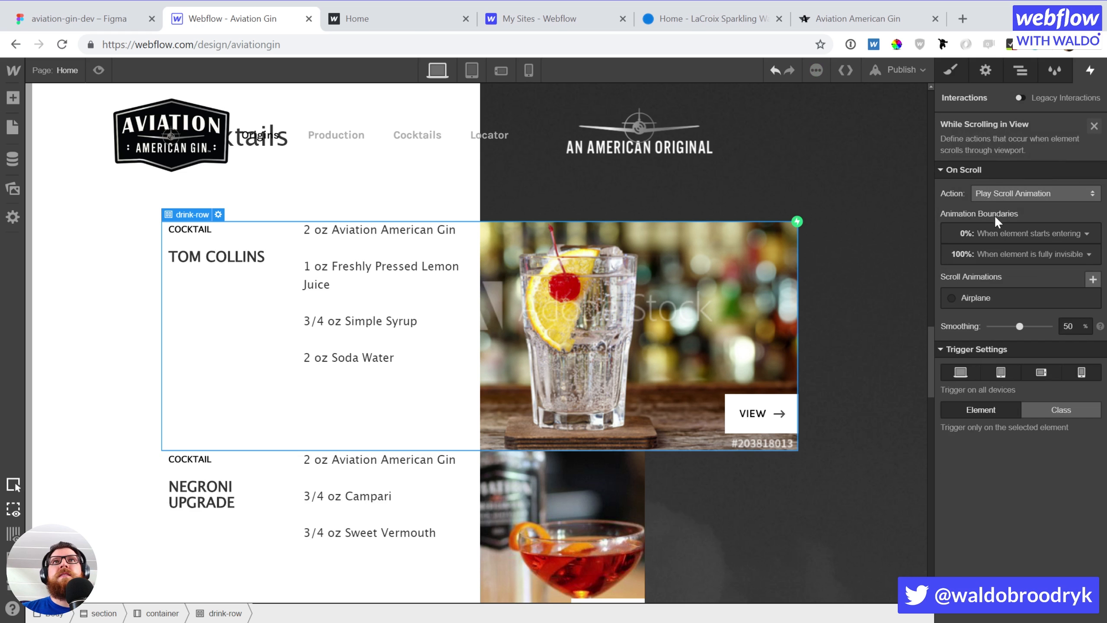
click(1092, 279)
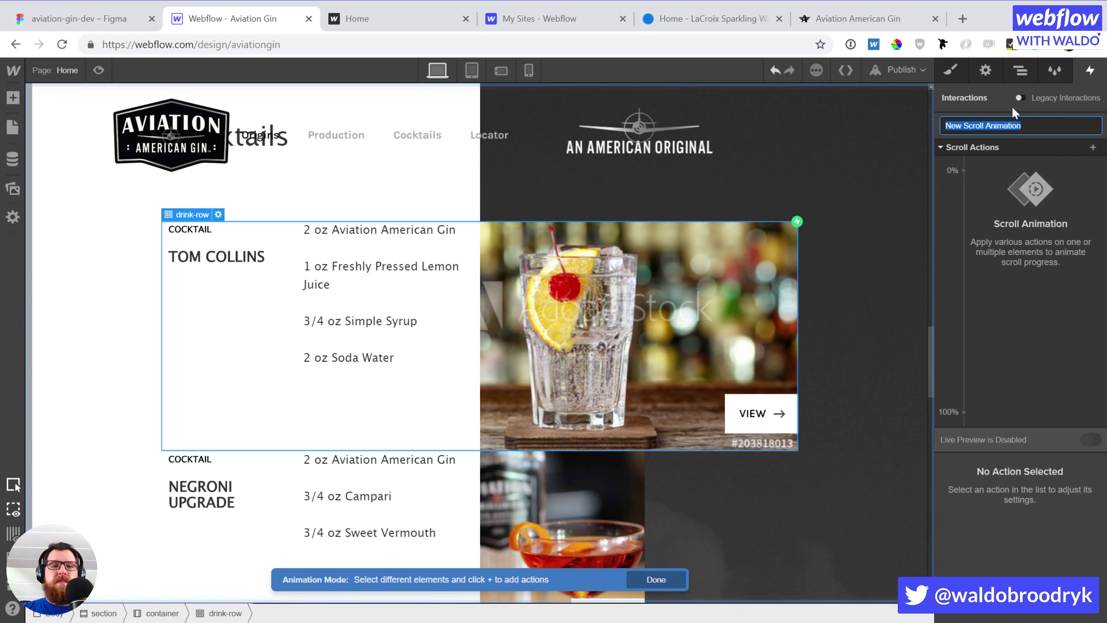
text(Drink Assi)
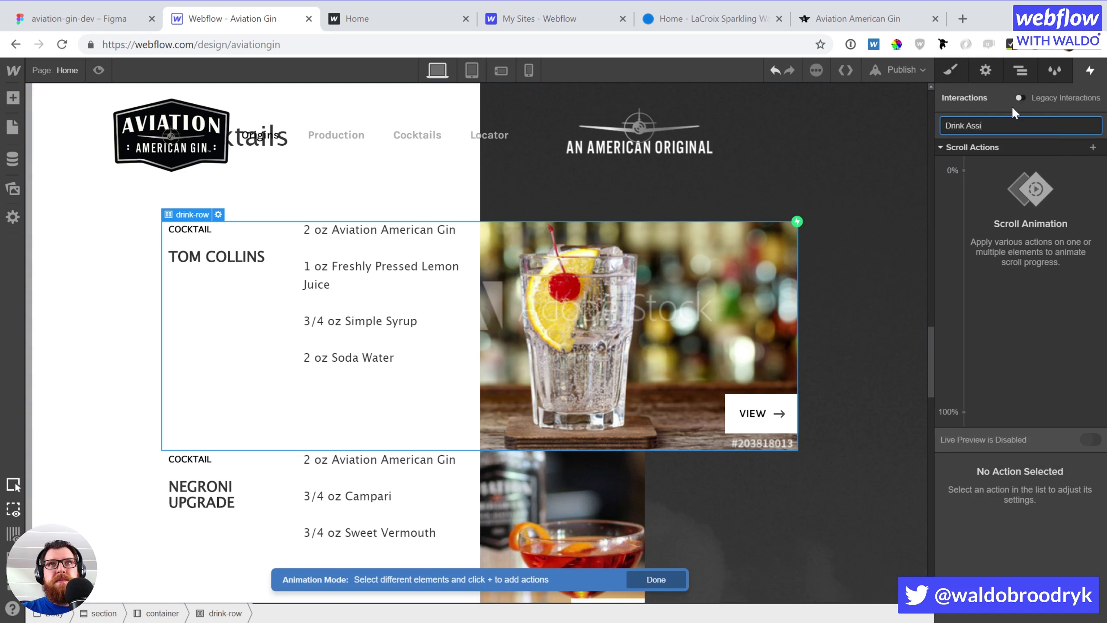
text(milation)
key(Return)
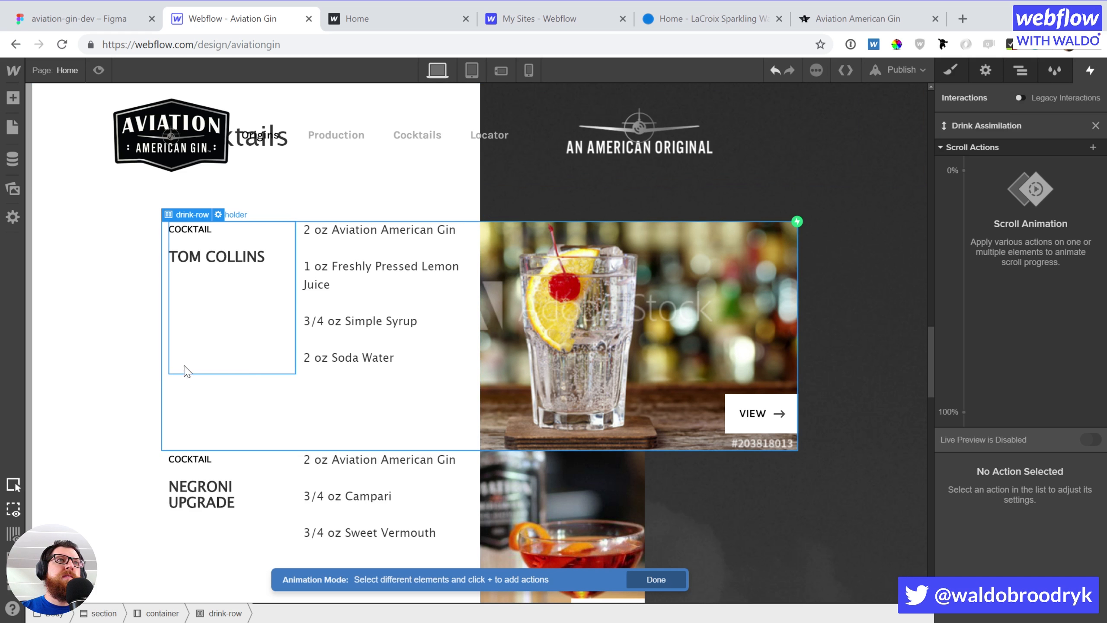
click(166, 371)
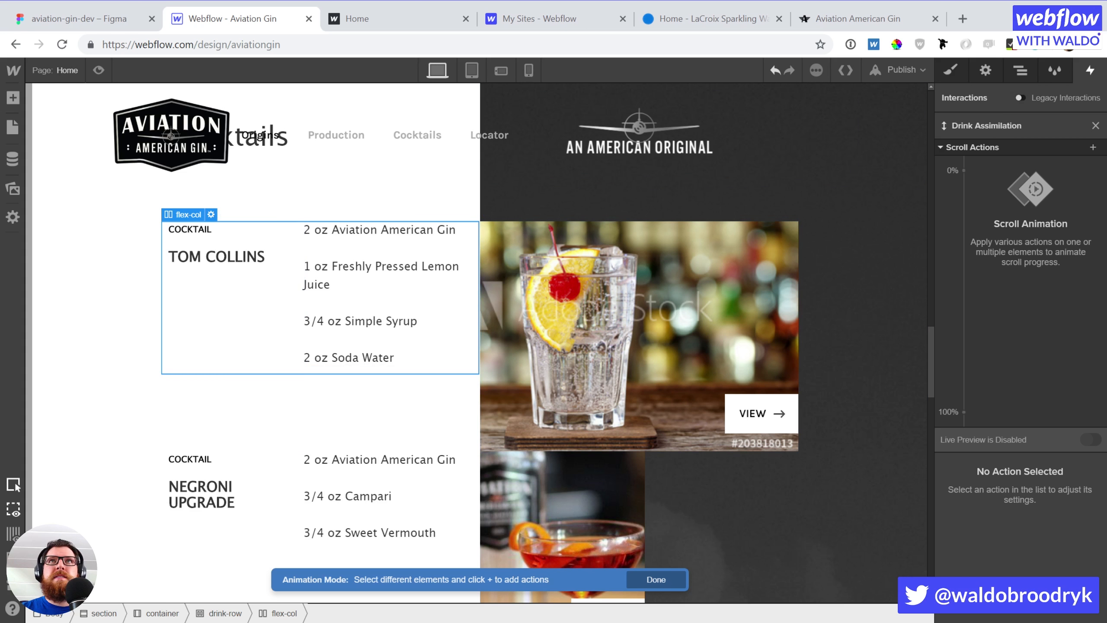
Add a Move action to flex-col starting at -100% X at 0%, ending at 50%
click(1092, 147)
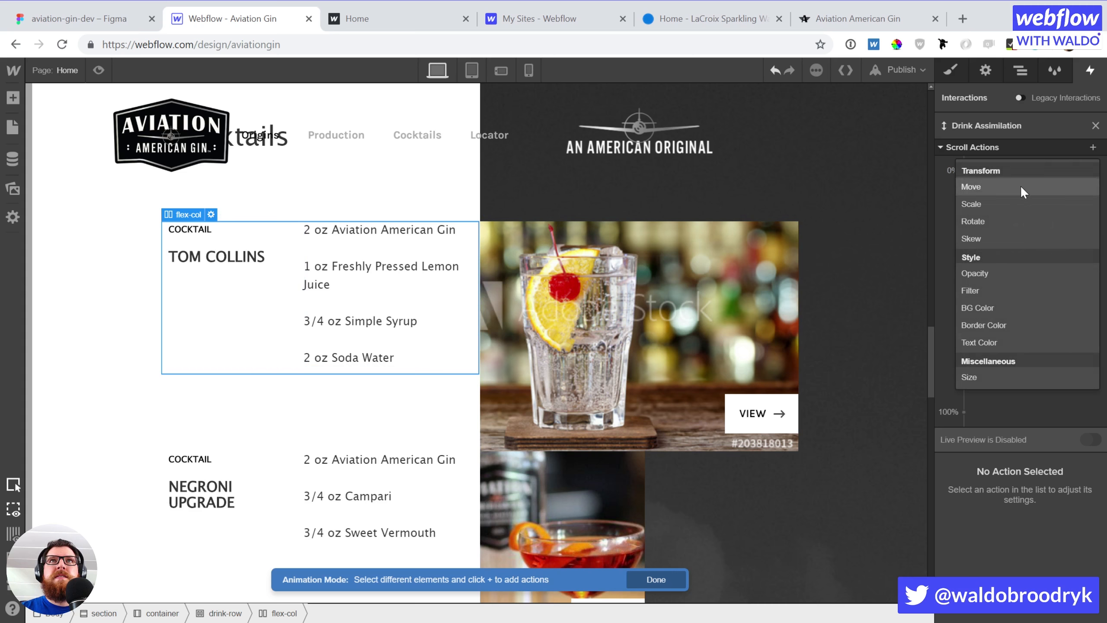
click(1020, 186)
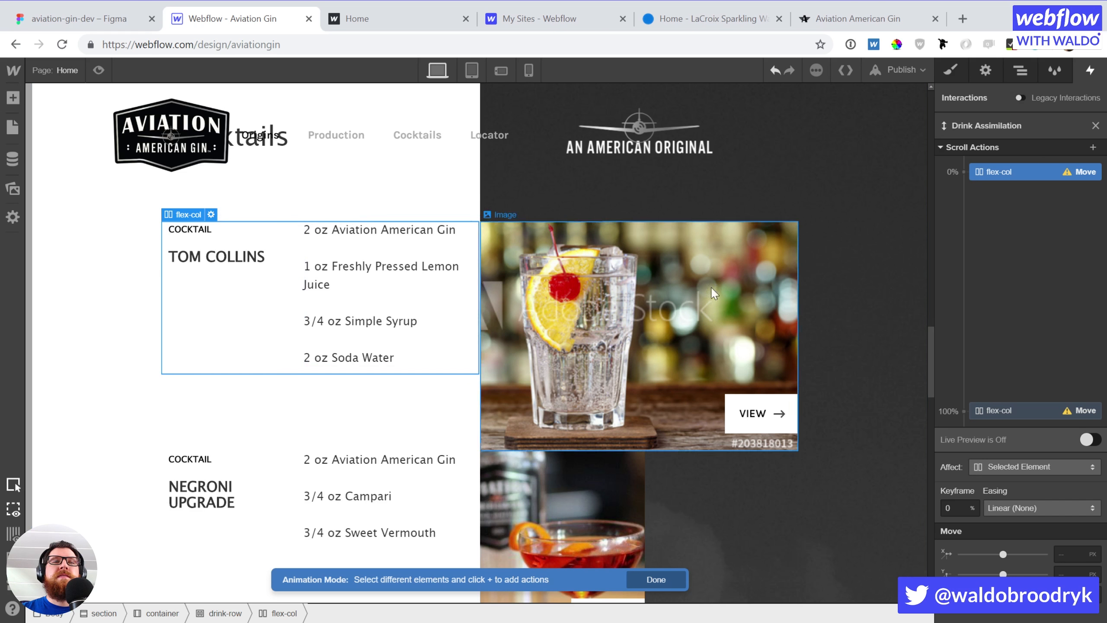
drag(1007, 408, 1020, 291)
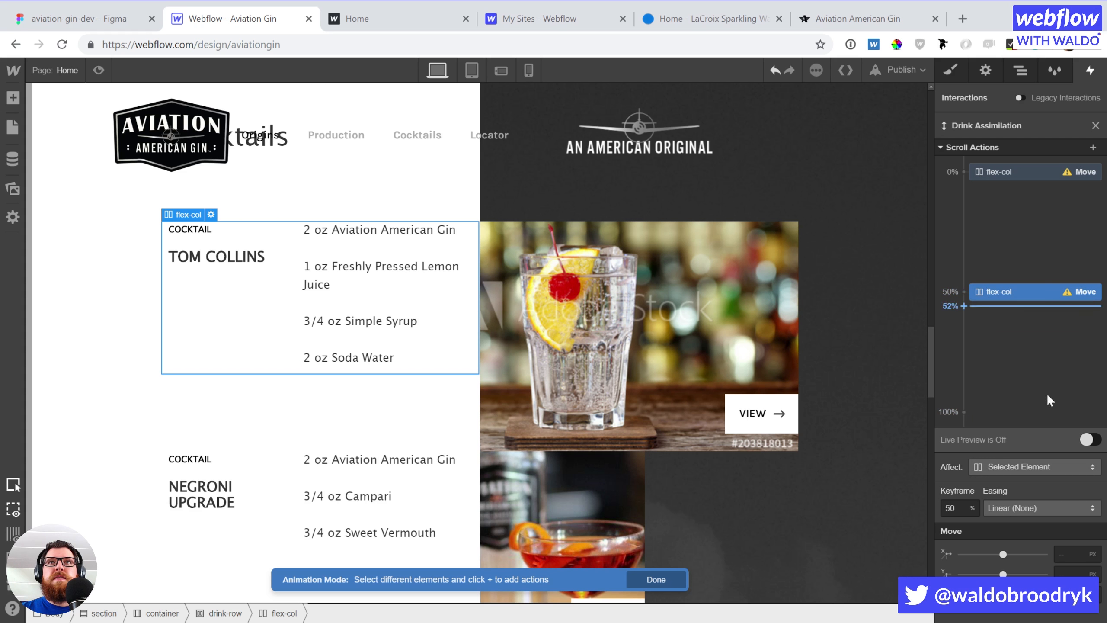
click(1070, 552)
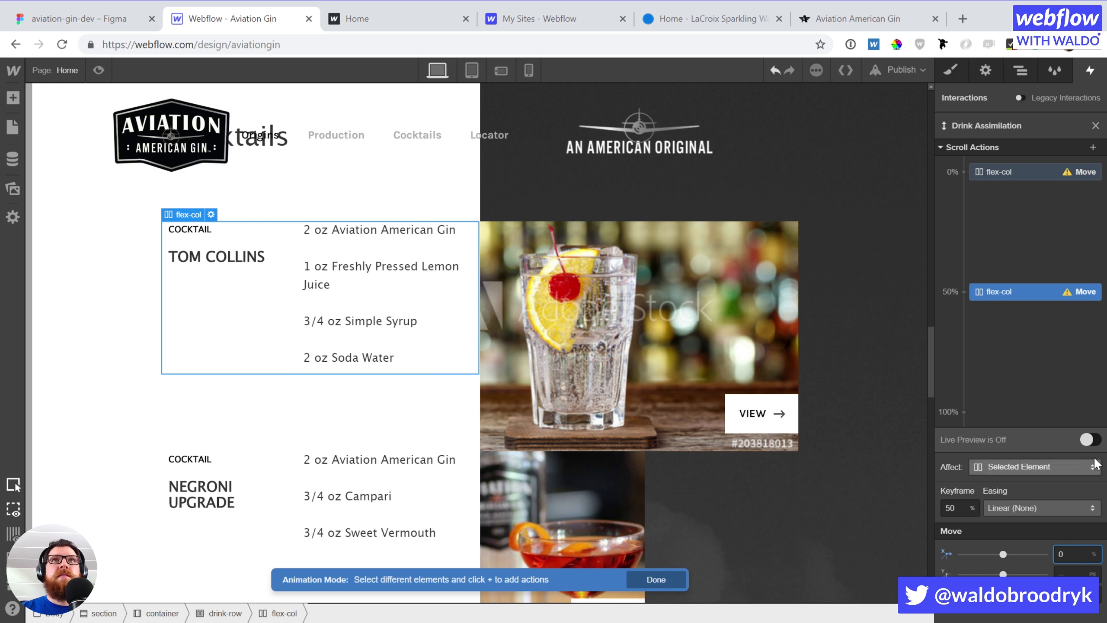
click(1036, 175)
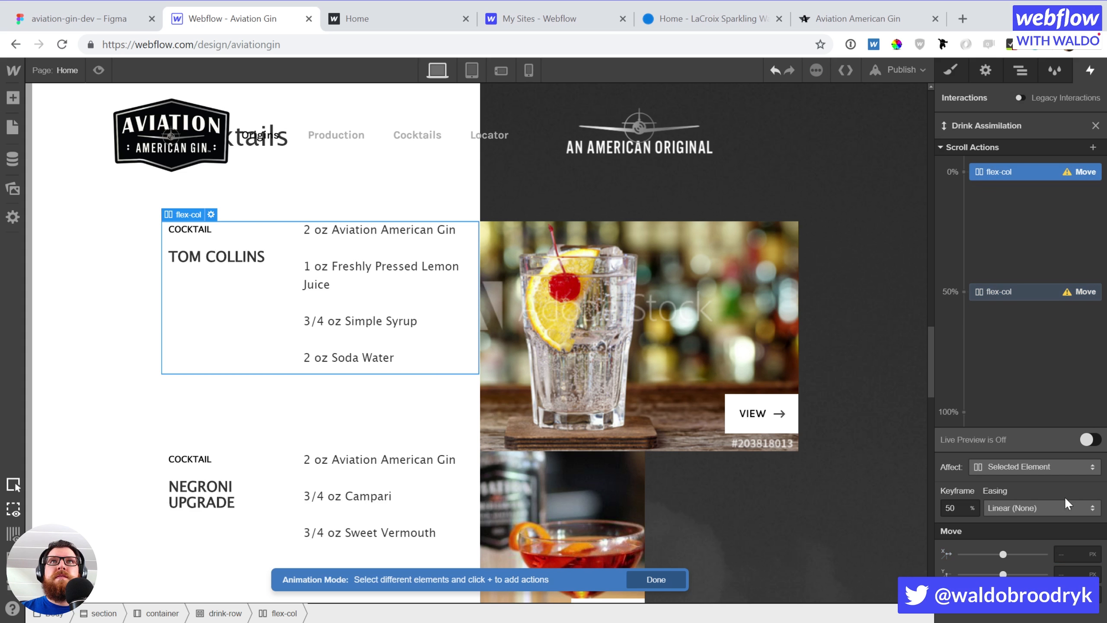
click(1070, 555)
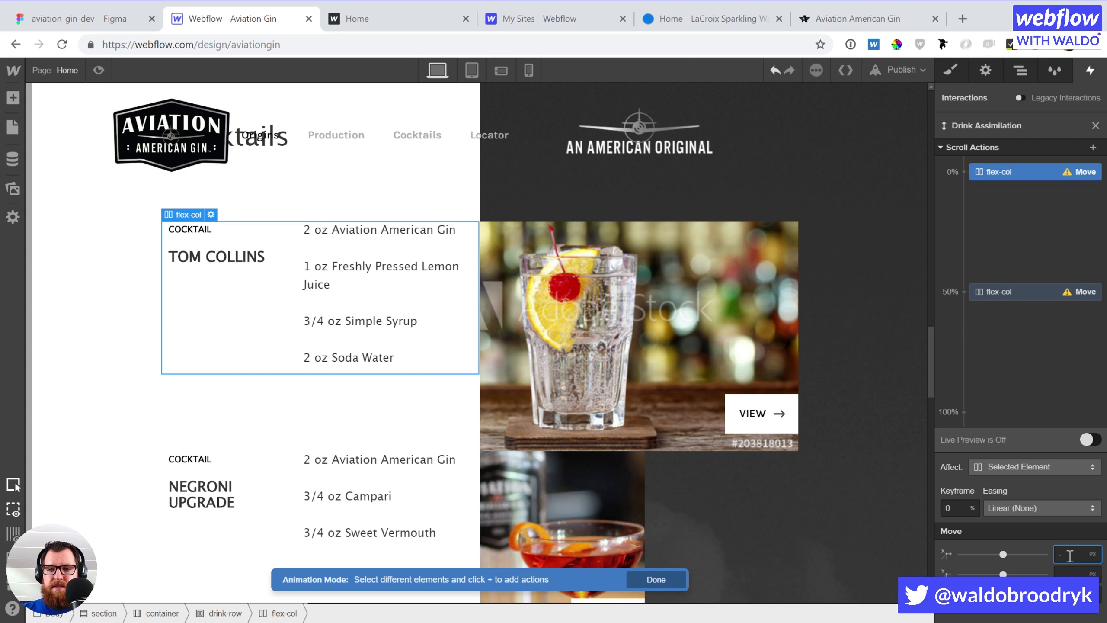
text(-100%)
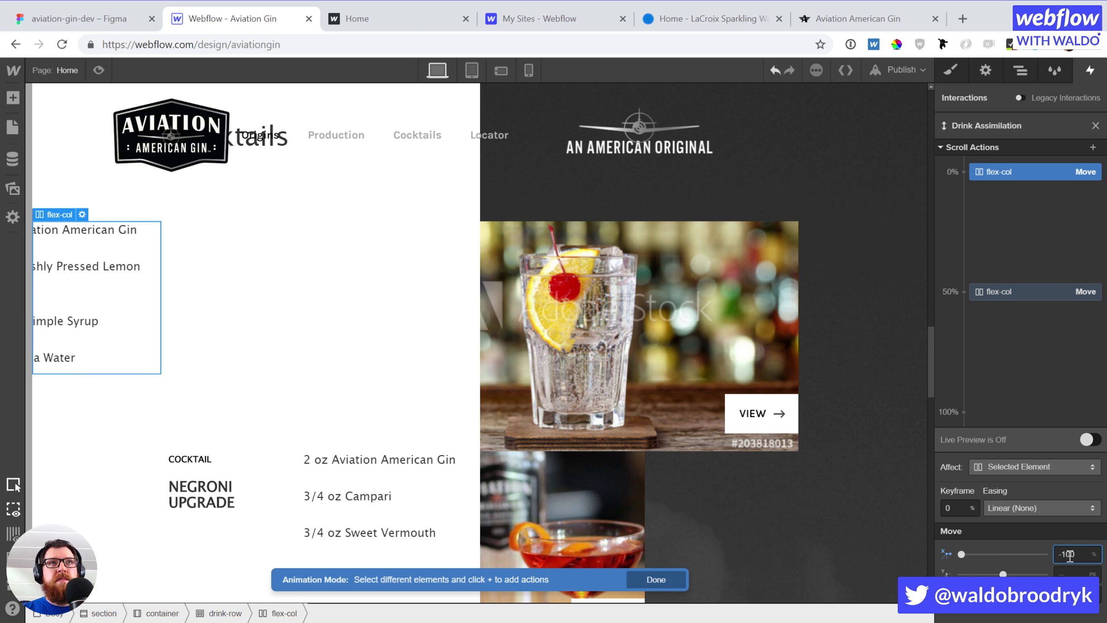
Fade the column from opacity 0 at 0% to an opacity keyframe at 50%, previewing live
click(1091, 148)
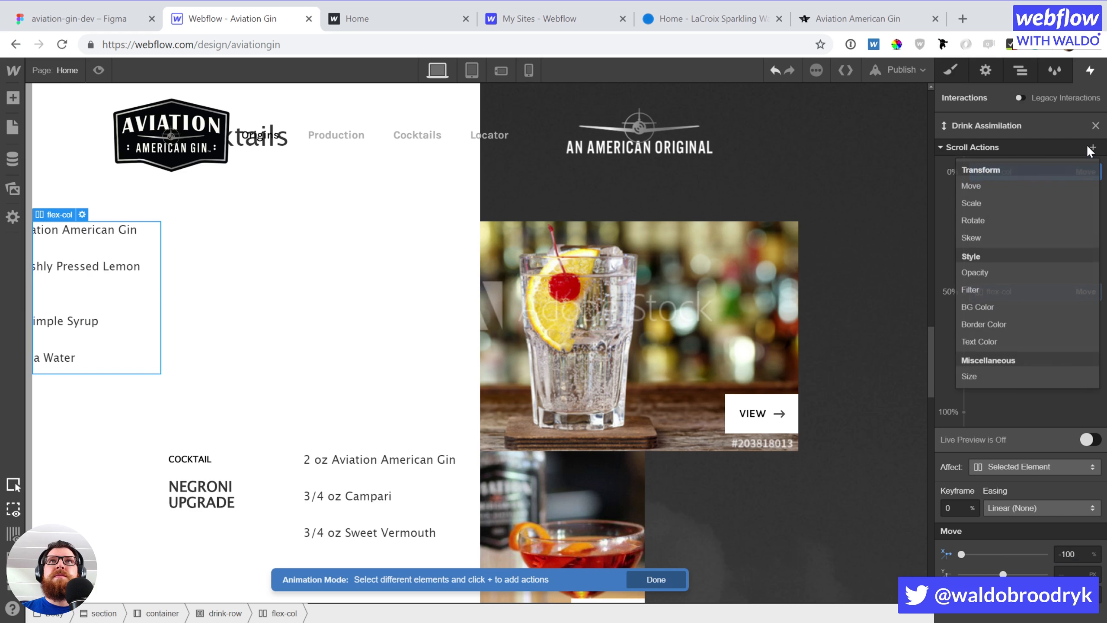
click(985, 271)
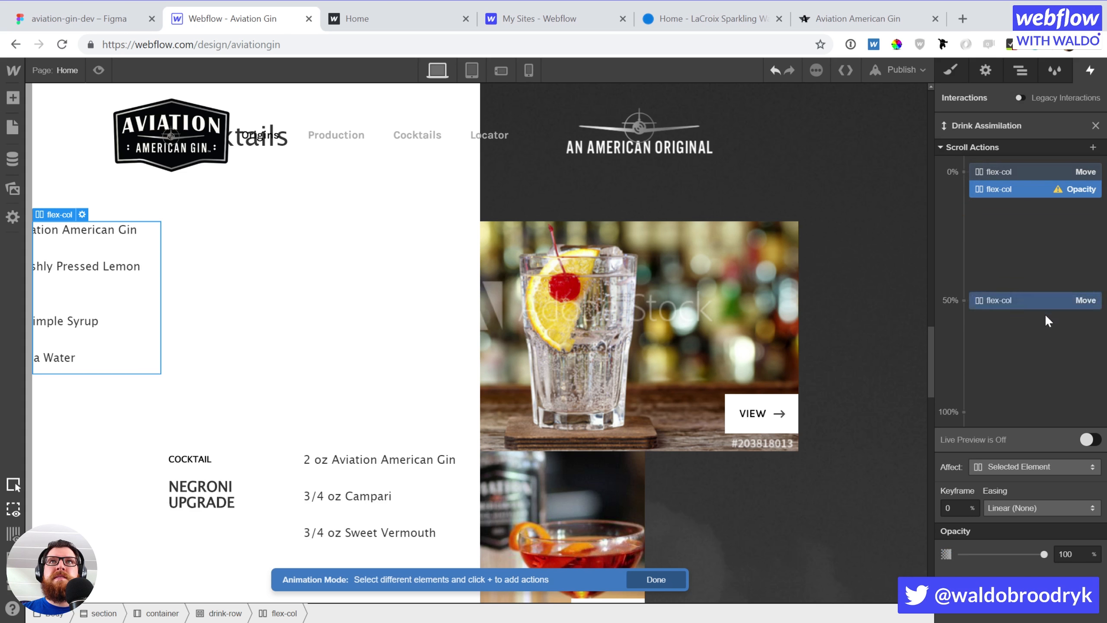
double_click(1078, 562)
text(0)
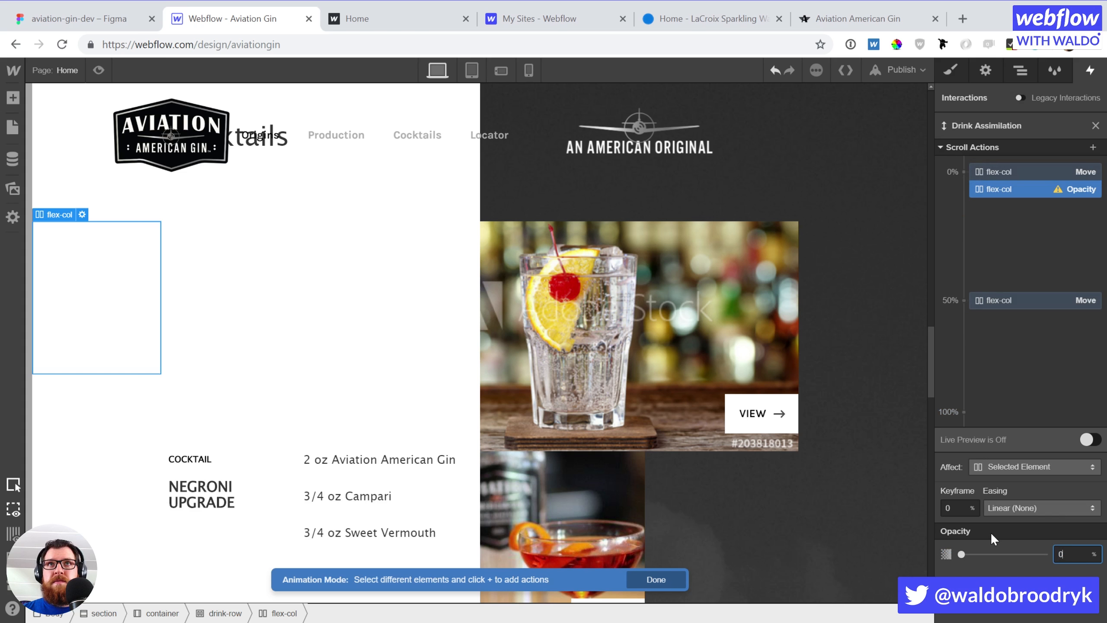
click(1035, 312)
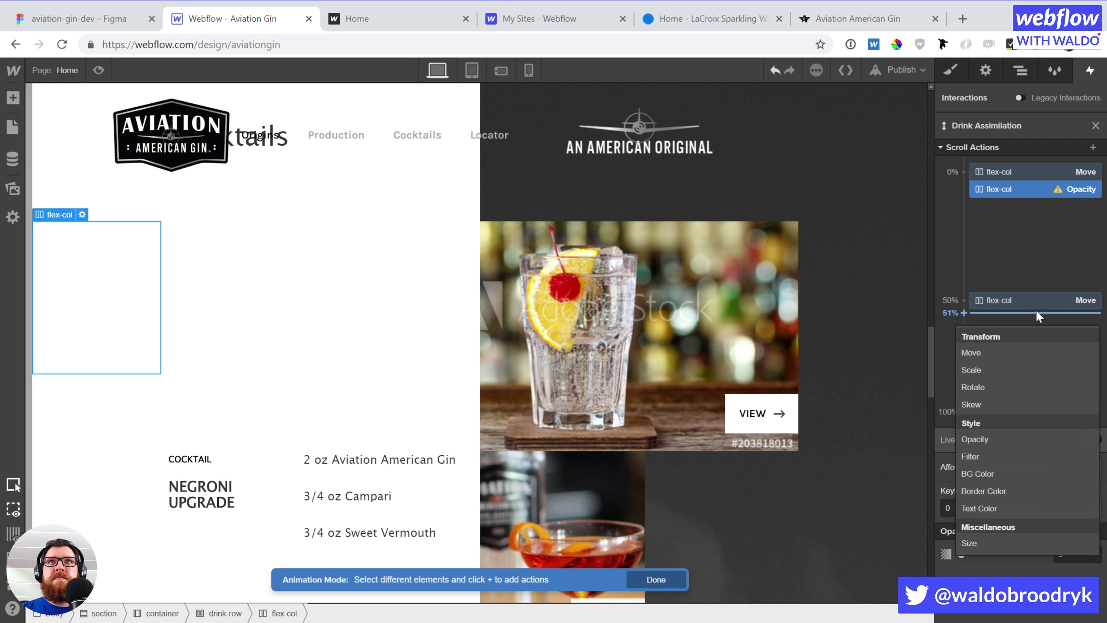
click(1001, 438)
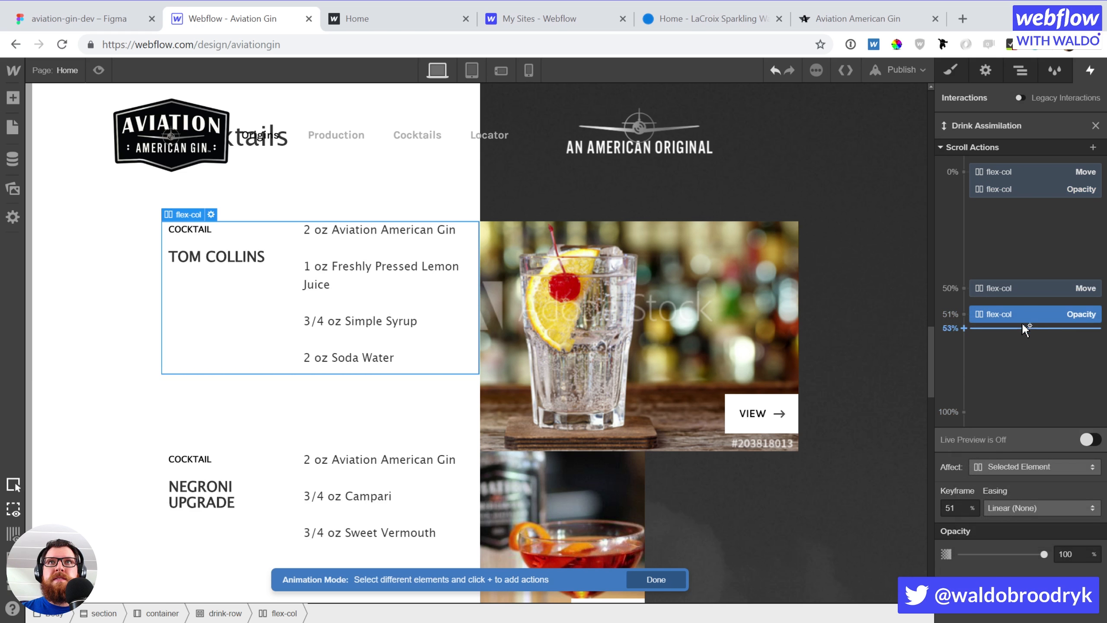
drag(1022, 313, 1027, 289)
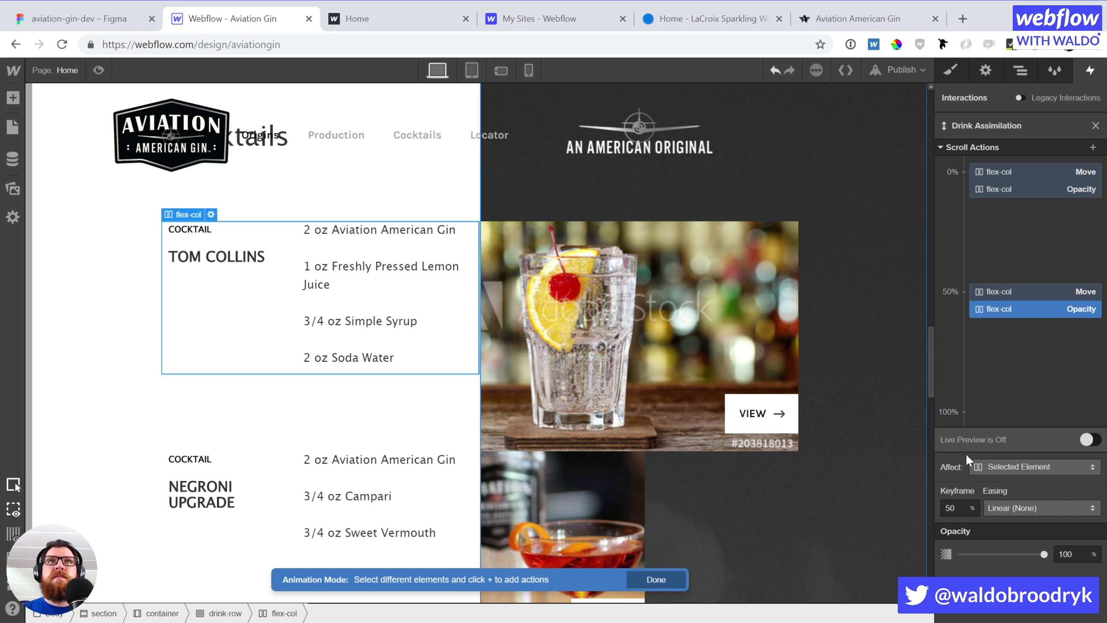
click(1087, 440)
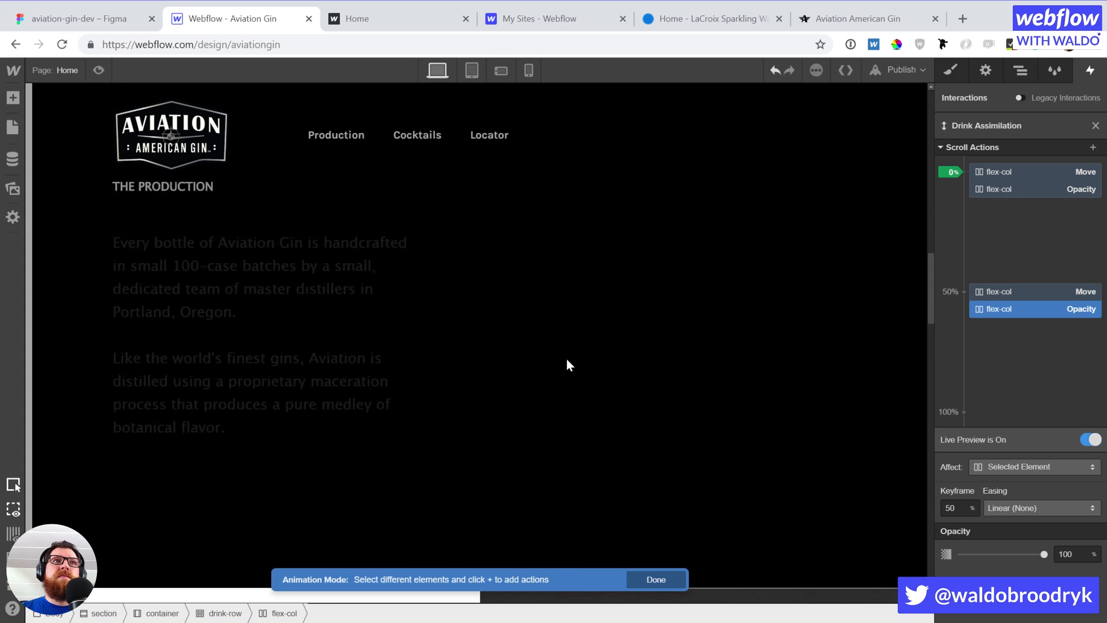
scroll(565, 358, down, 4)
scroll(565, 358, up, 6)
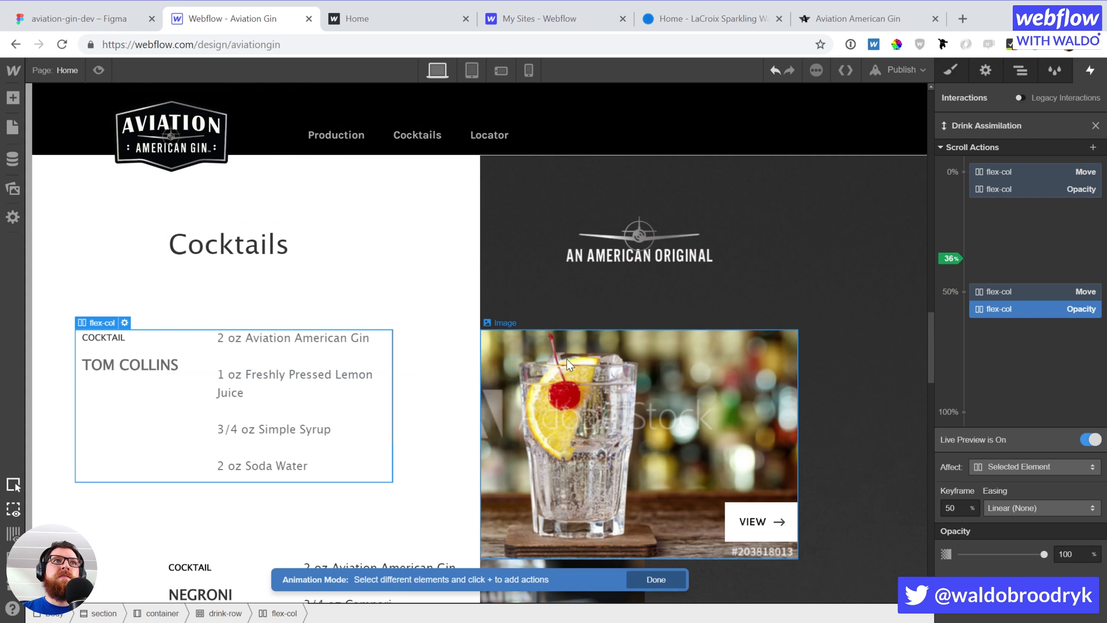
scroll(566, 362, down, 3)
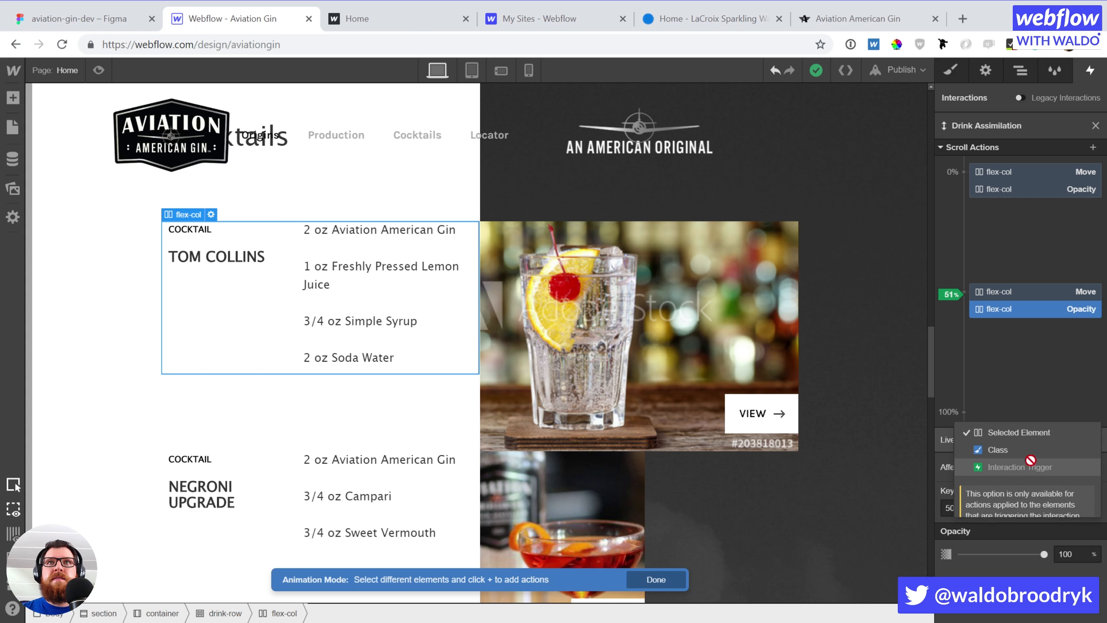
Target the flex-col class, limited to only children with this class
click(1027, 453)
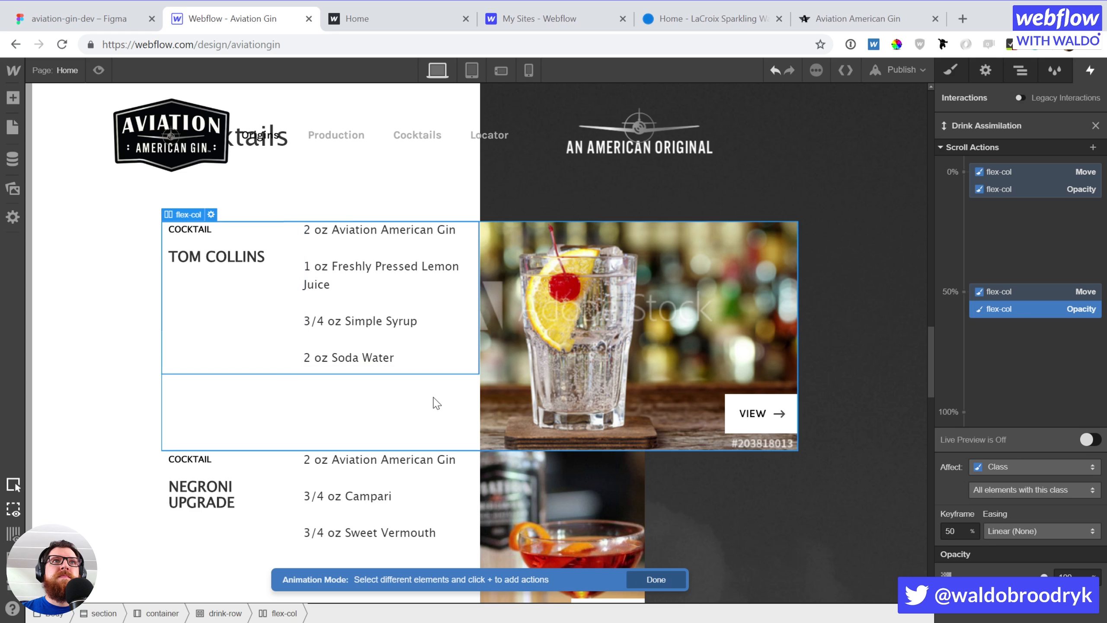
click(1014, 490)
click(1006, 468)
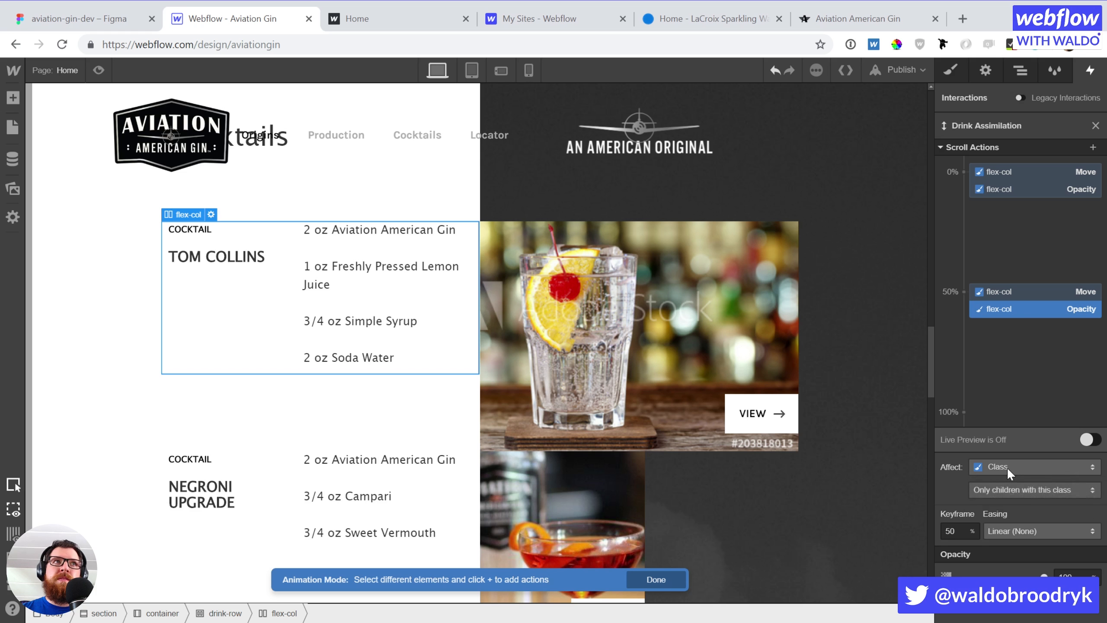
click(380, 407)
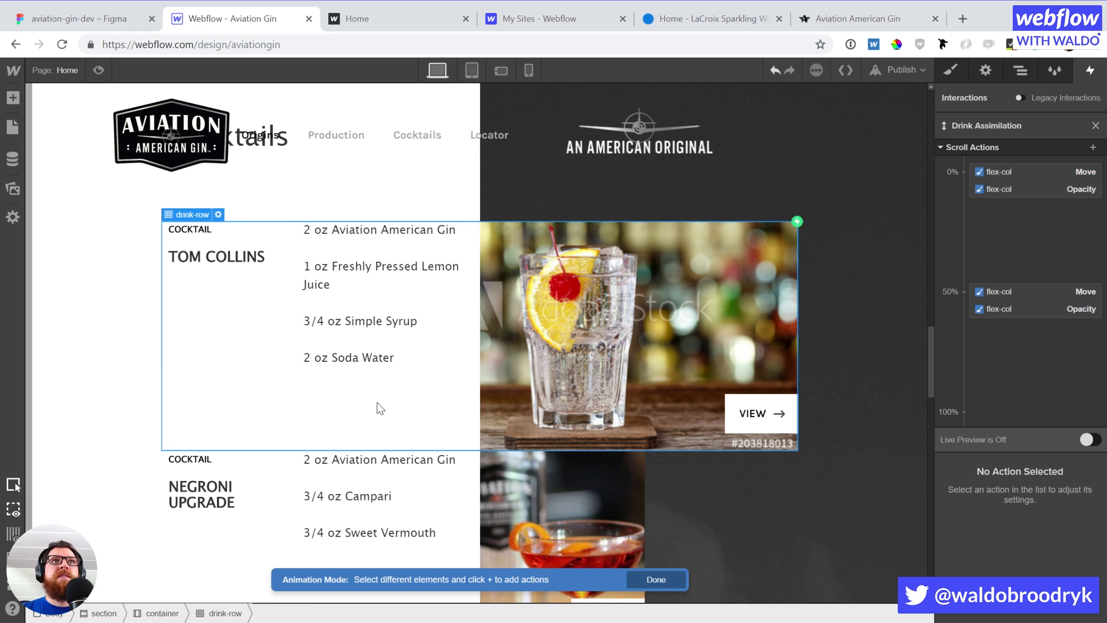
Select the drink-link and add a Move action starting at 100% X
click(602, 342)
key(Up)
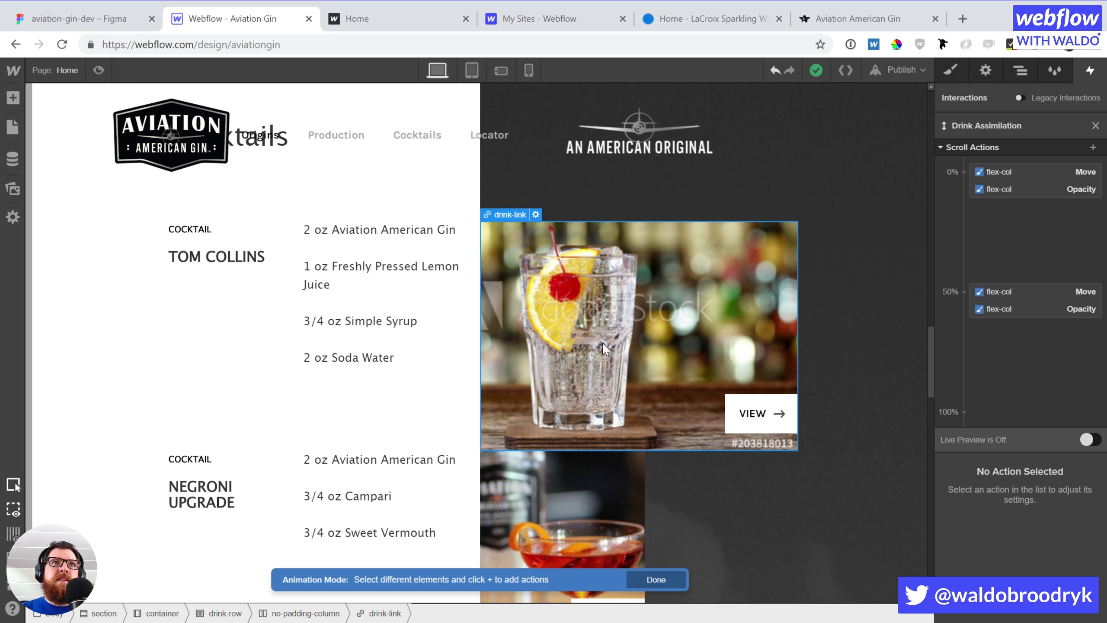
click(1093, 147)
click(1007, 182)
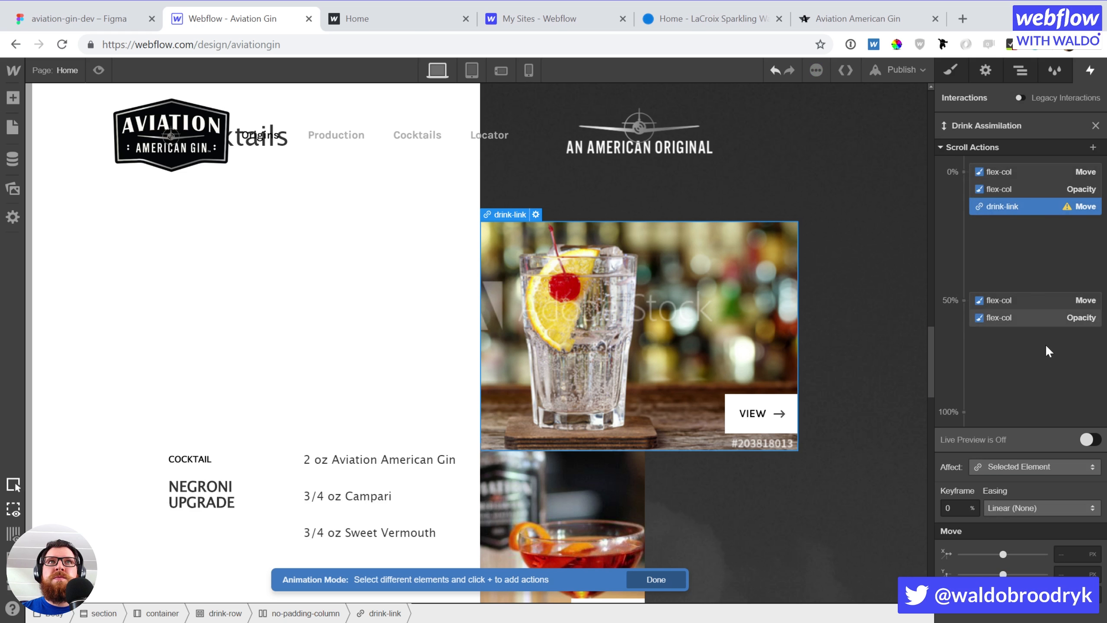
click(1065, 555)
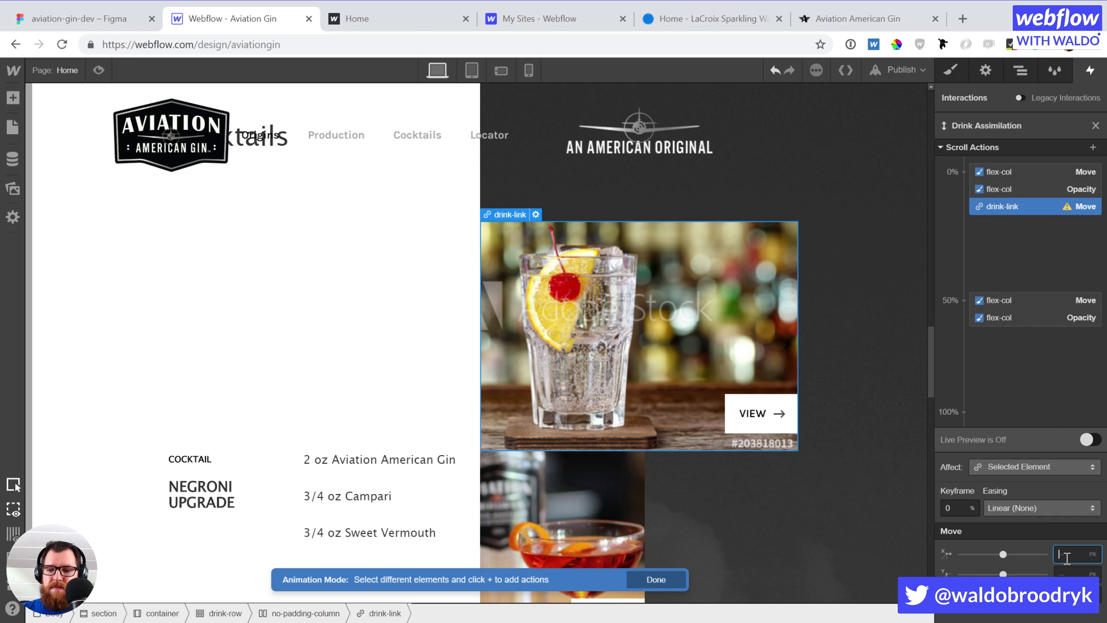
text(100%)
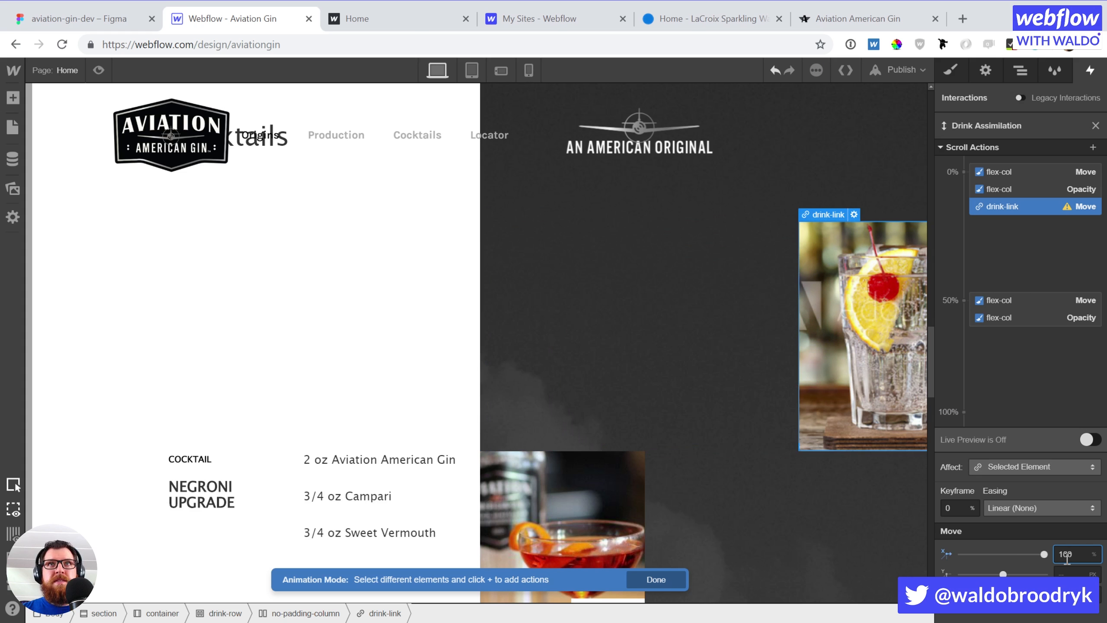
Add an opacity 0 action for drink-link at the 0% keyframe
click(1037, 219)
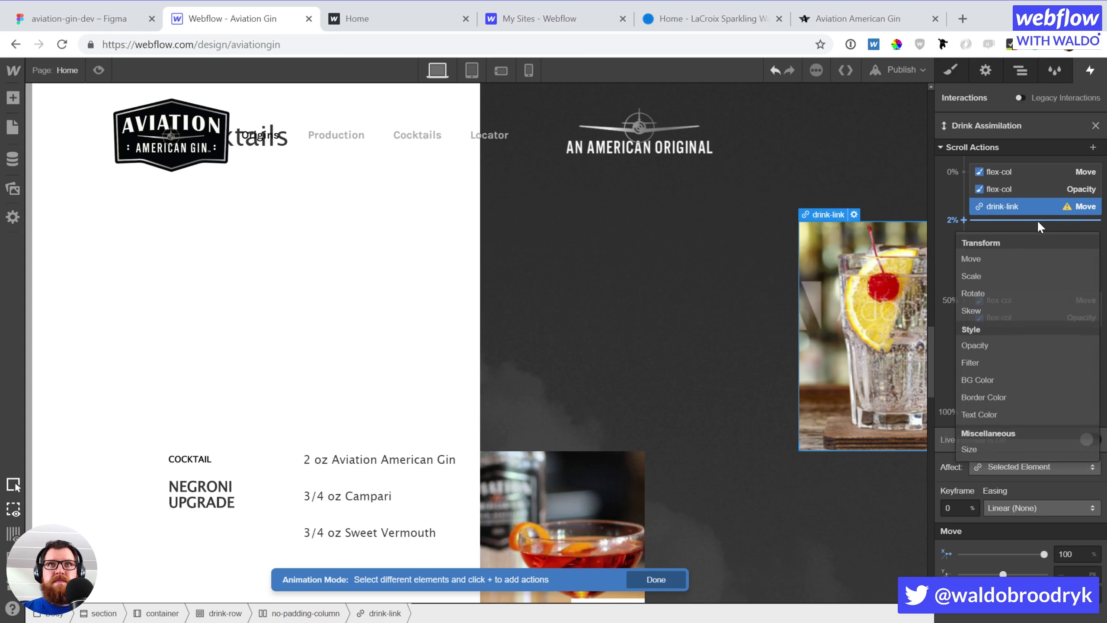
click(984, 346)
drag(1015, 232, 1024, 209)
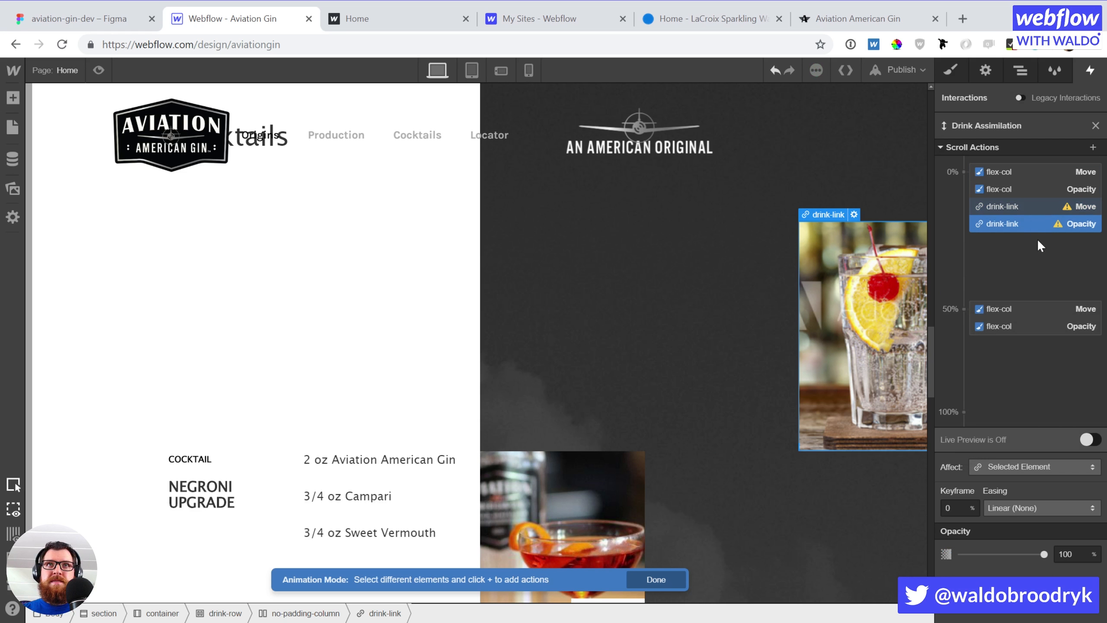
double_click(1082, 555)
text(0)
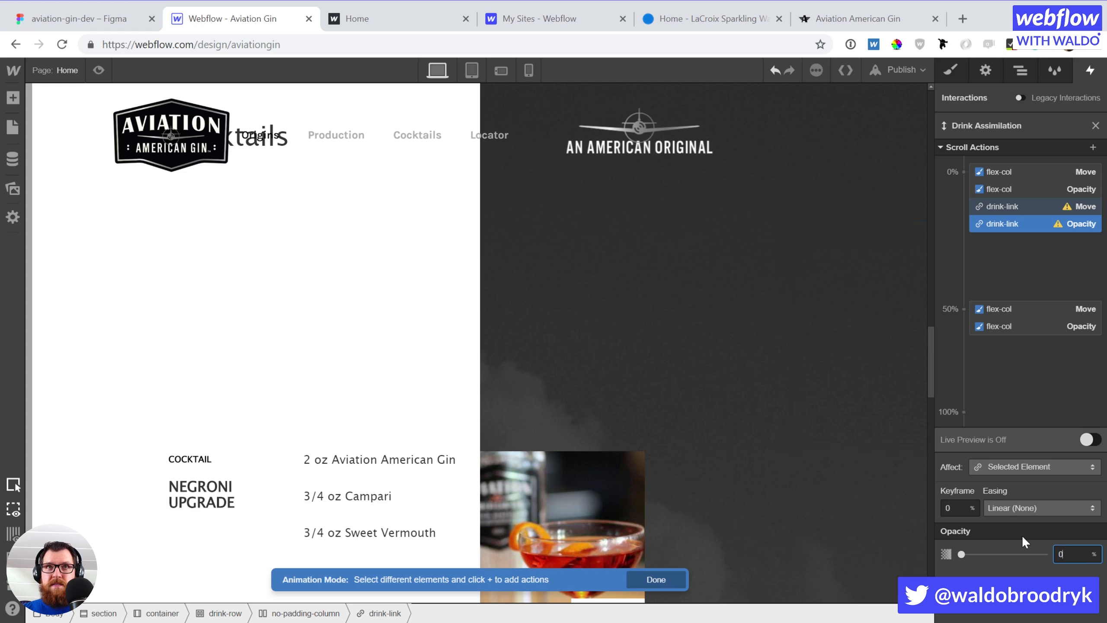
At the 50% keyframe, add drink-link Move to 0% and an Opacity action
click(1027, 339)
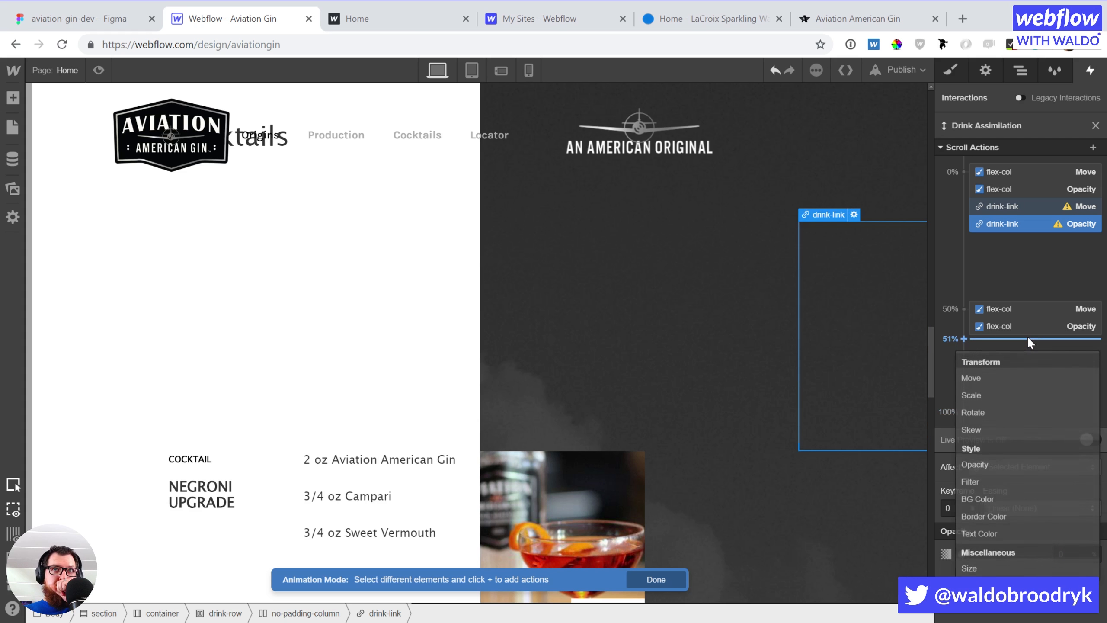
click(1015, 378)
drag(1015, 338, 1015, 315)
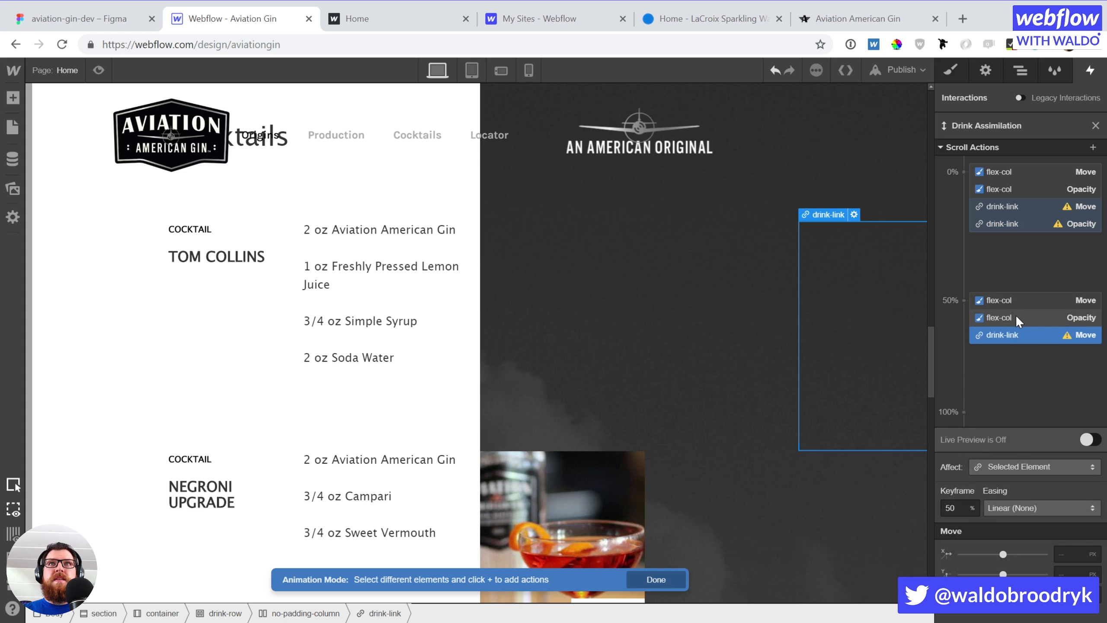
click(1071, 555)
text(0)
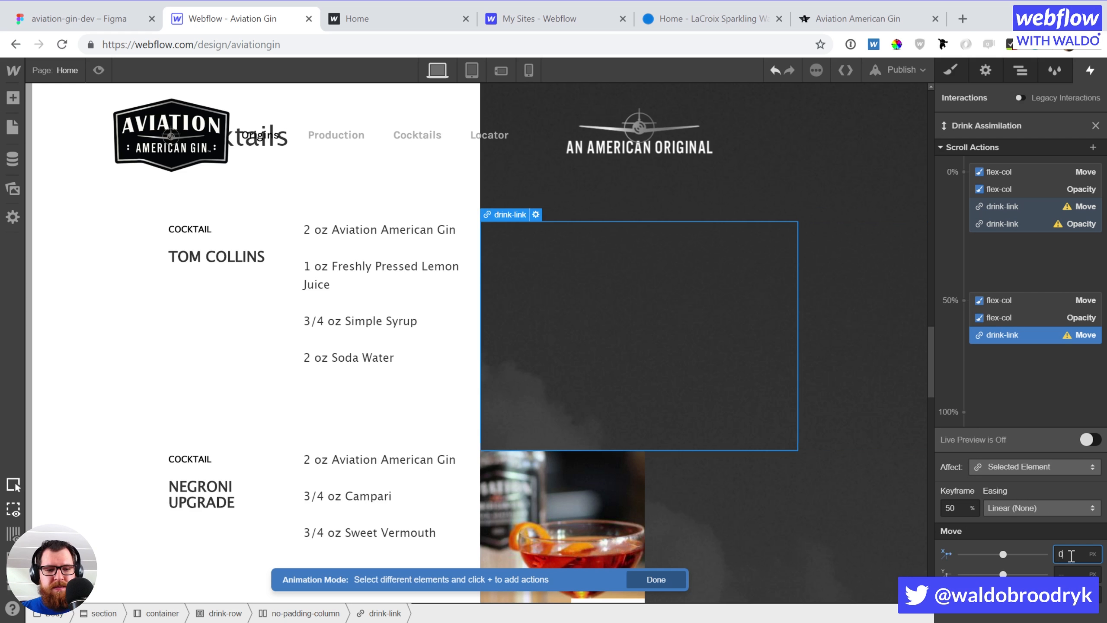
text(%)
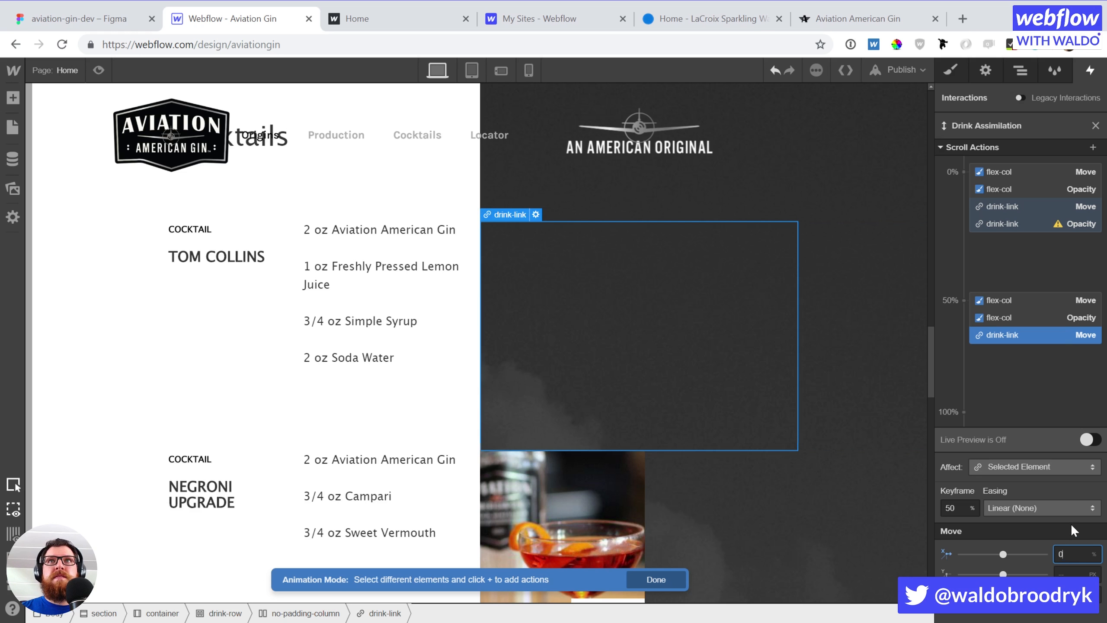
click(1005, 345)
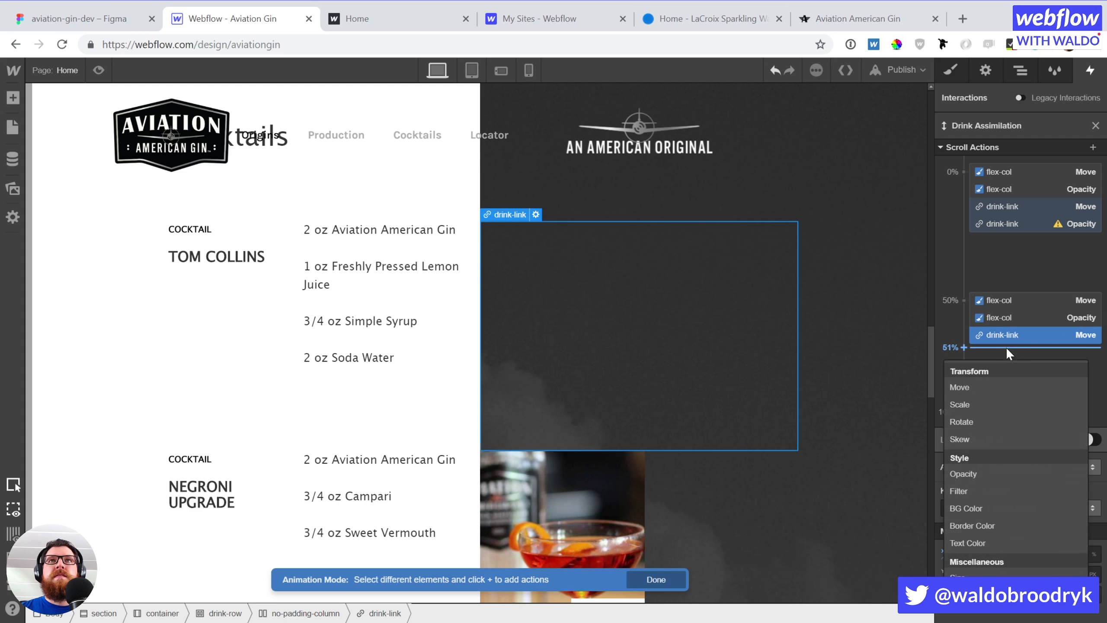
click(989, 474)
drag(1019, 353, 1022, 324)
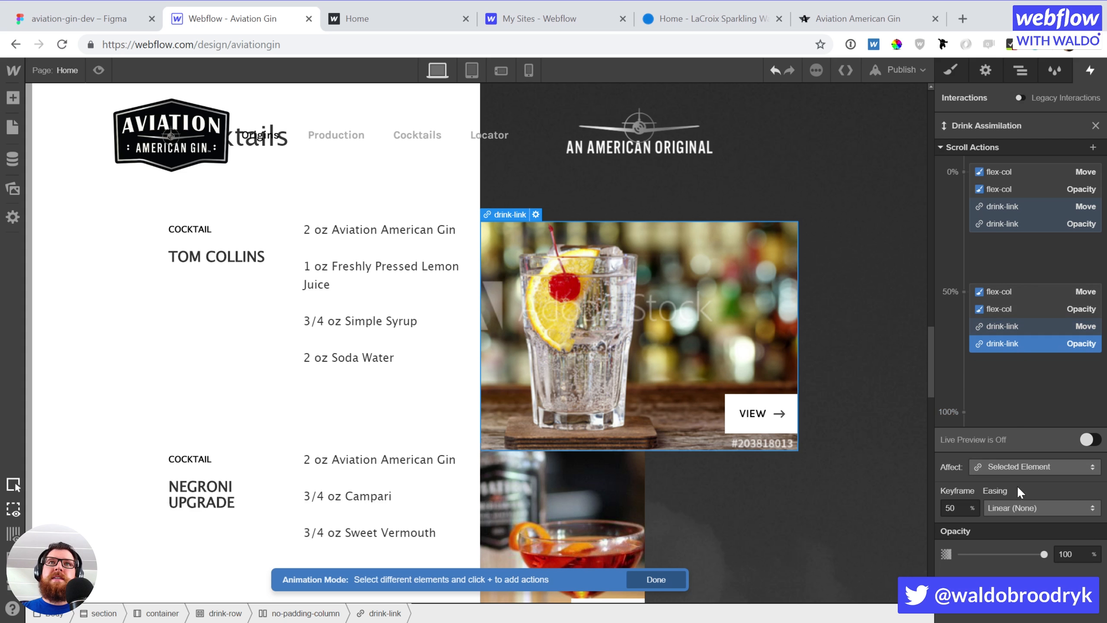
Apply the drink-link actions to its class, only children with this class
click(1022, 466)
click(1019, 450)
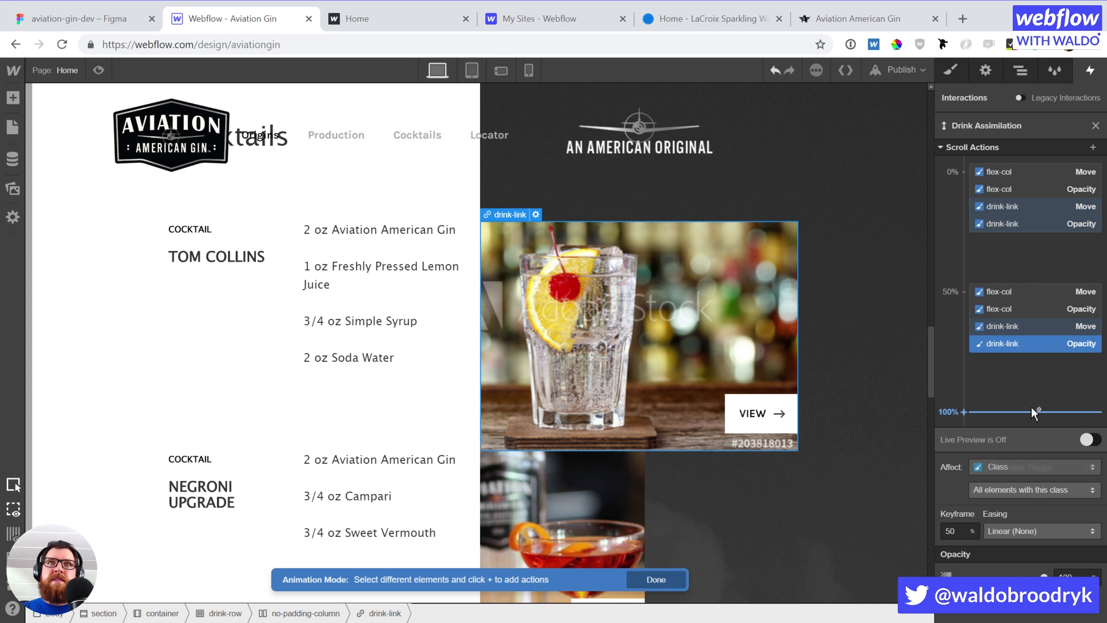
click(1024, 489)
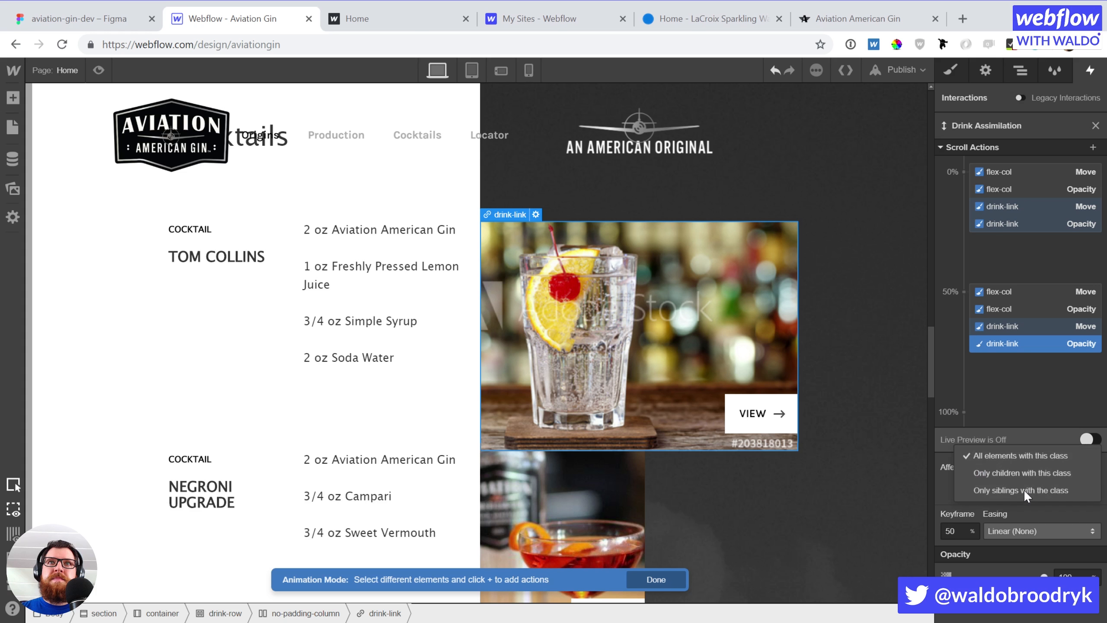
click(1022, 471)
scroll(765, 405, up, 10)
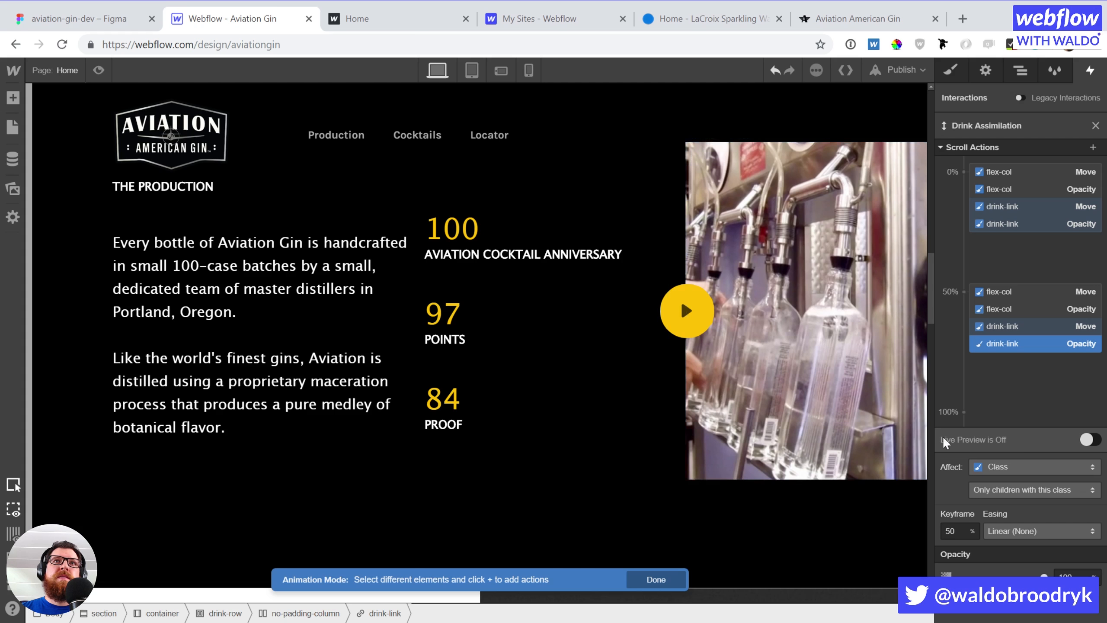
Close the actions editor and set the trigger to fire on every drink-row element
click(1095, 126)
scroll(584, 391, down, 10)
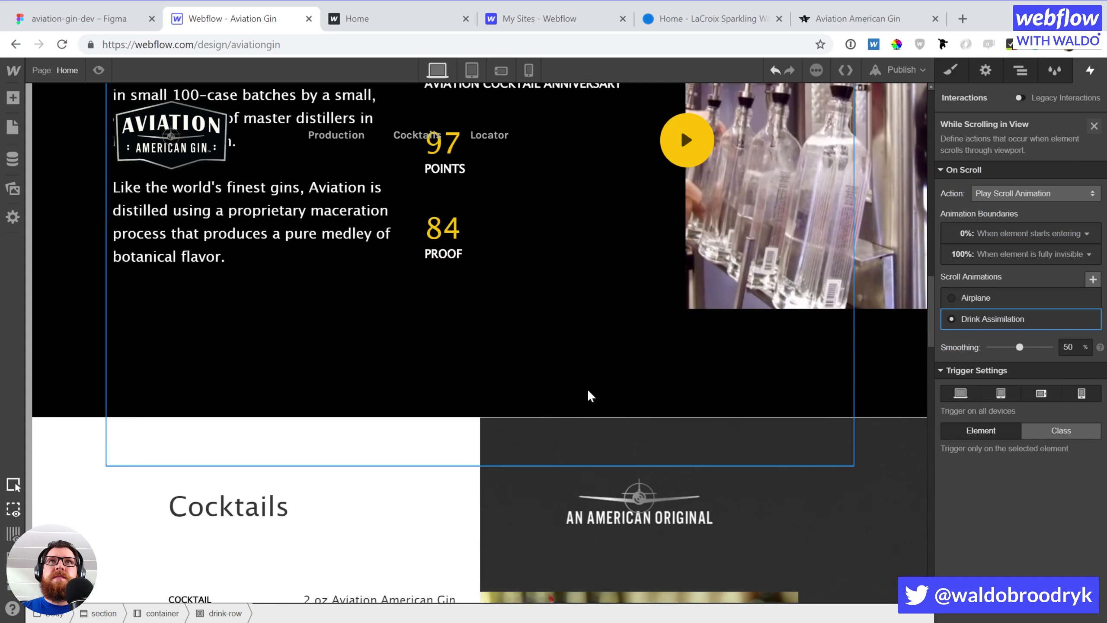
click(1059, 430)
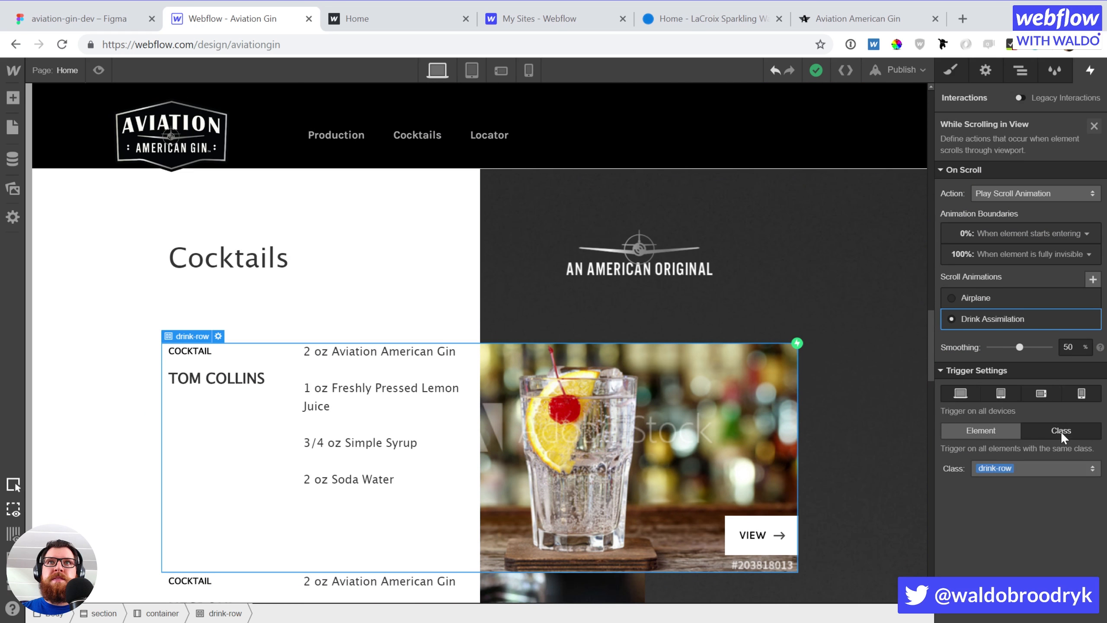
scroll(92, 104, up, 7)
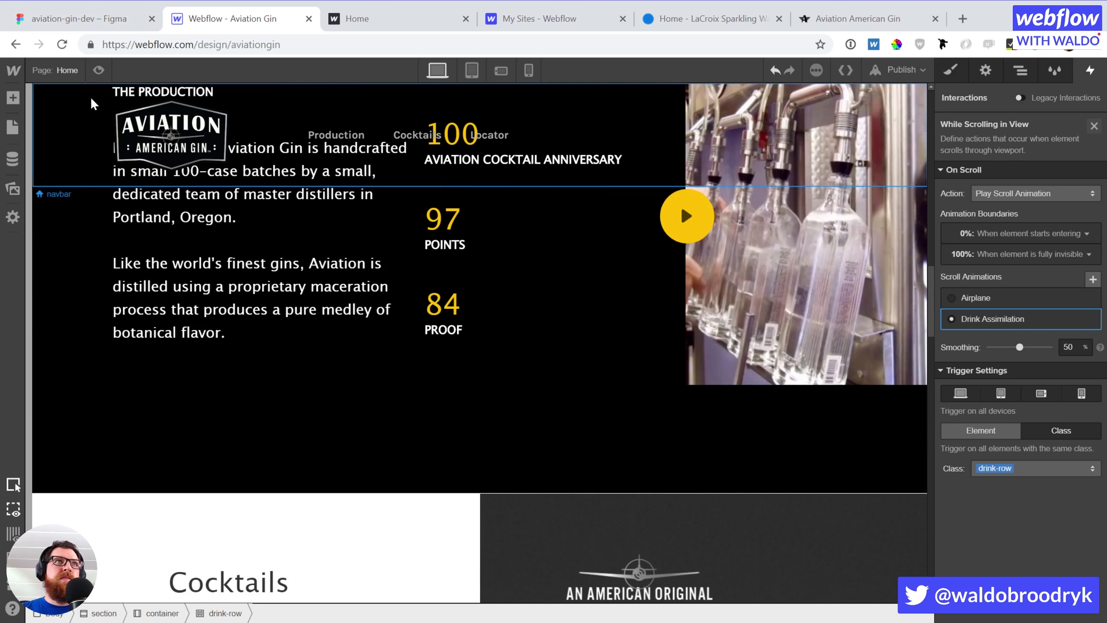
Preview the page, confirm drinking age, and scroll through the animating cocktail rows
click(99, 70)
click(457, 455)
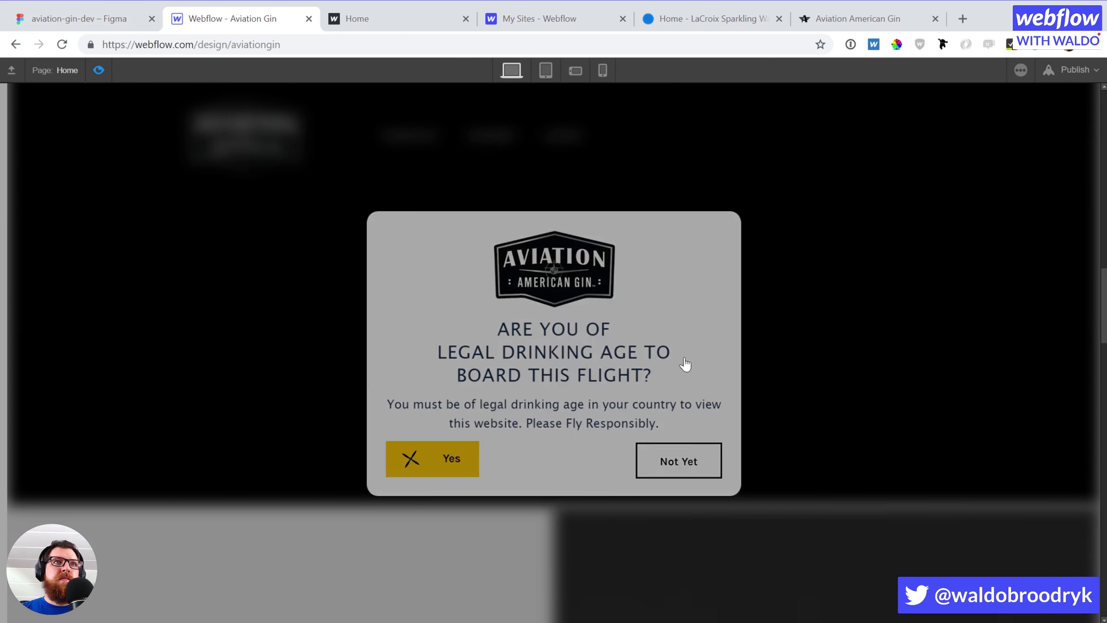
scroll(703, 365, down, 15)
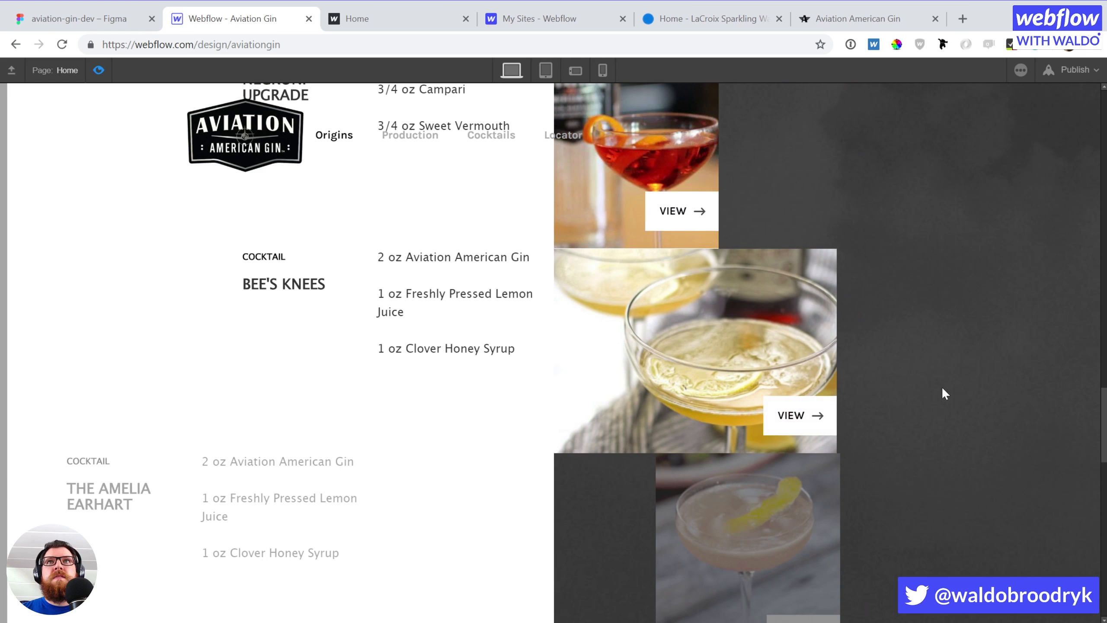
scroll(754, 199, up, 10)
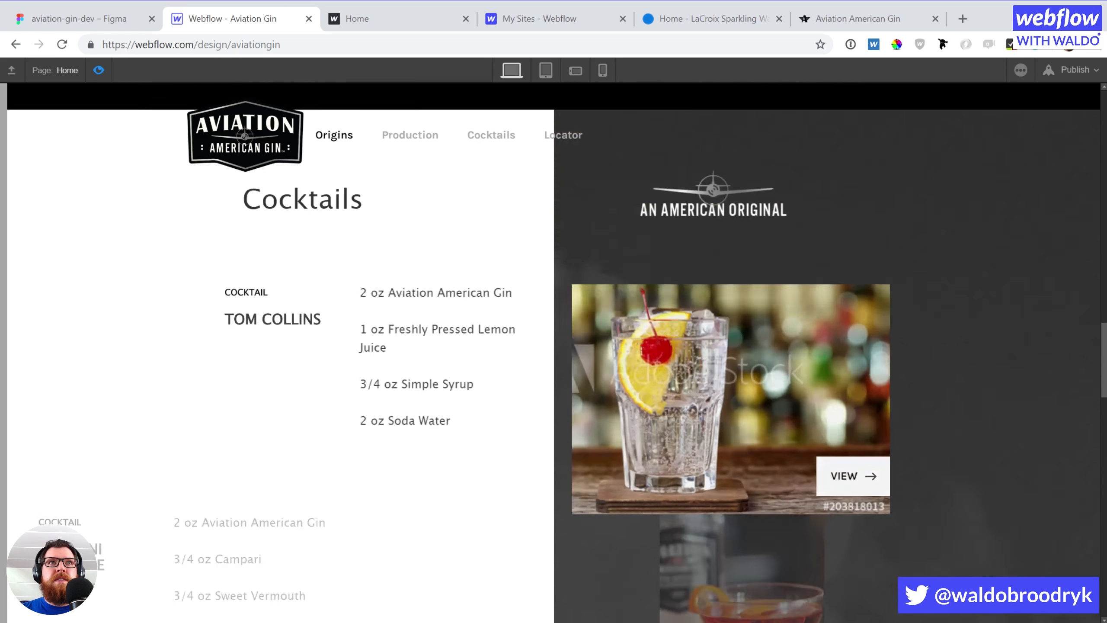
scroll(754, 199, up, 3)
scroll(754, 199, down, 10)
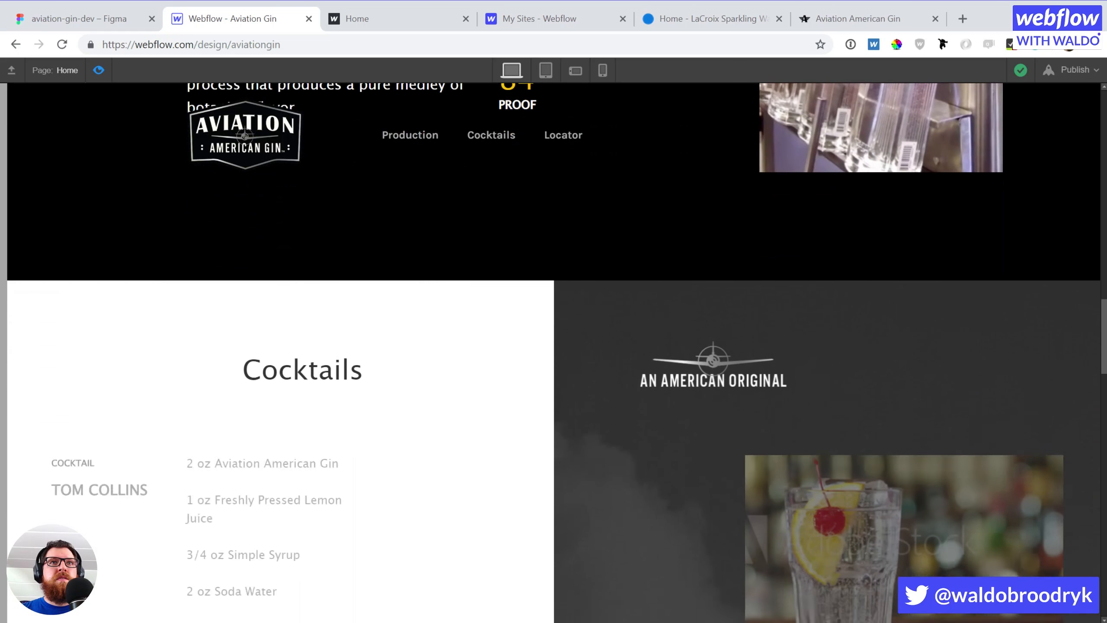
scroll(553, 353, down, 10)
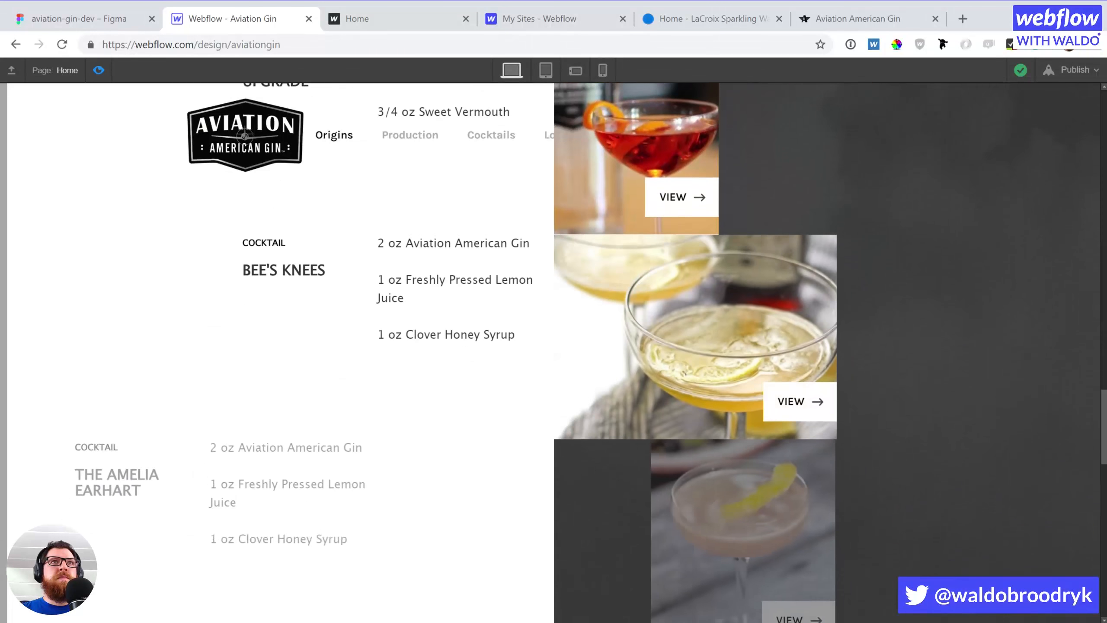
scroll(1104, 385, down, 3)
scroll(1105, 386, up, 8)
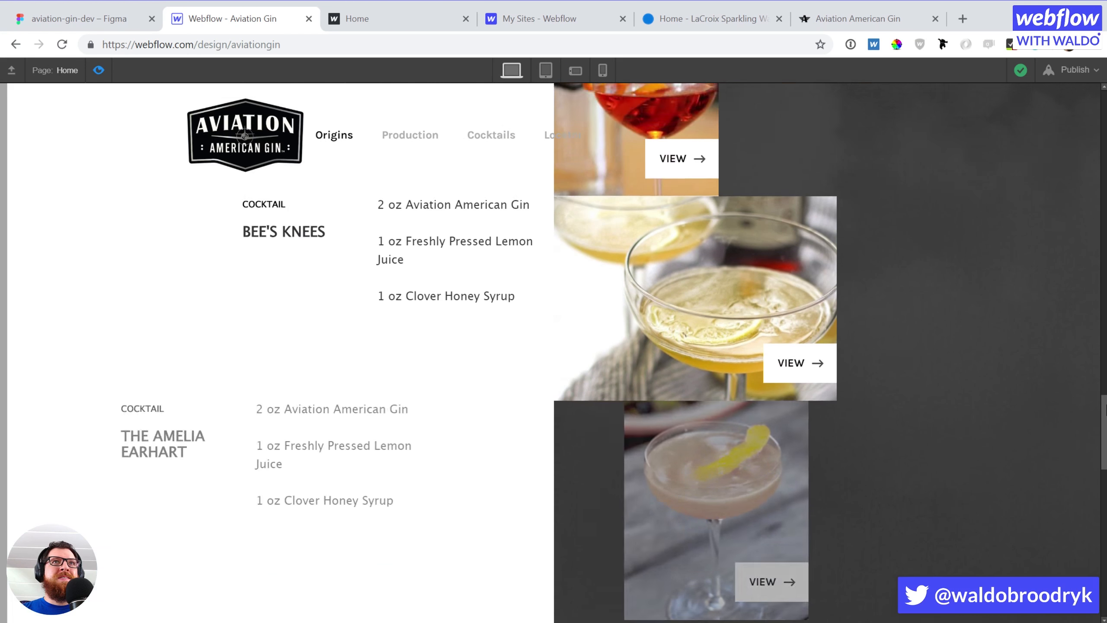
scroll(1104, 385, up, 12)
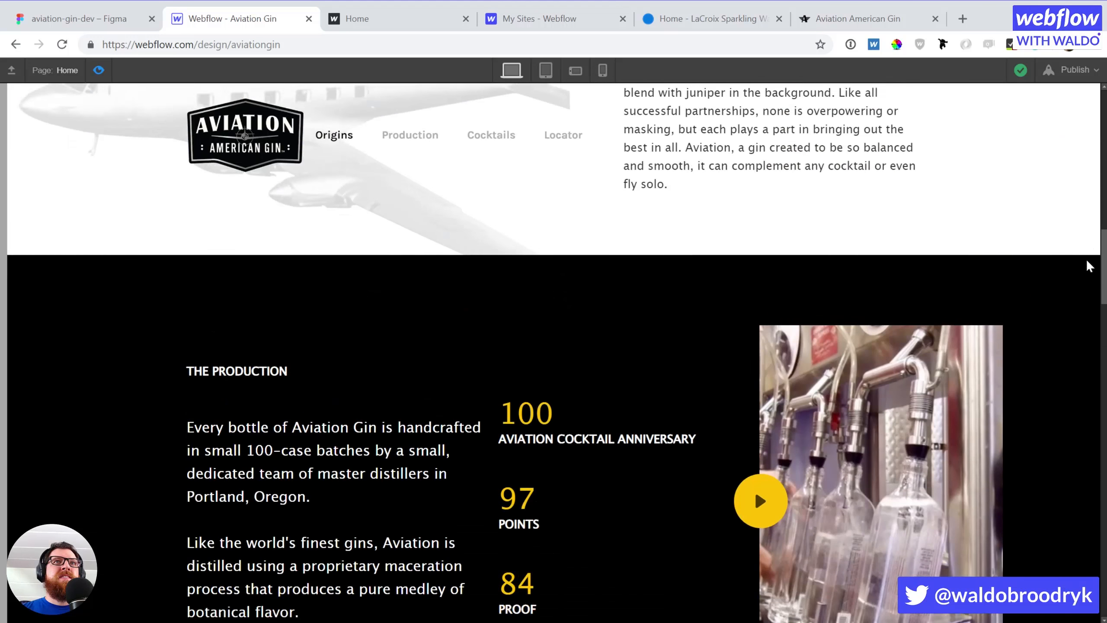
scroll(1086, 258, down, 3)
scroll(1089, 331, down, 8)
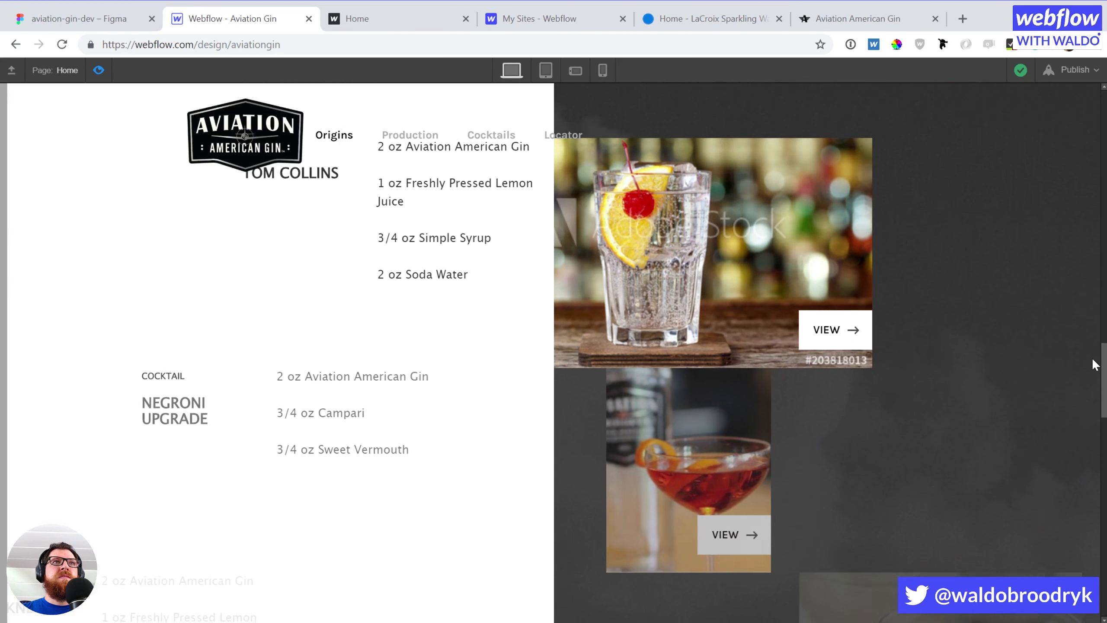
scroll(1093, 373, down, 2)
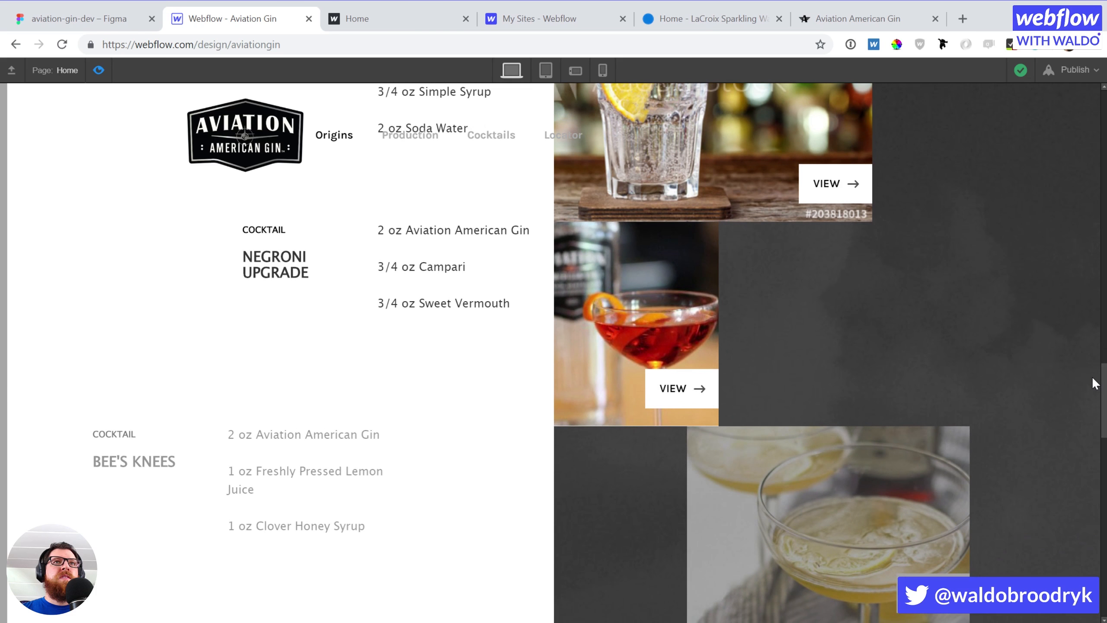
drag(1103, 383, 1090, 292)
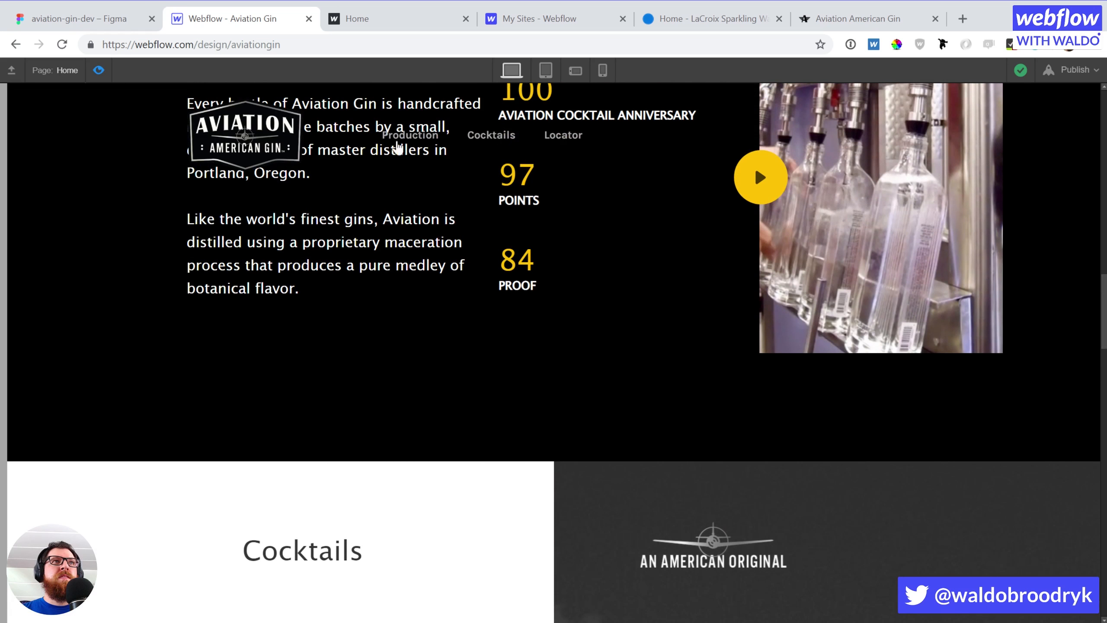
Exit preview and give the Drink Assimilation start boundary a 30% offset
click(99, 70)
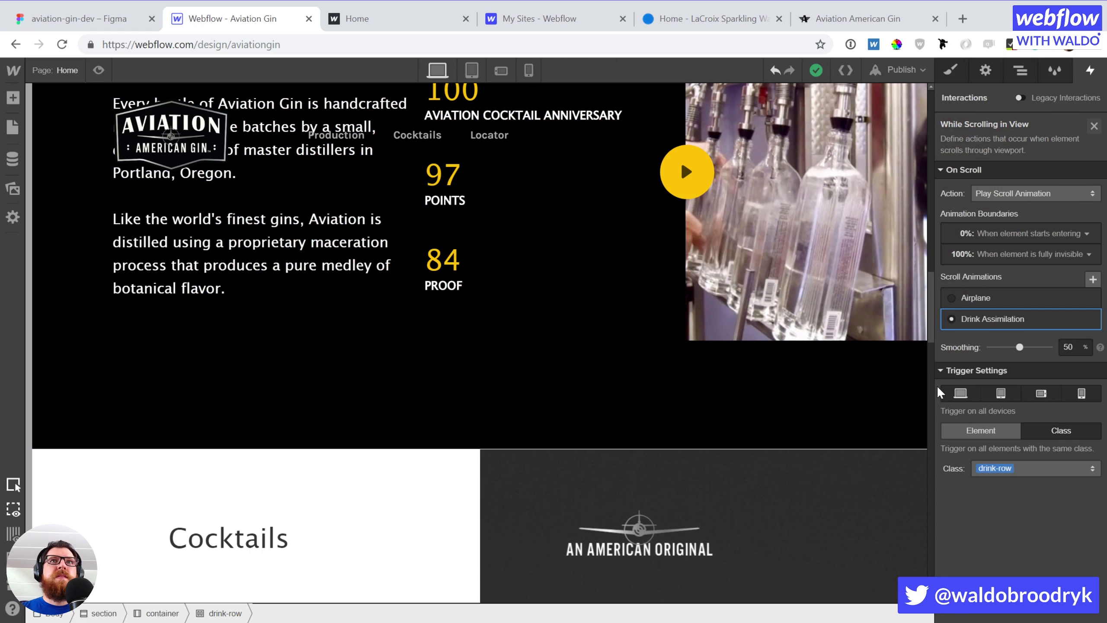
click(1002, 319)
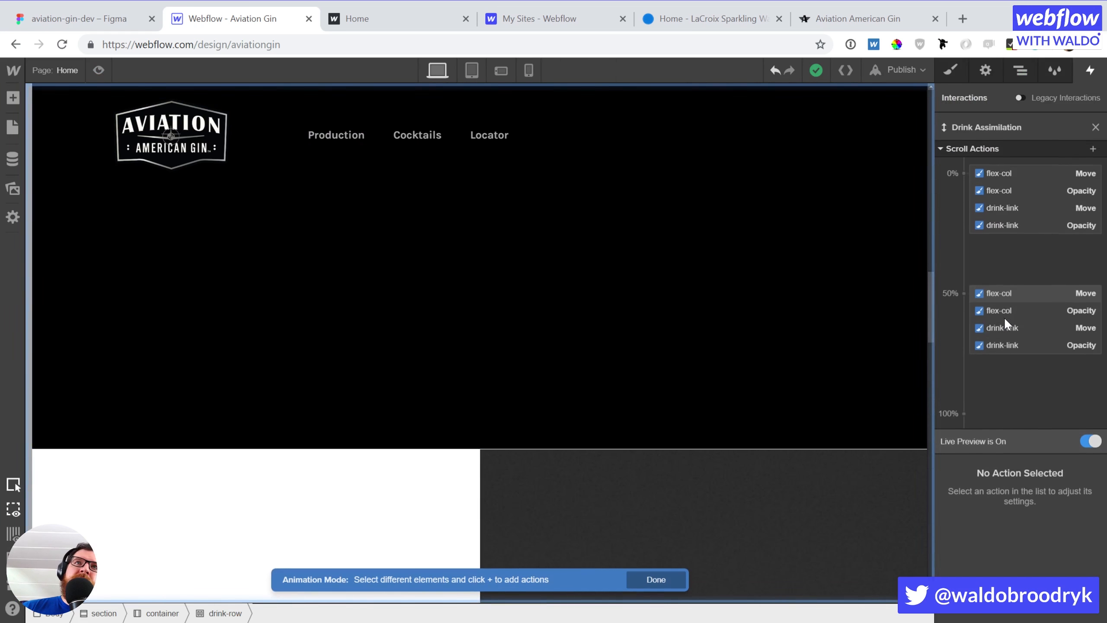
click(1095, 126)
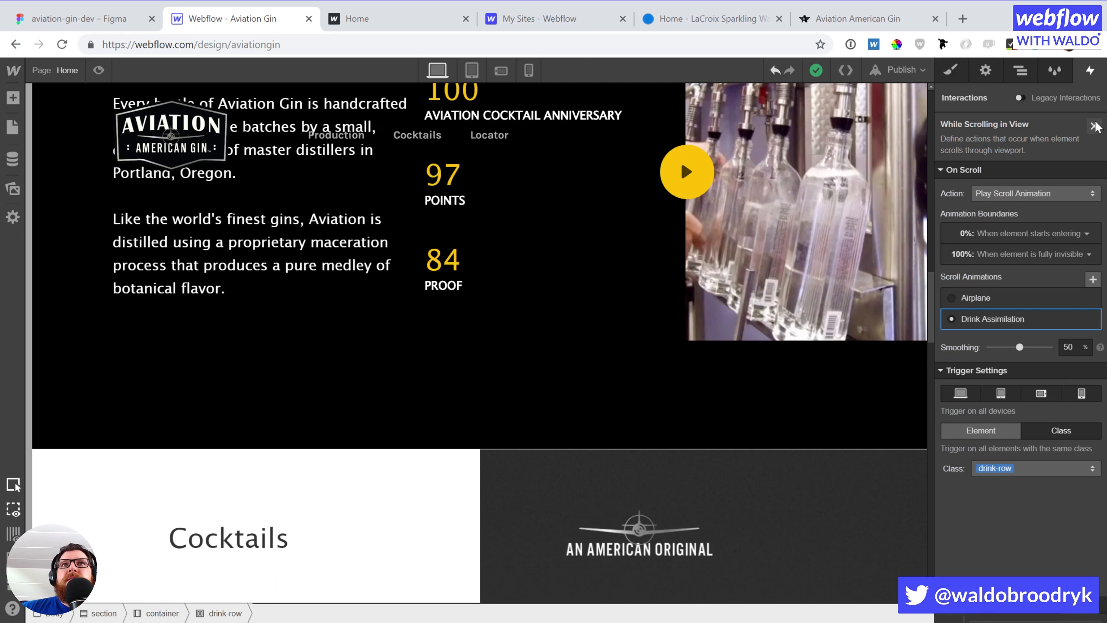
click(1030, 235)
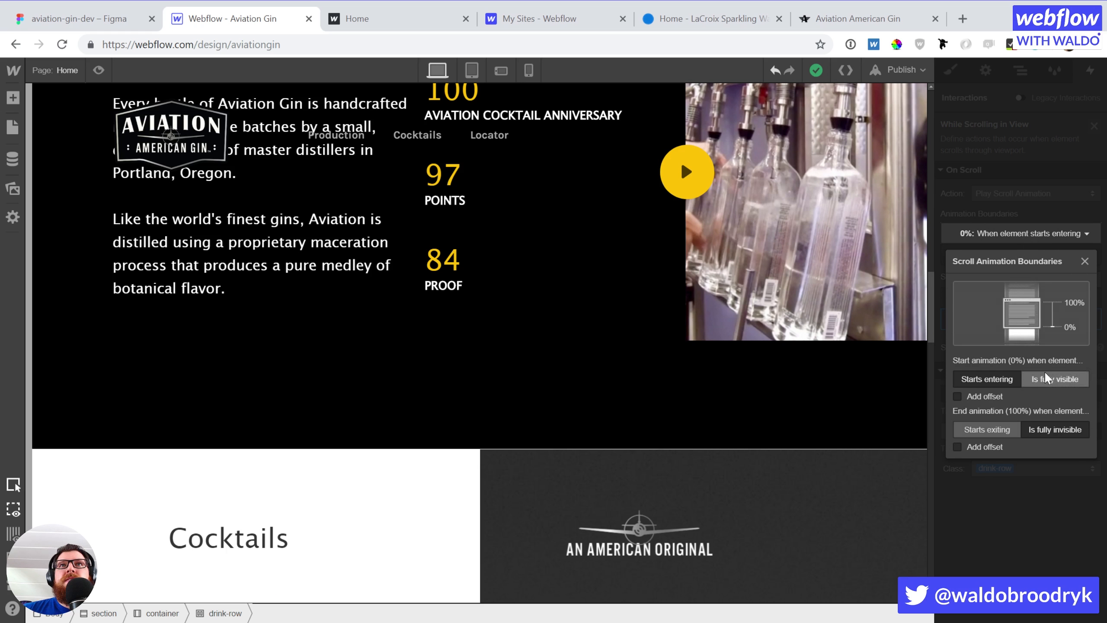
click(976, 397)
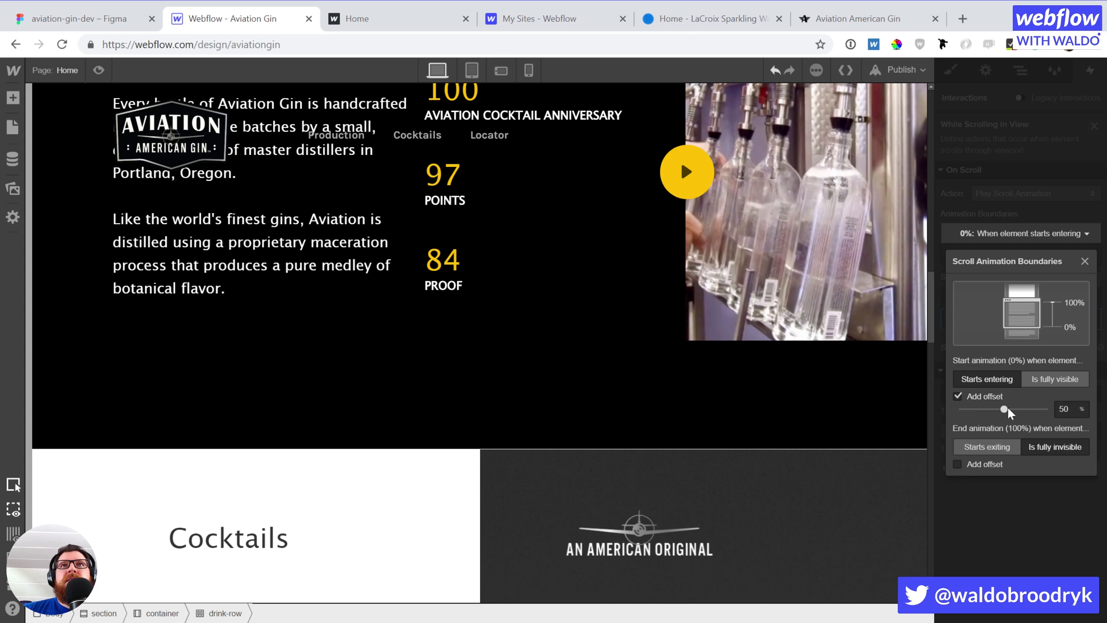
drag(1008, 412, 975, 411)
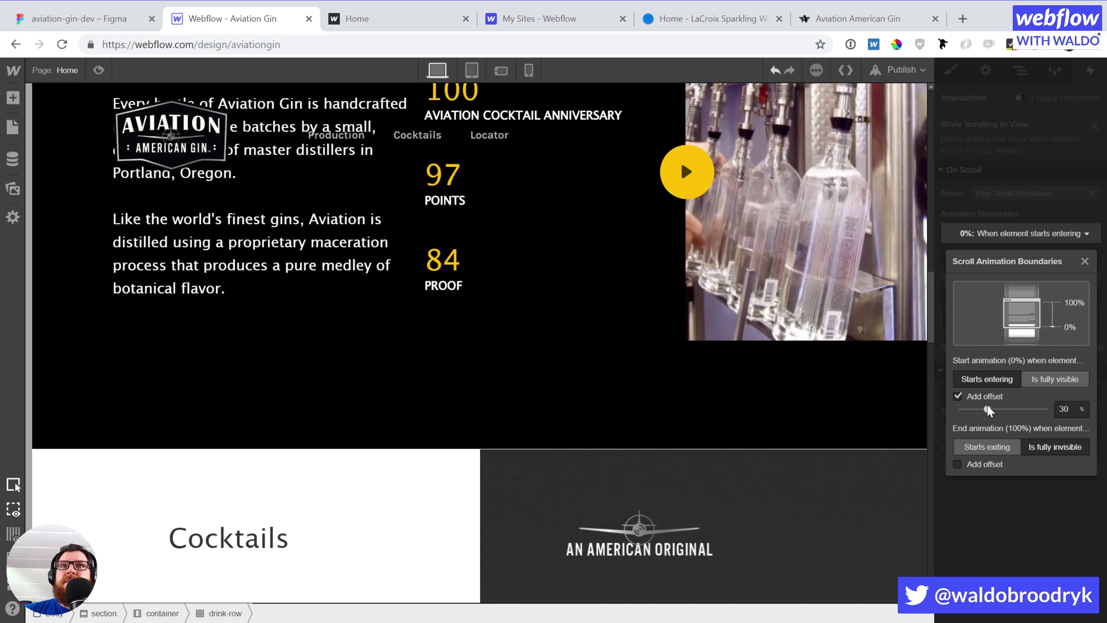
click(1026, 514)
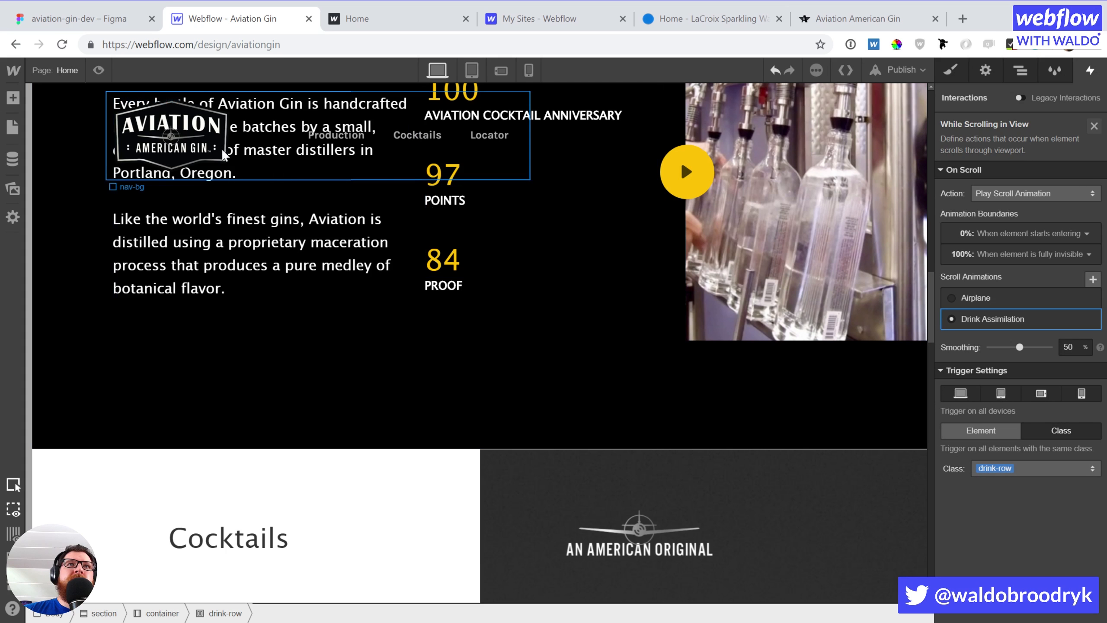
Preview the Home page past the age gate and scroll to watch the cocktail rows slide in
click(97, 70)
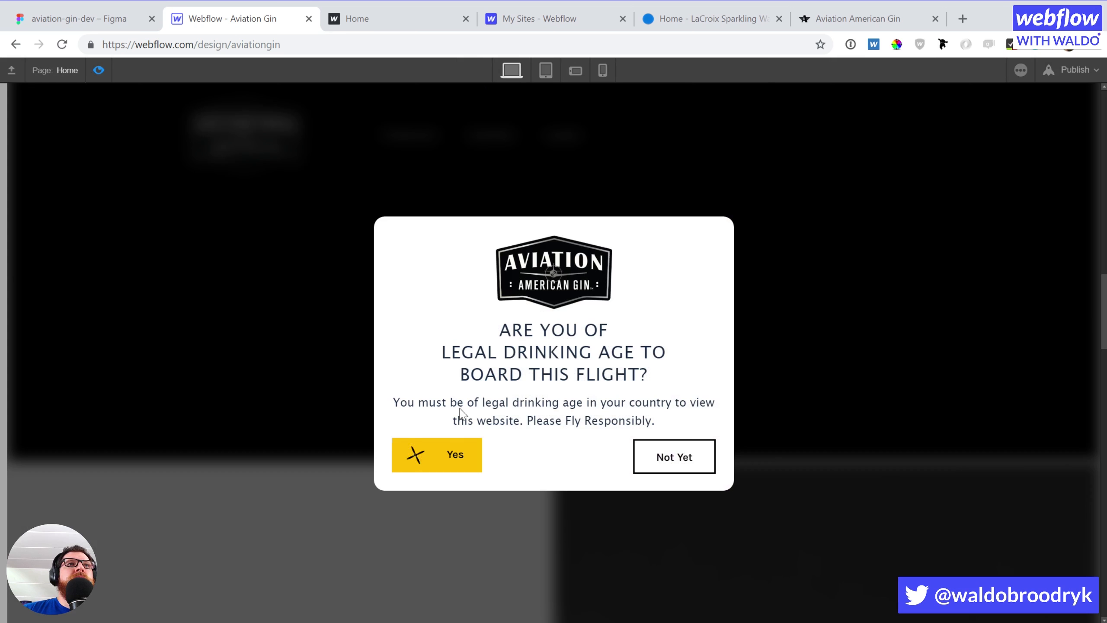
scroll(854, 362, down, 6)
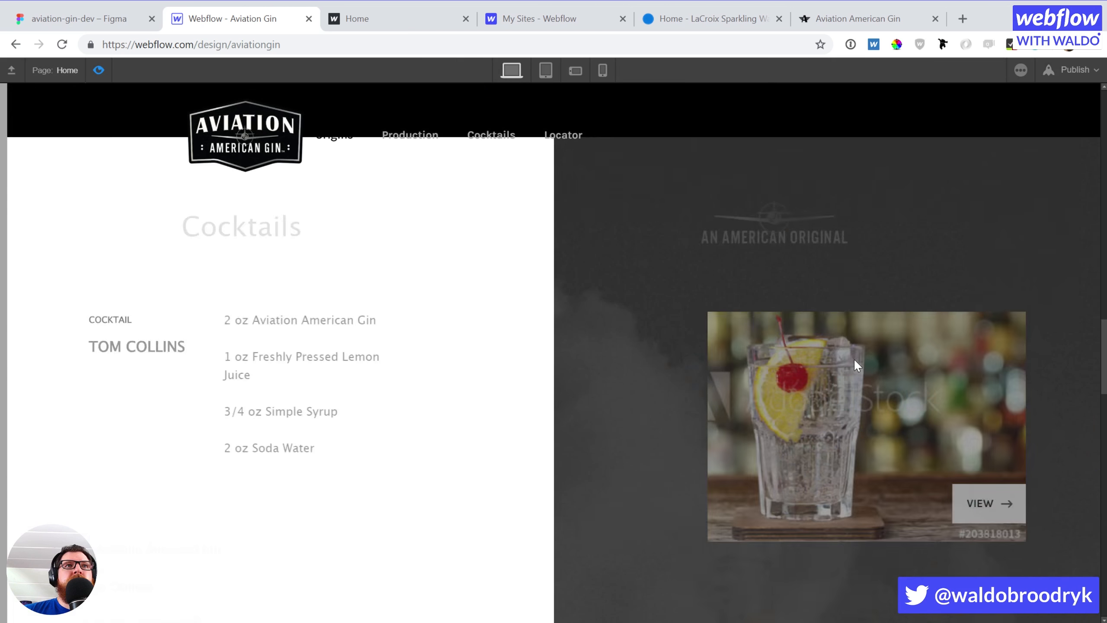
scroll(854, 362, up, 3)
scroll(959, 335, up, 3)
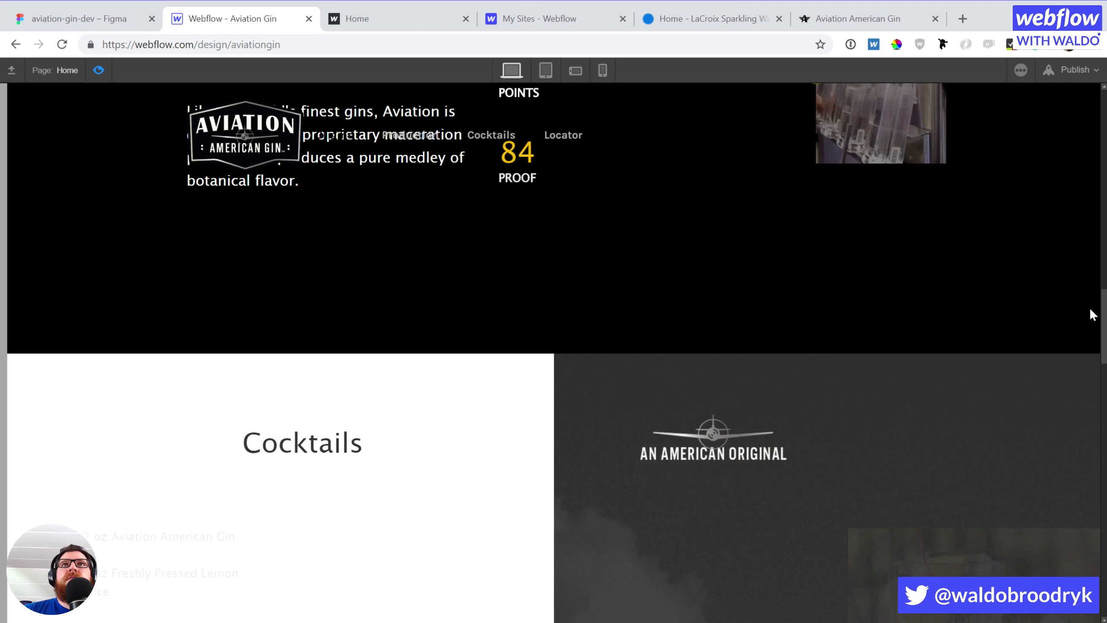
scroll(1103, 288, up, 4)
drag(1104, 288, 1010, 433)
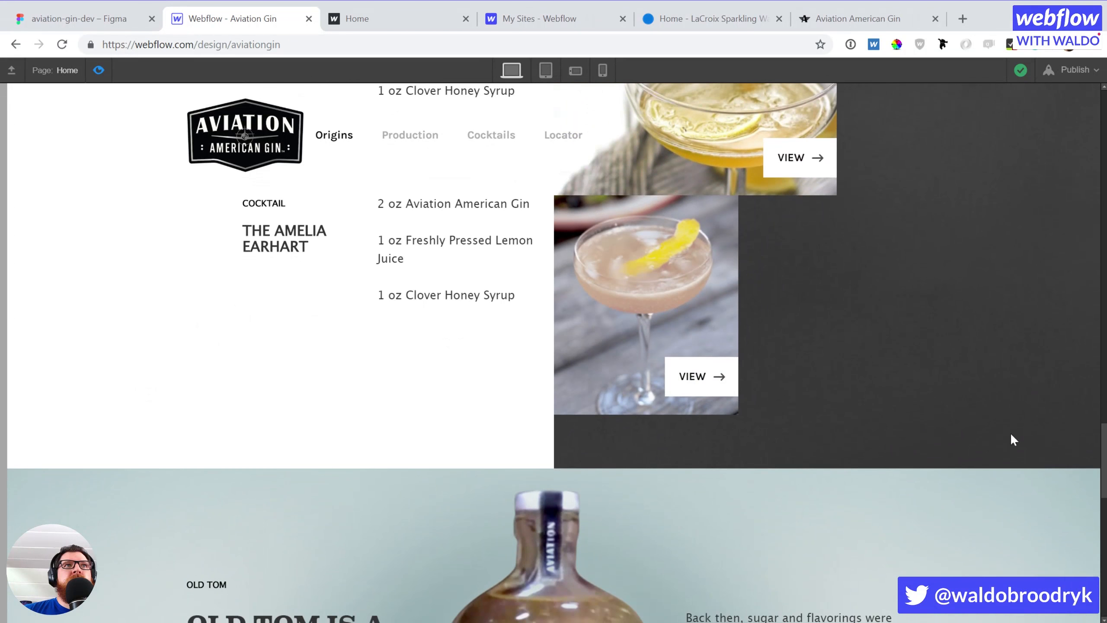
Remove Drink Assimilation's start offset and end it when rows start exiting, offset 50%
click(98, 70)
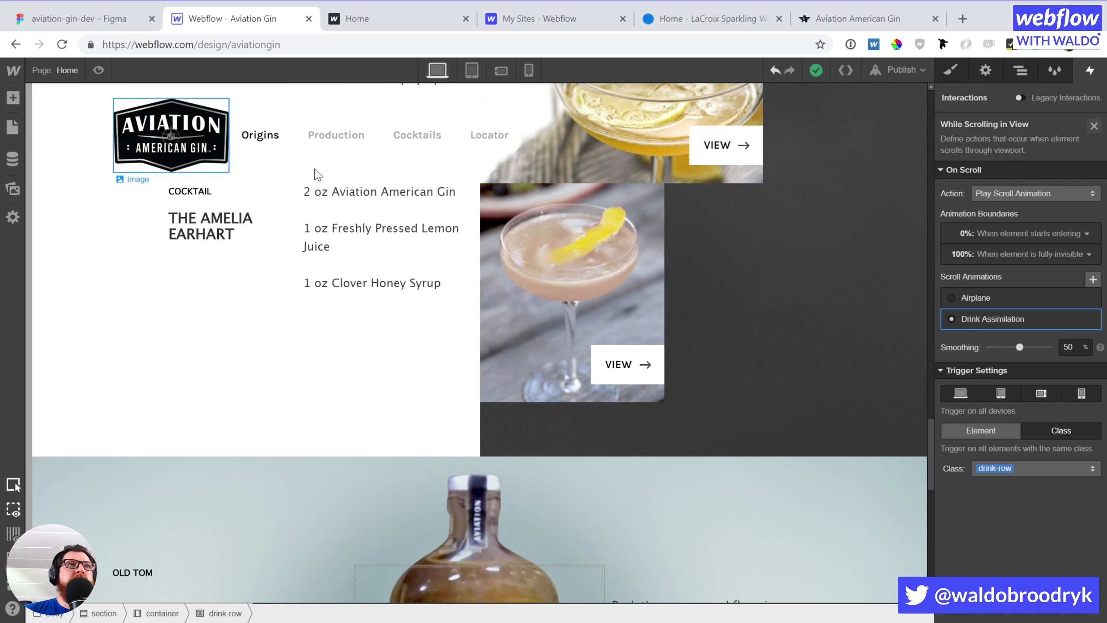
click(986, 318)
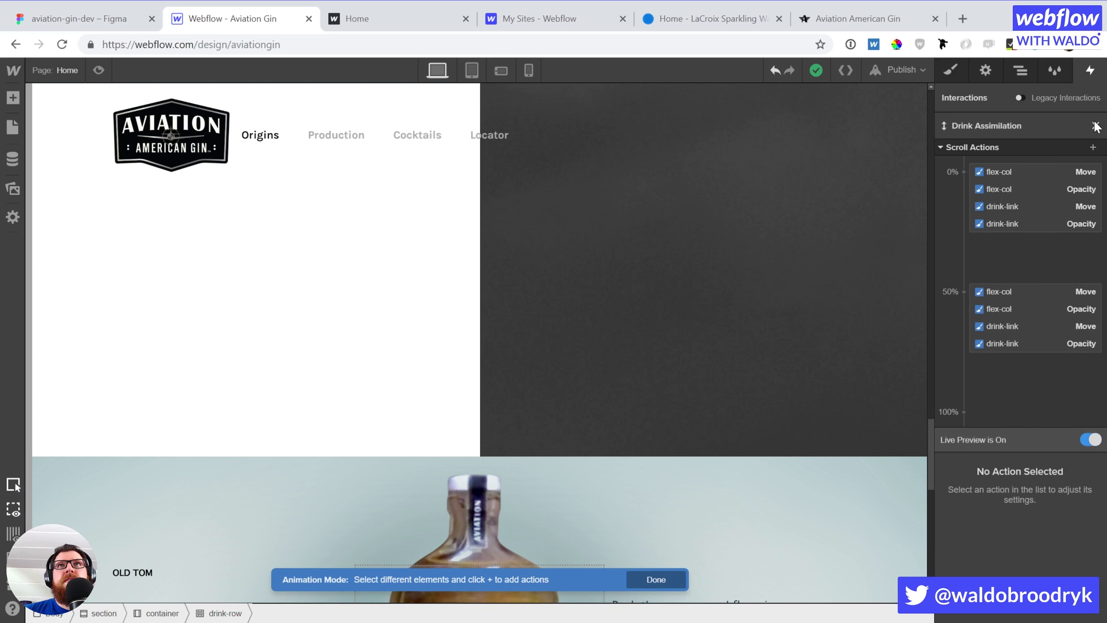
click(1095, 126)
click(1039, 231)
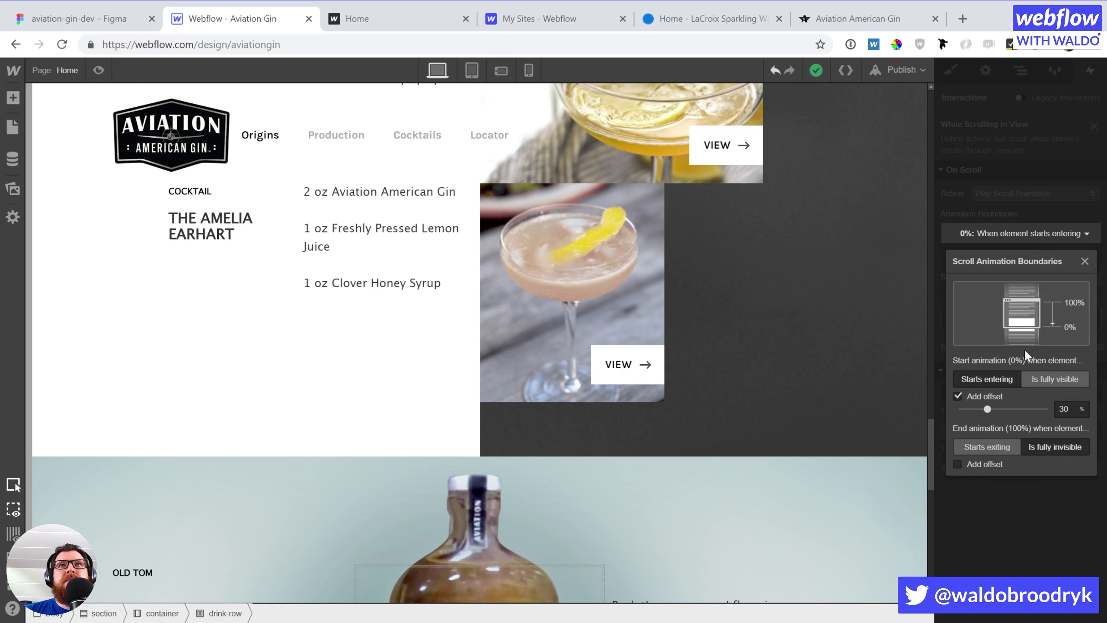
click(955, 395)
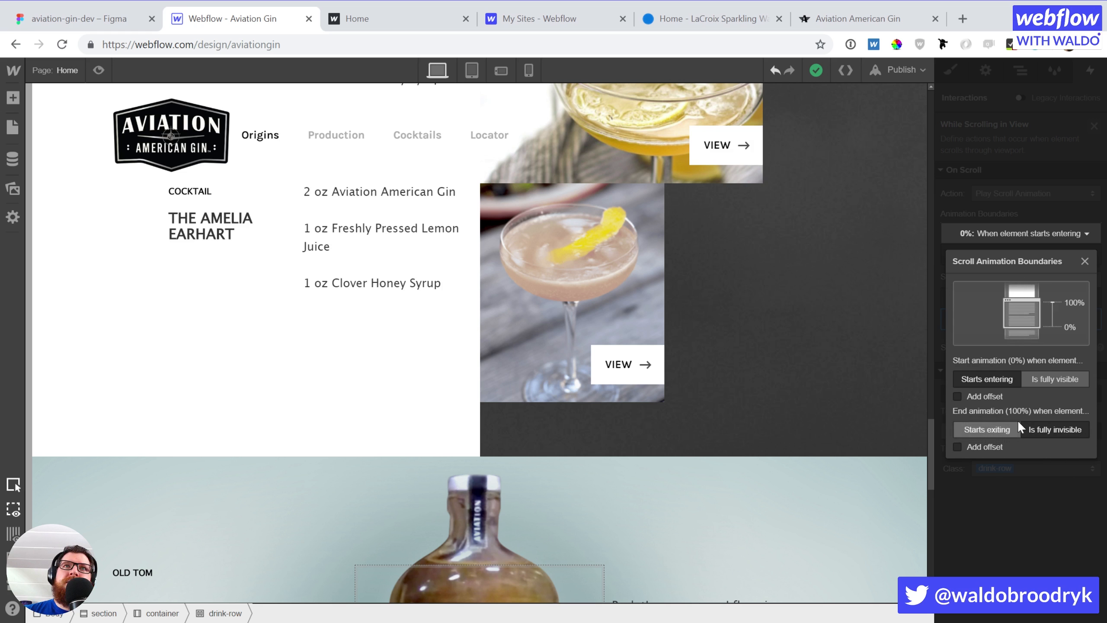
click(1004, 429)
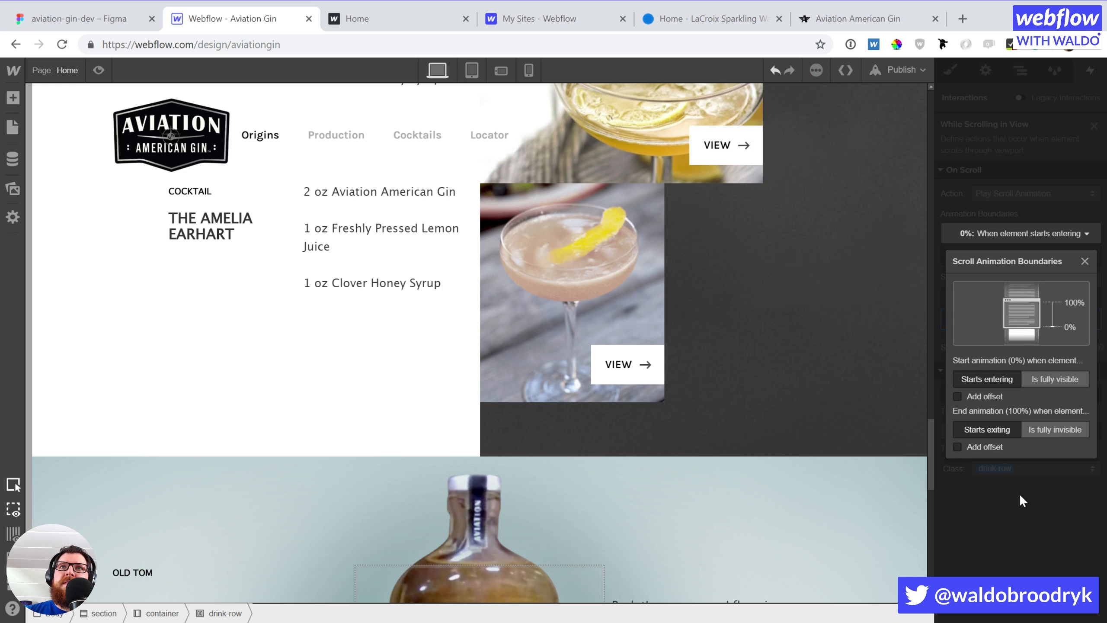
click(982, 448)
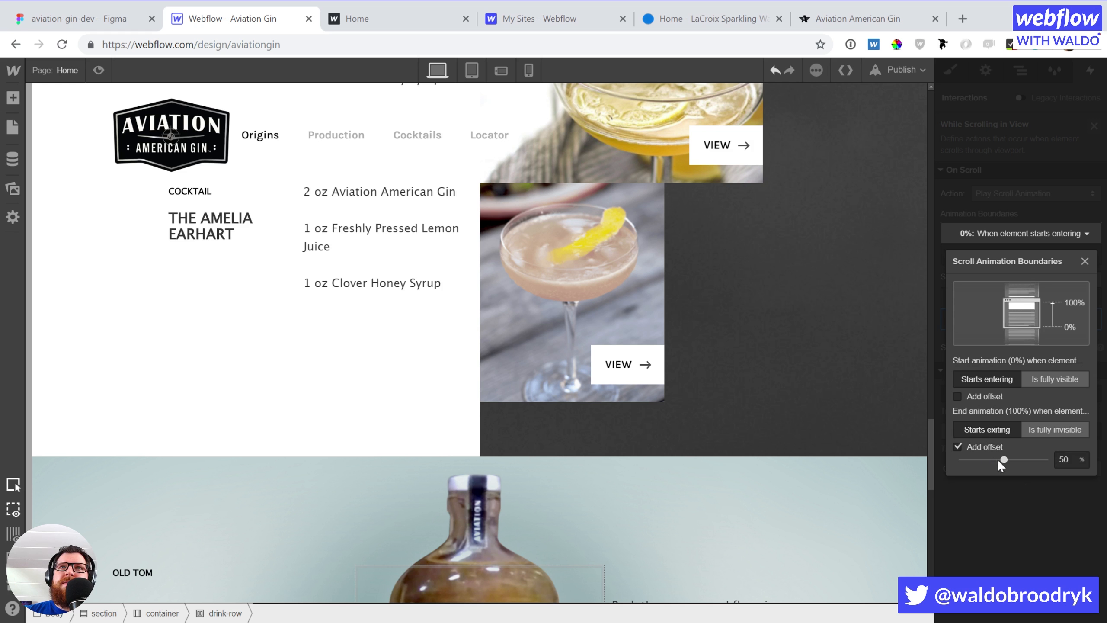
click(1008, 484)
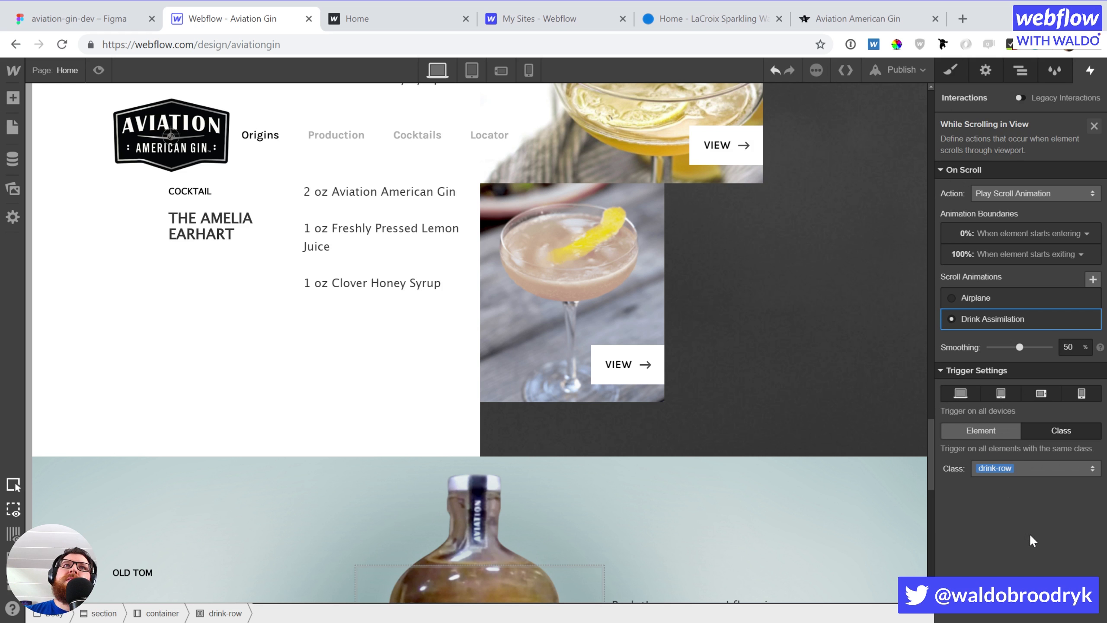
scroll(235, 289, up, 15)
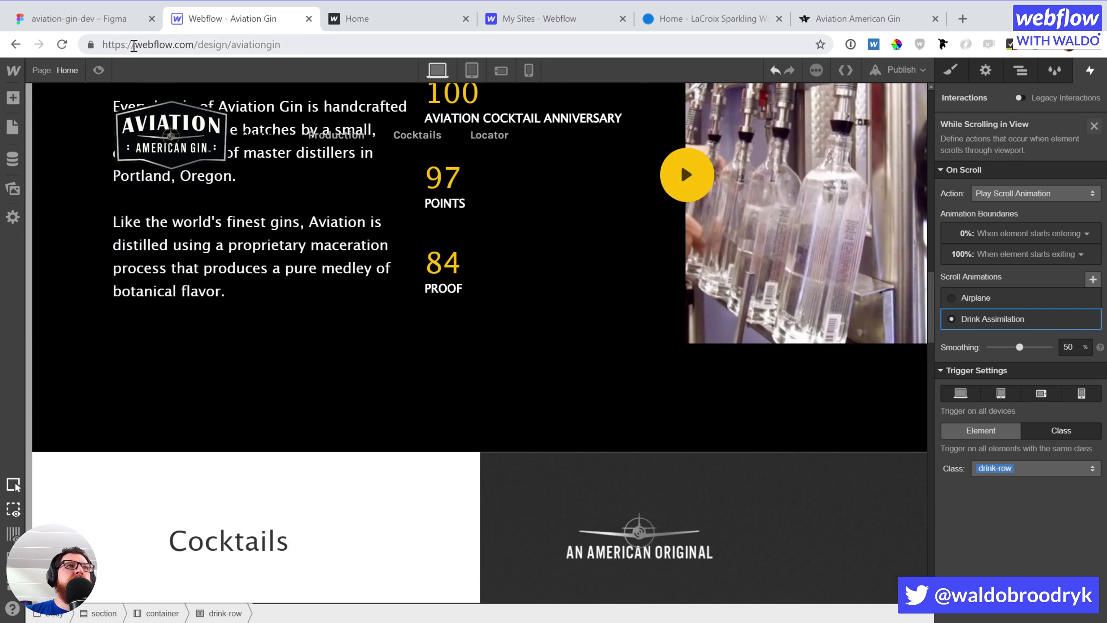
click(99, 69)
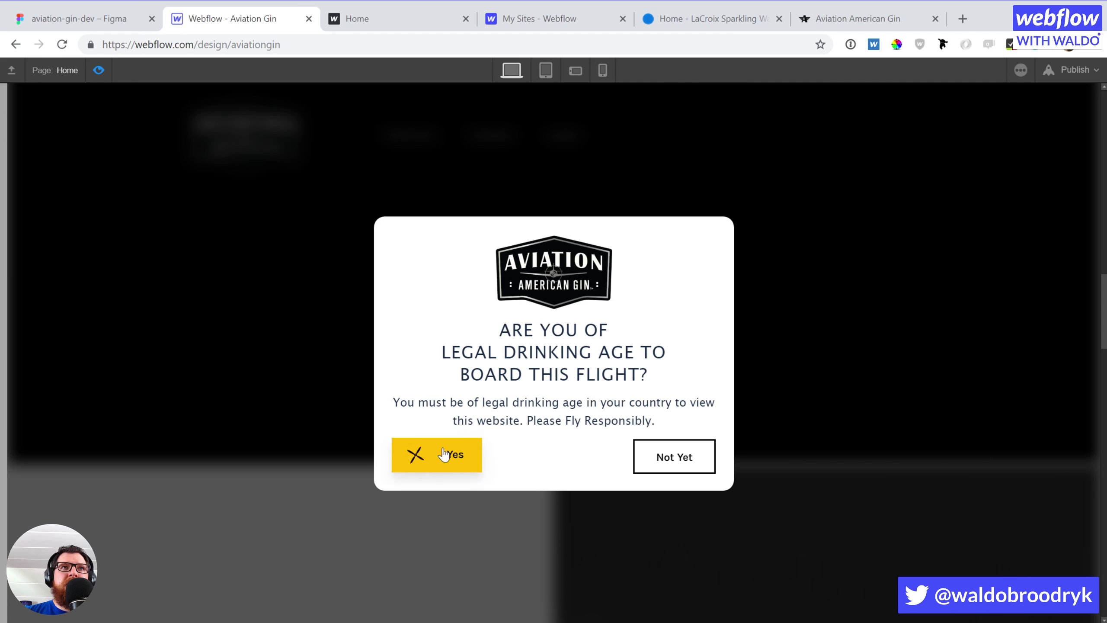
click(414, 455)
scroll(917, 278, down, 5)
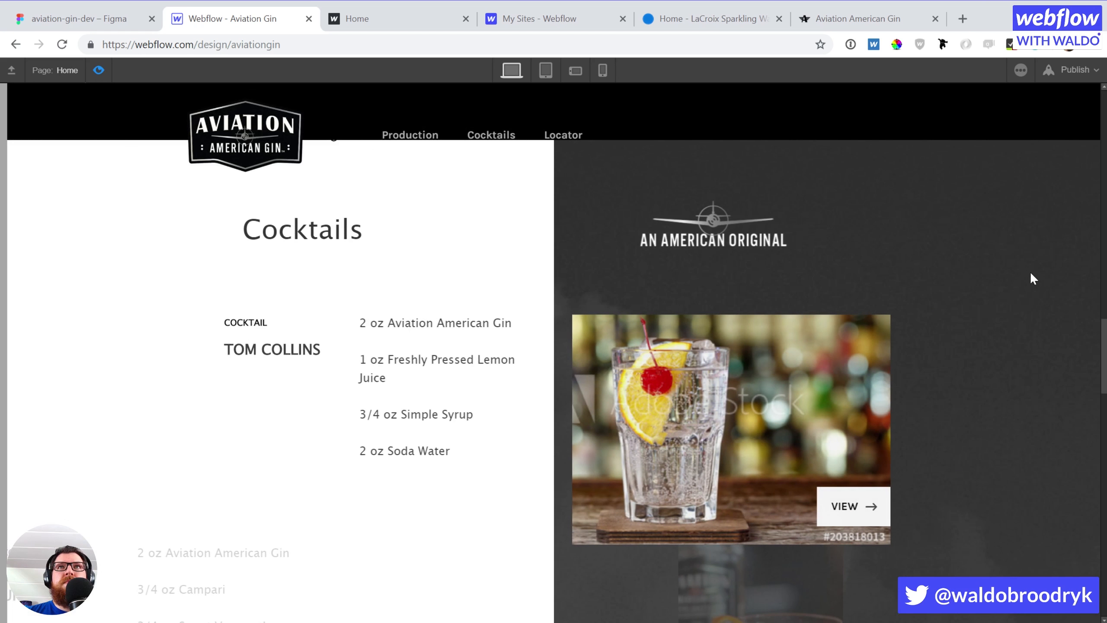
drag(1100, 338, 1071, 482)
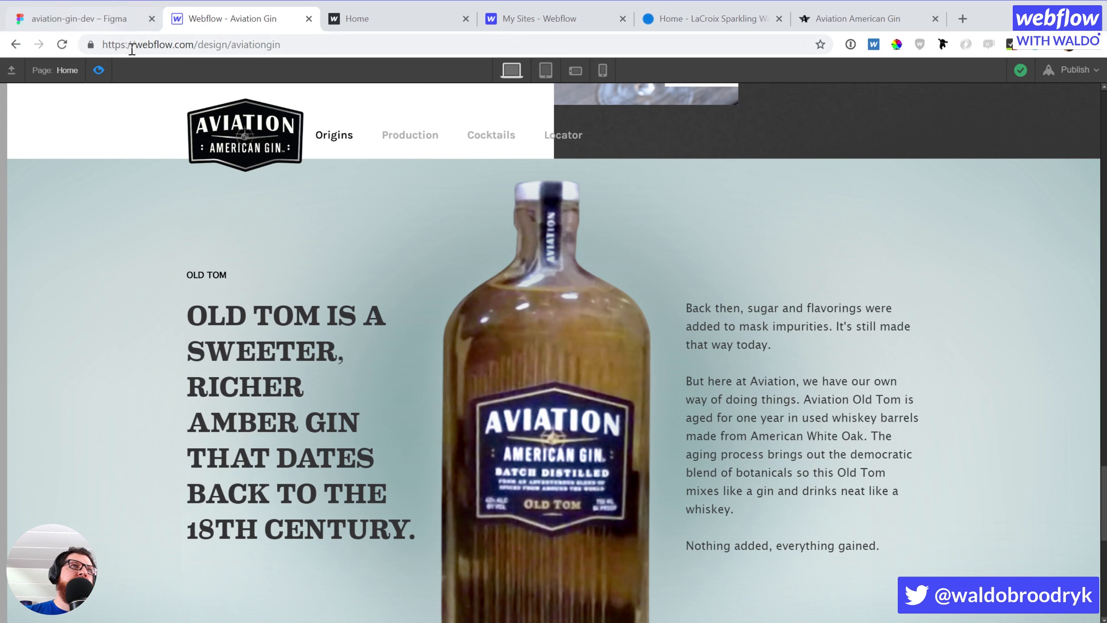
click(99, 71)
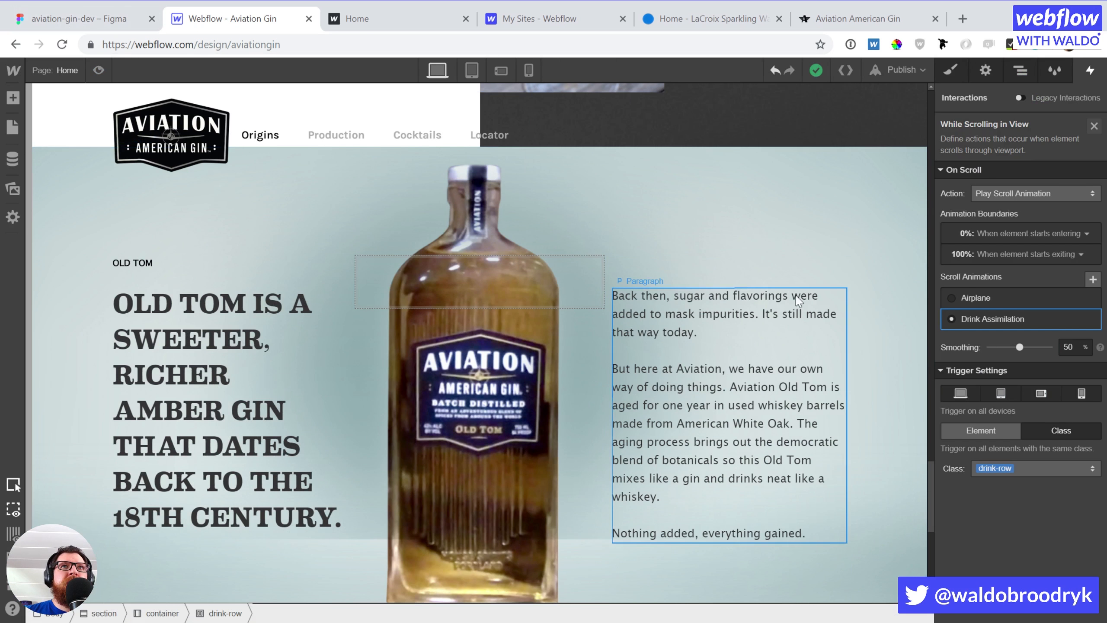
scroll(562, 279, up, 20)
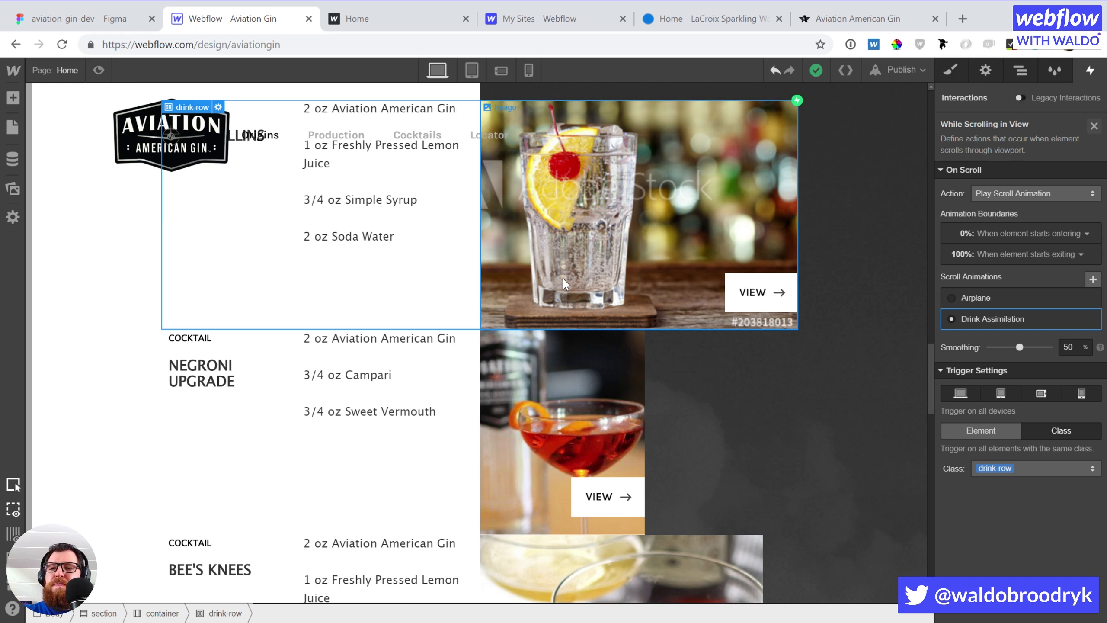
scroll(552, 279, up, 3)
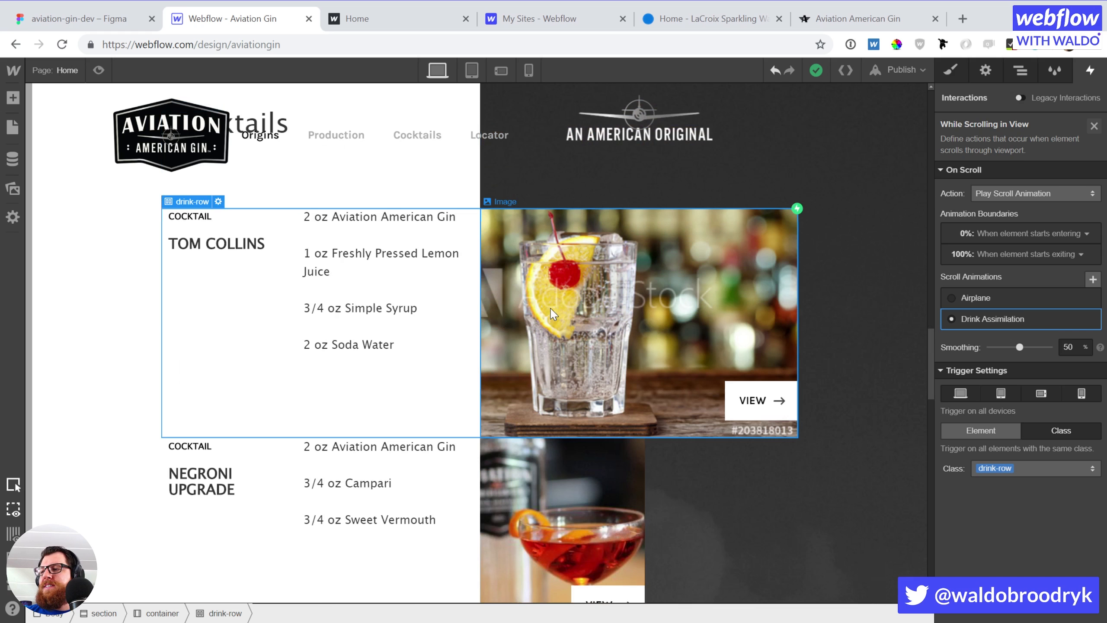
scroll(716, 371, down, 10)
scroll(716, 370, up, 10)
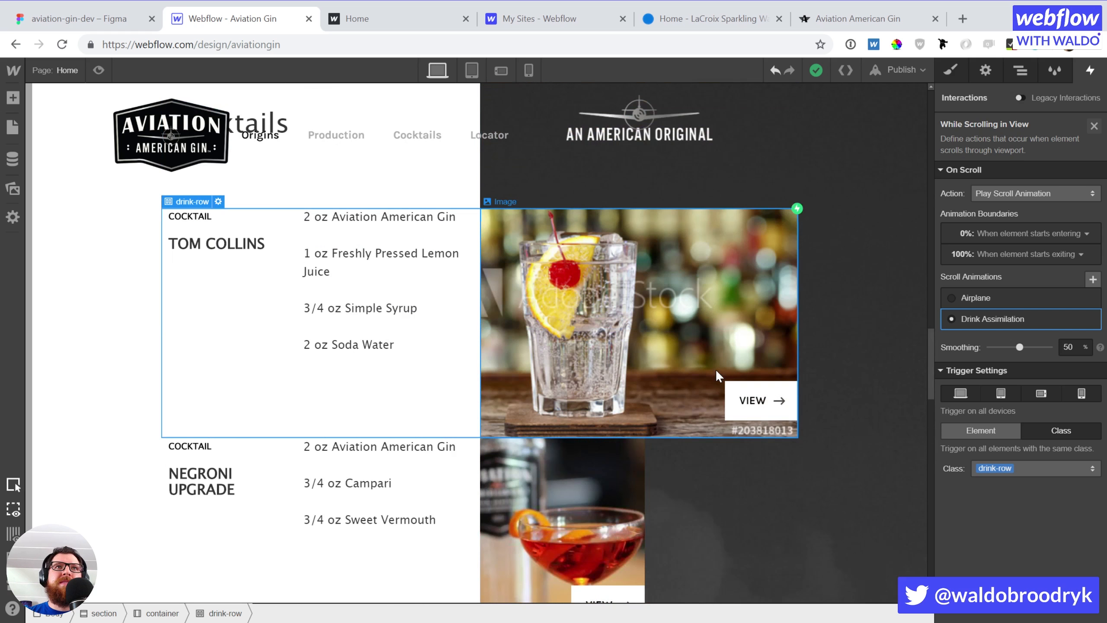
scroll(716, 370, down, 5)
scroll(717, 371, down, 8)
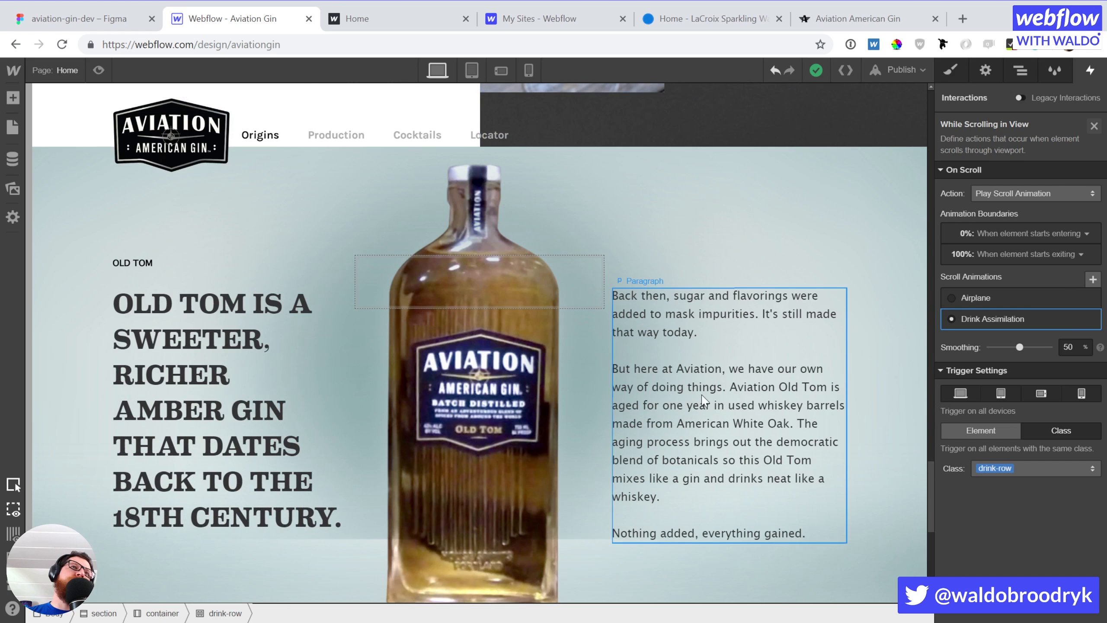
Give the OLD TOM label a Scroll Into View trigger with a Slide action
click(186, 268)
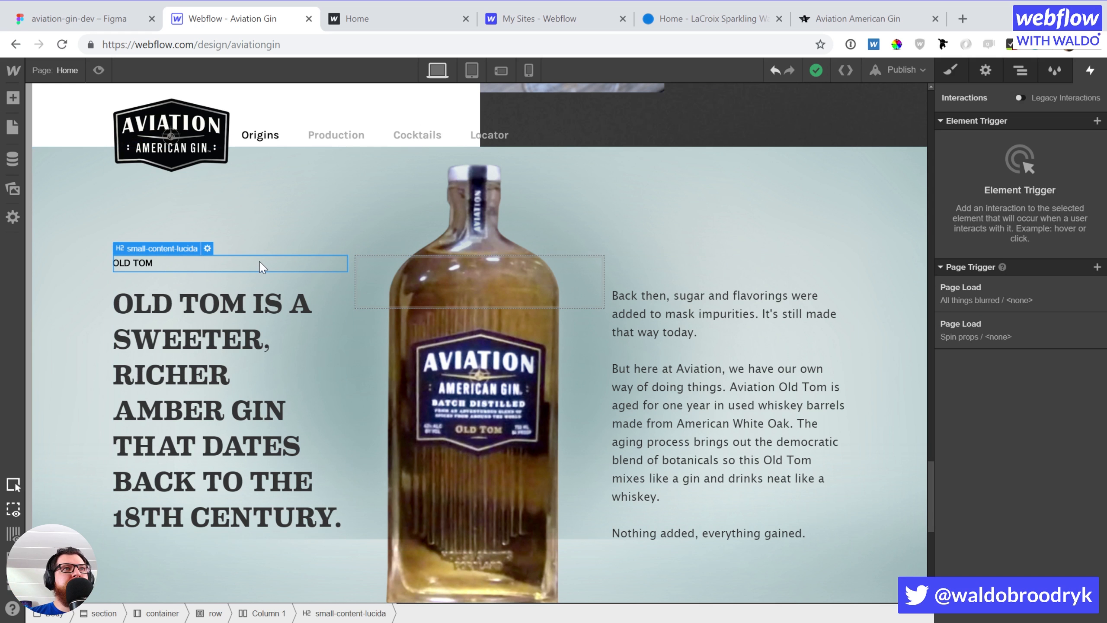
click(1098, 121)
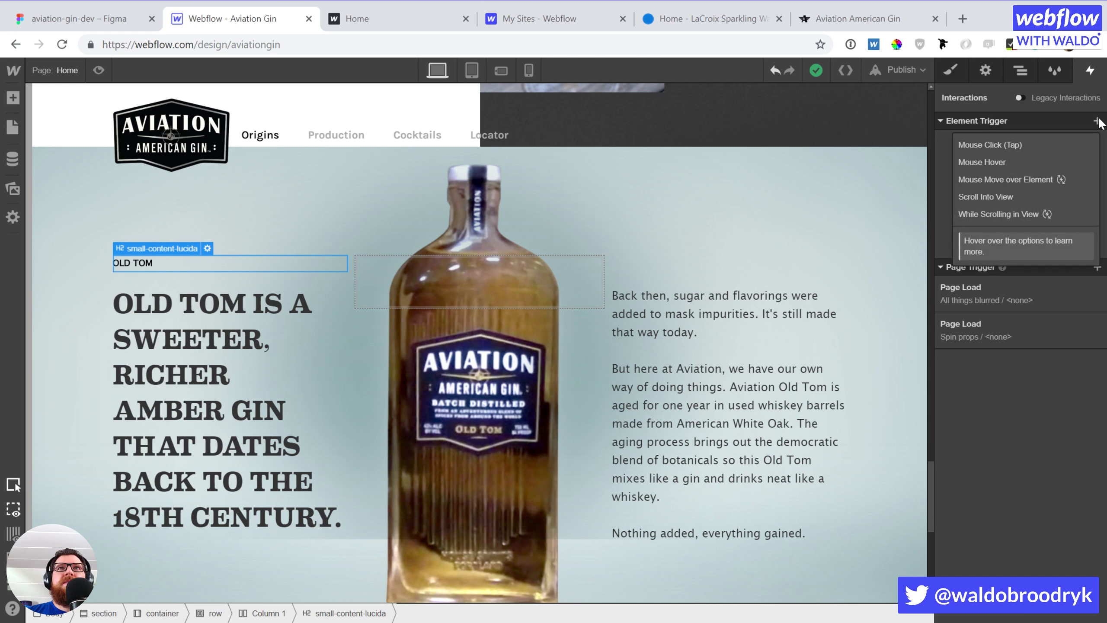
click(1002, 197)
click(1016, 193)
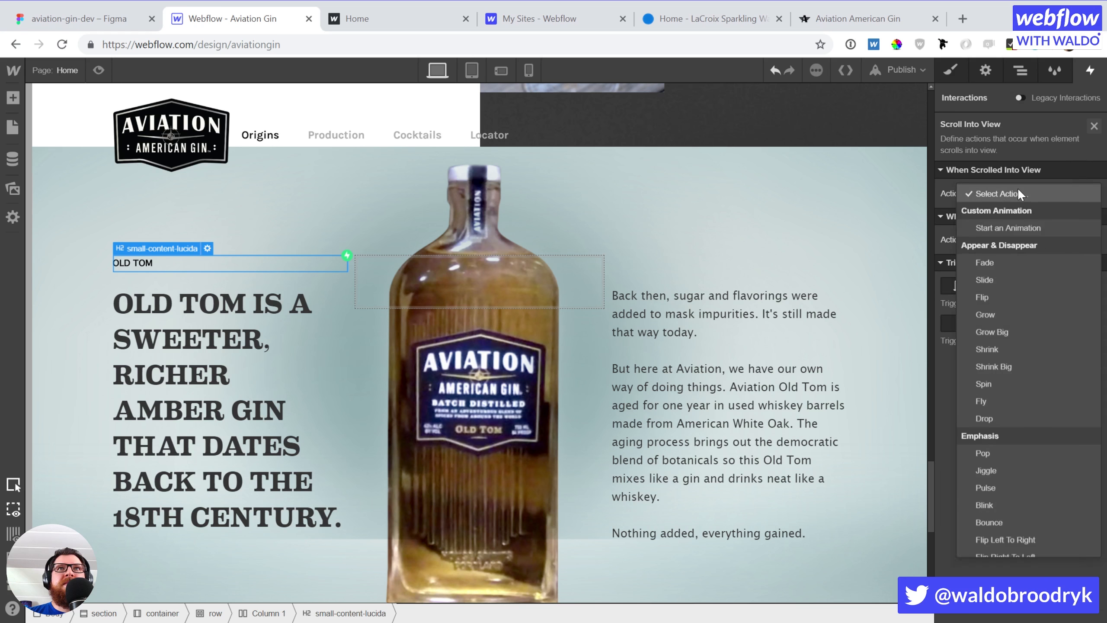
click(996, 278)
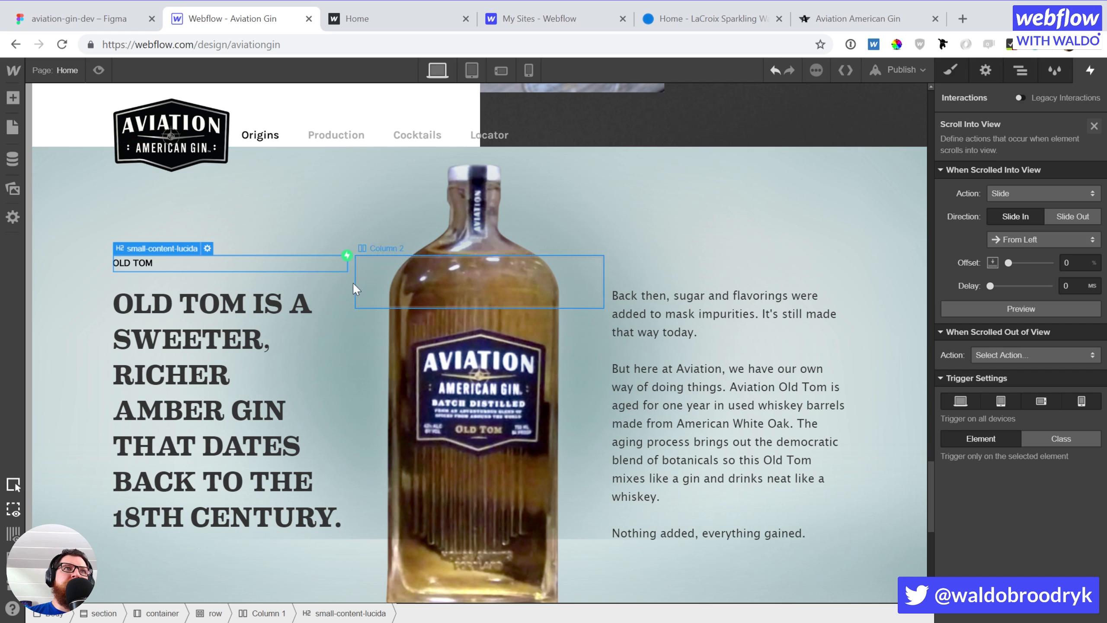
Give the Old Tom headline a Scroll Into View Slide with a 250 ms delay
click(266, 333)
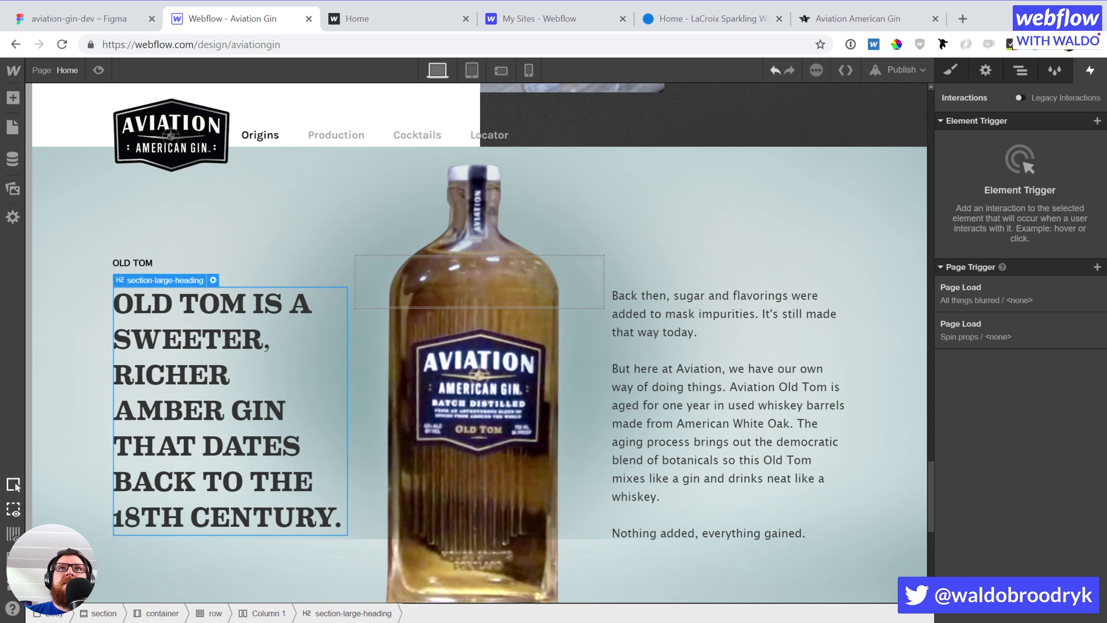
click(1097, 121)
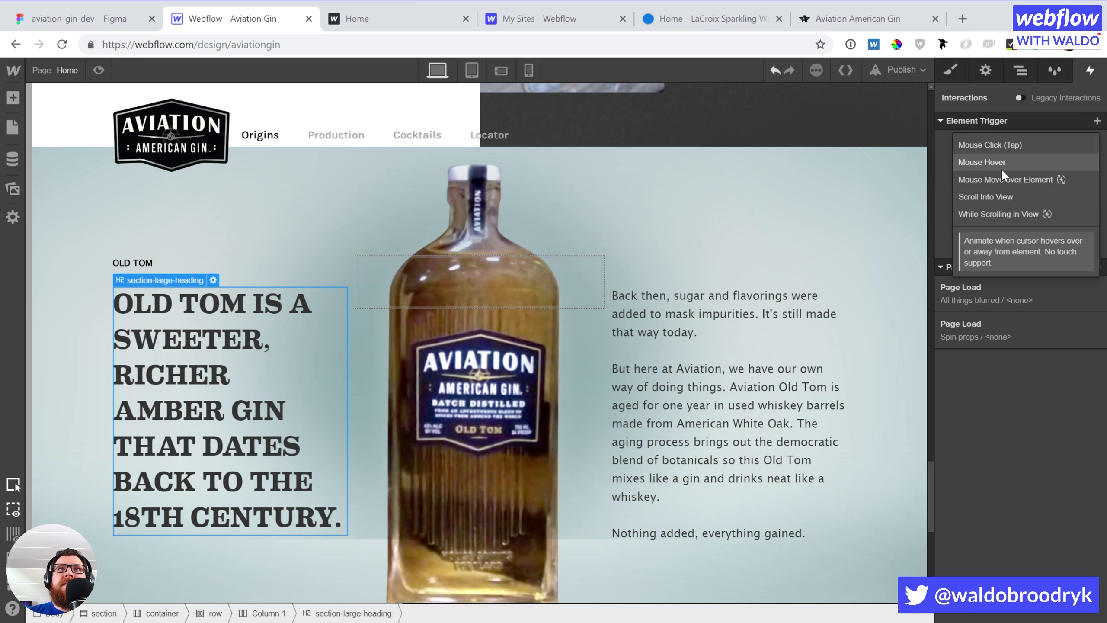
click(995, 196)
click(996, 194)
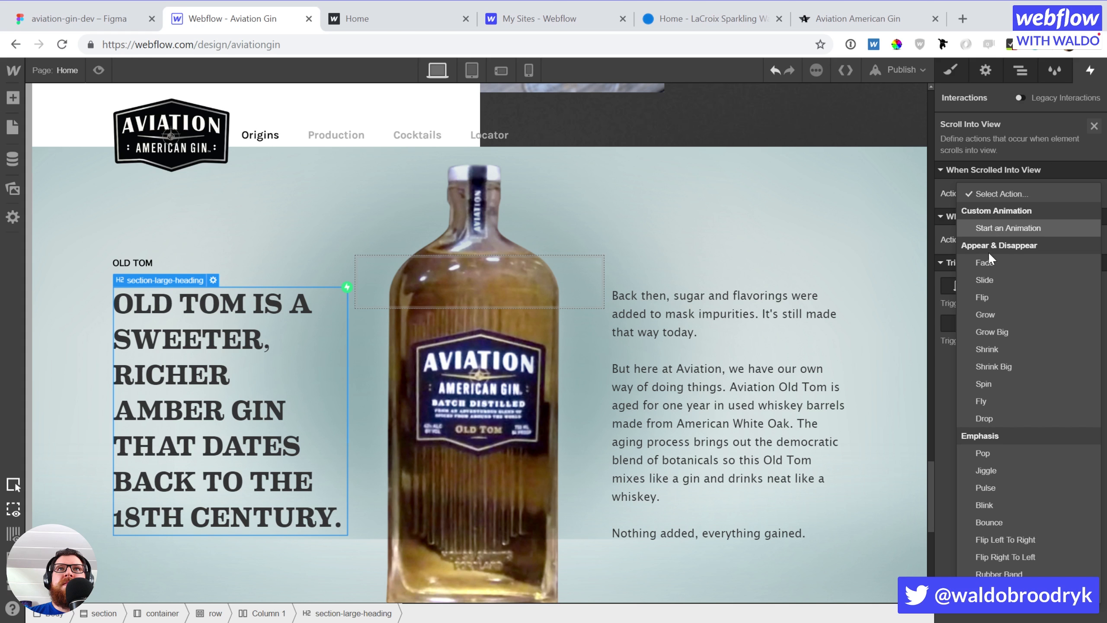
click(989, 281)
click(1078, 285)
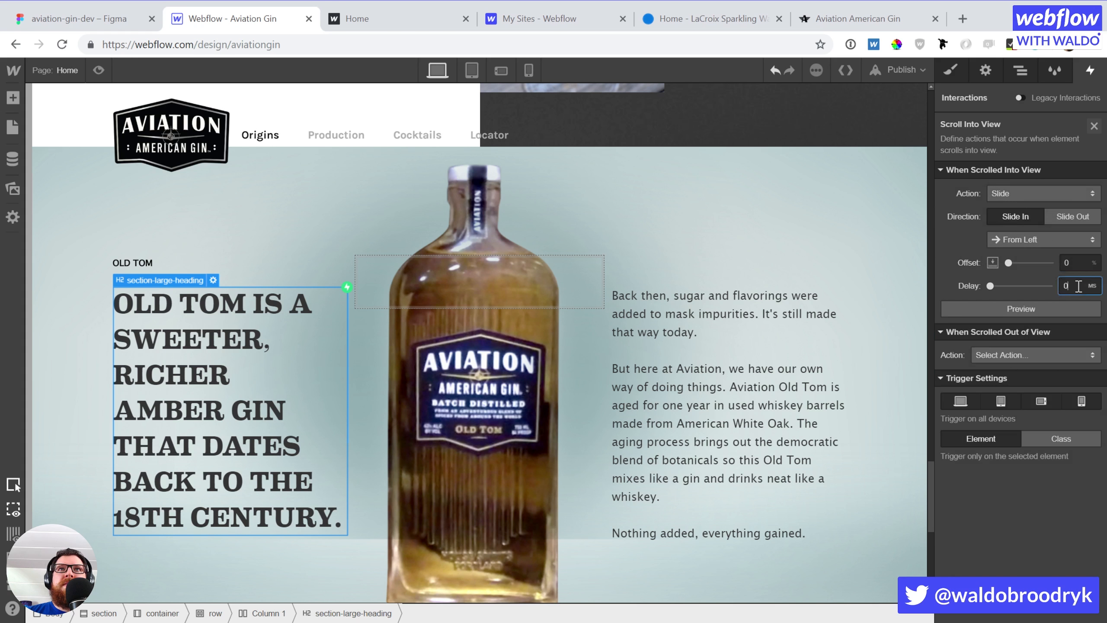
text(250)
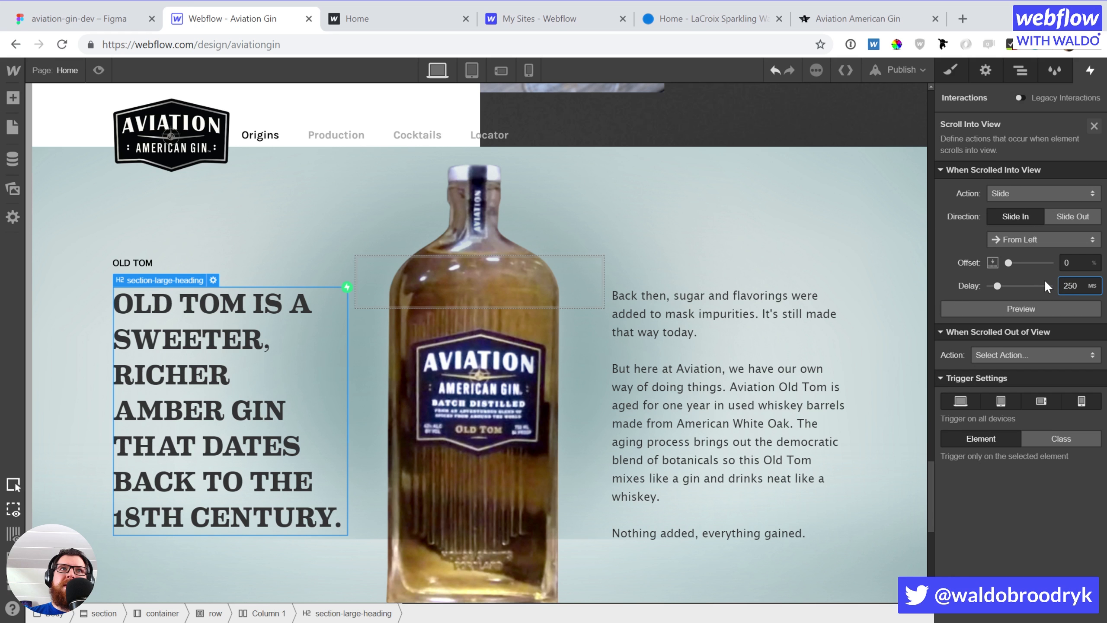
Give the Old Tom paragraph a Scroll Into View Slide from Right with a 500 ms delay
click(796, 366)
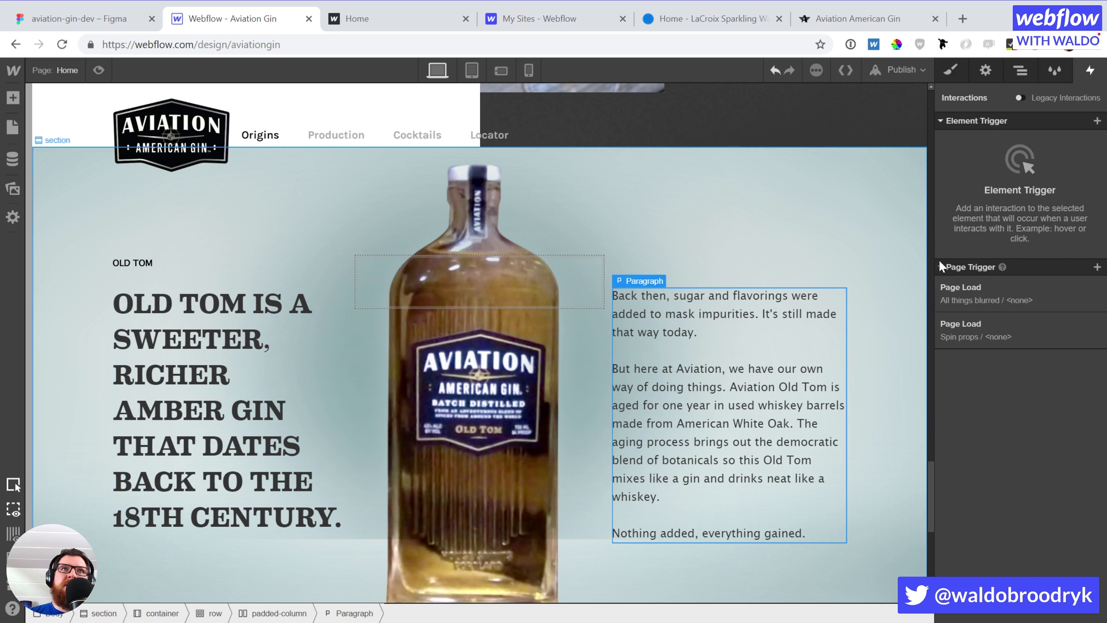
click(1096, 121)
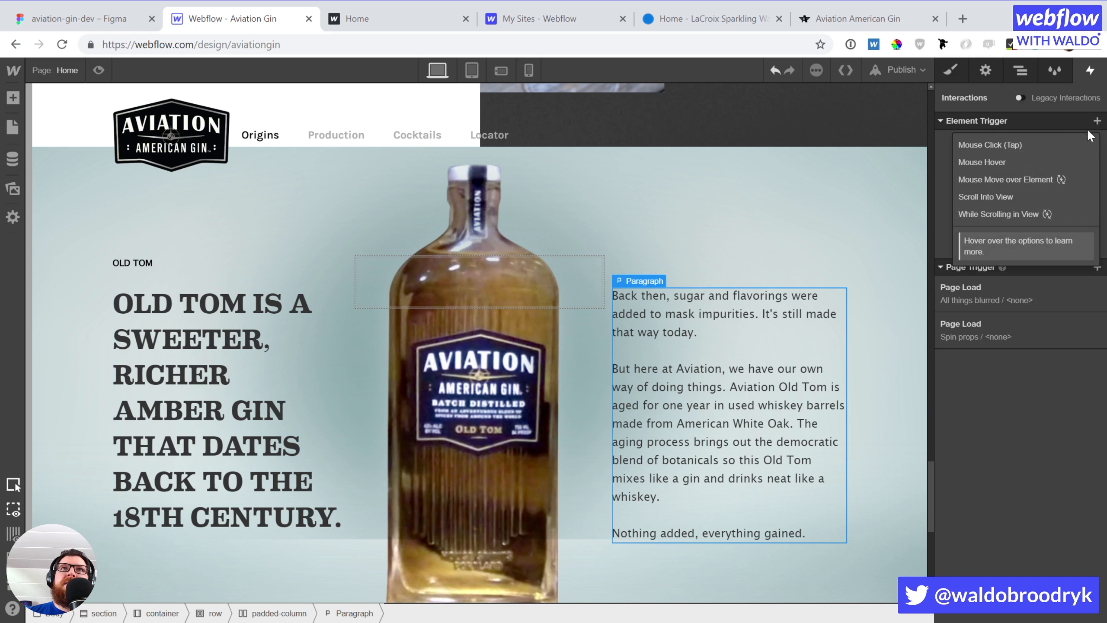
click(1017, 196)
click(1018, 193)
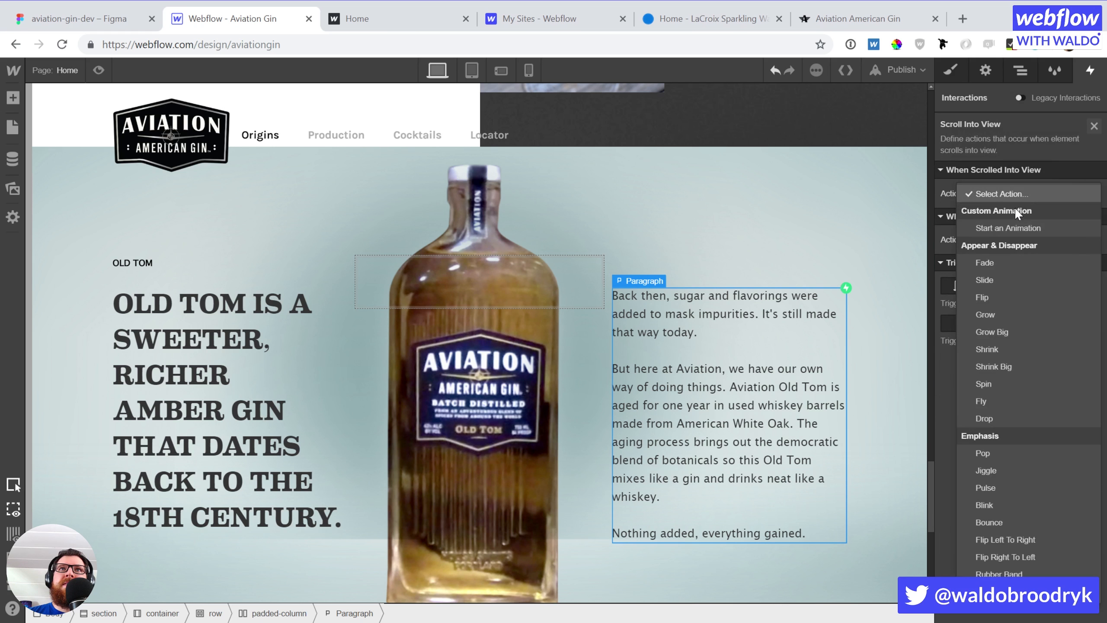
click(1005, 280)
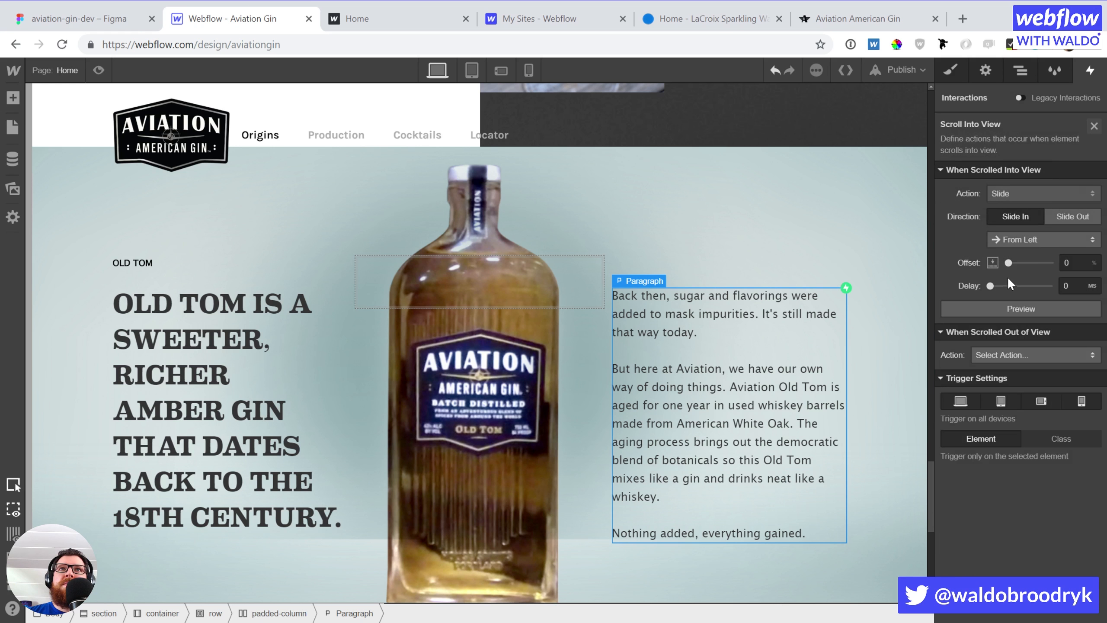
click(1022, 239)
click(1024, 252)
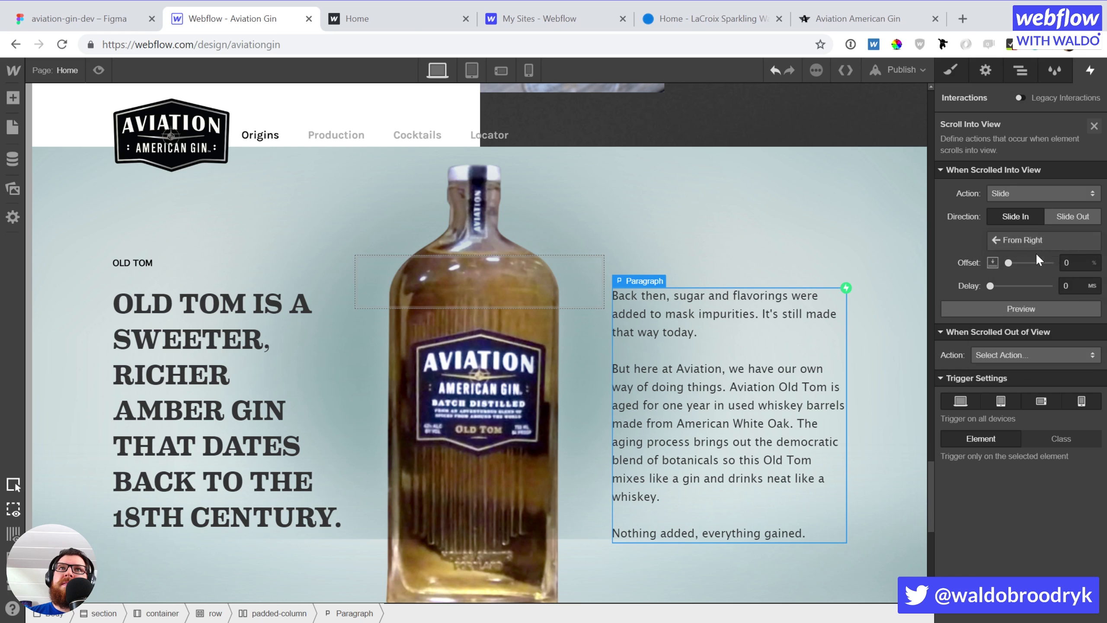
click(1068, 284)
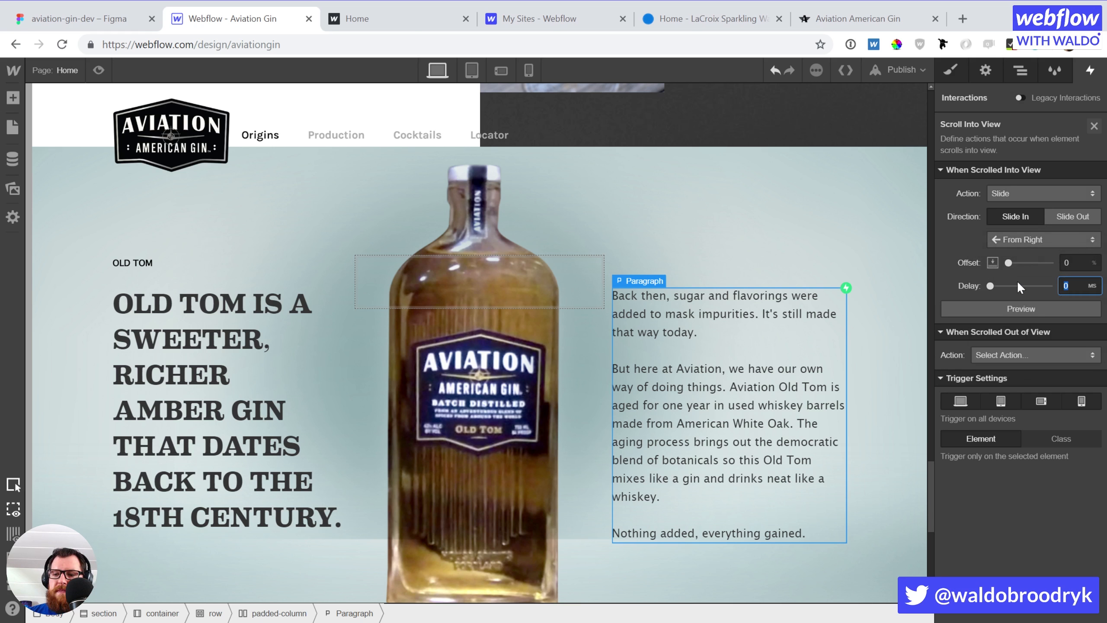
text(500)
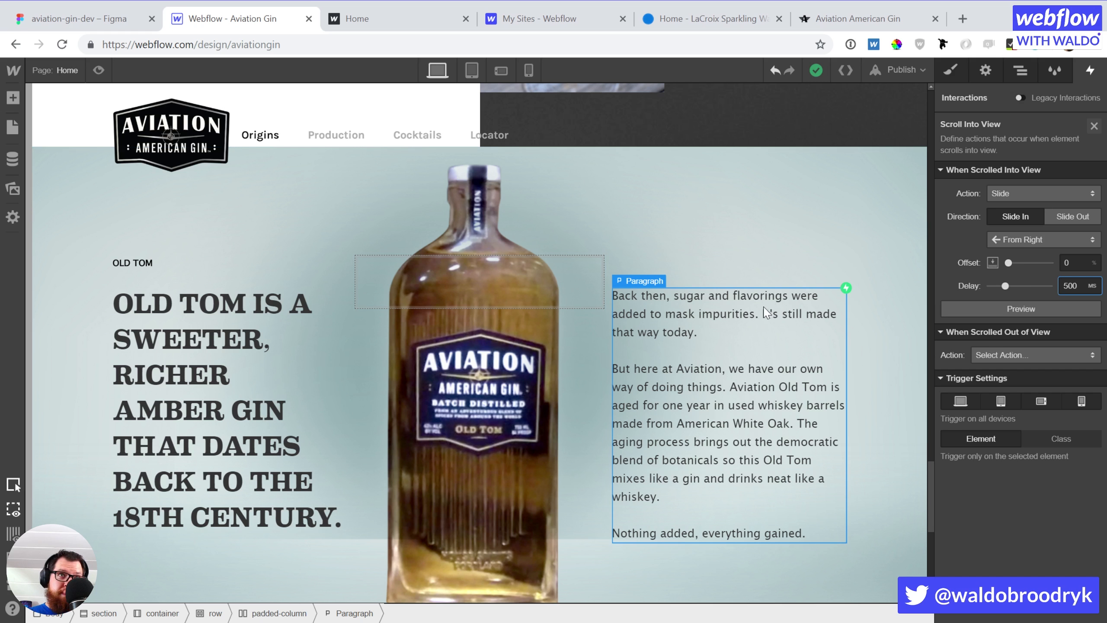
scroll(763, 299, down, 8)
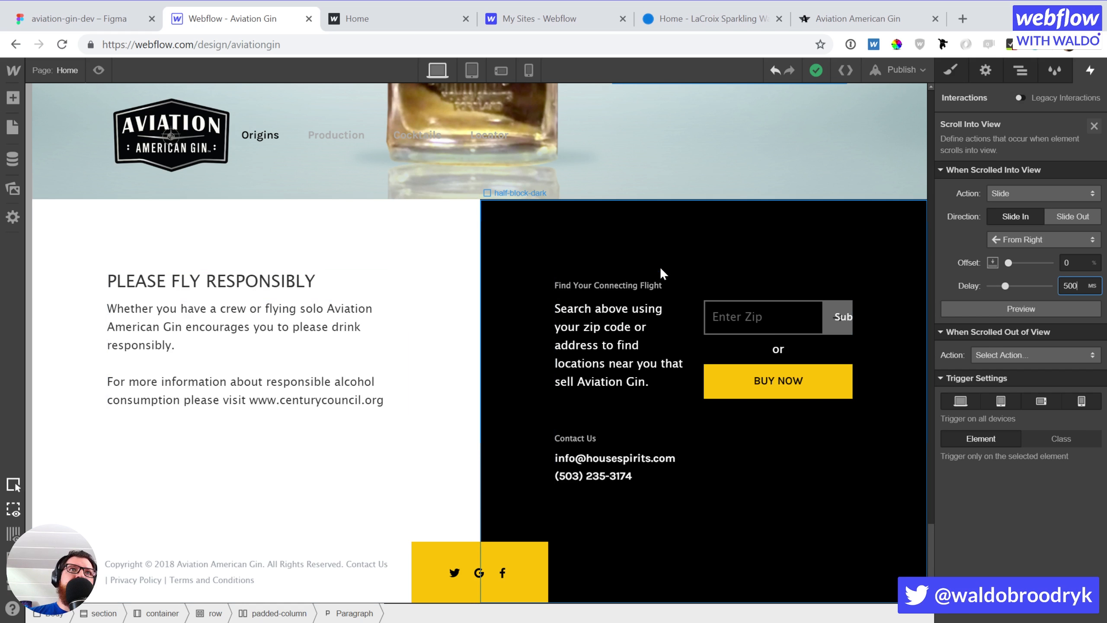
Blank out the Submit wording in the zip search button's Button Text field
click(844, 315)
click(844, 315)
click(748, 372)
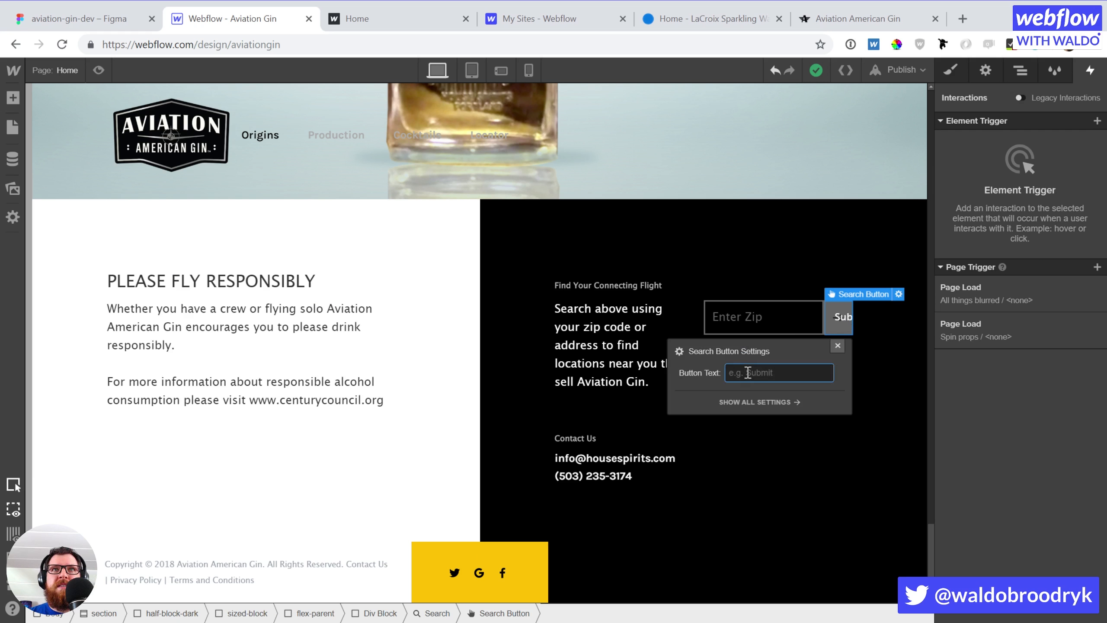
key(Return)
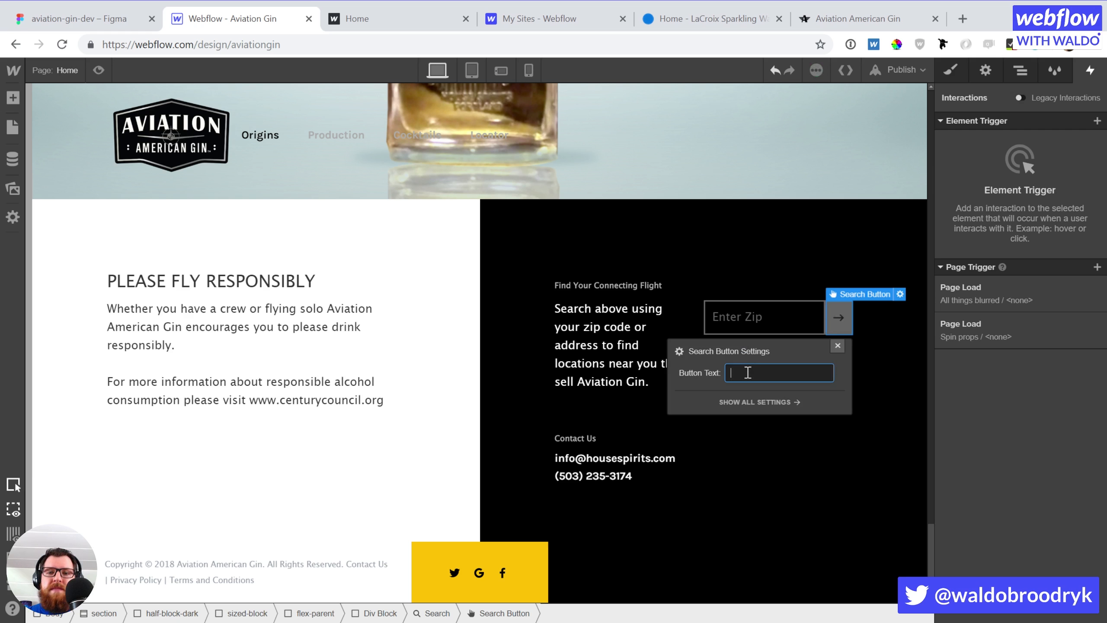
key(BackSpace)
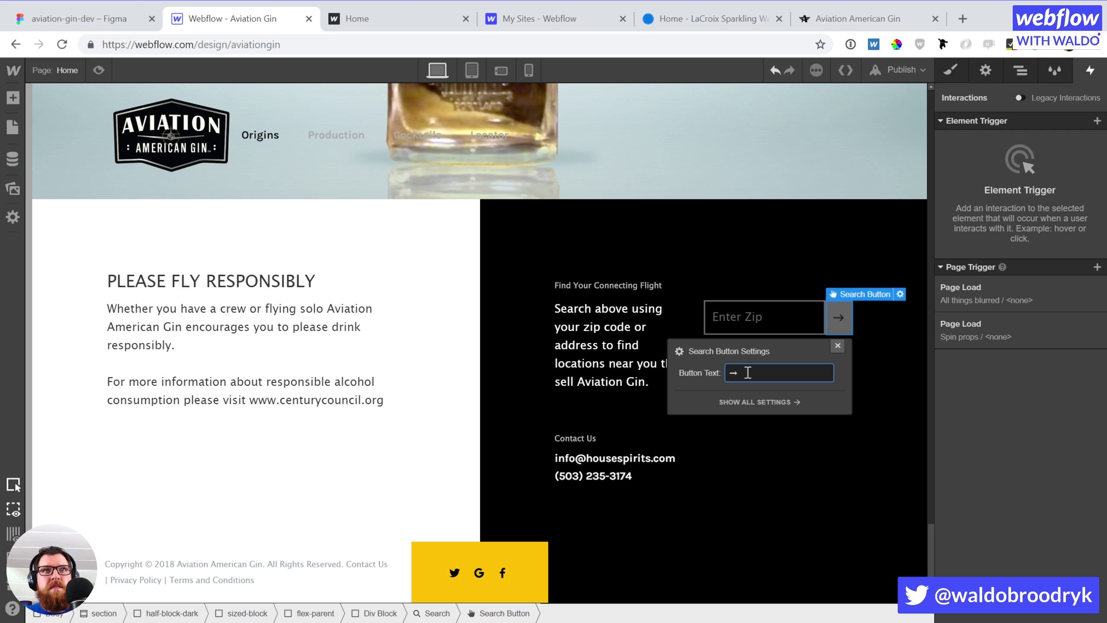
click(853, 354)
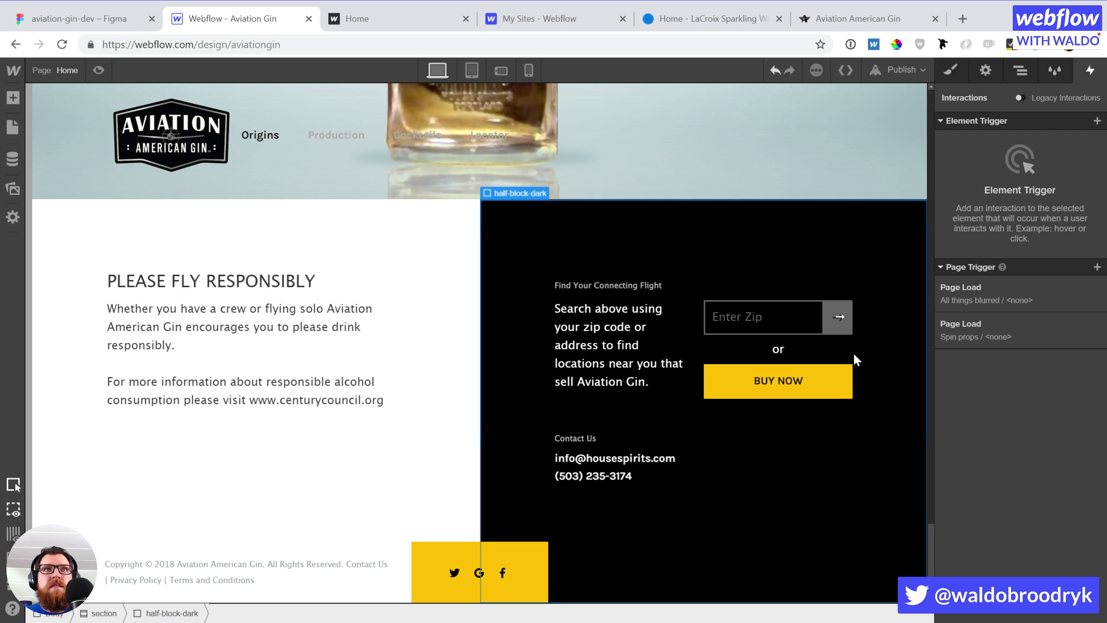
Reopen the search button settings and delete the remaining character from its text
click(835, 324)
click(836, 324)
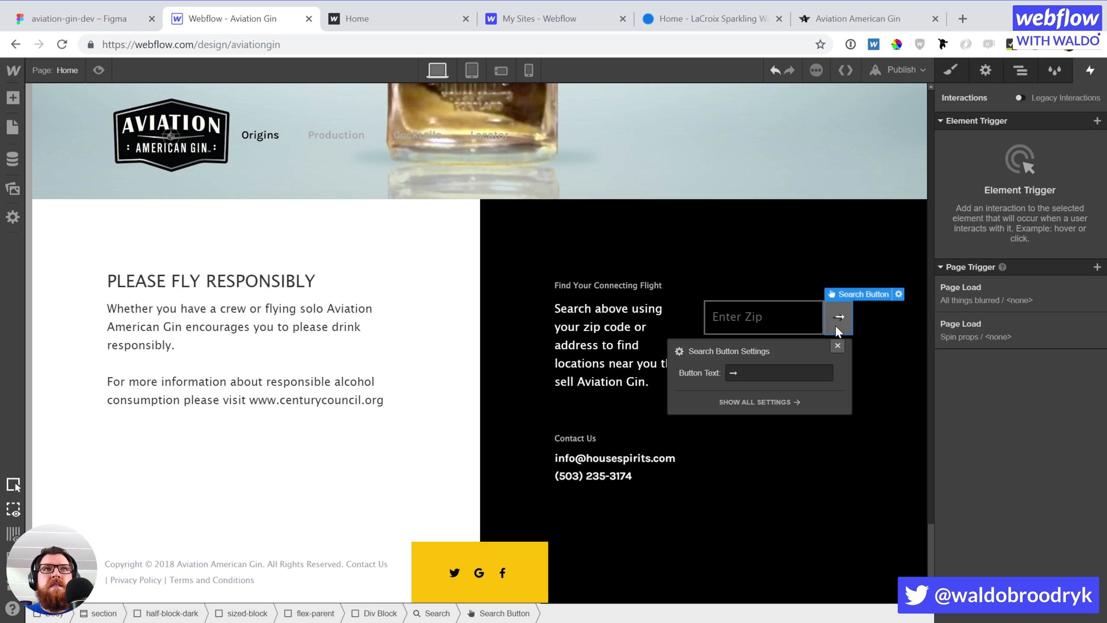
click(738, 372)
key(BackSpace)
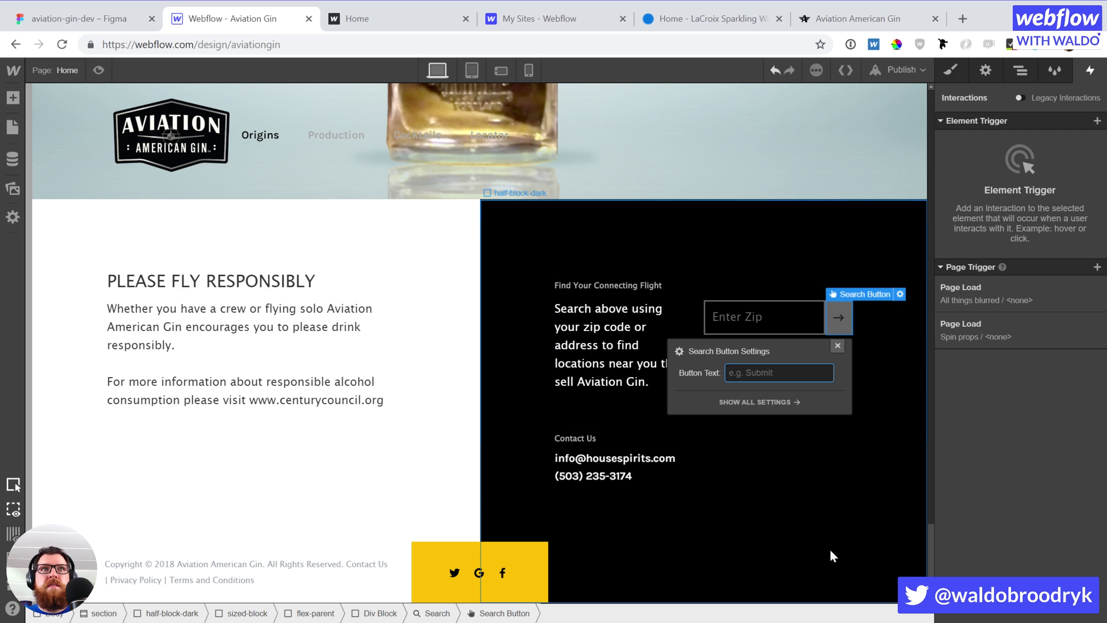
key(Escape)
click(794, 318)
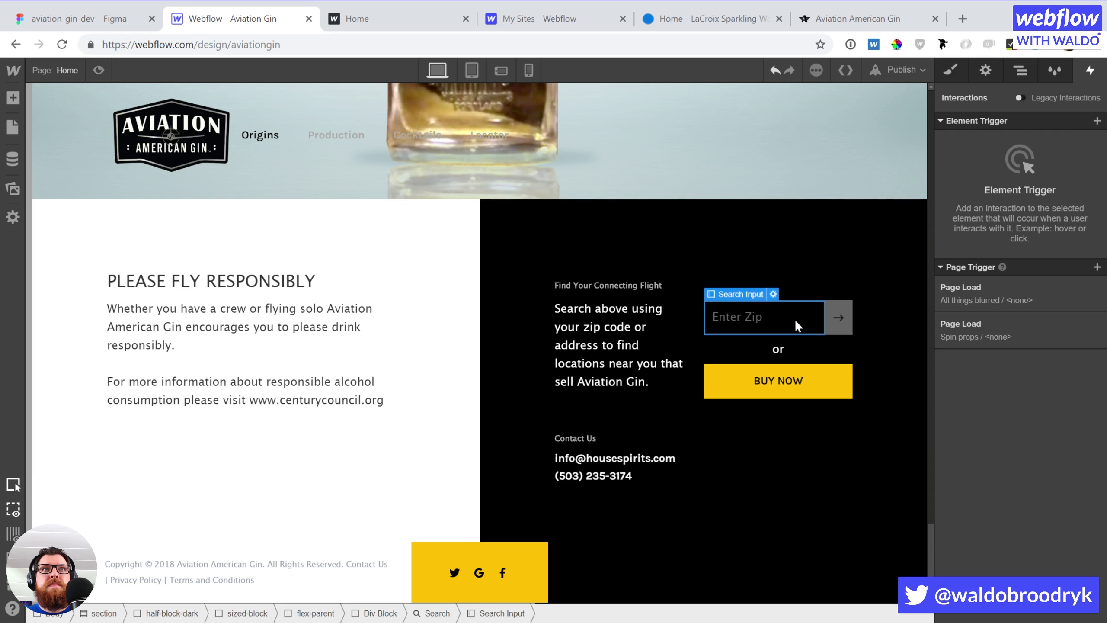
scroll(854, 367, up, 20)
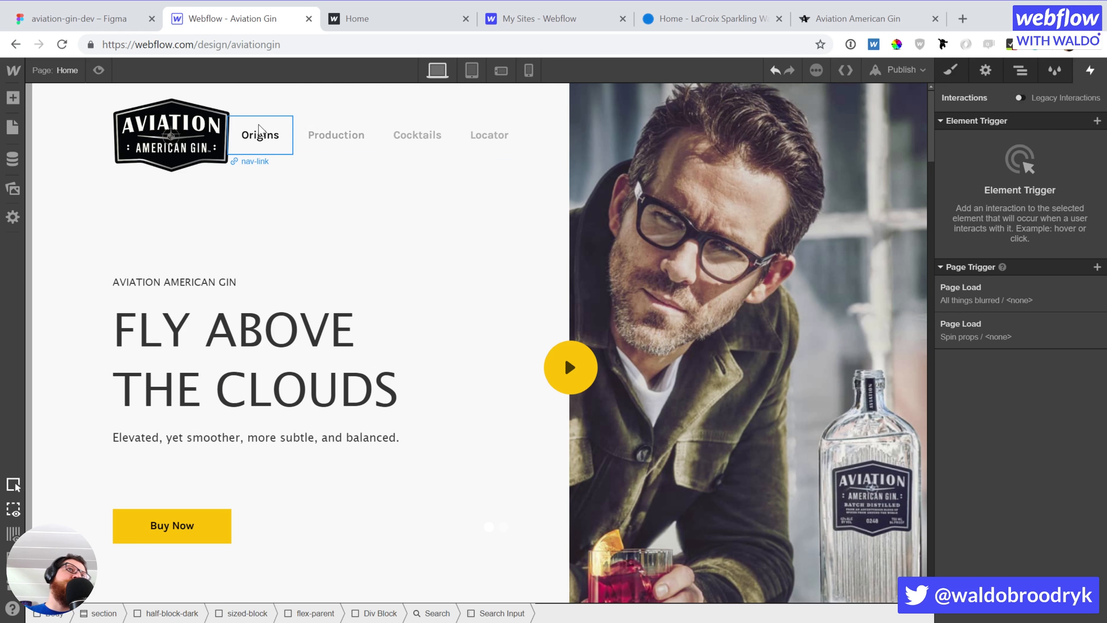
Set the story section below the hero to use the Section HTML tag
click(13, 159)
click(340, 142)
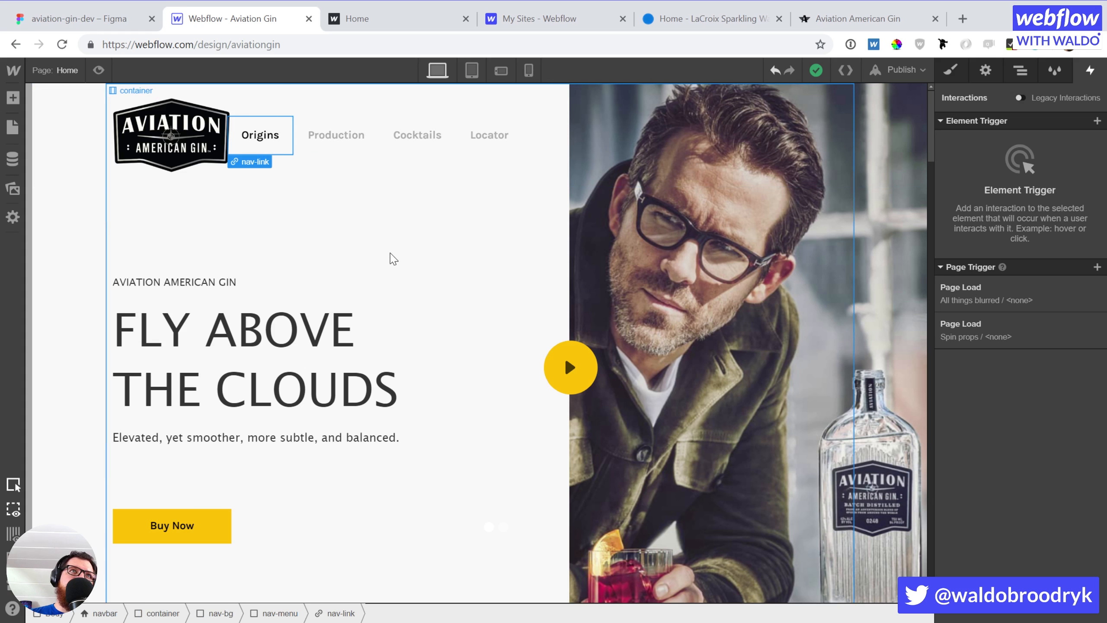
scroll(347, 236, down, 7)
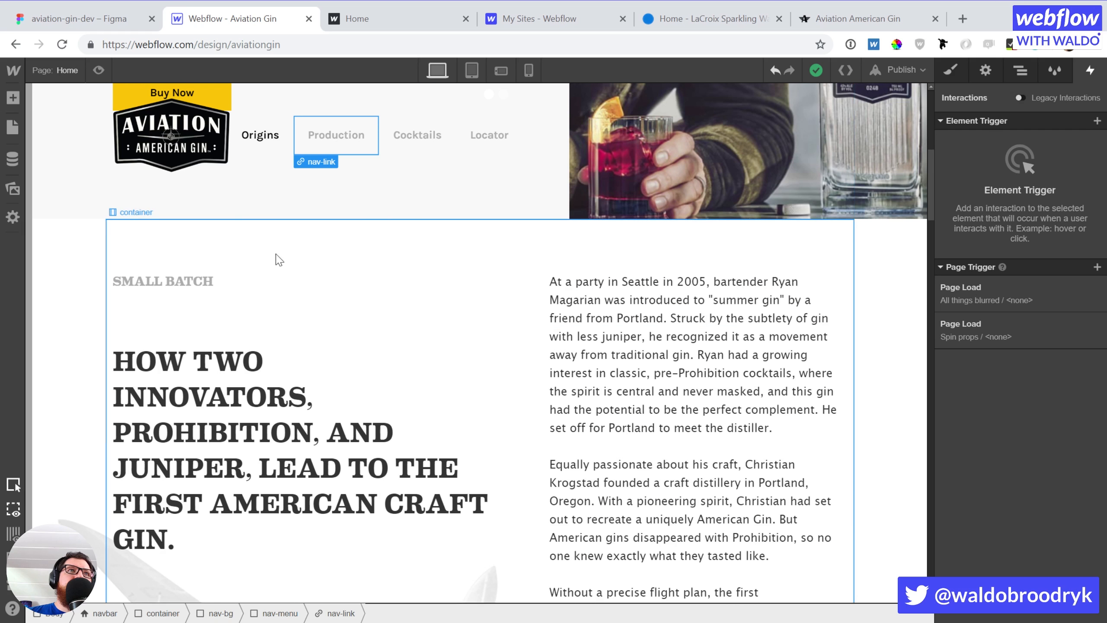
scroll(271, 262, up, 5)
scroll(242, 264, down, 7)
scroll(240, 264, down, 10)
scroll(240, 264, up, 6)
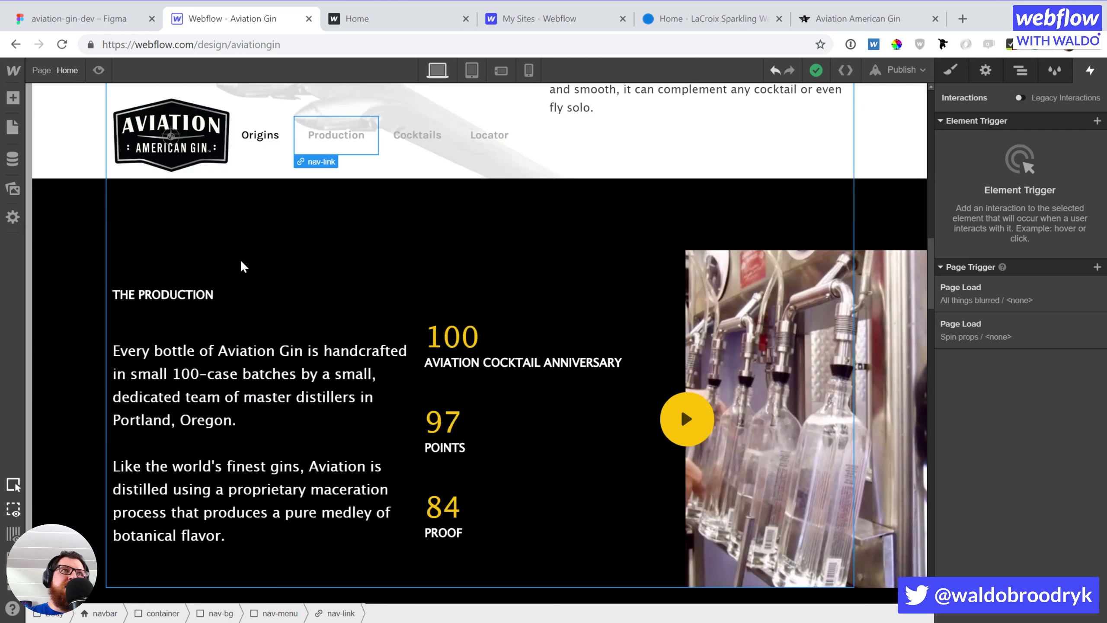
scroll(125, 318, up, 6)
scroll(128, 321, down, 4)
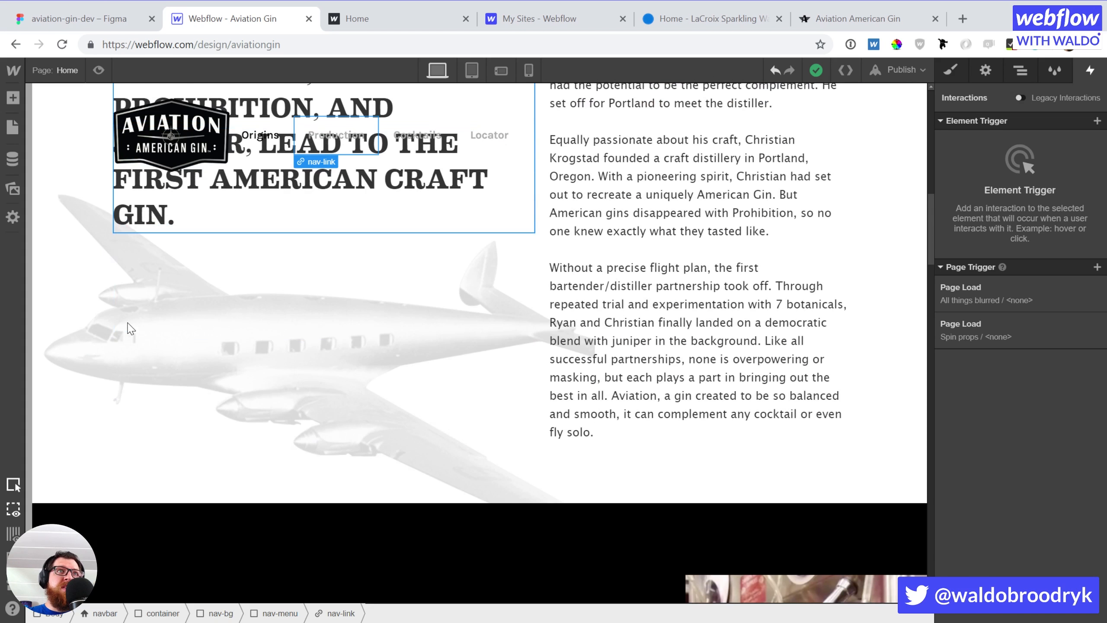
scroll(128, 321, up, 10)
scroll(130, 321, down, 6)
scroll(130, 322, up, 5)
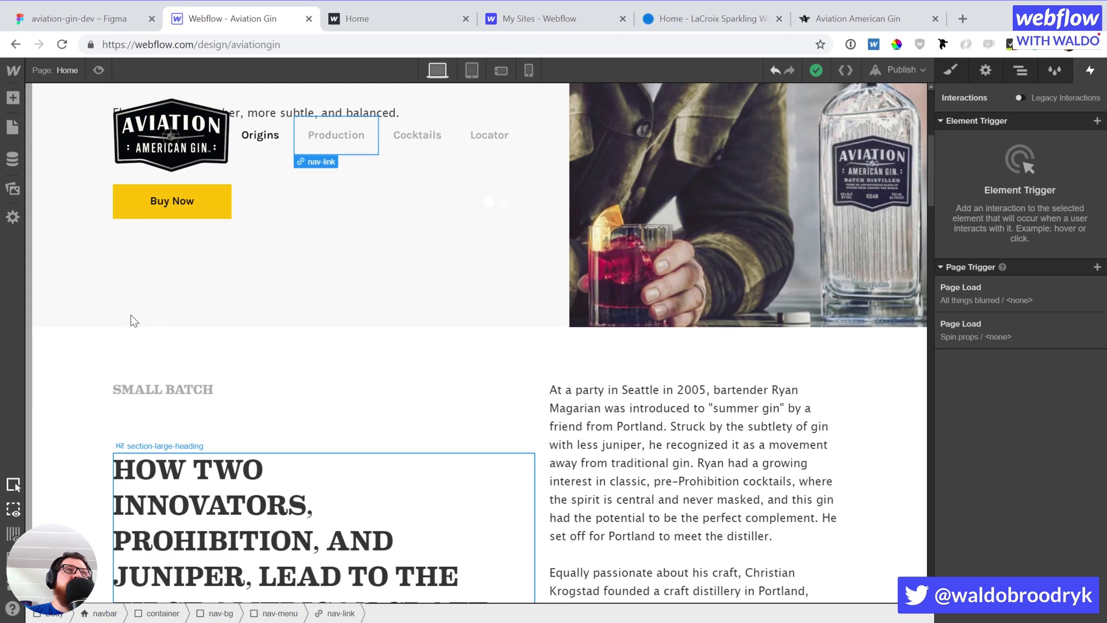
click(76, 344)
click(281, 149)
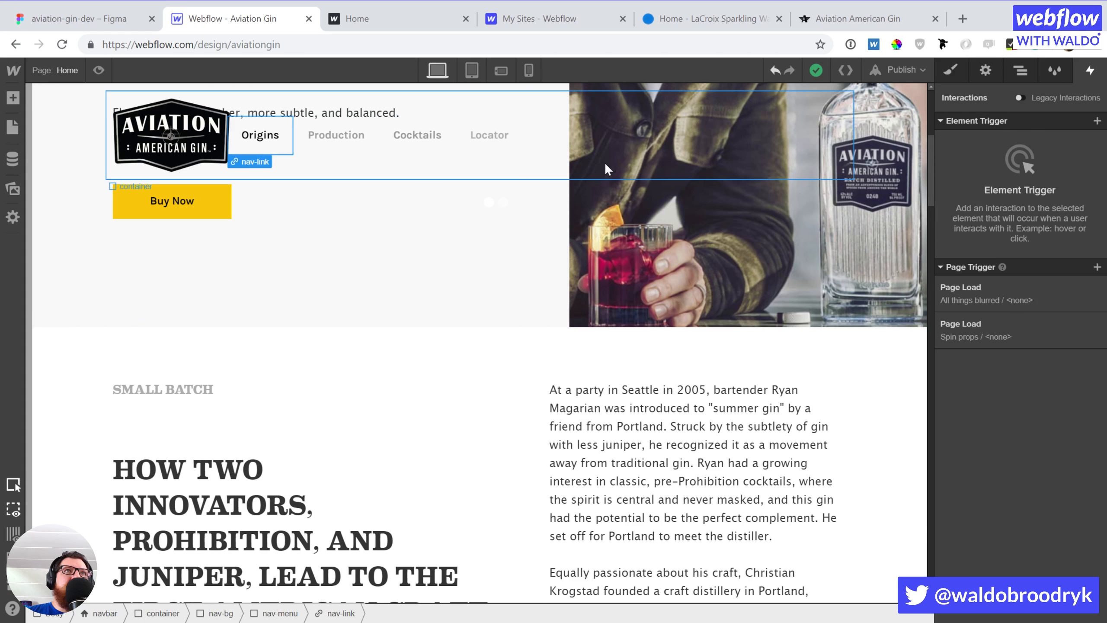
click(987, 70)
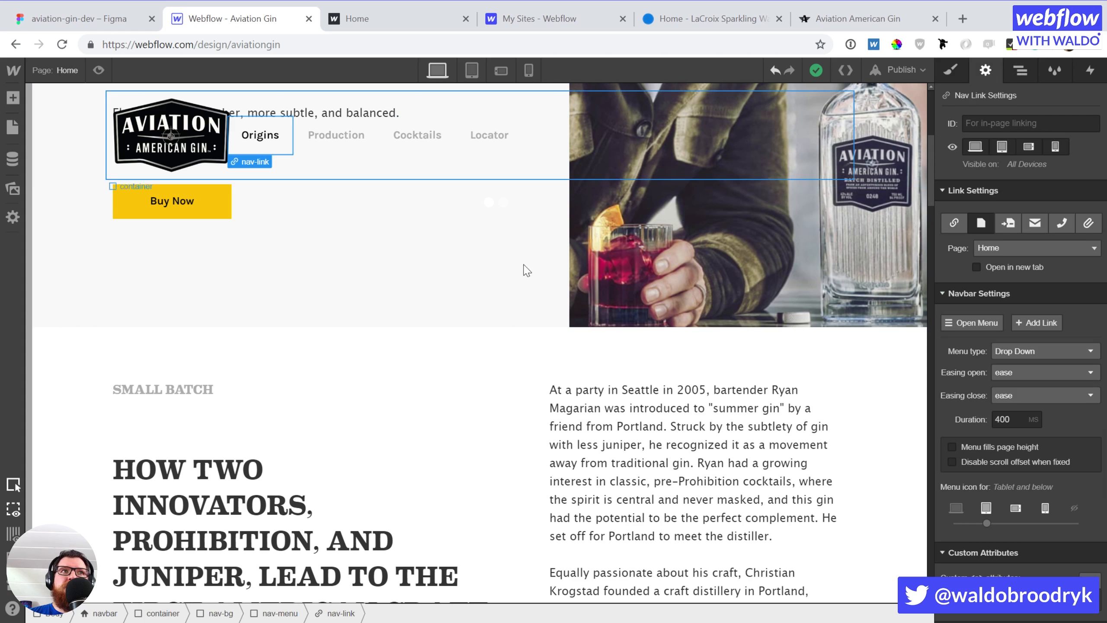
click(260, 359)
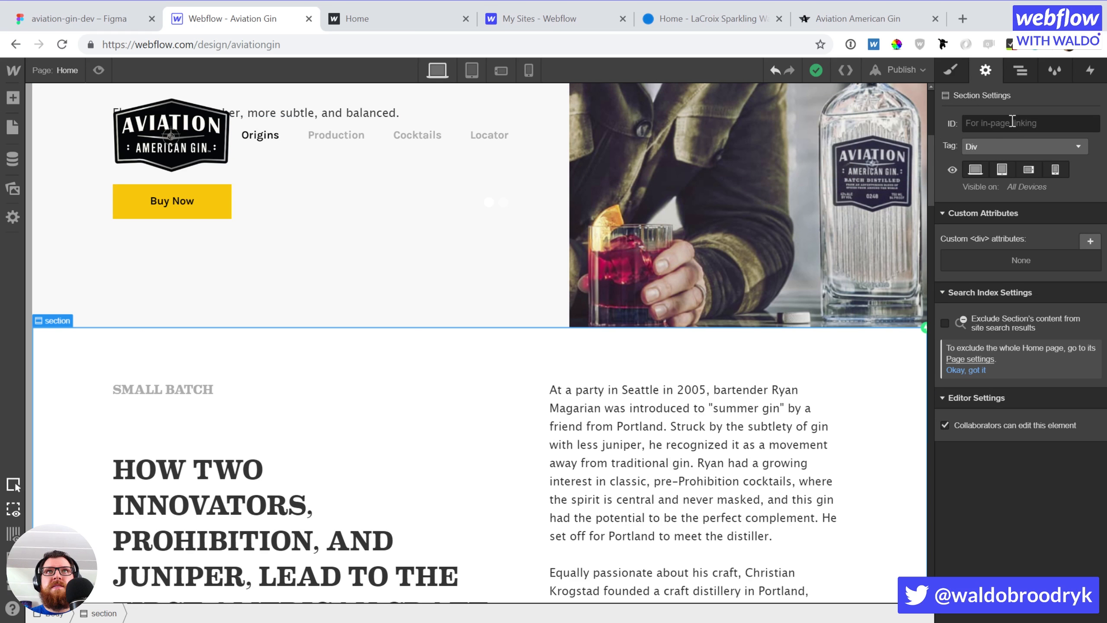
click(1002, 148)
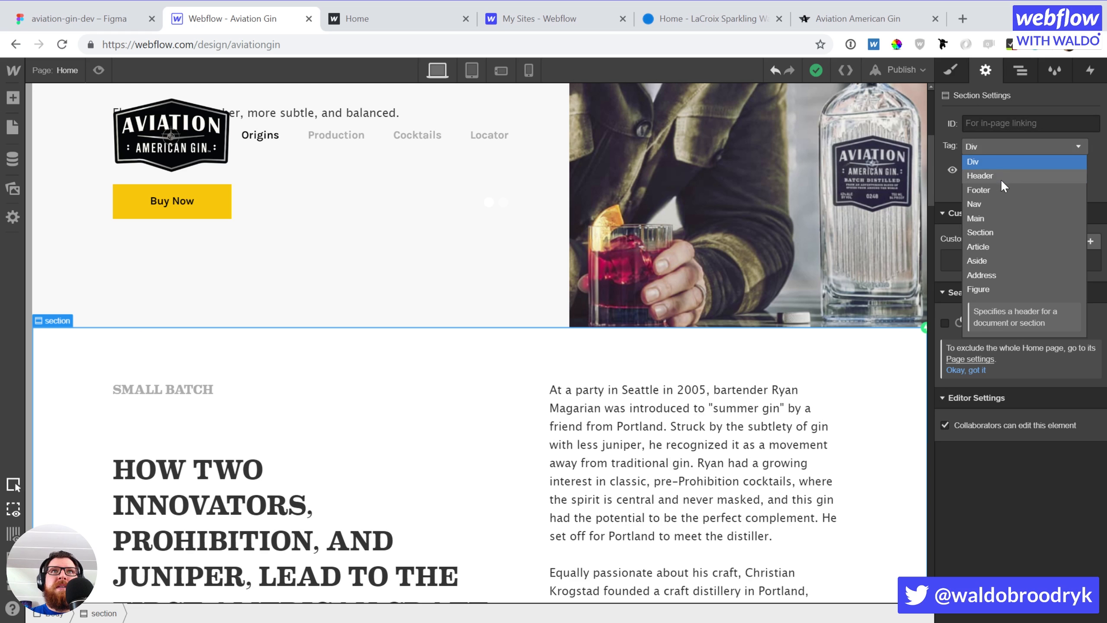
click(1001, 227)
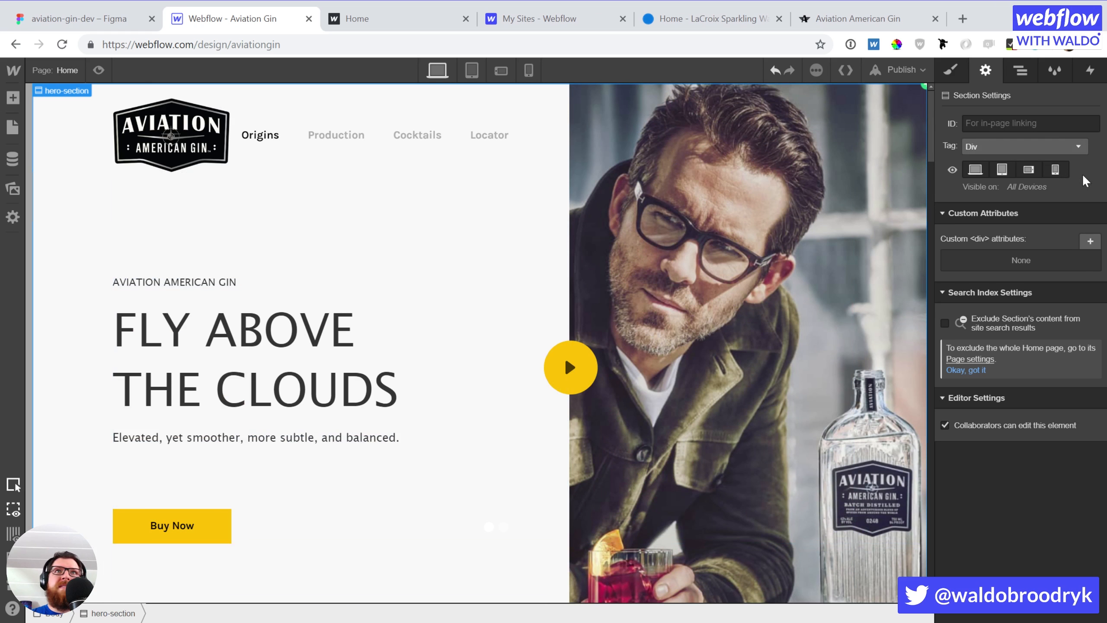
Set the hero section's HTML tag to Main
click(1040, 146)
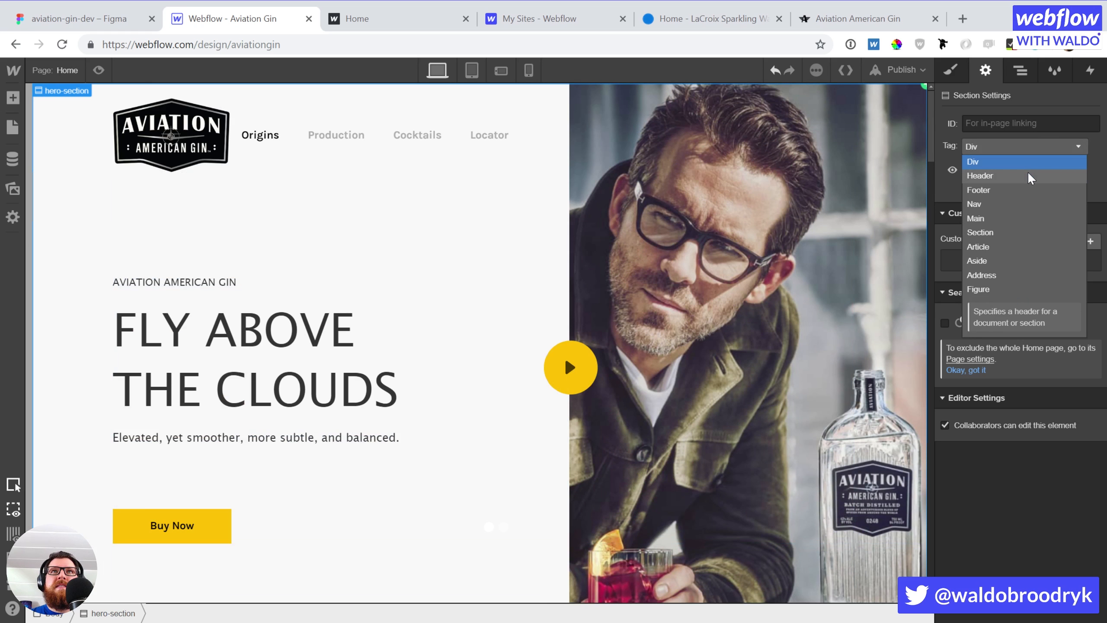
click(1010, 221)
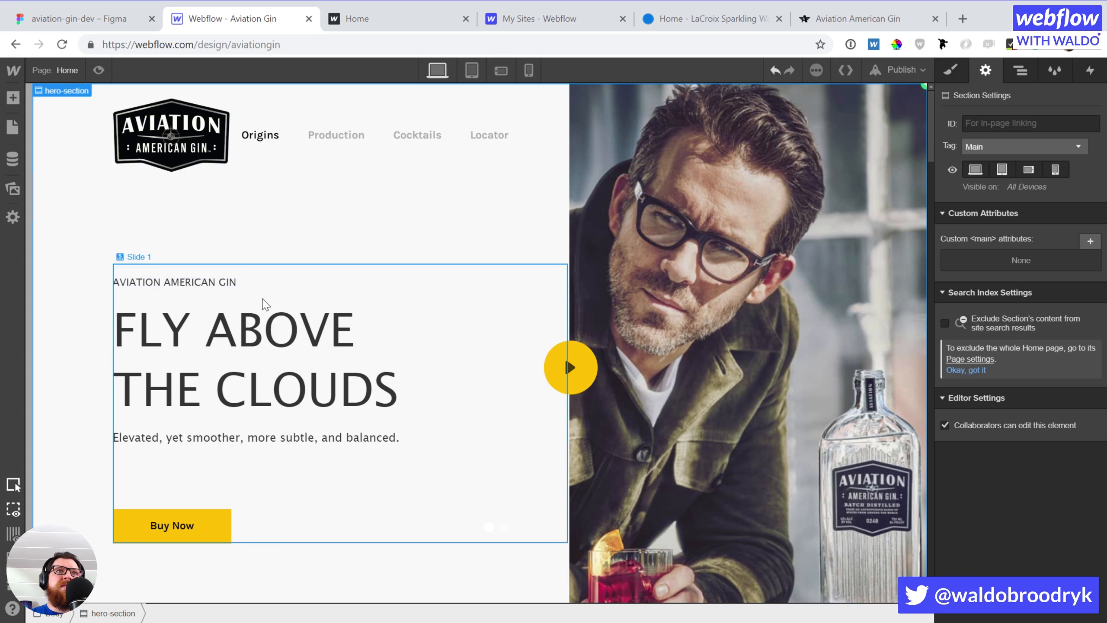
scroll(262, 307, down, 2)
scroll(260, 310, down, 6)
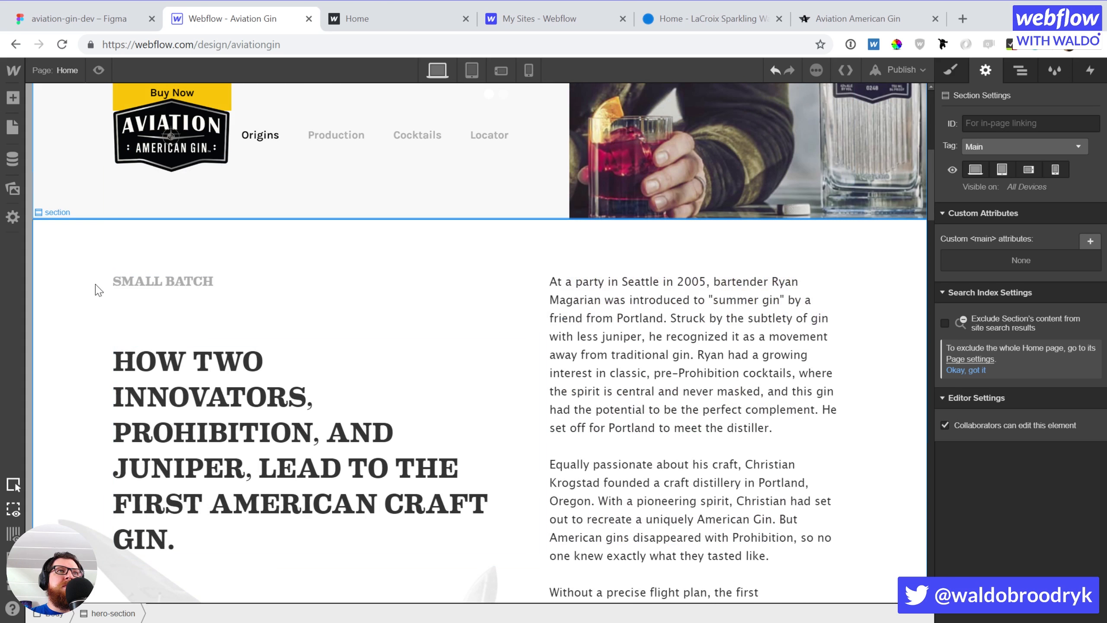
Switch the 'How Two Innovators' heading to H3, then revert it to H2
click(97, 275)
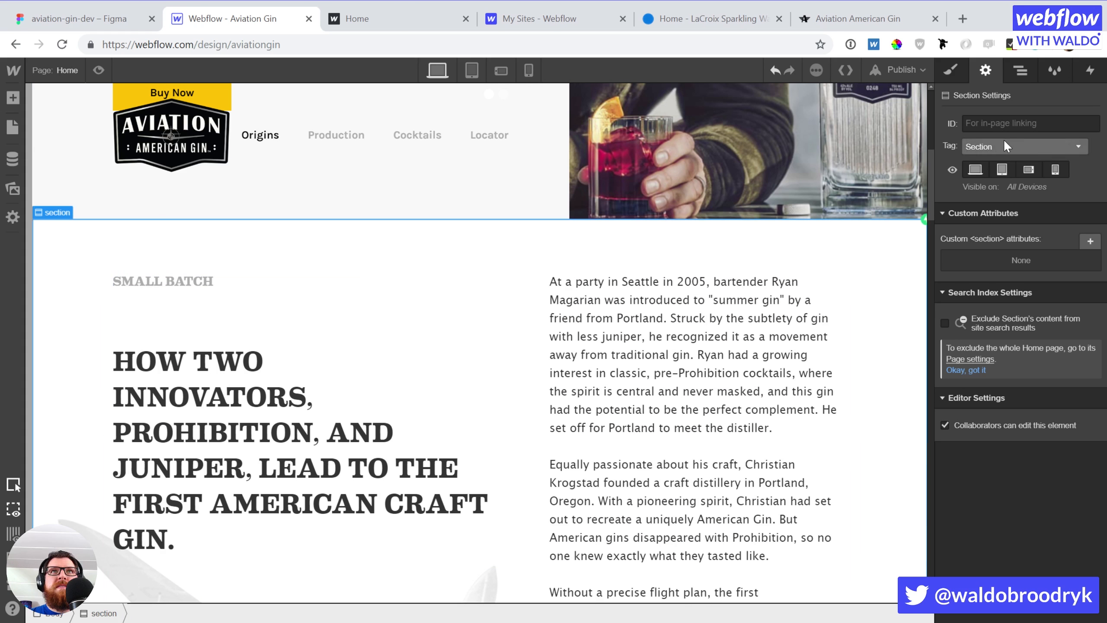
click(191, 282)
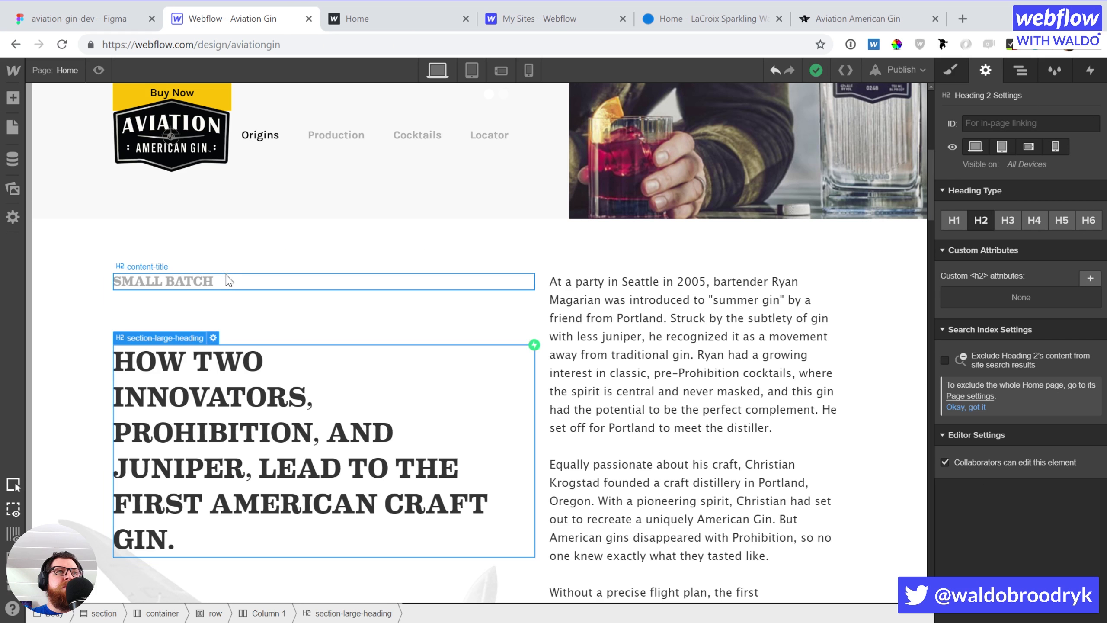
click(225, 395)
click(1009, 219)
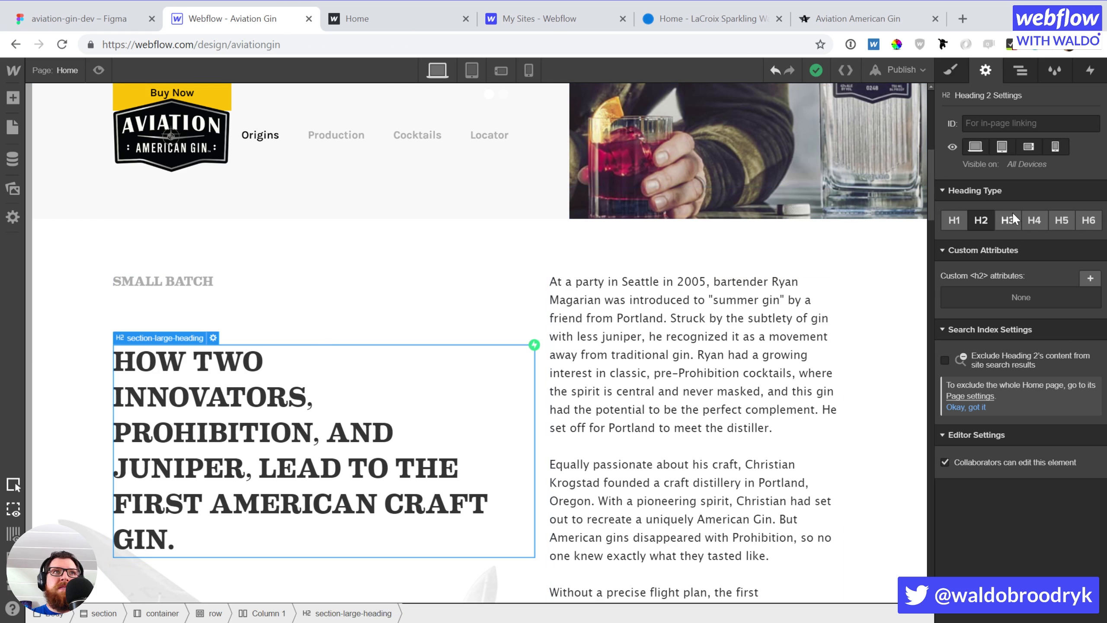
click(983, 220)
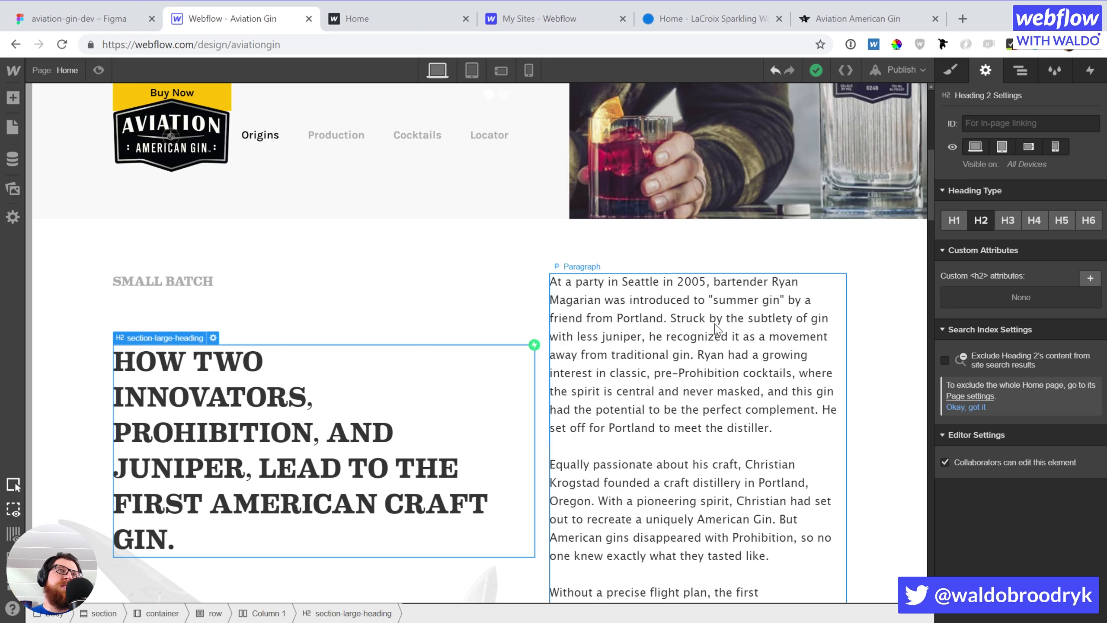
Select the Fly Above the Clouds heading and review the Small Batch section
scroll(717, 331, up, 10)
click(287, 388)
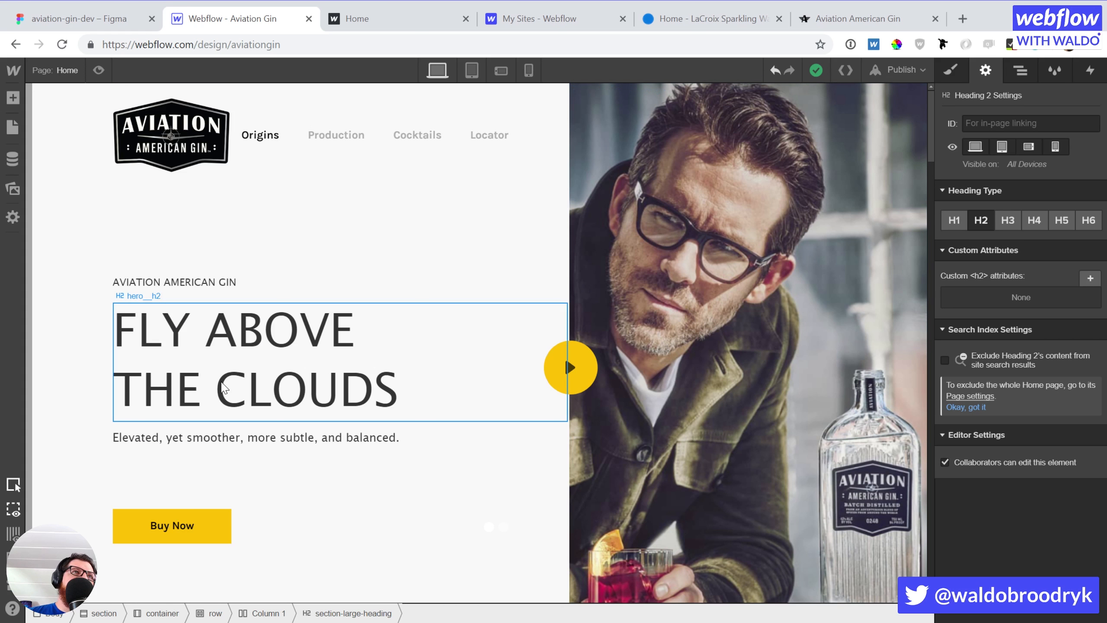
scroll(286, 387, down, 7)
scroll(307, 410, down, 7)
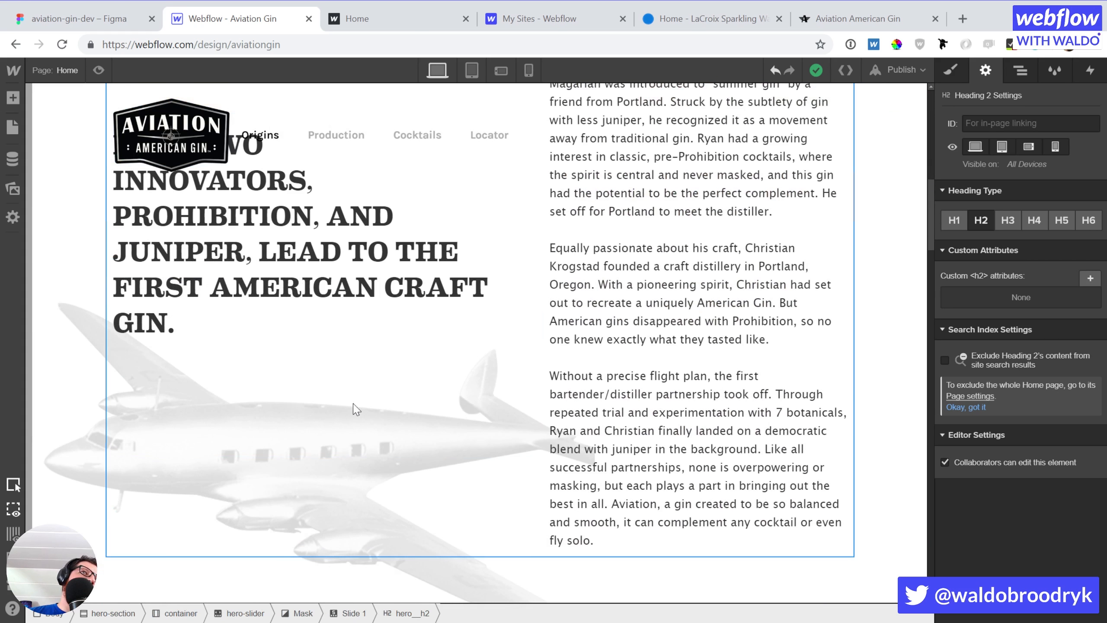
scroll(638, 435, up, 4)
scroll(669, 310, up, 6)
scroll(486, 363, down, 3)
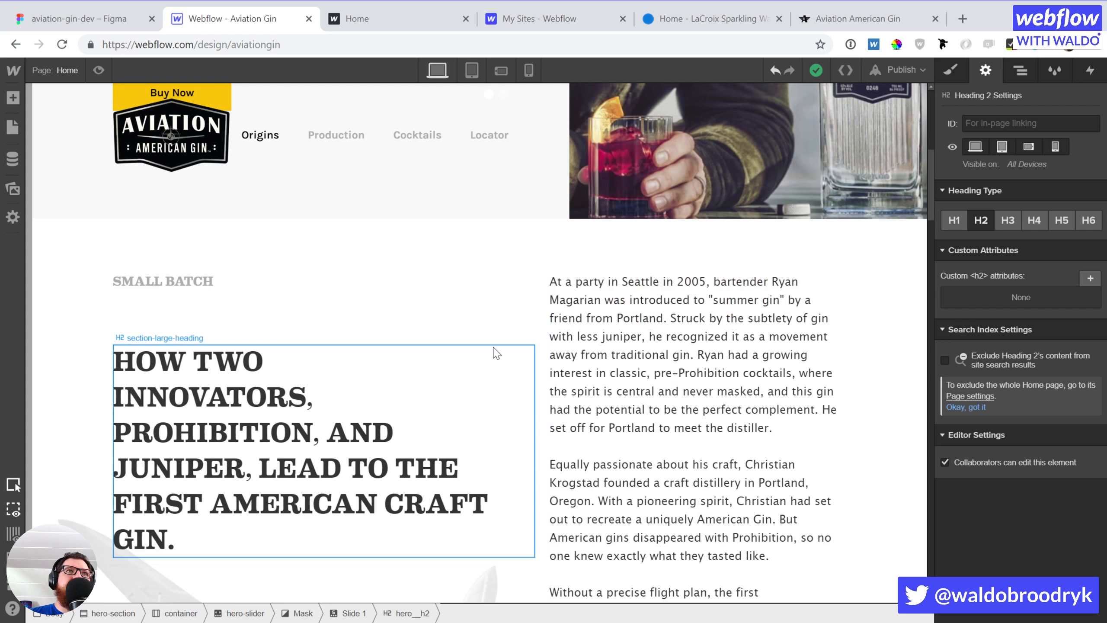
Give the story section an origins ID and anchor the Origins navbar link to it
click(546, 304)
click(582, 188)
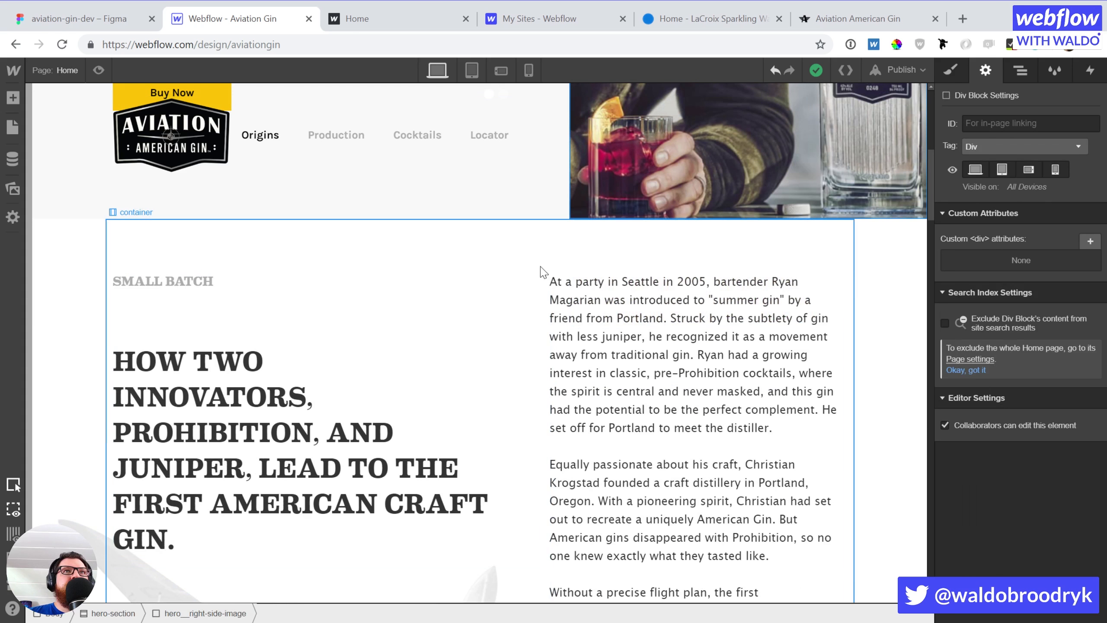
click(873, 288)
click(991, 125)
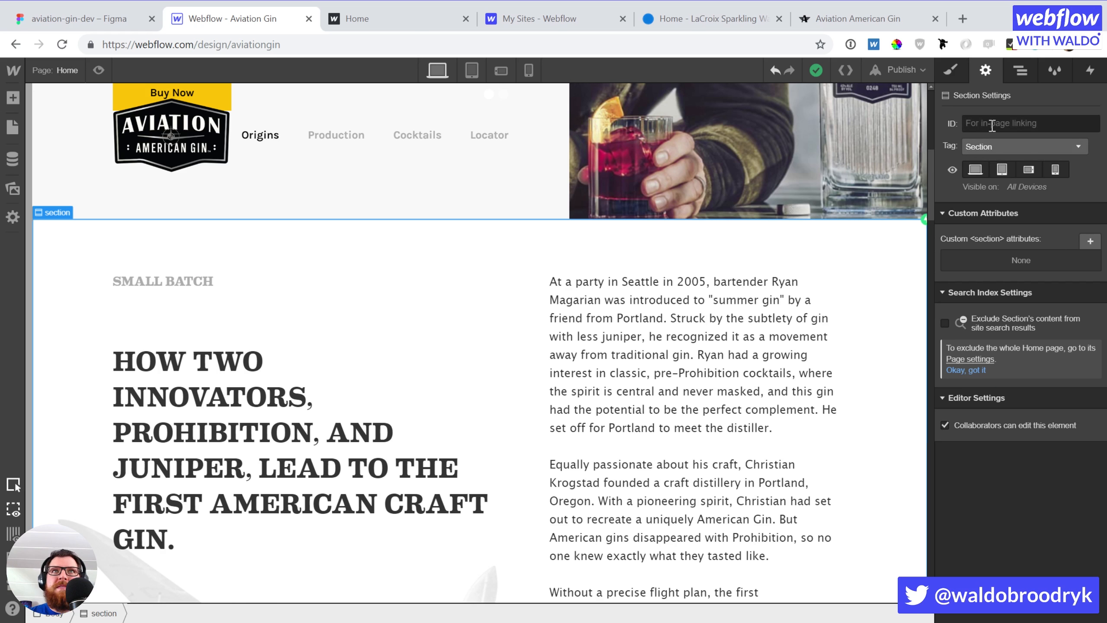
text(origins)
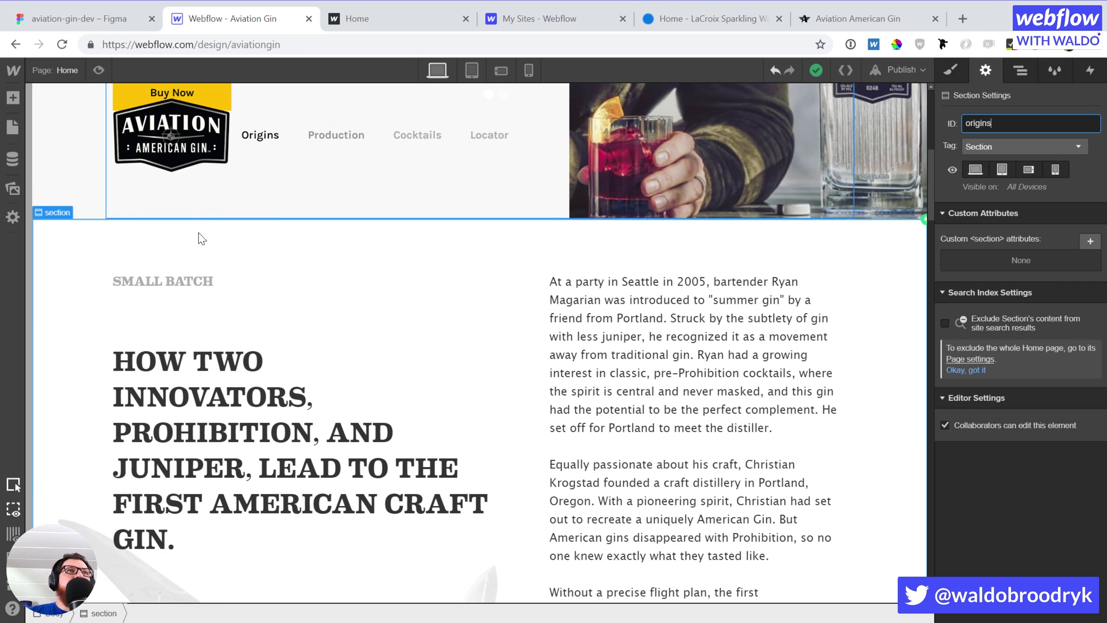
scroll(201, 238, up, 10)
scroll(262, 135, down, 3)
click(262, 135)
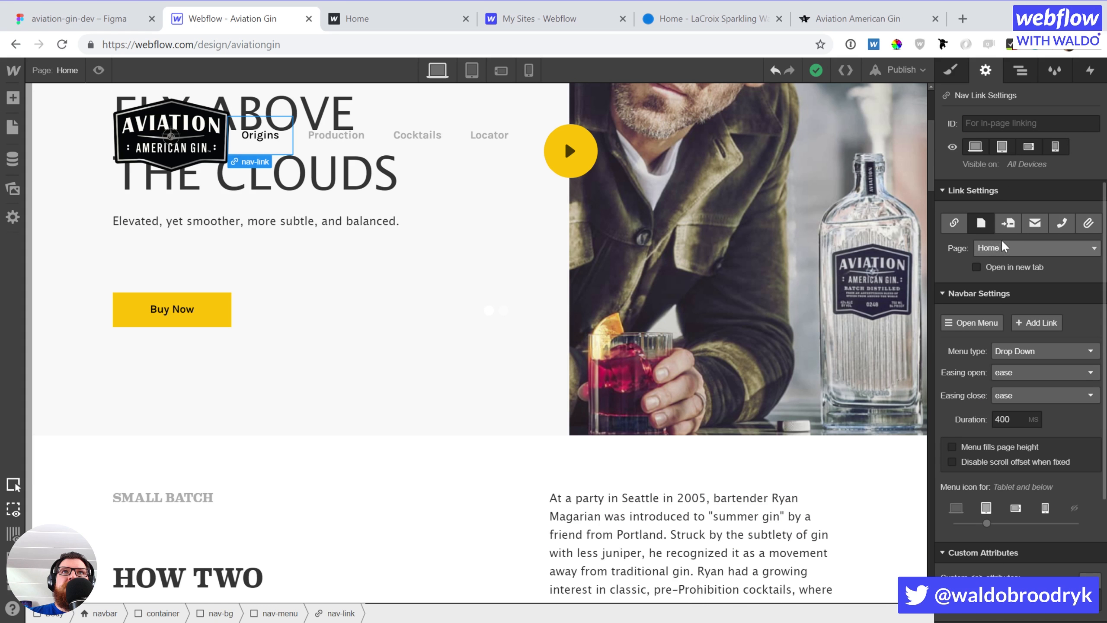
click(1007, 222)
click(1032, 248)
click(1002, 277)
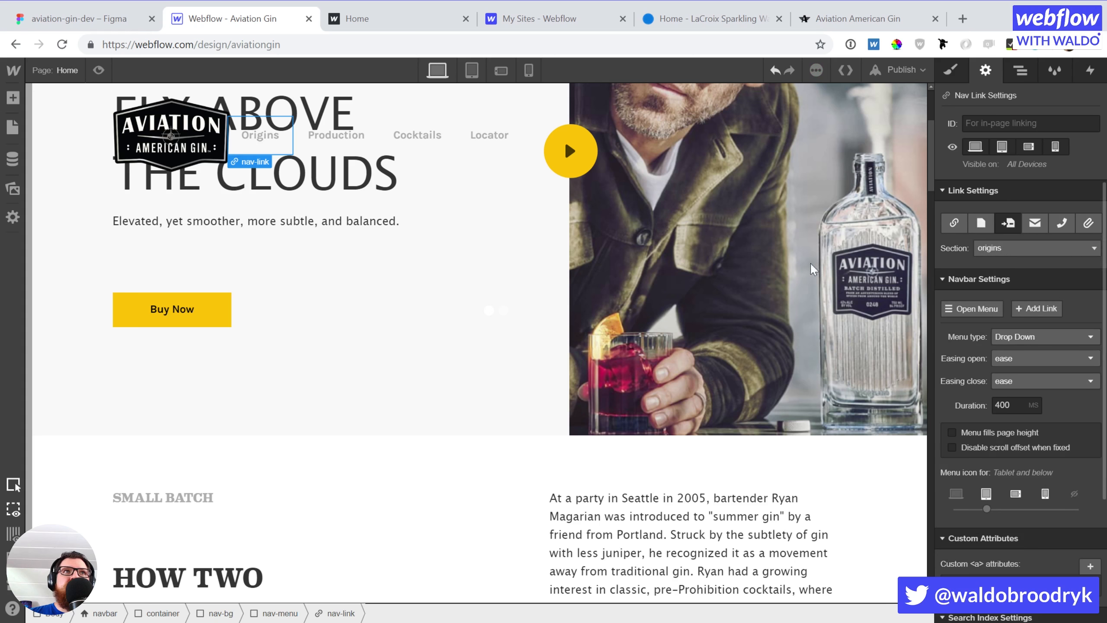
Make the Production block a Section with ID 'production' and anchor the Production link to it
scroll(296, 479, down, 10)
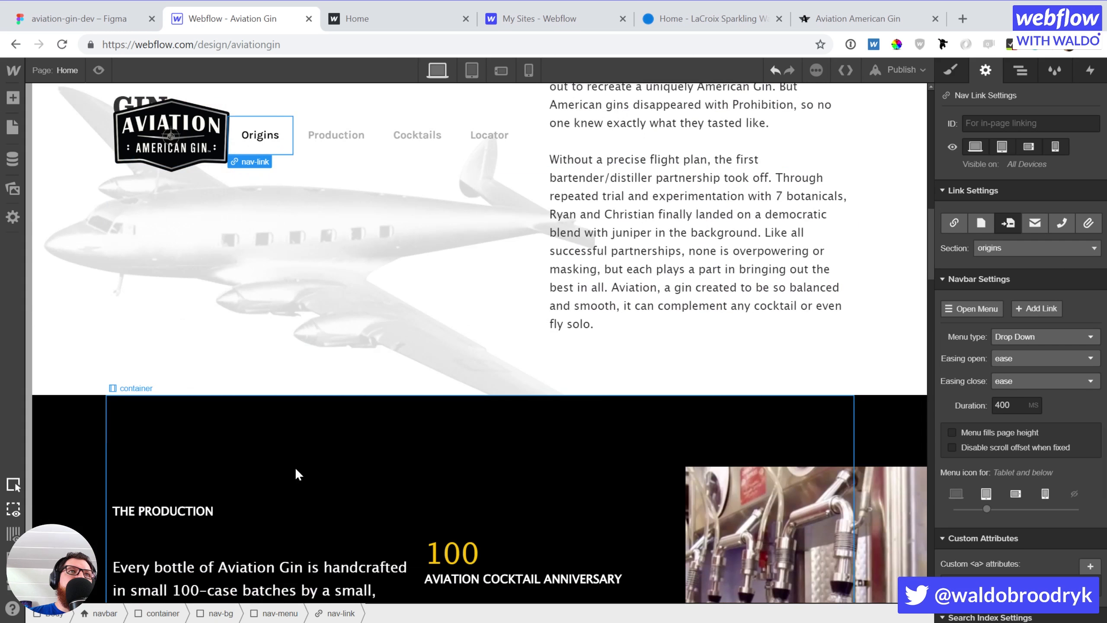
click(104, 482)
click(1024, 122)
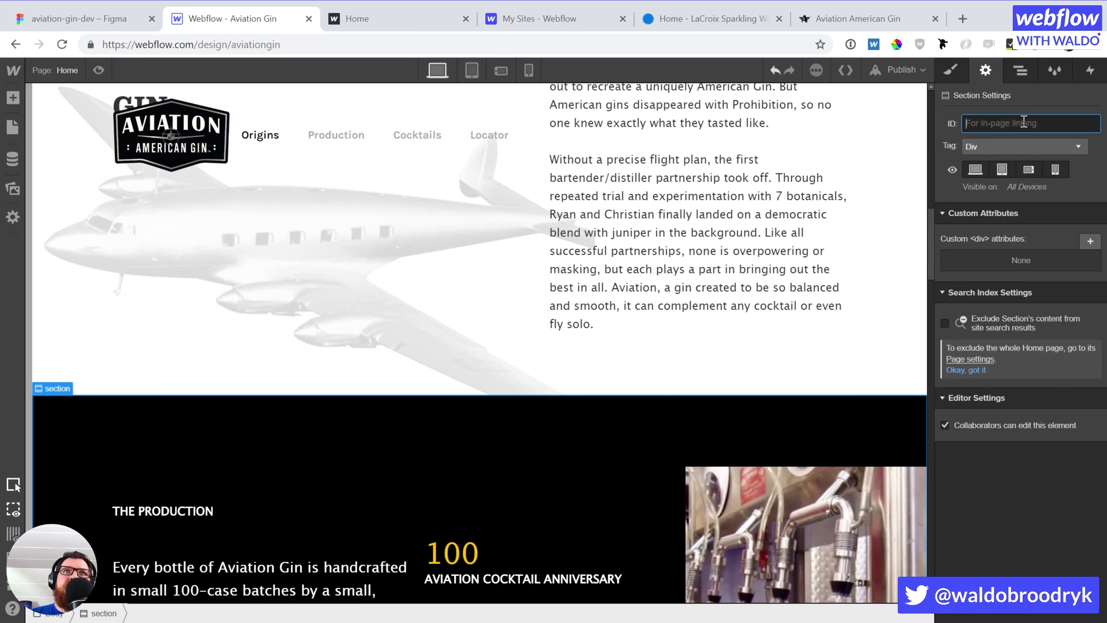
click(1015, 147)
click(999, 231)
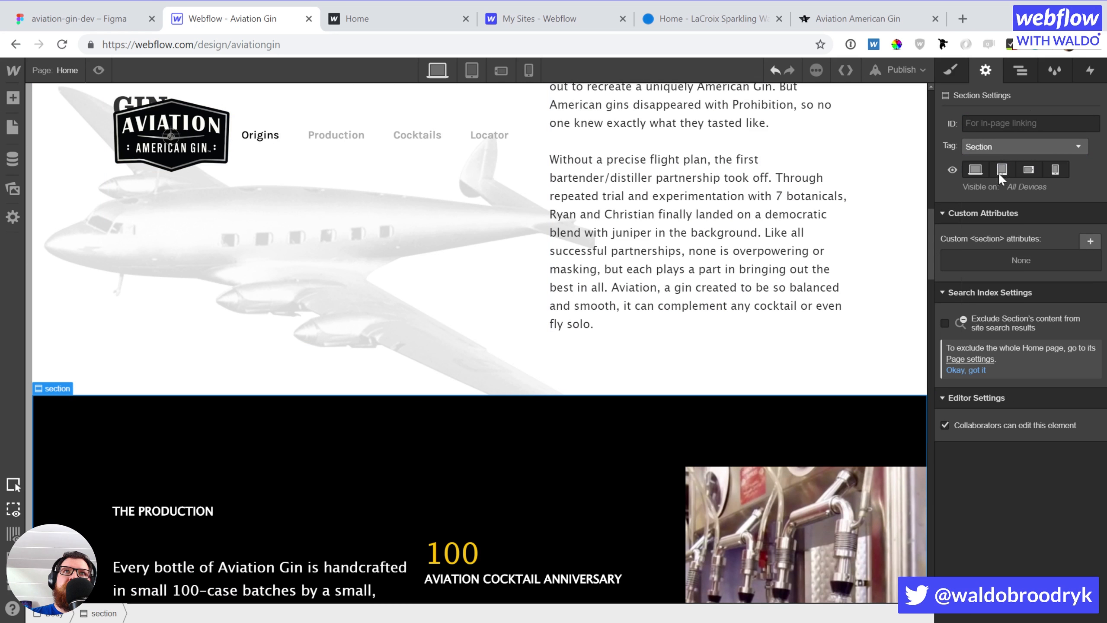
click(987, 123)
text(pro)
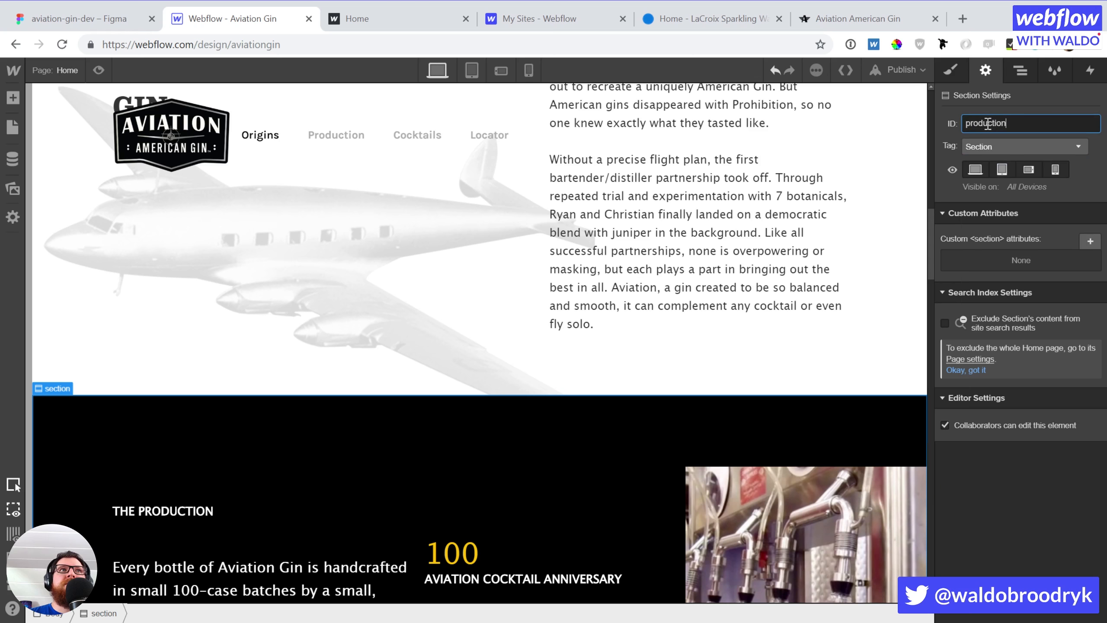
text(duction)
click(336, 135)
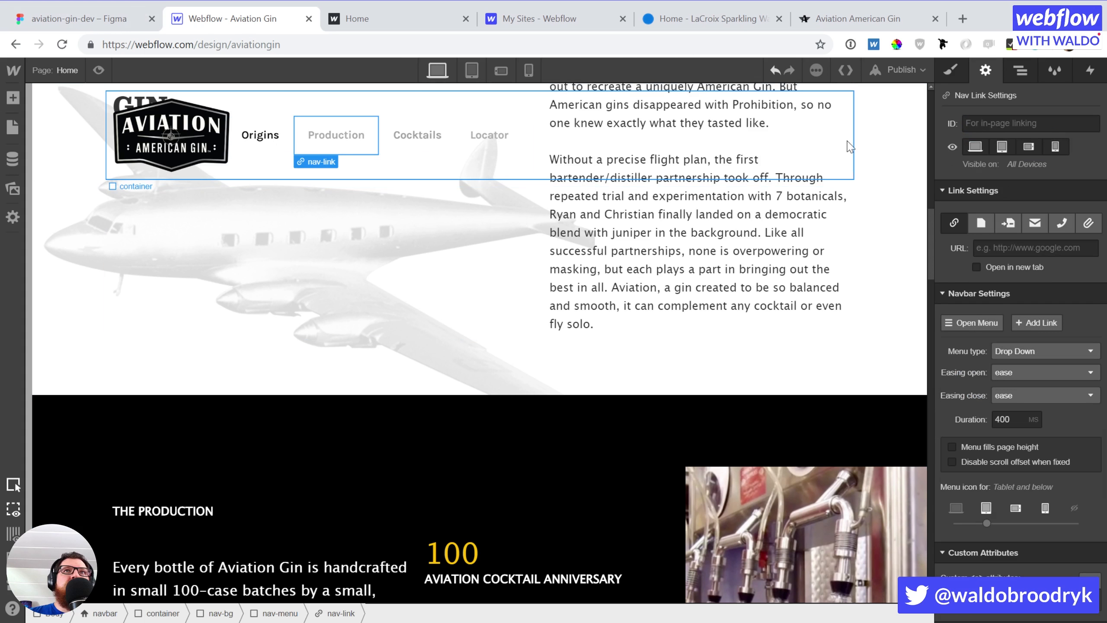
click(1007, 223)
click(1011, 255)
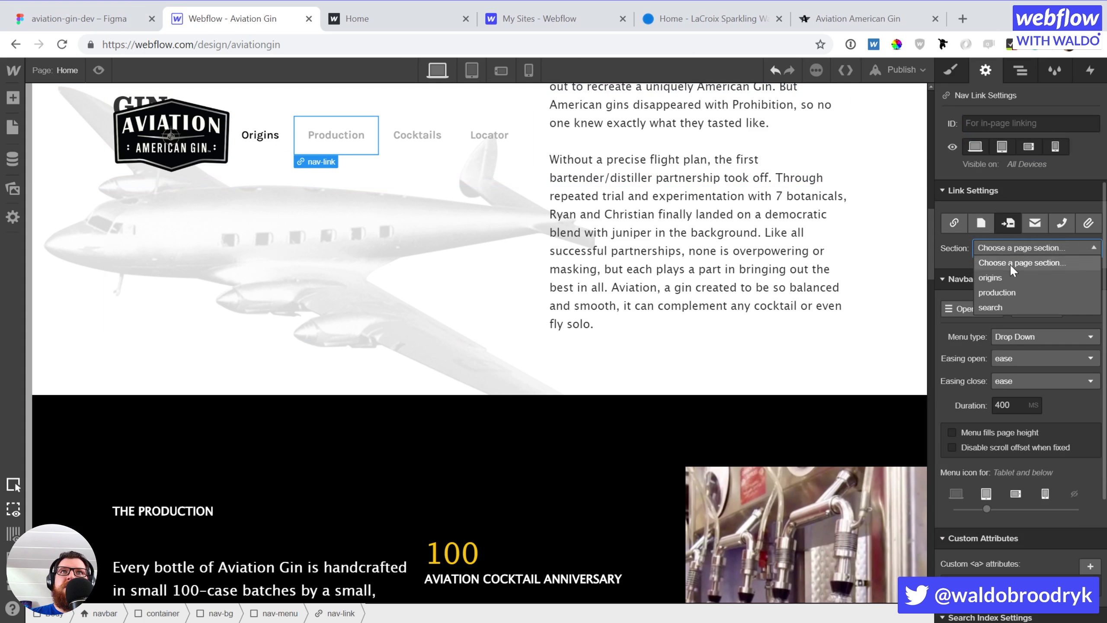
click(1004, 291)
Make the Cocktails block a Section with ID 'conktails' and anchor the Cocktails link to it
scroll(671, 367, down, 5)
scroll(413, 396, up, 4)
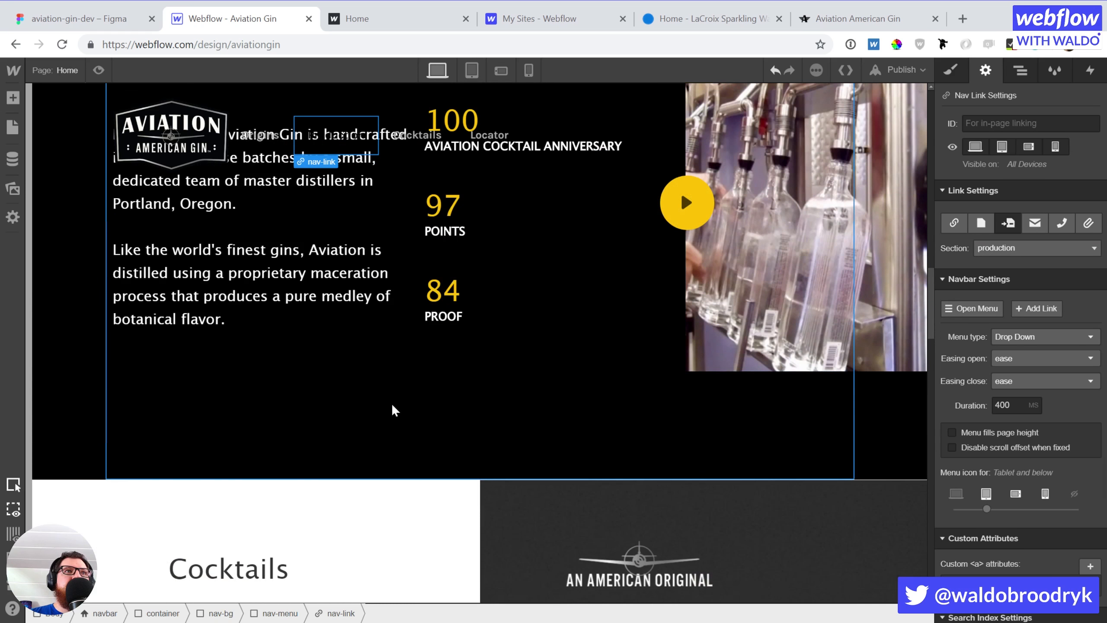
scroll(176, 490, down, 4)
click(70, 444)
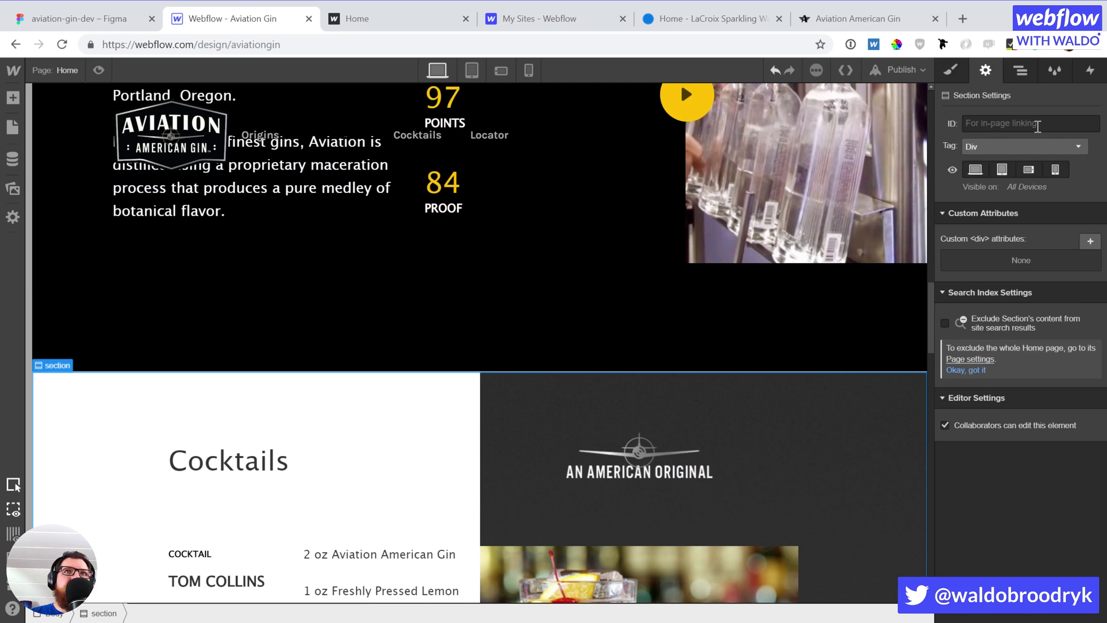
click(1015, 147)
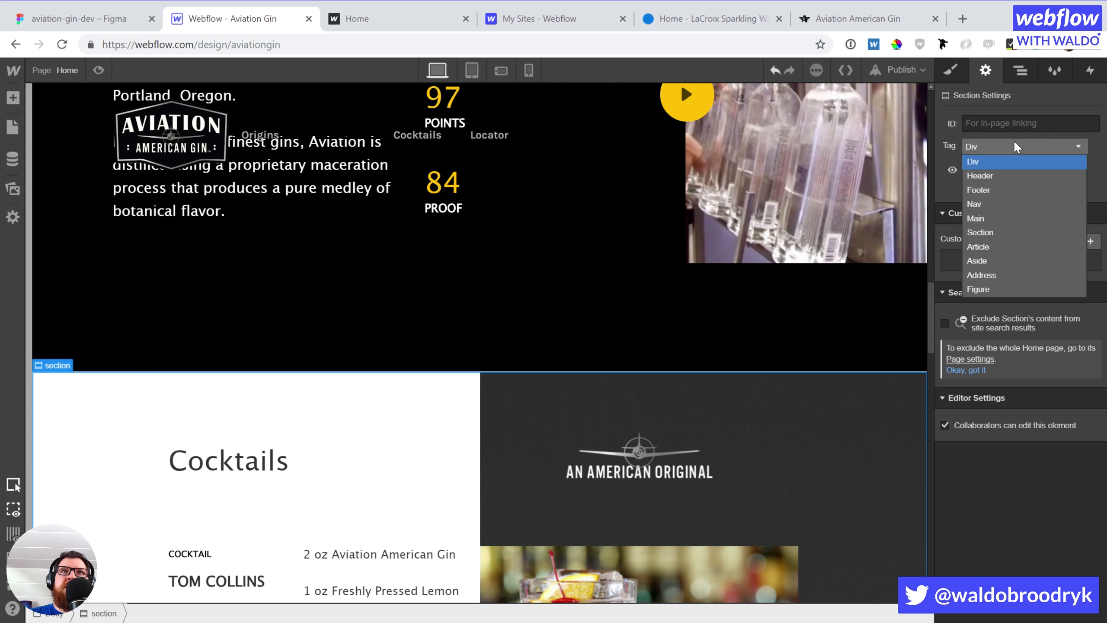
click(1015, 231)
click(988, 119)
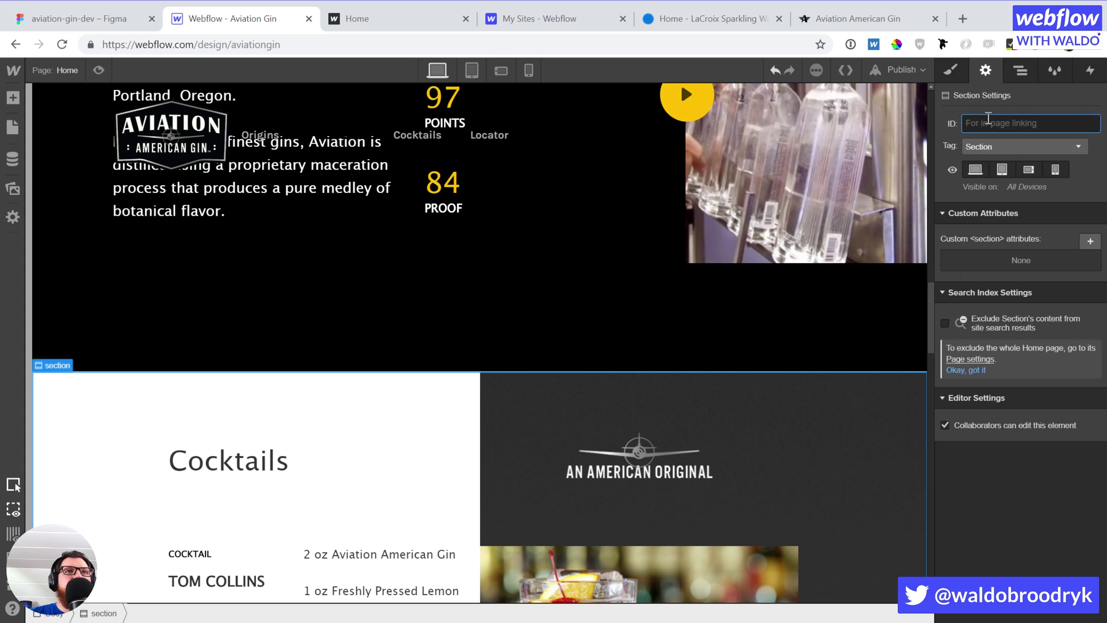
text(con)
text(ktails)
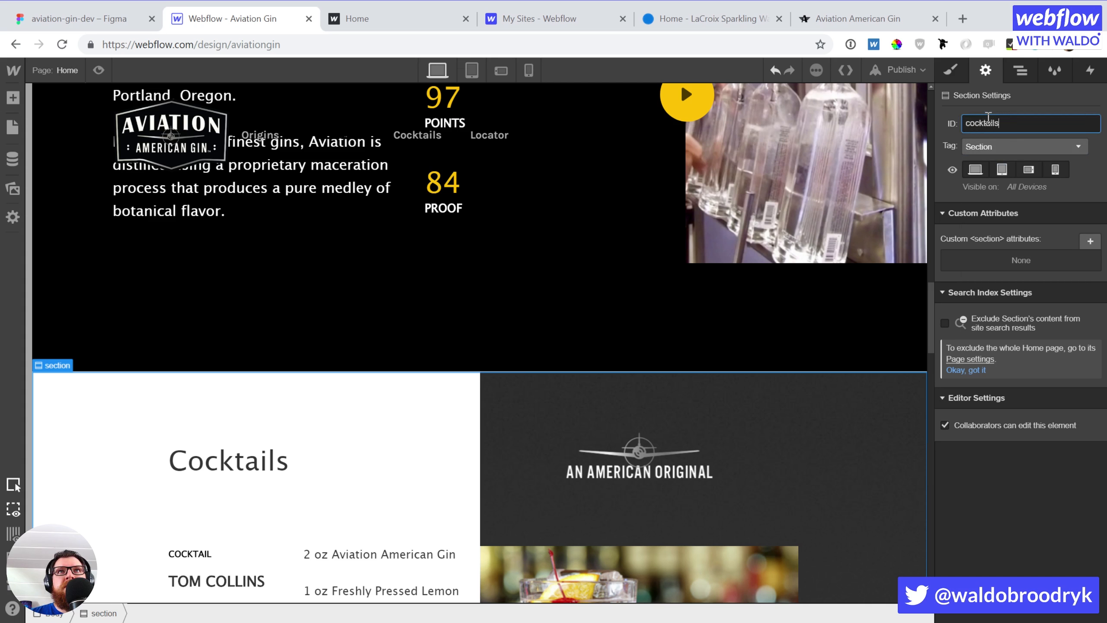
click(413, 137)
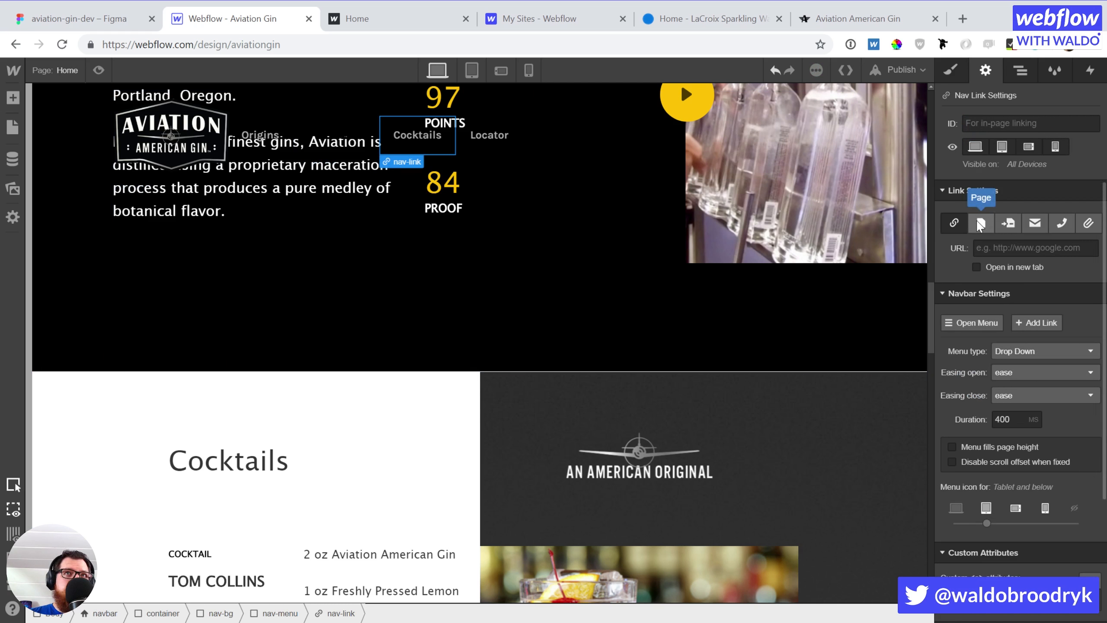
click(1007, 223)
click(1010, 248)
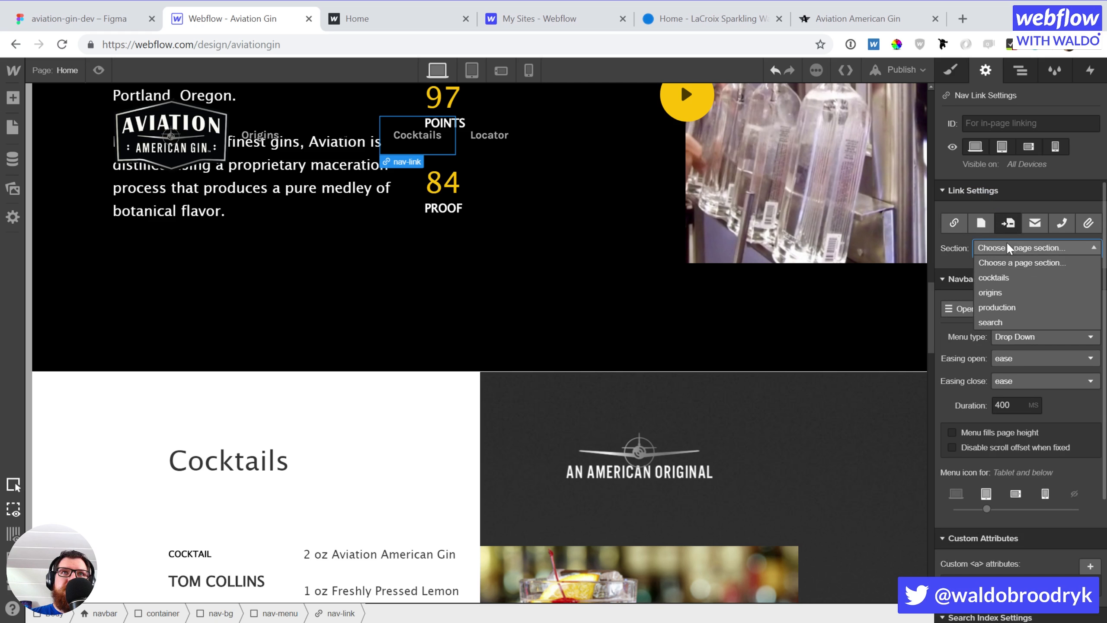
click(1001, 277)
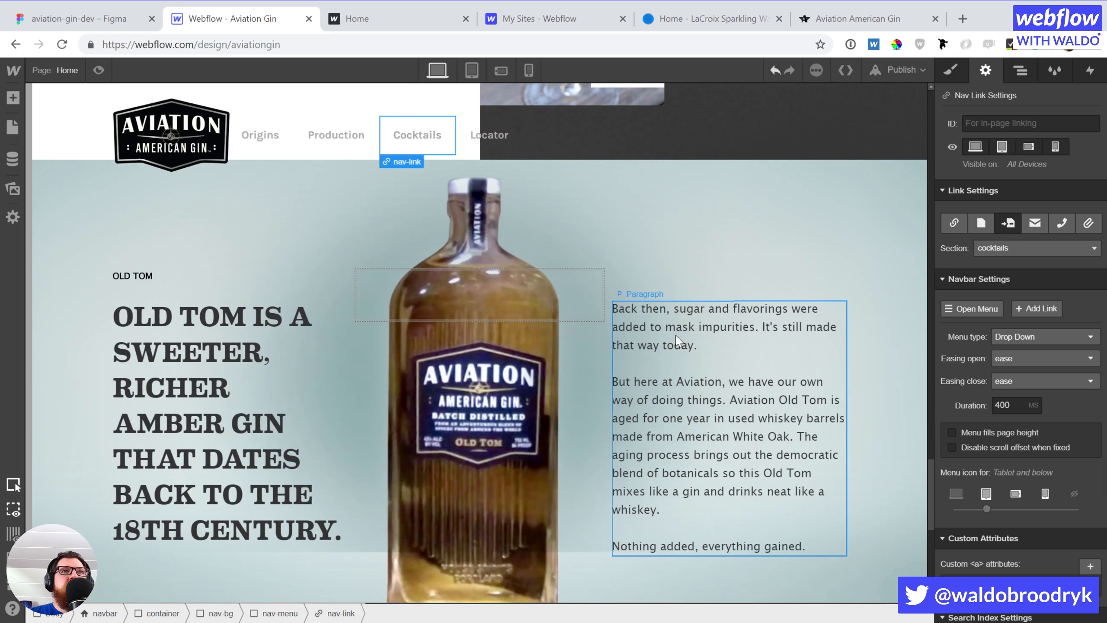
Make the bottom section a Footer with ID 'focator' and anchor the Locator link to an in-page section
click(65, 242)
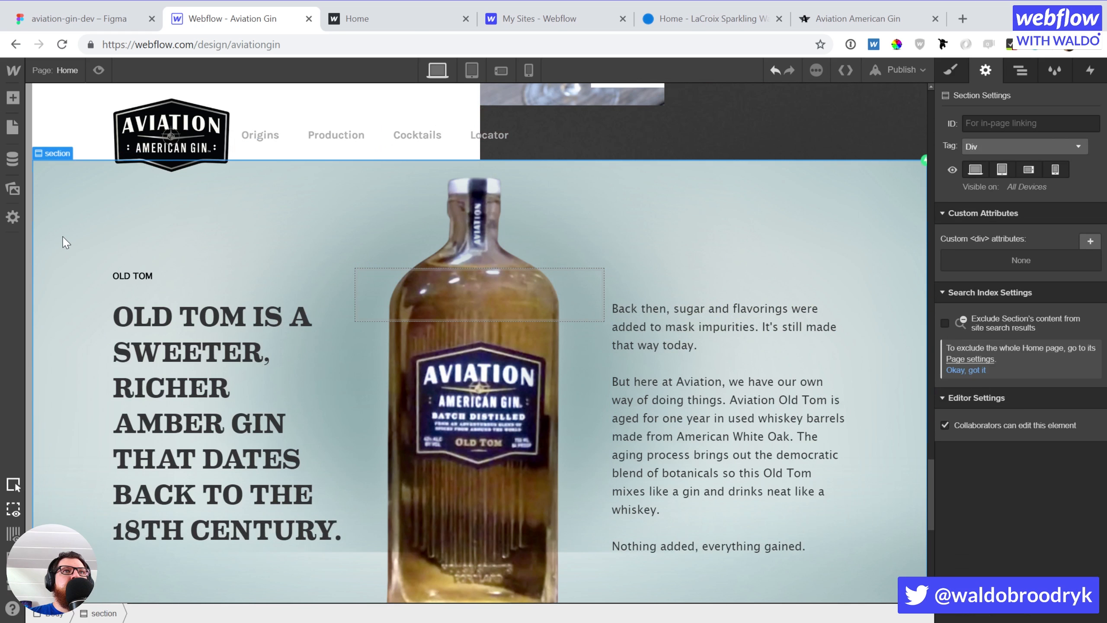
scroll(281, 278, down, 10)
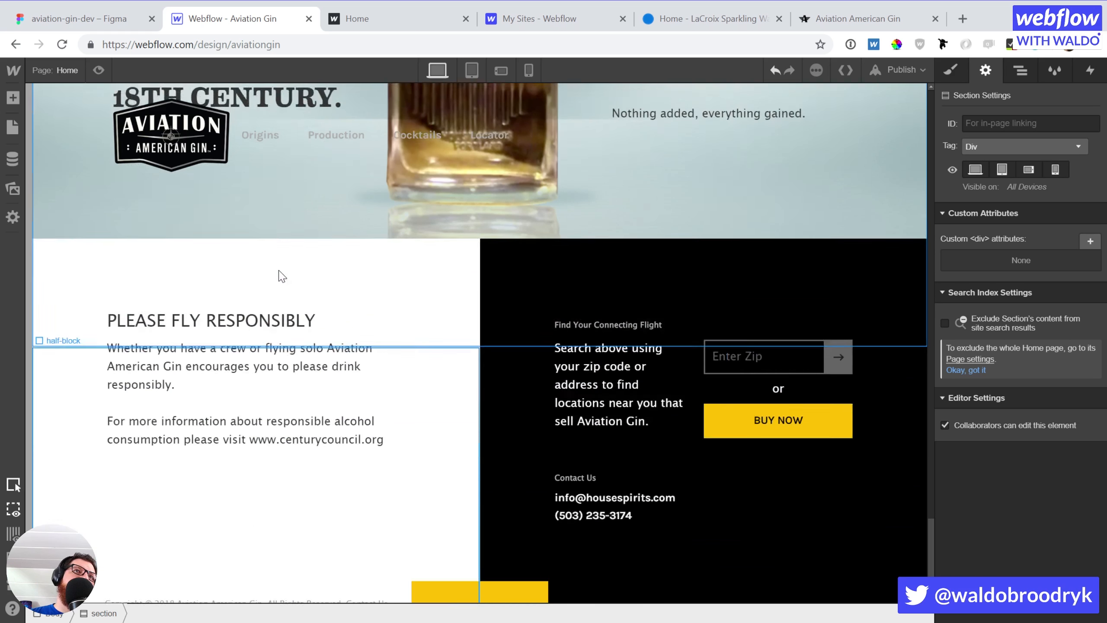
scroll(281, 277, down, 1)
click(57, 255)
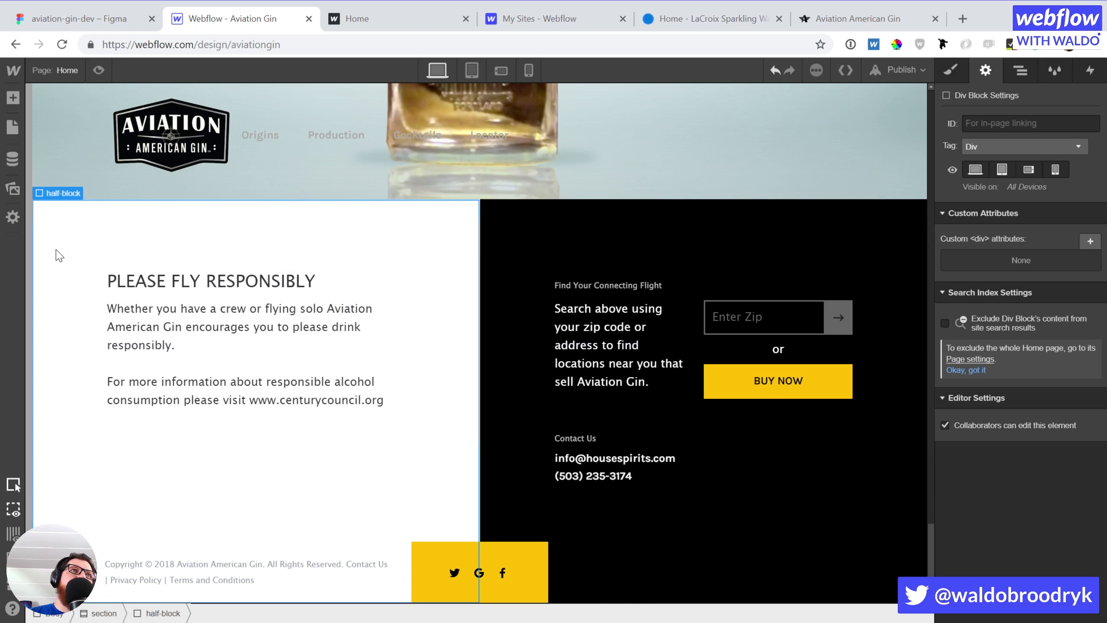
key(Up)
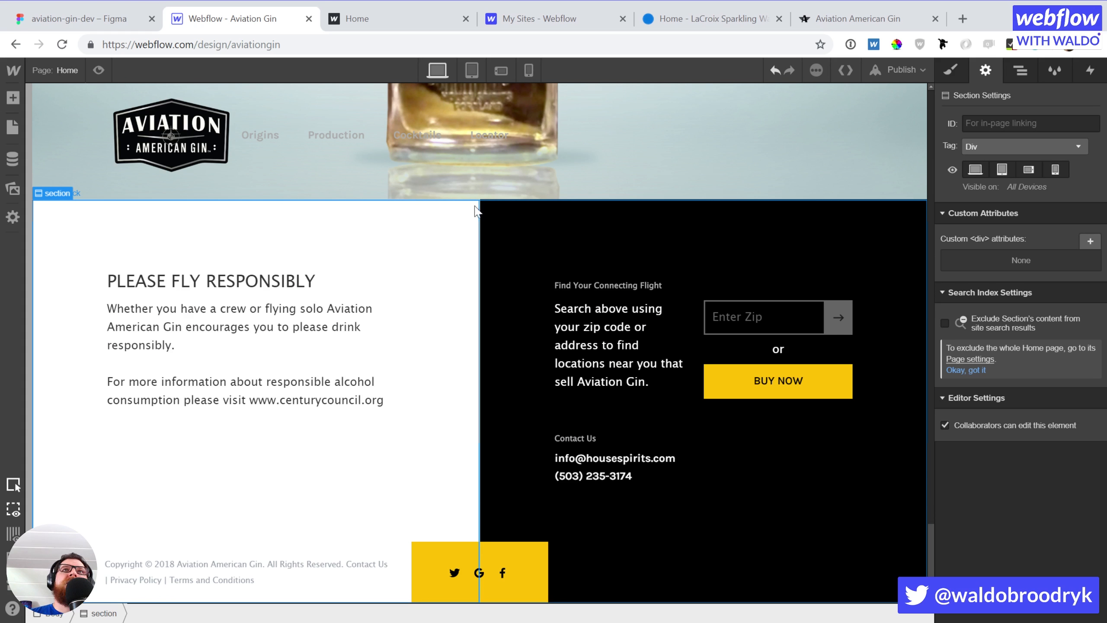
click(1022, 144)
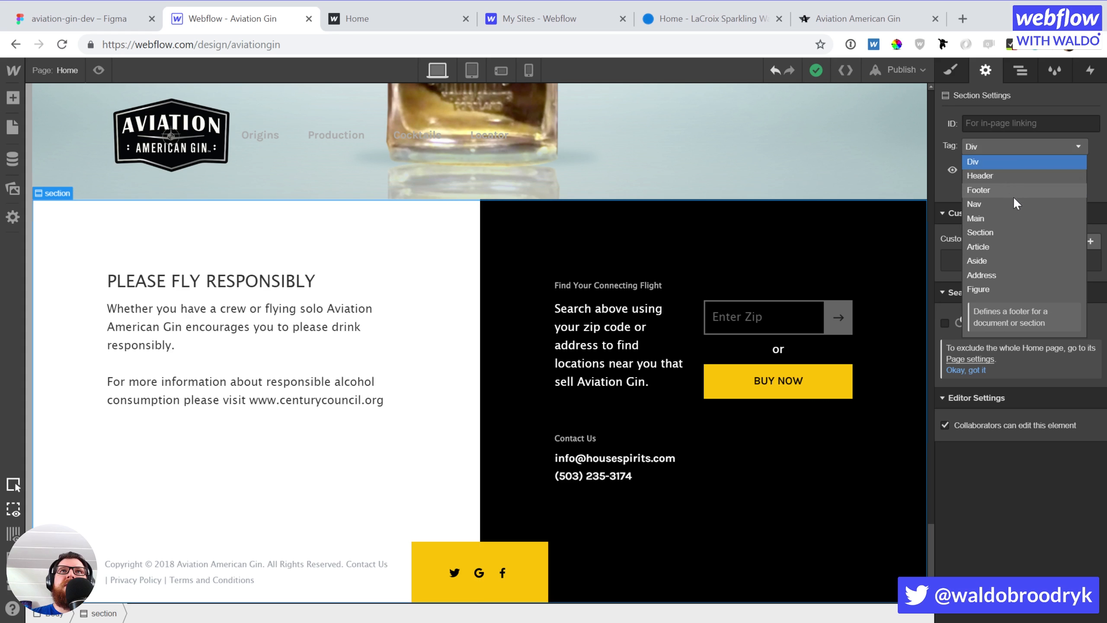
click(995, 189)
click(997, 122)
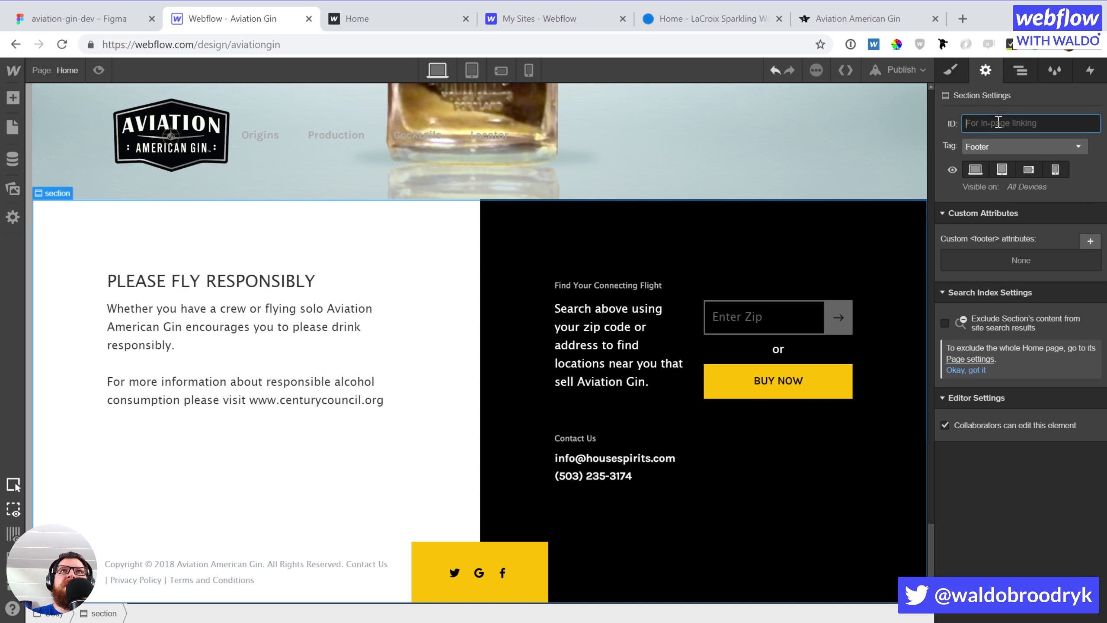
text(f)
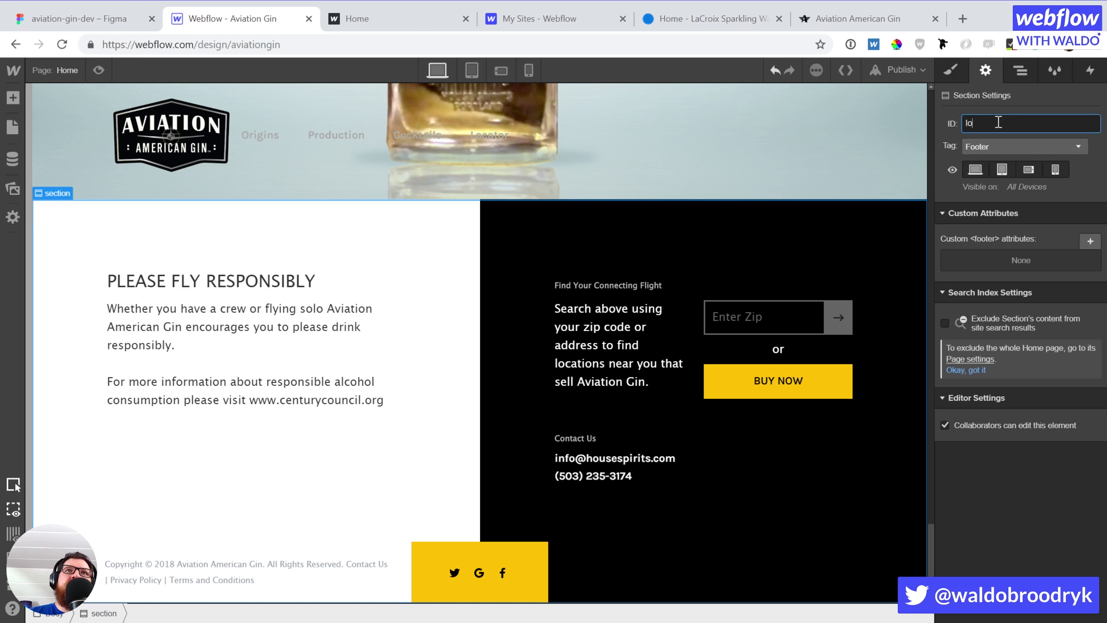
text(ocator)
click(488, 136)
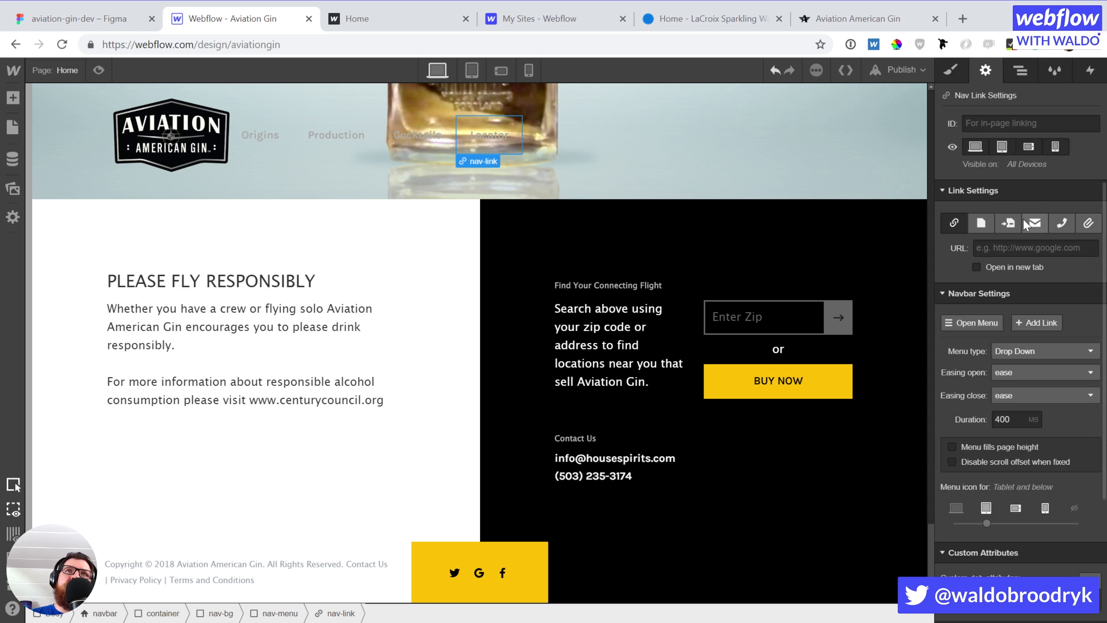
click(1007, 223)
click(1006, 247)
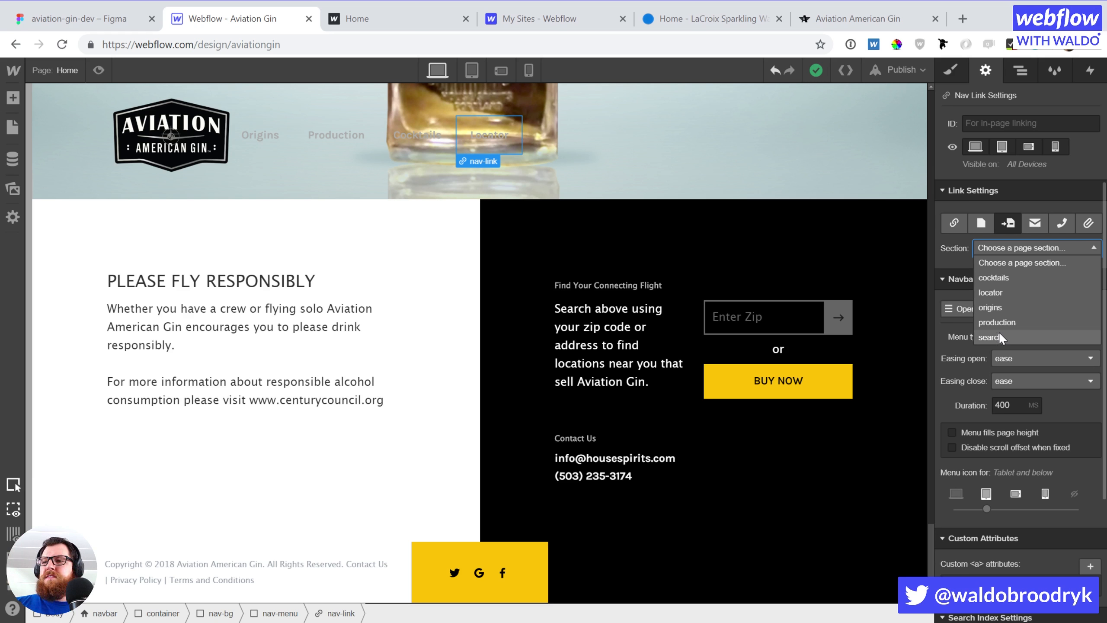
click(1001, 295)
click(723, 309)
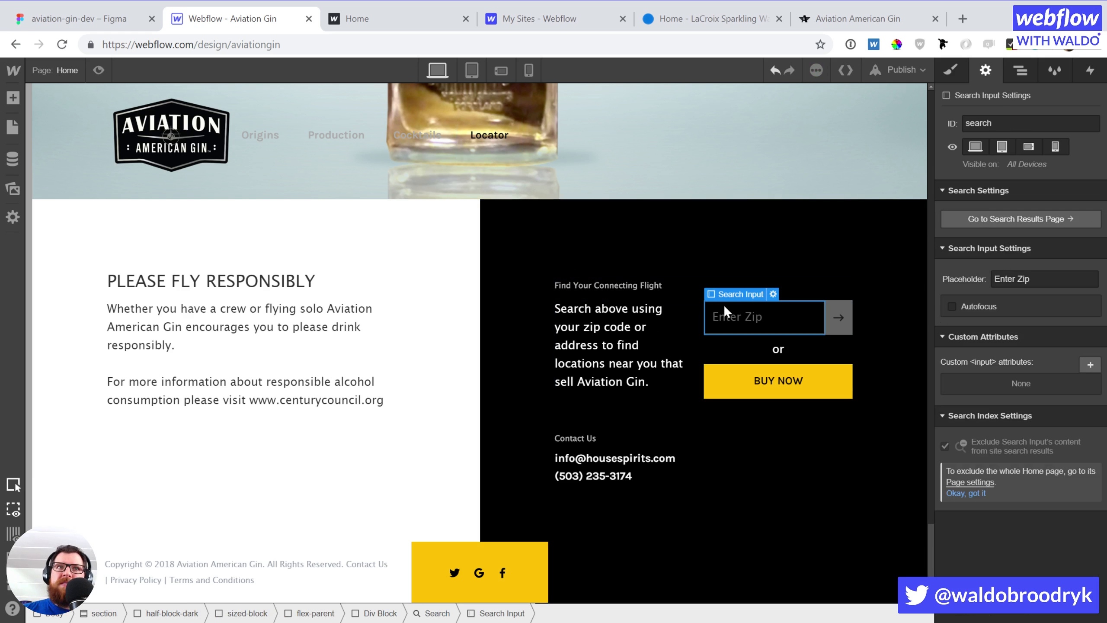
scroll(723, 304, up, 20)
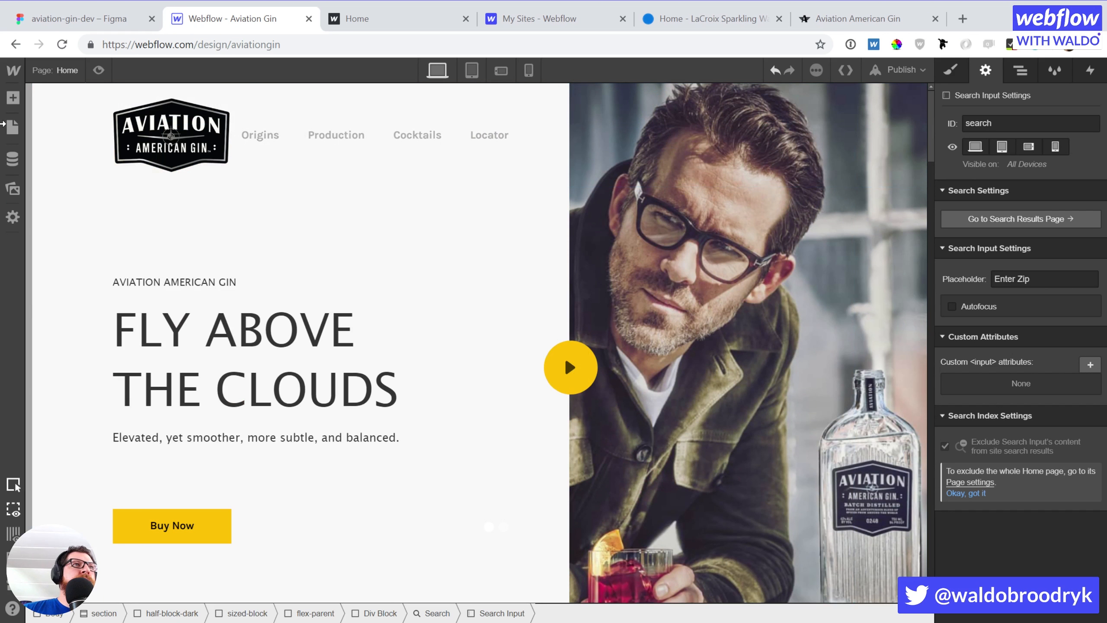
Go to the Search Results page and change its heading to 'LOCATIONS'
click(13, 130)
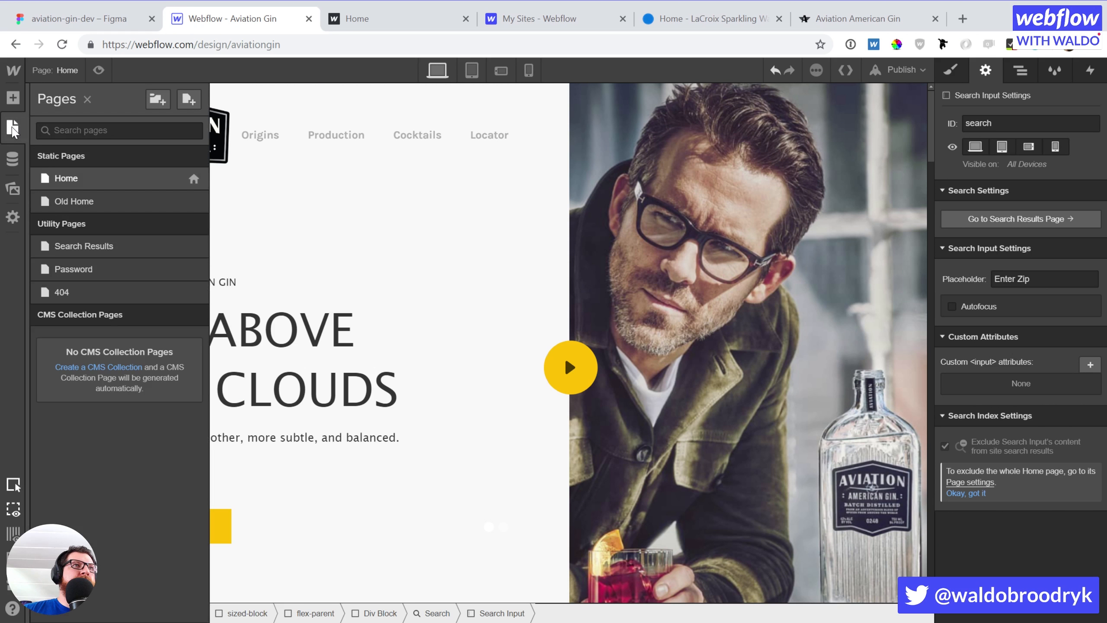
click(116, 245)
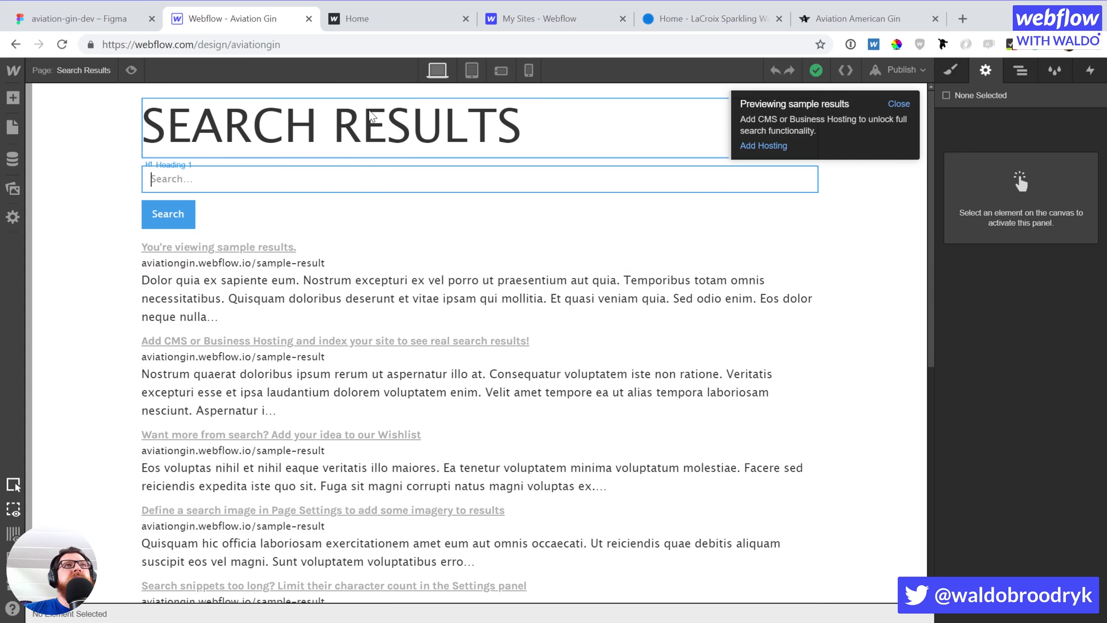
click(335, 130)
double_click(334, 127)
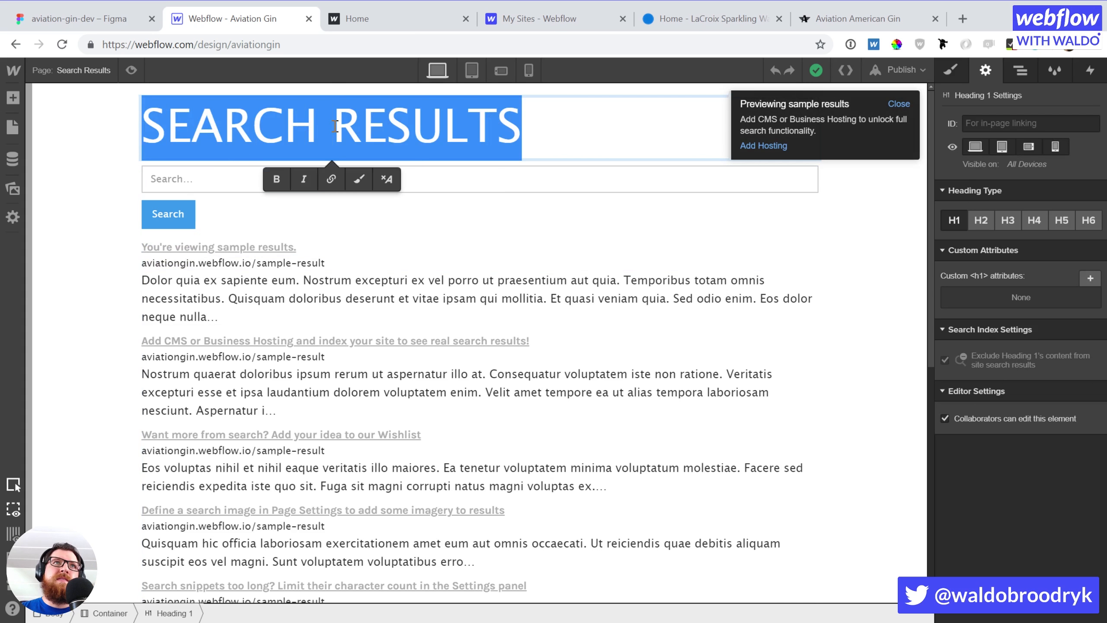
text(LOCATIONS)
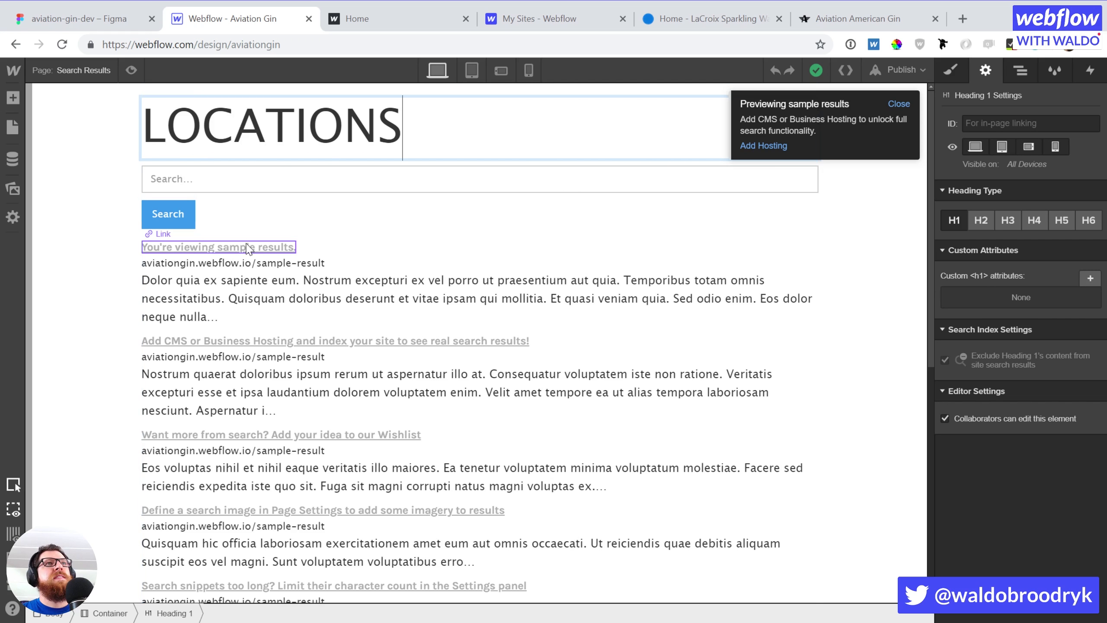
Apply the existing Search Input class to the search text field
click(205, 247)
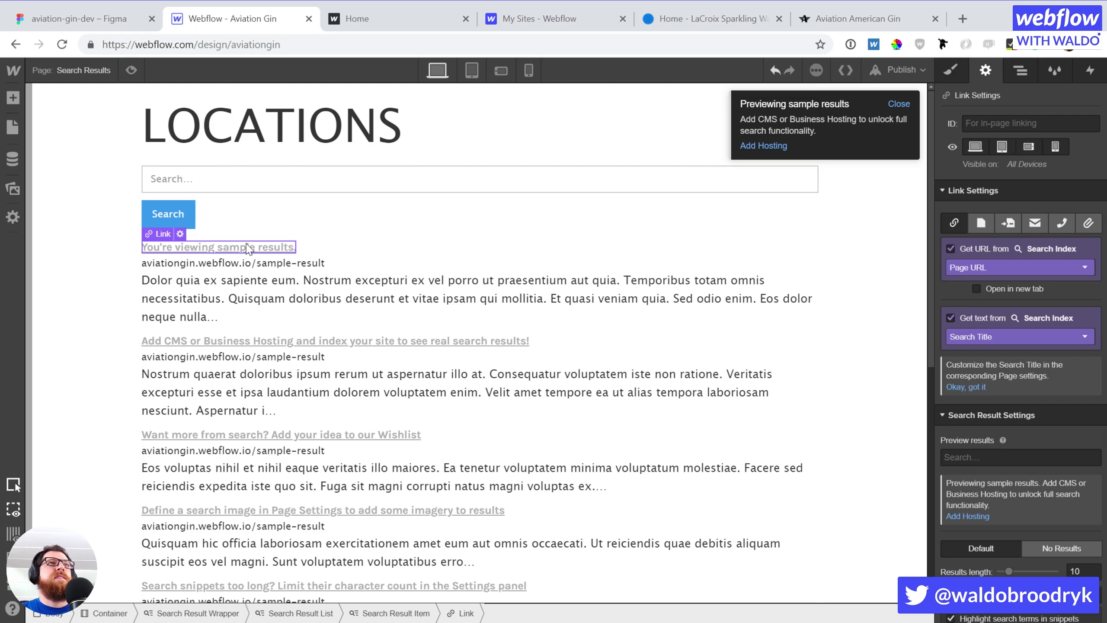
click(186, 223)
click(253, 189)
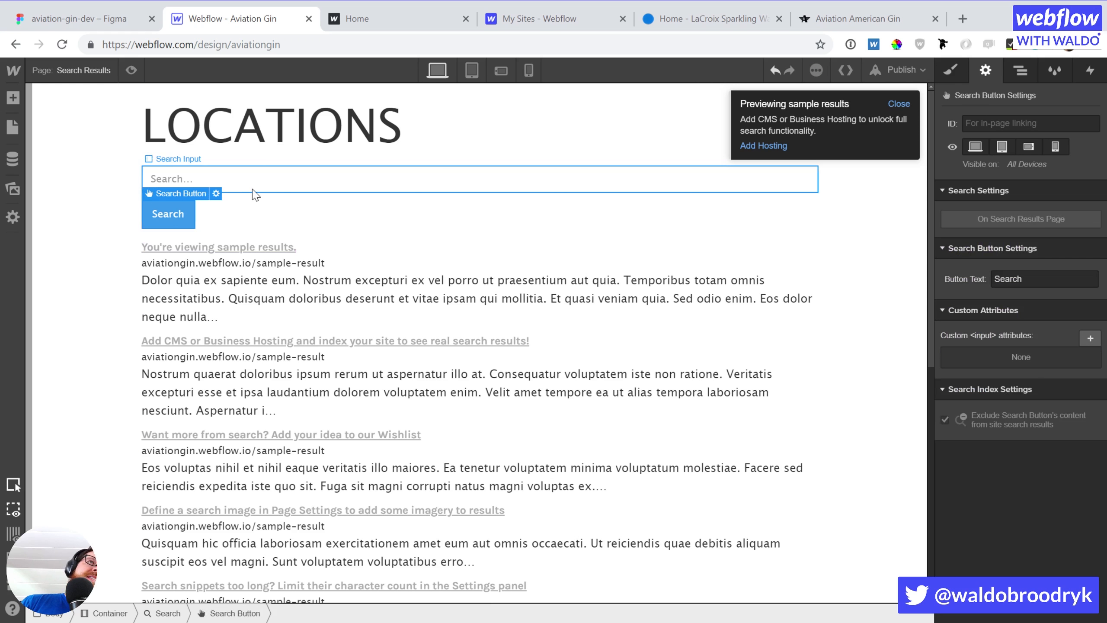
key(s)
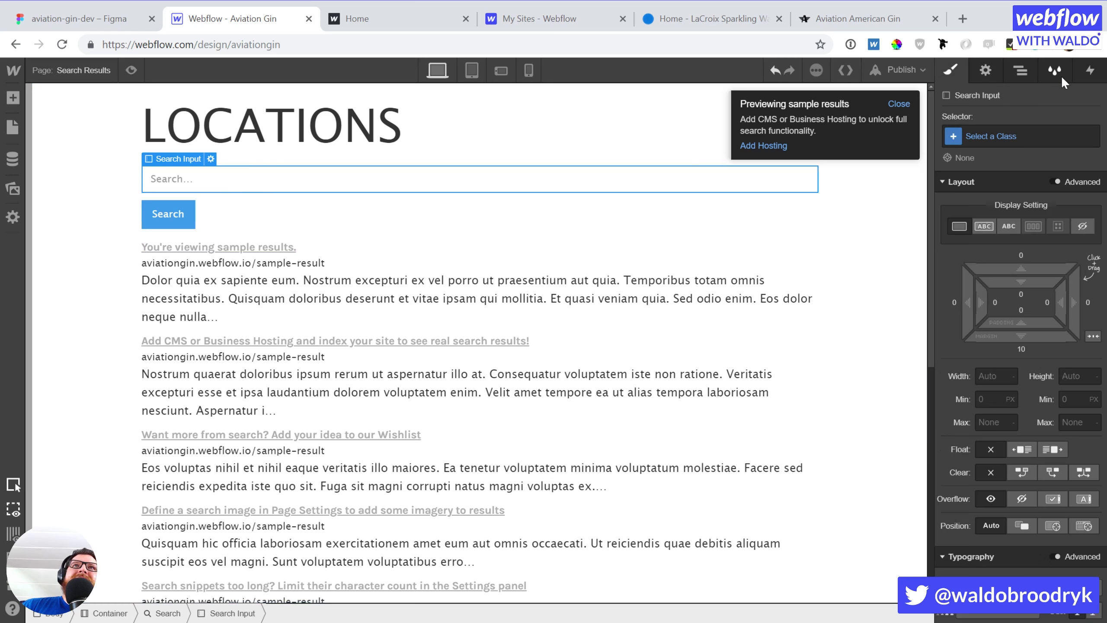
click(1011, 139)
text(sea)
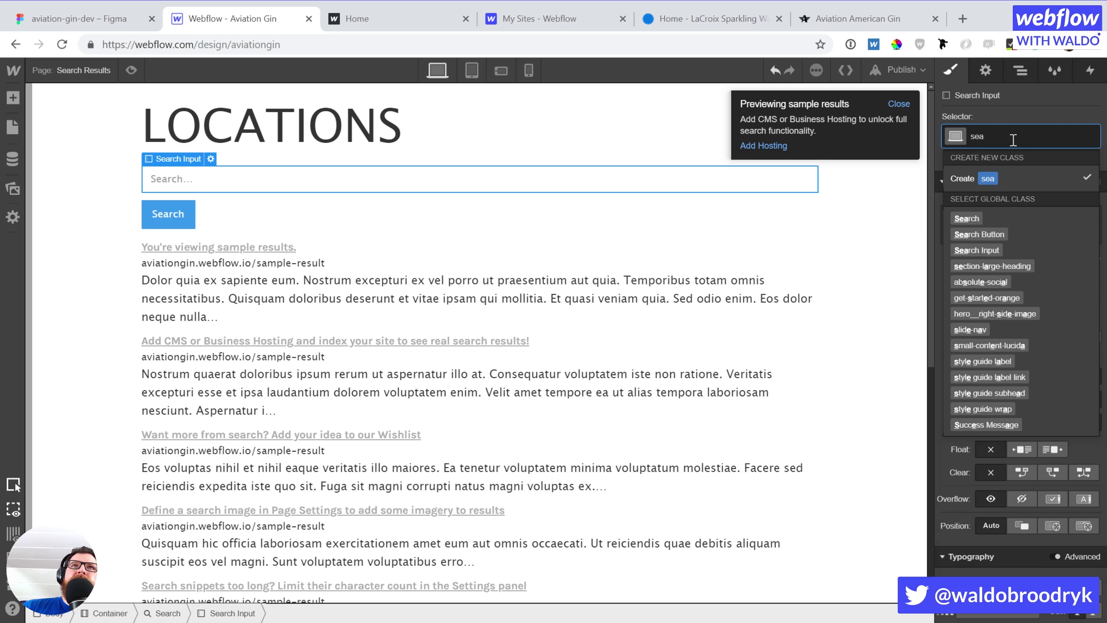
text(r)
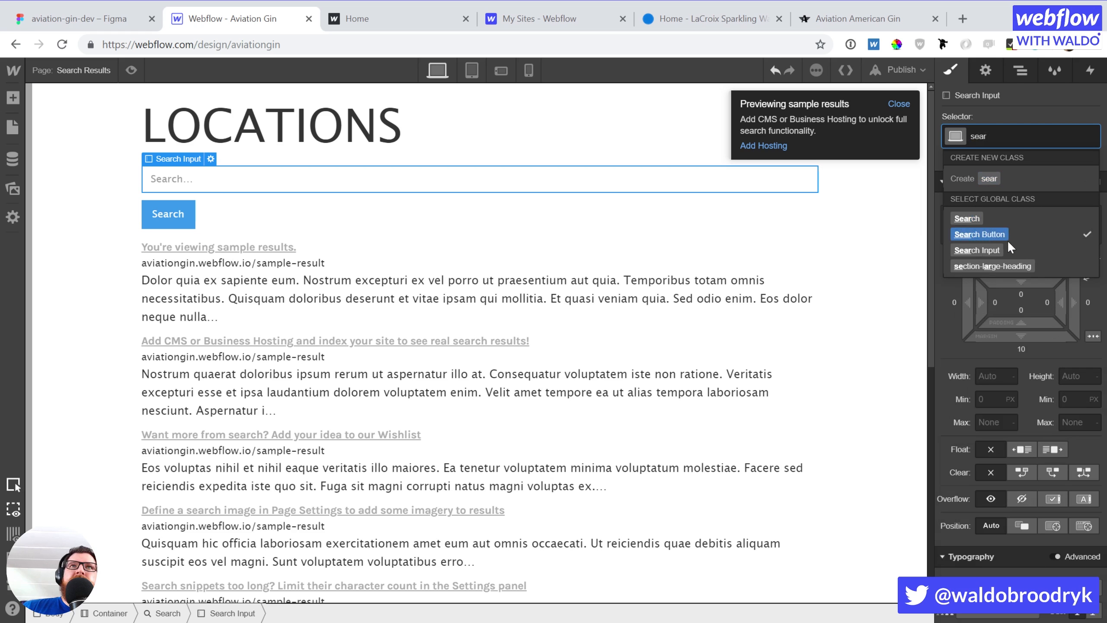
click(983, 247)
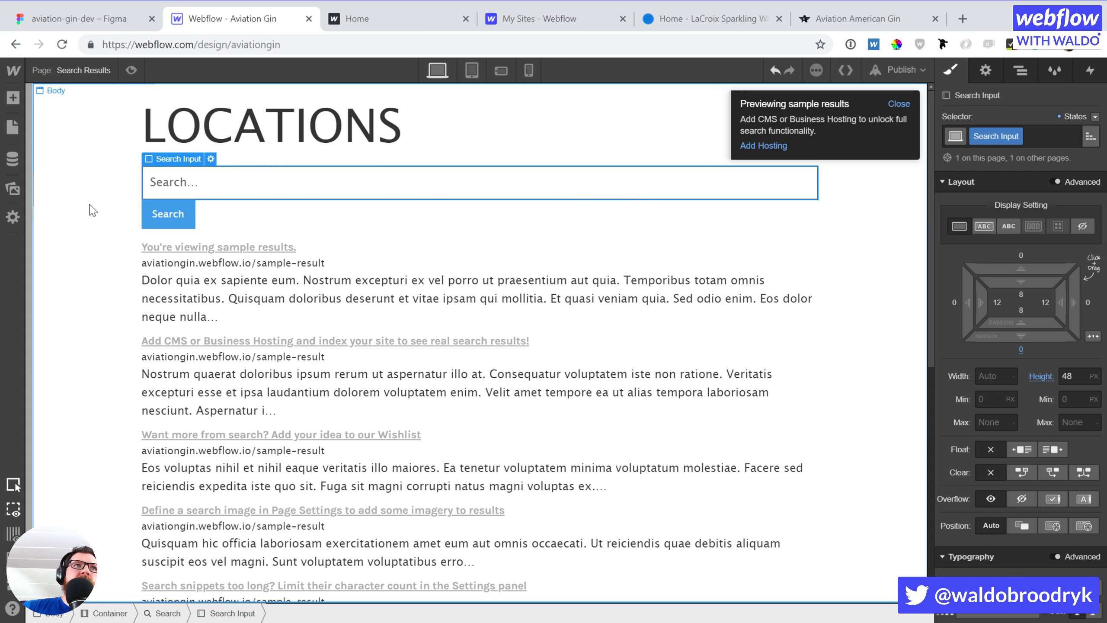
Give the submit element the Search Button class and the whole form the Search class
click(184, 223)
click(983, 131)
text(sear)
click(978, 235)
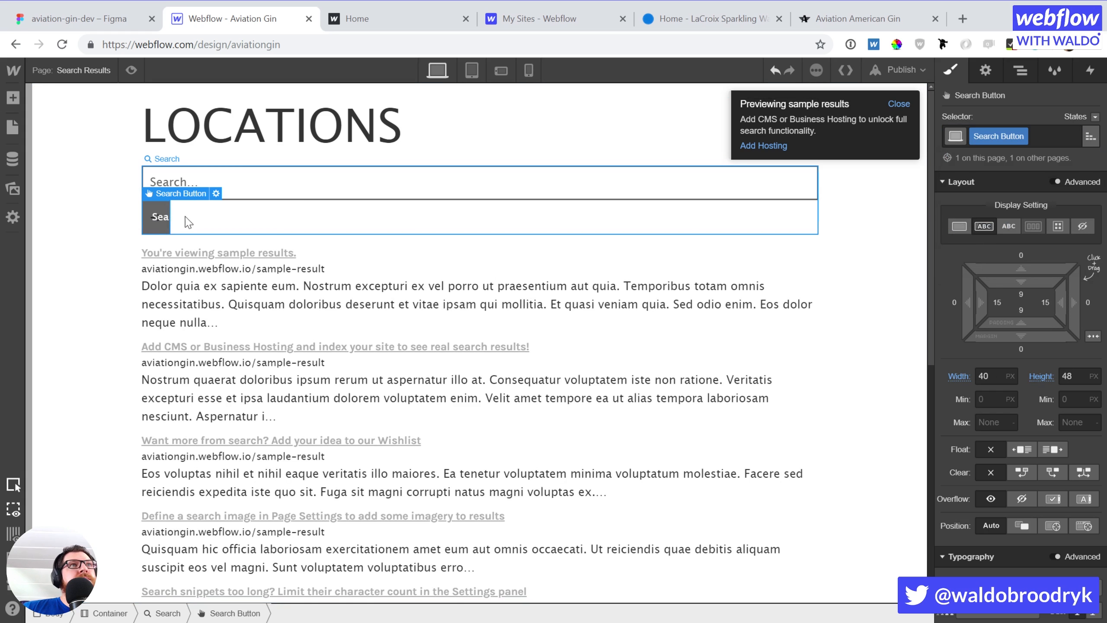
click(289, 220)
click(956, 137)
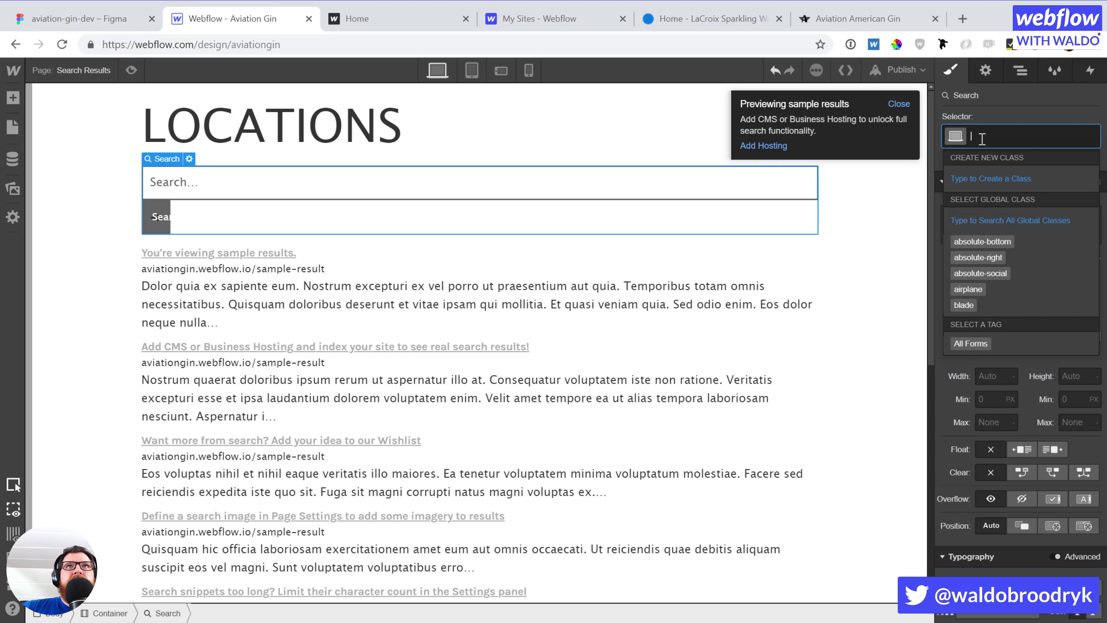
text(sear)
click(967, 219)
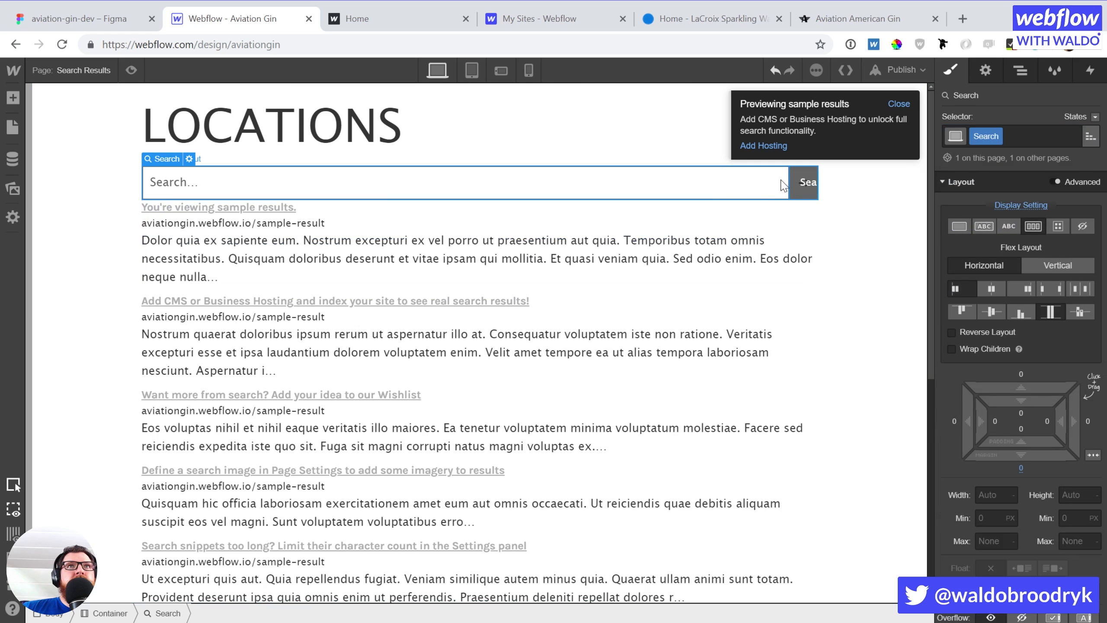
Clear the submit button's label so only the arrow shows
click(801, 182)
double_click(808, 181)
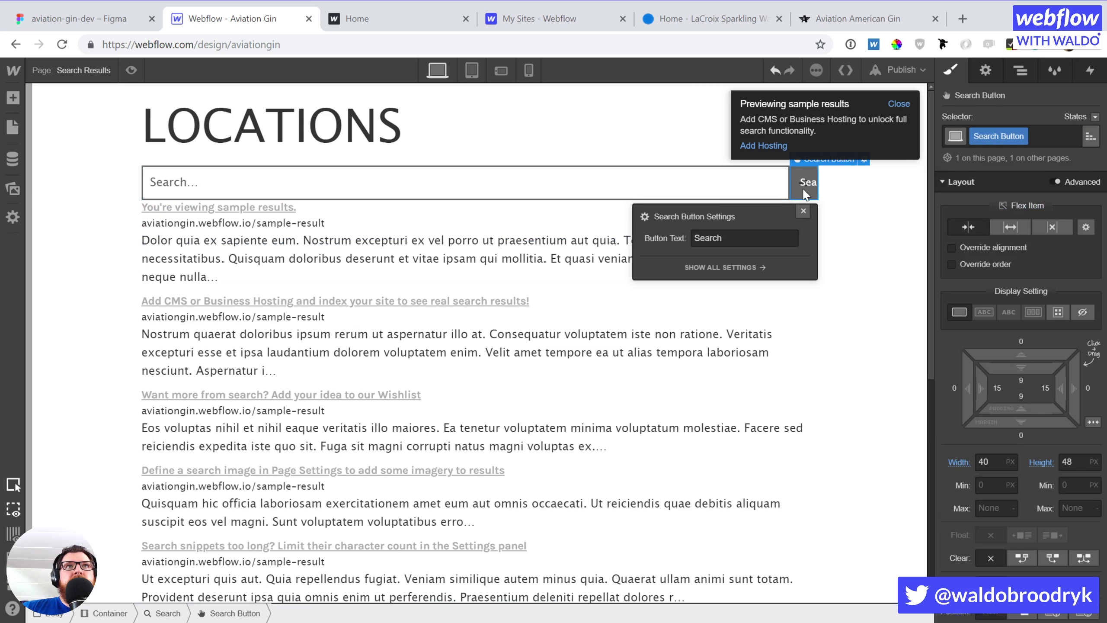
key(BackSpace)
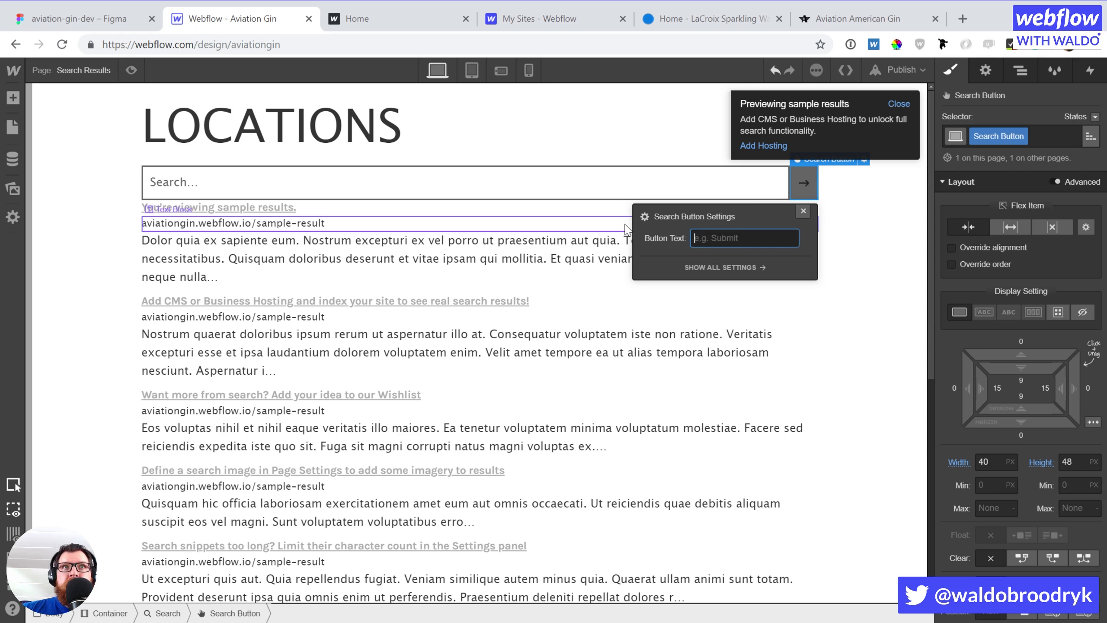
click(574, 155)
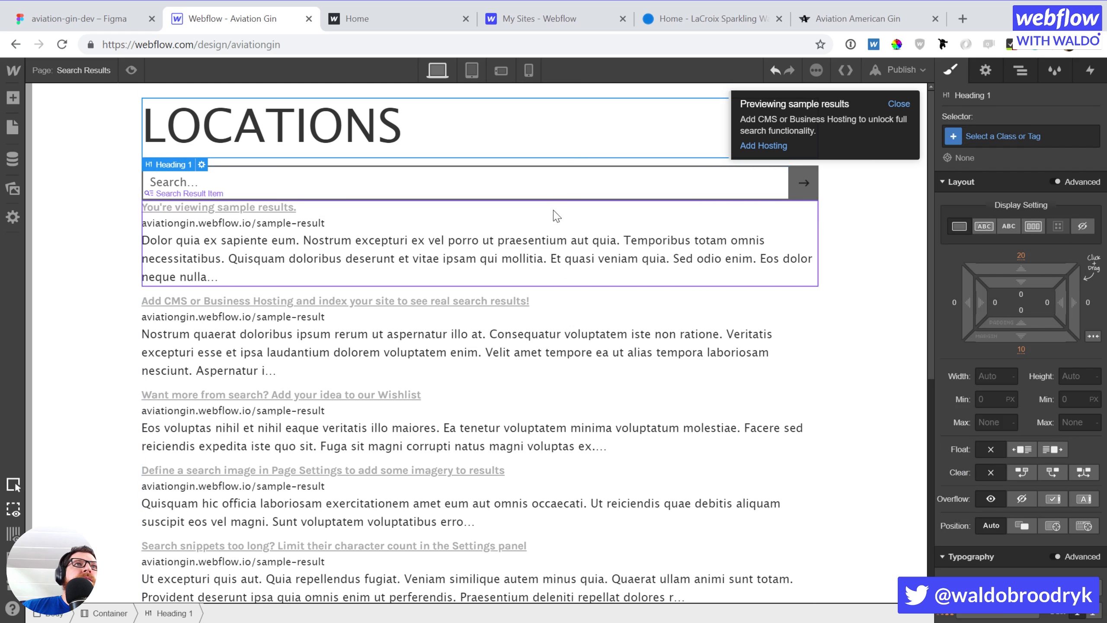
click(555, 217)
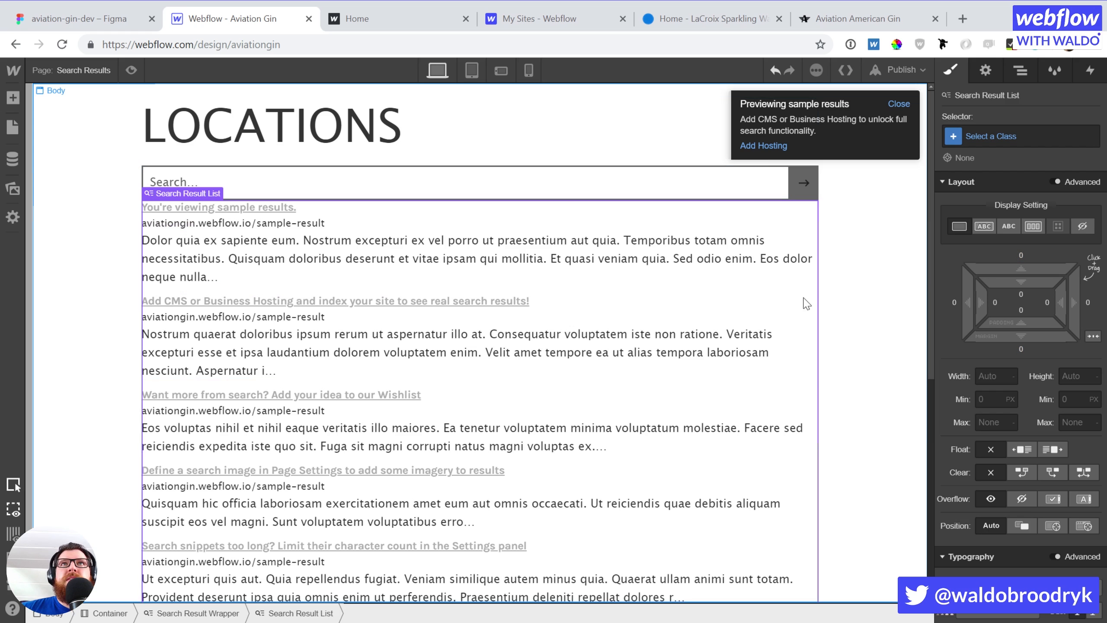
Set the search results list's top margin to 40 px and dismiss the sample results notice
click(1021, 253)
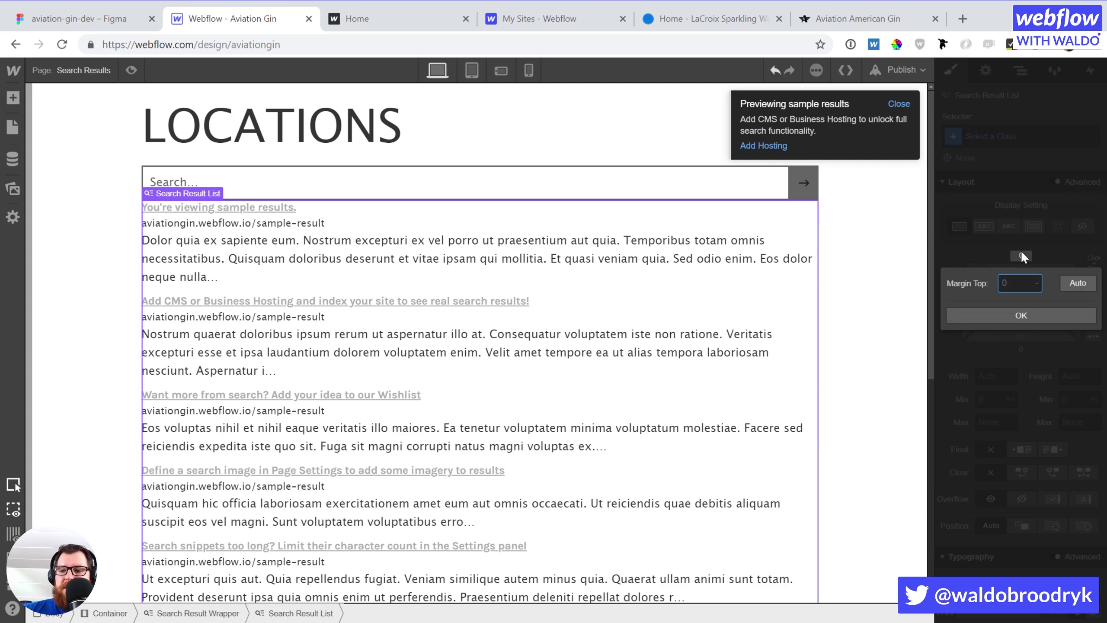
text(40)
key(Return)
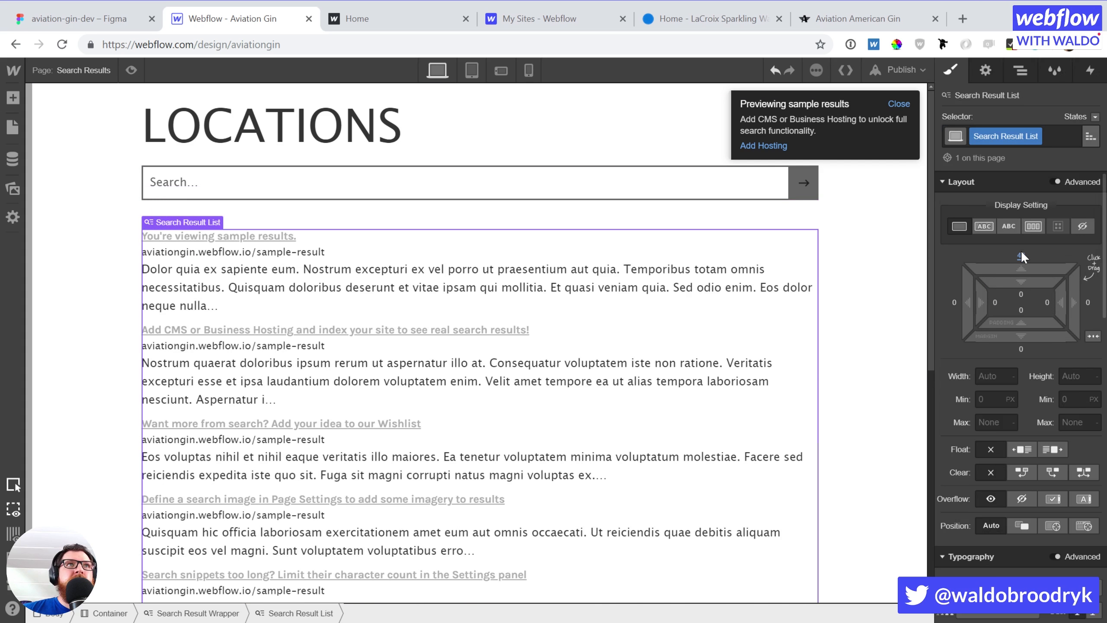
click(333, 139)
click(897, 103)
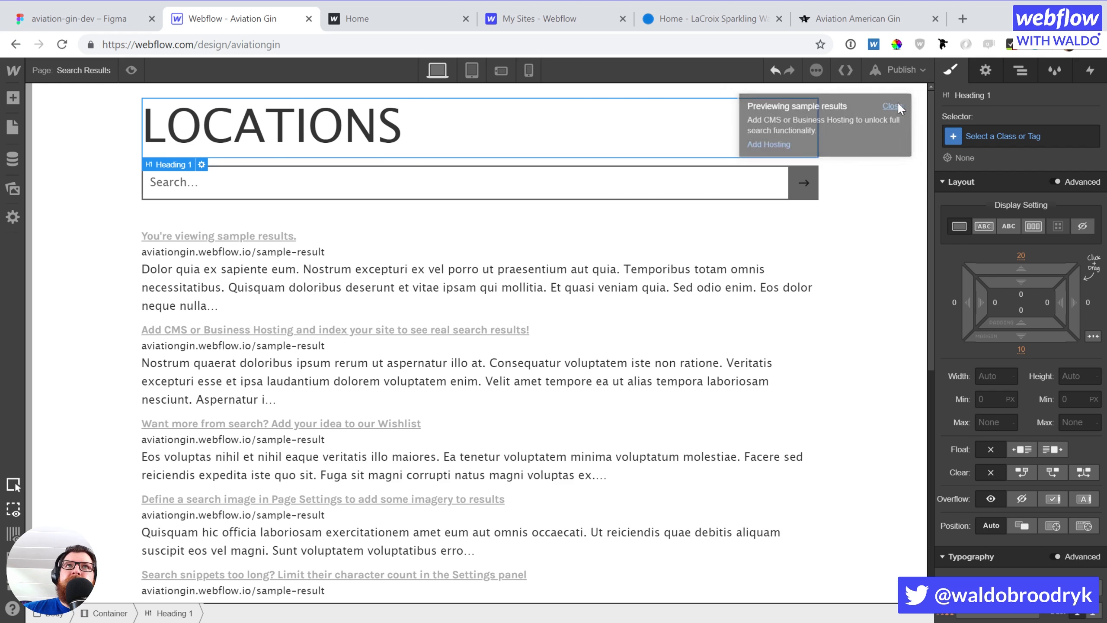
Select the first search result item and show the page's element outline
click(337, 238)
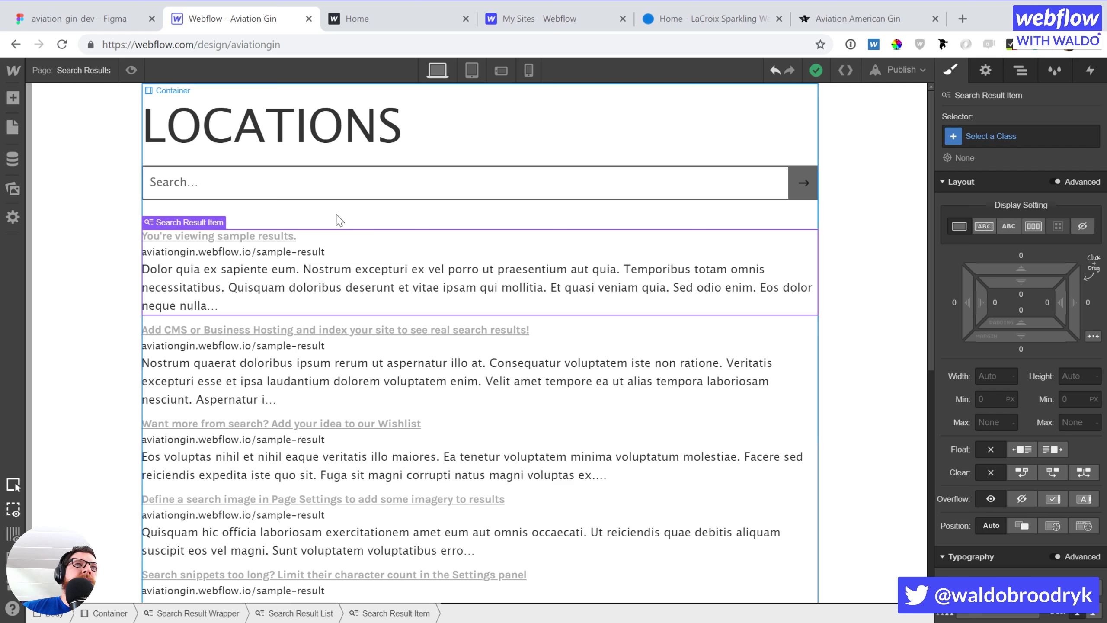
scroll(457, 252, down, 10)
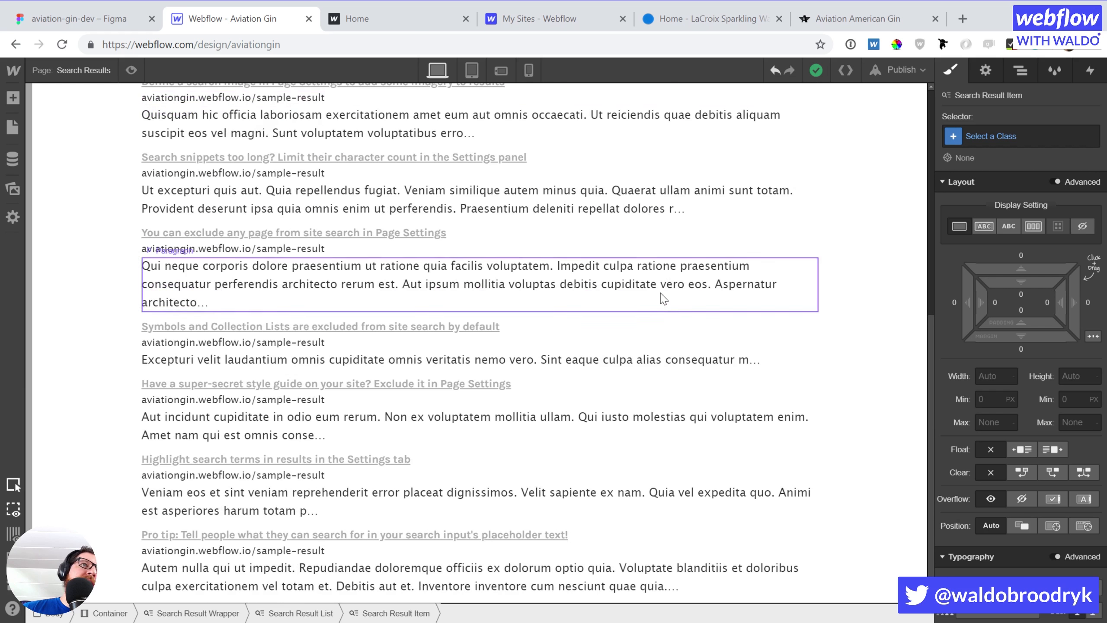
scroll(660, 296, up, 10)
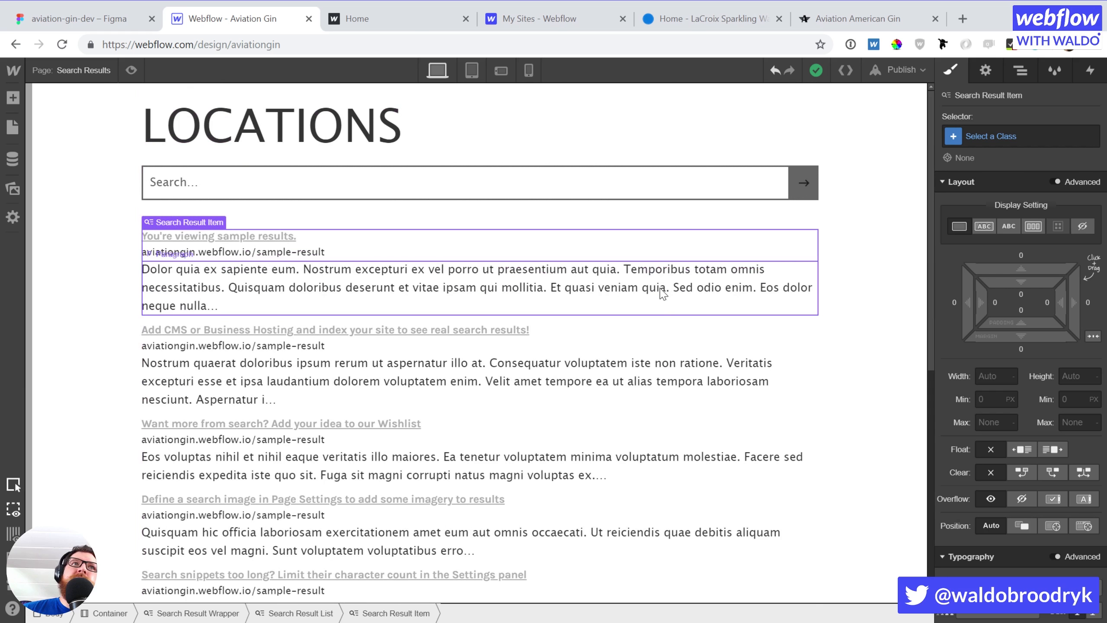
click(488, 259)
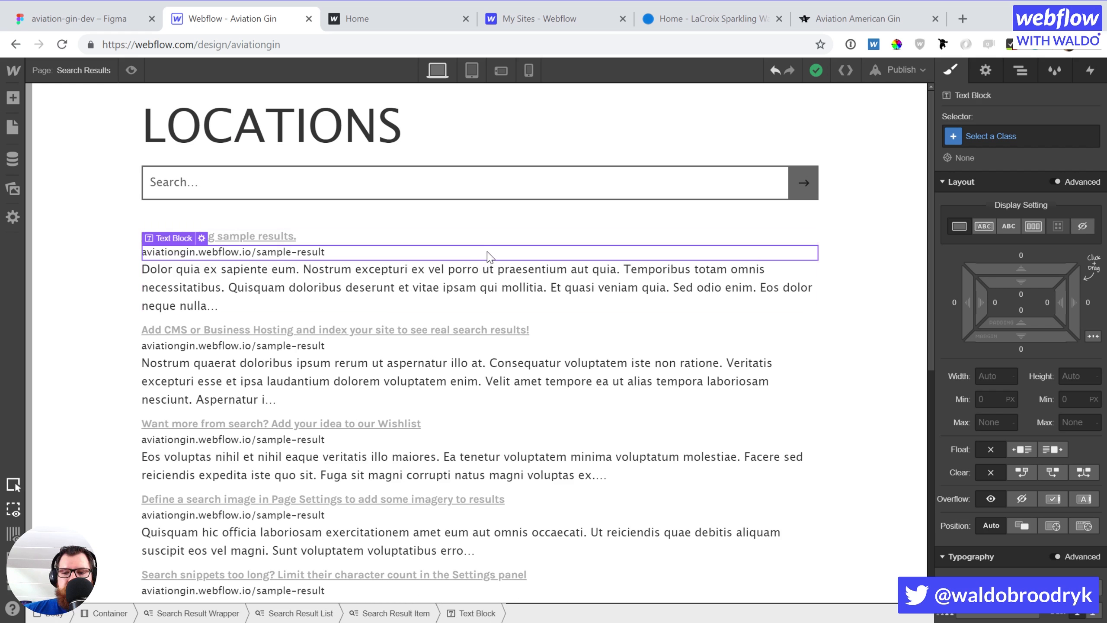
key(Up)
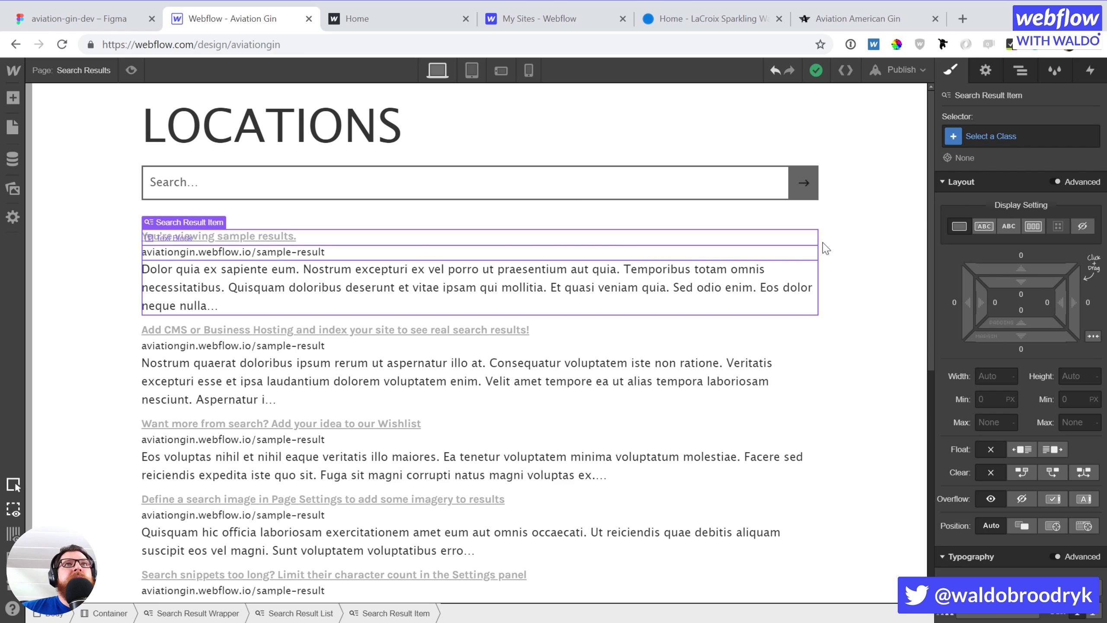
key(z)
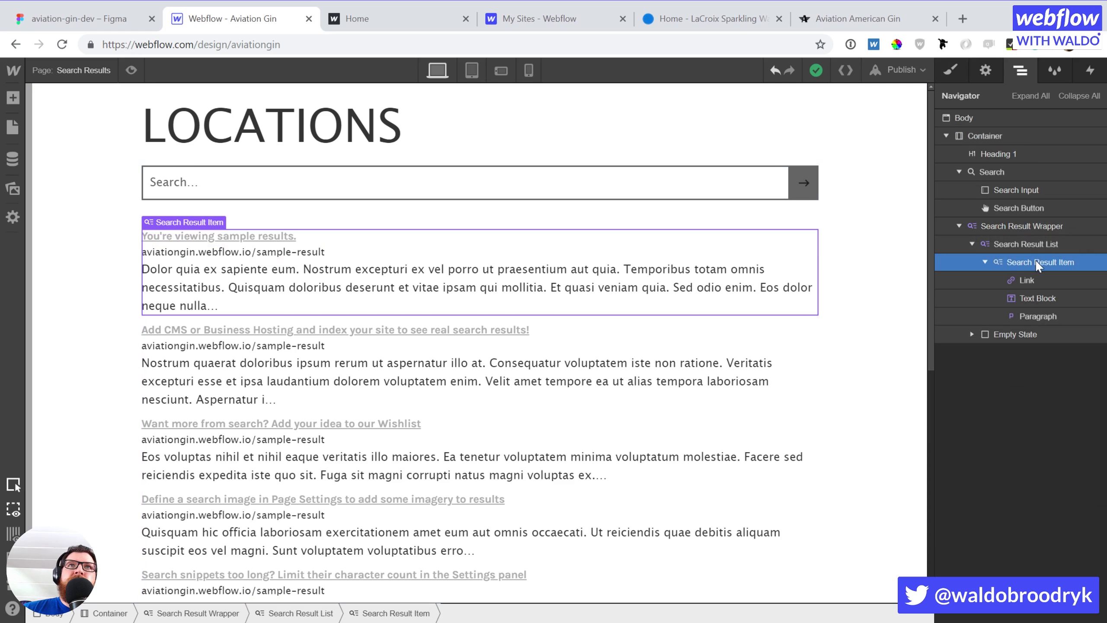
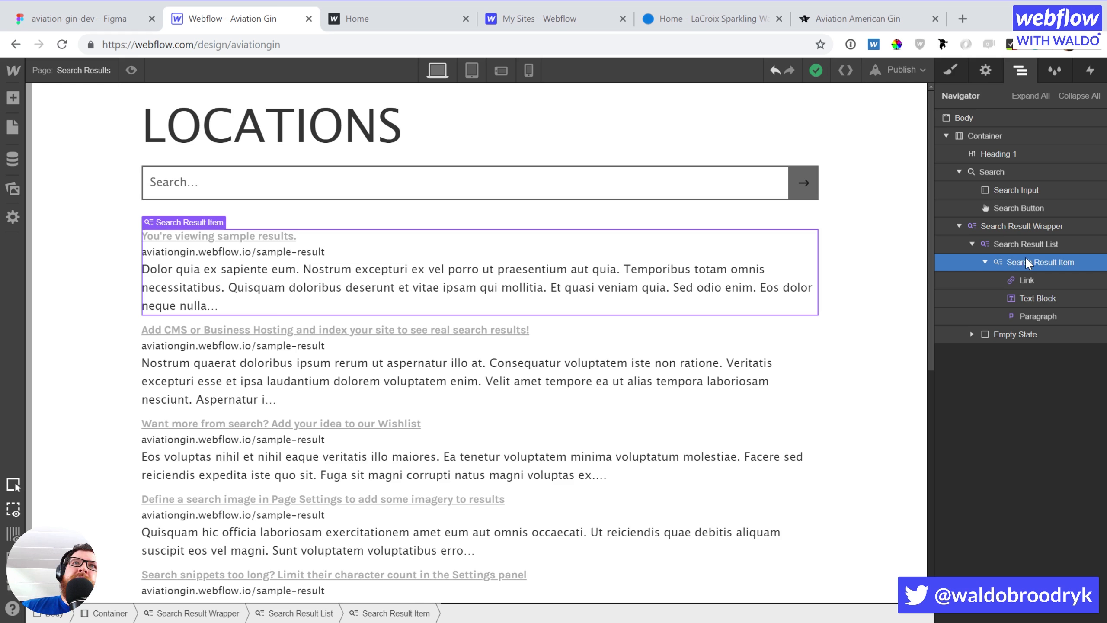
Open the Add Elements panel and scroll down to its Components section
key(a)
scroll(80, 404, down, 5)
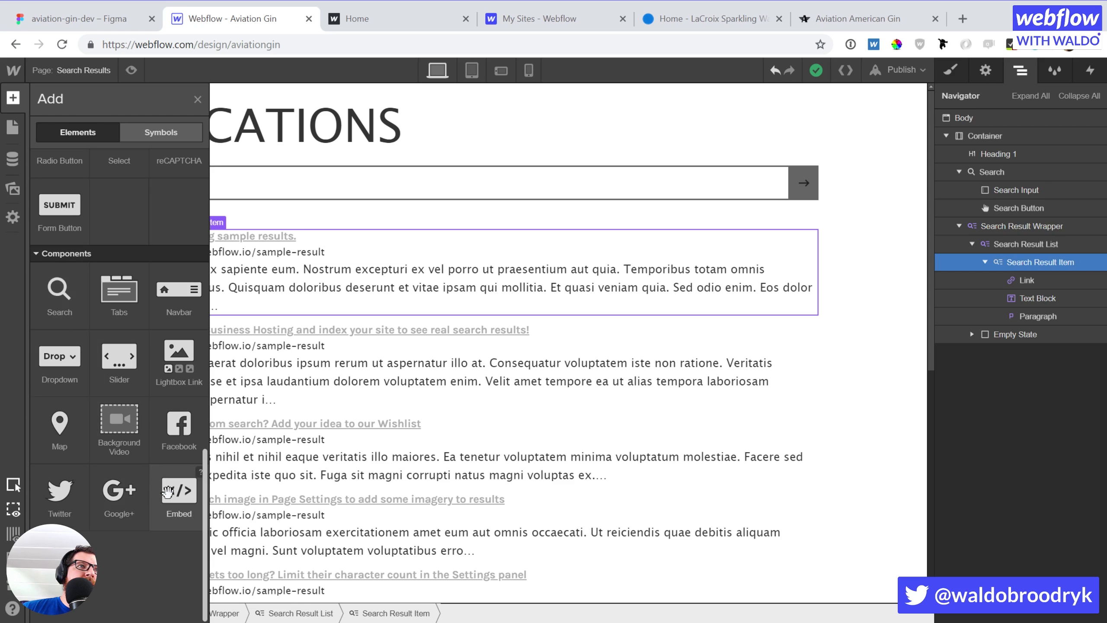
Add a Map to the top of the search result item and give it the class map-side
click(77, 450)
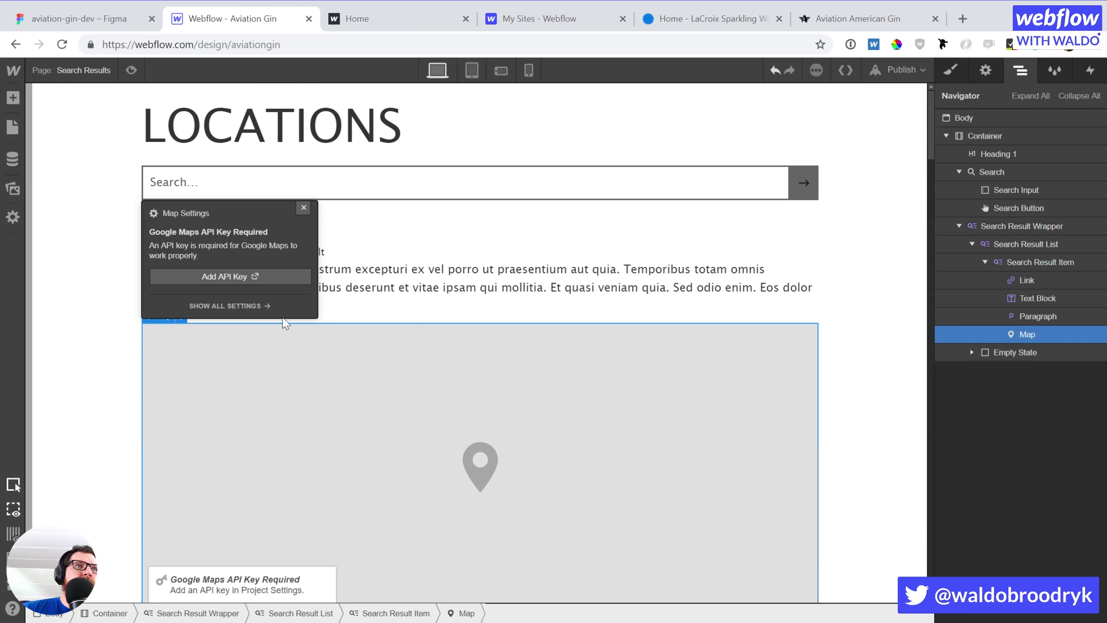
click(298, 210)
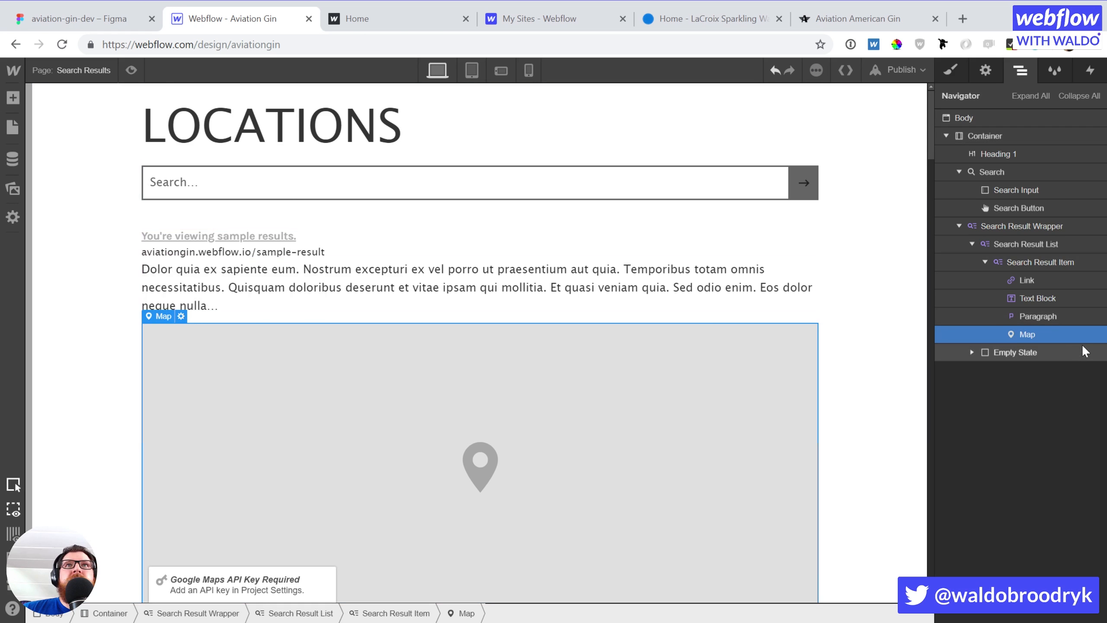
drag(1041, 334, 1040, 274)
key(s)
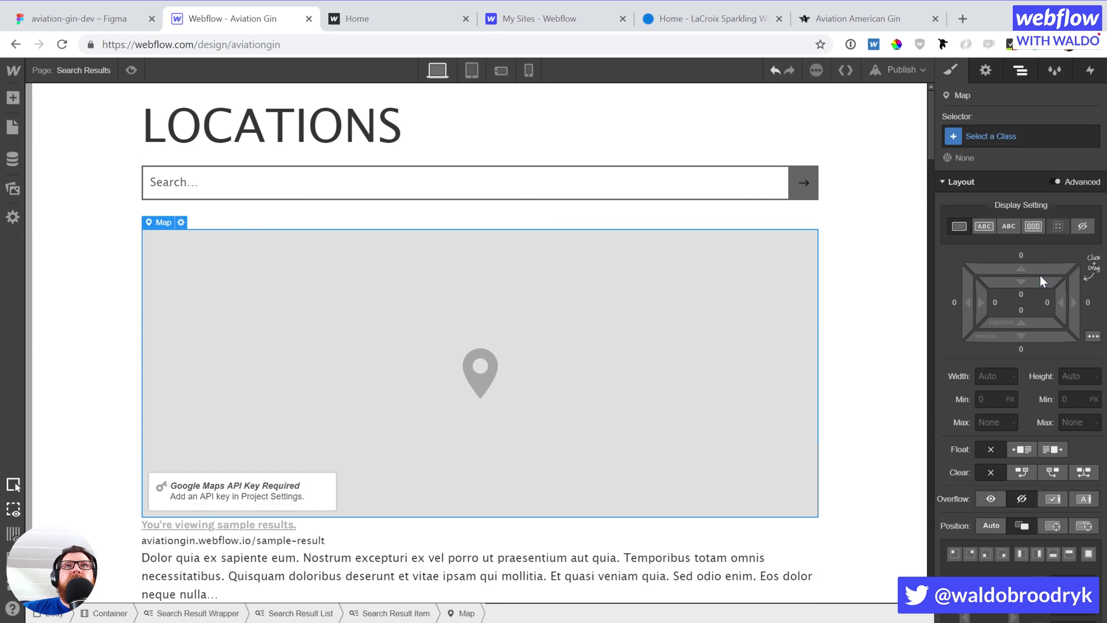
click(992, 127)
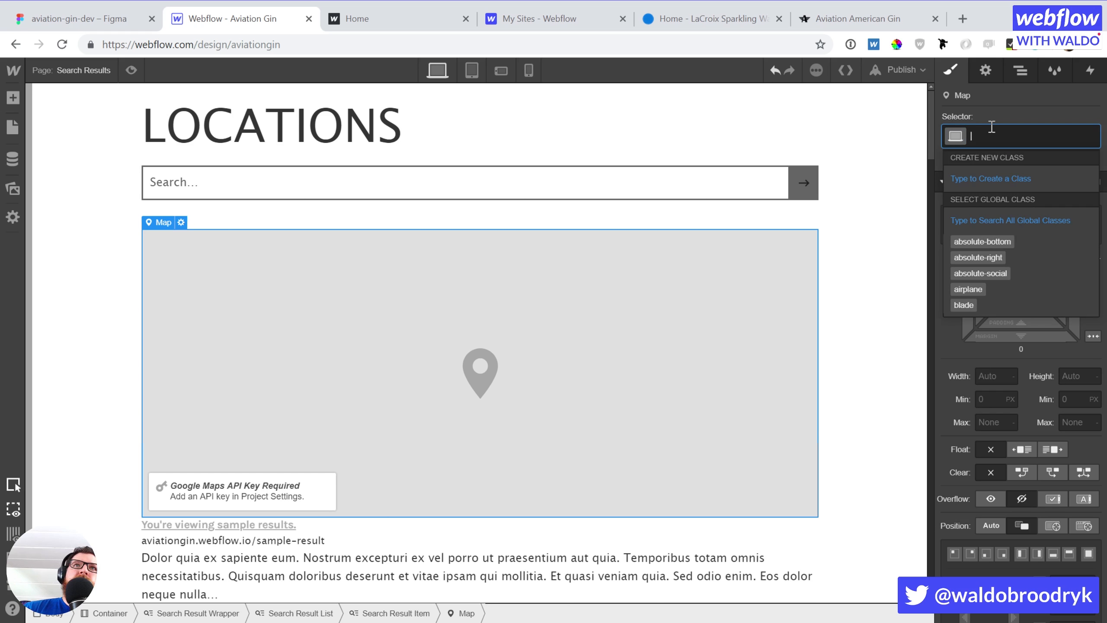
text(map-side)
key(Return)
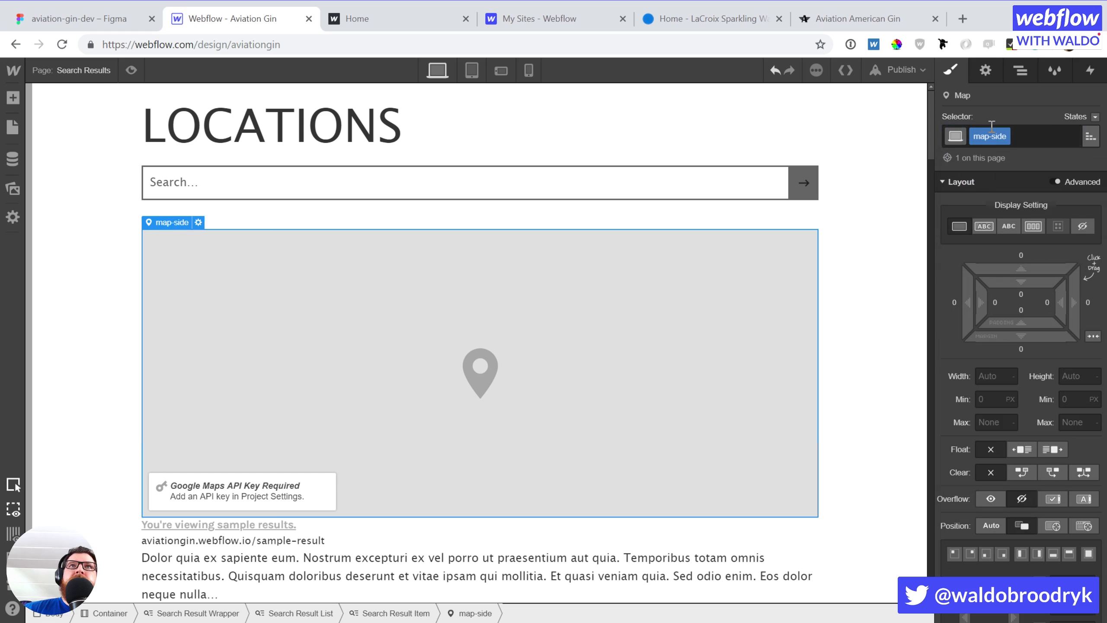
Size the map-side map to 20% width and 150px height
click(993, 378)
text(20)
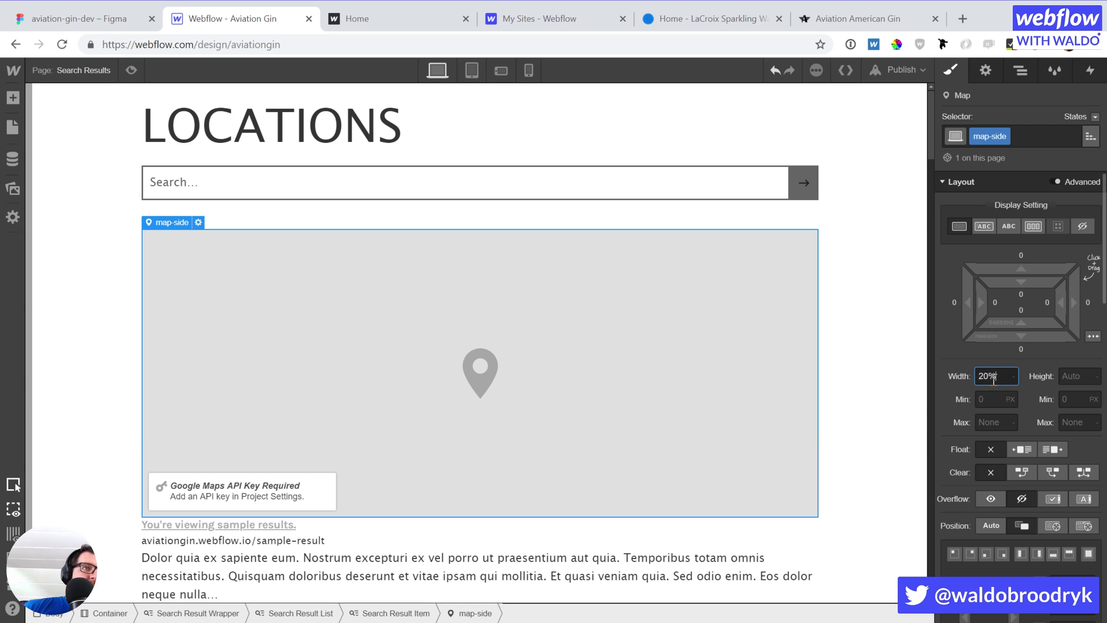
text(%)
key(Return)
click(1068, 378)
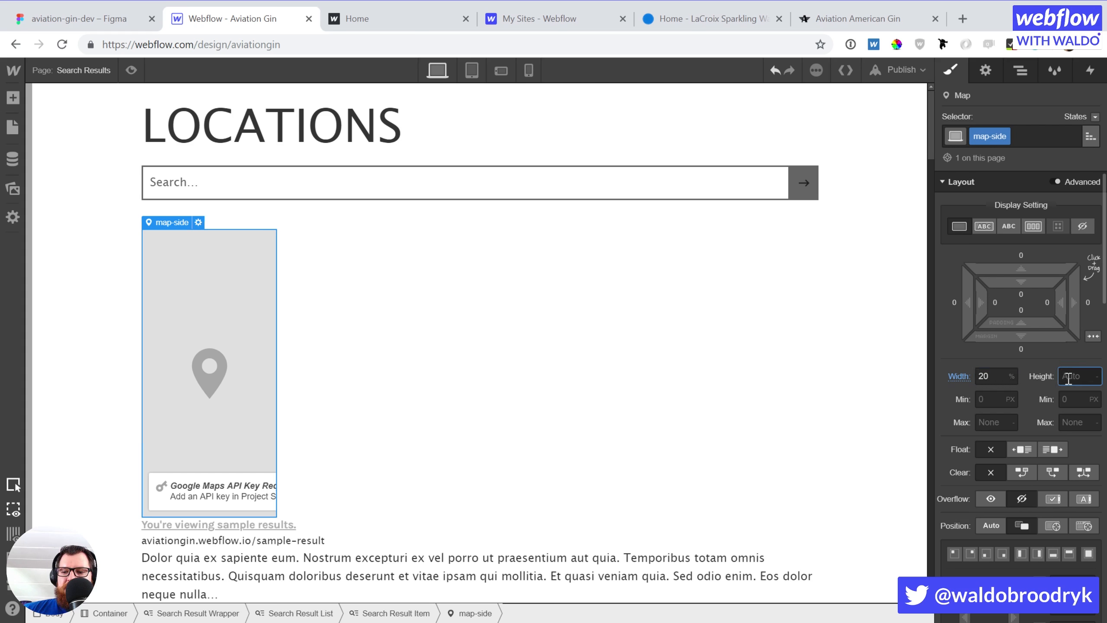
text(150px)
key(Return)
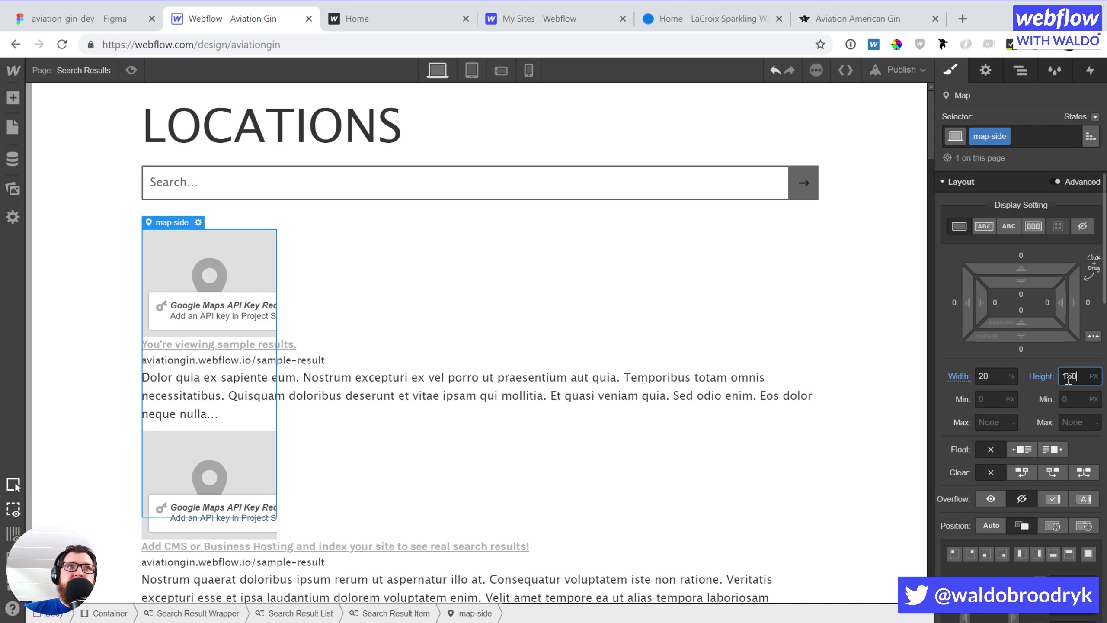
Lay the Search Result Item out as a flex row and insert a Div Block after the map
click(503, 314)
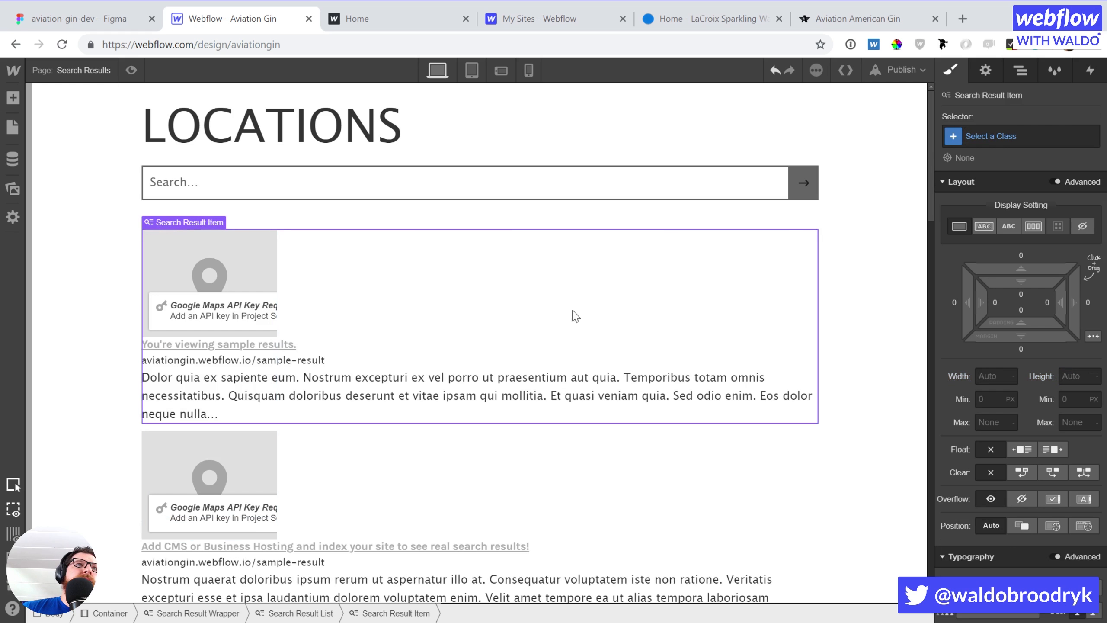
click(1036, 228)
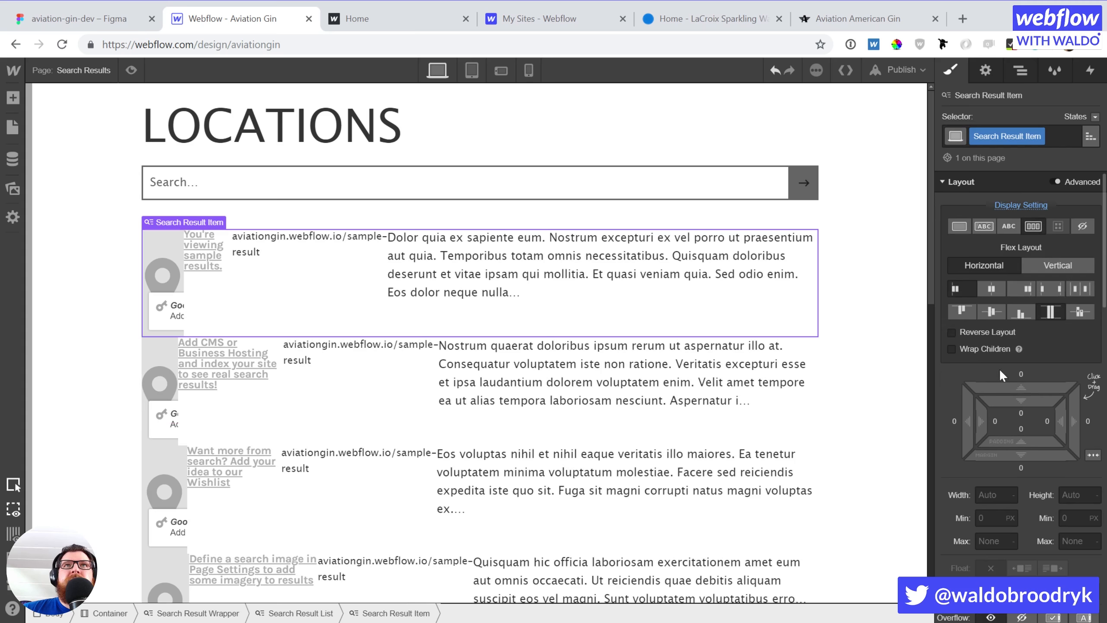
click(215, 289)
key(f)
key(a)
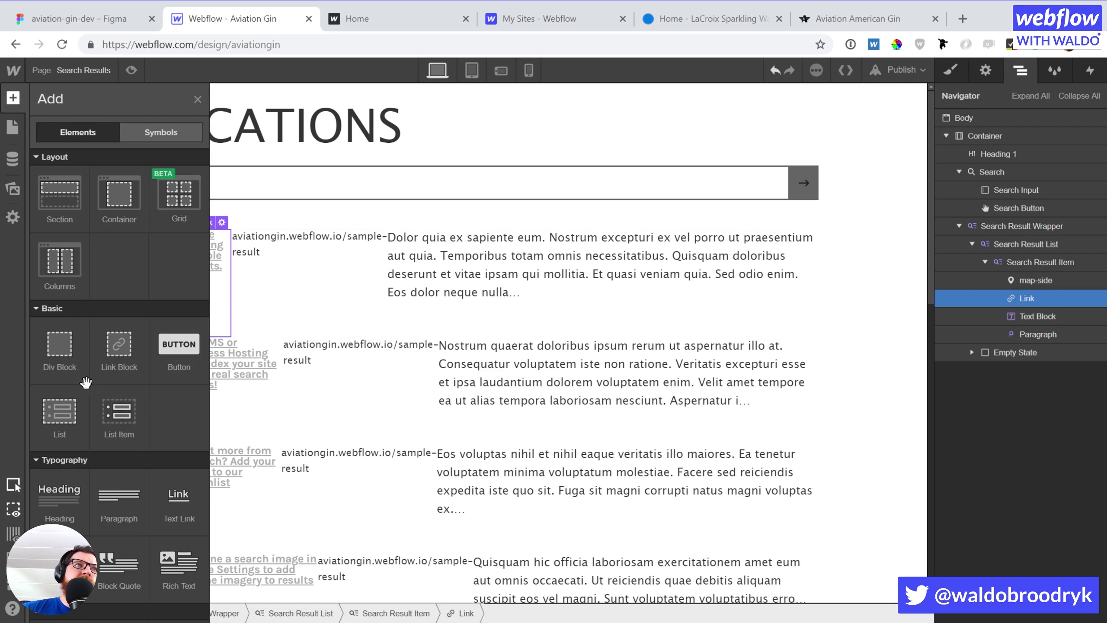
drag(86, 381, 1048, 350)
Give the new text Div Block 13px padding on all sides
click(1046, 294)
key(s)
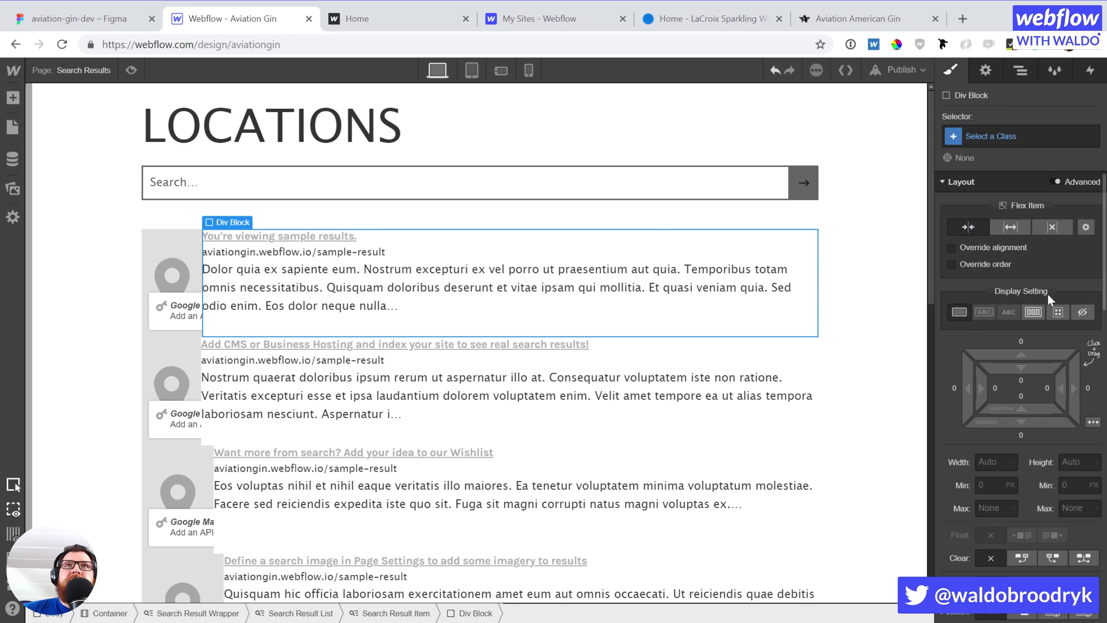
drag(980, 395, 1006, 393)
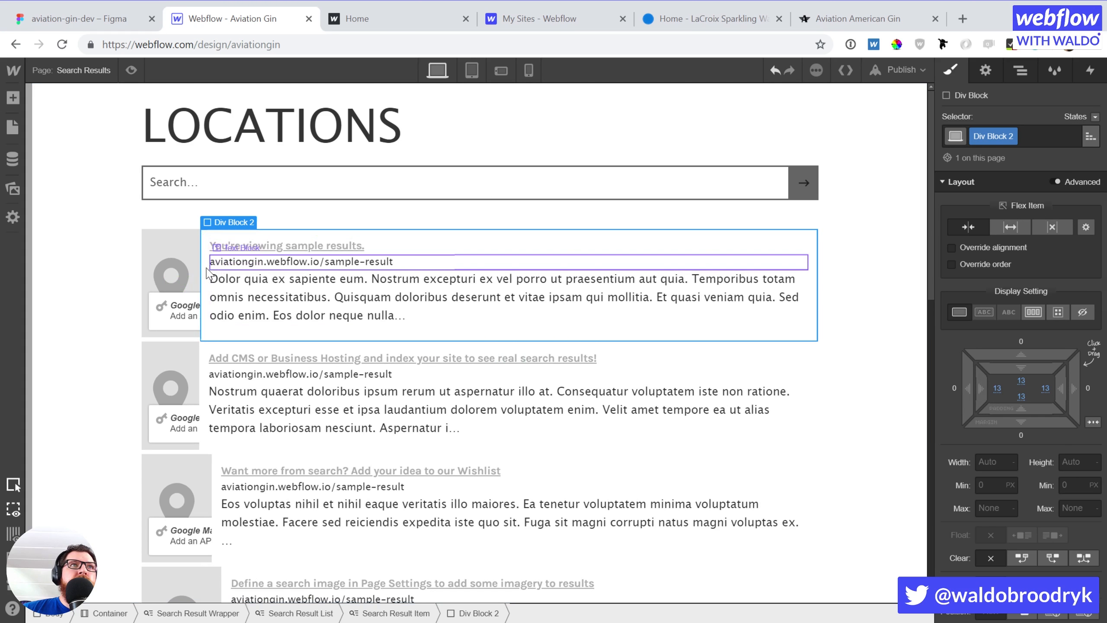
Try several widths for the map-side map, settling on 200px
click(173, 262)
click(985, 461)
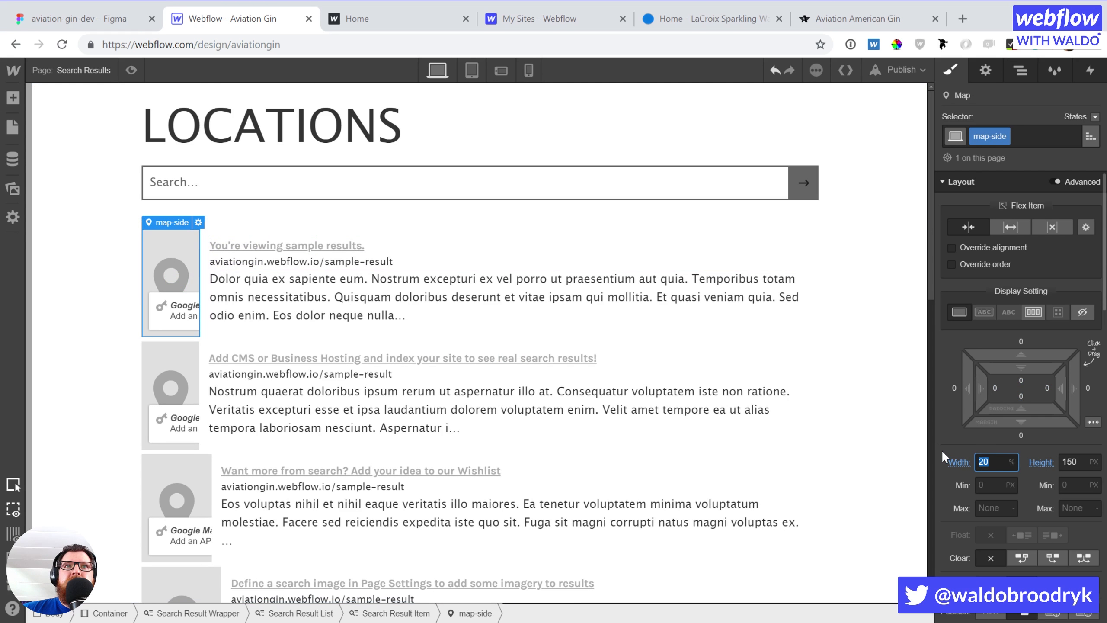
text(60)
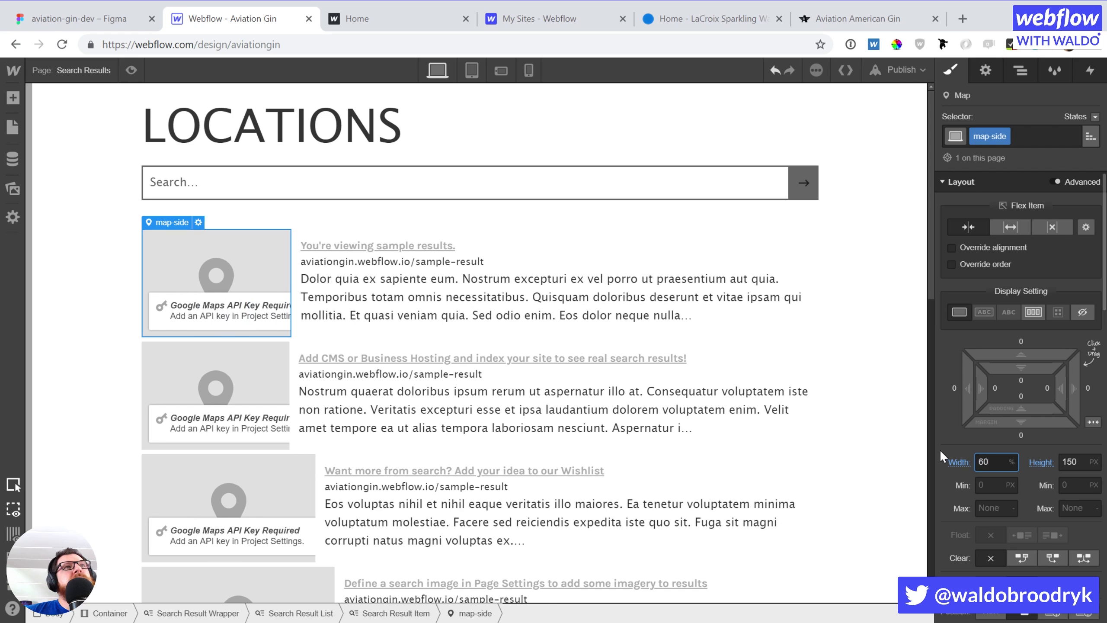
key(Return)
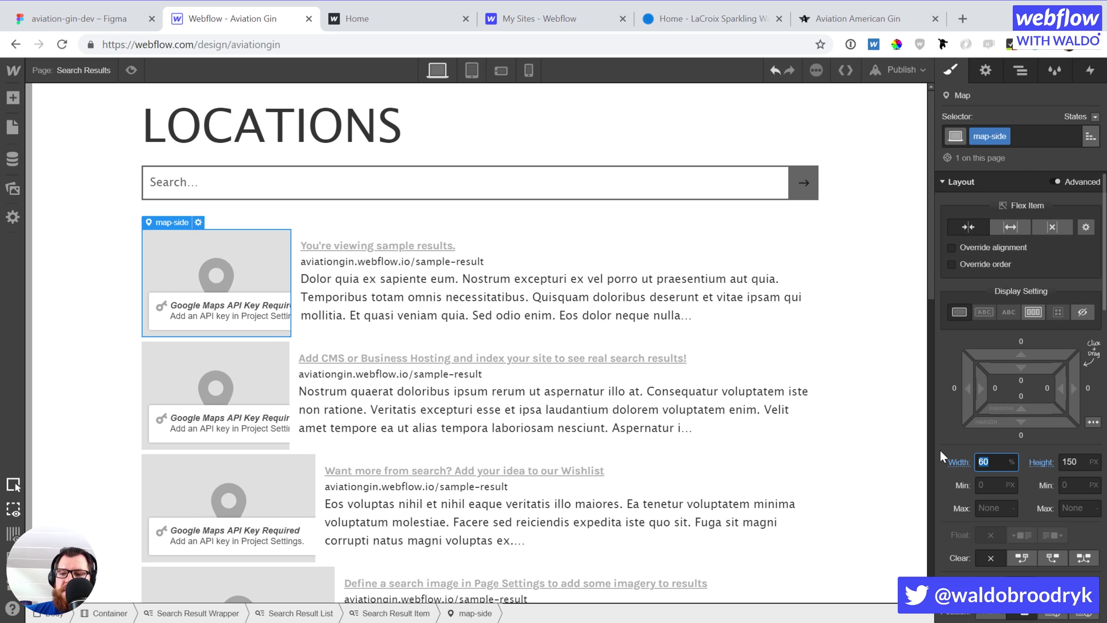
text(200px)
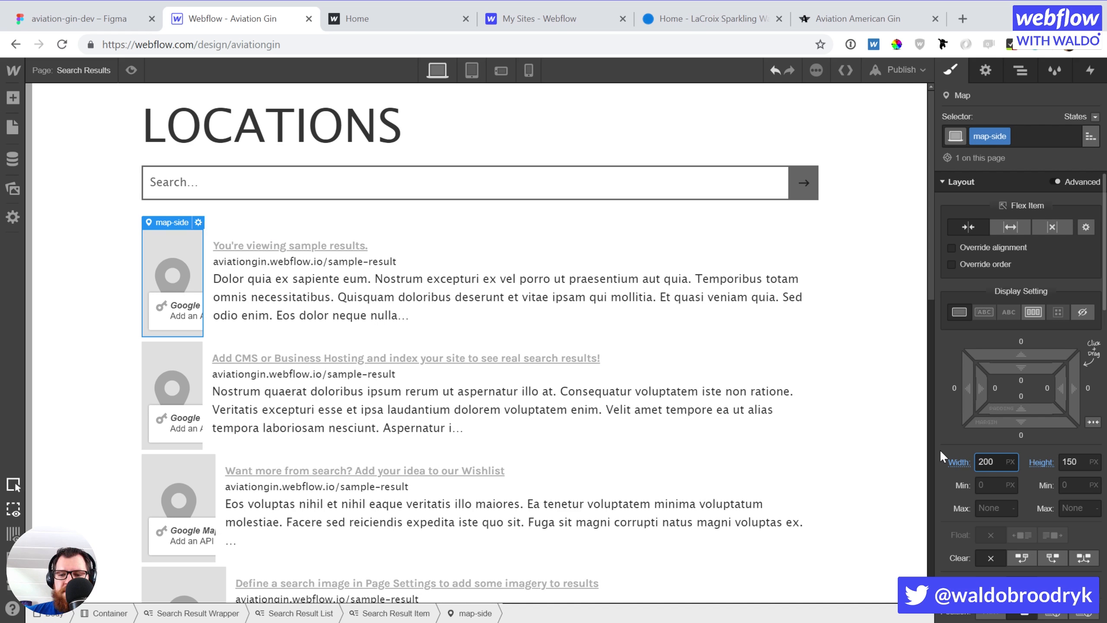
key(shift+Up)
key(shift+Down)
key(shift+Up)
key(shift+Up)
key(shift+Up)
key(shift+Up)
key(shift+Up)
key(shift+Up)
key(shift+Up)
key(shift+Up)
key(shift+Up)
key(shift+Up)
key(shift+Up)
key(shift+Up)
key(shift+Up)
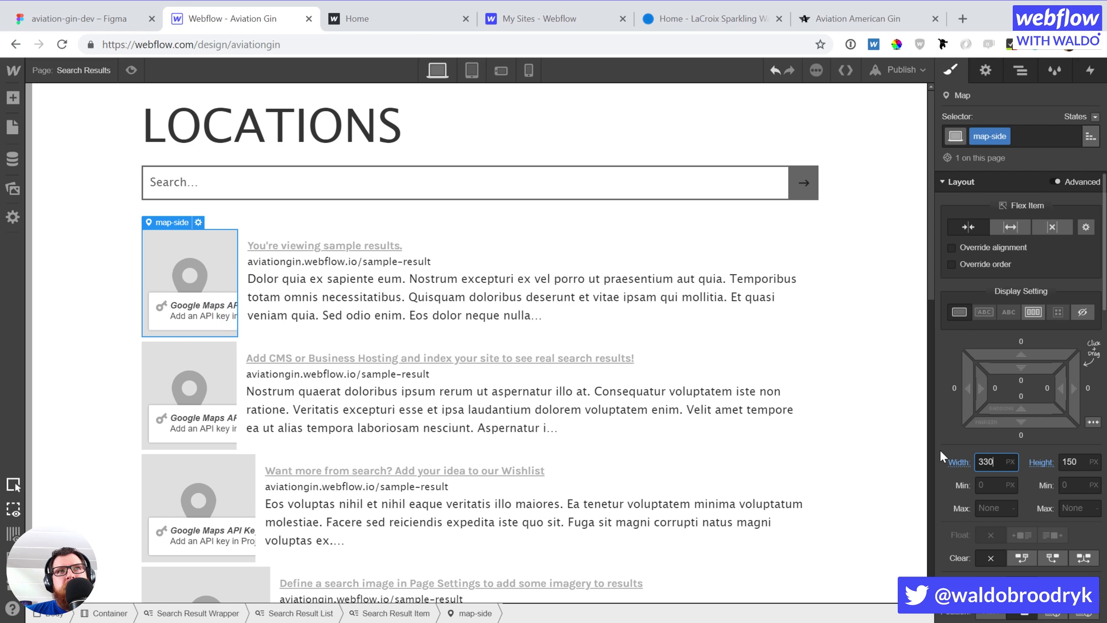
key(shift+Up)
key(shift+Up)
key(shift+Up)
key(shift+Up)
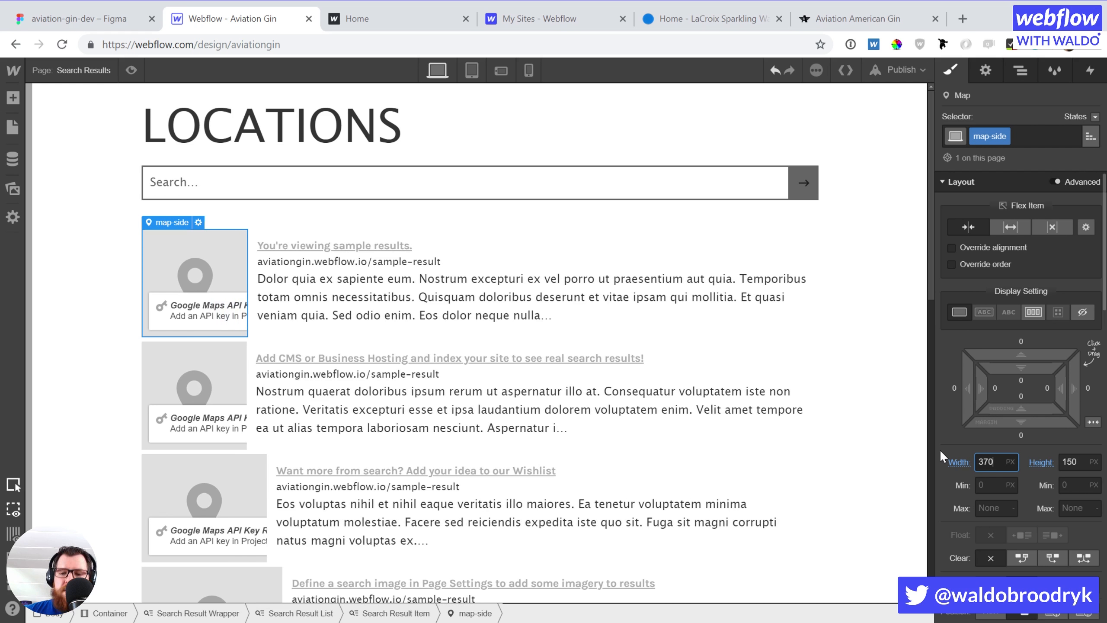
key(ctrl+a)
text(200)
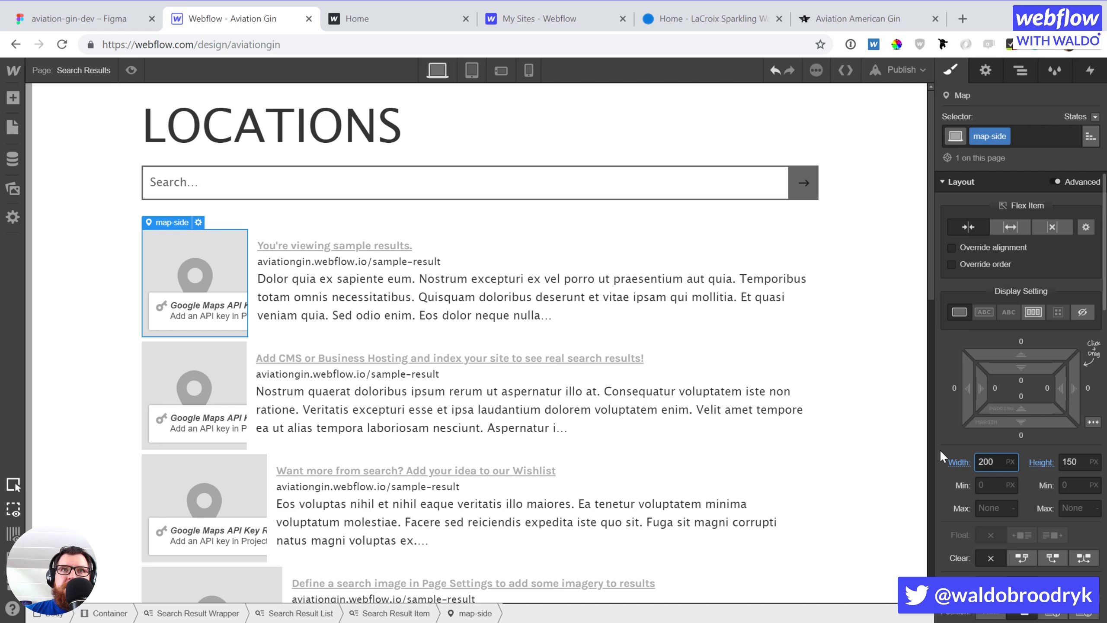
key(Return)
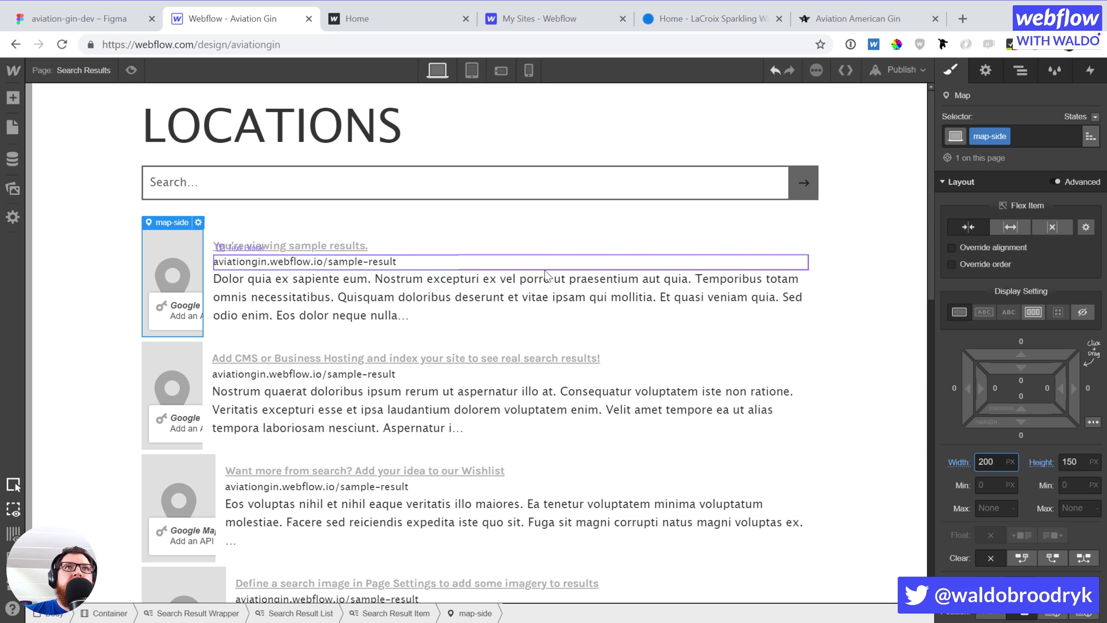
Set Div Block 2 to 75% width and the map-side map to 25% width
click(549, 334)
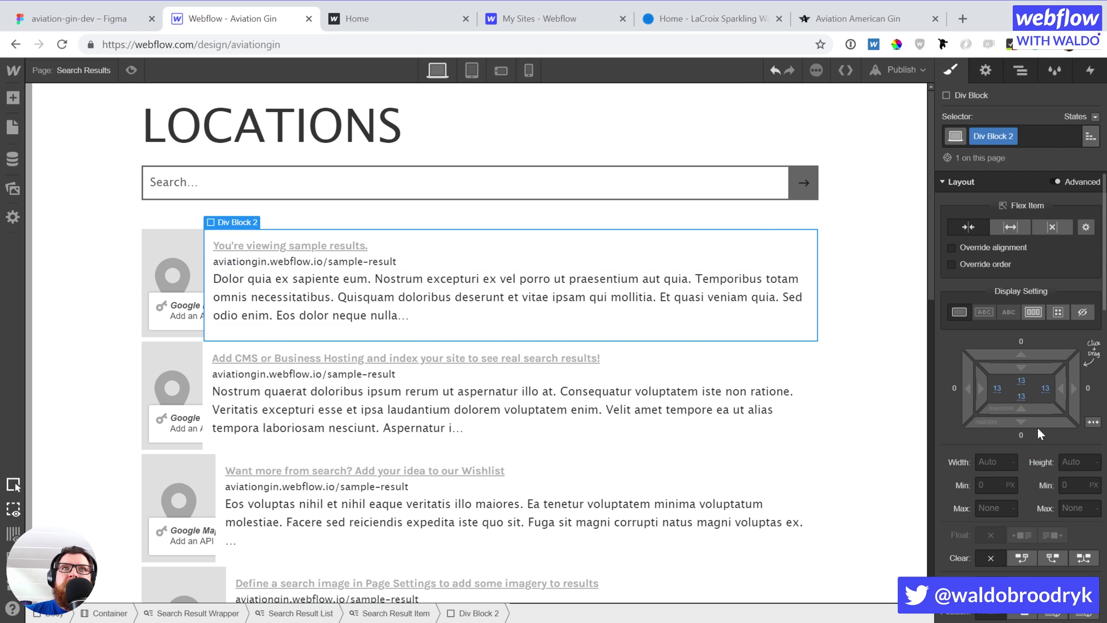
click(993, 462)
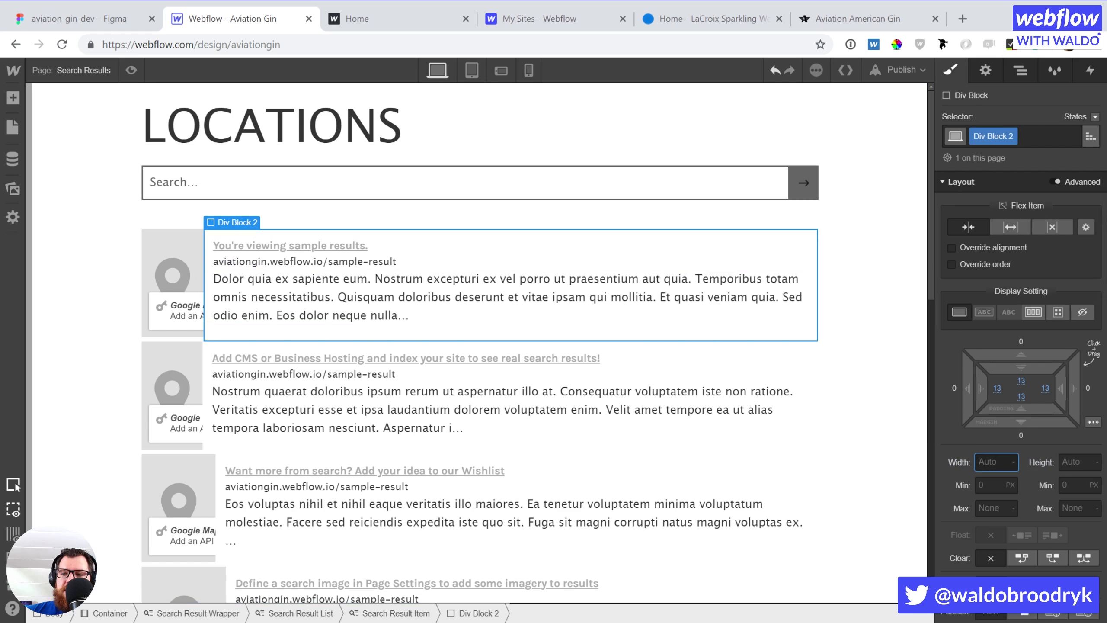
text(75%)
key(Return)
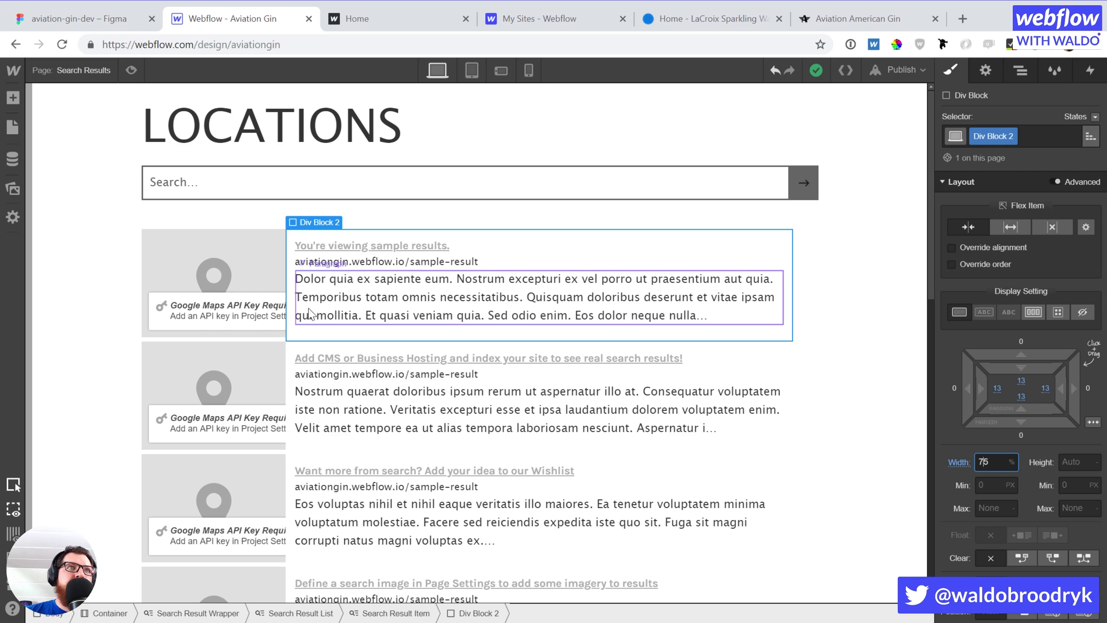
click(218, 255)
click(989, 461)
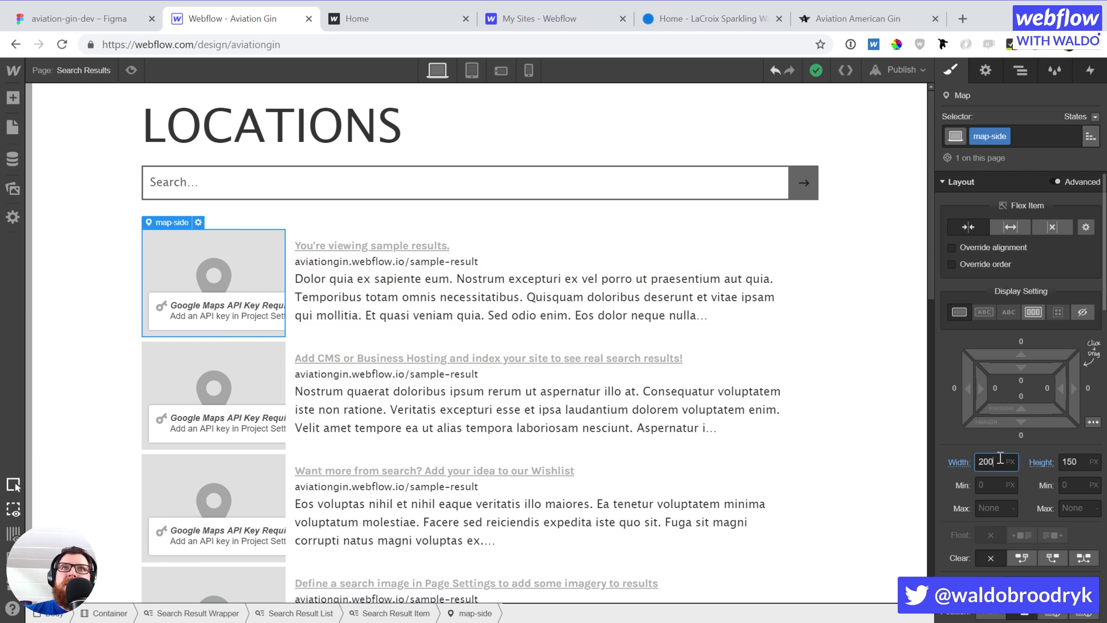
text(25%)
key(Return)
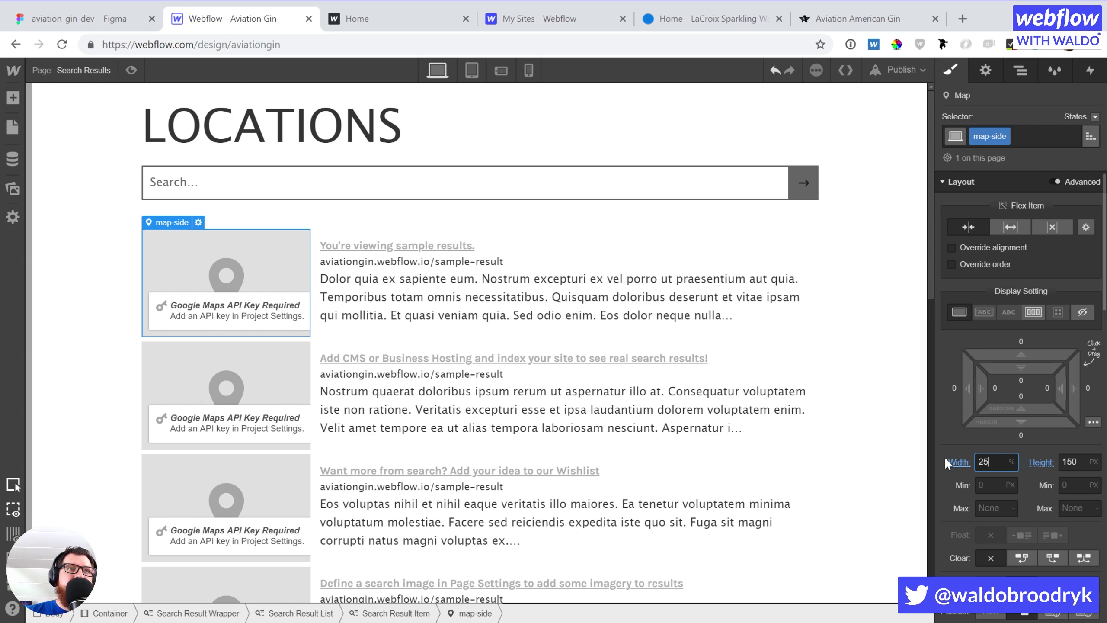
click(317, 353)
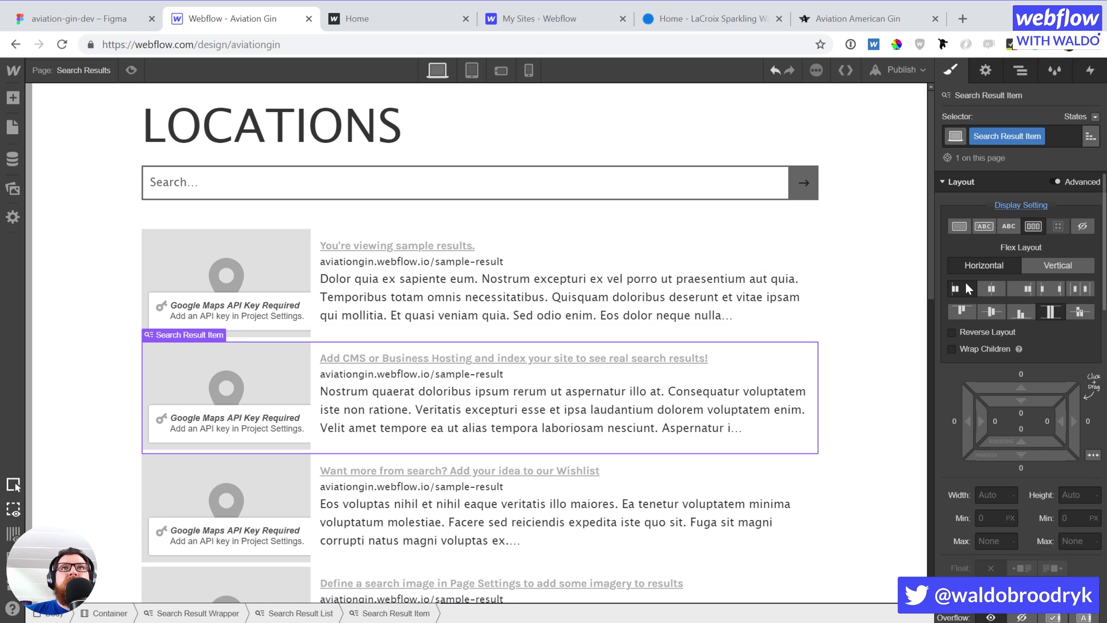
Vertically centre each result row's contents and add bottom spacing between search results
click(983, 316)
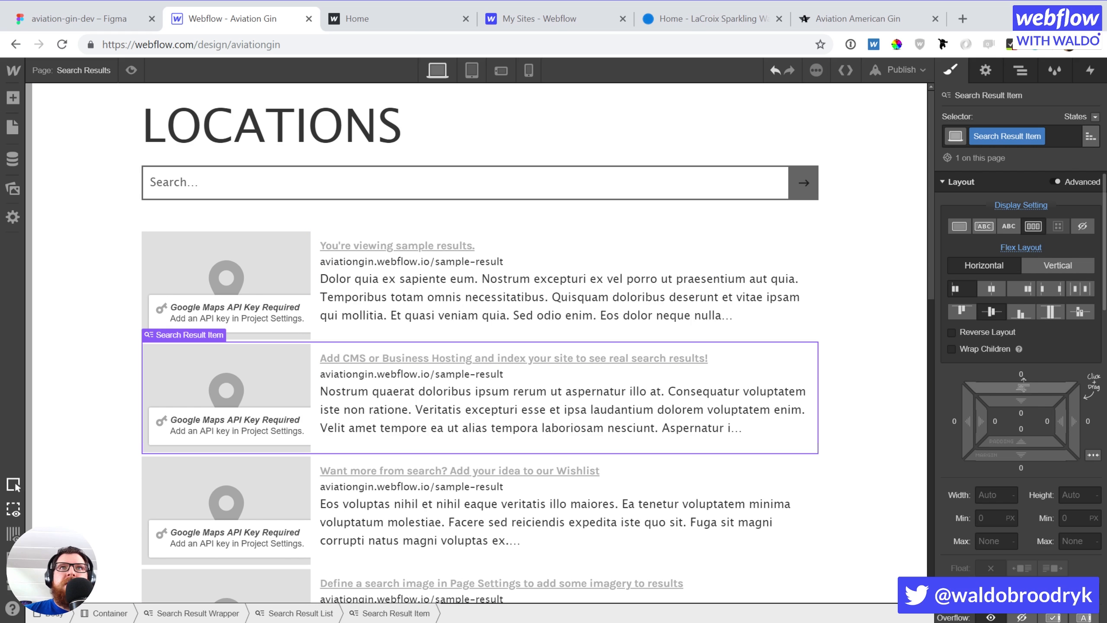
drag(1025, 456, 1031, 485)
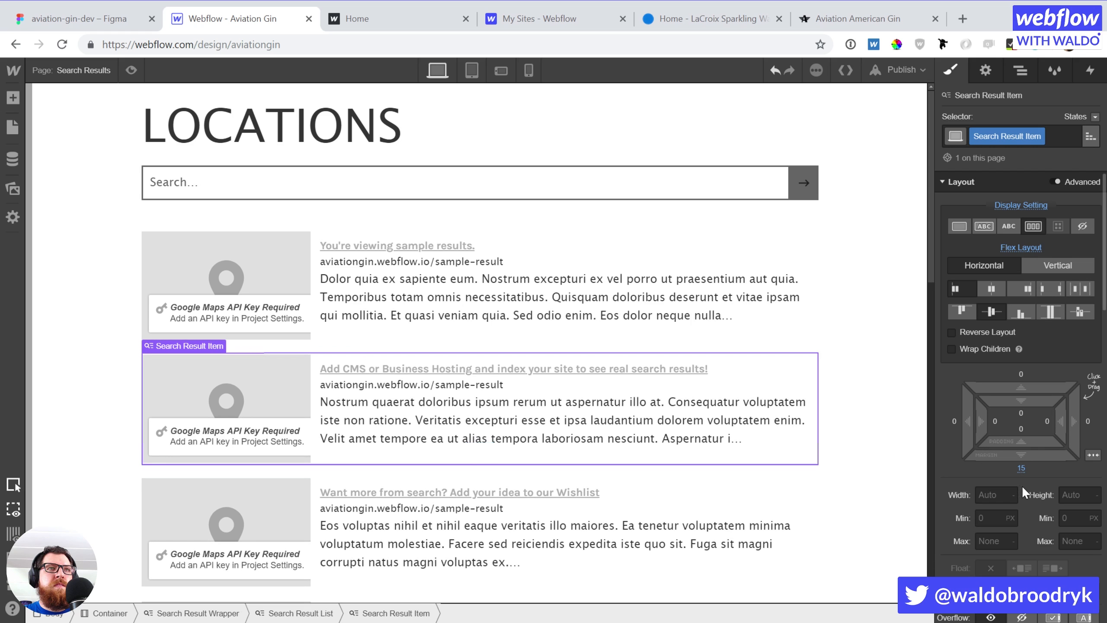
click(430, 247)
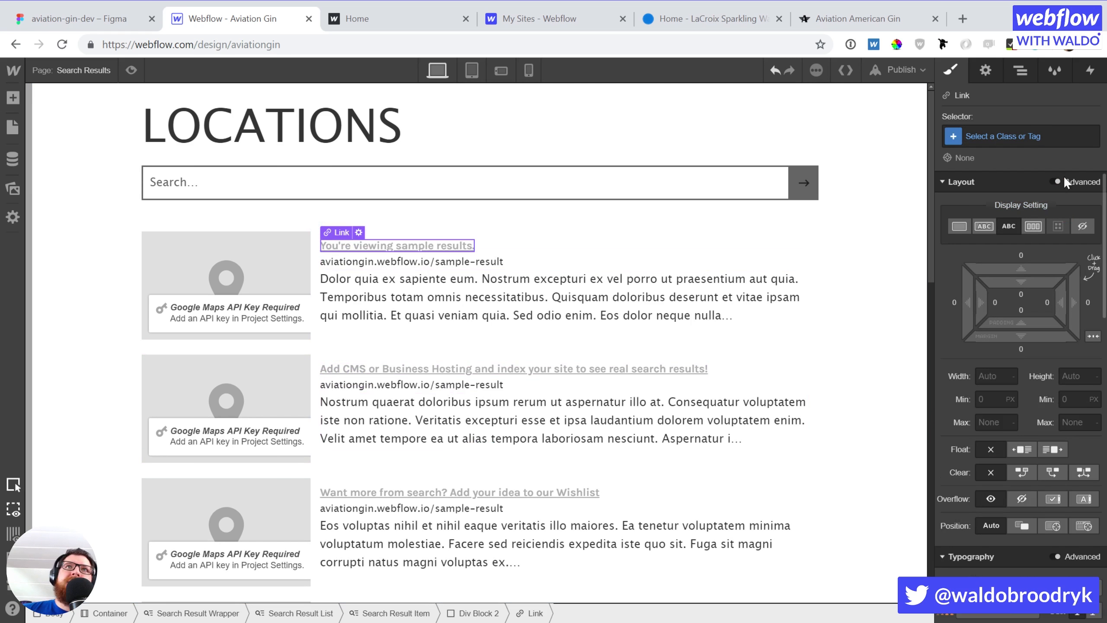
Open the map-side map's settings and scroll through its API key and Search Result Settings
click(248, 284)
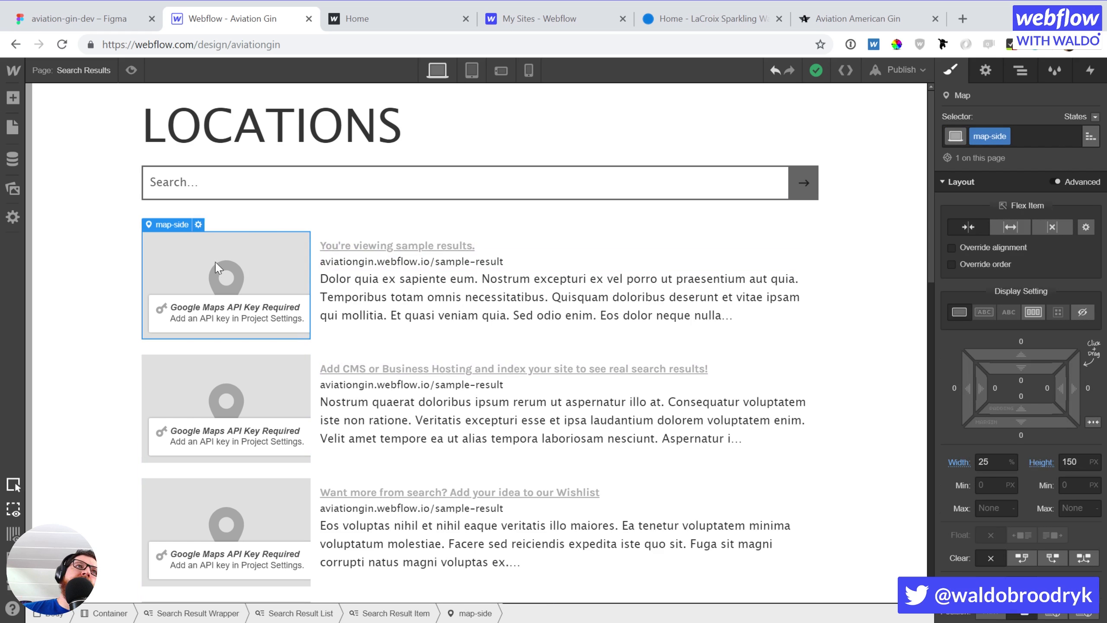
key(d)
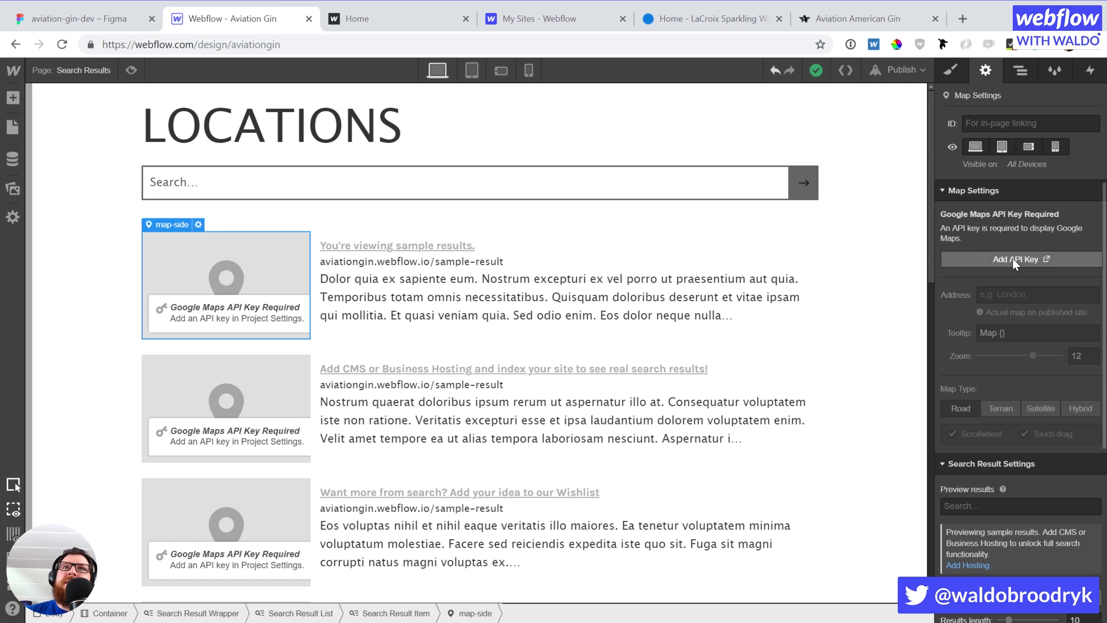
scroll(1090, 449, down, 5)
scroll(915, 510, down, 3)
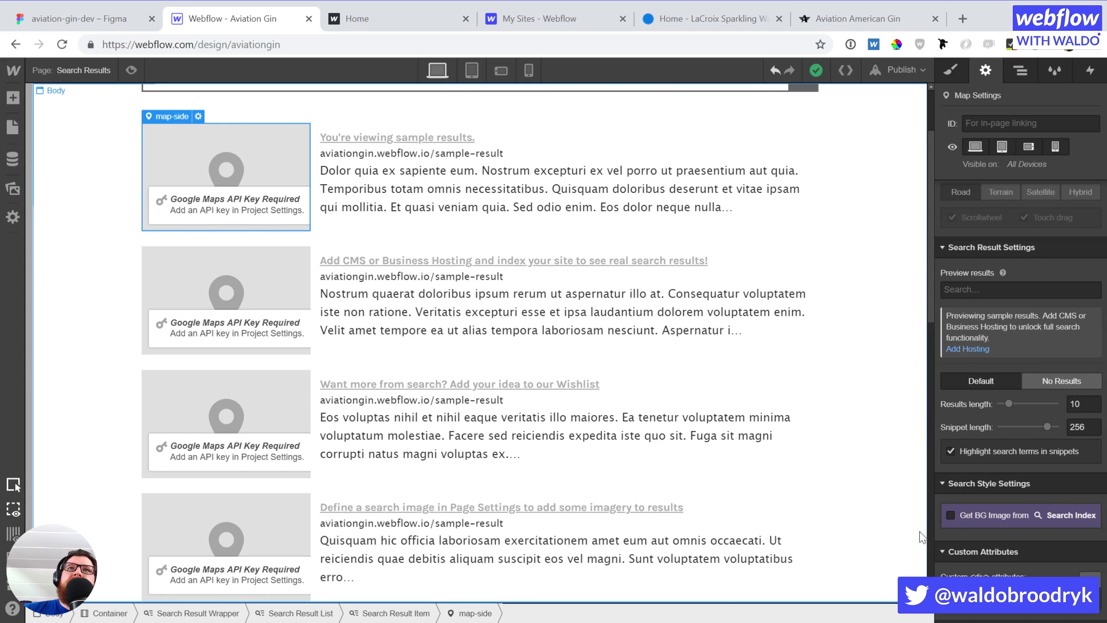
scroll(1013, 519, down, 2)
scroll(819, 430, up, 3)
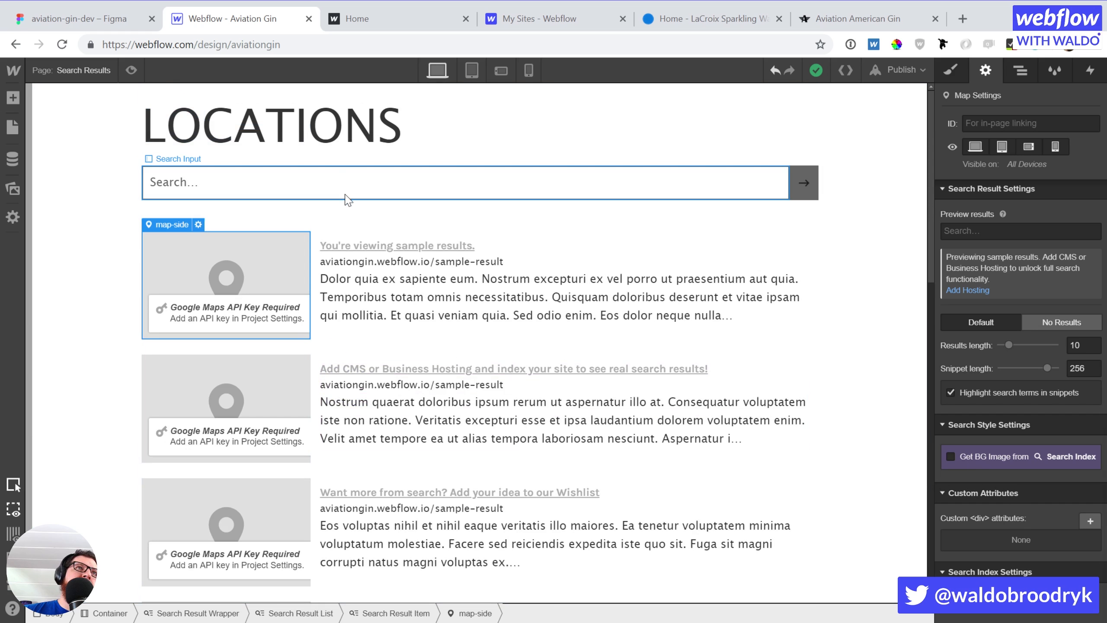
Give the page container the class container plus the 150-topbottom combo class
click(348, 214)
key(s)
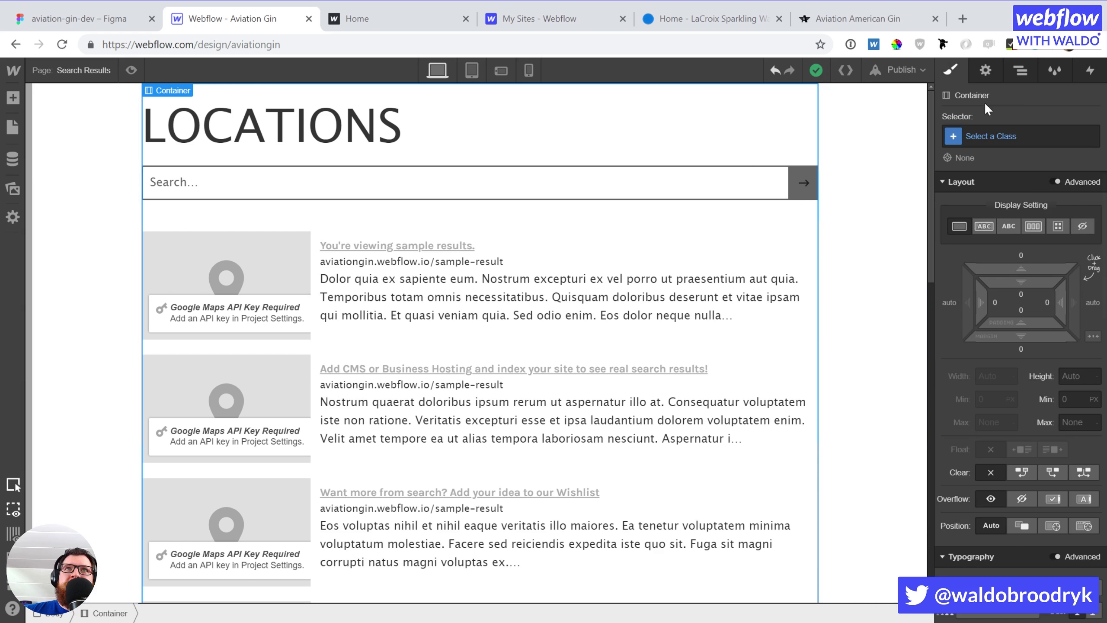
click(979, 141)
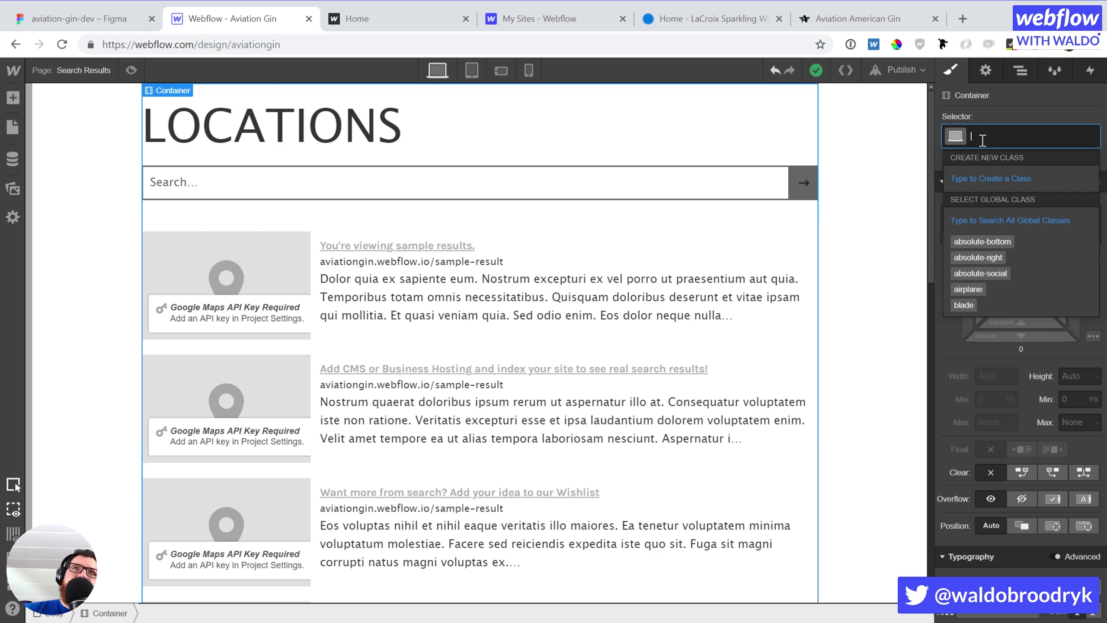
text(container)
key(Return)
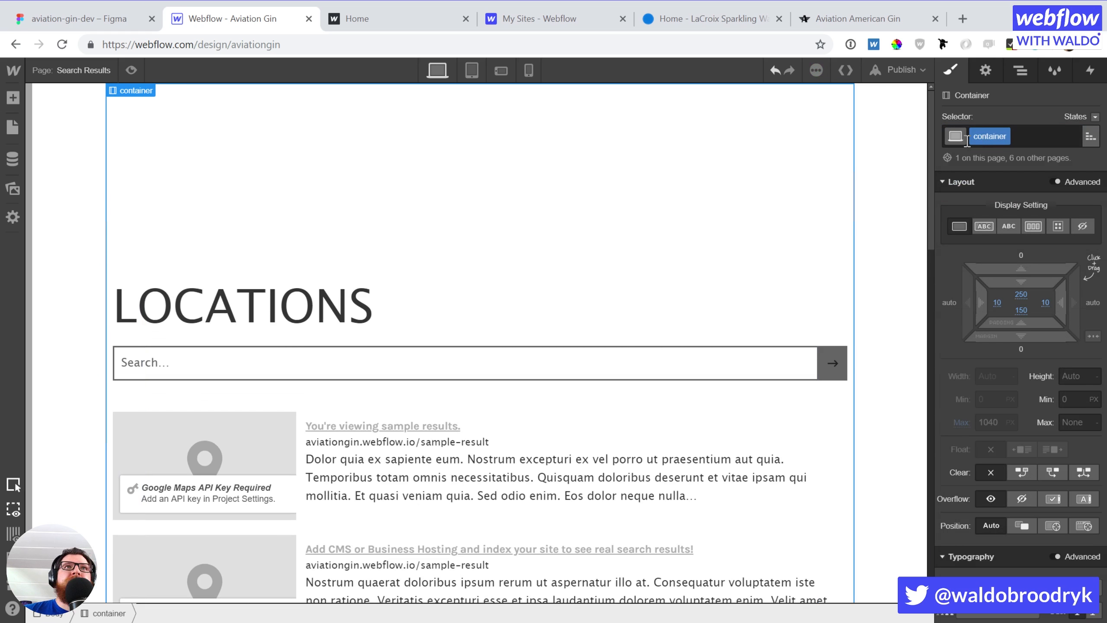
click(1037, 136)
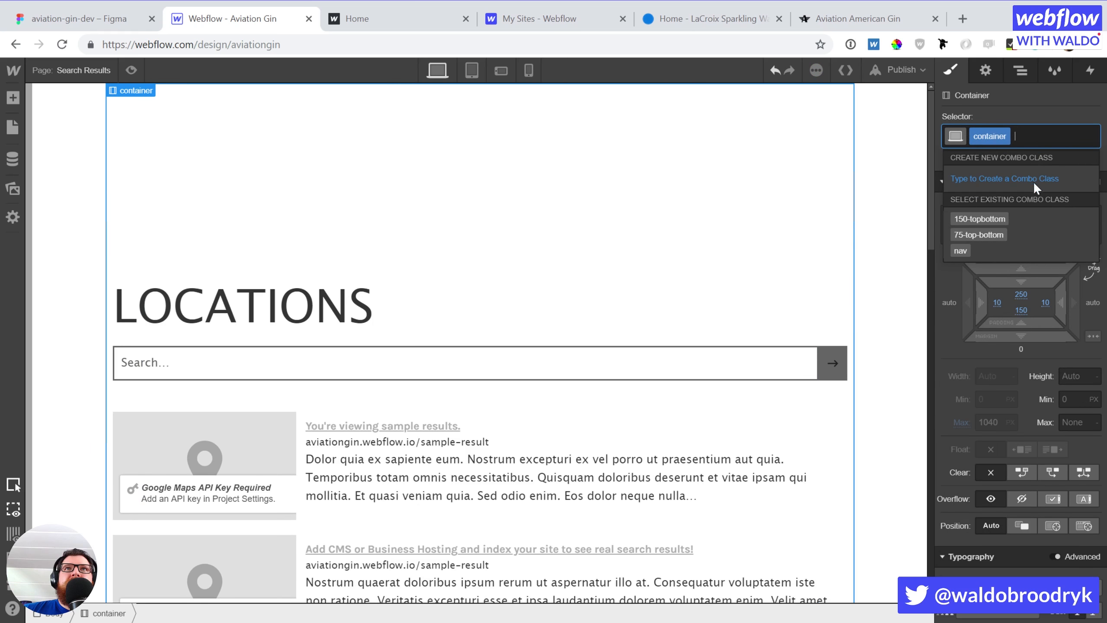
click(989, 220)
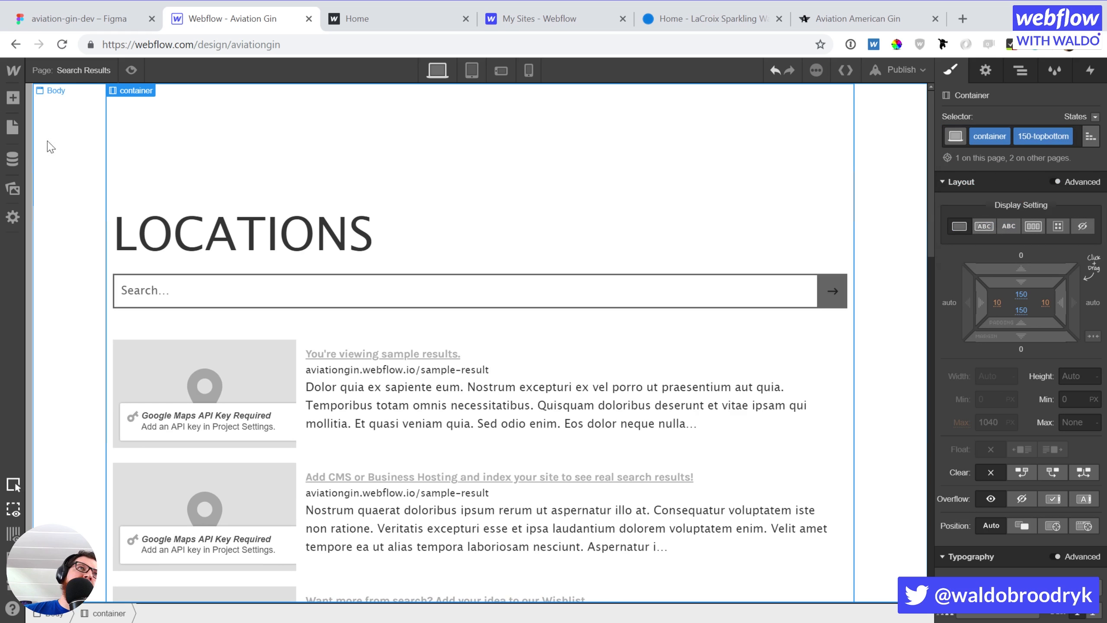
Switch to the Home page and select its navbar
click(13, 128)
click(85, 180)
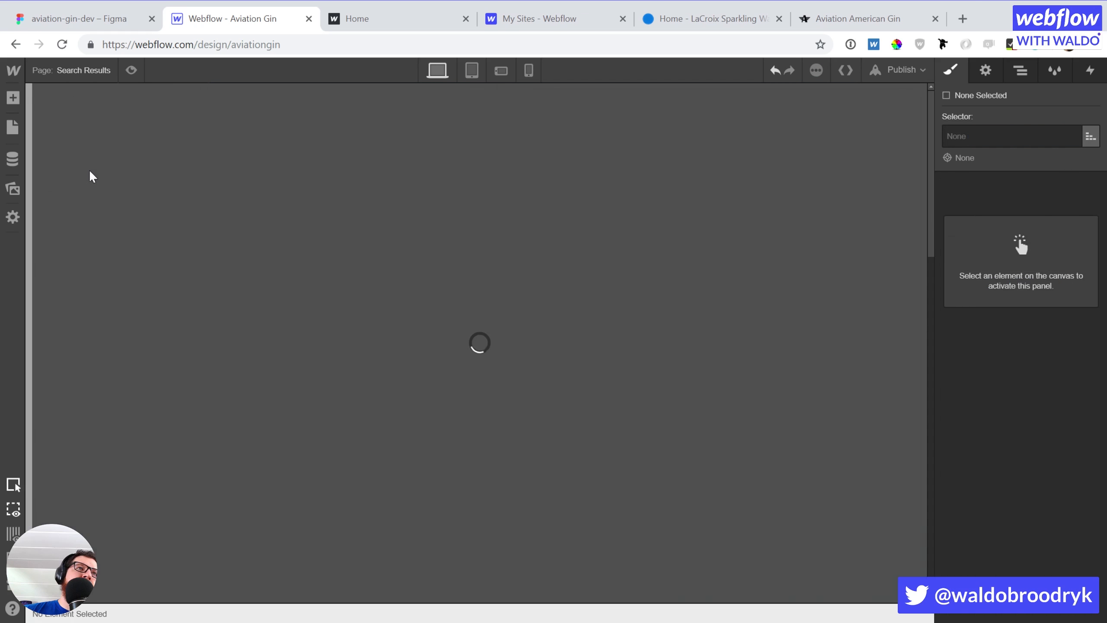
click(93, 144)
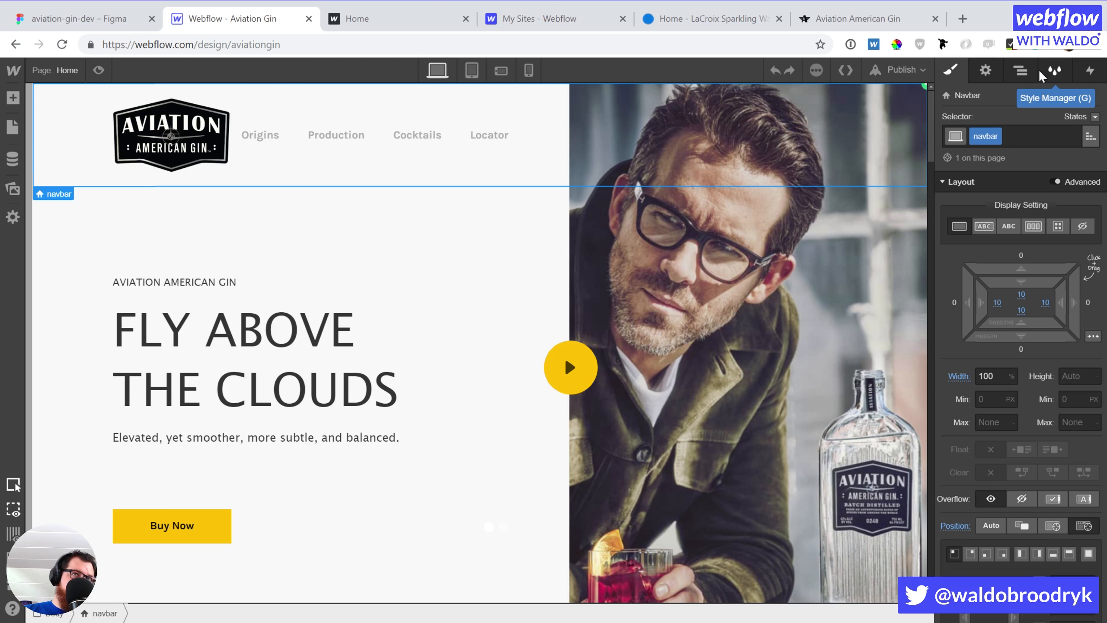
Turn the navbar into a symbol named Navbar
key(ctrl+shift+a)
text(Navbar)
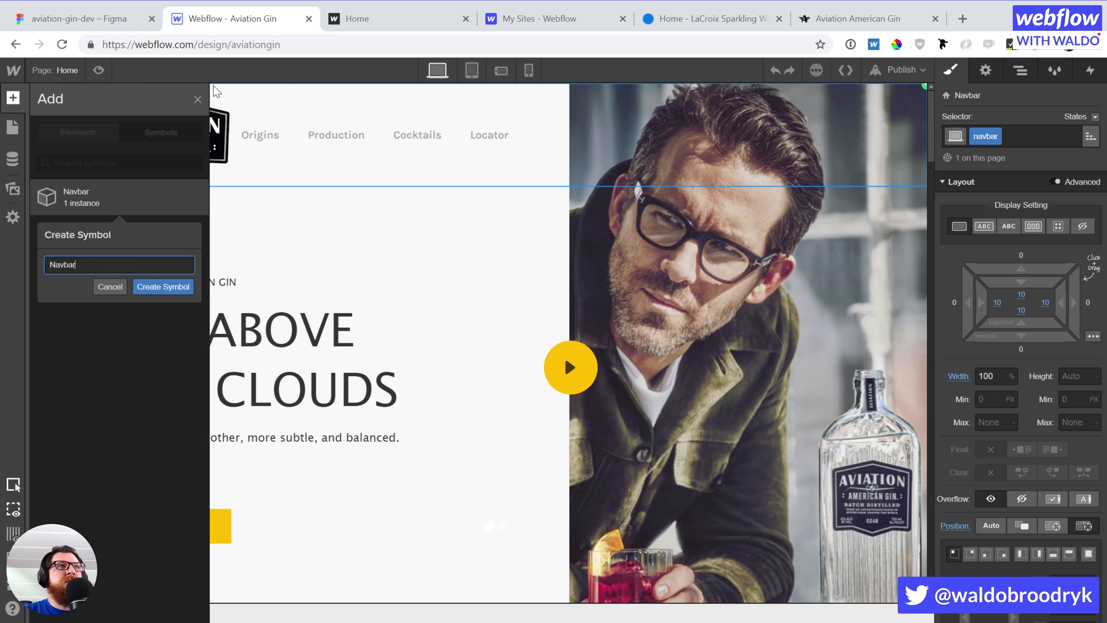
key(Return)
scroll(209, 290, down, 15)
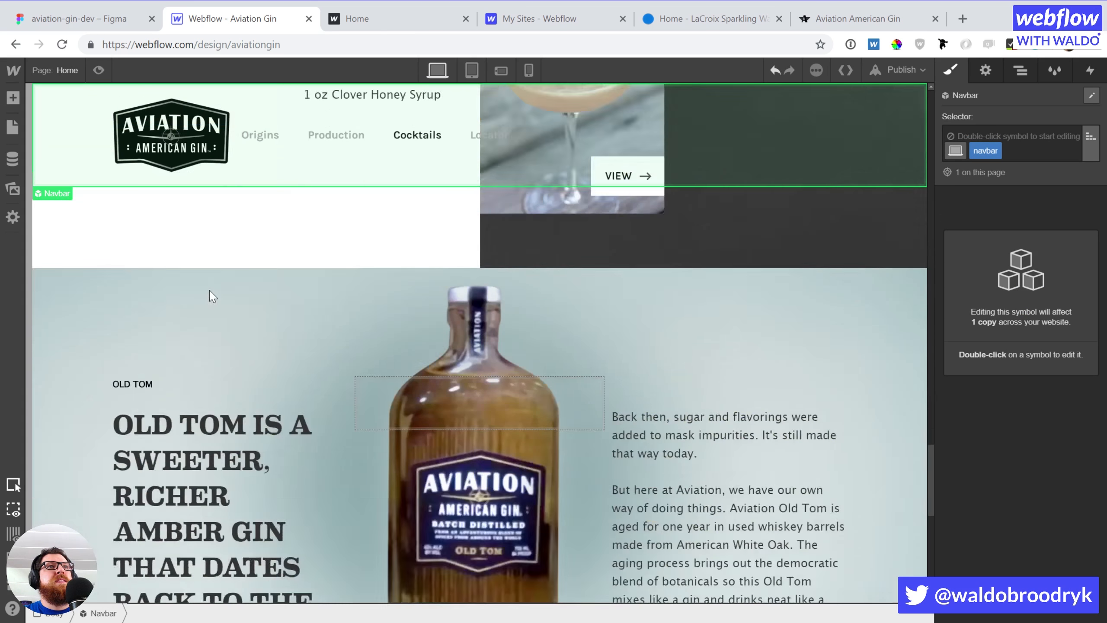
Turn the footer section into a symbol named Footer
click(61, 264)
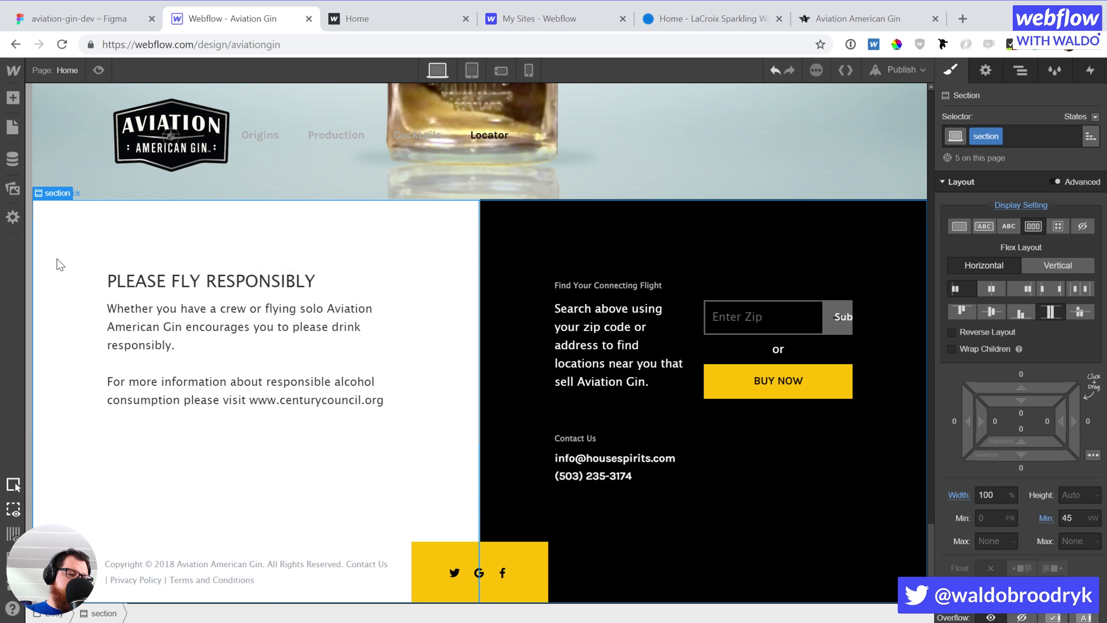
key(ctrl+shift+a)
text(Footer)
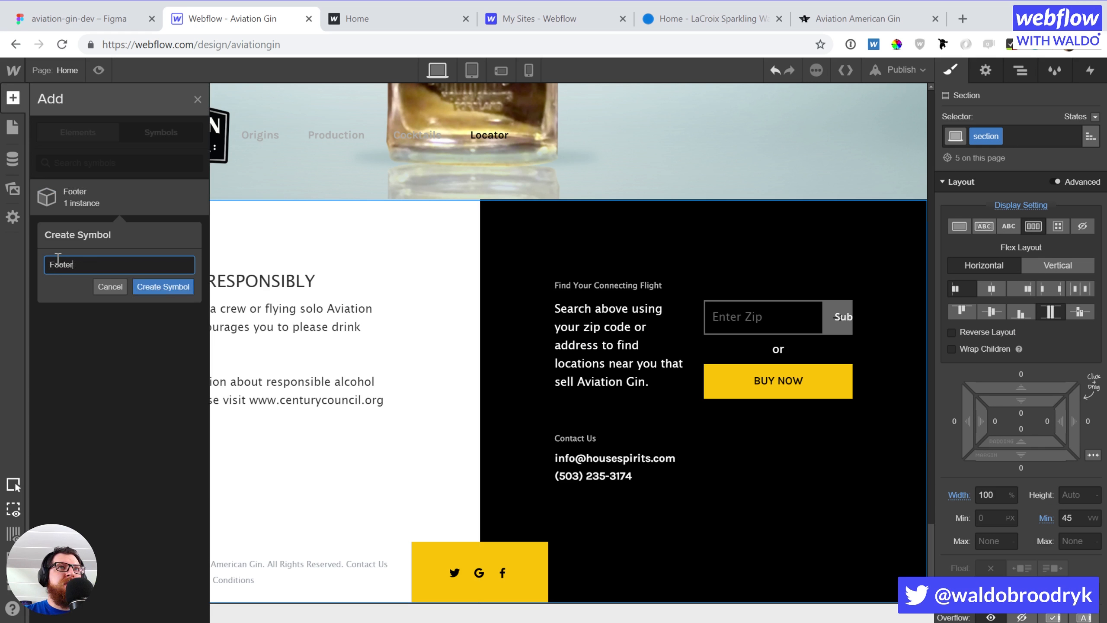
key(Return)
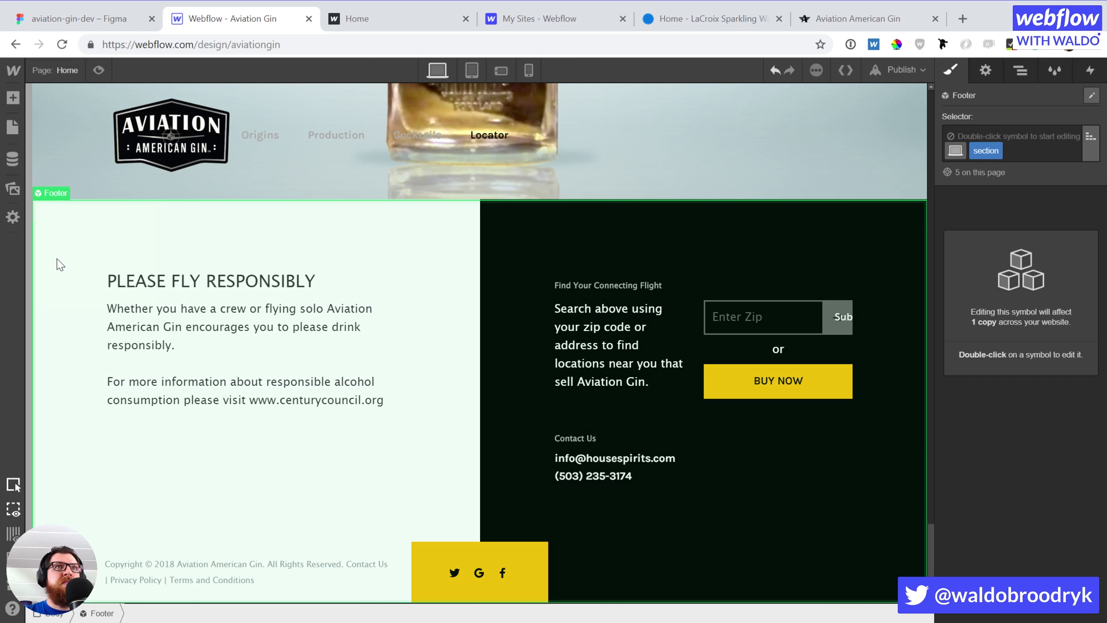
click(13, 127)
Rename Old Home to Style Guide, with slug style-guide and title tag Style Guide
click(78, 197)
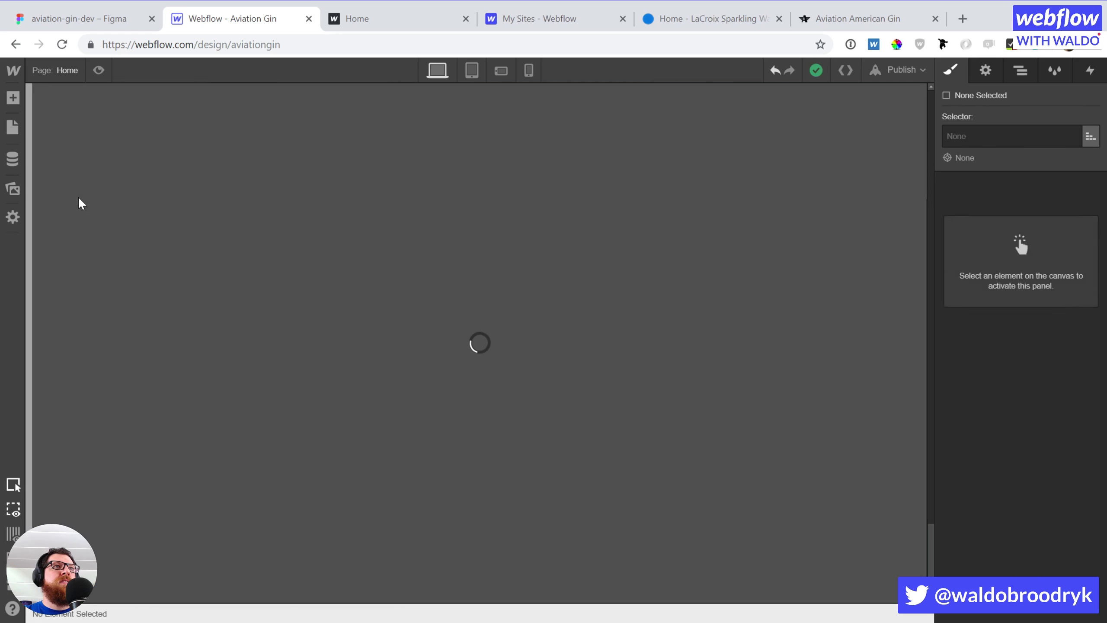
click(13, 136)
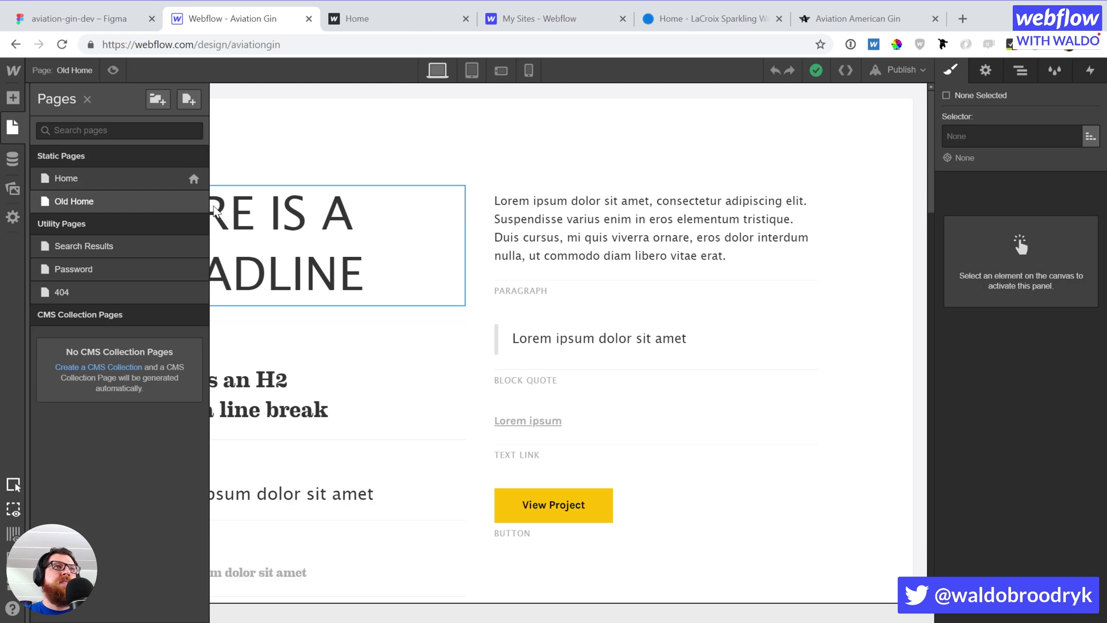
click(191, 201)
drag(269, 178, 148, 173)
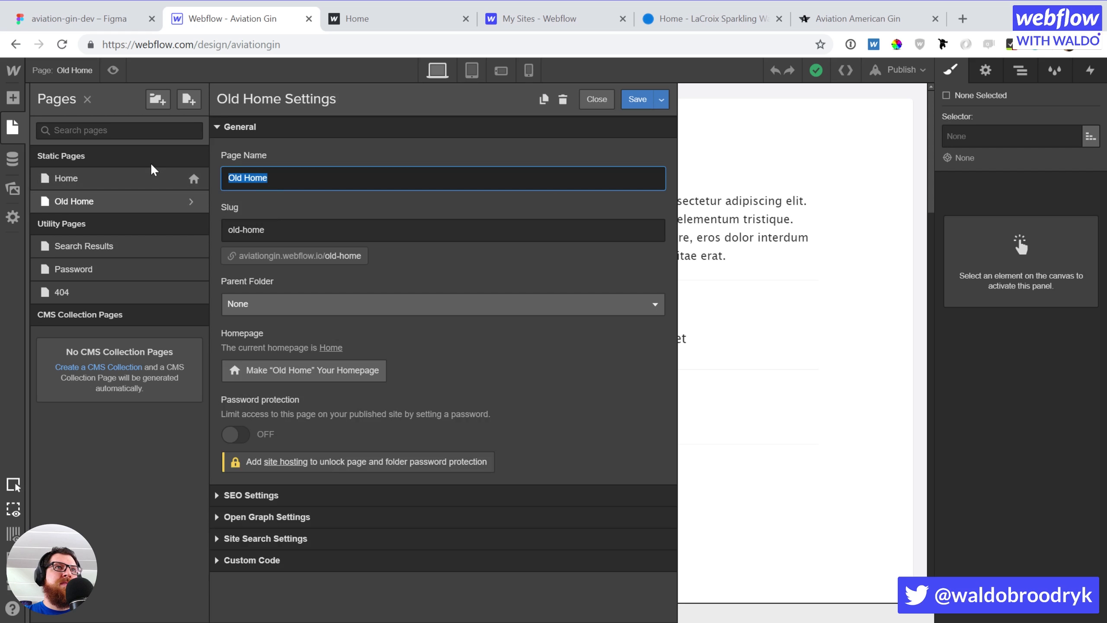
text(Style Guide)
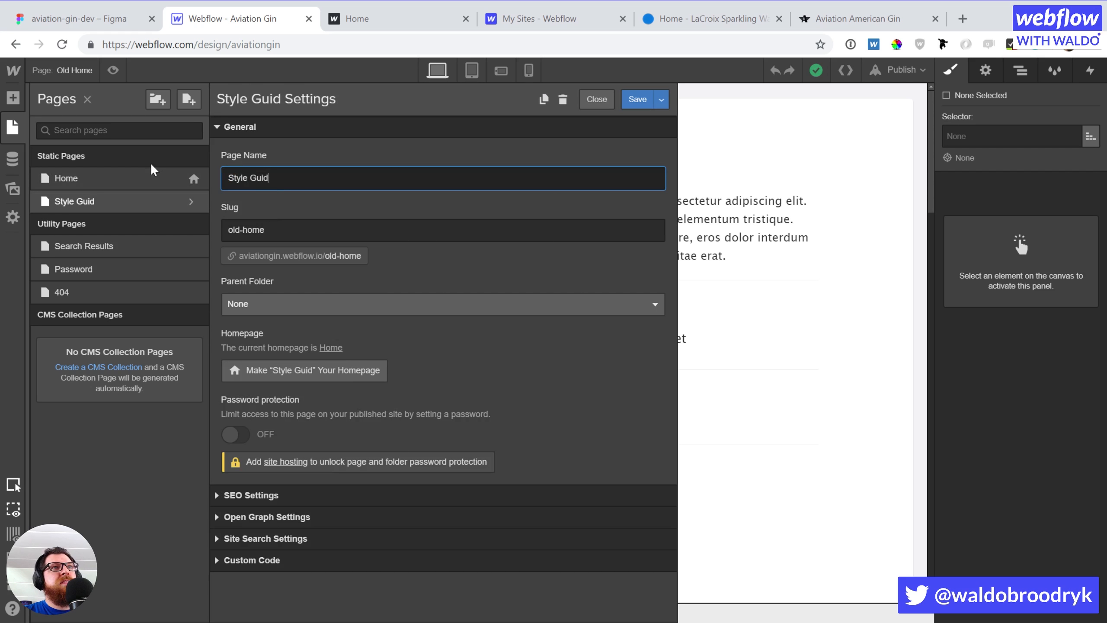
key(ctrl+a)
key(ctrl+c)
key(Tab)
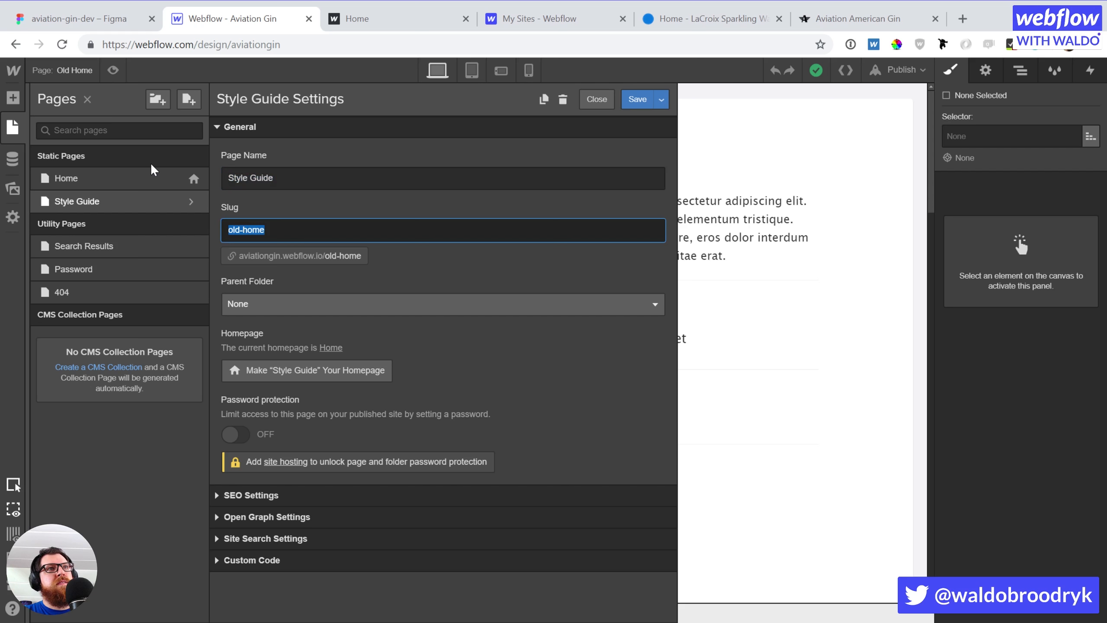
key(ctrl+v)
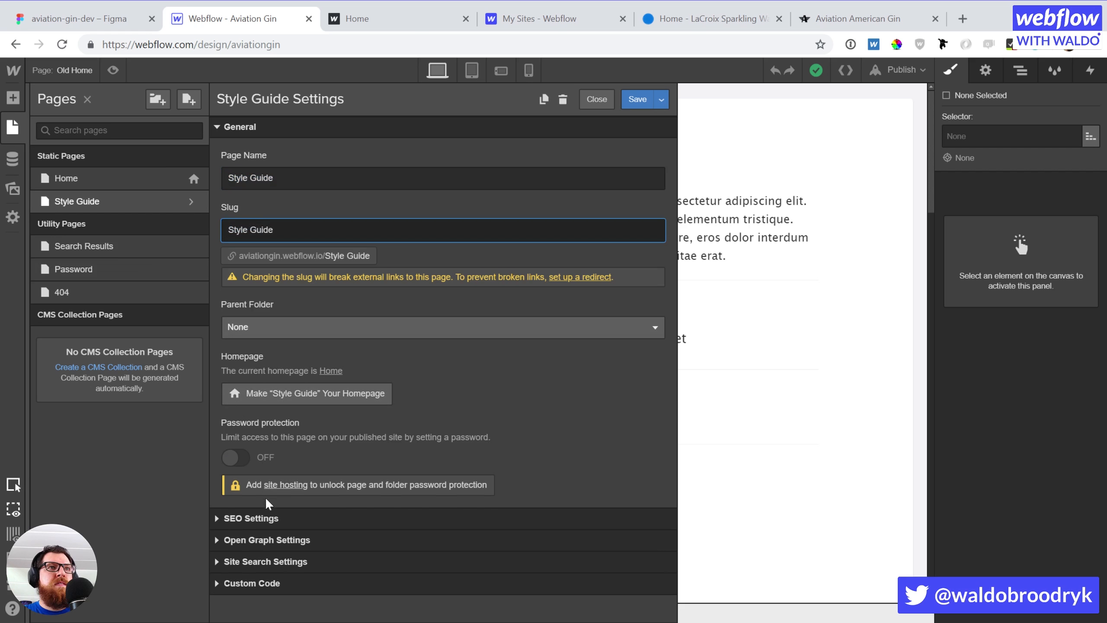
click(260, 517)
scroll(302, 432, down, 5)
click(300, 461)
key(ctrl+v)
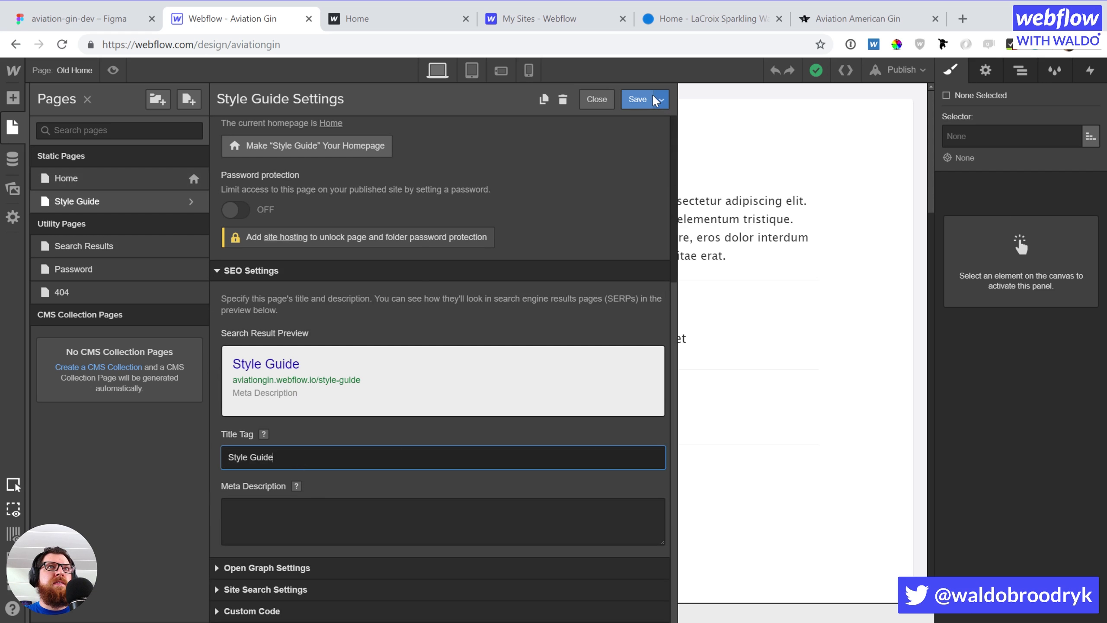
click(637, 99)
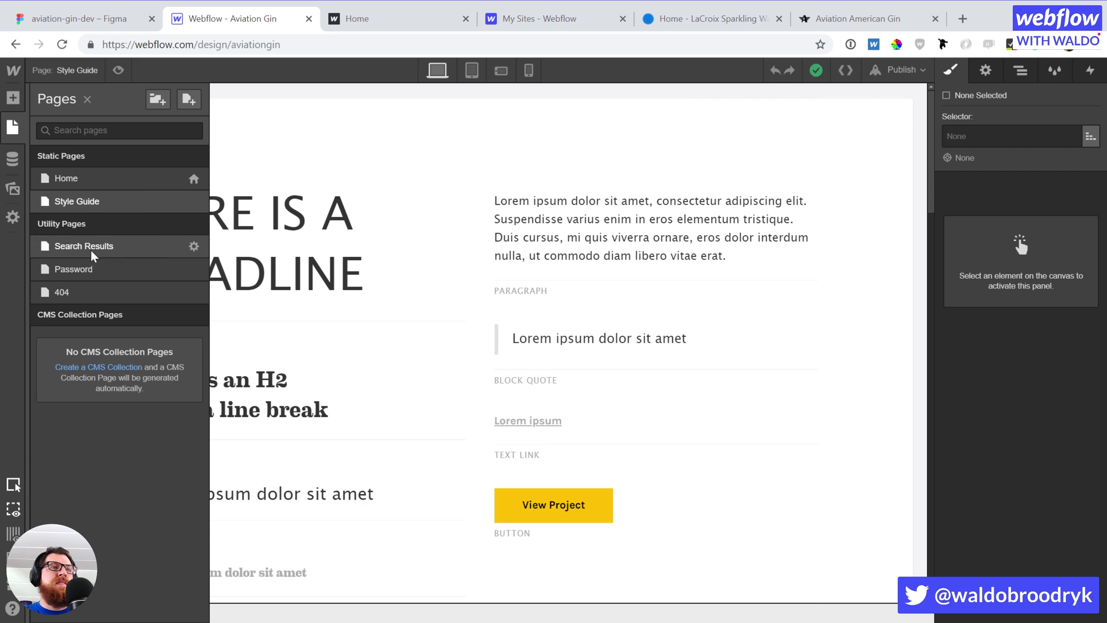
Check the Search Results page's SEO settings, then open the Search Results page
click(193, 246)
click(262, 239)
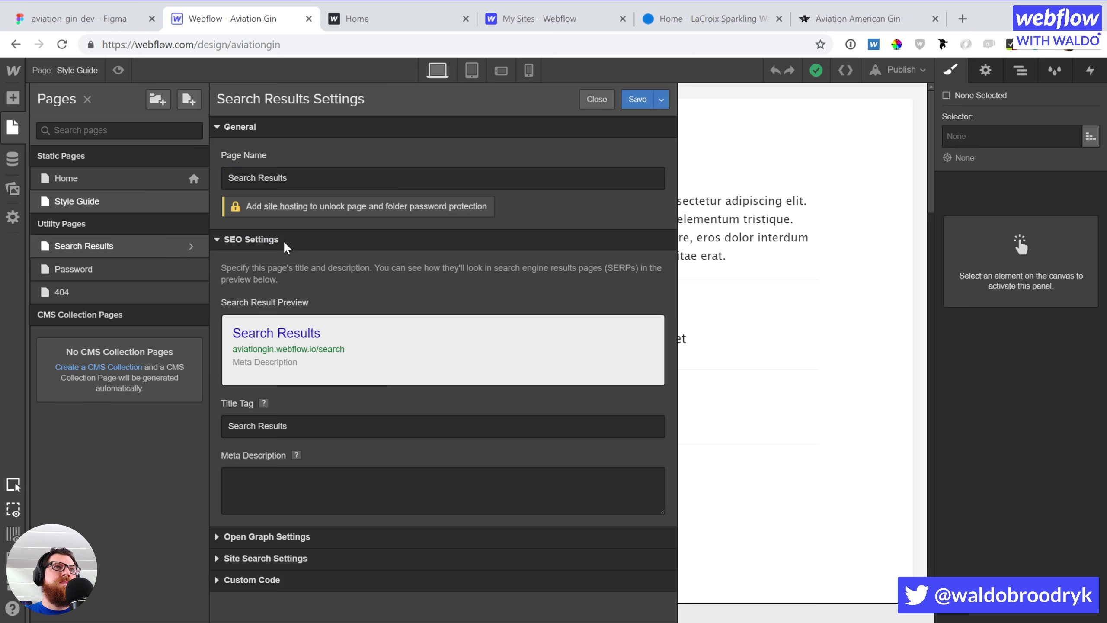
click(285, 243)
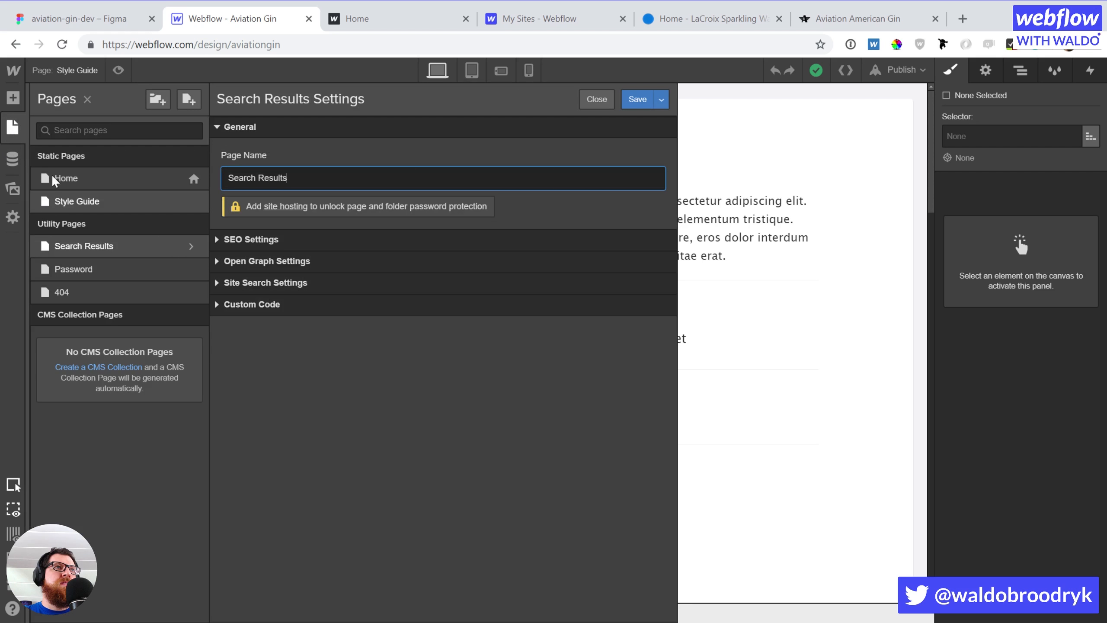
click(193, 246)
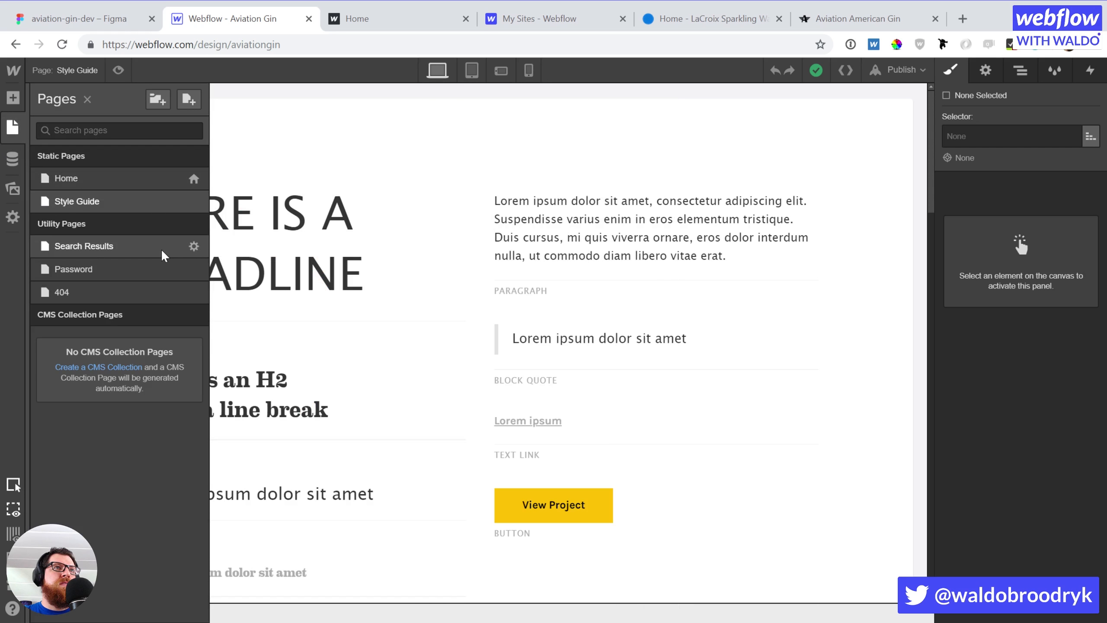
click(162, 251)
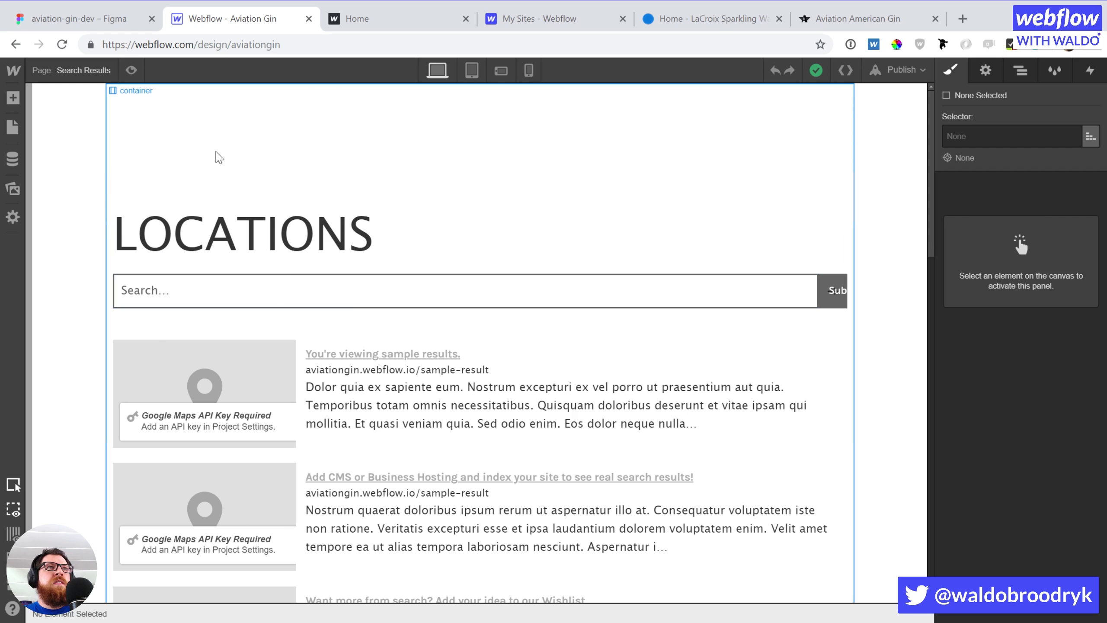
Place the Navbar symbol at the top of the Search Results page
click(99, 153)
key(a)
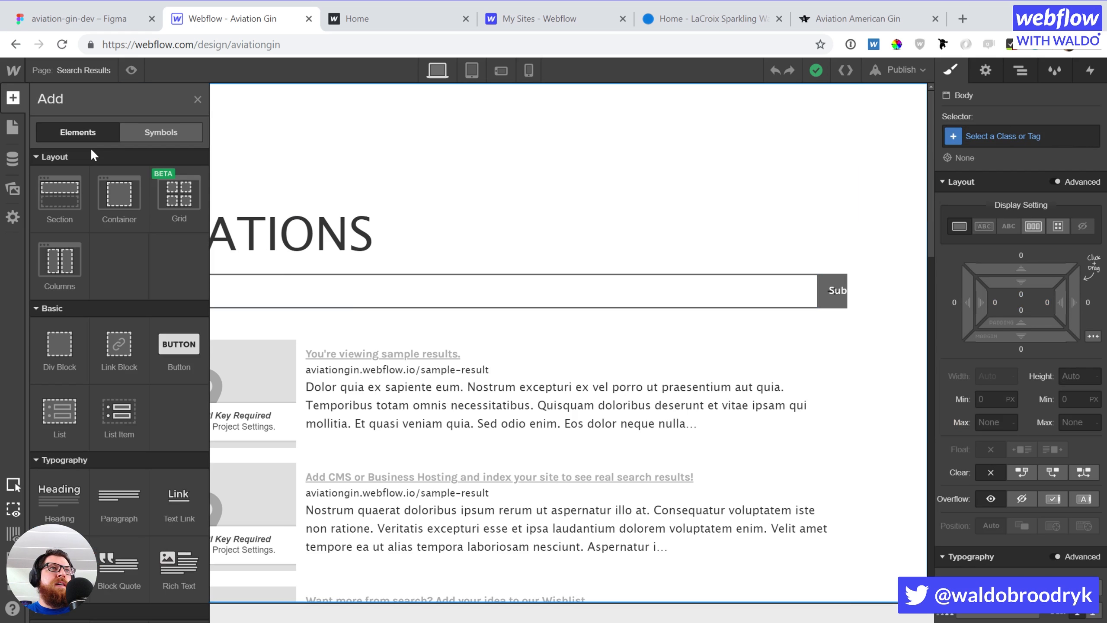
click(139, 138)
drag(90, 264, 37, 99)
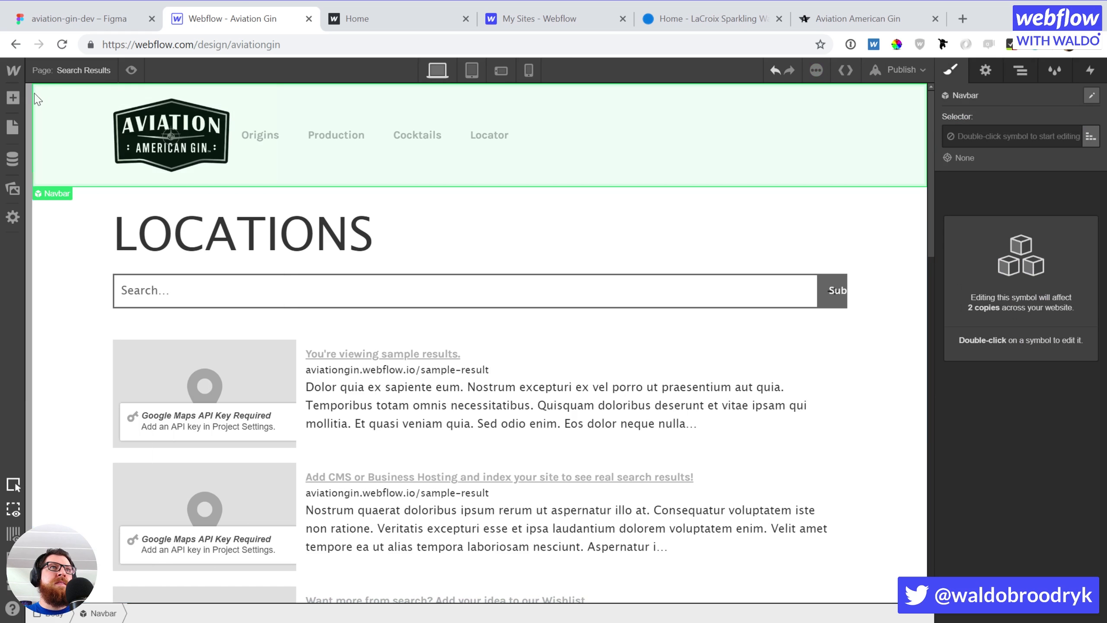
Add the Footer symbol at the end of the Search Results page body
click(13, 99)
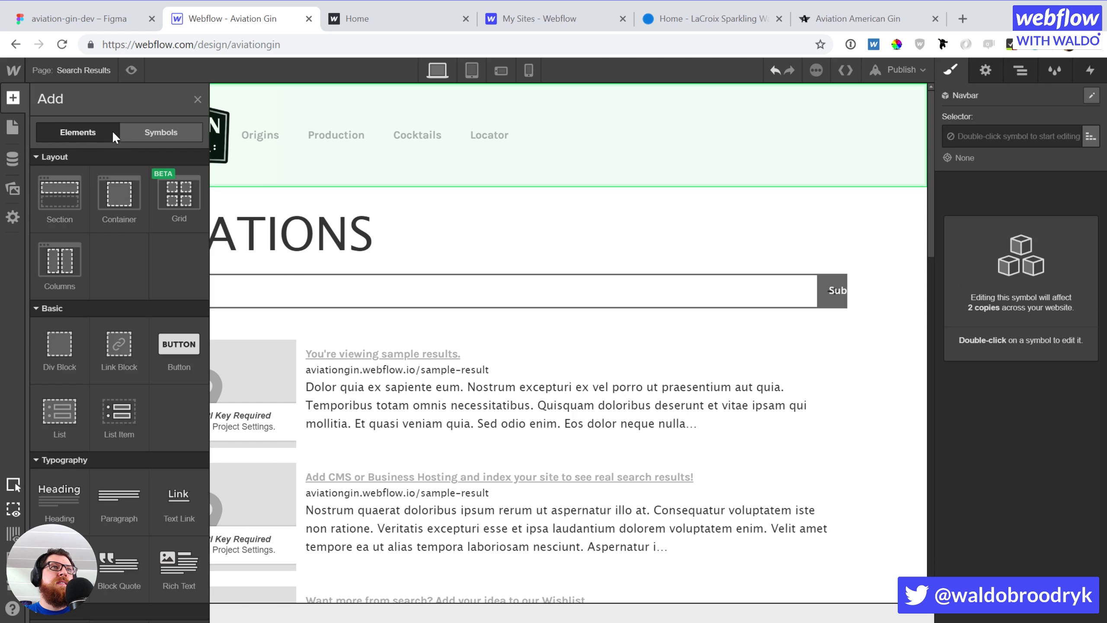
click(137, 133)
key(z)
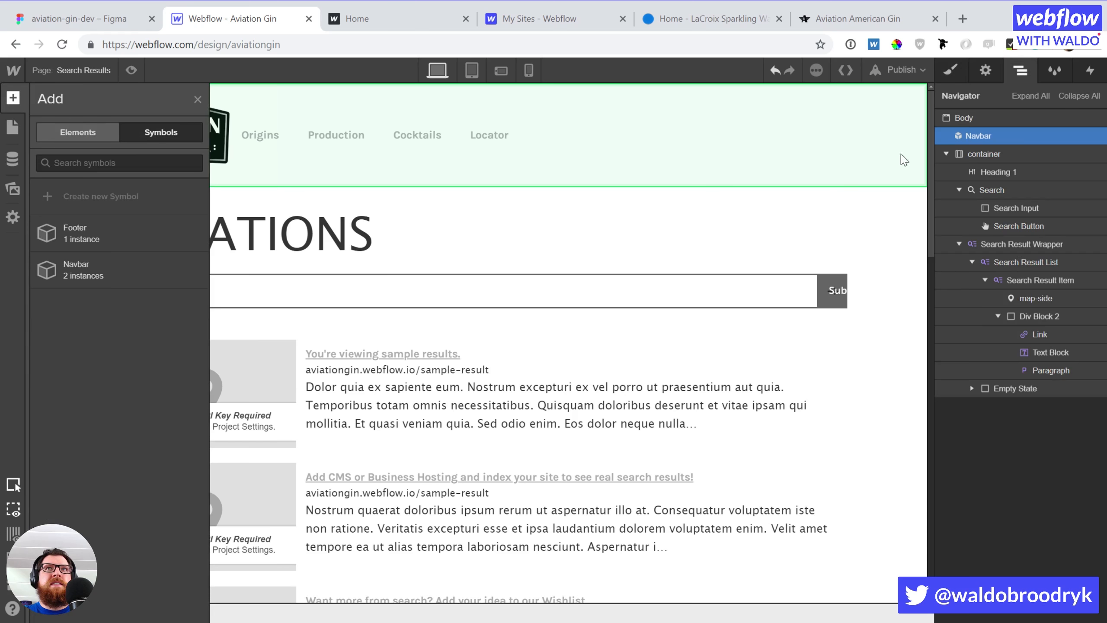
click(954, 115)
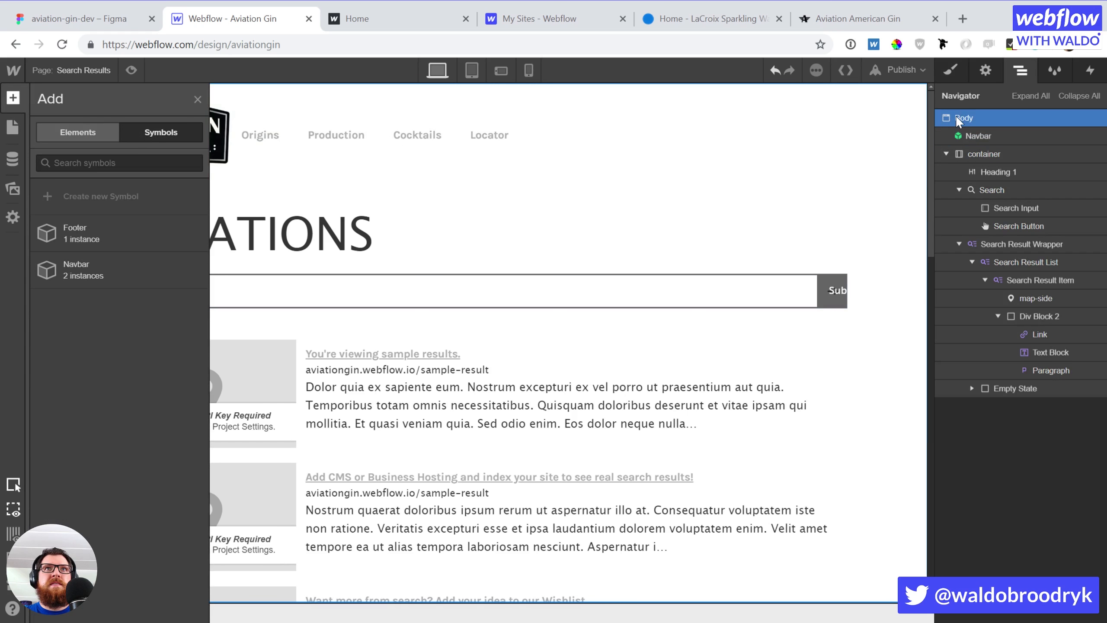
click(92, 230)
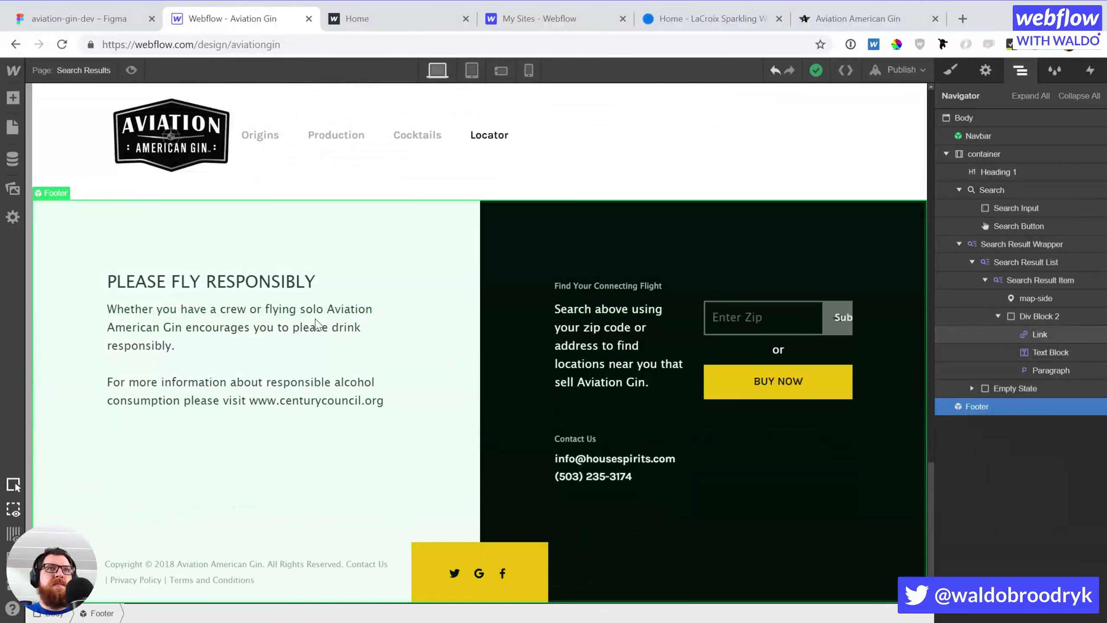
scroll(316, 324, up, 15)
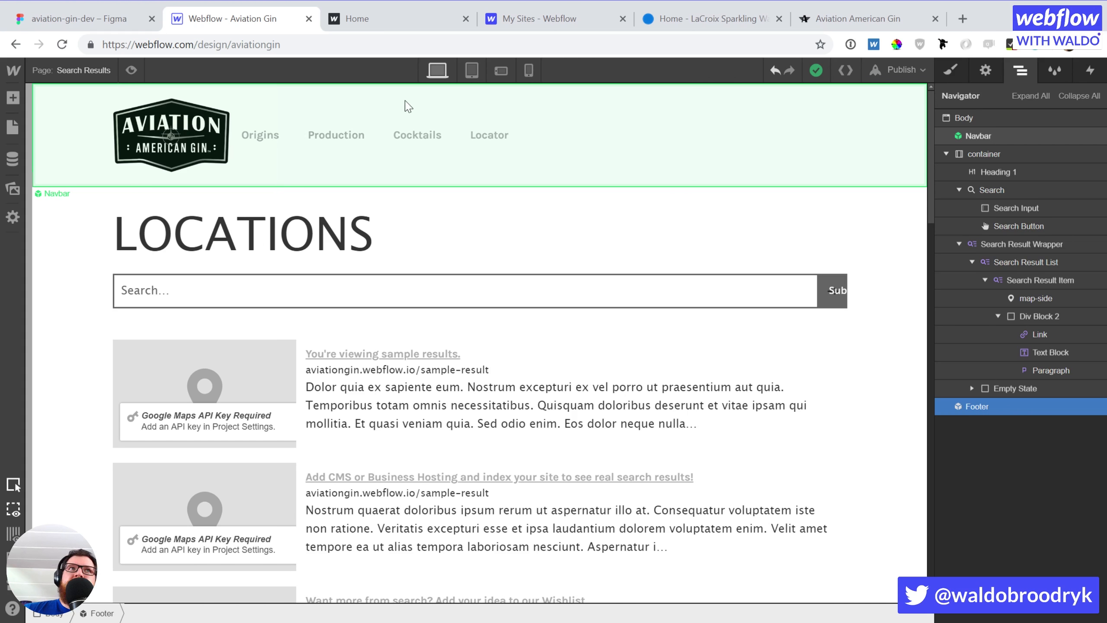
click(14, 132)
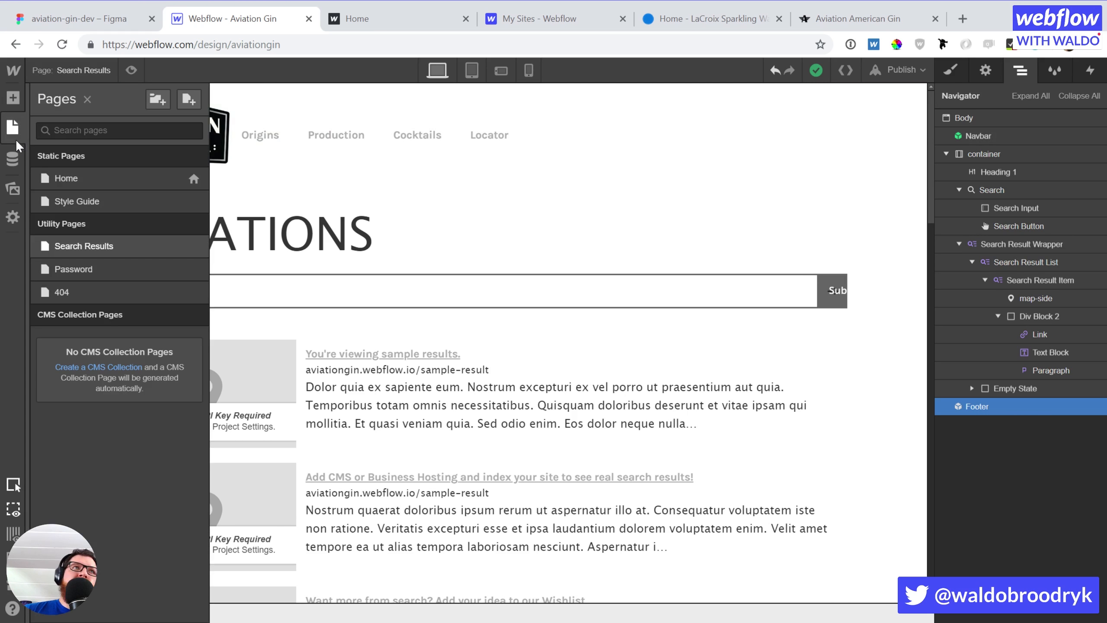
Scroll through the Home page's sections, then bring up the aviation-gin-dev Figma file
click(65, 178)
scroll(457, 228, down, 20)
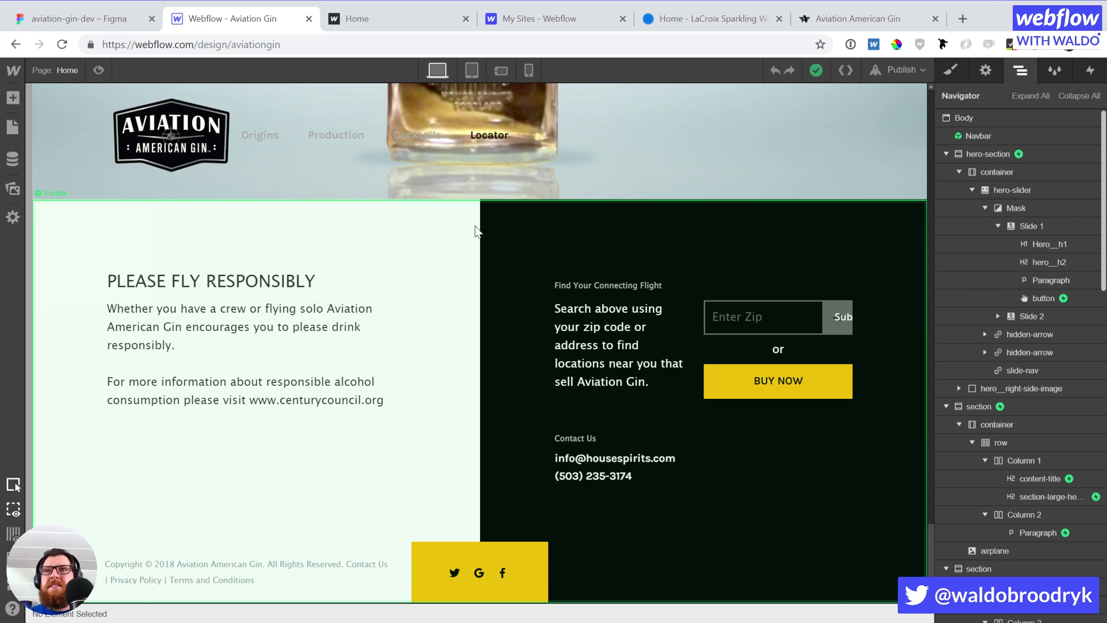
scroll(476, 231, up, 20)
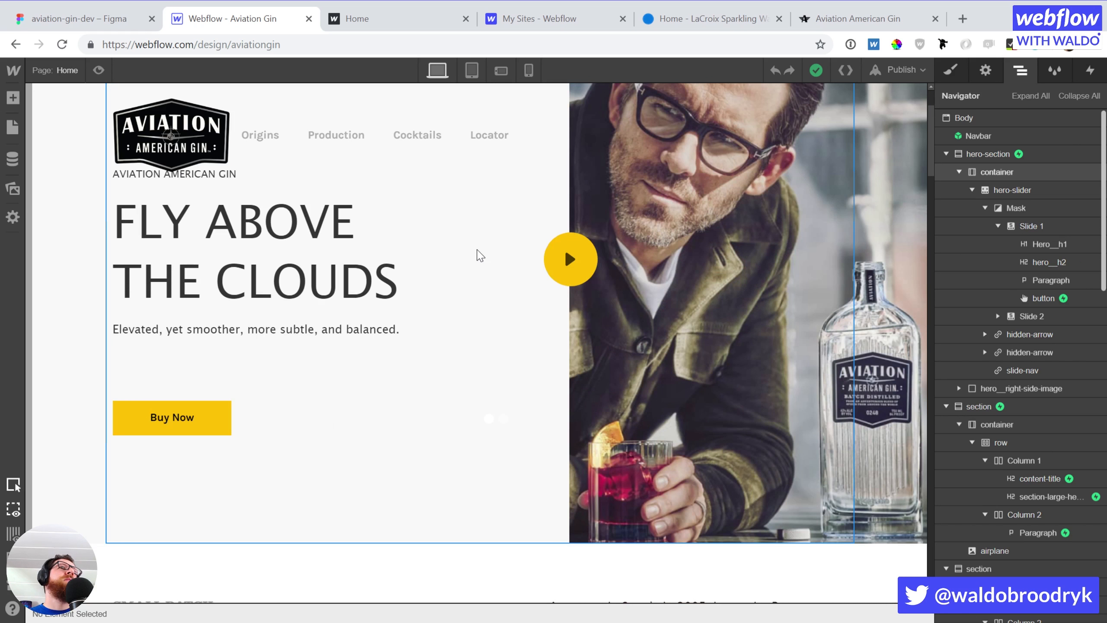
click(109, 21)
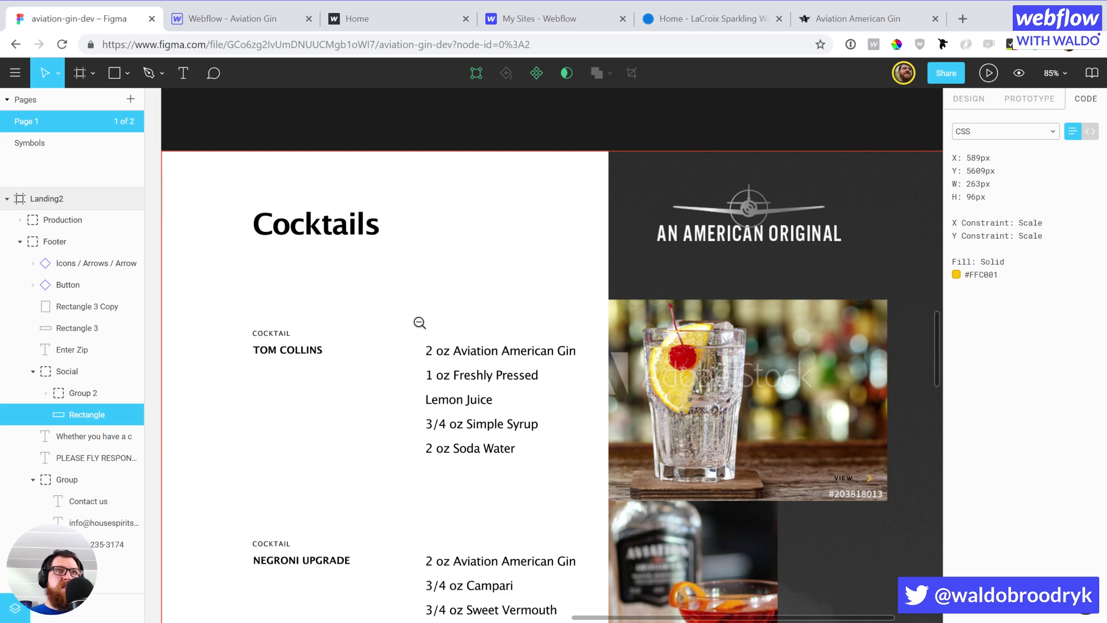
Zoom the Figma canvas out to 21% to see both landing page versions, then return to Webflow
alt+click(356, 309)
alt+click(355, 308)
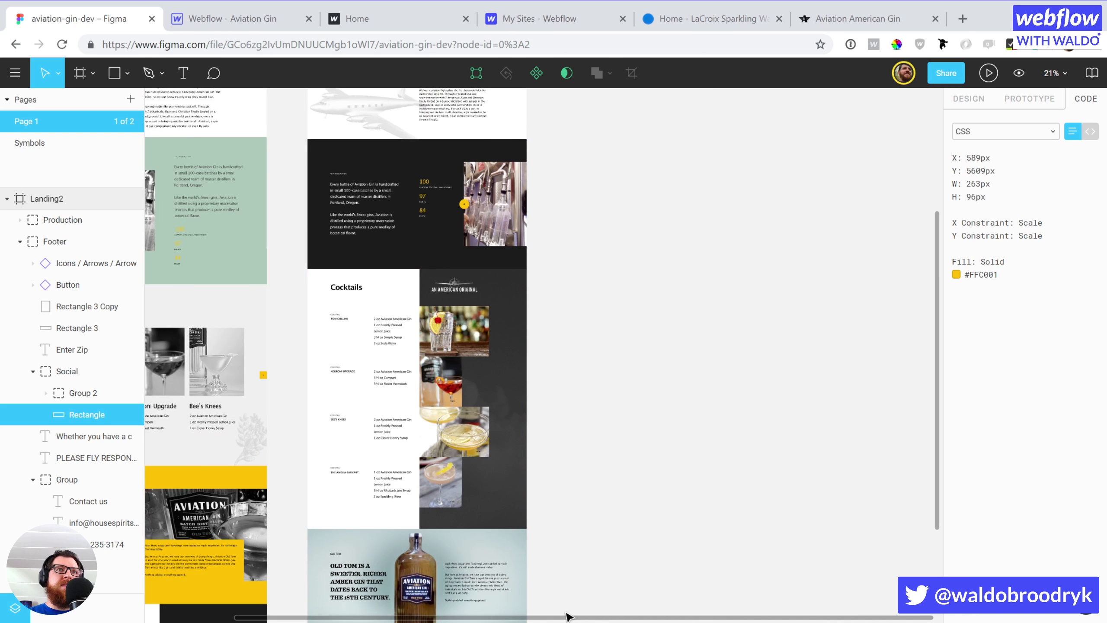
drag(589, 618, 426, 596)
scroll(426, 596, left, 3)
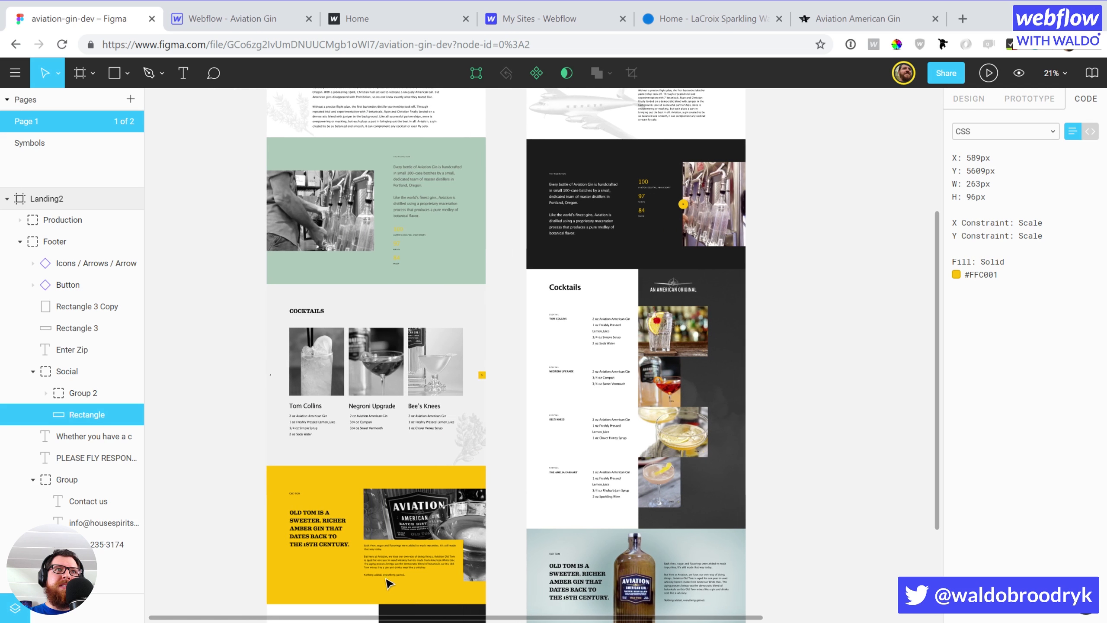
scroll(396, 486, up, 4)
scroll(398, 486, up, 1)
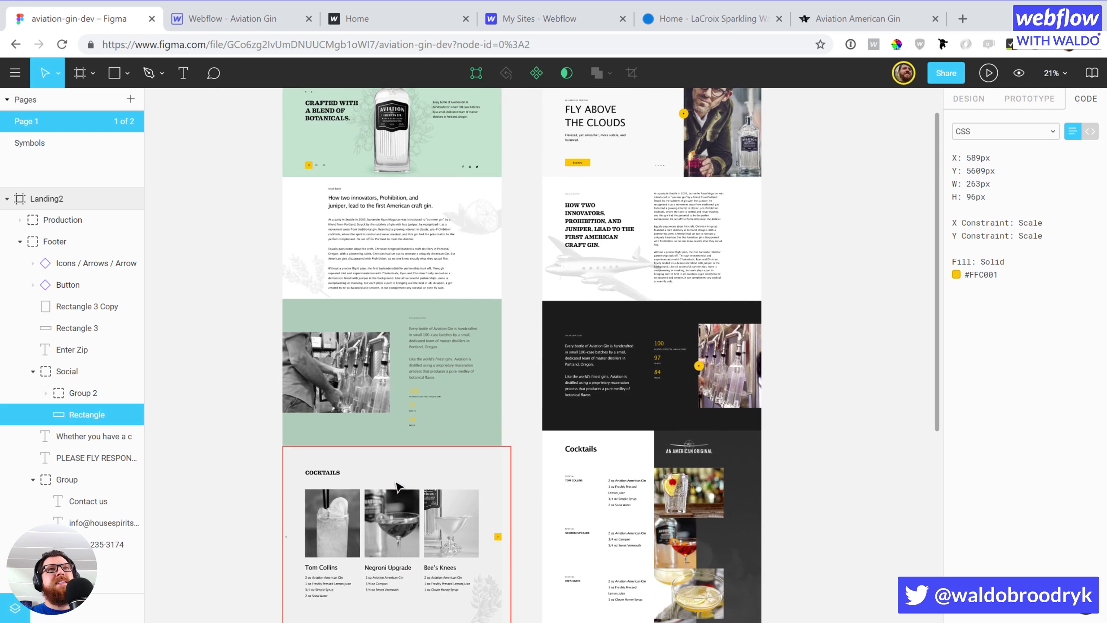
click(533, 321)
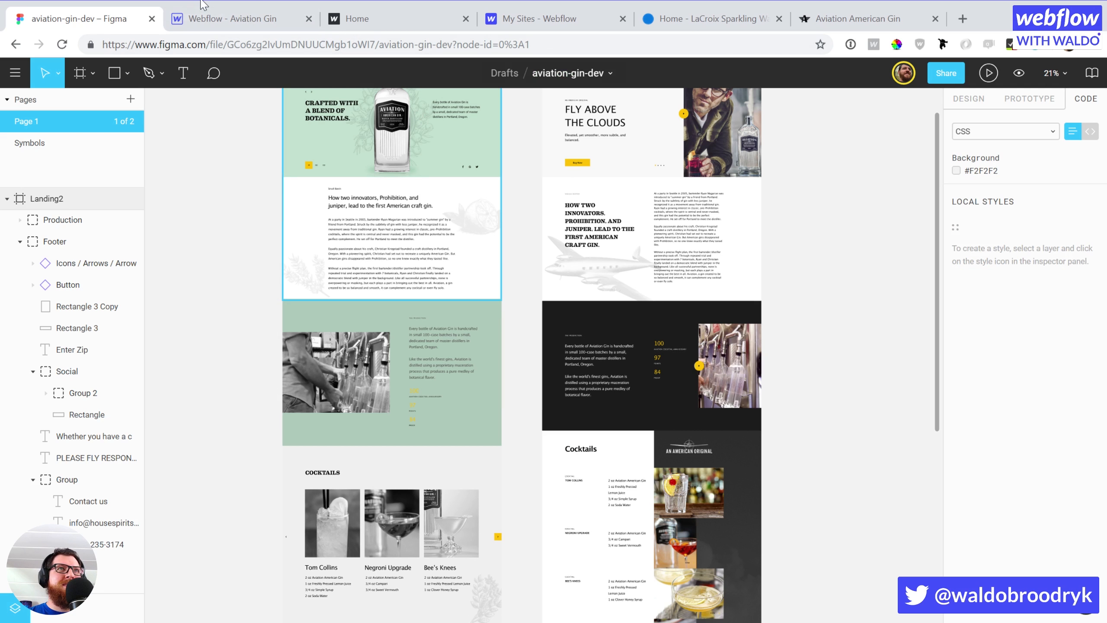
key(ctrl+Tab)
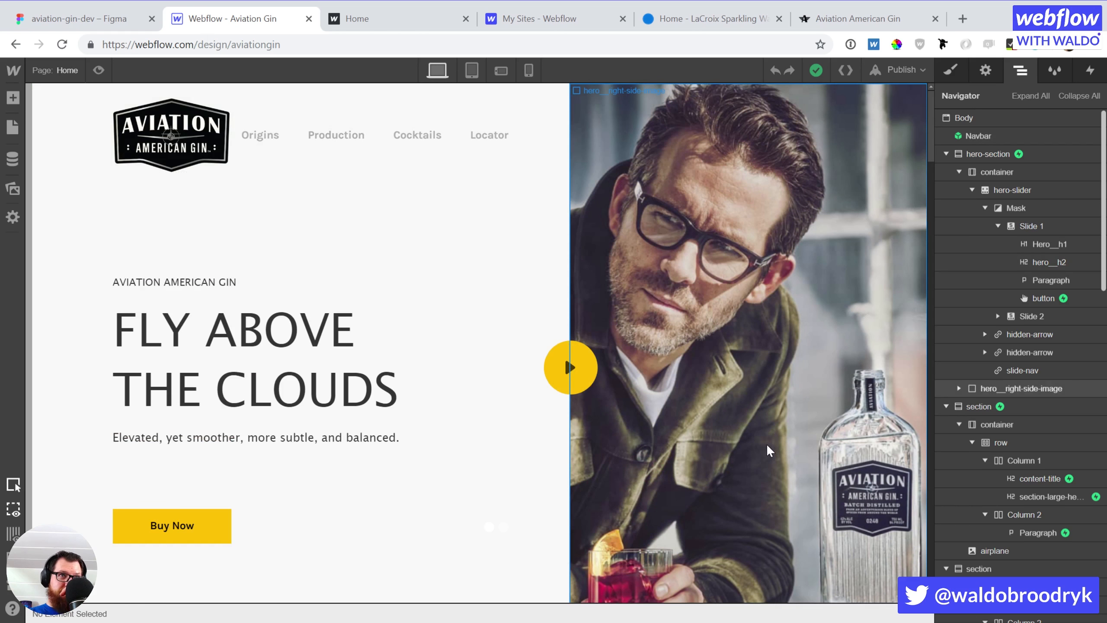
Set the Home page title tag to 'Aviation American Gin CONCEPT' and start the meta description 'America's greatest Gin'
click(11, 130)
click(194, 178)
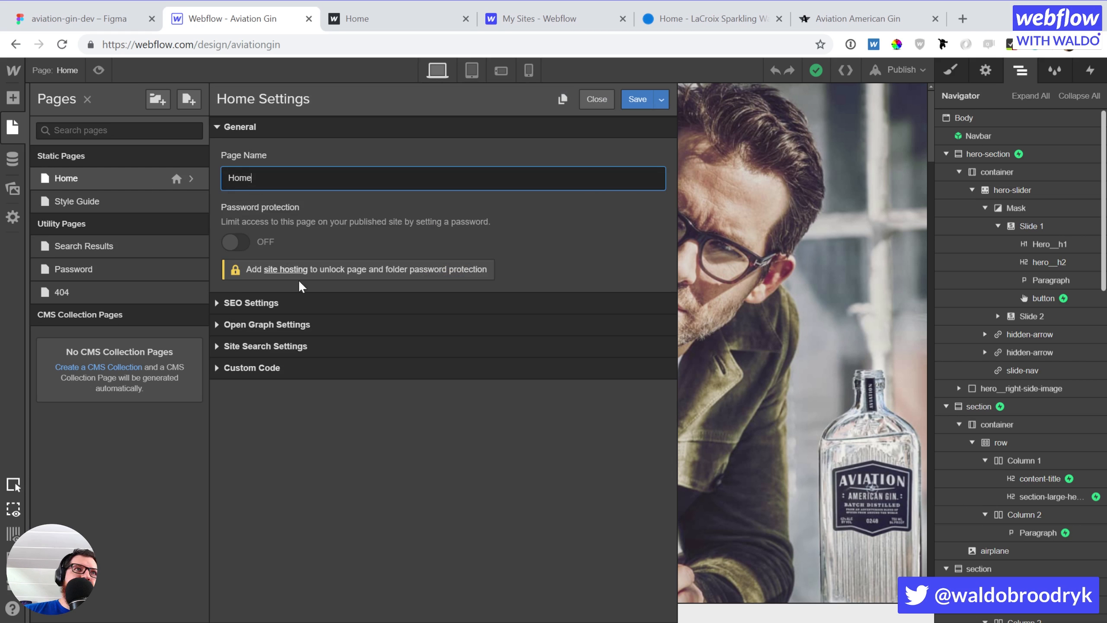
click(282, 306)
click(275, 487)
text(Aviation Gin)
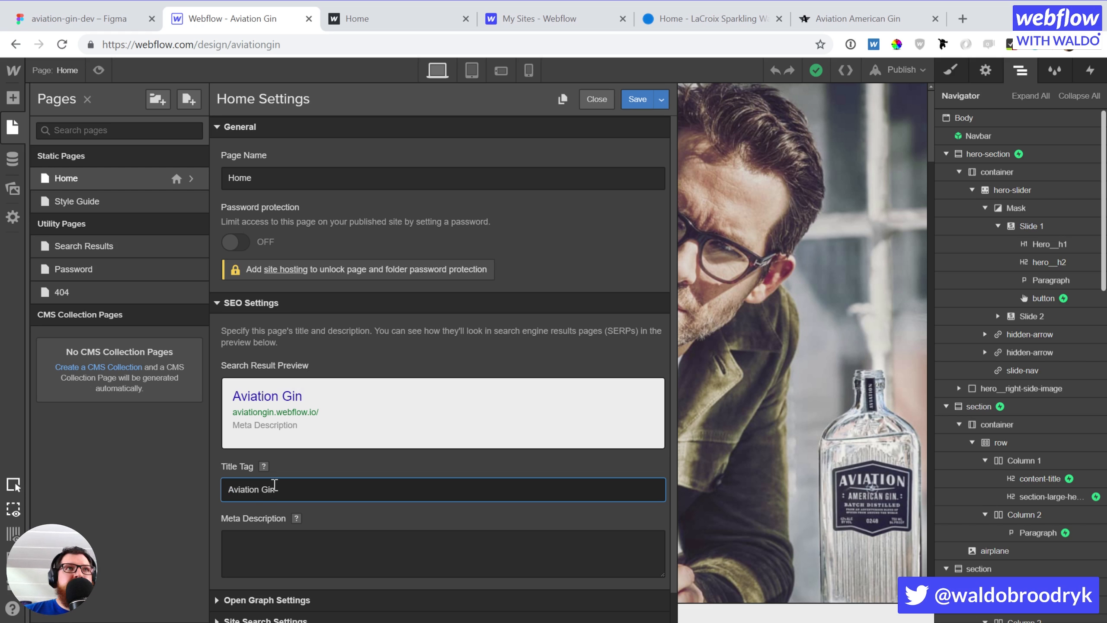
text(American)
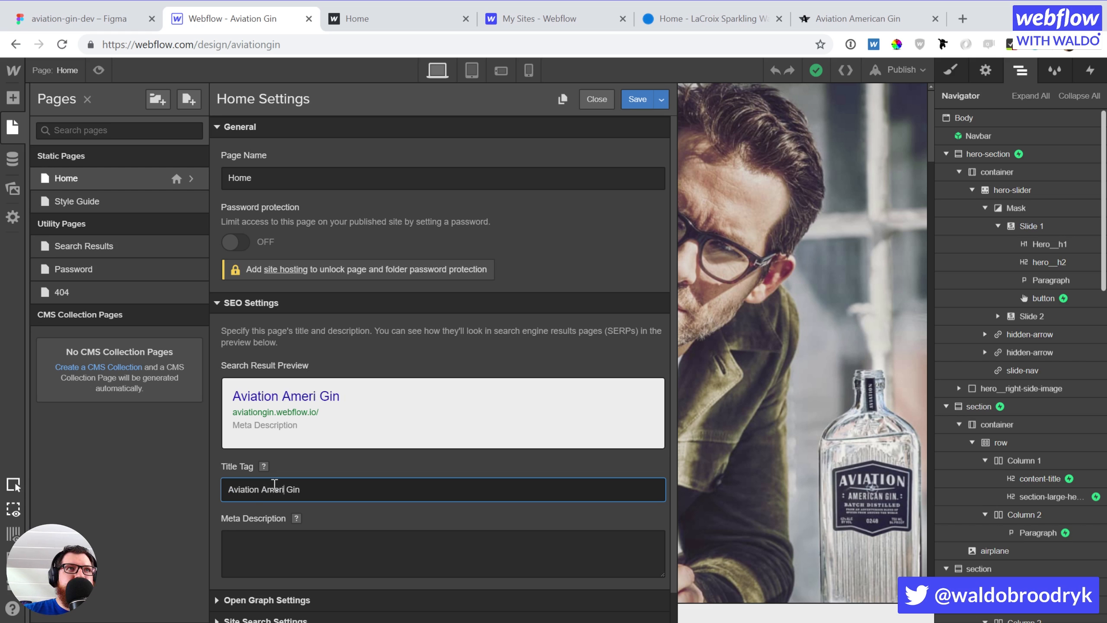
text( Gin )
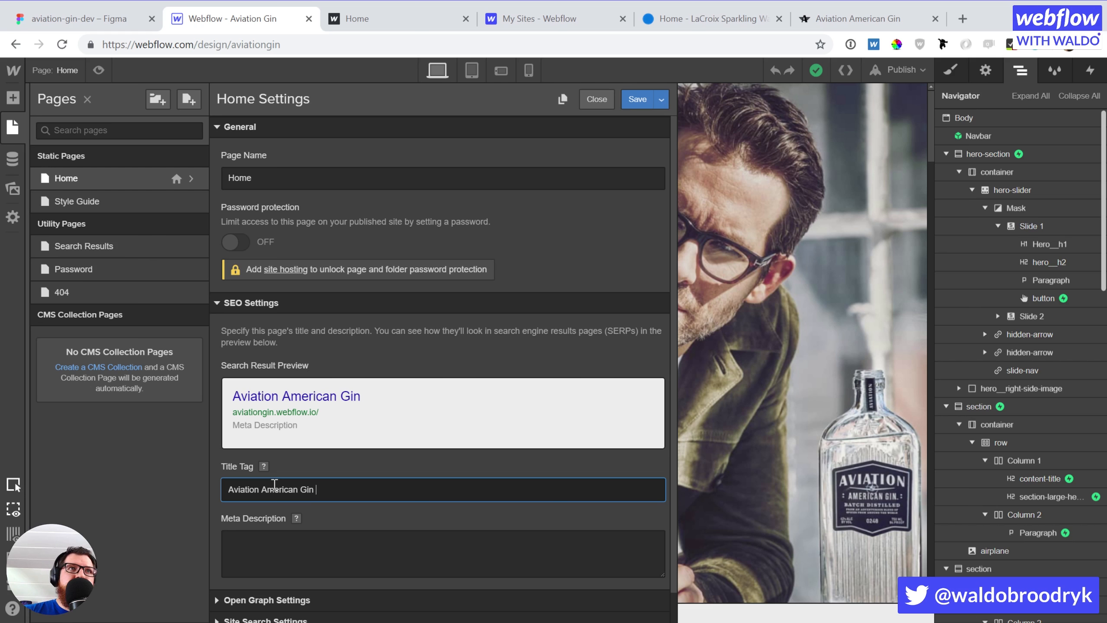
text(CONCEPT)
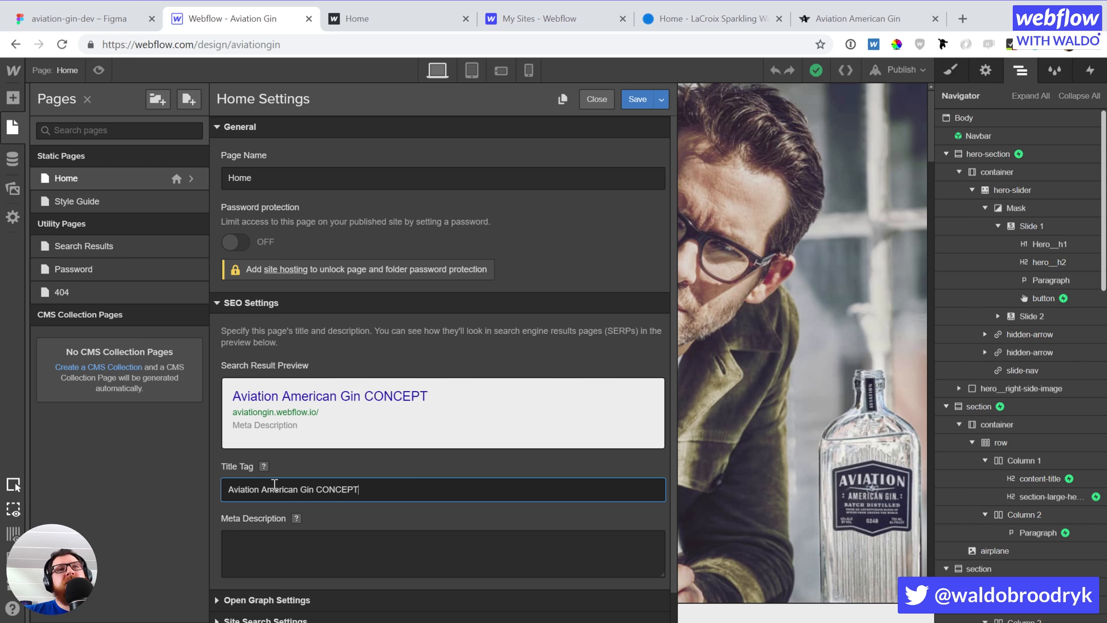
click(281, 560)
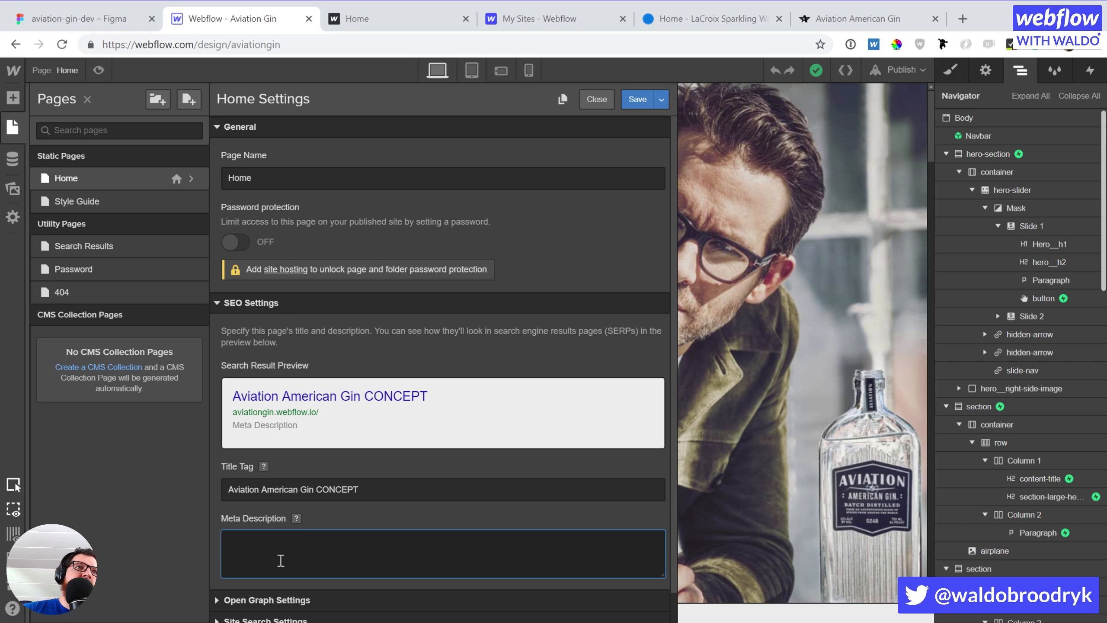
text(Ameri)
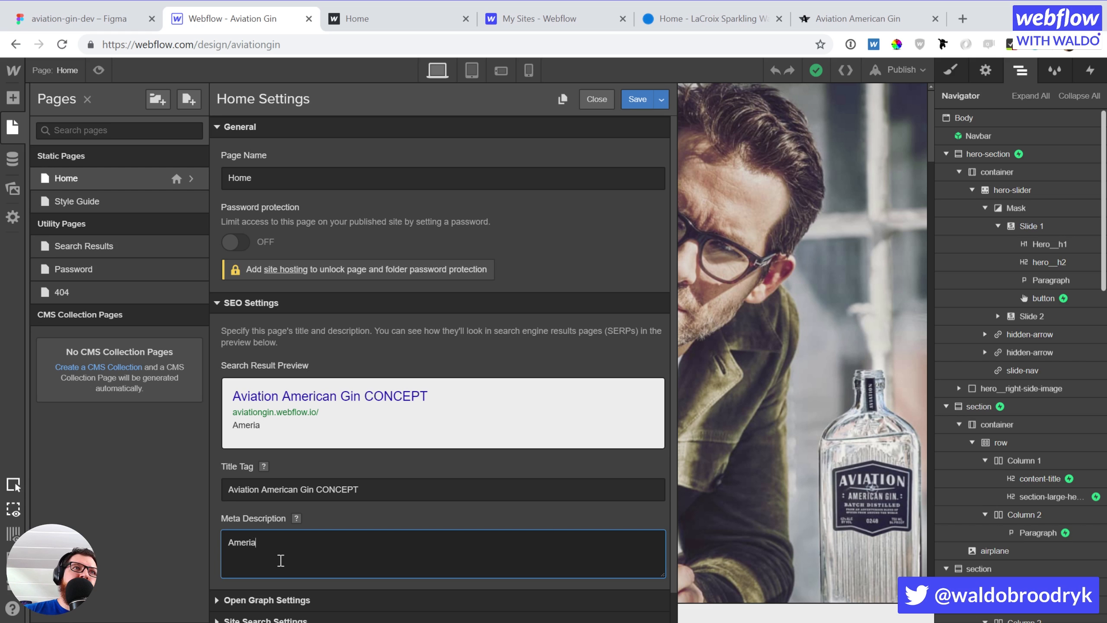
text(ca's greatest)
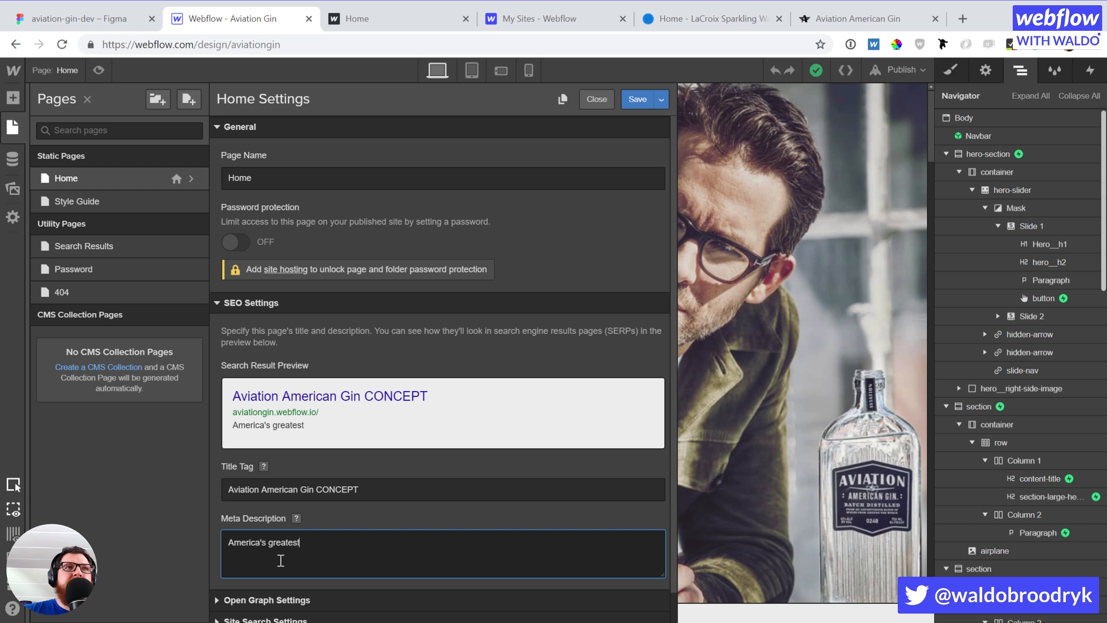
text( Gin)
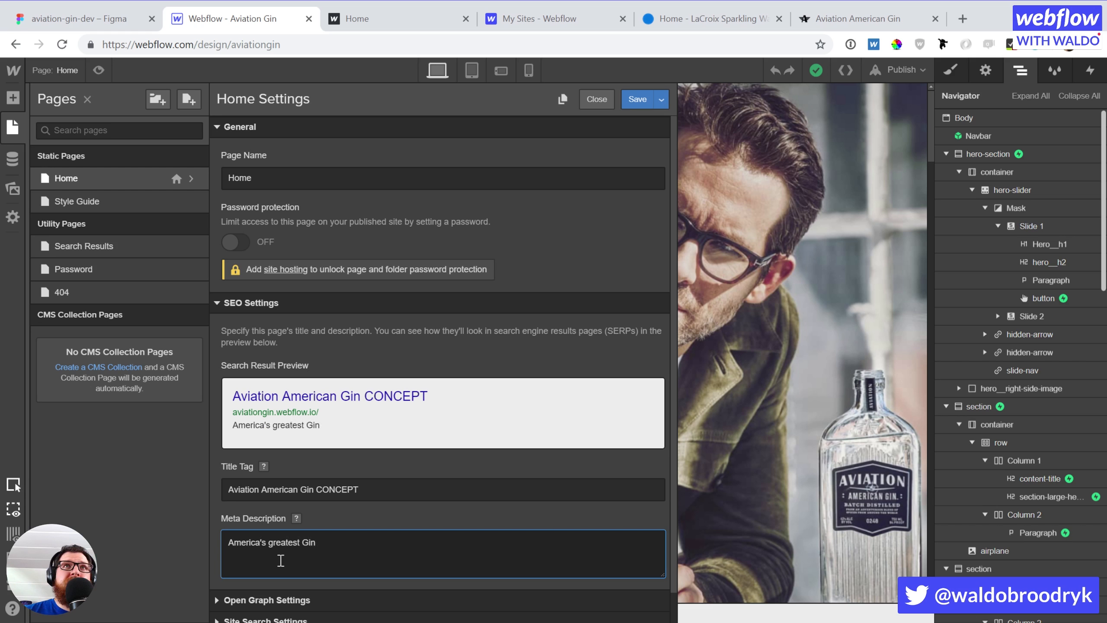
click(847, 13)
scroll(472, 356, up, 5)
scroll(472, 356, up, 20)
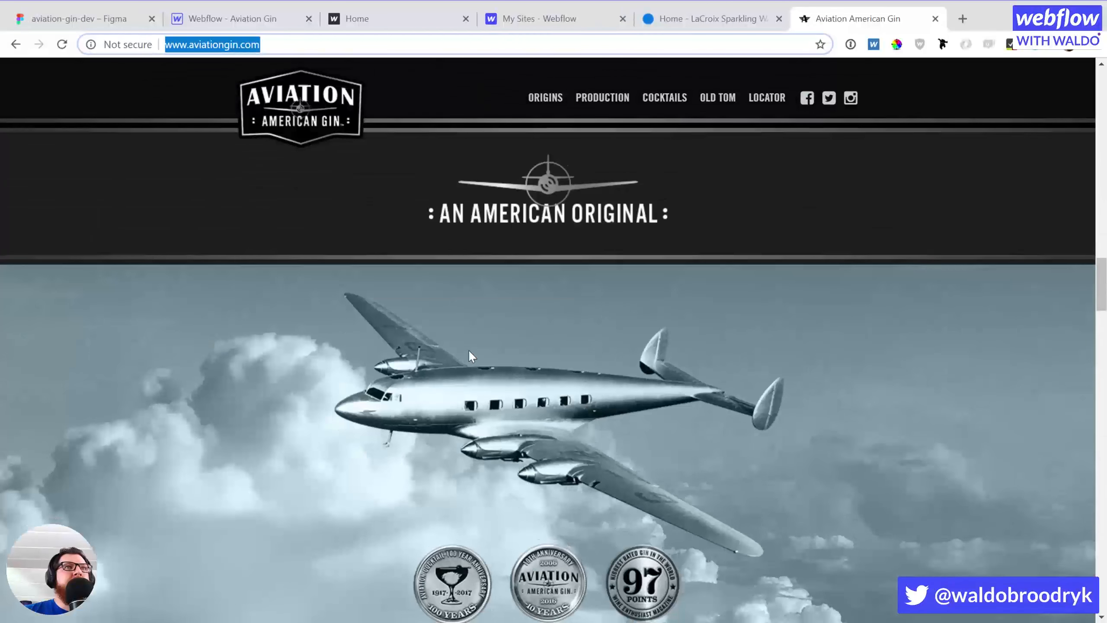
scroll(471, 355, down, 10)
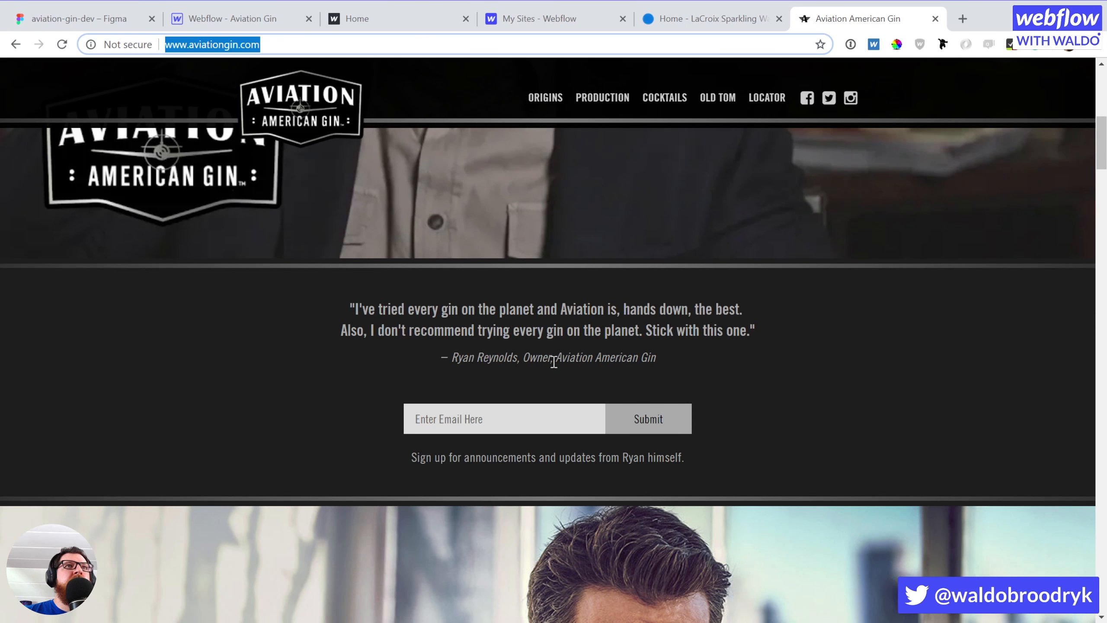
drag(516, 316, 574, 315)
click(675, 323)
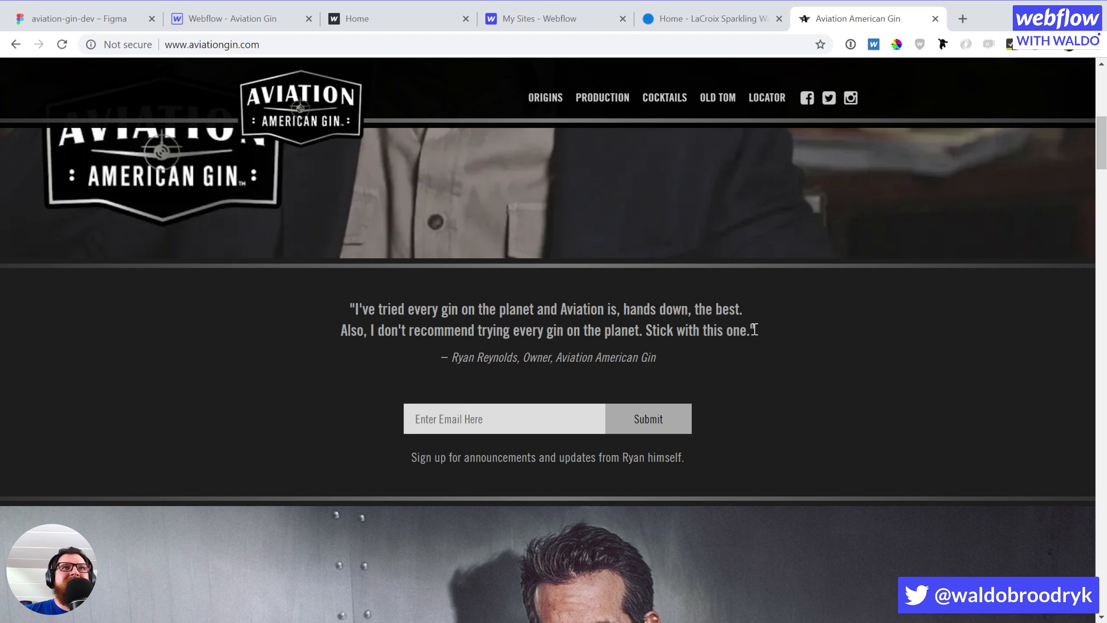
drag(752, 330, 654, 329)
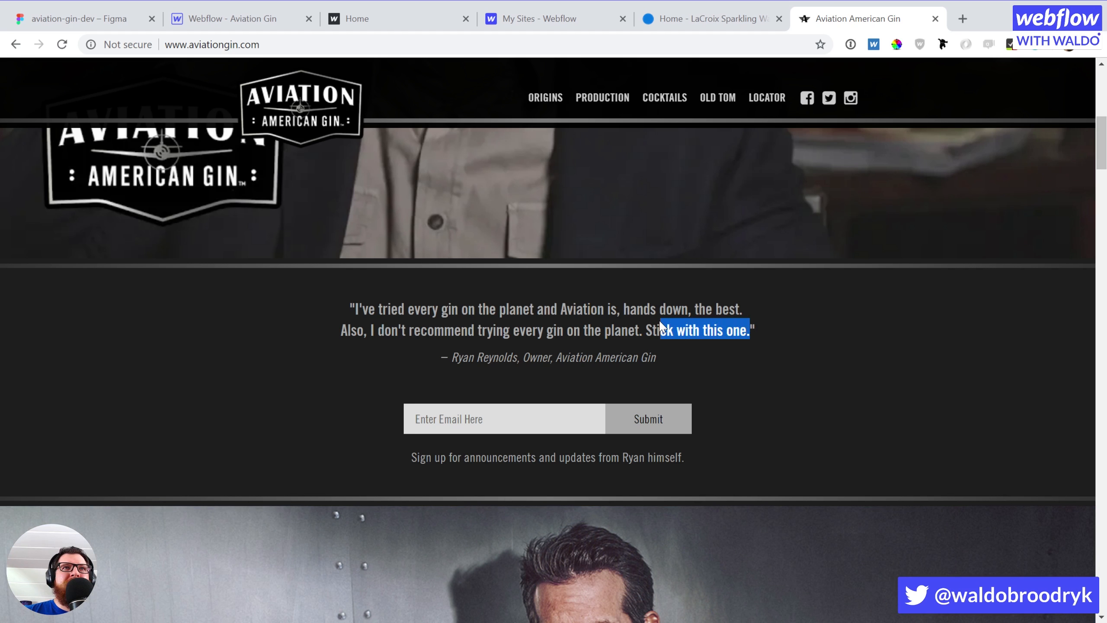
click(654, 330)
click(196, 19)
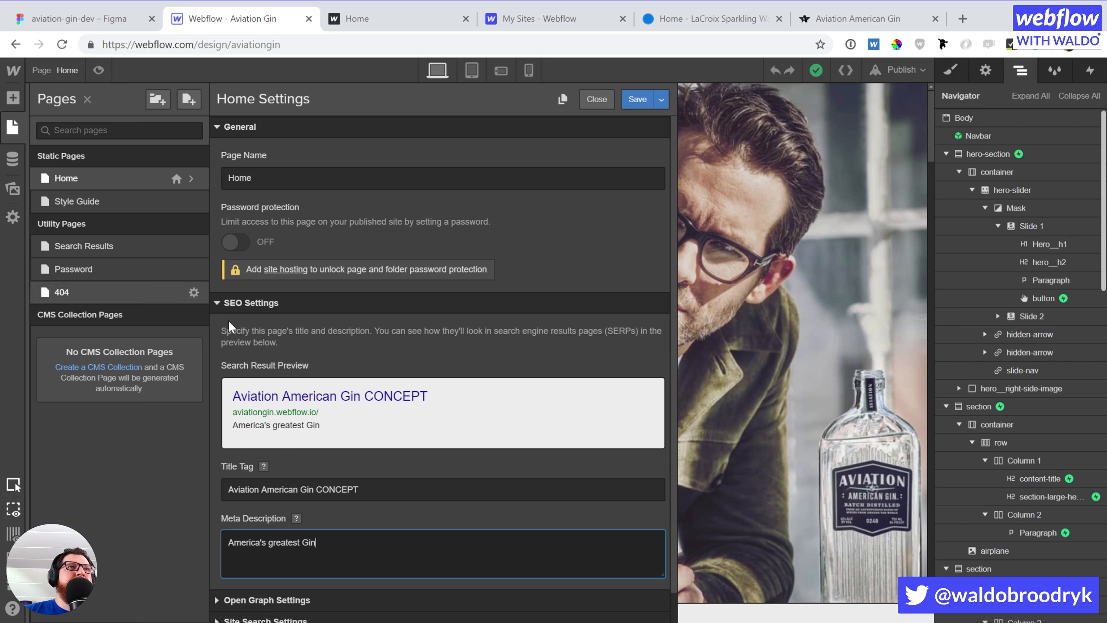
Extend the meta description with 'Aviation American Gin. Concept website' and a designer-and-builder credit
scroll(467, 486, down, 1)
click(378, 506)
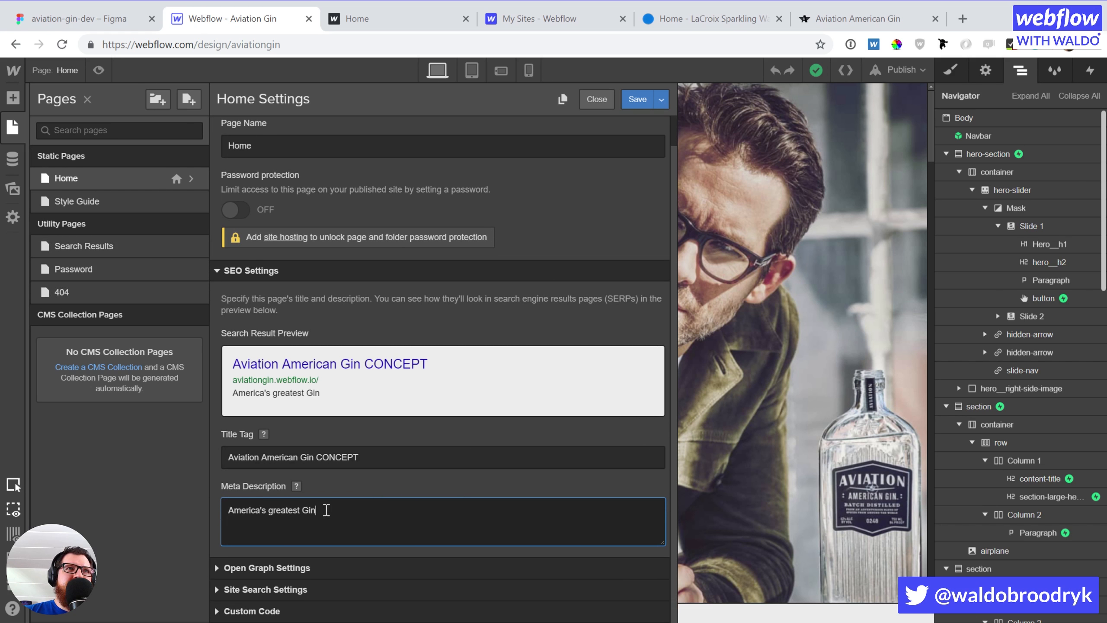
key(BackSpace)
key(BackSpace)
key(BackSpace)
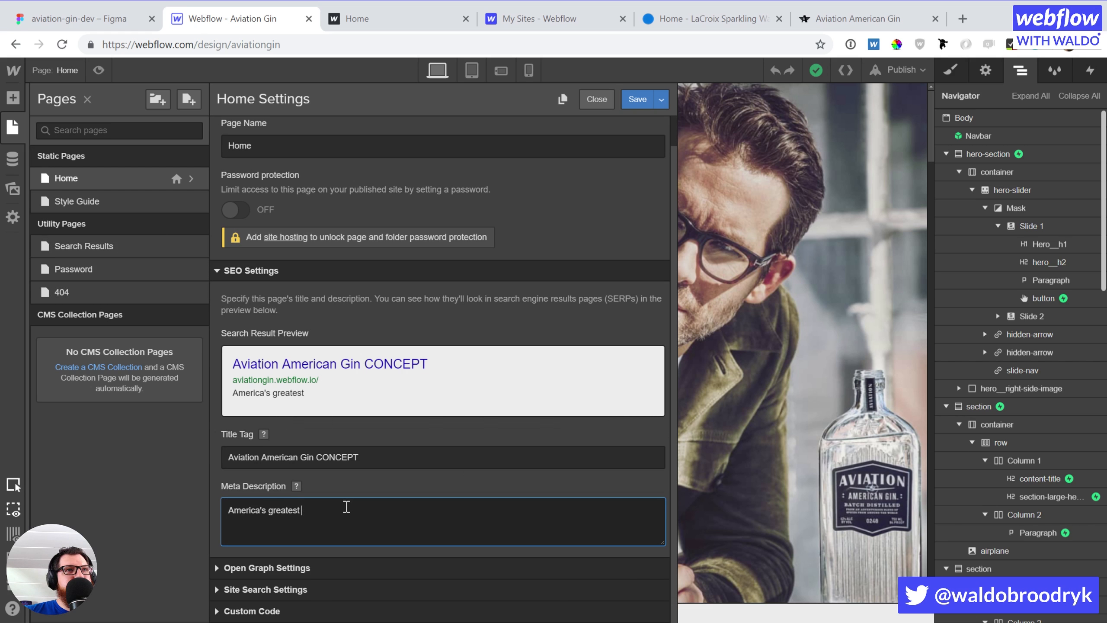
key(ctrl+a)
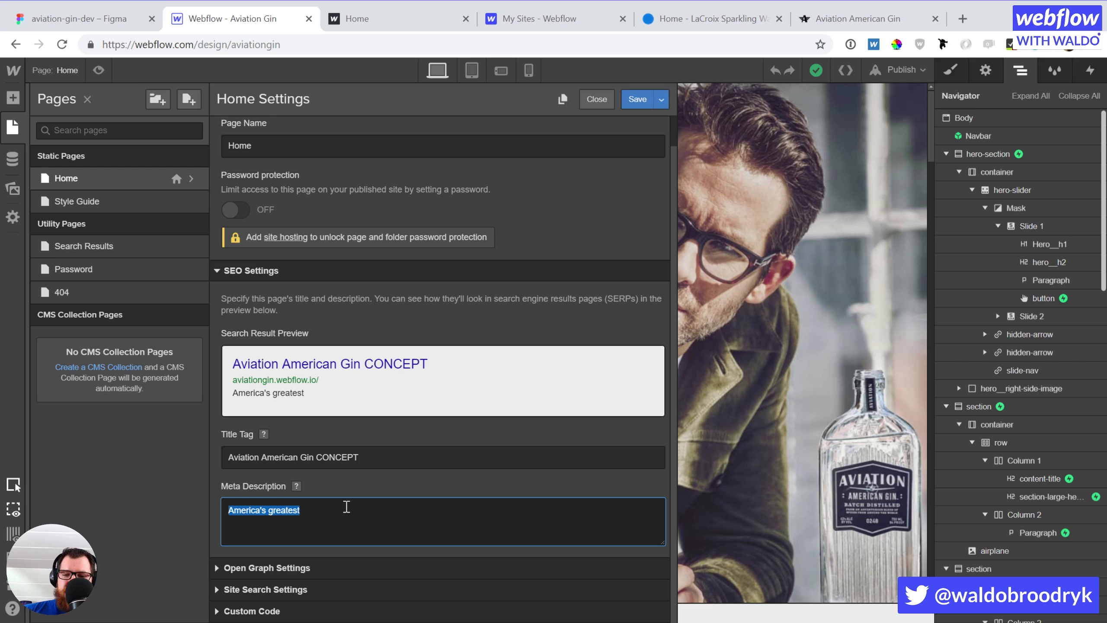
click(347, 506)
text(Gin! Aviati)
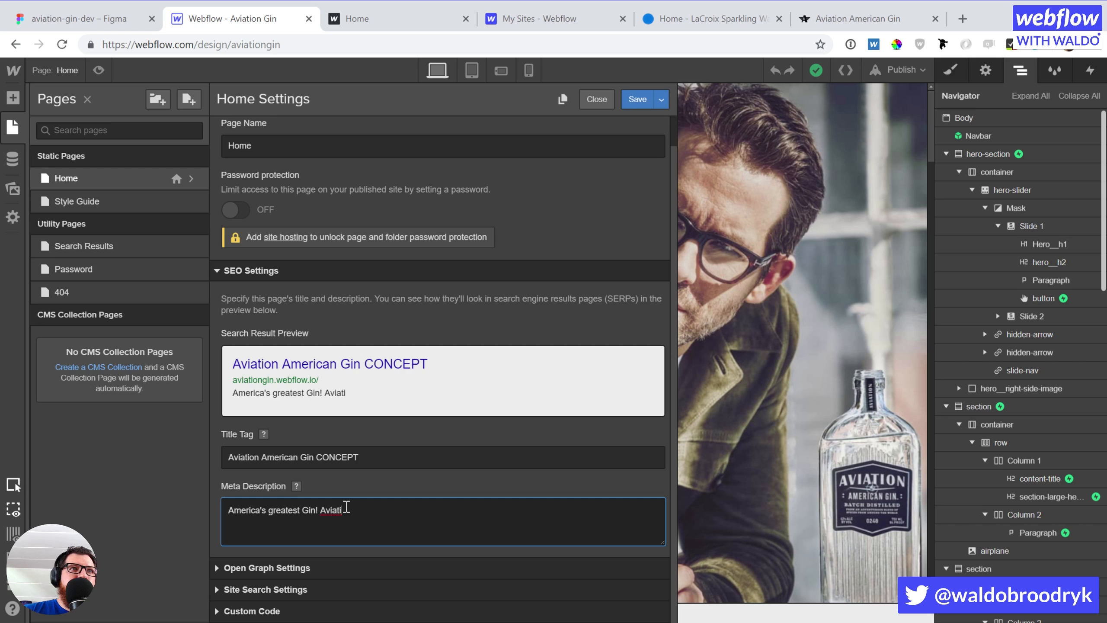
text(on American Gin)
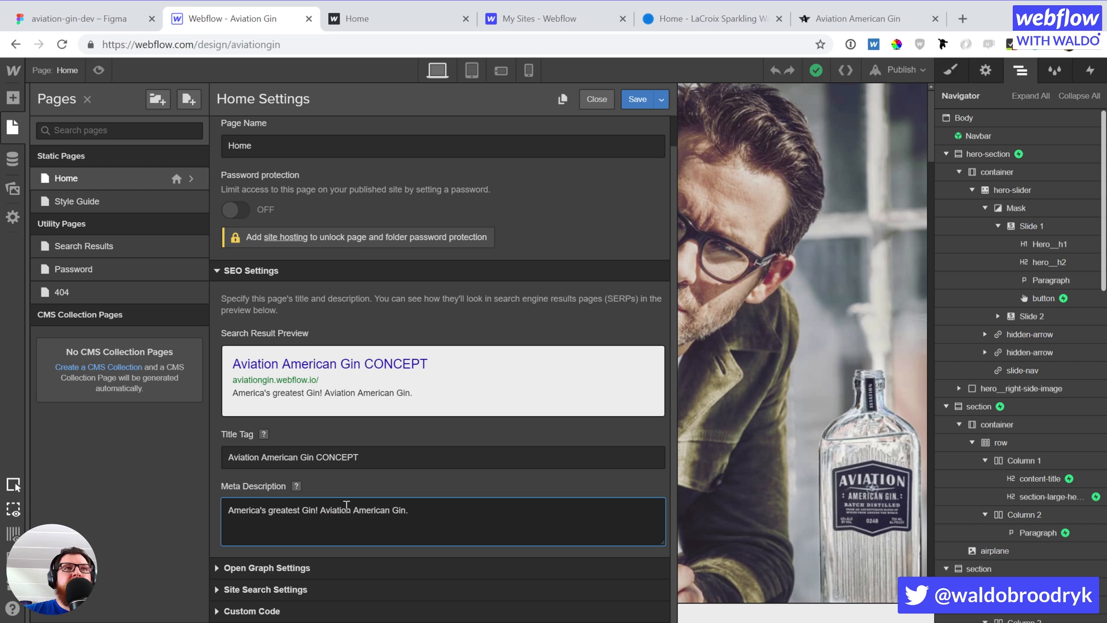
text(. C)
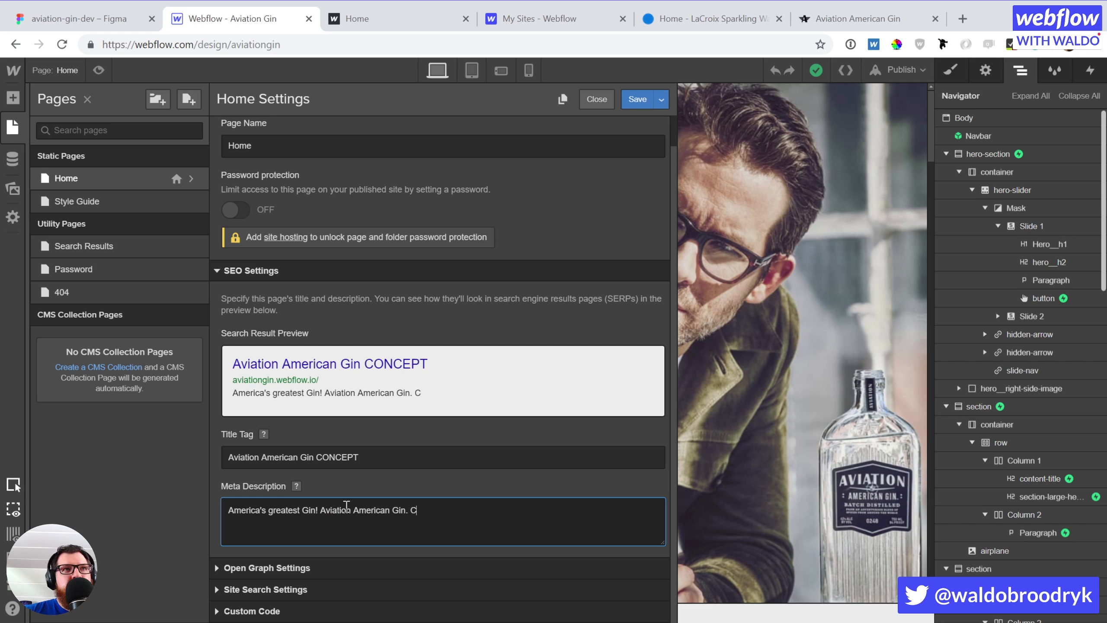
text(on)
text(cept)
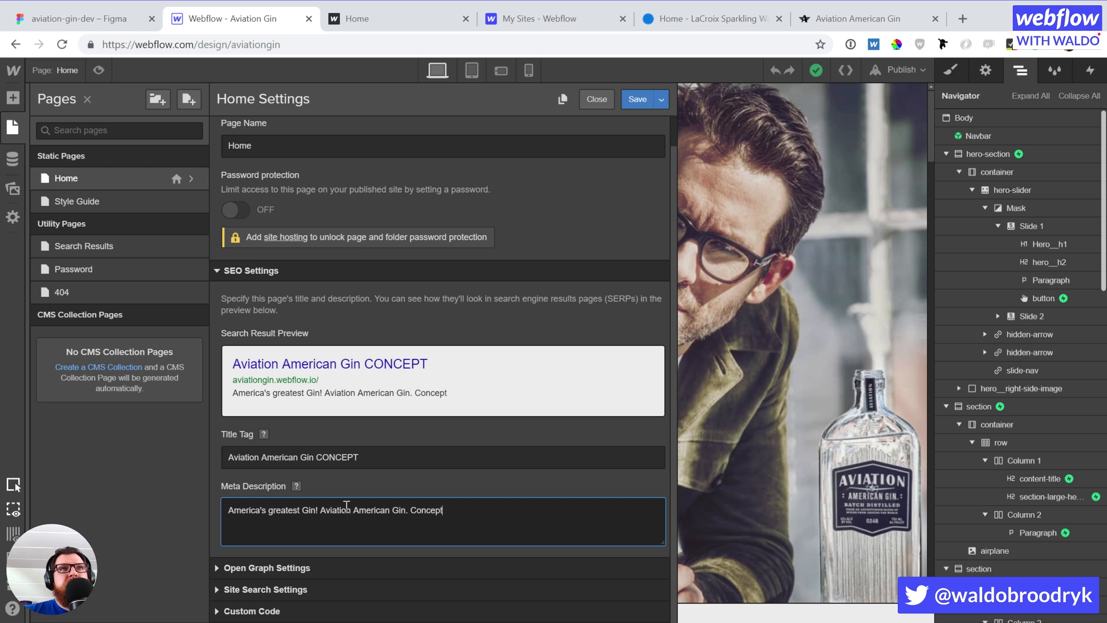
text( website besigned)
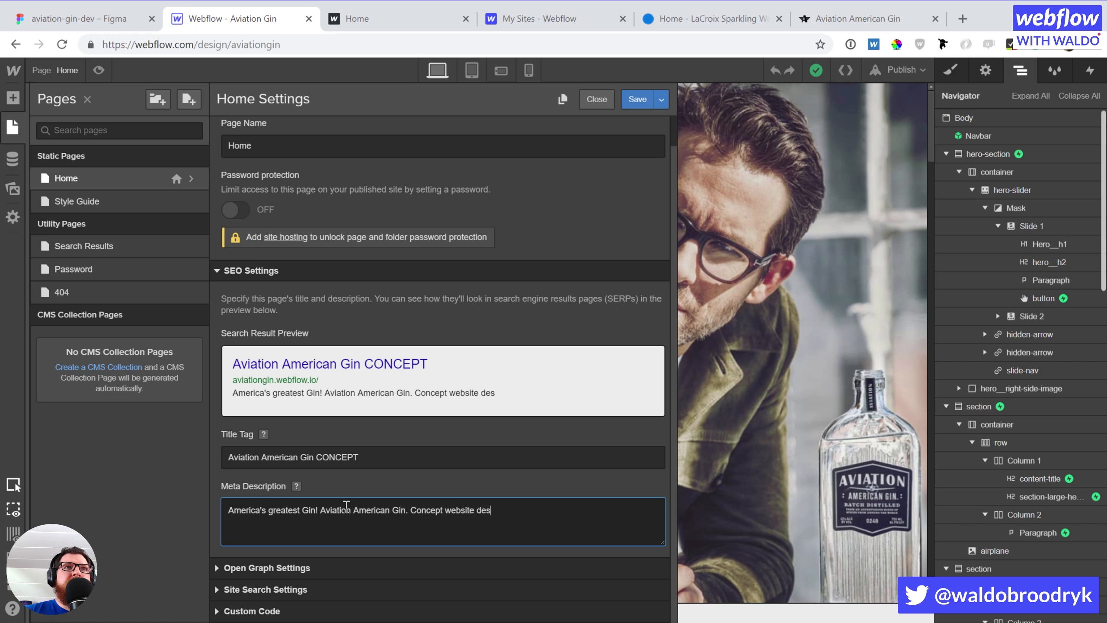
text( by Jeff Bl)
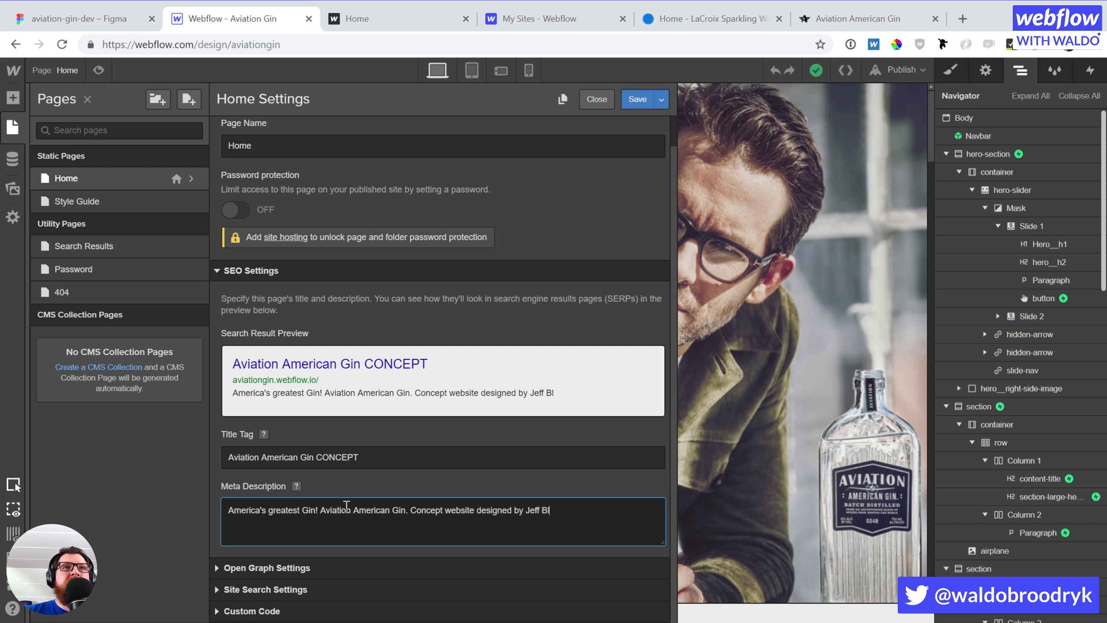
text(ac, ack)
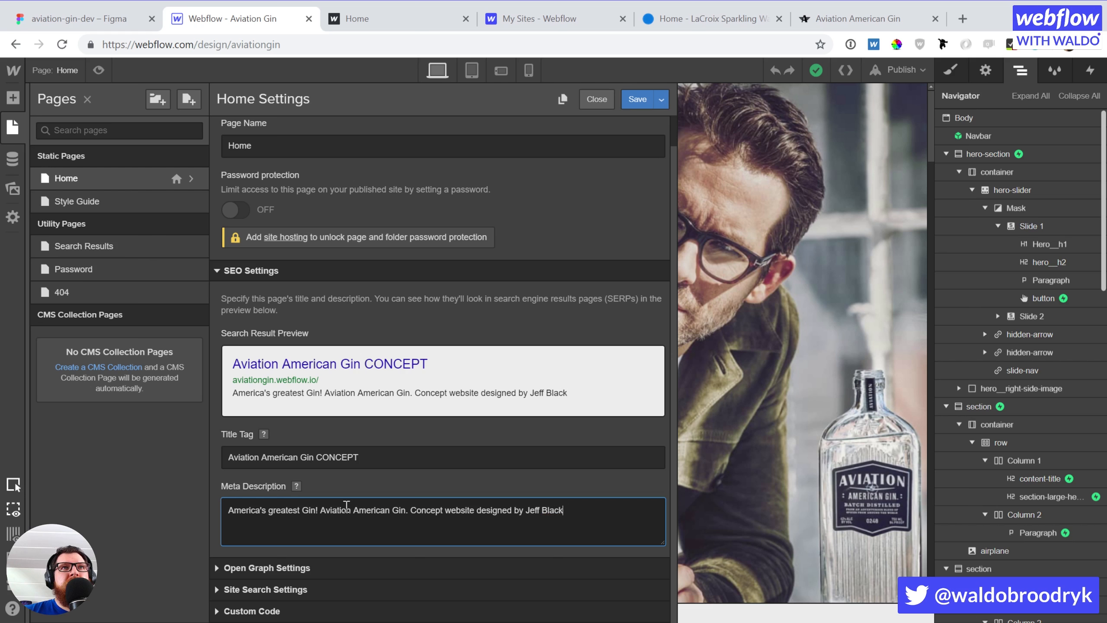
text( and built b)
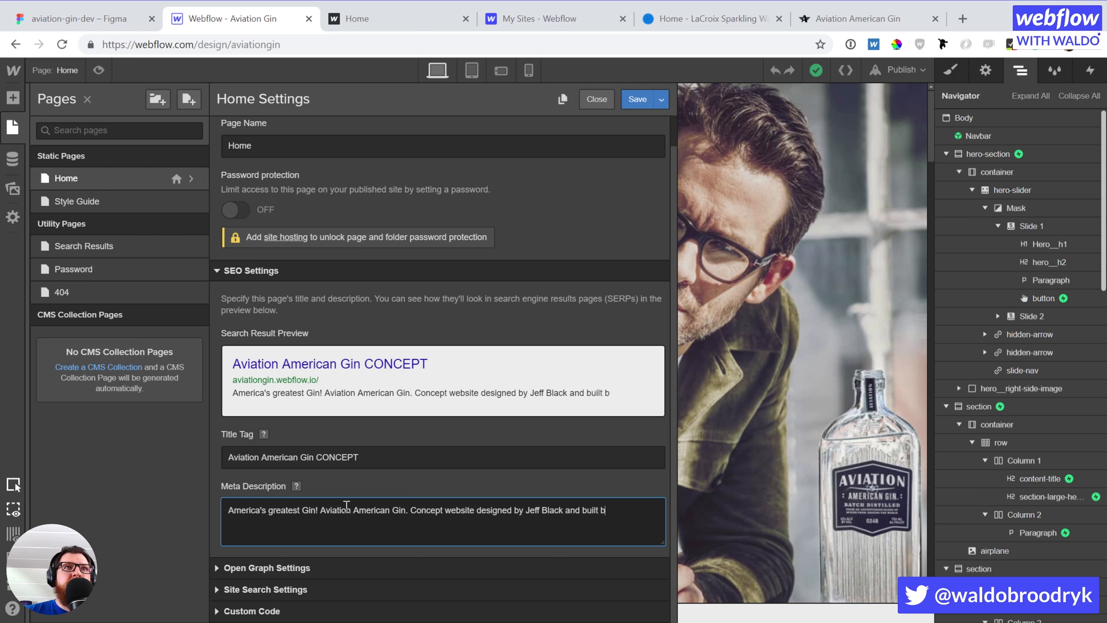
text(y Waldo Broodryk )
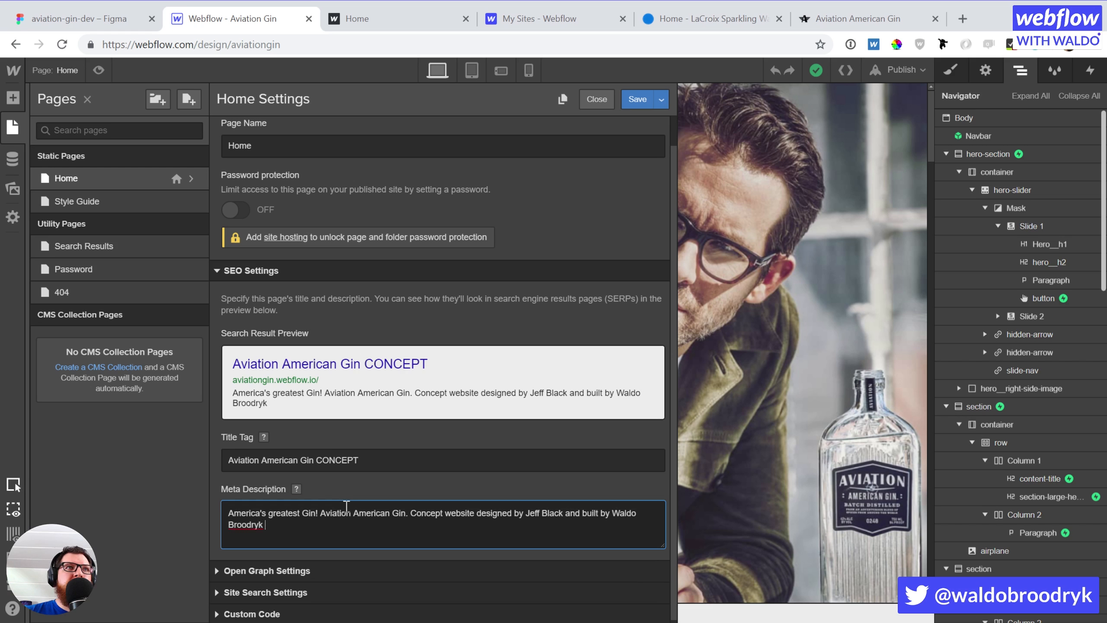
text(in Webflow.)
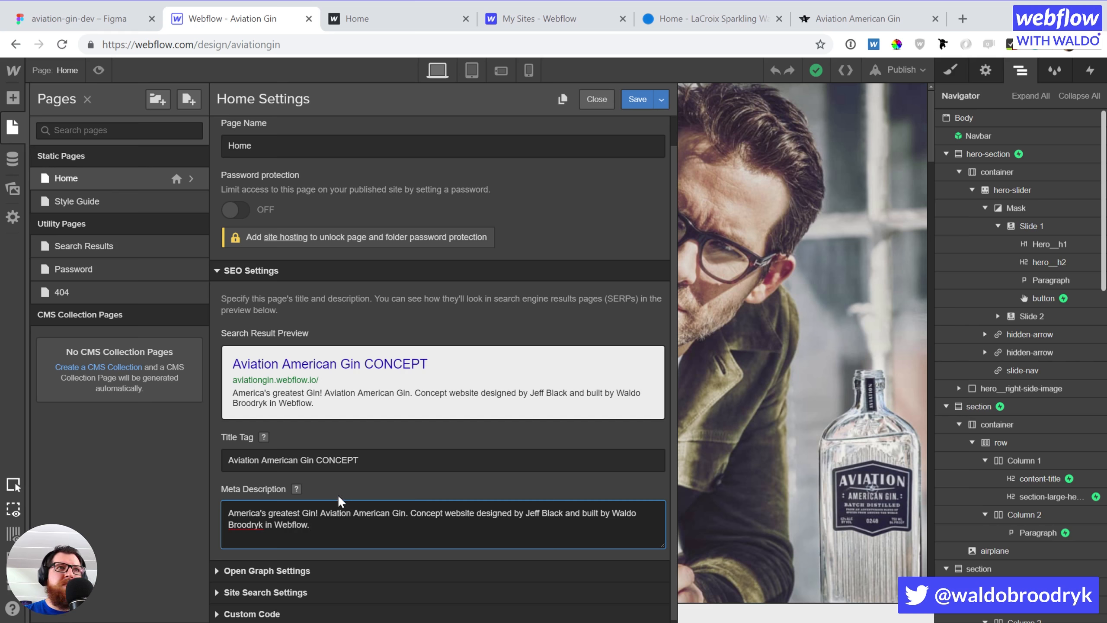
Scroll past the Open Graph settings and save the Home page settings
scroll(337, 495, down, 1)
scroll(331, 565, down, 5)
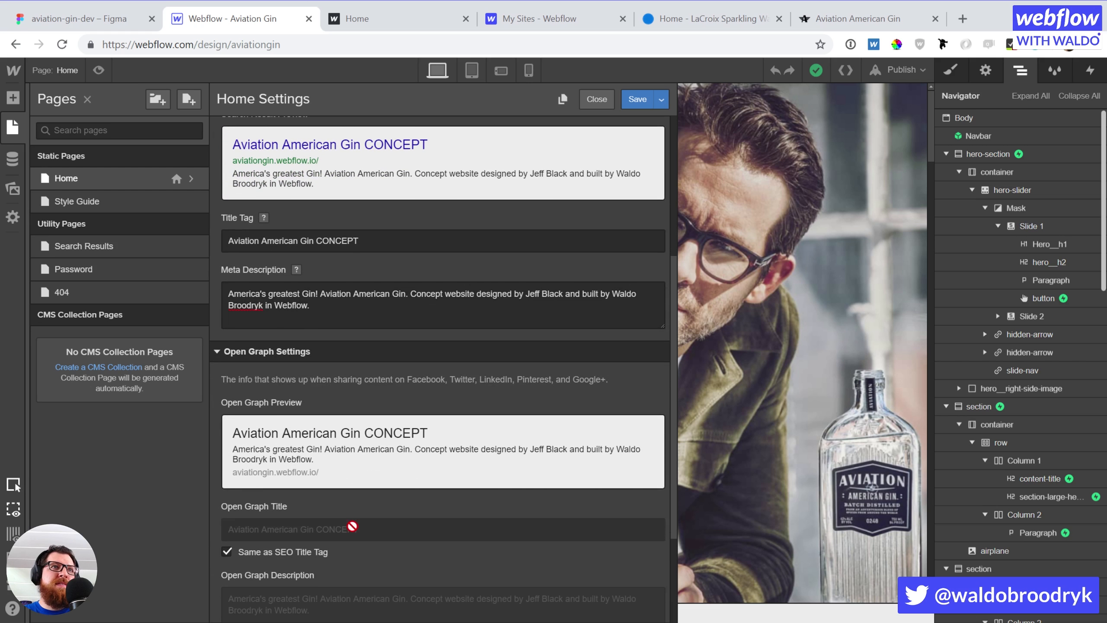
scroll(290, 533, down, 3)
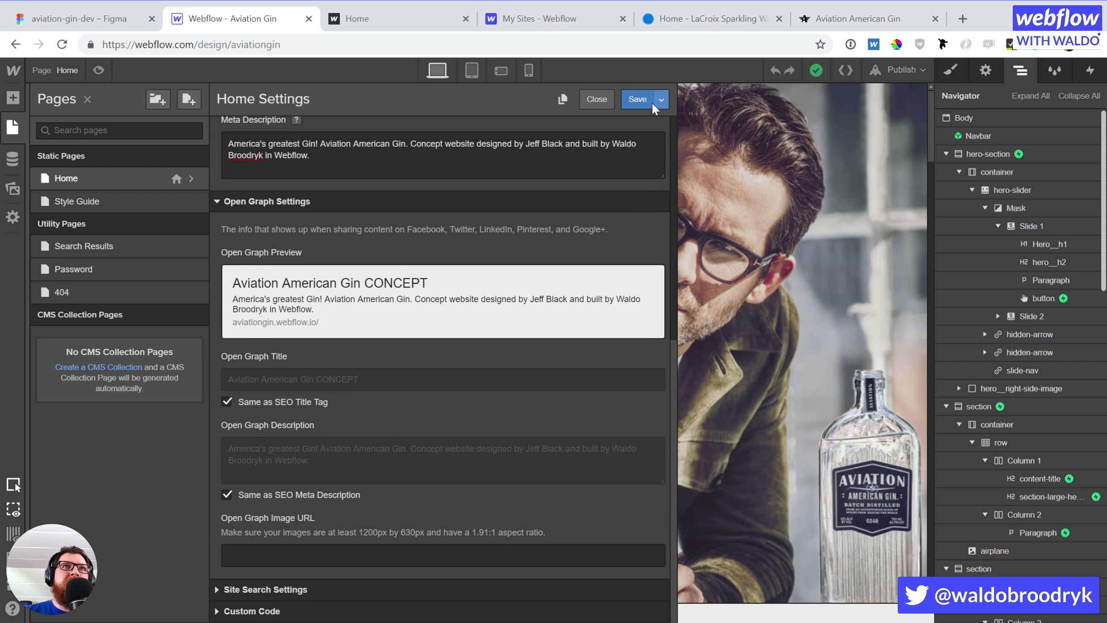
click(634, 100)
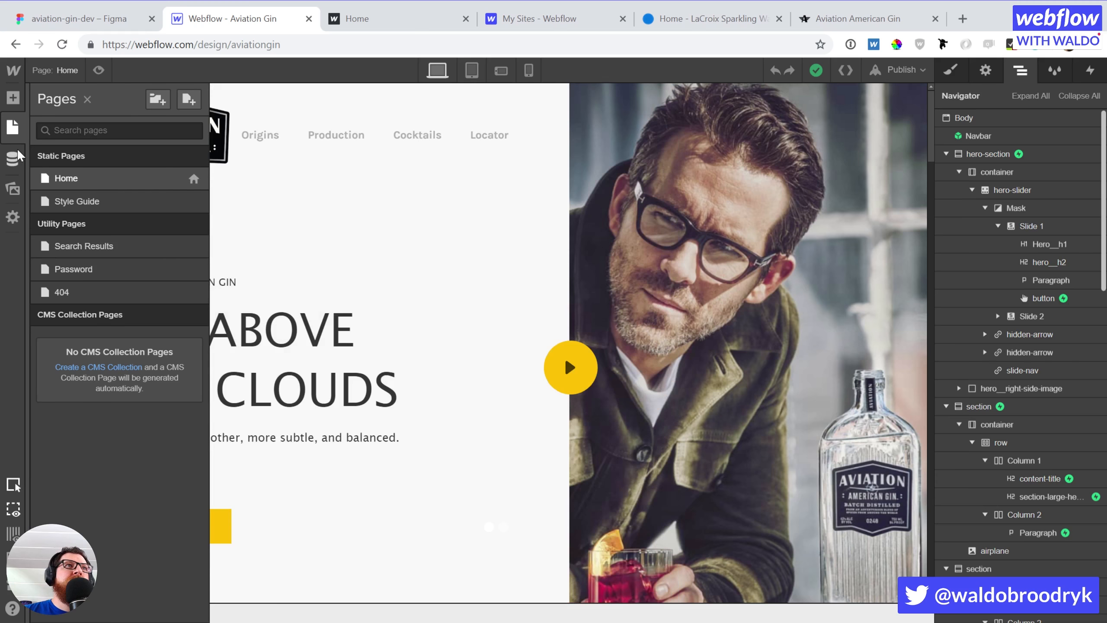
Browse the site's uploaded images and files in the Assets panel
click(14, 187)
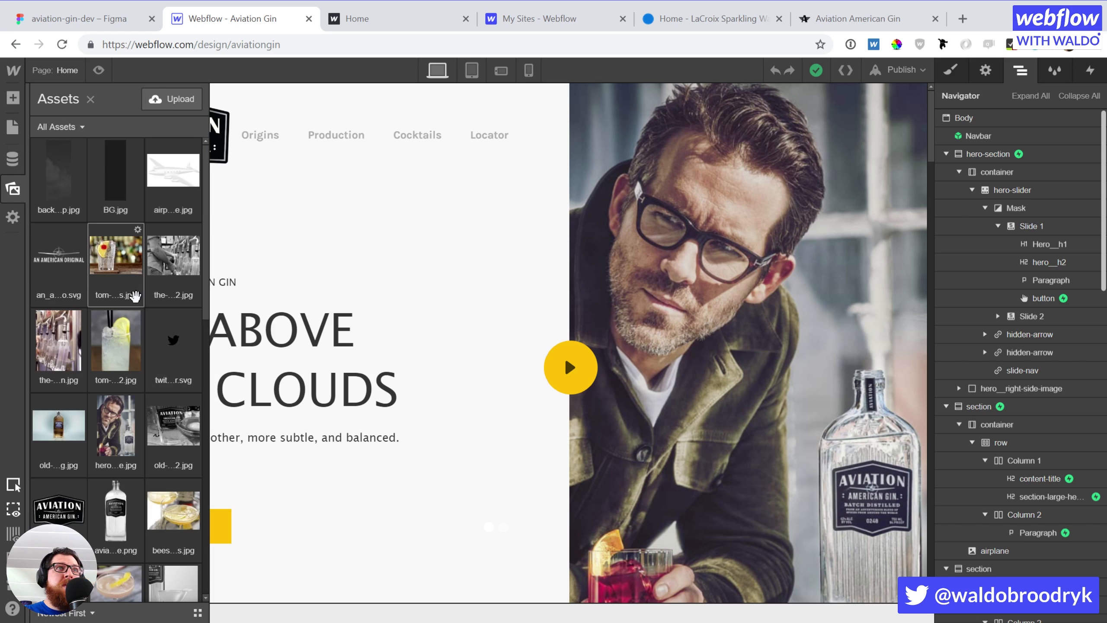
scroll(135, 297, down, 10)
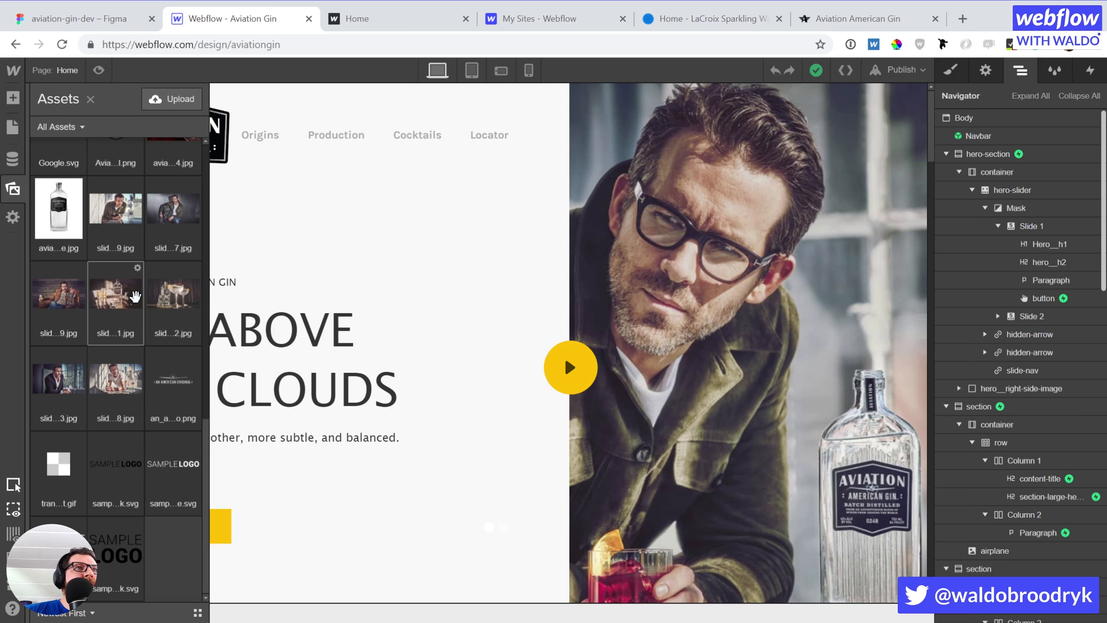
scroll(135, 296, up, 10)
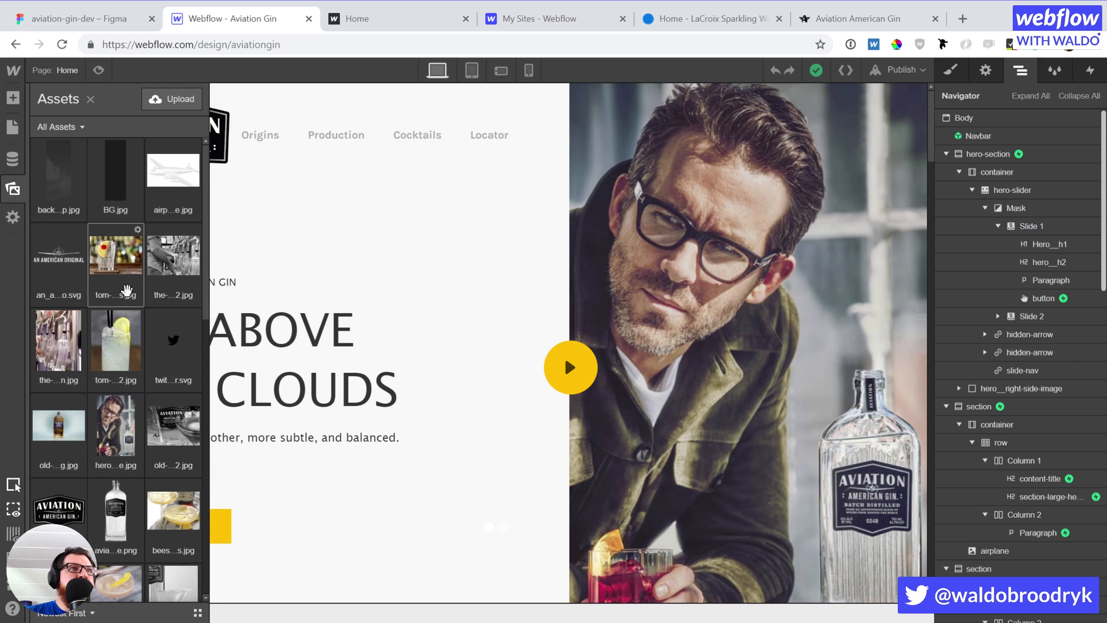
scroll(116, 380, down, 5)
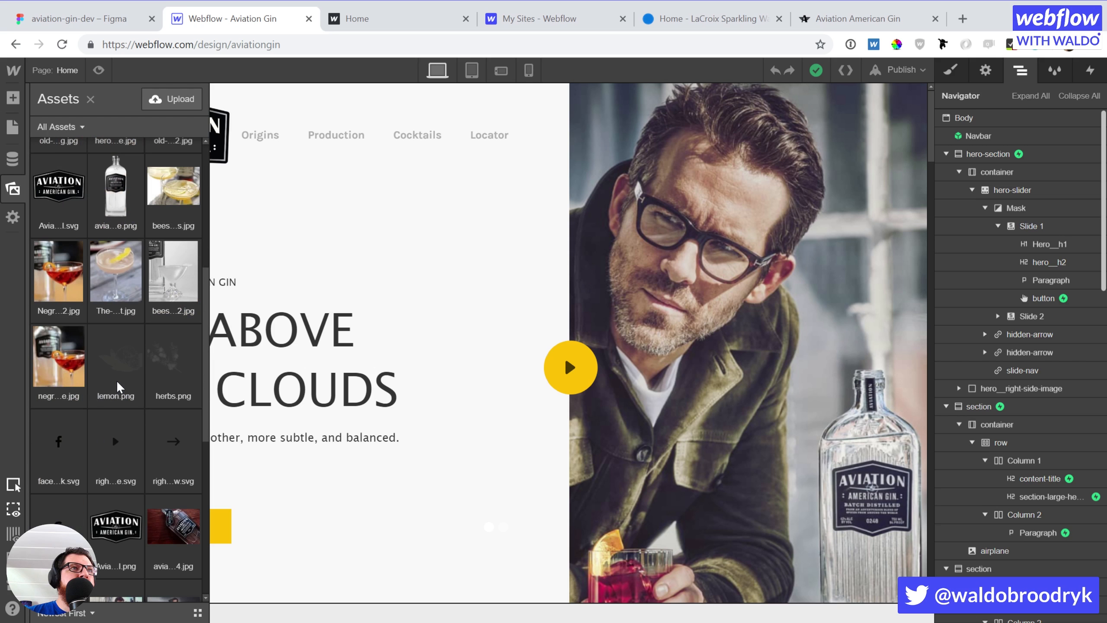
scroll(116, 380, down, 5)
Publish the site to aviationgin.webflow.io and switch to the live site tab
click(900, 74)
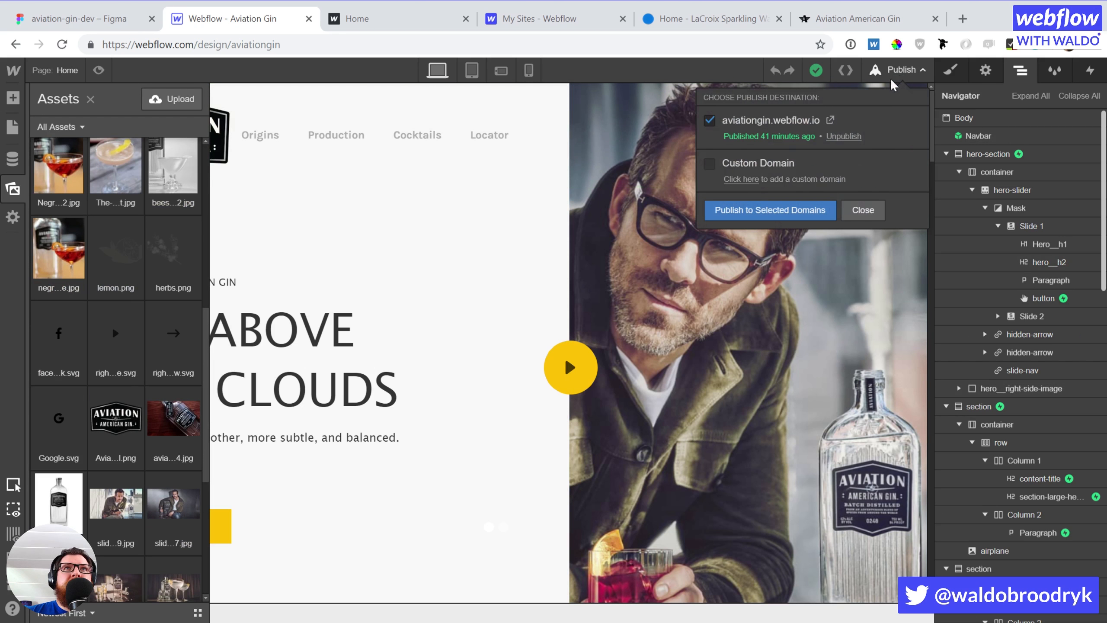
click(788, 209)
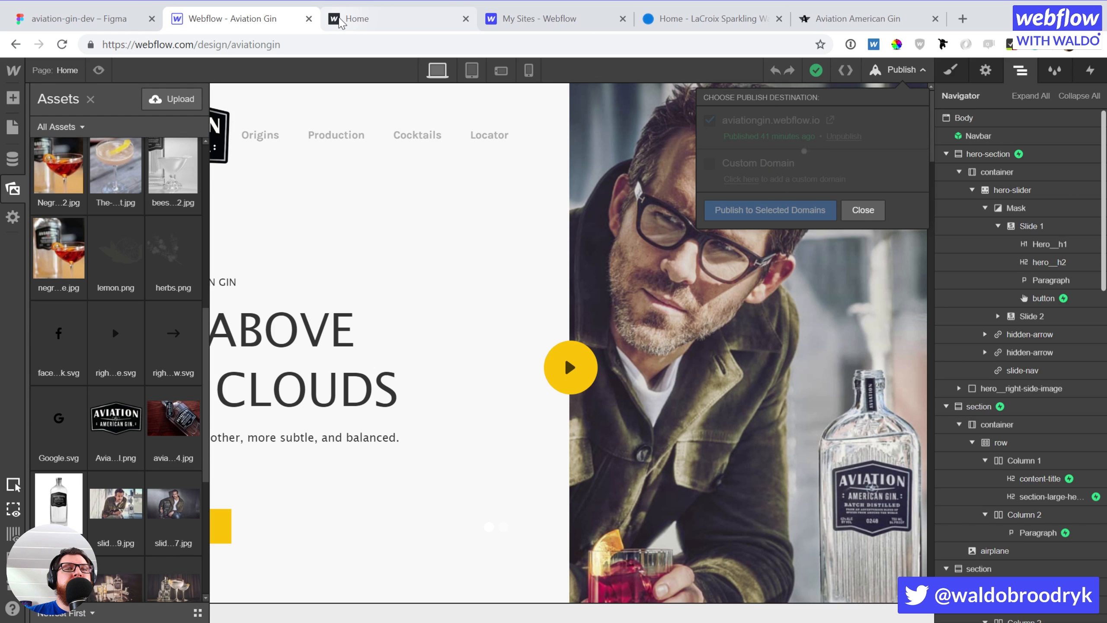
click(340, 19)
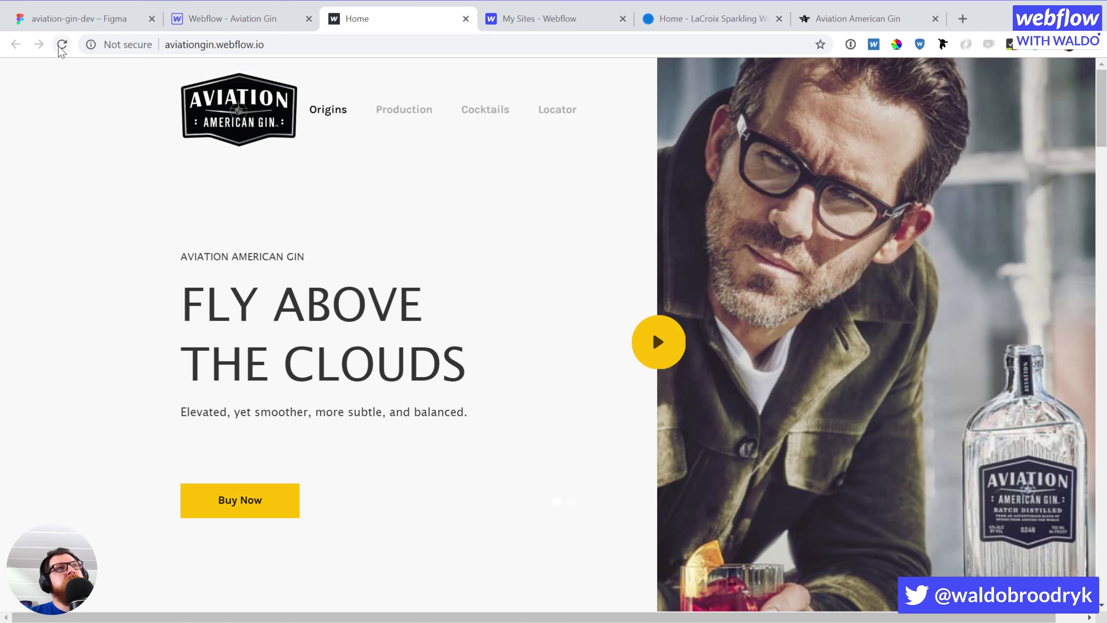
Reload live aviationgin.webflow.io past the age check, then select the hero image back in Webflow
click(62, 45)
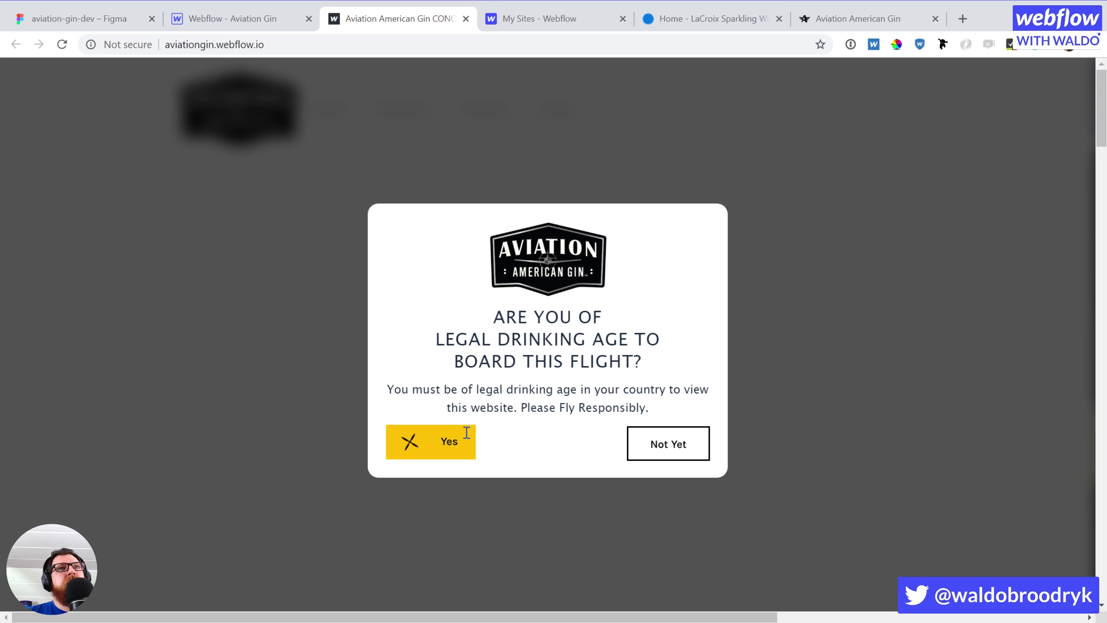
click(439, 456)
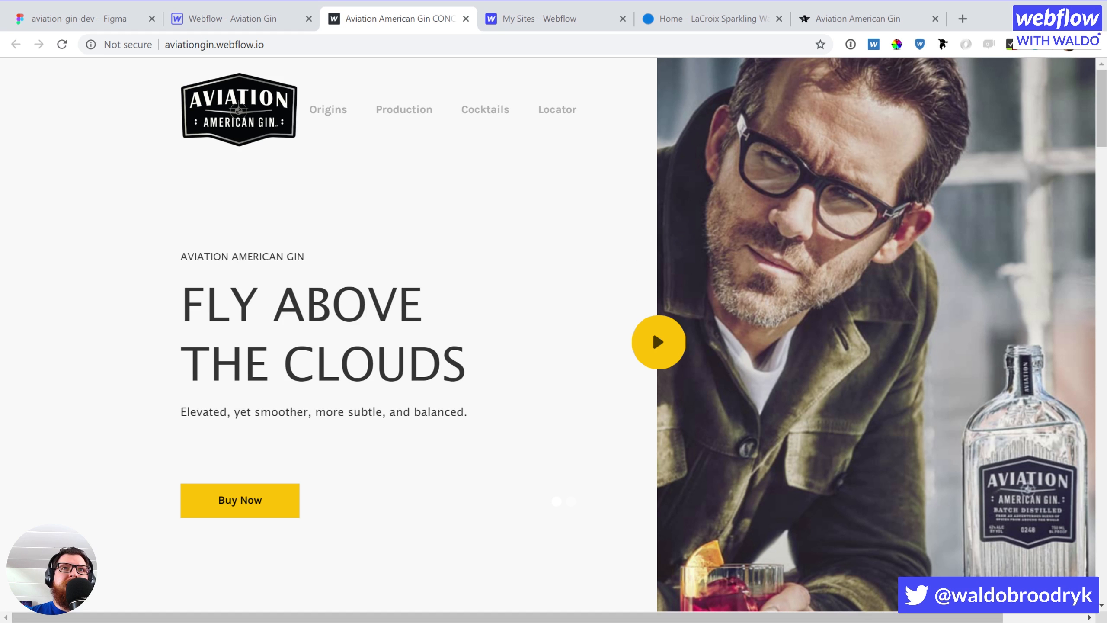
scroll(1045, 291, right, 2)
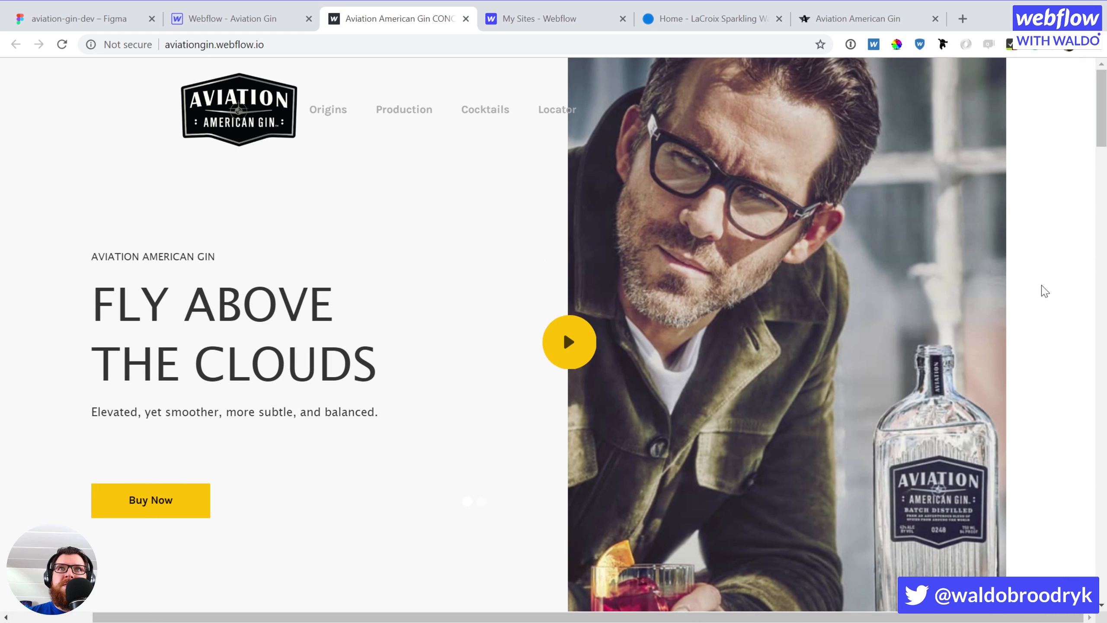
mouse_move(1101, 122)
mouse_down()
mouse_move(1101, 575)
mouse_move(1101, 120)
mouse_up()
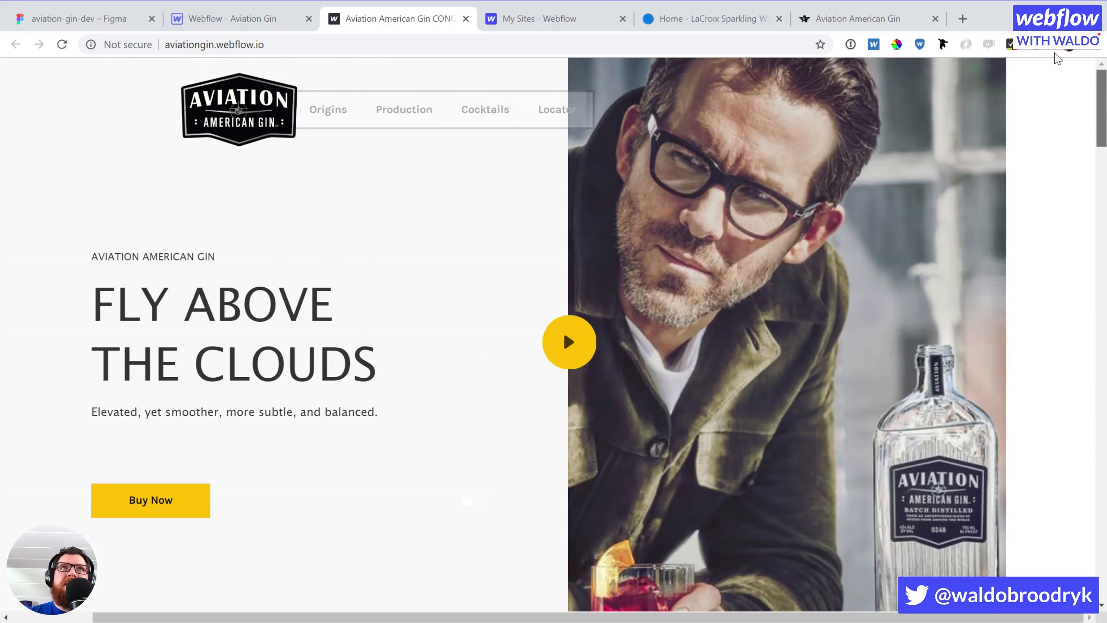
click(199, 21)
click(623, 334)
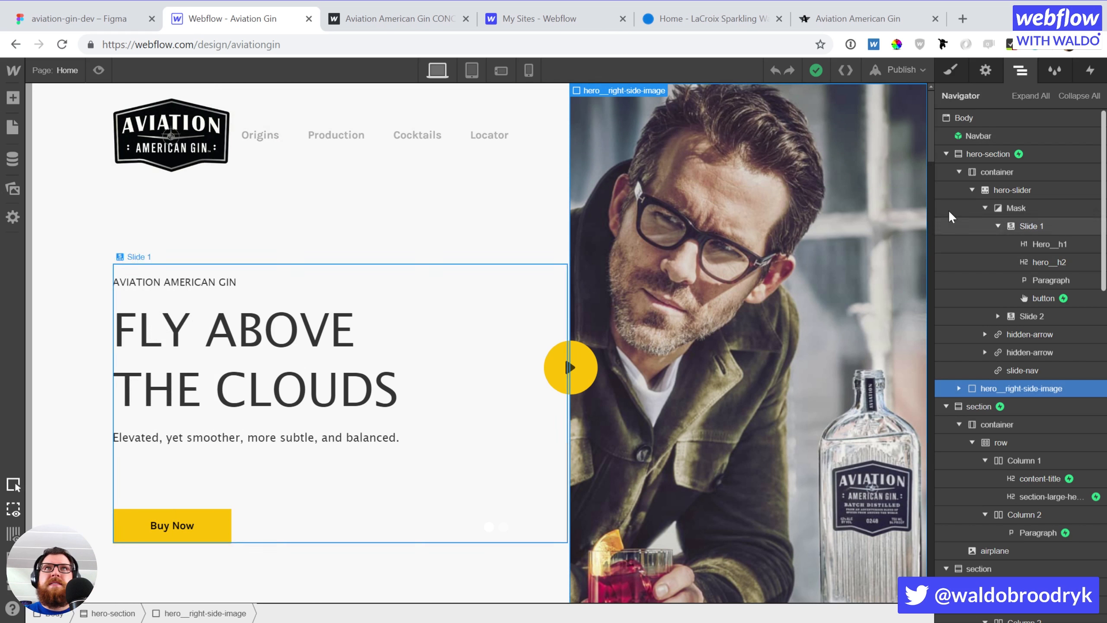
Set Overflow to Hidden on hero-section and on the section below it
click(988, 161)
key(s)
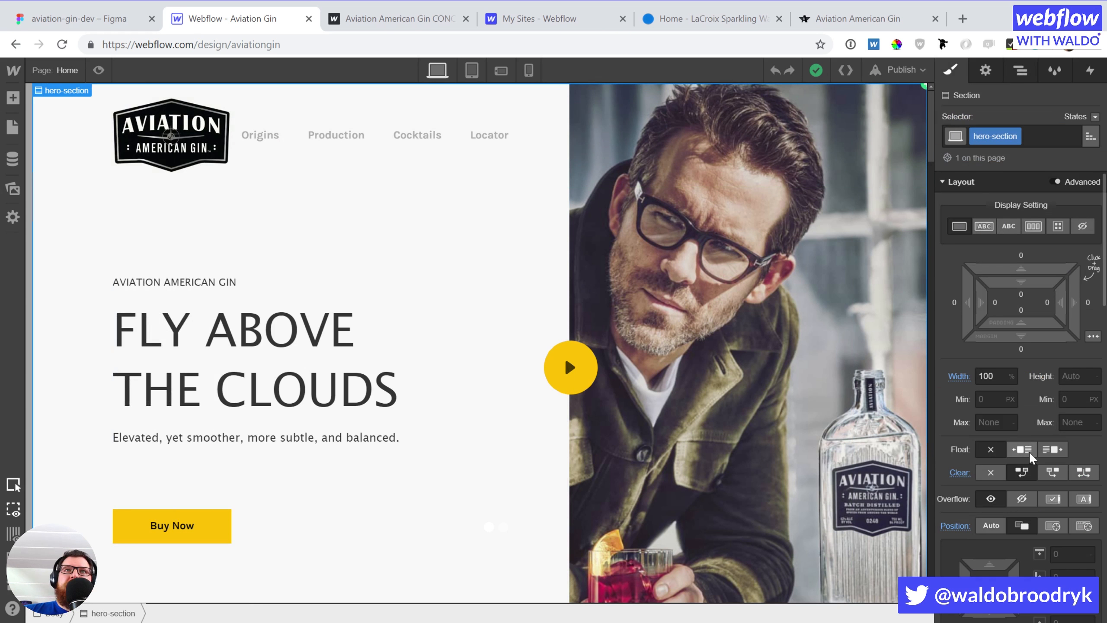
click(1021, 500)
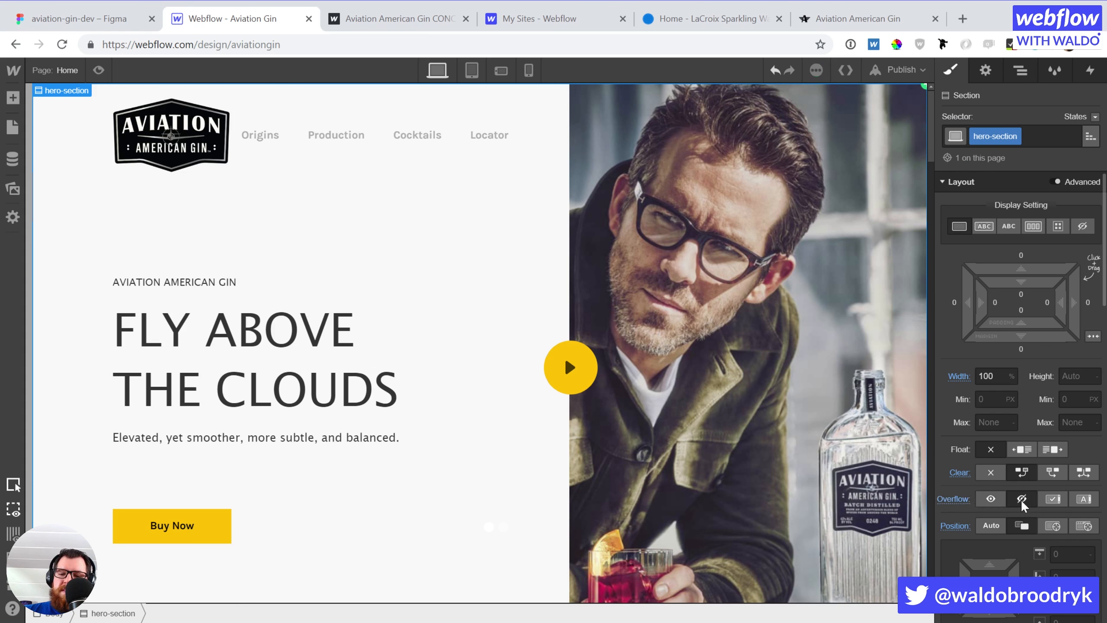
key(Right)
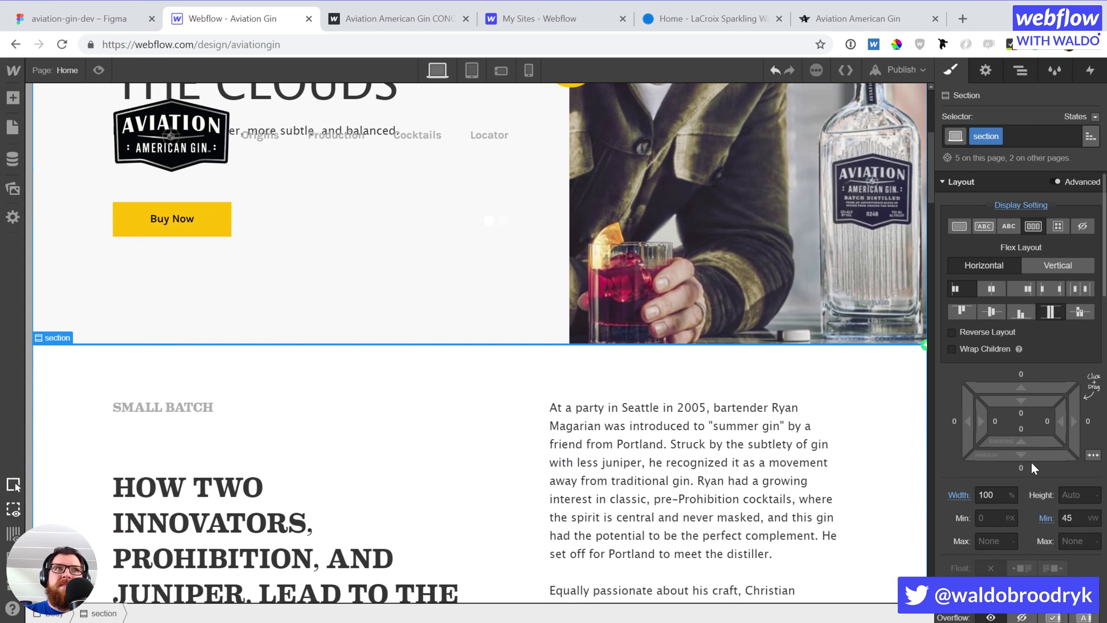
scroll(1030, 461, down, 3)
click(1028, 474)
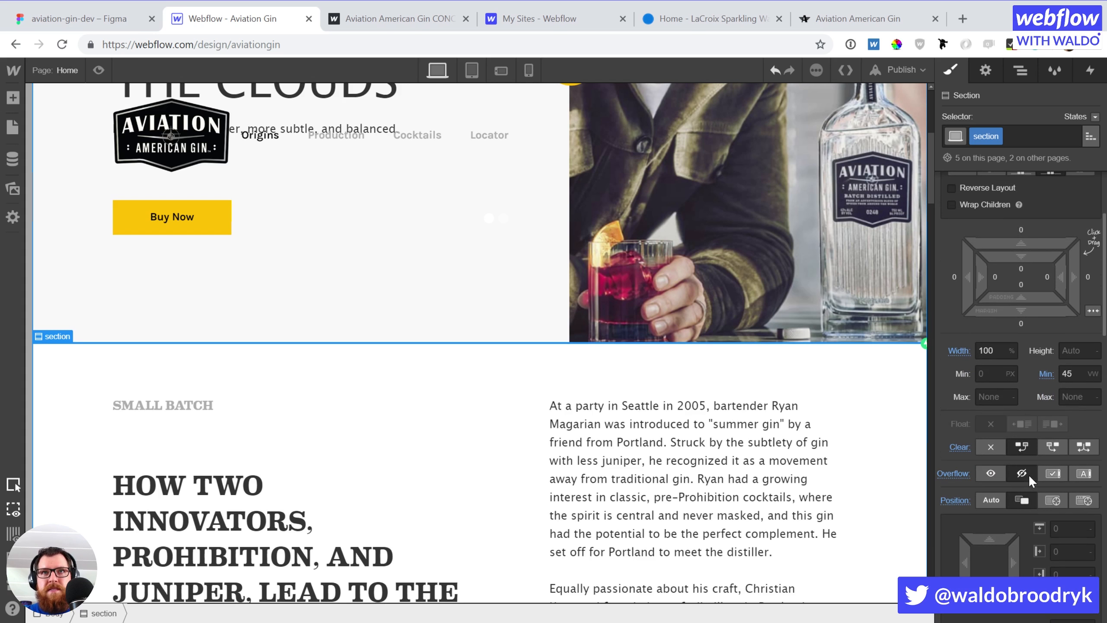
Publish the updated site to aviationgin.webflow.io
key(Right)
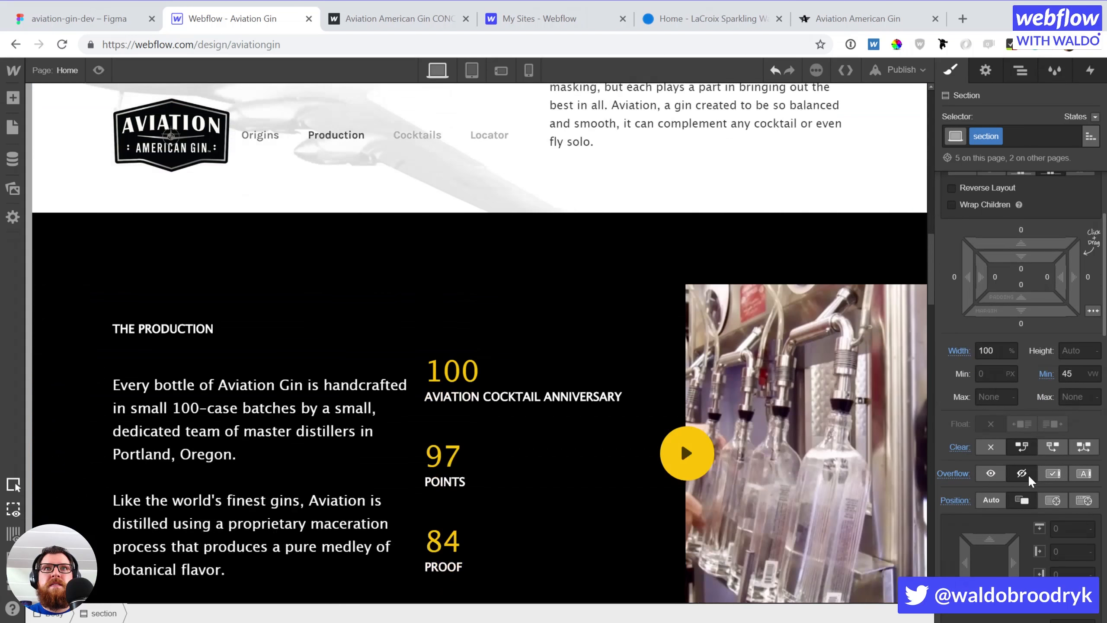
key(Right)
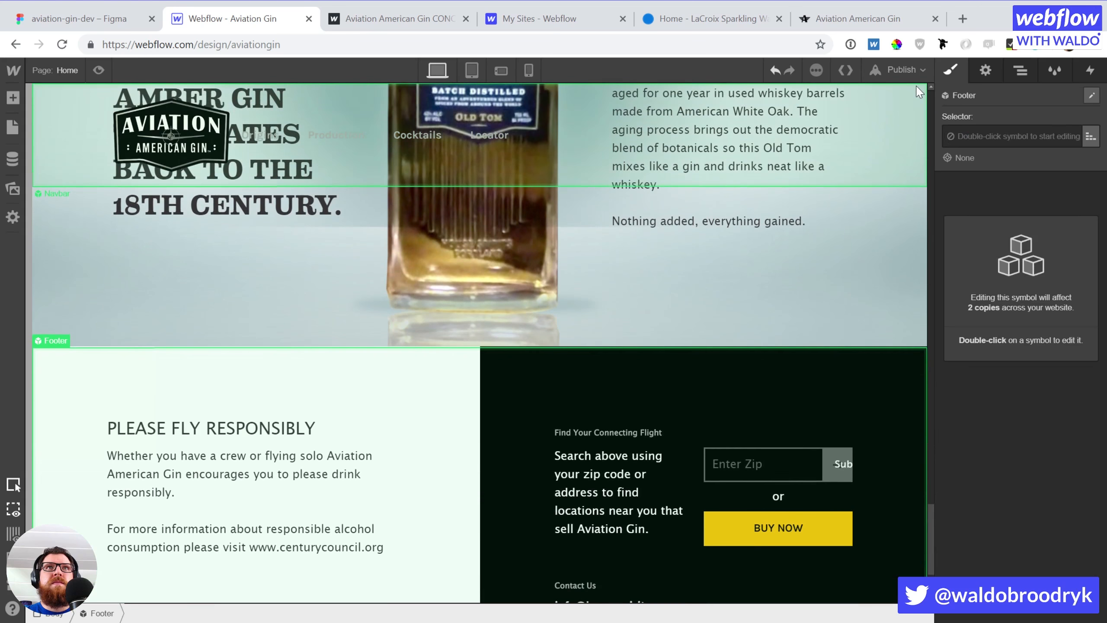
click(906, 69)
click(770, 209)
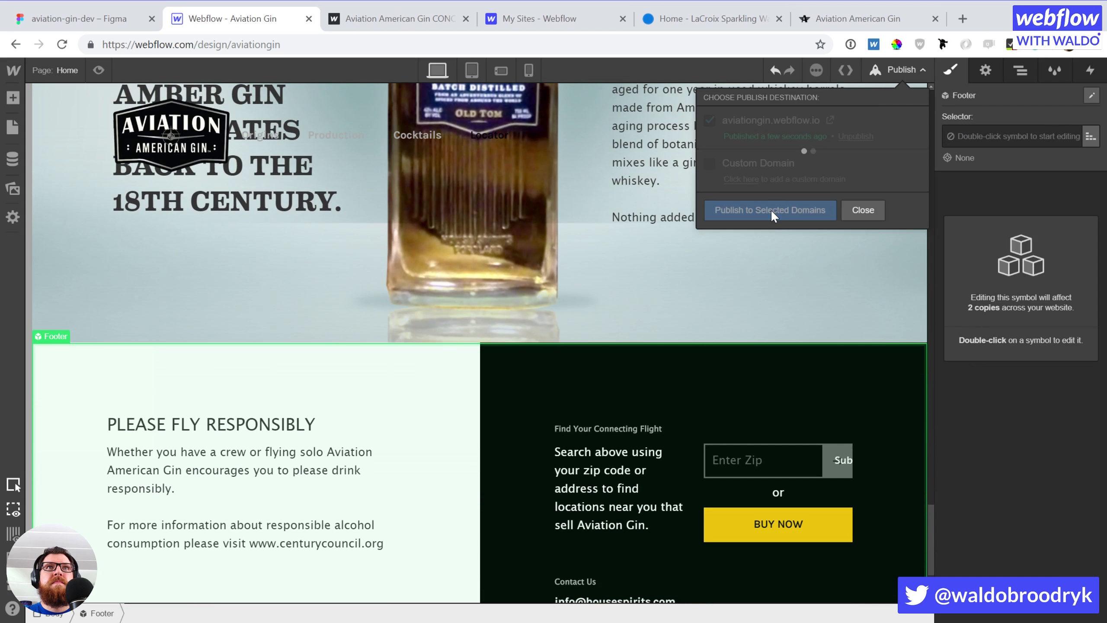
Reload the live aviationgin.webflow.io twice, passing the legal drinking age check each time
click(377, 21)
click(62, 44)
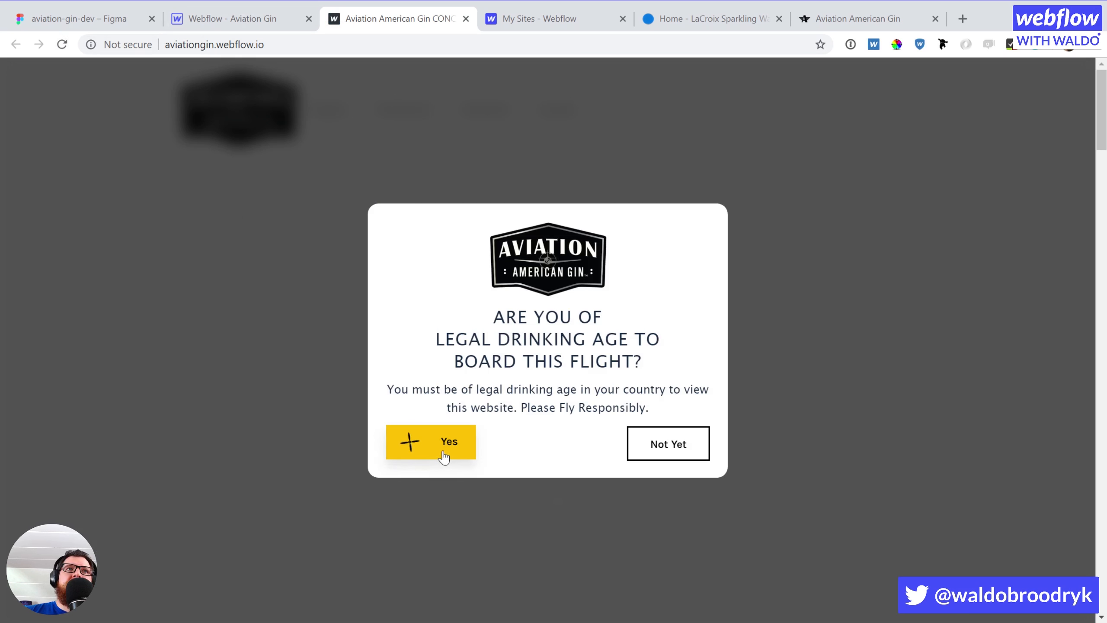
click(444, 456)
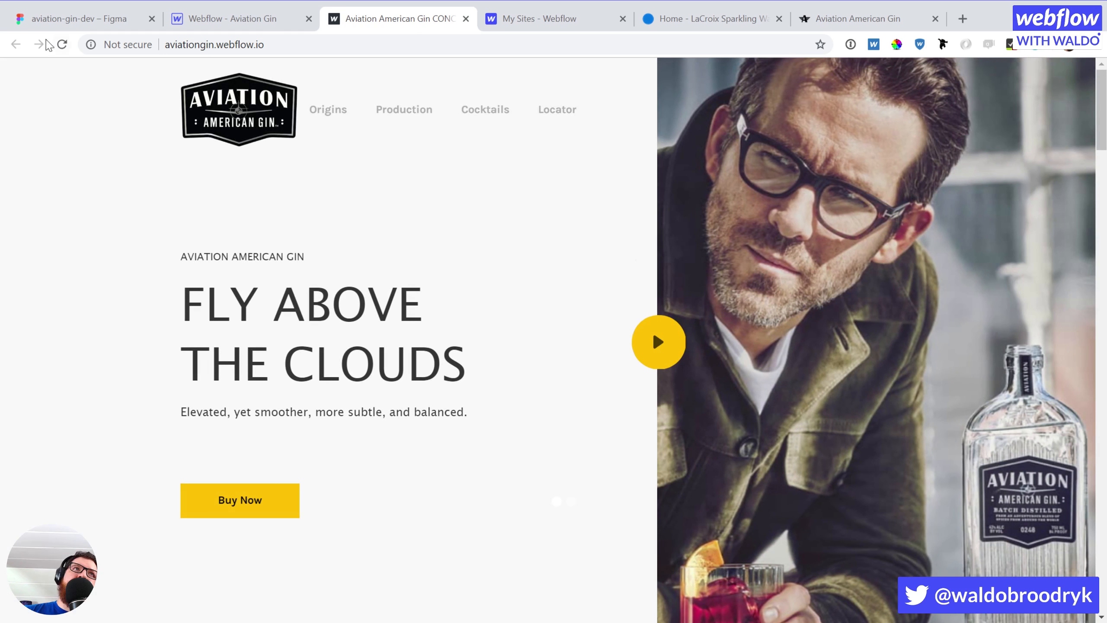
click(56, 40)
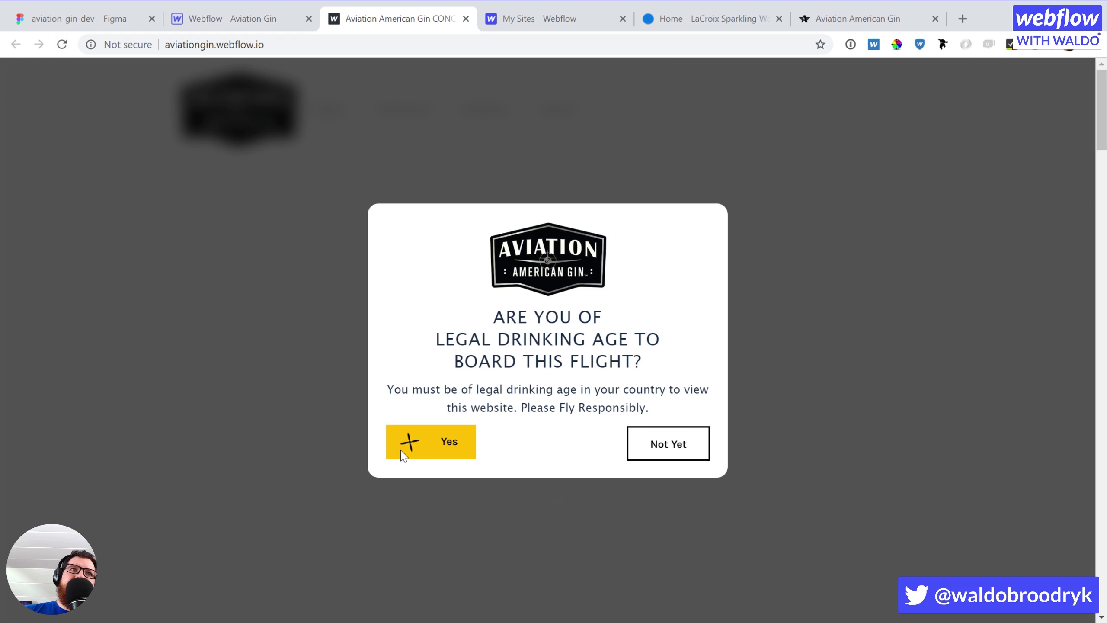
click(403, 456)
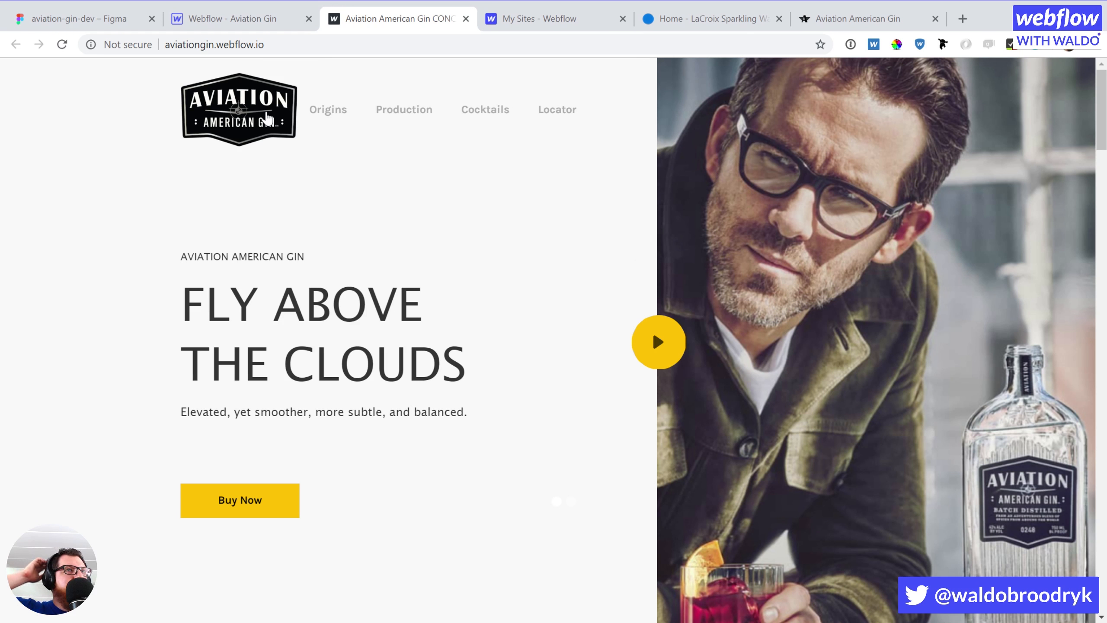
Back in the Designer, select the button inside modal_container using the Navigator
click(227, 18)
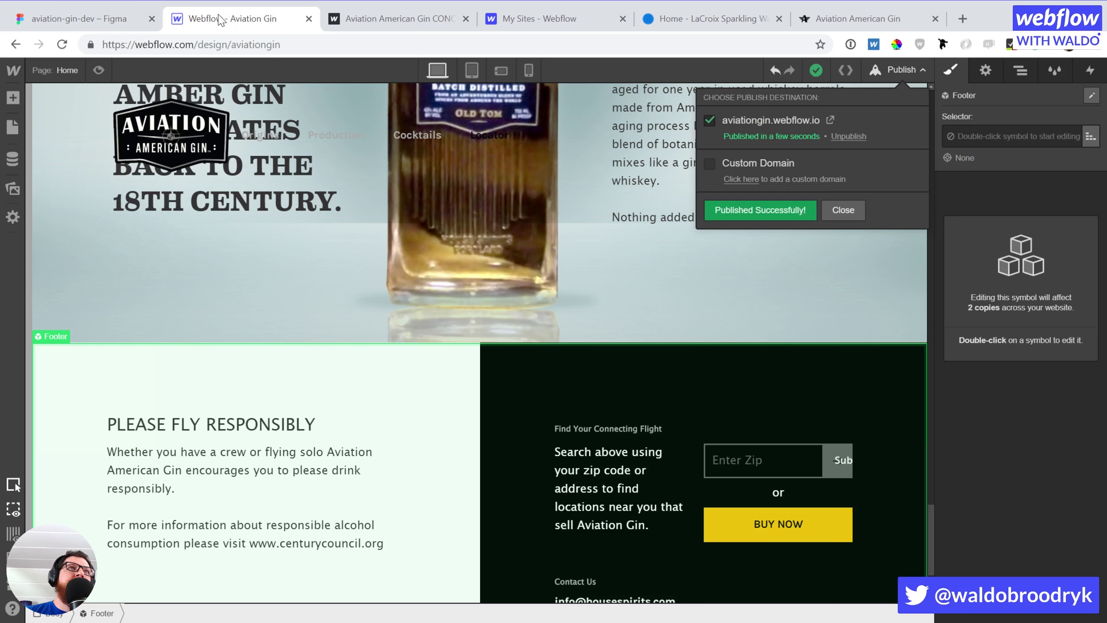
scroll(643, 301, up, 15)
scroll(640, 298, up, 8)
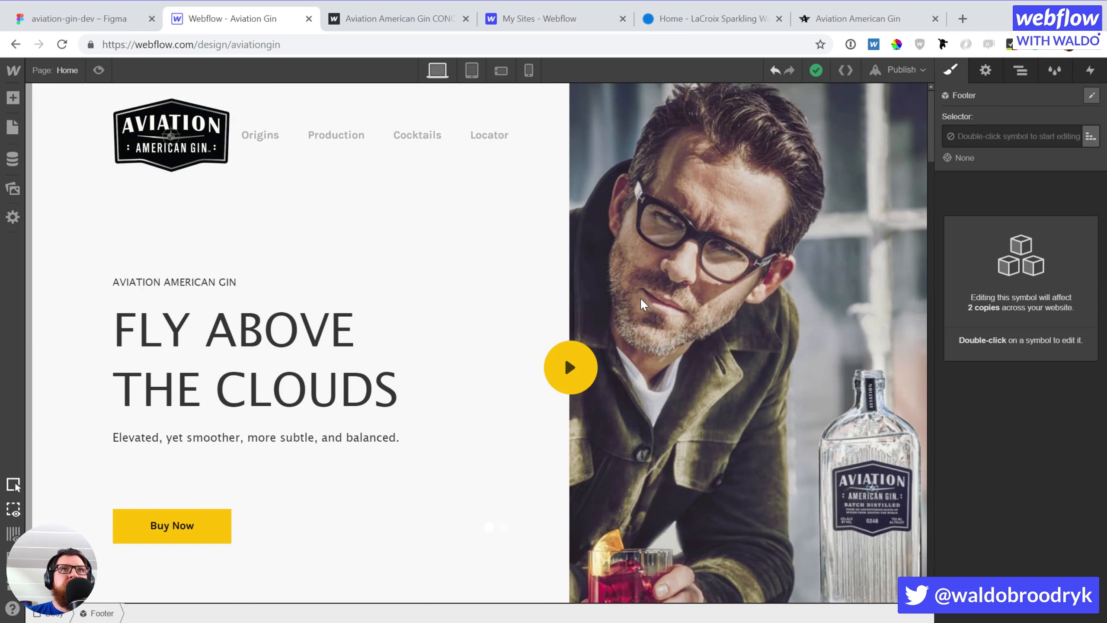
scroll(135, 286, up, 3)
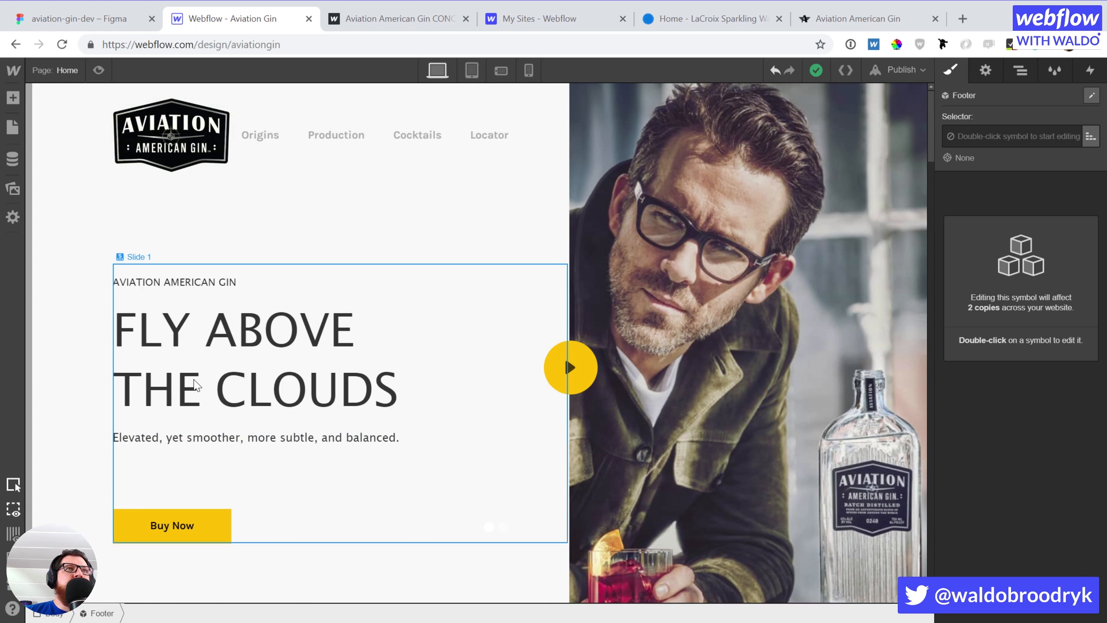
click(1019, 71)
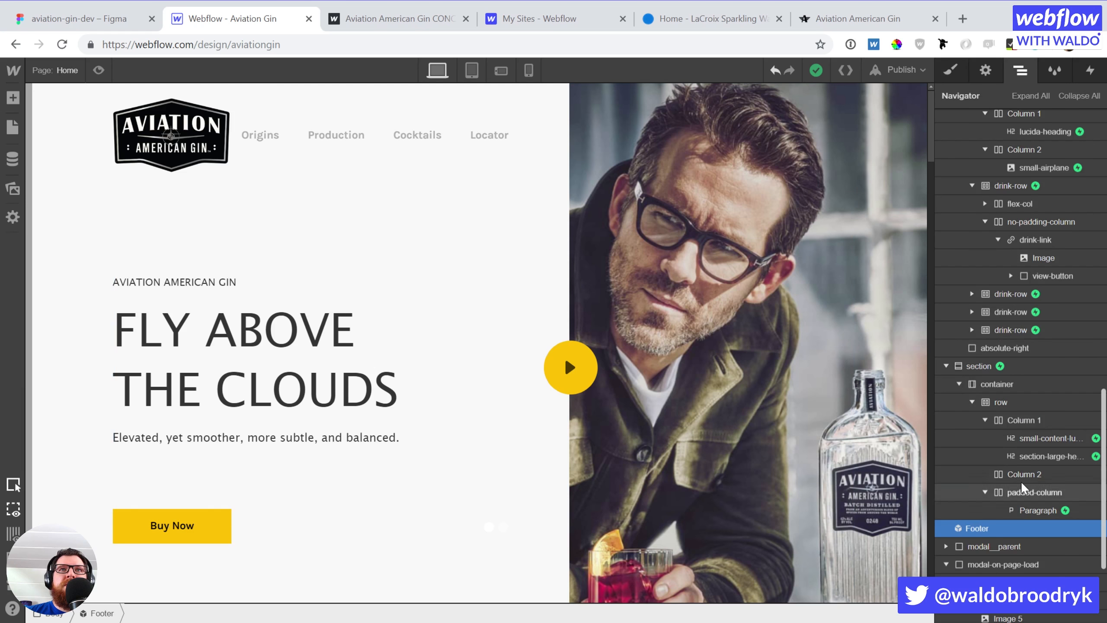
scroll(1020, 481, down, 3)
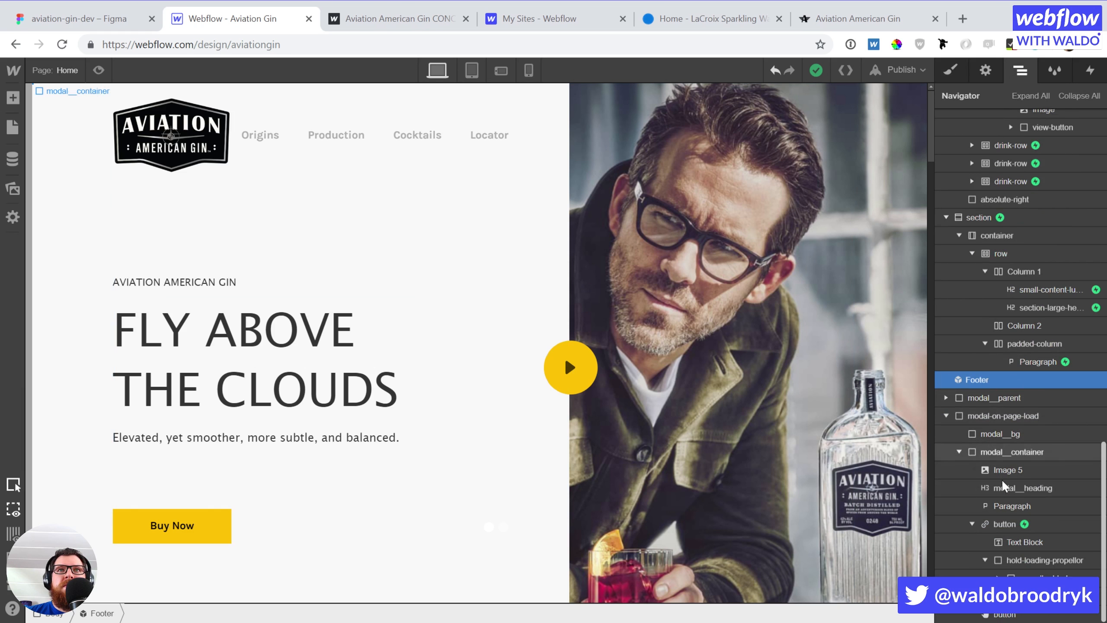
click(1010, 522)
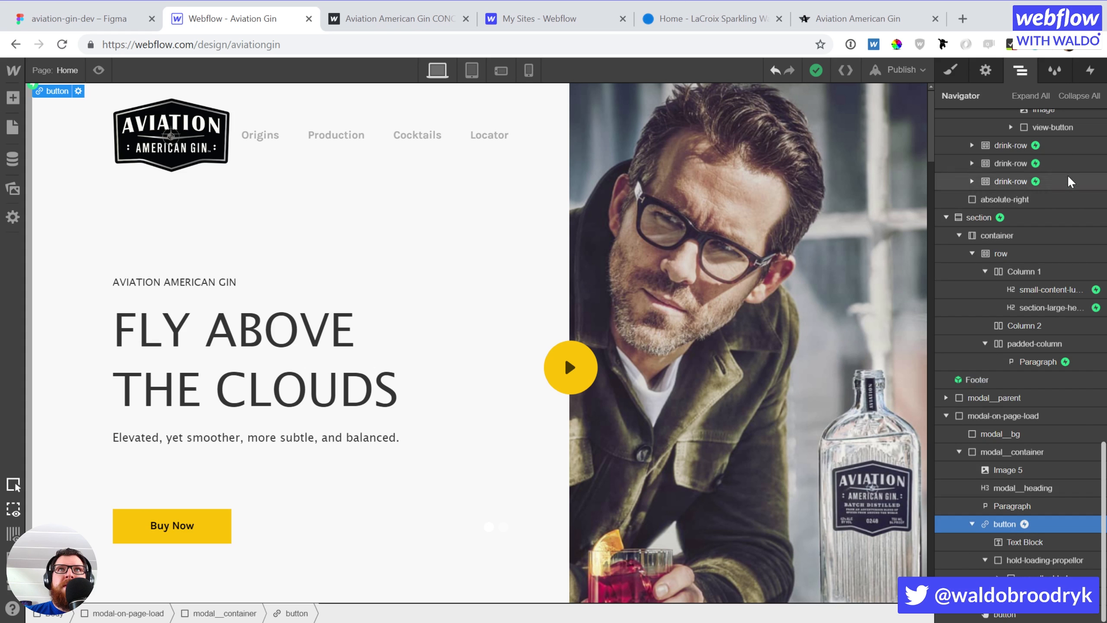
Open the button's Mouse Click (Tap) trigger and edit the Hide home page modal animation
click(1090, 70)
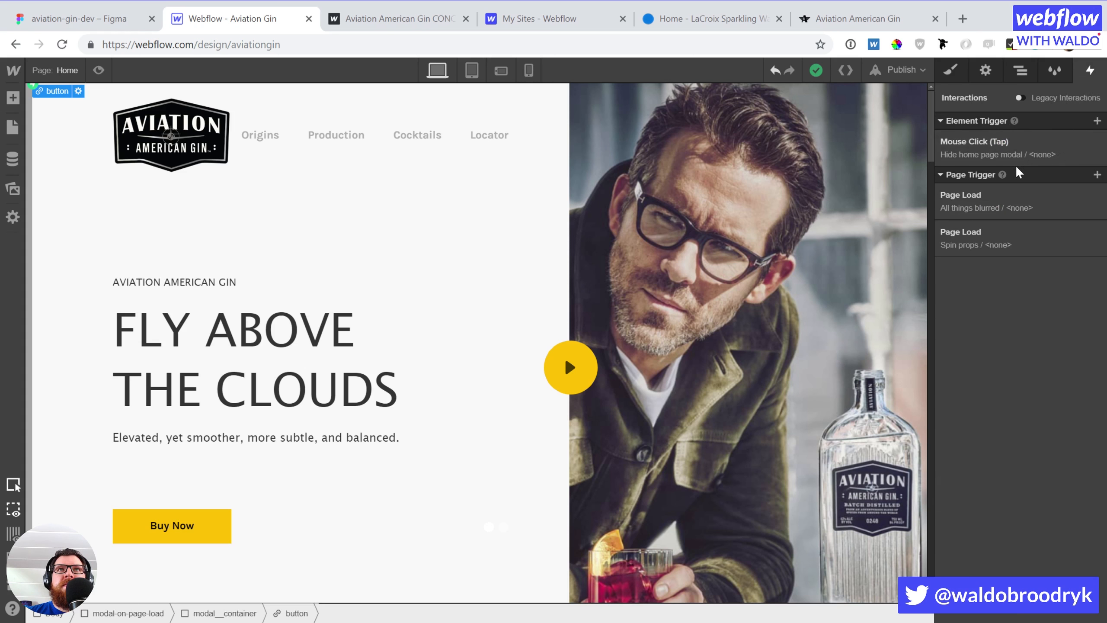
click(1001, 146)
click(997, 338)
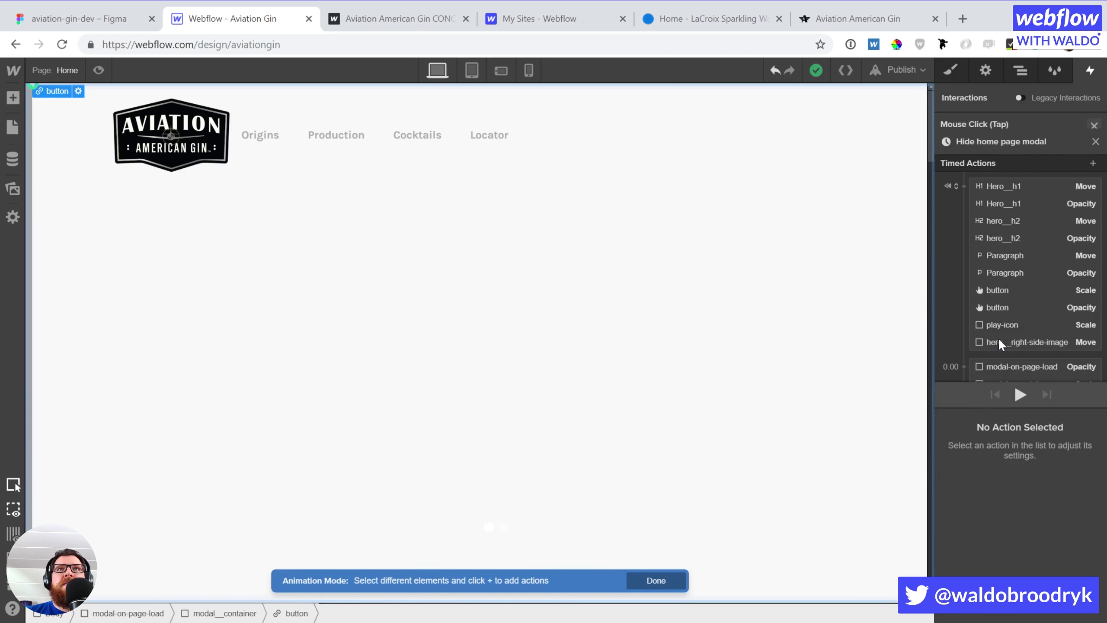
Select the Navbar symbol and add a Move action with Y -100% as its initial state
click(57, 166)
double_click(58, 166)
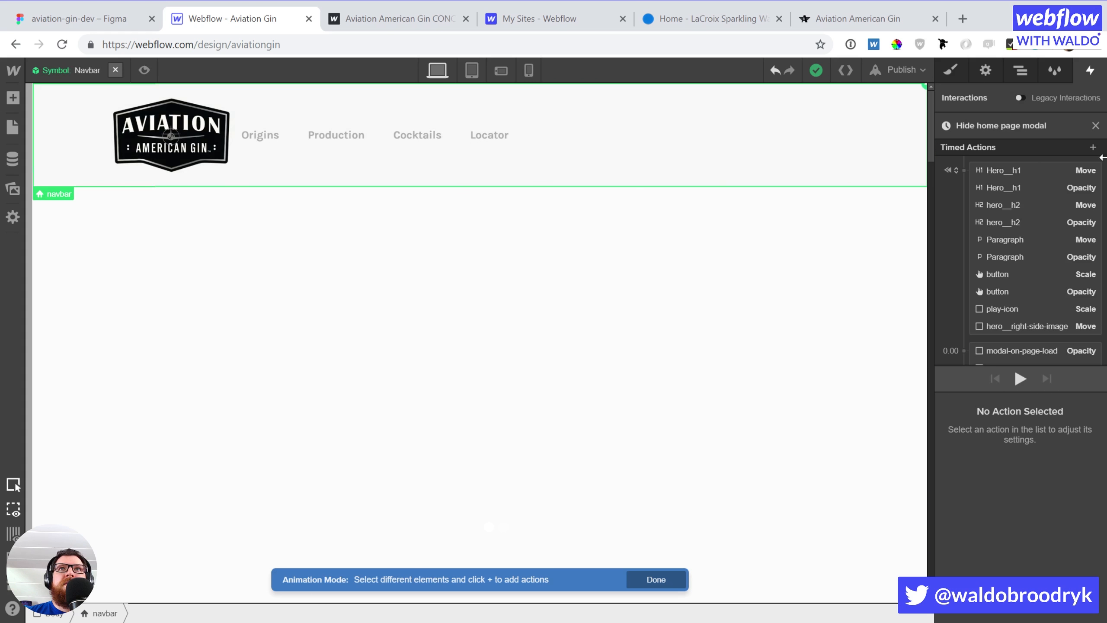
click(1092, 147)
click(993, 185)
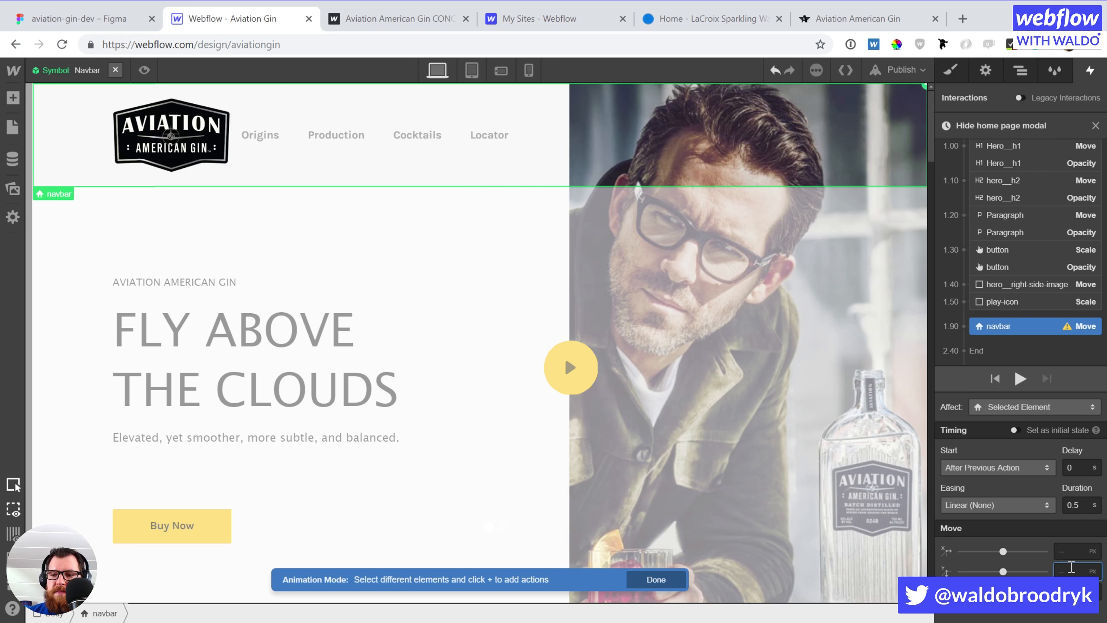
text(-100)
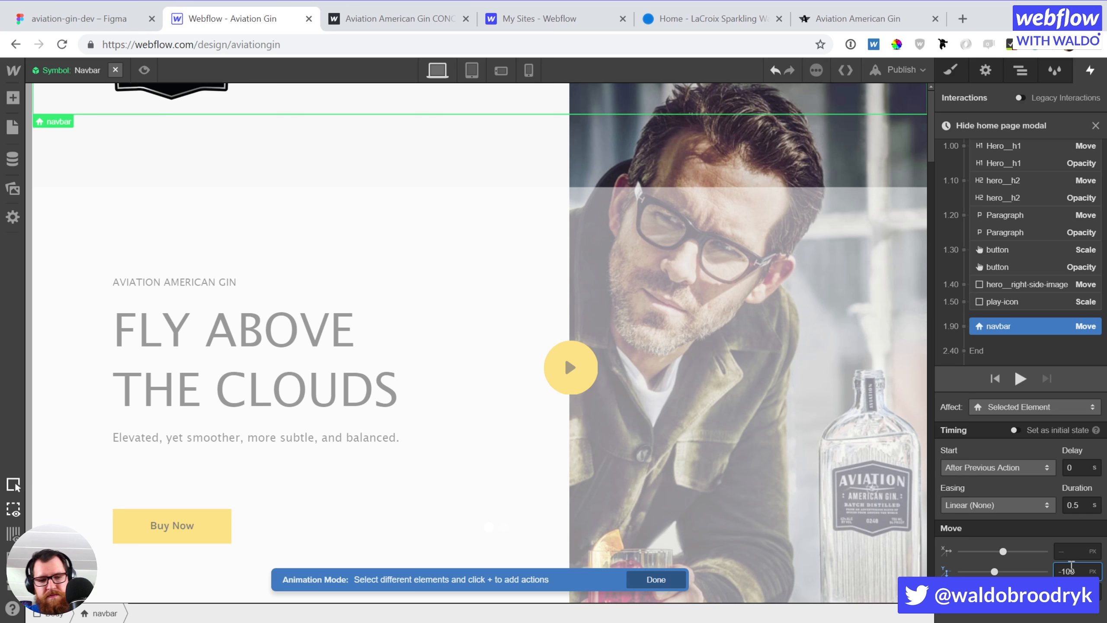
text(%)
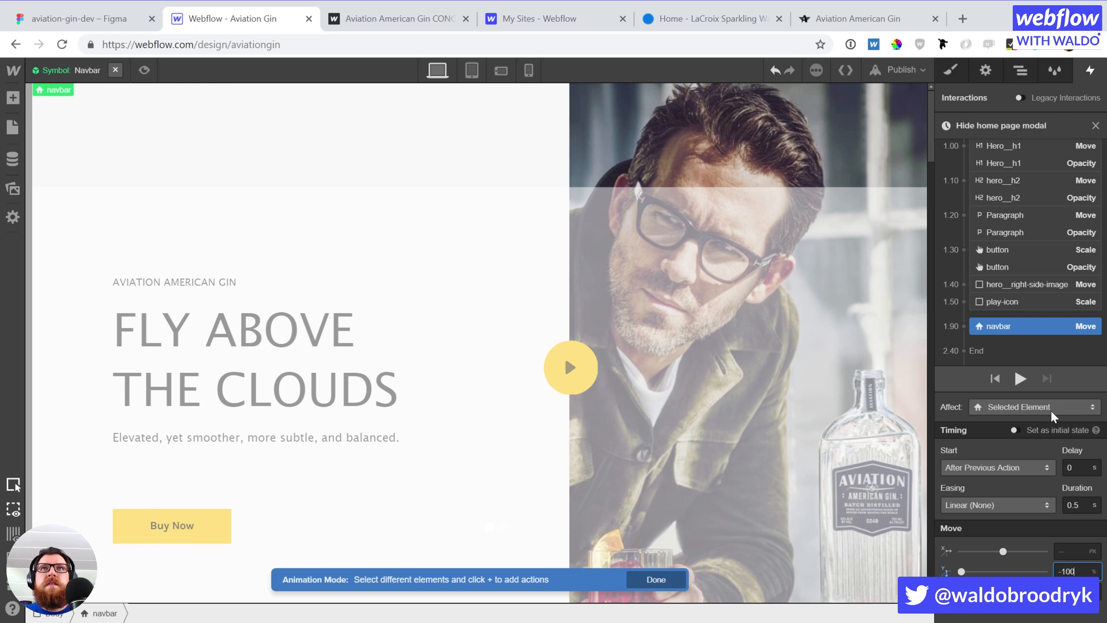
click(1014, 430)
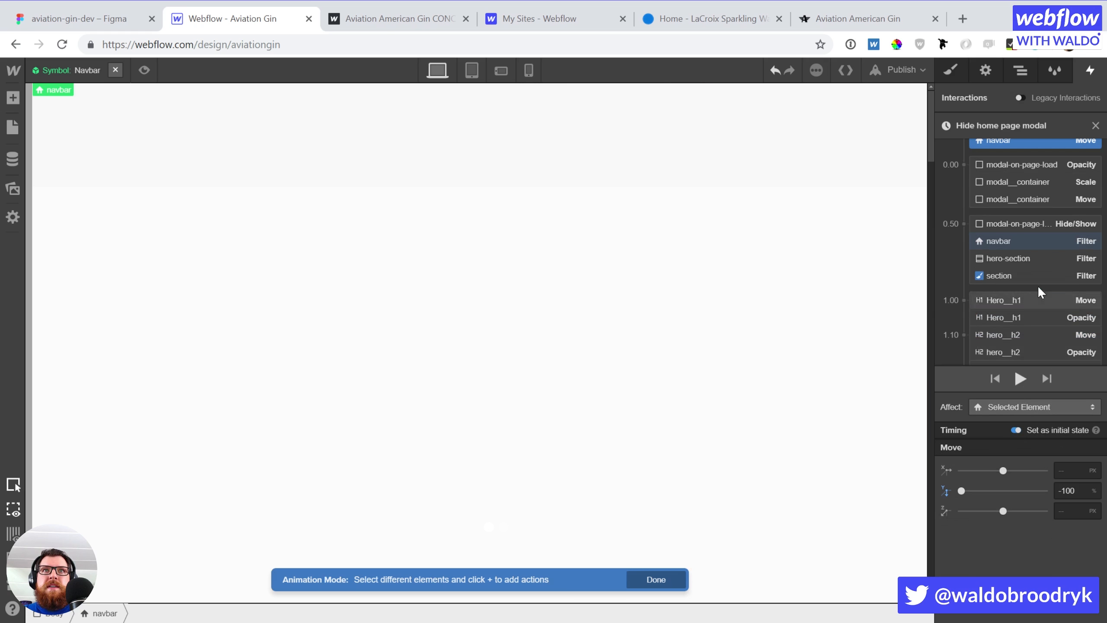
Add a second navbar Move to Y 0% and place it with the 0.50 actions
scroll(1037, 286, down, 2)
click(1013, 336)
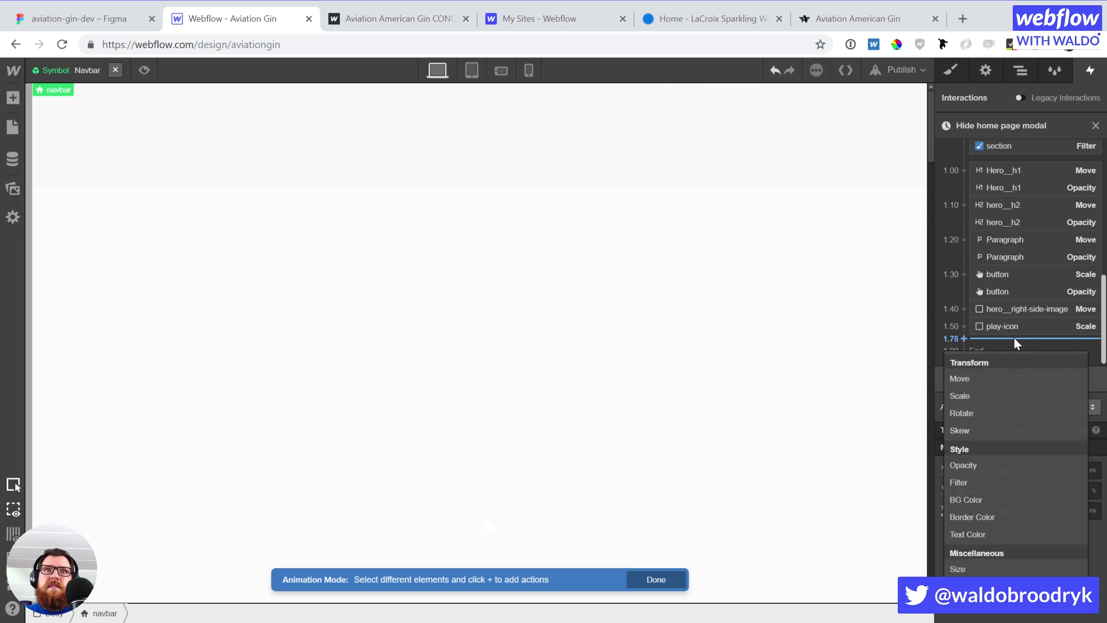
click(982, 378)
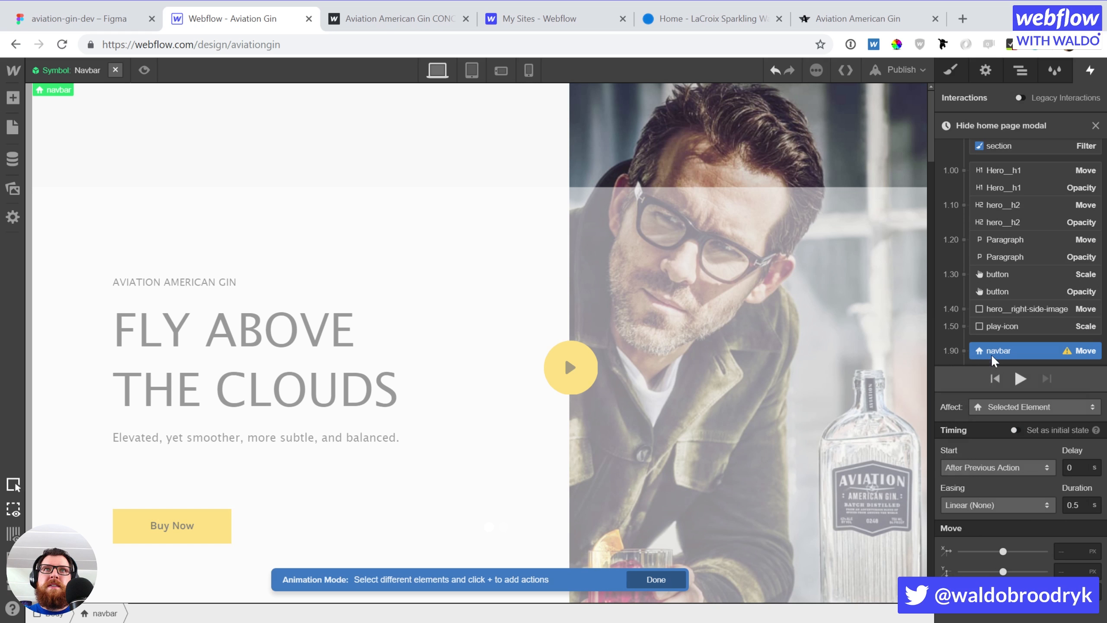
drag(993, 346, 1002, 156)
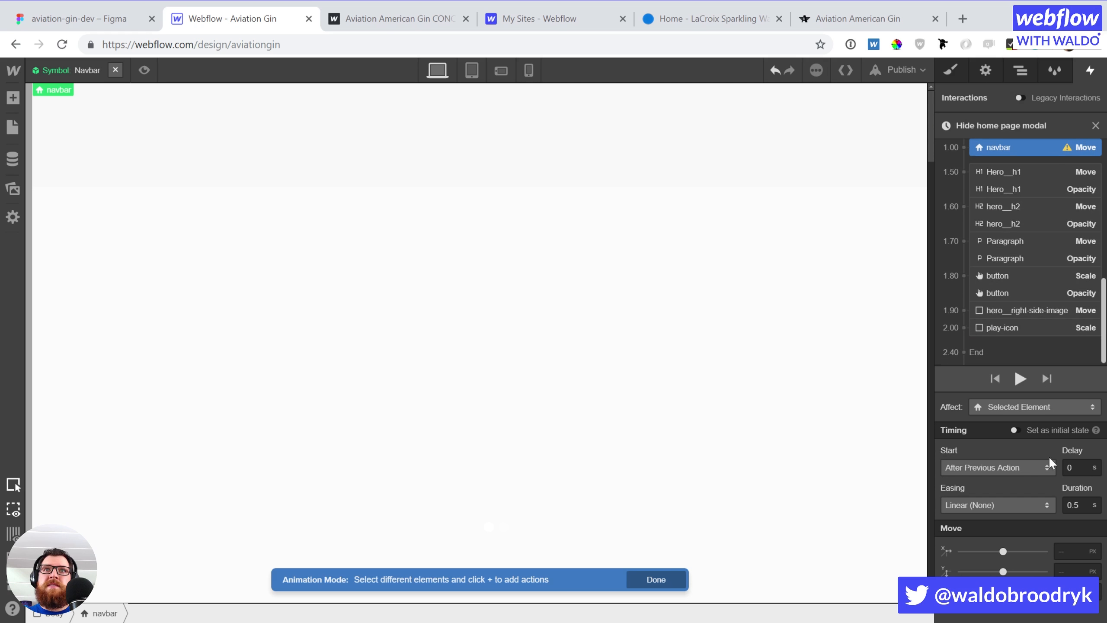
scroll(1037, 178, up, 2)
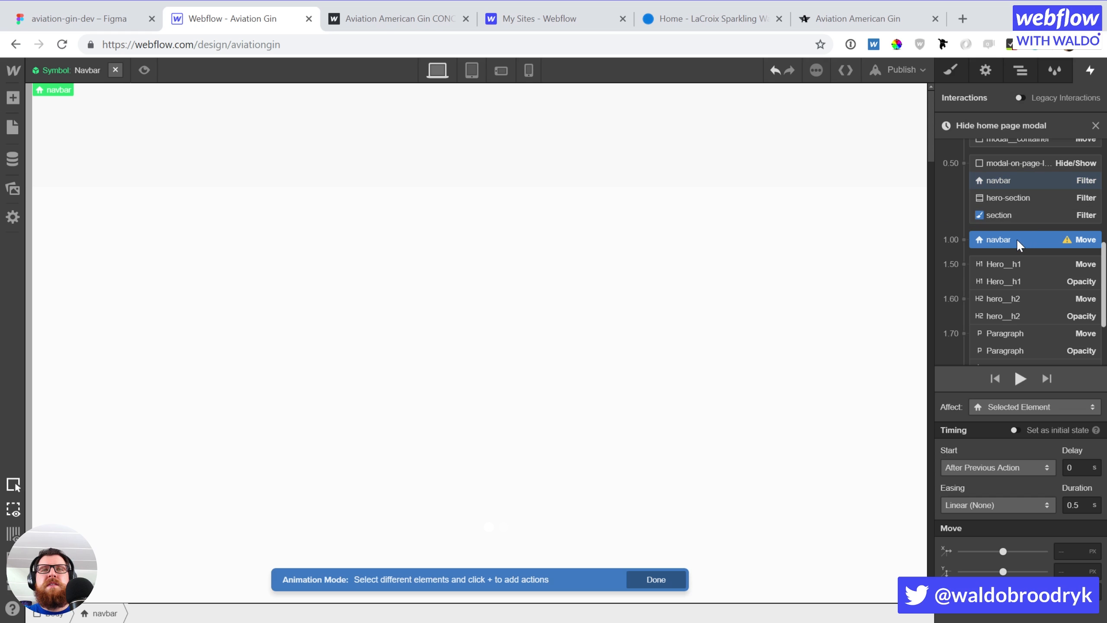
drag(1016, 239, 1018, 217)
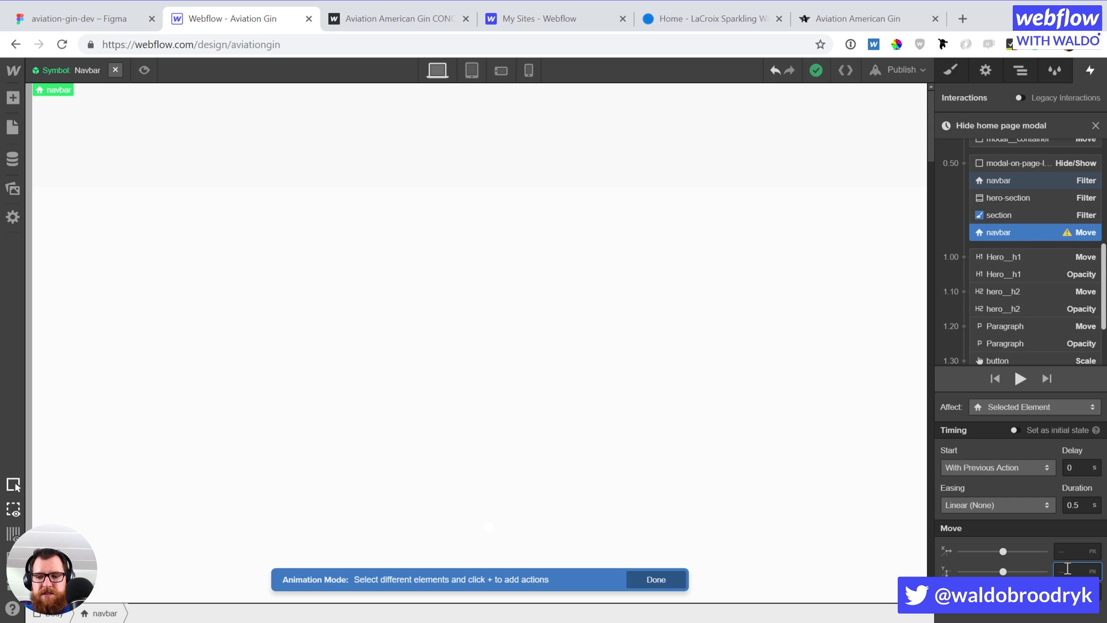
text(0)
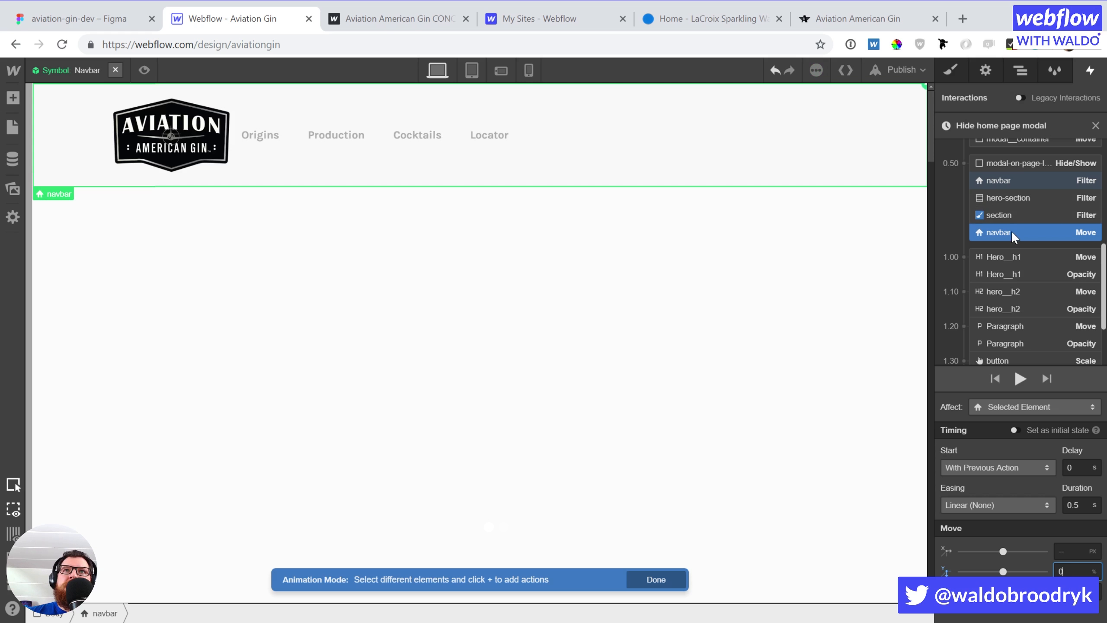
scroll(1011, 230, down, 2)
Give the navbar Move an Ease curve and preview the animation
click(1015, 508)
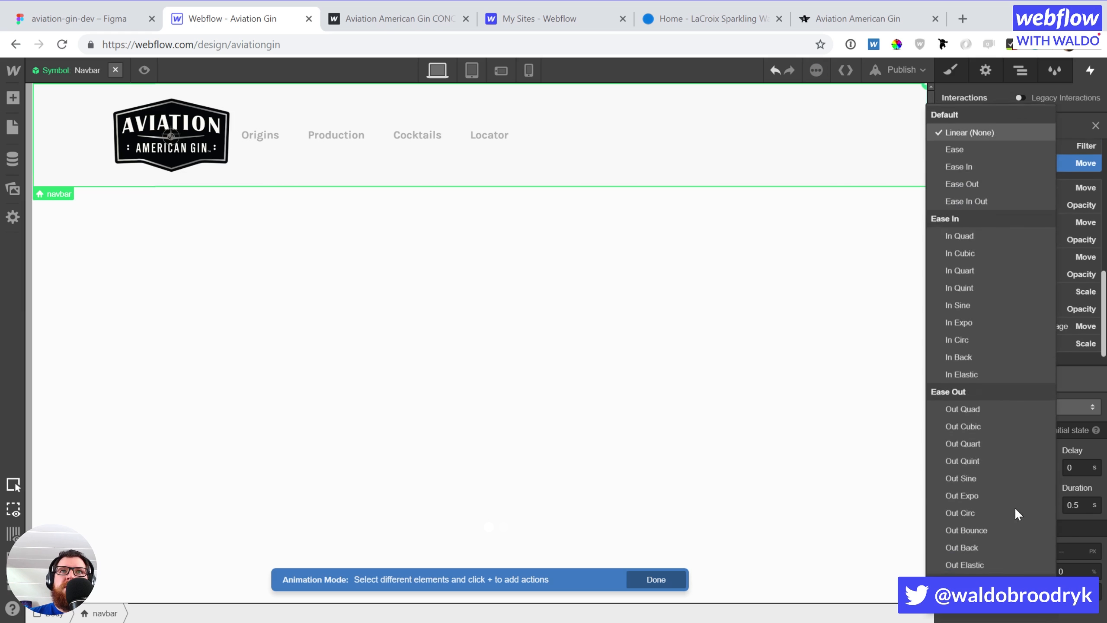
click(961, 104)
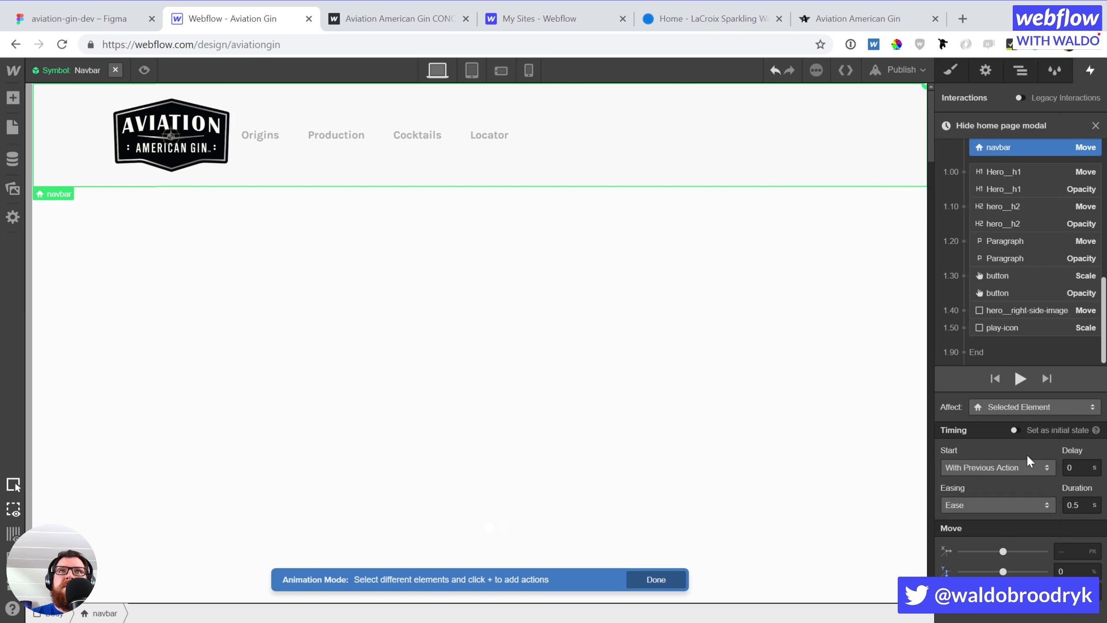
click(1021, 376)
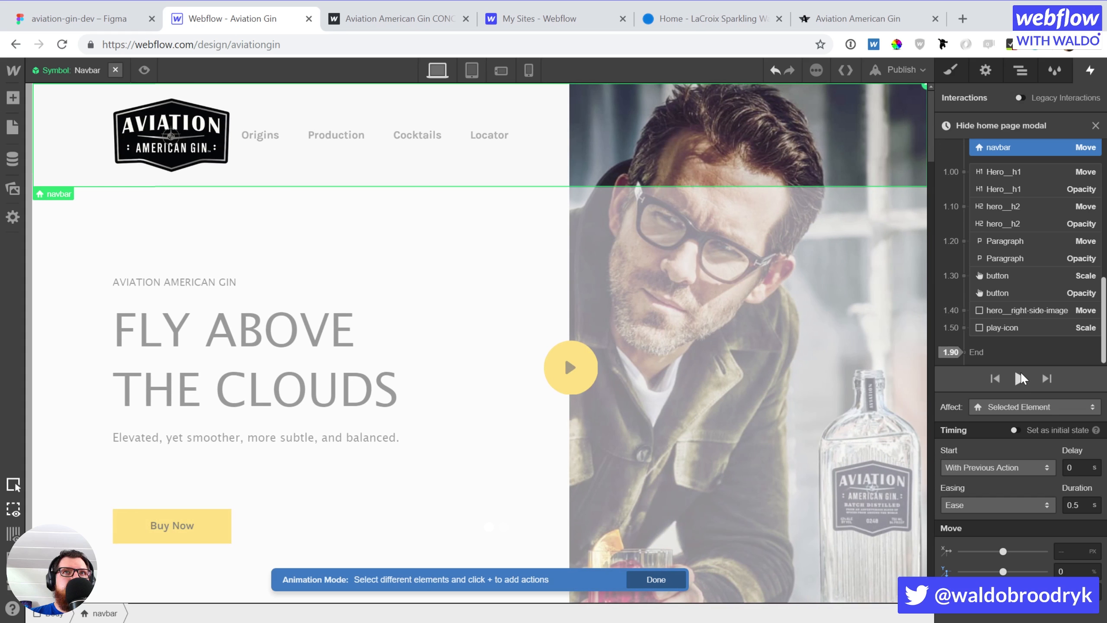
click(1020, 373)
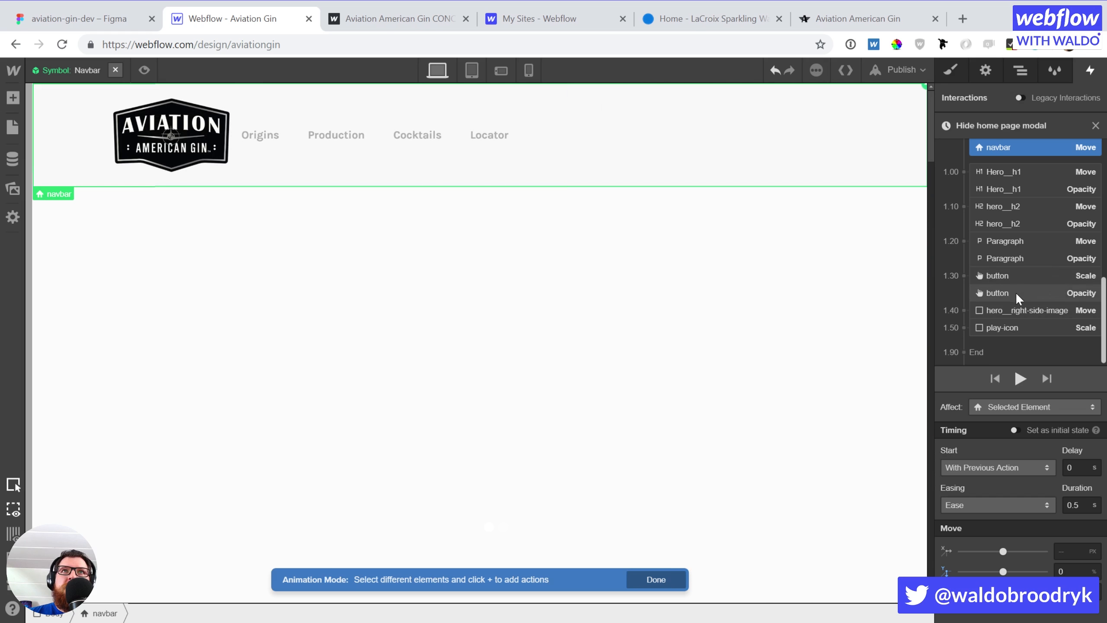
Lengthen the hero image Move duration to 1 second and replay the preview
click(1012, 313)
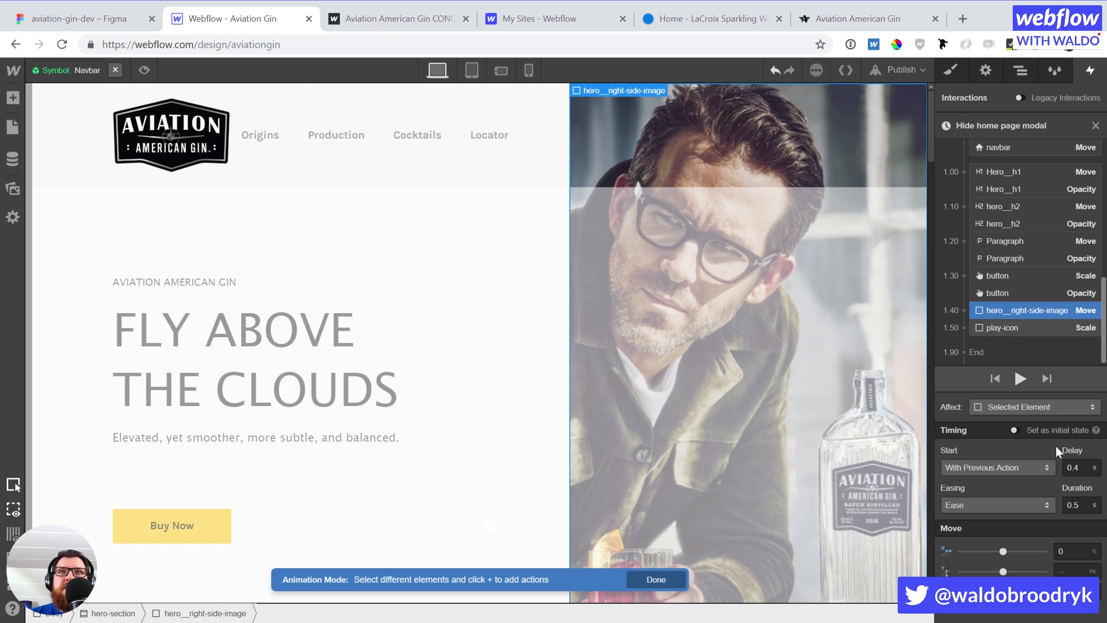
click(1081, 504)
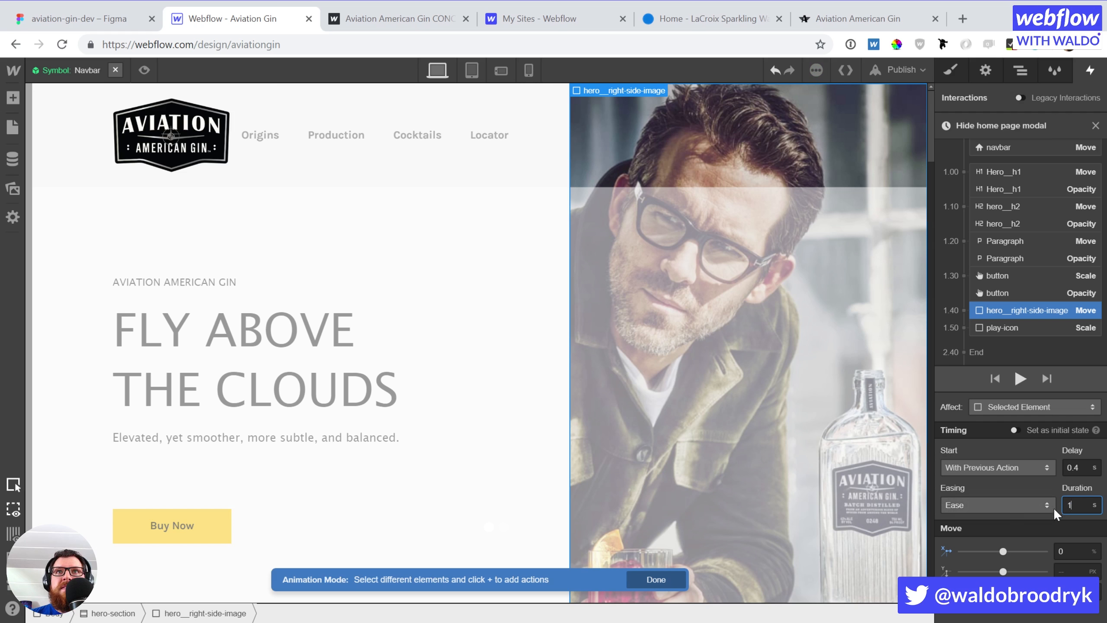
click(1018, 379)
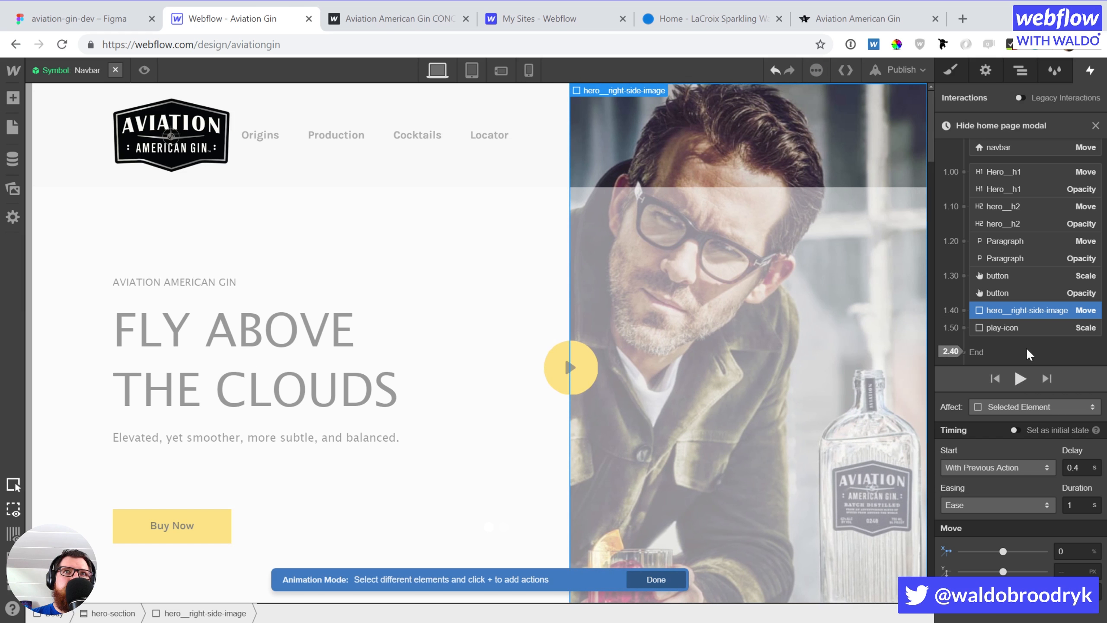
click(1021, 377)
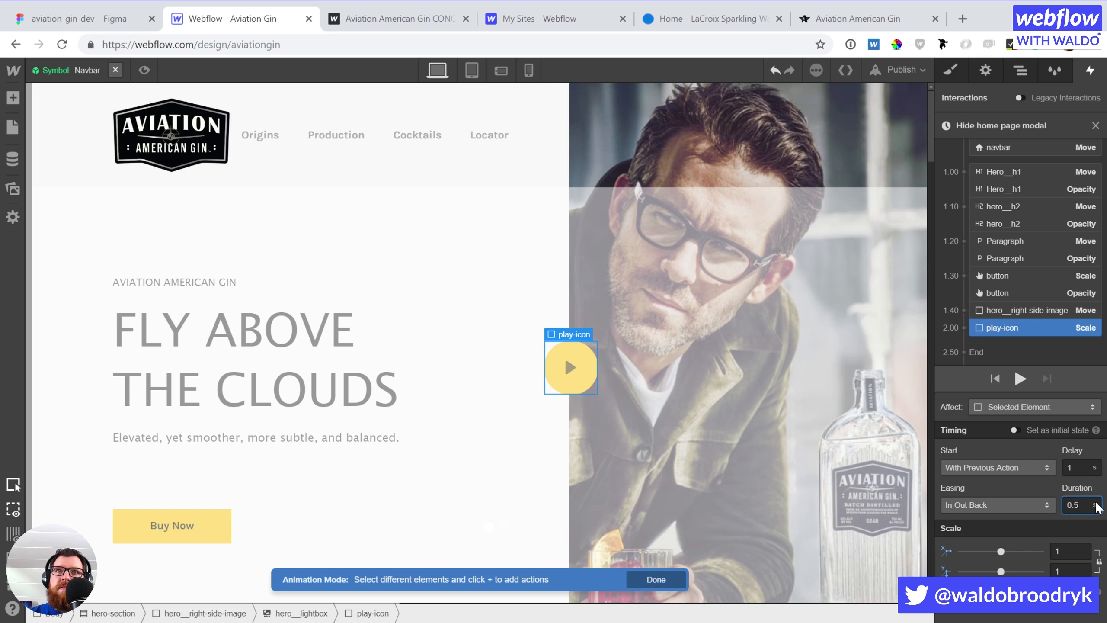
click(1020, 377)
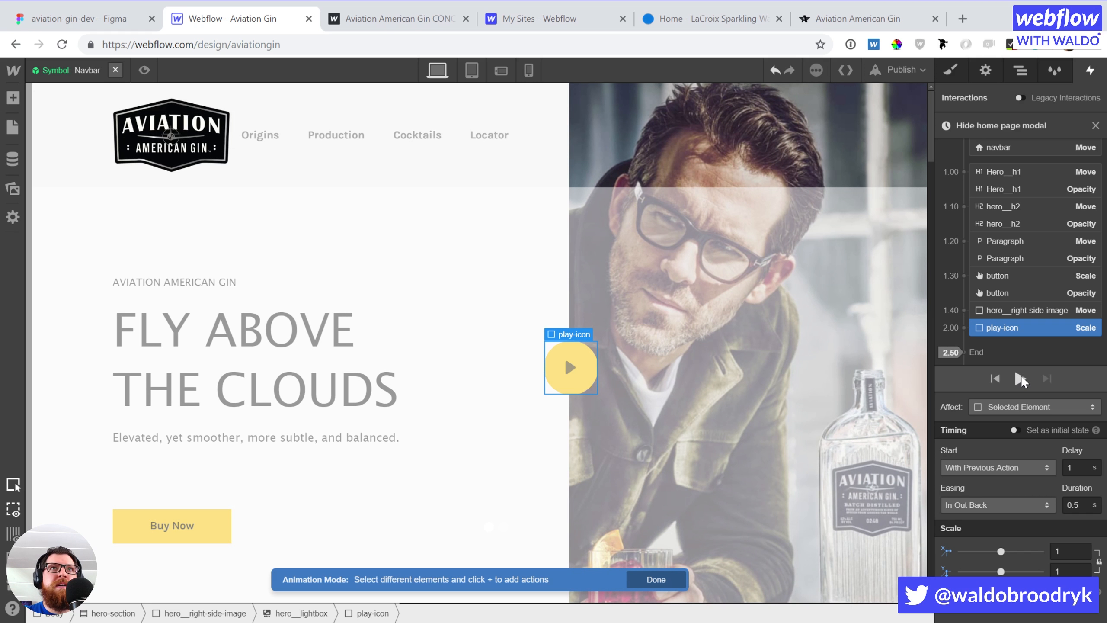
click(1020, 378)
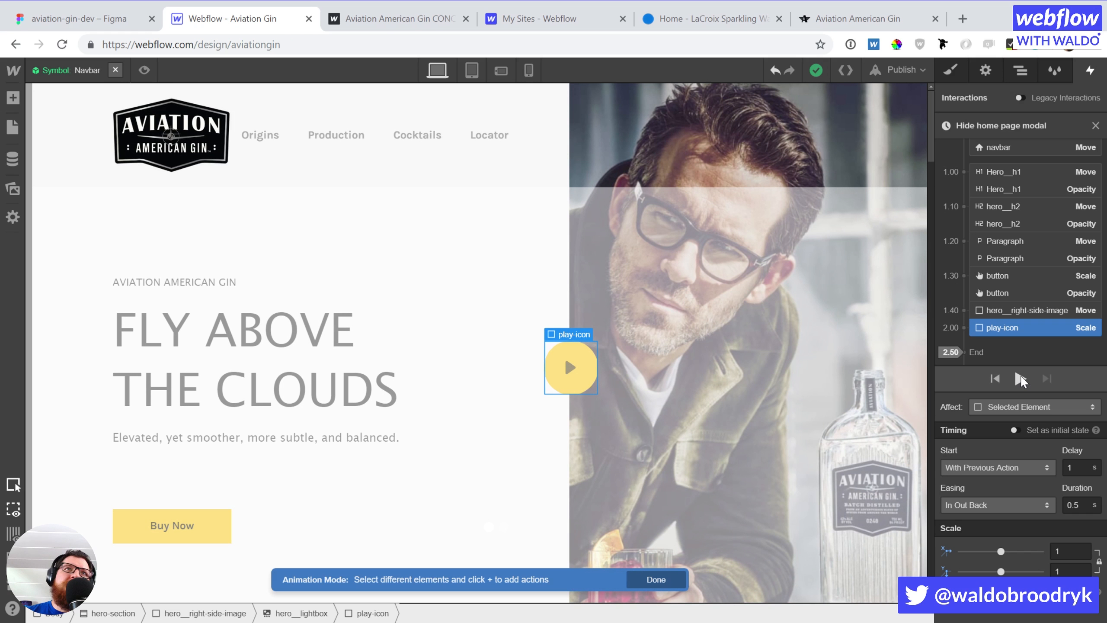
Publish the changes to aviationgin.webflow.io and reload the live site tab
click(918, 71)
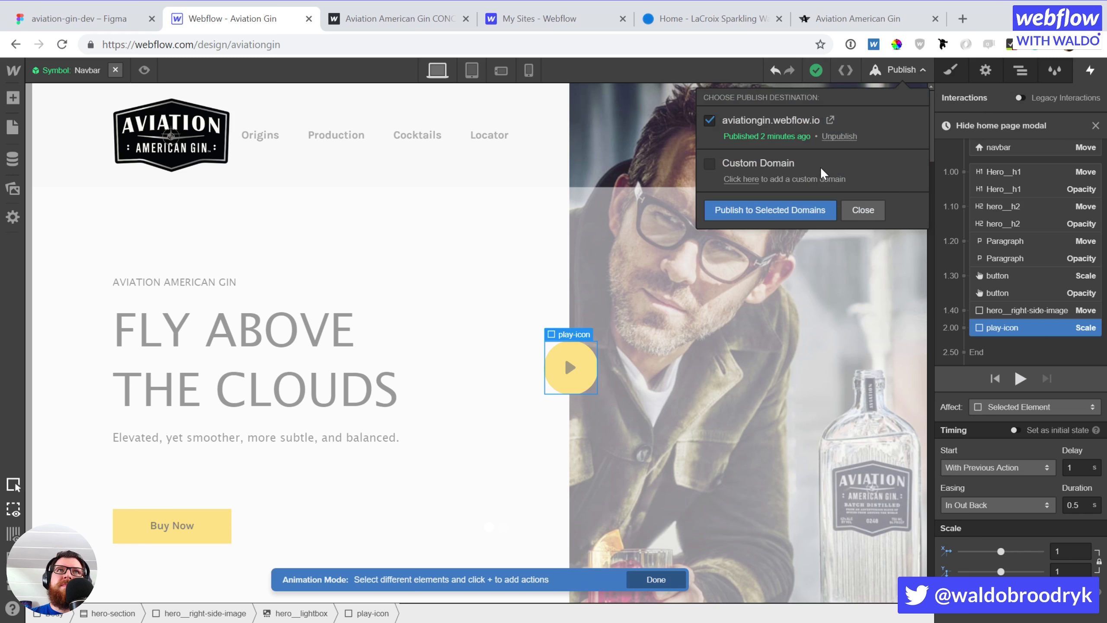
click(798, 204)
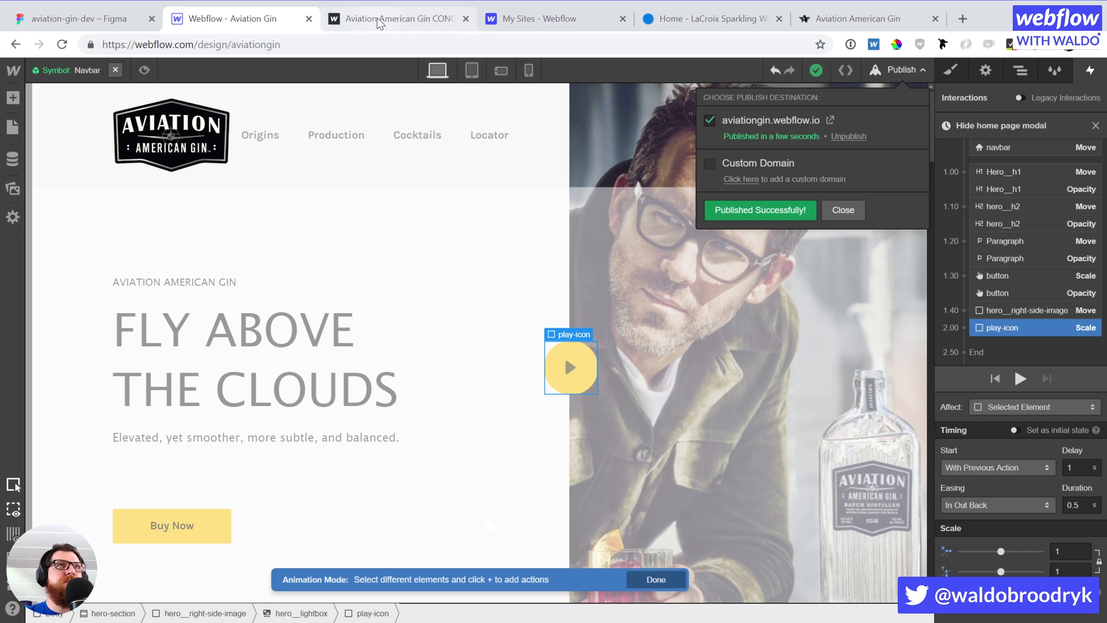
click(394, 19)
click(62, 46)
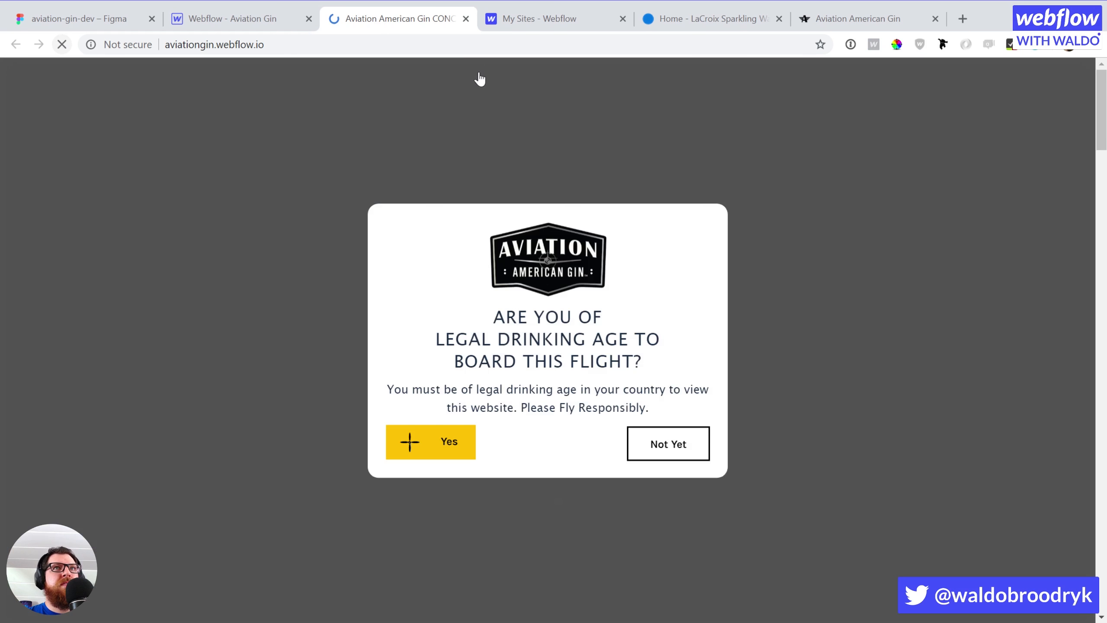
Pass the age gate on the live site and scroll through the Home page
click(426, 453)
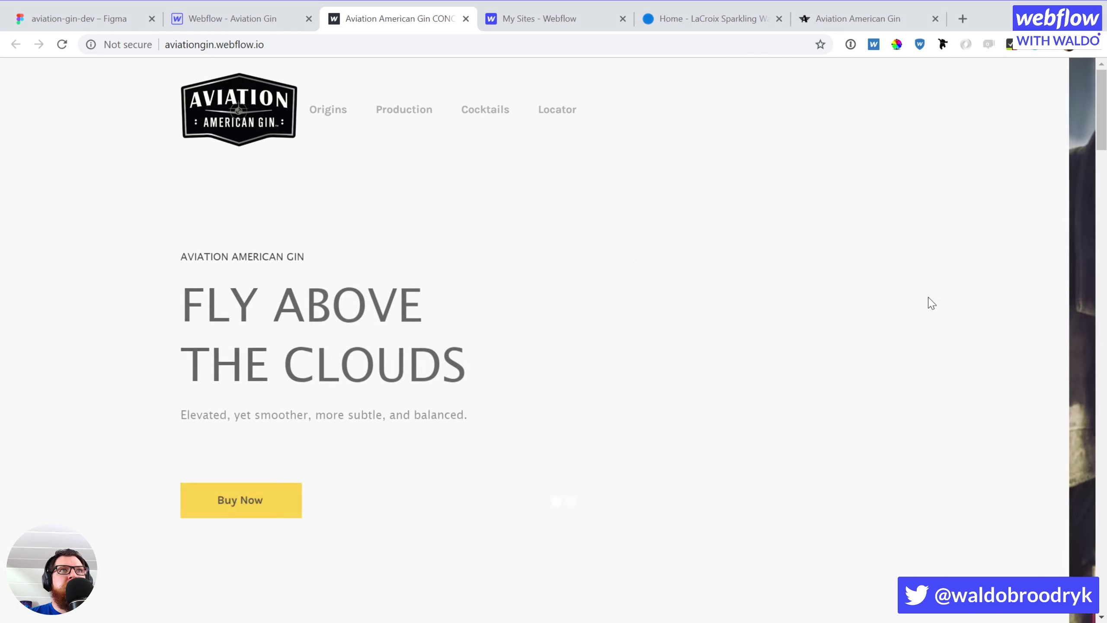
scroll(781, 356, down, 15)
scroll(781, 357, down, 10)
scroll(781, 359, up, 8)
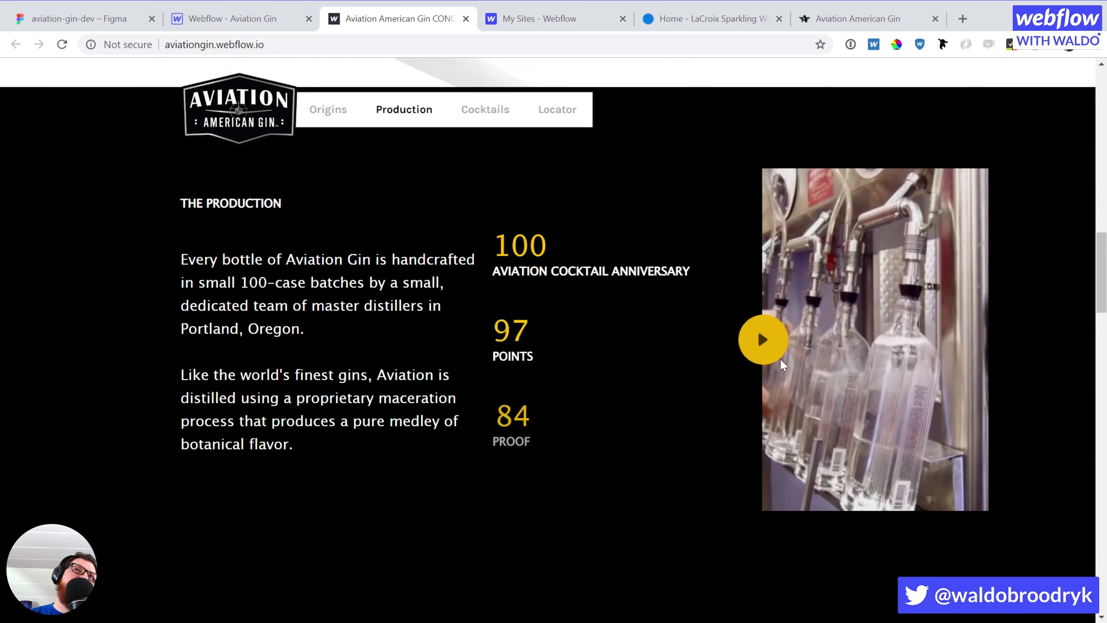
scroll(780, 359, up, 5)
scroll(749, 320, down, 5)
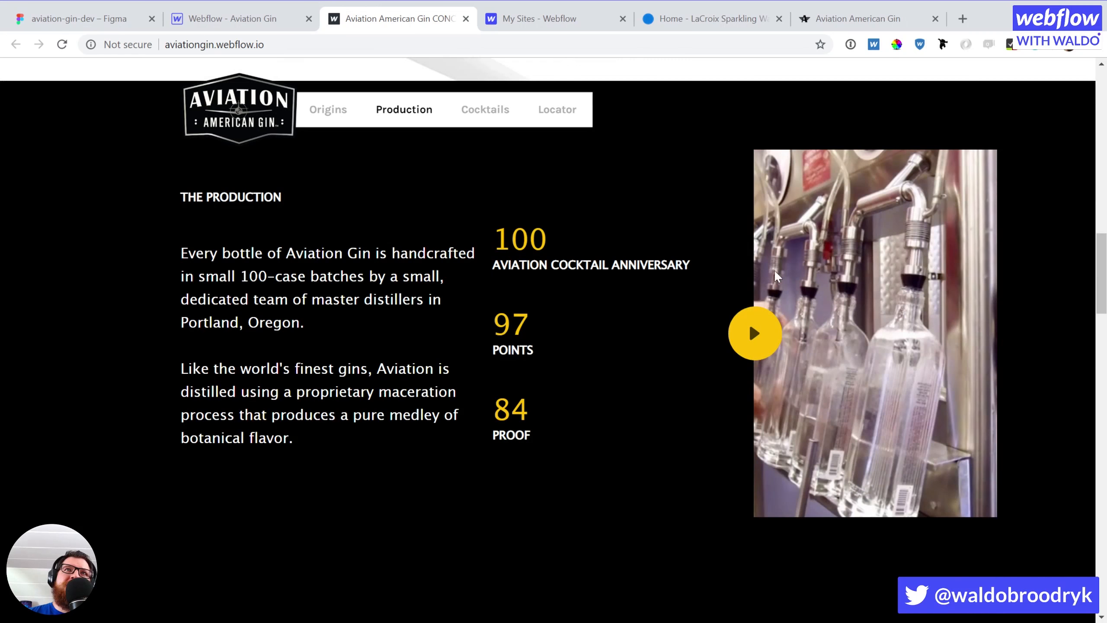
scroll(539, 521, down, 10)
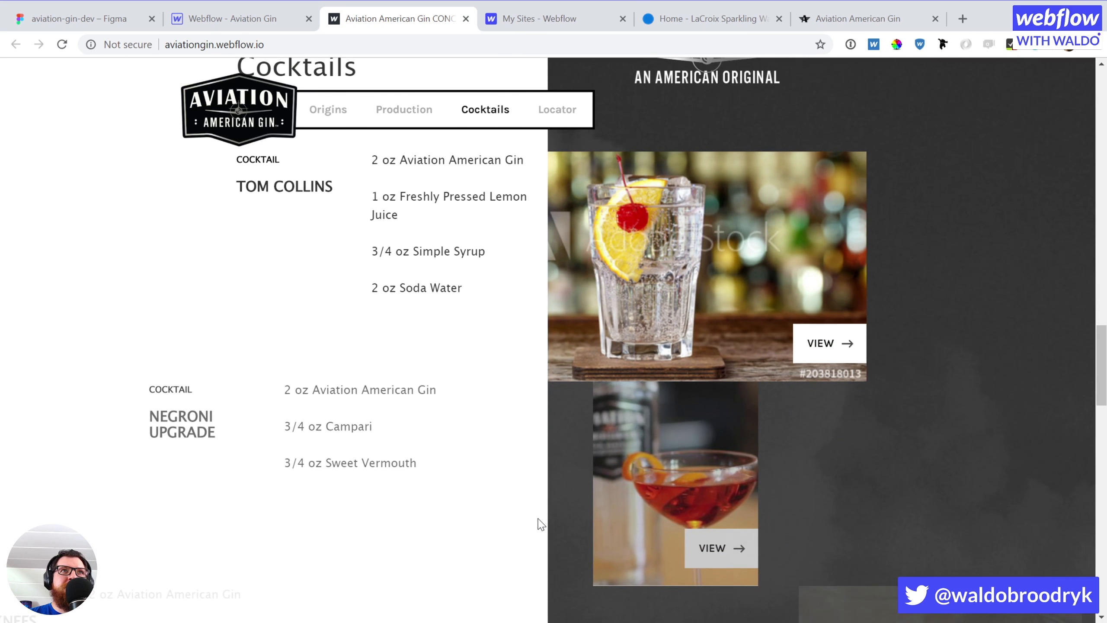
scroll(669, 451, up, 5)
drag(1091, 314, 1093, 74)
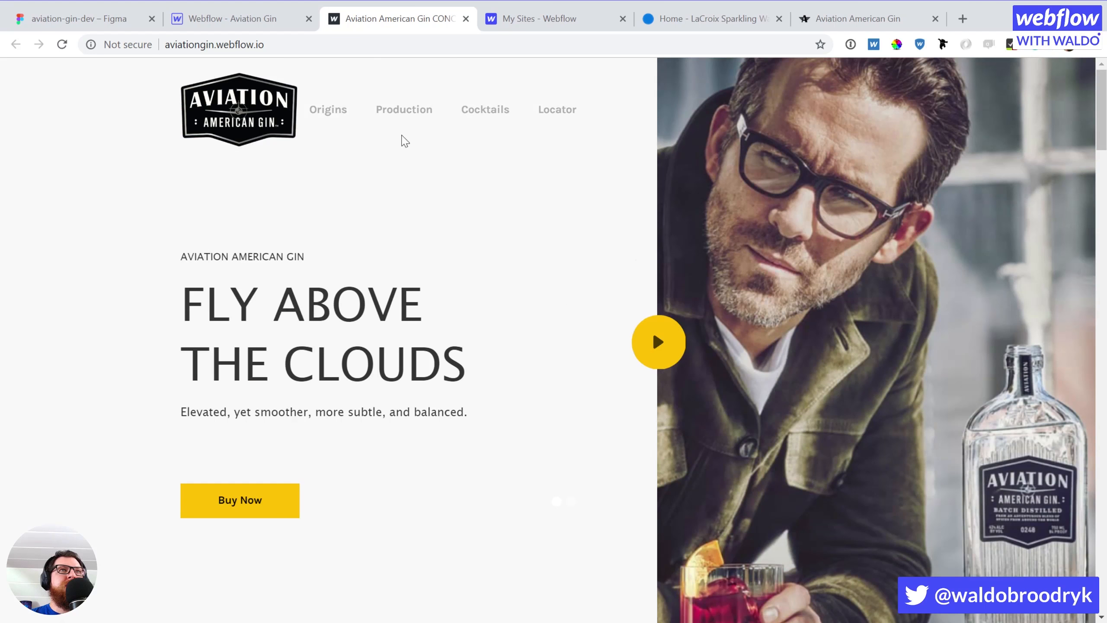
Jump to the Origins and Cocktails sections down to the footer, then return to the Designer
click(342, 111)
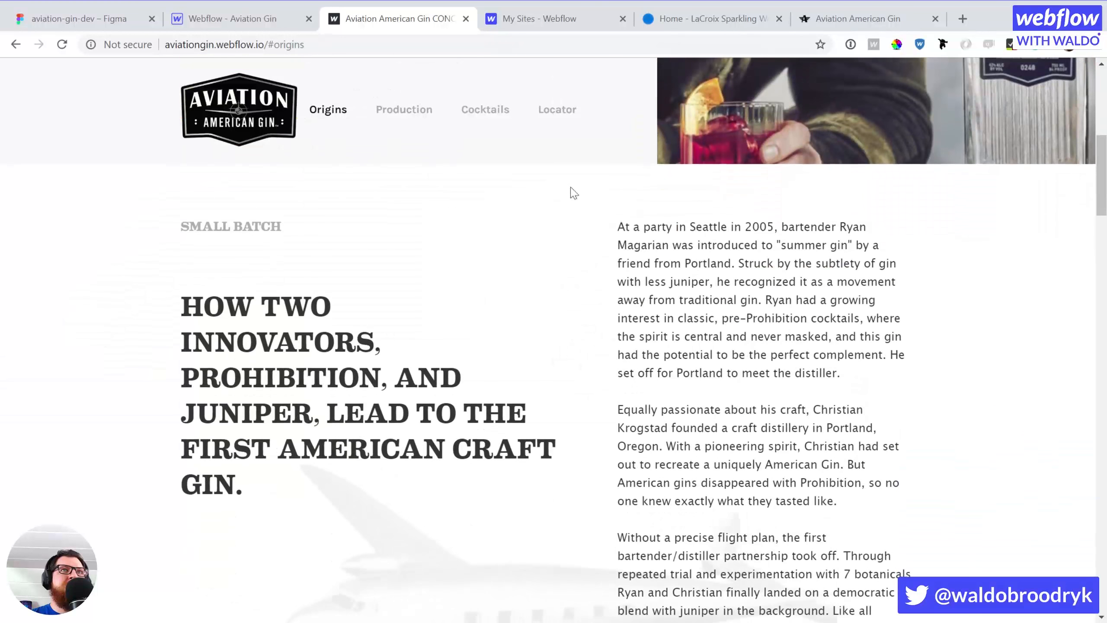
scroll(562, 249, down, 5)
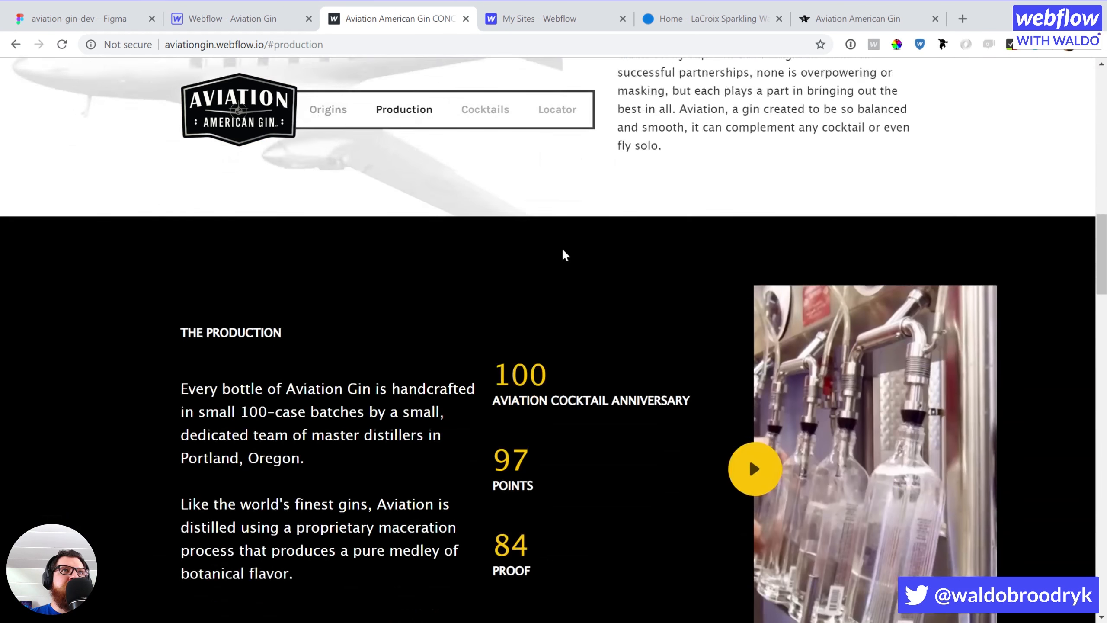
click(469, 114)
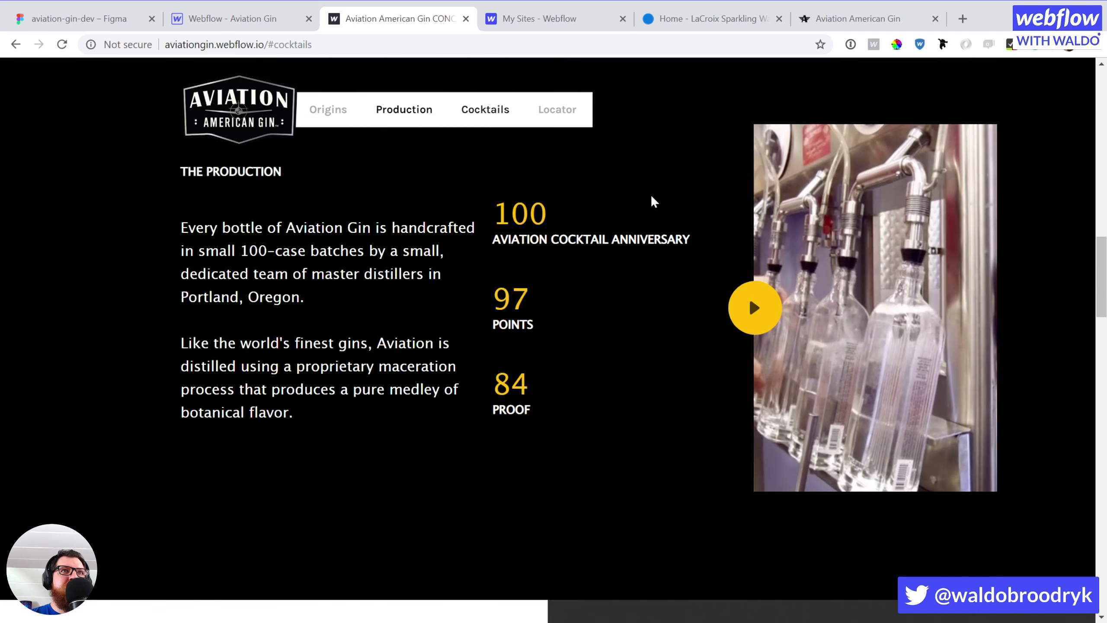
drag(1101, 326, 1046, 580)
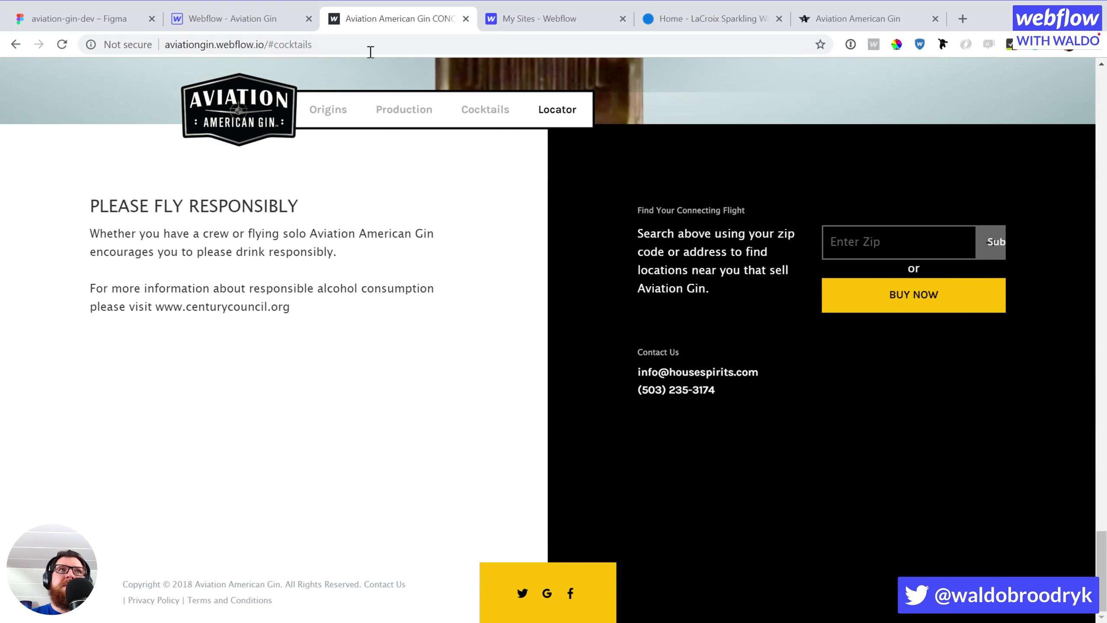
click(230, 19)
scroll(525, 383, down, 10)
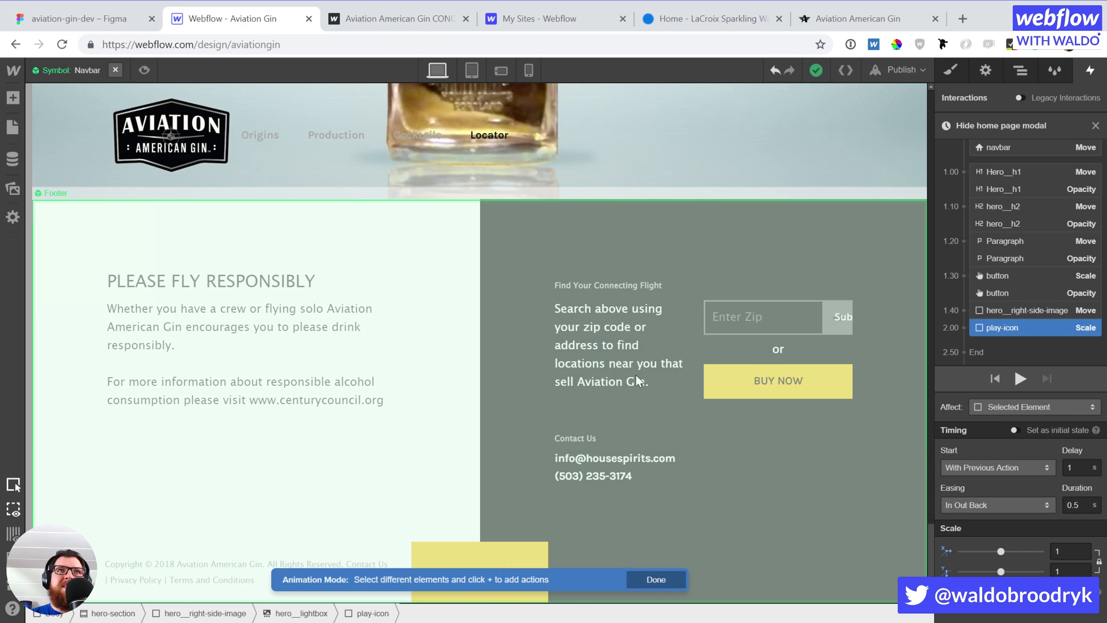
Open the Footer symbol and set the zip Search Button's text to an arrow
double_click(859, 306)
double_click(831, 320)
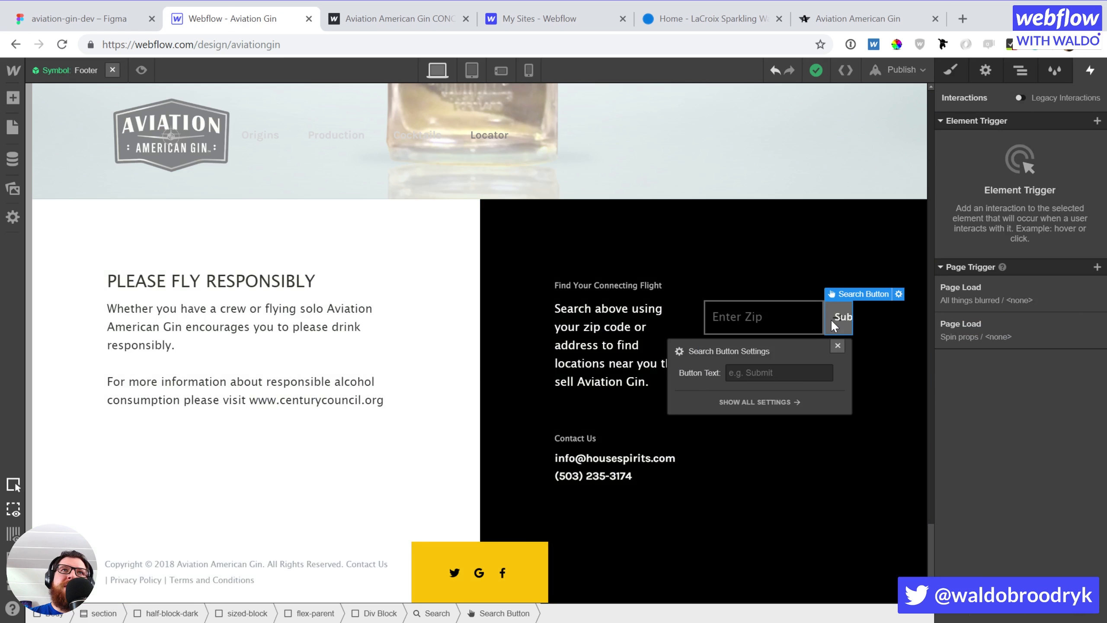
click(763, 372)
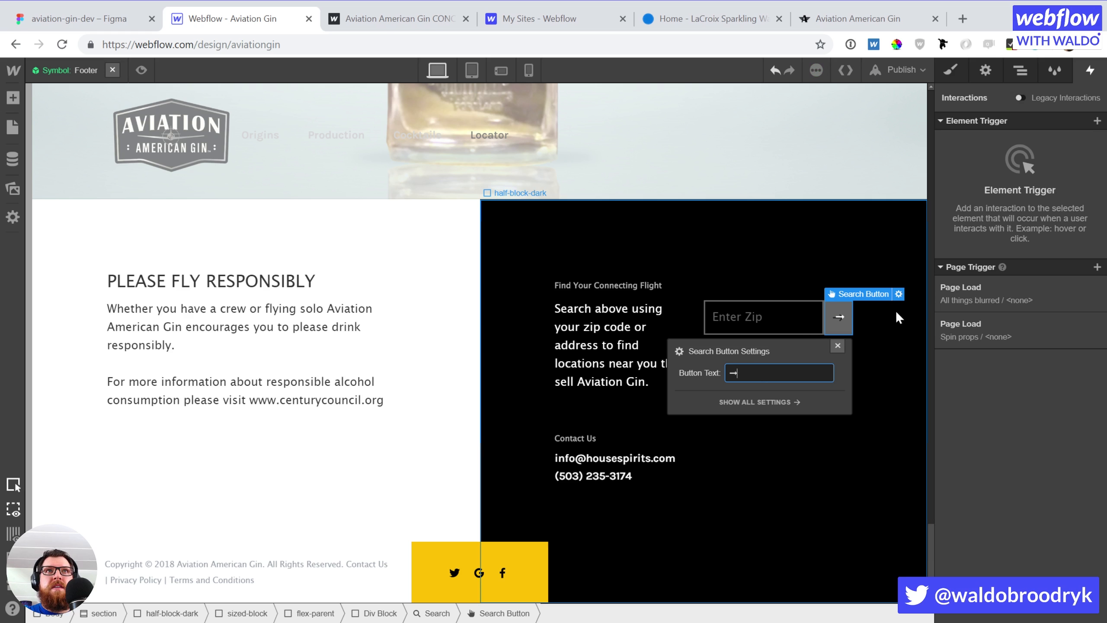
click(875, 324)
Remove the button's arrow background image and make its text black at 23 px
click(833, 323)
scroll(1036, 429, down, 10)
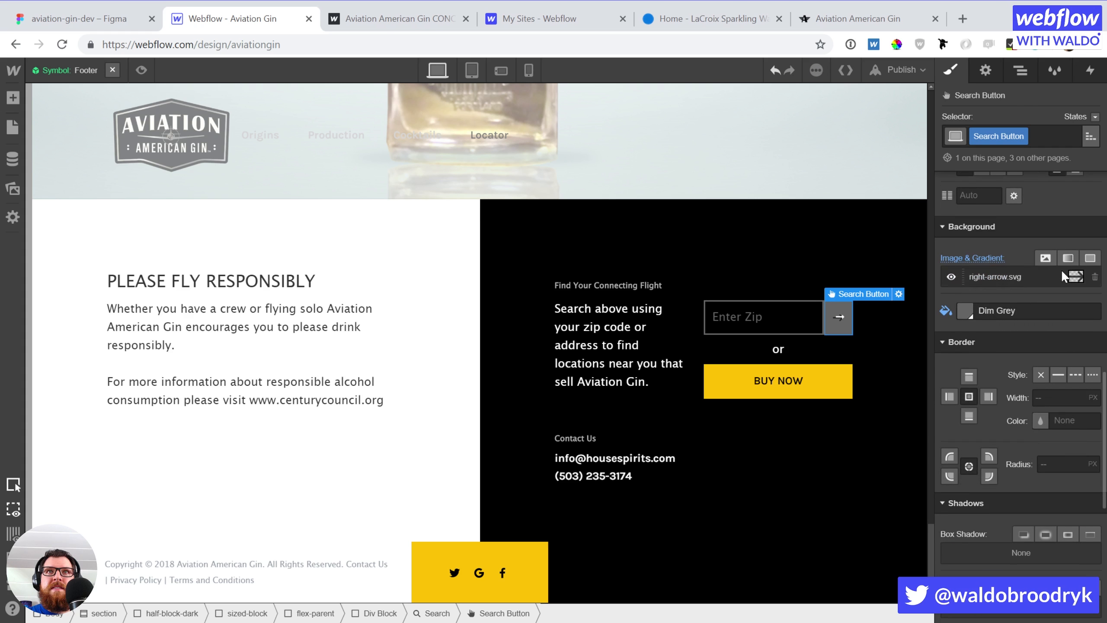
click(1095, 277)
scroll(1027, 272, up, 3)
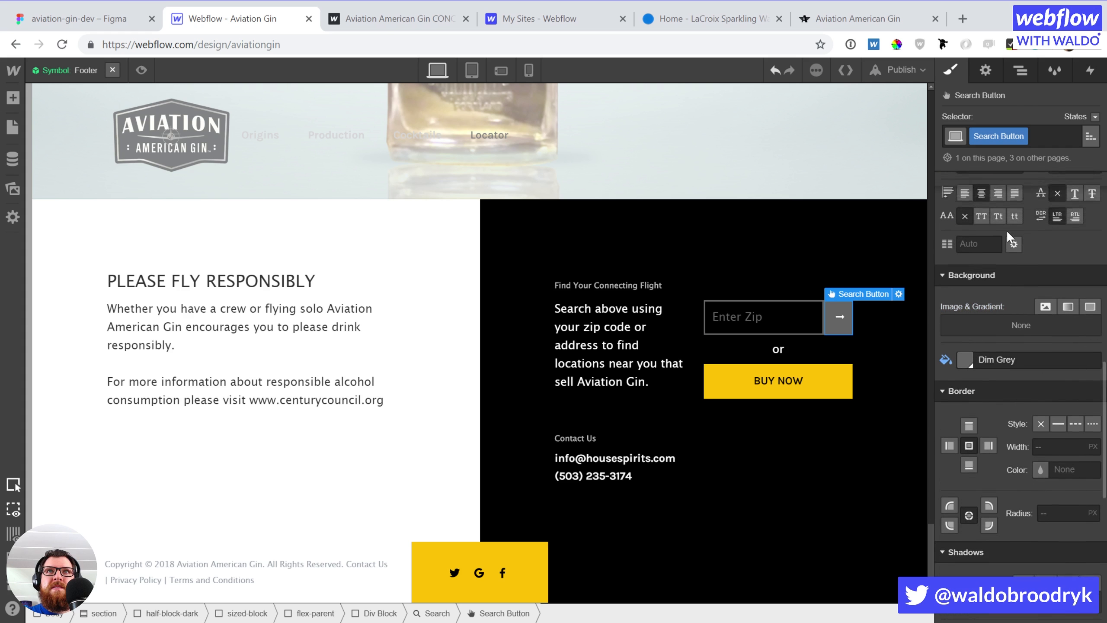
click(964, 214)
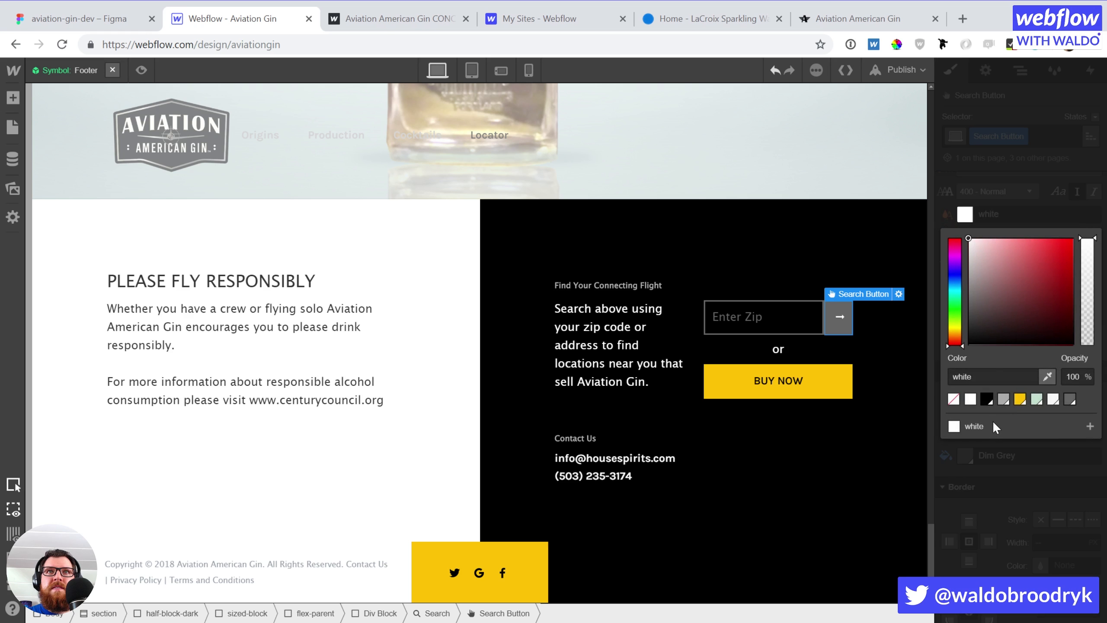
click(986, 399)
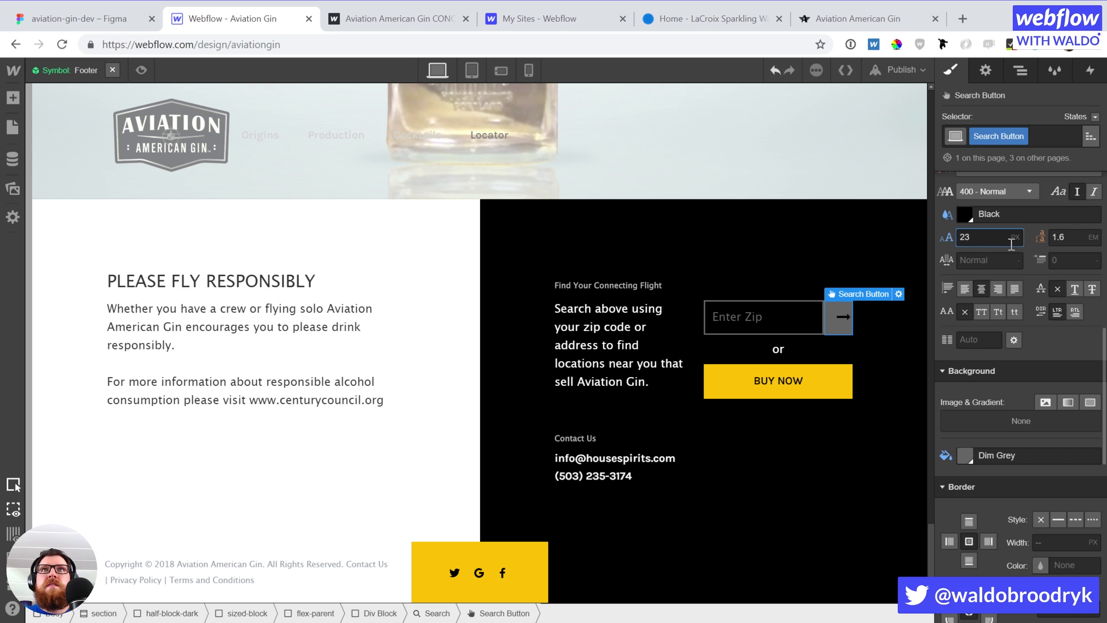
click(1064, 237)
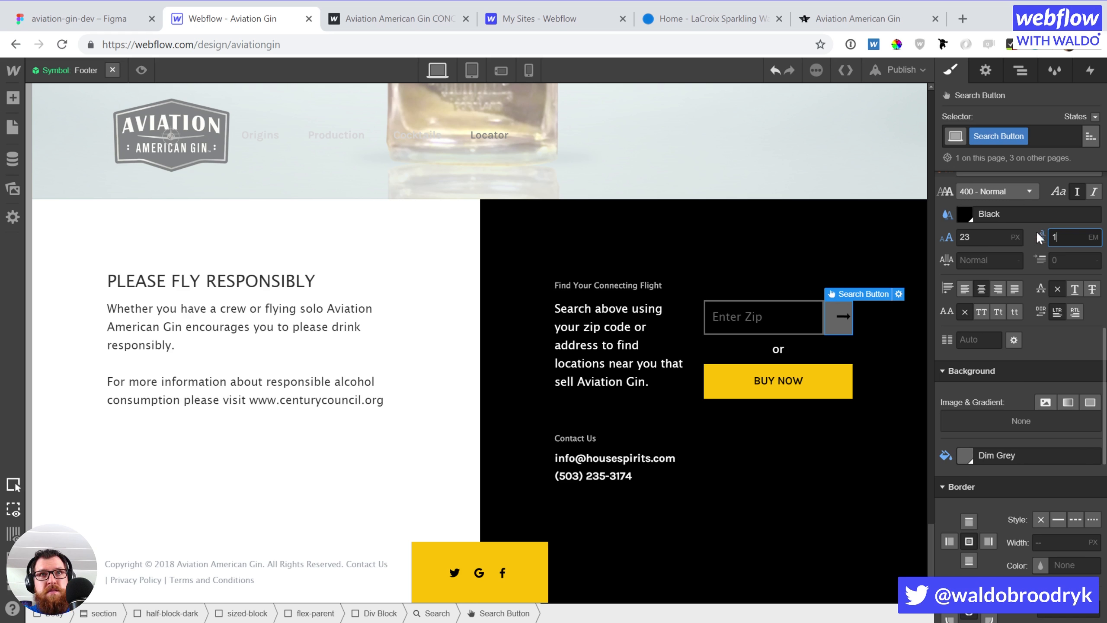
scroll(1001, 403, up, 10)
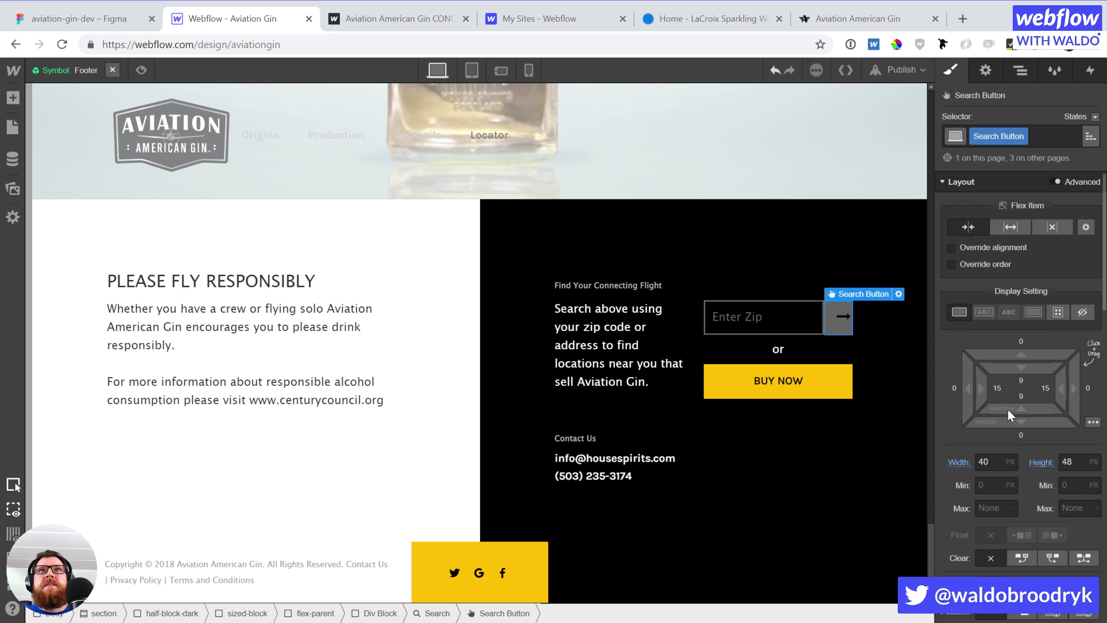
Set the Search Button's line height to 1 and drag its left padding down to about 7
scroll(1006, 410, down, 5)
text(1)
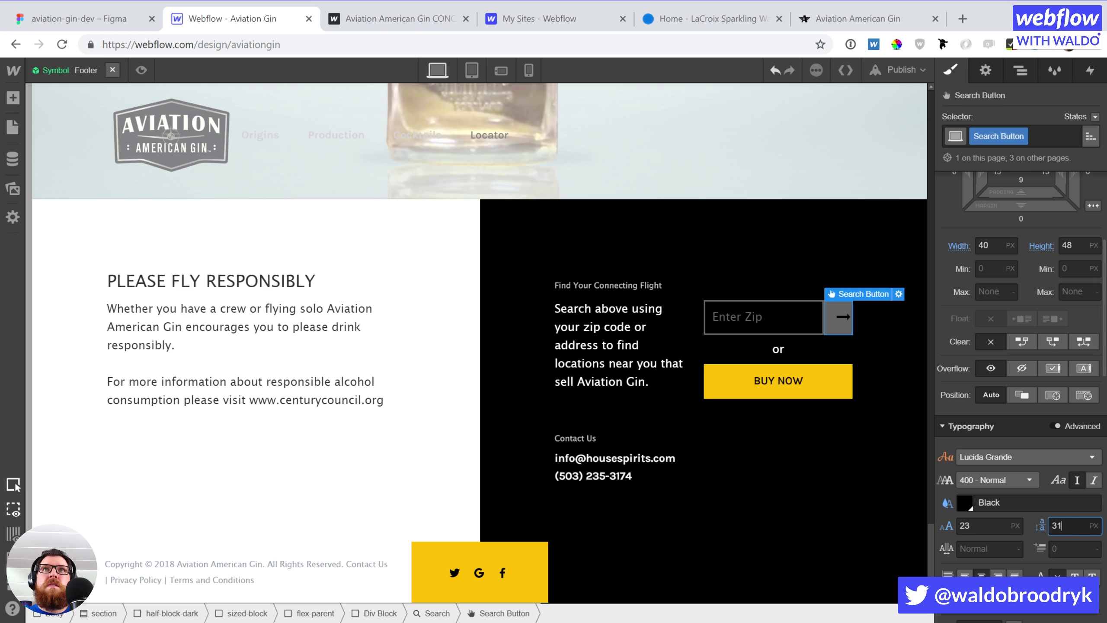
scroll(993, 393, up, 5)
mouse_move(988, 390)
mouse_down()
mouse_move(956, 390)
mouse_move(968, 391)
mouse_up()
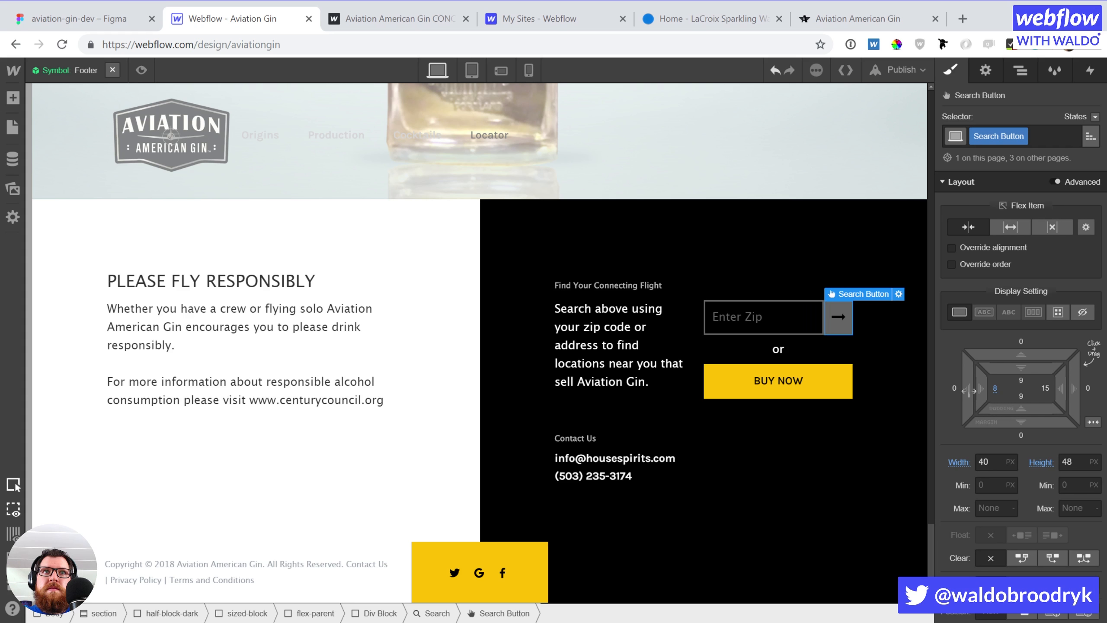
click(870, 369)
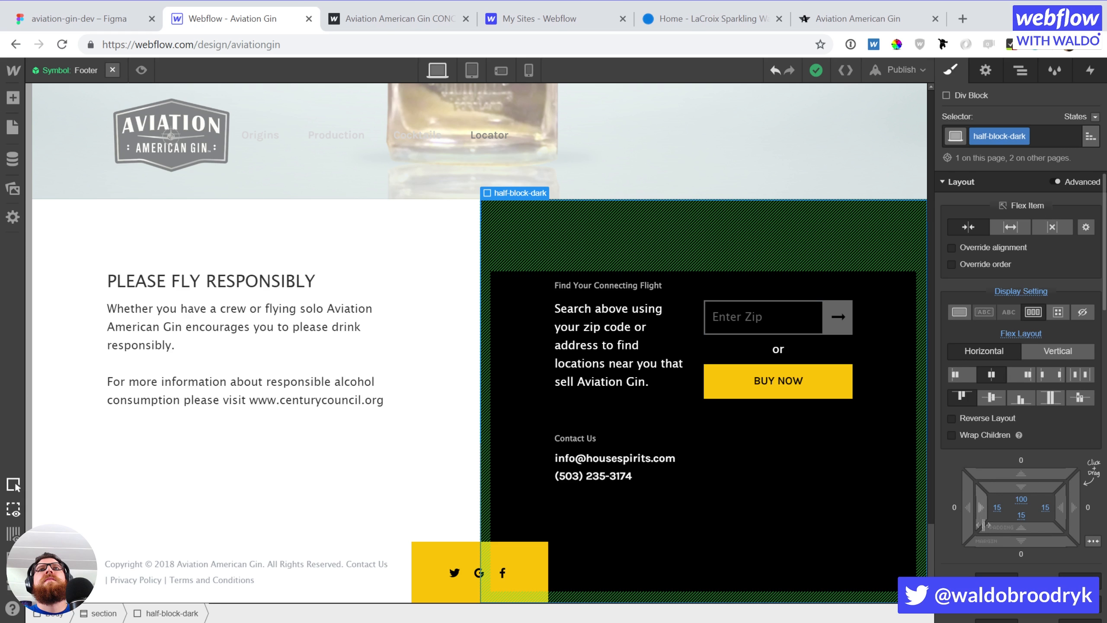
click(837, 321)
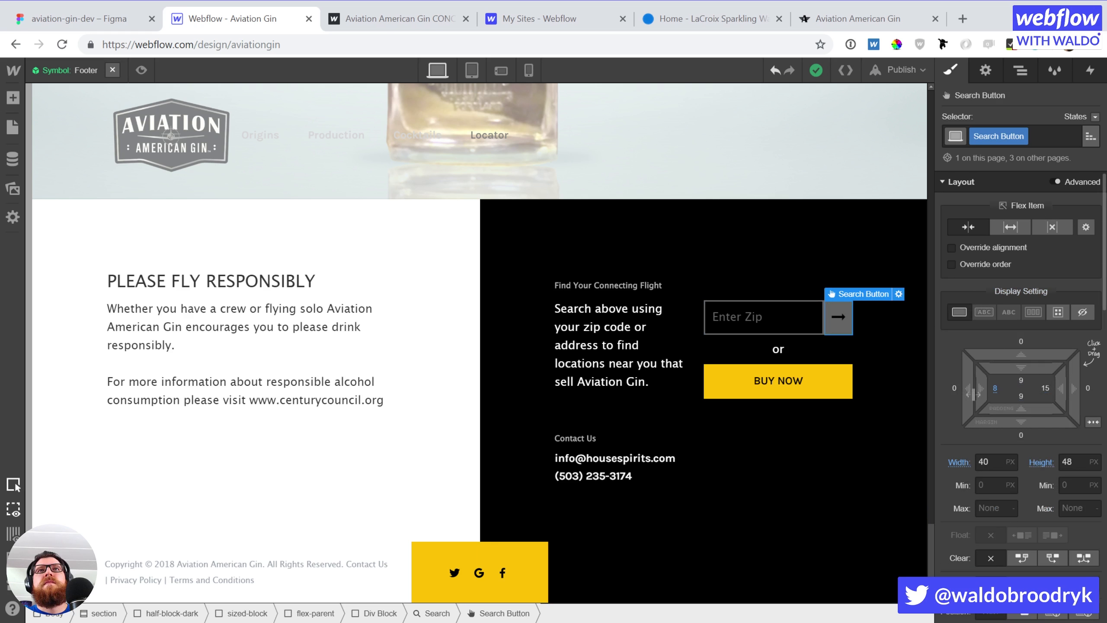
drag(976, 391, 926, 370)
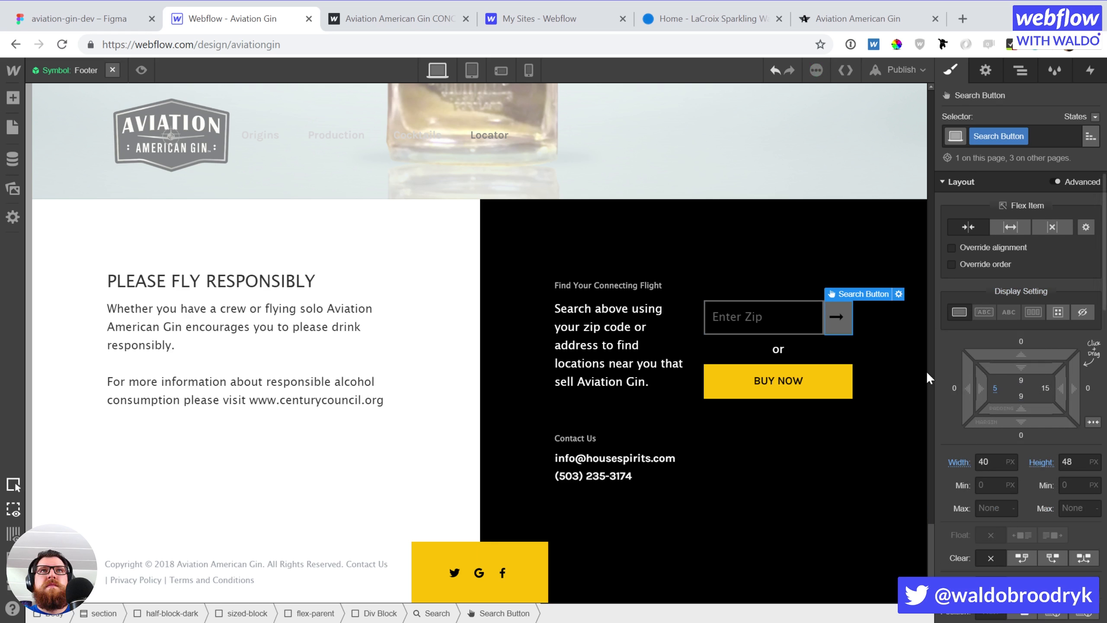
Raise the Search Button's top padding to about 10 so the arrow sits centred beside Enter Zip
click(894, 356)
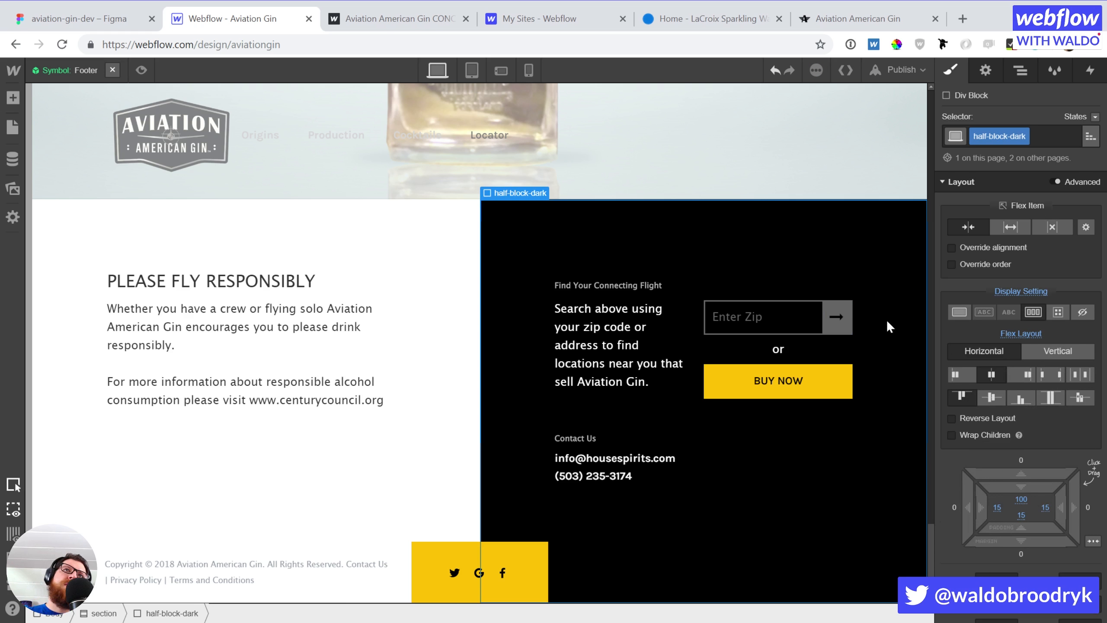
click(835, 322)
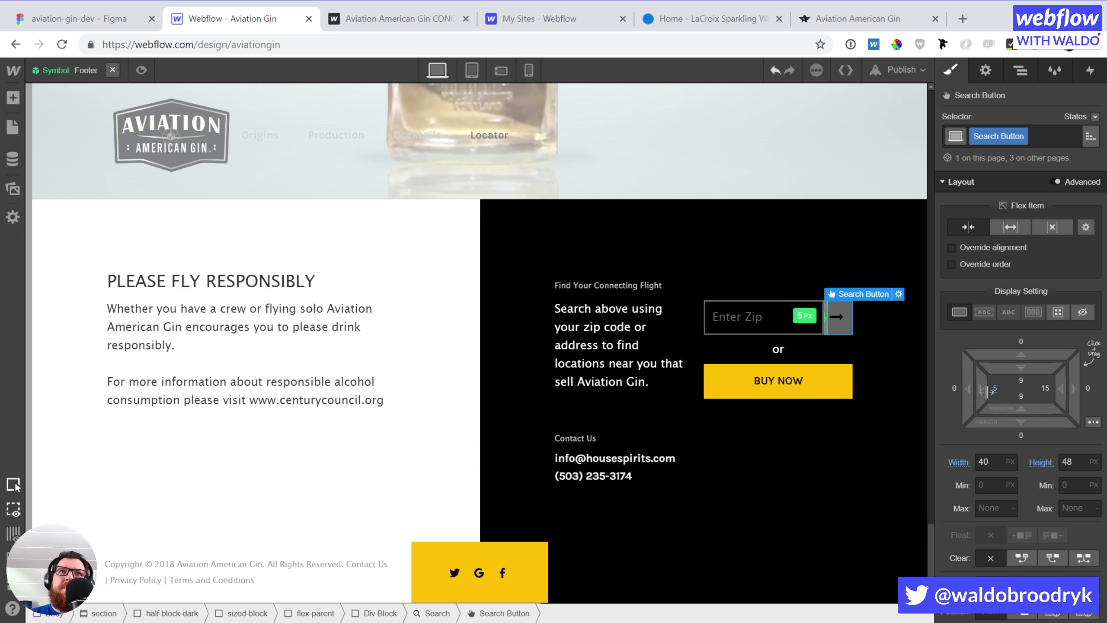
click(870, 367)
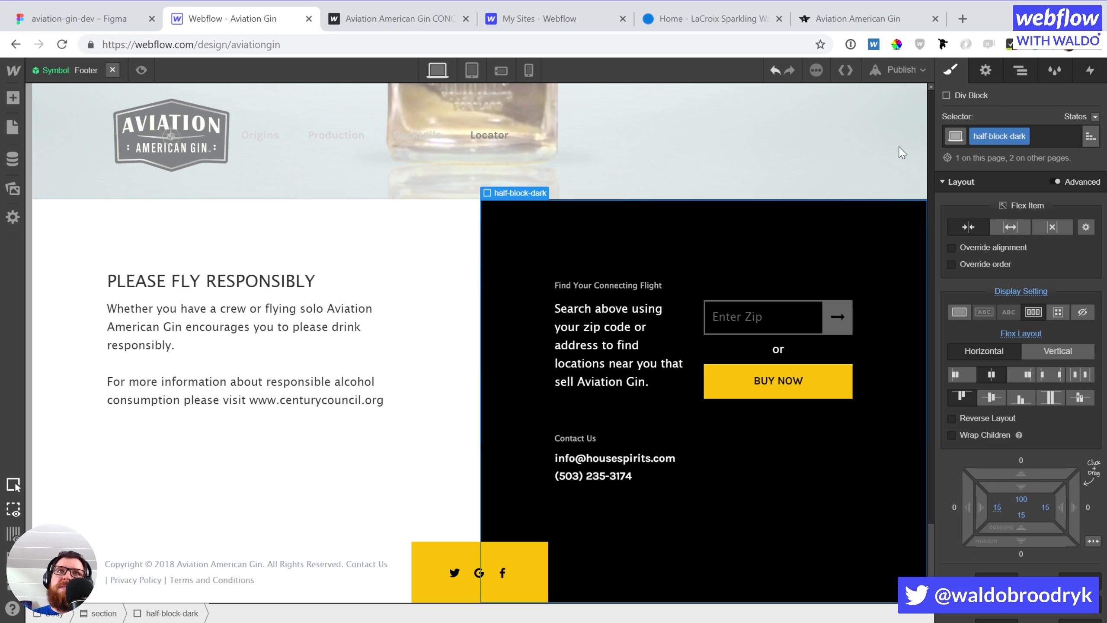
click(843, 320)
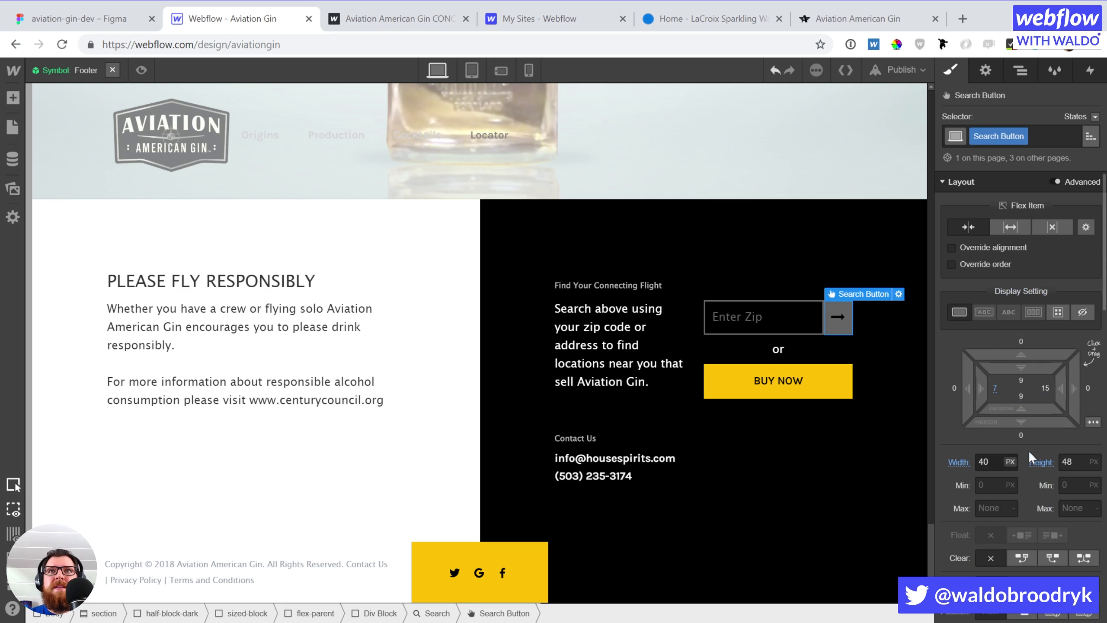
drag(1020, 367, 1023, 371)
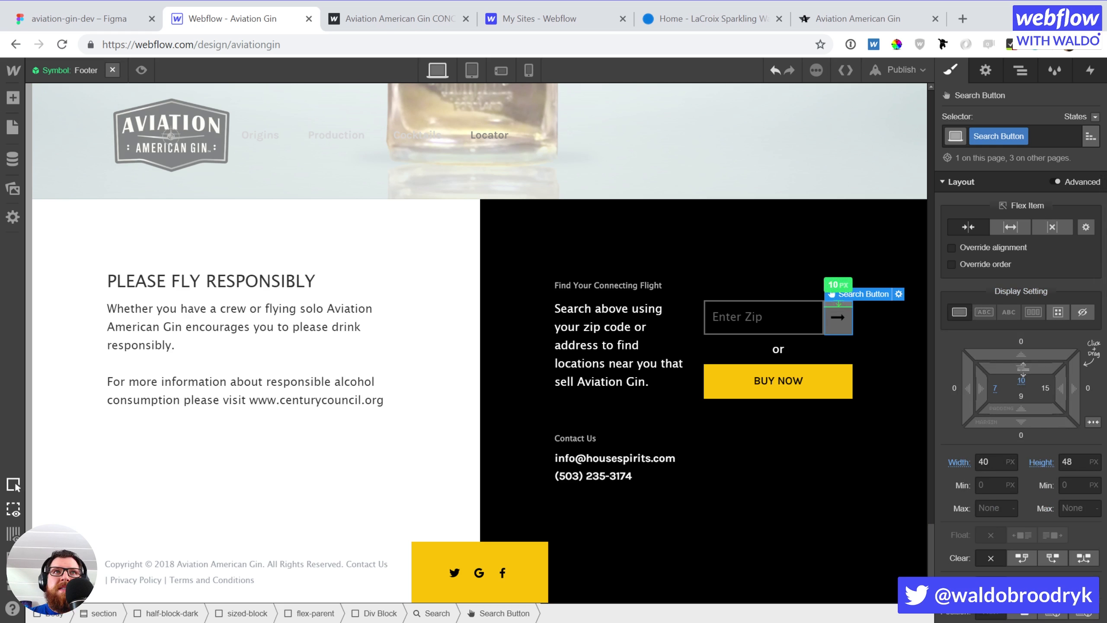
click(867, 366)
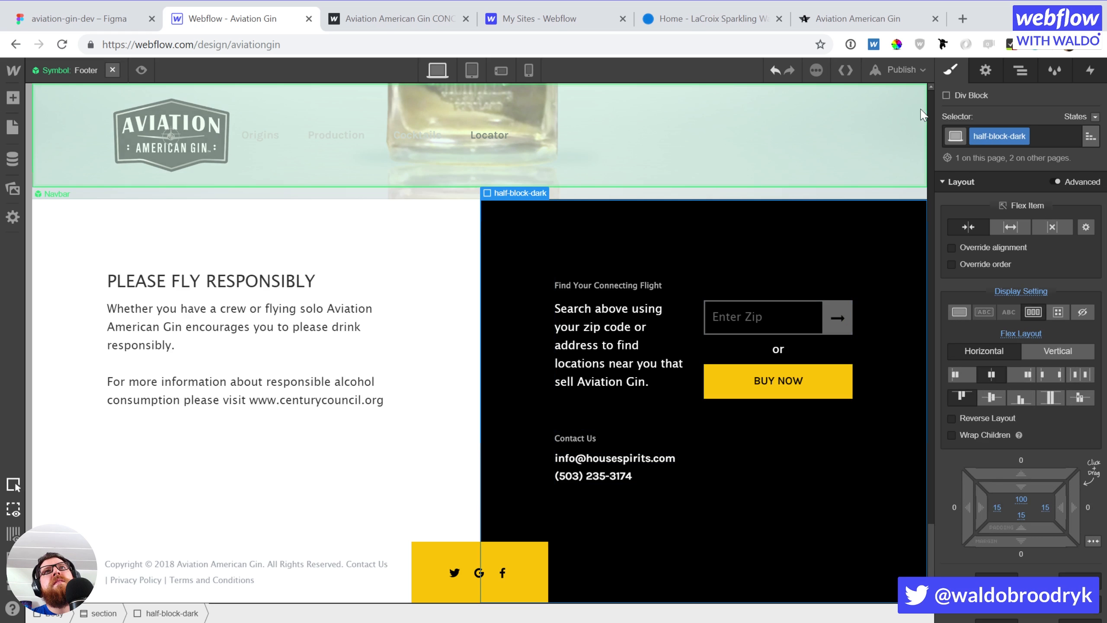
click(899, 69)
Publish the site, then enter exactly 10 as the Search Button's top padding
click(771, 208)
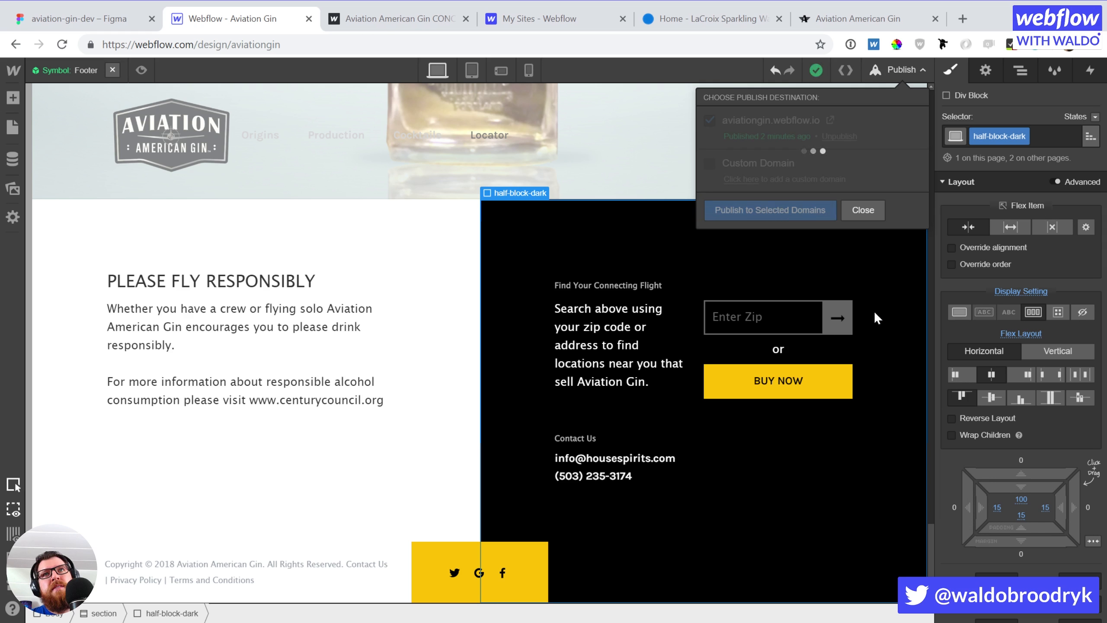
click(839, 327)
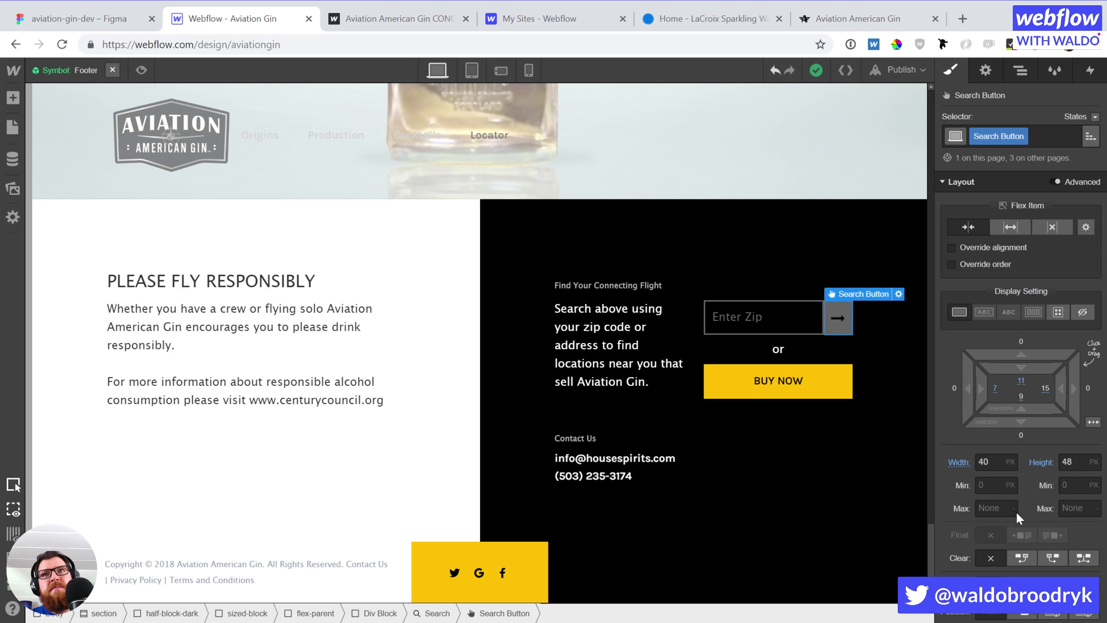
click(1021, 377)
text(10)
key(Return)
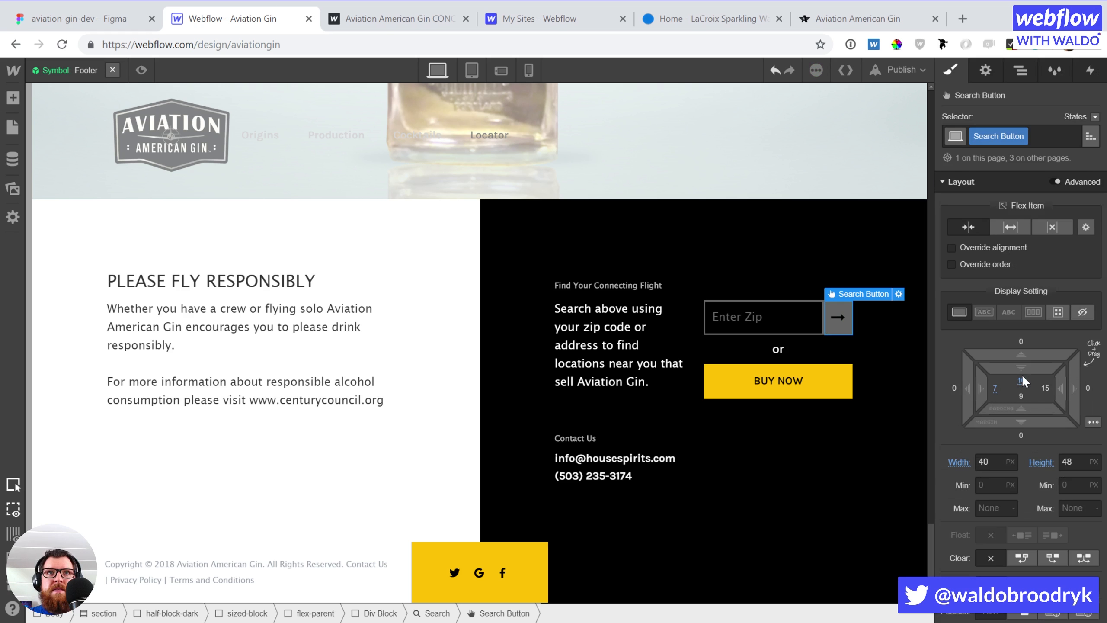
click(848, 236)
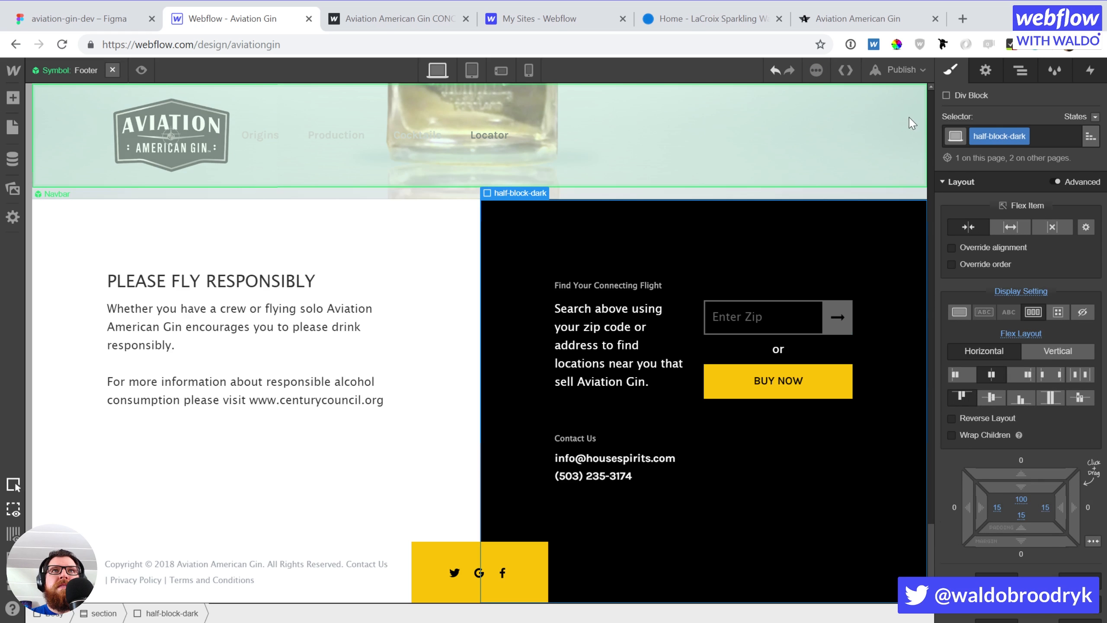
Republish to aviationgin.webflow.io and switch to the live site tab
click(901, 70)
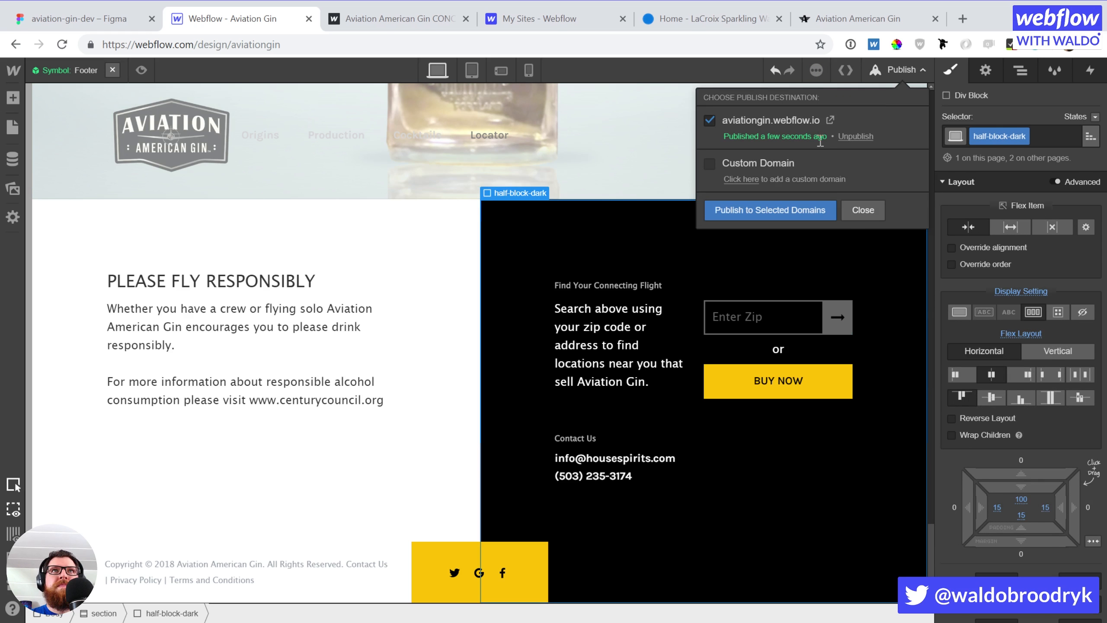
click(752, 201)
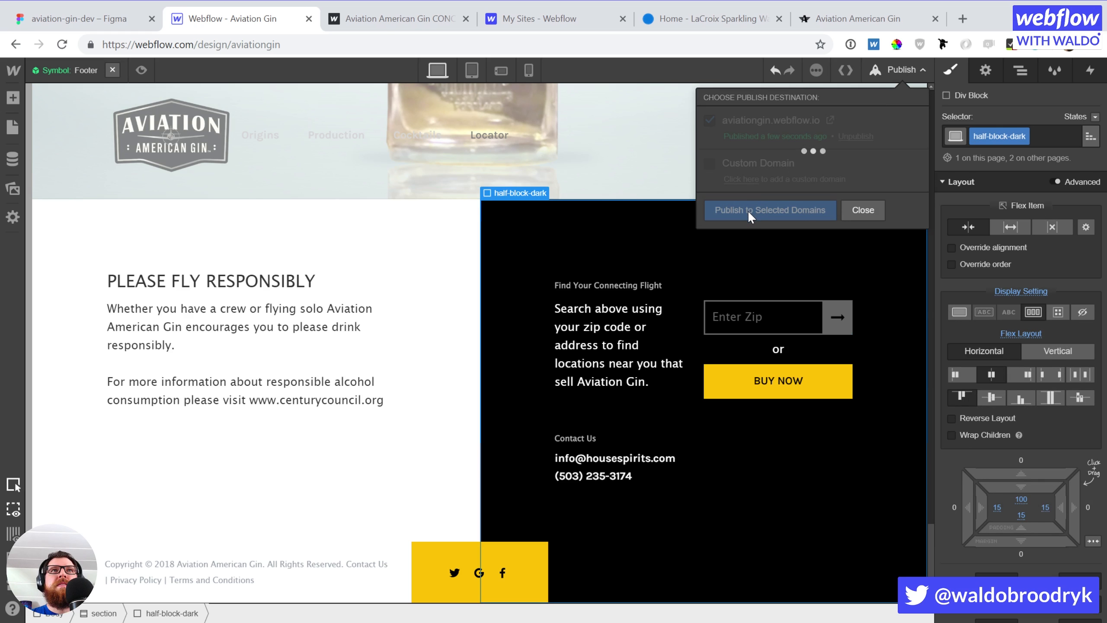
click(355, 27)
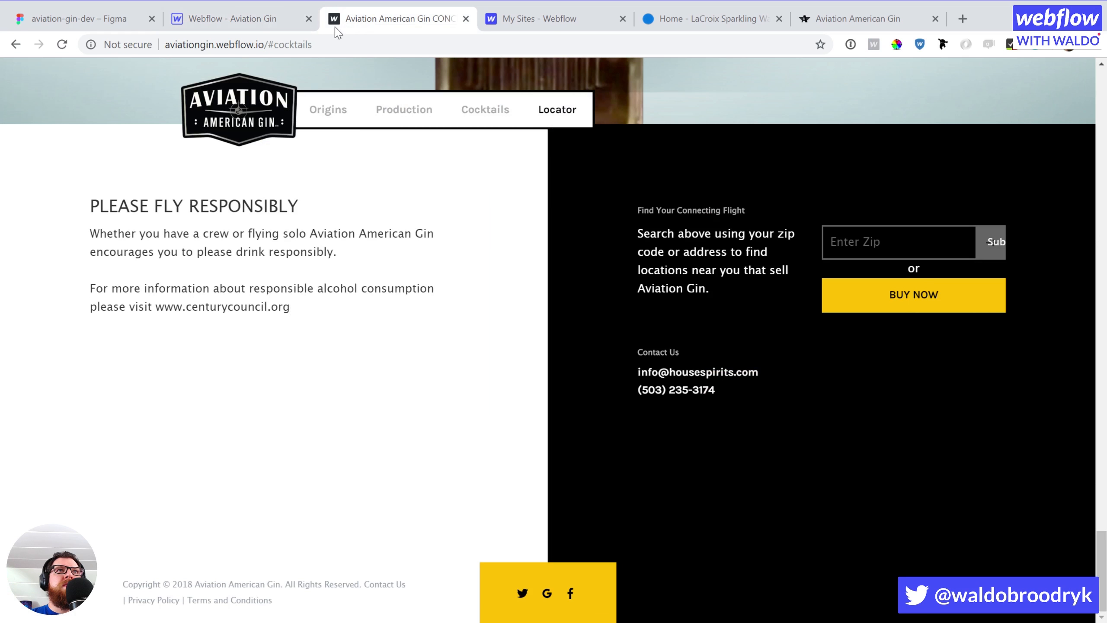
click(165, 44)
key(Home)
text(https)
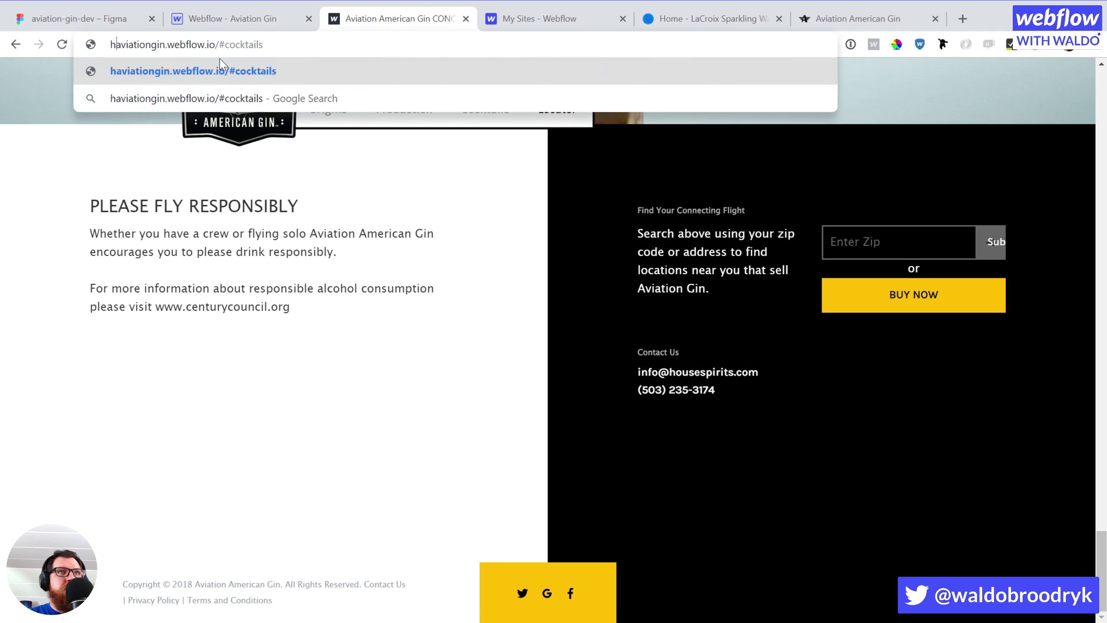
text(://)
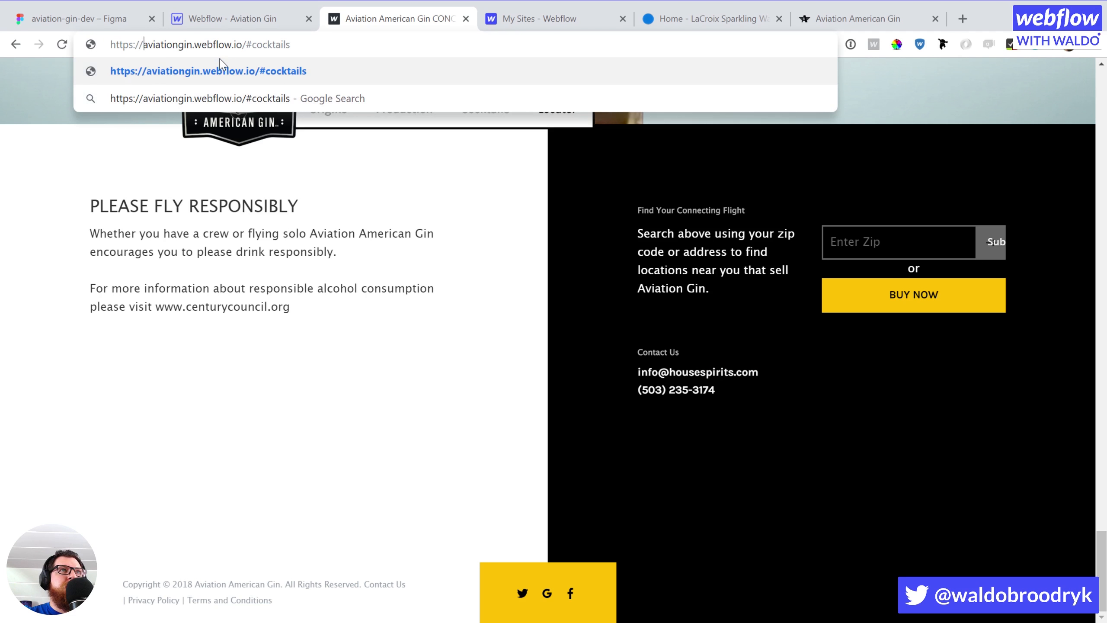
key(Return)
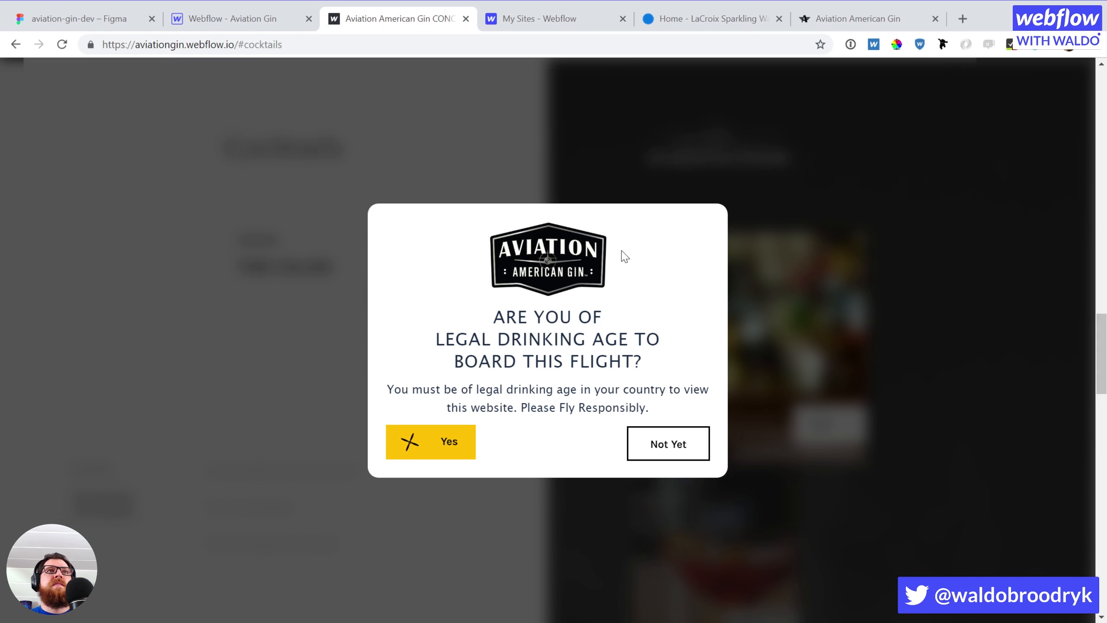
click(439, 460)
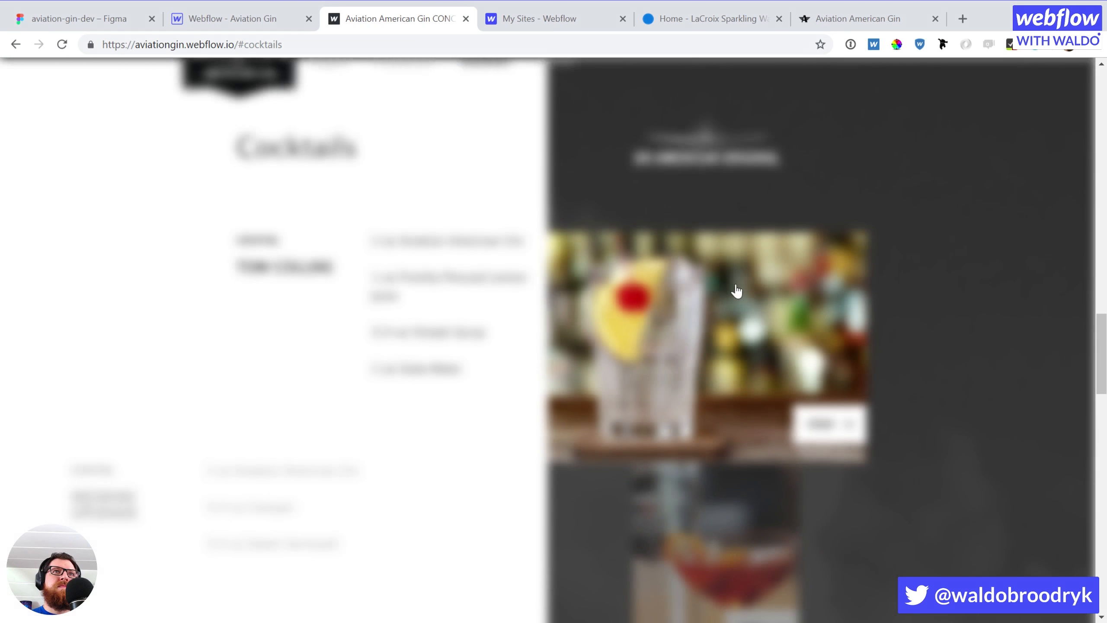
Scroll through the live page, then reload it and pass the age check again
scroll(929, 378, down, 8)
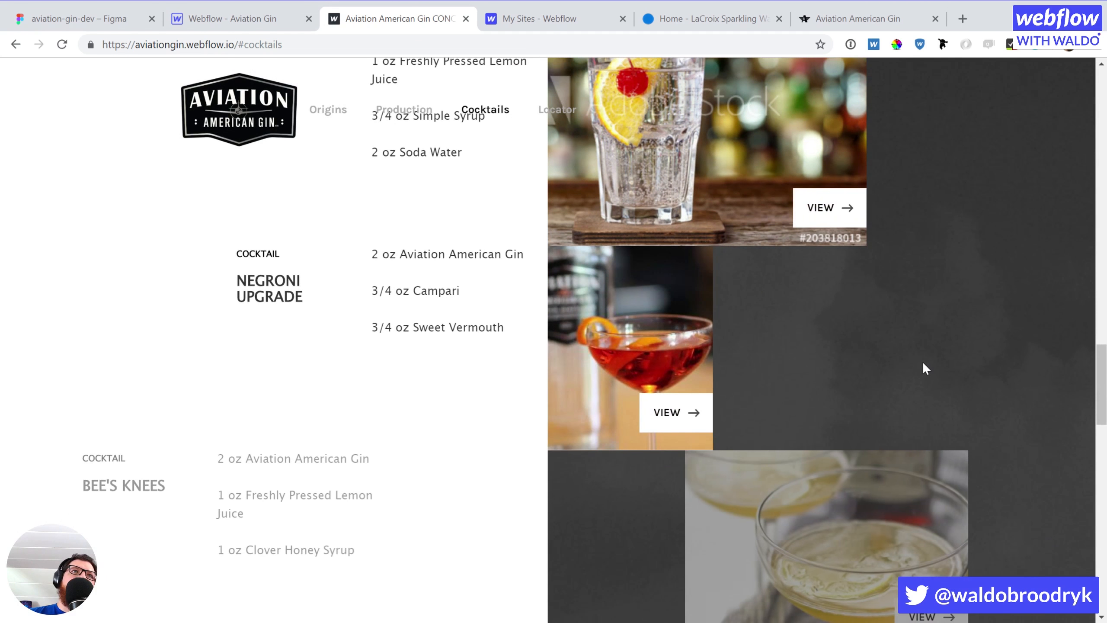
scroll(921, 365, down, 10)
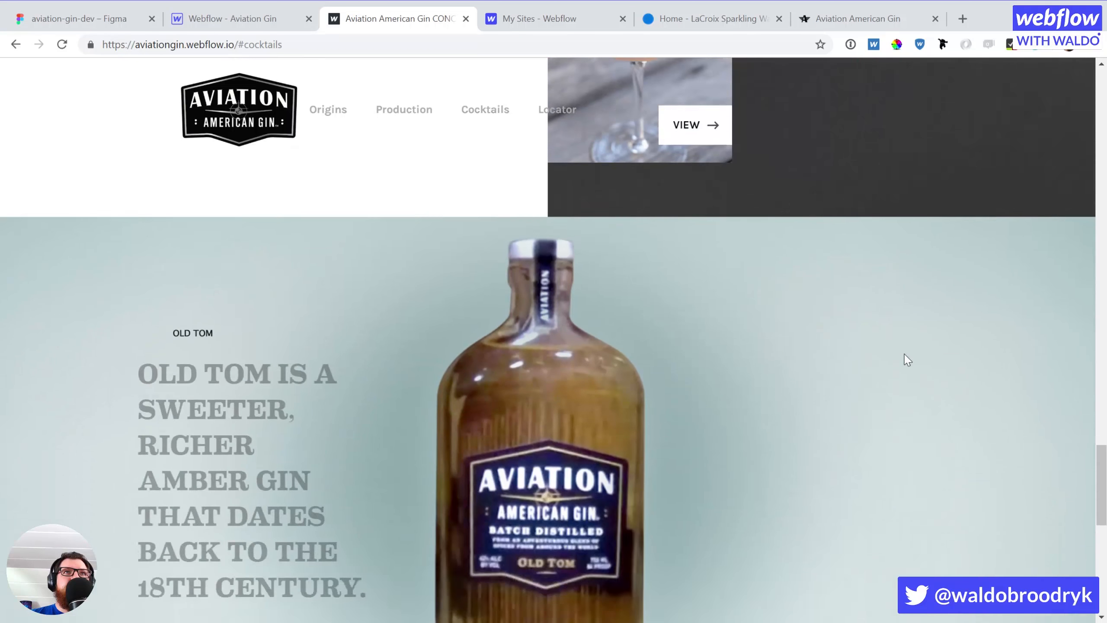
scroll(890, 348, down, 5)
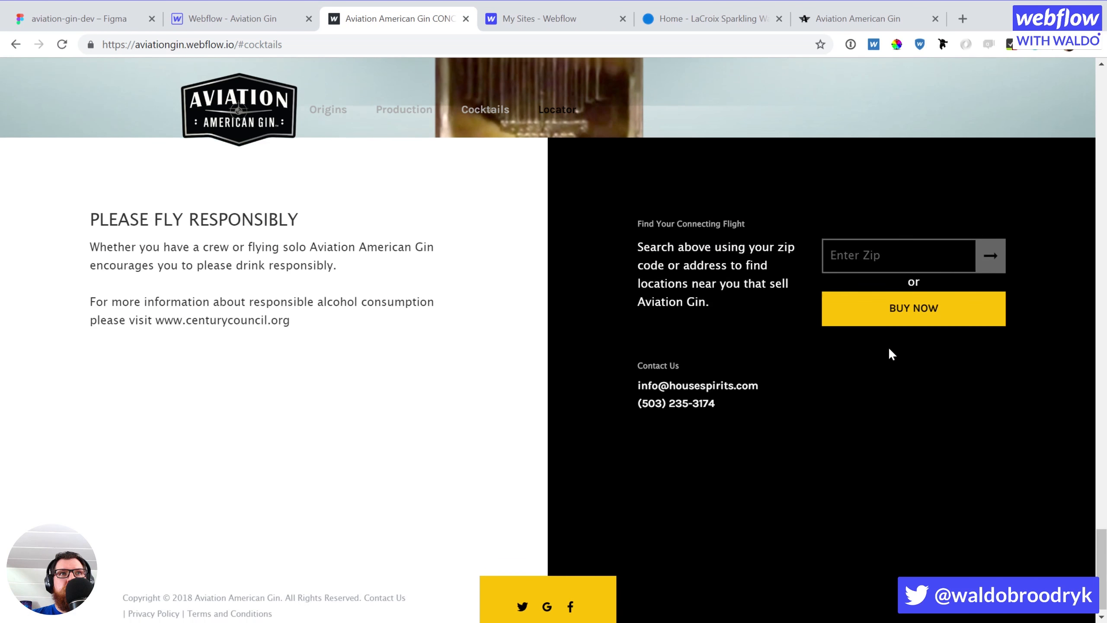
scroll(889, 347, up, 20)
scroll(889, 348, up, 3)
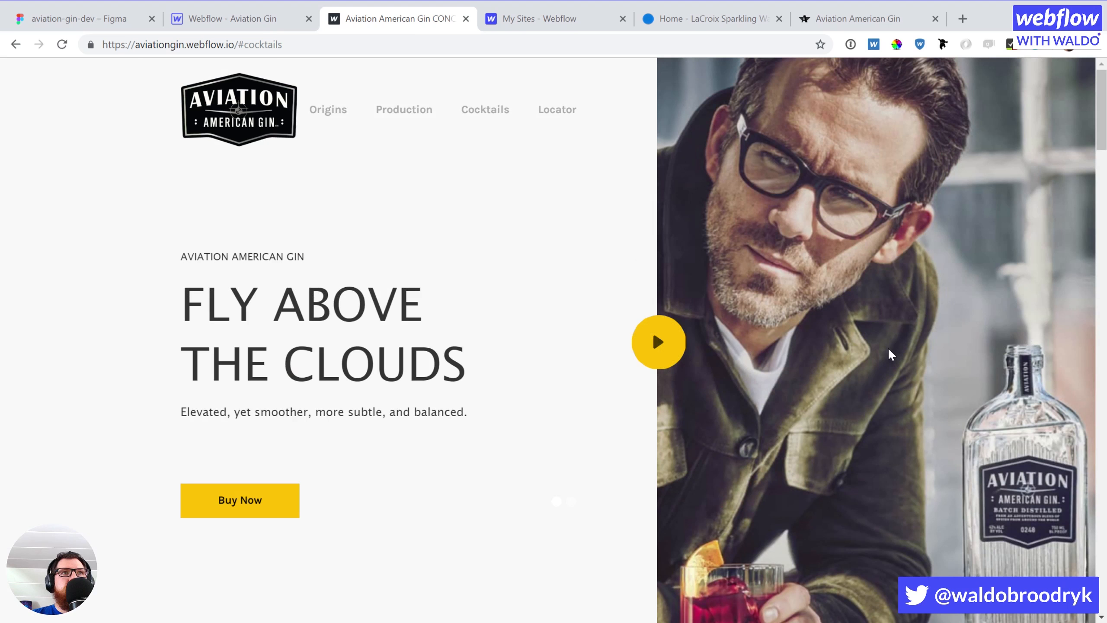
click(63, 46)
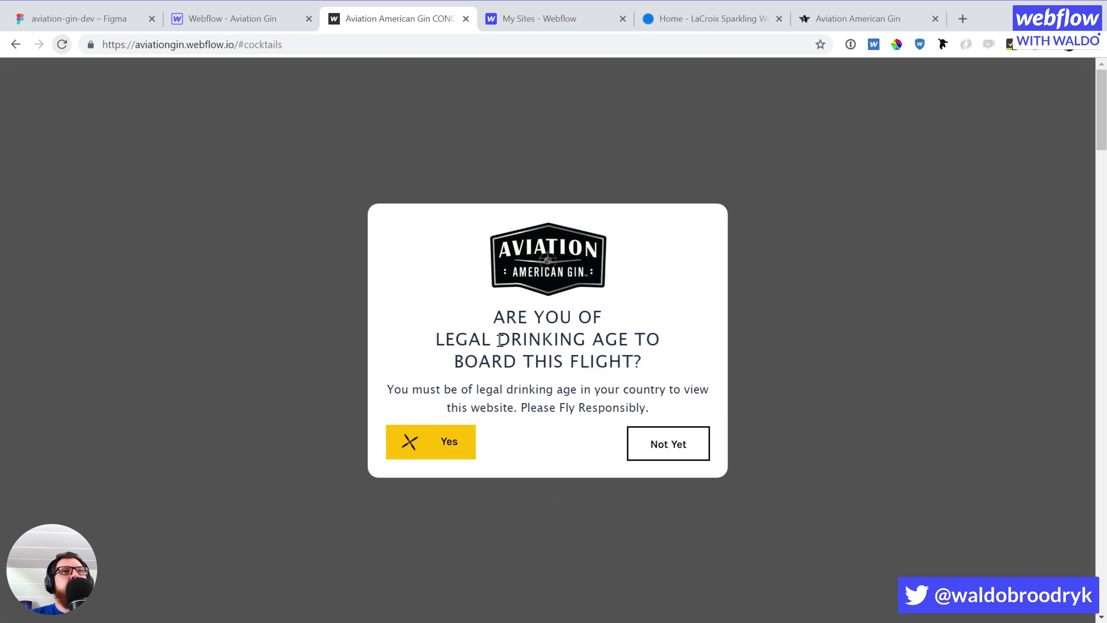
click(434, 449)
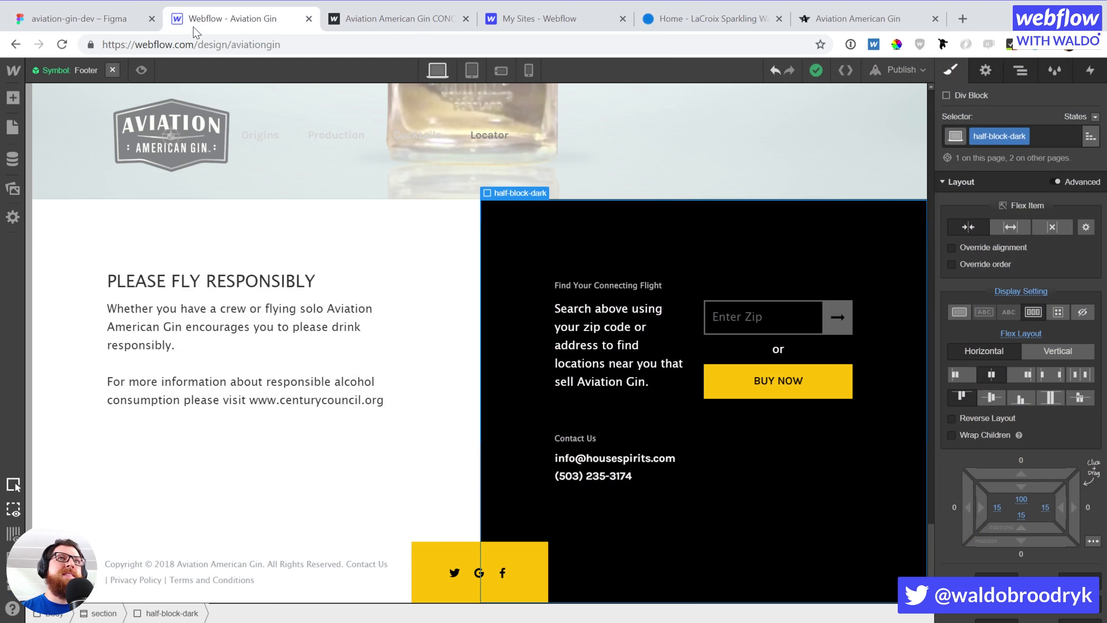
Change the hero play icon's corner radius from 100% to 50%
click(201, 20)
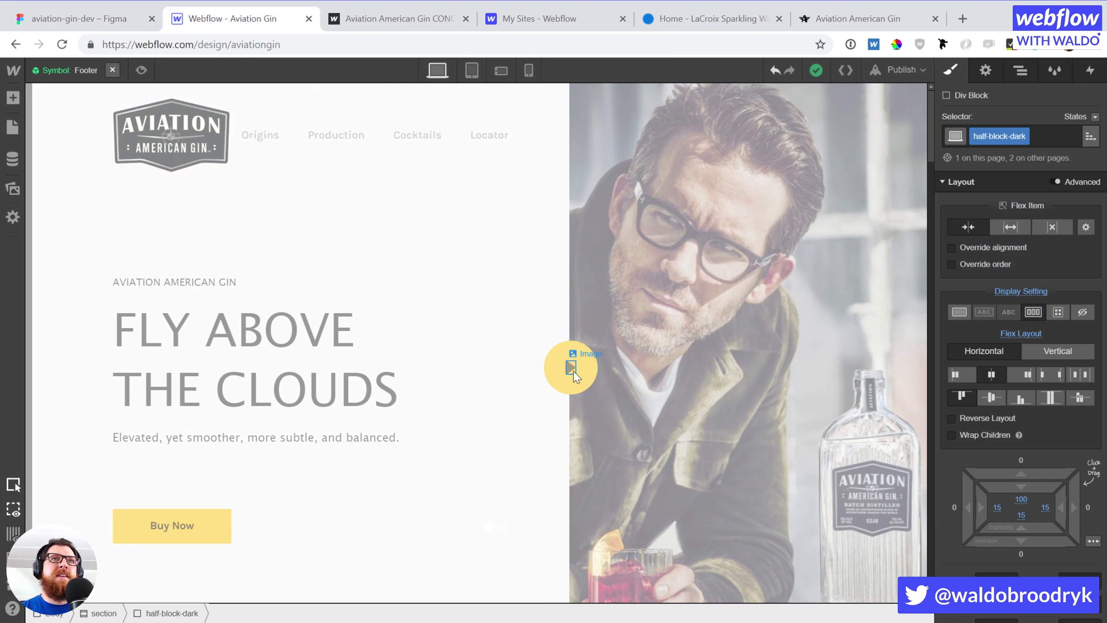
click(570, 366)
scroll(976, 368, down, 10)
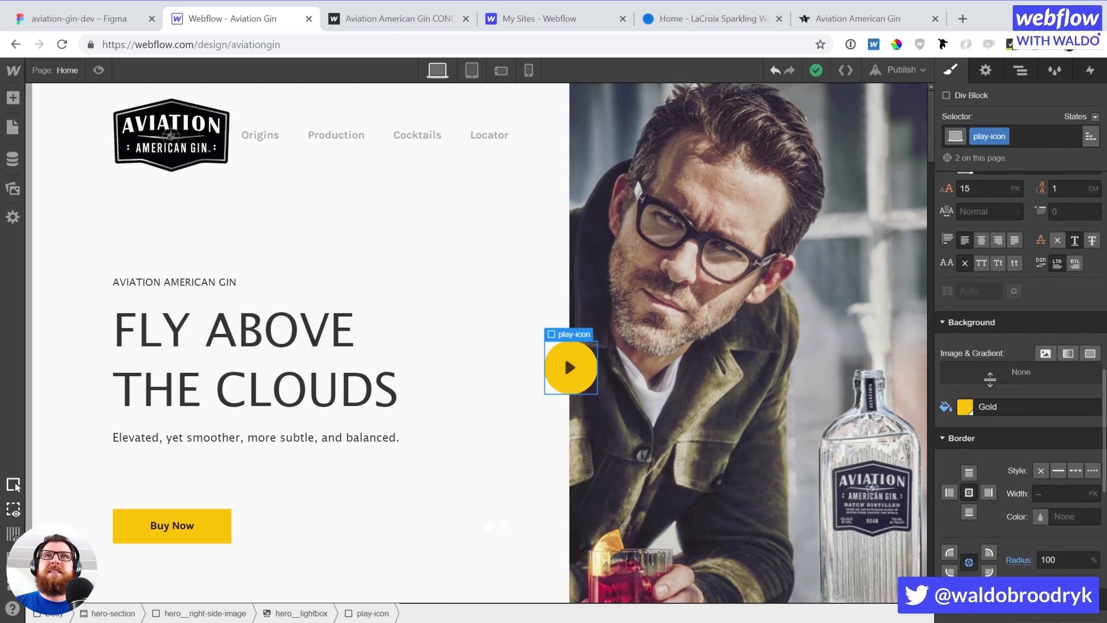
click(1056, 268)
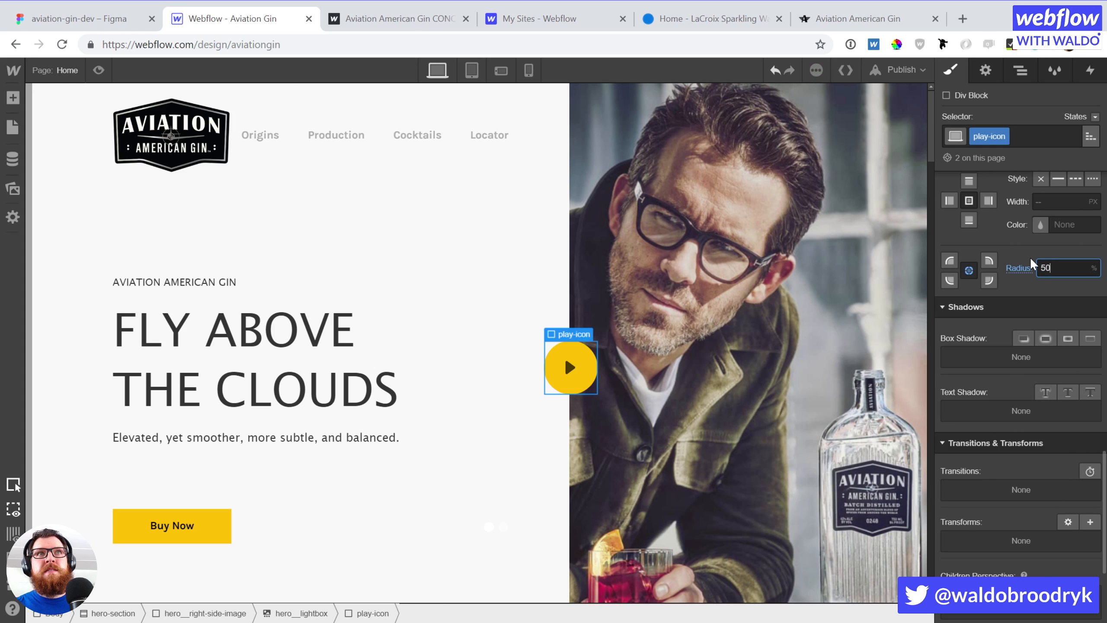
click(885, 70)
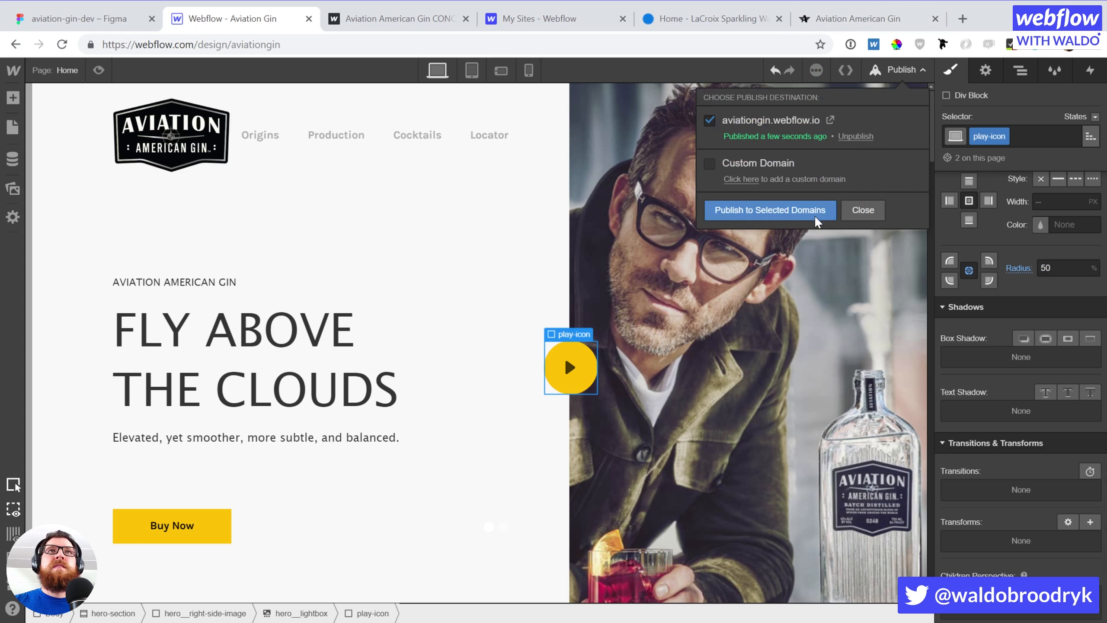
Reload the live aviationgin.webflow.io homepage twice, confirming the age check each time
click(378, 24)
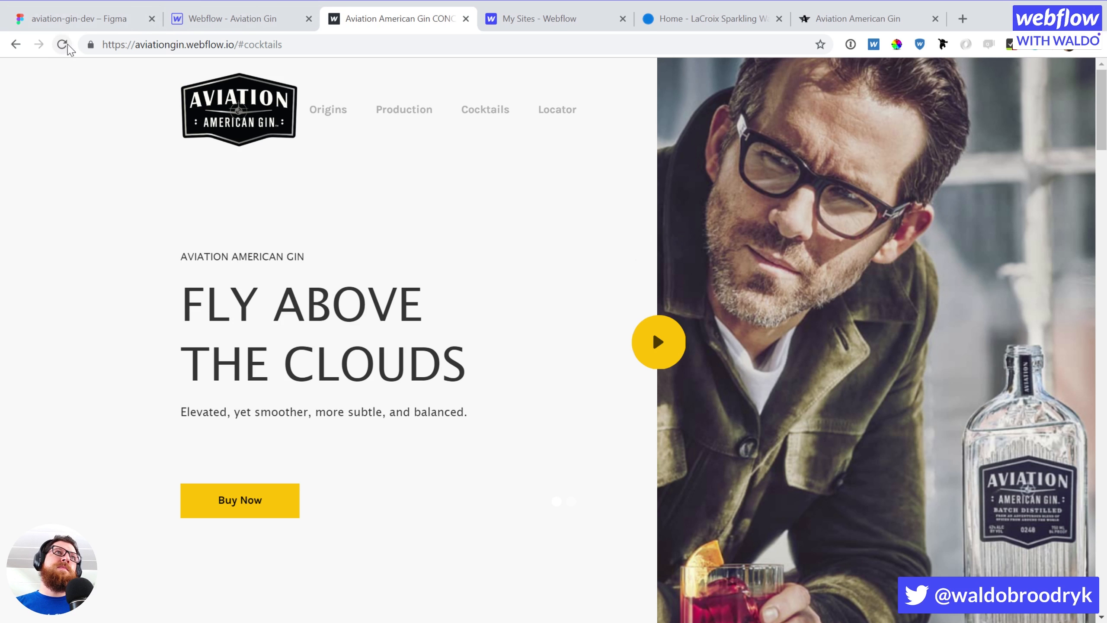
click(65, 44)
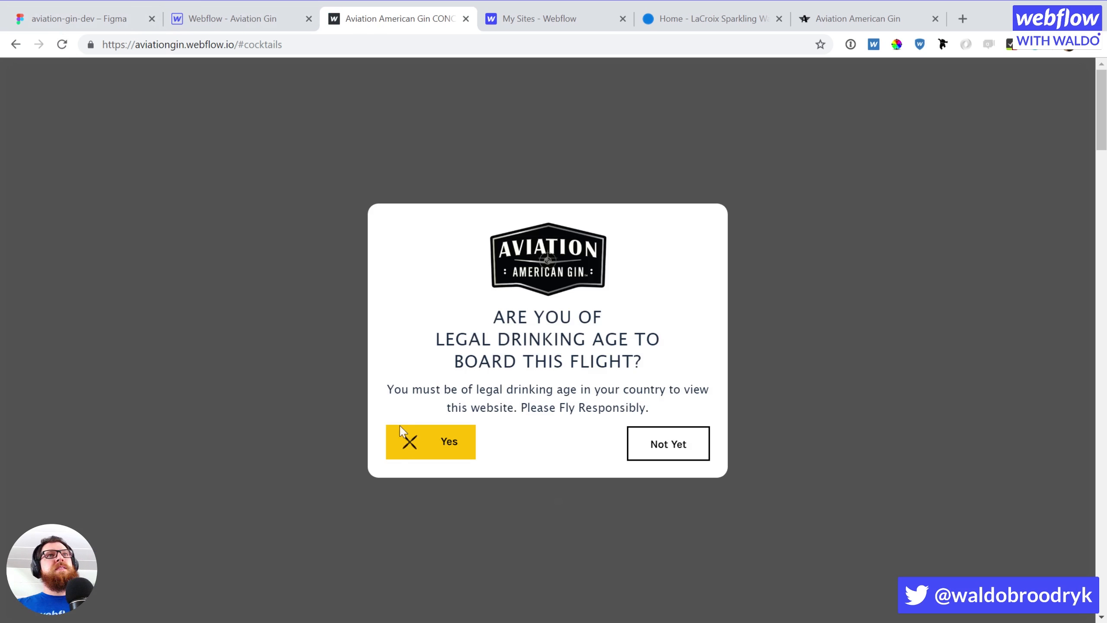
click(446, 453)
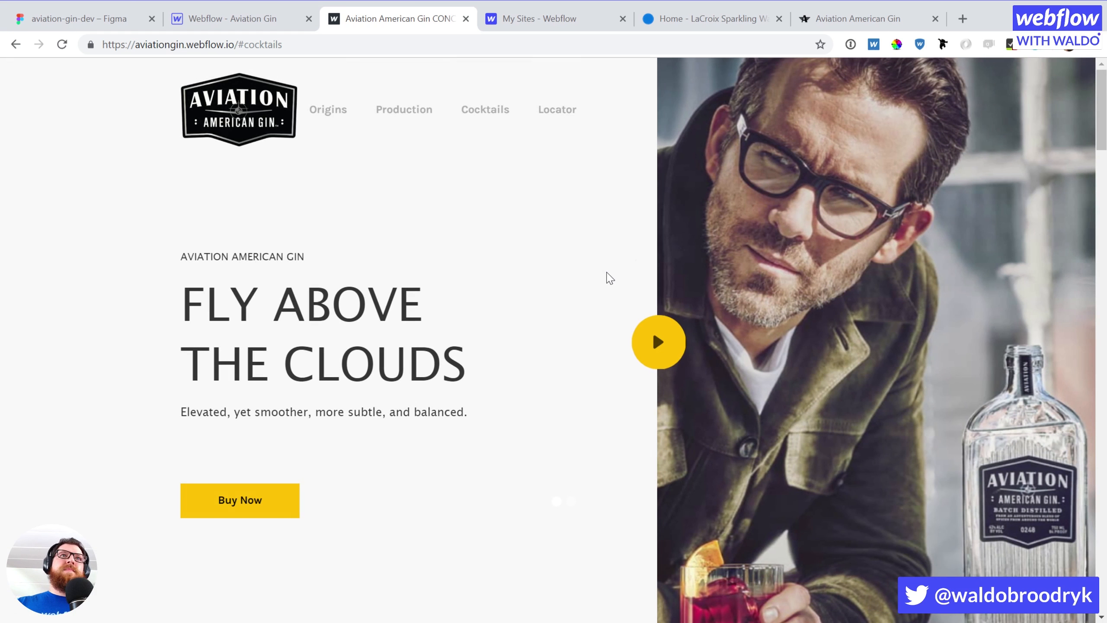
click(61, 44)
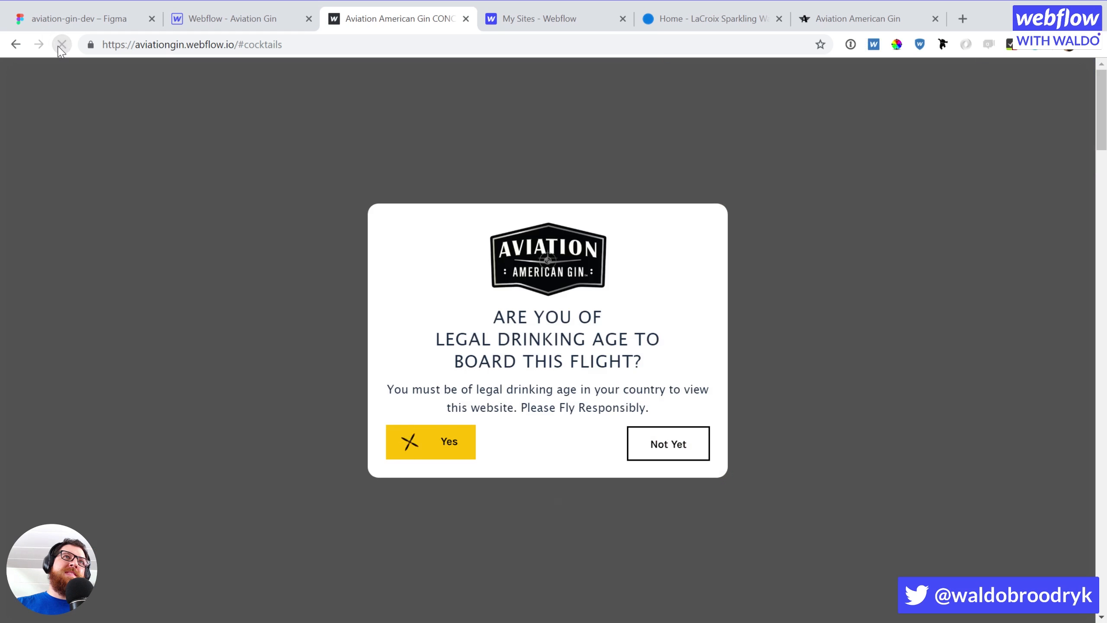
click(413, 456)
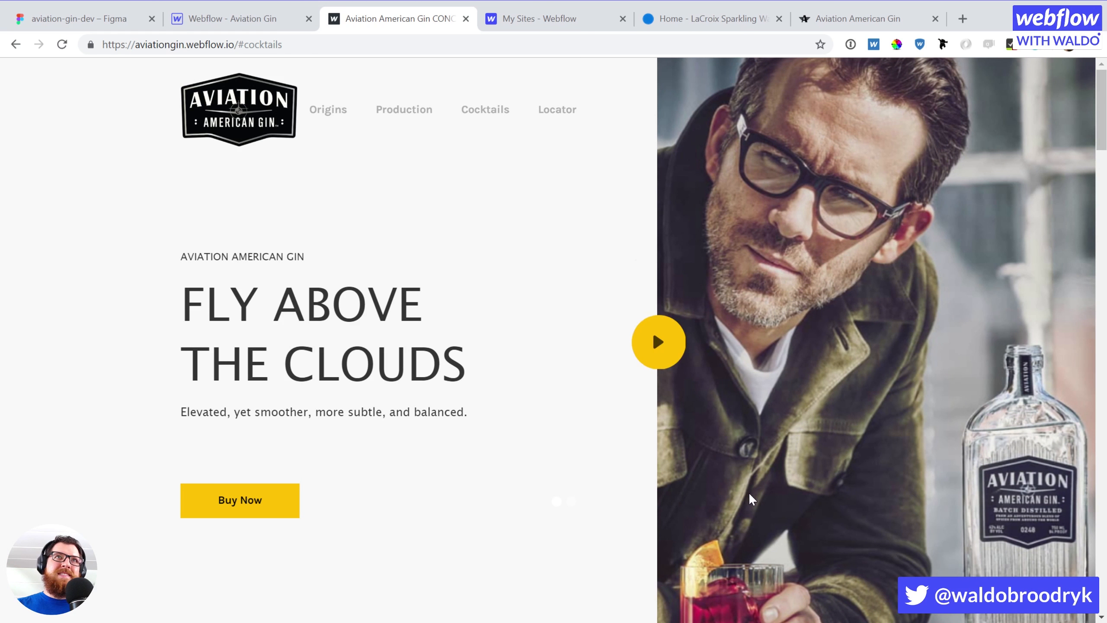
Play the hero video in its lightbox, lower the volume, pause it, and close the lightbox
click(653, 341)
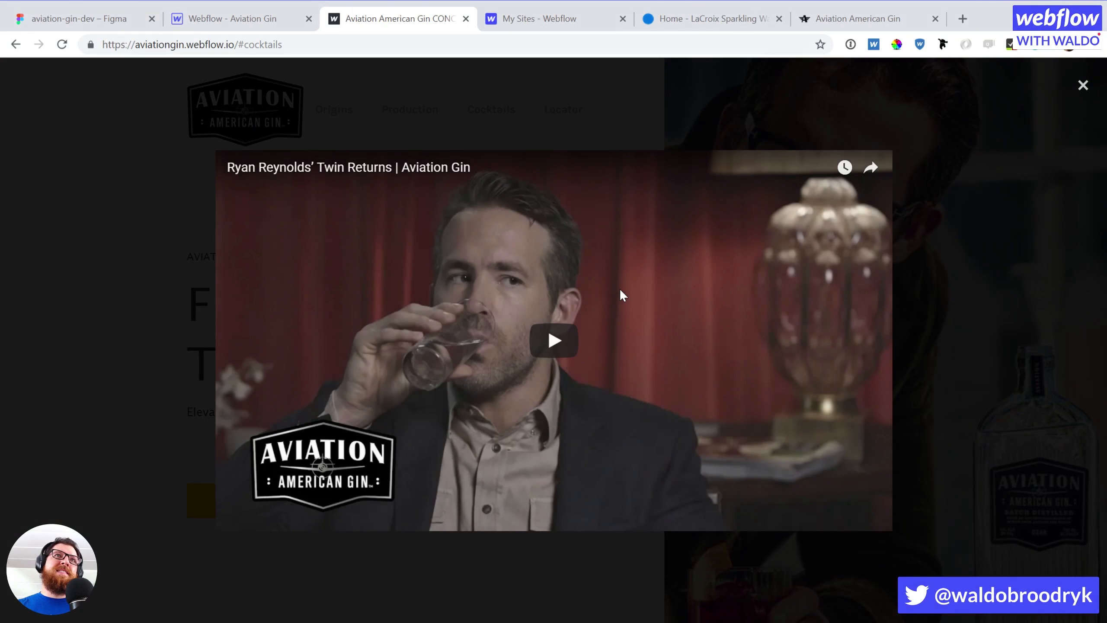
click(548, 348)
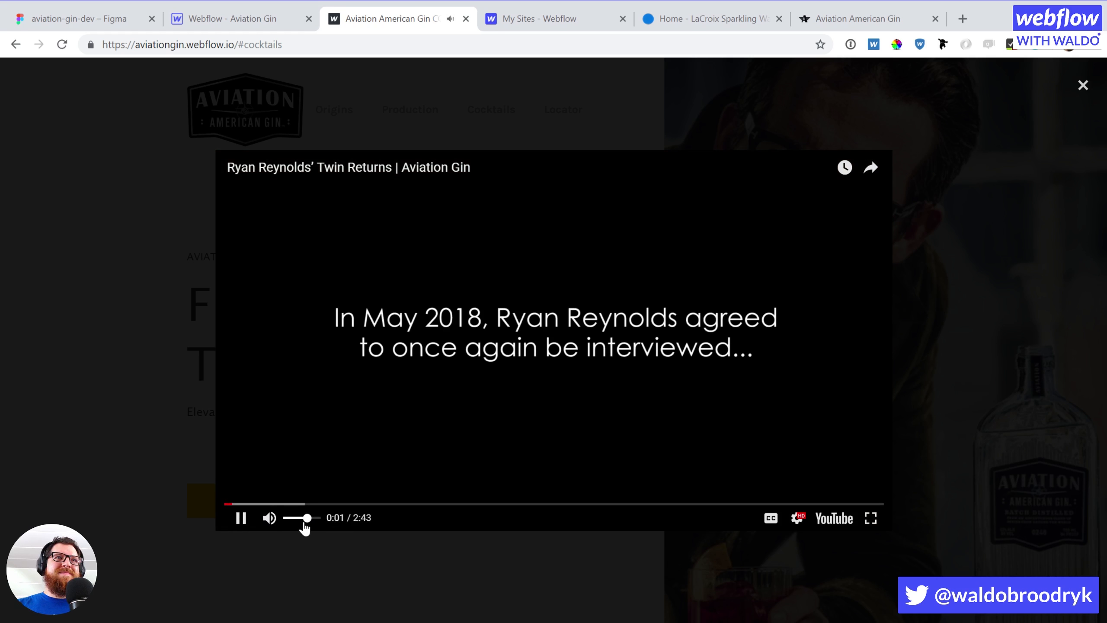
drag(304, 523, 295, 522)
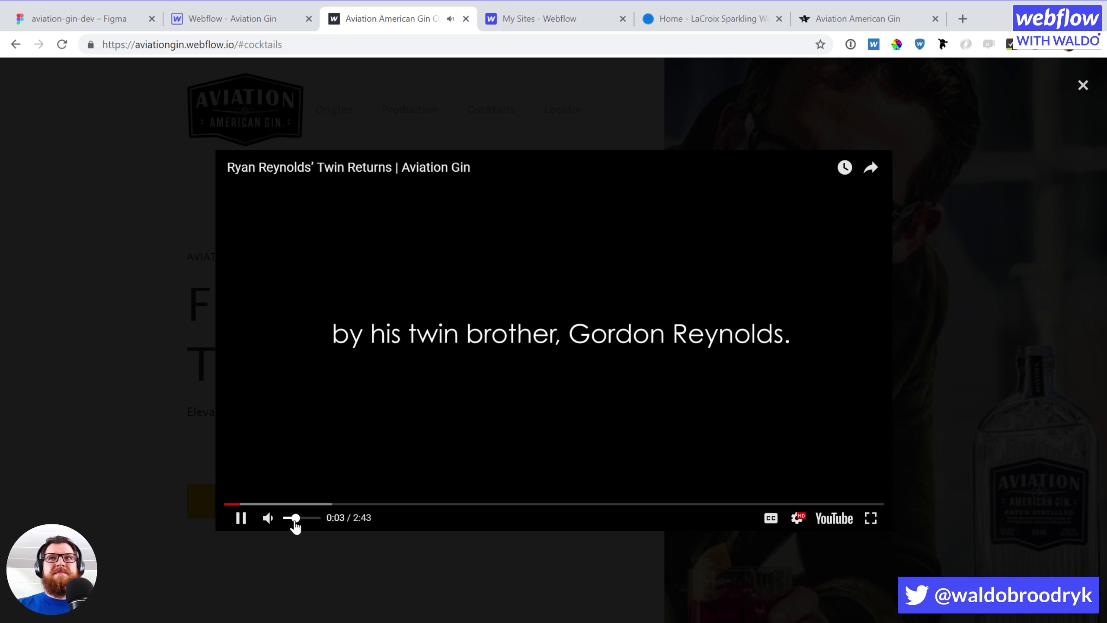
drag(307, 522, 300, 522)
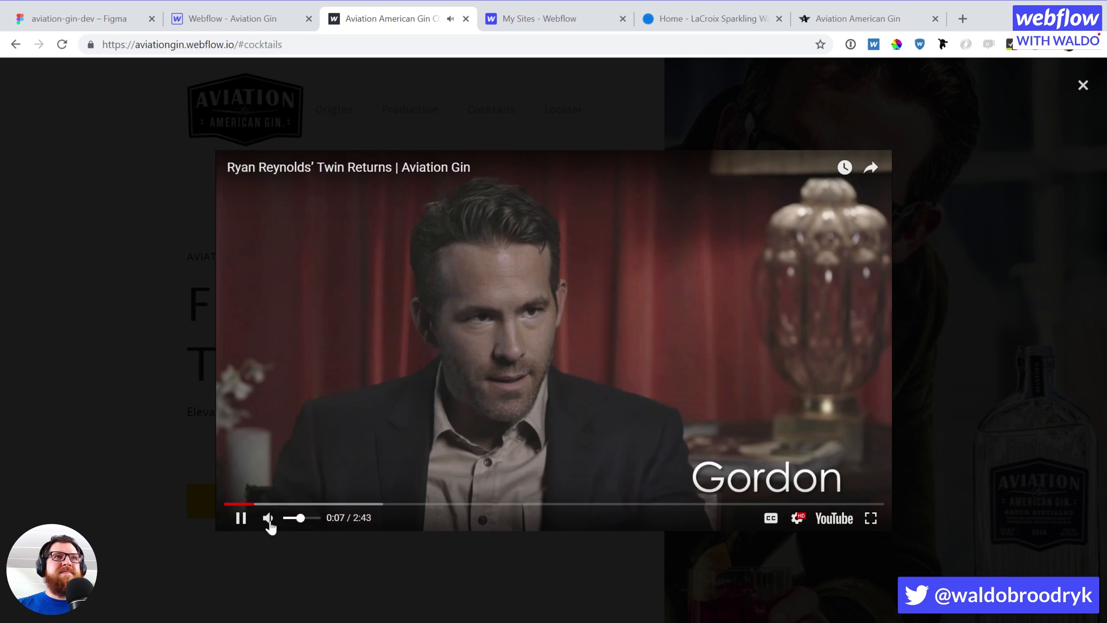
click(240, 518)
click(62, 376)
scroll(768, 448, down, 5)
scroll(766, 443, down, 10)
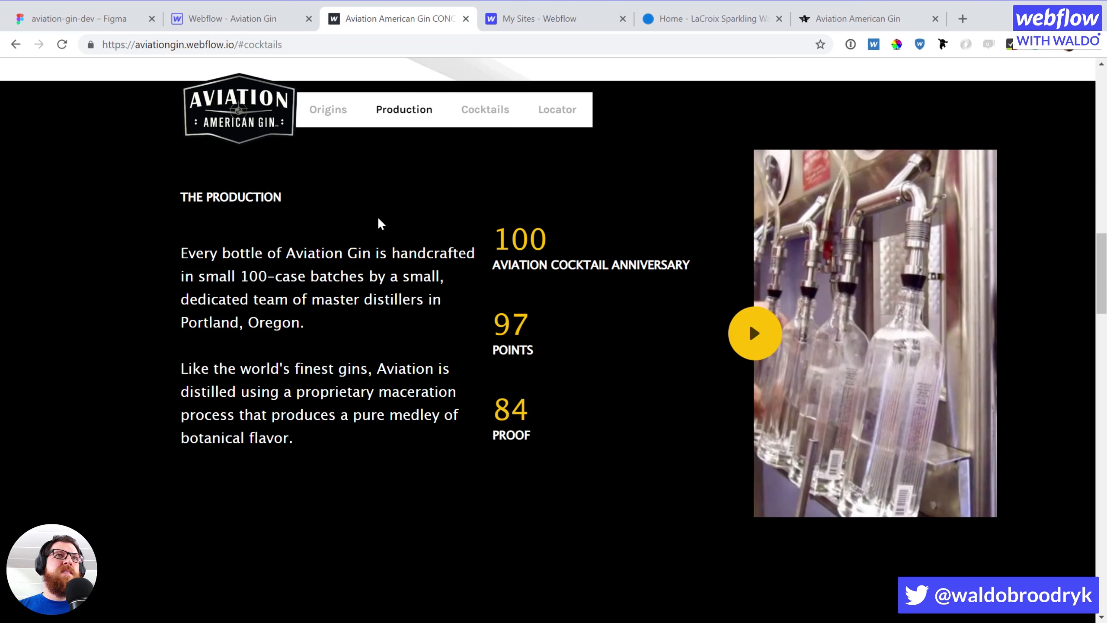
scroll(378, 219, down, 5)
scroll(378, 219, up, 5)
scroll(379, 218, up, 2)
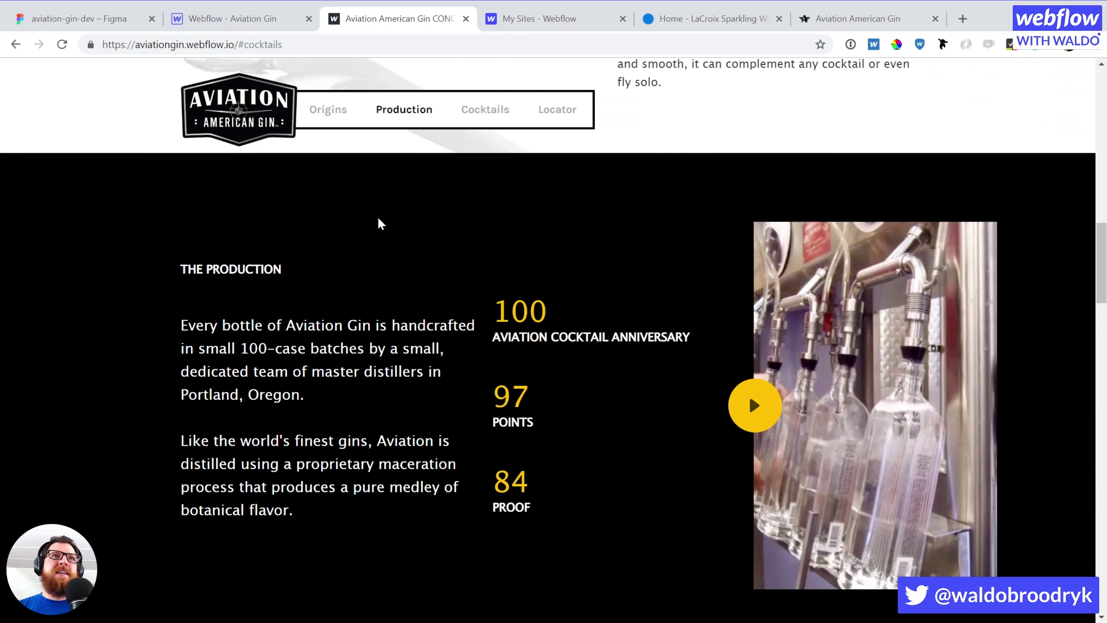
scroll(379, 219, down, 6)
scroll(379, 219, up, 8)
scroll(378, 220, up, 5)
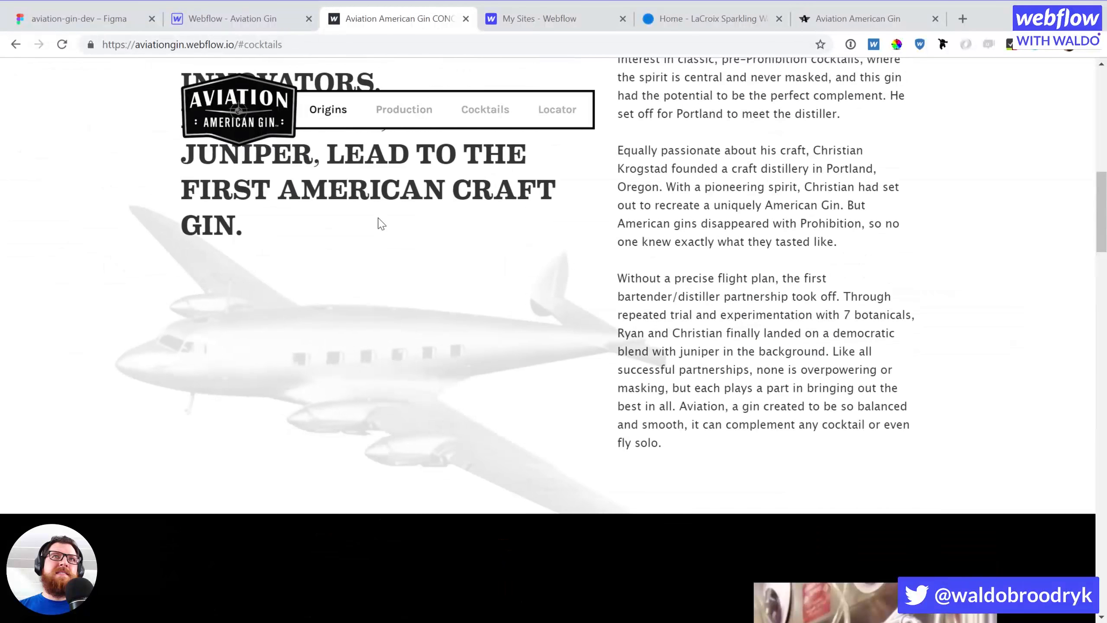
scroll(378, 220, down, 12)
scroll(377, 216, down, 14)
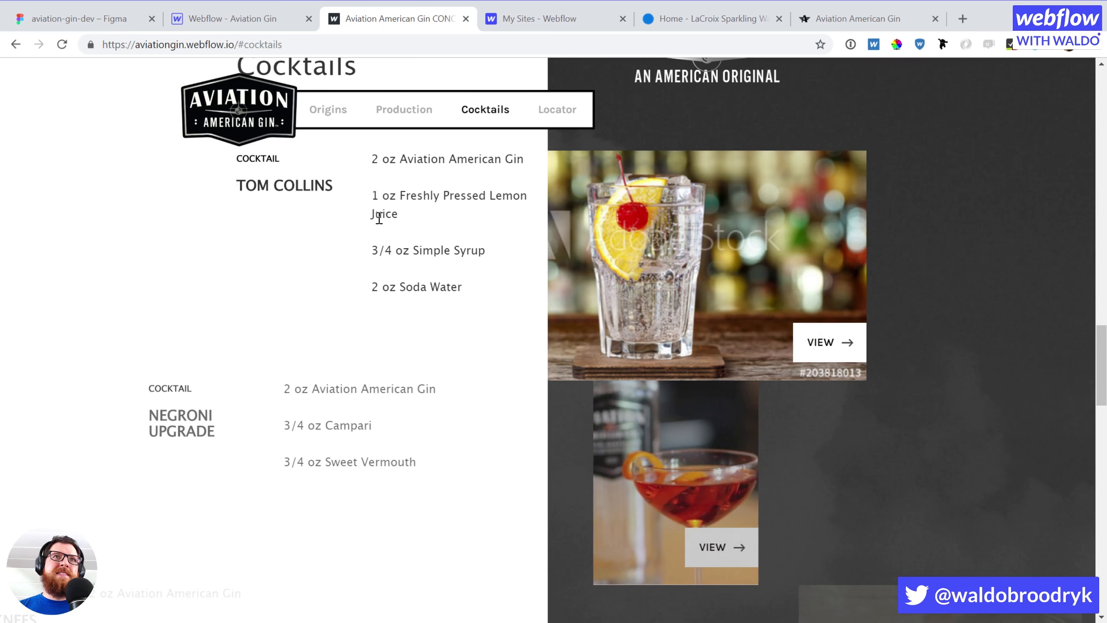
scroll(378, 217, up, 14)
scroll(379, 218, down, 15)
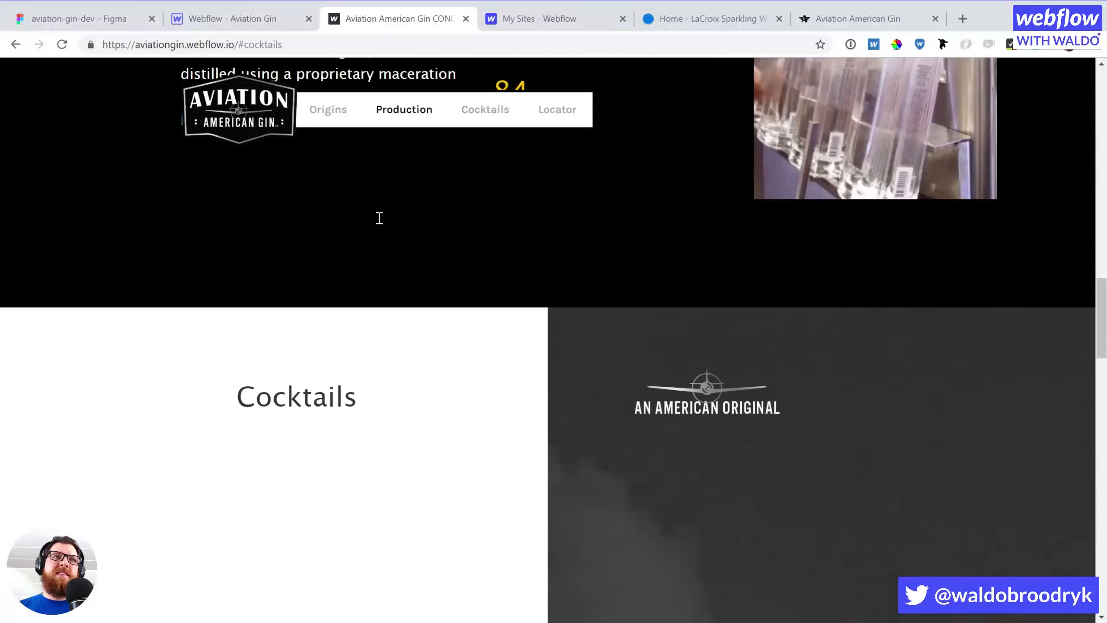
scroll(378, 220, up, 18)
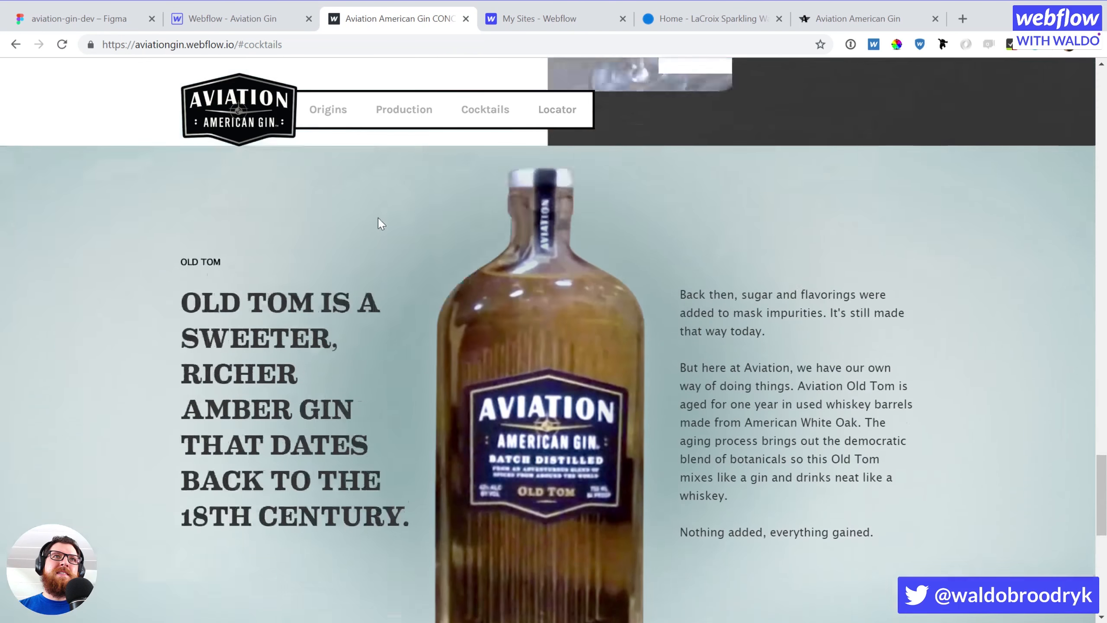
scroll(378, 220, up, 10)
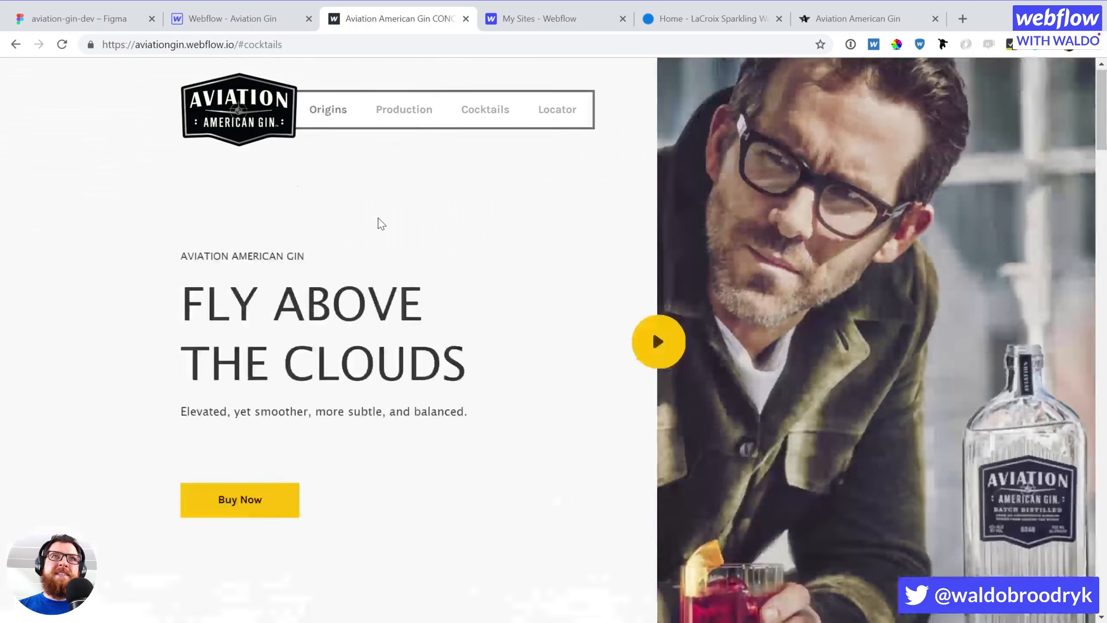
scroll(377, 221, down, 5)
scroll(381, 223, down, 10)
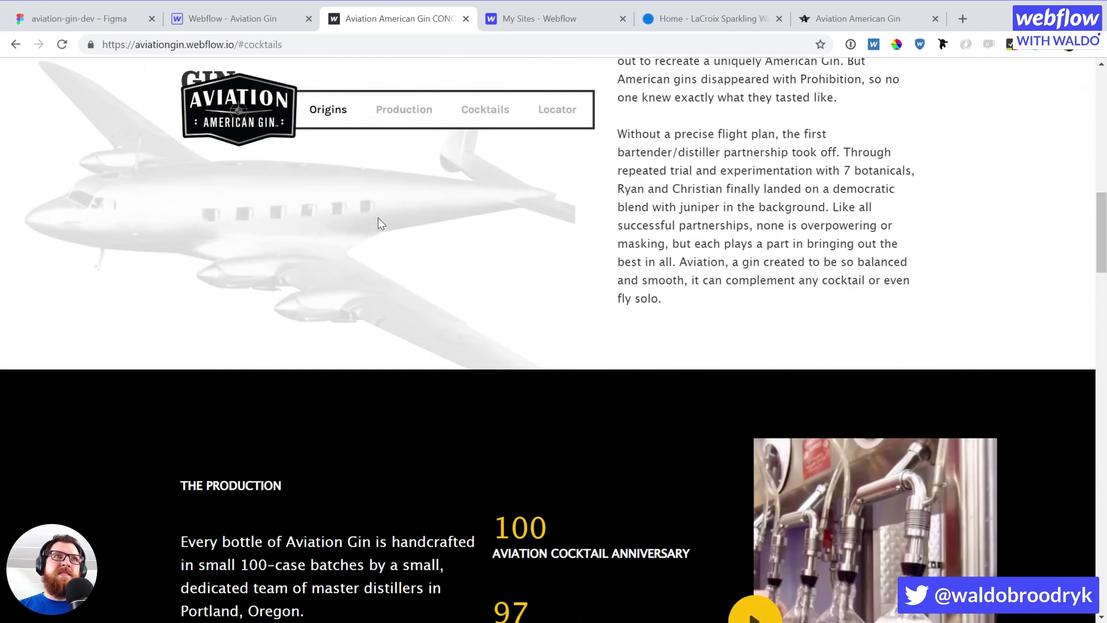
scroll(379, 223, down, 10)
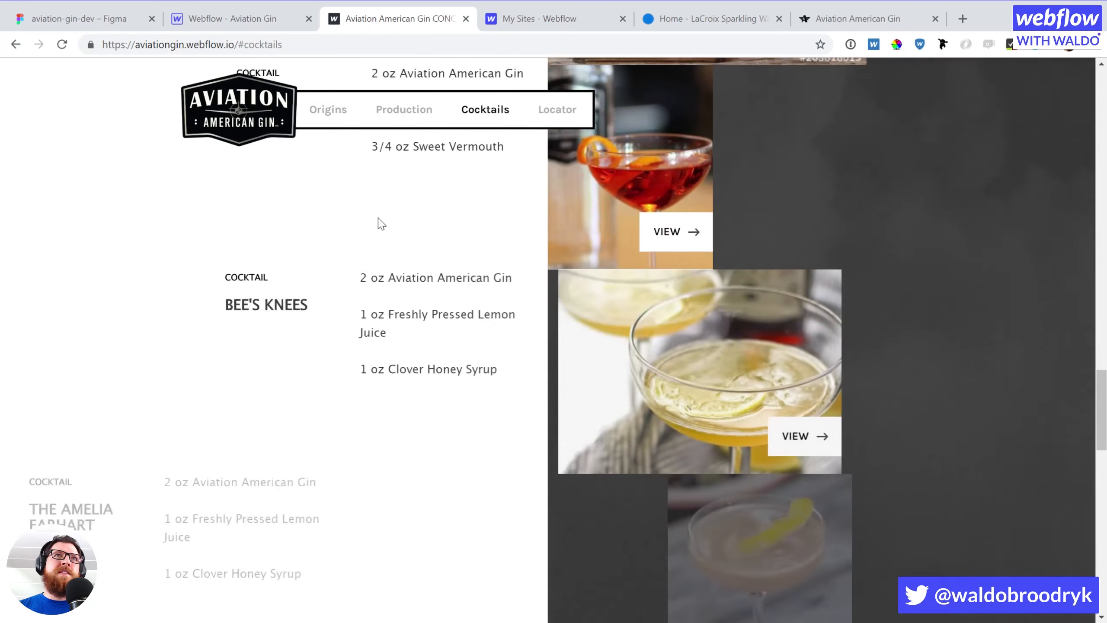
scroll(379, 222, down, 5)
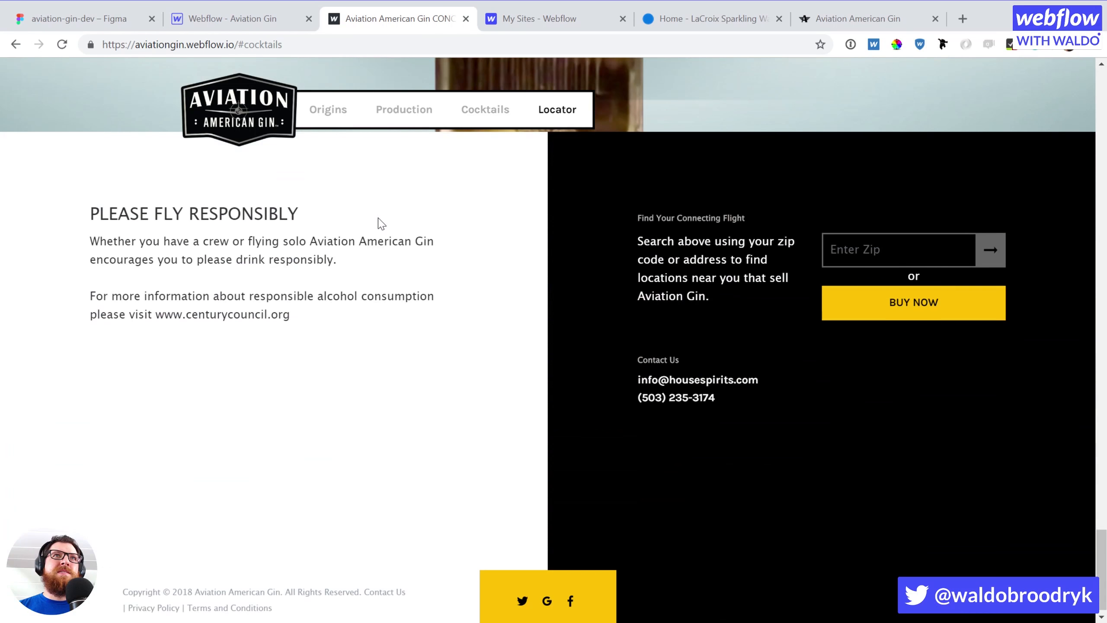
scroll(382, 223, up, 20)
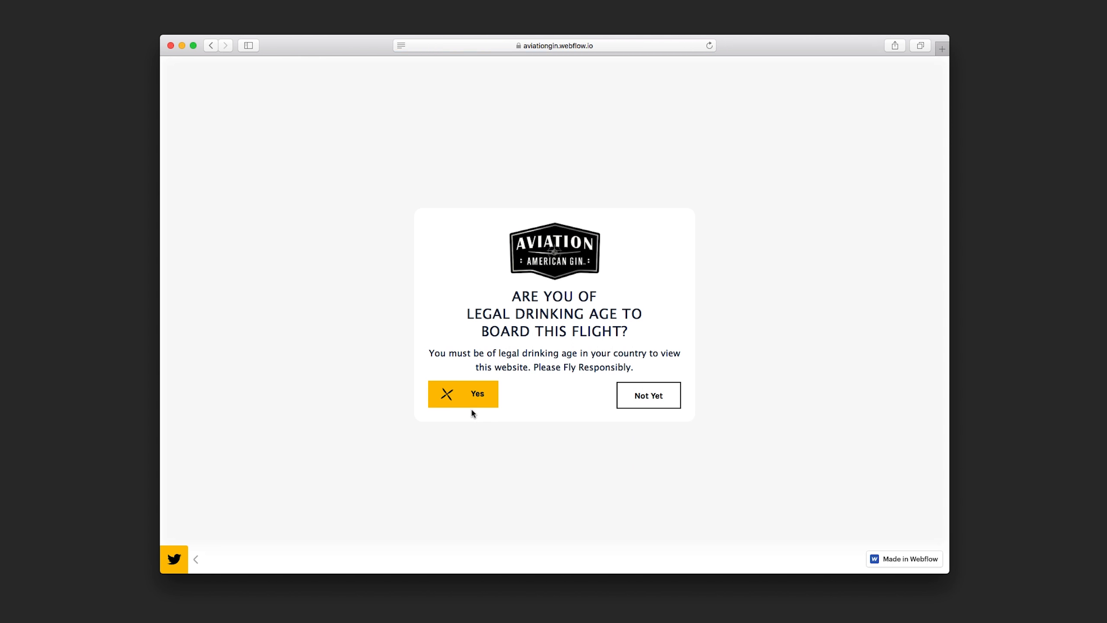
Confirm the age check in Safari and scroll down through the whole homepage
click(483, 397)
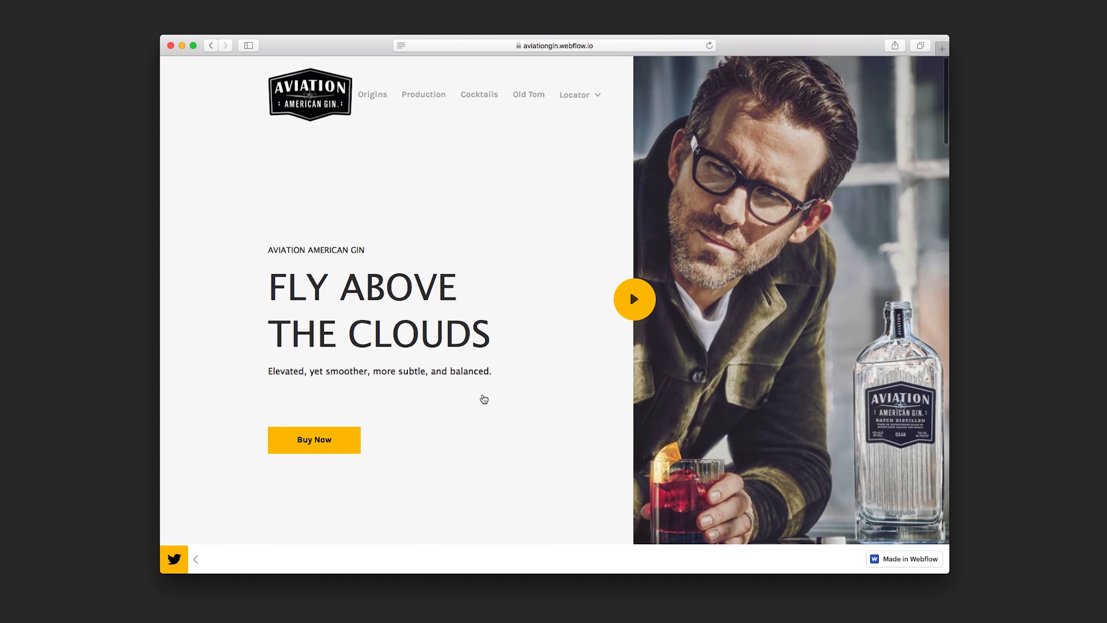
scroll(483, 399, down, 10)
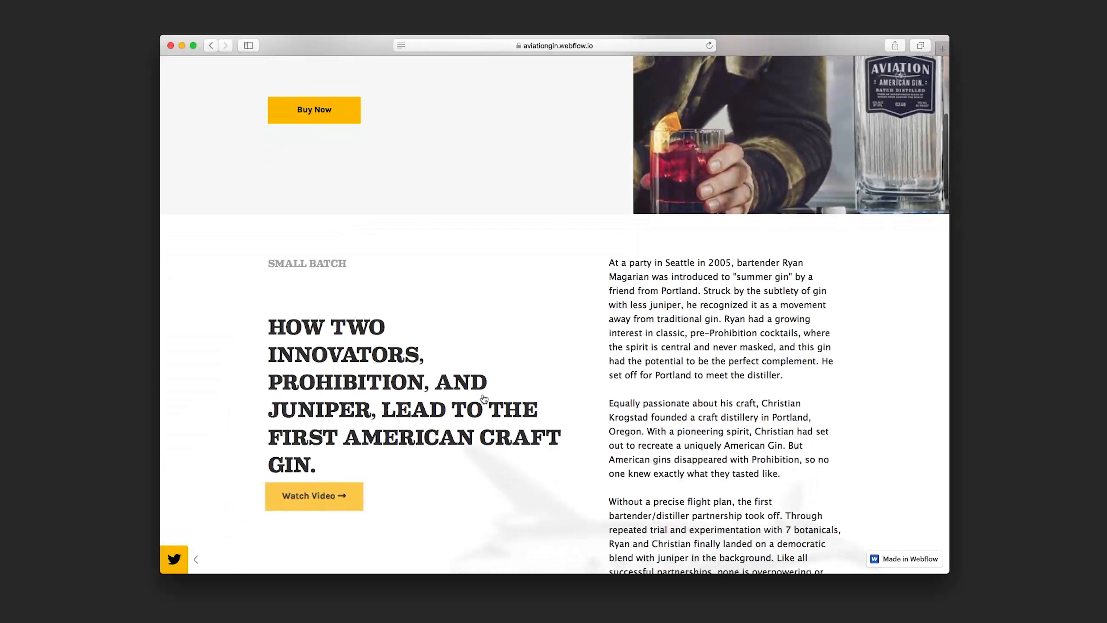
scroll(483, 399, down, 10)
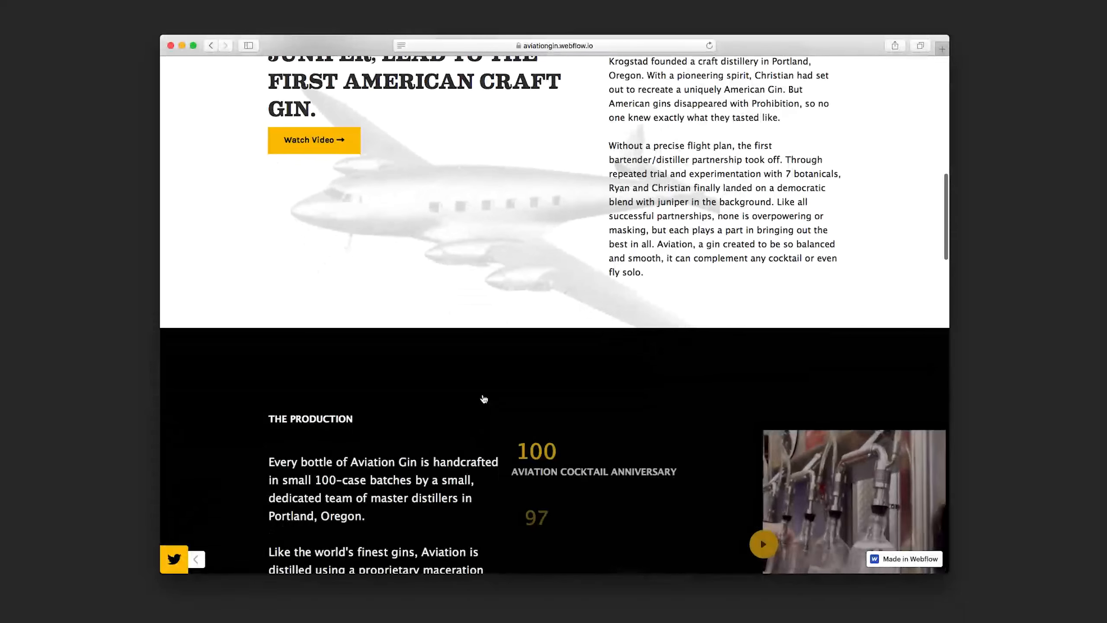
scroll(483, 398, down, 9)
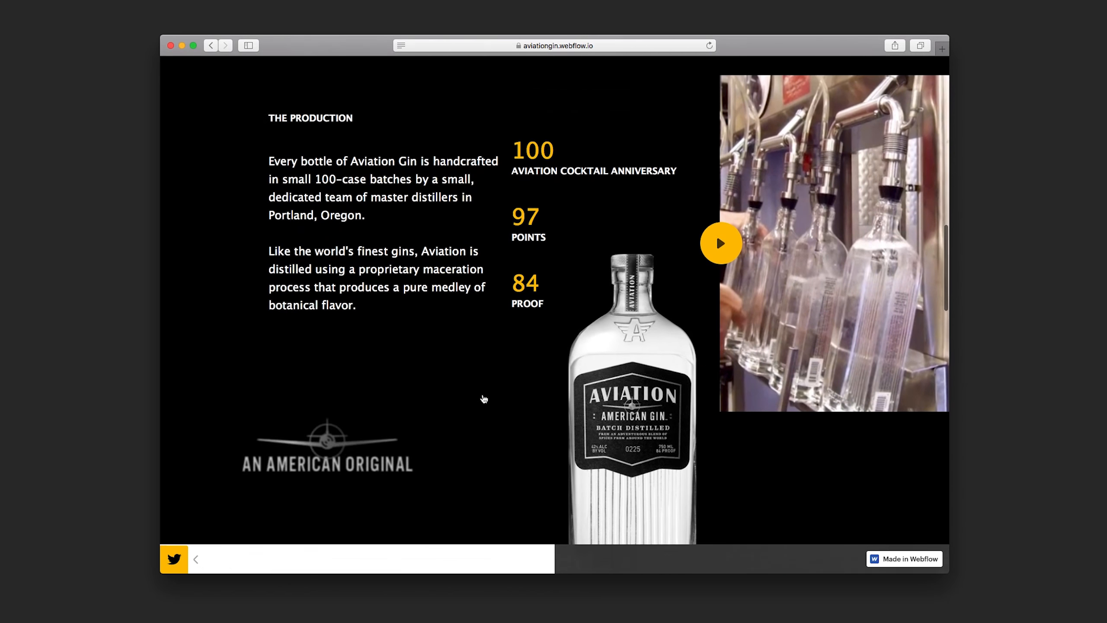
scroll(484, 399, down, 12)
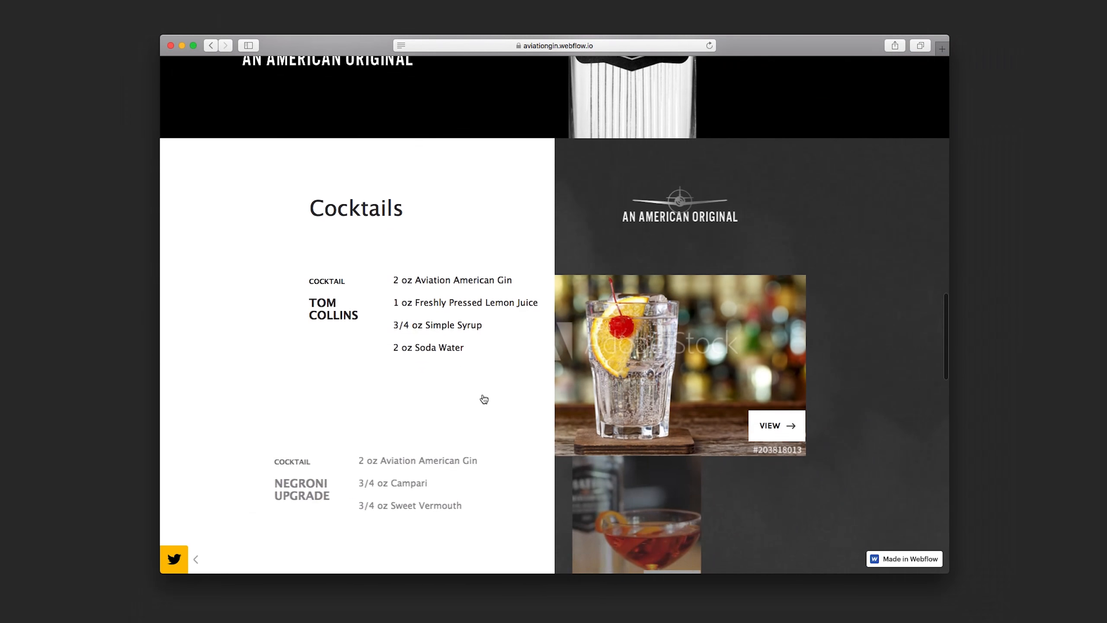
scroll(484, 399, down, 13)
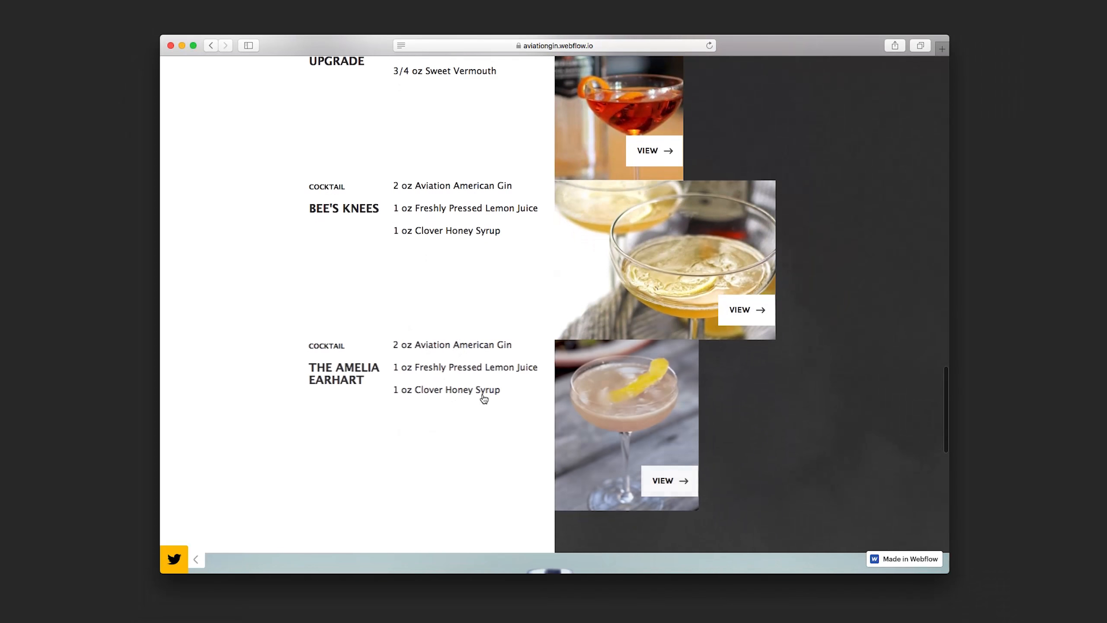
scroll(483, 399, down, 11)
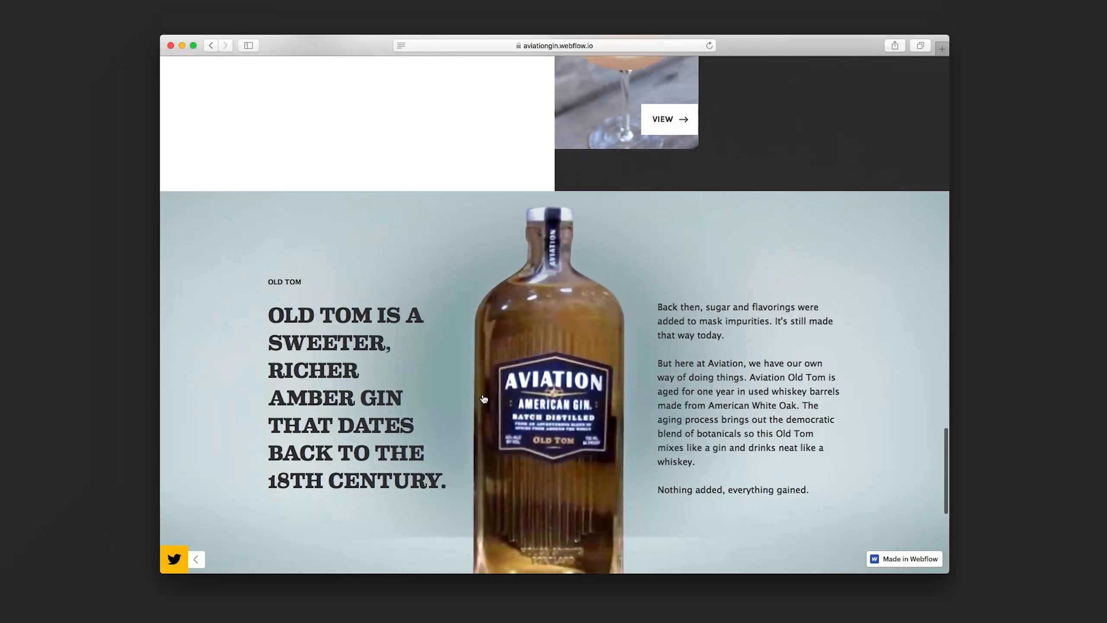
scroll(484, 399, down, 10)
Scroll back to the top and narrow the Safari window to phone width
scroll(484, 399, up, 2)
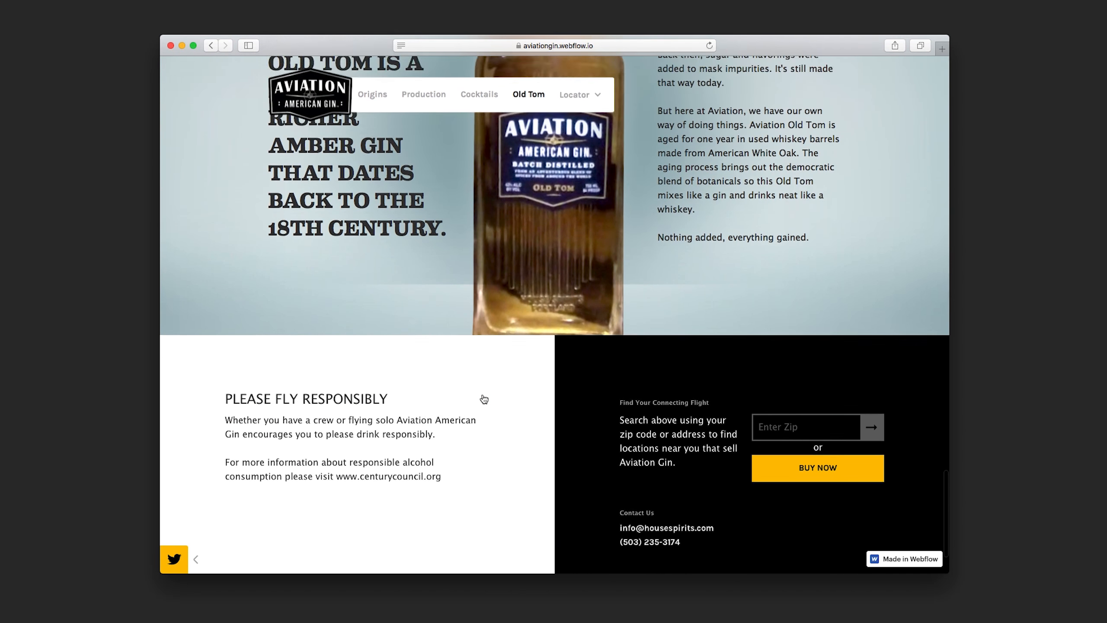
scroll(483, 399, up, 20)
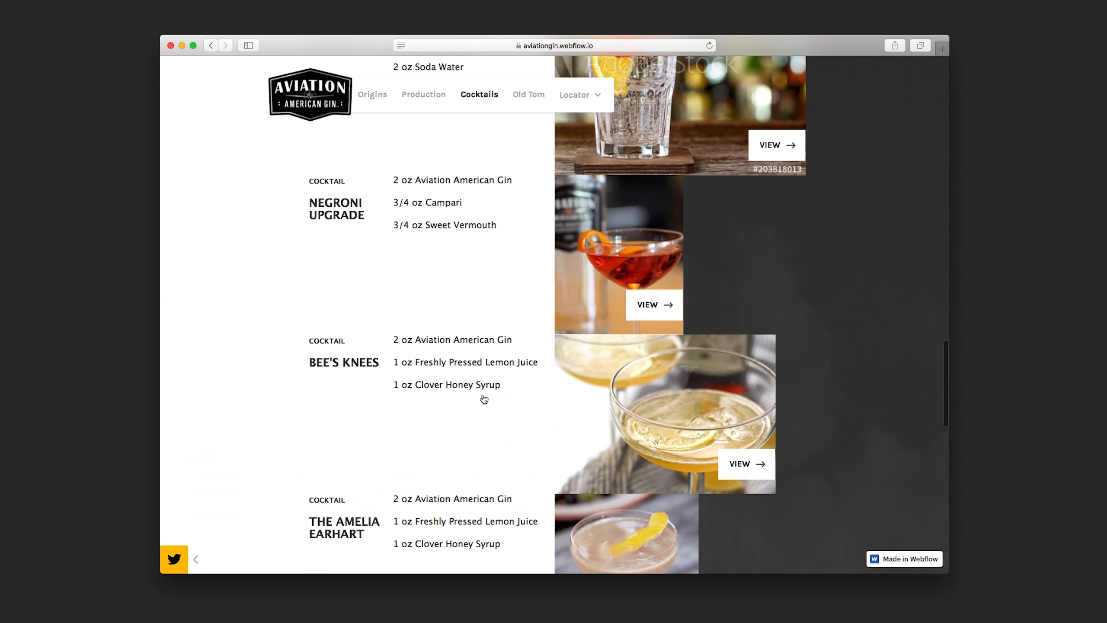
scroll(484, 399, up, 20)
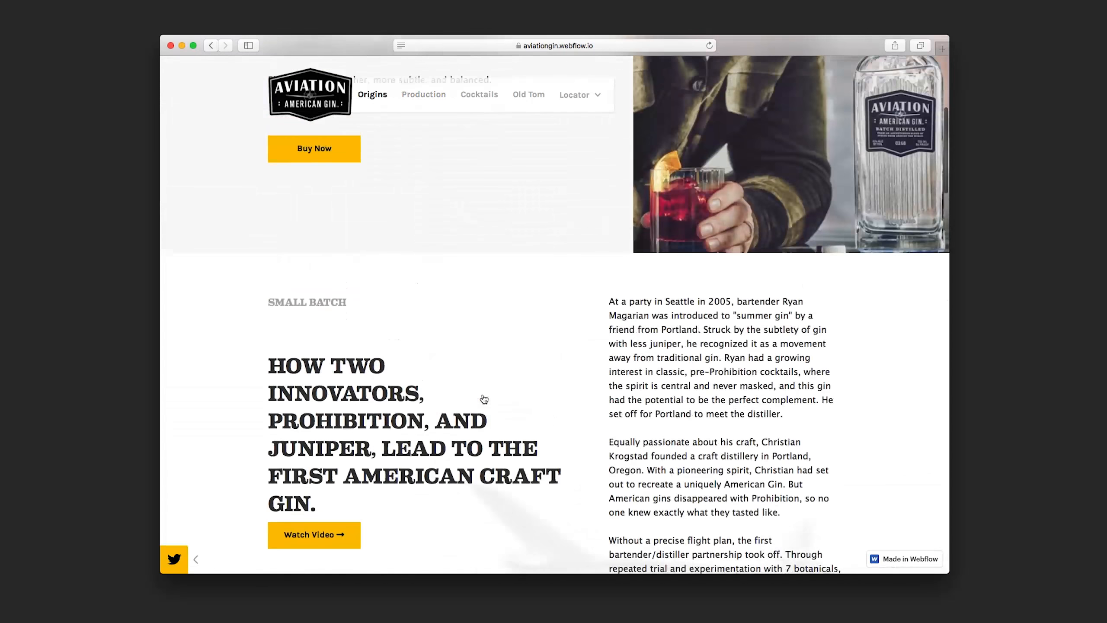
scroll(483, 399, up, 7)
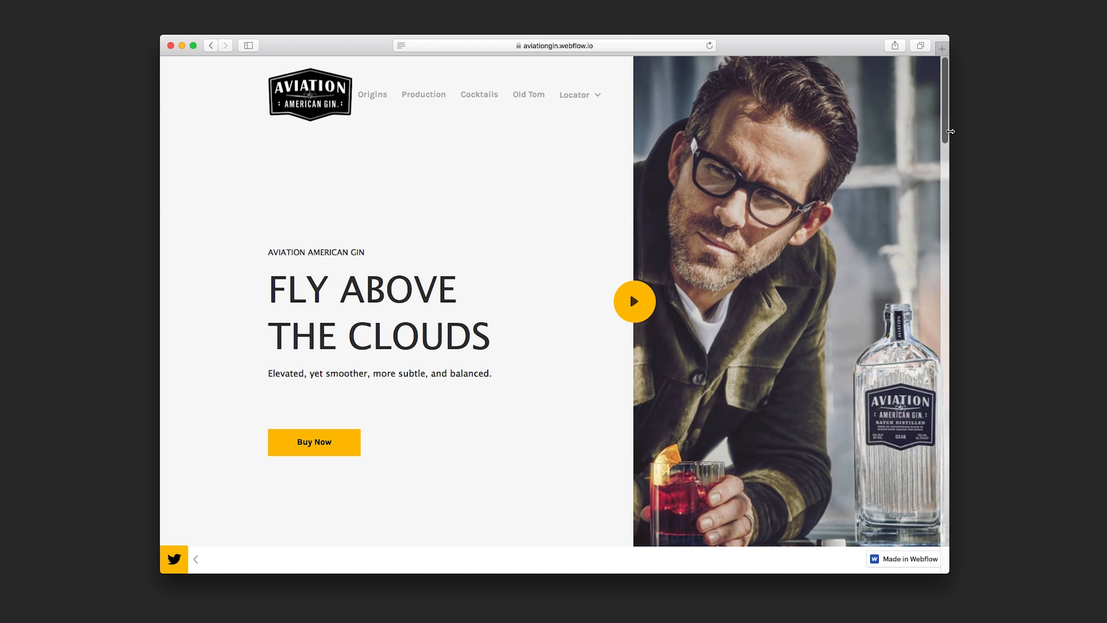
drag(949, 131, 675, 173)
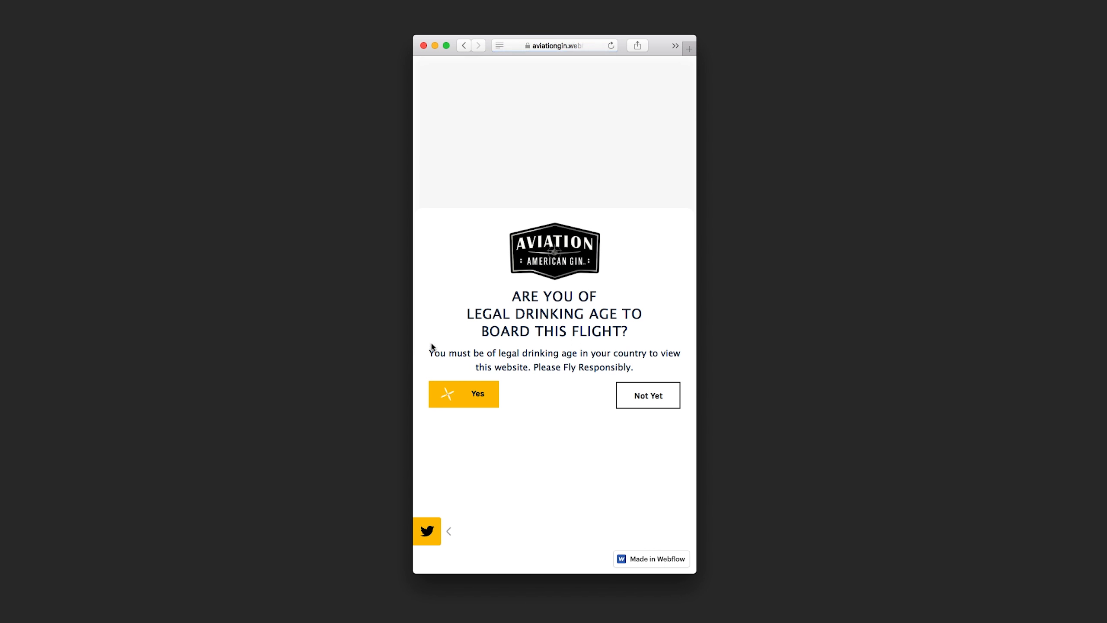
click(484, 396)
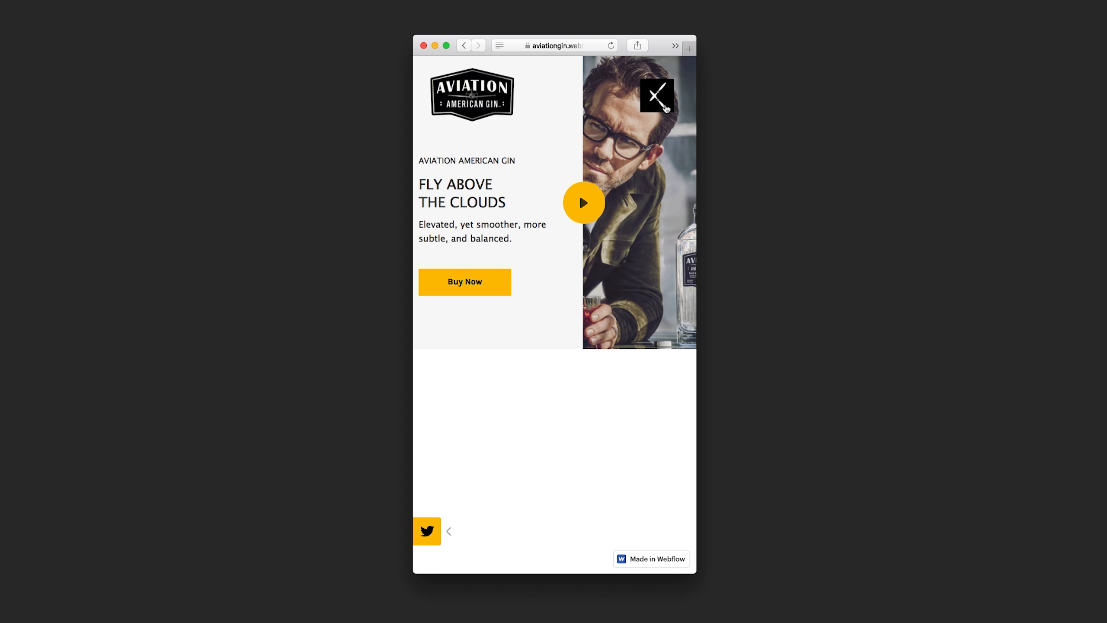
scroll(641, 327, down, 10)
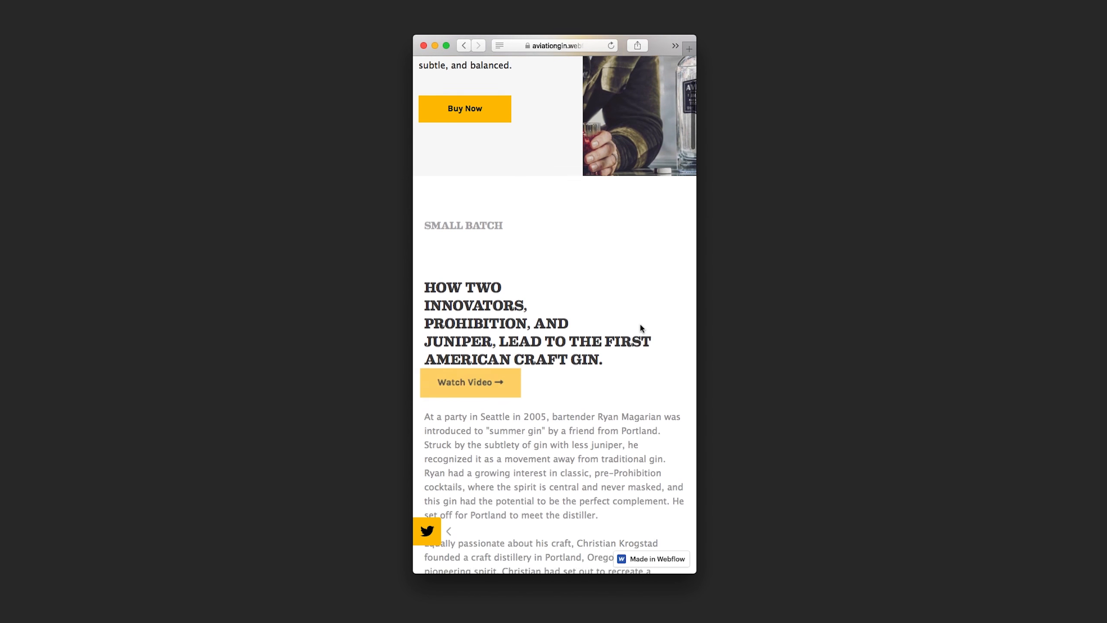
scroll(641, 327, down, 12)
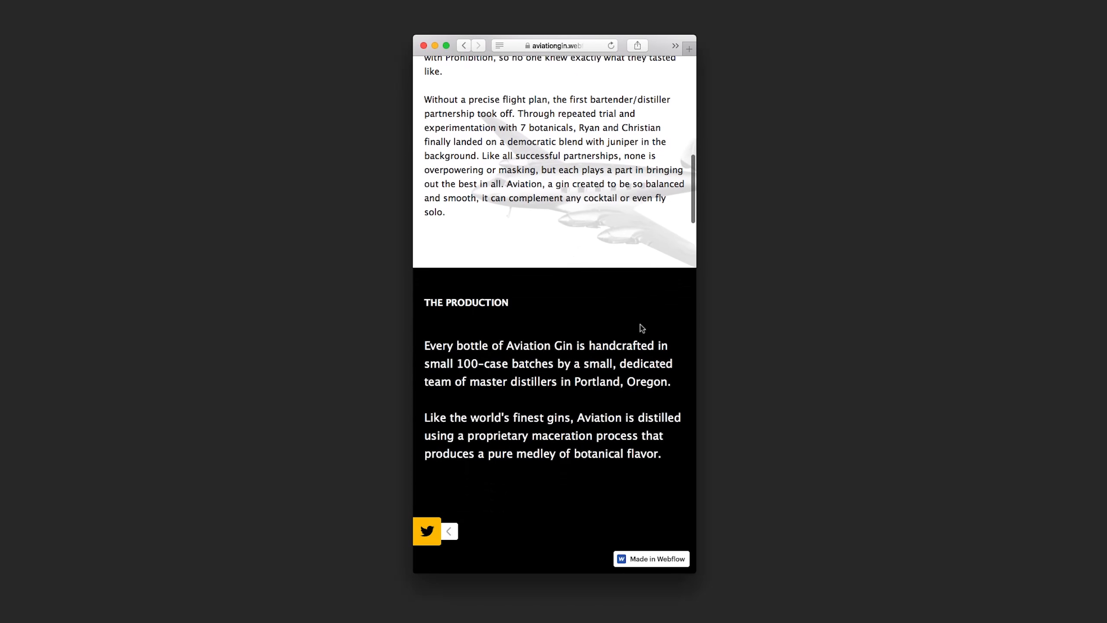
scroll(640, 327, down, 12)
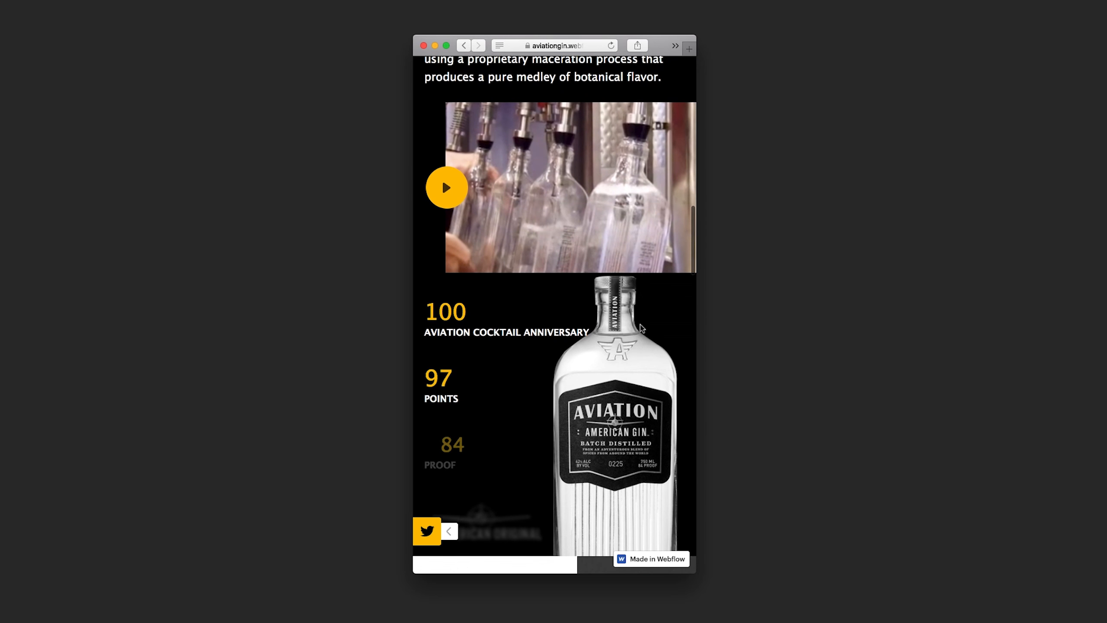
scroll(641, 327, down, 12)
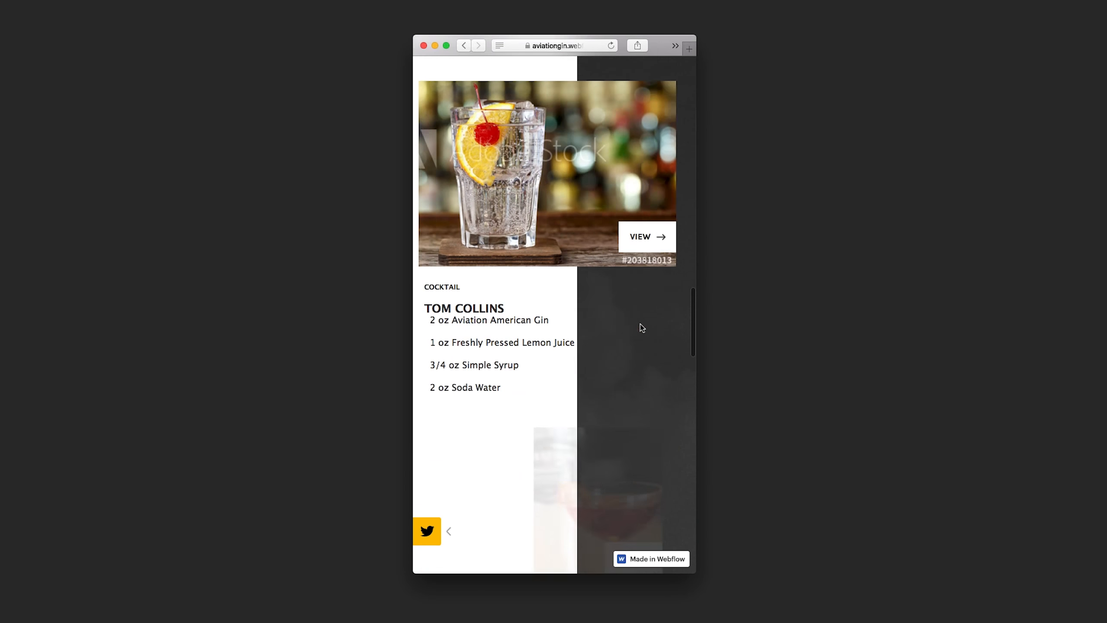
scroll(641, 327, down, 15)
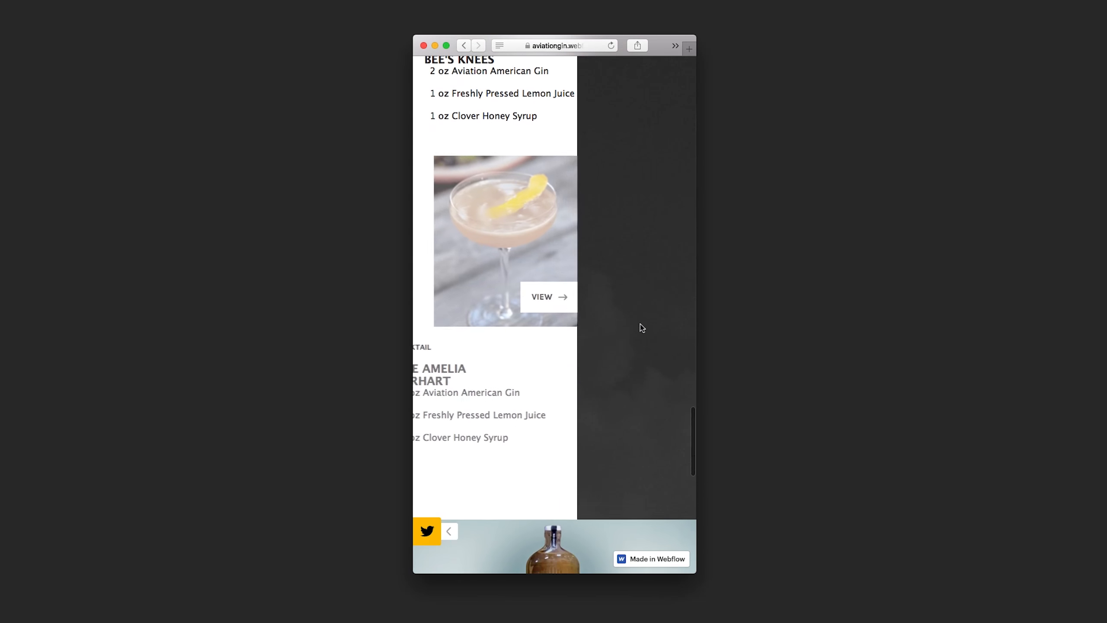
scroll(640, 327, down, 5)
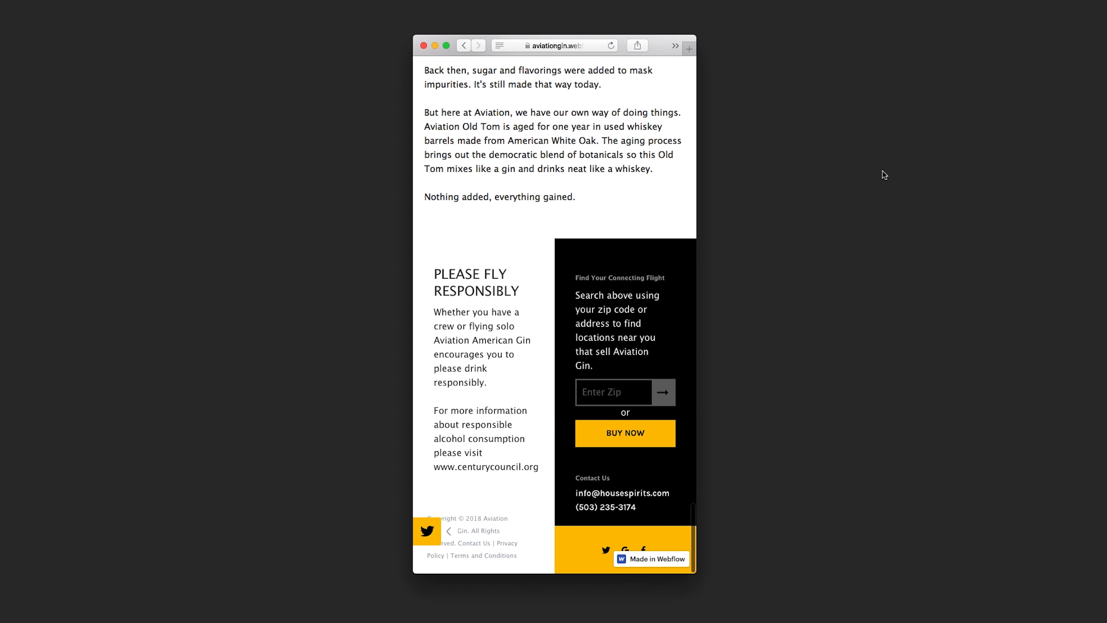
drag(698, 180, 977, 183)
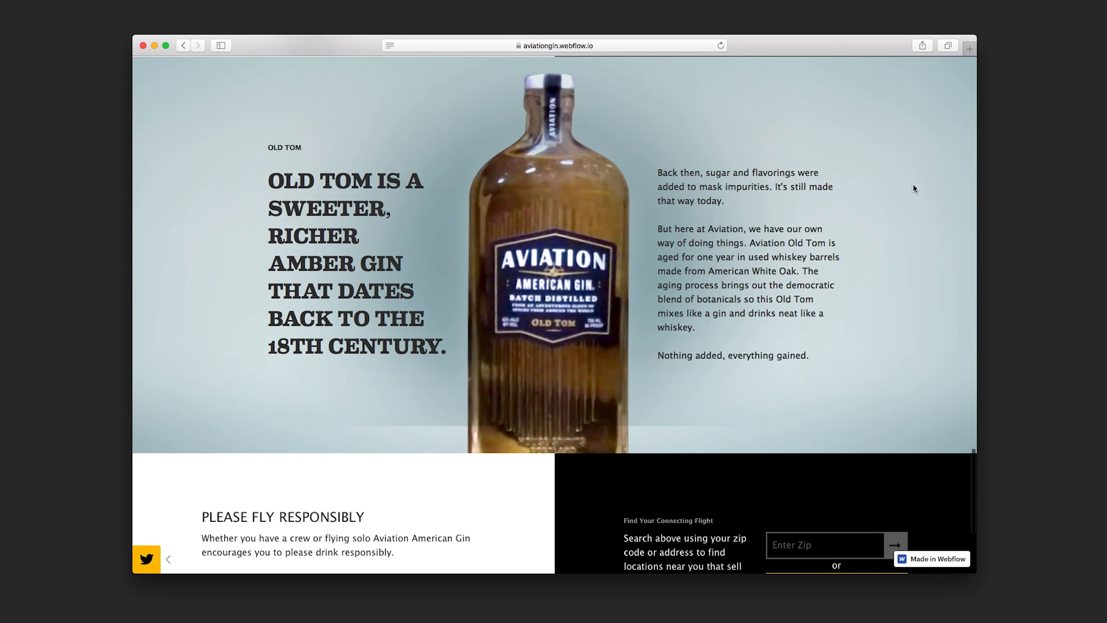
scroll(913, 188, up, 20)
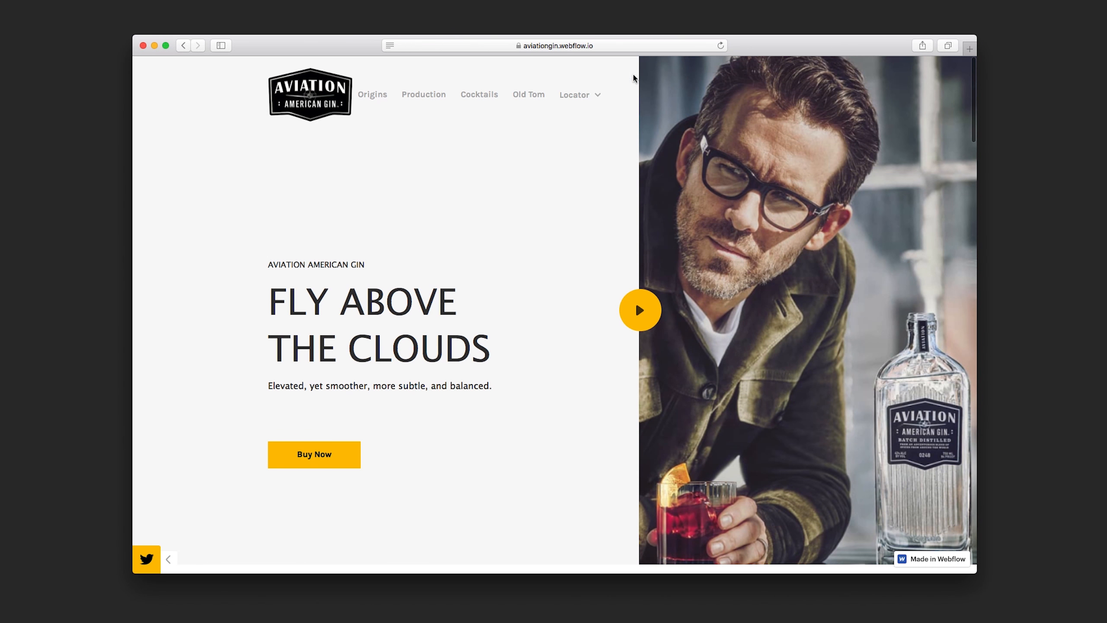